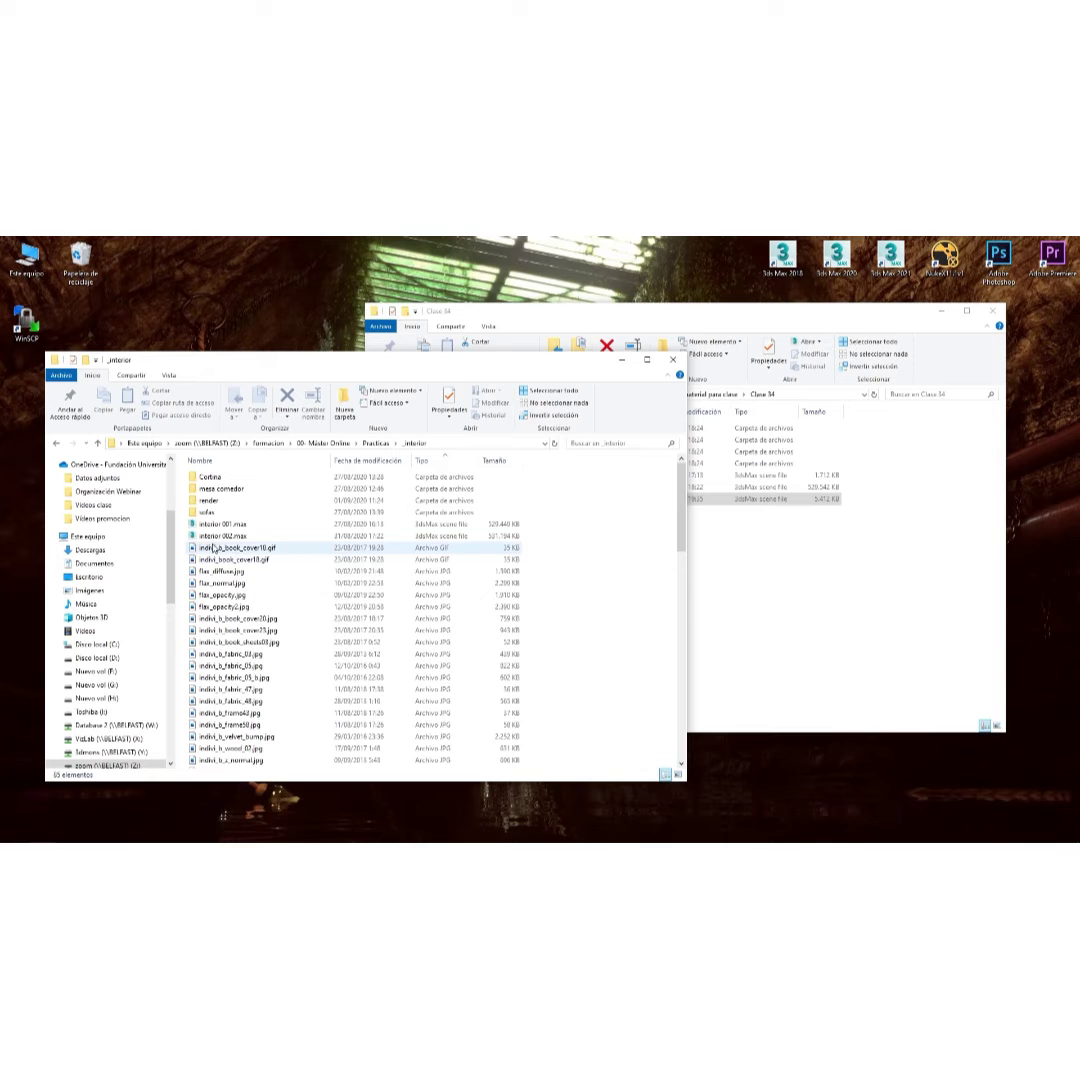
Examine the scene and texture files in the _interior folder, down to the WOOD-34 images.
left_click(210, 536)
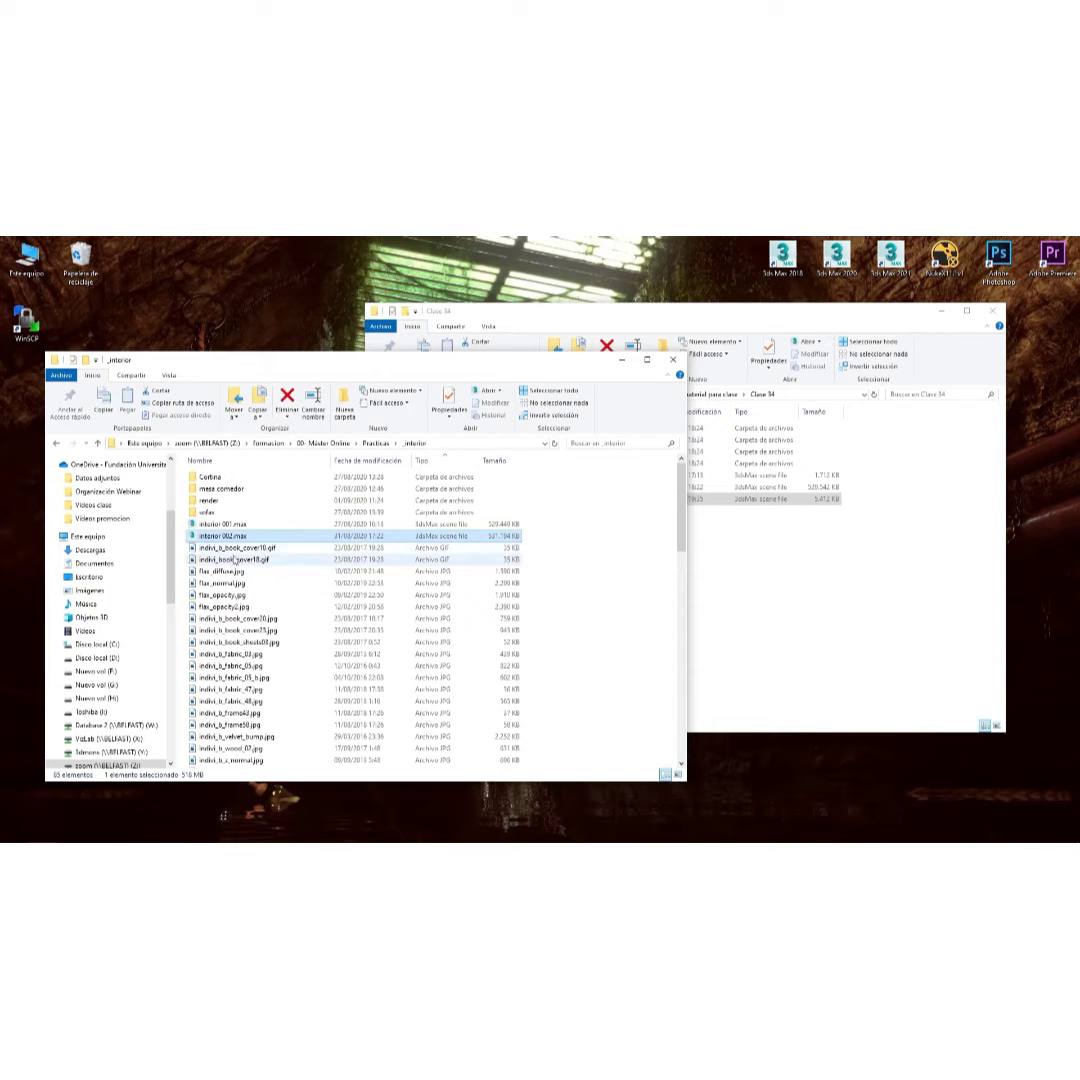
scroll(260, 585, "down", 3)
scroll(263, 588, "down", 4)
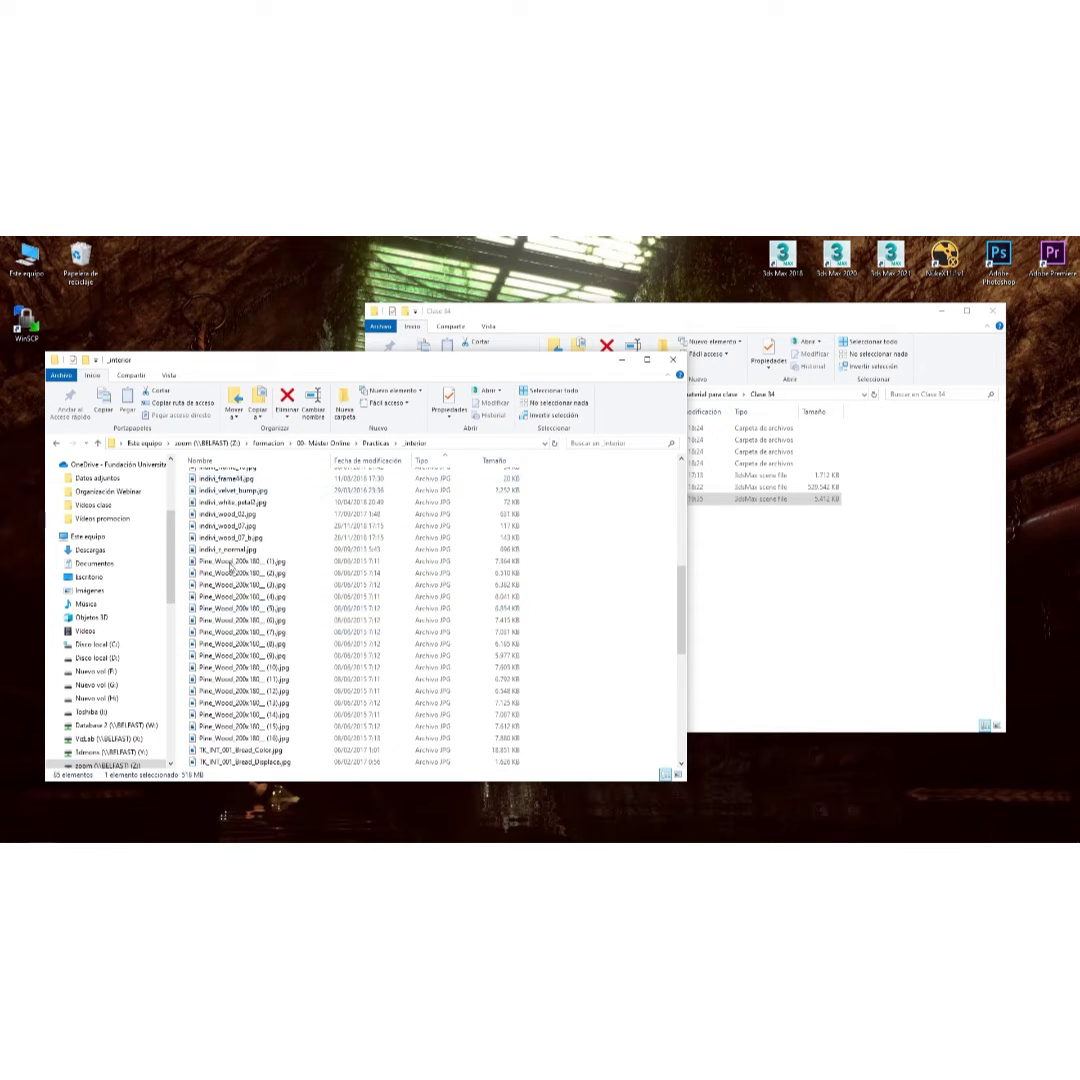
scroll(228, 530, "up", 7)
scroll(226, 530, "down", 12)
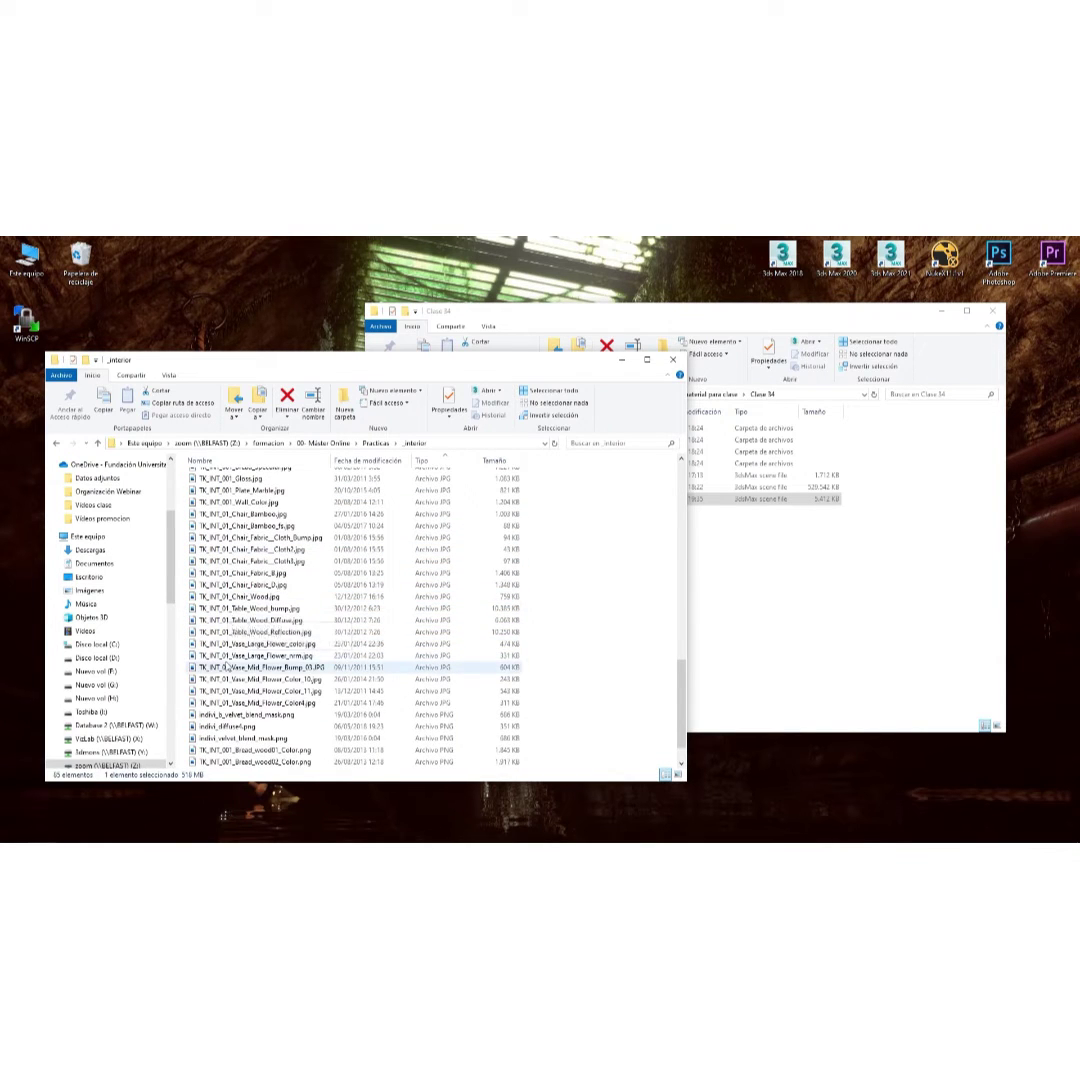
scroll(262, 615, "down", 1)
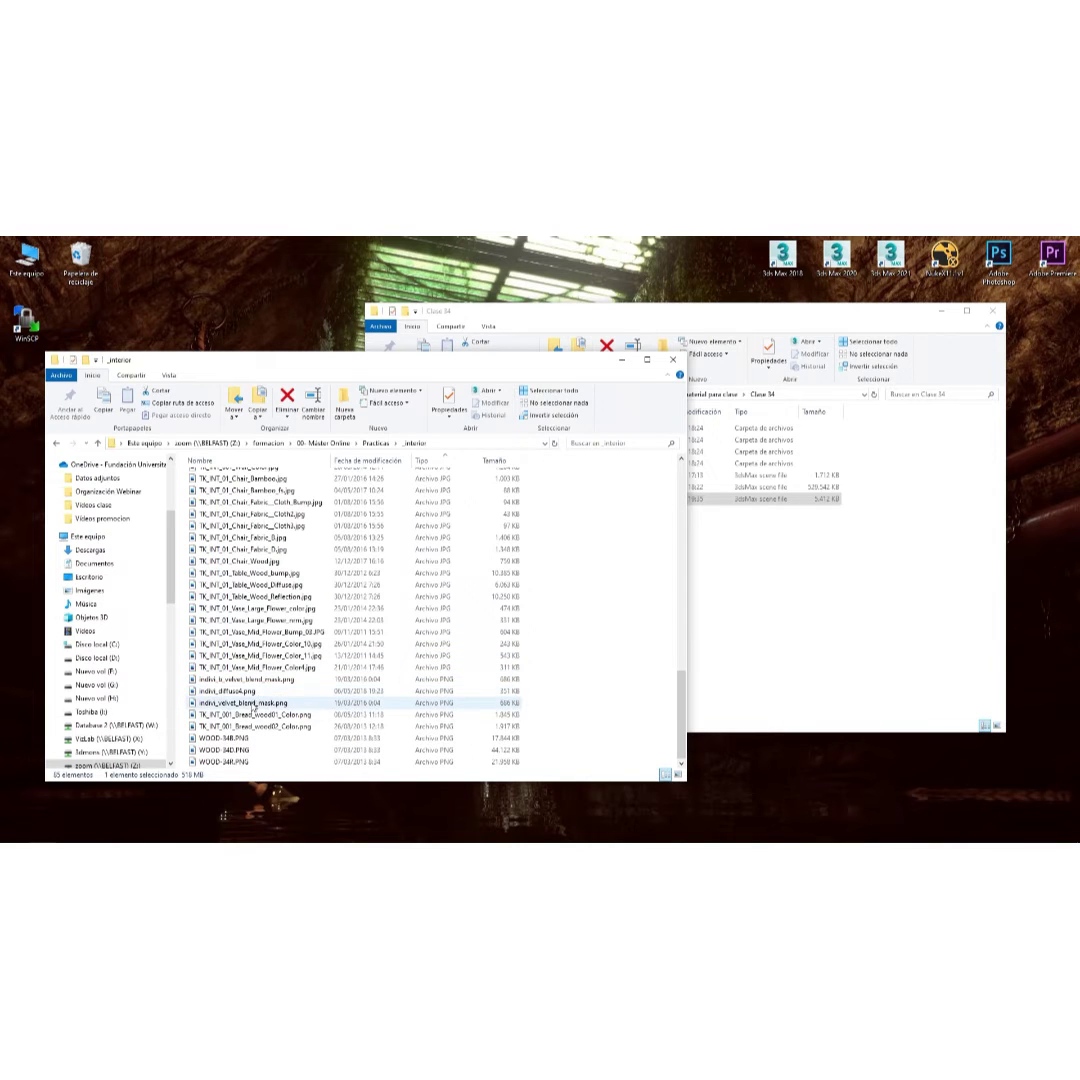
scroll(248, 716, "up", 2)
scroll(250, 710, "up", 10)
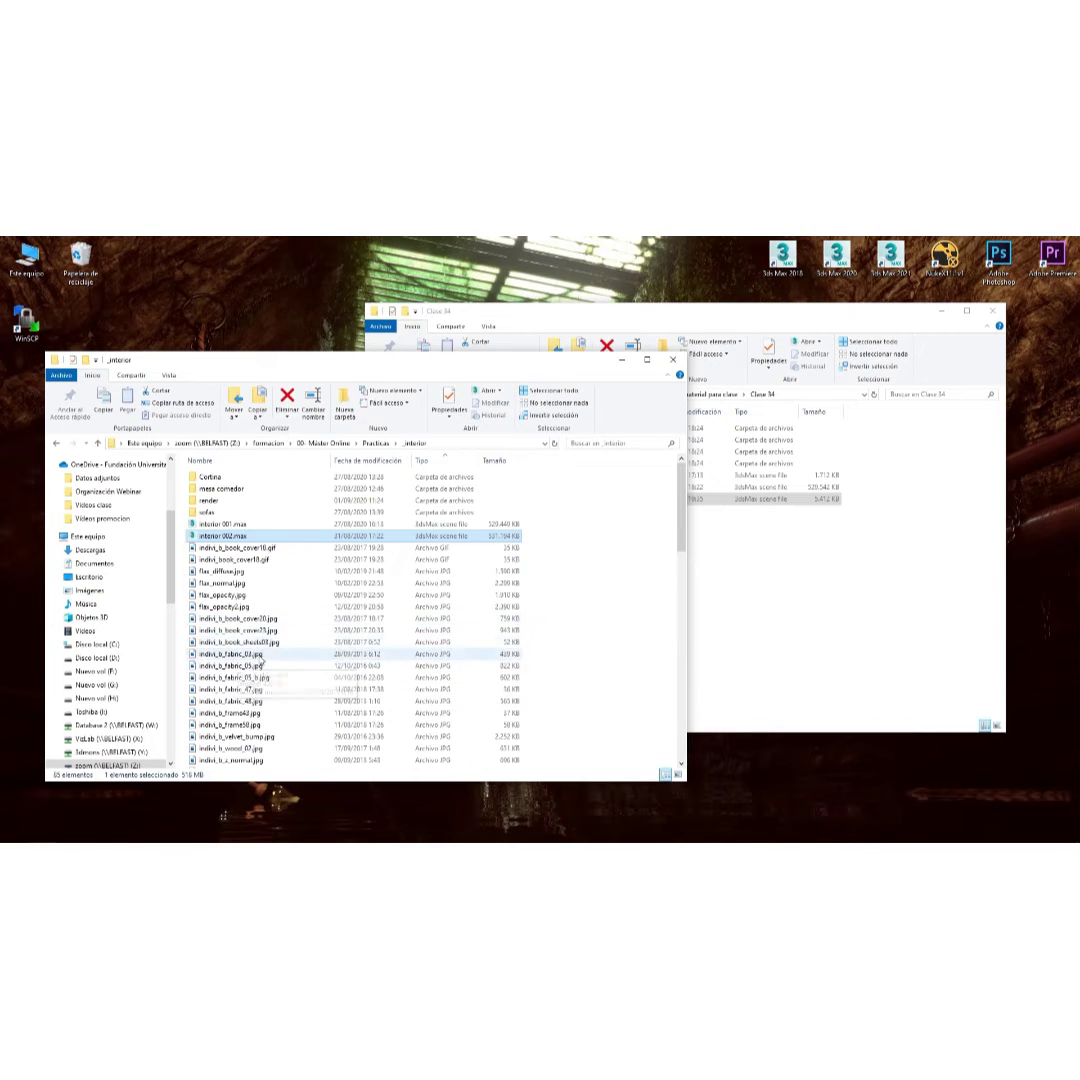
scroll(226, 663, "down", 6)
scroll(226, 663, "down", 10)
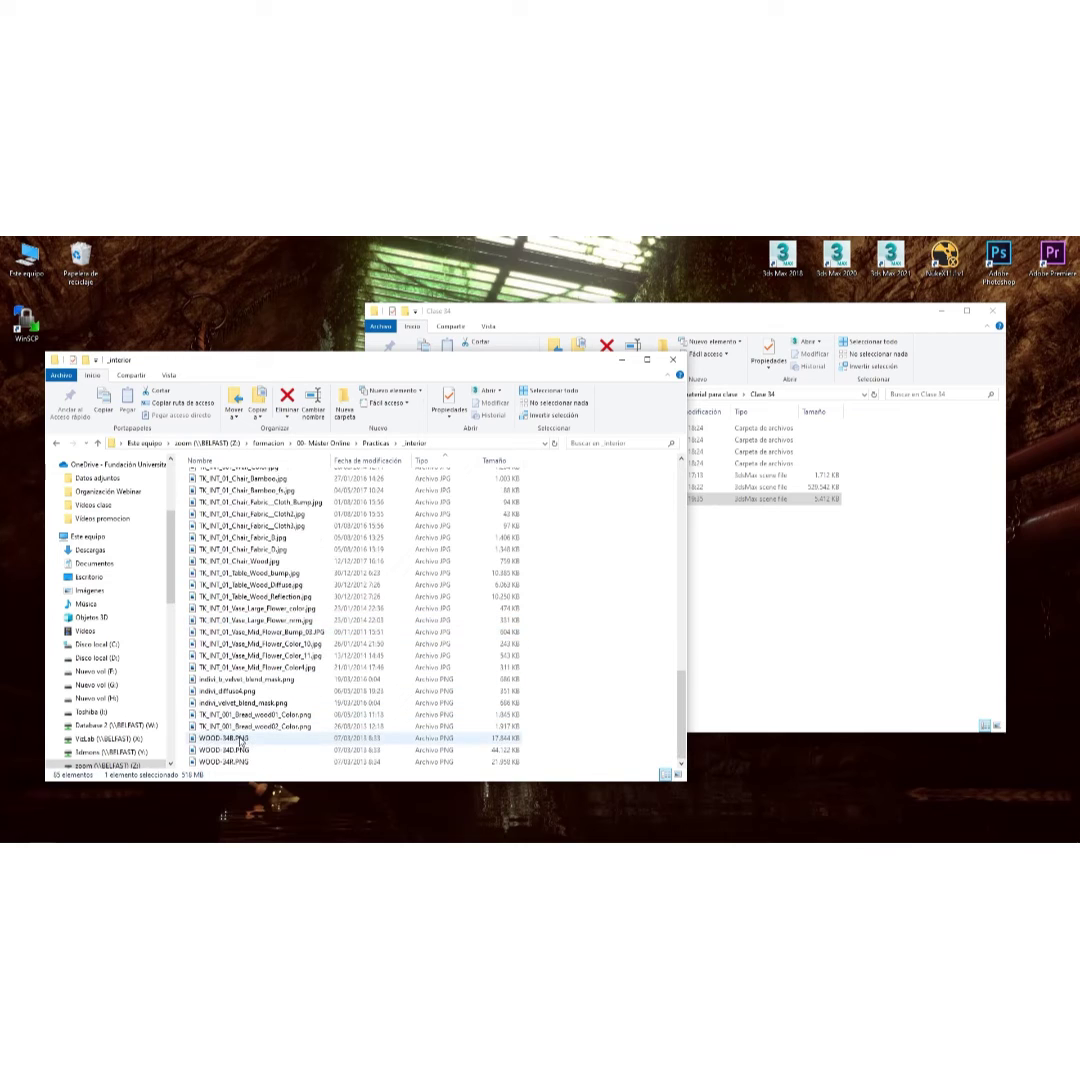
left_click(232, 749)
left_click(236, 762)
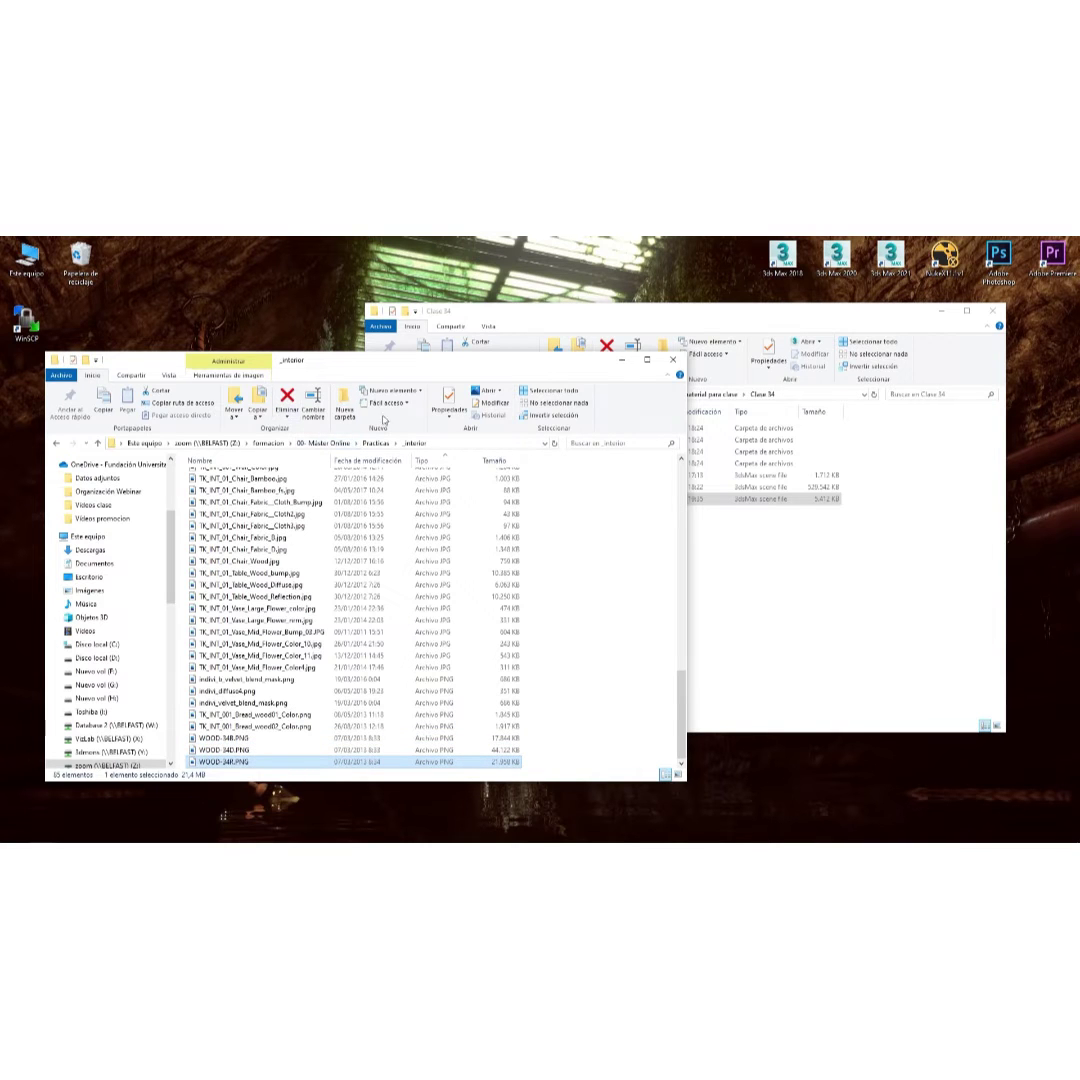
Arrange the _interior and Clase 34 folder windows next to each other on the desktop.
left_click_drag(380, 362, 362, 330)
left_click_drag(685, 312, 718, 312)
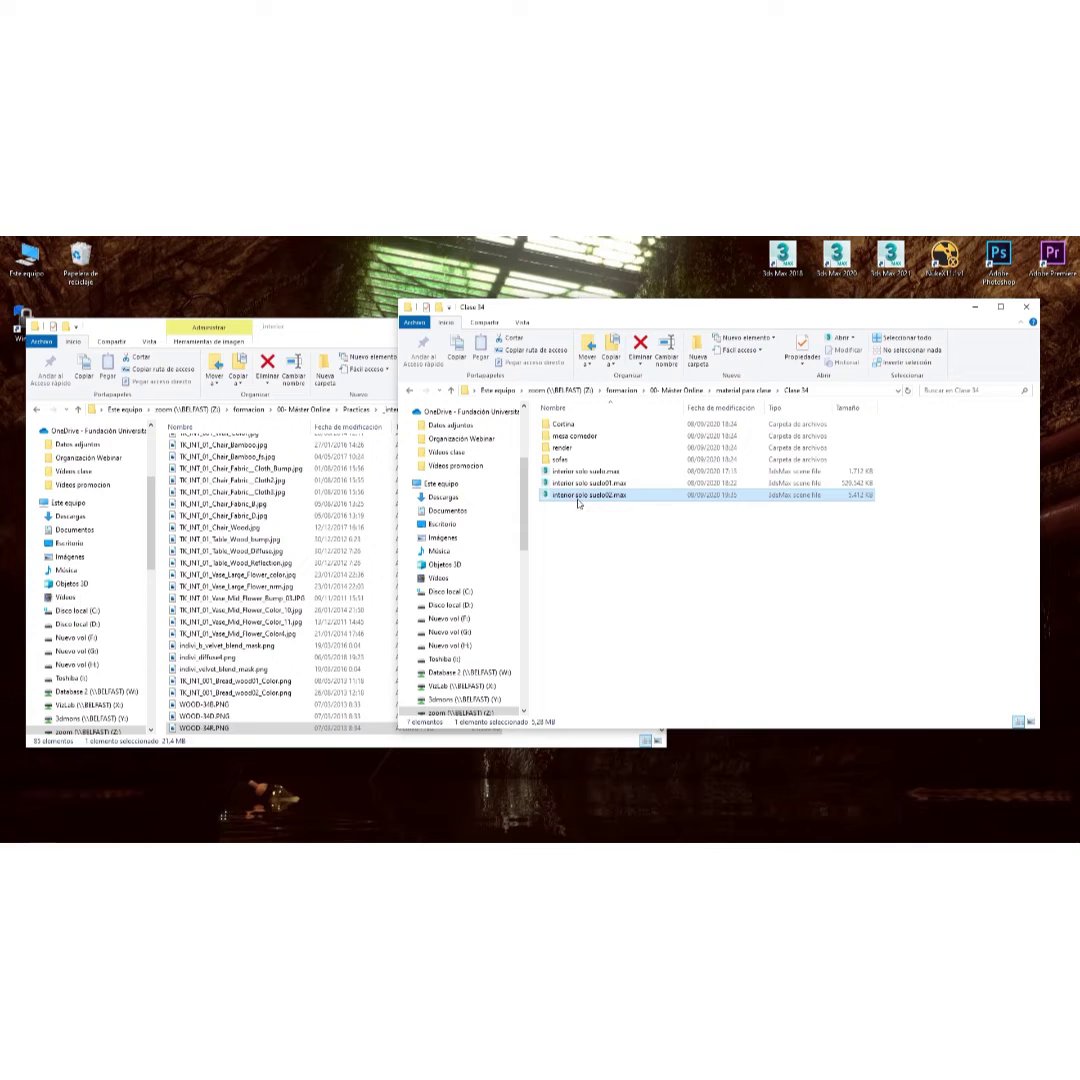
left_click(311, 356)
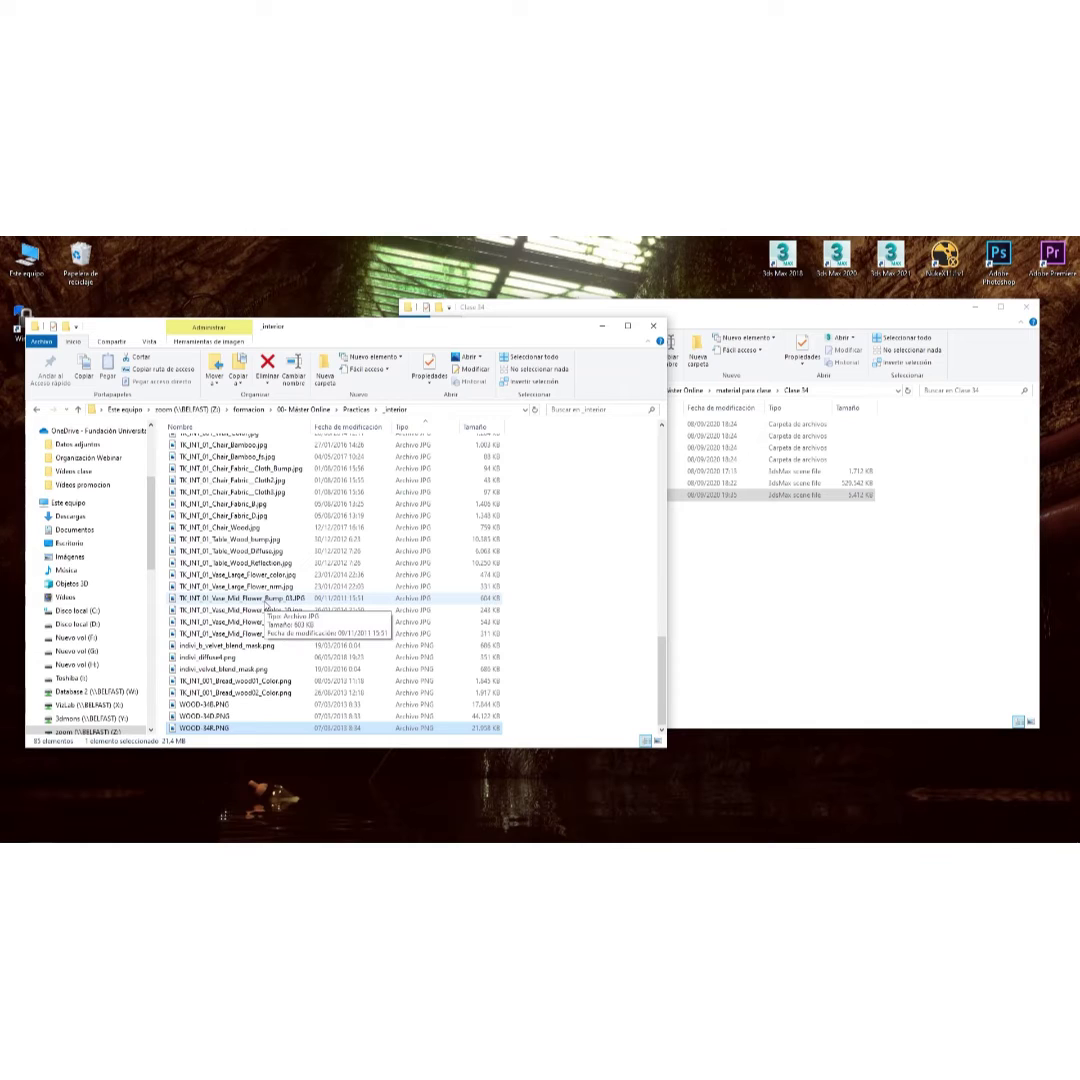
left_click(776, 605)
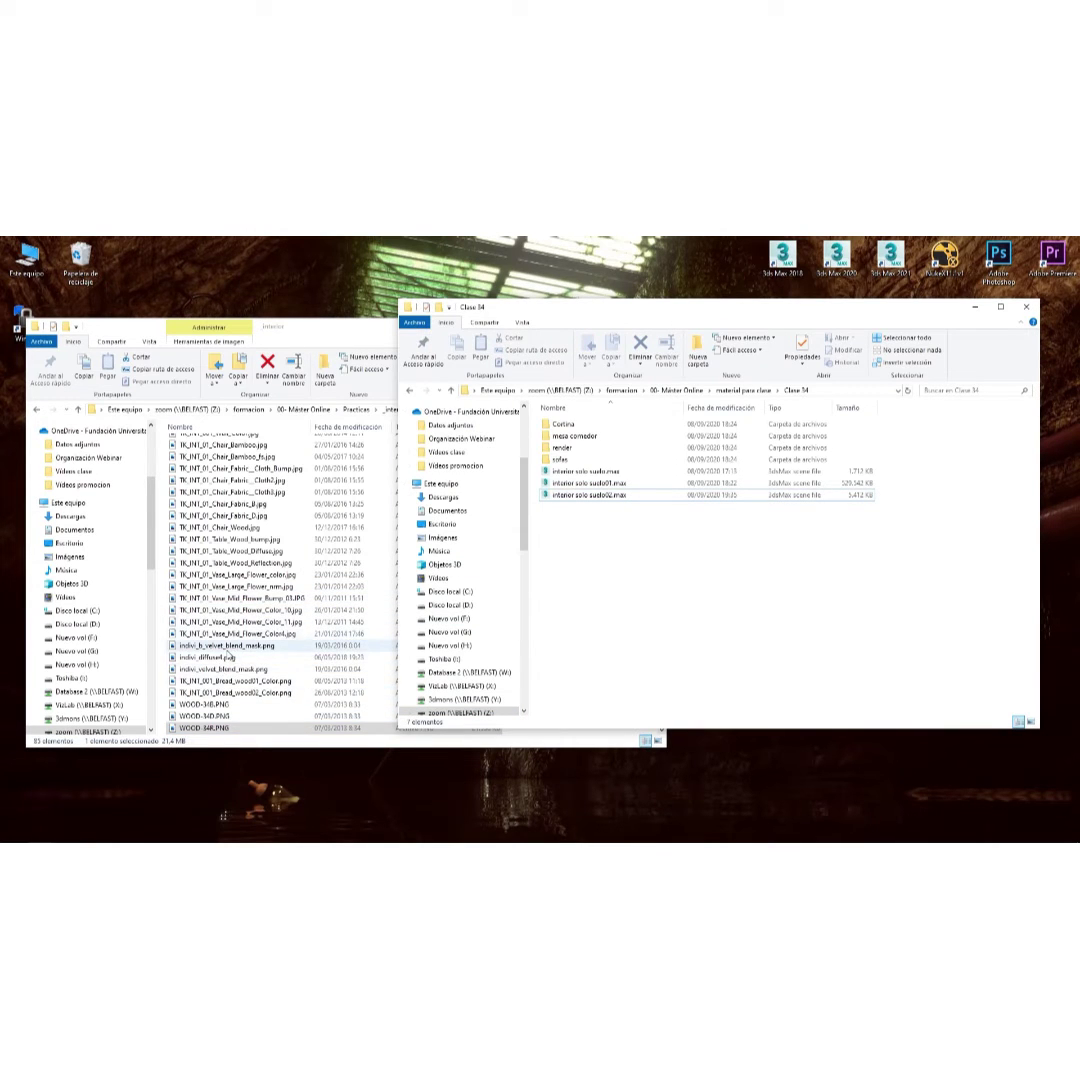
Switch to 3ds Max and open interior solo suelo02.max from the Clase 34 folder in it.
mouse_move(120, 836)
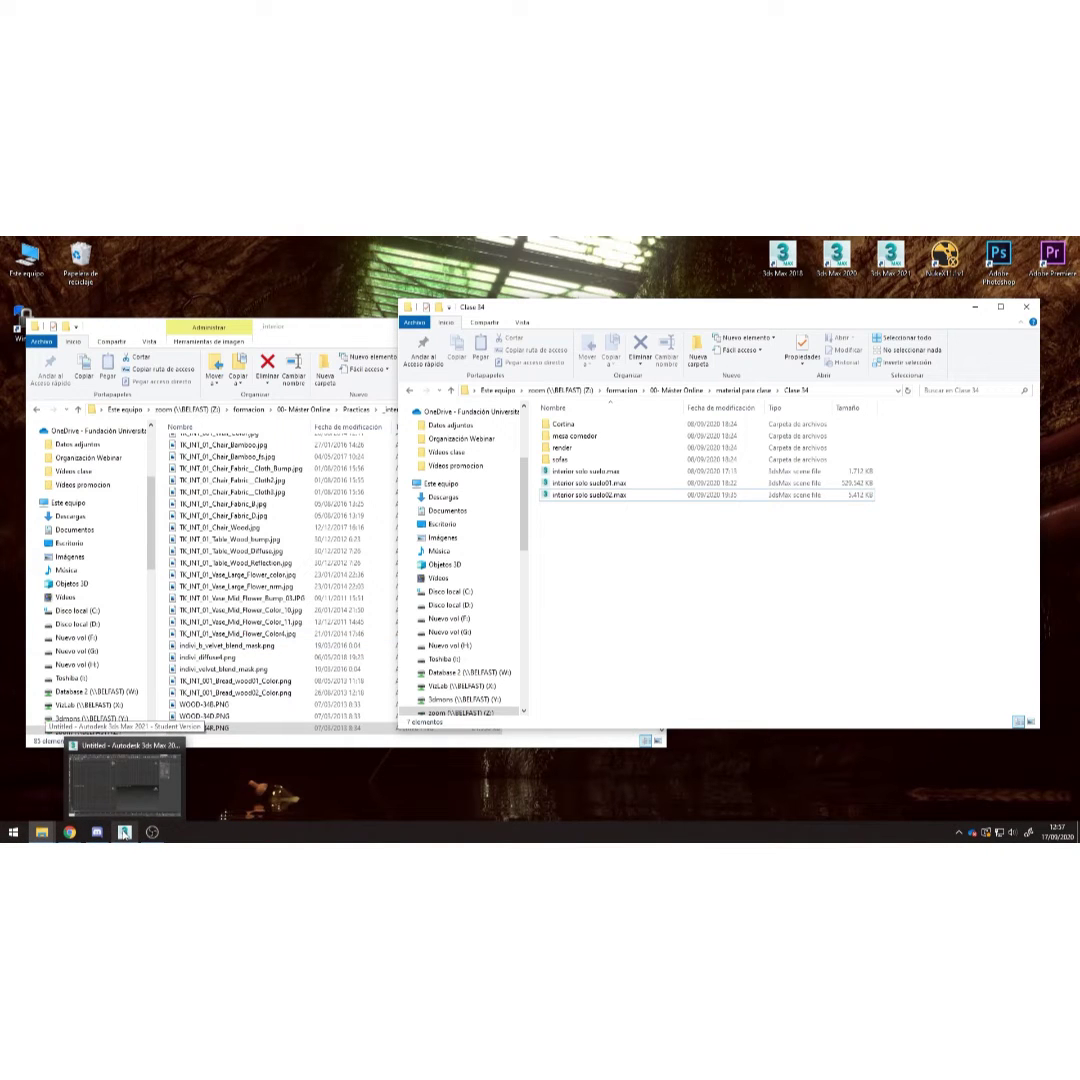
left_click(121, 833)
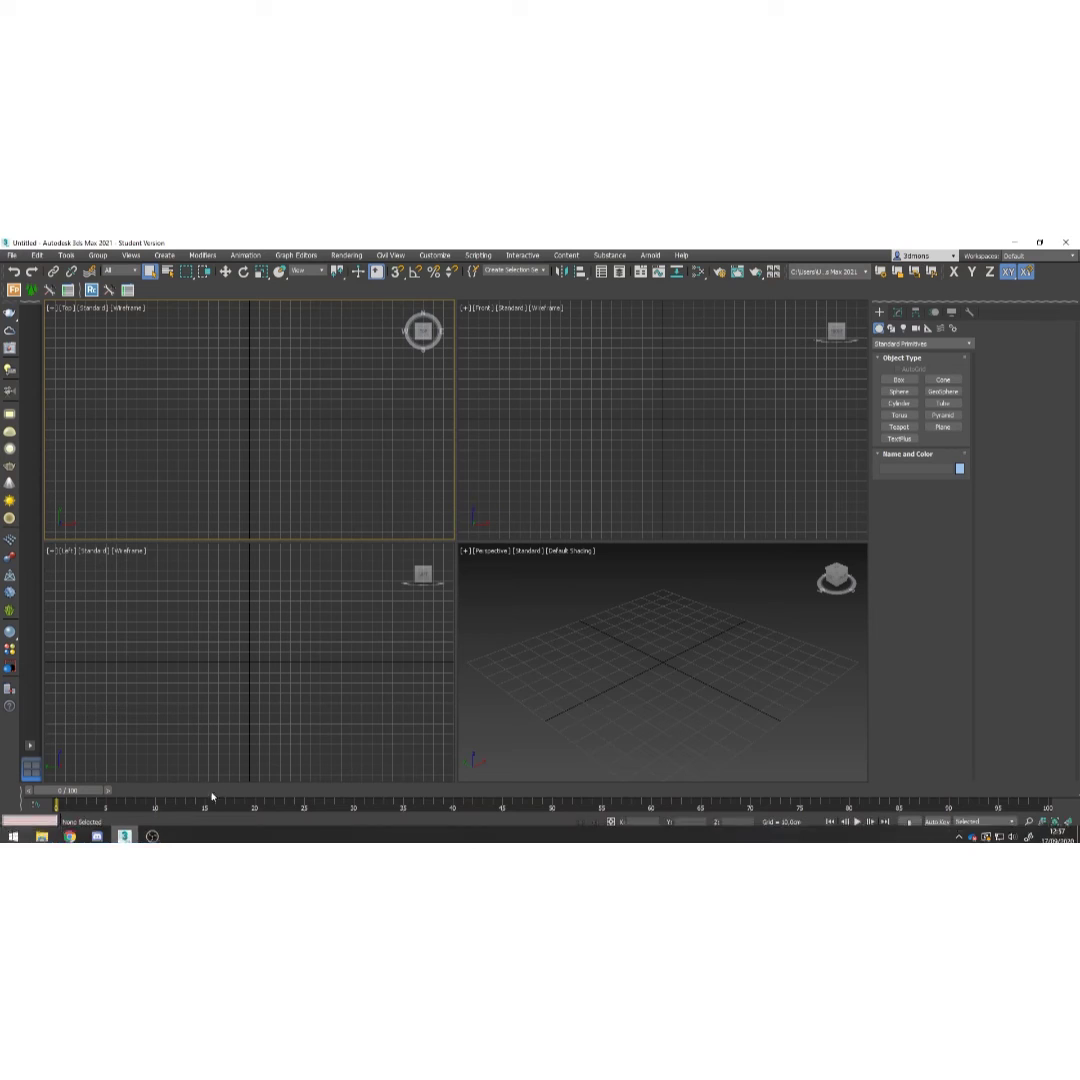
mouse_move(45, 834)
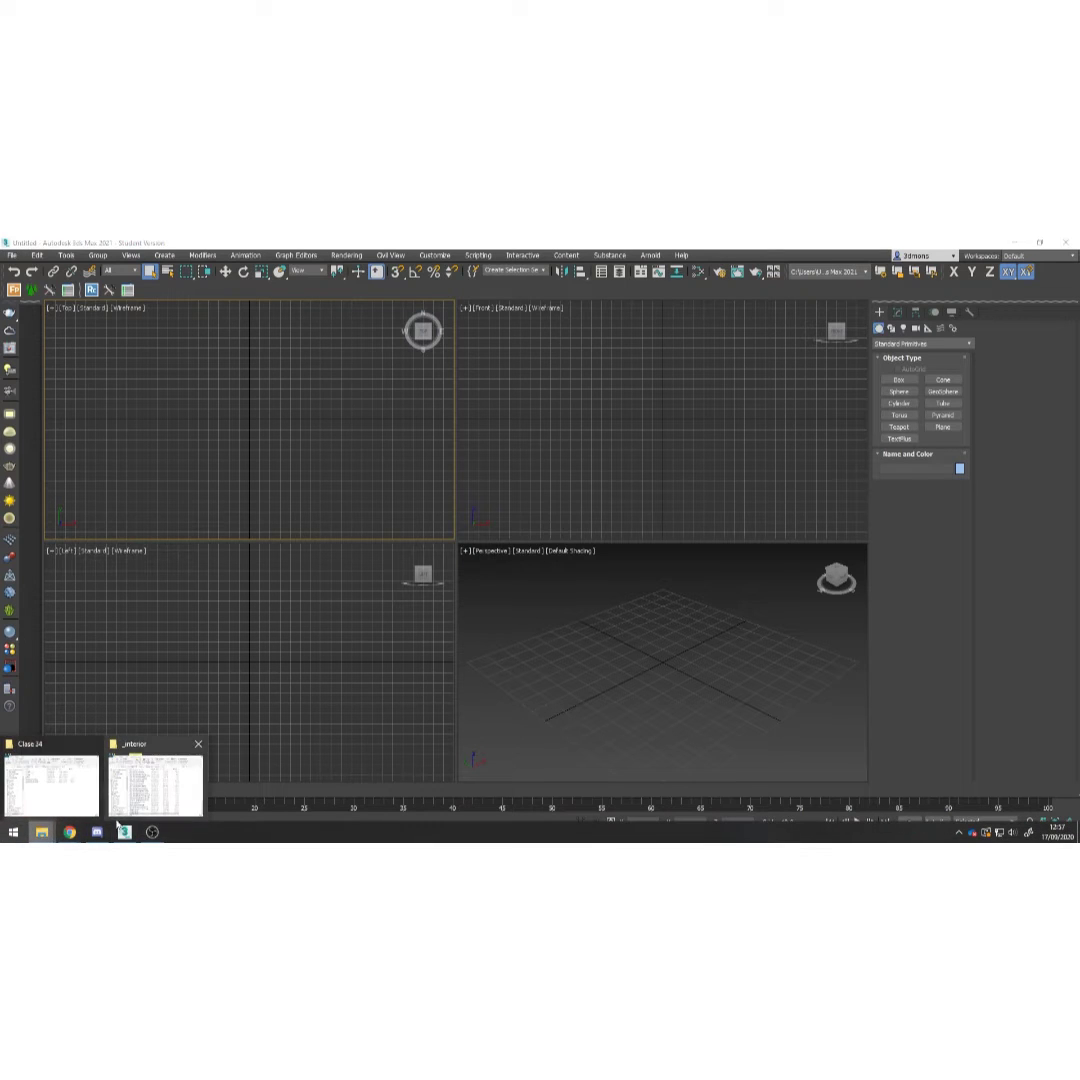
left_click(45, 778)
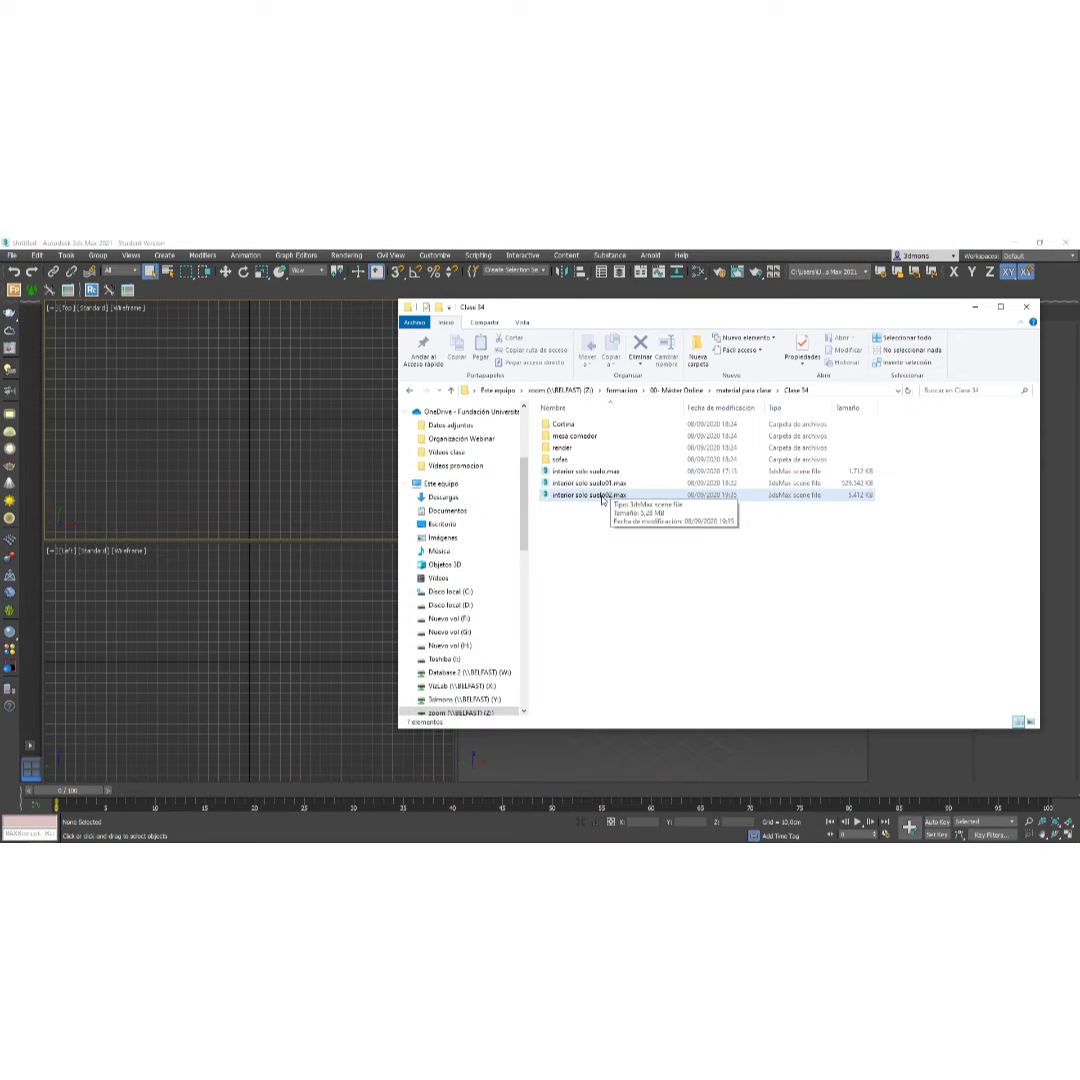
left_click_drag(600, 496, 258, 469)
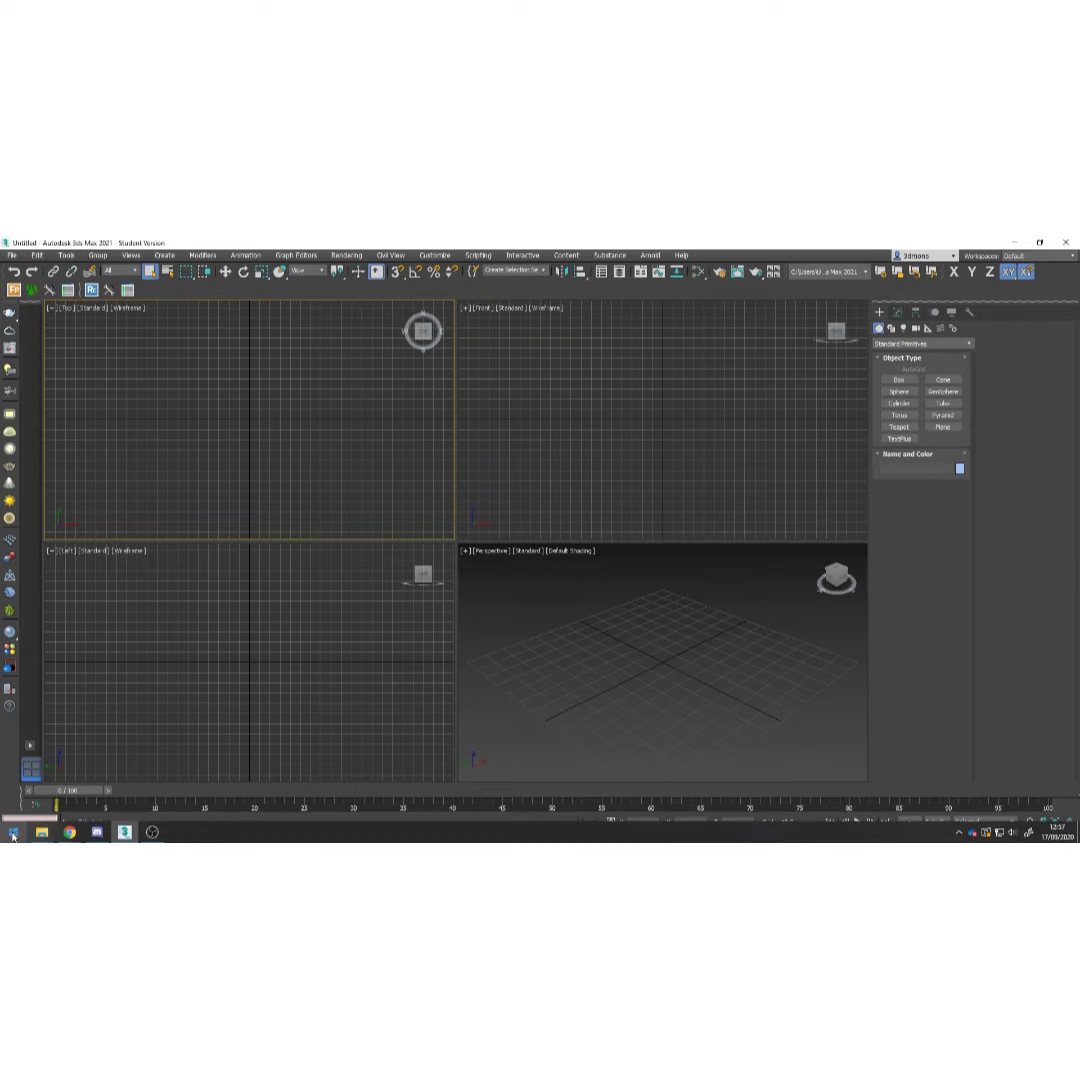
left_click(13, 832)
mouse_move(35, 834)
left_click(50, 785)
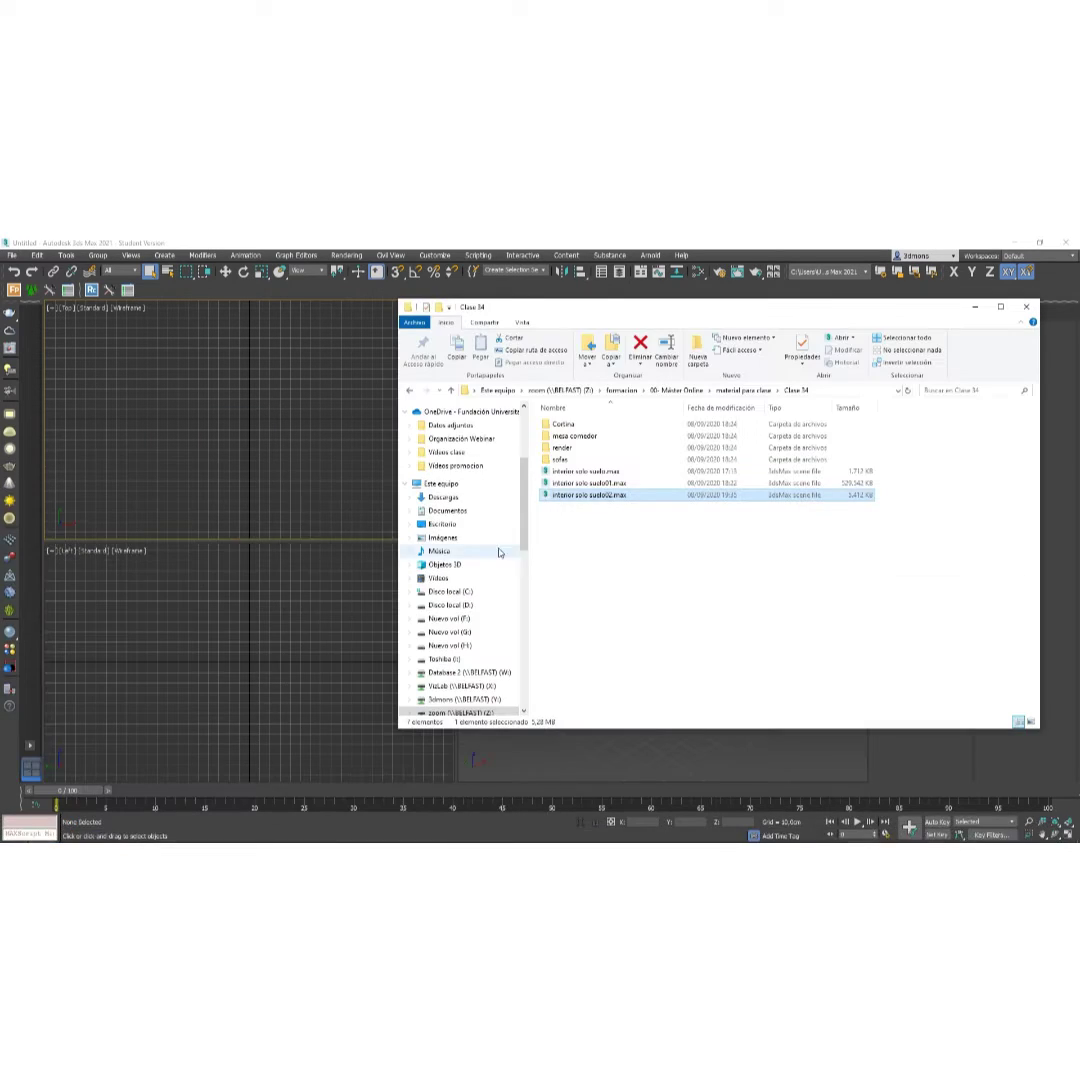
left_click_drag(582, 497, 325, 466)
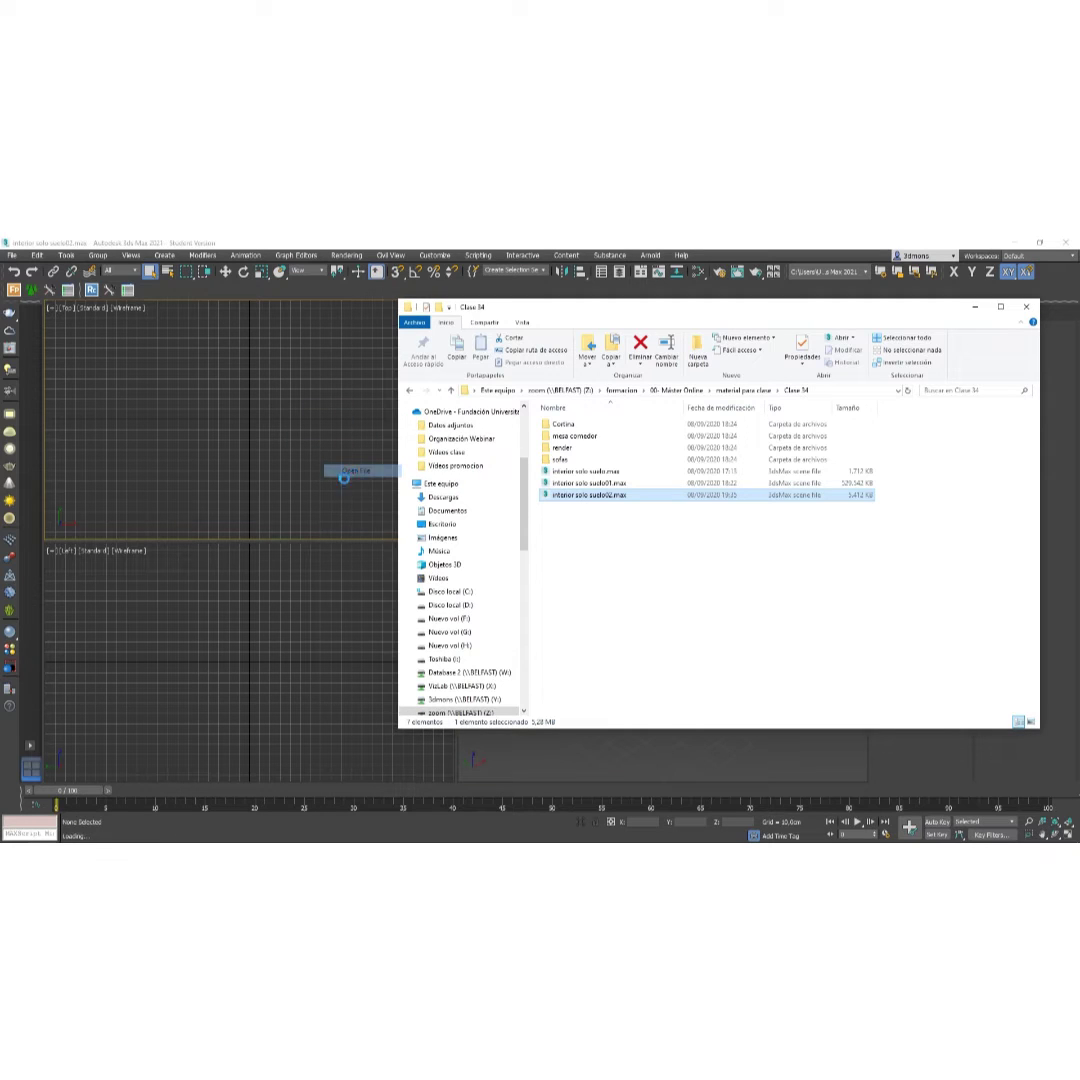
left_click(343, 473)
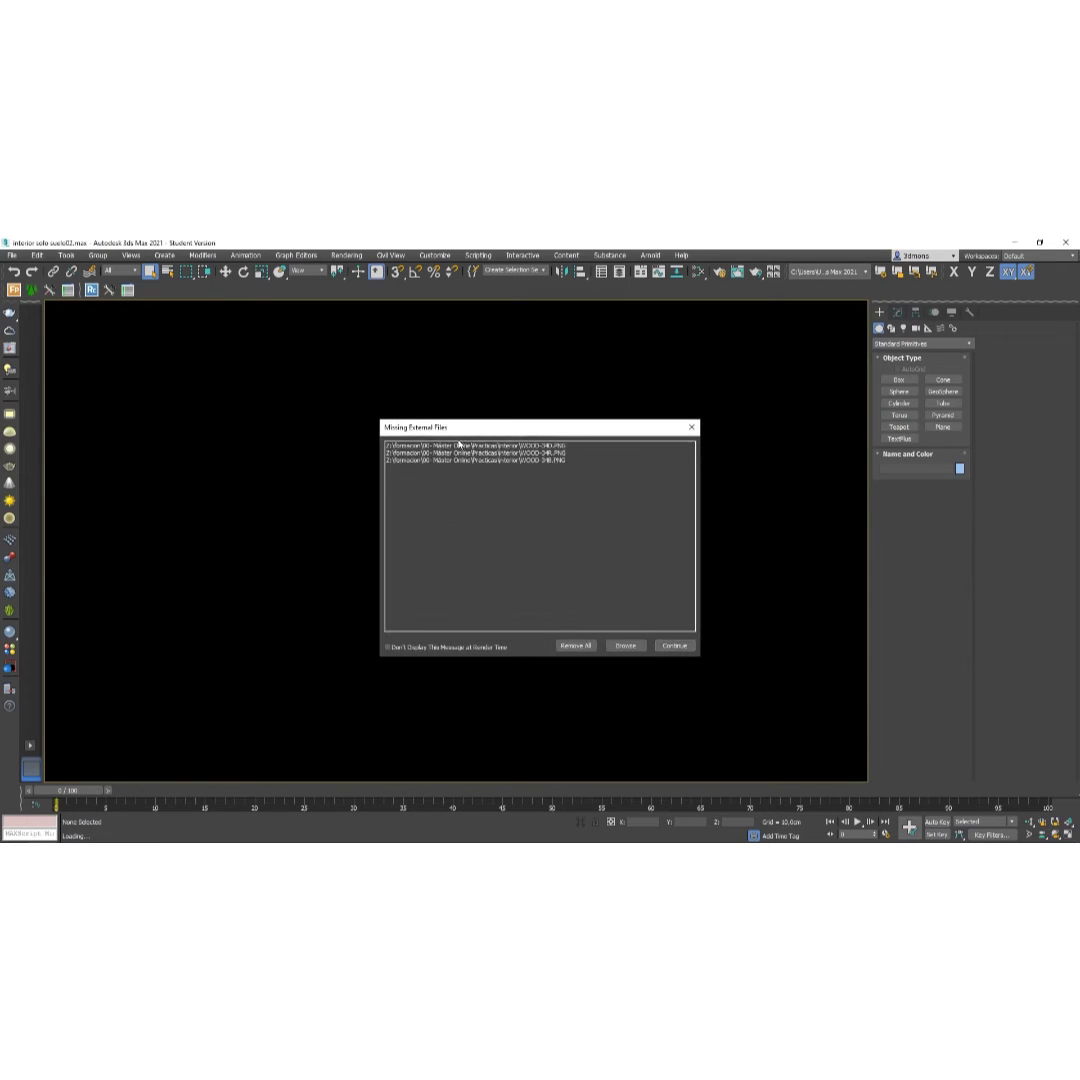
Compare the missing external files list with the contents of the Clase 34 and _interior folders.
left_click_drag(491, 432, 428, 432)
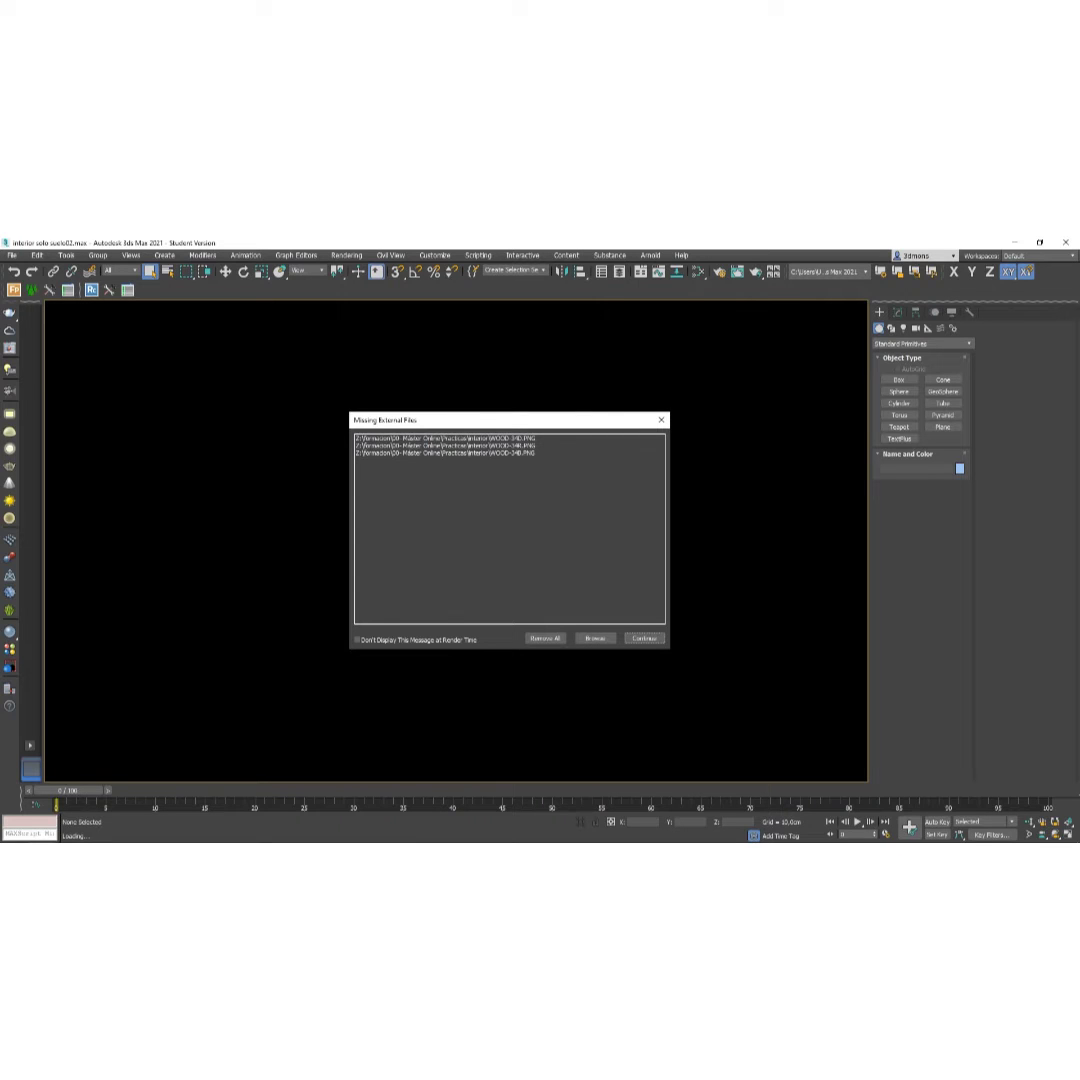
mouse_move(41, 831)
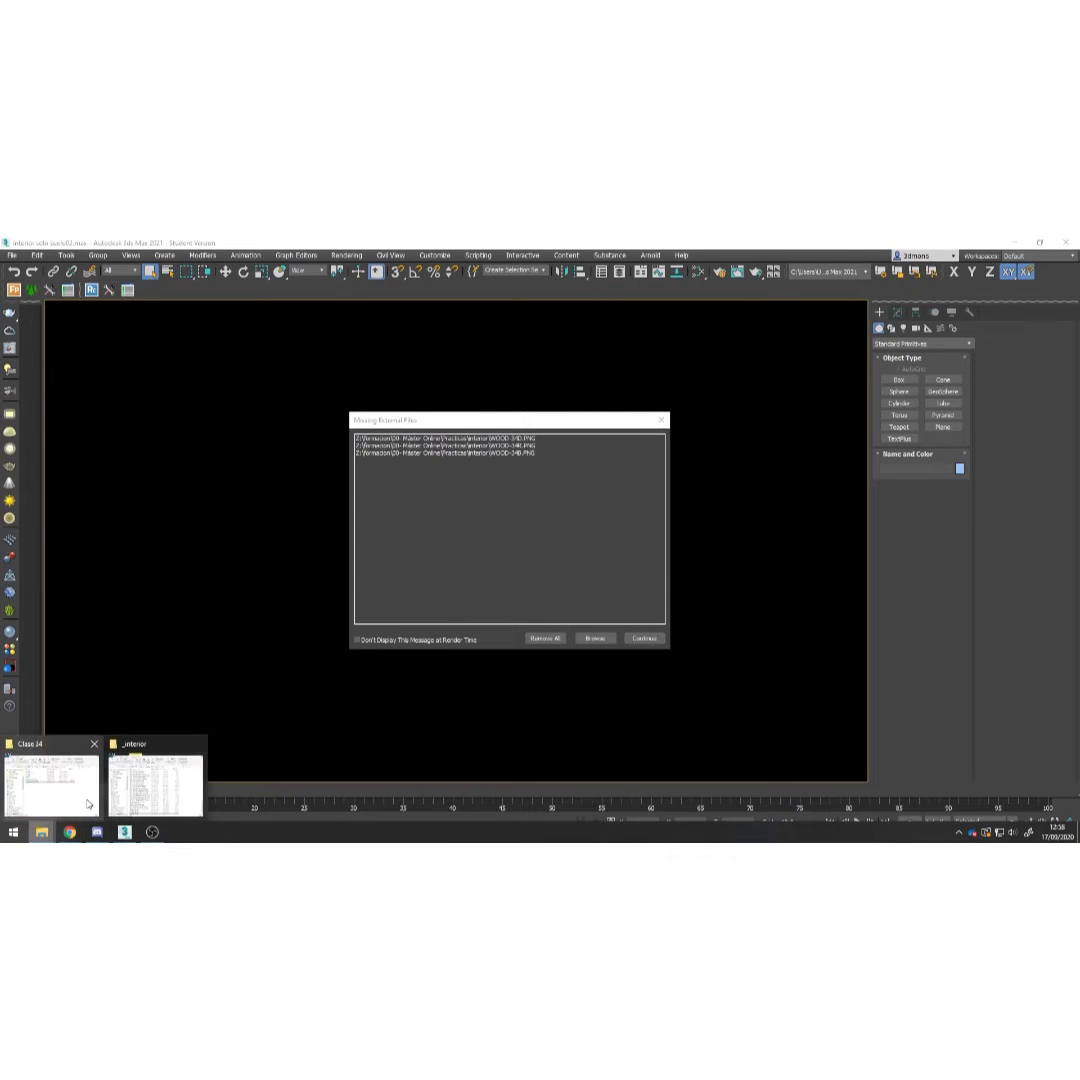
left_click(87, 803)
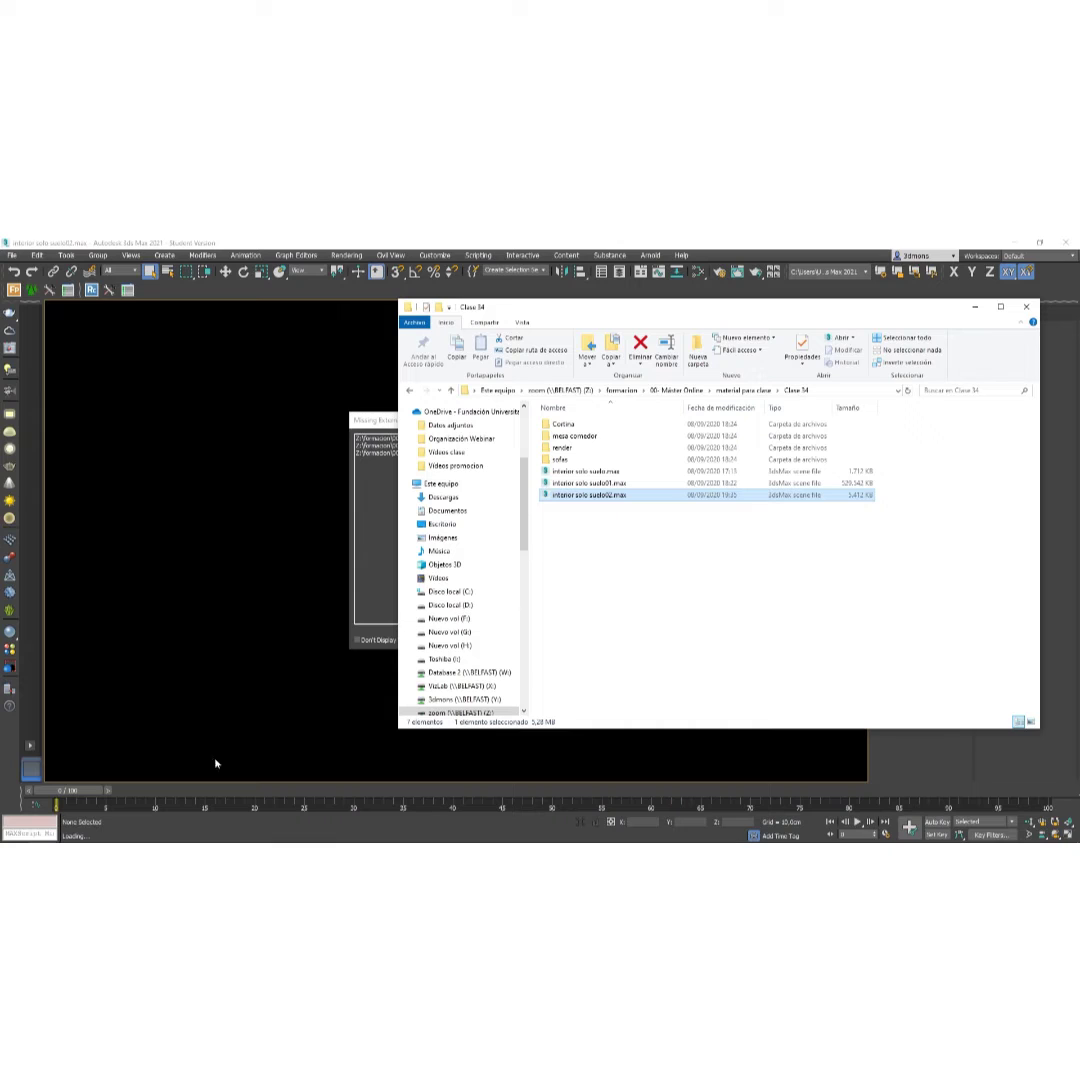
left_click(41, 831)
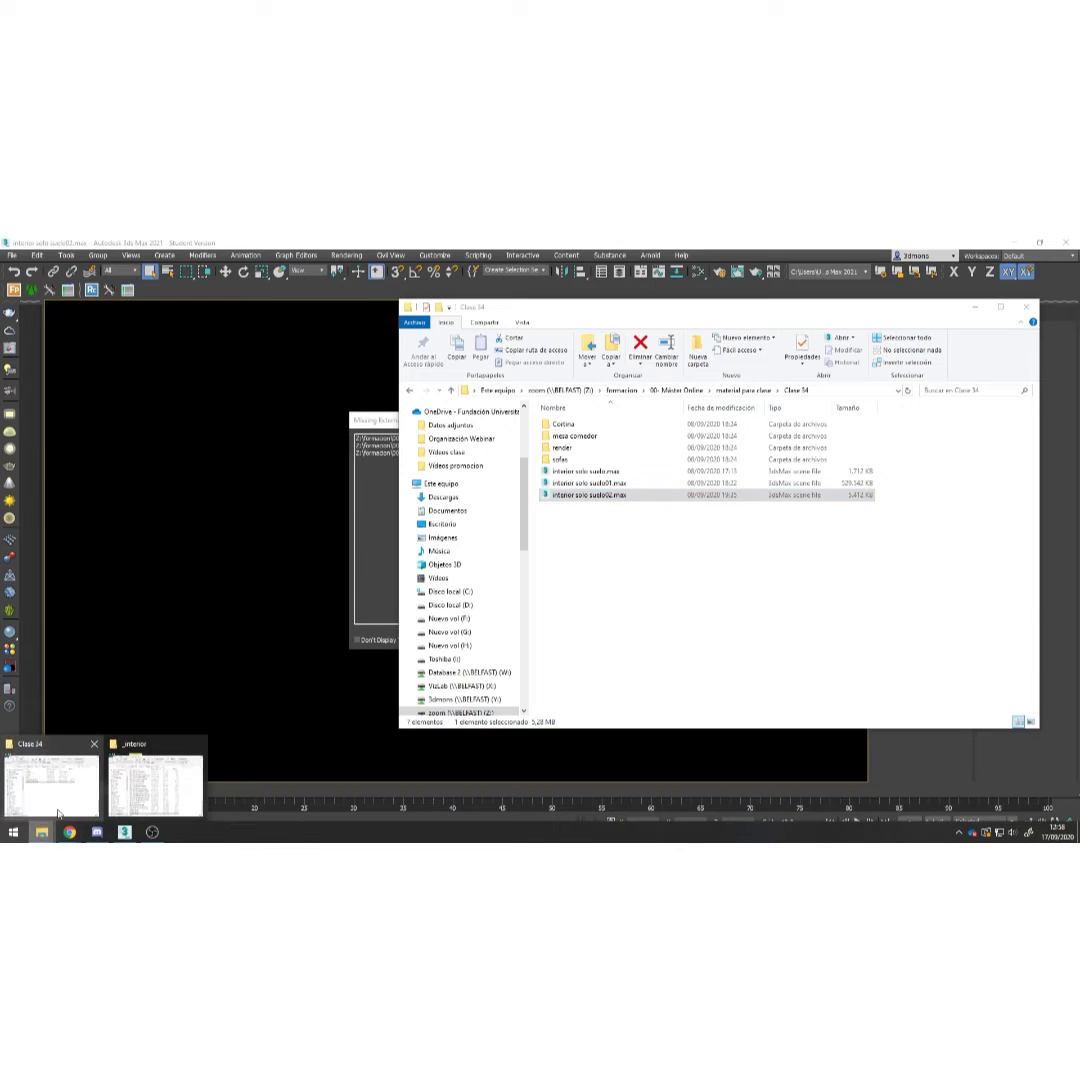
left_click(155, 785)
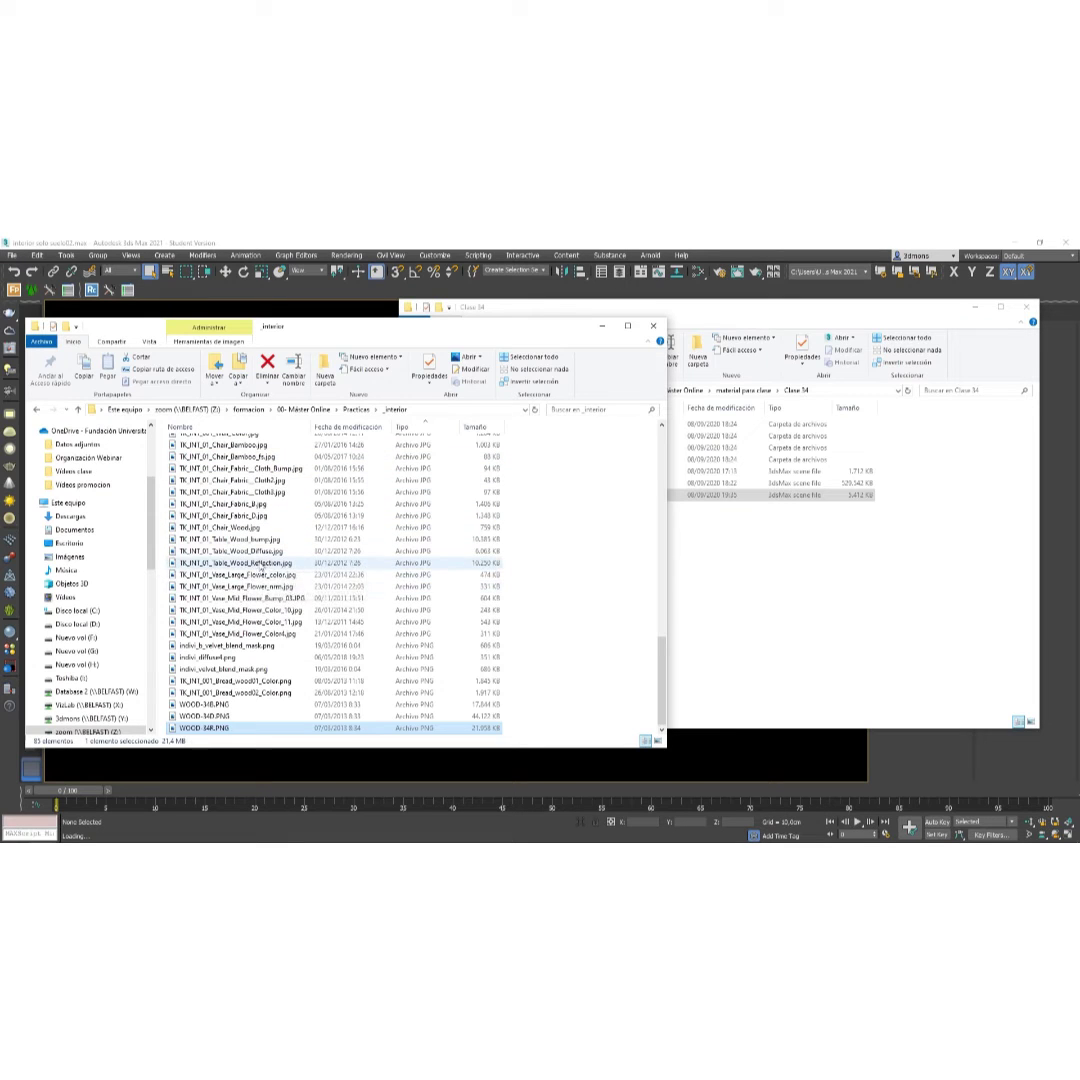
left_click(900, 757)
left_click_drag(459, 421, 450, 410)
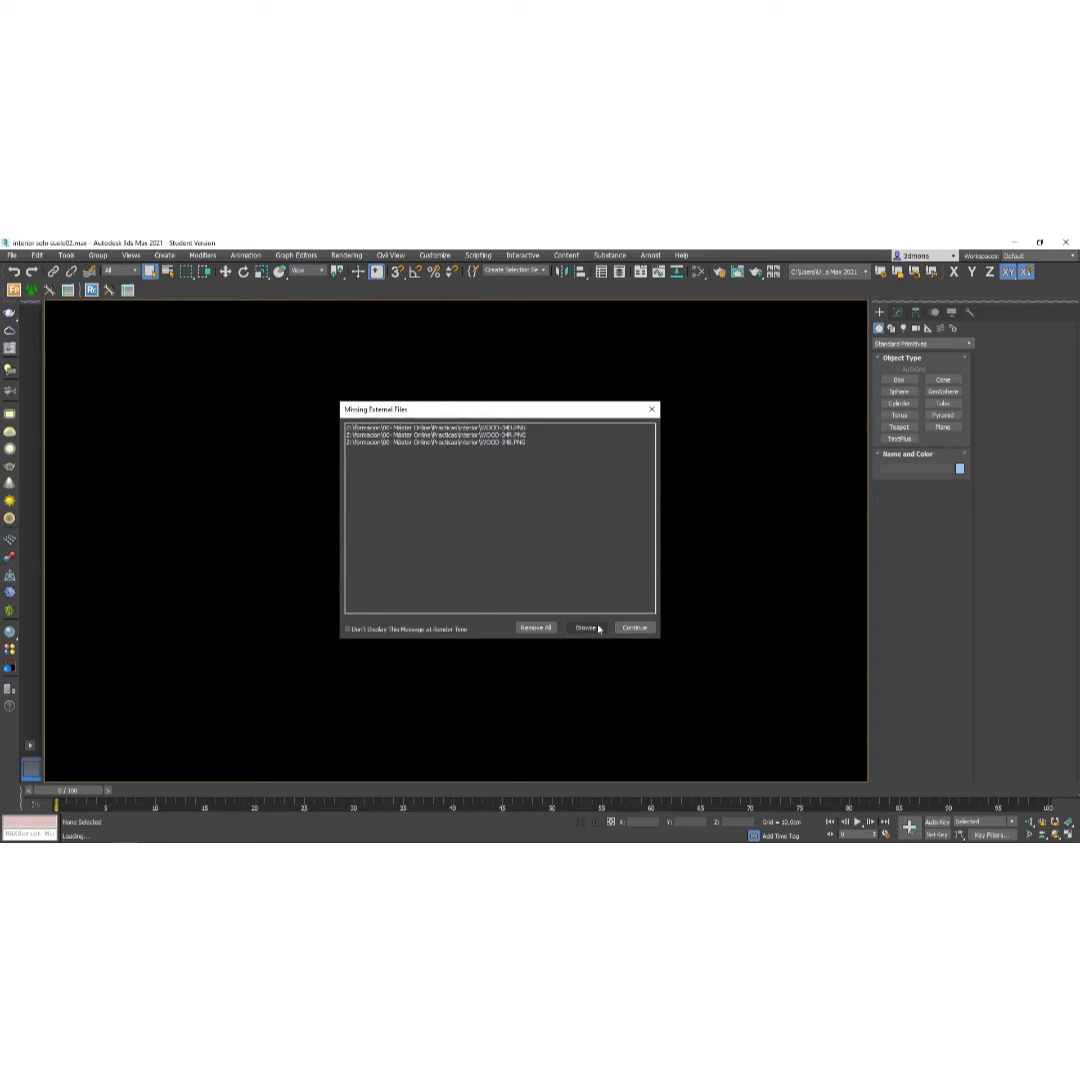
Open the external file path configuration for the missing WOOD-34 textures and review the listed paths.
left_click(586, 628)
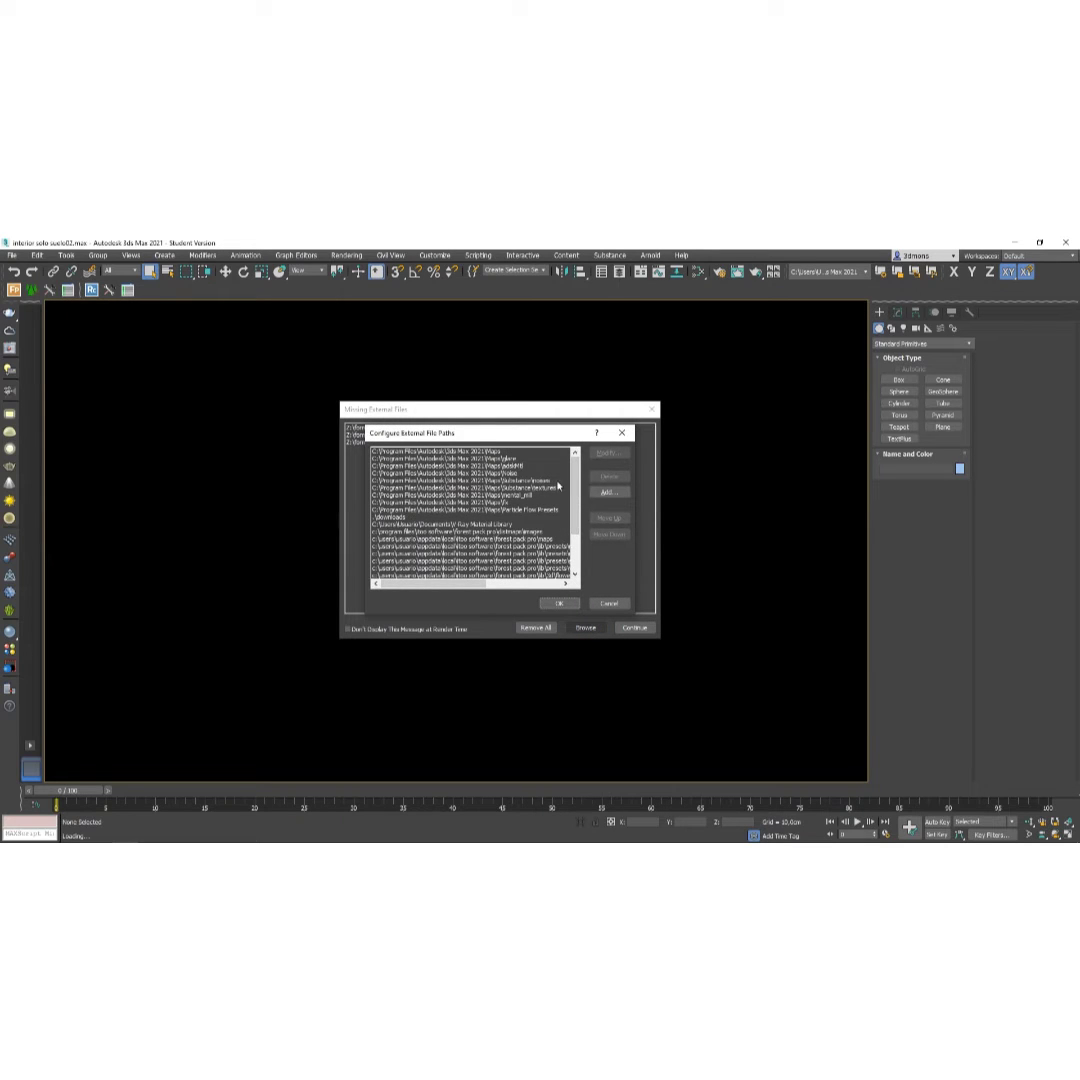
scroll(575, 520, "down", 3)
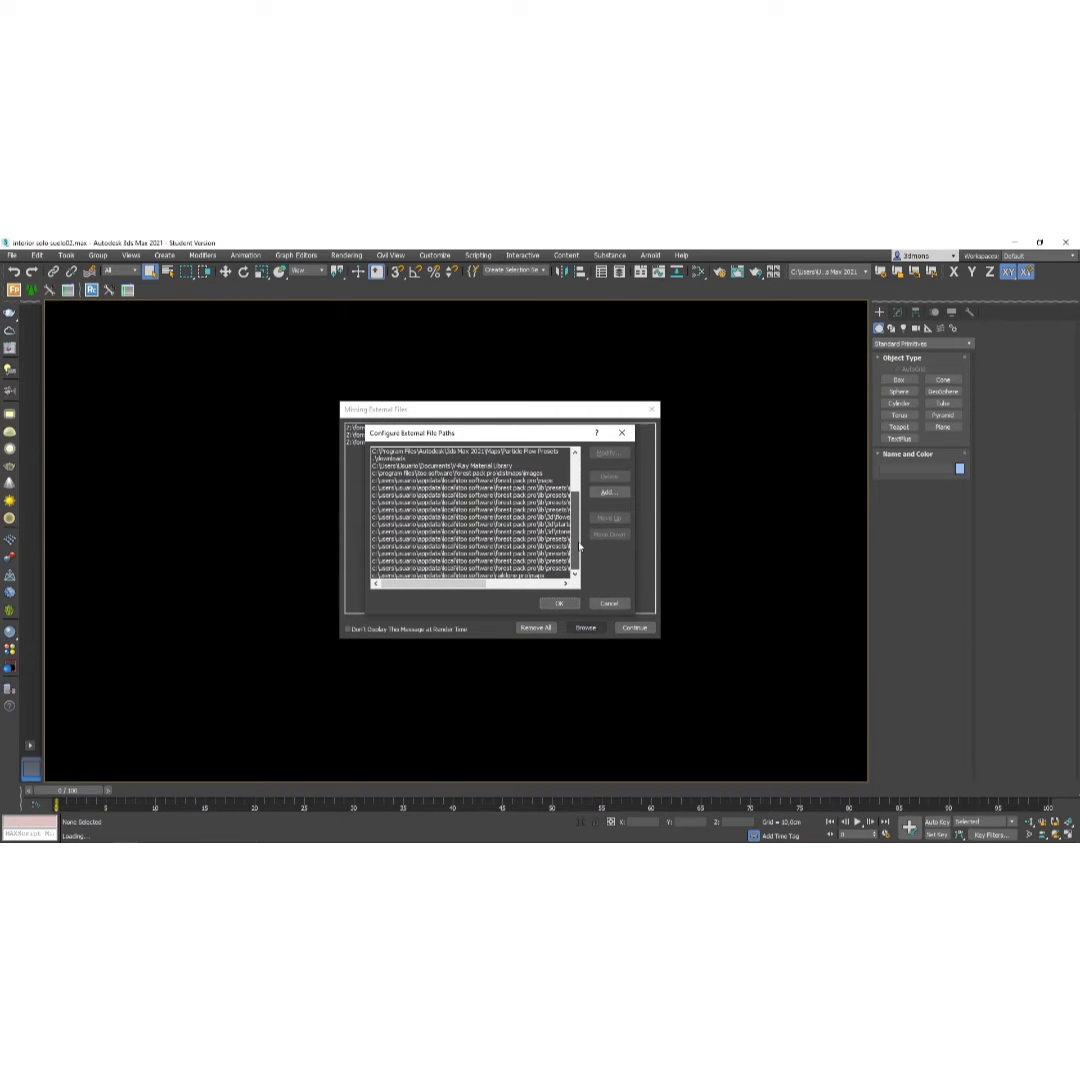
scroll(540, 510, "up", 3)
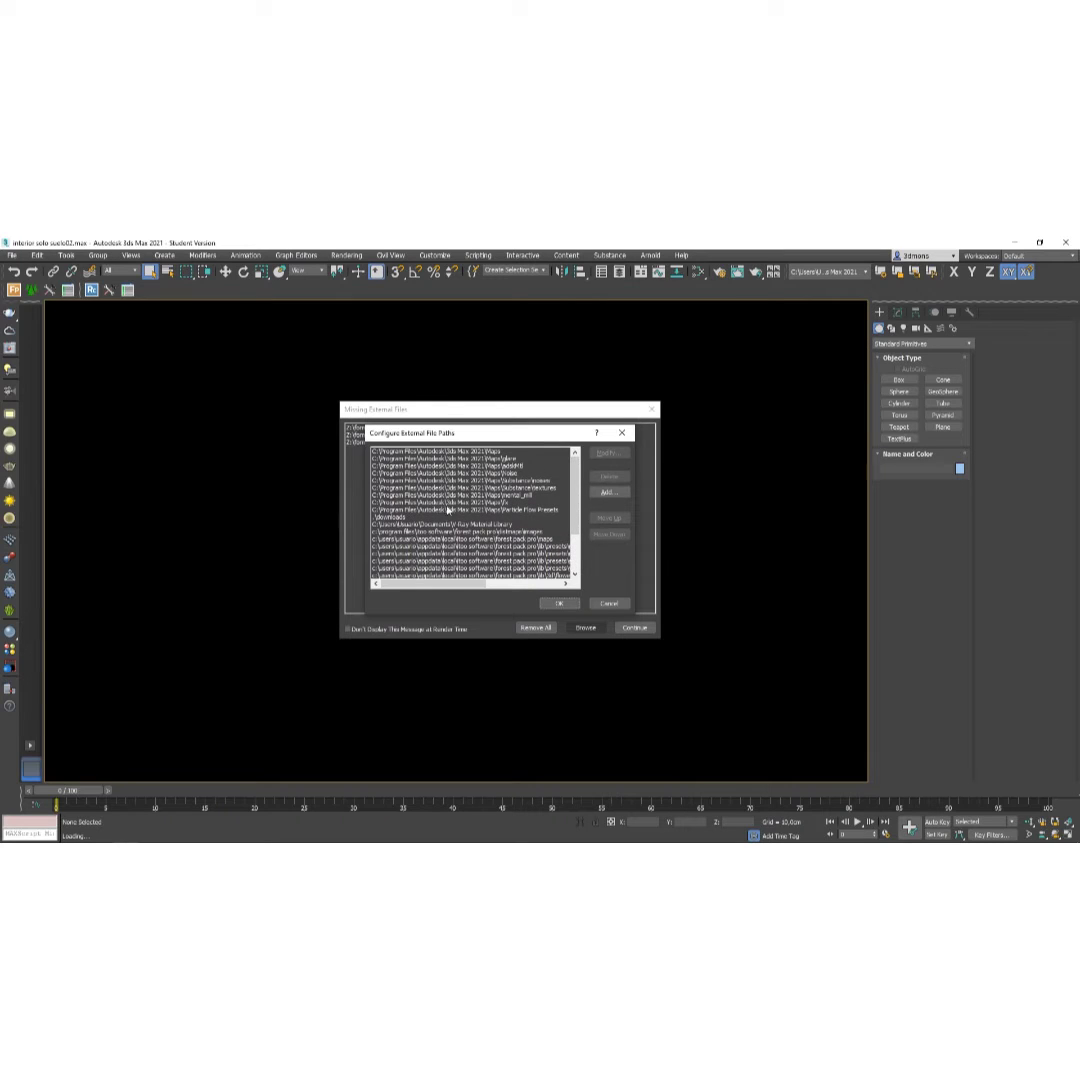
Start adding a new external files path and browse to Z:\formacion\00- Máster Online\Practicas\_interior.
left_click(612, 495)
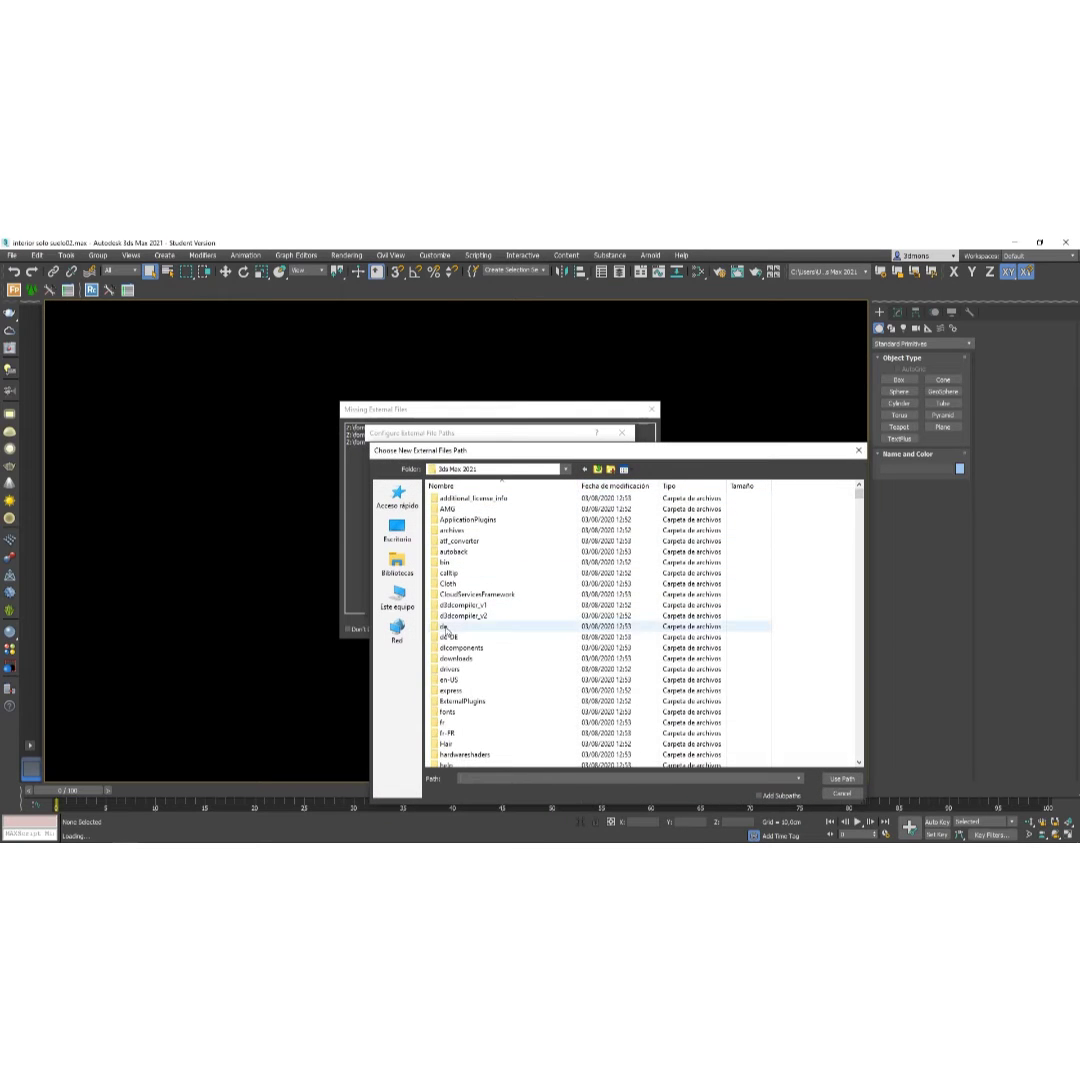
left_click(414, 607)
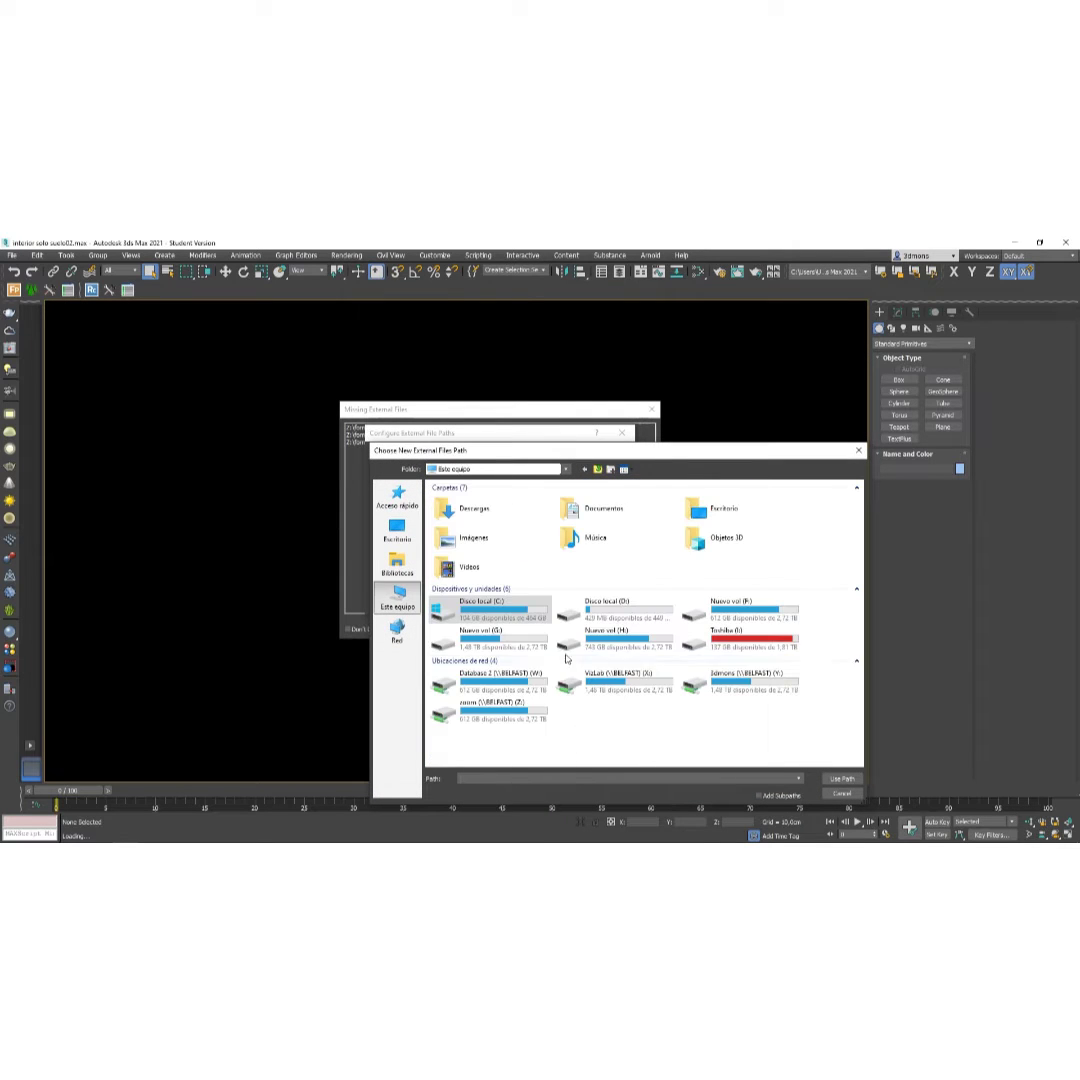
double_click(478, 712)
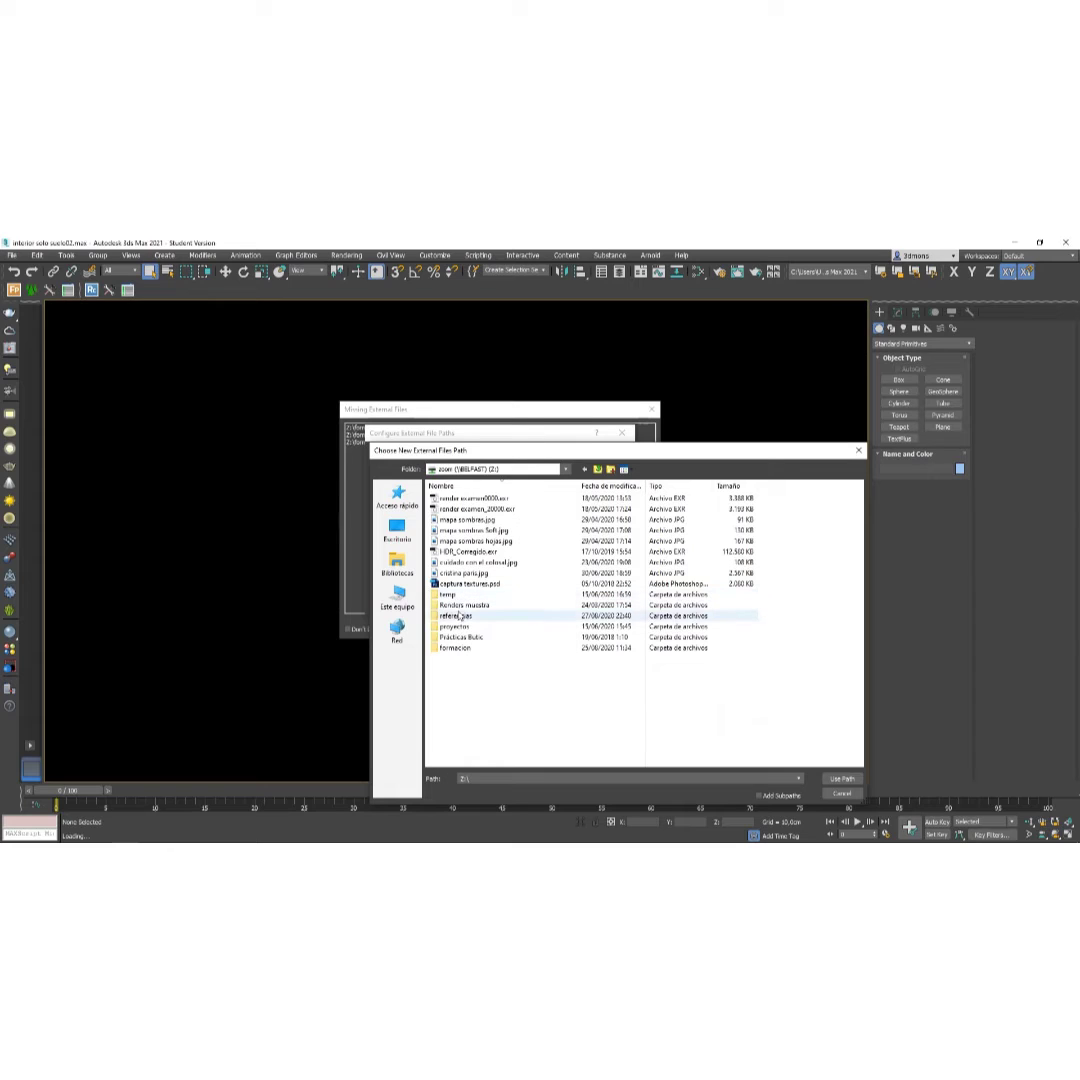
left_click(397, 600)
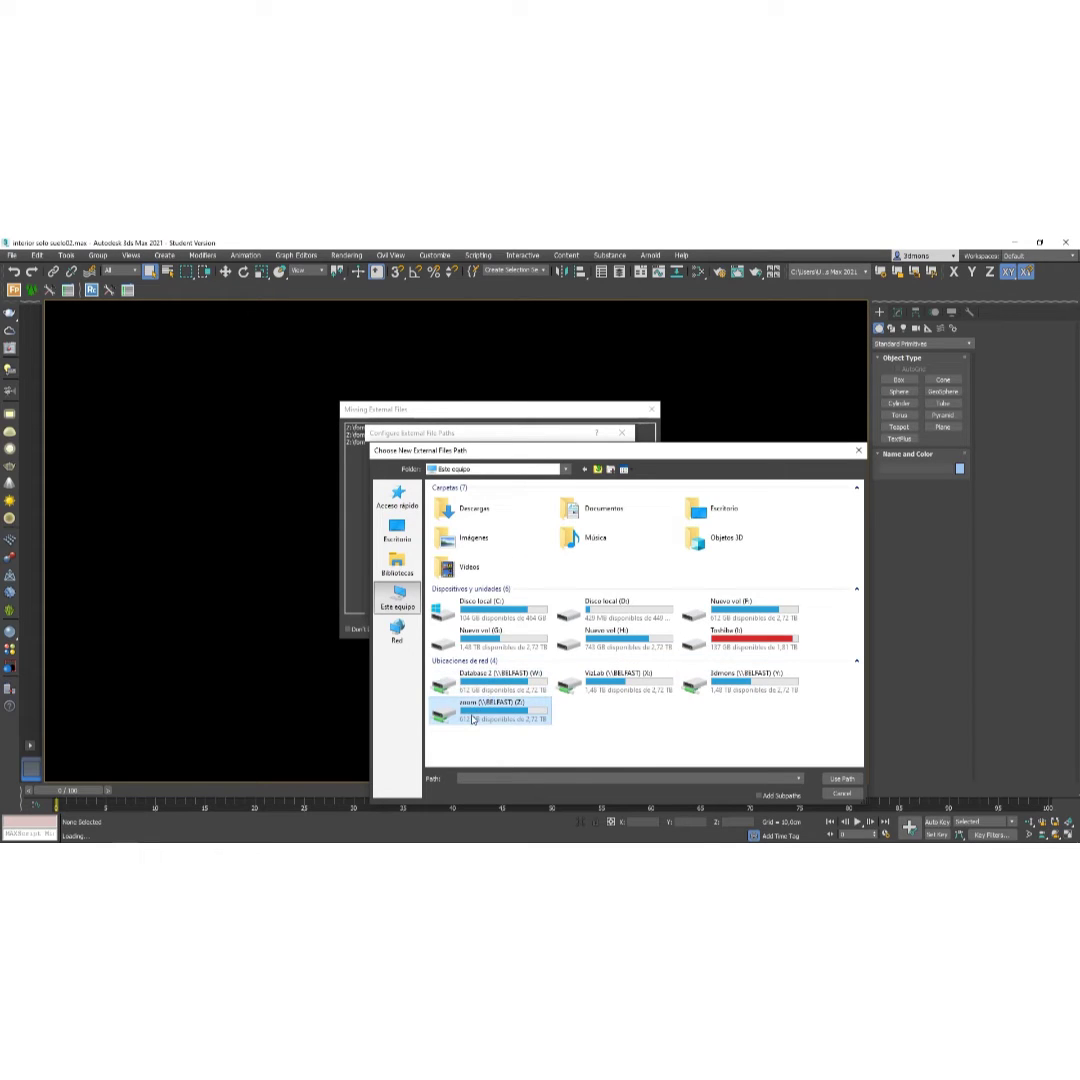
double_click(478, 710)
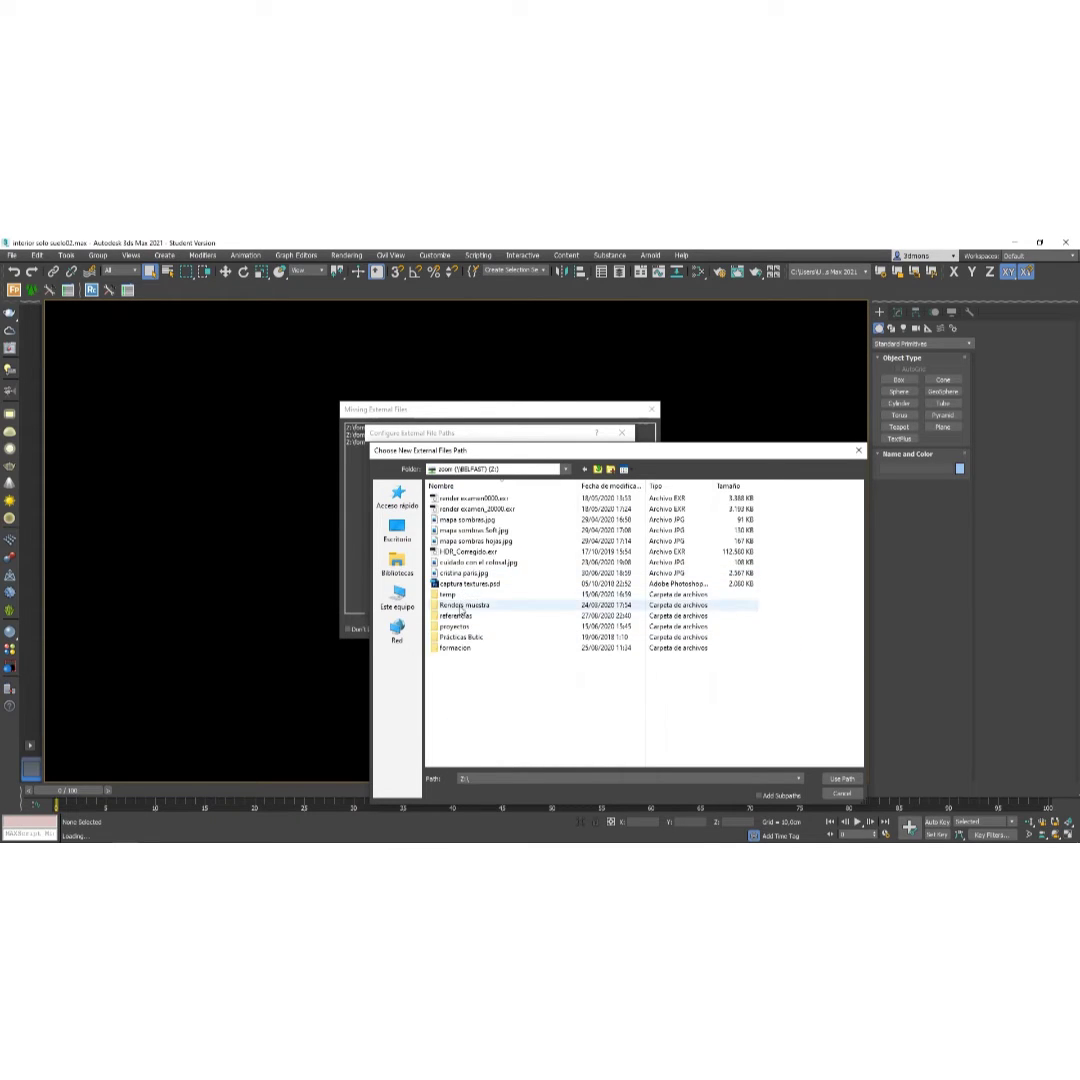
double_click(452, 648)
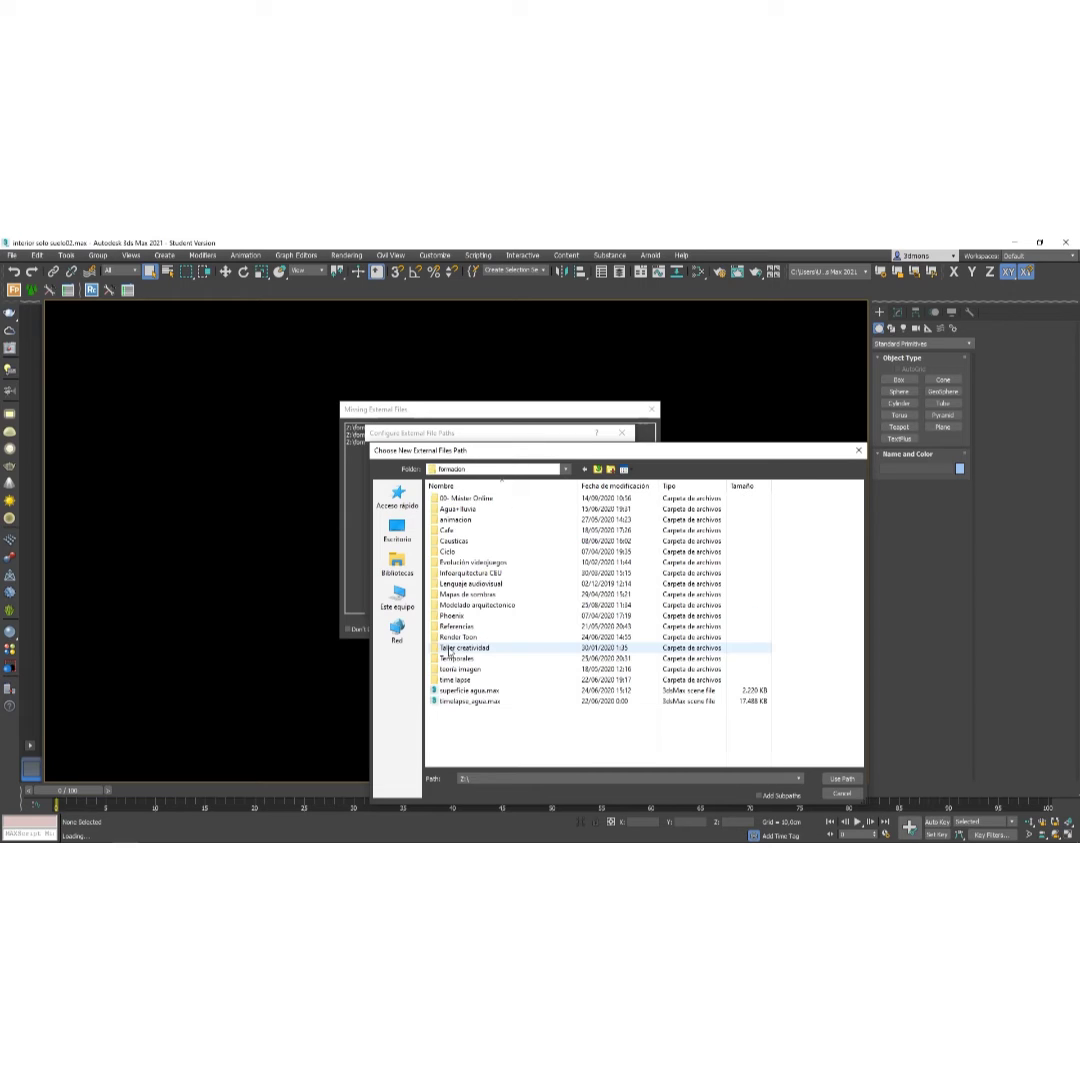
double_click(470, 498)
double_click(456, 553)
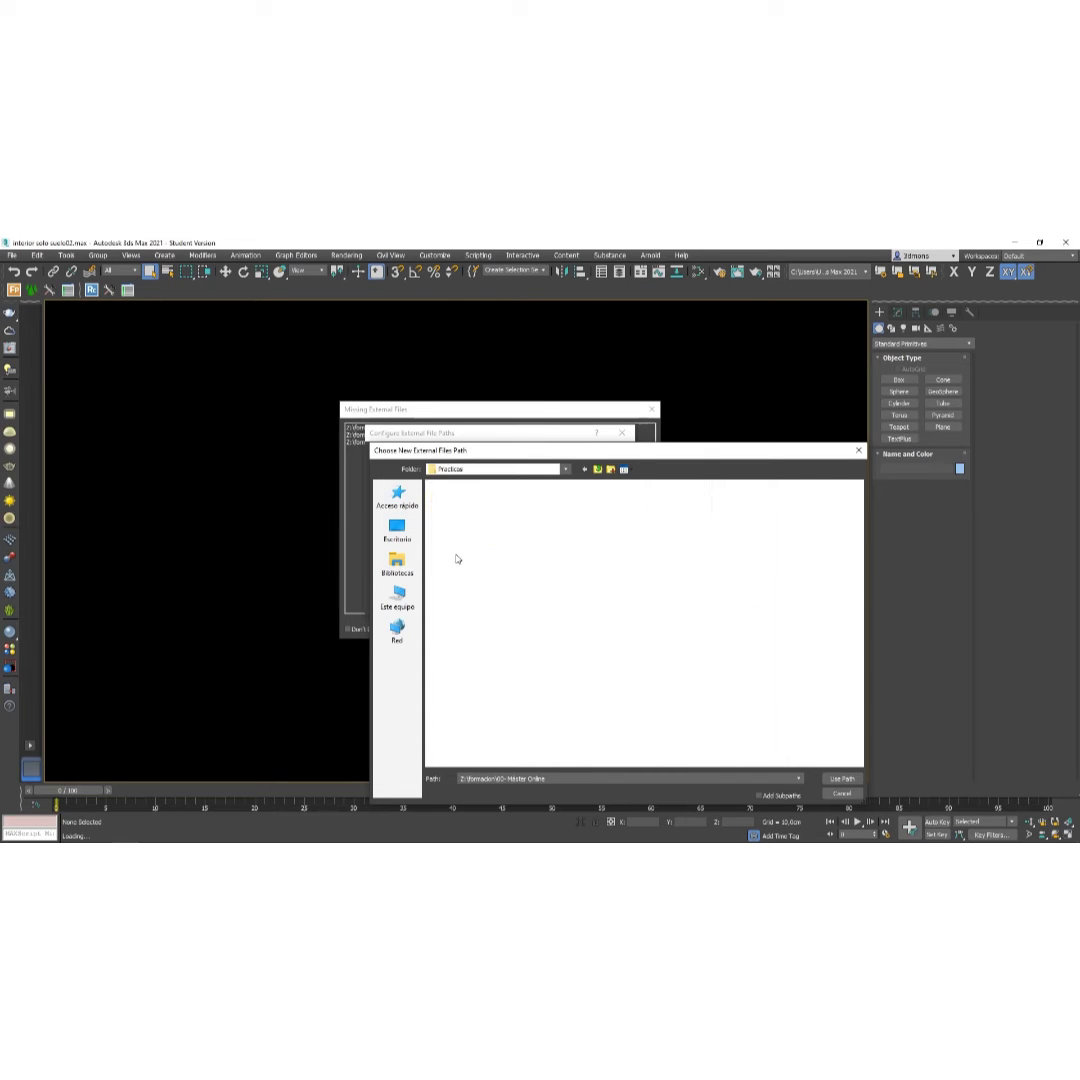
double_click(452, 498)
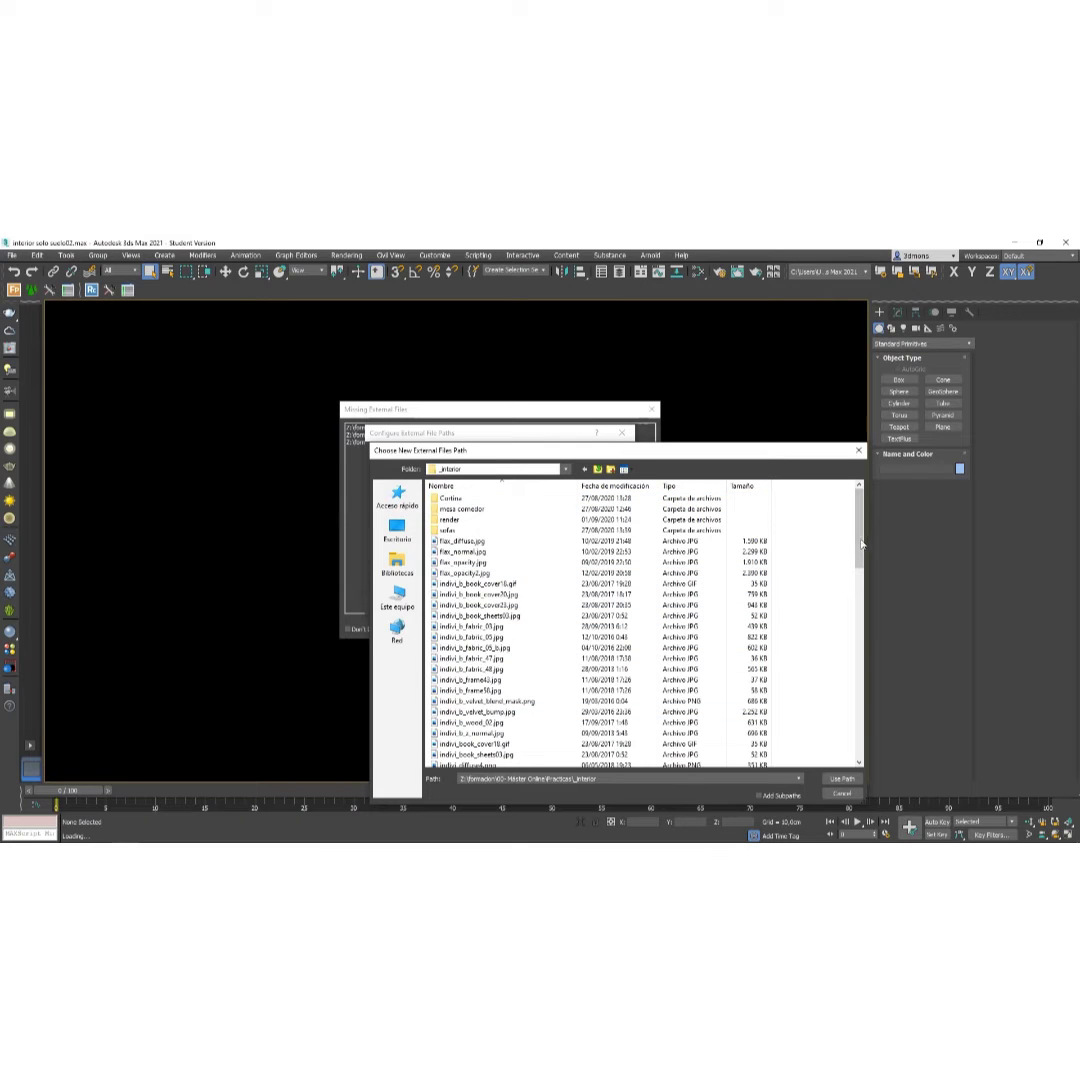
Check that the folder contains the WOOD-34 PNG files, add it as an external file path and continue loading the scene.
left_click_drag(862, 544, 884, 754)
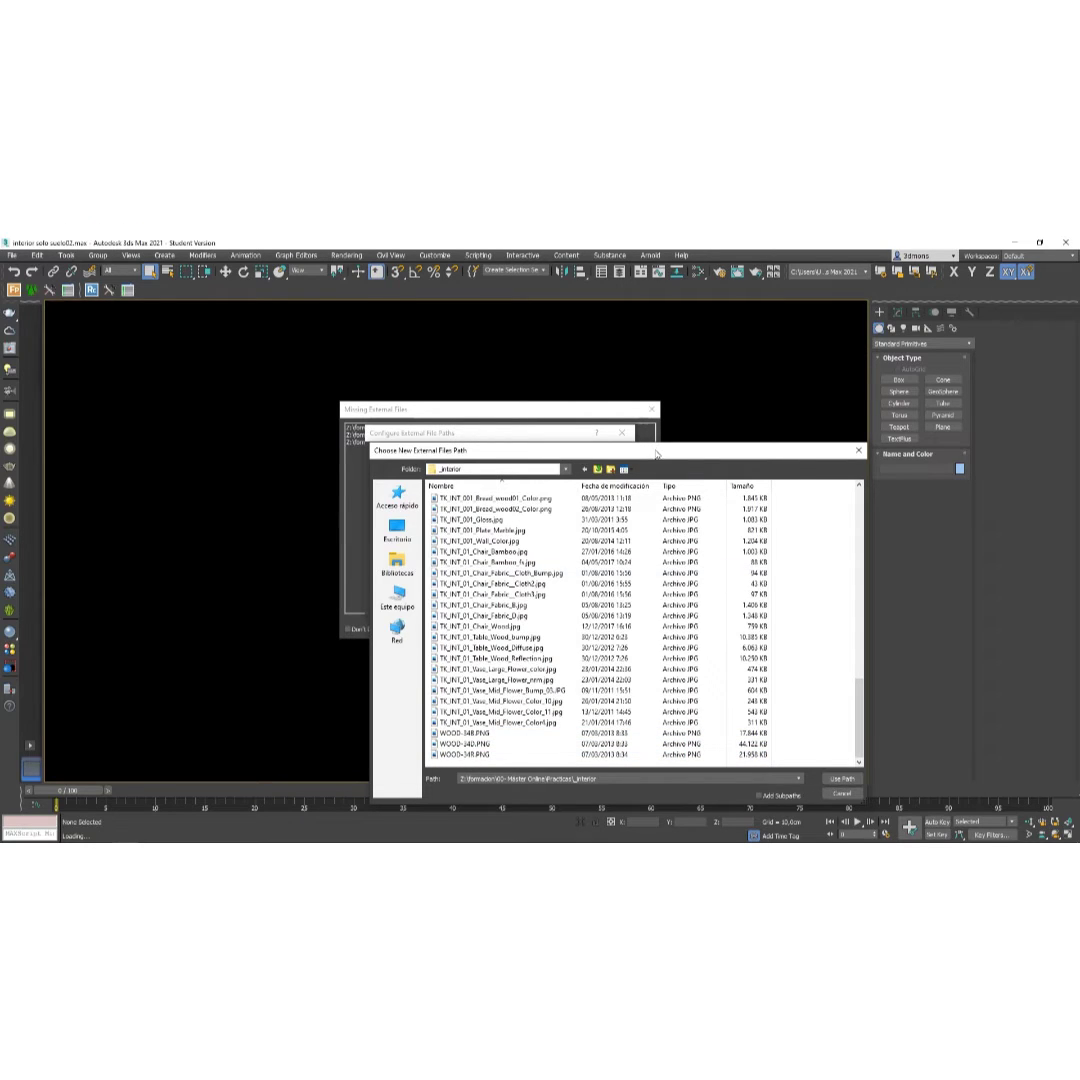
left_click_drag(656, 455, 516, 352)
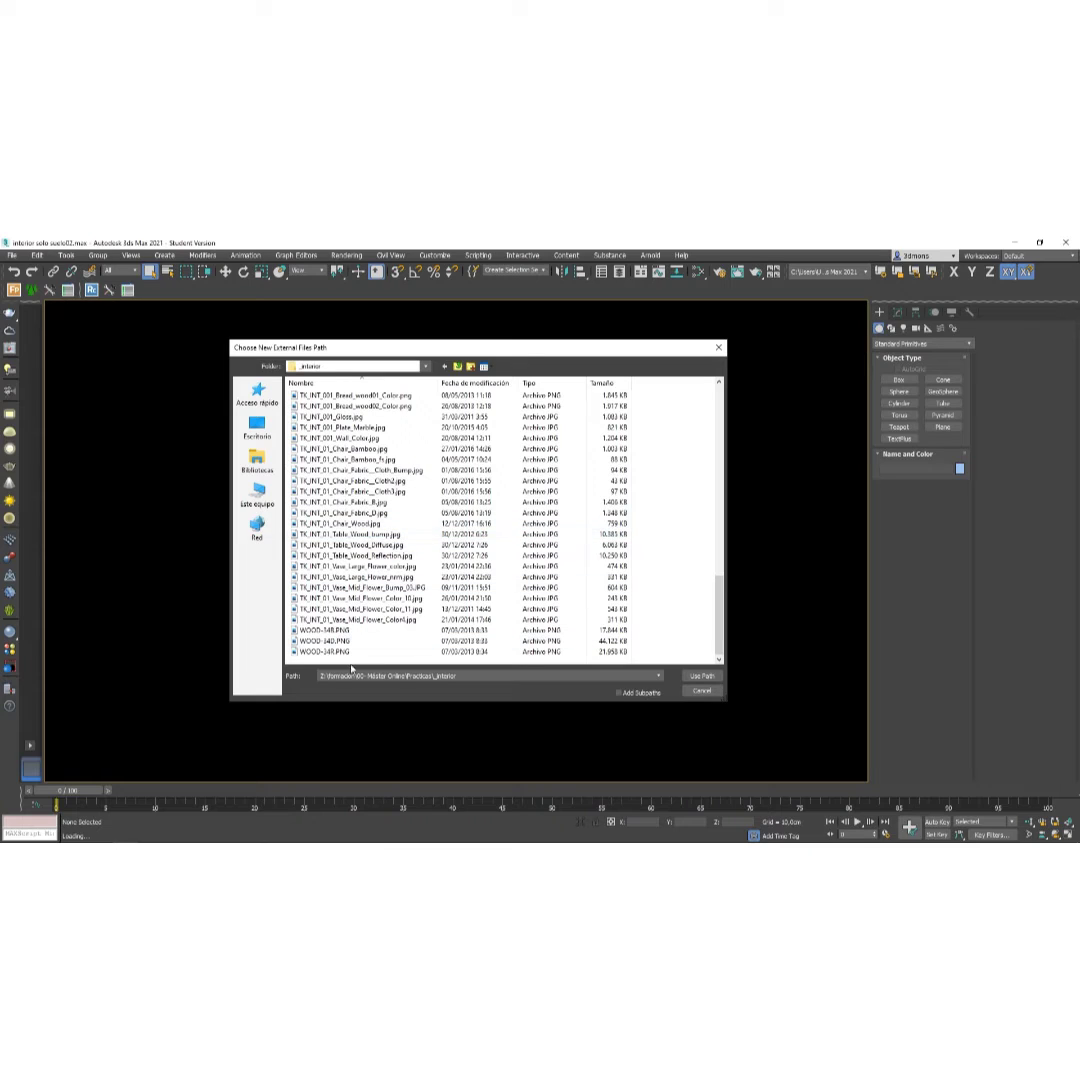
left_click(700, 677)
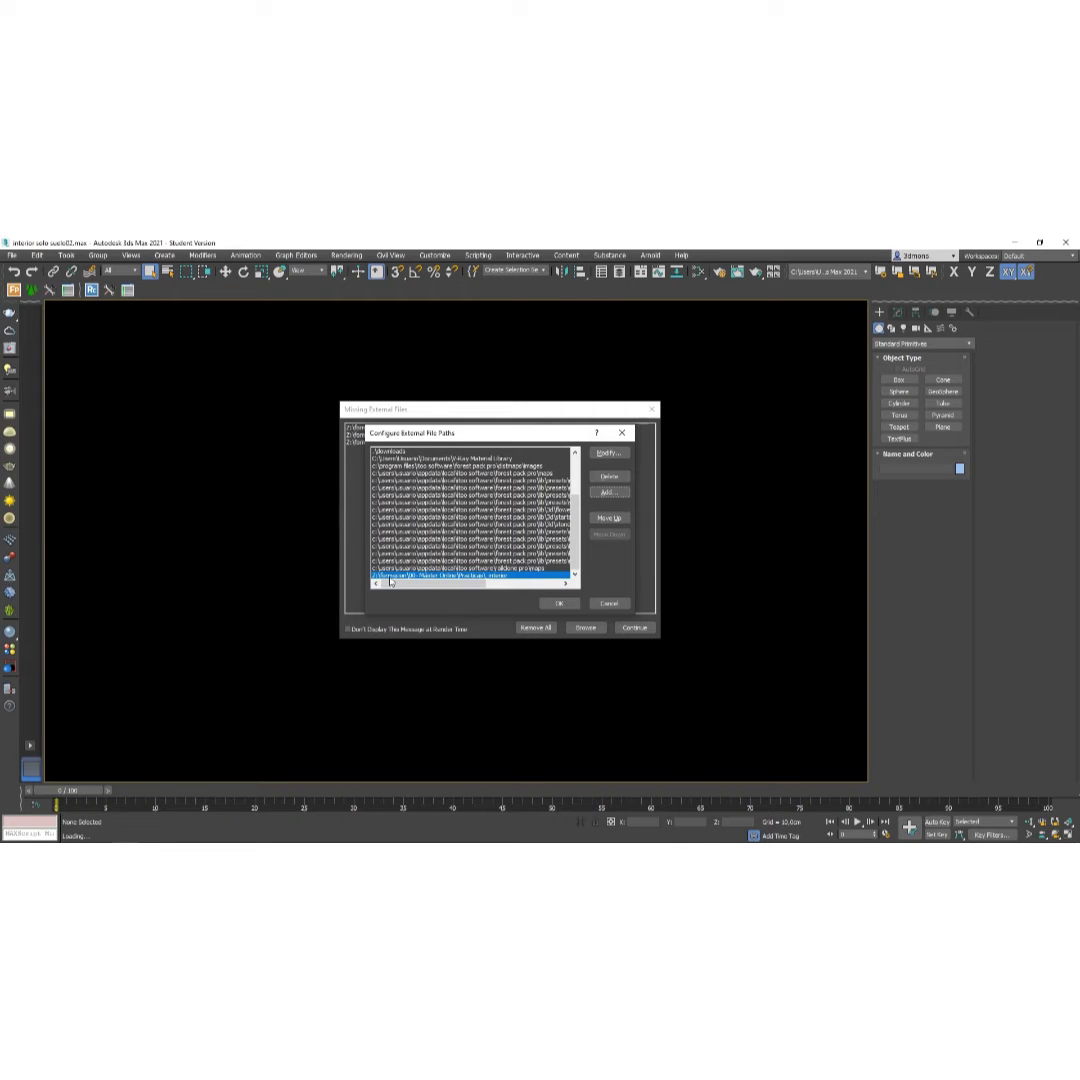
left_click(552, 604)
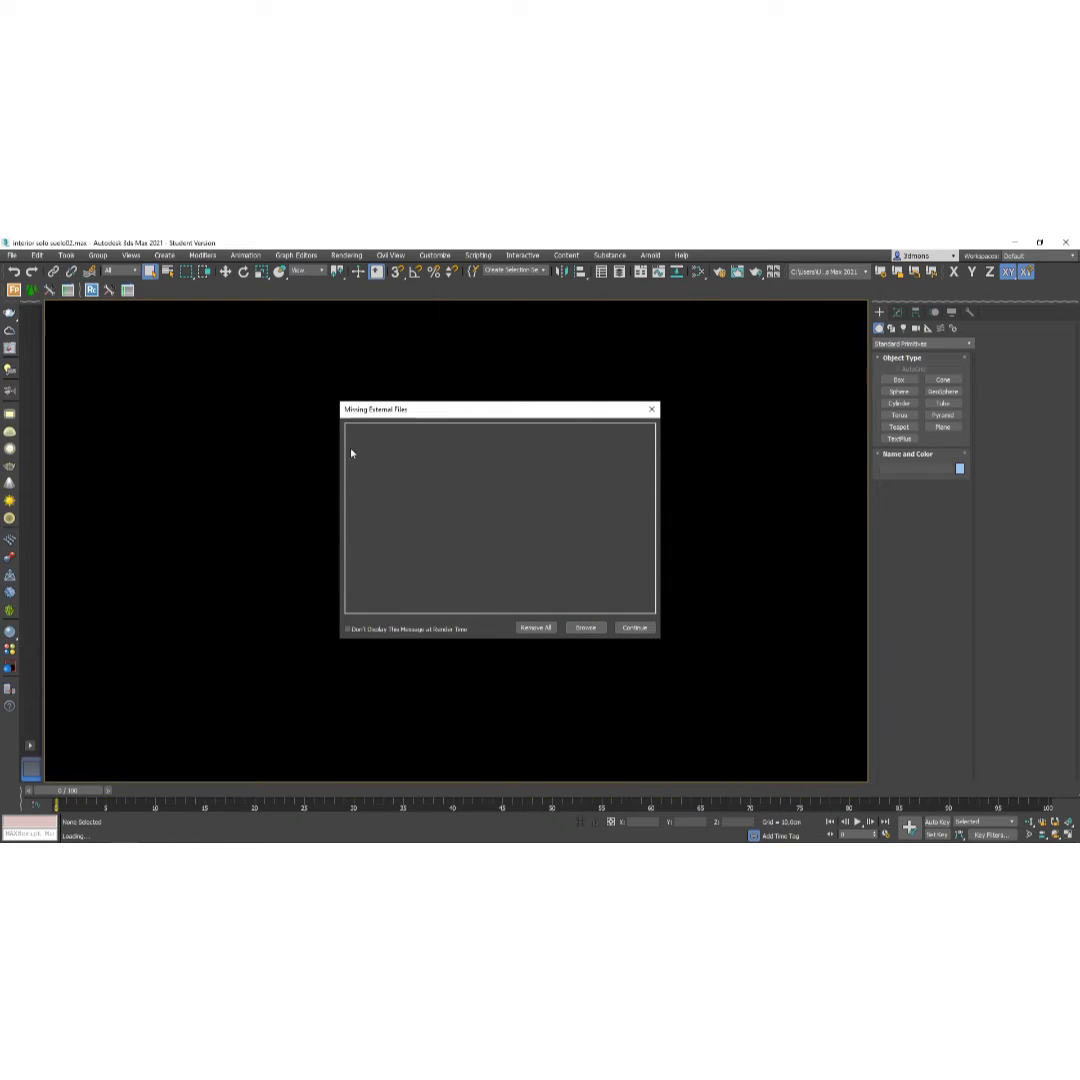
left_click(628, 627)
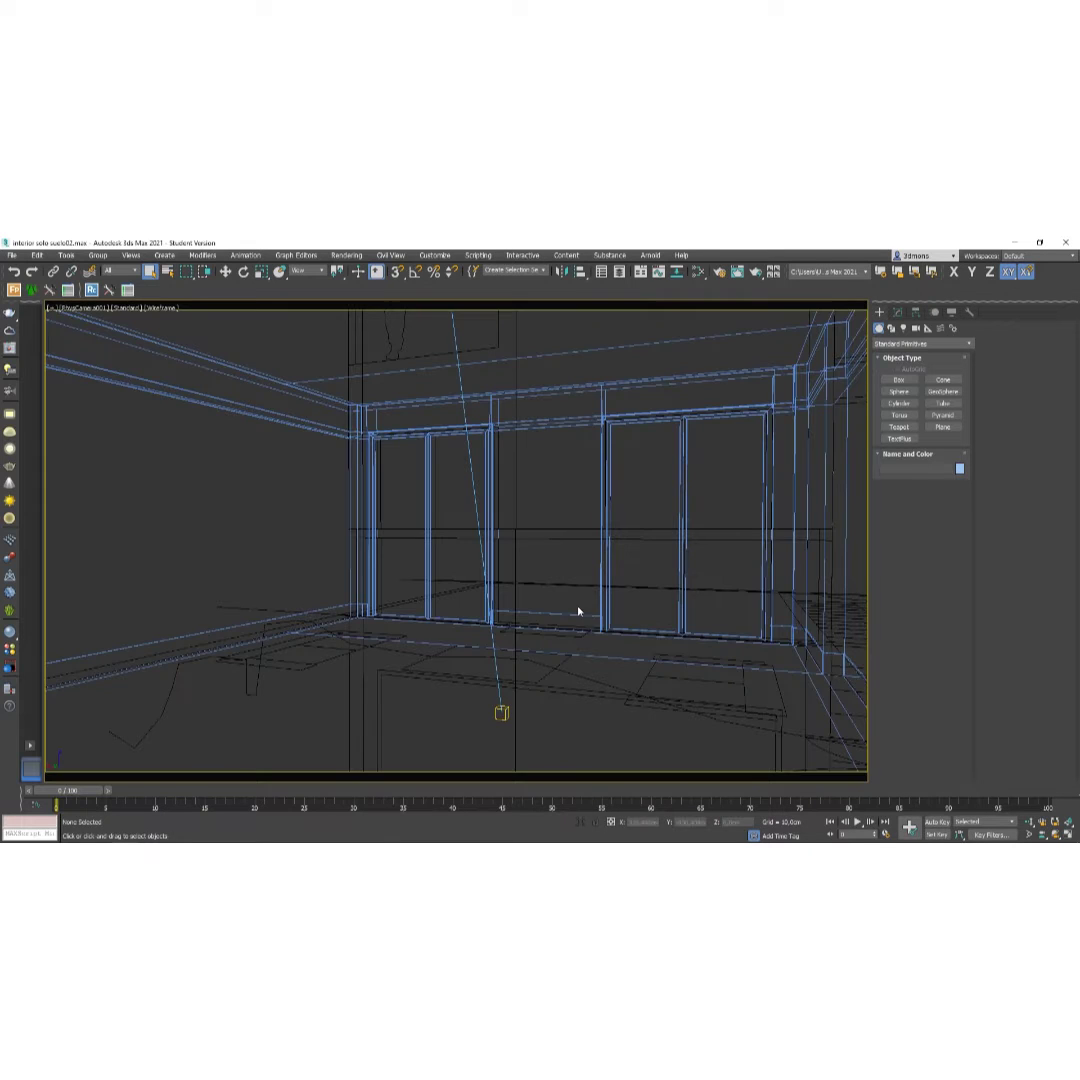
Open the Slate Material Editor and inspect the Output map node in the wood material's graph.
left_click(698, 272)
key("m")
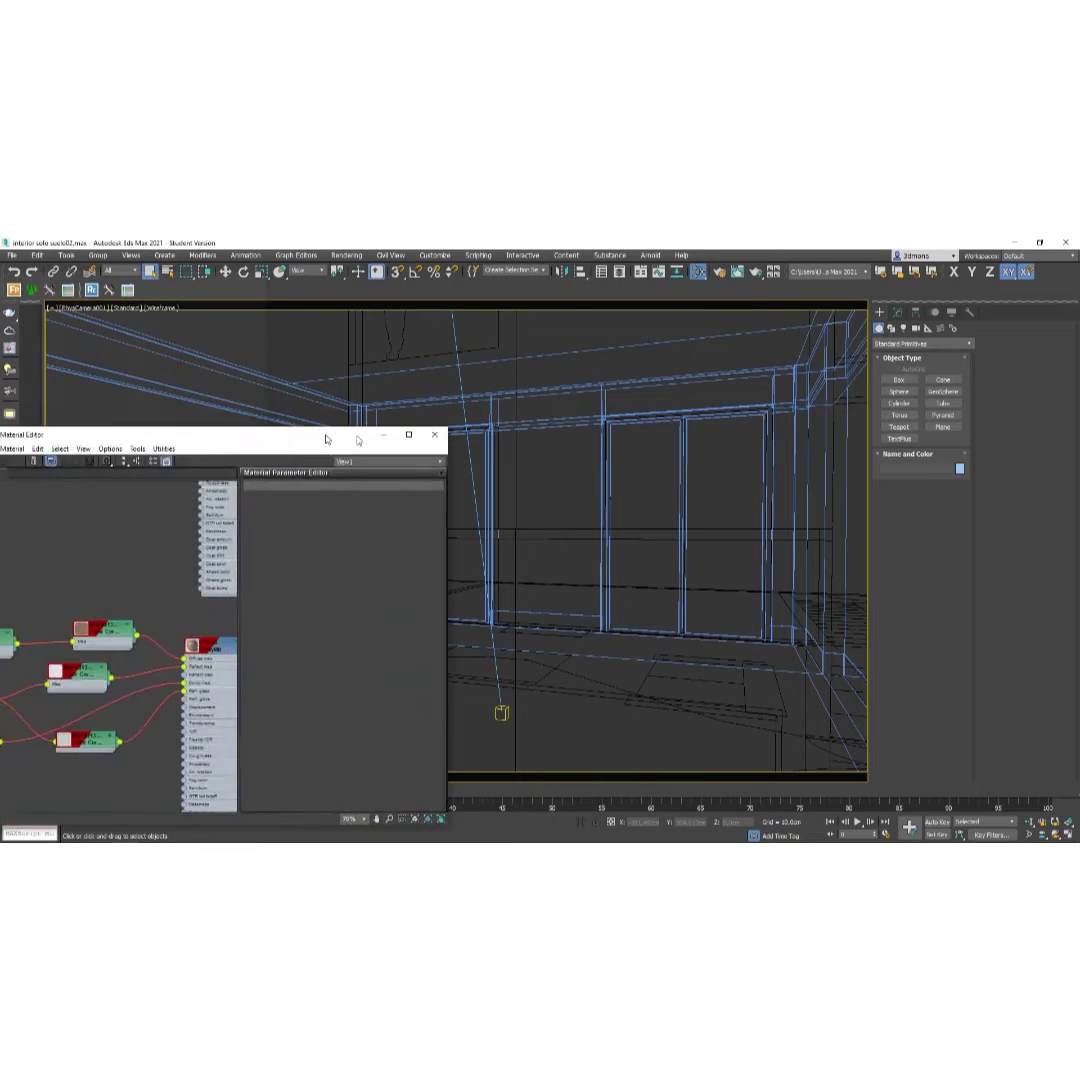
scroll(545, 585, "up", 1)
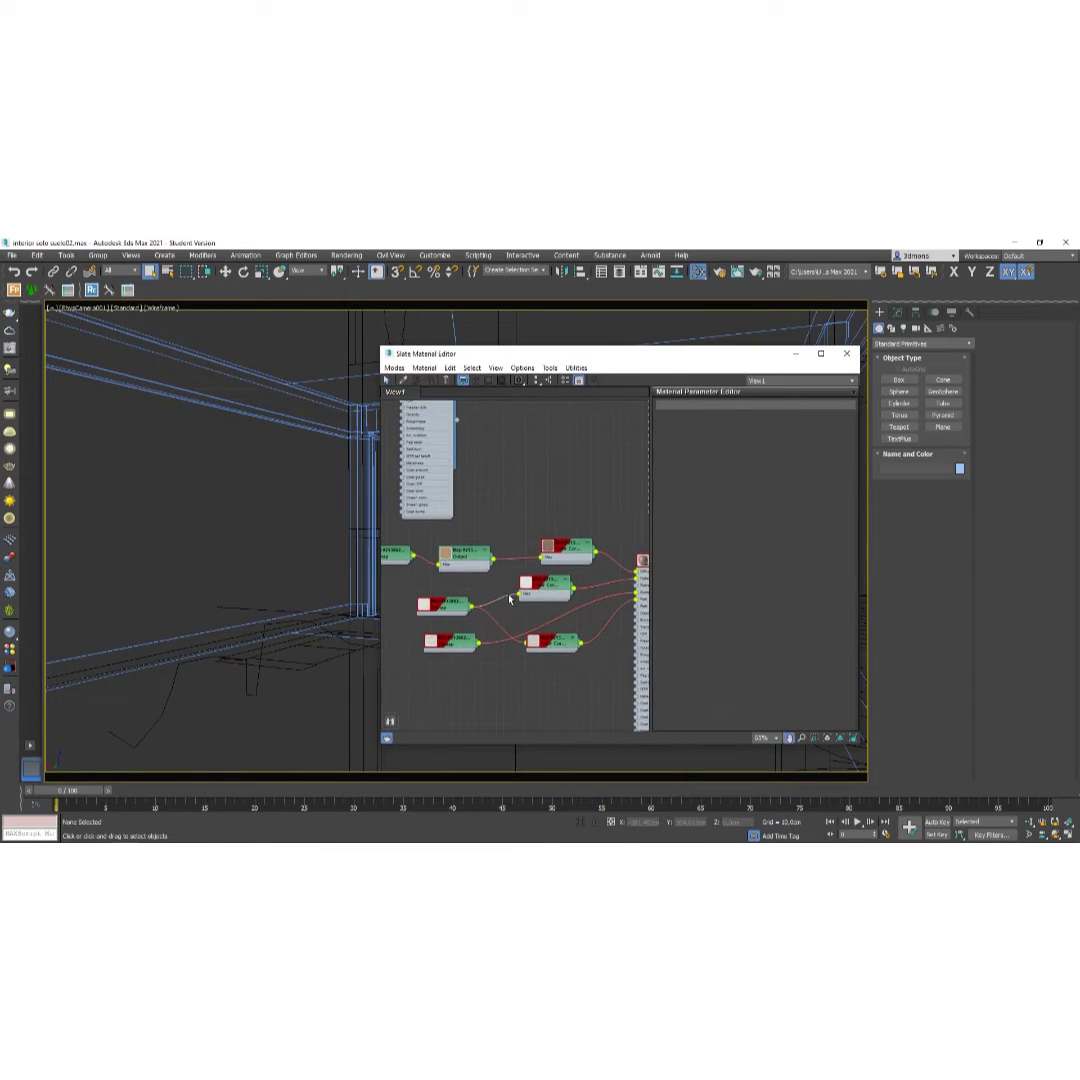
middle_click_drag(530, 590, 546, 570)
scroll(546, 570, "up", 4)
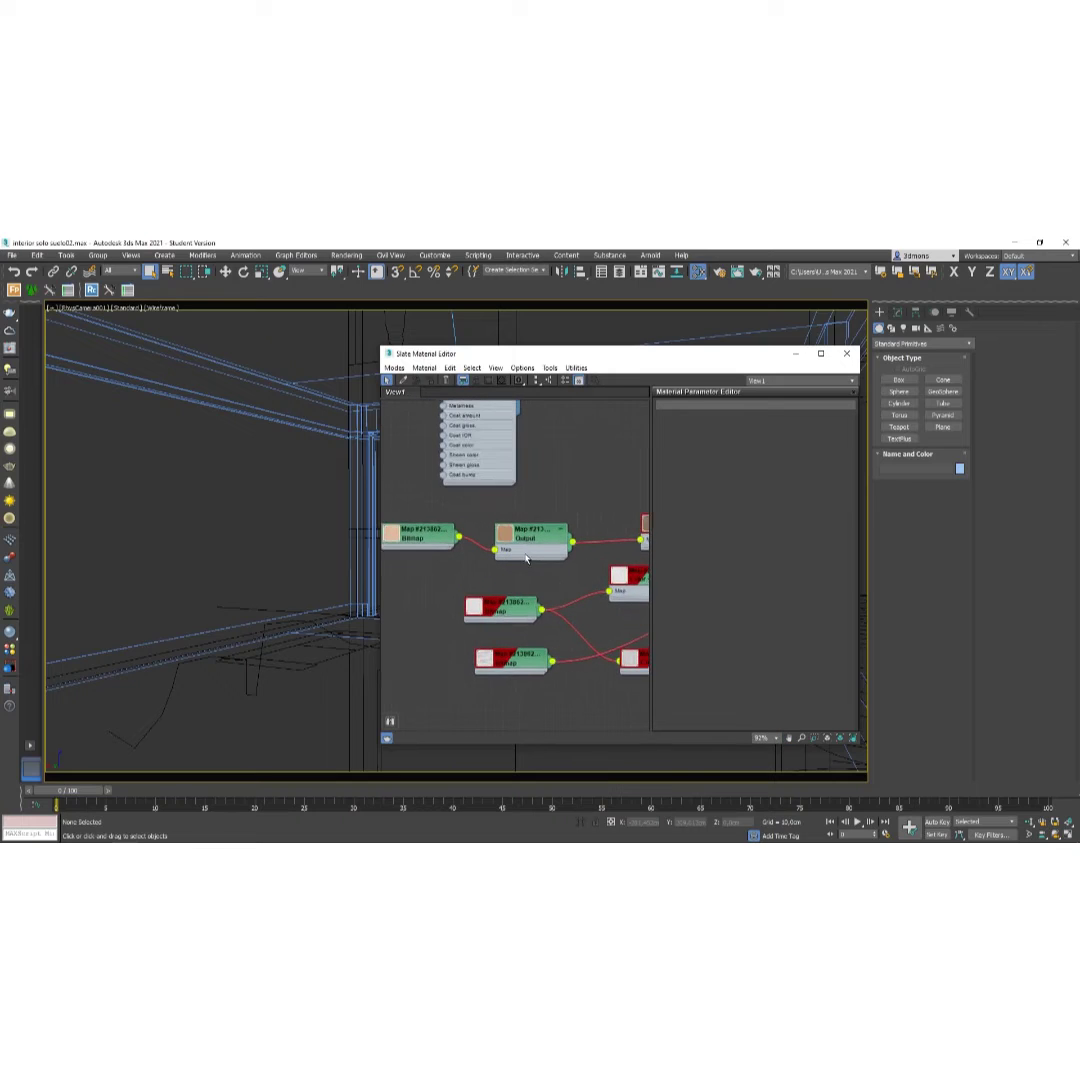
double_click(566, 532)
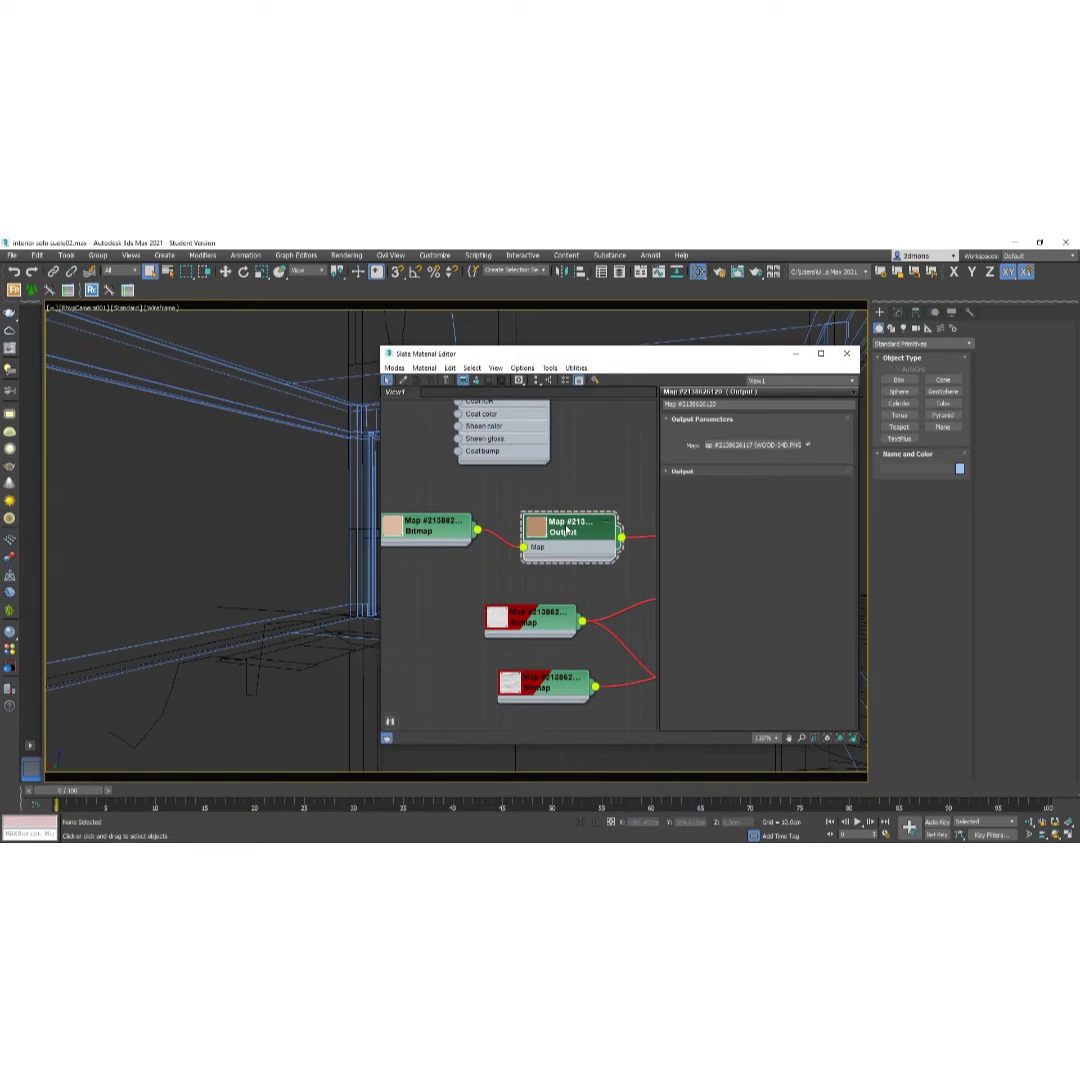
middle_click_drag(566, 532, 498, 518)
scroll(480, 600, "down", 1)
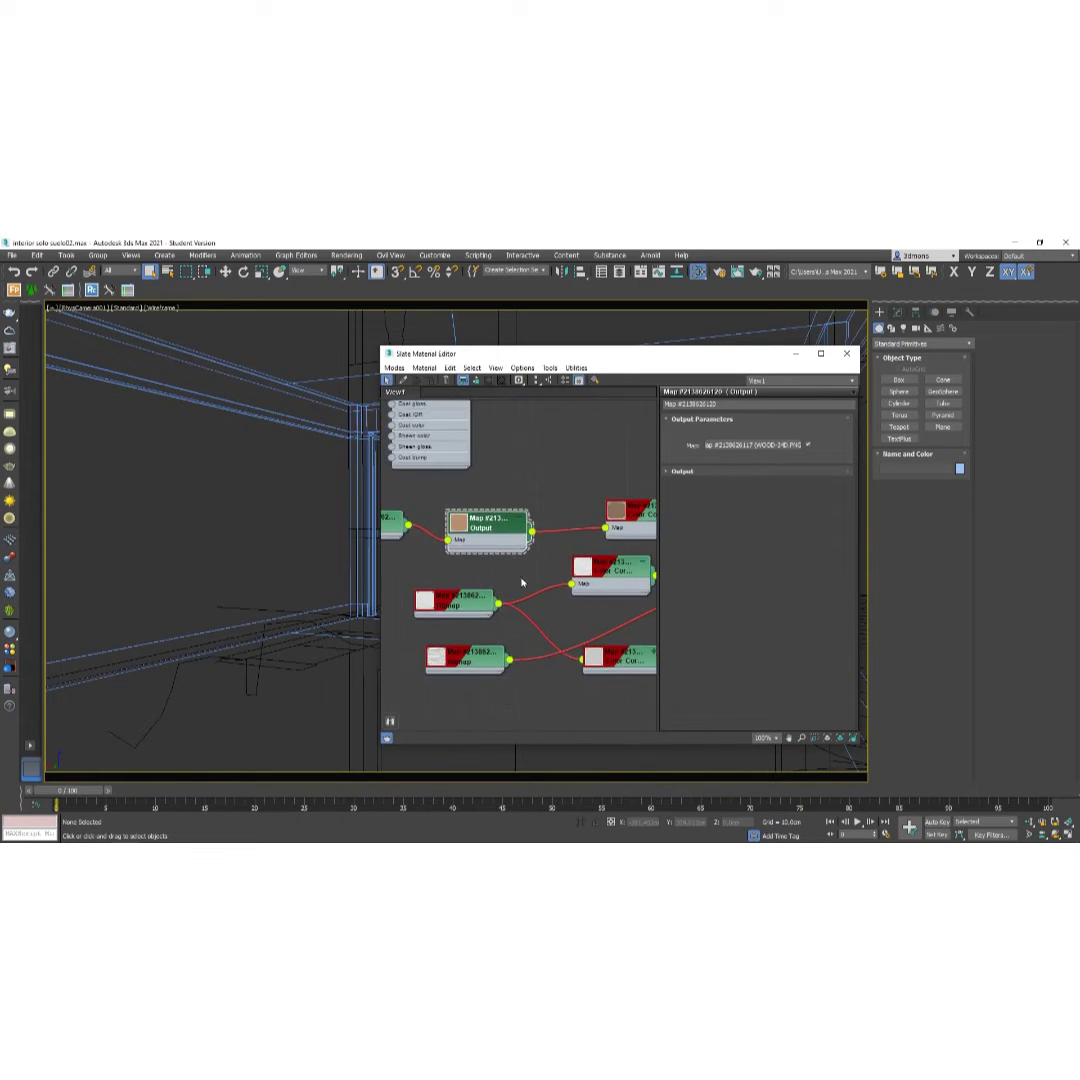
Inspect the WOOD-34D.PNG bitmap that feeds the Output node, view its image and close the material editor.
scroll(503, 582, "down", 1)
middle_click_drag(540, 574, 560, 555)
scroll(553, 538, "down", 2)
scroll(465, 541, "up", 2)
scroll(517, 561, "up", 3)
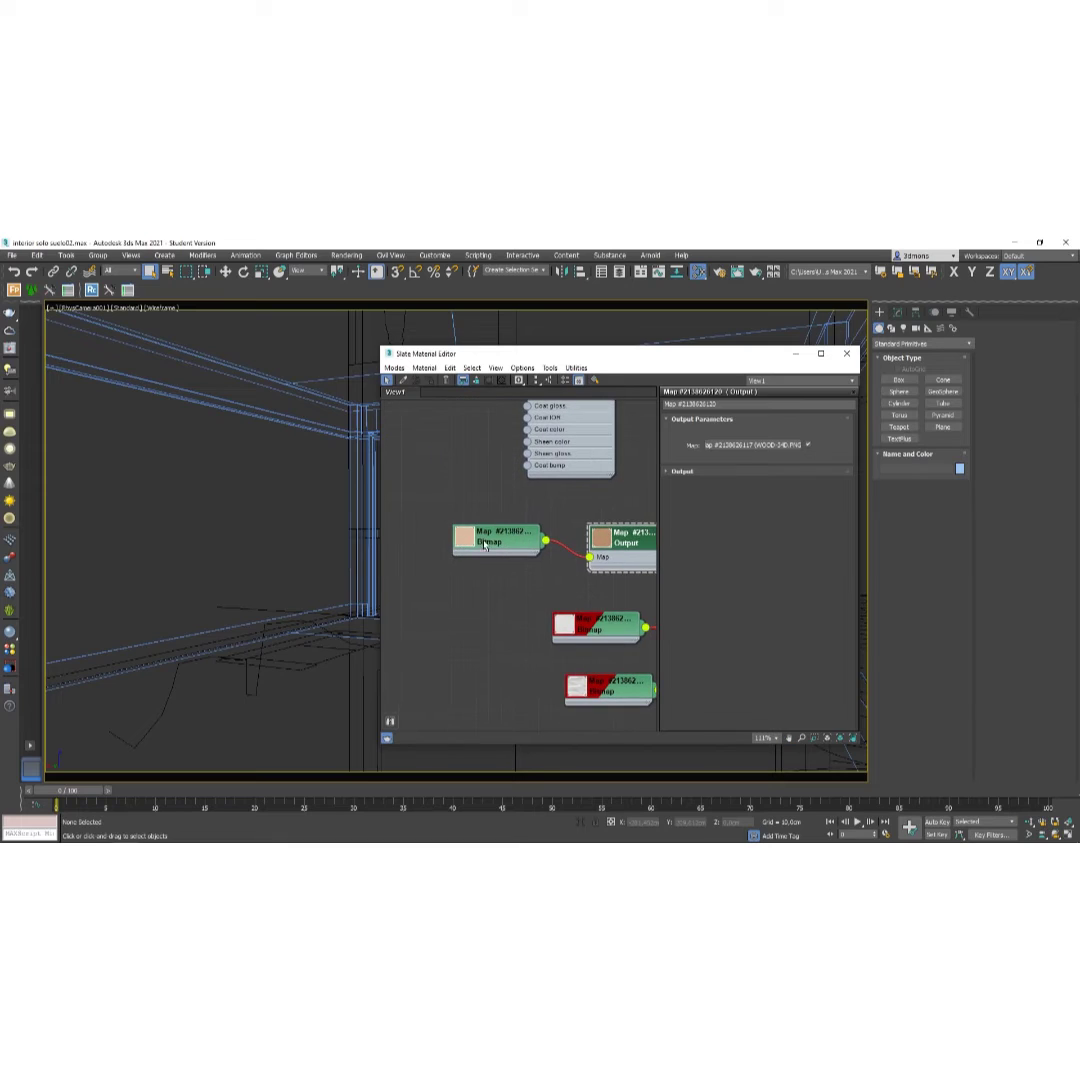
double_click(485, 545)
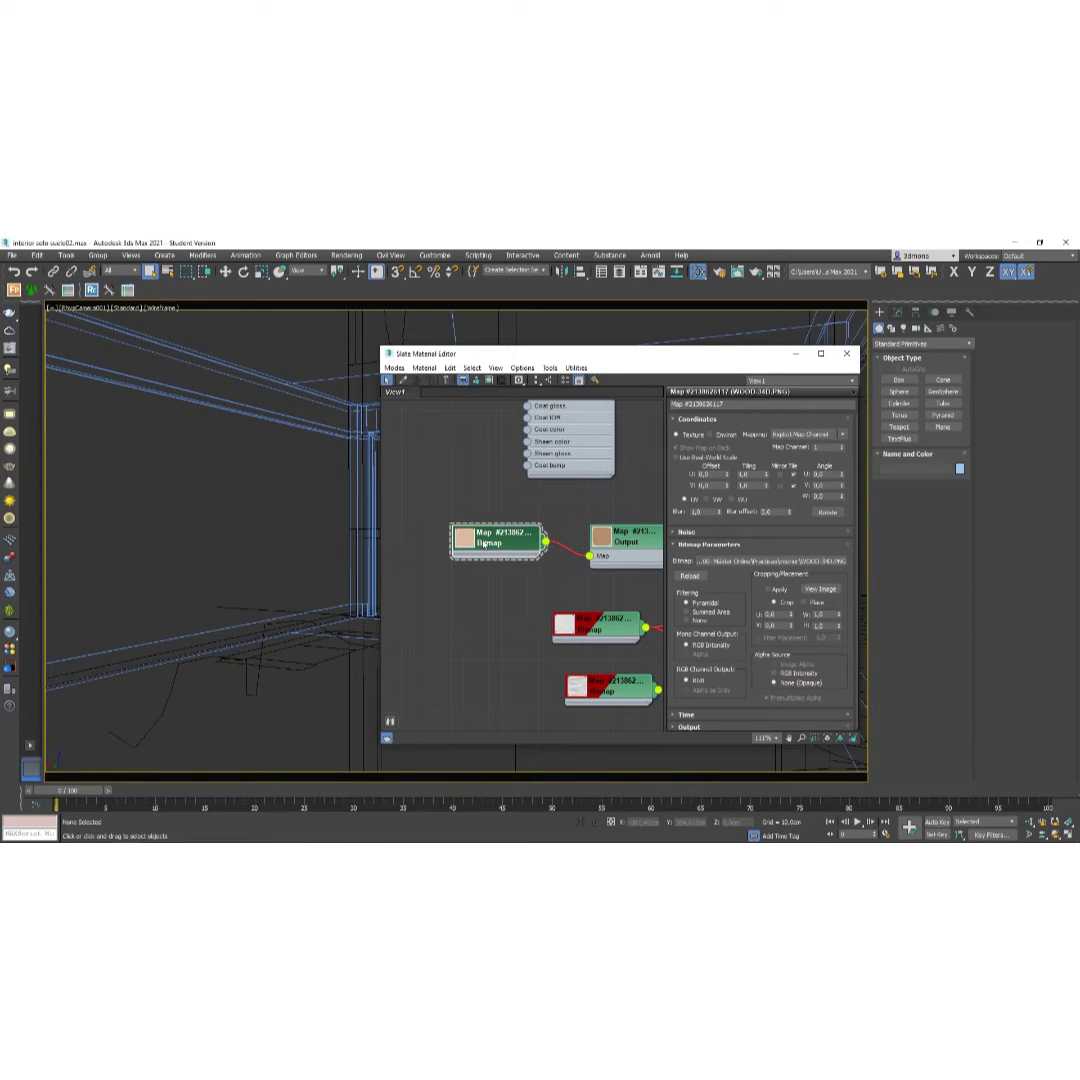
left_click(820, 590)
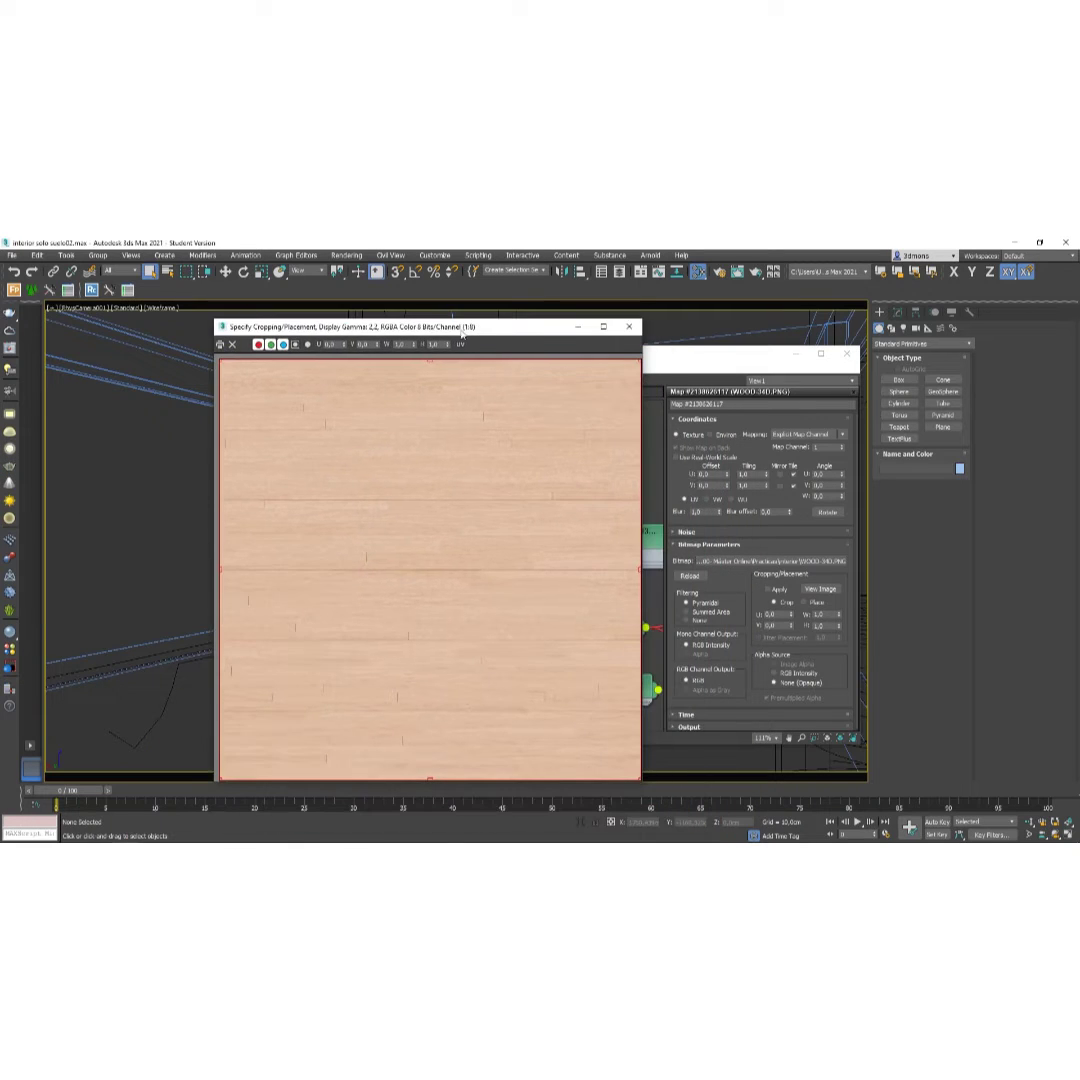
left_click(628, 329)
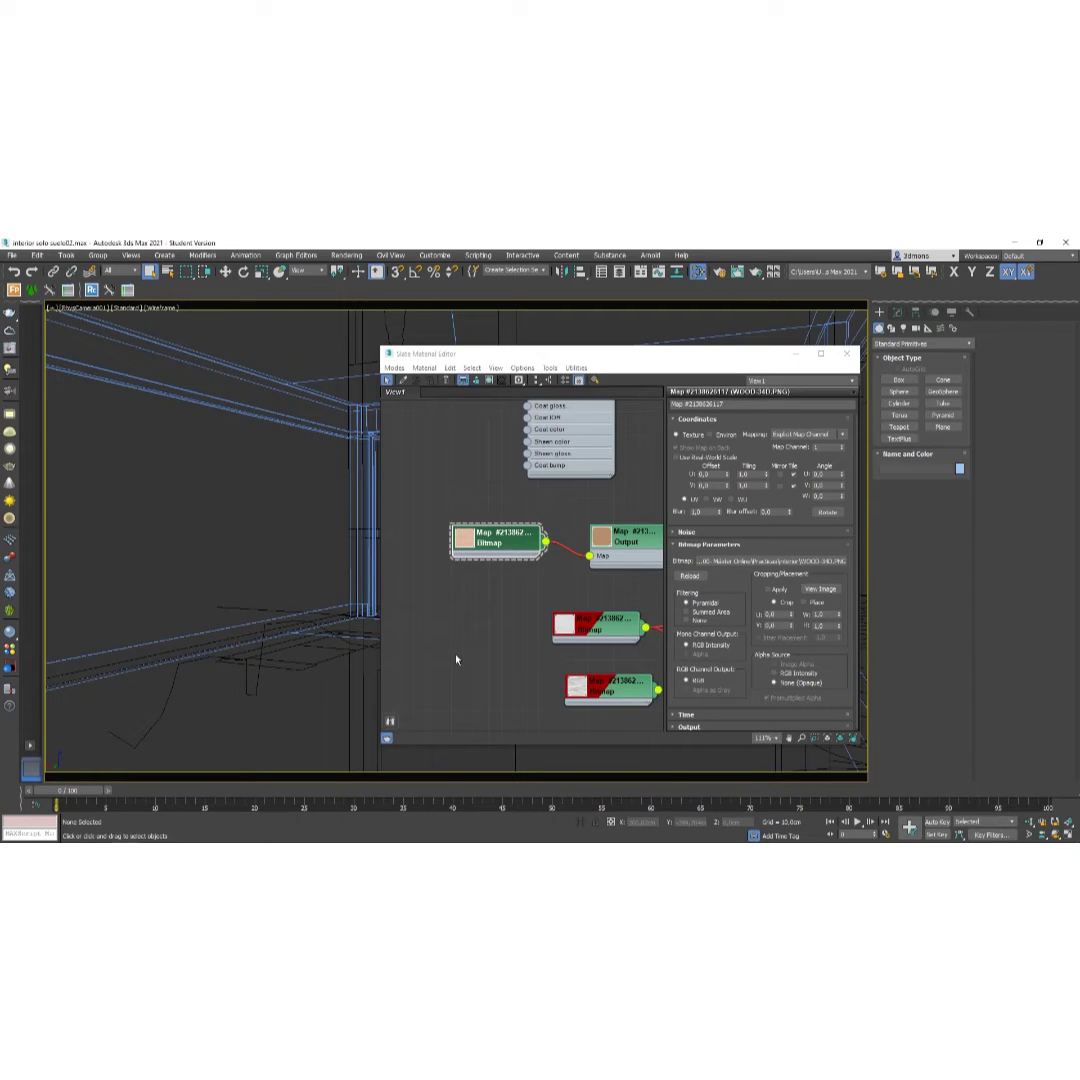
left_click(847, 356)
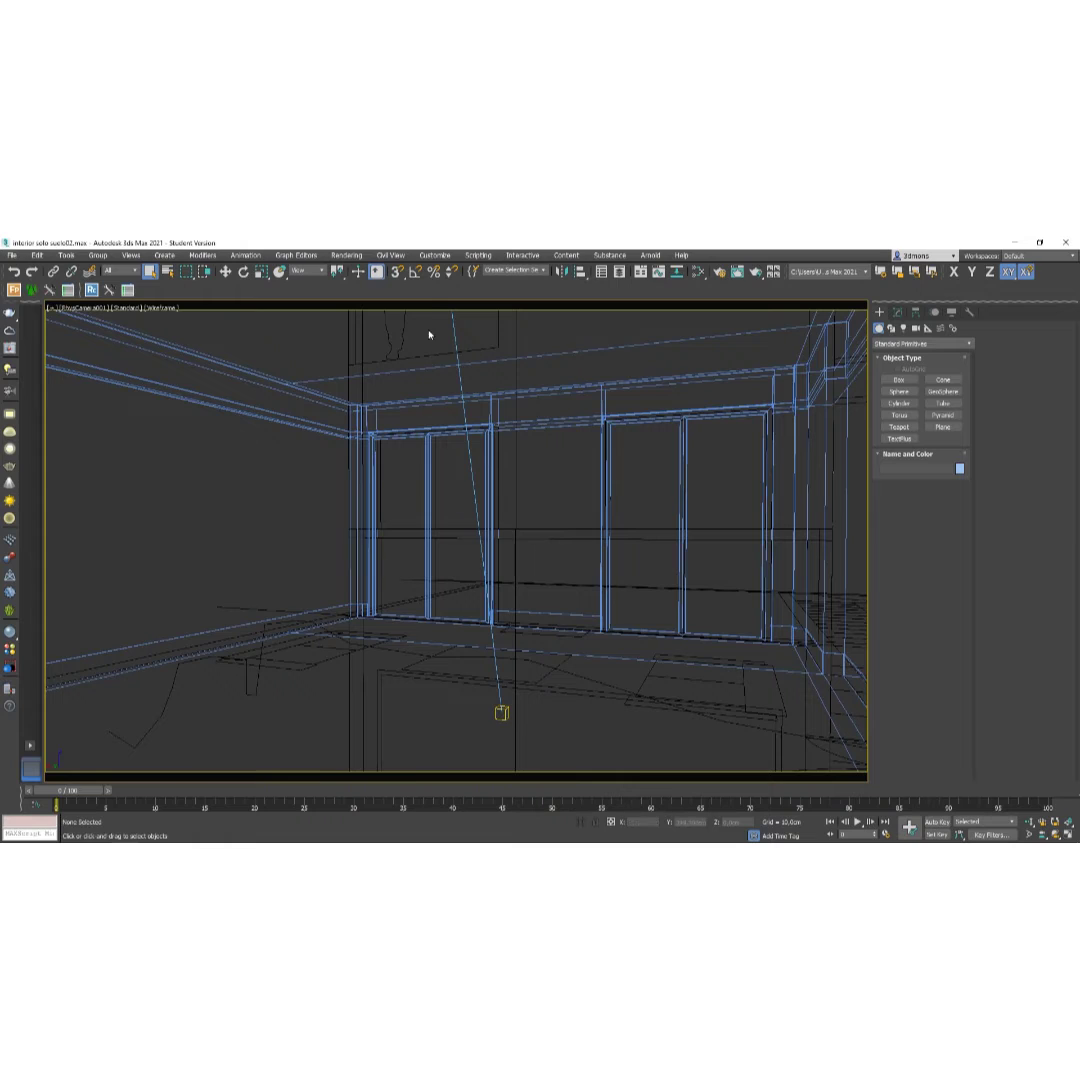
left_click(434, 255)
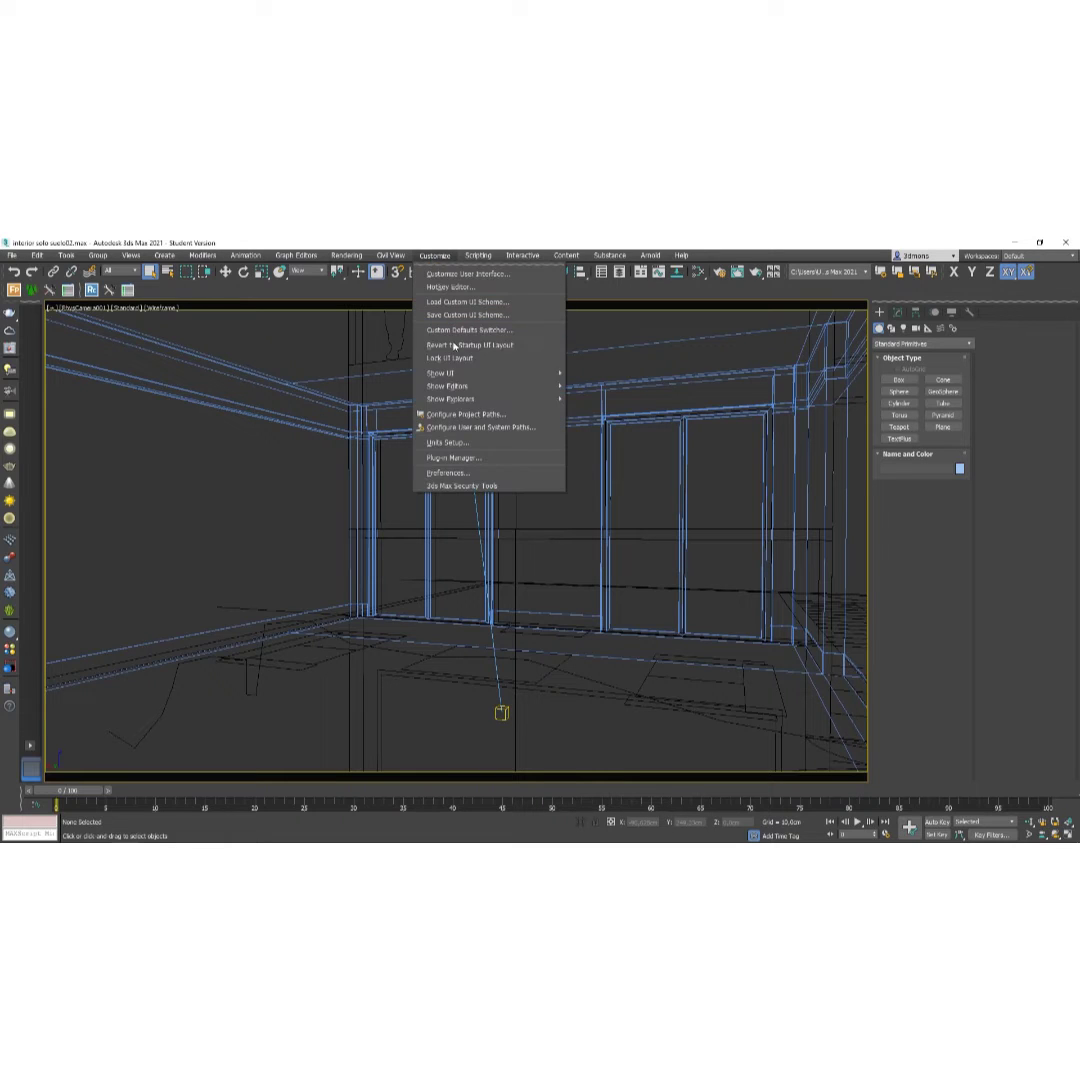
left_click(456, 417)
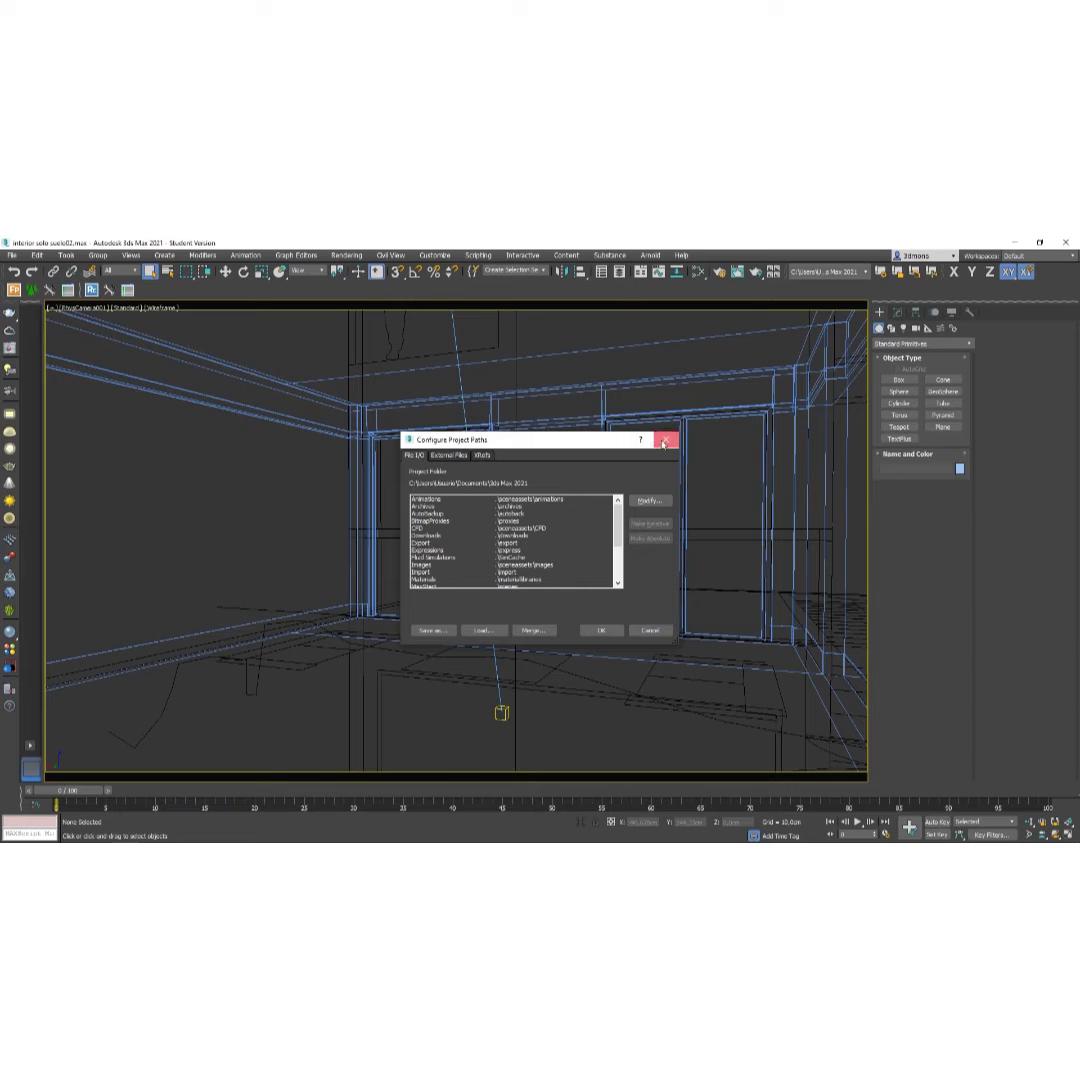
left_click(664, 441)
Delete the Z:\formacion\00- Máster Online\Practicas\_interior entry from the project's external file paths and apply the change.
left_click(434, 255)
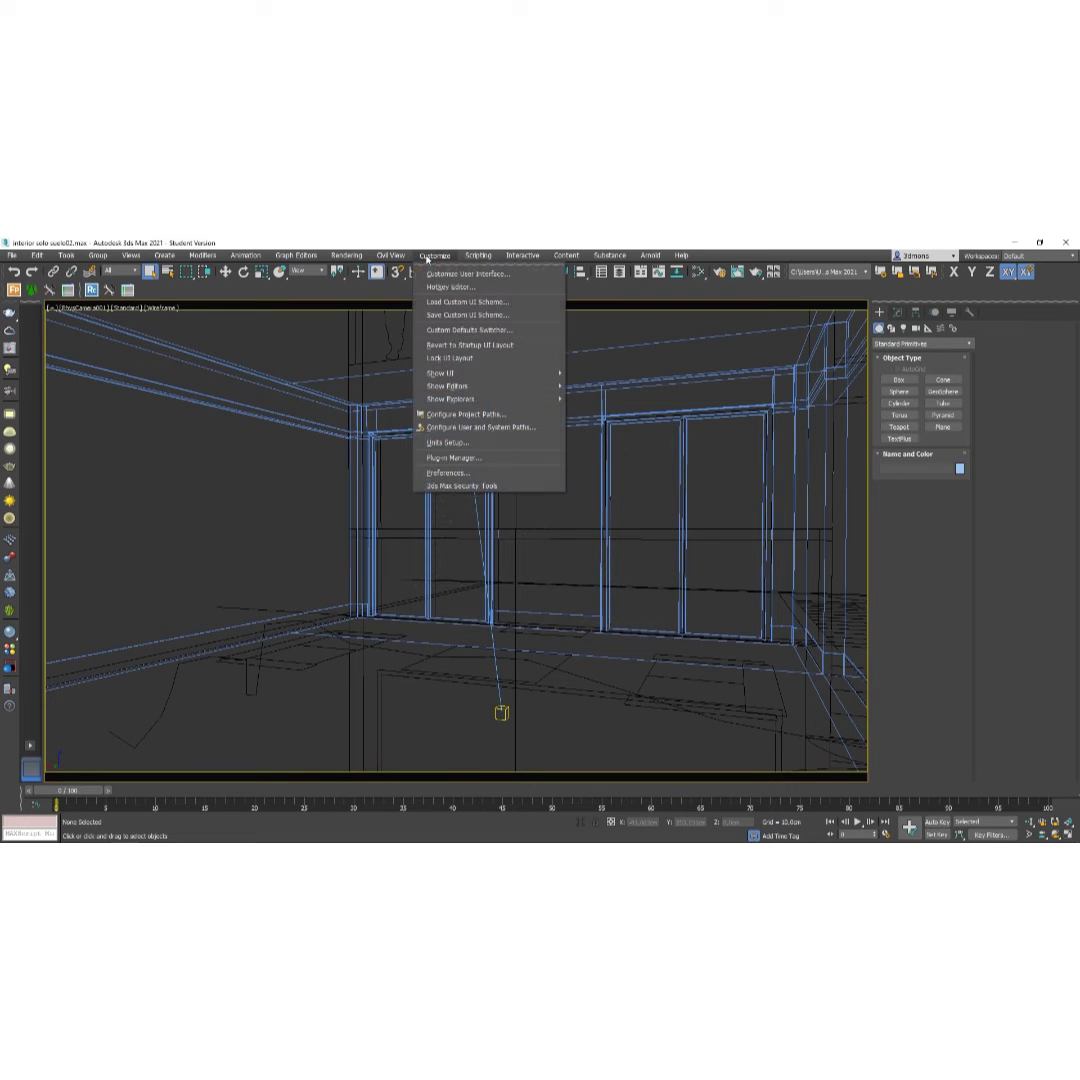
left_click(450, 414)
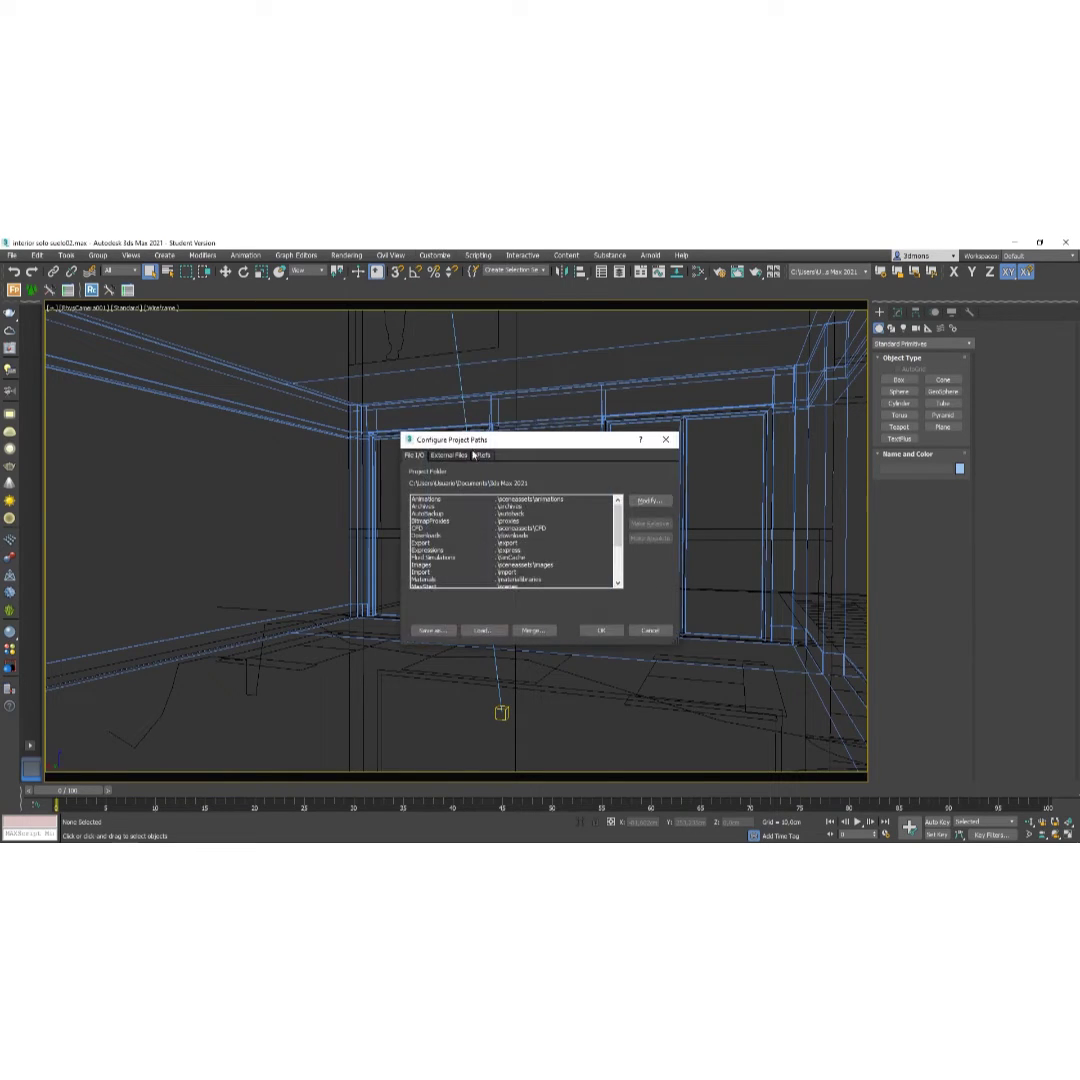
left_click(446, 456)
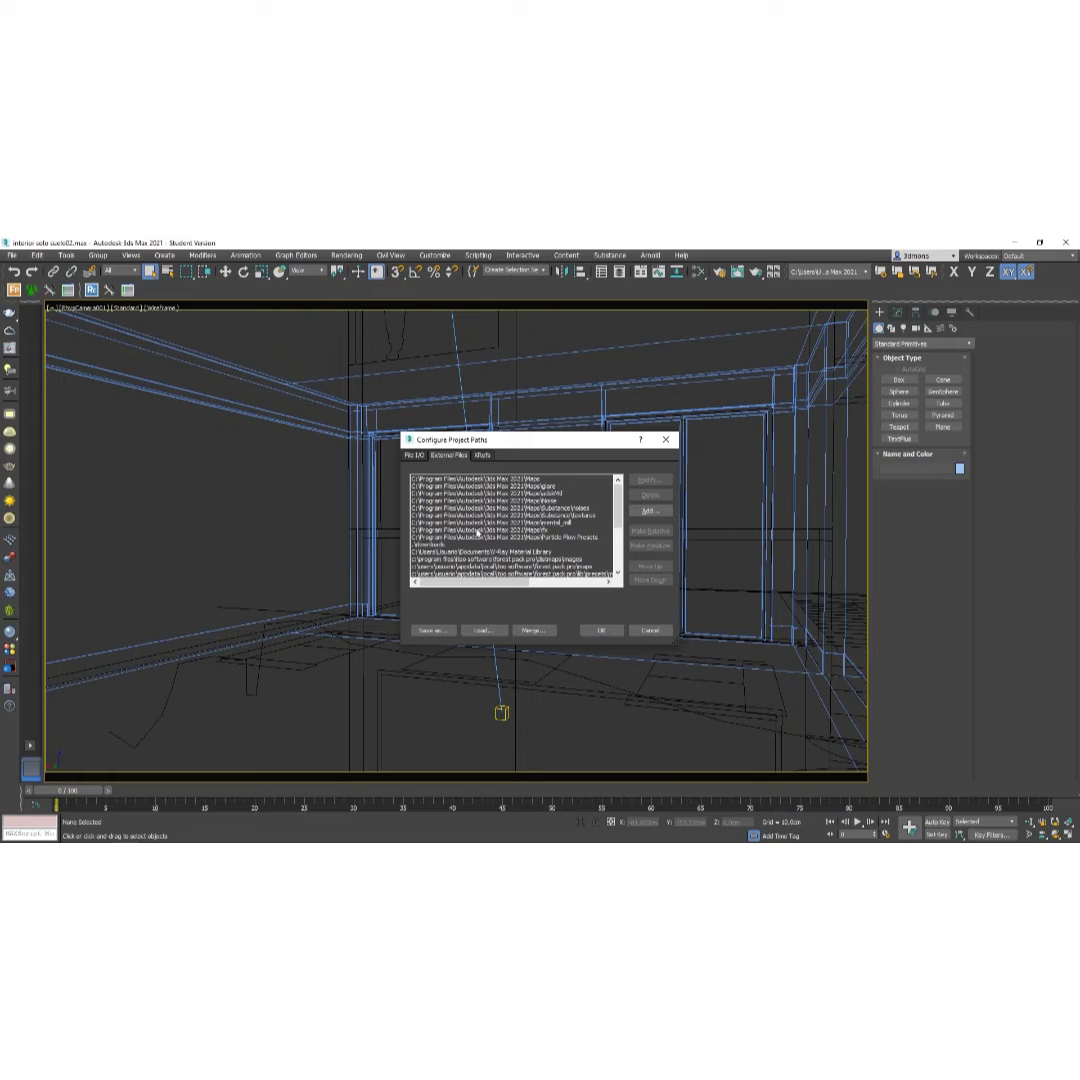
left_click_drag(507, 441, 461, 420)
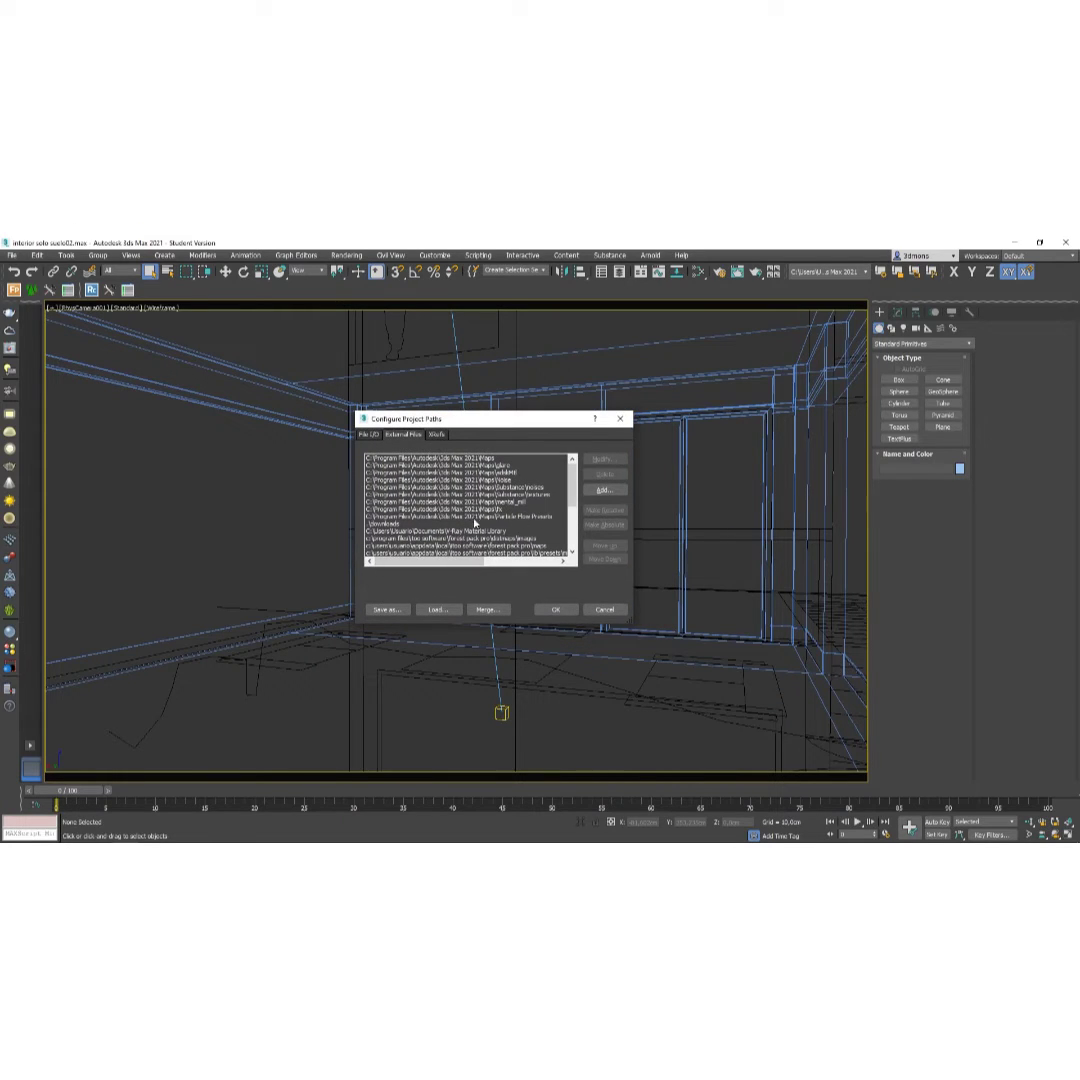
left_click_drag(572, 491, 570, 527)
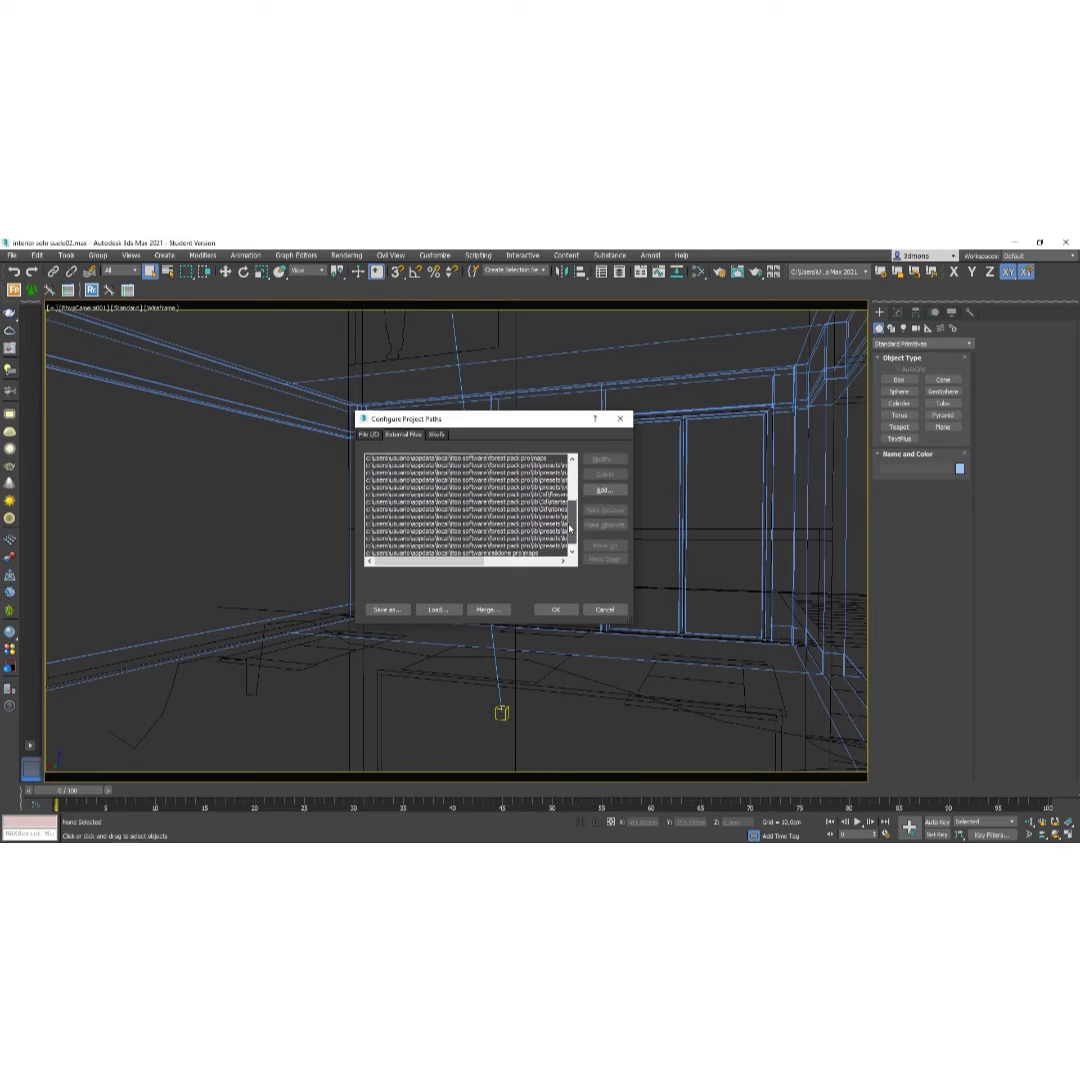
left_click(393, 554)
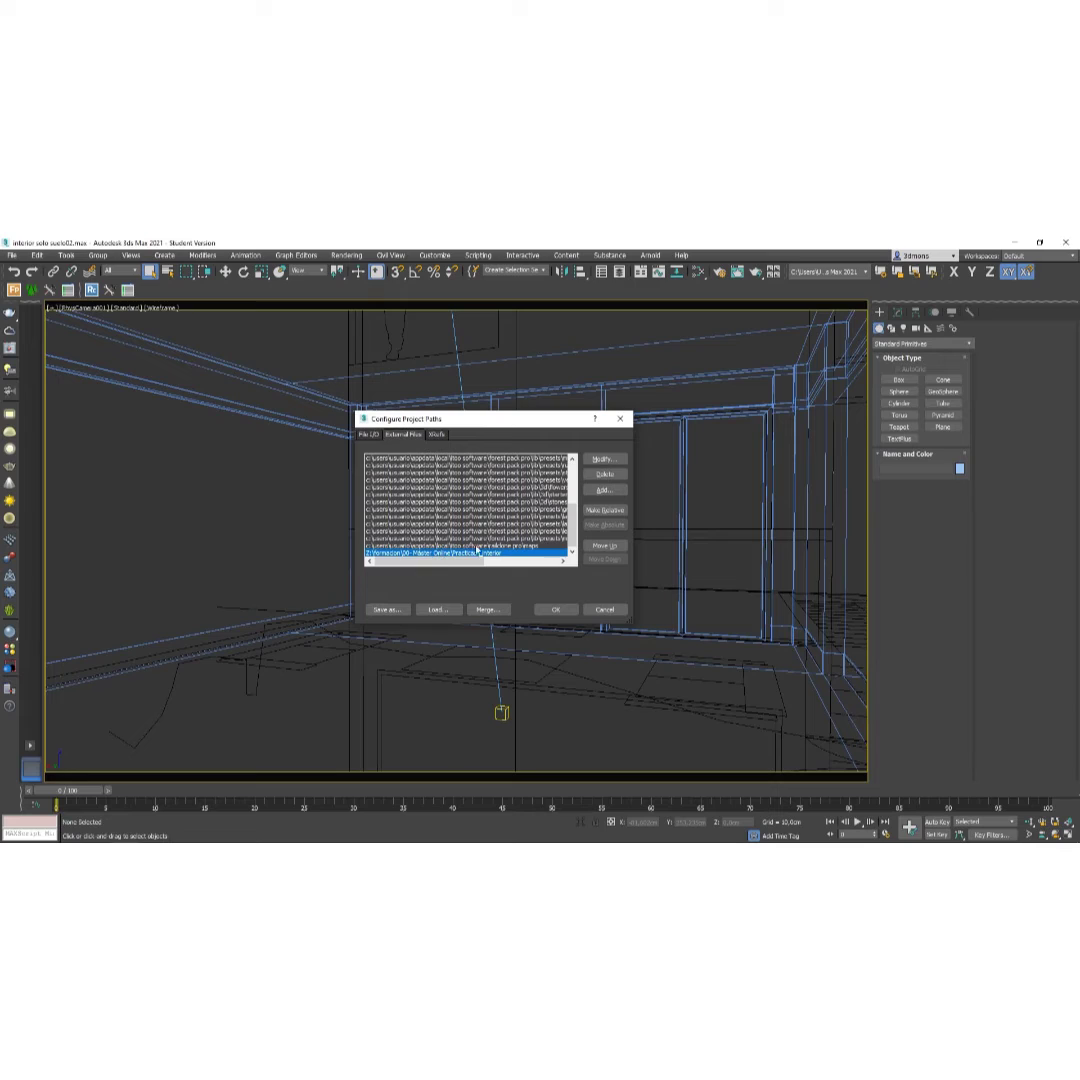
left_click(602, 476)
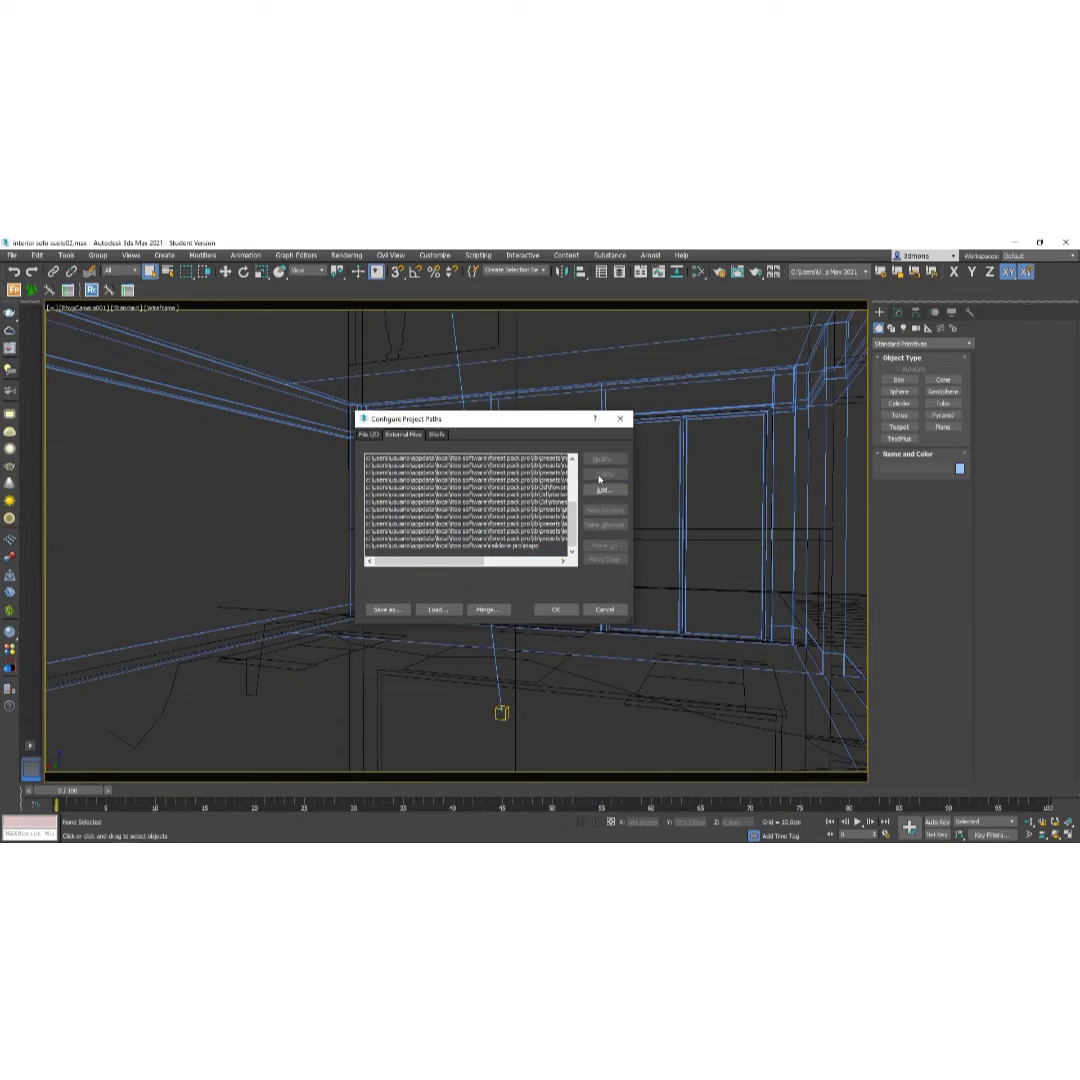
left_click(556, 609)
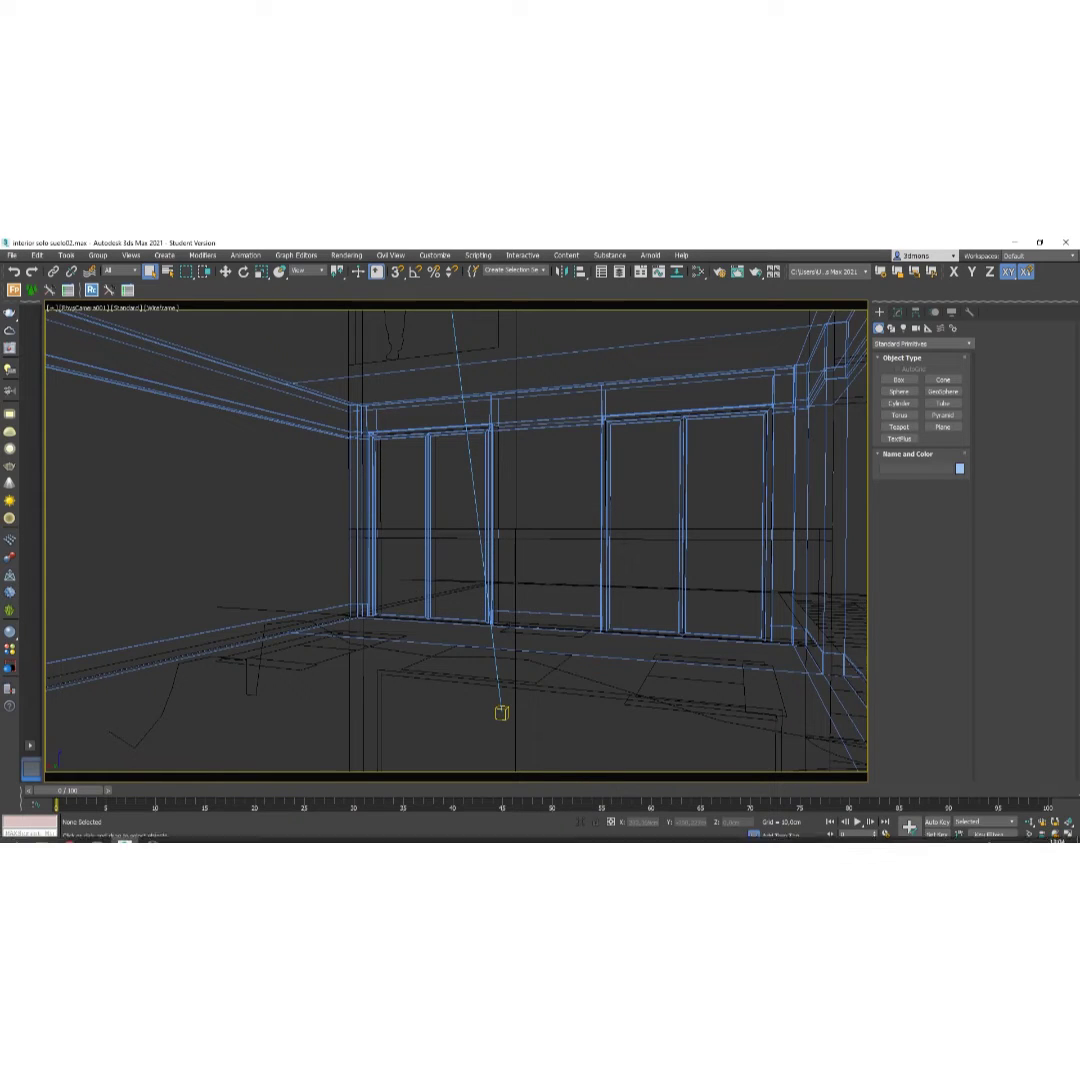
Reopen interior solo suelo02.max from the Clase 34 folder in 3ds Max.
left_click(65, 818)
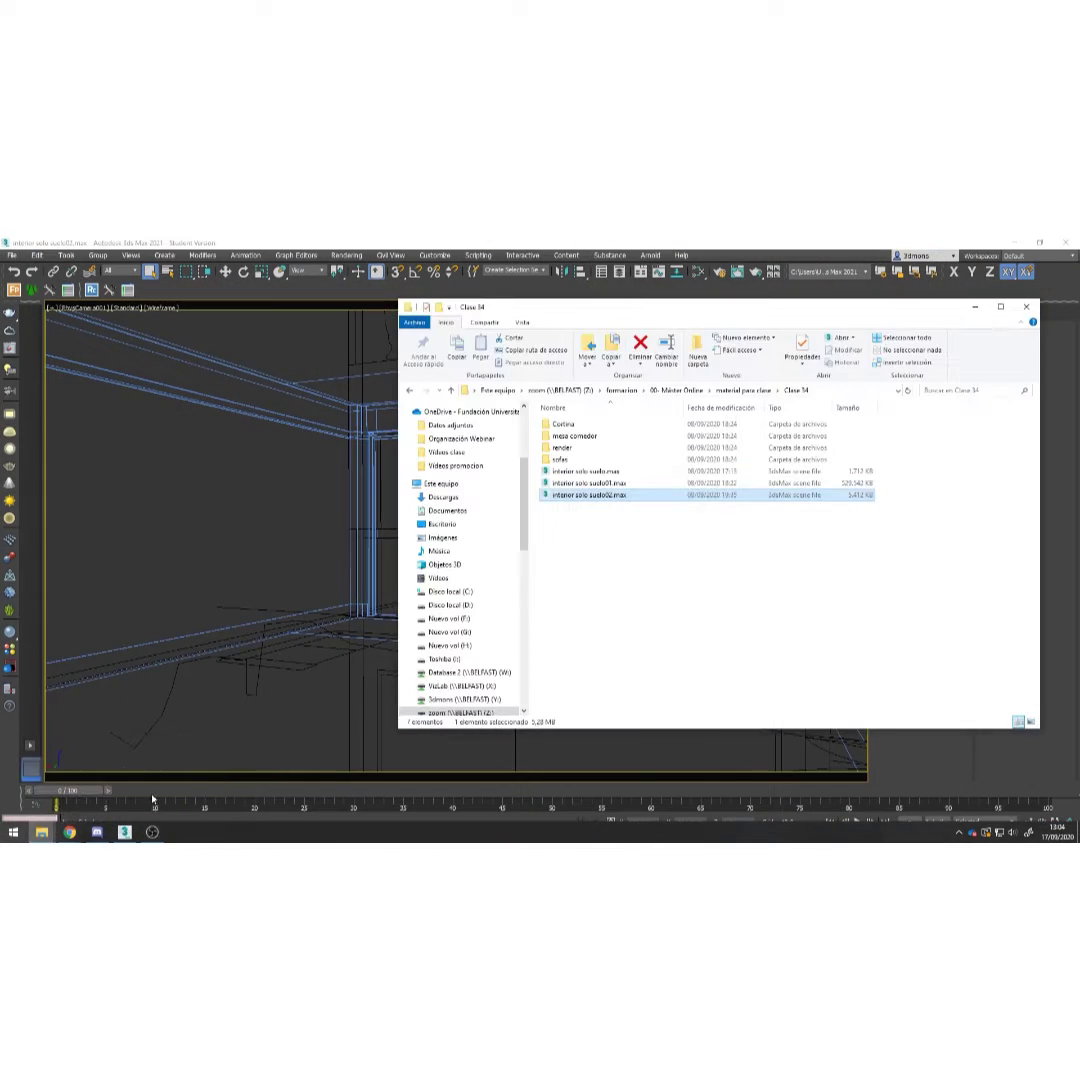
left_click_drag(585, 500, 330, 527)
left_click(355, 531)
left_click(530, 565)
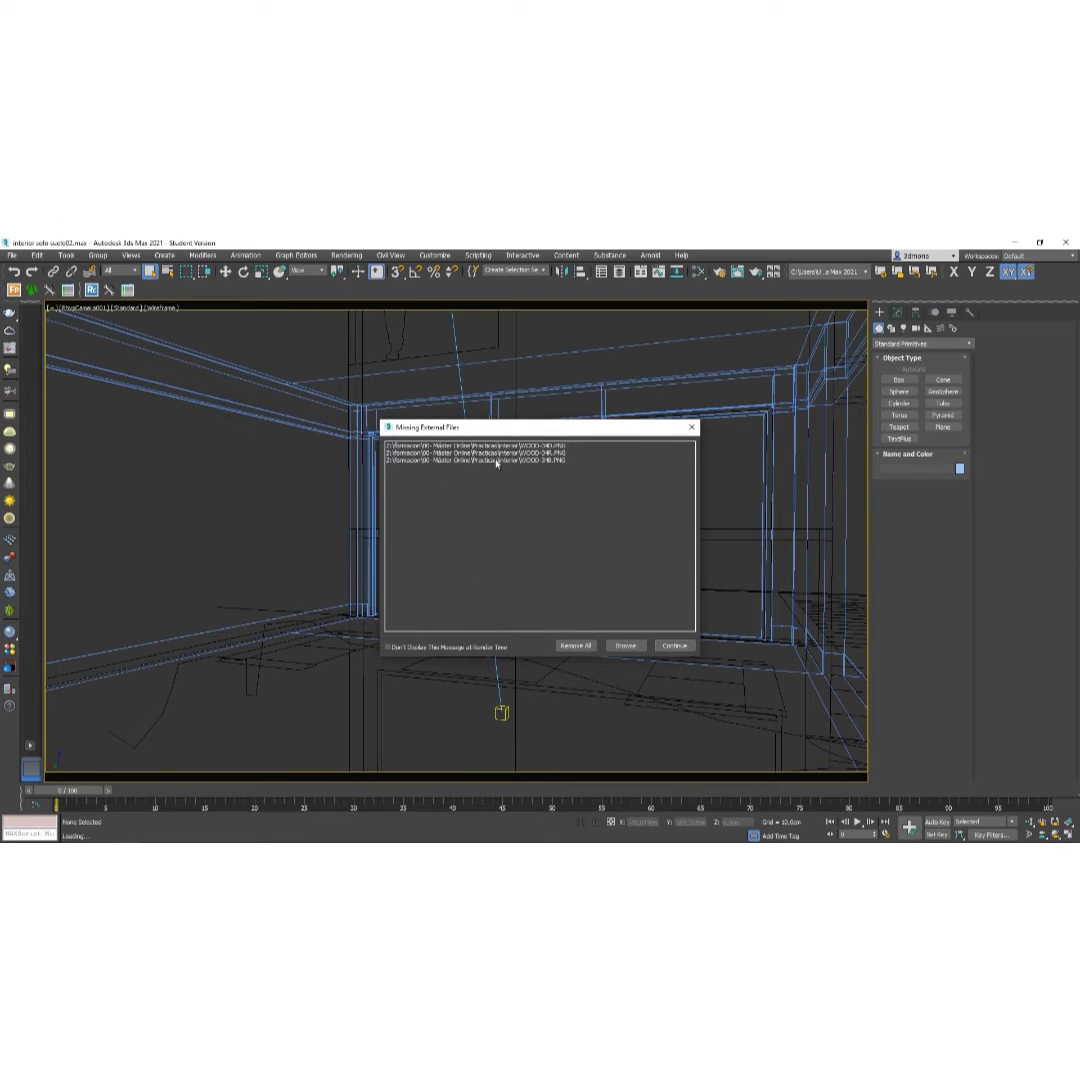
Continue past the missing external files, inspect the WOOD-34D.PNG bitmap's file path in the Slate Material Editor and close the editor.
left_click(672, 646)
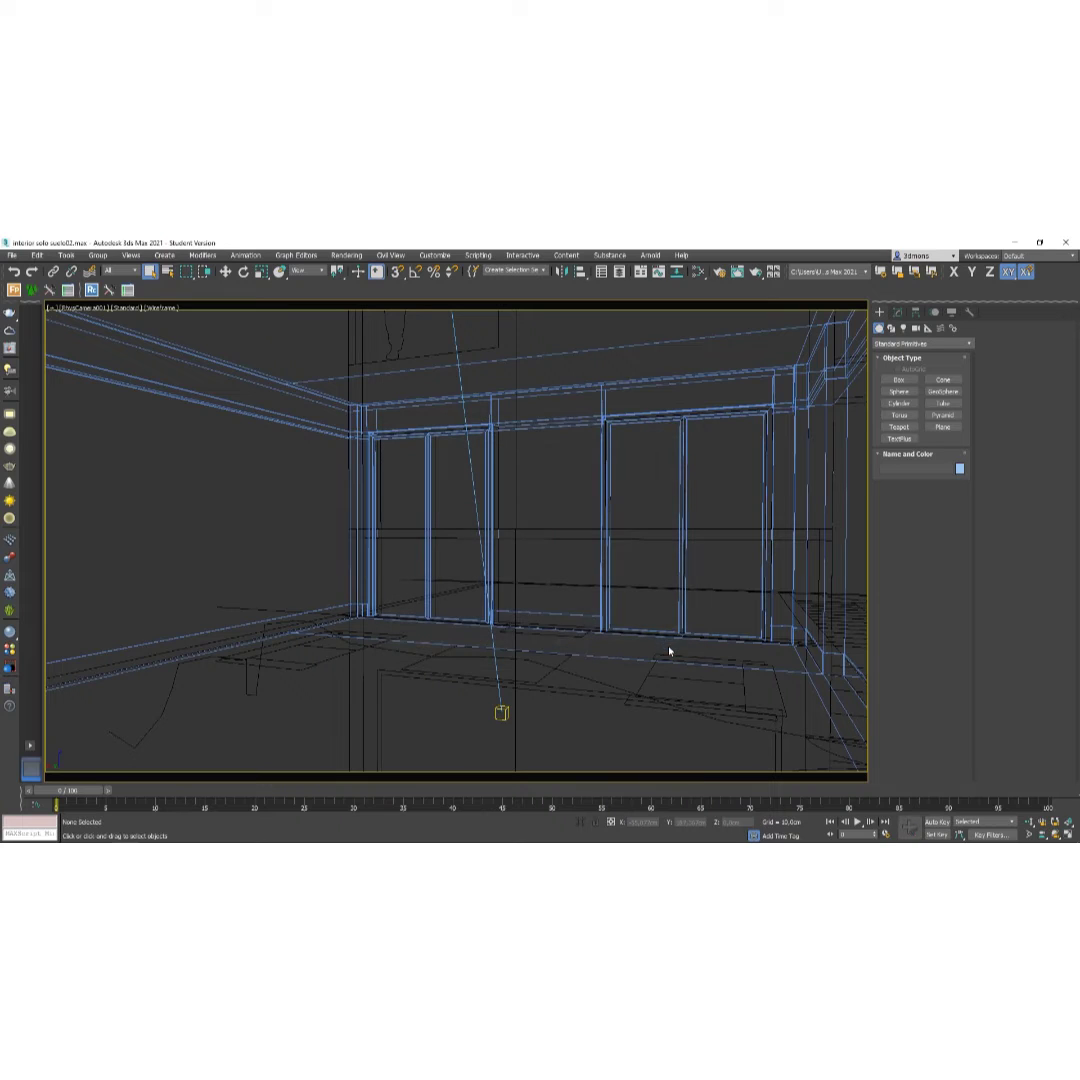
left_click(697, 274)
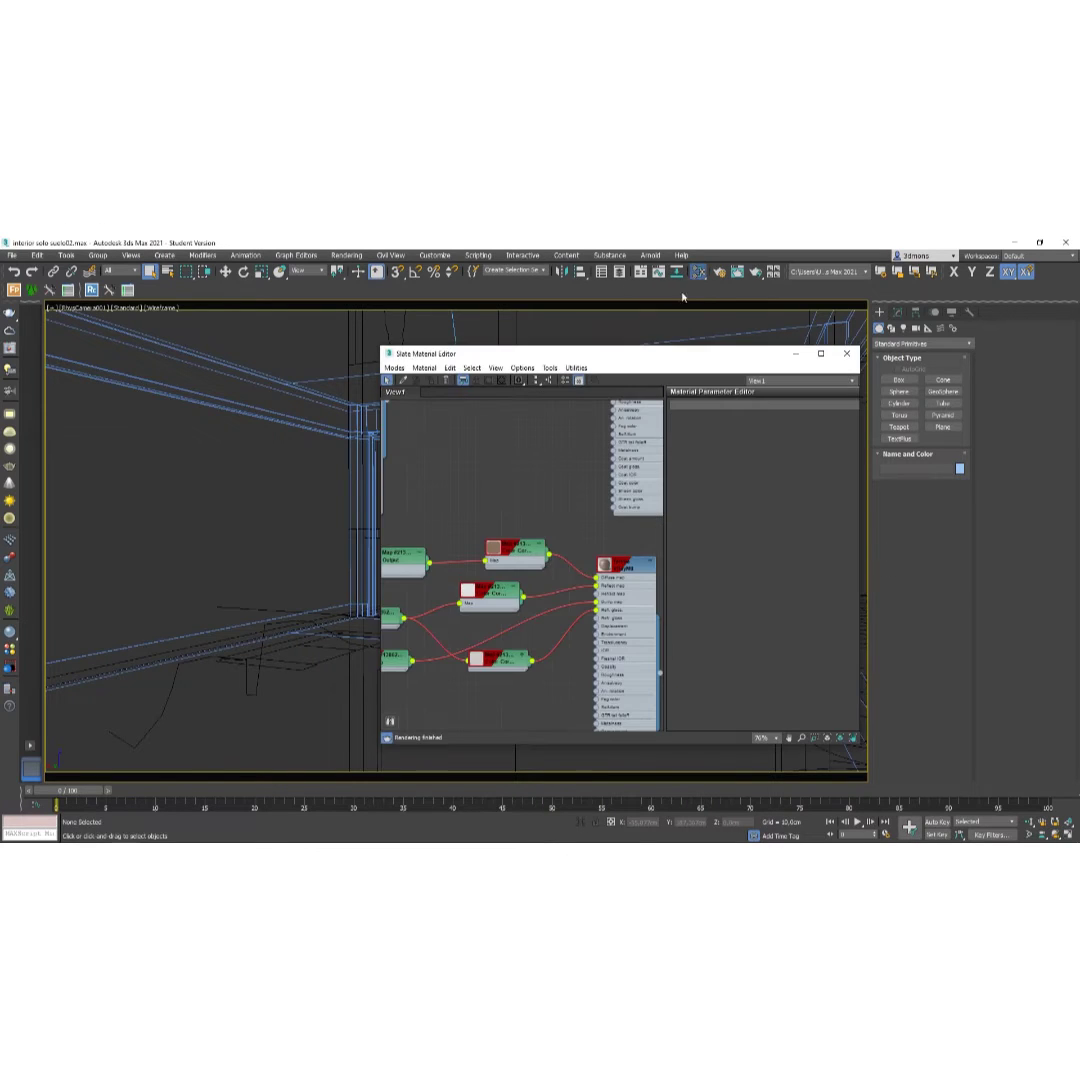
scroll(517, 537, "up", 3)
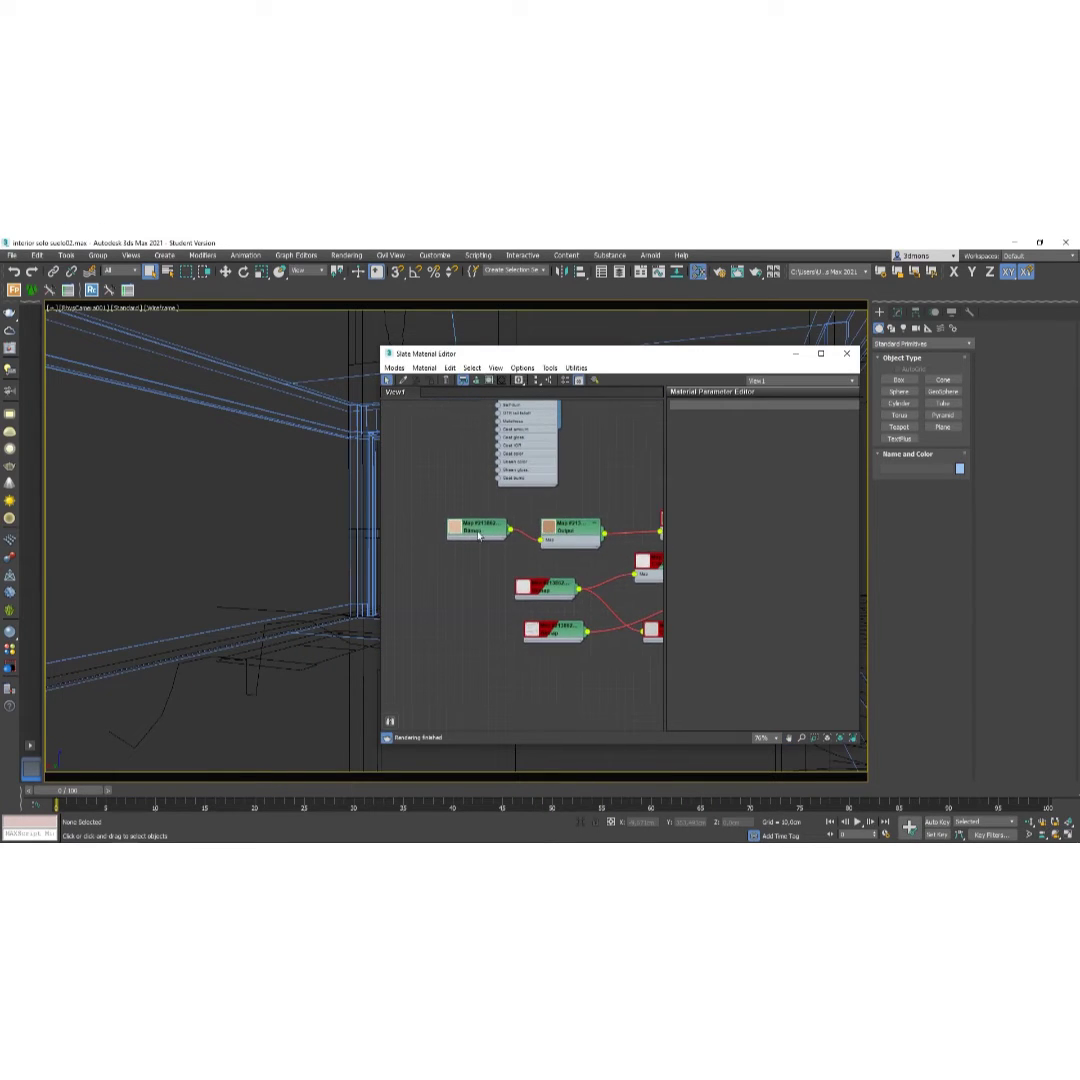
double_click(476, 527)
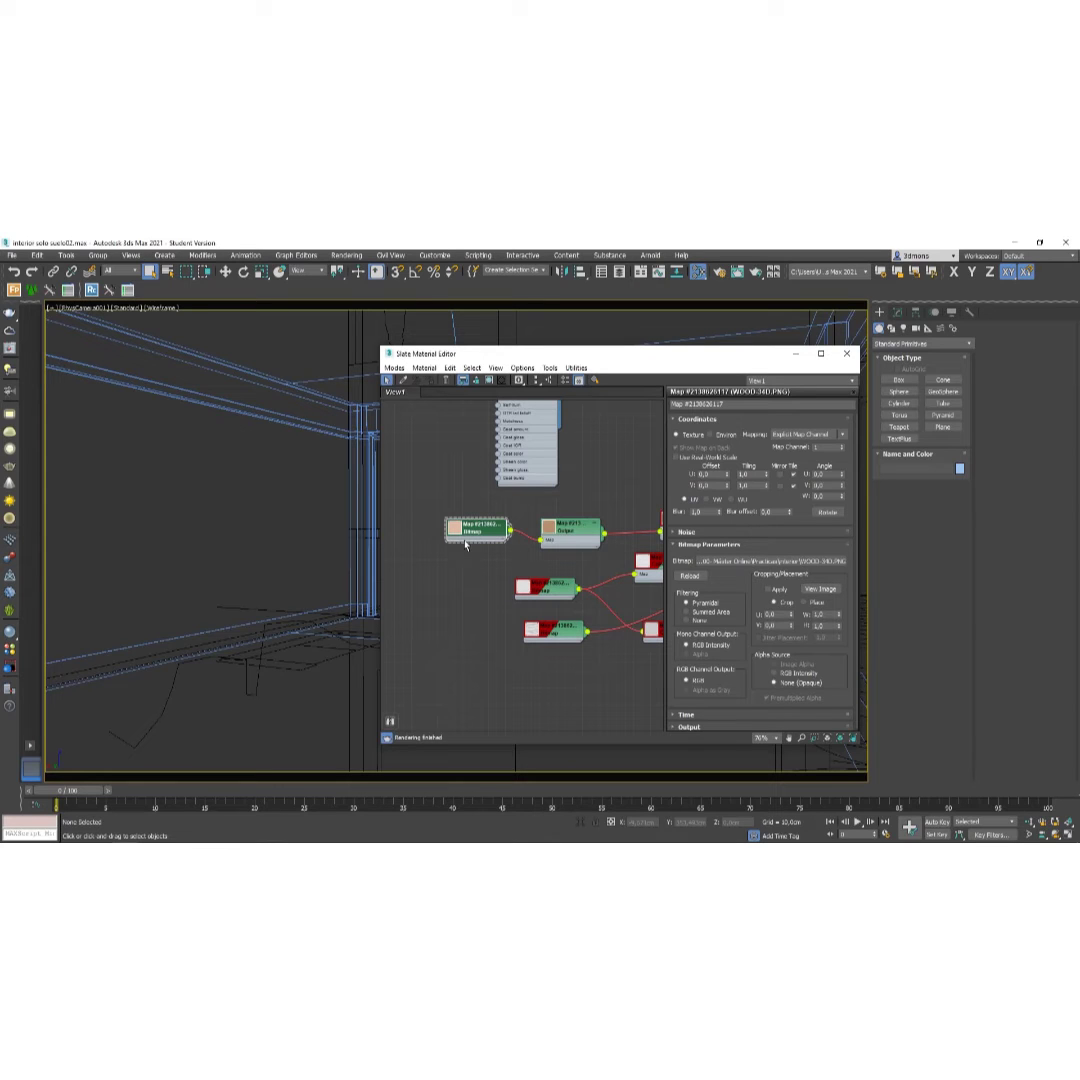
left_click(790, 561)
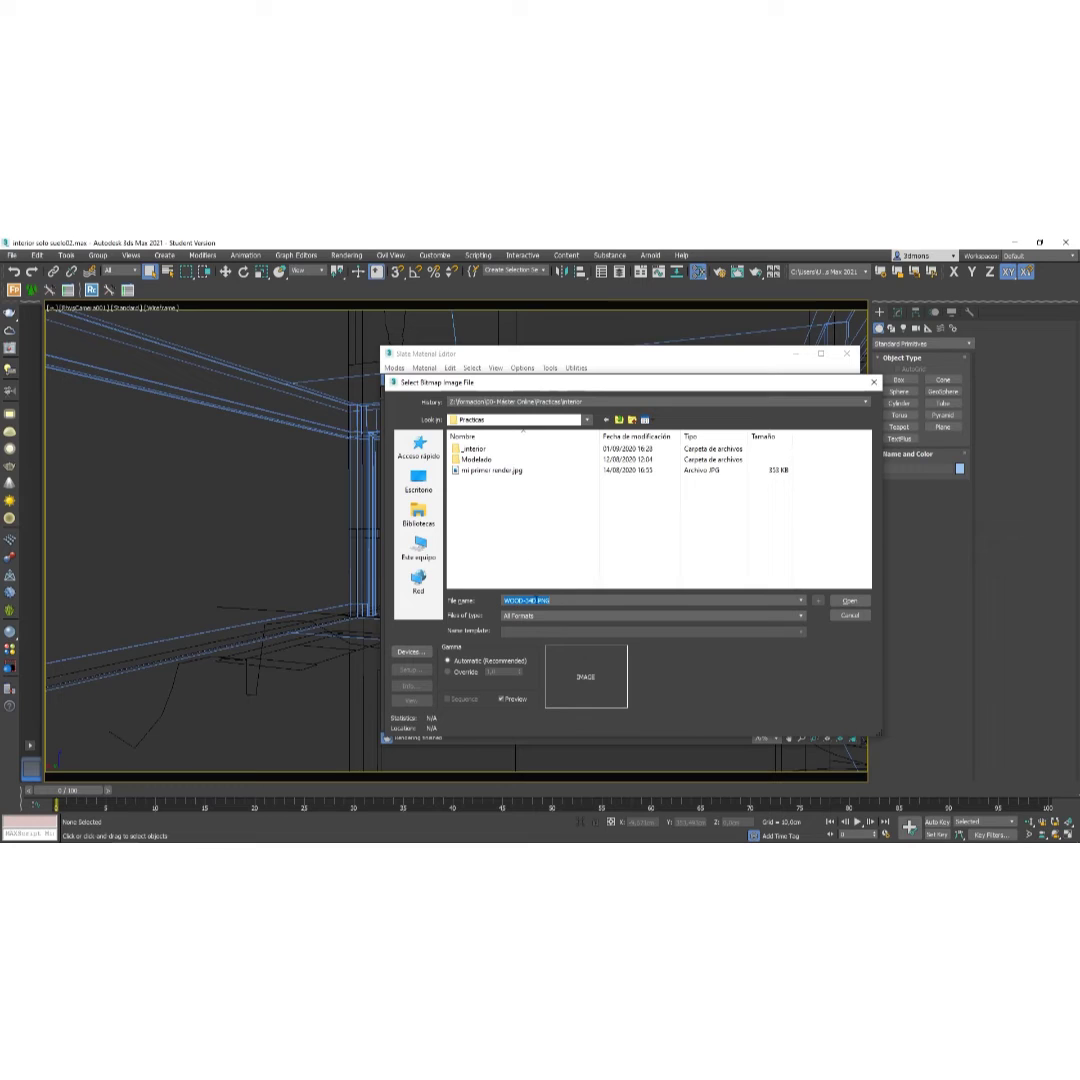
left_click(850, 616)
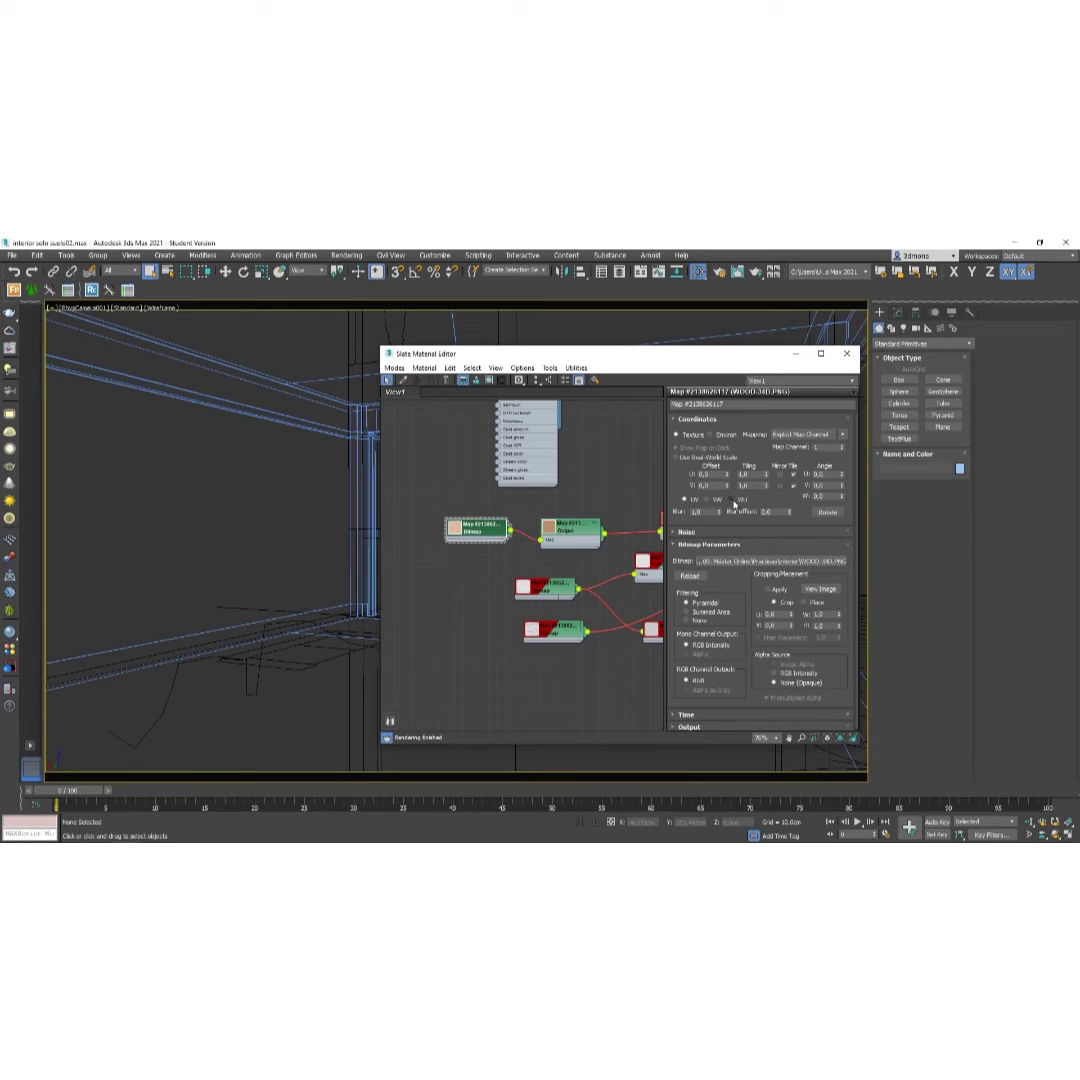
left_click(847, 354)
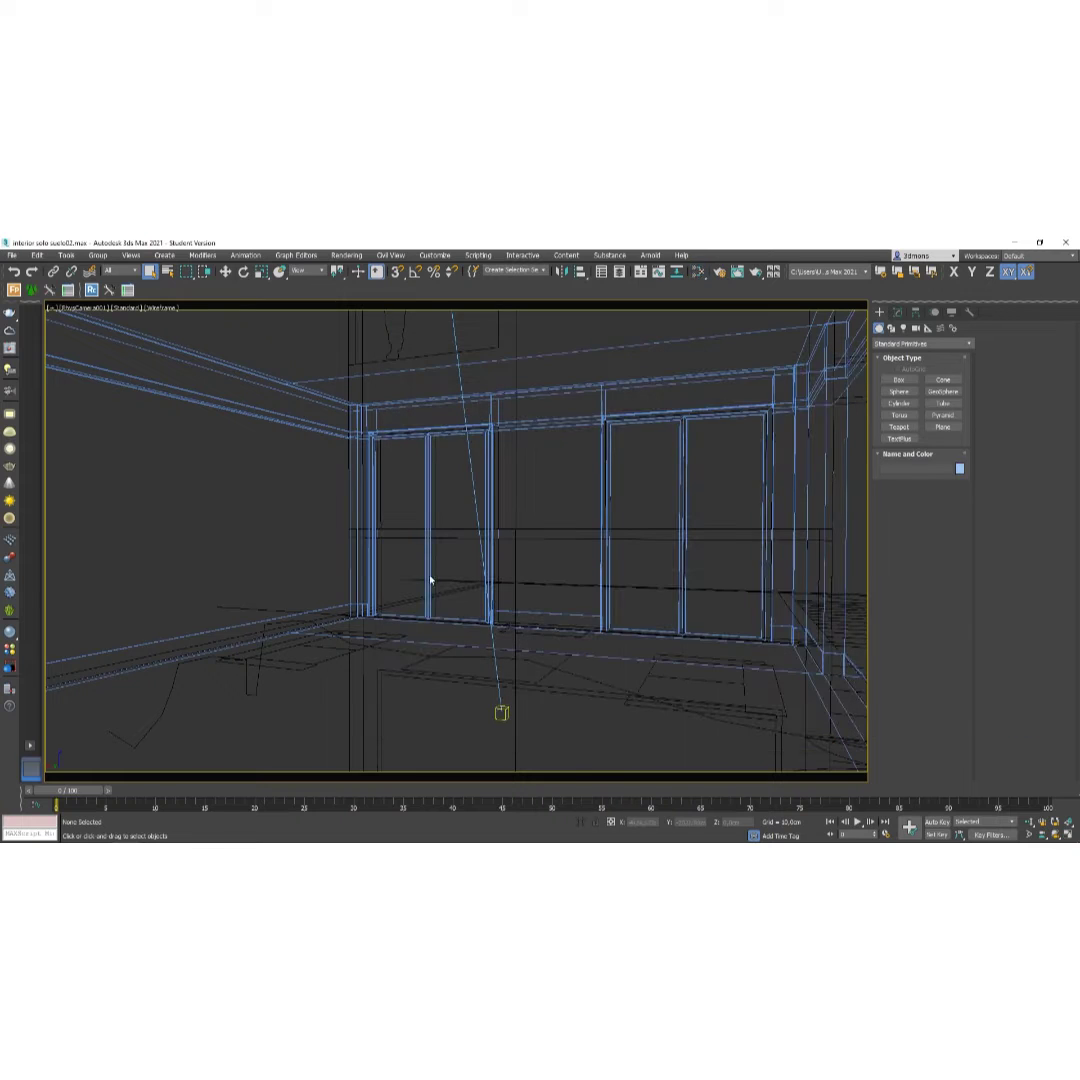
Switch to the Clase 34 folder in File Explorer and select the interior solo suelo02.max scene file.
mouse_move(48, 836)
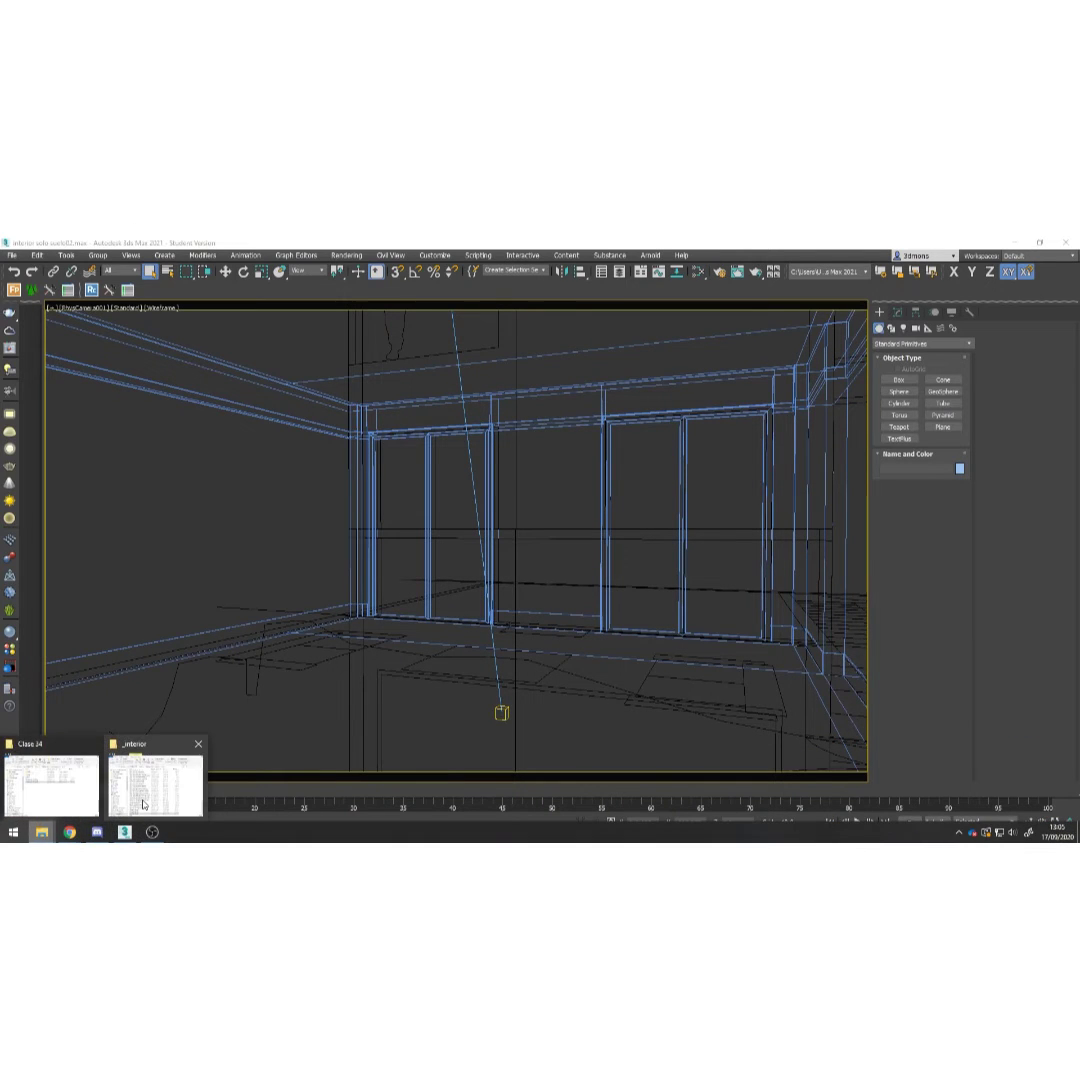
left_click(53, 783)
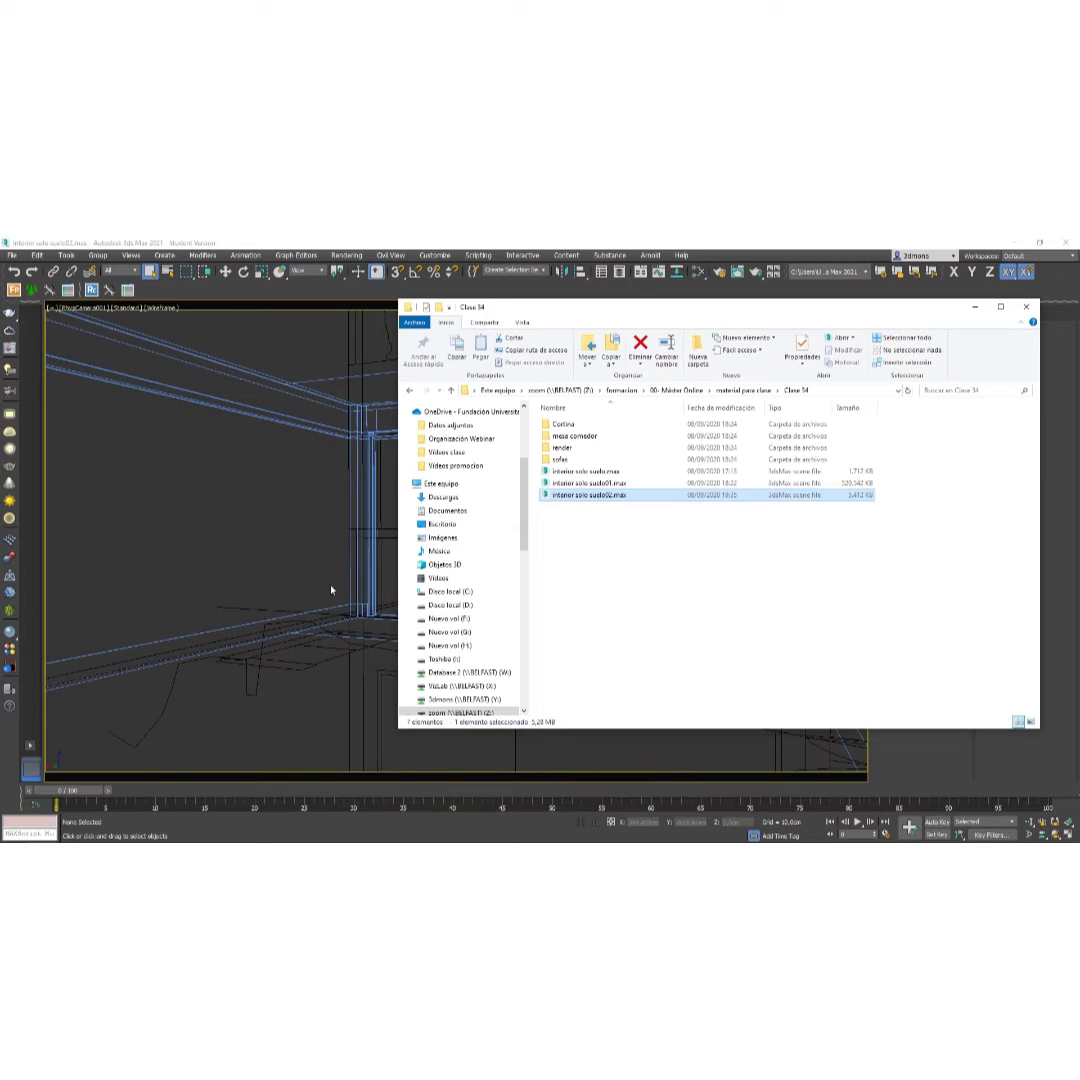
left_click(588, 487, "ctrl")
left_click(560, 499)
left_click(555, 535)
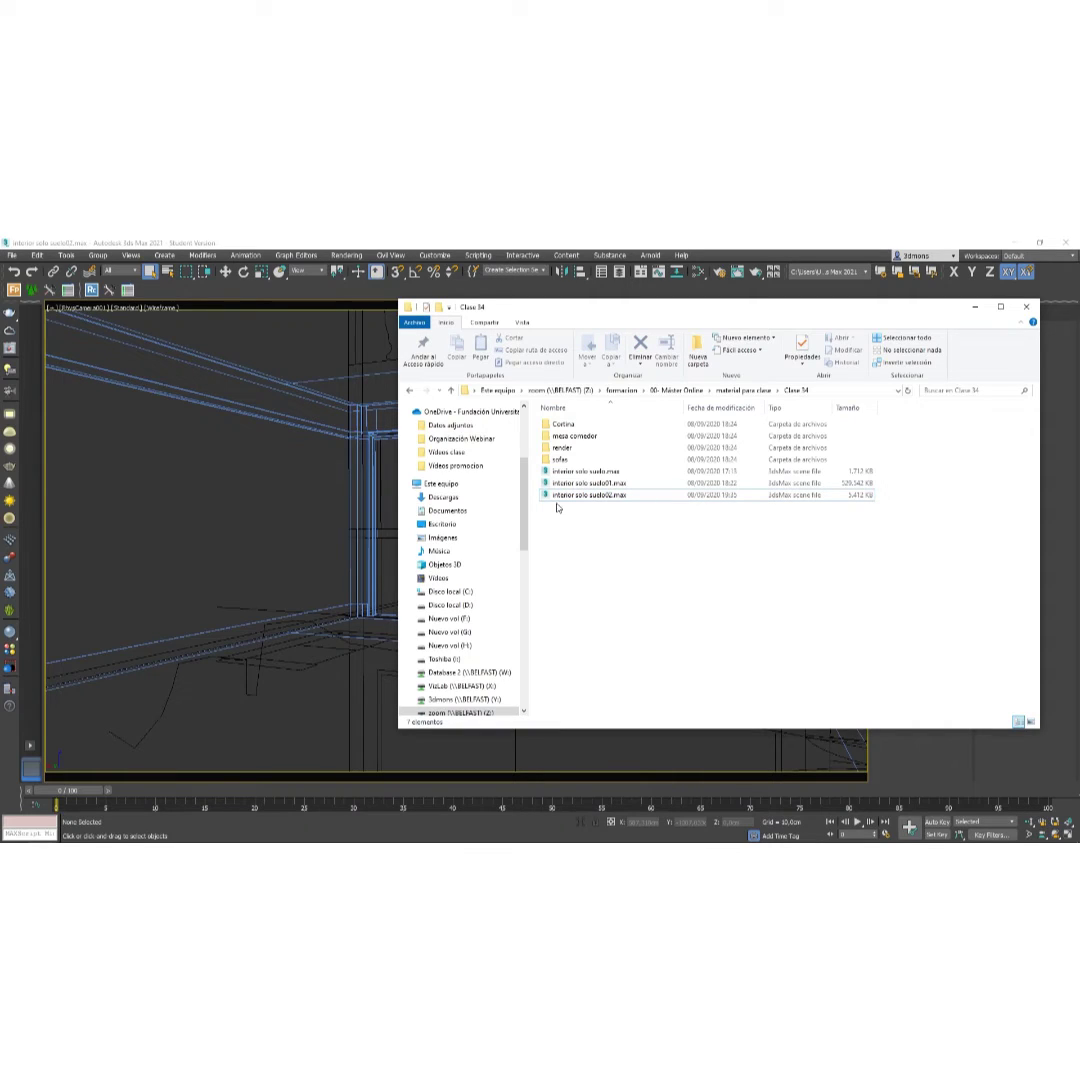
left_click(557, 496)
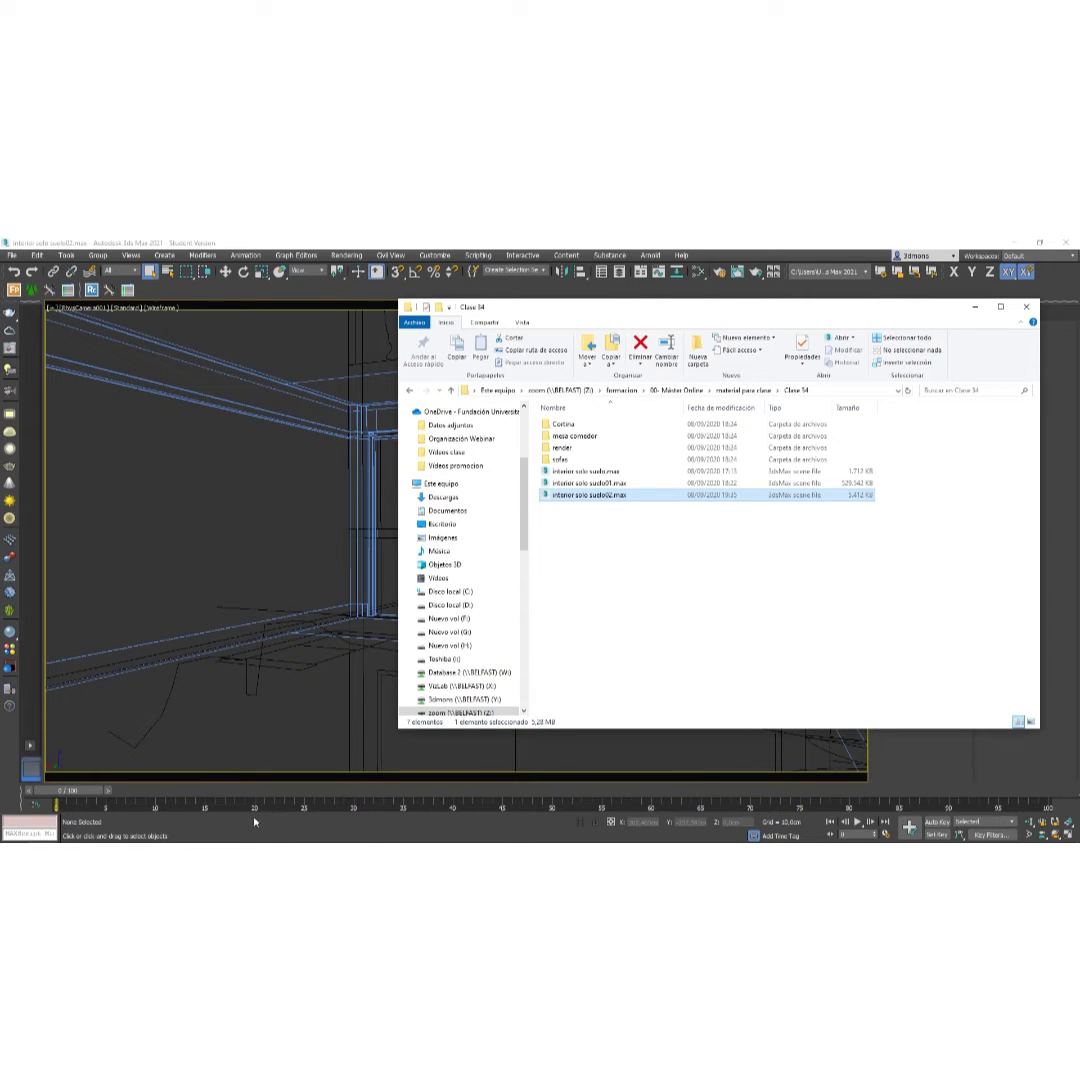
Copy WOOD-34B.PNG, WOOD-34D.PNG and WOOD-34R.PNG from the _interior folder into Clase 34 and minimize the _interior window.
left_click(41, 832)
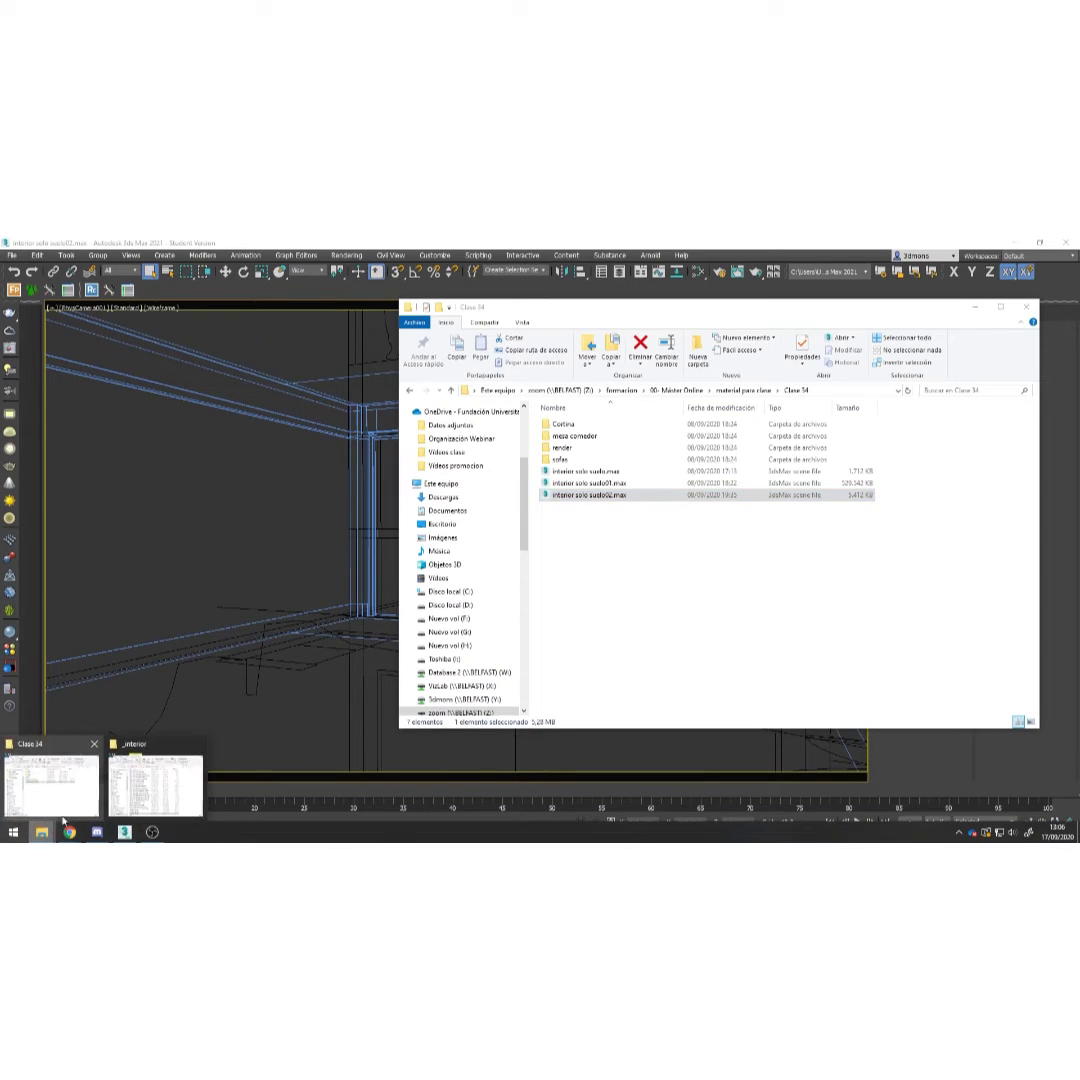
left_click(127, 809)
scroll(229, 541, "up", 15)
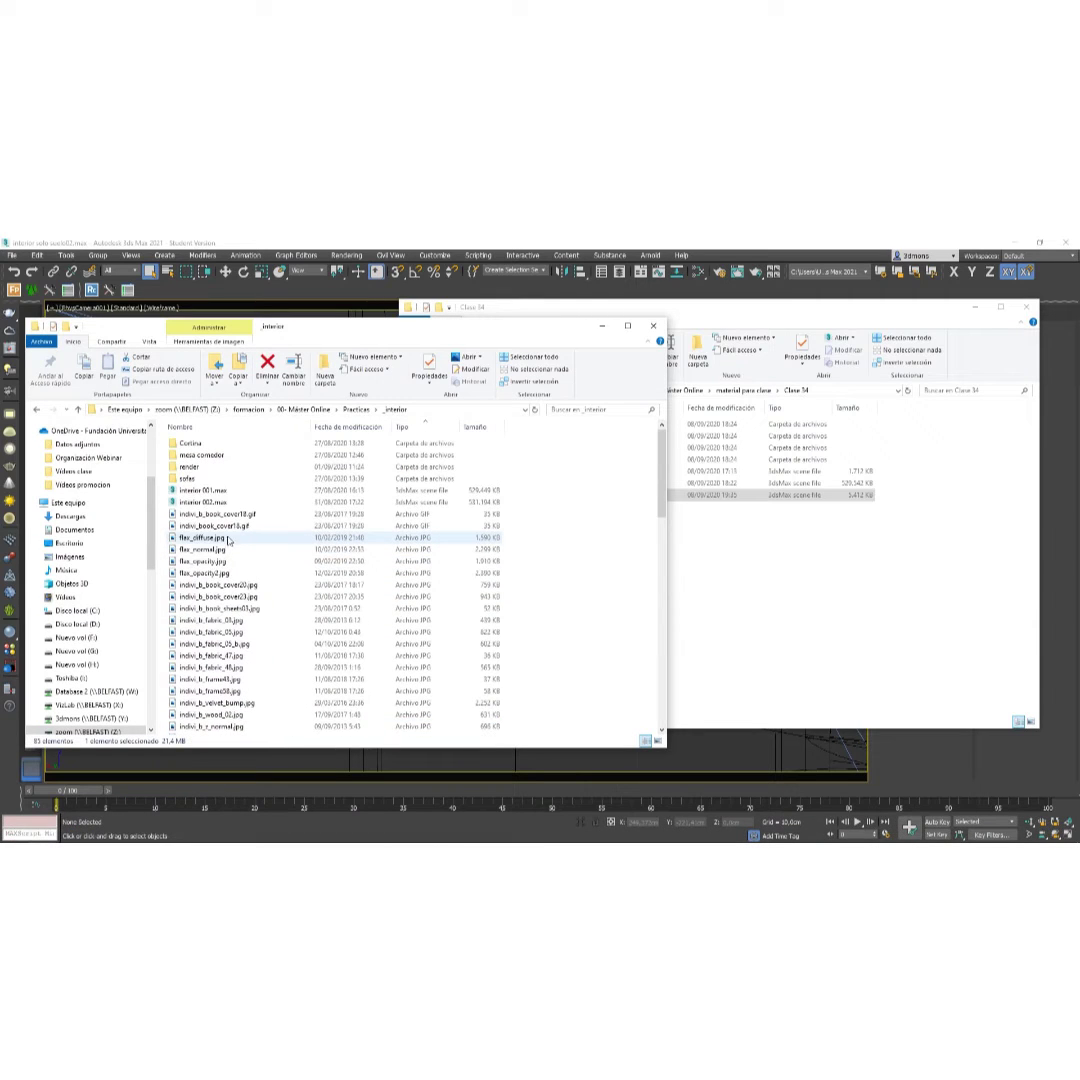
scroll(230, 540, "down", 3)
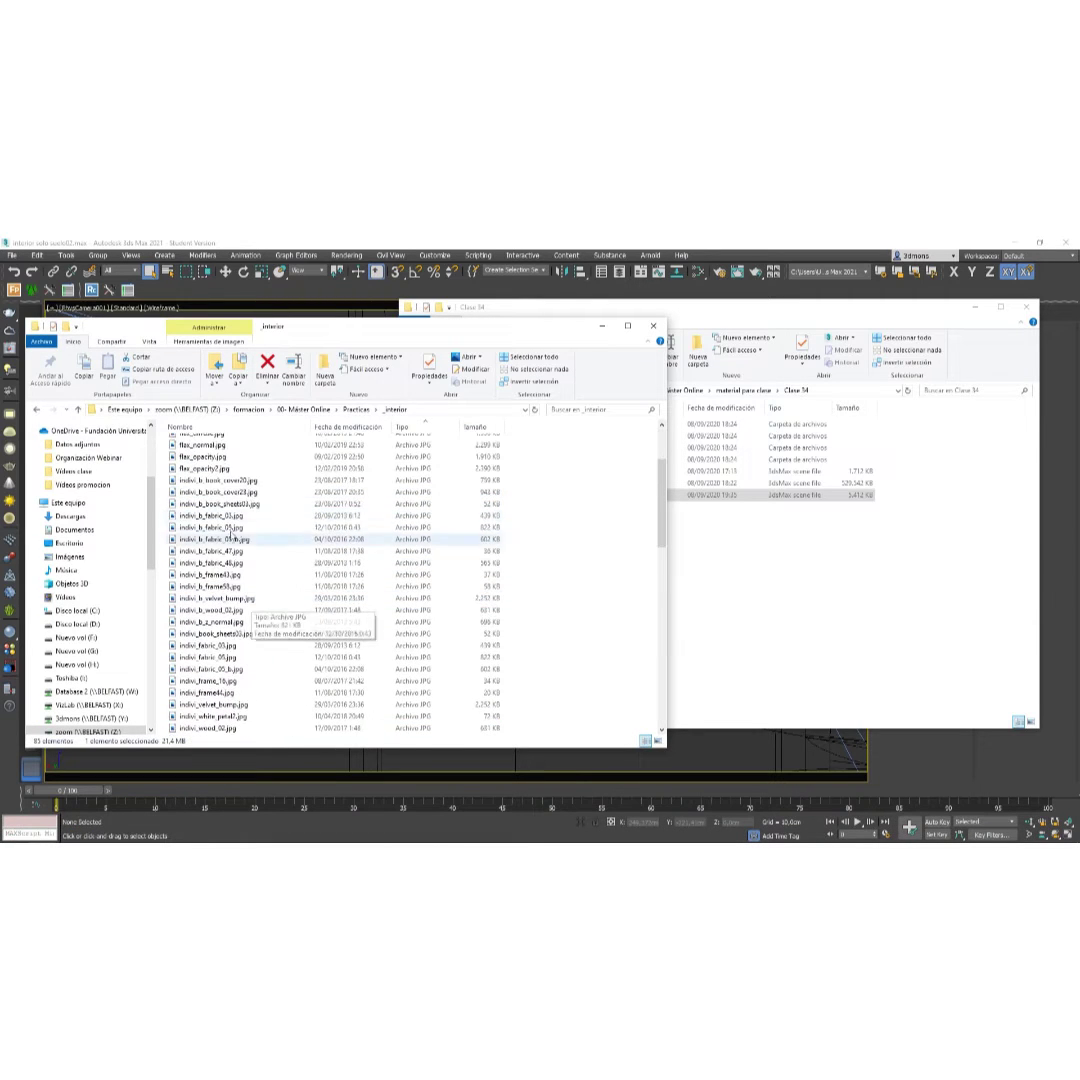
scroll(233, 537, "down", 7)
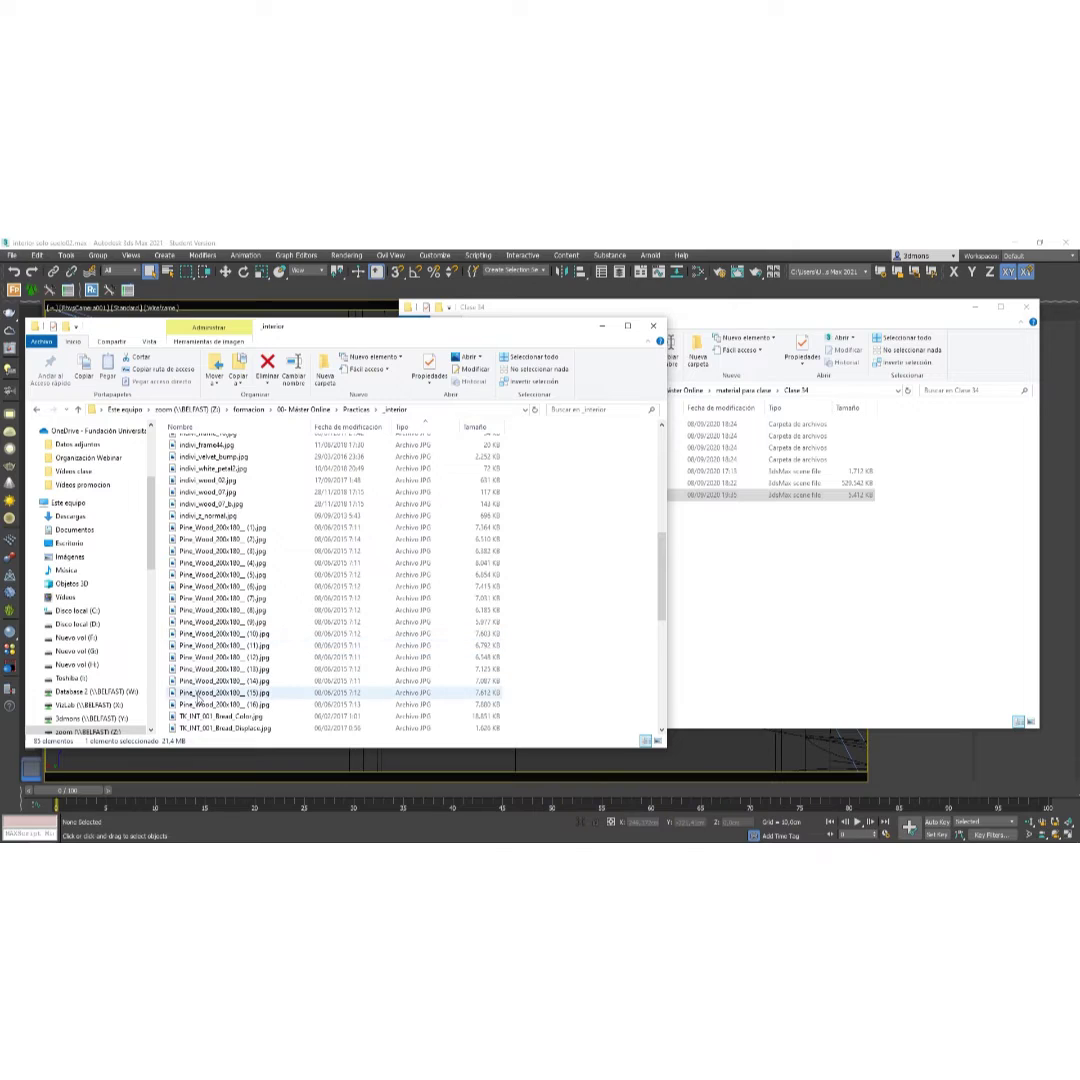
scroll(198, 697, "down", 2)
scroll(200, 690, "down", 8)
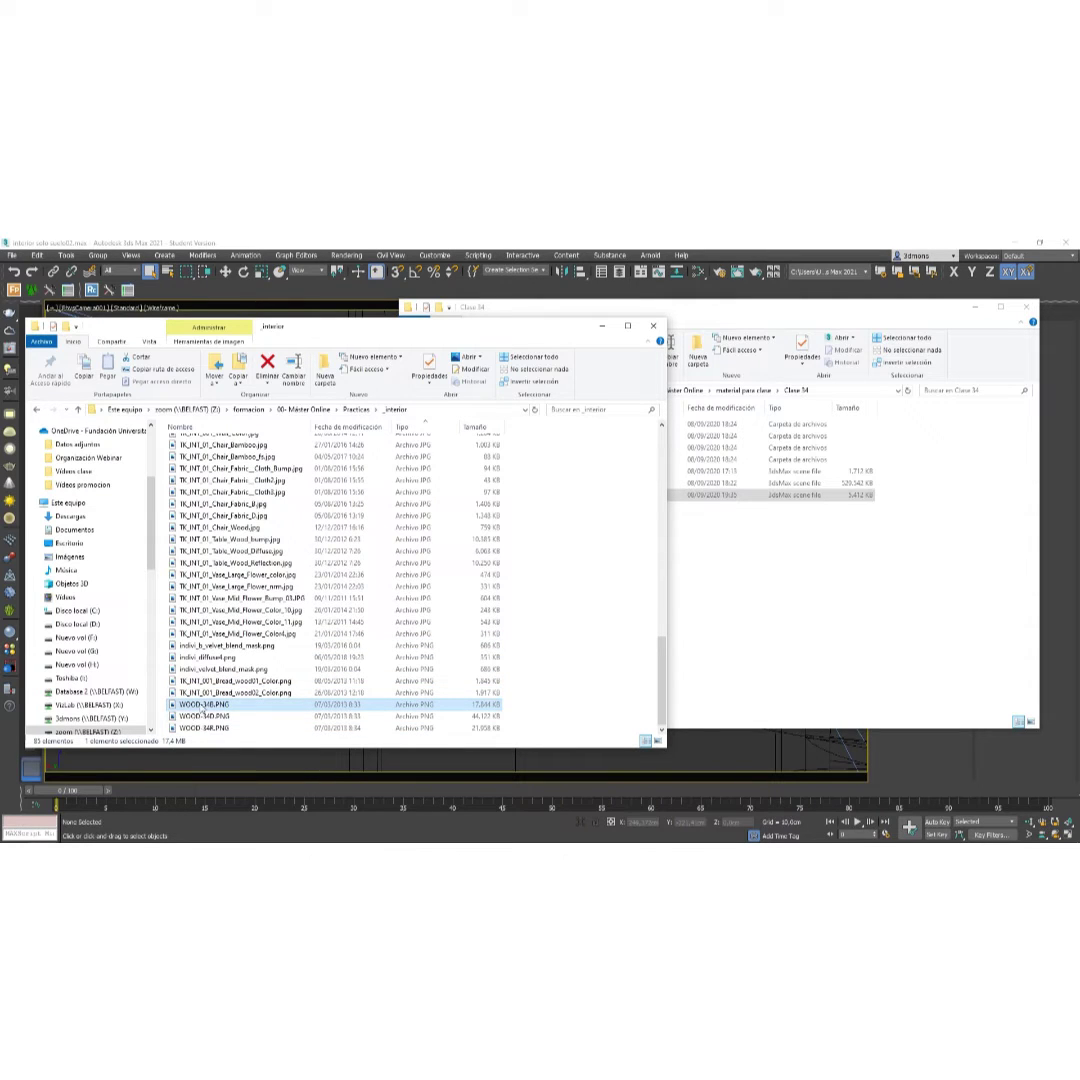
left_click(195, 705)
left_click(203, 727, "shift")
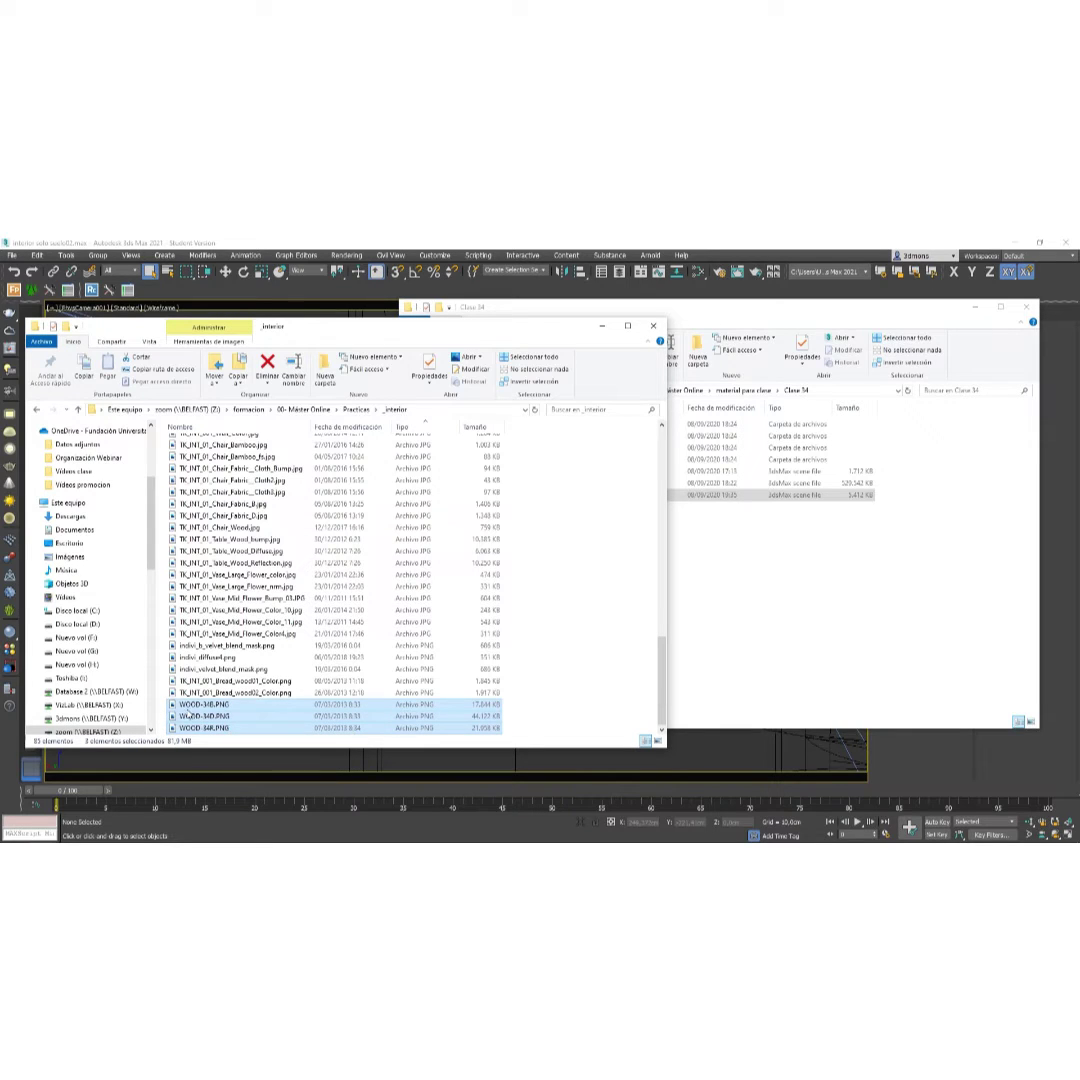
left_click_drag(300, 710, 764, 628)
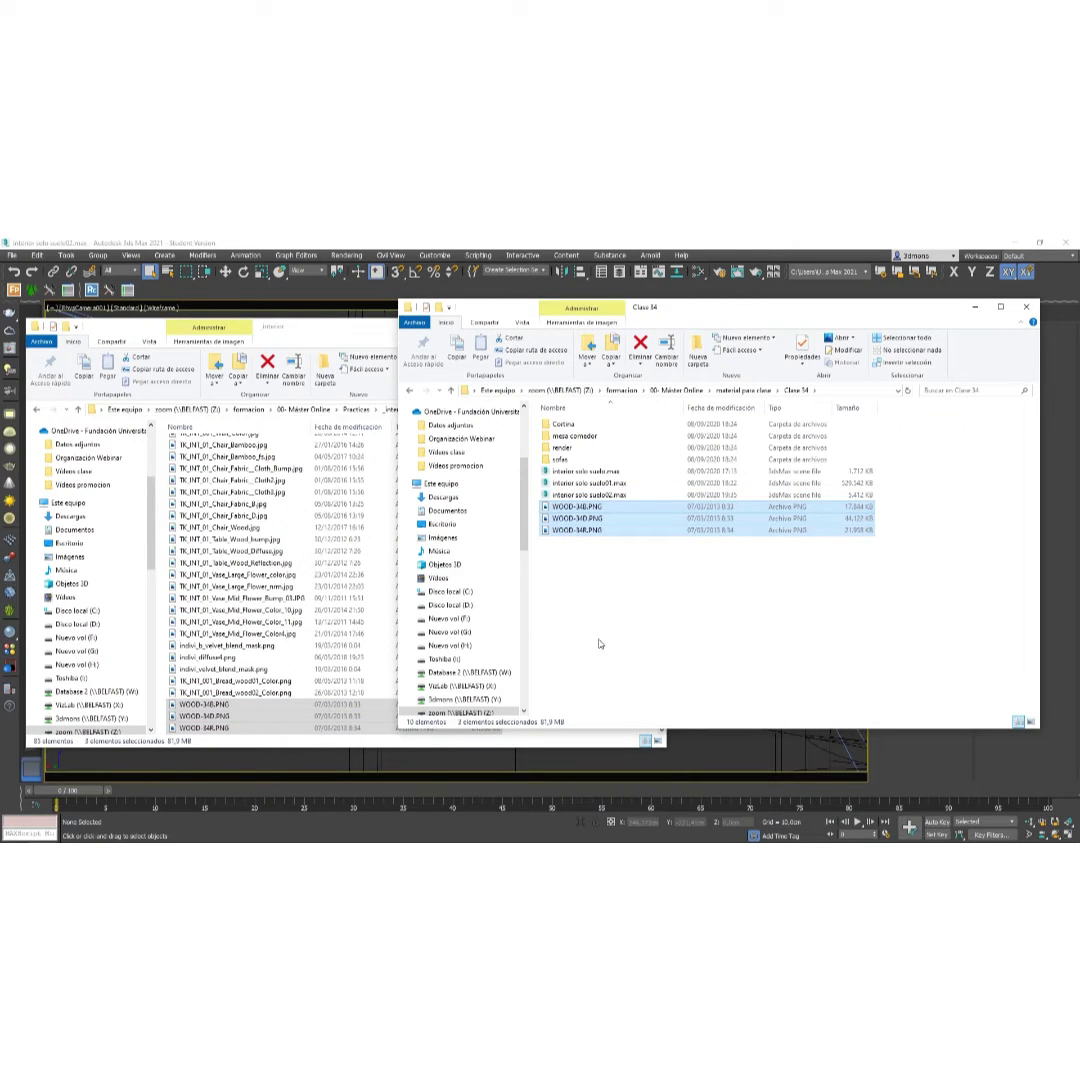
left_click(581, 581)
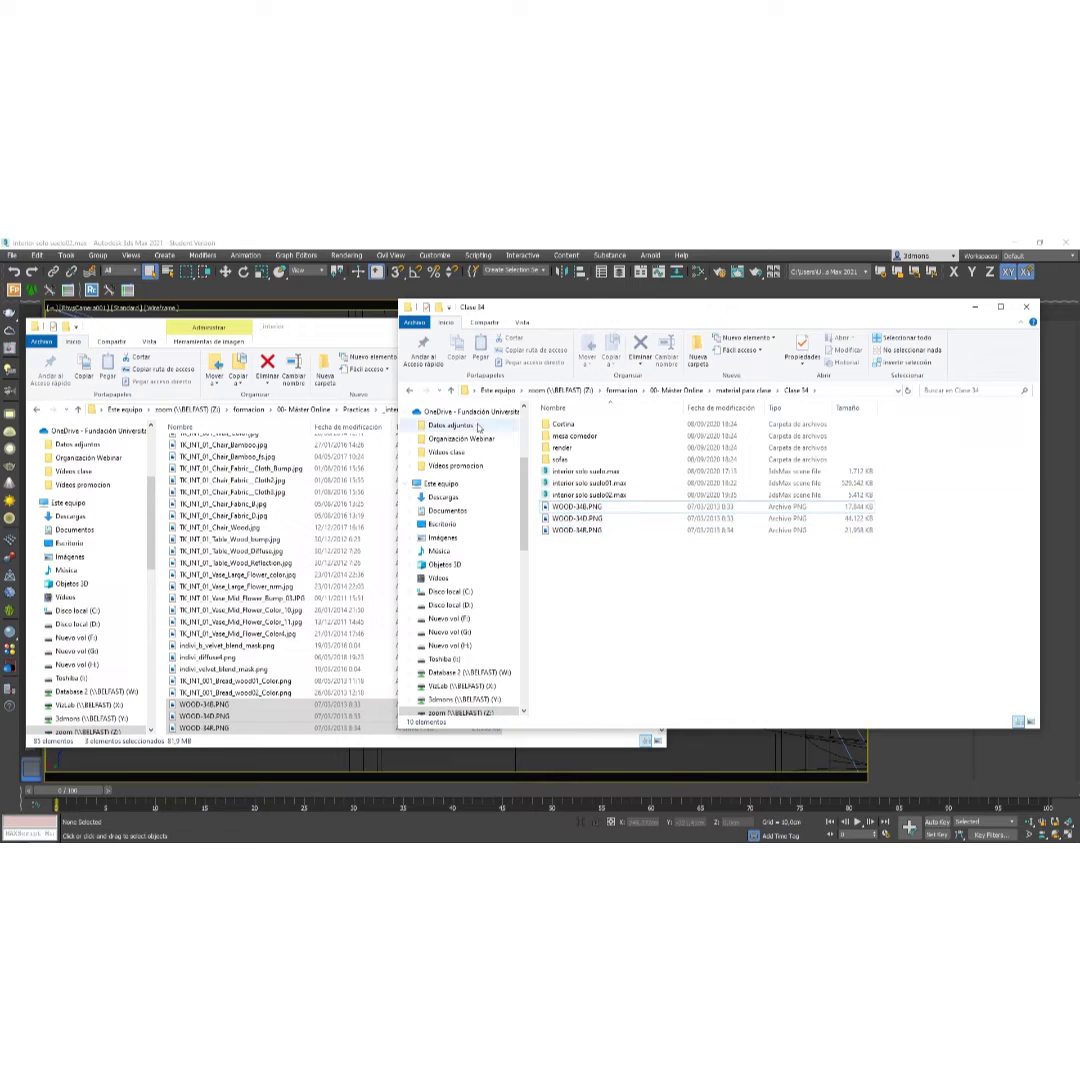
left_click(352, 336)
left_click(601, 327)
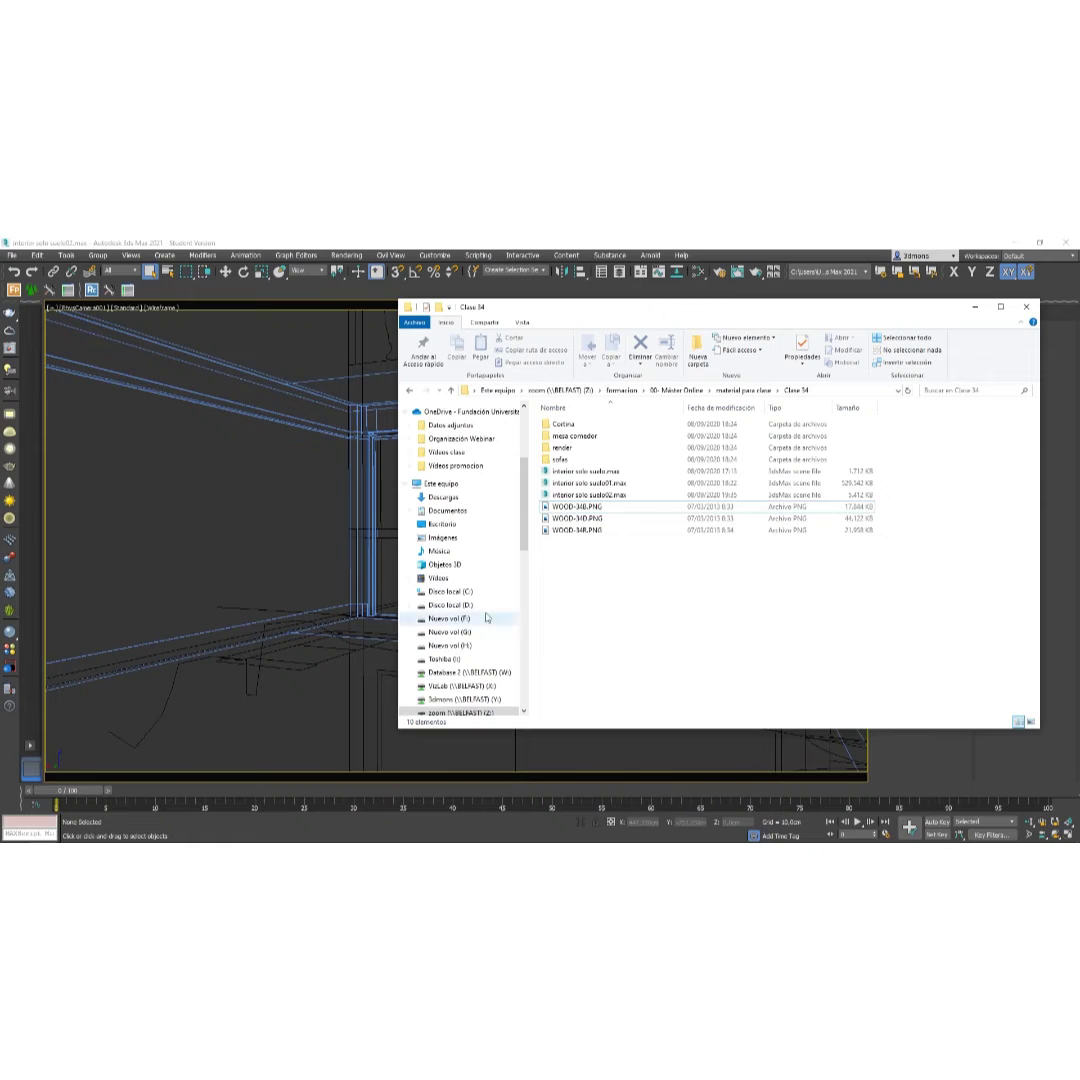
Reopen interior solo suelo02.max from the Clase 34 folder in 3ds Max without saving the current scene.
left_click_drag(565, 494, 270, 552)
left_click(300, 556)
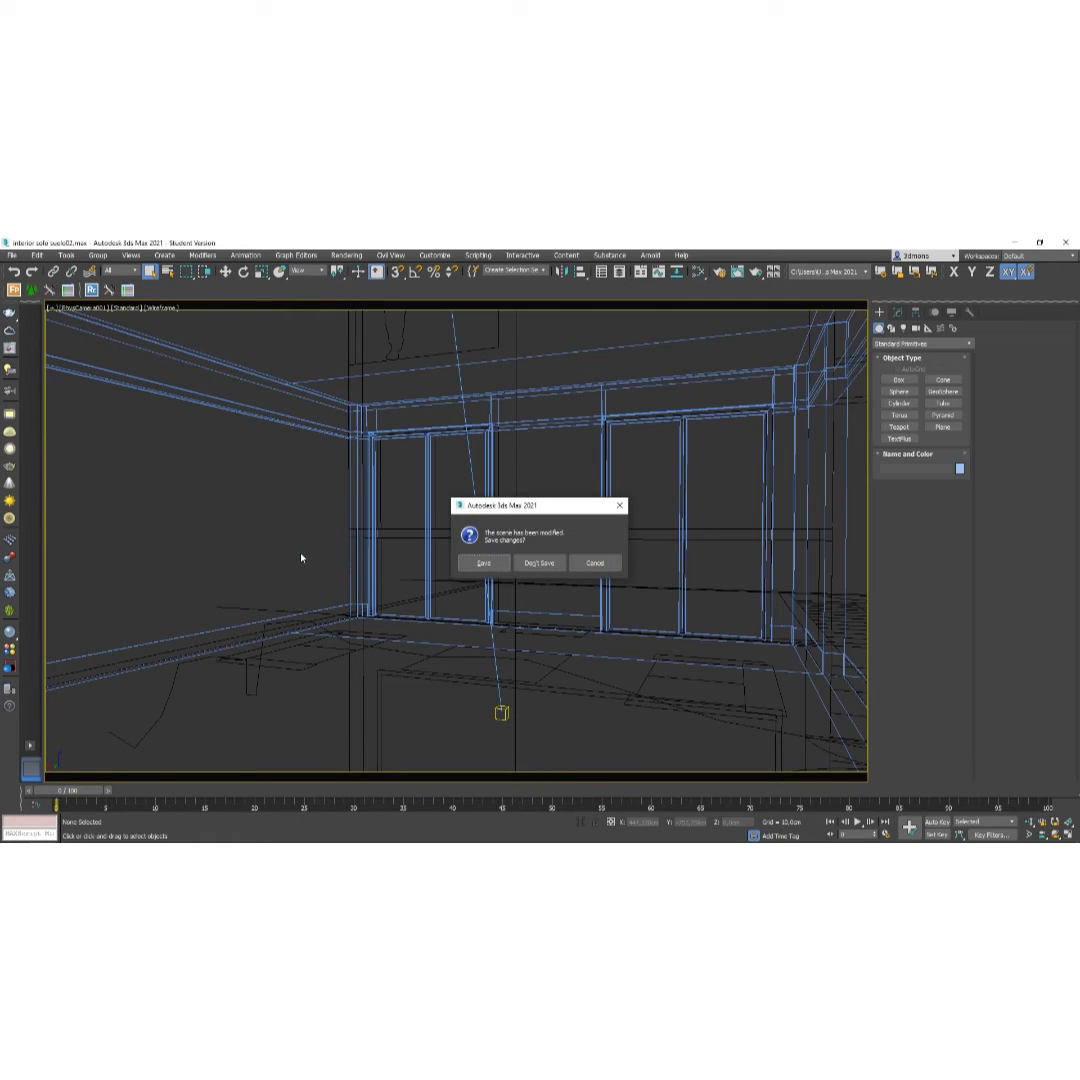
left_click(531, 564)
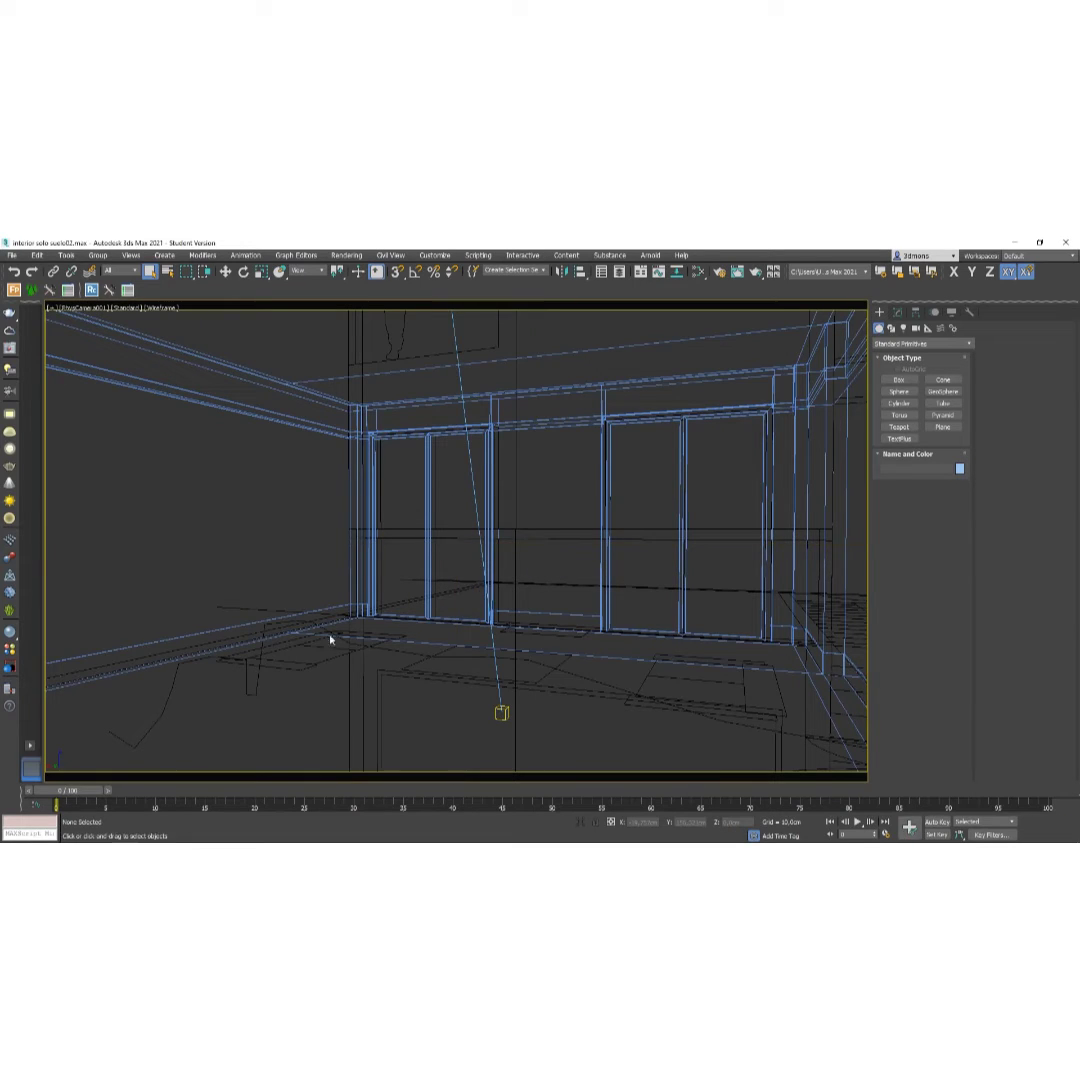
Open the Slate Material Editor, view the image of the WOOD-34D.PNG bitmap and close the image preview.
left_click(692, 274)
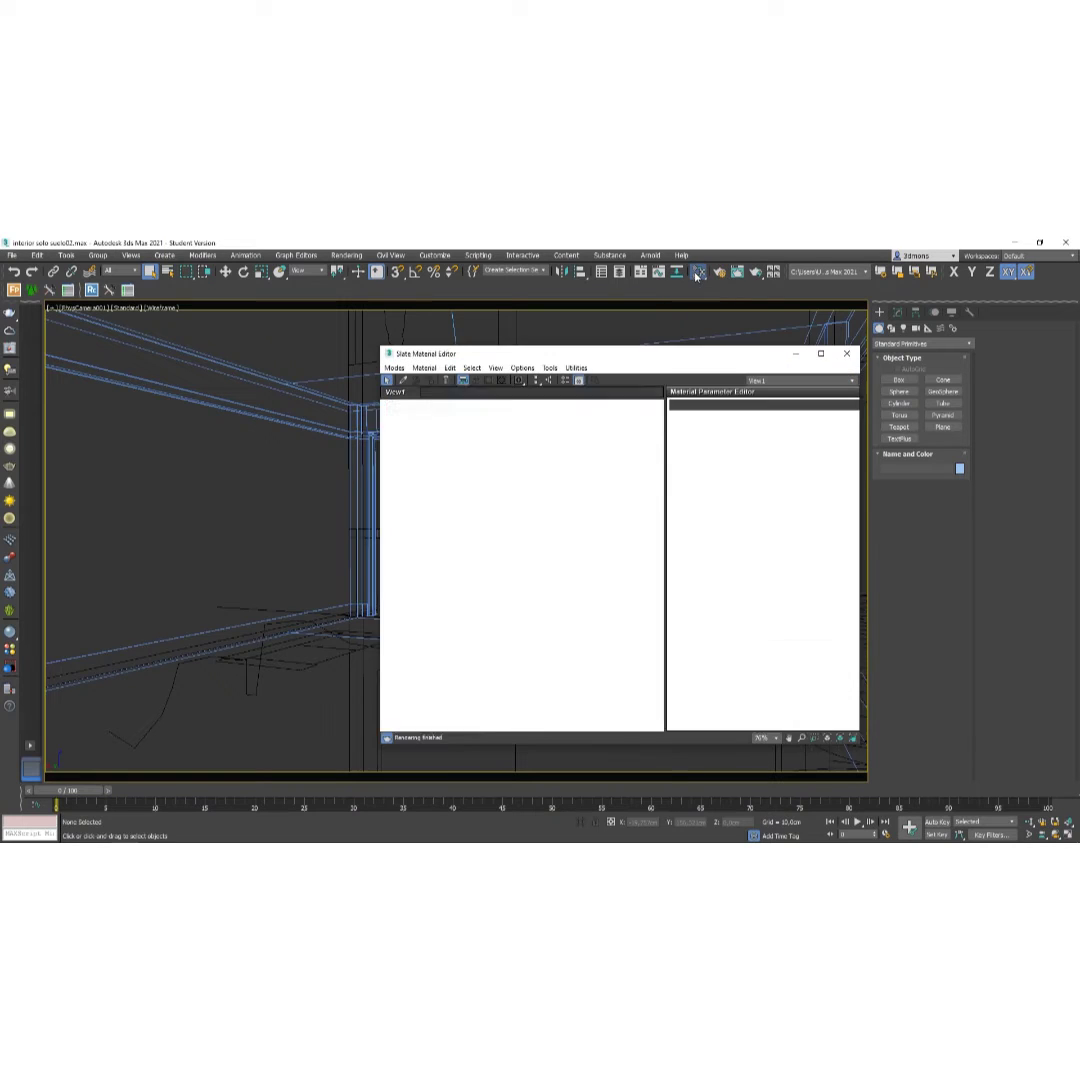
middle_click_drag(461, 513, 523, 520)
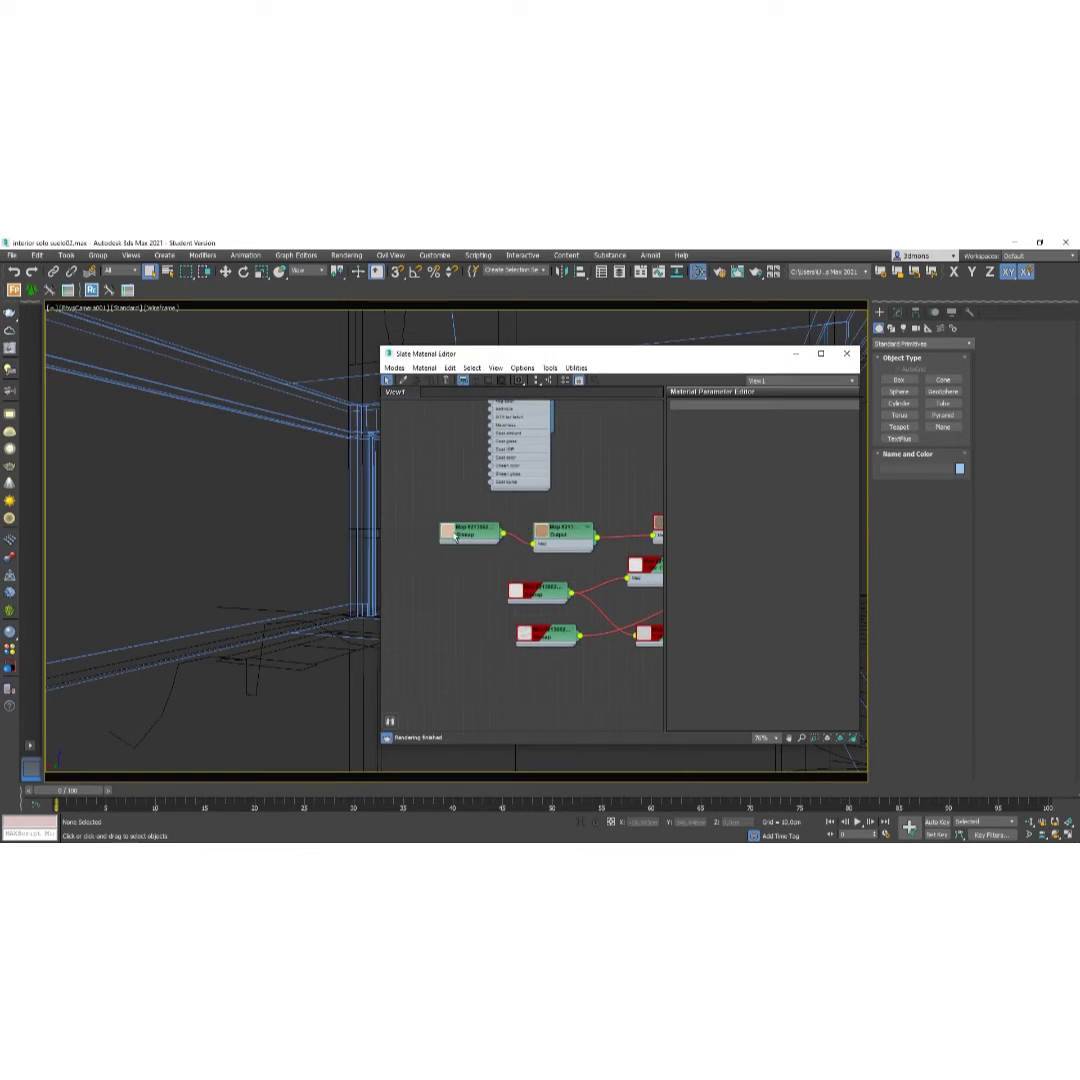
double_click(470, 530)
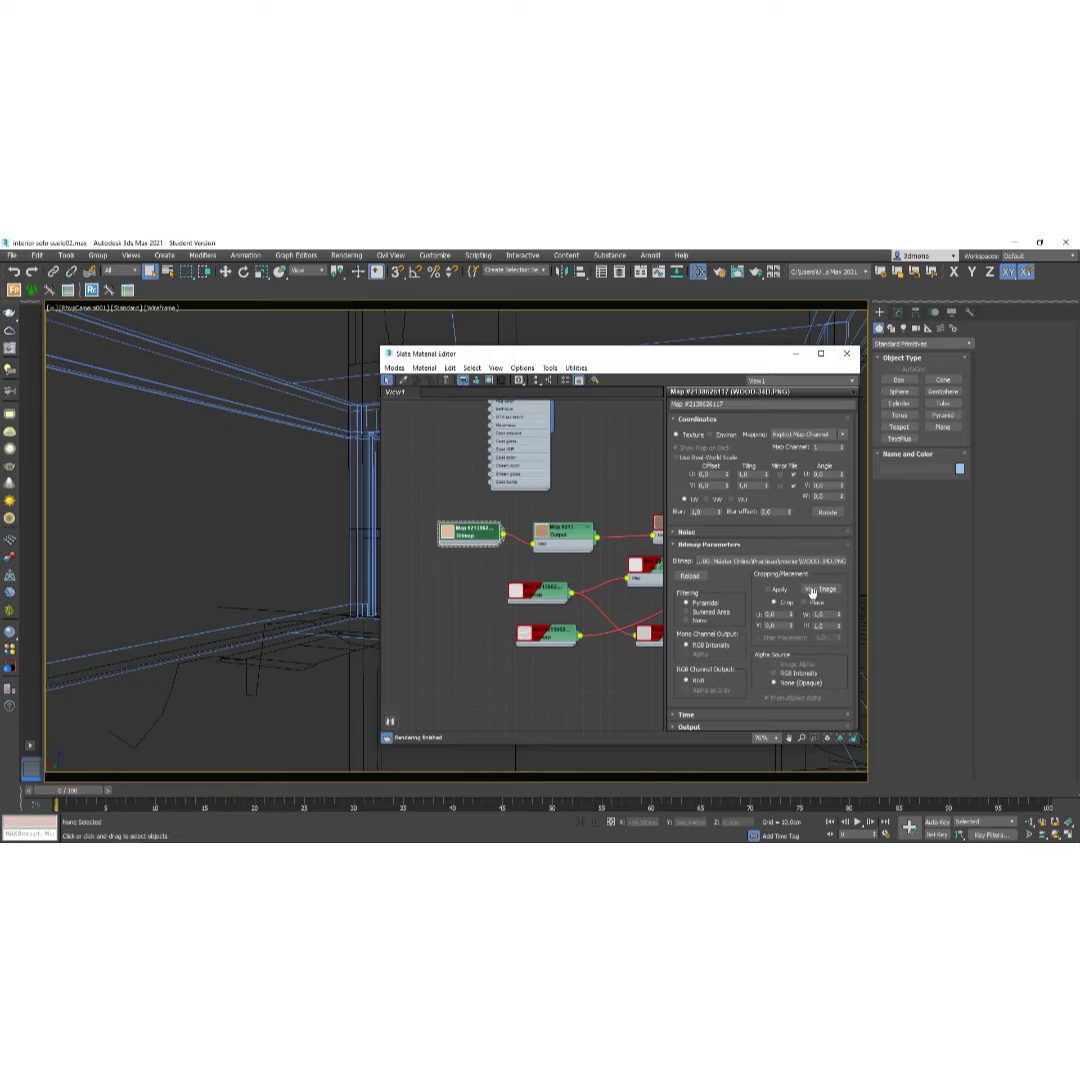
left_click(820, 589)
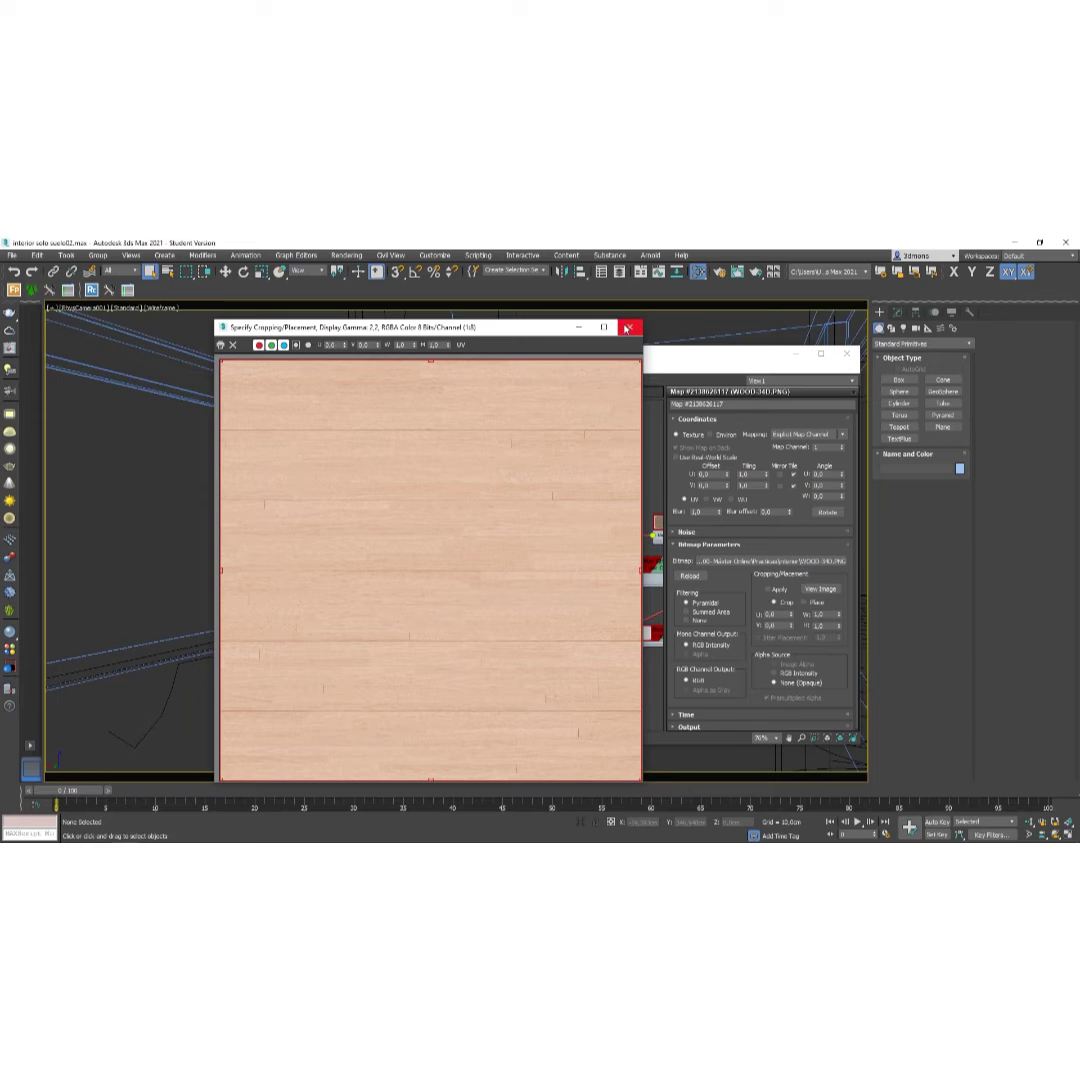
left_click(629, 327)
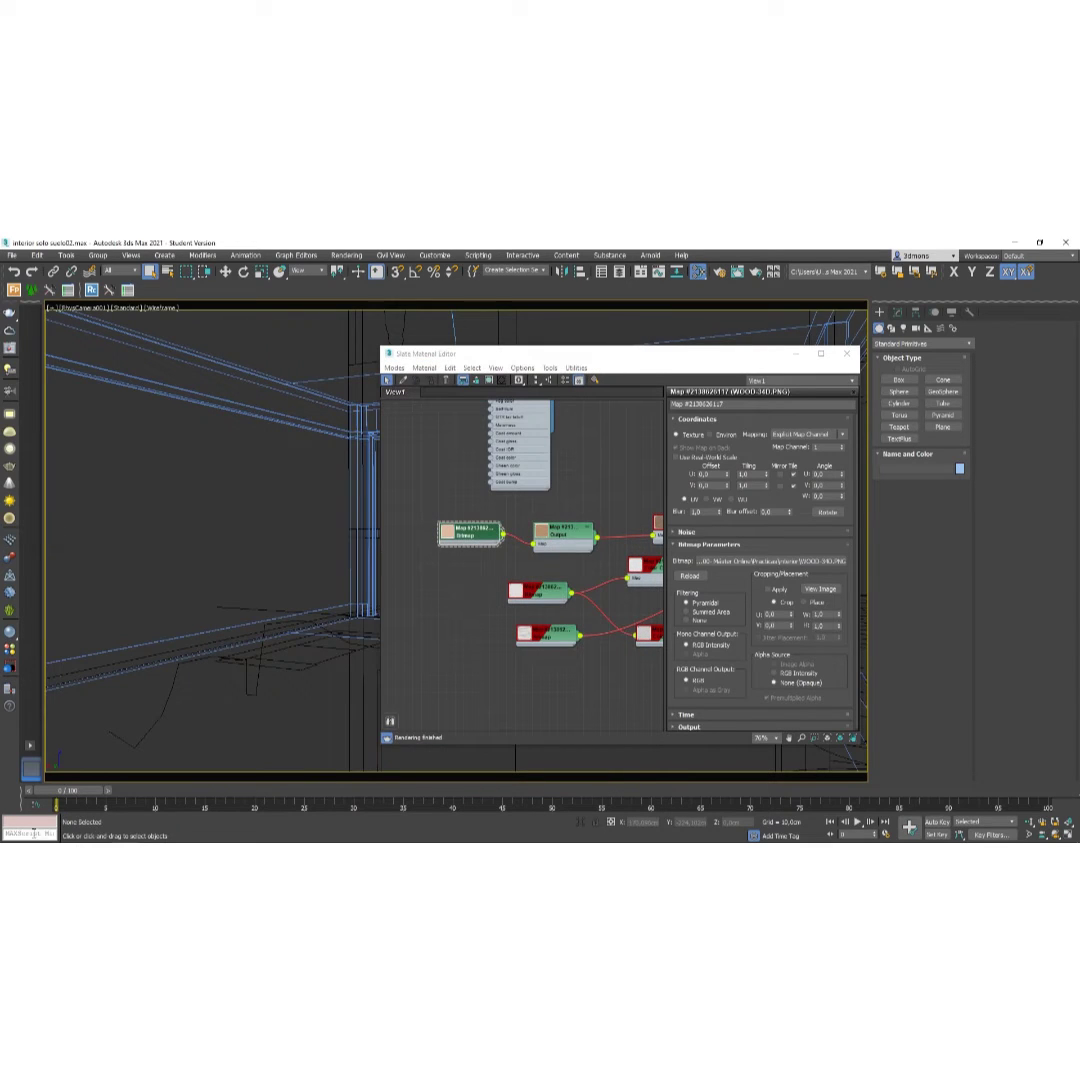
Check the WOOD-34D.PNG file in the Clase 34 folder, return to 3ds Max and close the material editor.
mouse_move(45, 834)
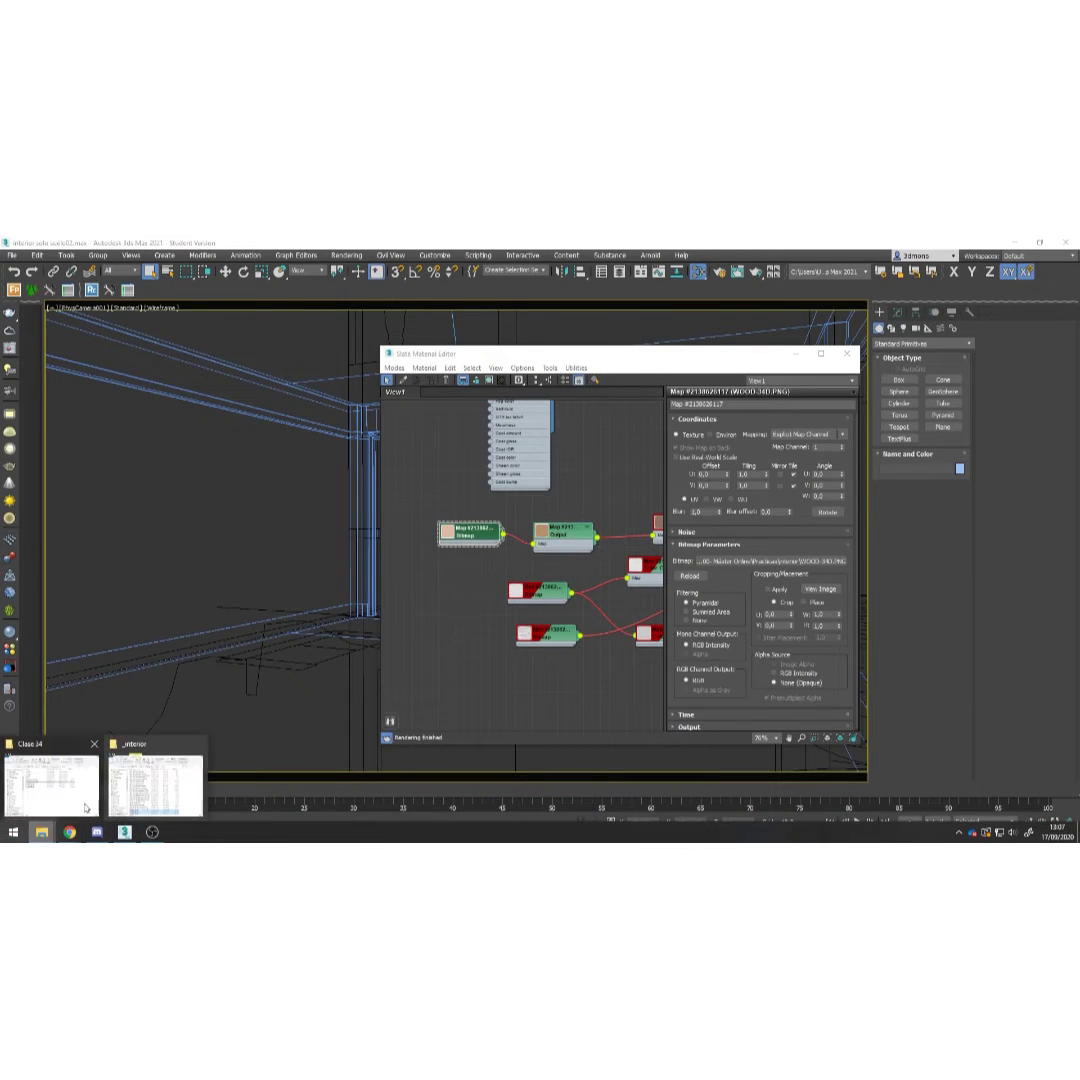
left_click(60, 790)
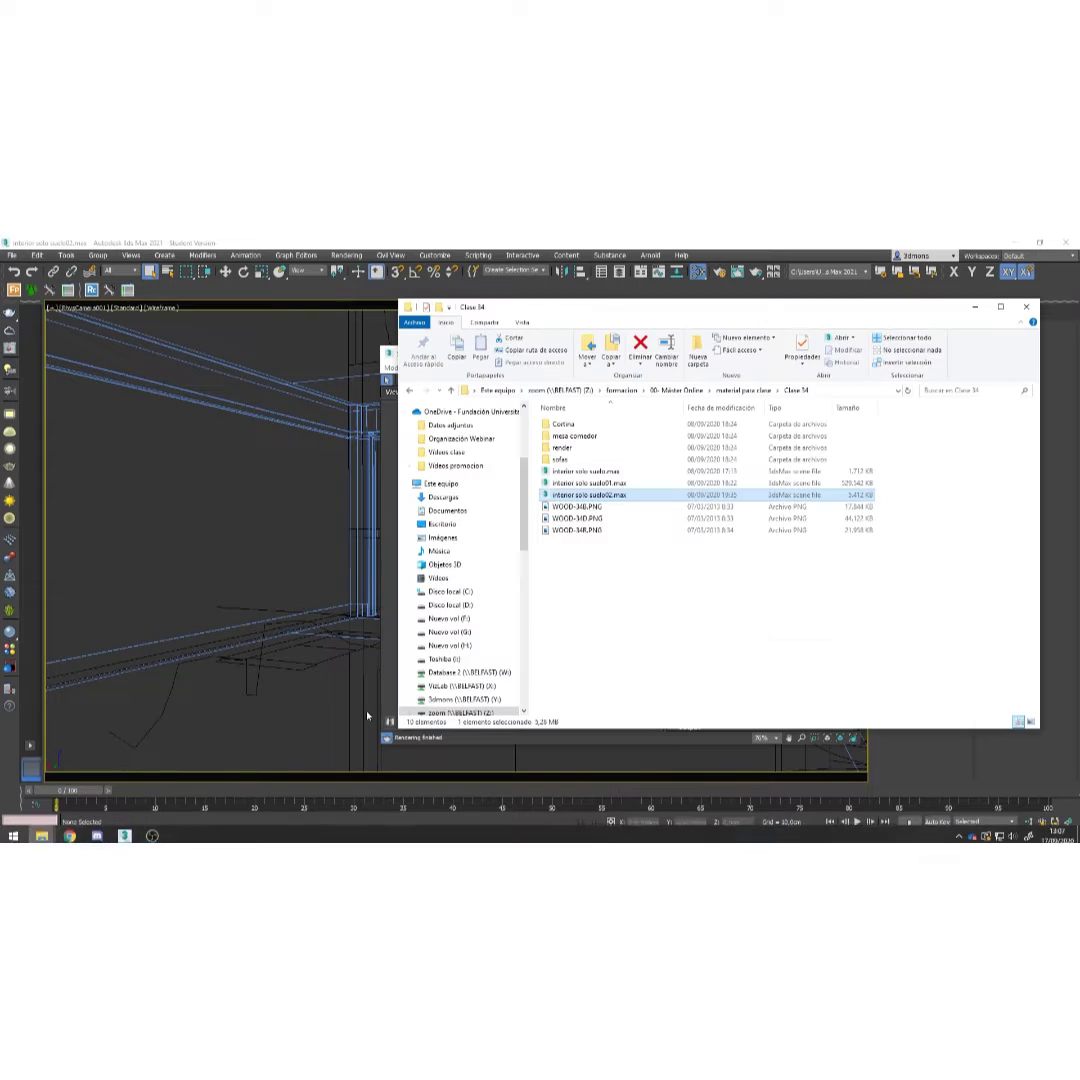
left_click(573, 525)
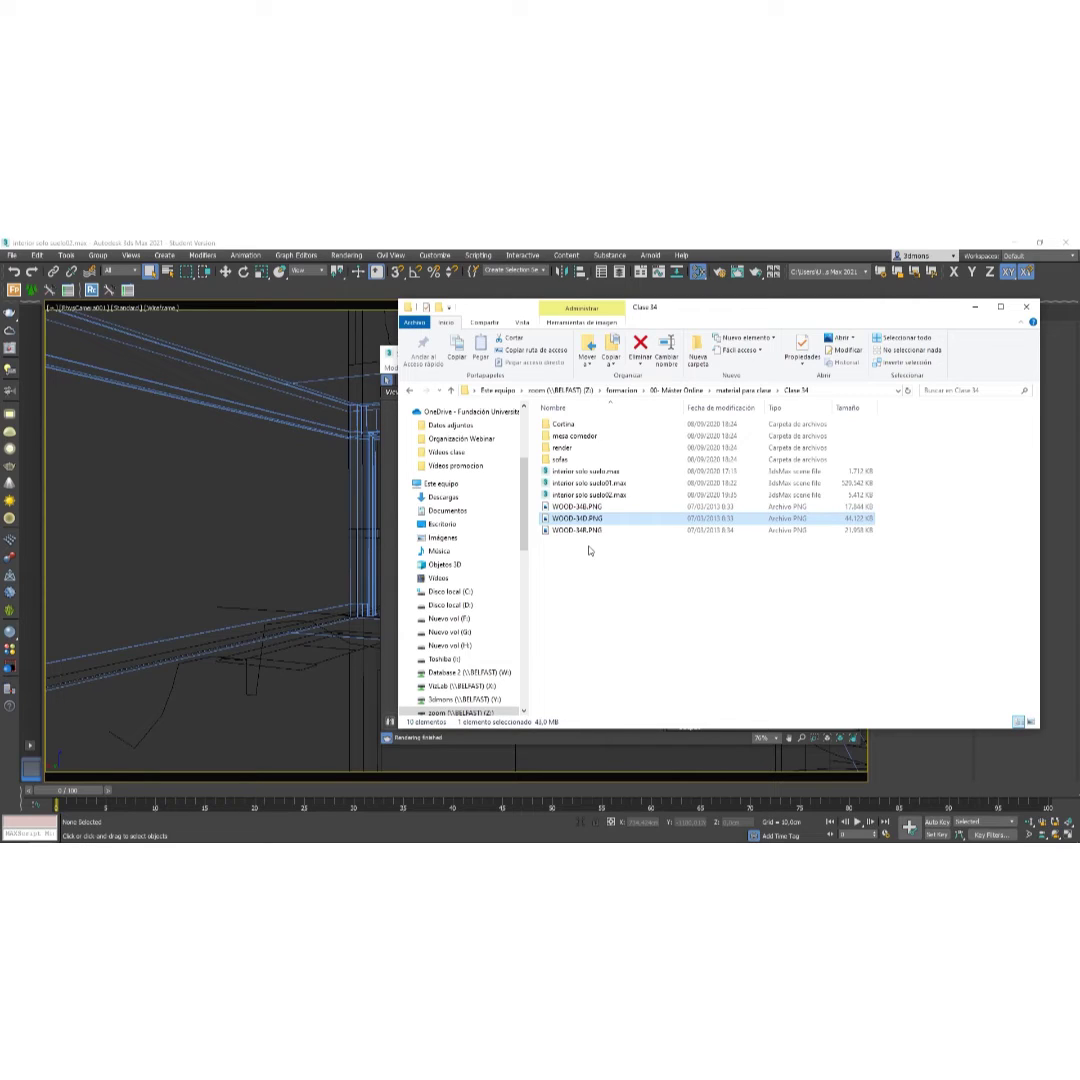
left_click(911, 760)
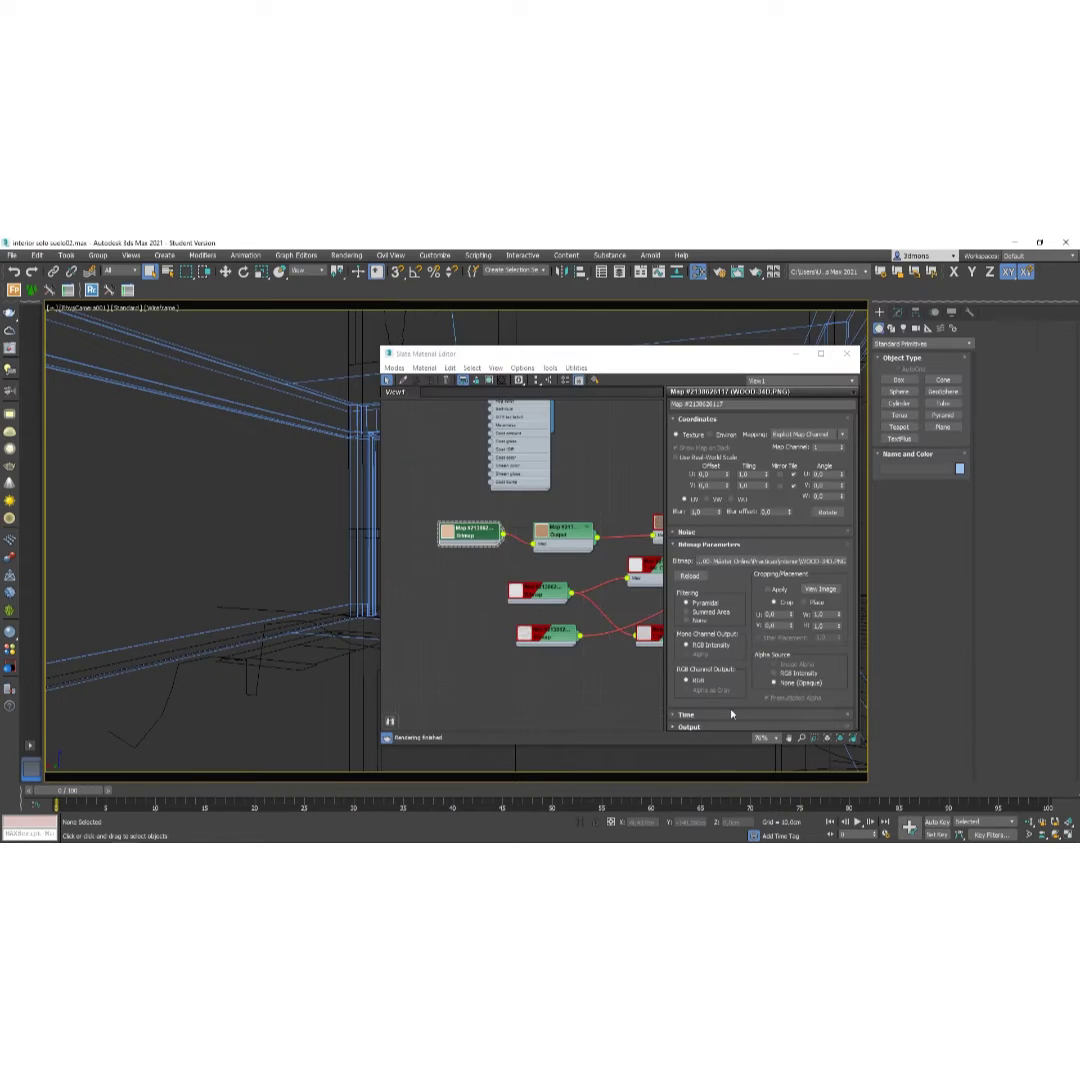
left_click(848, 353)
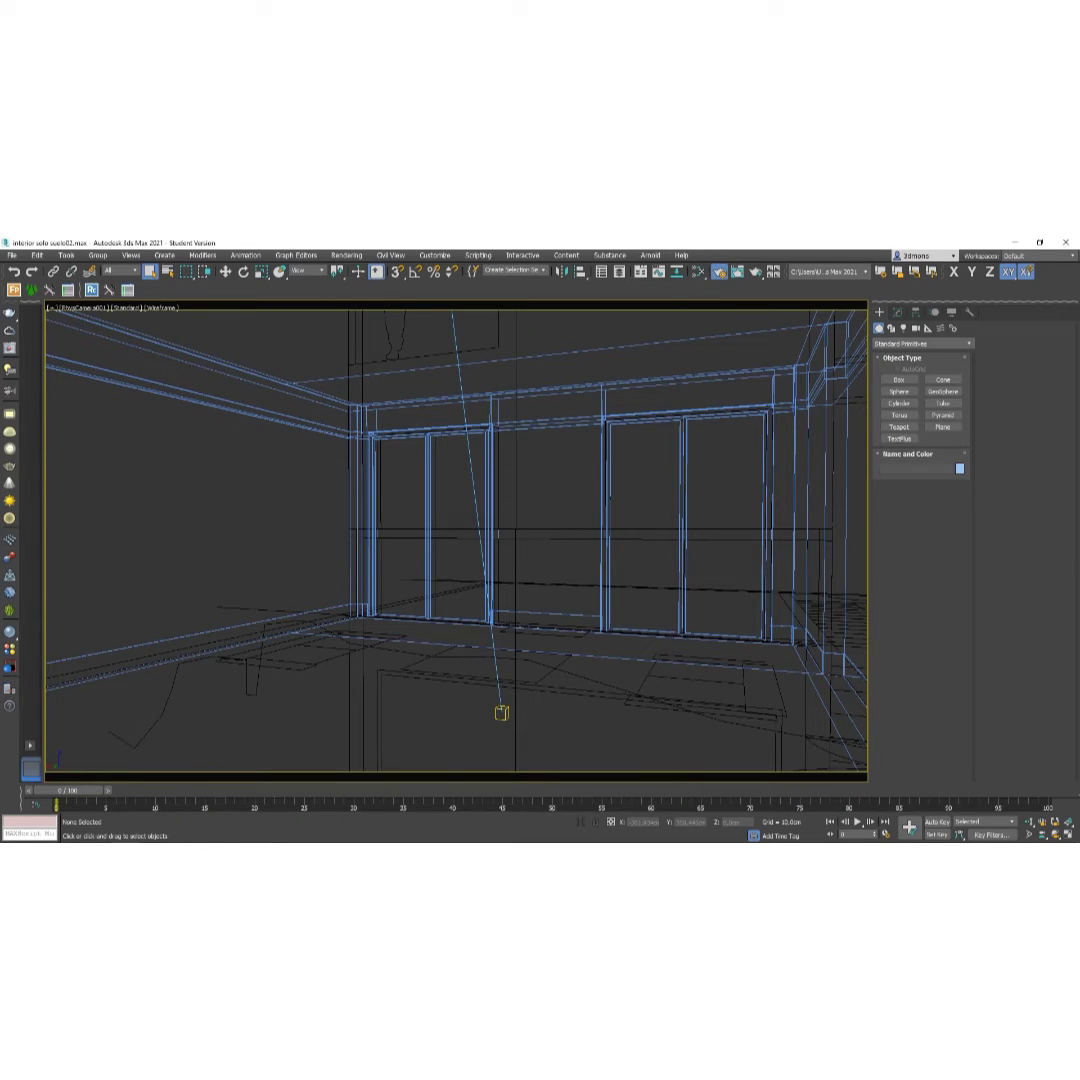
Render the interior camera view with V-Ray, inspect the image in the maximized frame buffer and restore its window size.
key("shift+q")
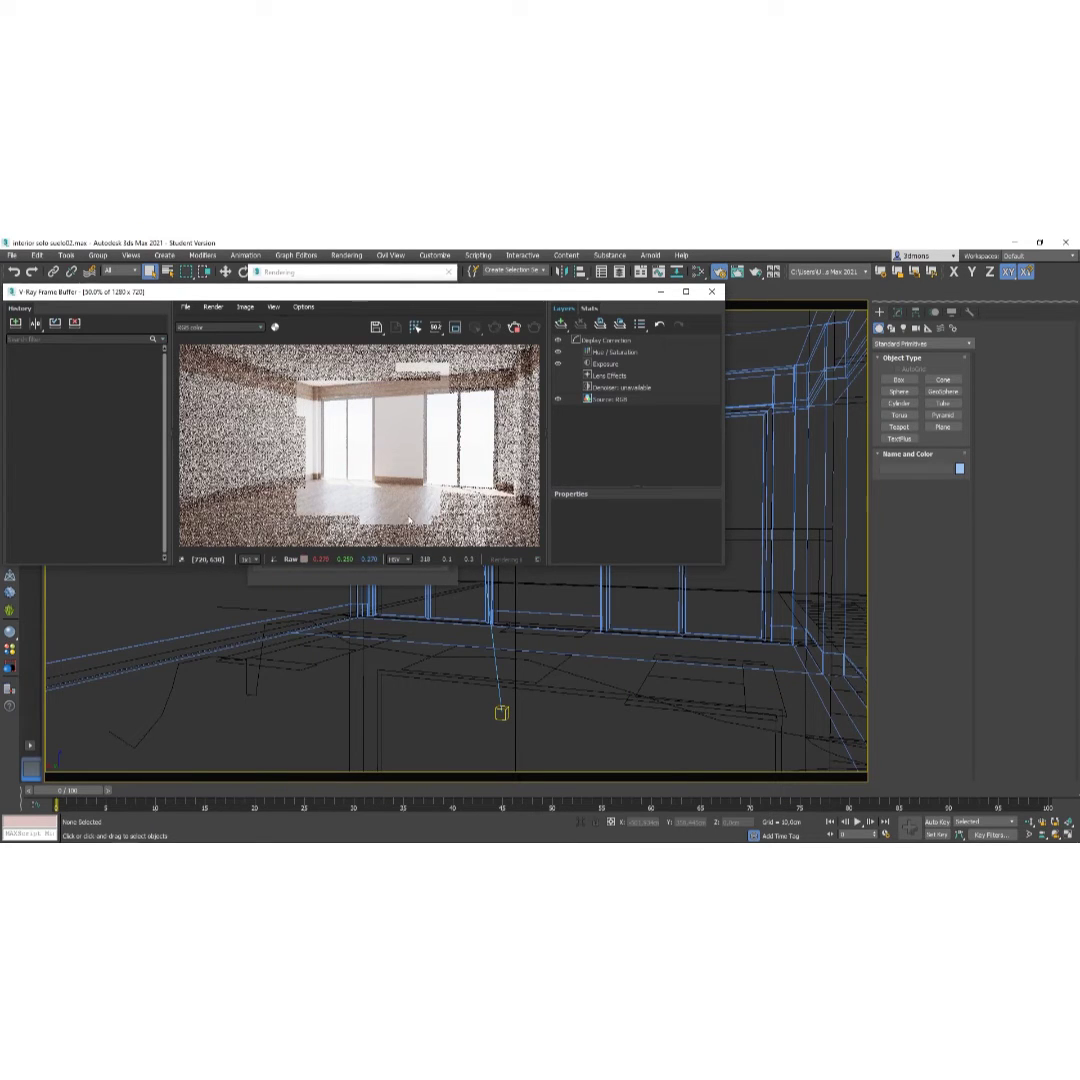
scroll(430, 512, "up", 1)
left_click(688, 292)
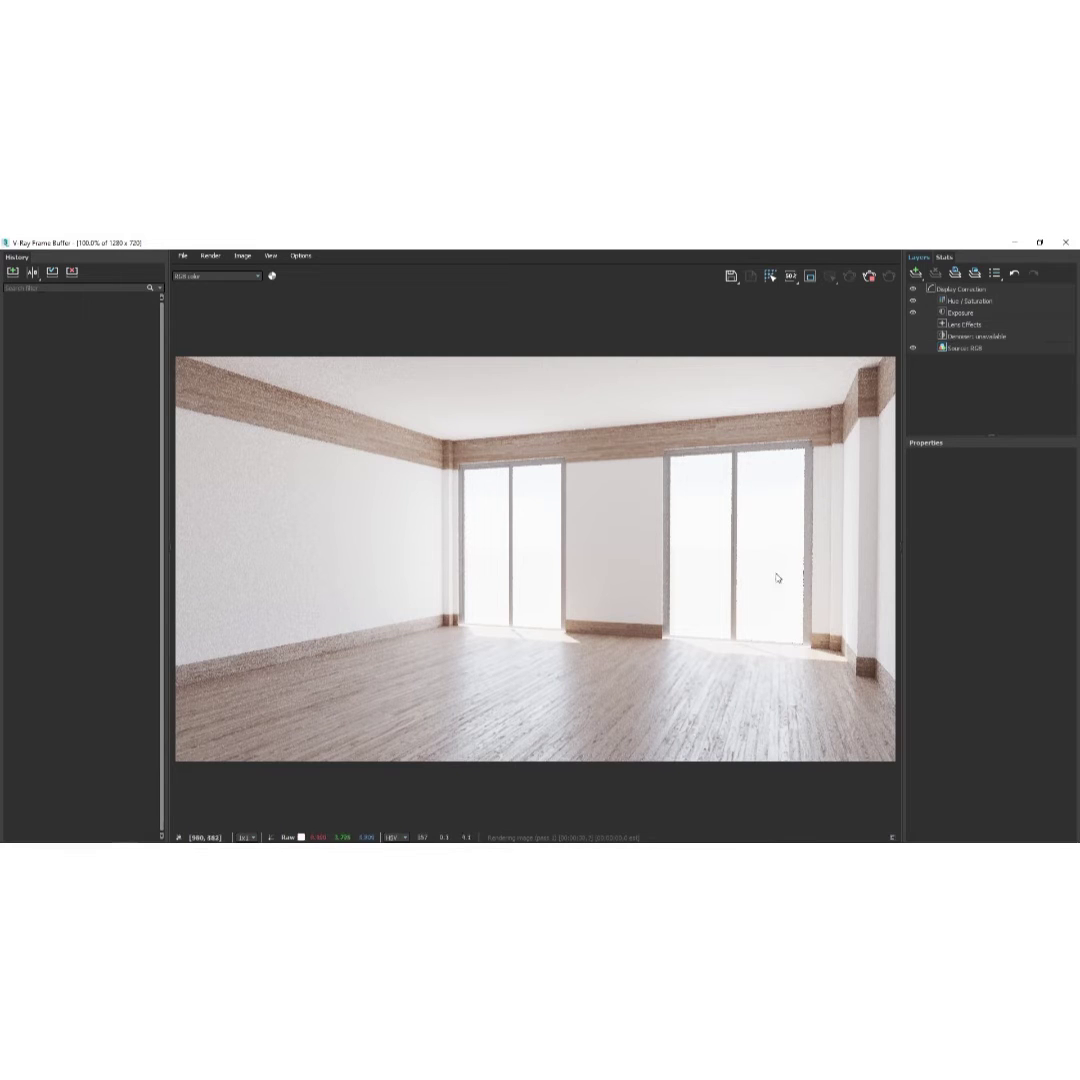
left_click(1038, 243)
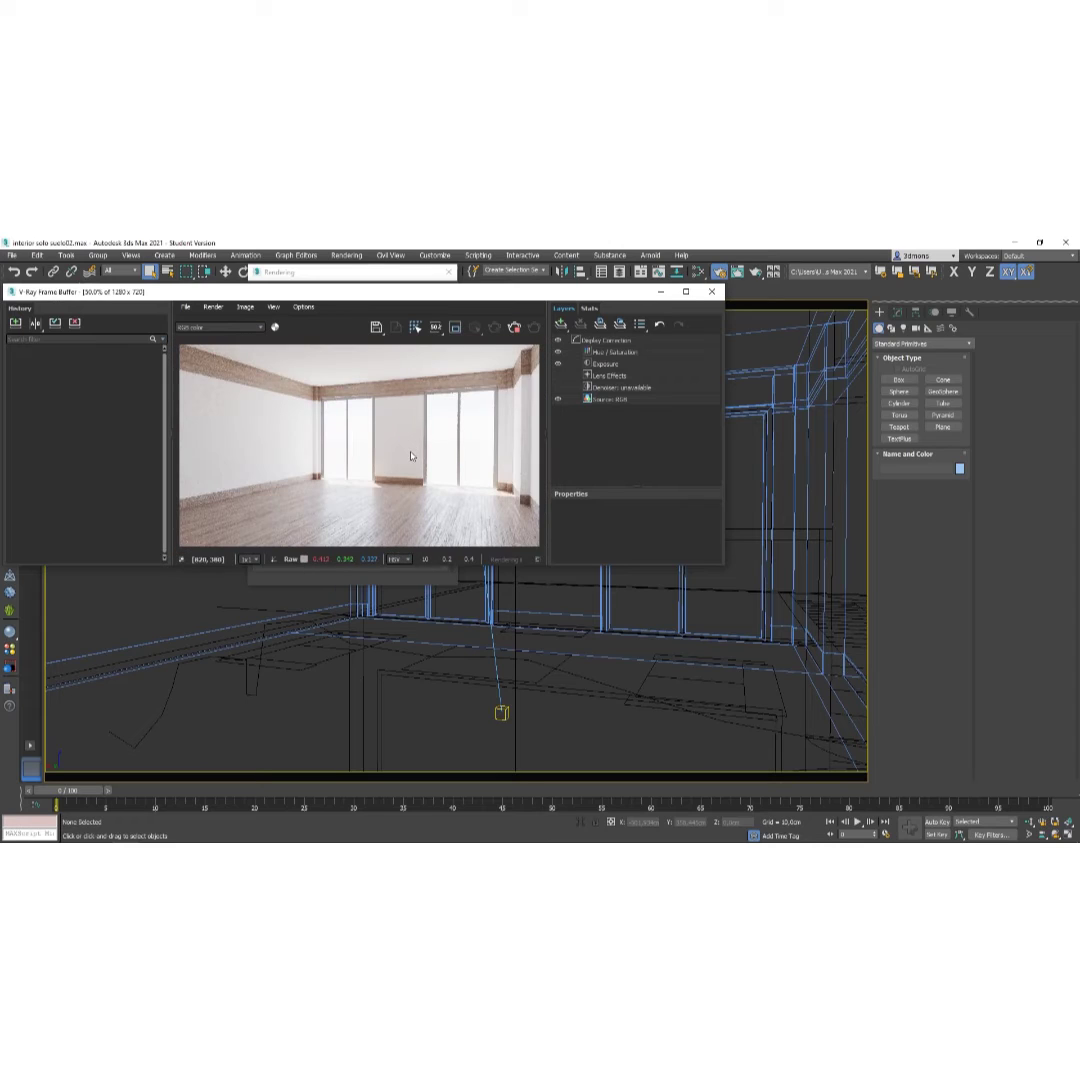
Hide the V-Ray frame buffer's history, make its window taller and enlarge the rendered image to 100%.
left_click_drag(492, 290, 546, 294)
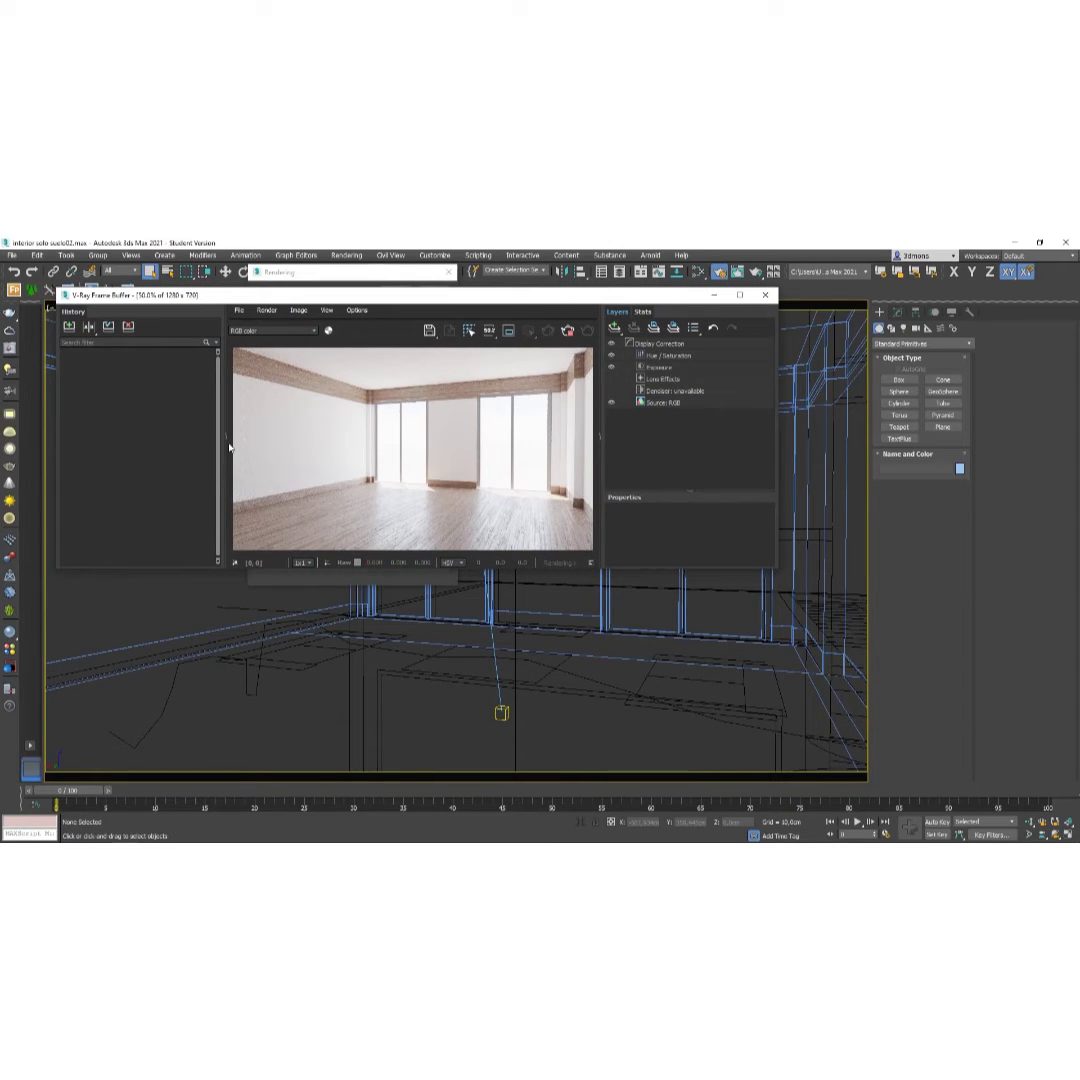
left_click_drag(227, 438, 99, 458)
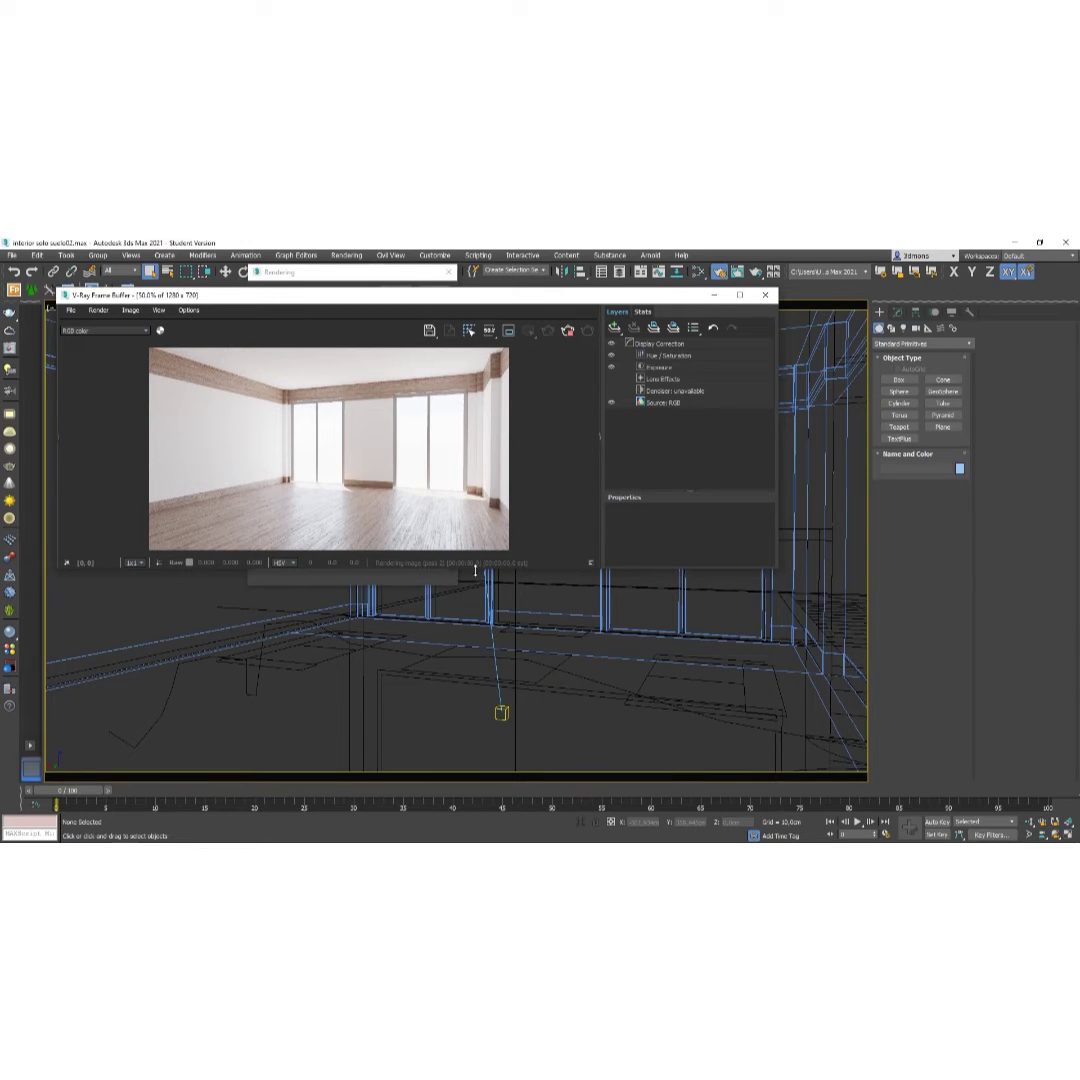
left_click_drag(476, 570, 432, 711)
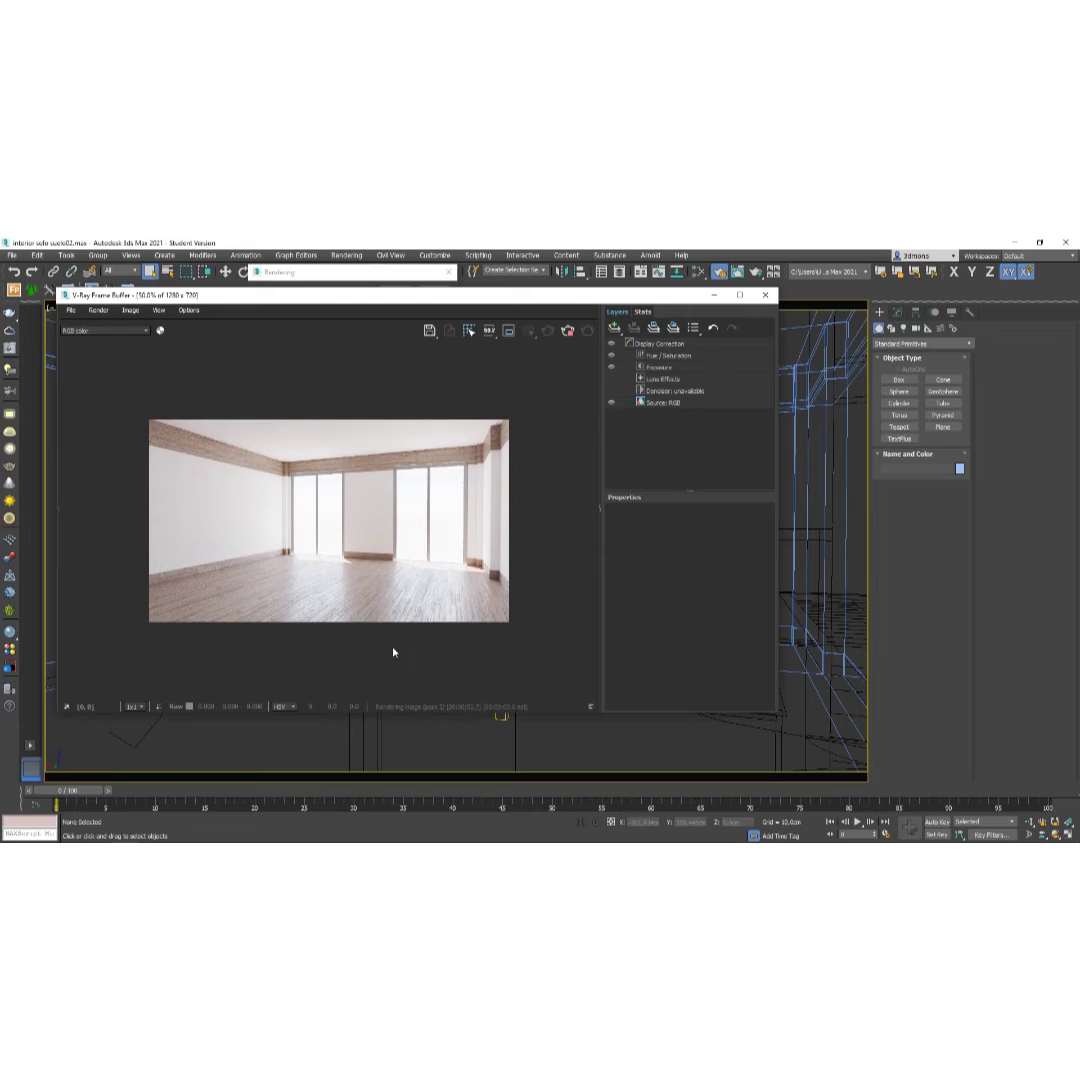
scroll(393, 652, "up", 2)
middle_click_drag(395, 651, 450, 640)
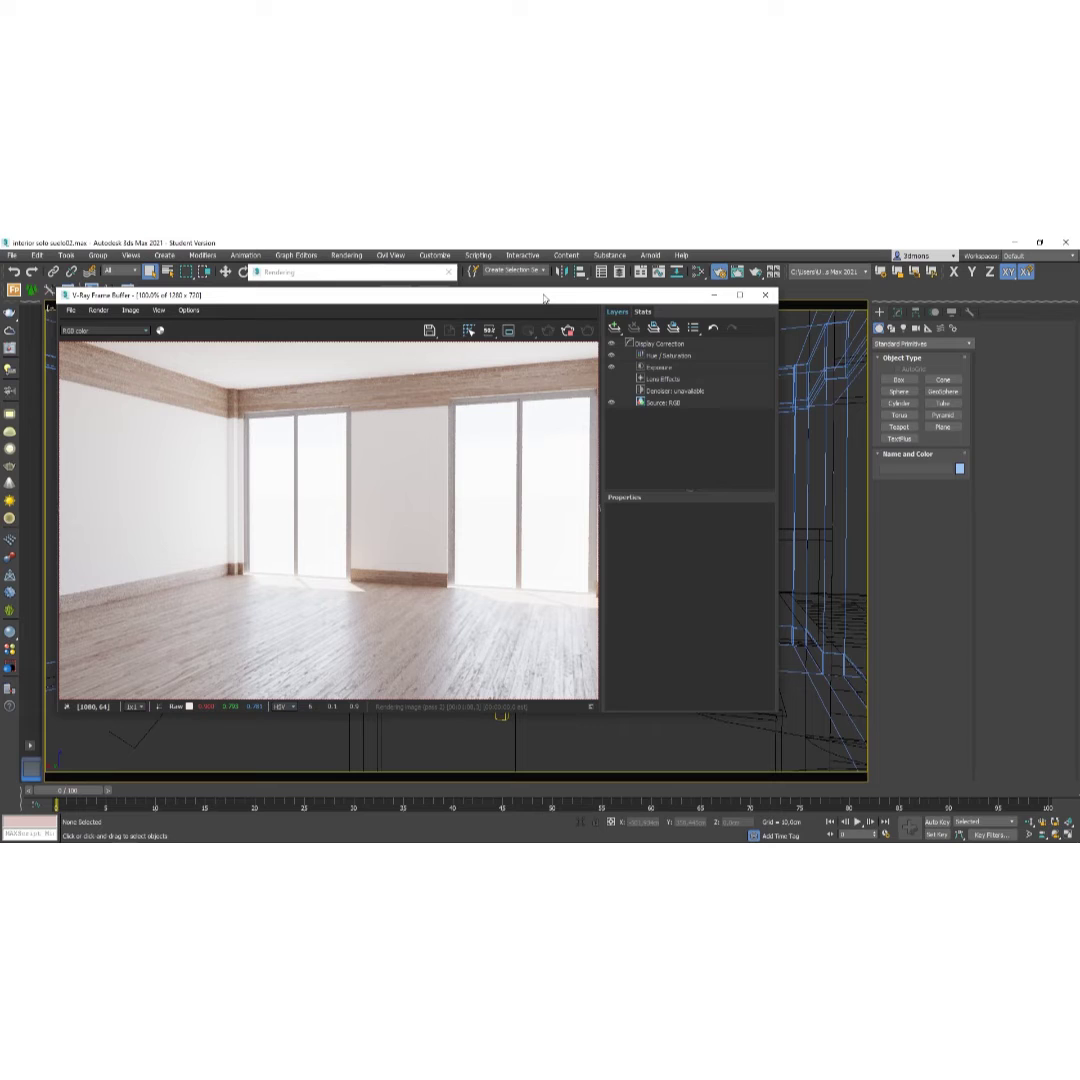
left_click_drag(545, 298, 569, 303)
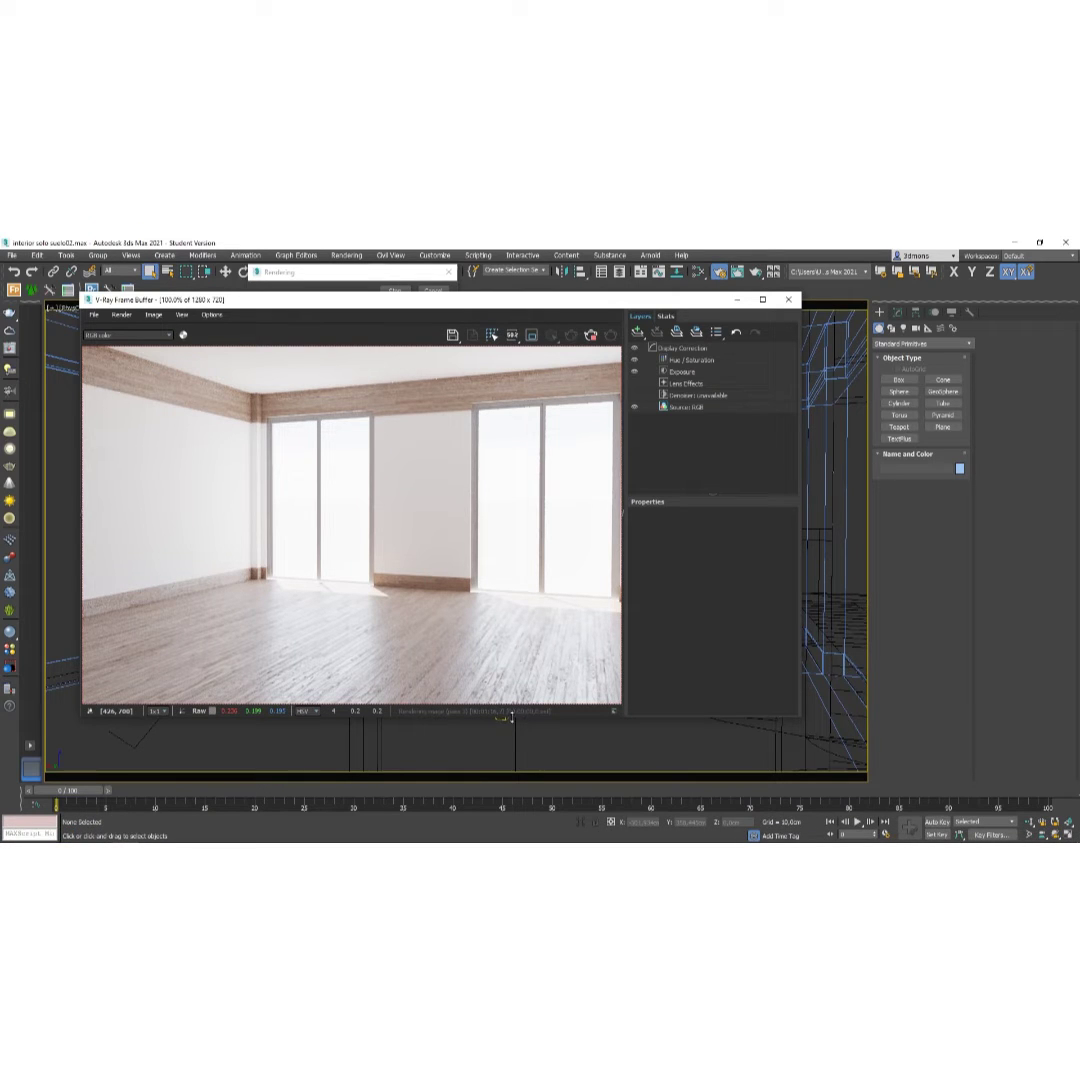
Switch to the Clase 34 folder in File Explorer and examine the contents of its Cortina and mesa comedor subfolders.
mouse_move(41, 832)
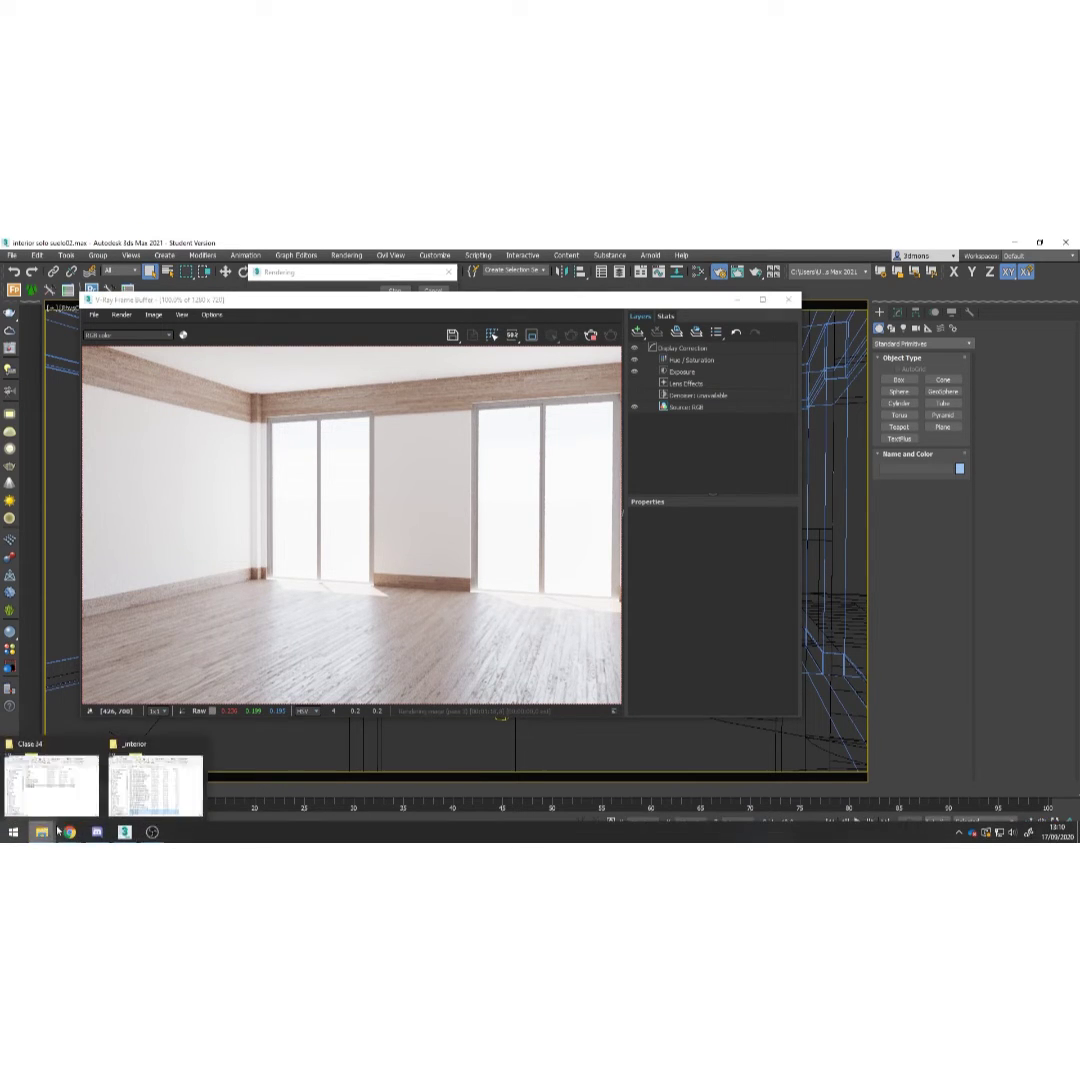
mouse_move(150, 807)
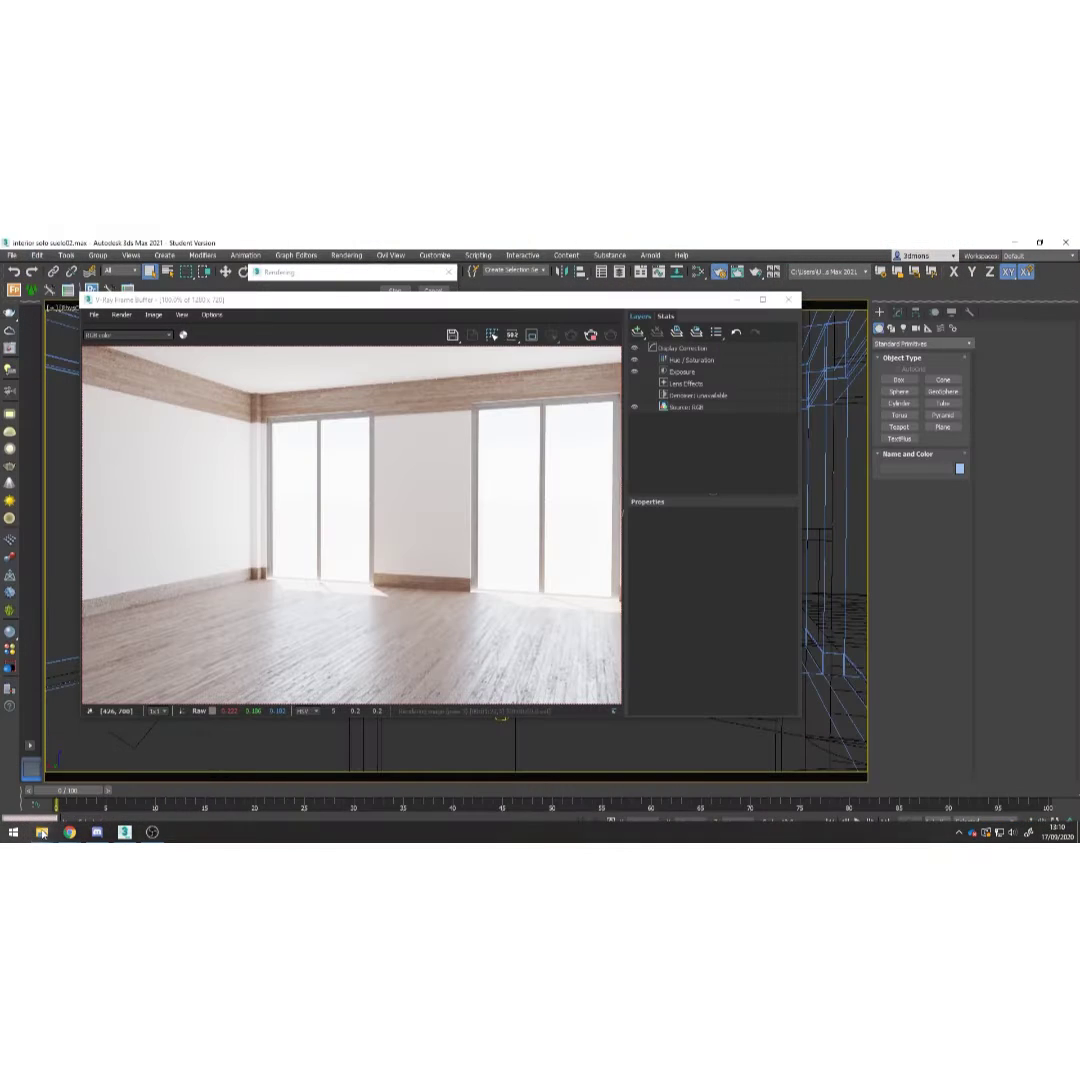
left_click(50, 785)
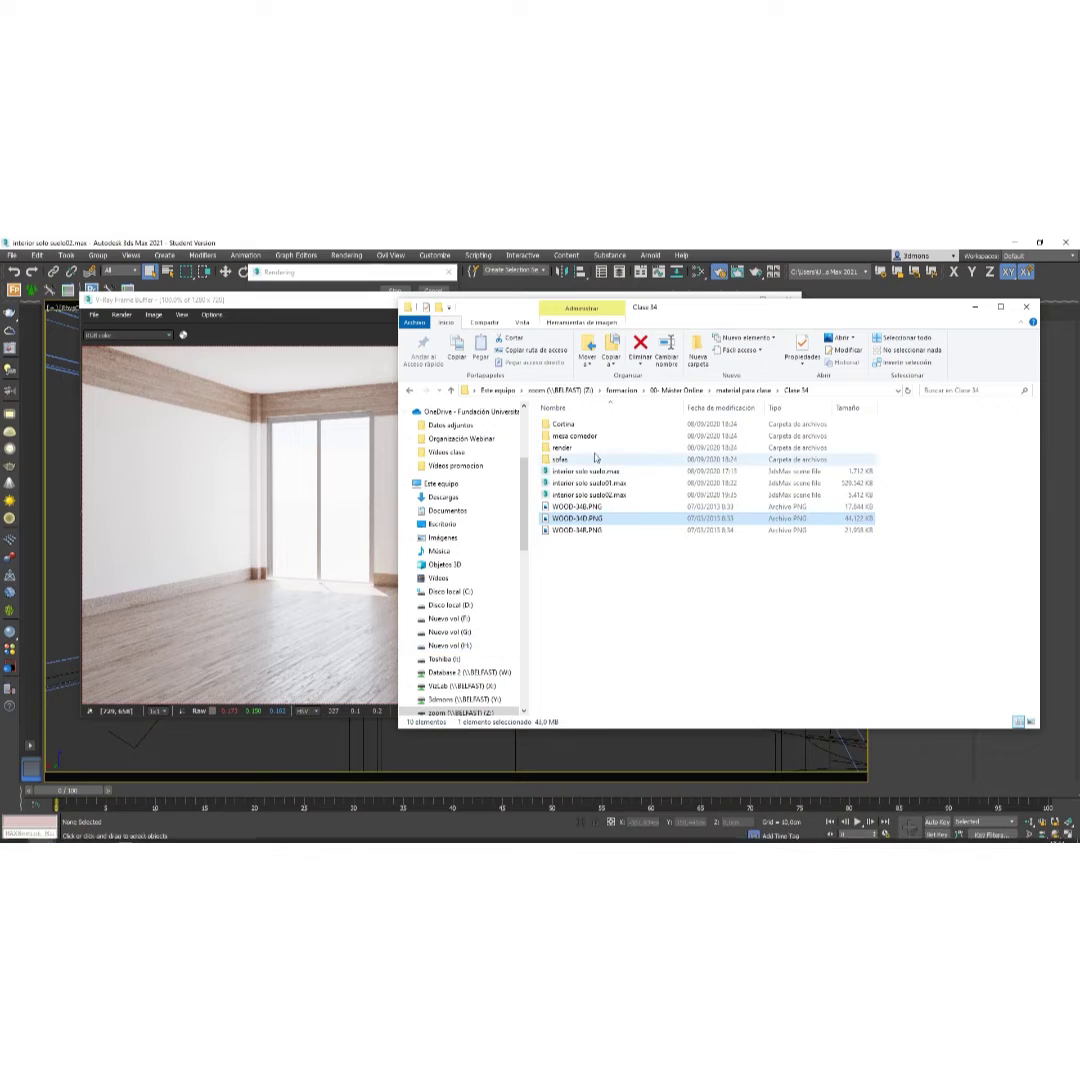
double_click(563, 424)
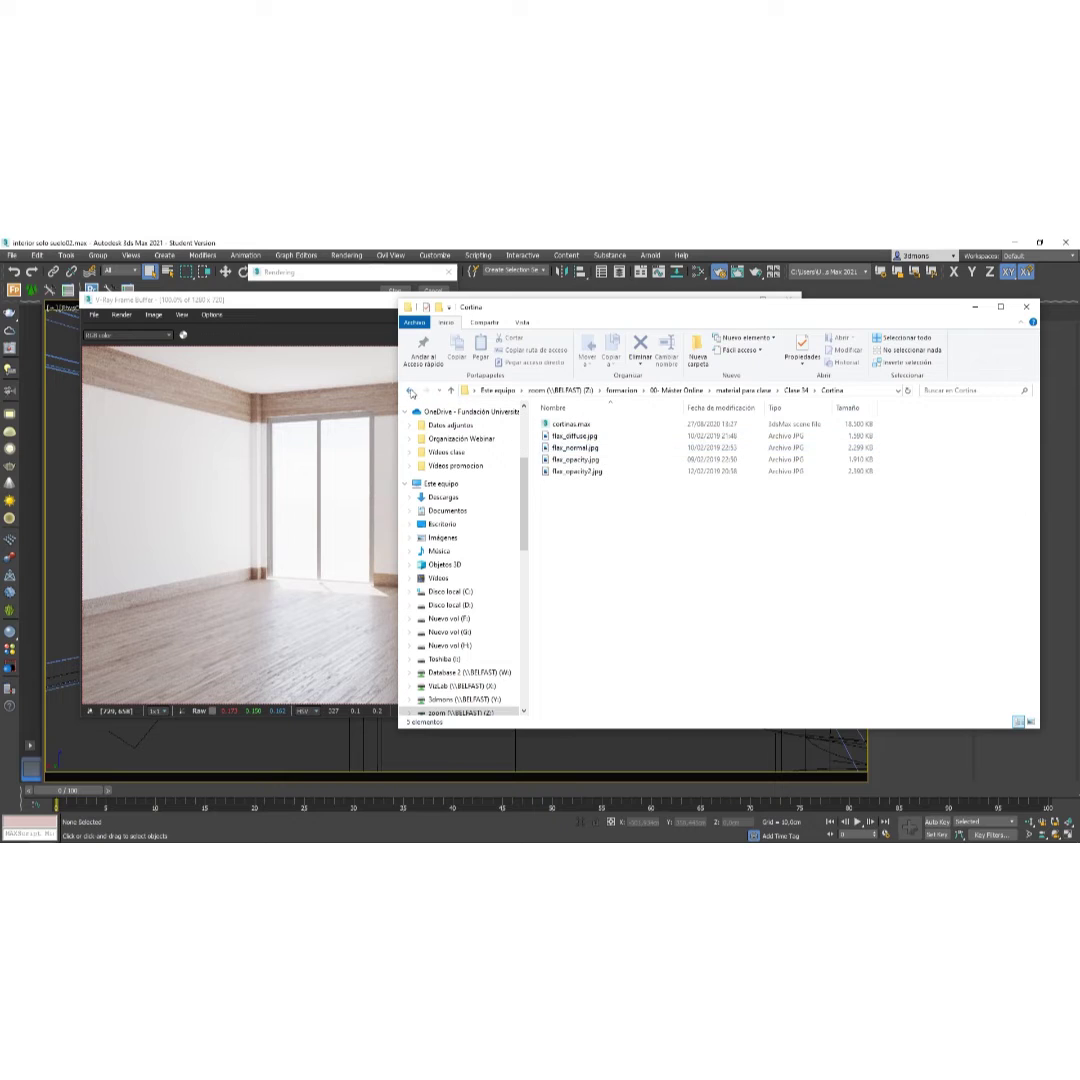
key("alt+Left")
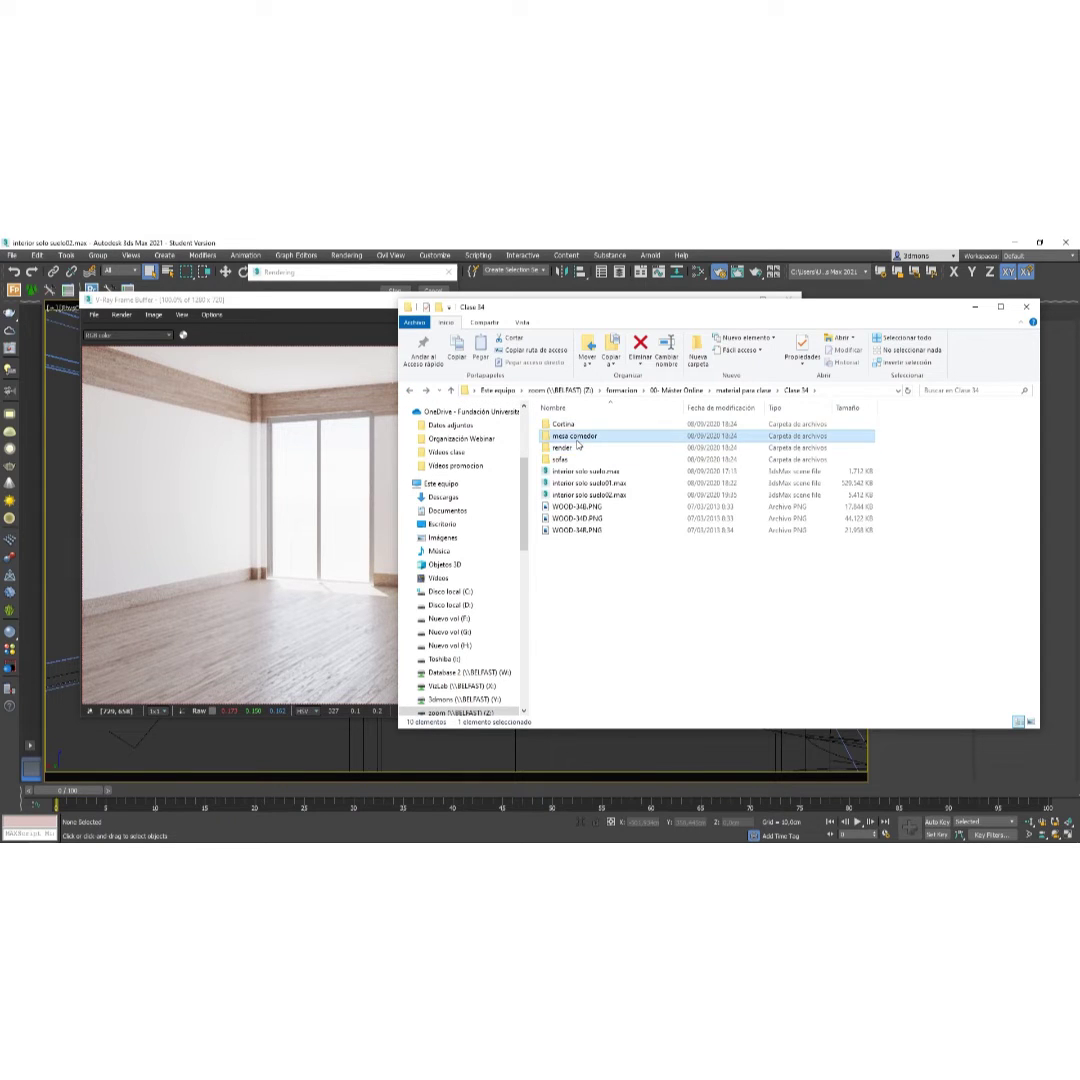
double_click(578, 437)
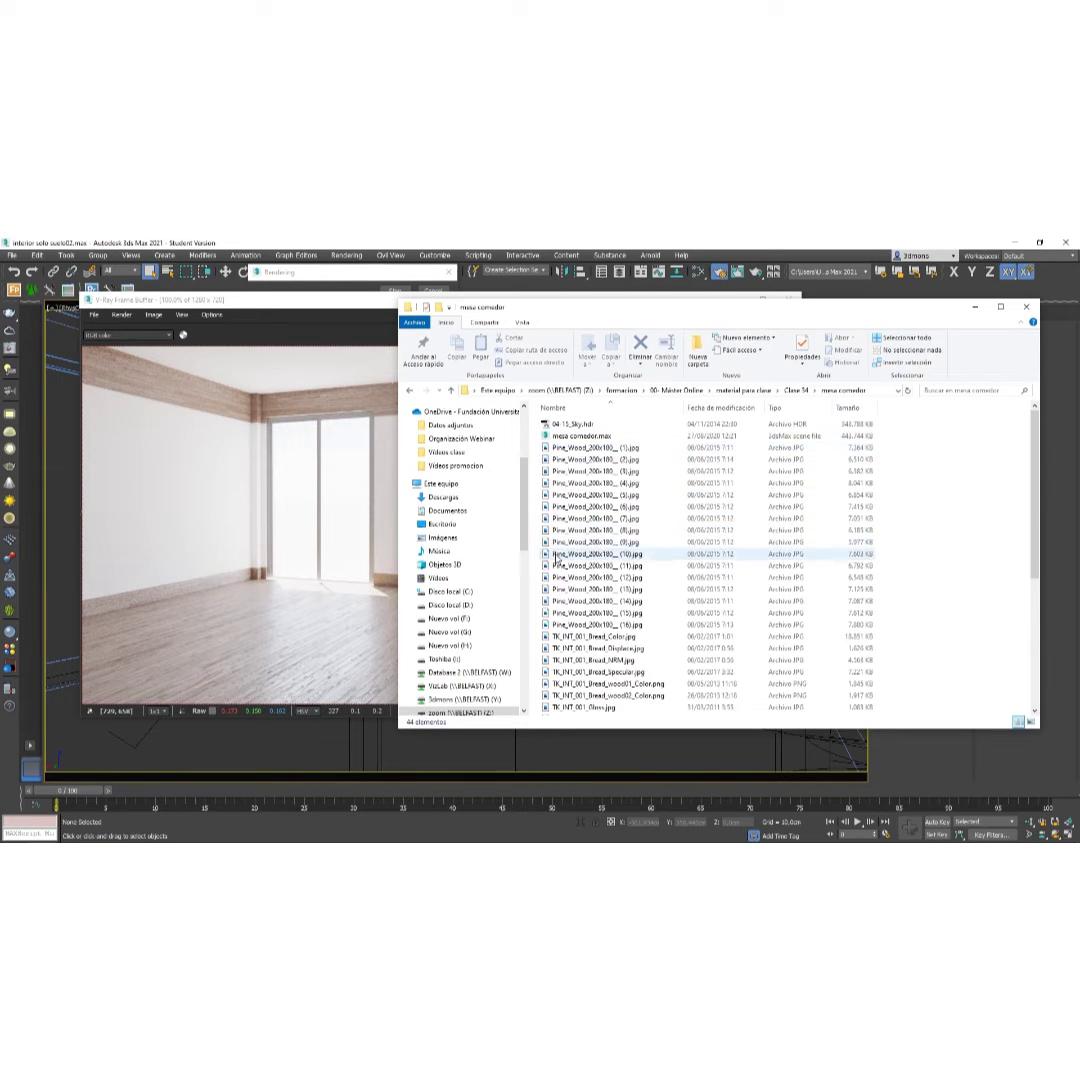
scroll(557, 559, "down", 1)
scroll(557, 559, "down", 1)
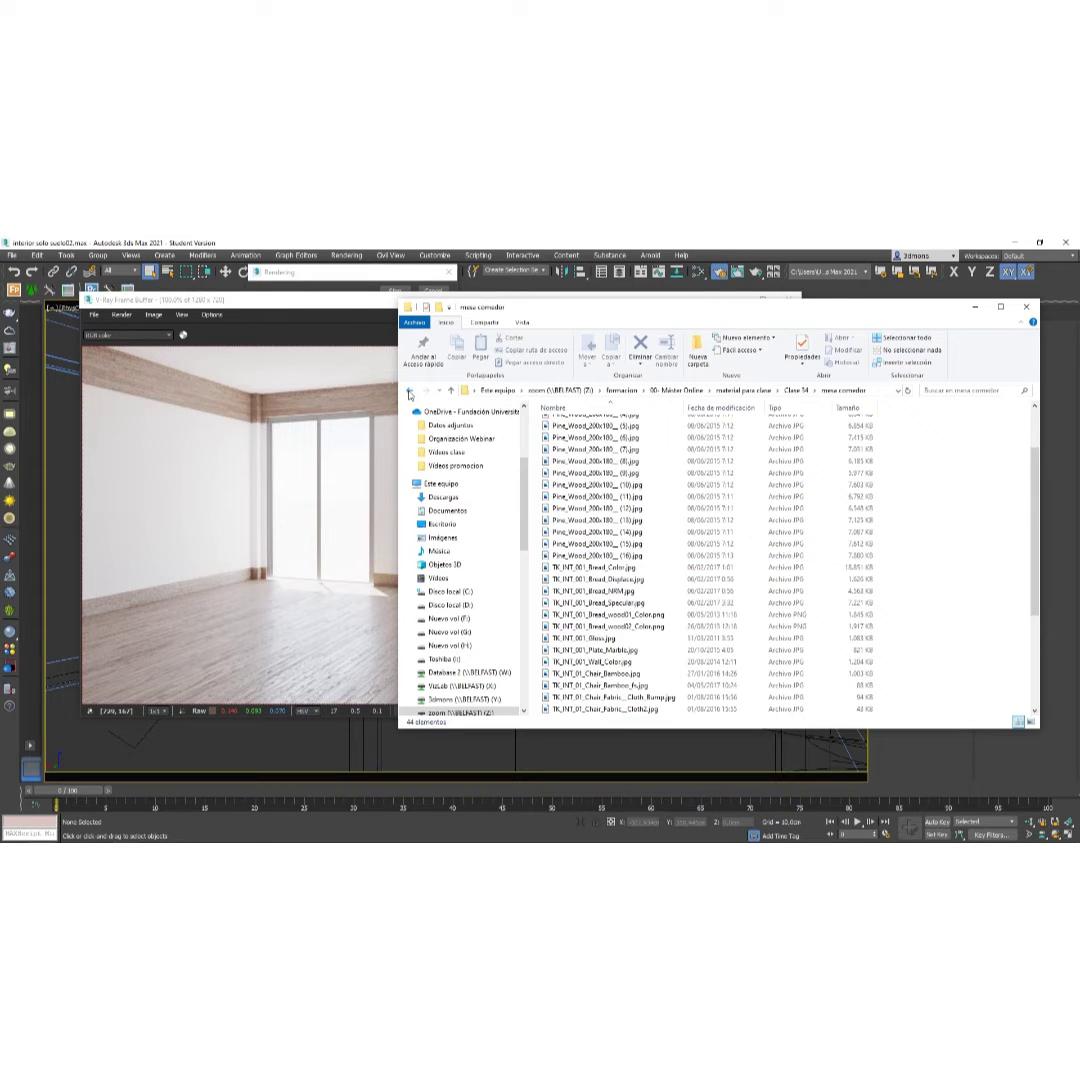
left_click(409, 391)
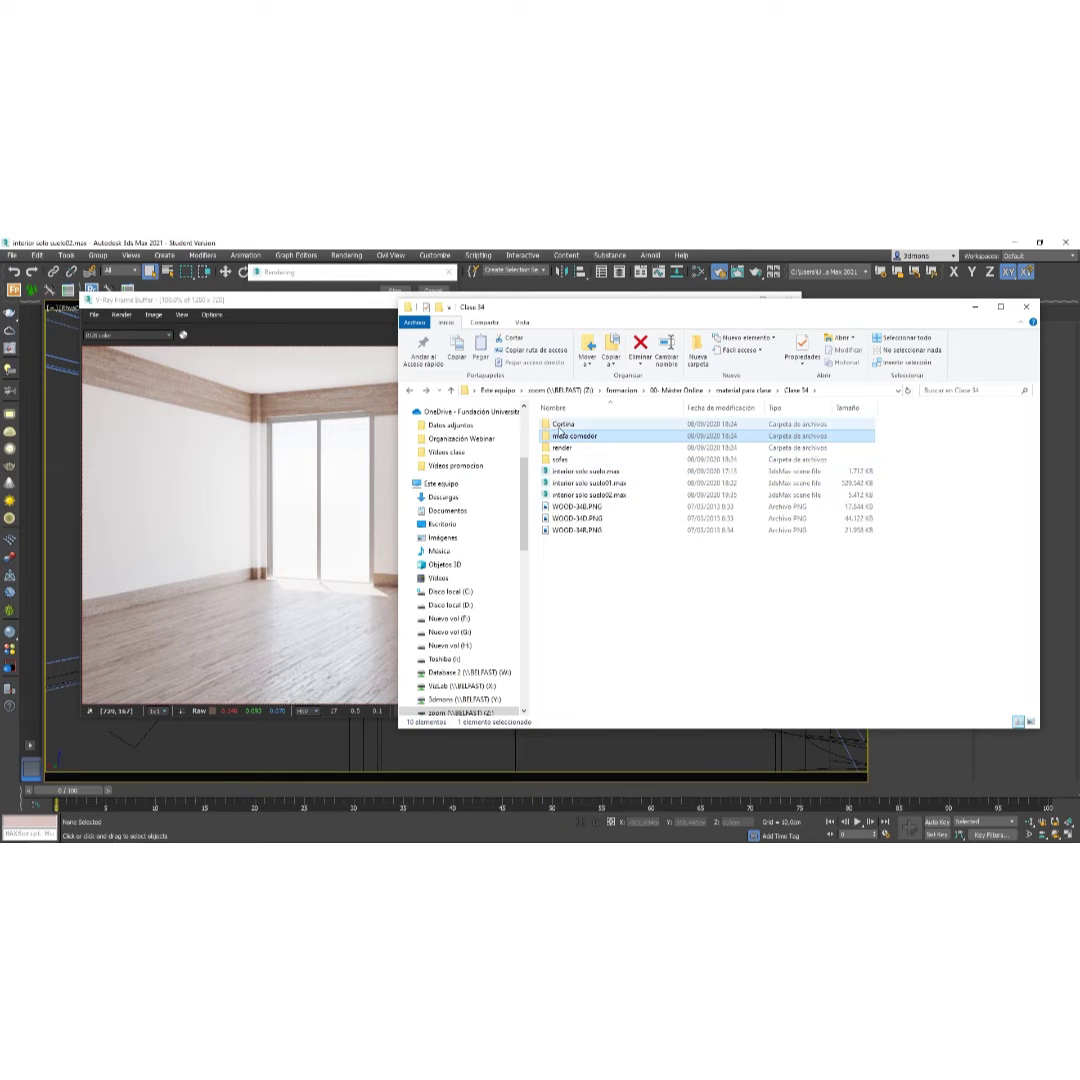
Look at the scene and texture files in the Cortina folder again and go back to Clase 34.
double_click(559, 427)
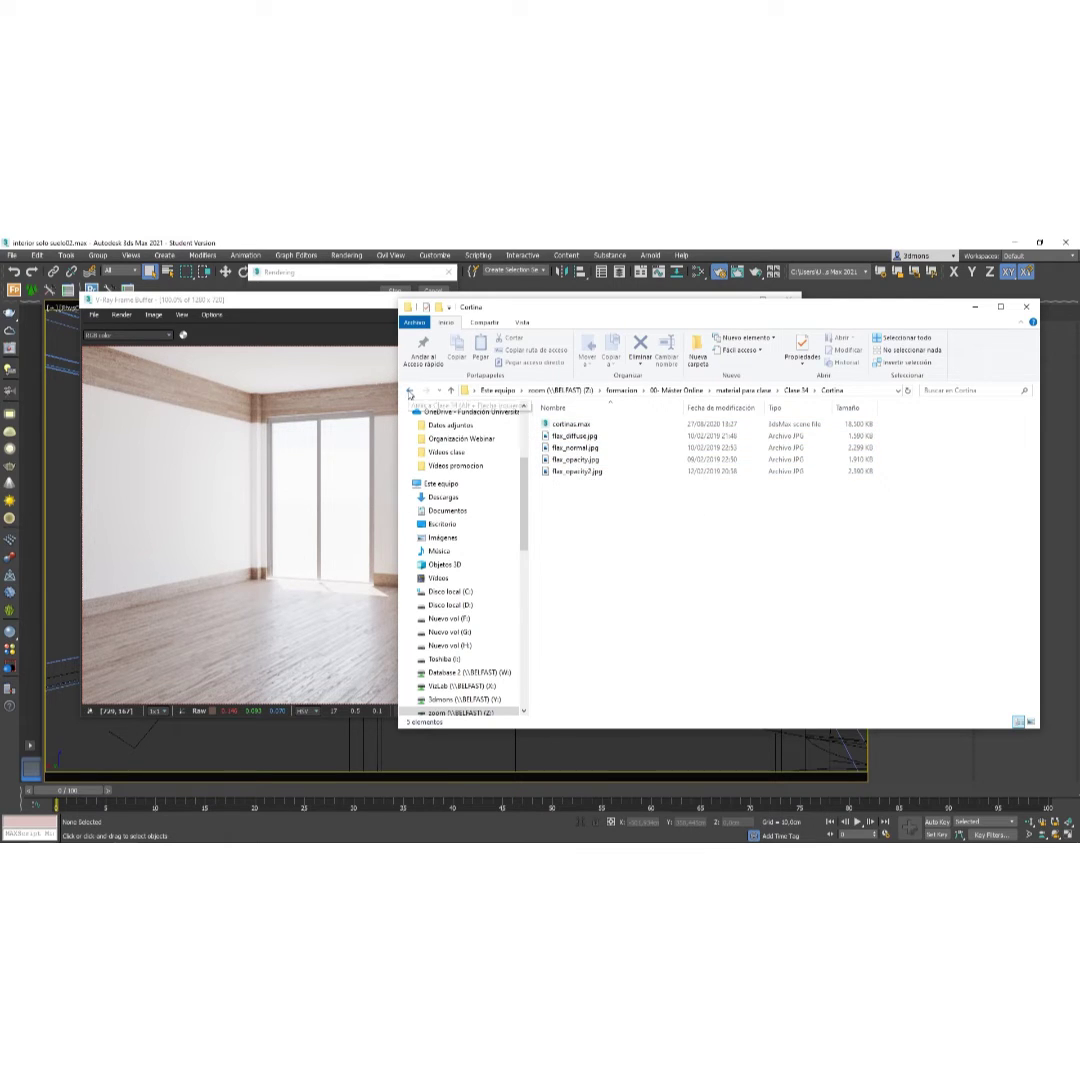
left_click(409, 392)
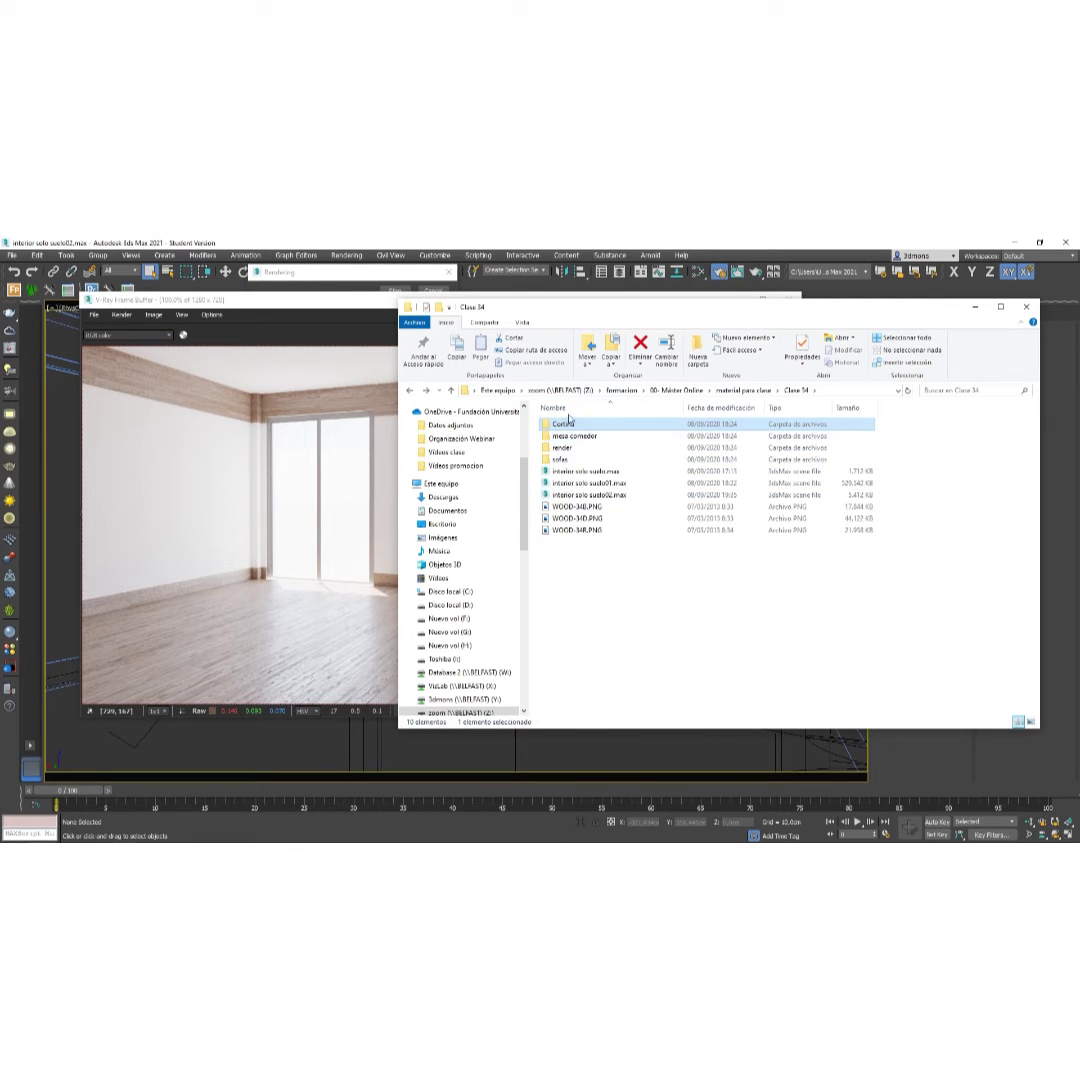
left_click(554, 409)
left_click(554, 409)
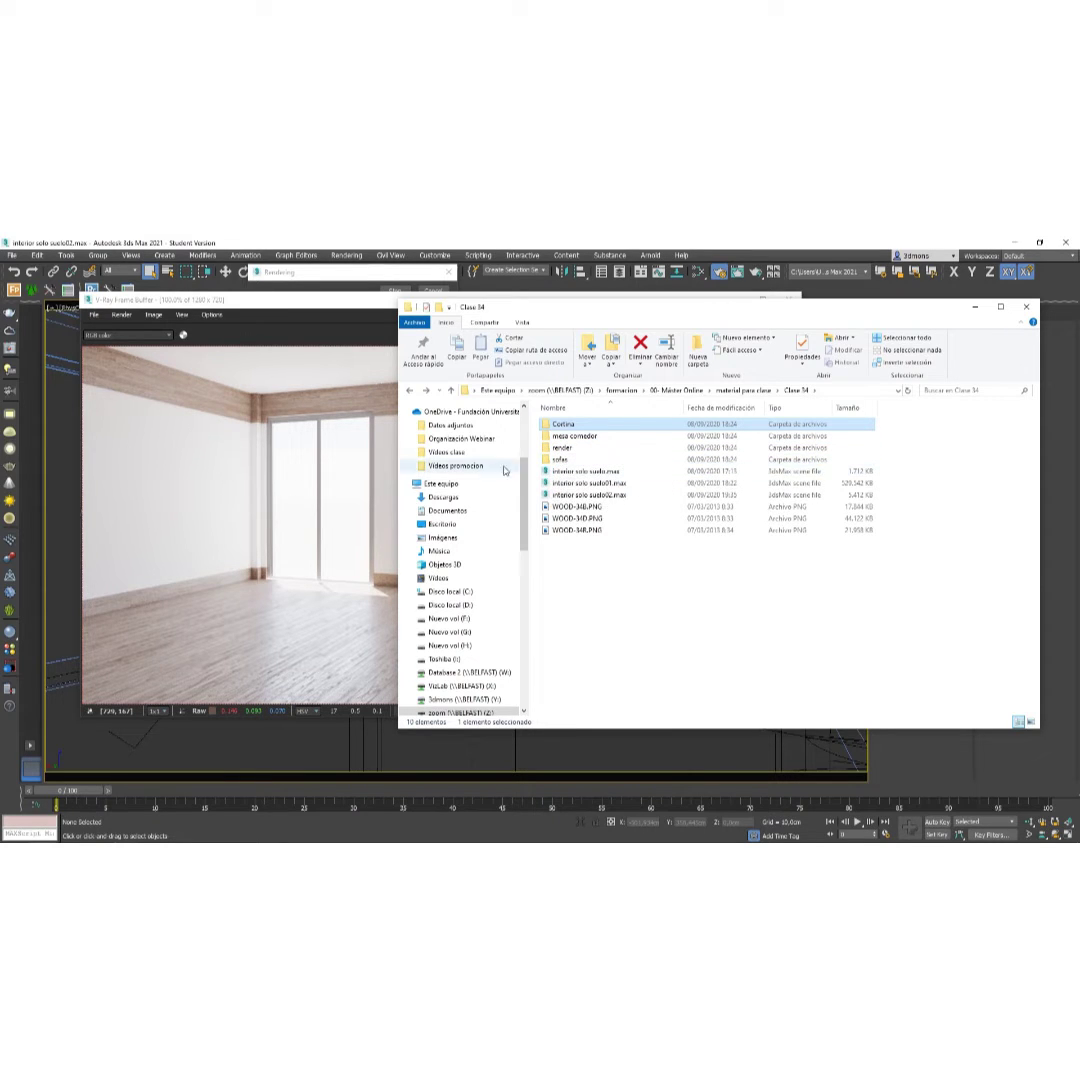
Return to 3ds Max, close the V-Ray frame buffer and cancel the running render.
left_click(900, 760)
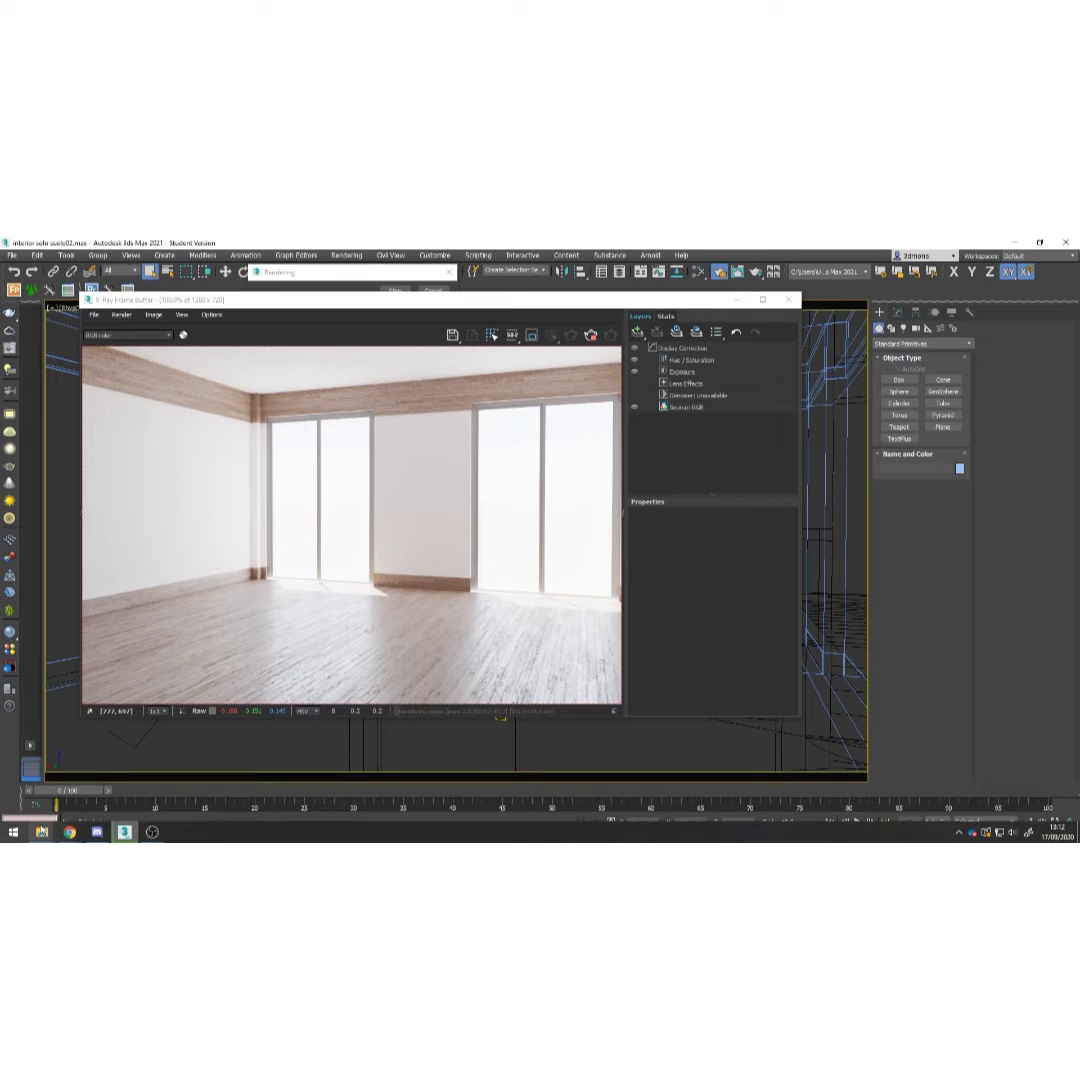
mouse_move(41, 833)
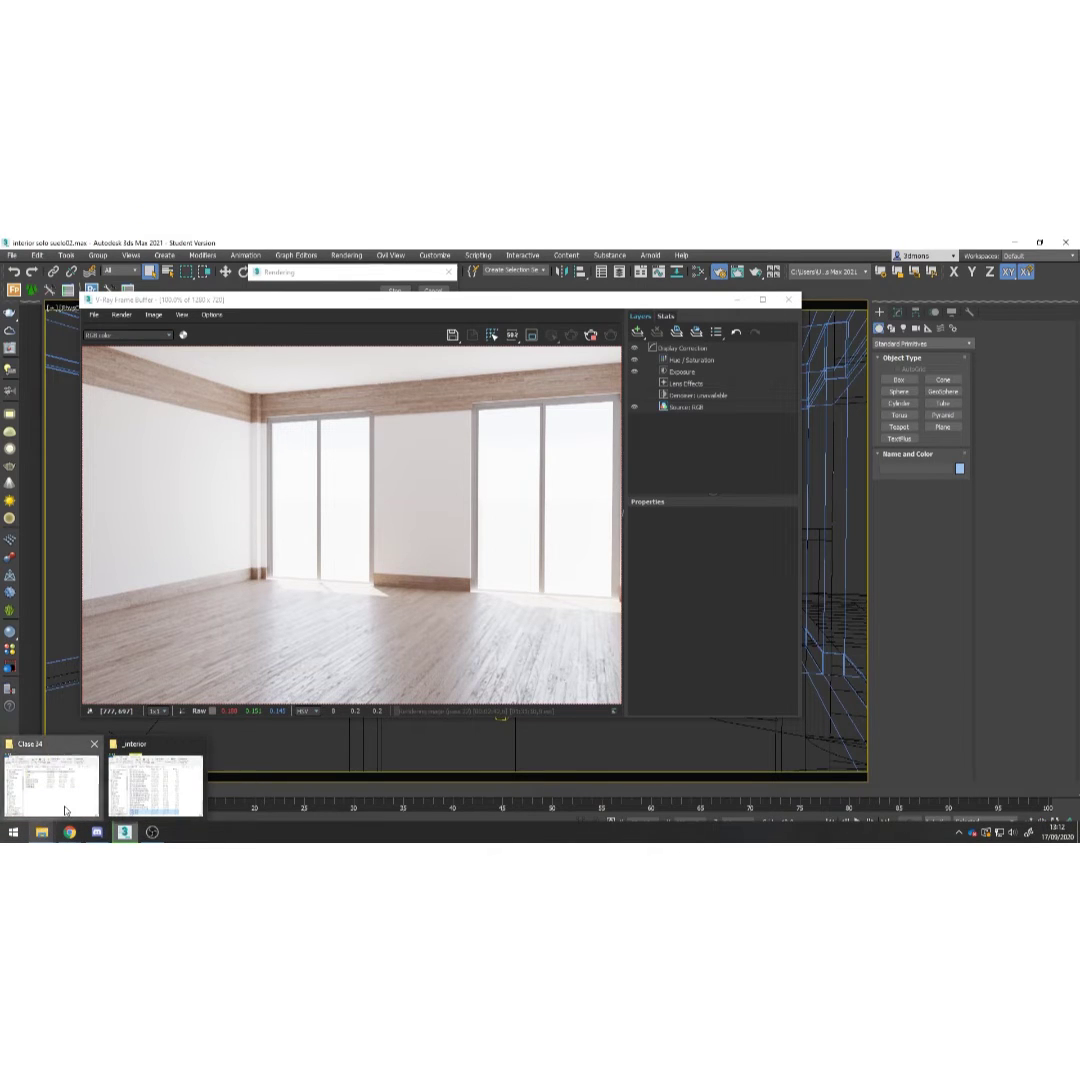
left_click(52, 780)
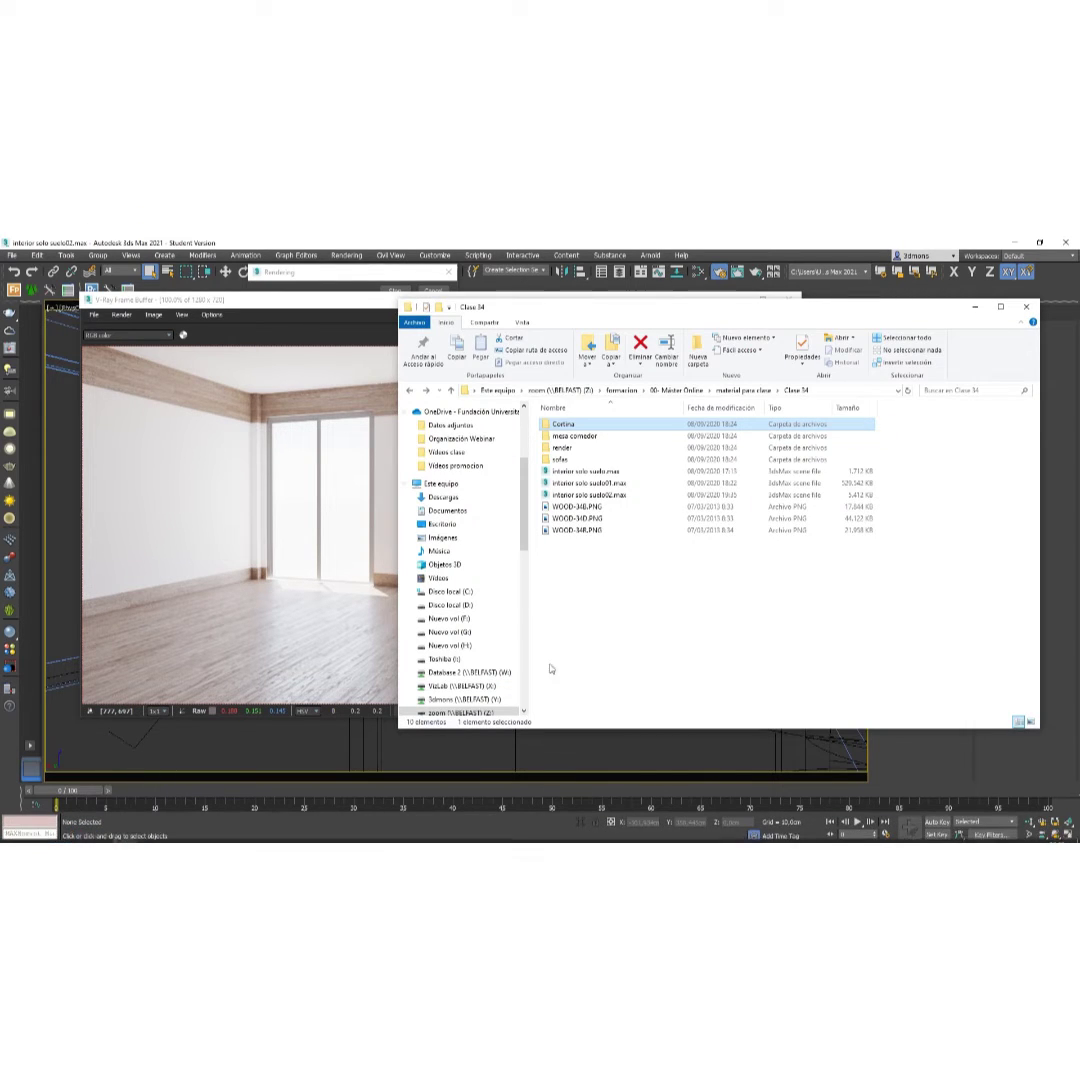
left_click(258, 752)
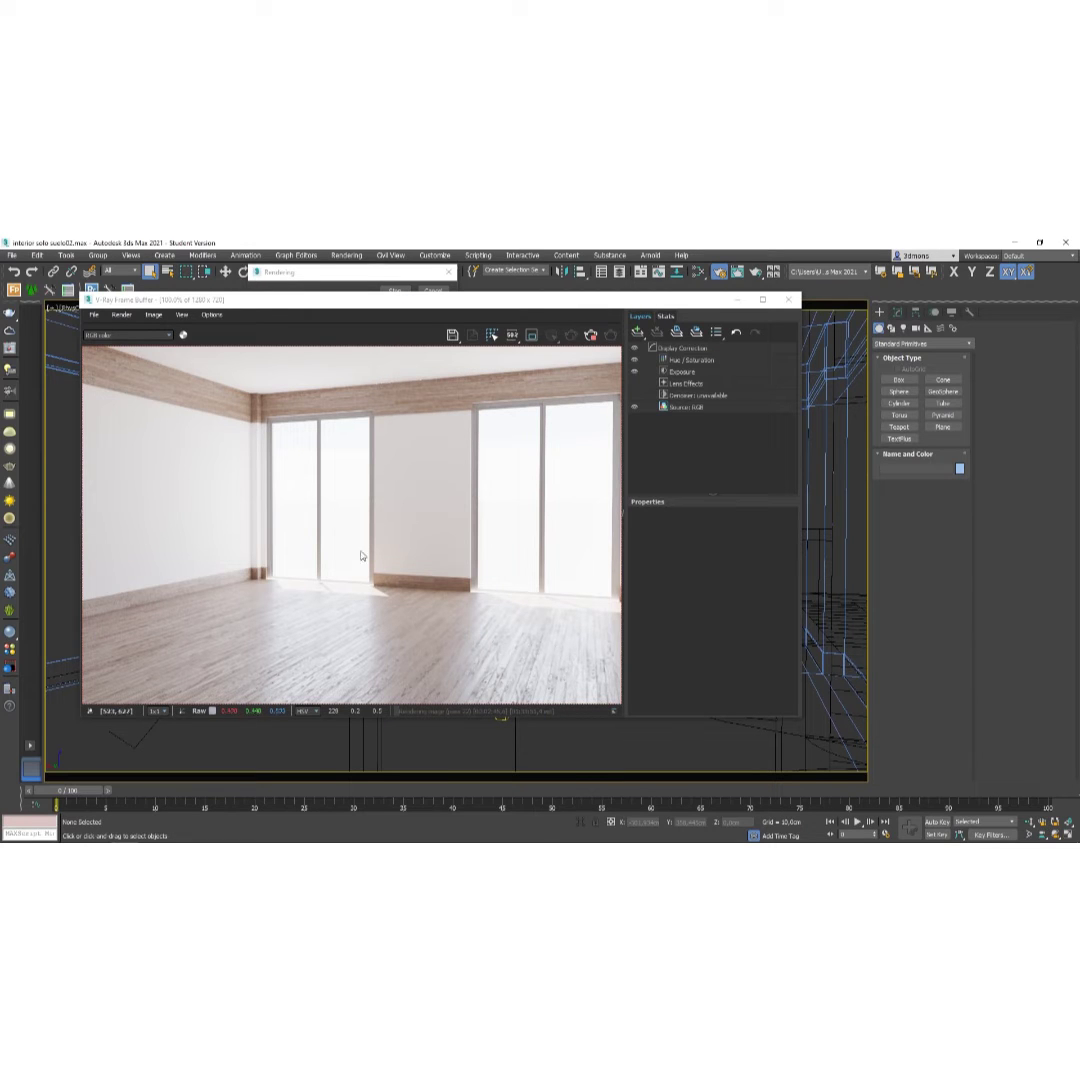
left_click(790, 298)
left_click(440, 289)
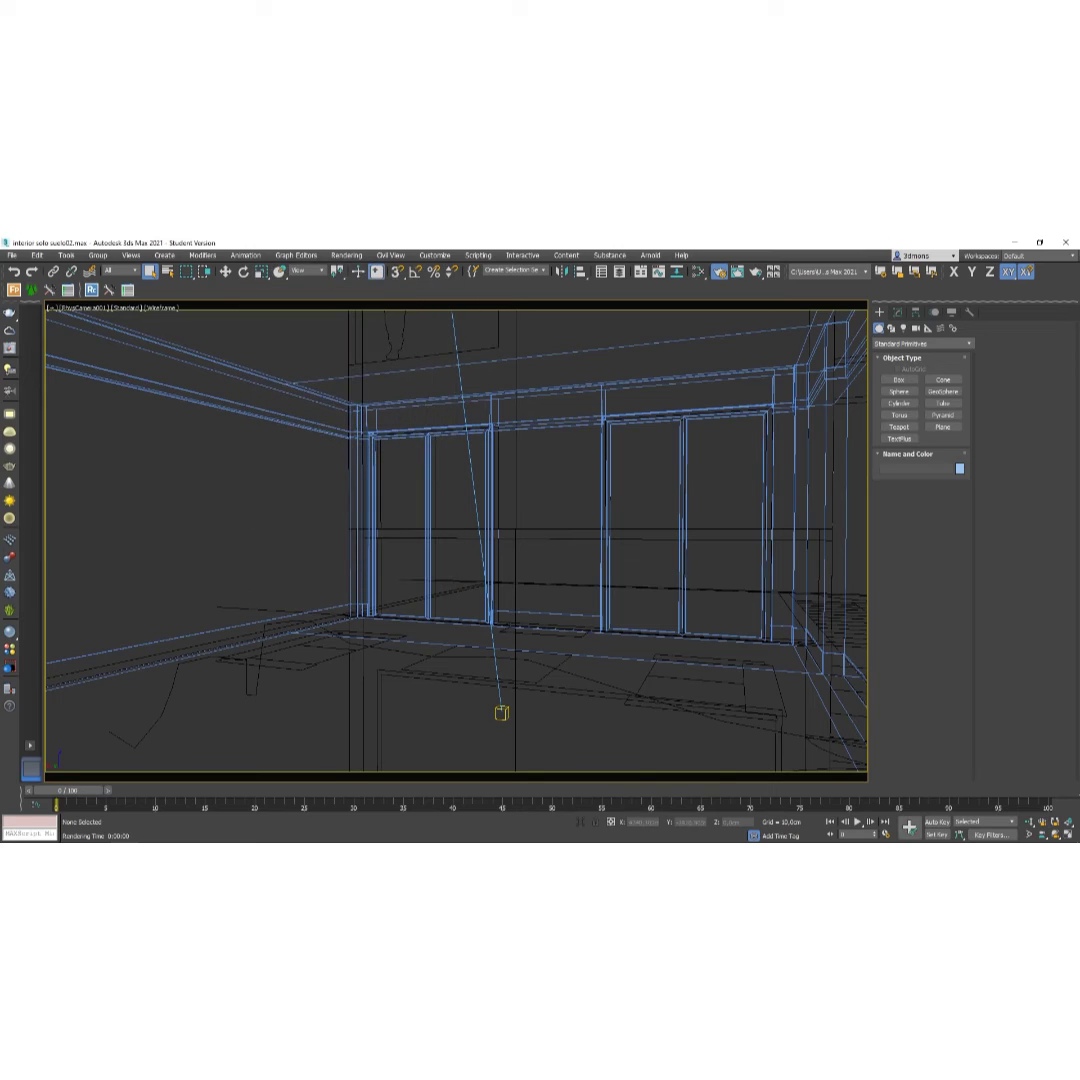
Start merging a file into the scene and browse on drive Z: to formacion, 00- Máster Online, material para clase, Clase 34, Cortina.
left_click(5, 255)
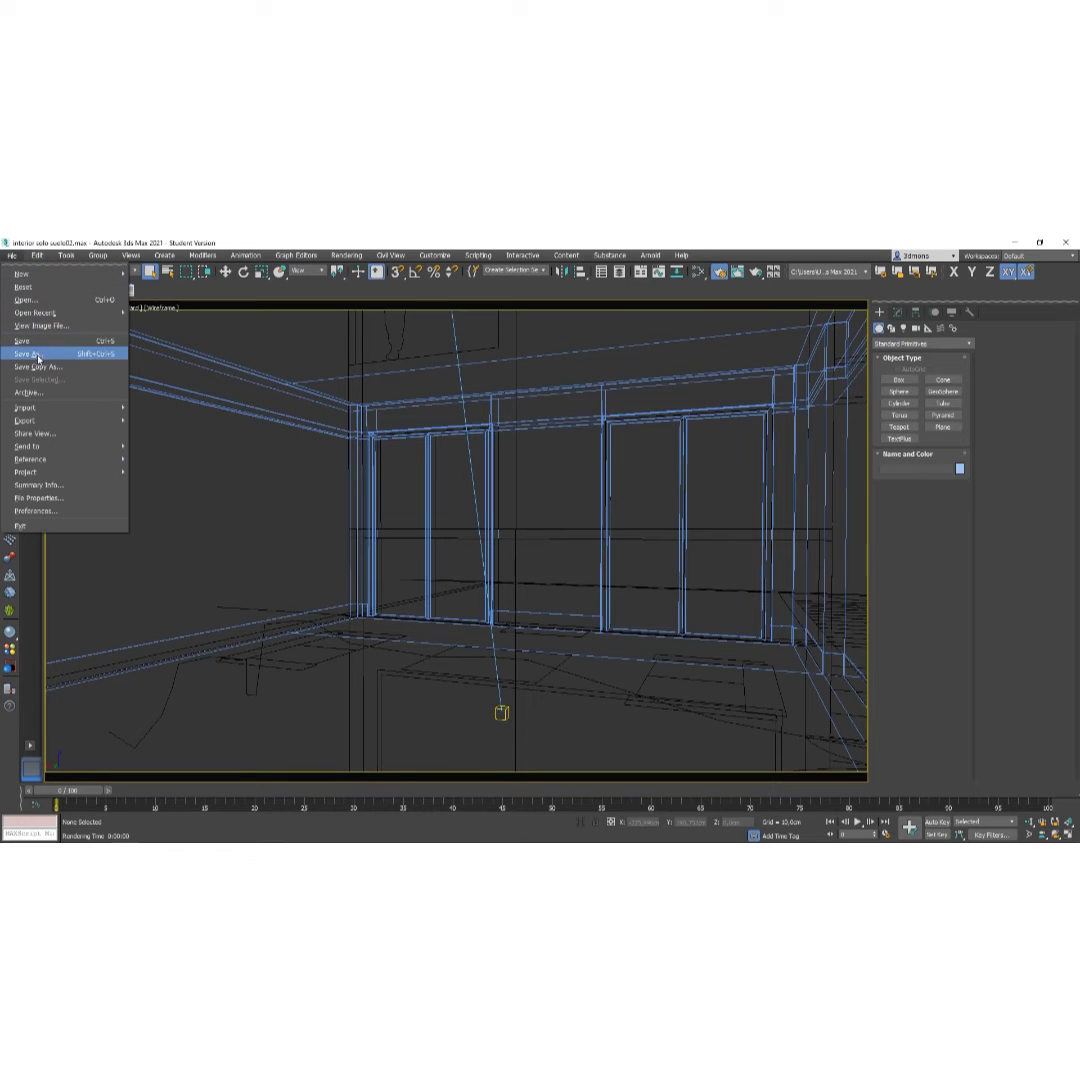
mouse_move(25, 409)
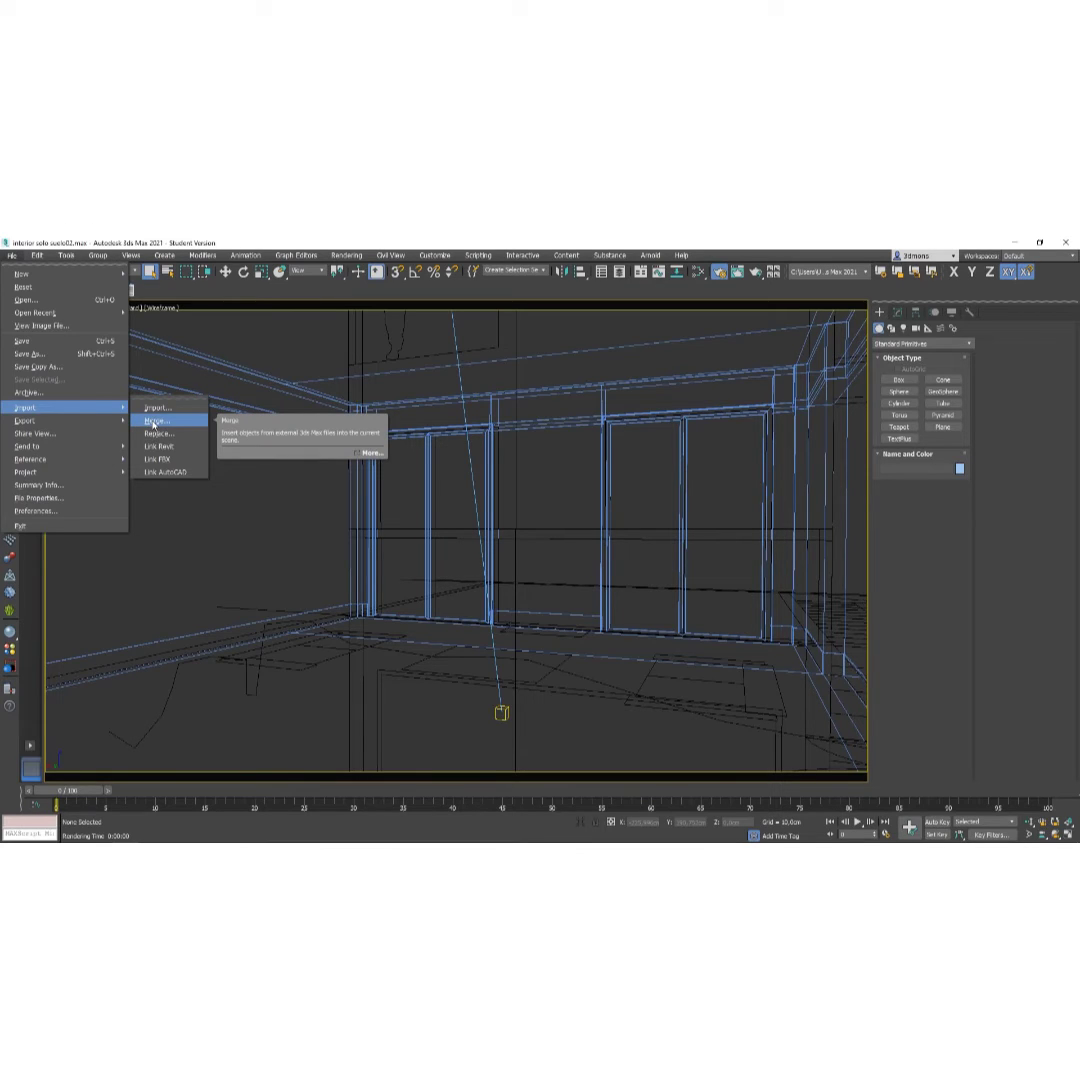
left_click(153, 421)
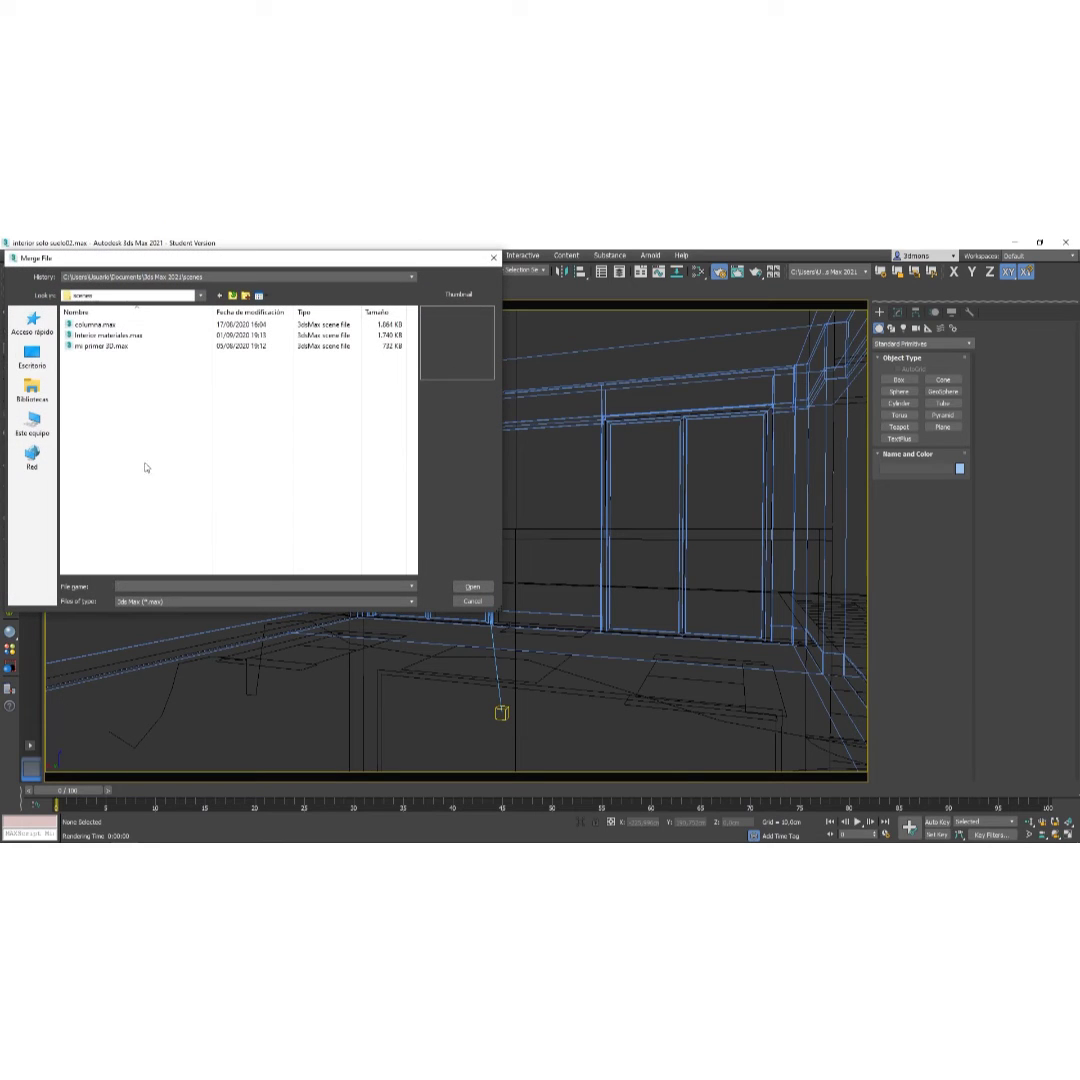
left_click(32, 422)
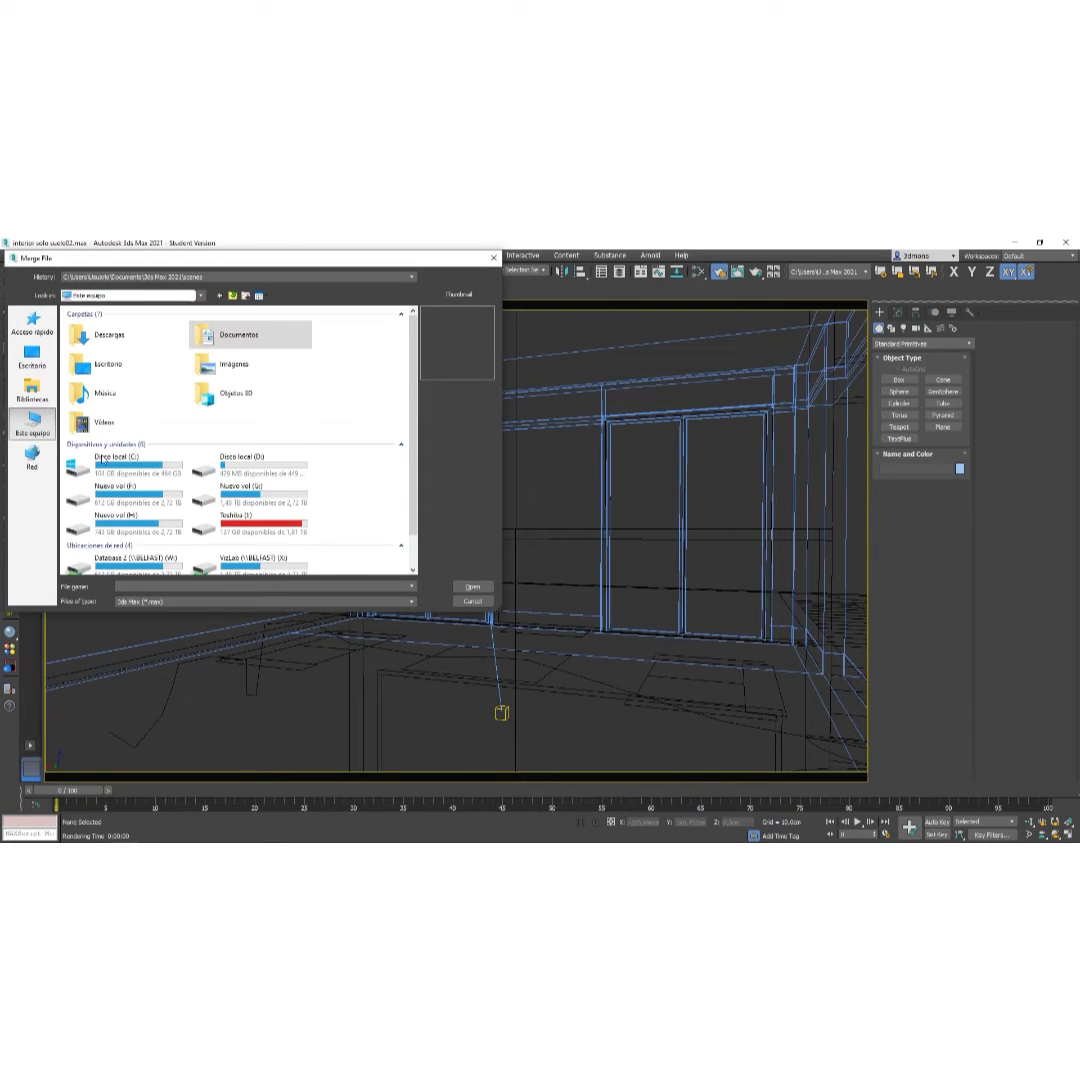
scroll(227, 511, "down", 1)
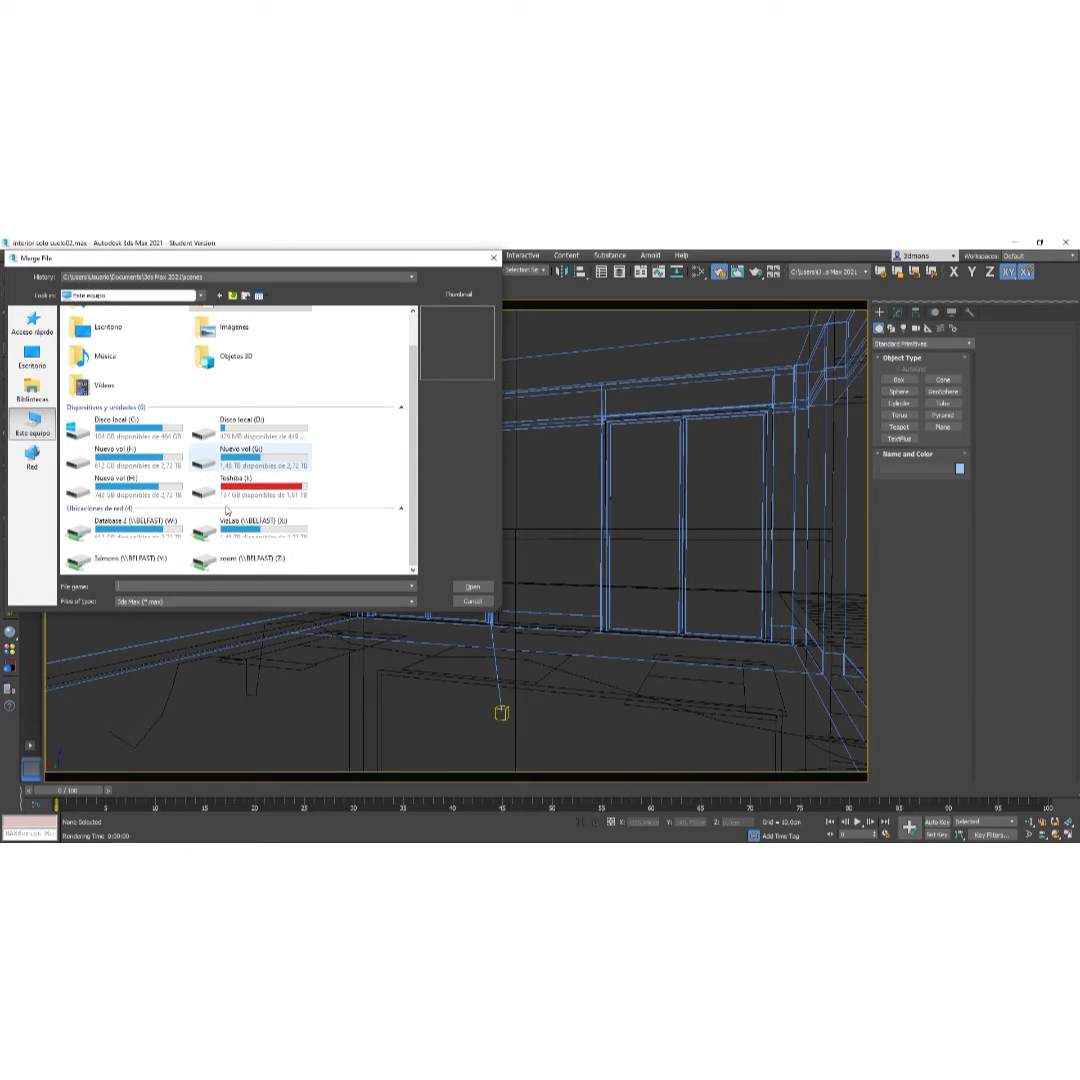
double_click(195, 563)
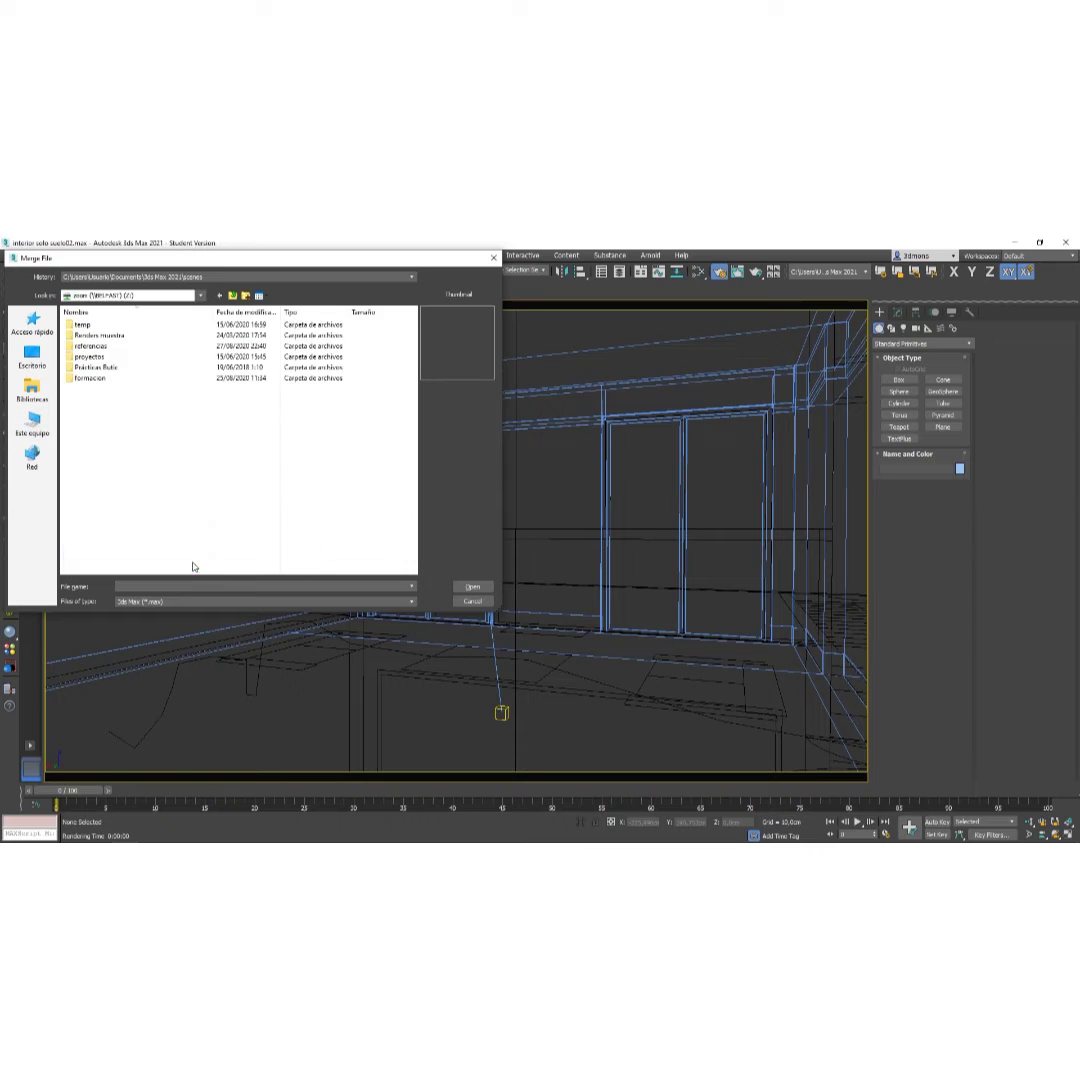
double_click(88, 378)
double_click(92, 324)
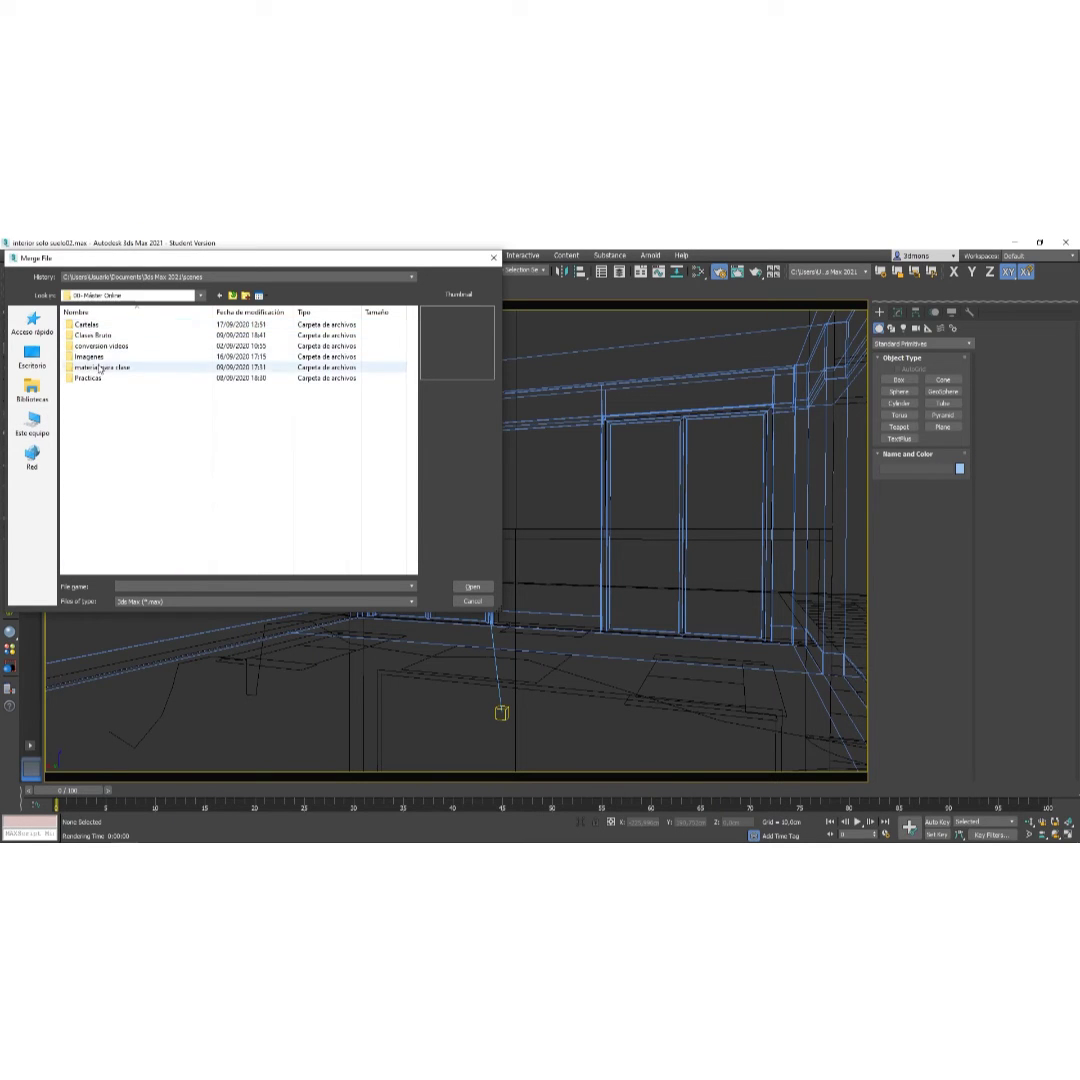
double_click(96, 367)
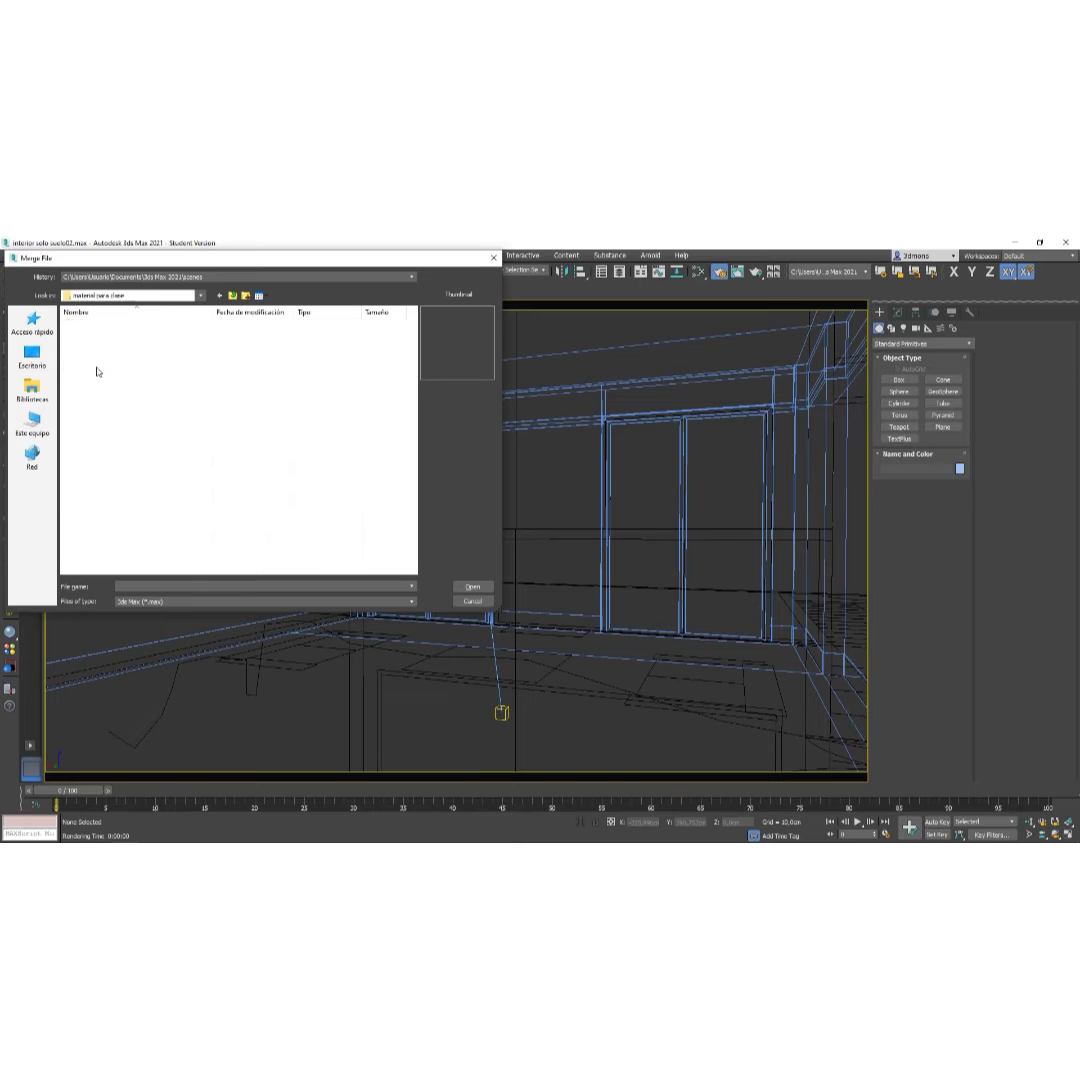
double_click(87, 495)
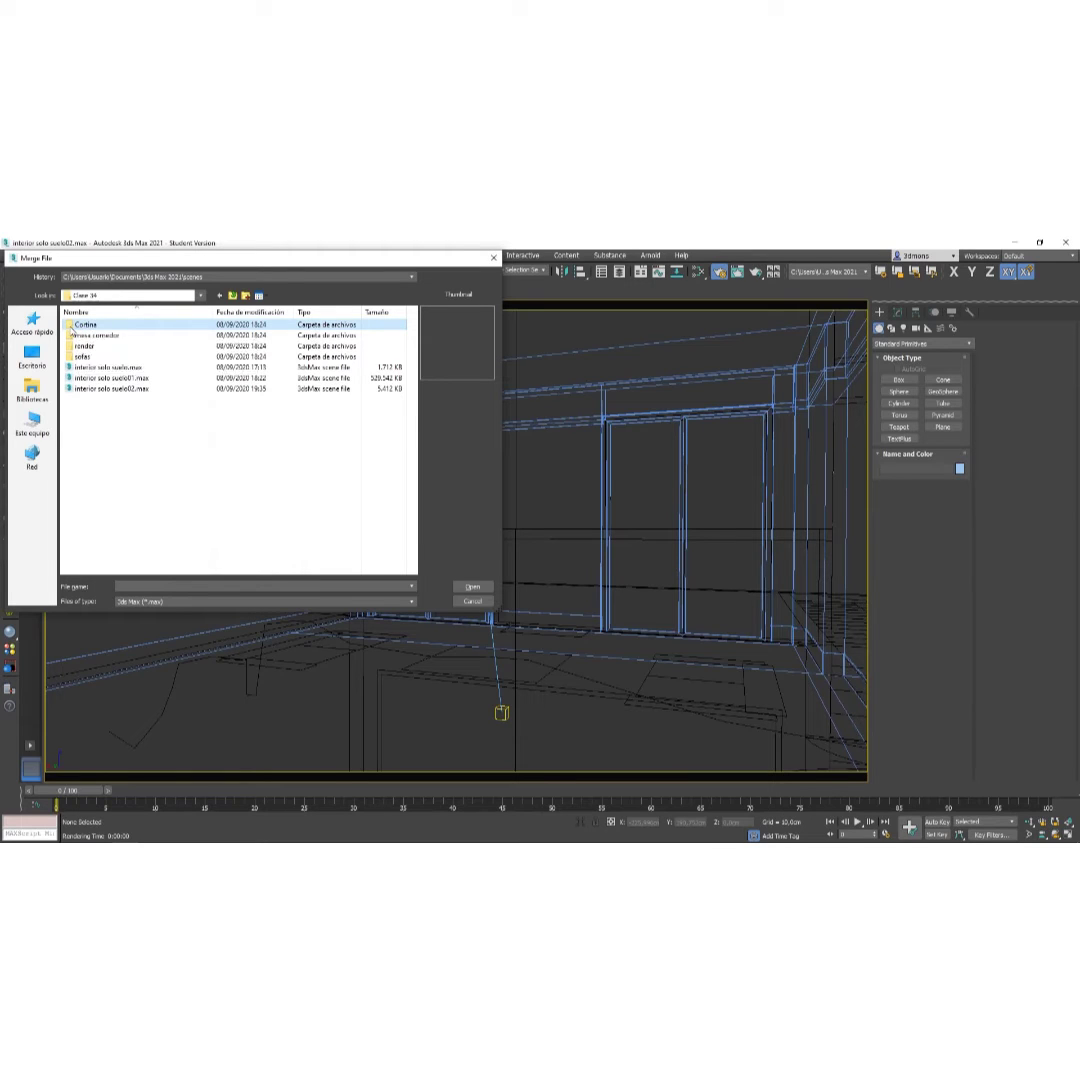
double_click(86, 326)
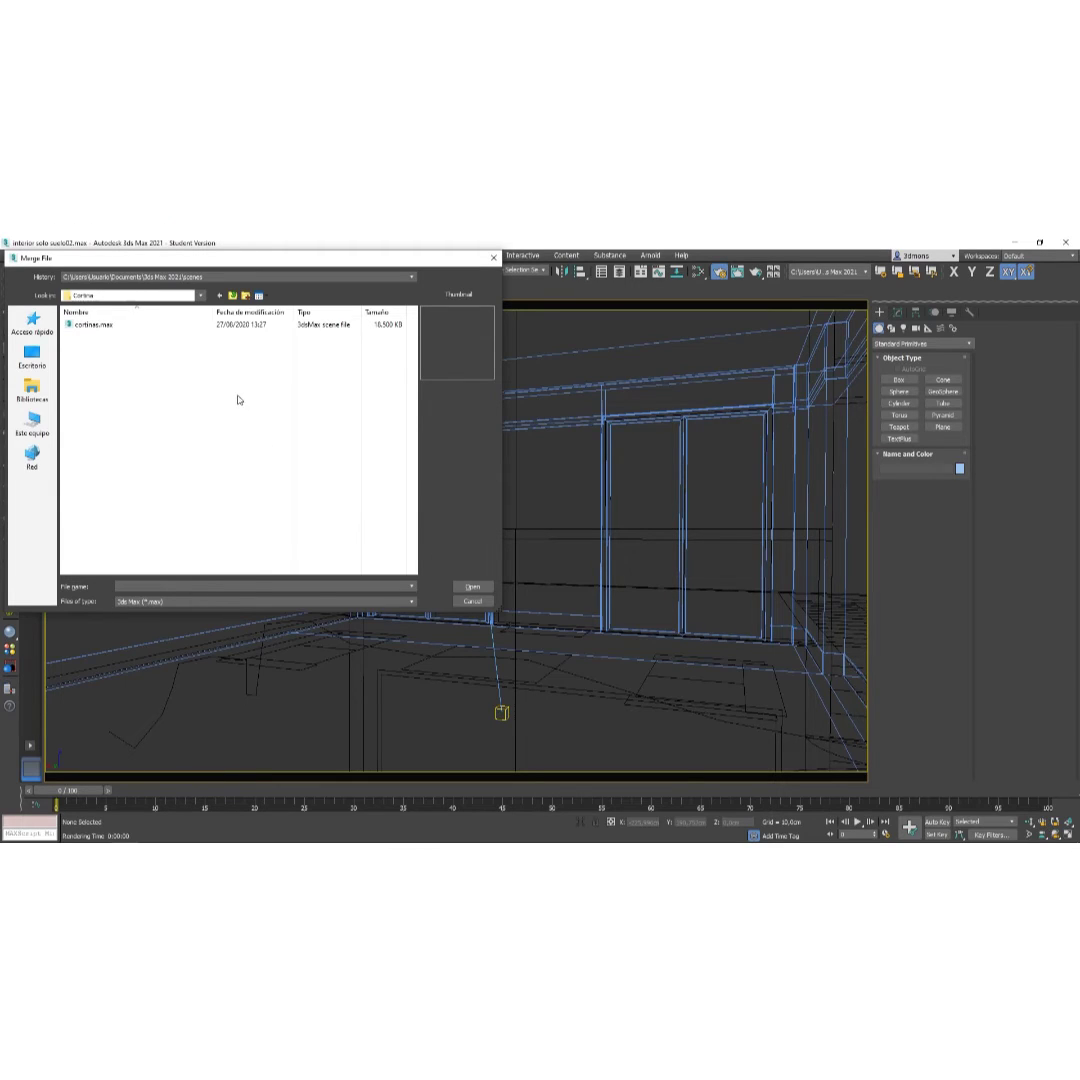
Merge the curtain group from cortinas.max into the interior scene.
left_click(88, 326)
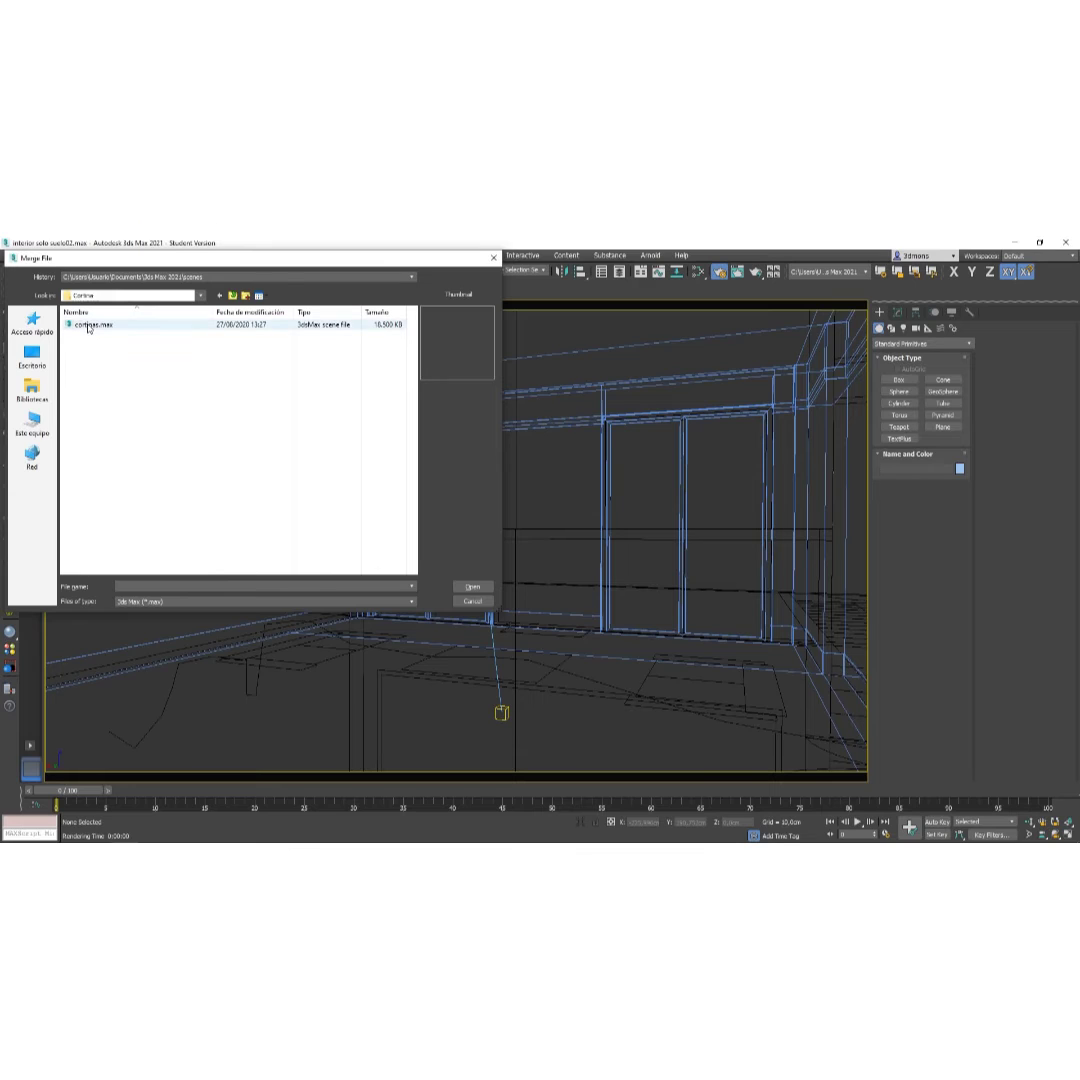
double_click(88, 326)
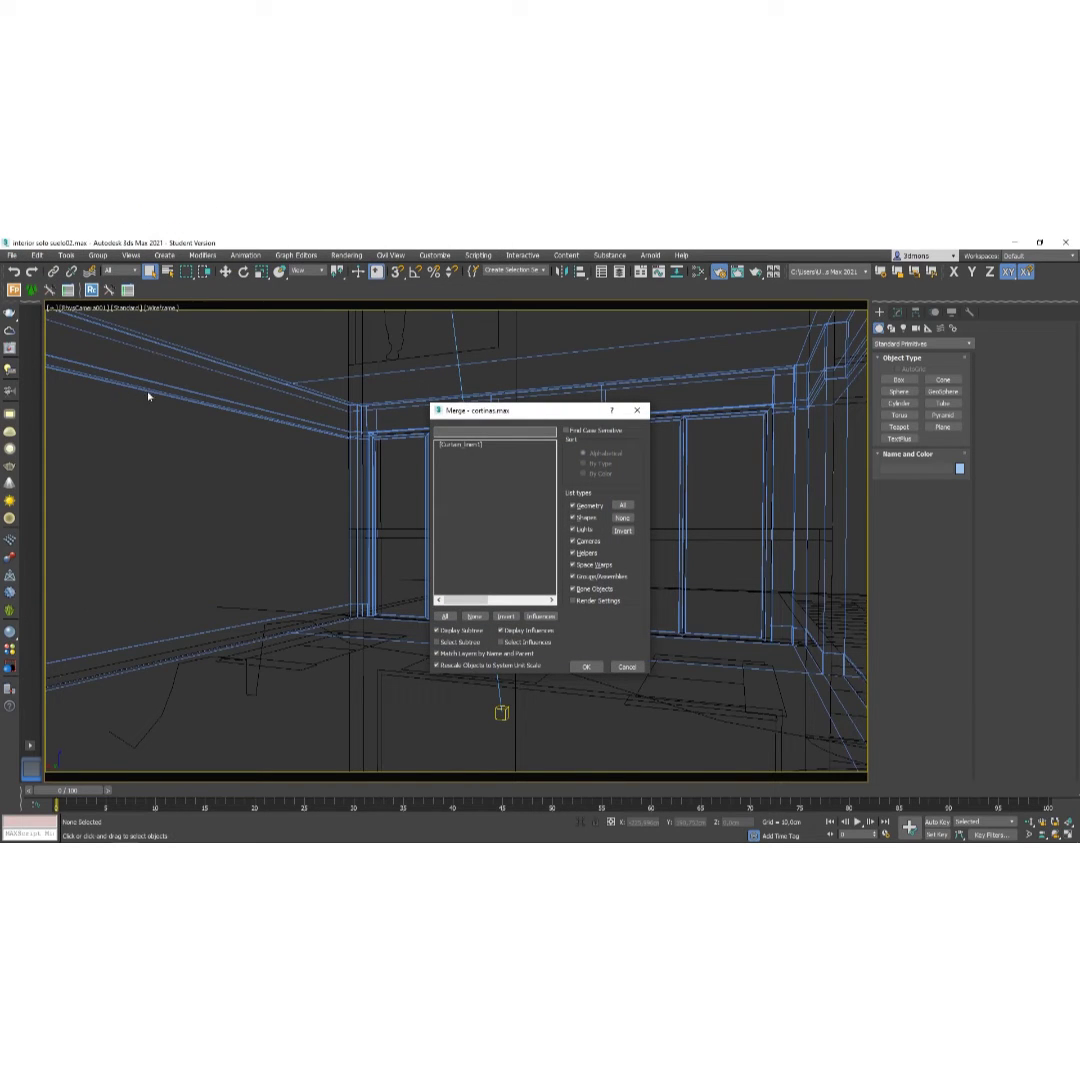
left_click(445, 444)
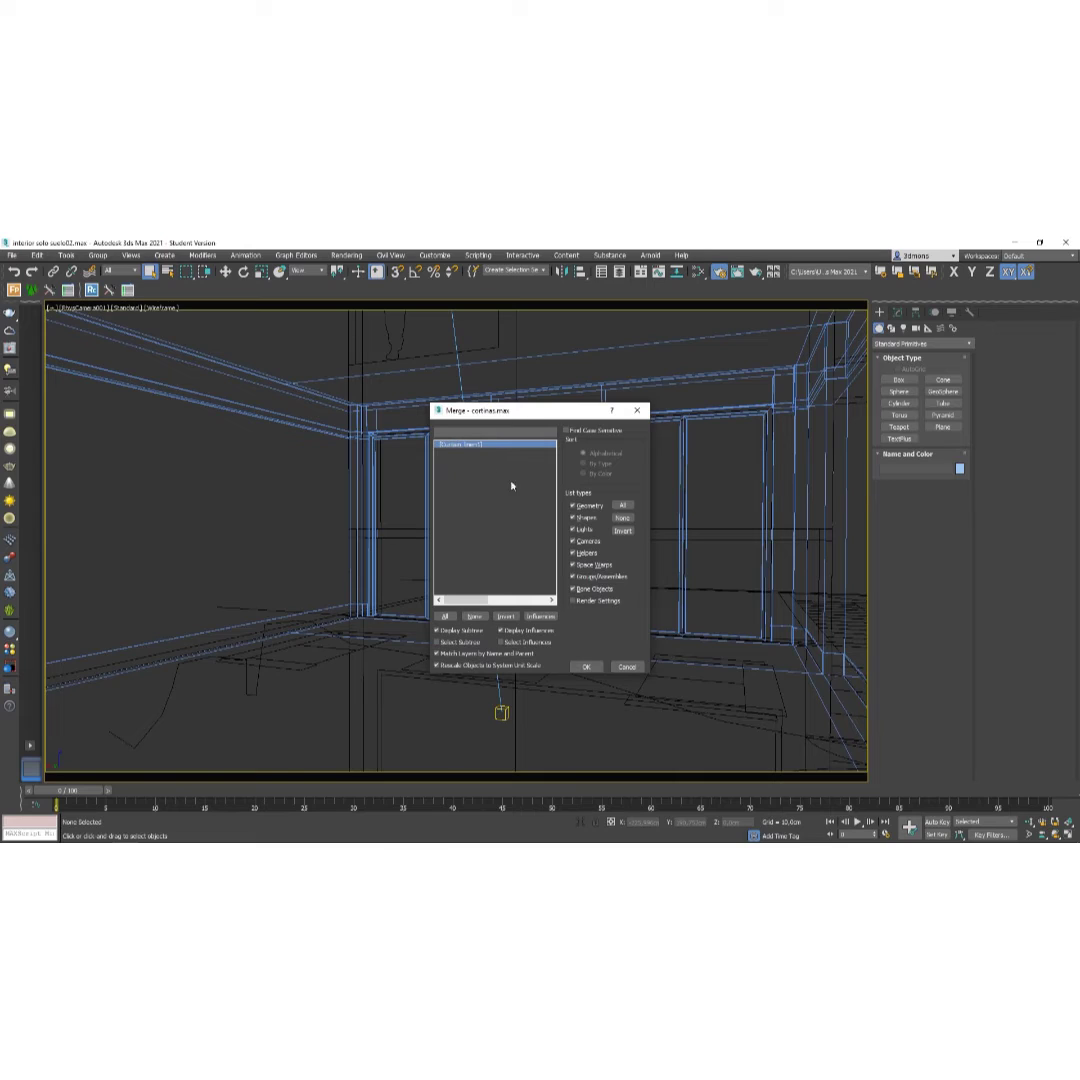
left_click(585, 667)
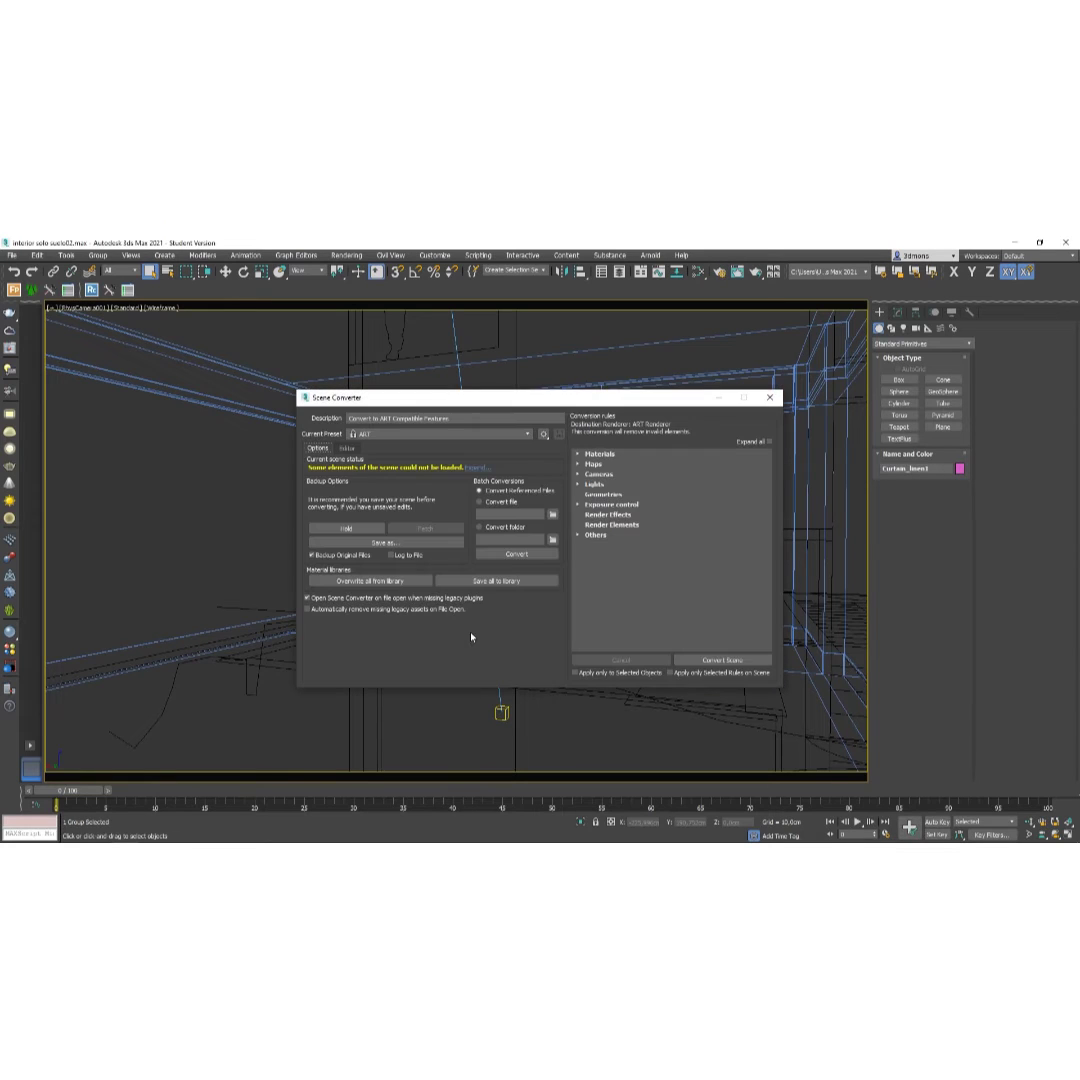
Close the Scene Converter and locate the merged curtain group beside the floor plan in the Top view.
left_click(770, 399)
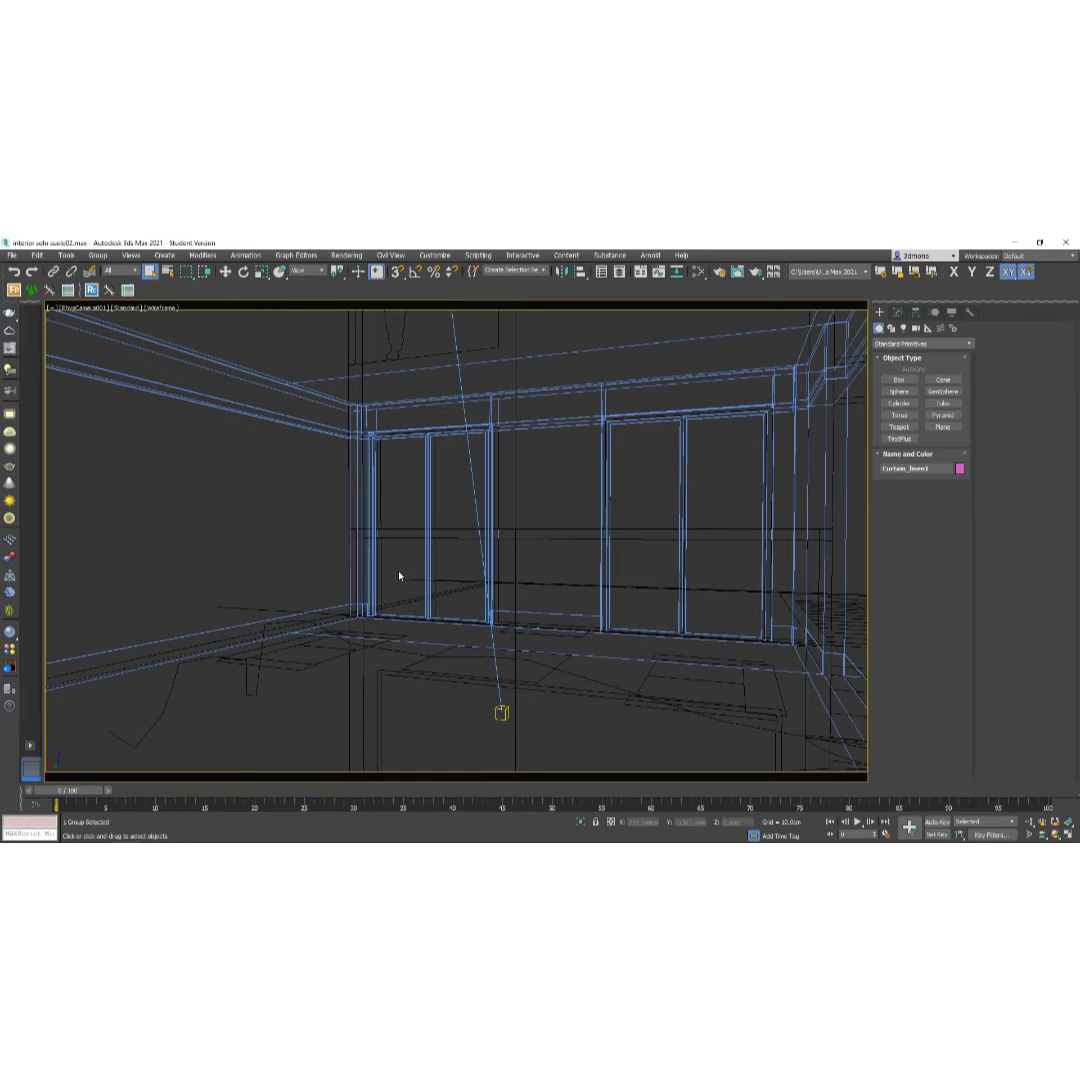
key("alt+w")
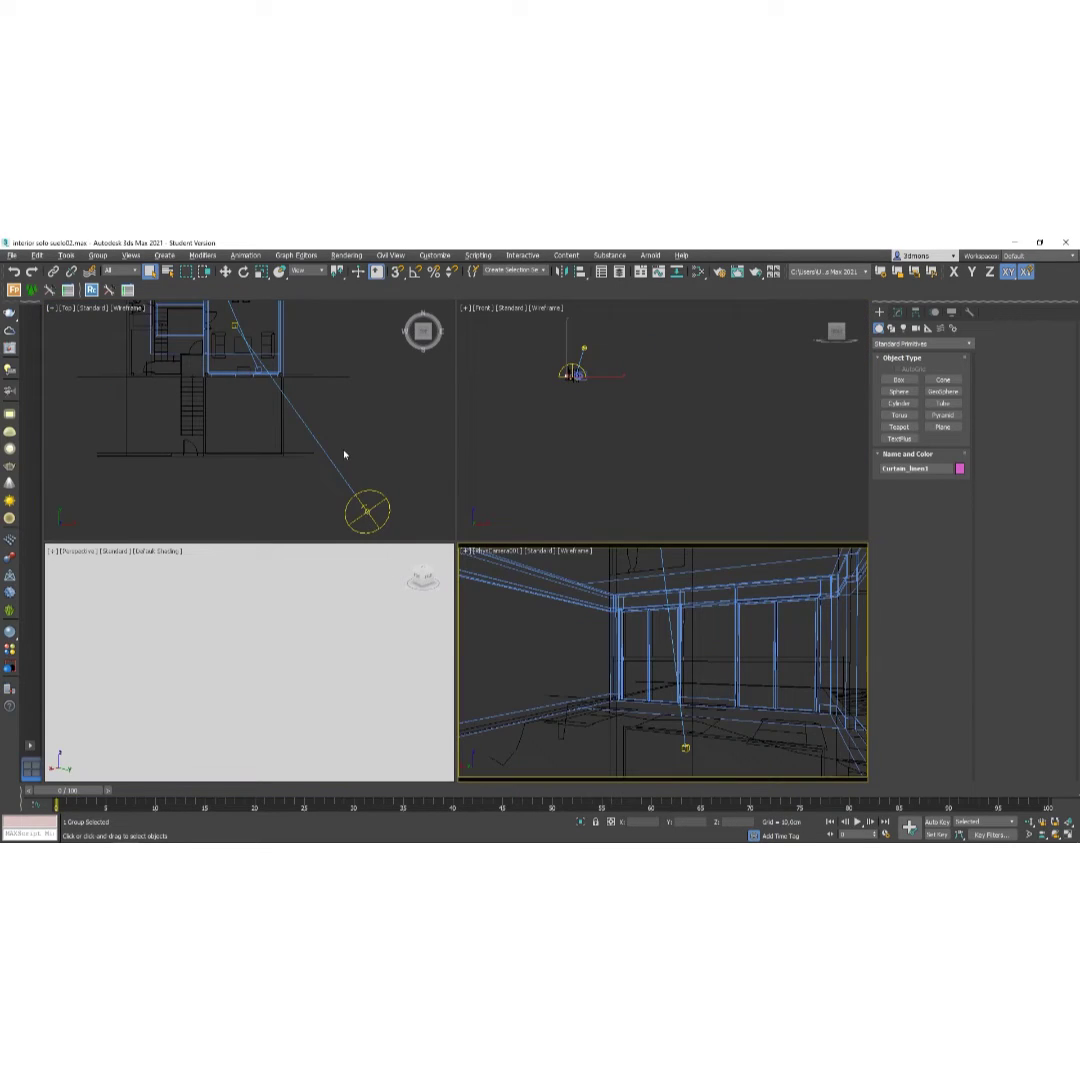
scroll(345, 451, "down", 3)
scroll(228, 360, "up", 8)
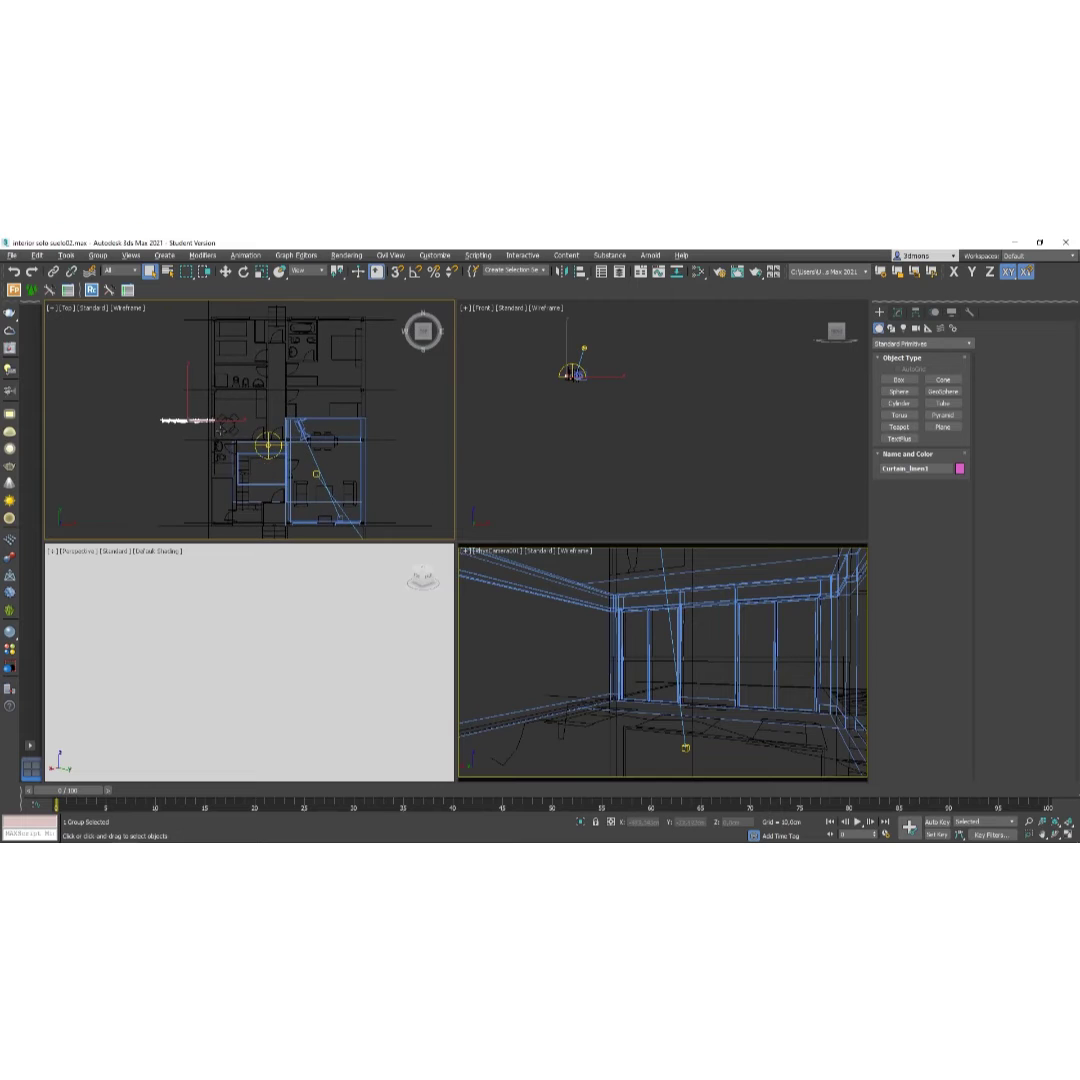
key("w")
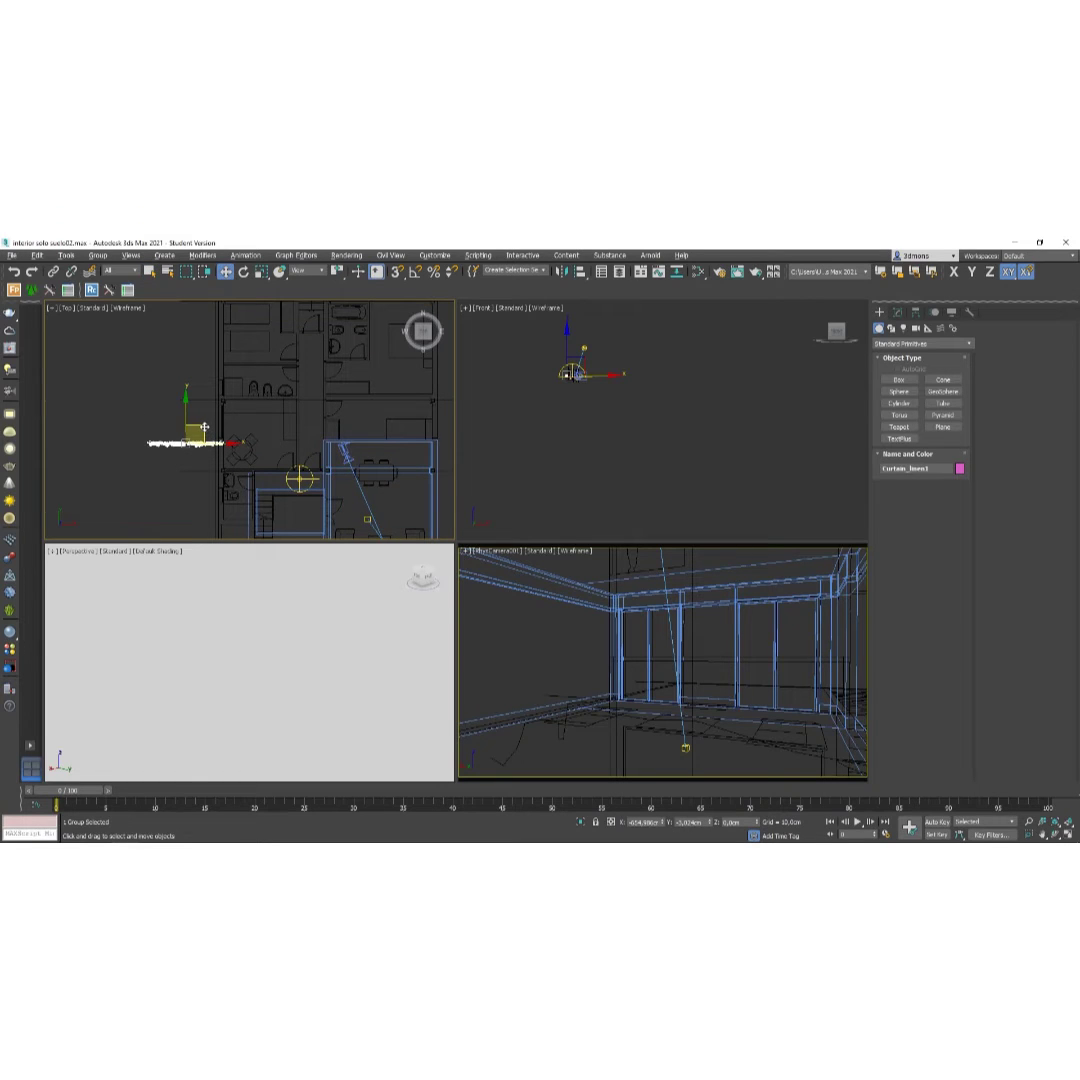
mouse_move(201, 403)
left_mouse_down()
mouse_move(339, 403)
mouse_move(330, 438)
mouse_move(300, 458)
mouse_move(204, 427)
left_mouse_up()
scroll(190, 643, "down", 8)
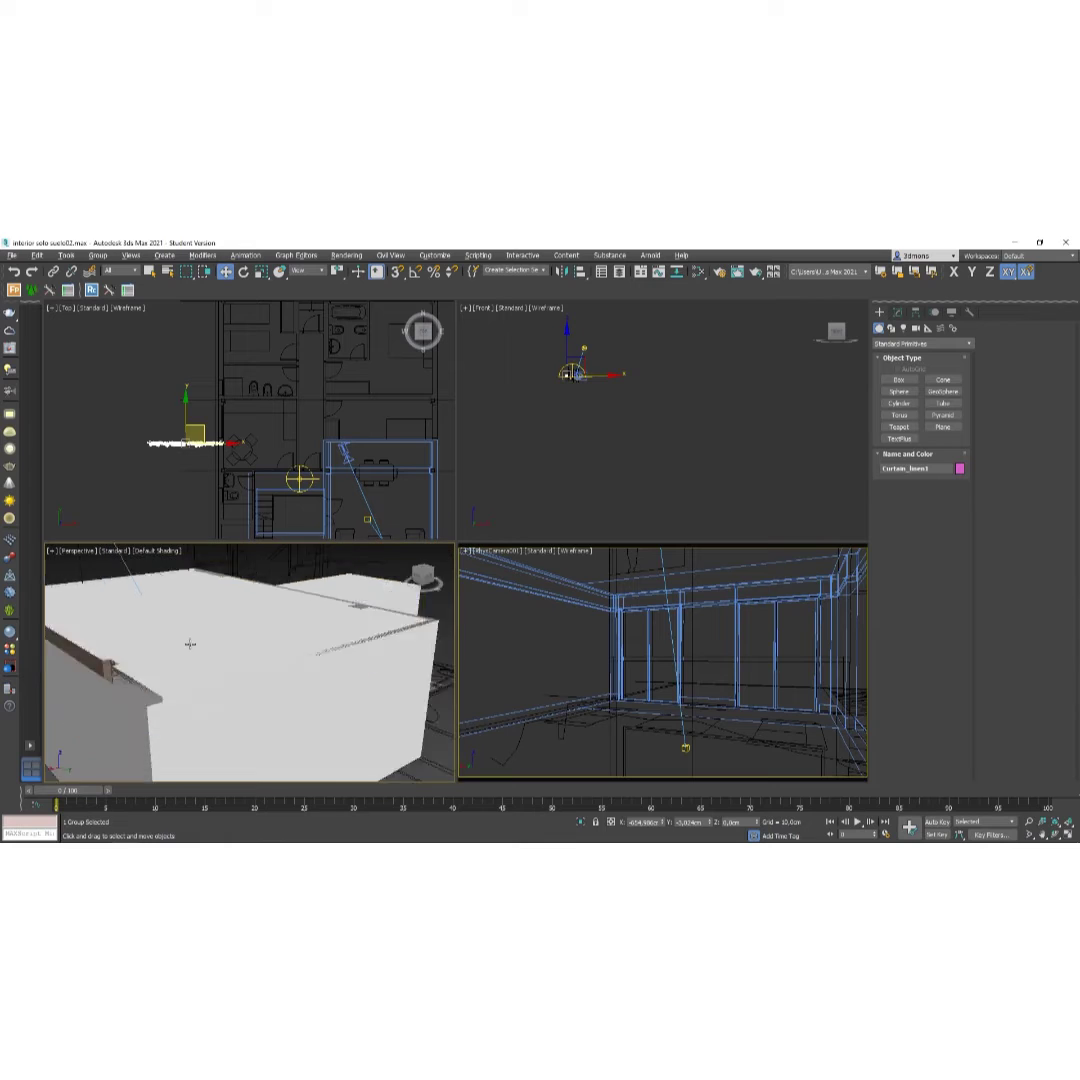
Examine the merged curtain group and where it stands relative to the room in the perspective view.
middle_click_drag(285, 645, 186, 668, "alt")
scroll(265, 640, "up", 5)
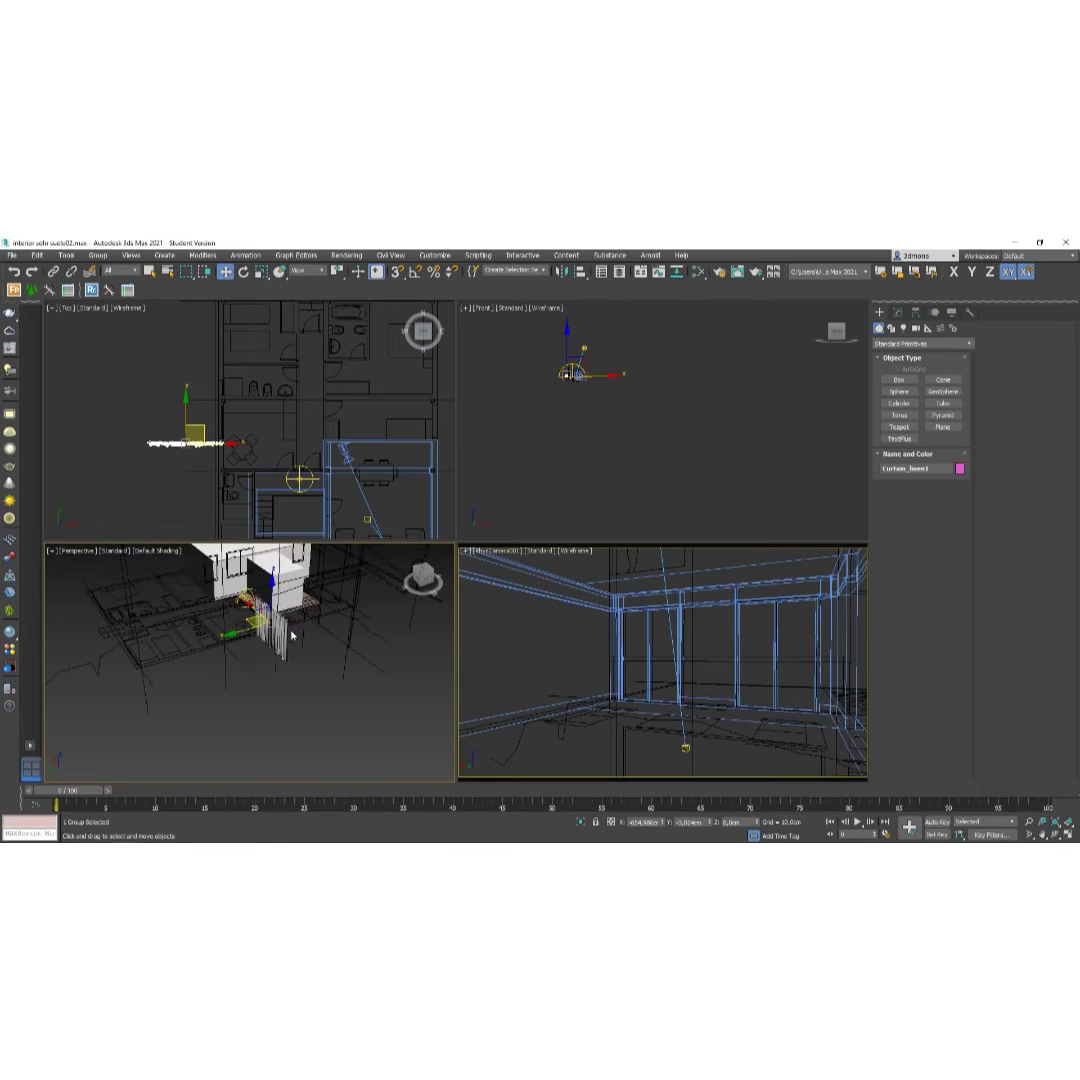
middle_click_drag(304, 598, 301, 622)
key("alt+w")
scroll(350, 687, "up", 8)
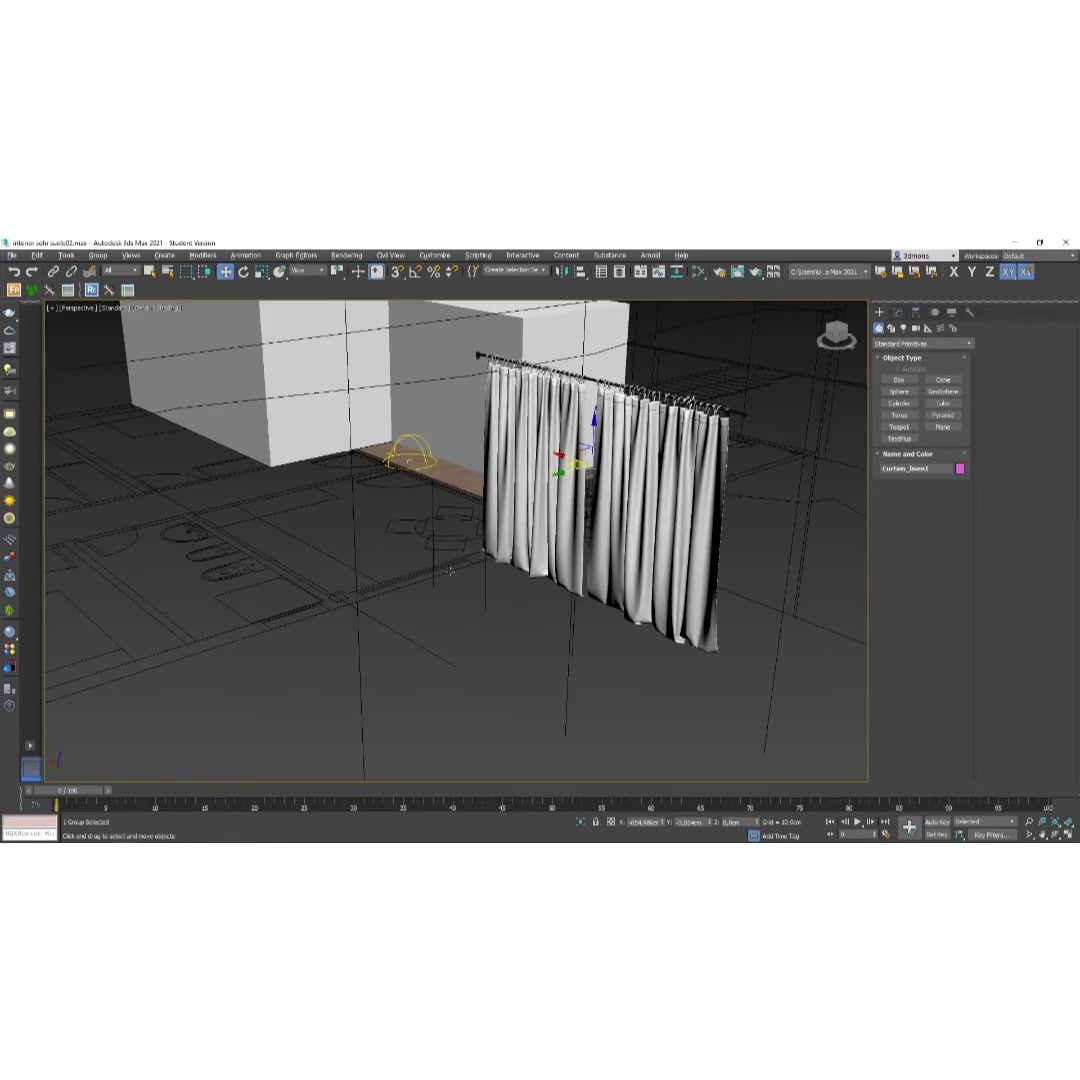
mouse_move(515, 565)
middle_mouse_down("alt")
mouse_move(434, 569)
mouse_move(521, 566)
mouse_move(485, 576)
mouse_move(504, 574)
middle_mouse_up("alt")
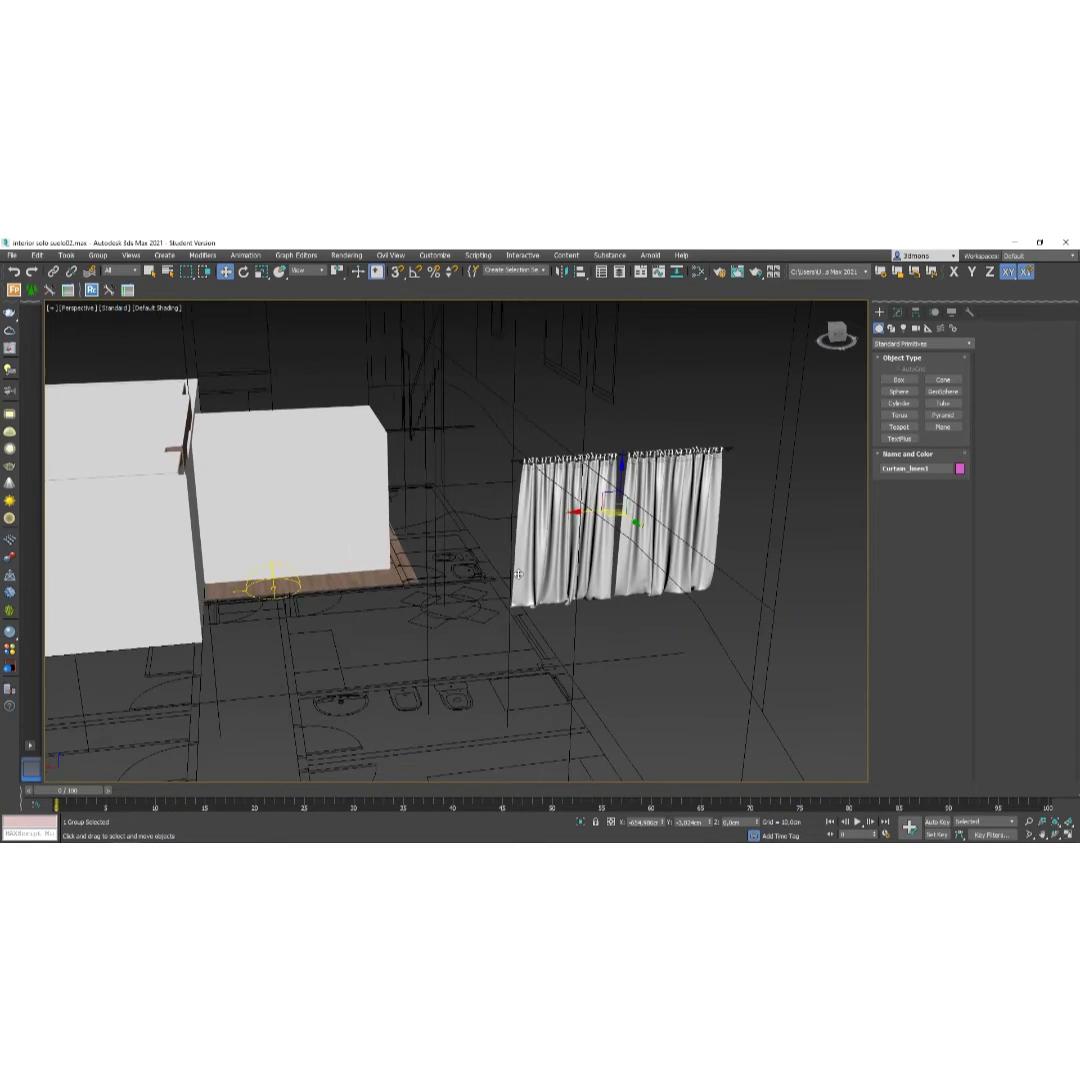
key("alt+w")
middle_click_drag(338, 514, 262, 440)
middle_click_drag(330, 451, 365, 453)
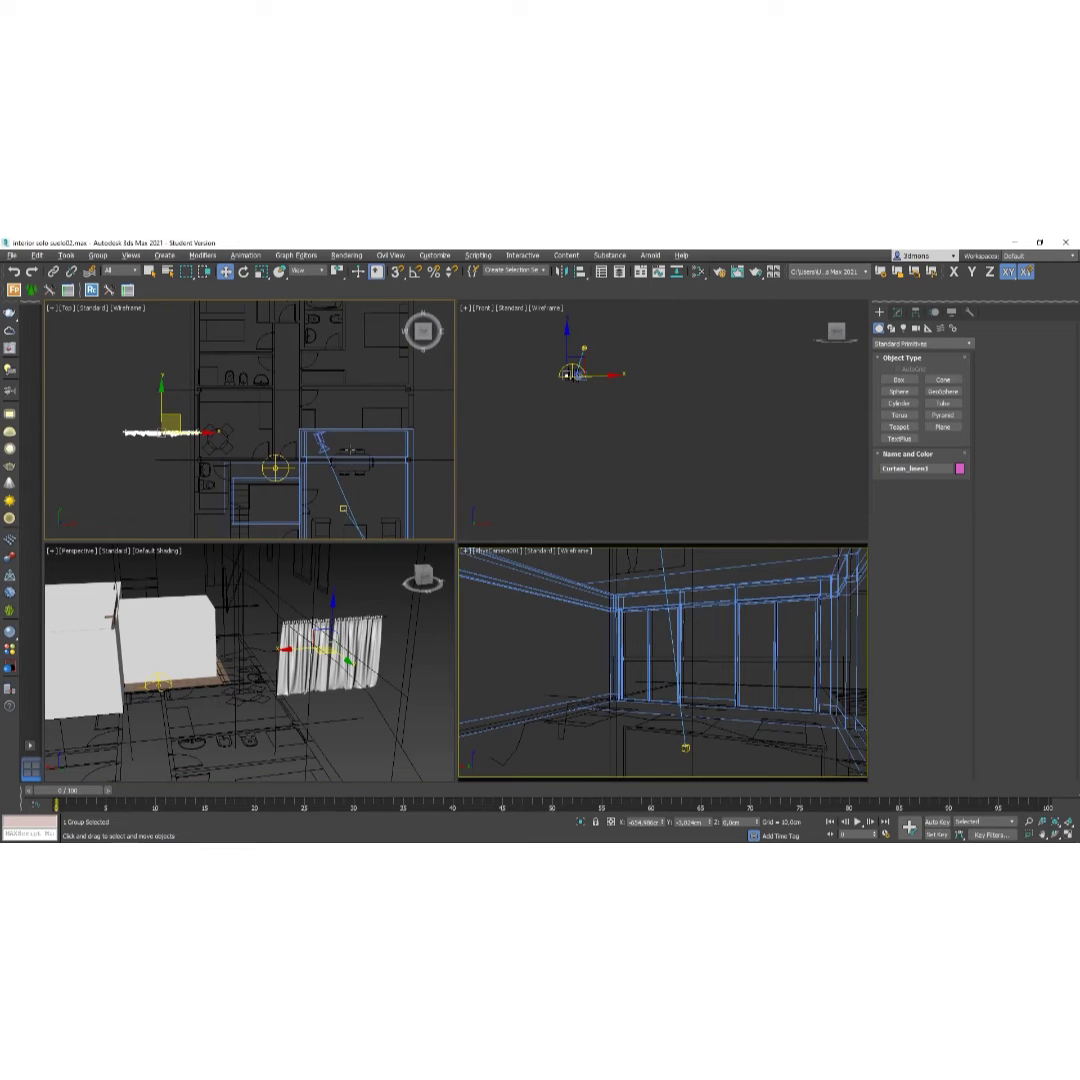
Create a new layer containing the curtain objects and name it Cortinas.
left_click(619, 272)
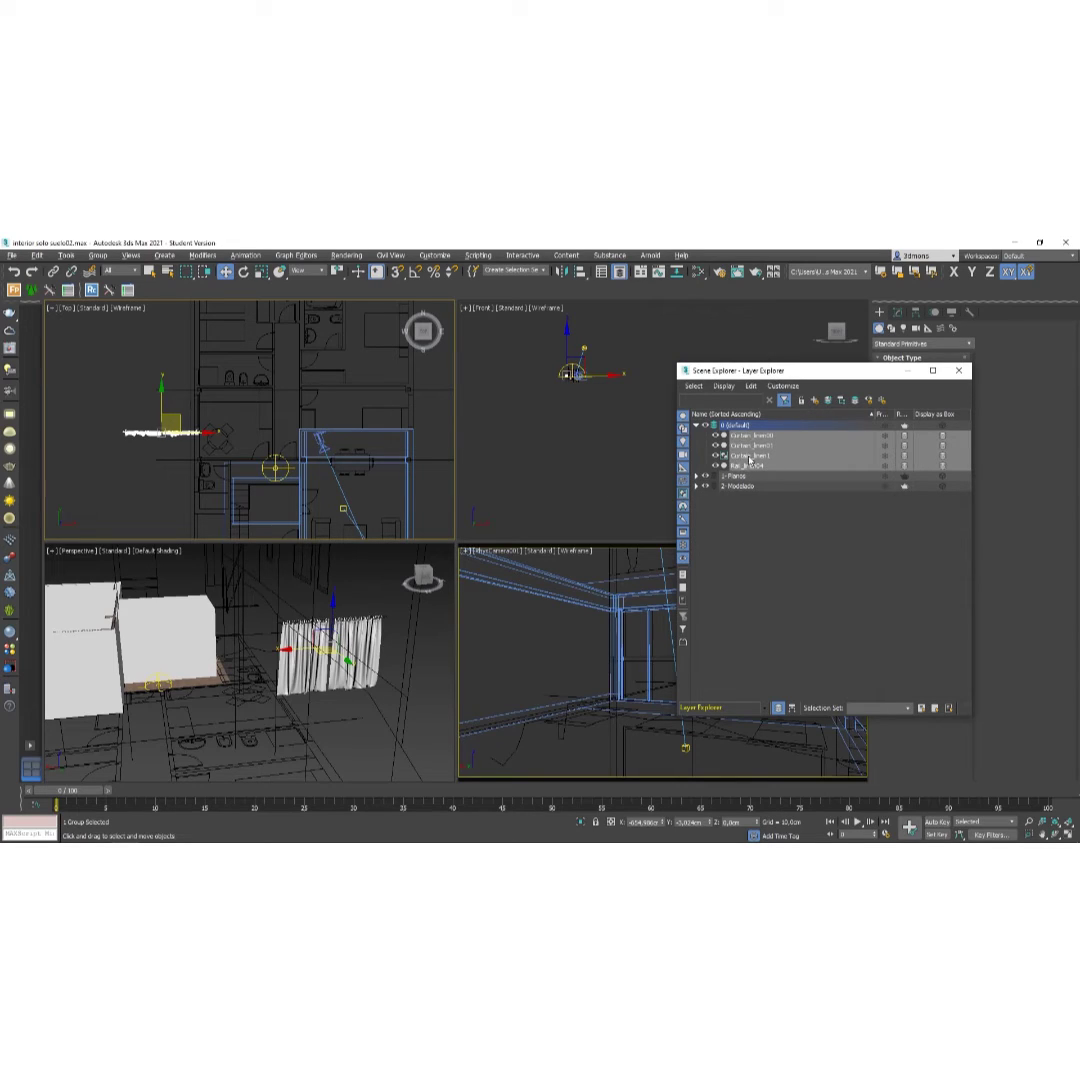
left_click(801, 401)
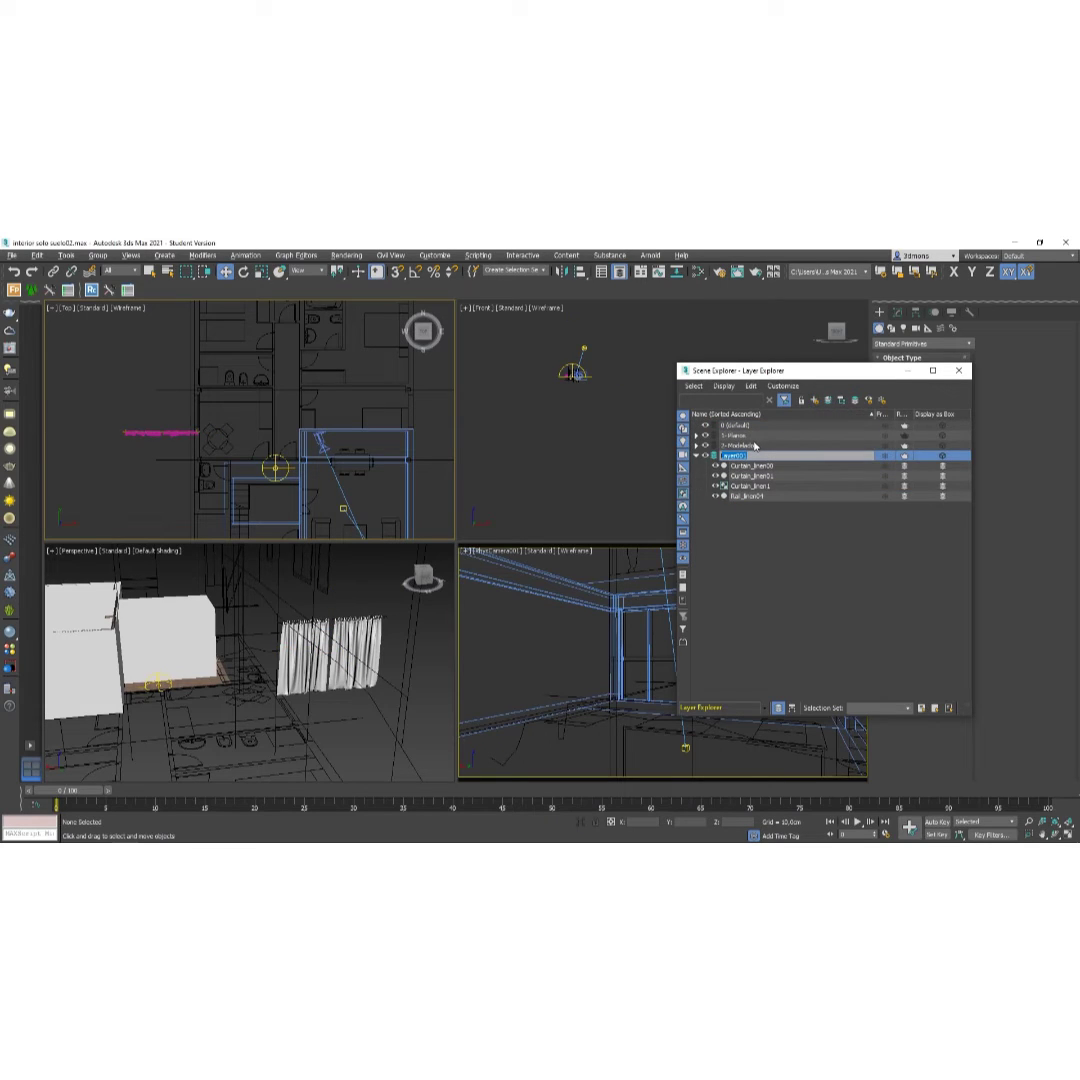
key("BackSpace")
key("Return")
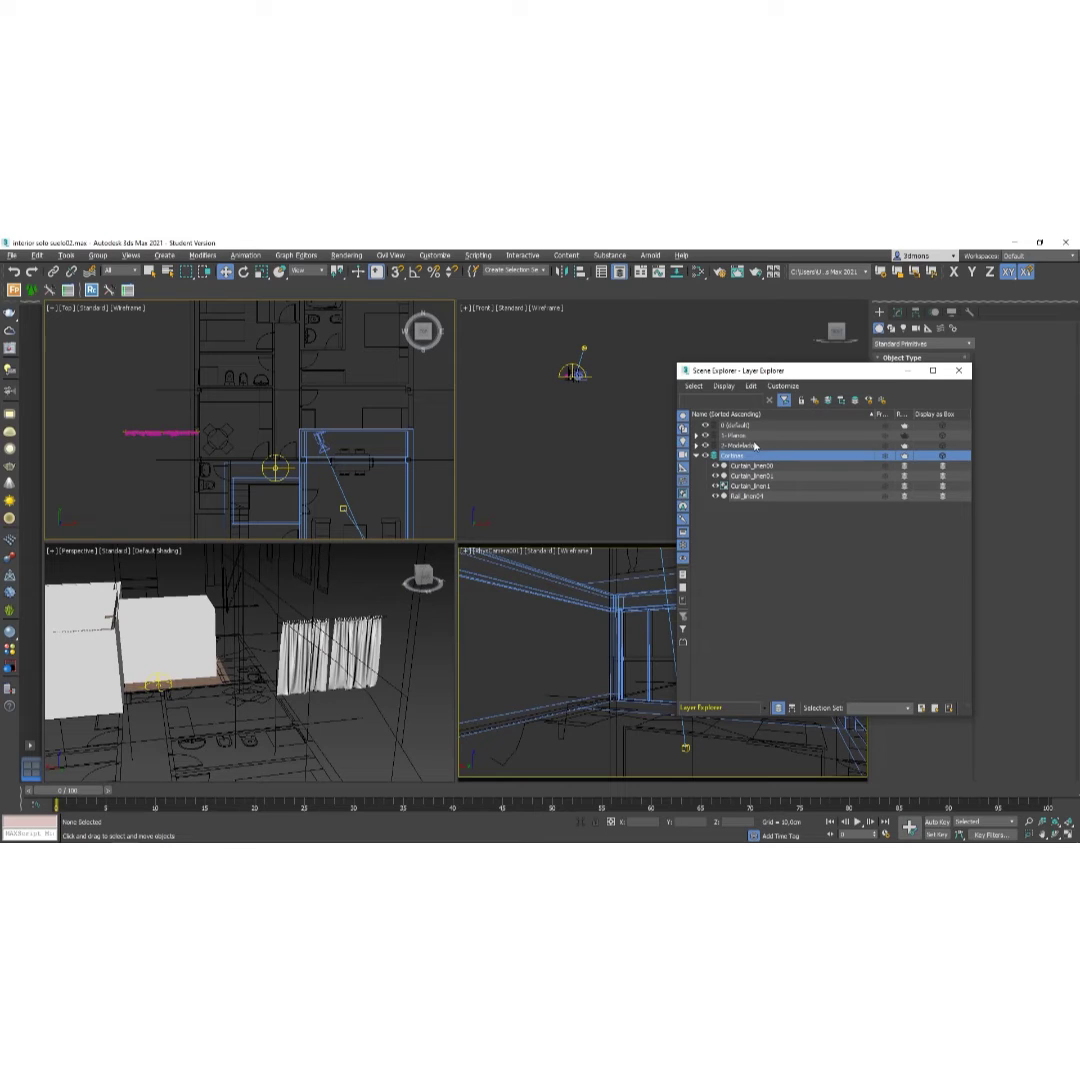
left_click(707, 457)
left_click(707, 457)
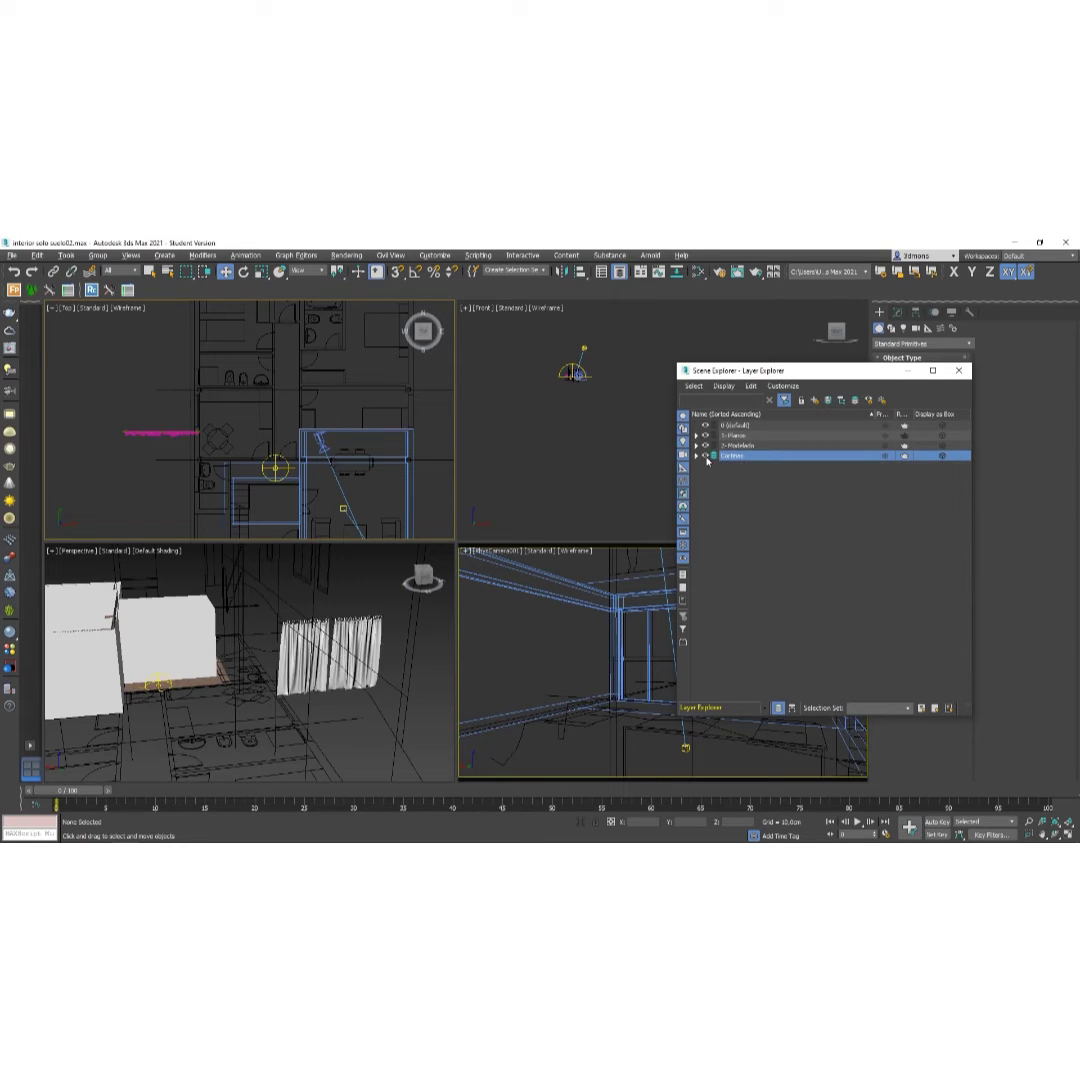
left_click(707, 457)
left_click(707, 457)
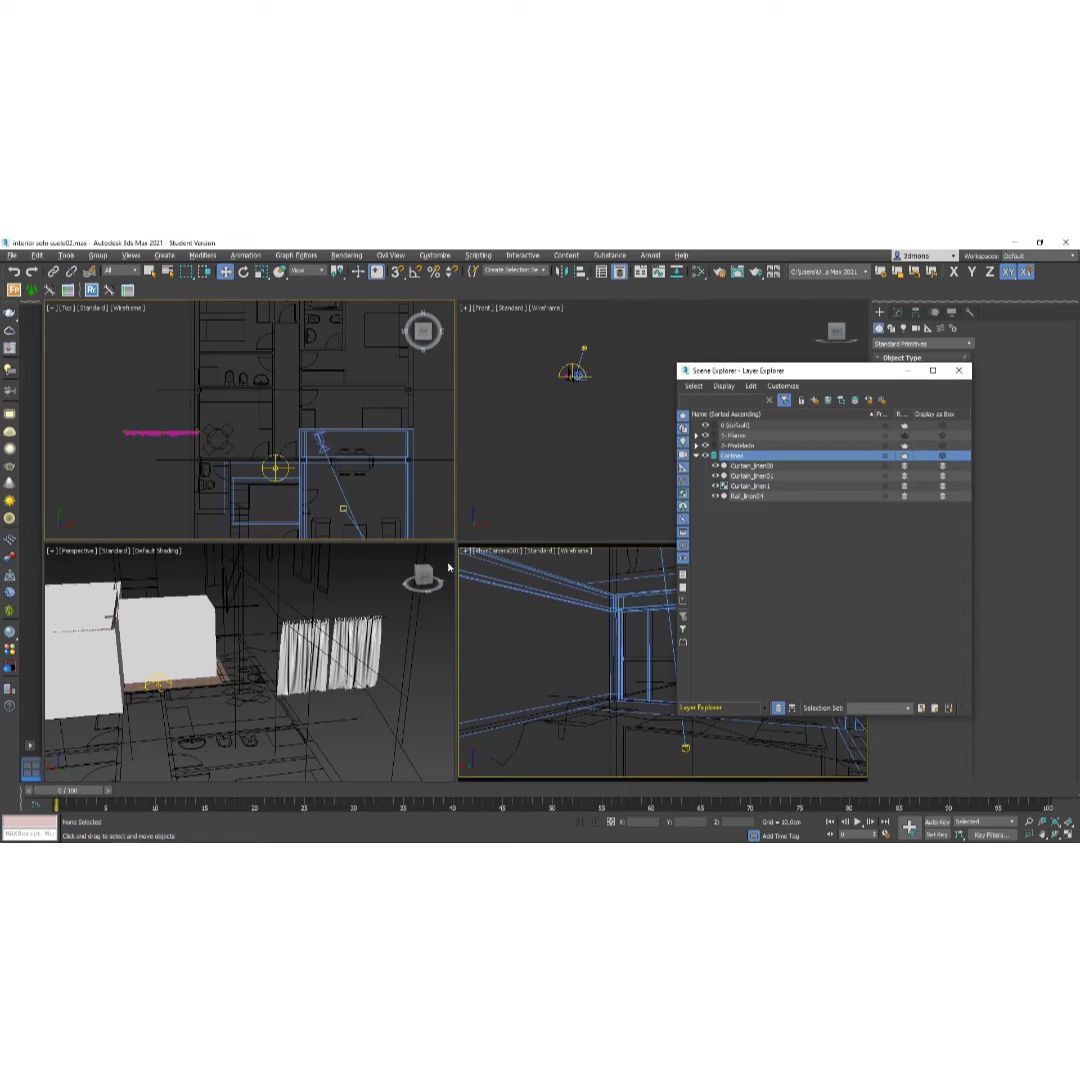
Move the curtain group in plan to the room's window wall, at about X 190 cm and Y -632 cm.
middle_click_drag(203, 481, 160, 474)
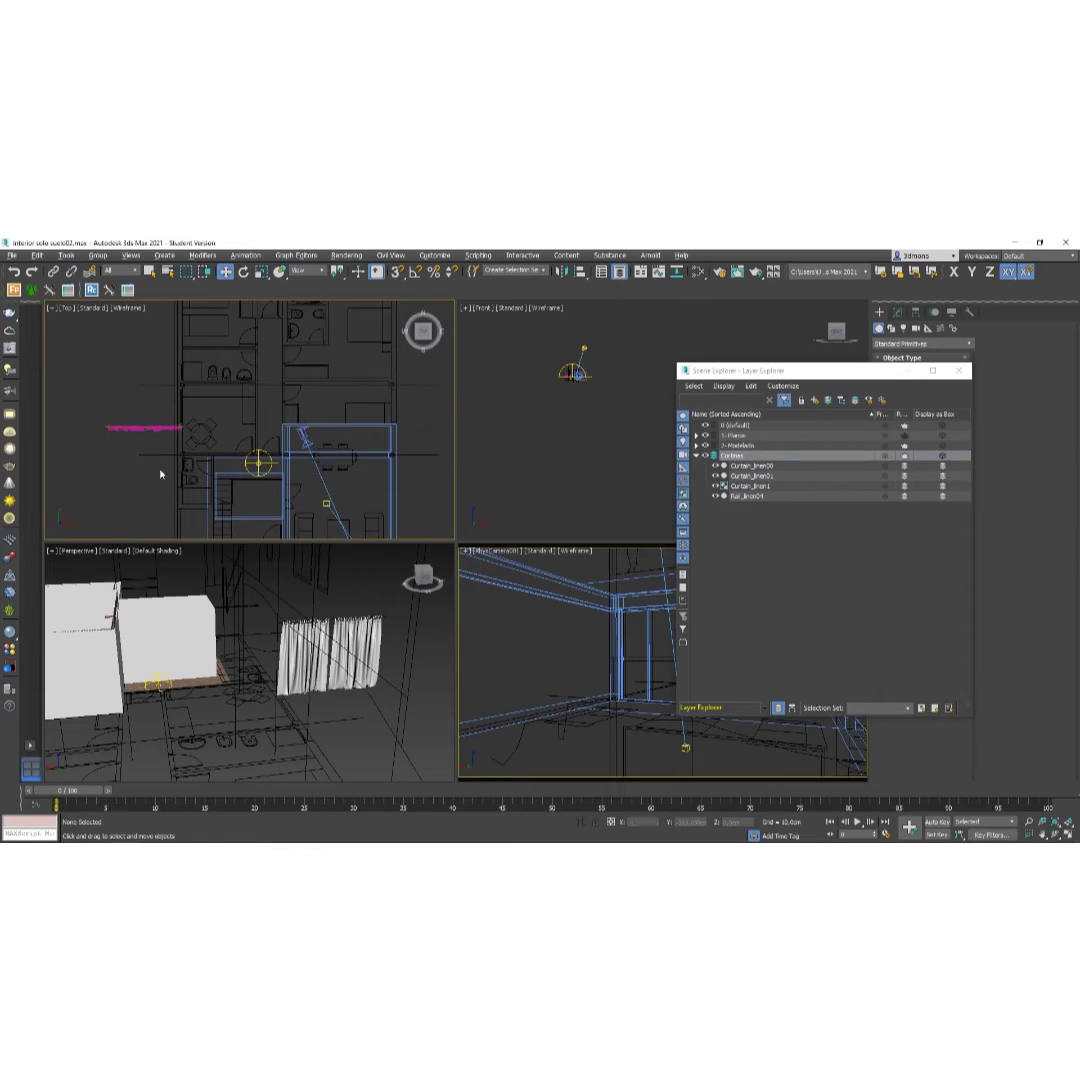
left_click(127, 429)
left_click_drag(127, 429, 341, 500)
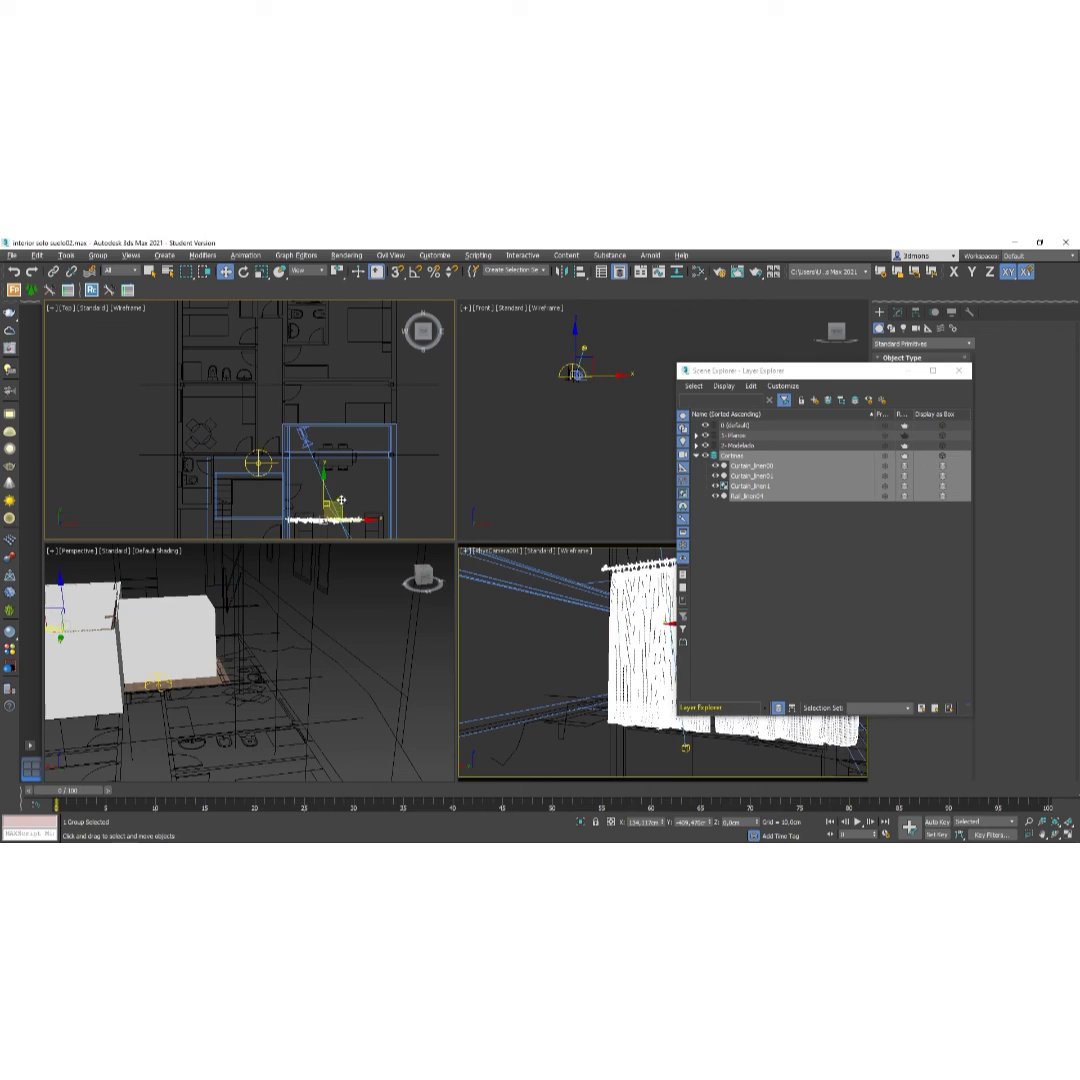
scroll(294, 429, "down", 3)
left_click_drag(294, 429, 299, 462)
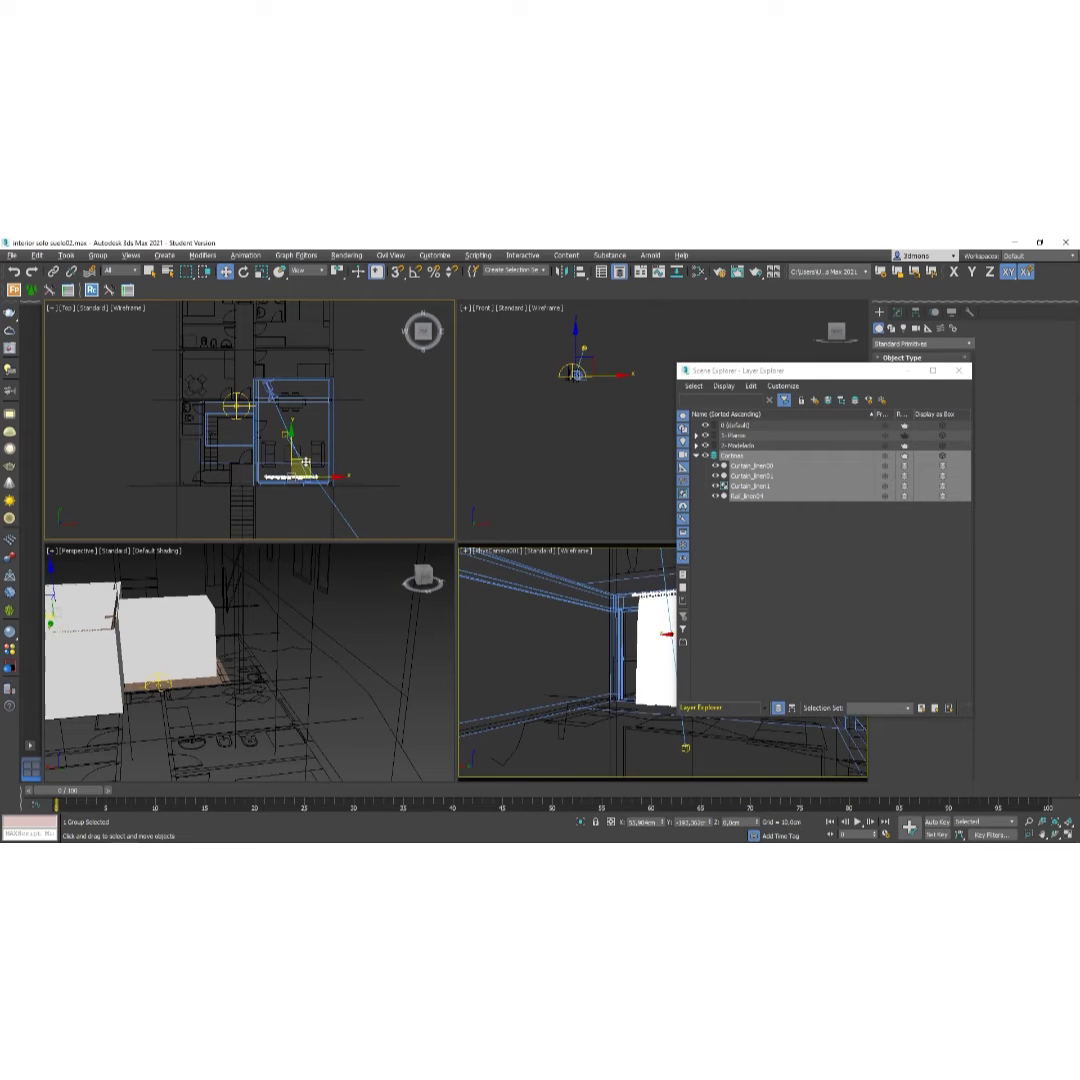
Hide the room's ceiling in the perspective view.
middle_click_drag(139, 642, 234, 651)
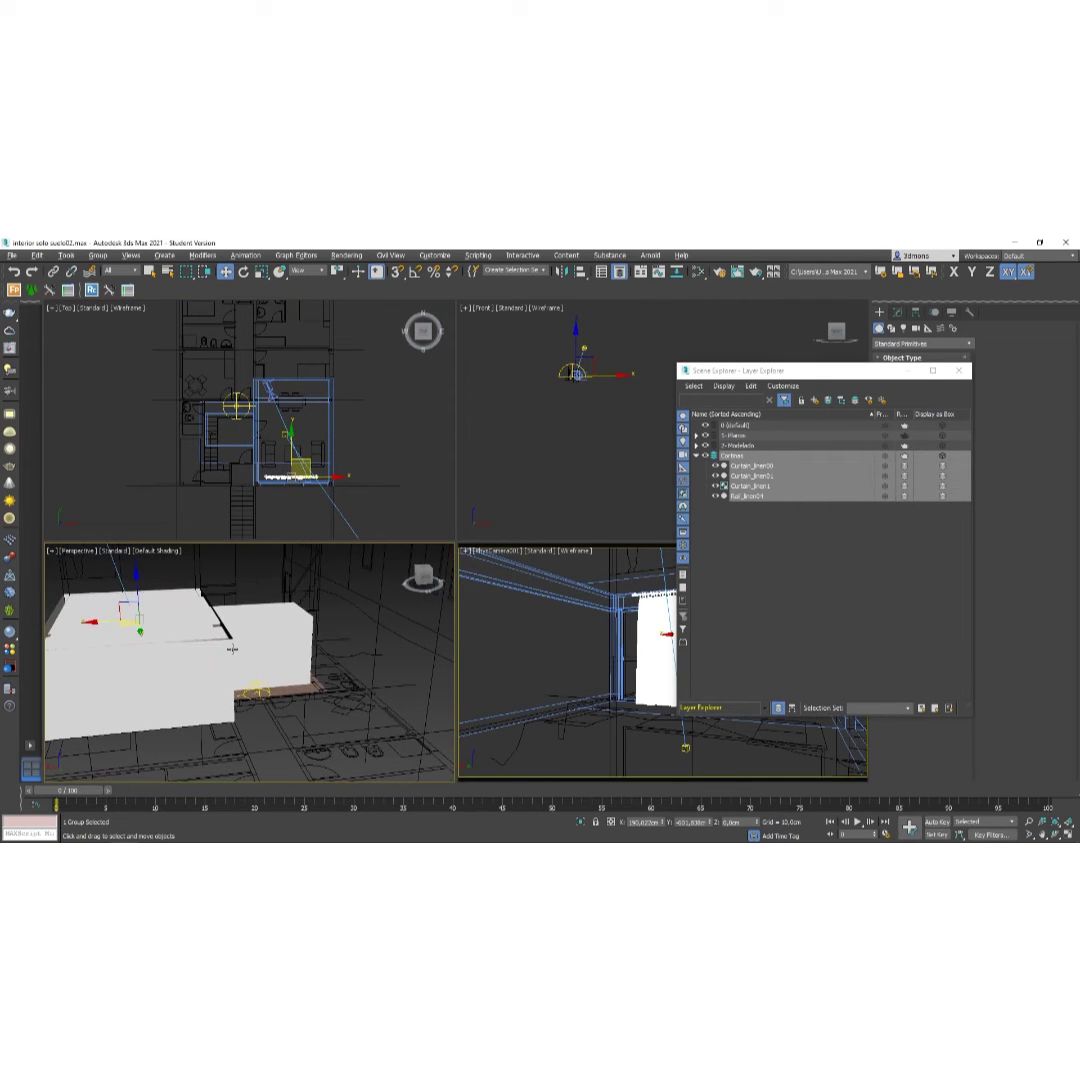
key("alt+w")
middle_click_drag(316, 591, 295, 533, "alt")
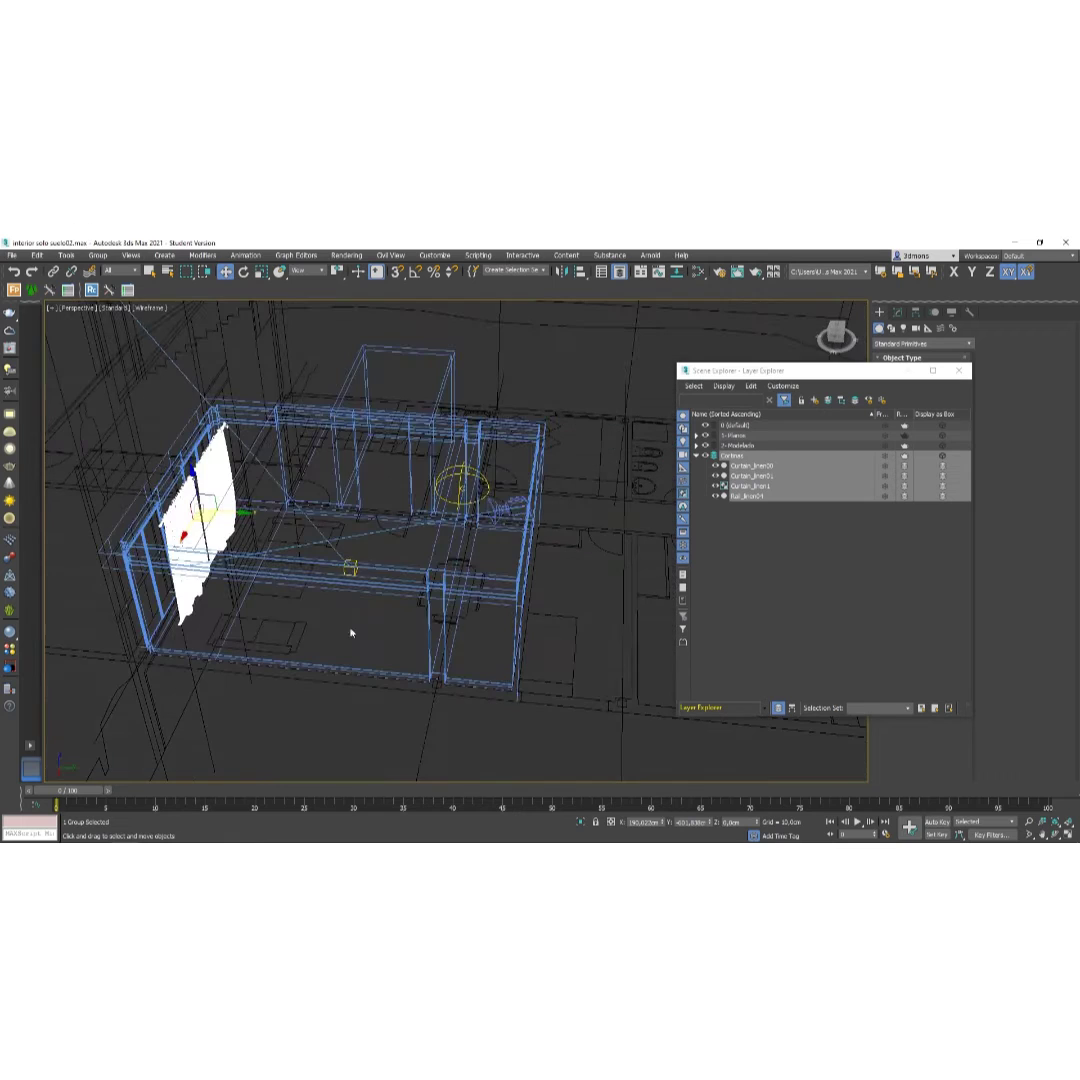
left_click(337, 515)
right_click(337, 510)
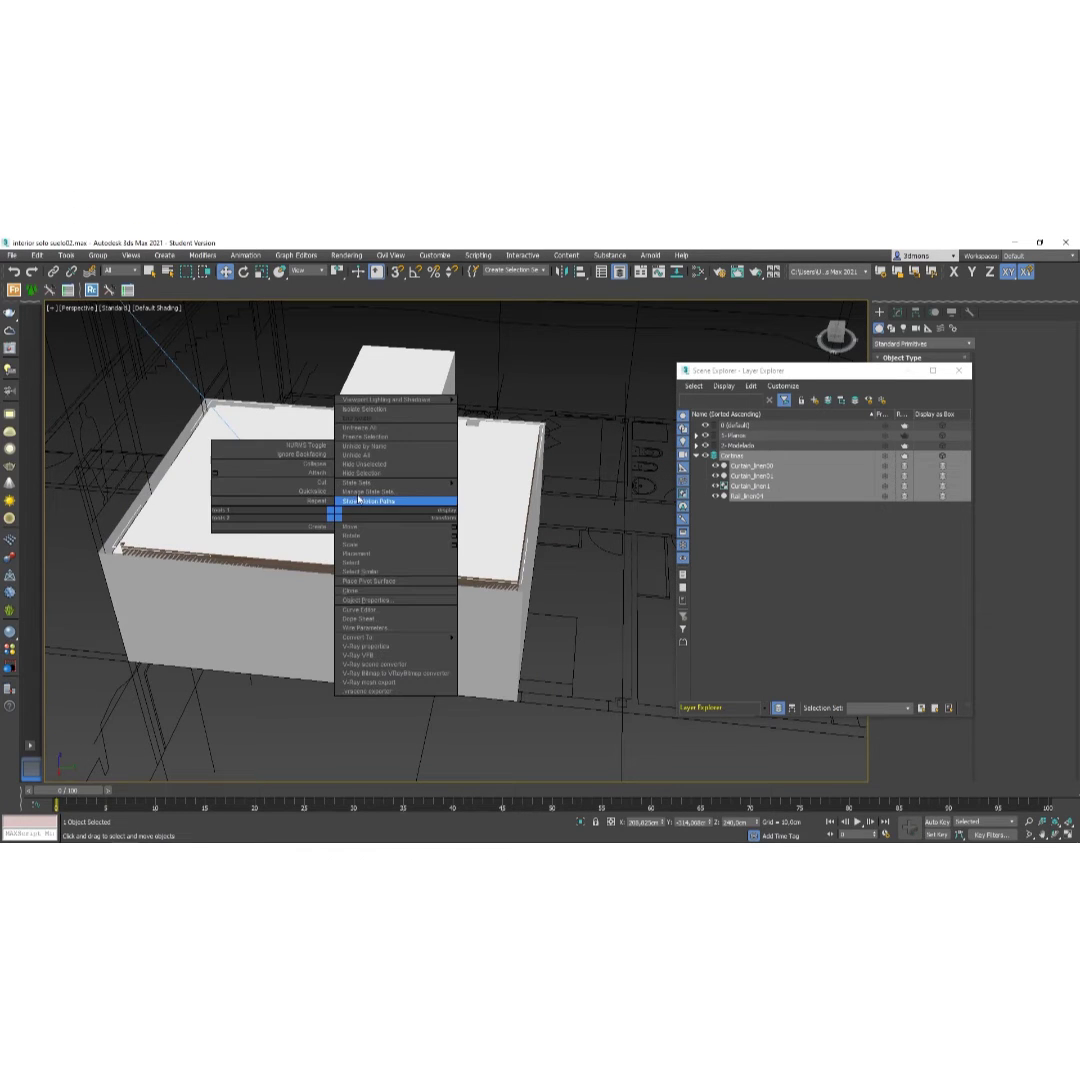
left_click(362, 478)
Select the curtain group inside the open room and close the Layer Explorer.
middle_click_drag(362, 478, 258, 565, "alt")
scroll(344, 528, "up", 5)
scroll(301, 542, "down", 4)
middle_click_drag(258, 565, 365, 587)
scroll(365, 587, "up", 8)
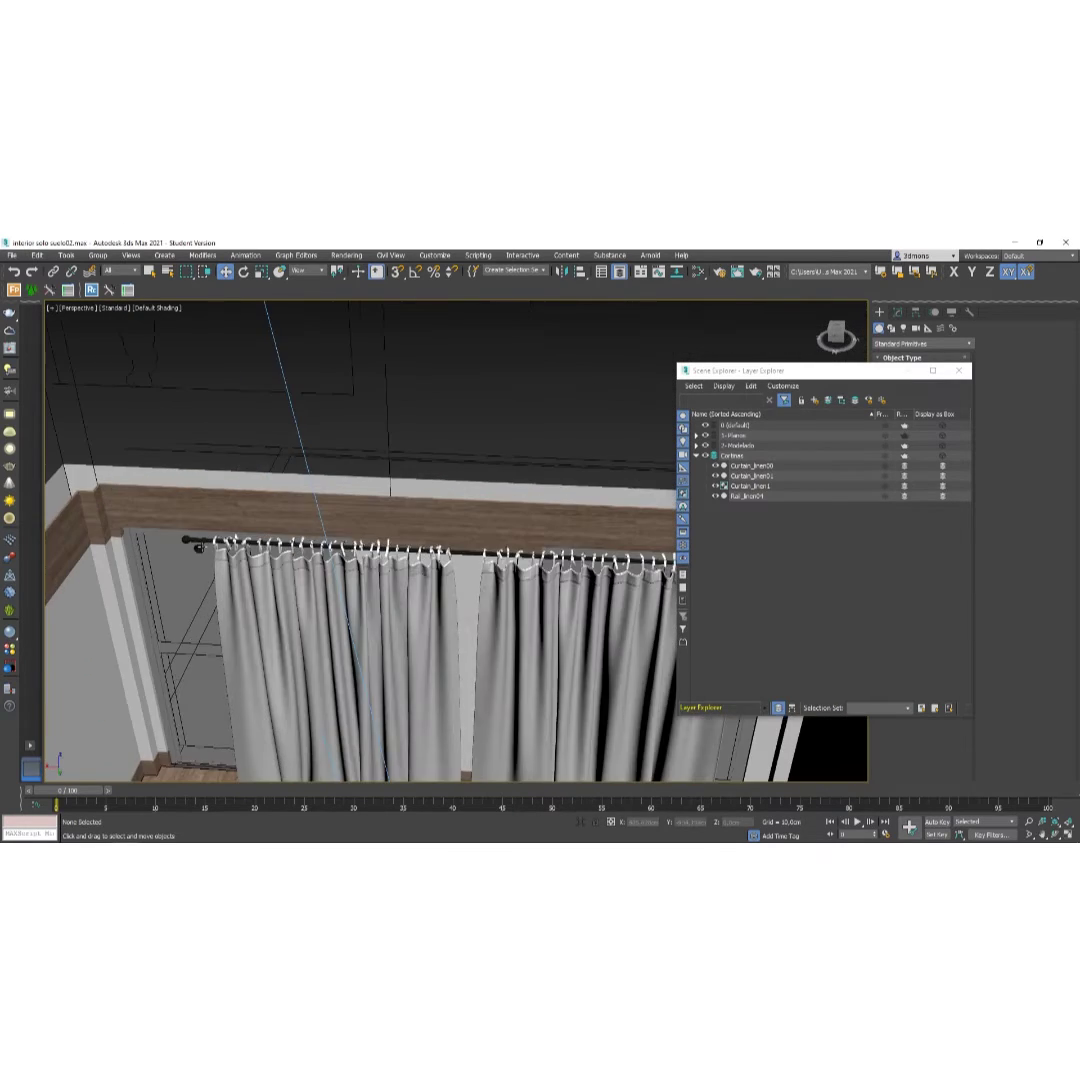
middle_click_drag(228, 587, 455, 610, "alt")
left_click(460, 613)
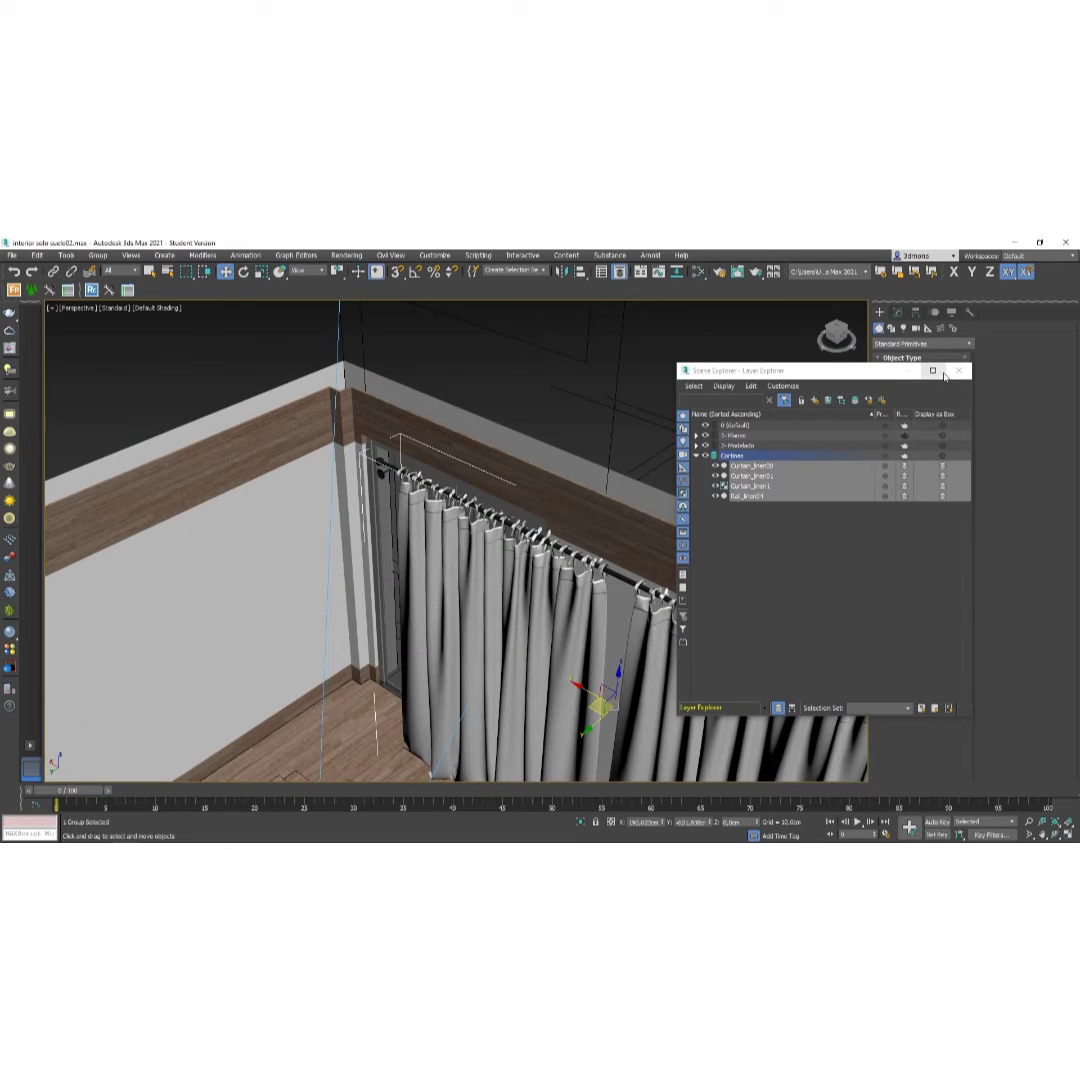
left_click_drag(880, 369, 2, 345)
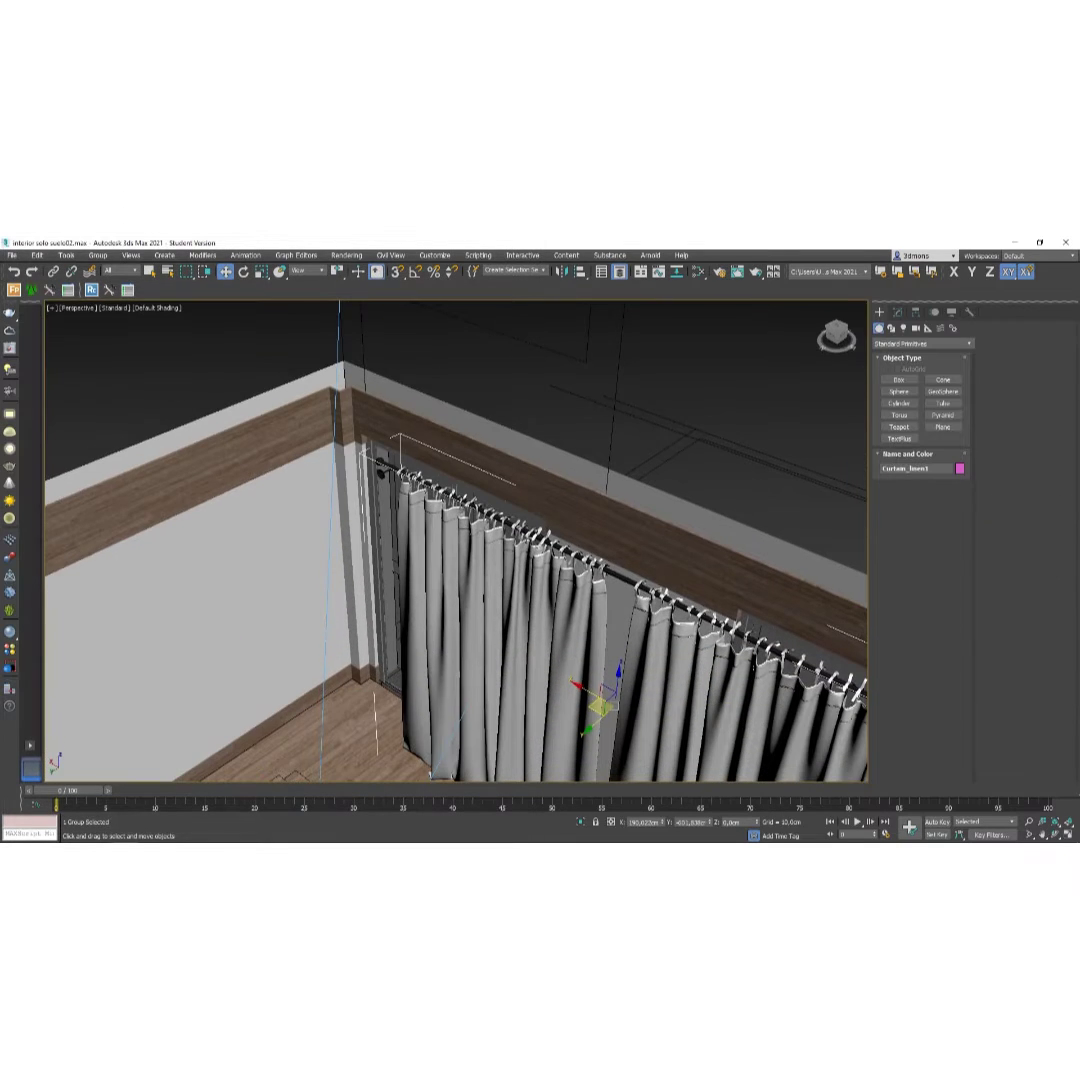
Examine how the curtain rod and its brackets are oriented against the window wall.
middle_click_drag(397, 512, 374, 494, "alt")
key("alt+w")
right_click(313, 661)
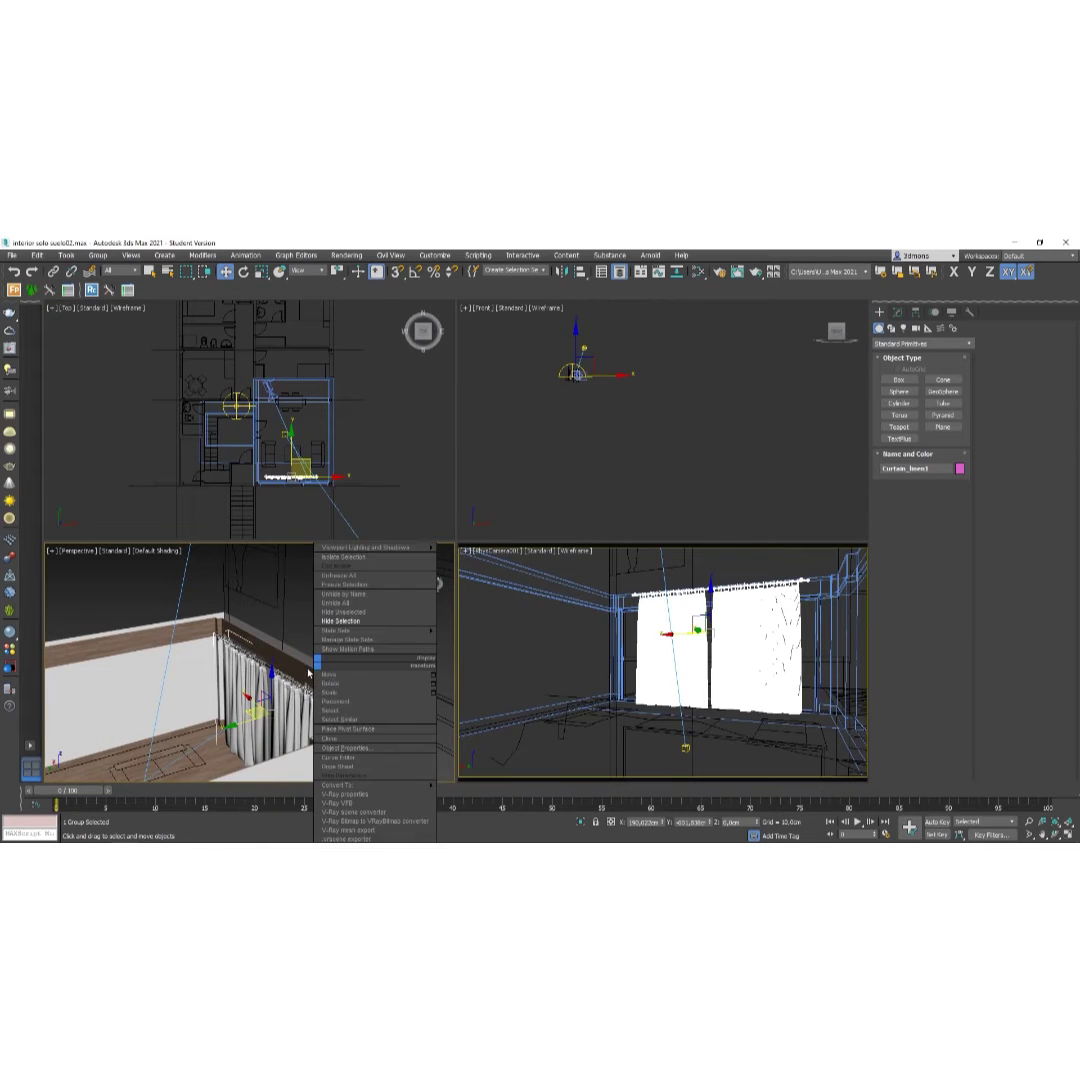
left_click(304, 672)
key("alt+w")
mouse_move(385, 606)
middle_mouse_down("alt")
mouse_move(415, 602)
mouse_move(393, 610)
middle_mouse_up("alt")
scroll(573, 613, "up", 5)
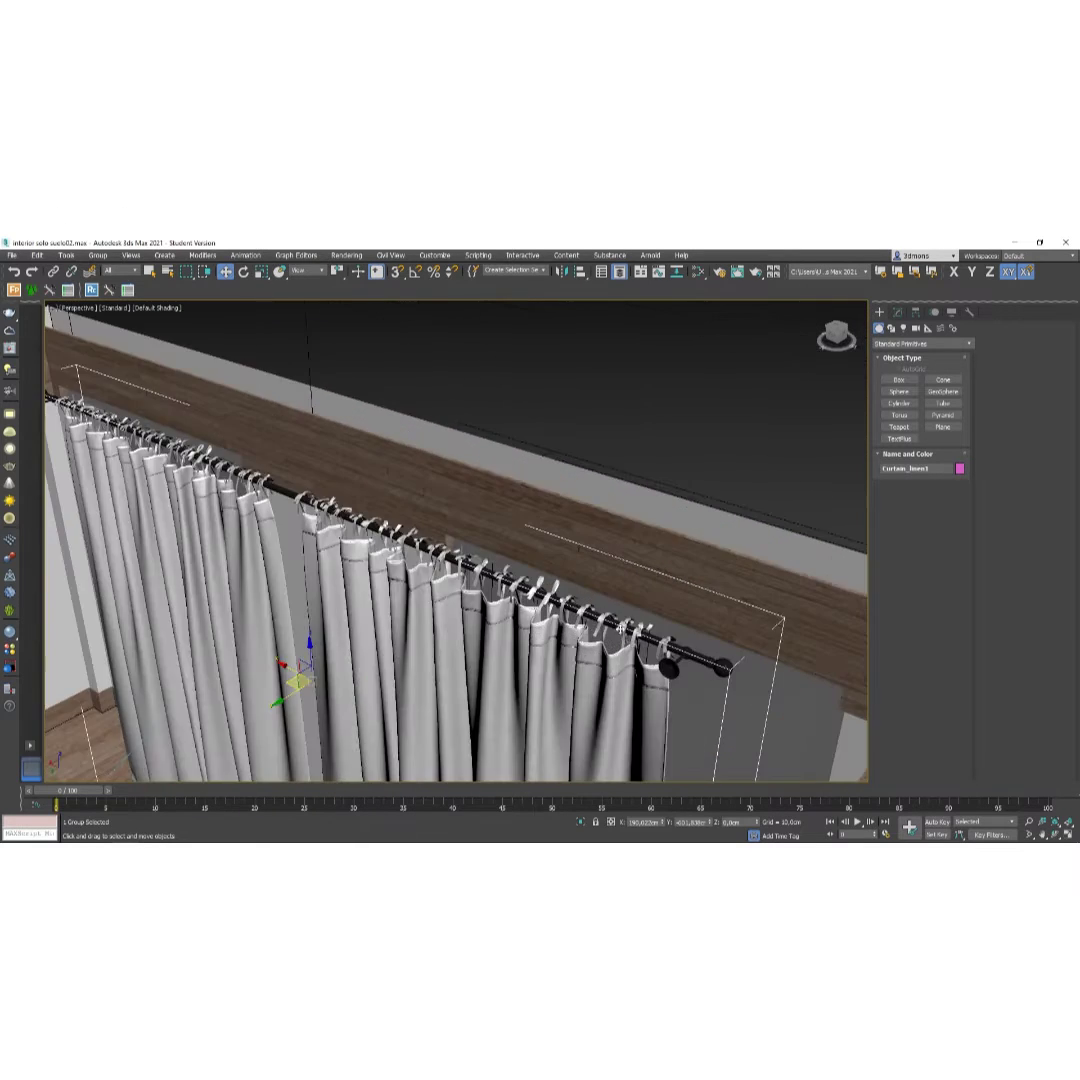
middle_click_drag(575, 614, 480, 602)
scroll(547, 672, "up", 2)
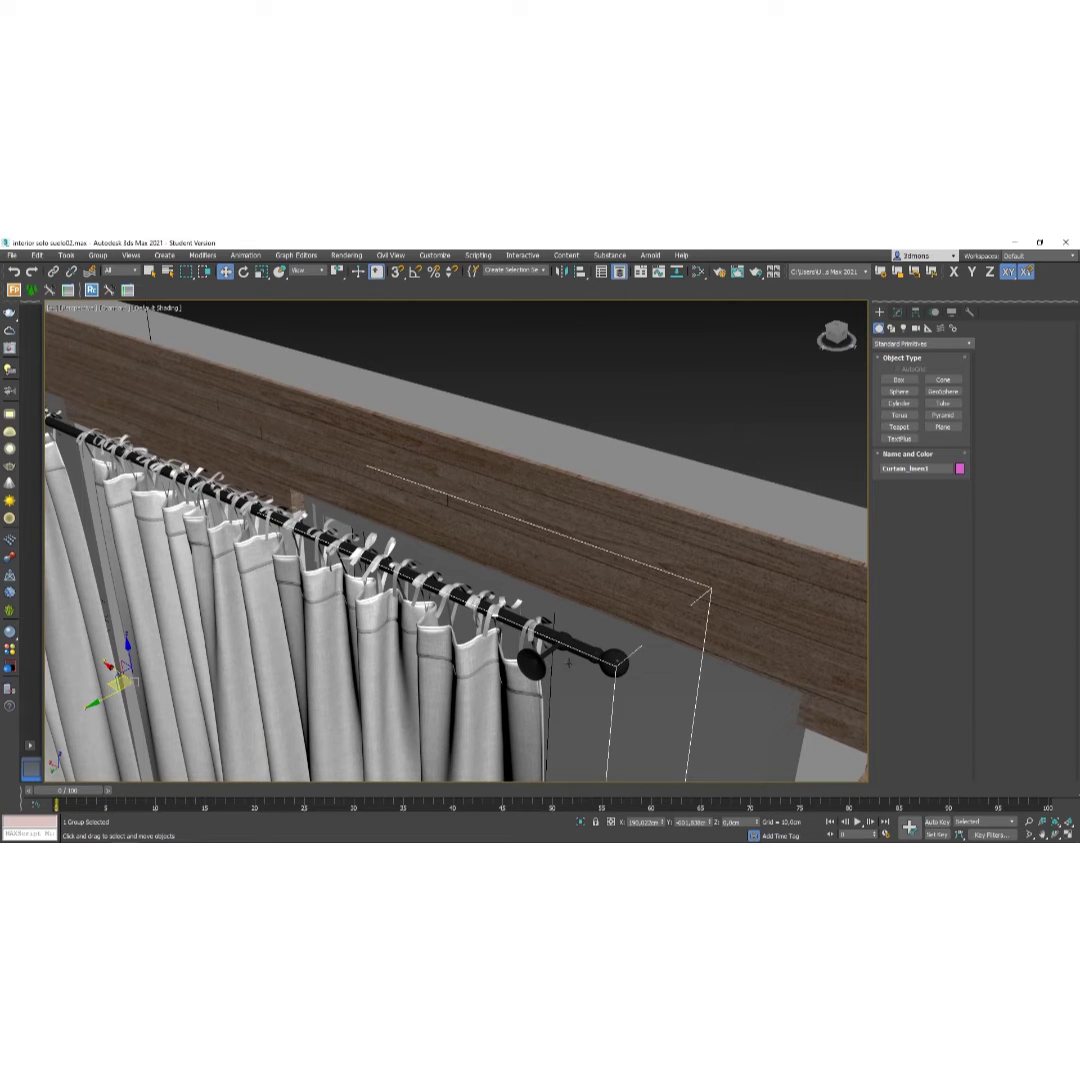
scroll(470, 634, "down", 2)
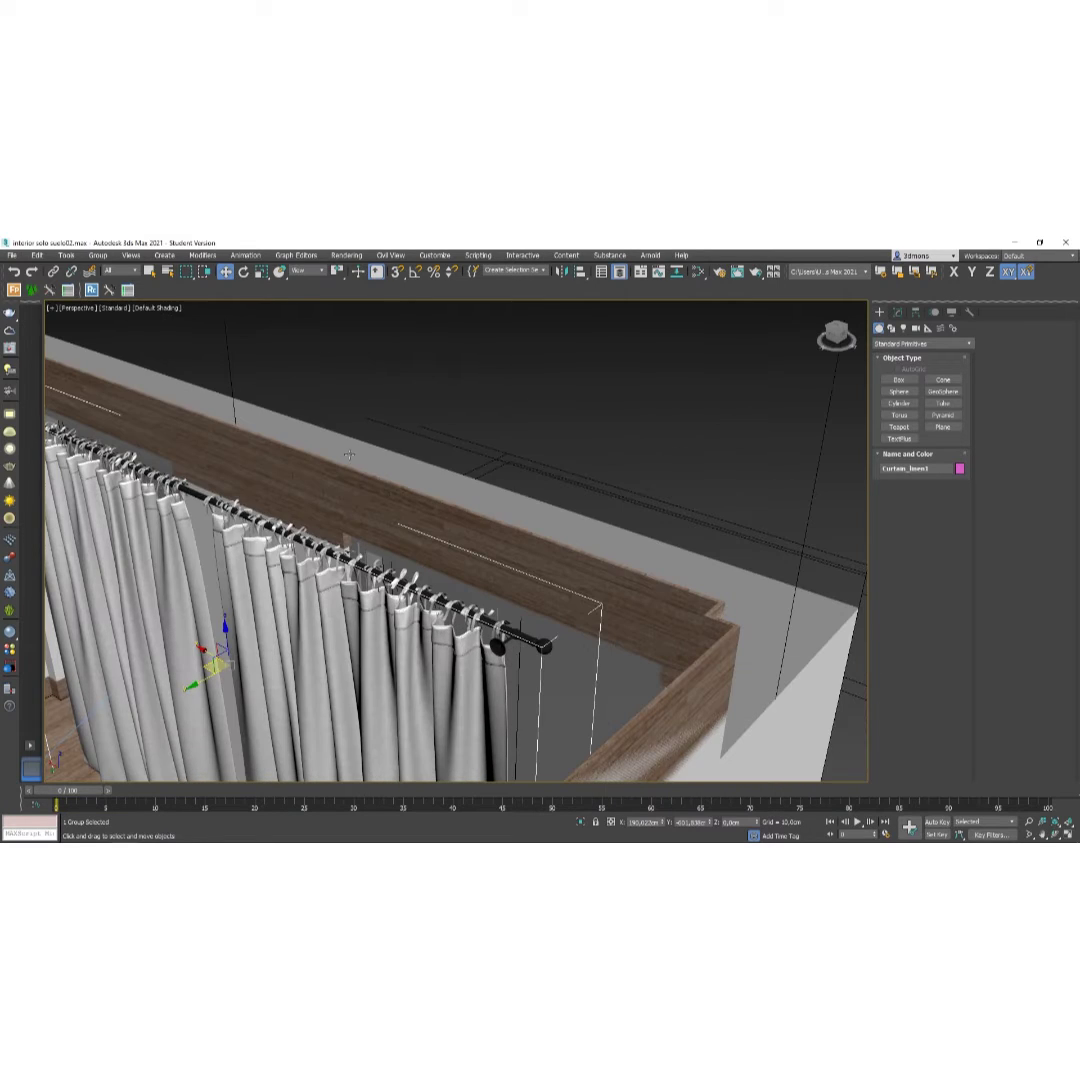
Turn on angle snap at 90 degrees and rotate the curtain group about Z so its rod brackets face the window wall.
key("e")
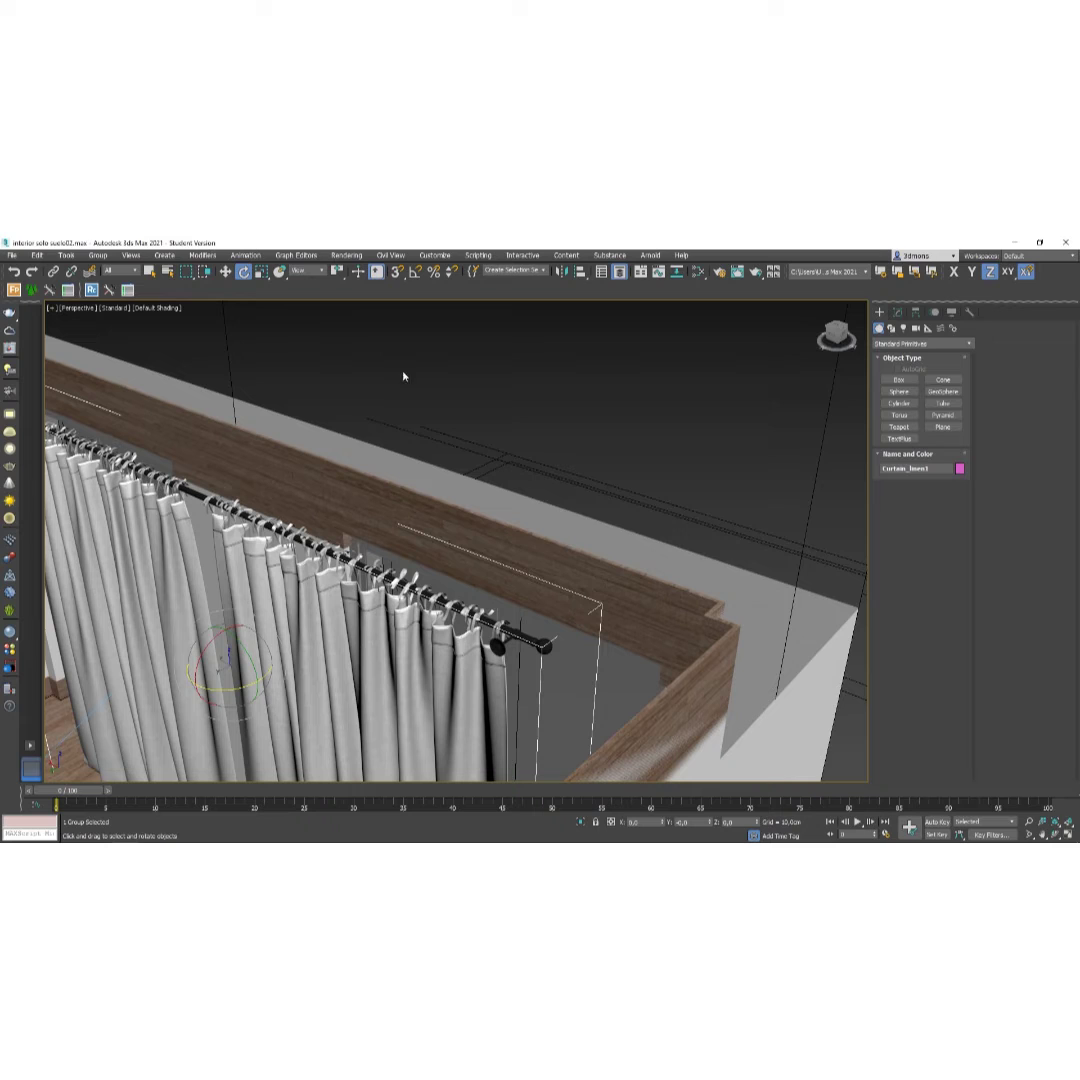
right_click(413, 274)
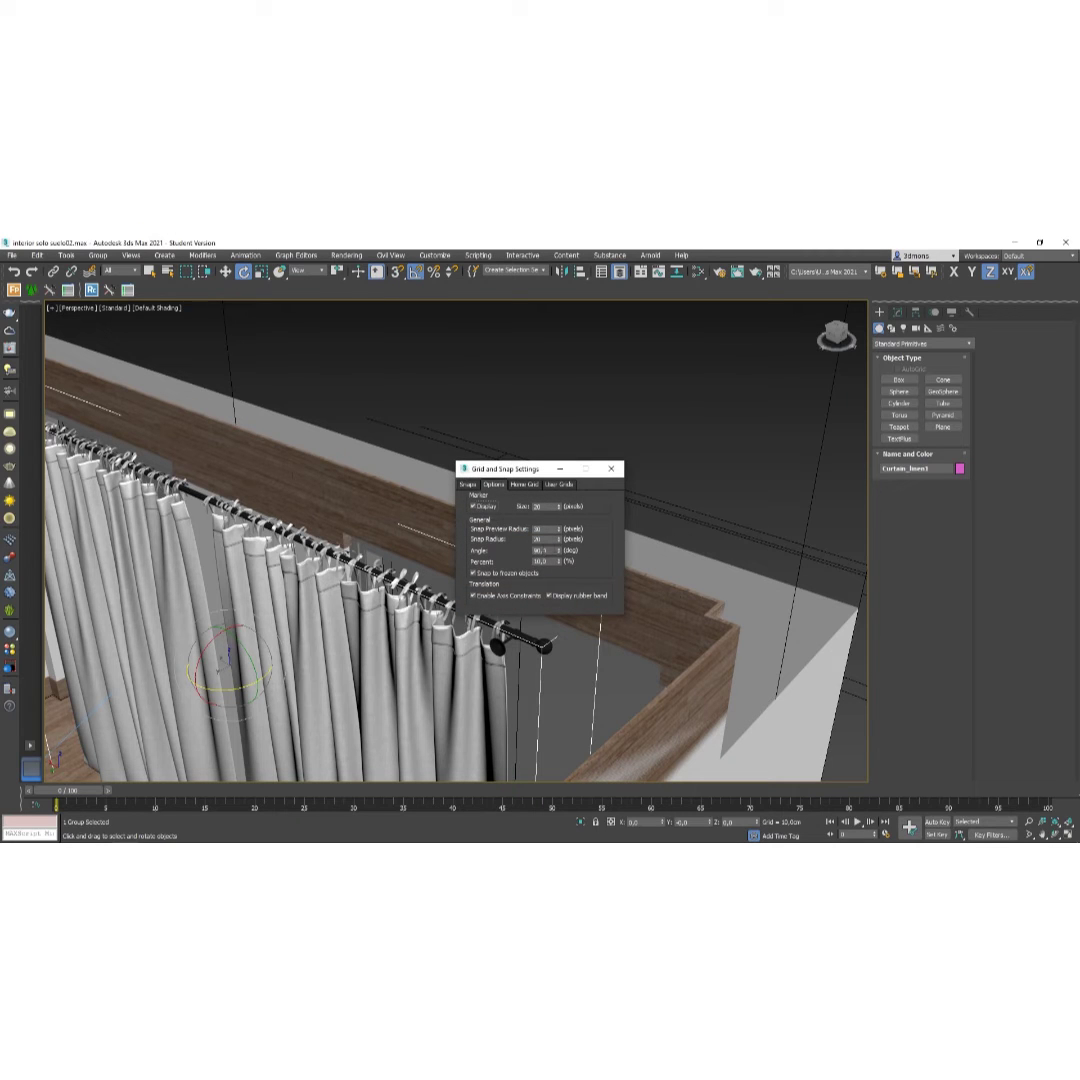
left_click(611, 469)
middle_click_drag(321, 420, 348, 521, "alt")
mouse_move(396, 636)
left_mouse_down()
mouse_move(440, 640)
mouse_move(409, 632)
left_mouse_up()
Move the curtain group along Y to about -618.6 cm so the rod brackets meet the wooden band above the windows.
key("w")
middle_click_drag(416, 634, 336, 614, "alt")
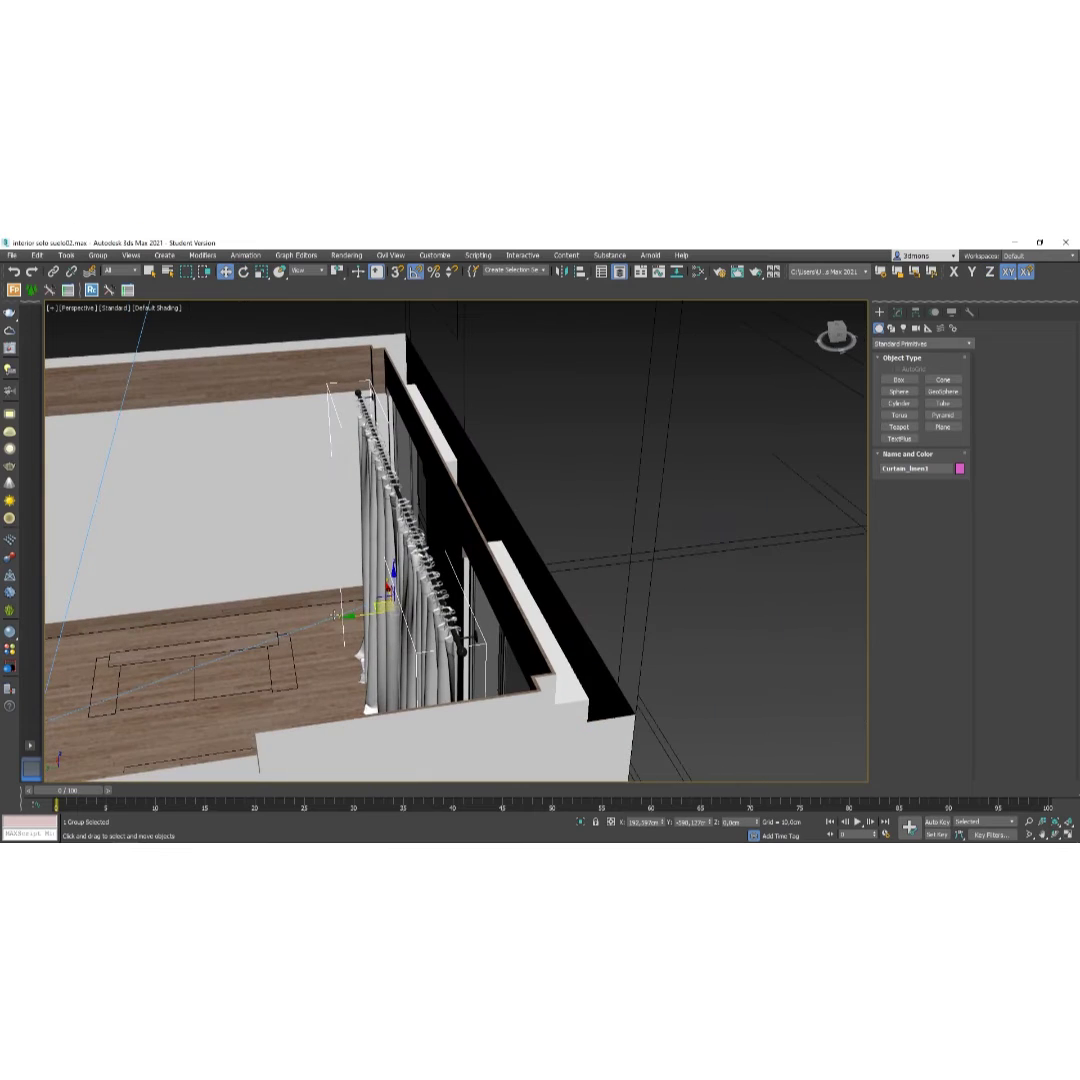
left_click_drag(355, 618, 386, 625)
middle_click_drag(386, 625, 346, 571, "alt")
scroll(346, 571, "up", 2)
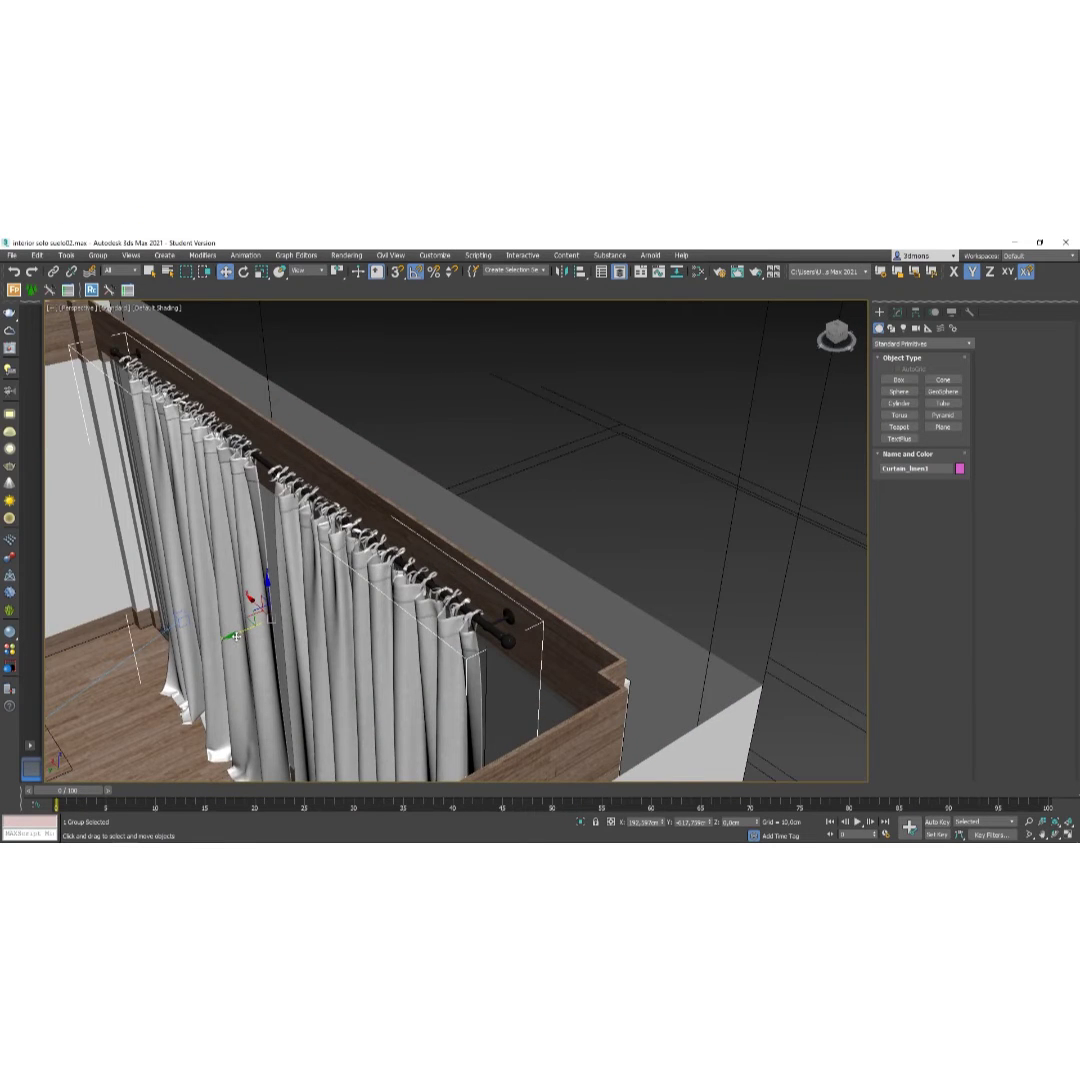
left_click_drag(237, 636, 237, 636)
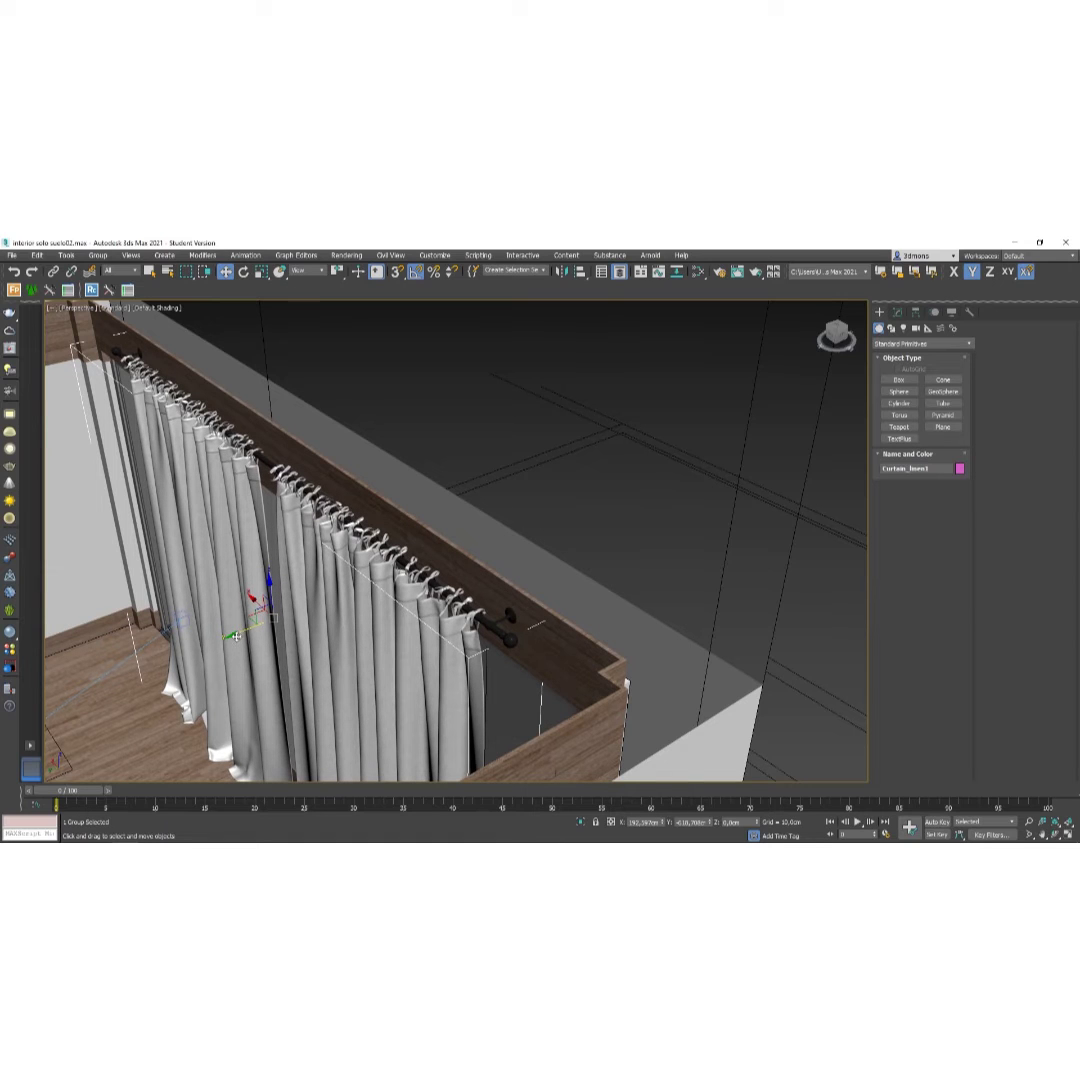
scroll(530, 606, "up", 6)
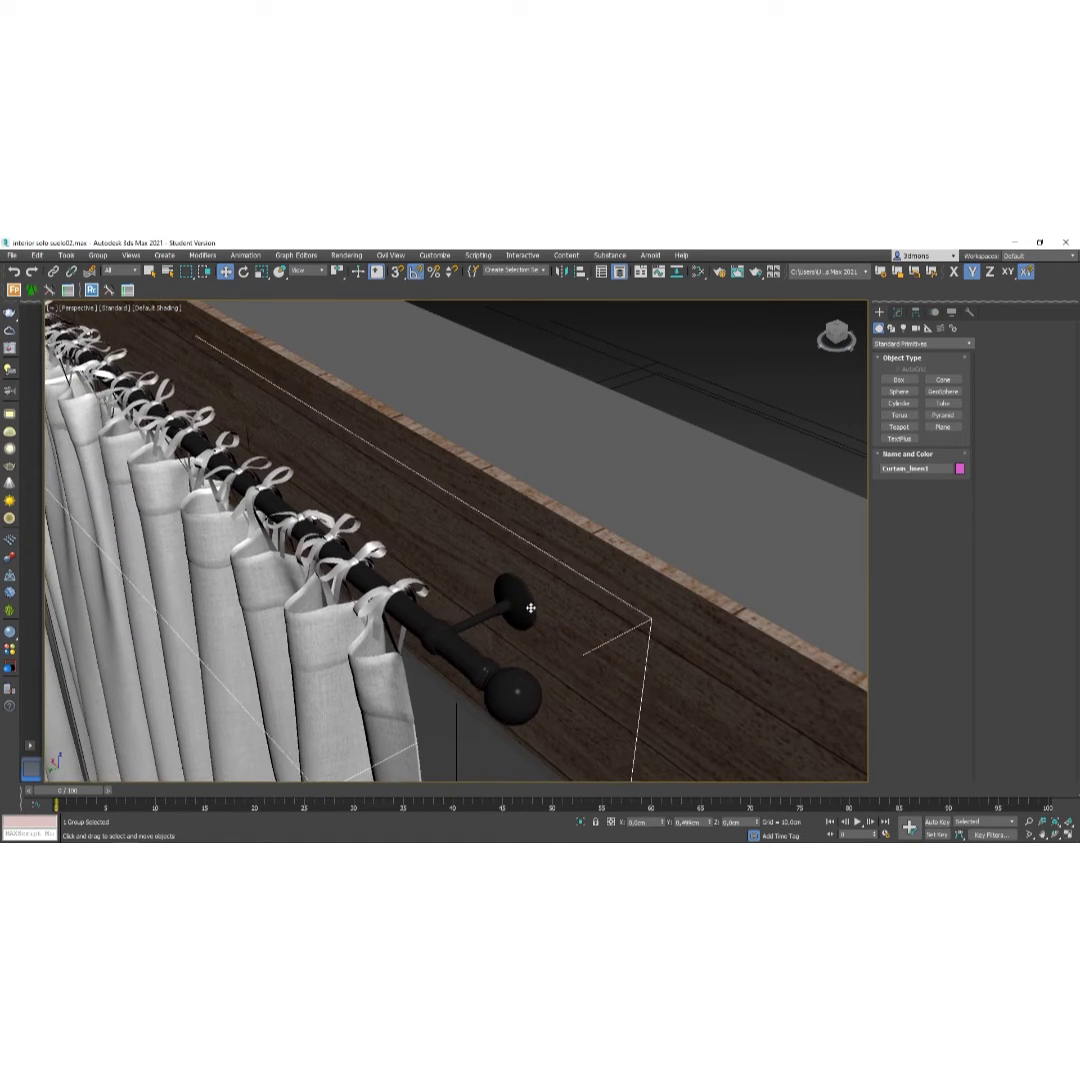
left_click_drag(531, 608, 530, 612)
scroll(459, 616, "down", 6)
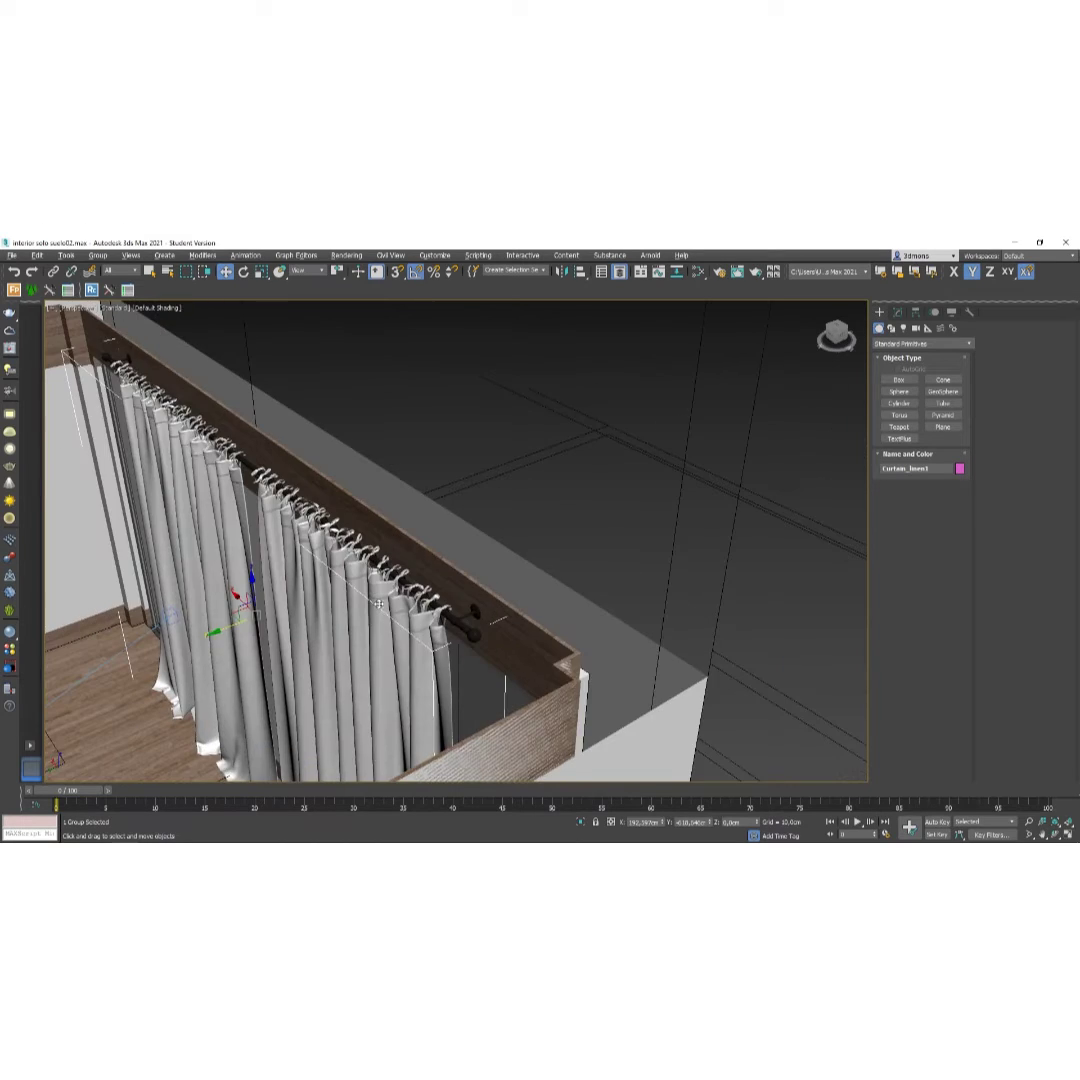
middle_click_drag(360, 628, 424, 607, "alt")
middle_click_drag(499, 607, 439, 614)
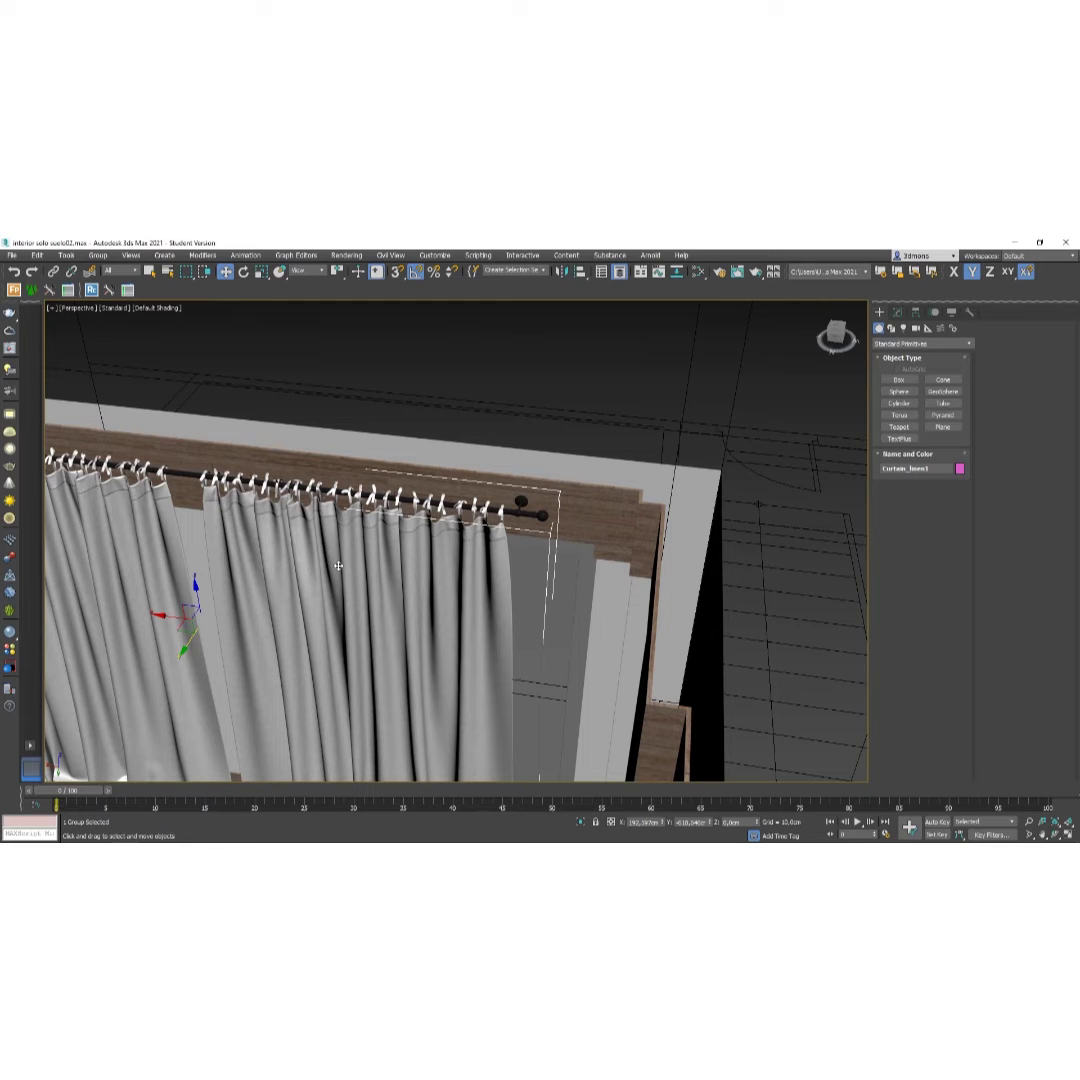
Move the curtain group along X to about 161.9 cm, bringing the rod closer to the room's corner.
scroll(338, 566, "down", 3)
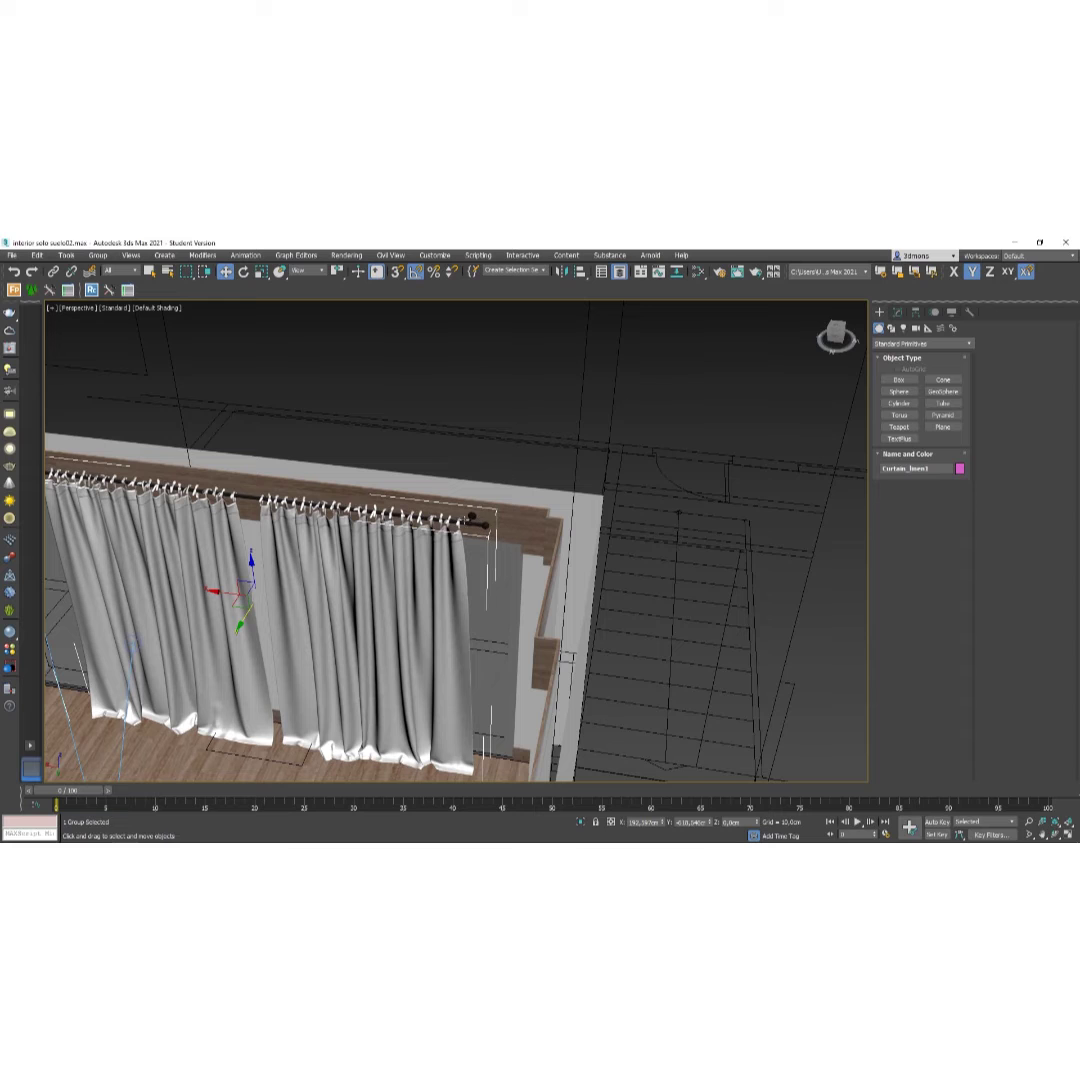
middle_click_drag(521, 521, 557, 526, "alt")
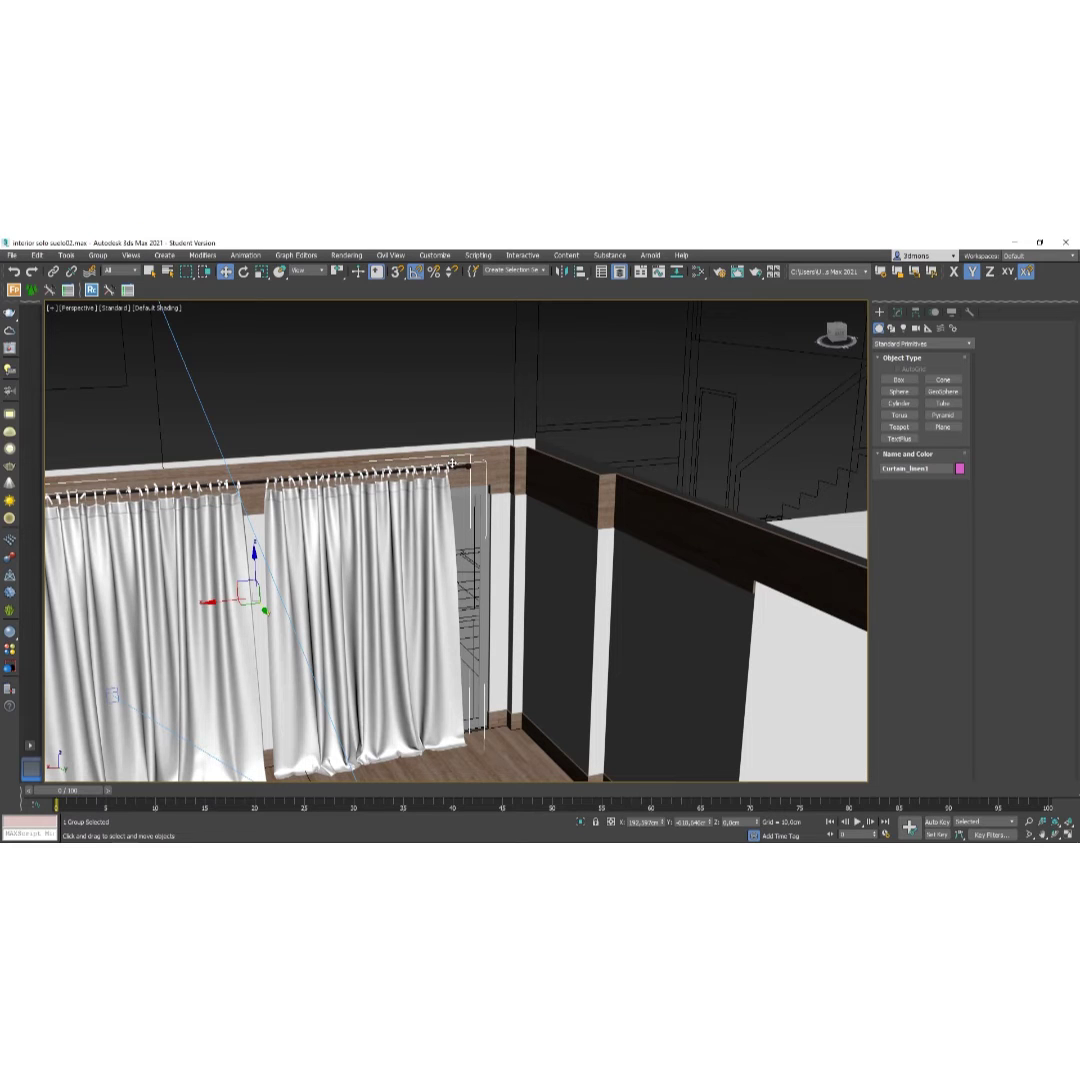
scroll(451, 462, "up", 5)
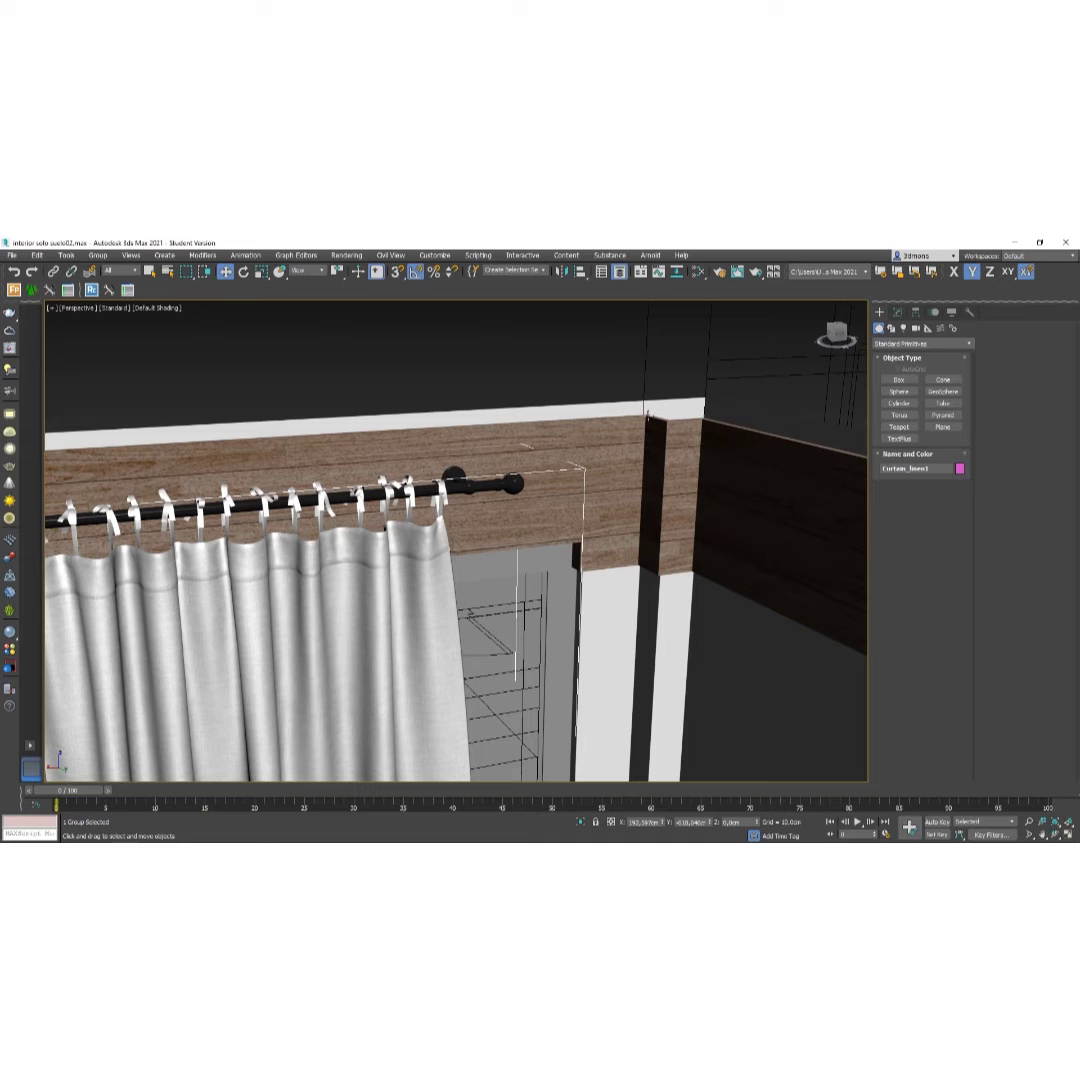
scroll(481, 462, "down", 5)
middle_click_drag(481, 462, 200, 665, "alt")
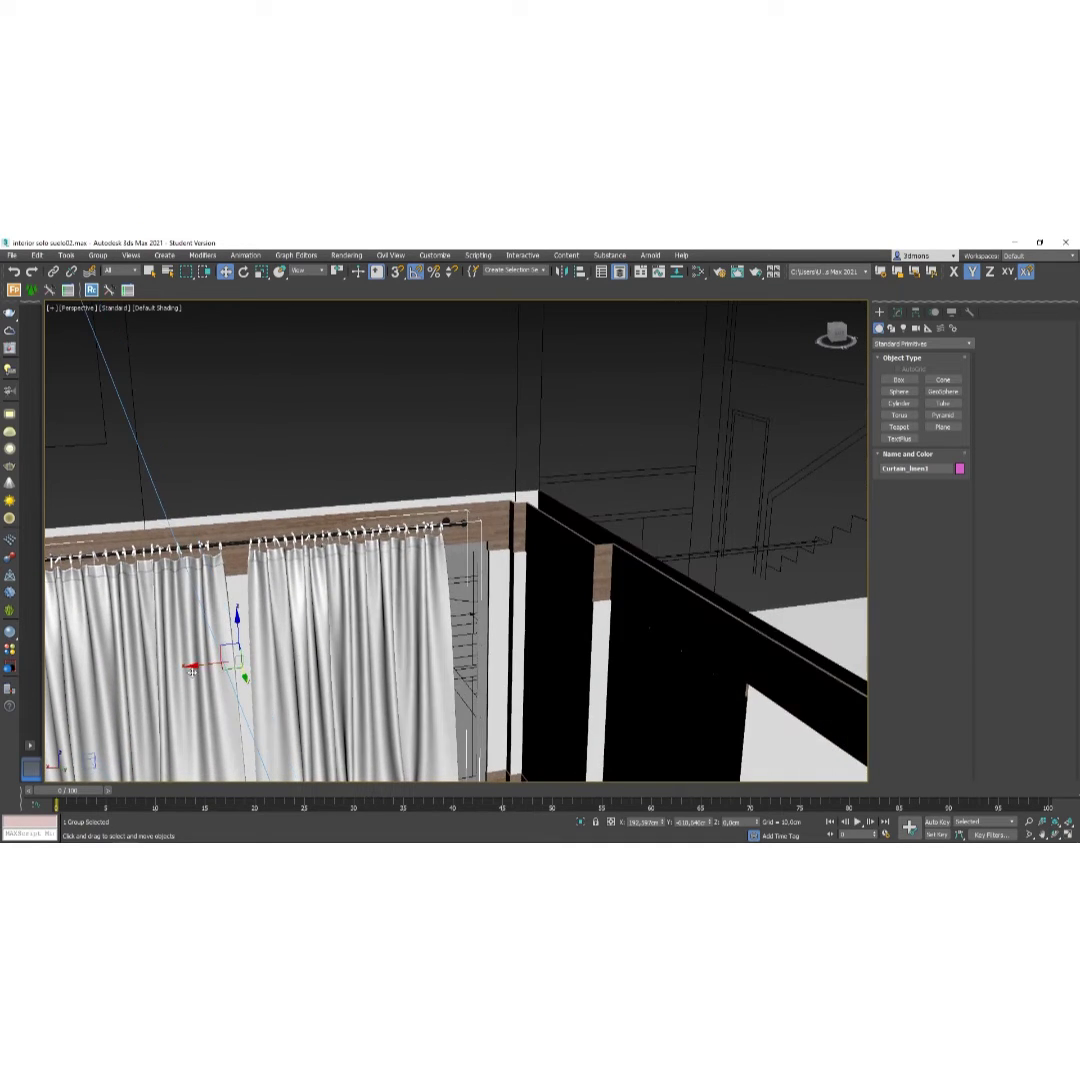
left_click_drag(195, 666, 234, 684)
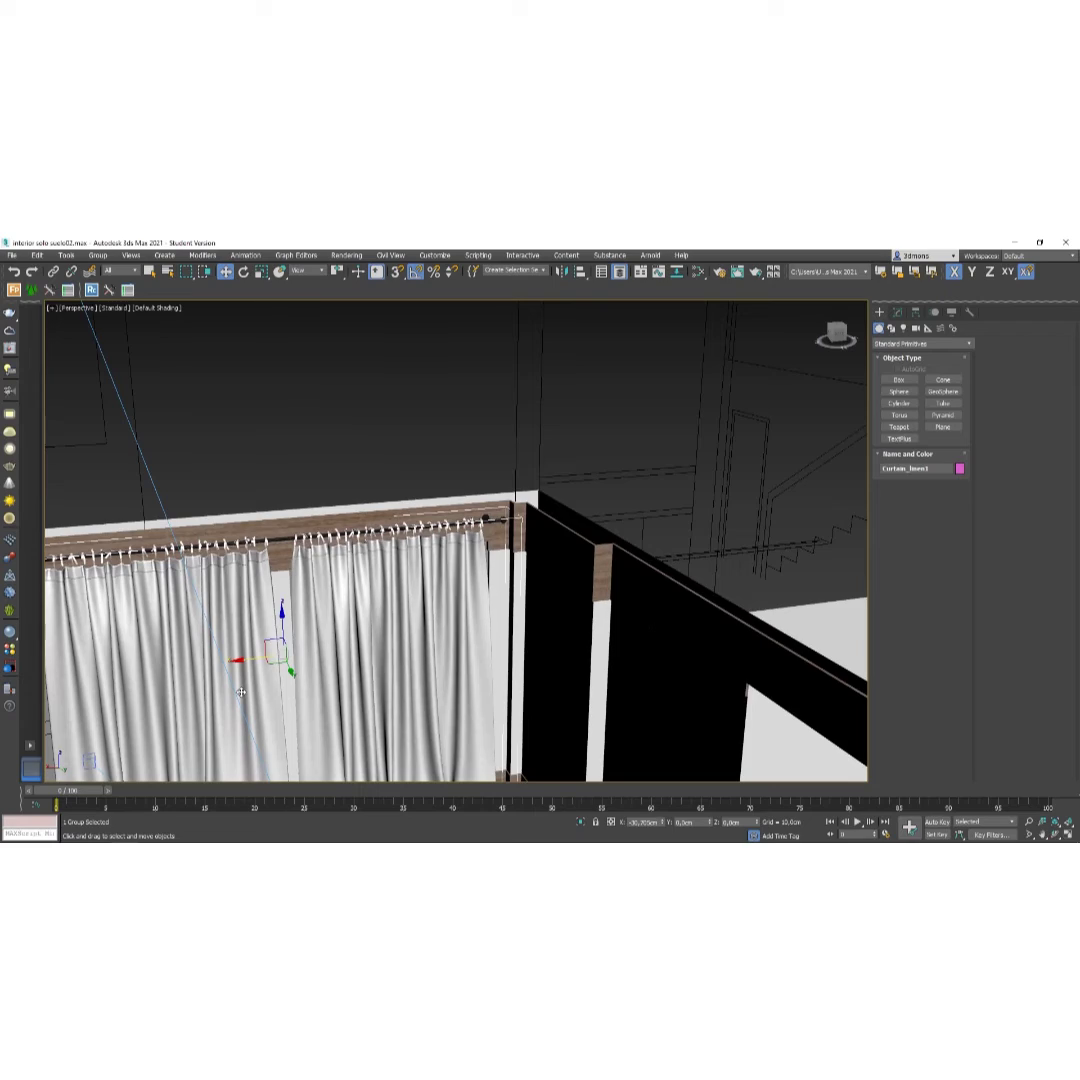
Examine how the curtains cover the window opening, comparing the wireframe and shaded displays.
scroll(427, 660, "down", 5)
middle_click_drag(427, 663, 432, 650, "alt")
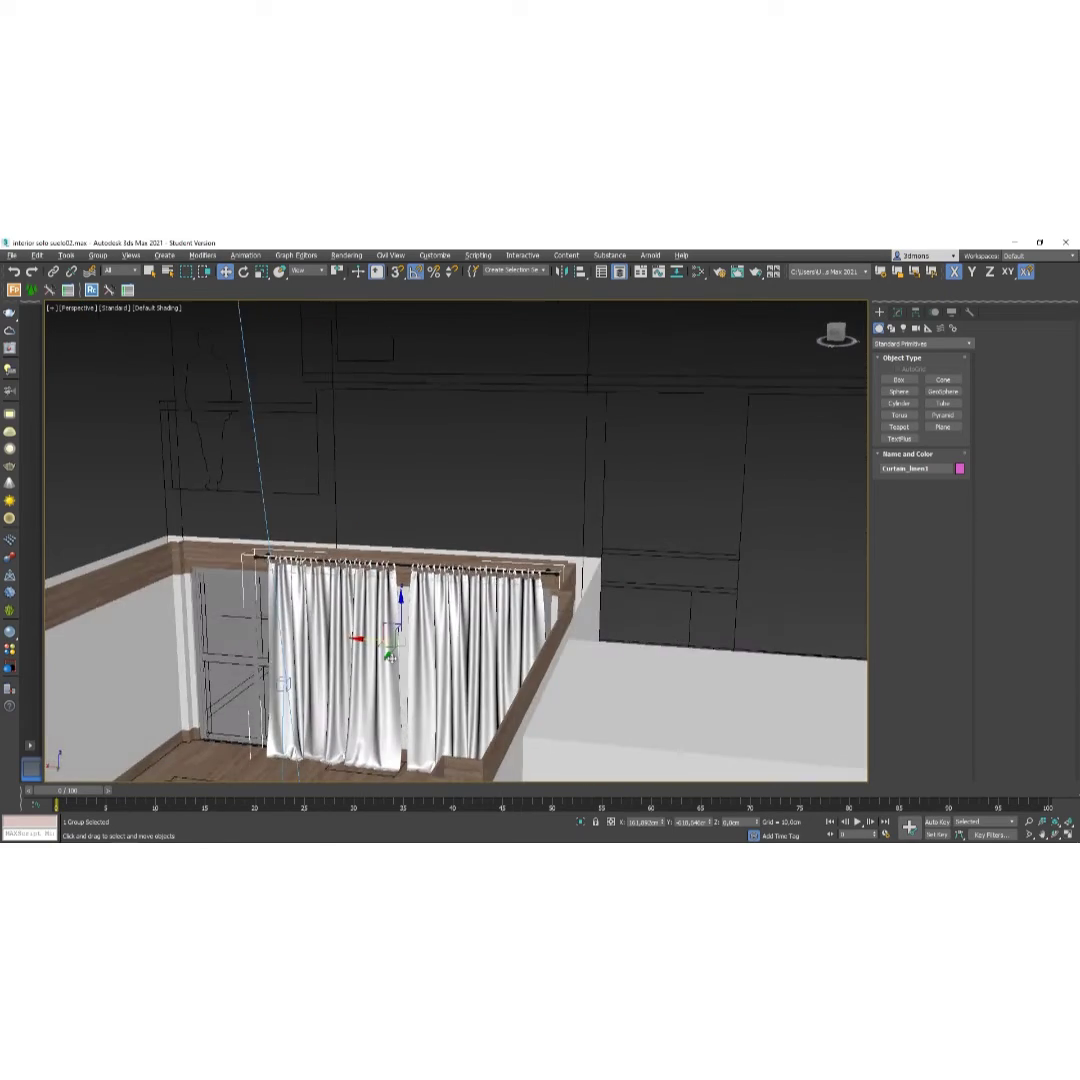
scroll(437, 637, "up", 6)
key("F3")
scroll(437, 637, "down", 6)
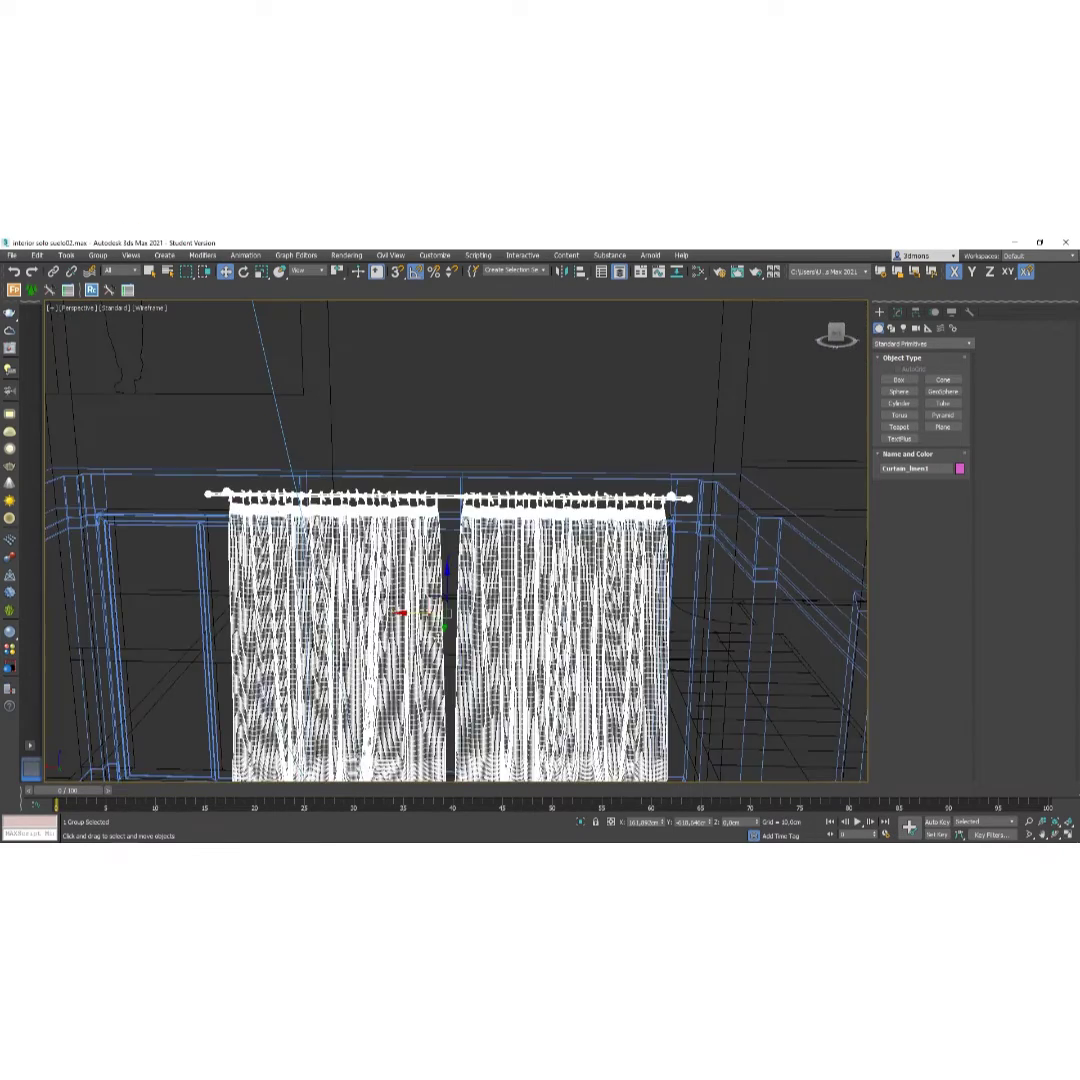
mouse_move(437, 637)
middle_mouse_down("alt")
mouse_move(470, 640)
mouse_move(437, 637)
middle_mouse_up("alt")
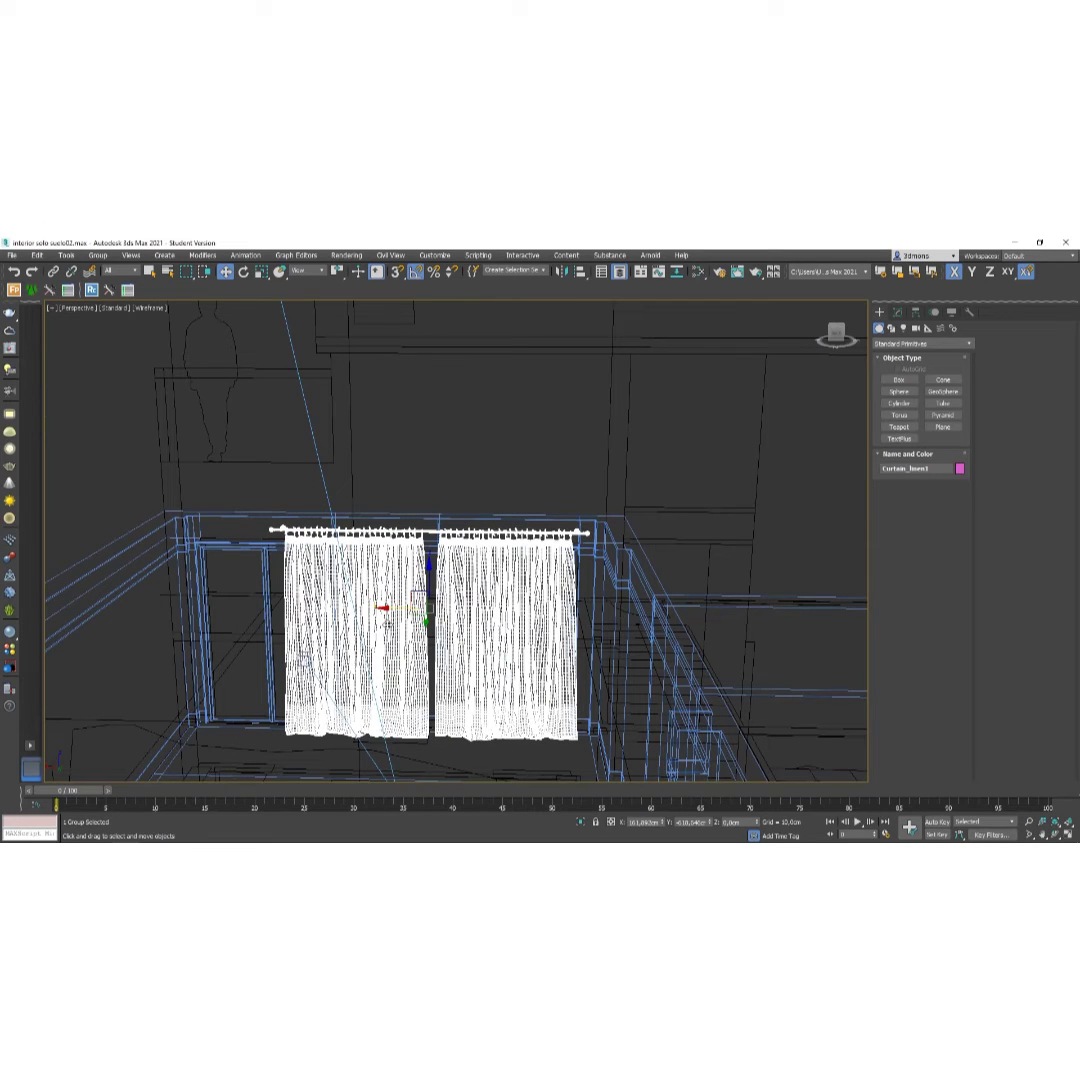
key("F3")
middle_click_drag(437, 637, 409, 560, "alt")
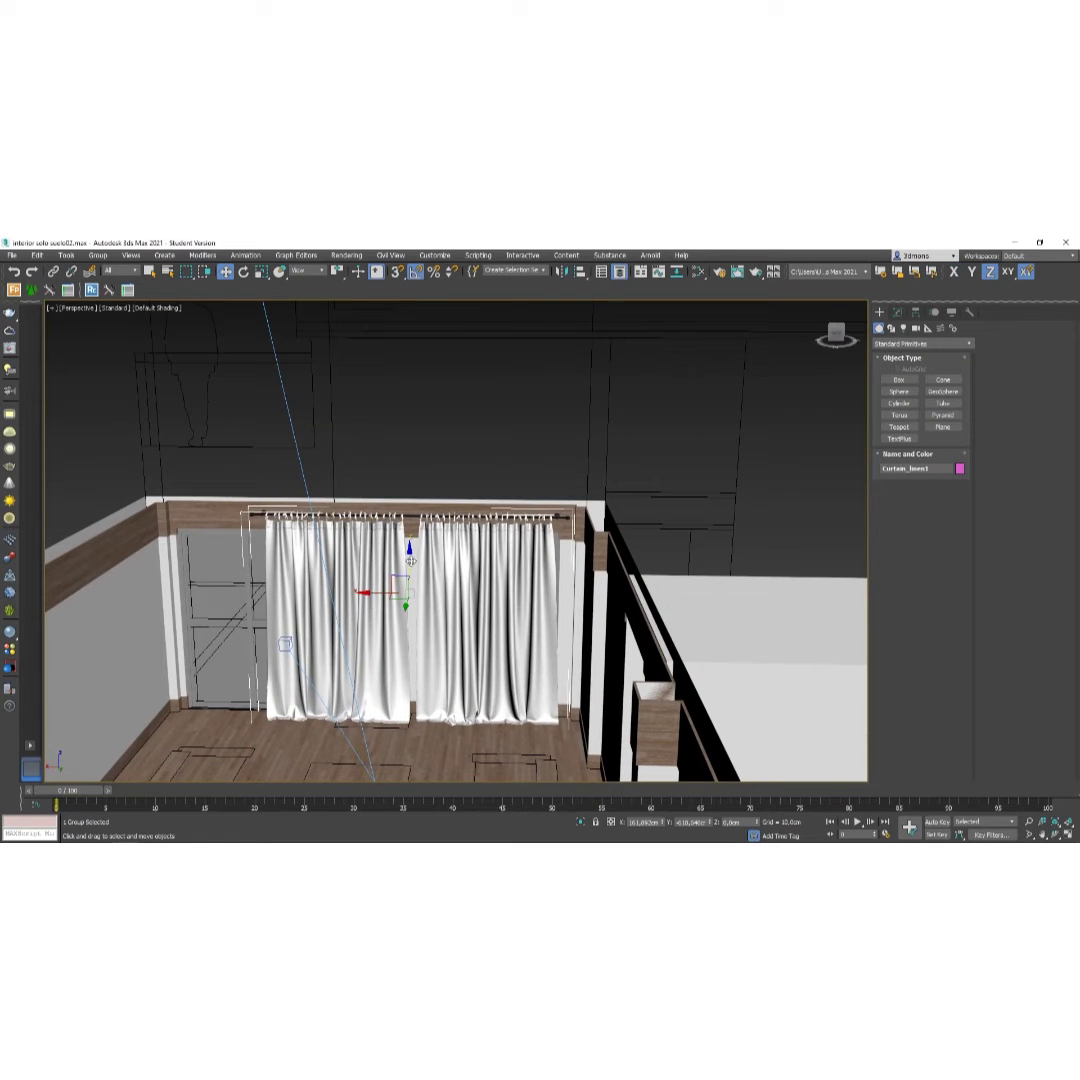
Adjust the curtain group along Z to about 0.04 cm so the hems rest on the wooden floor.
left_click_drag(409, 560, 419, 567)
scroll(419, 567, "up", 8)
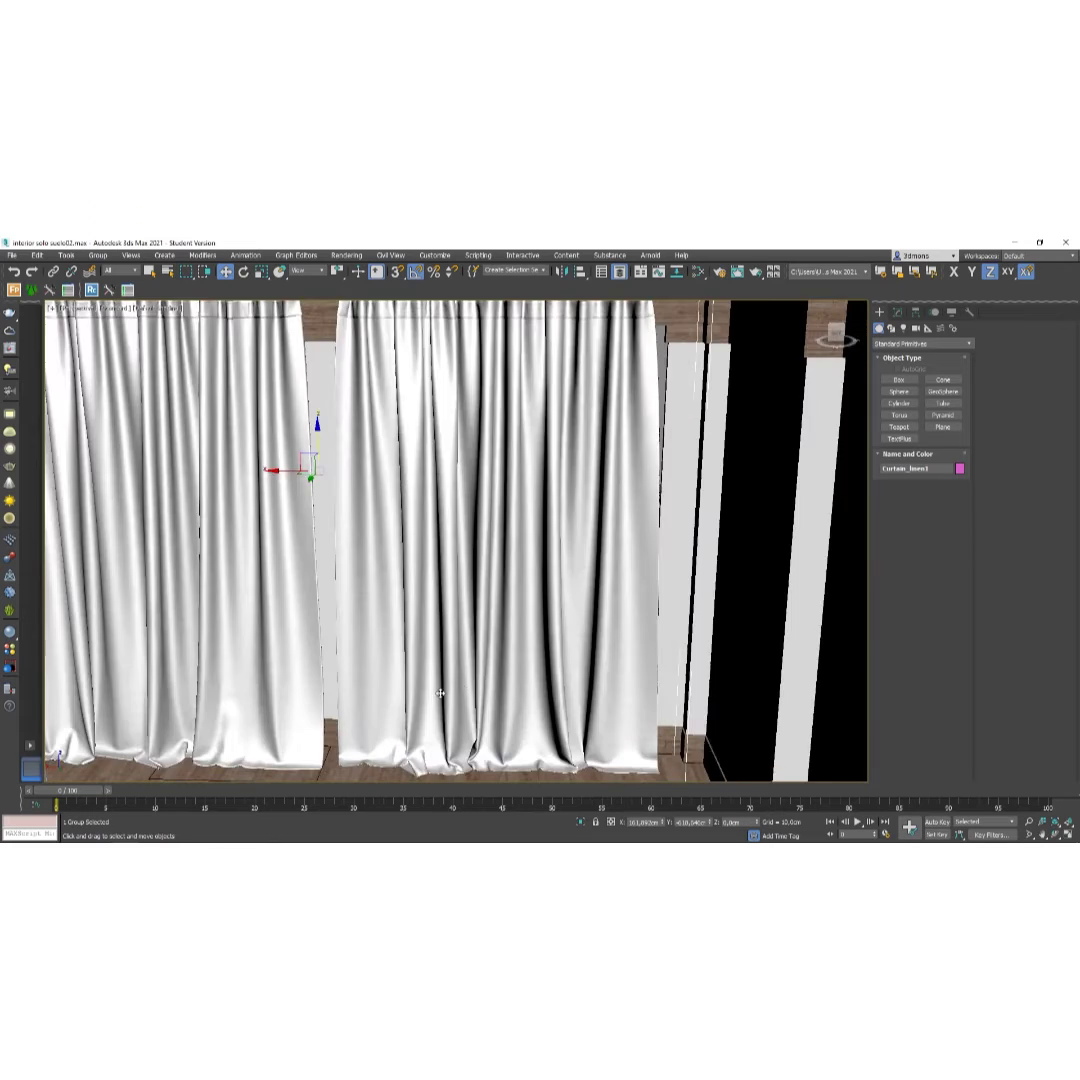
mouse_move(360, 651)
left_mouse_down()
mouse_move(362, 634)
mouse_move(375, 636)
left_mouse_up()
scroll(375, 636, "down", 8)
middle_click_drag(374, 594, 409, 615, "alt")
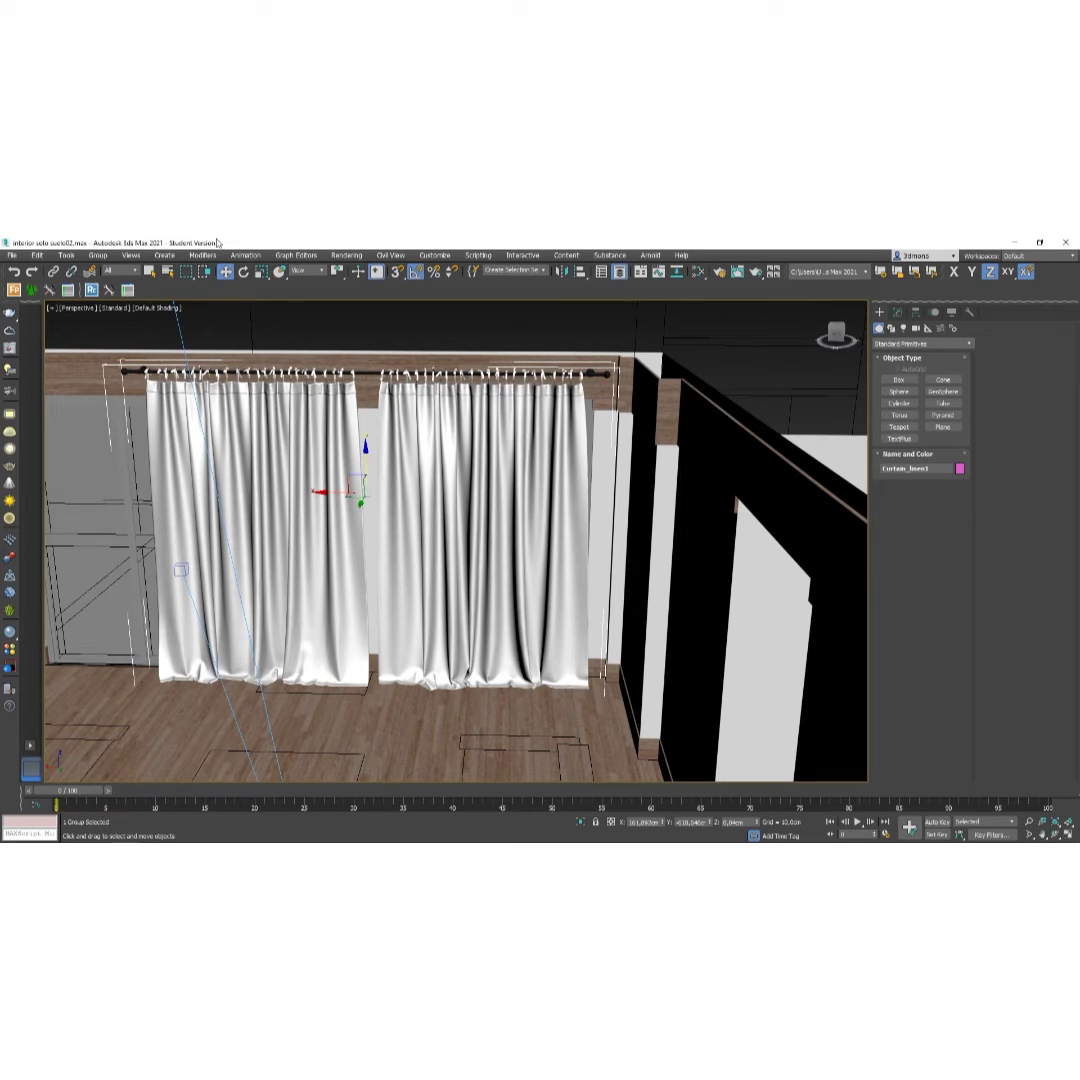
Open the curtain group for editing and select its left panel, Curtain_linen00.
left_click(897, 312)
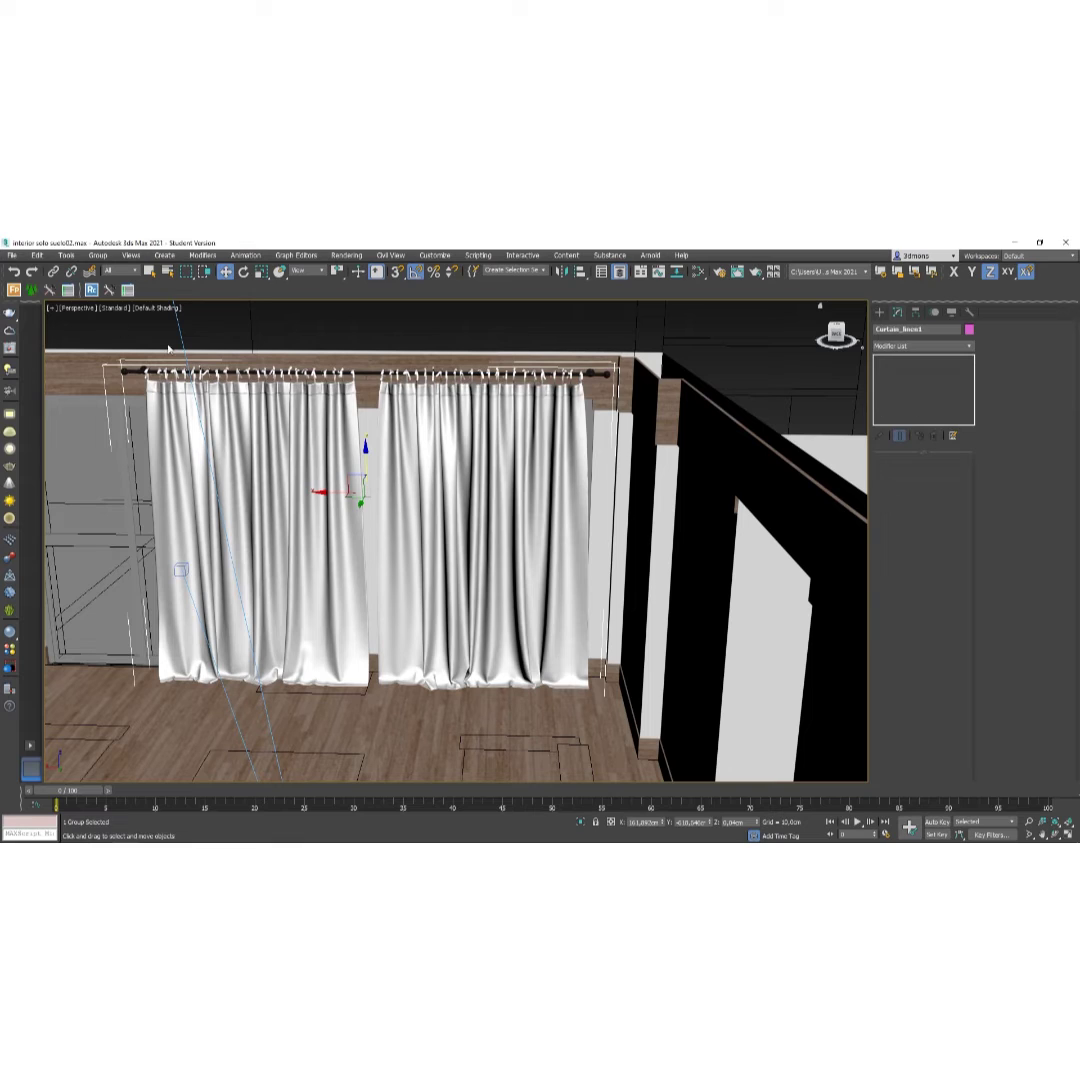
left_click(97, 255)
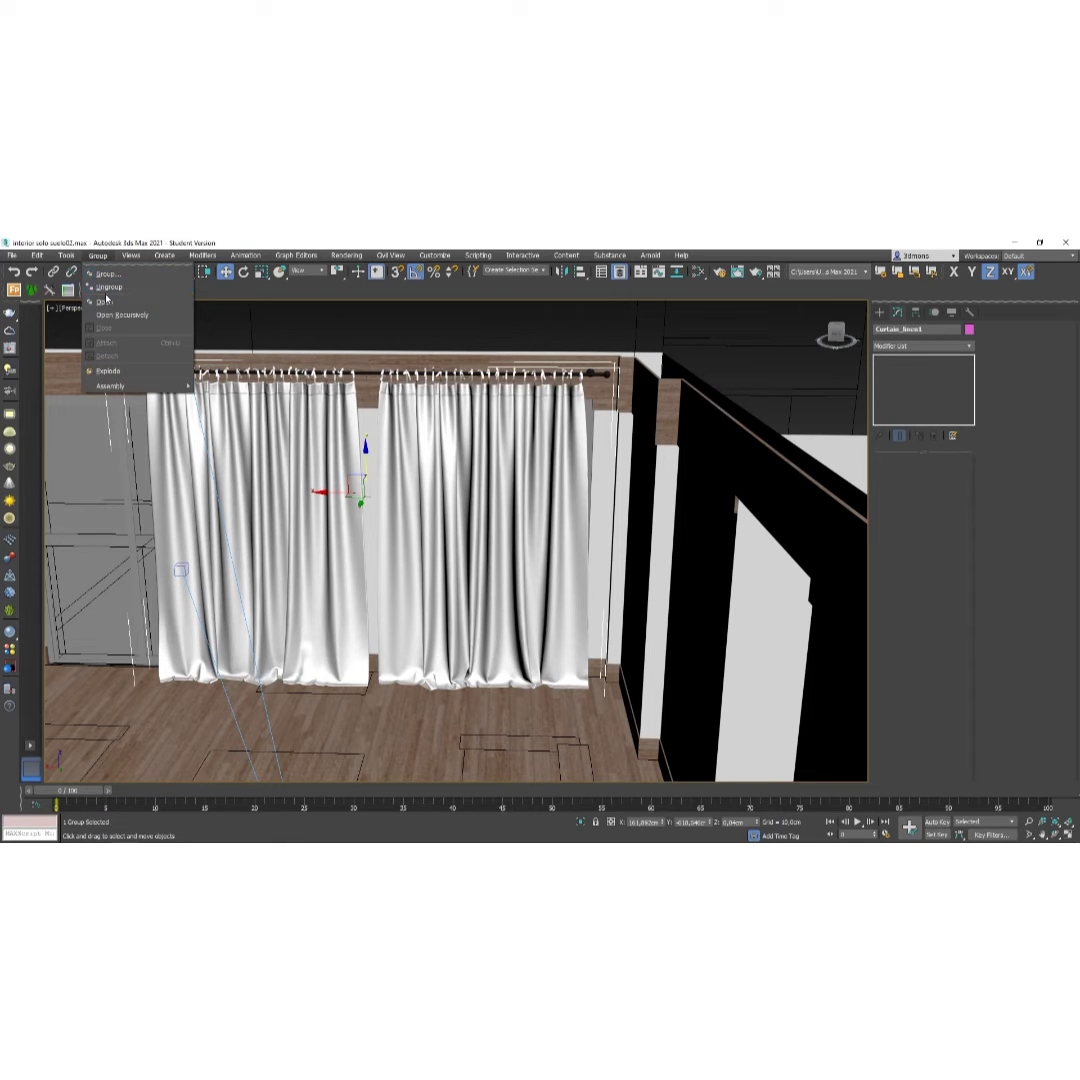
left_click(105, 300)
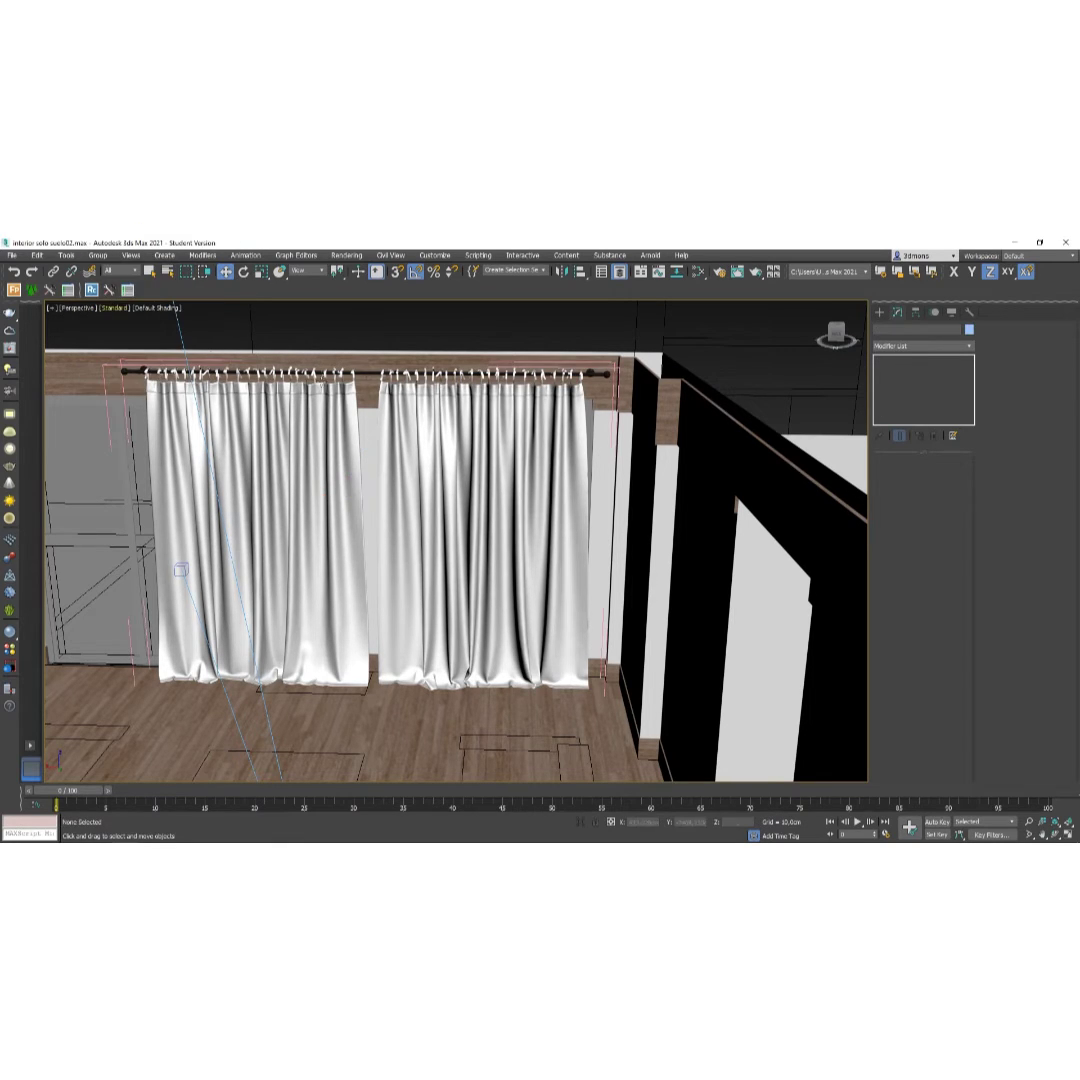
left_click(325, 425)
key("F3")
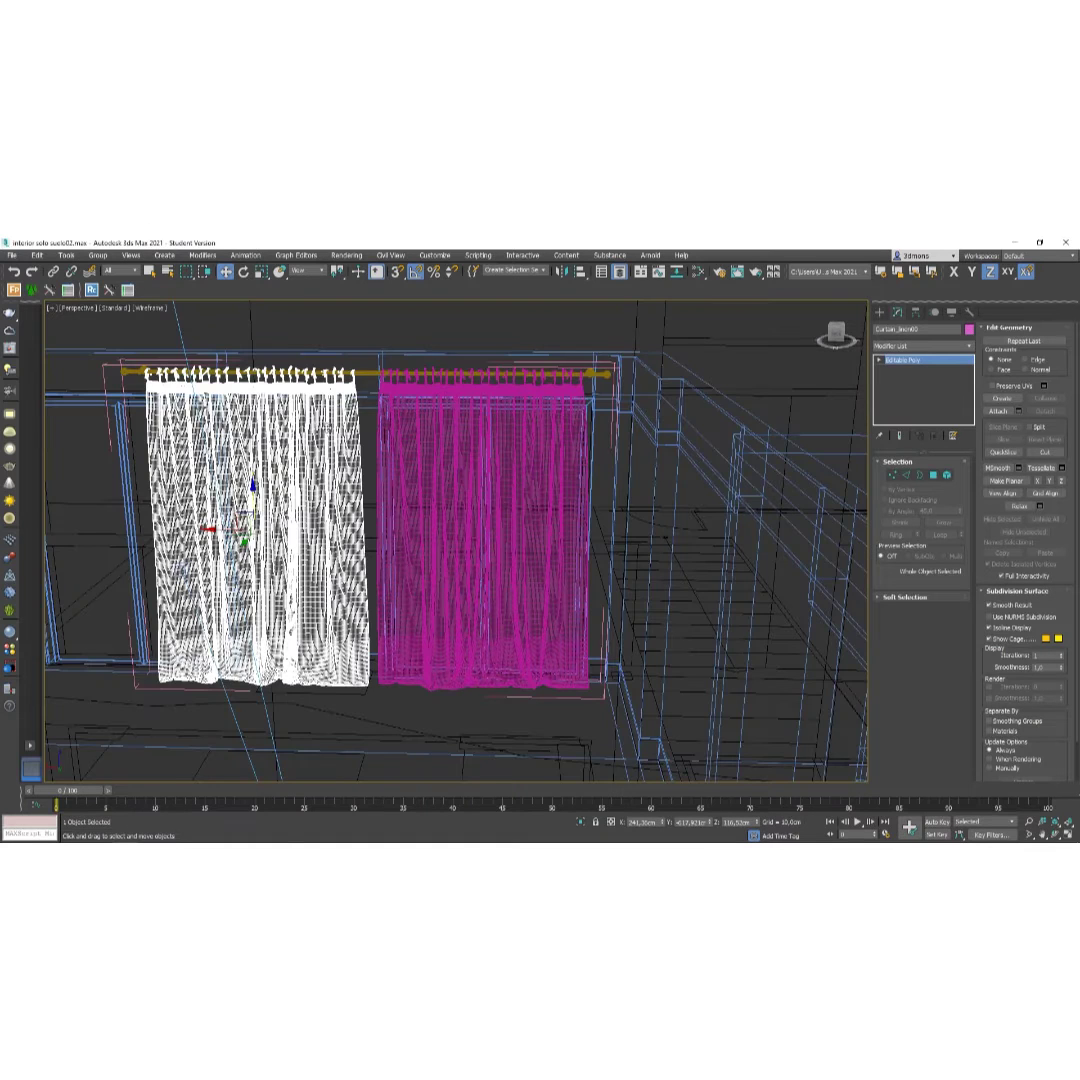
key("F3")
scroll(530, 468, "down", 4)
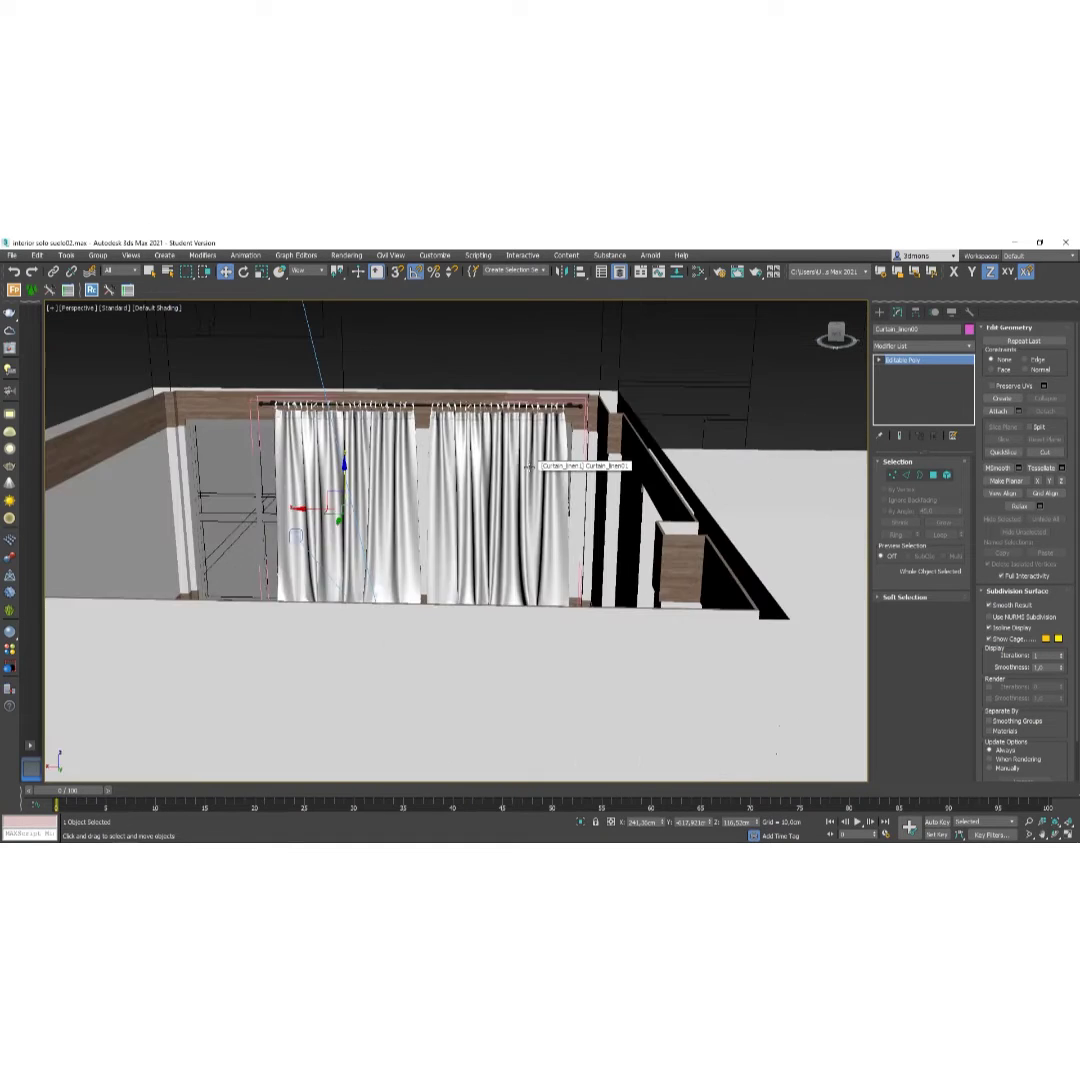
scroll(530, 468, "up", 5)
key("F3")
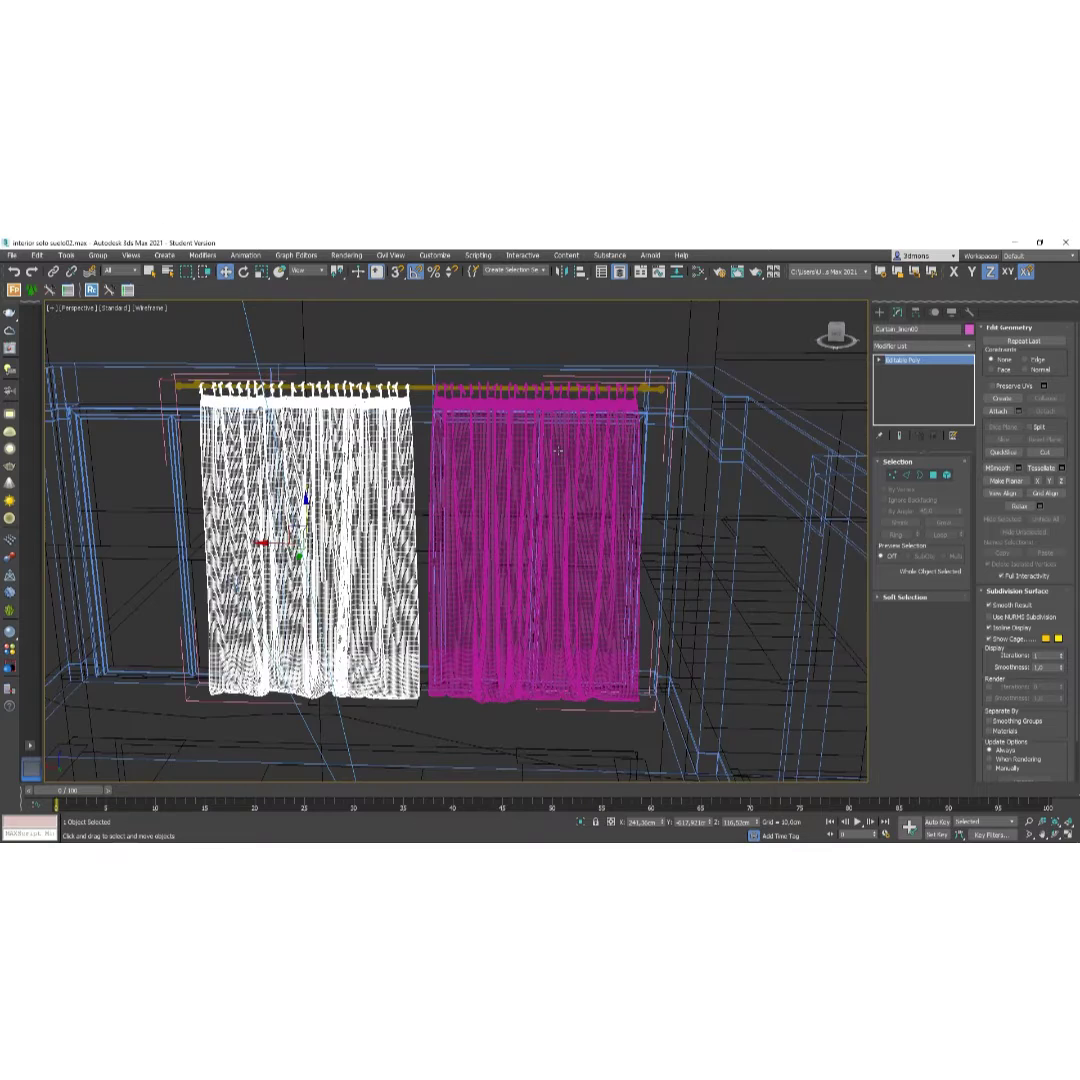
key("F3")
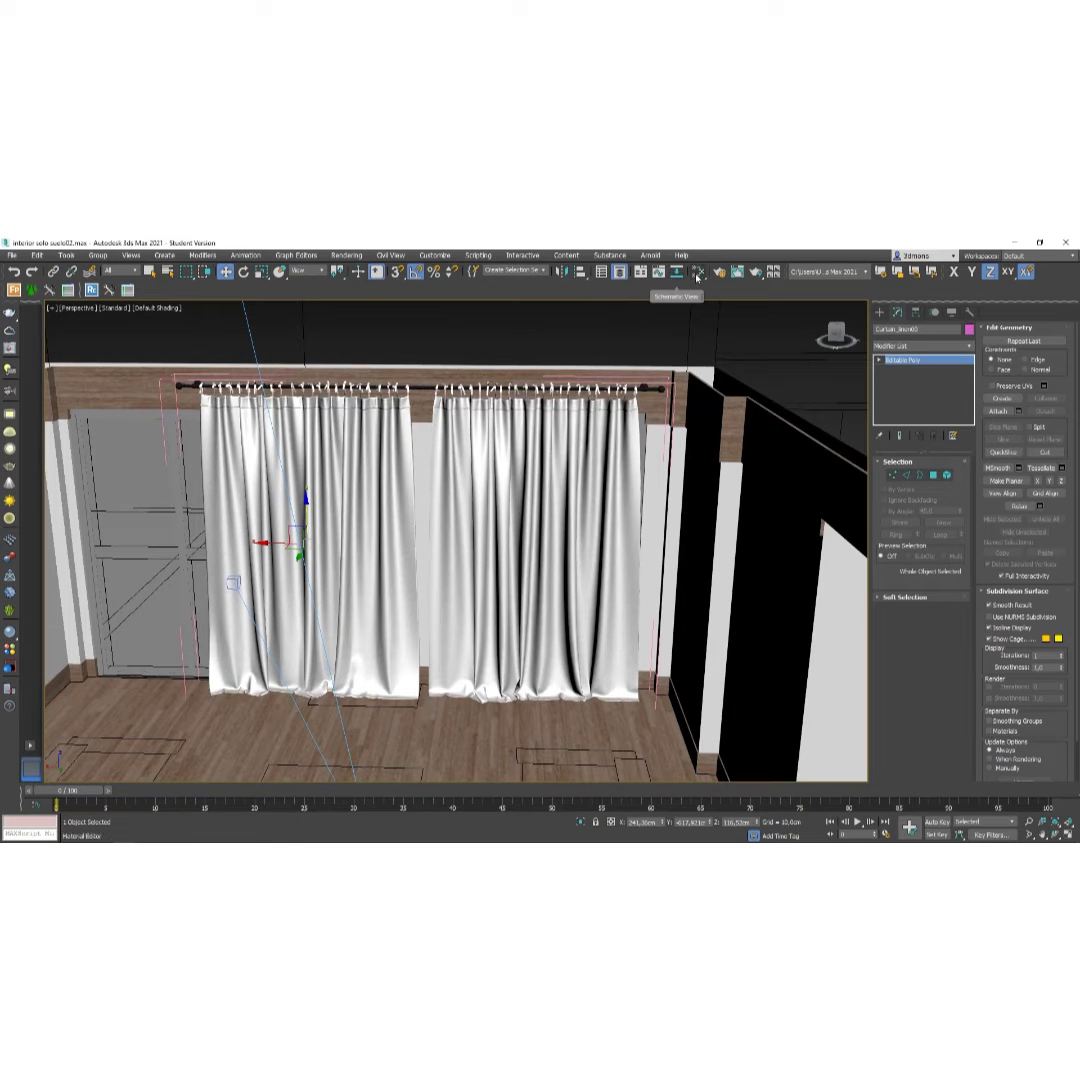
Freeze the 0 (default), 1-Planos and 2-Modelado layers, and hide the 1-Planos layer.
left_click_drag(0, 407, 441, 383)
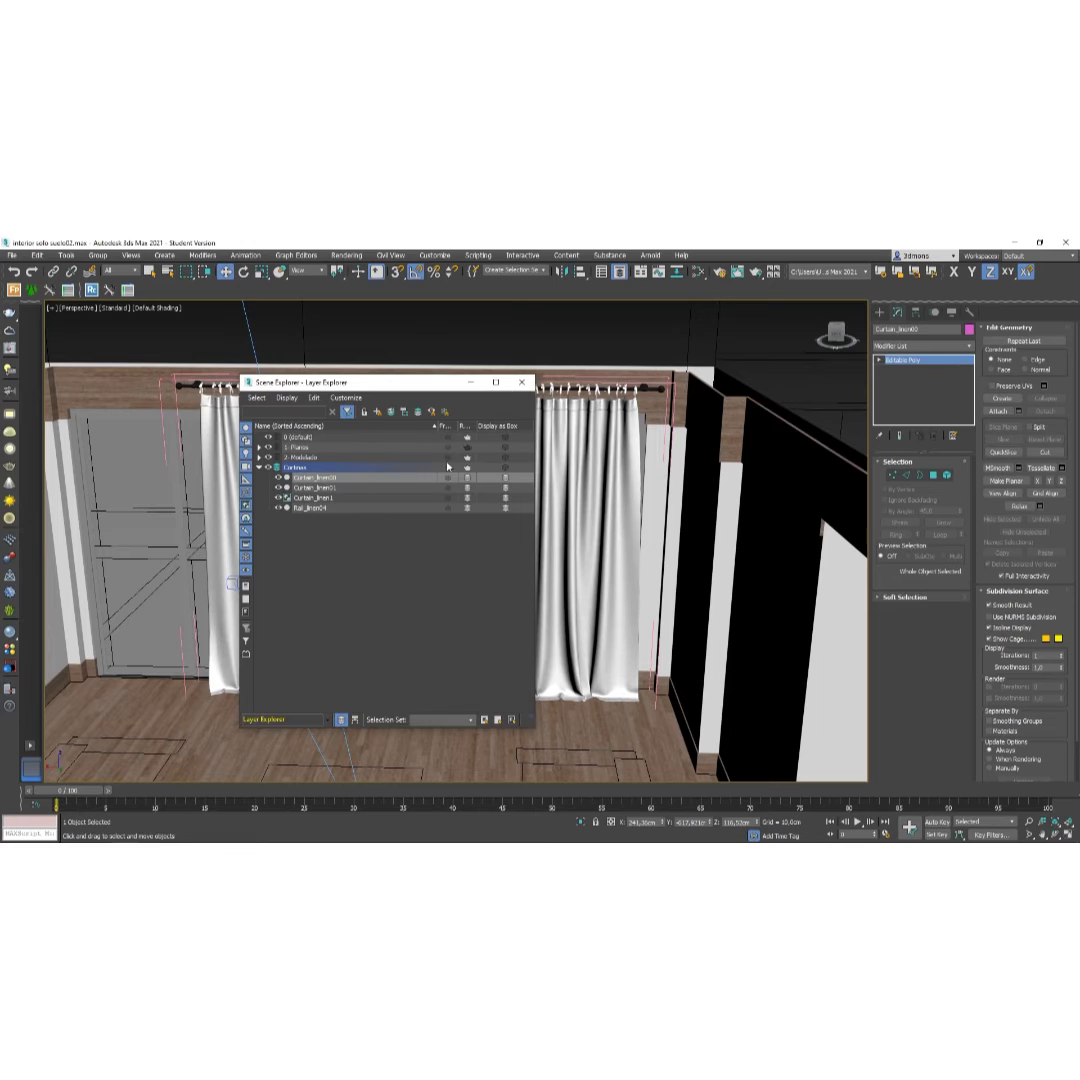
left_click(448, 457)
left_click(448, 447)
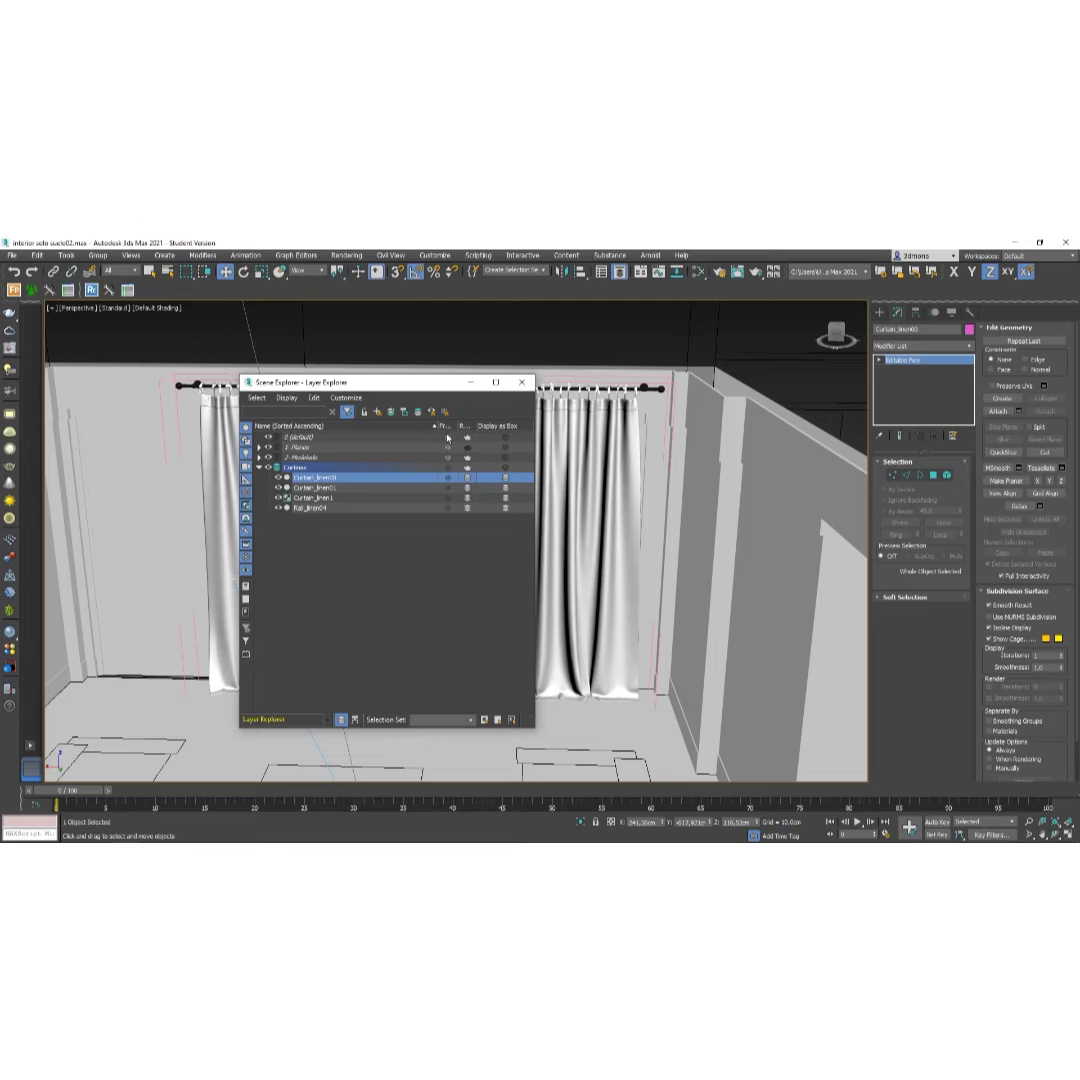
left_click_drag(447, 386, 405, 398)
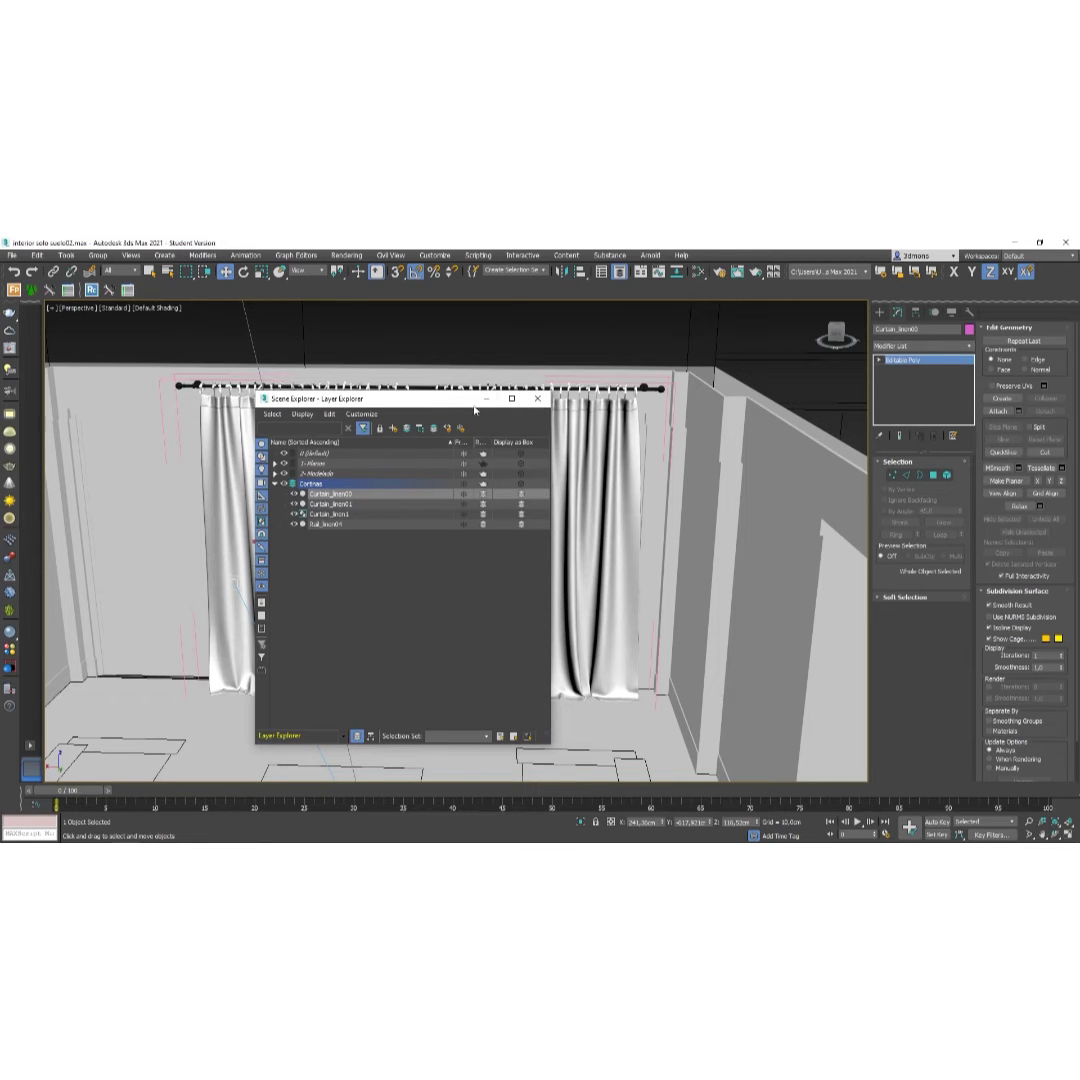
left_click_drag(441, 403, 394, 391)
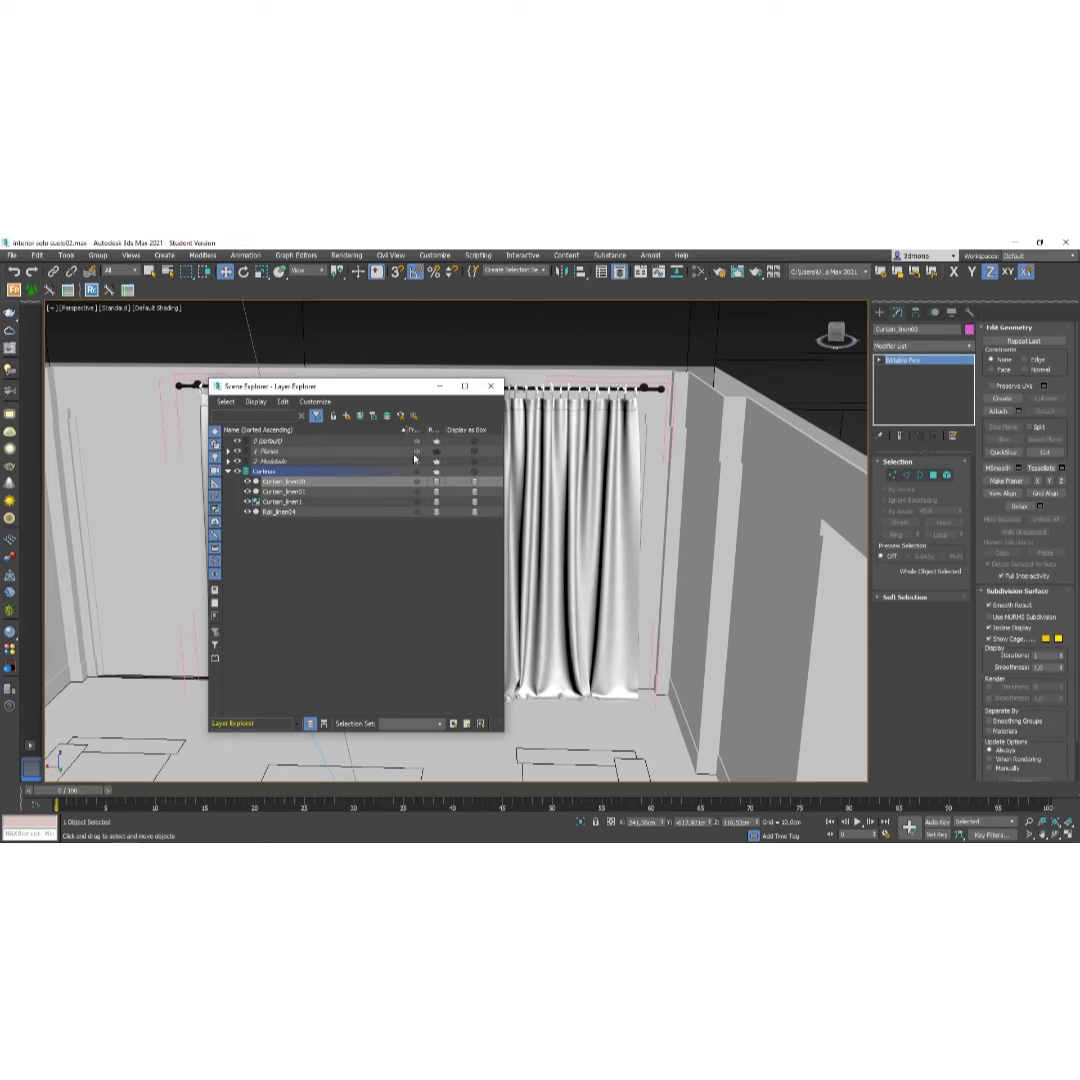
left_click(238, 452)
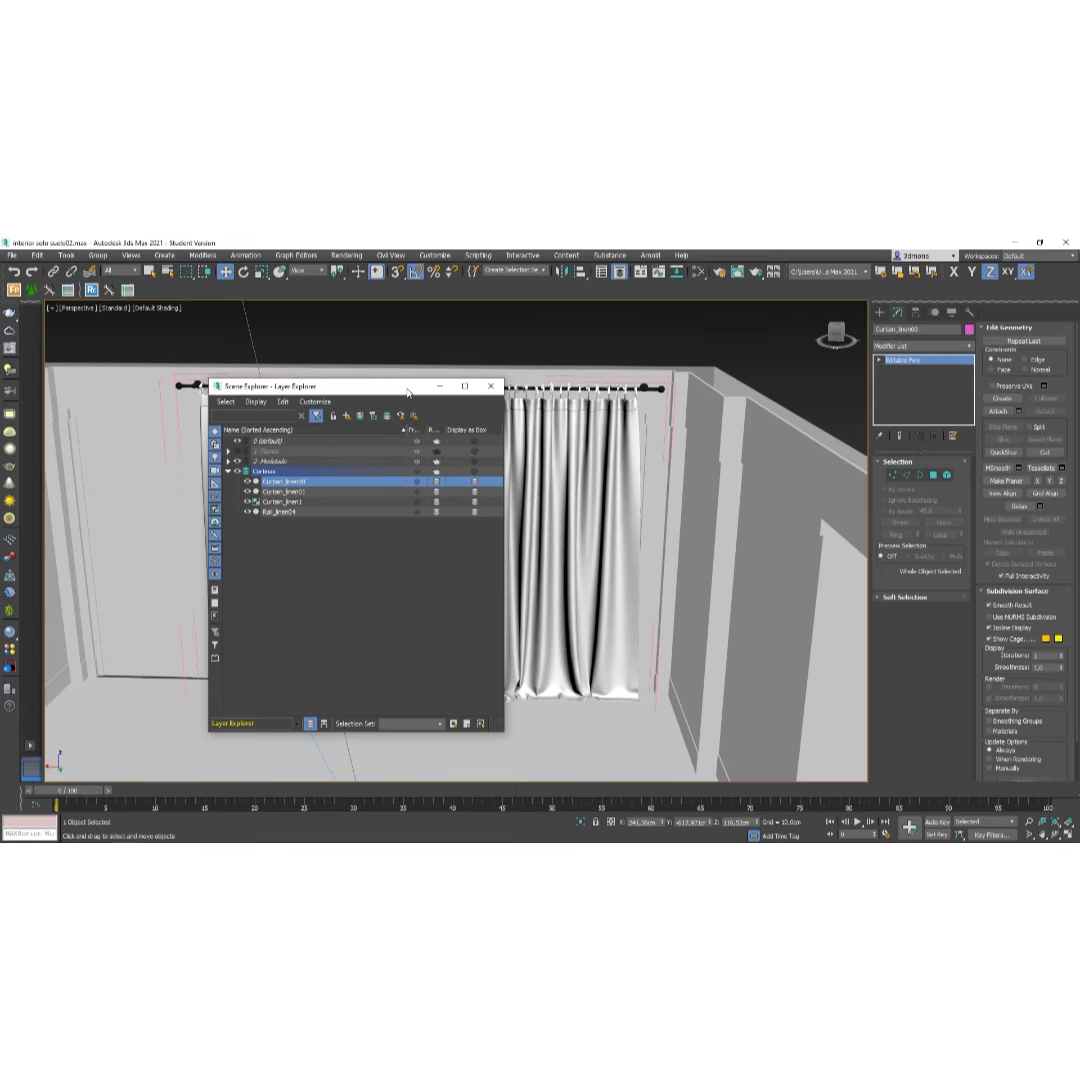
left_click_drag(407, 392, 0, 395)
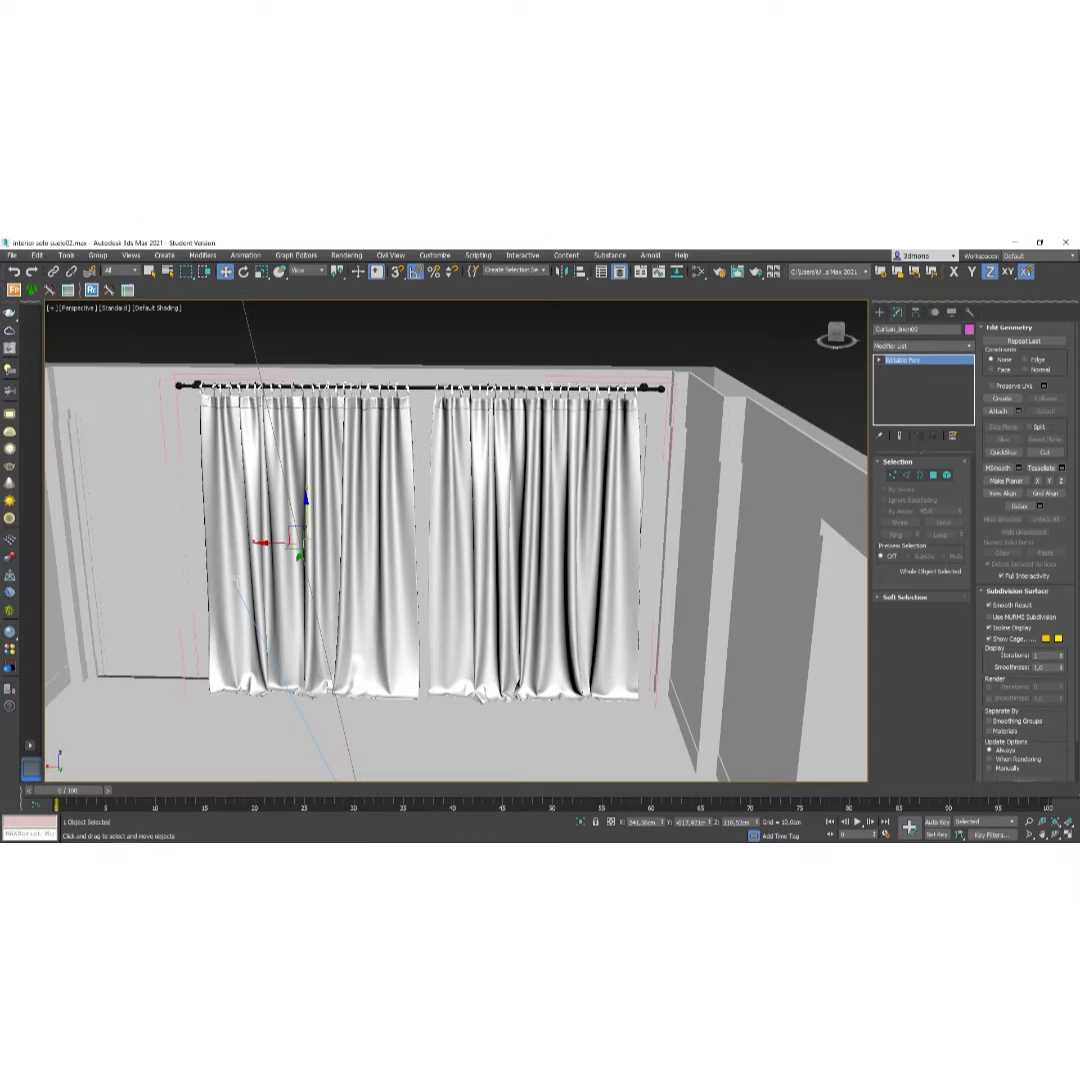
Examine the curtain panels against the window frames, alternating between wireframe and shaded display.
mouse_move(140, 605)
middle_mouse_down("alt")
mouse_move(345, 626)
mouse_move(330, 605)
middle_mouse_up("alt")
key("F3")
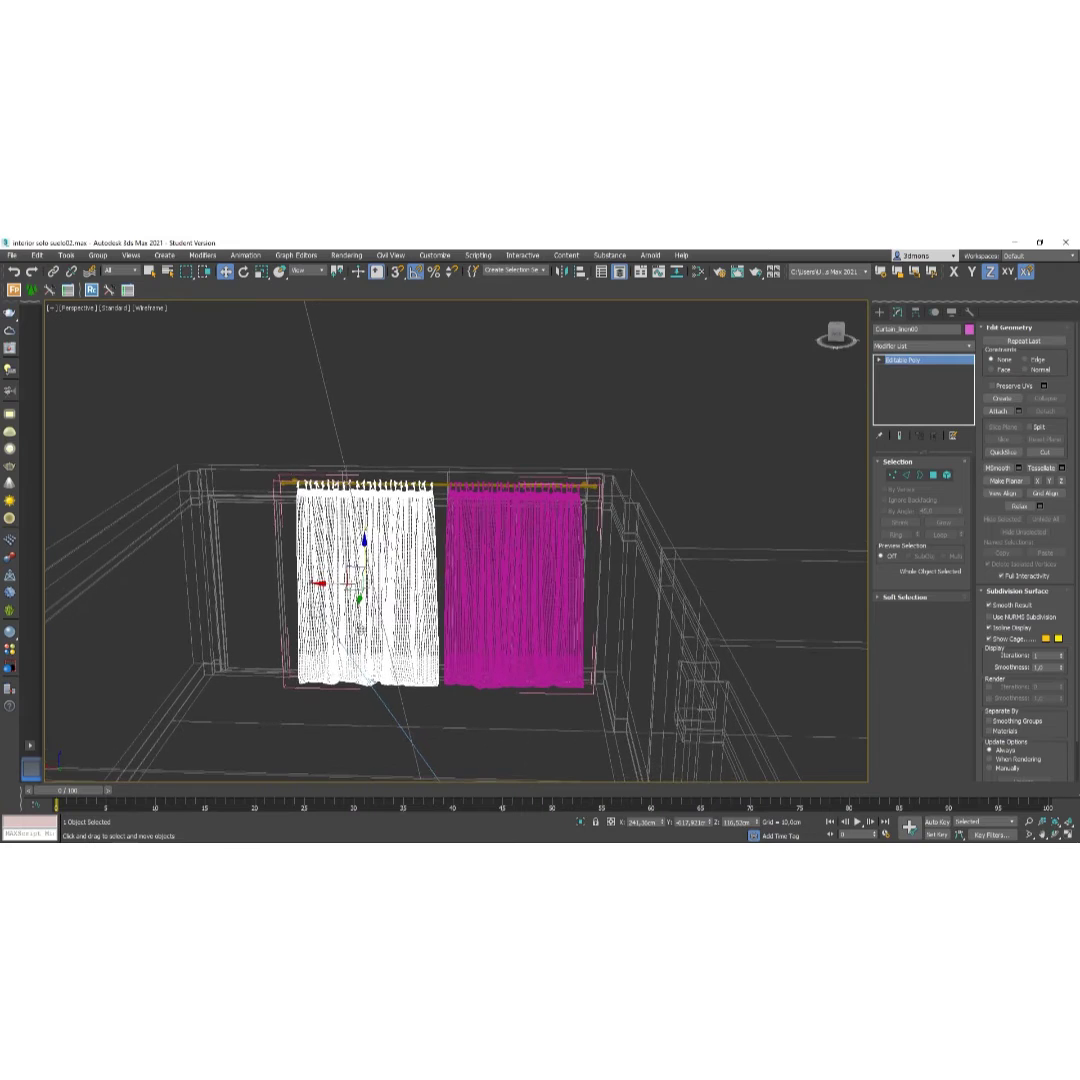
scroll(298, 508, "up", 2)
scroll(295, 505, "up", 3)
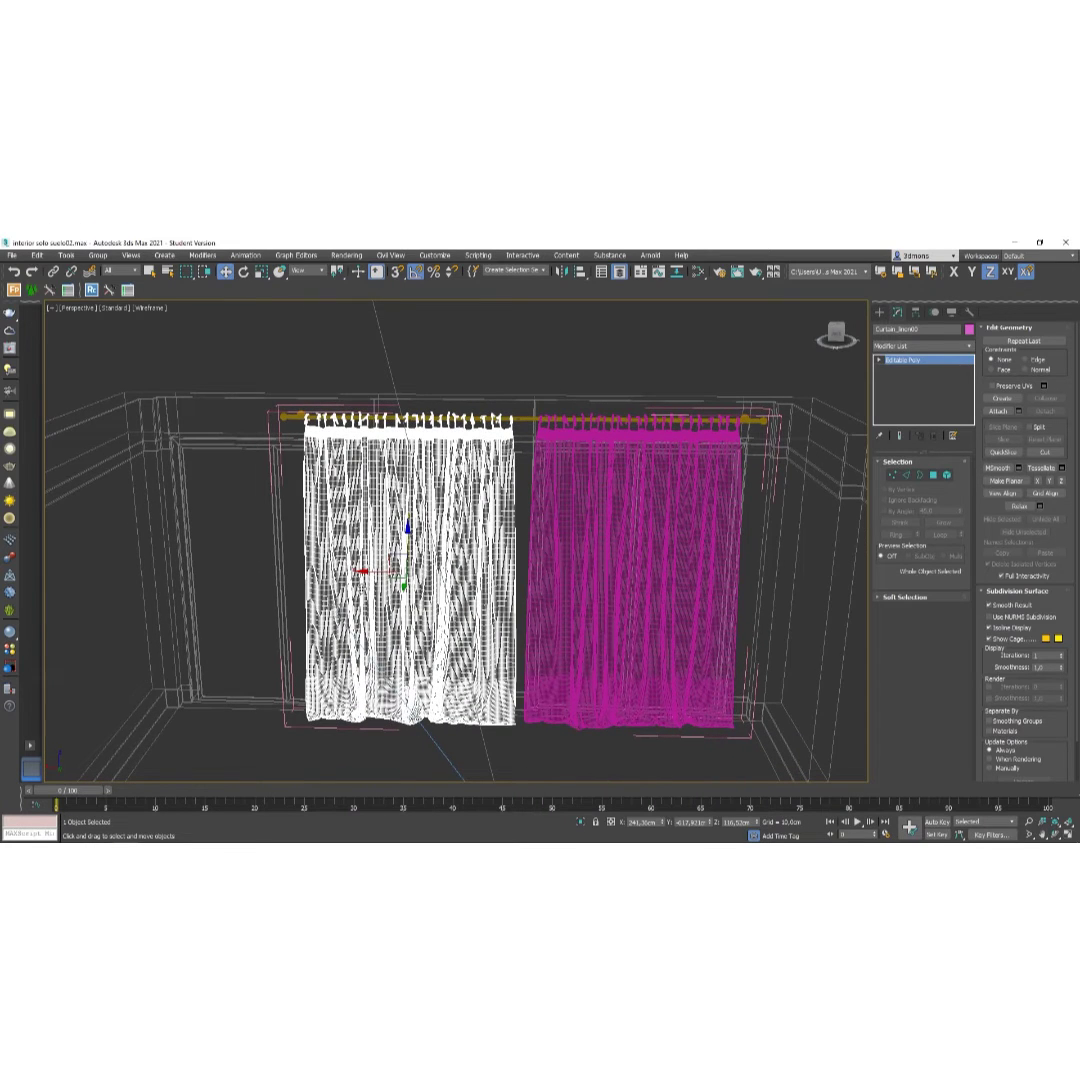
scroll(438, 562, "down", 3)
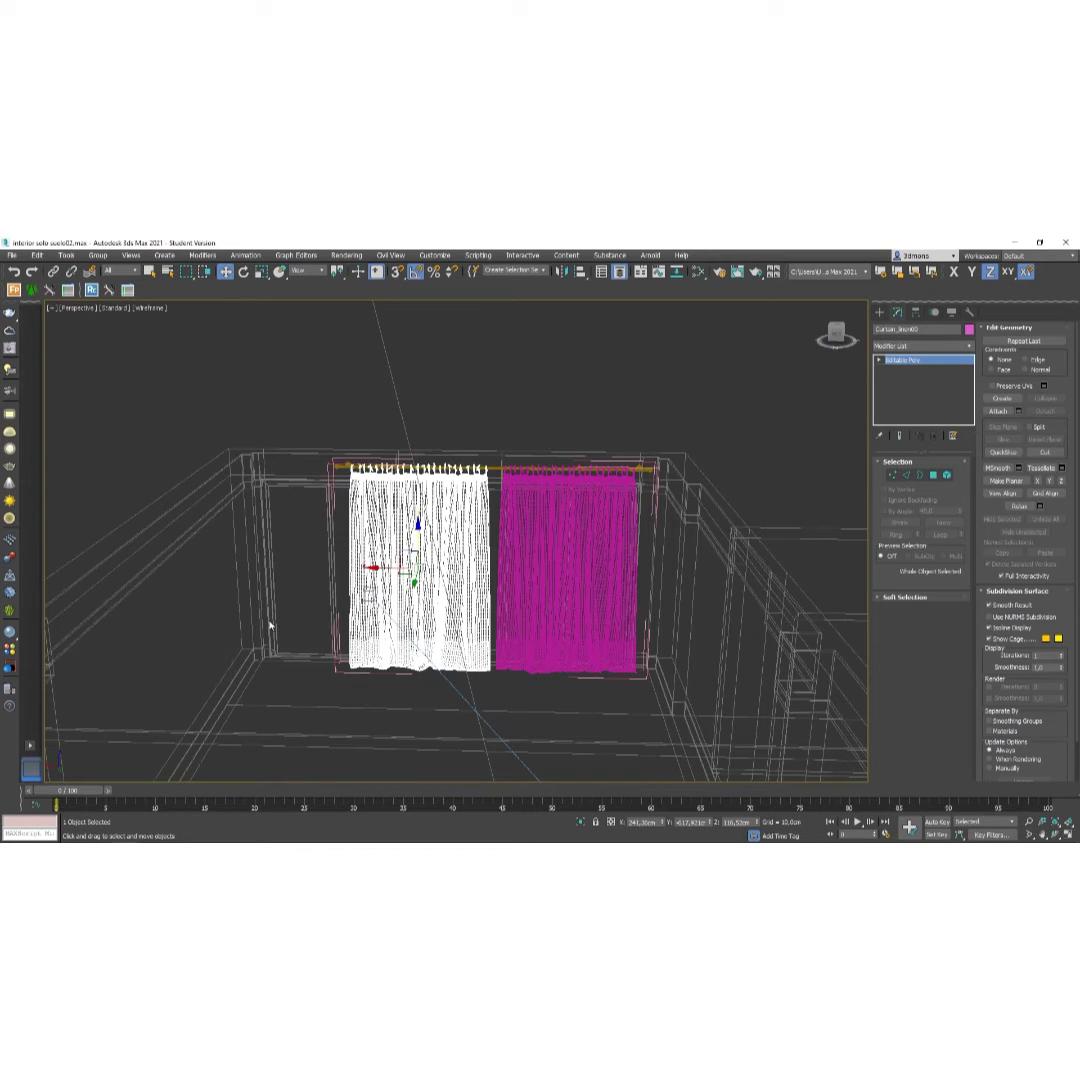
key("F3")
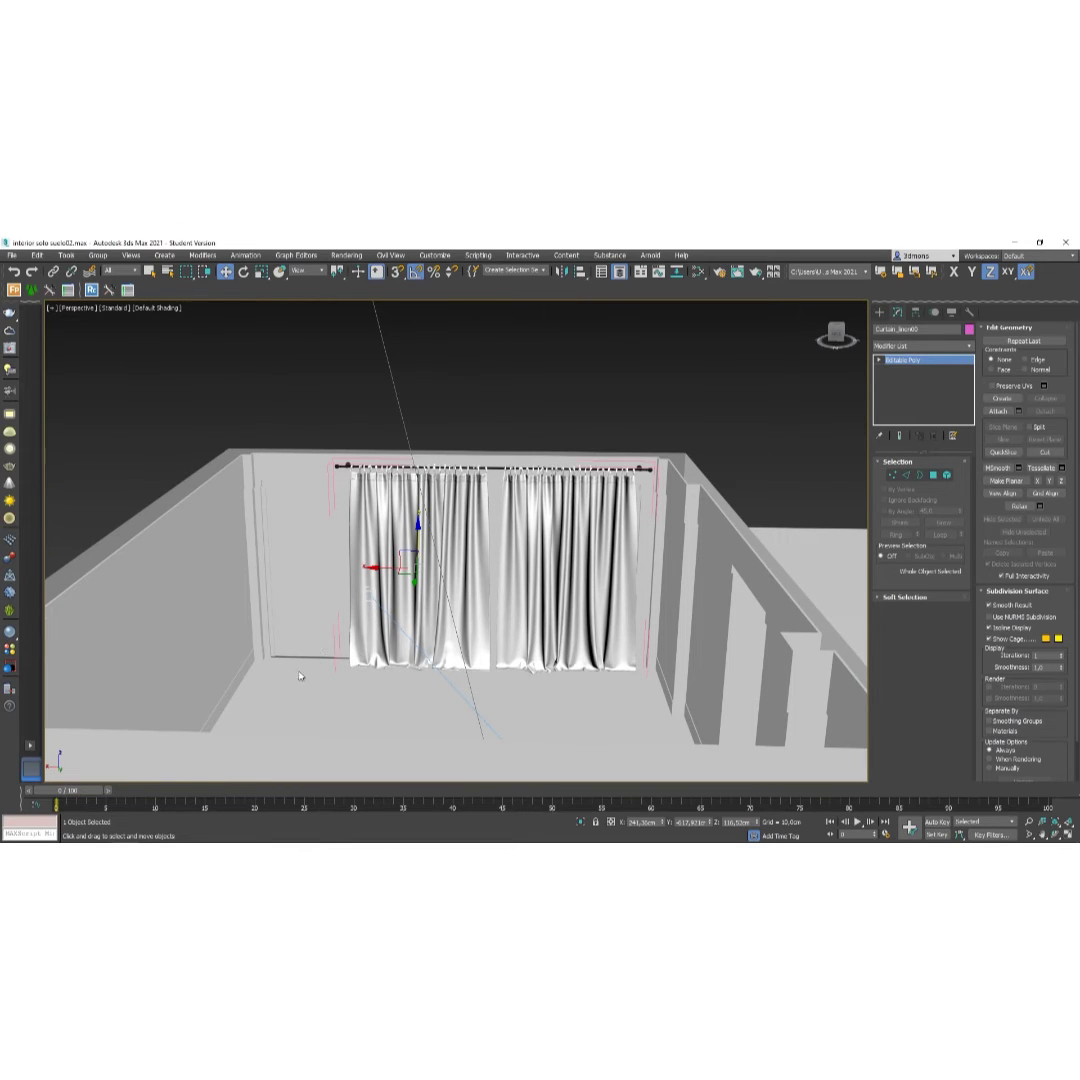
scroll(316, 515, "up", 3)
scroll(316, 515, "down", 3)
key("F3")
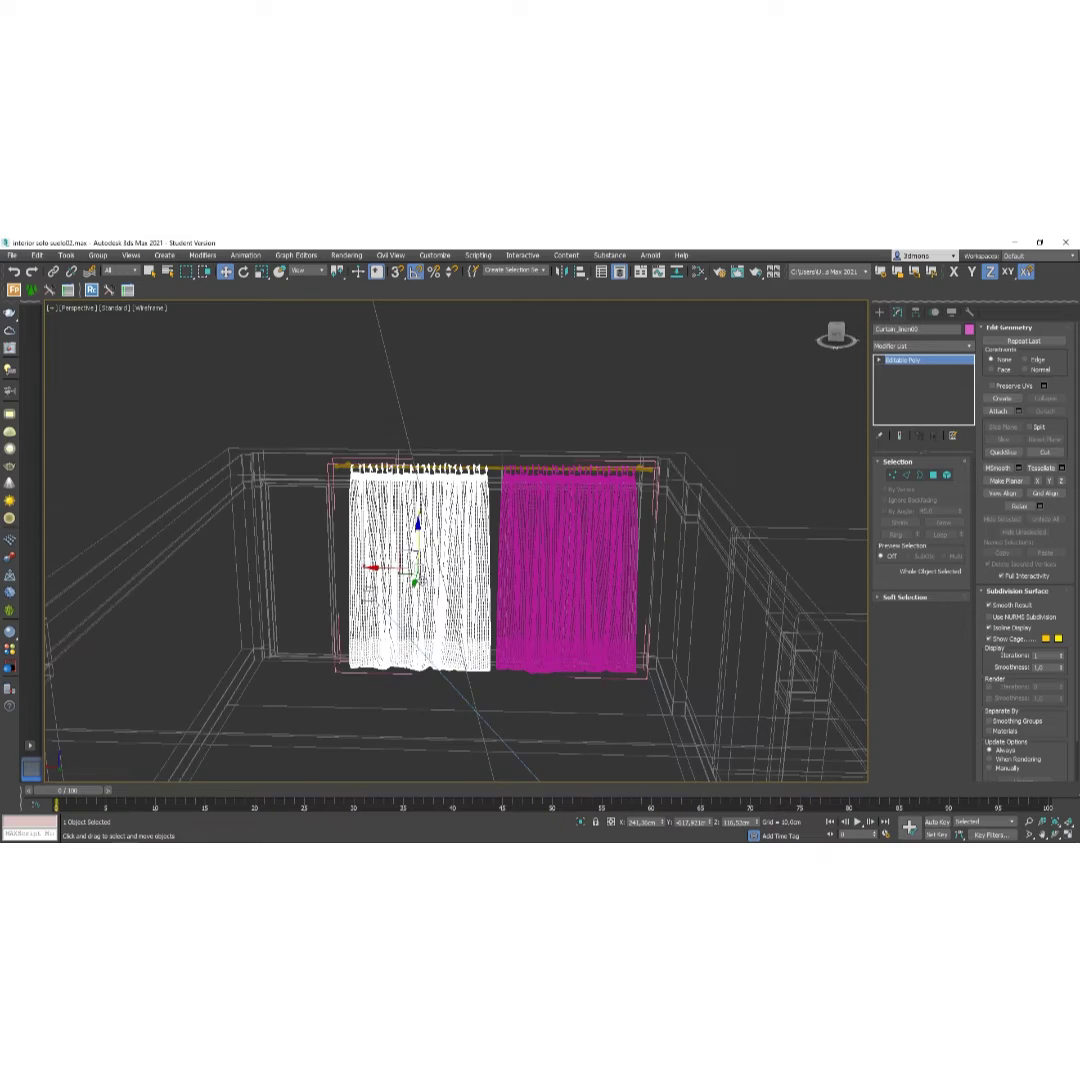
scroll(456, 540, "up", 2)
scroll(456, 540, "up", 2)
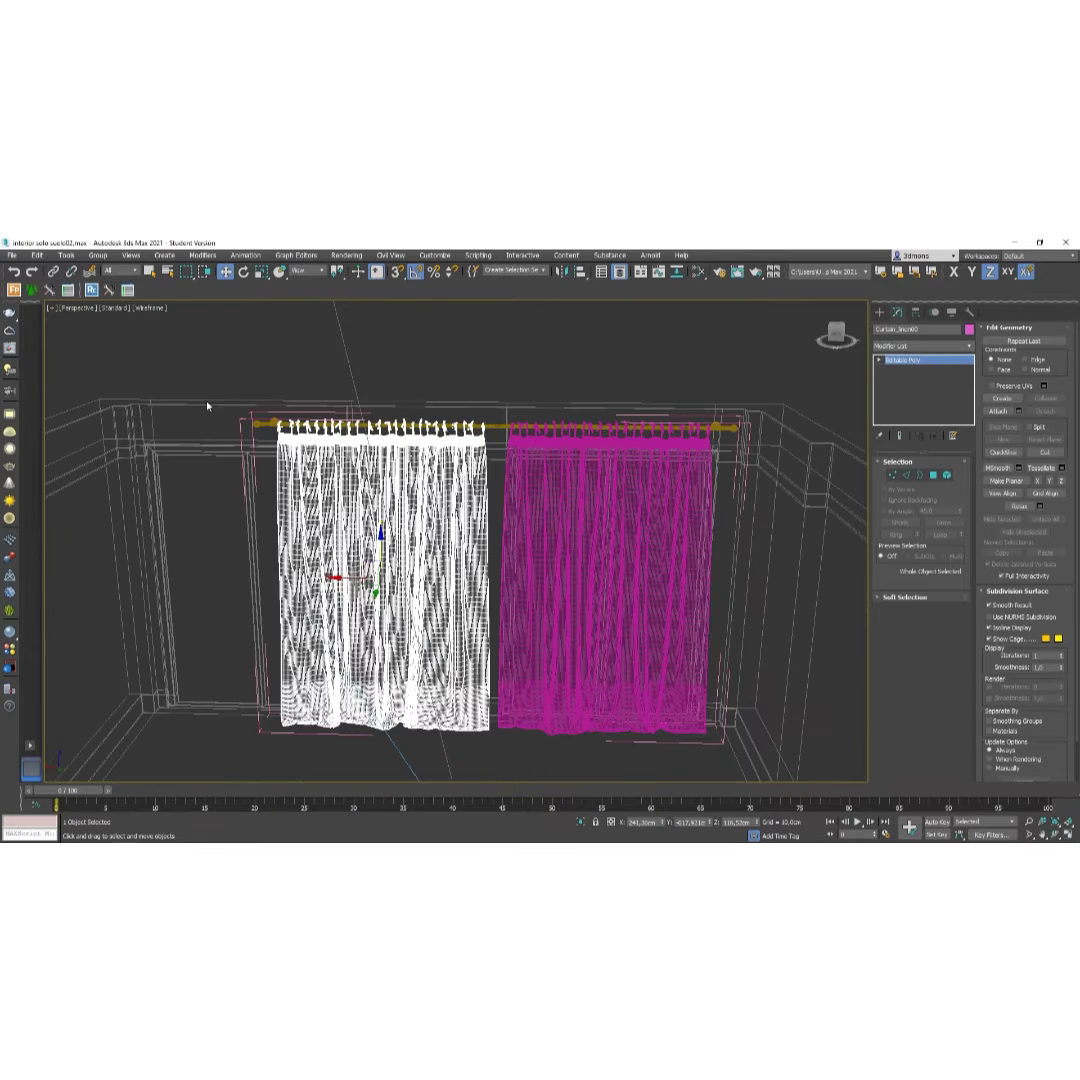
Isolate the left curtain panel in the selection with a selection window, excluding the right panel, rod and group frame.
left_click_drag(208, 380, 443, 650)
left_click_drag(498, 760, 494, 767)
left_click(229, 374)
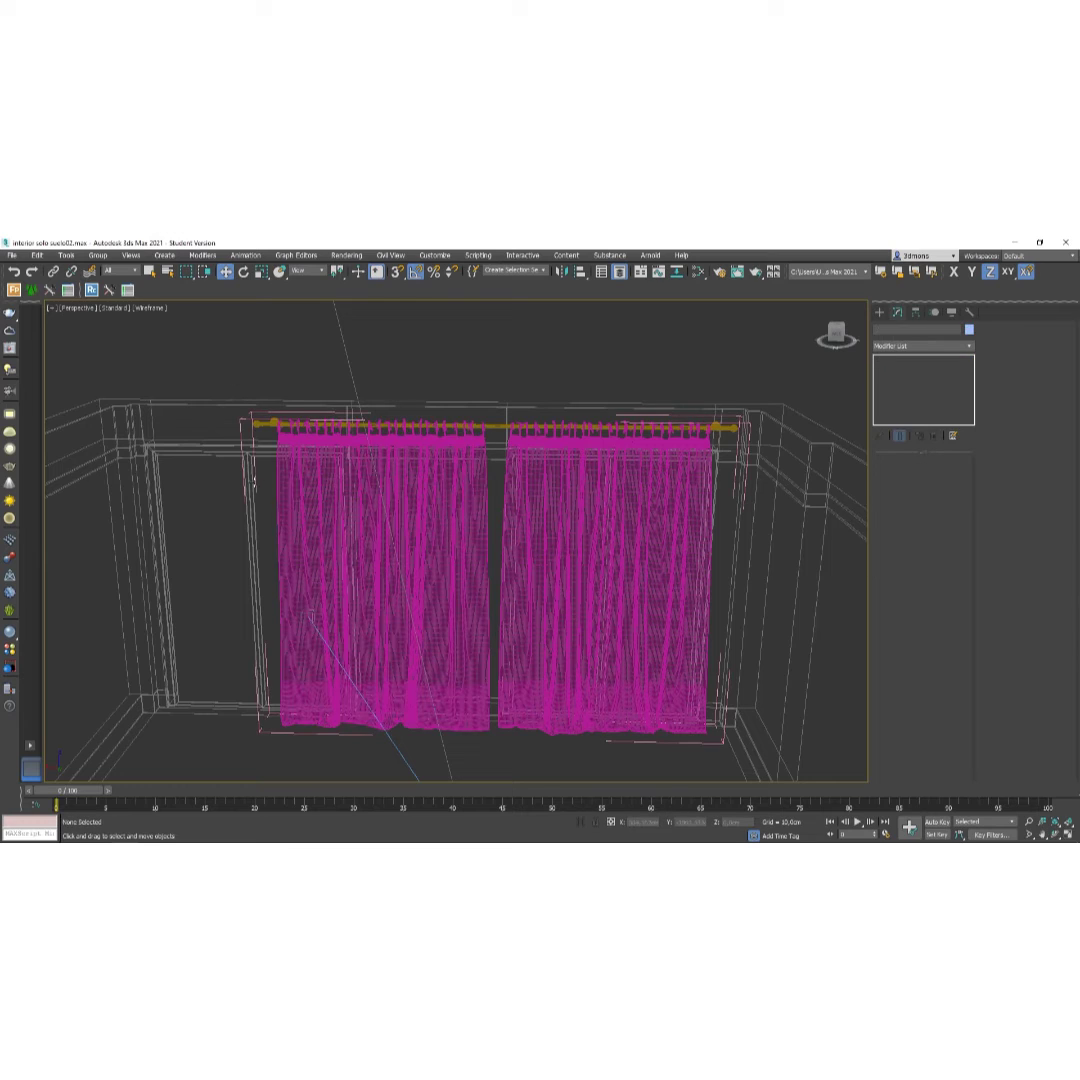
left_click(238, 456)
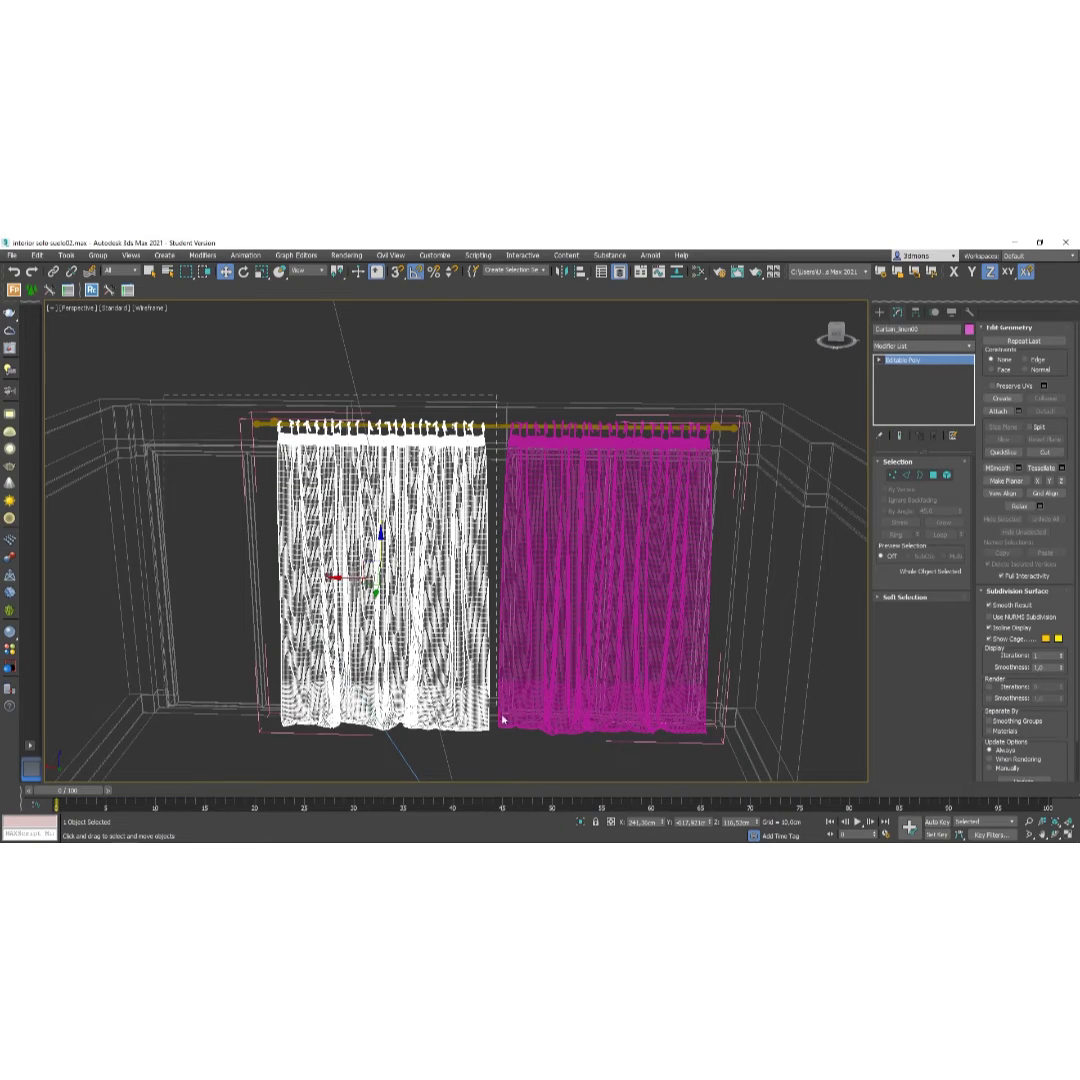
left_click_drag(502, 772, 217, 422)
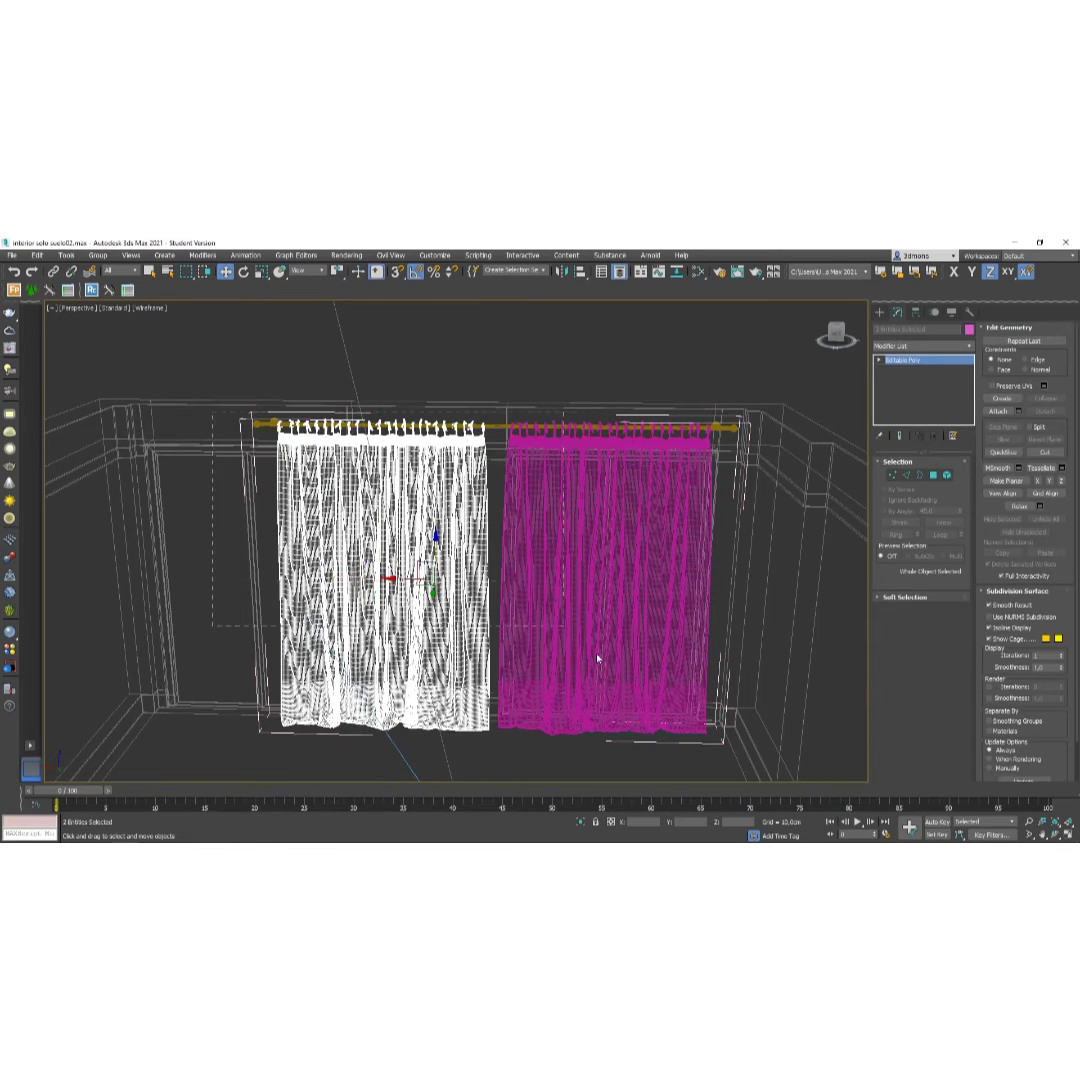
left_click(646, 658, "ctrl")
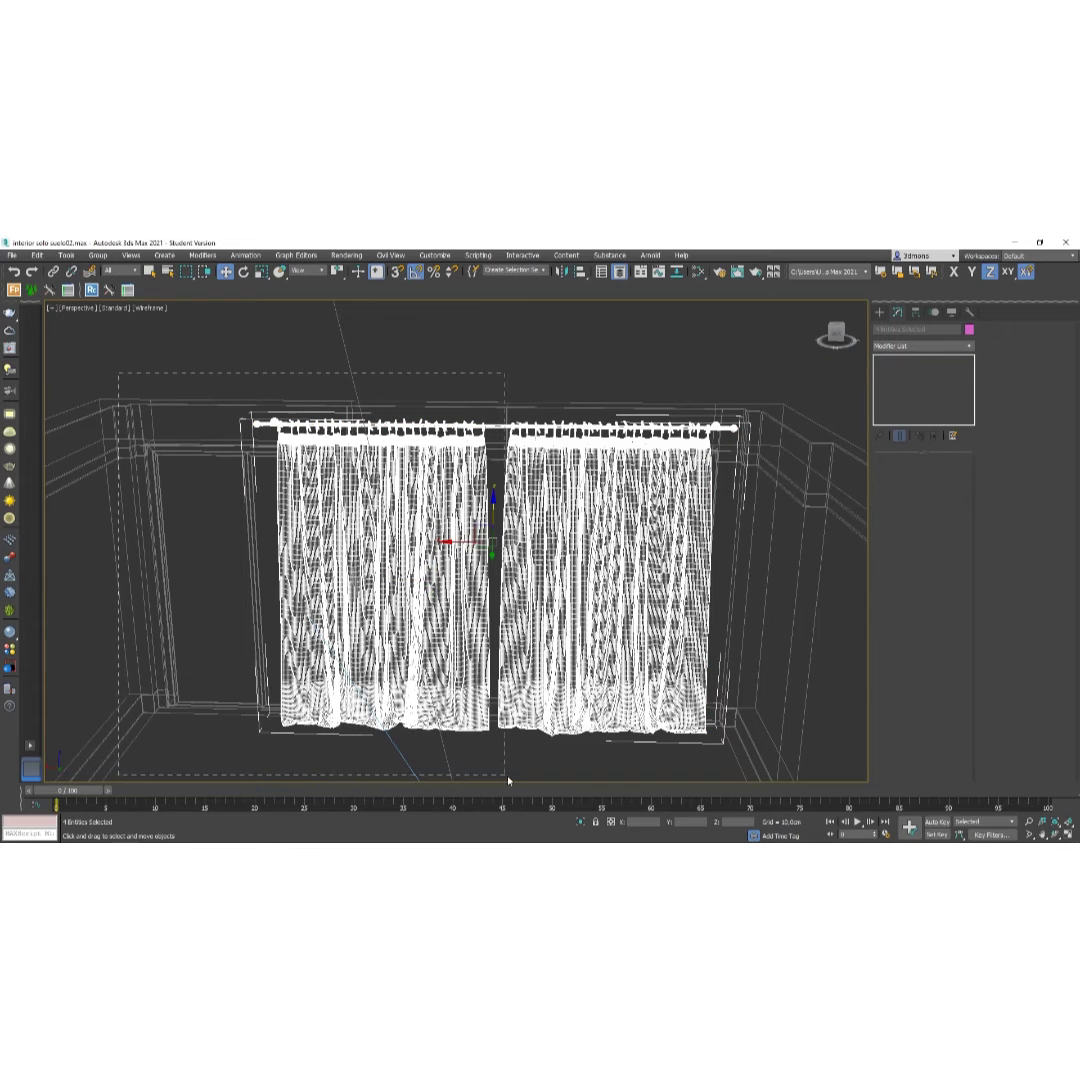
left_click(425, 655)
left_click(292, 484)
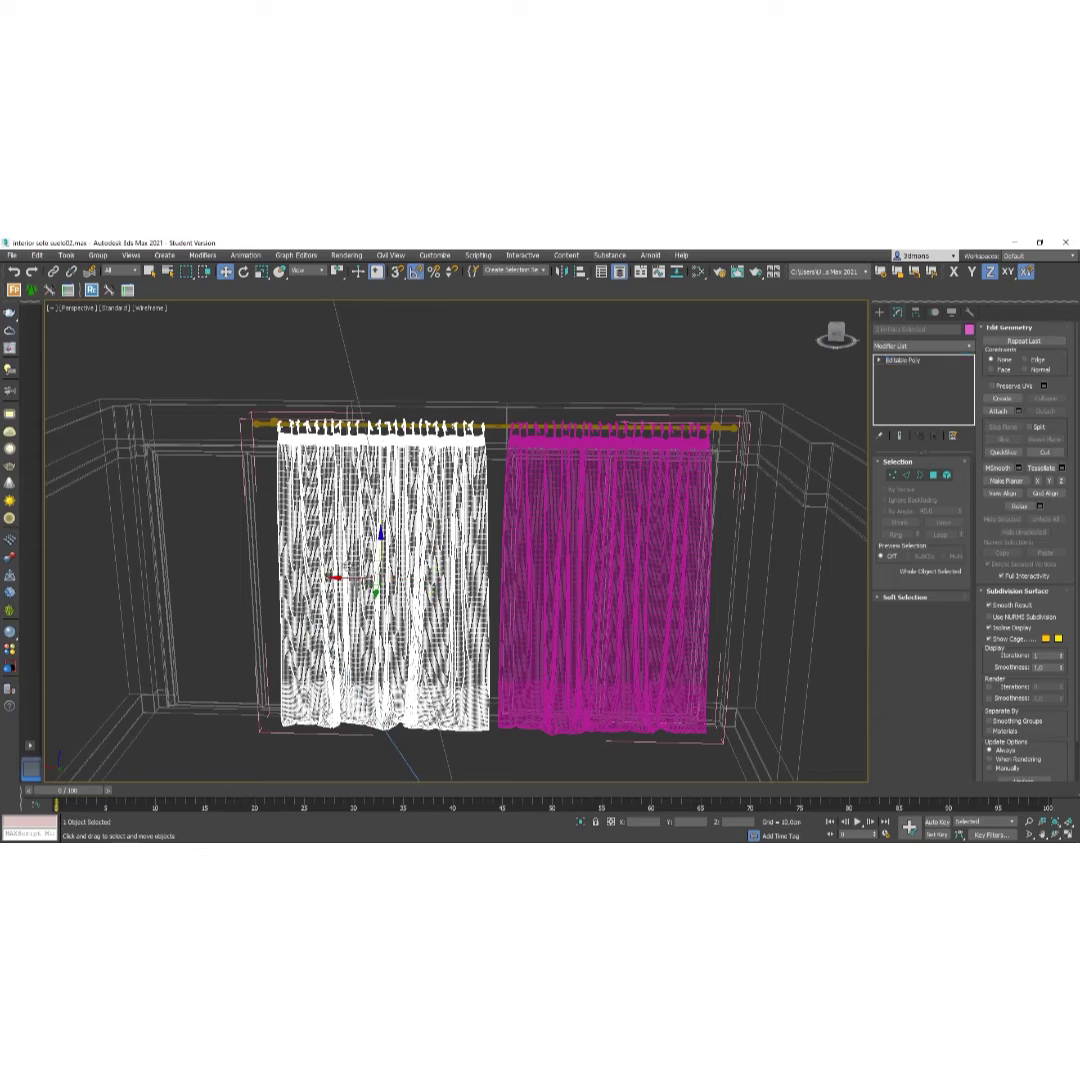
Move the left curtain panel outward along X to the left window, and nudge the right panel slightly outward along X.
left_click_drag(365, 580, 231, 580)
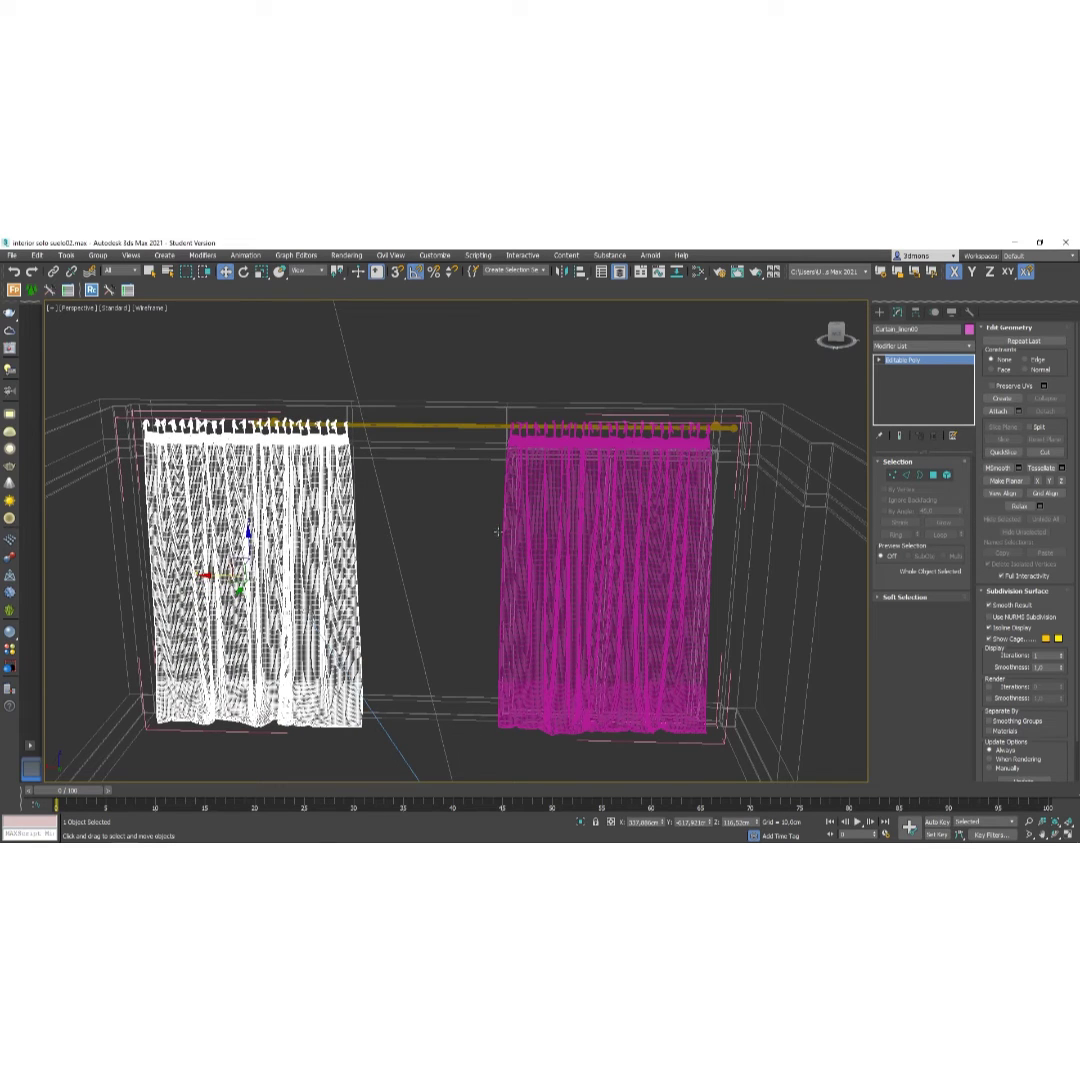
left_click(595, 533)
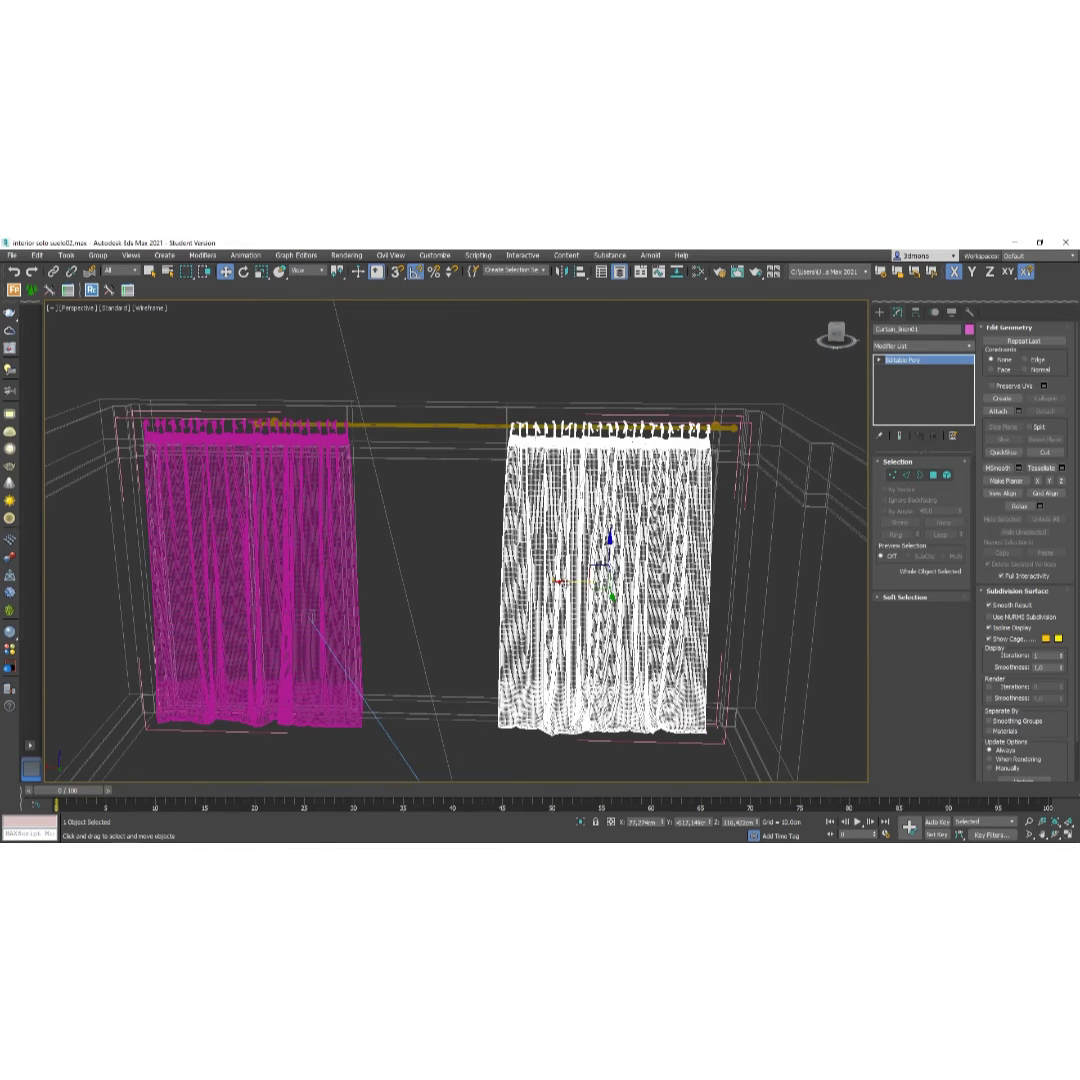
left_click_drag(559, 582, 563, 582)
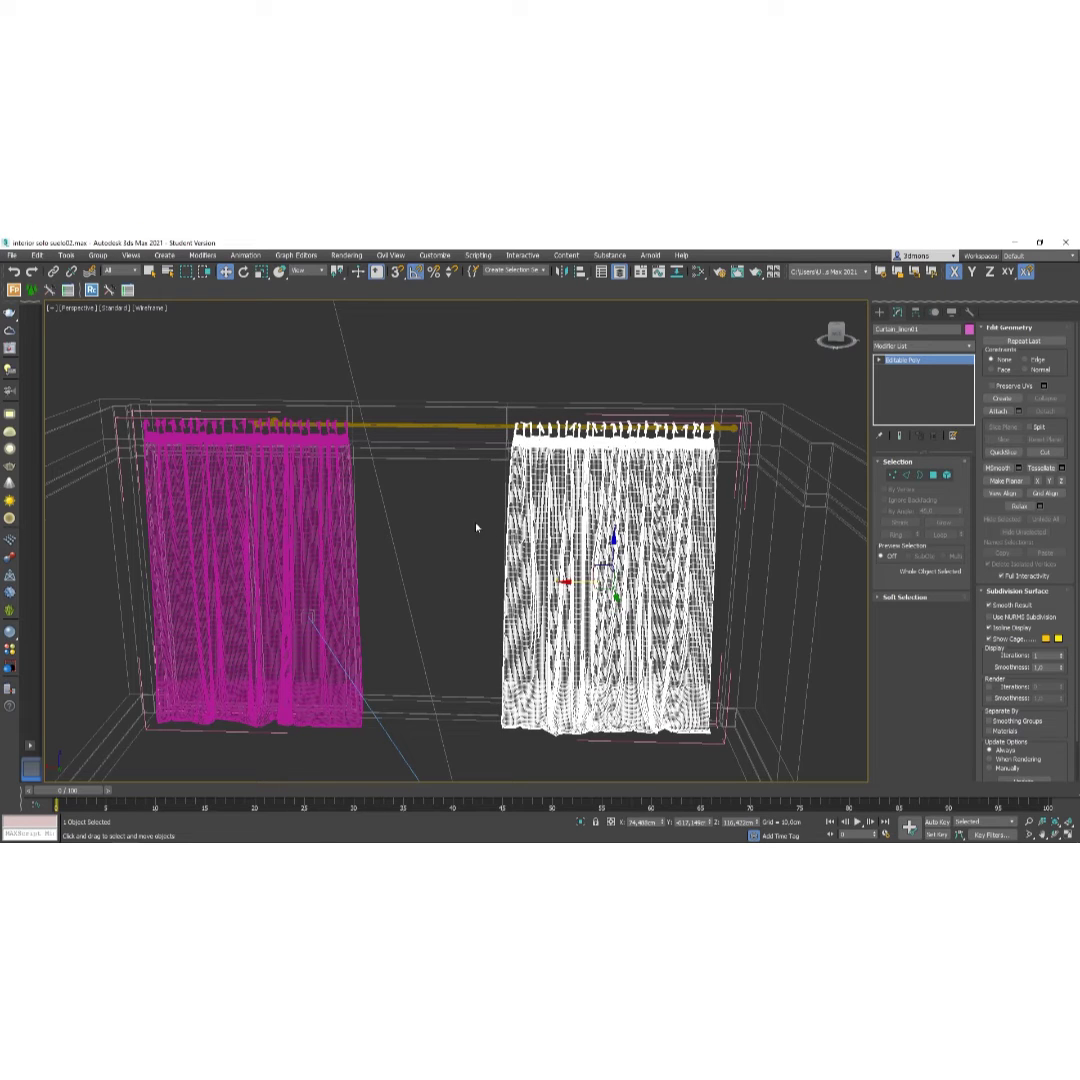
Shorten the curtain rod by moving its left-end vertices along X to just beyond the inner edge of the right panel.
left_click(262, 423)
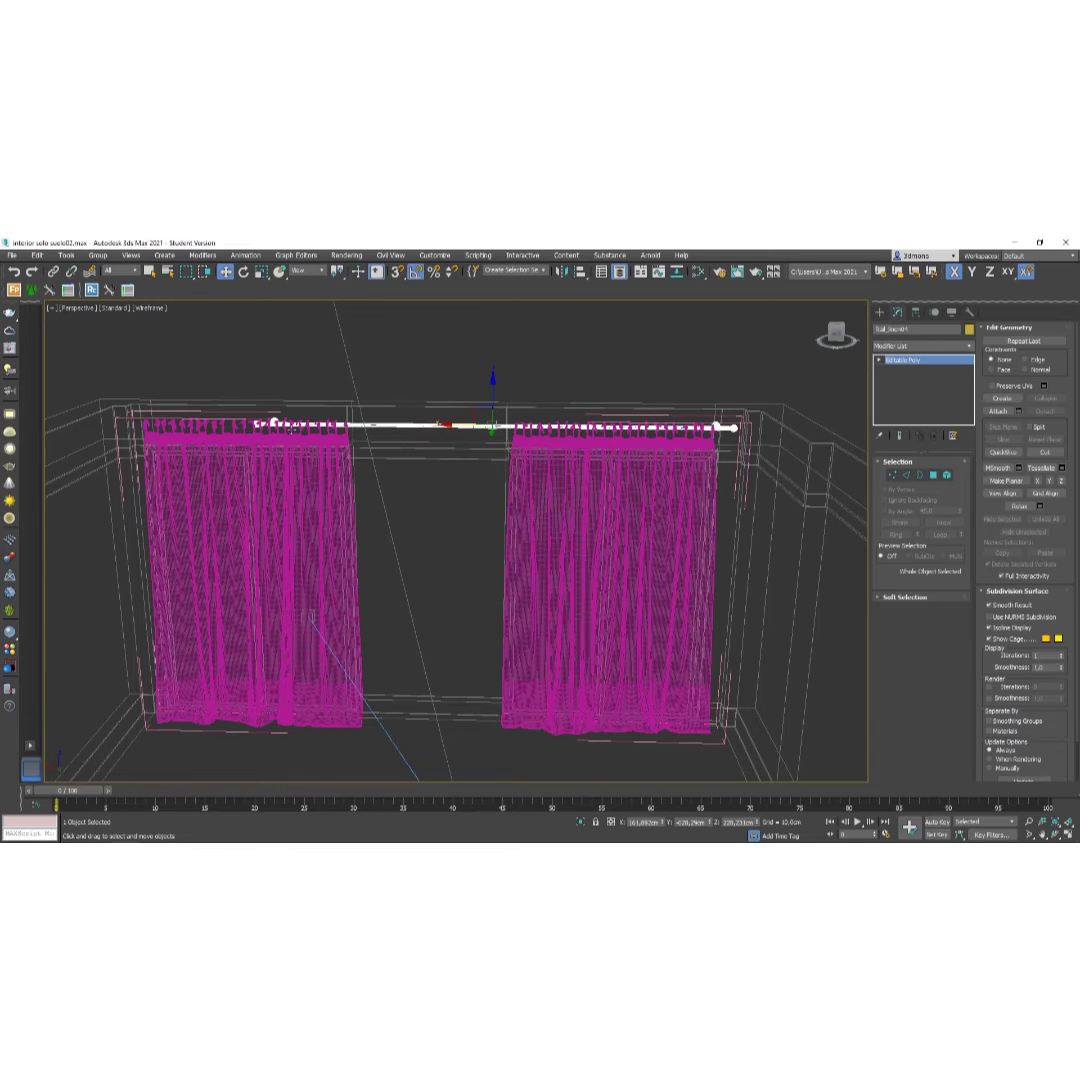
scroll(262, 418, "up", 4)
middle_click_drag(419, 461, 369, 478)
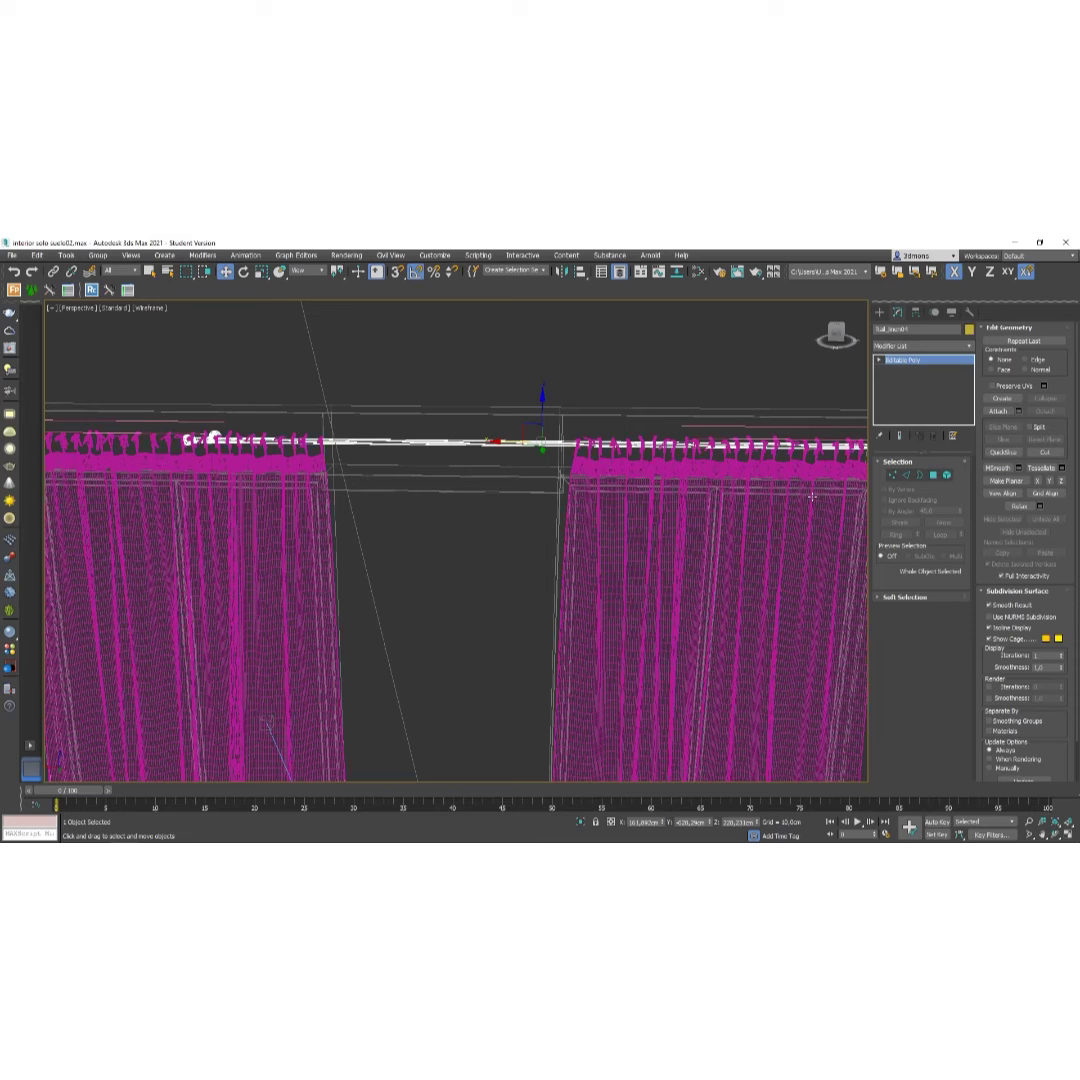
left_click(892, 476)
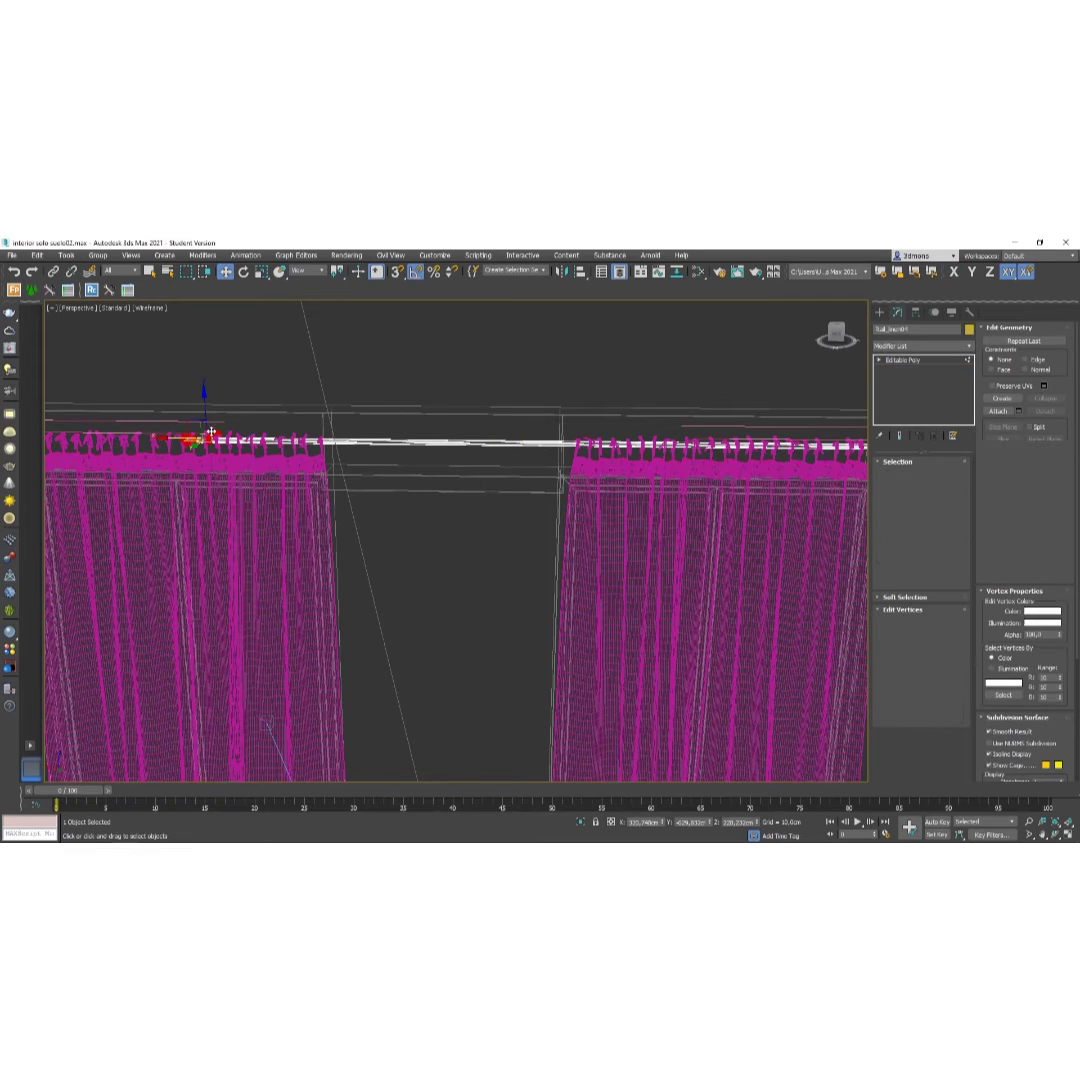
scroll(306, 518, "down", 1)
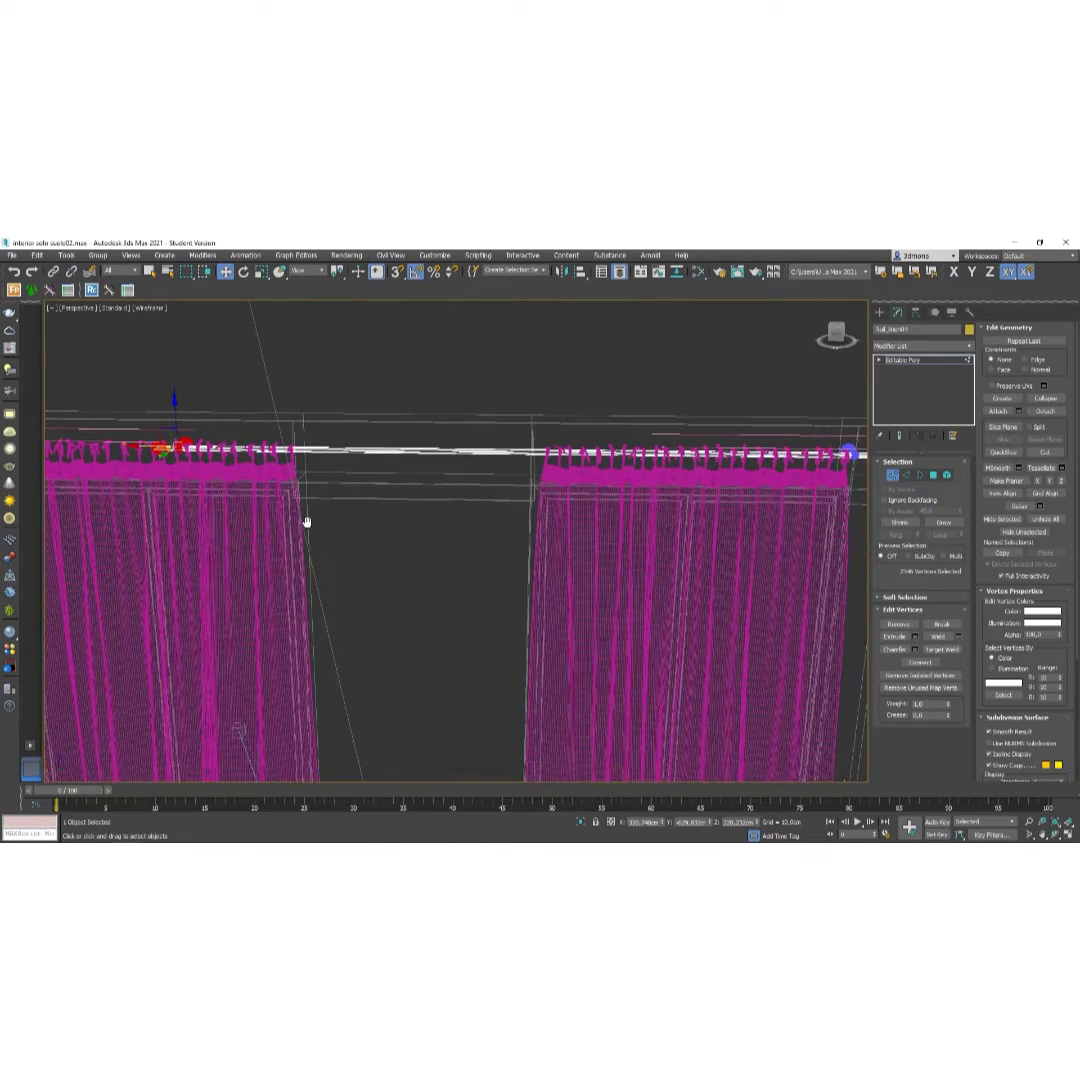
key("F3")
scroll(284, 522, "down", 3)
middle_click_drag(214, 470, 317, 484)
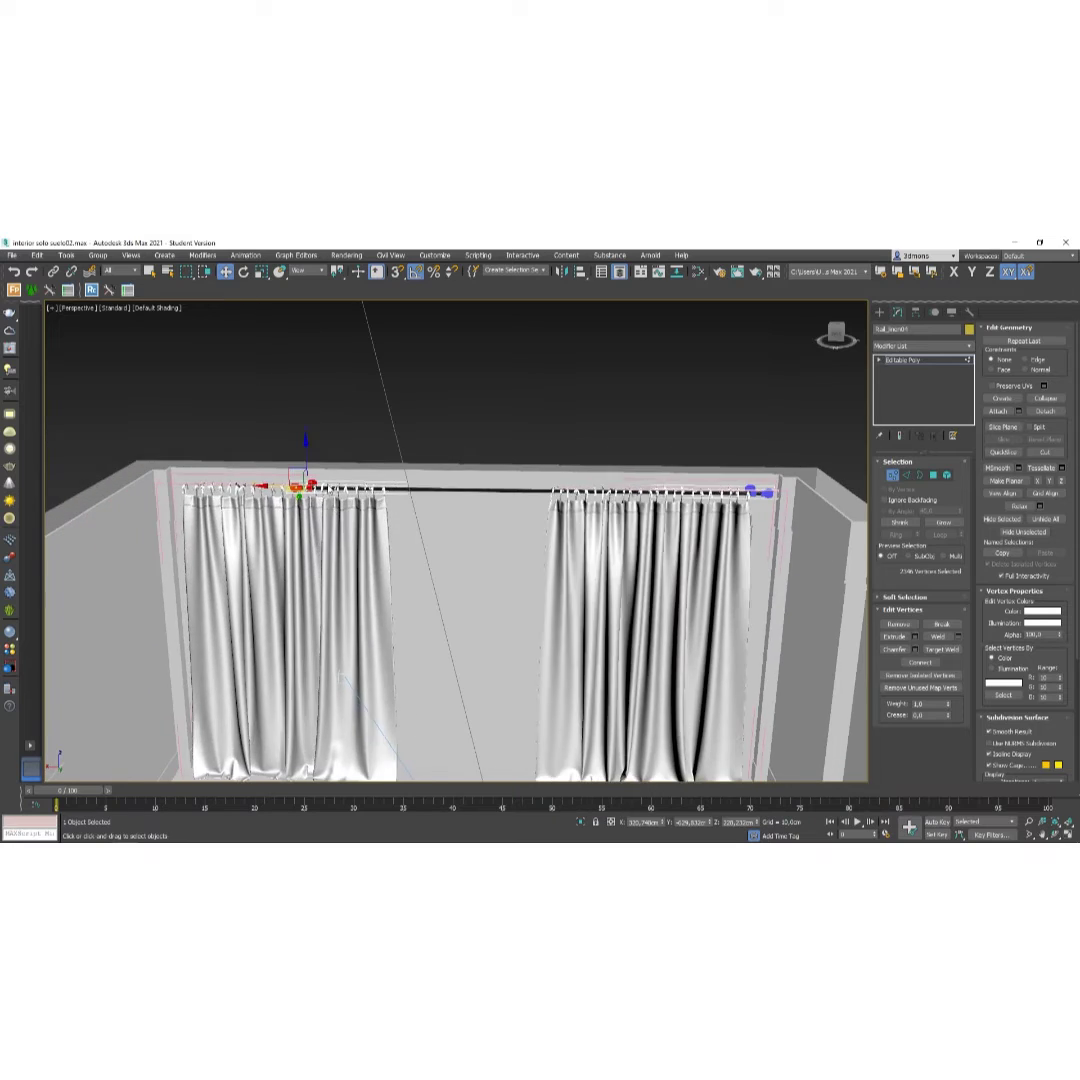
scroll(321, 473, "up", 3)
left_click_drag(262, 494, 588, 570)
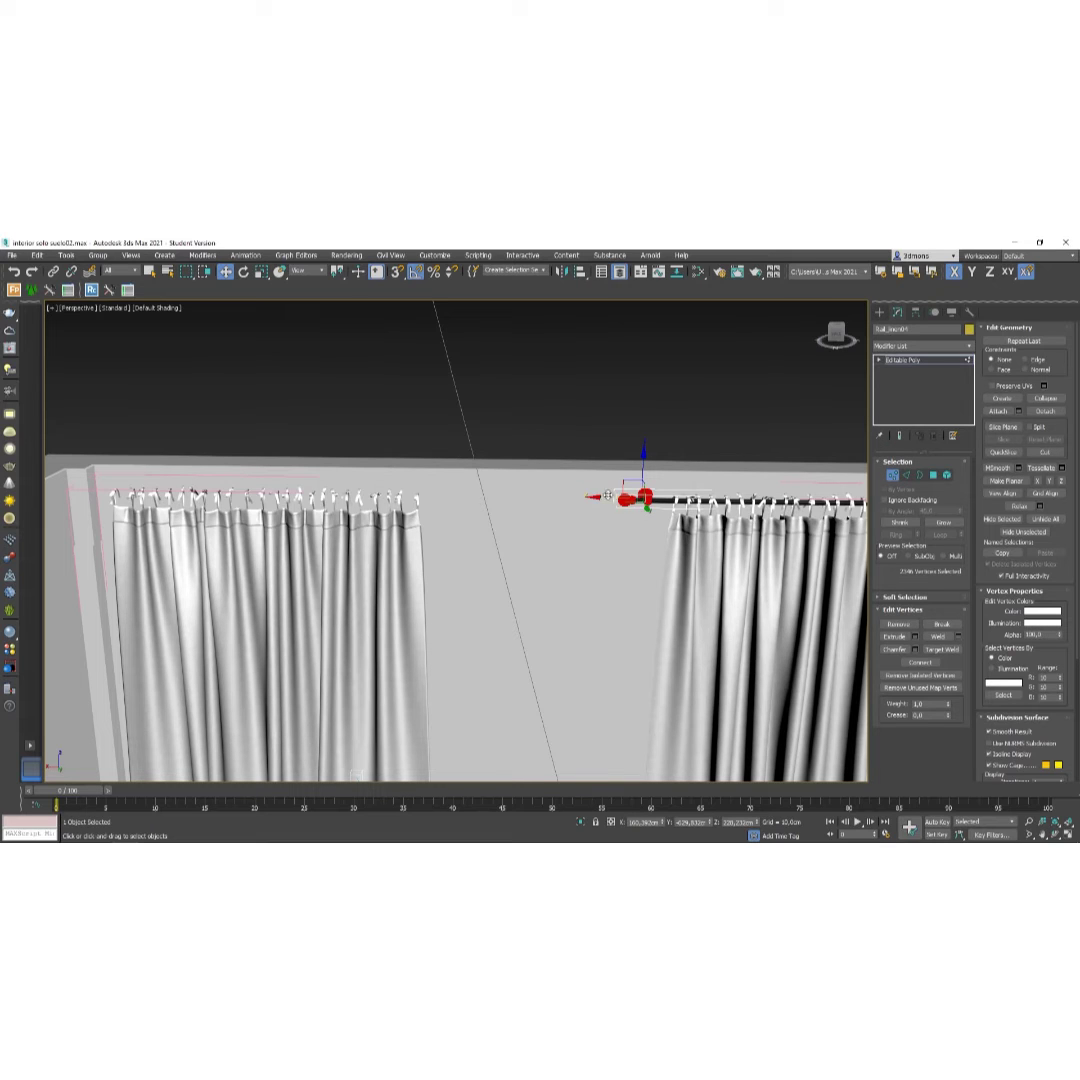
left_click_drag(592, 497, 603, 501)
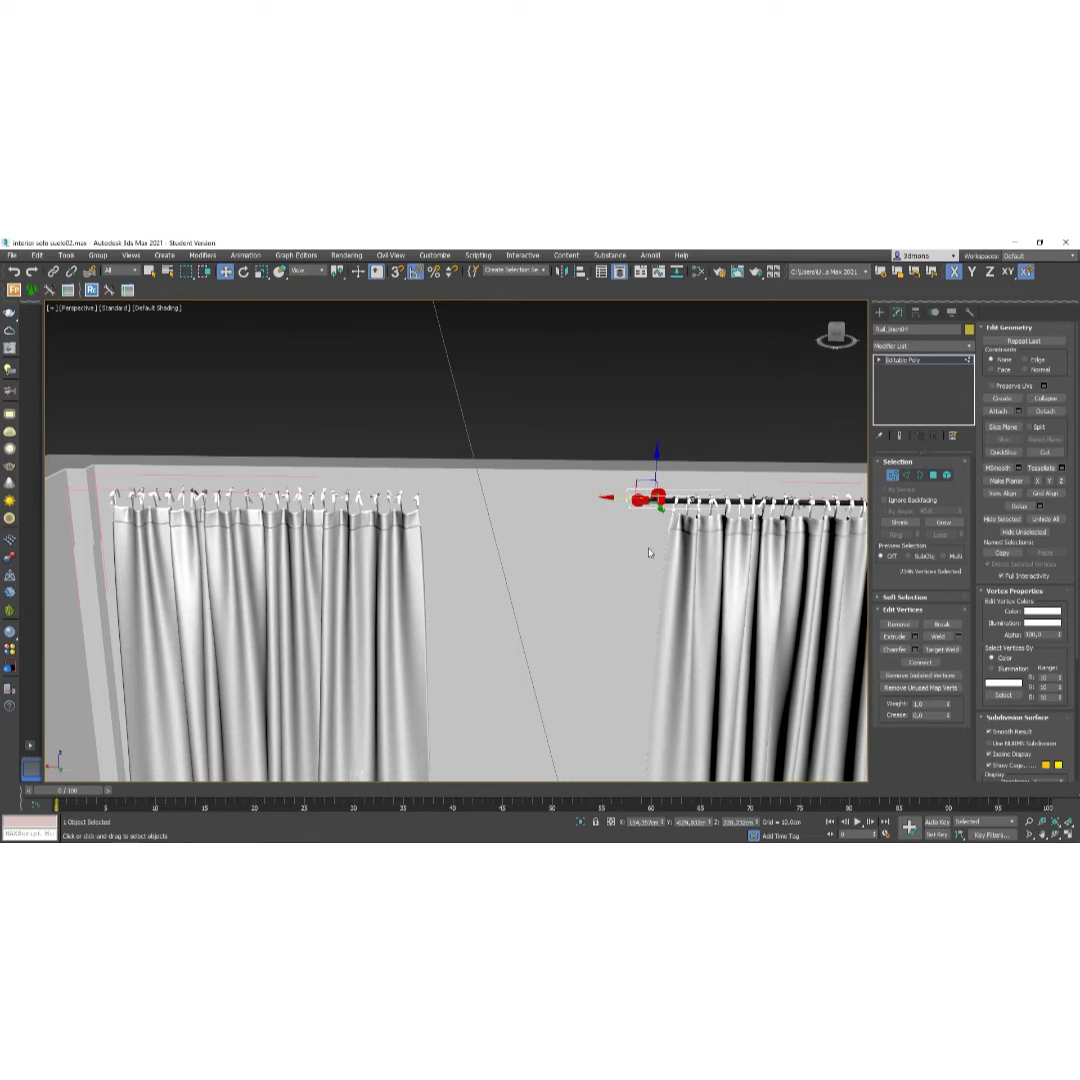
middle_click_drag(600, 503, 328, 557)
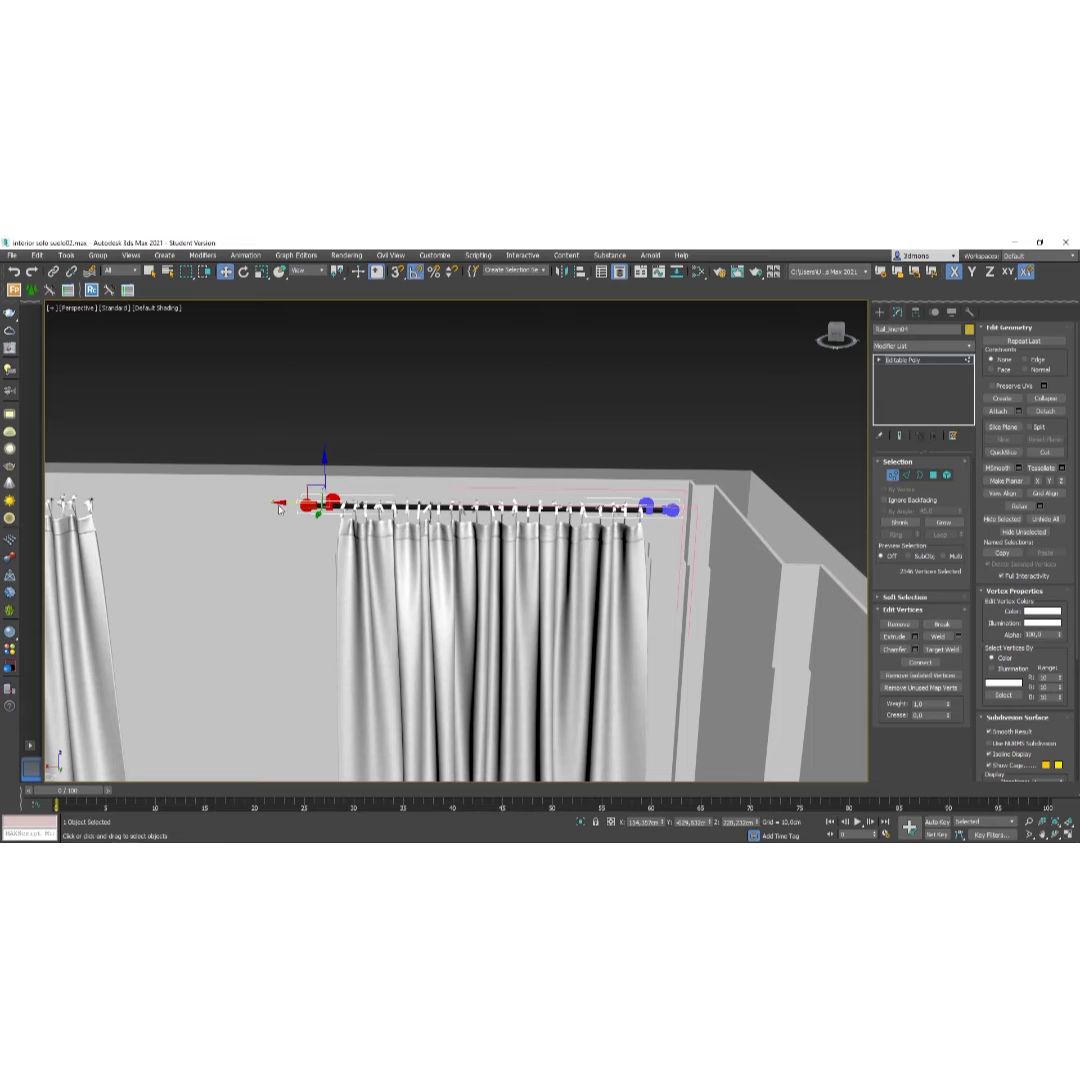
left_click_drag(281, 503, 285, 504)
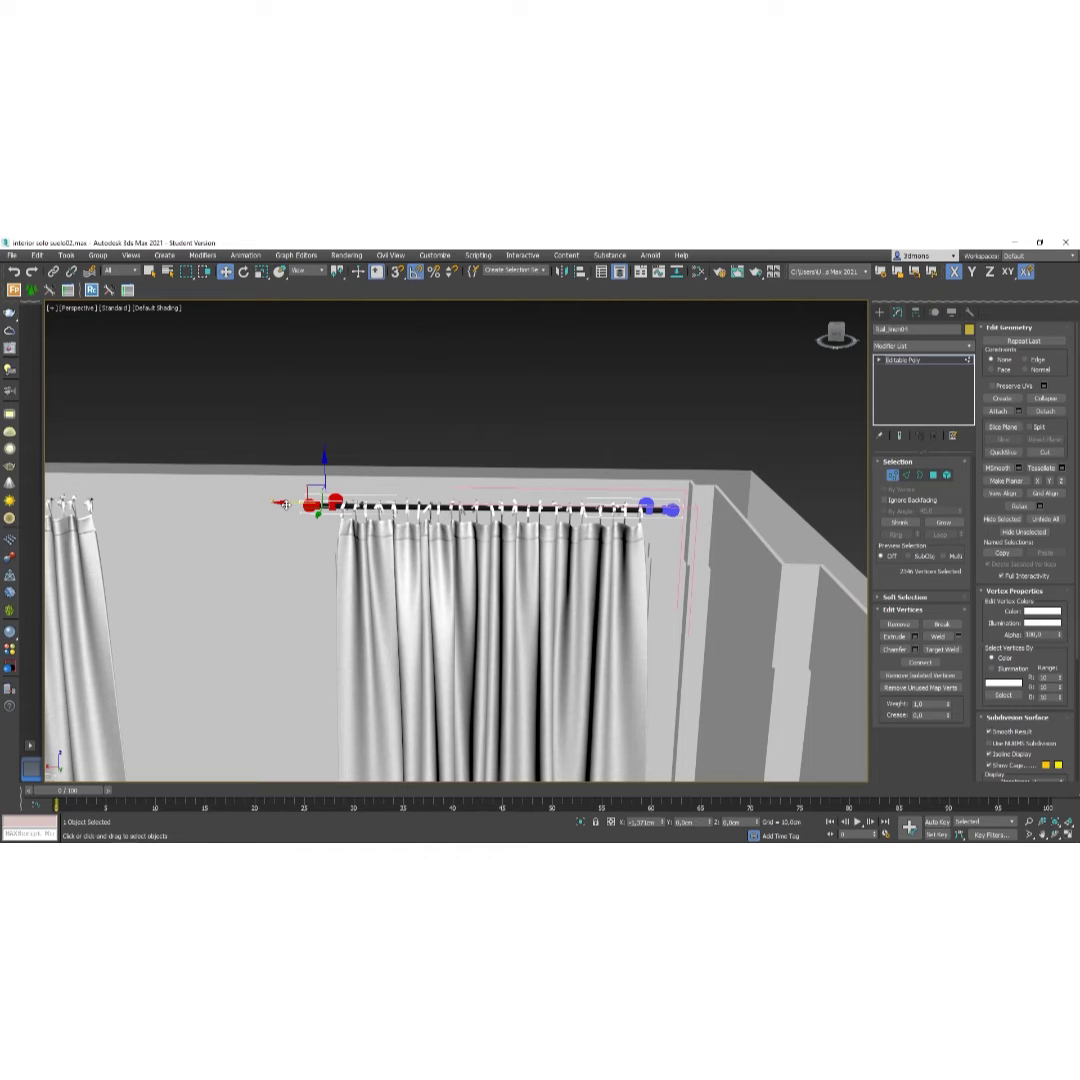
Select the whole shortened rod at element level and copy it along X above the left panel, using Clone To Element.
left_click(892, 475)
left_click(946, 476)
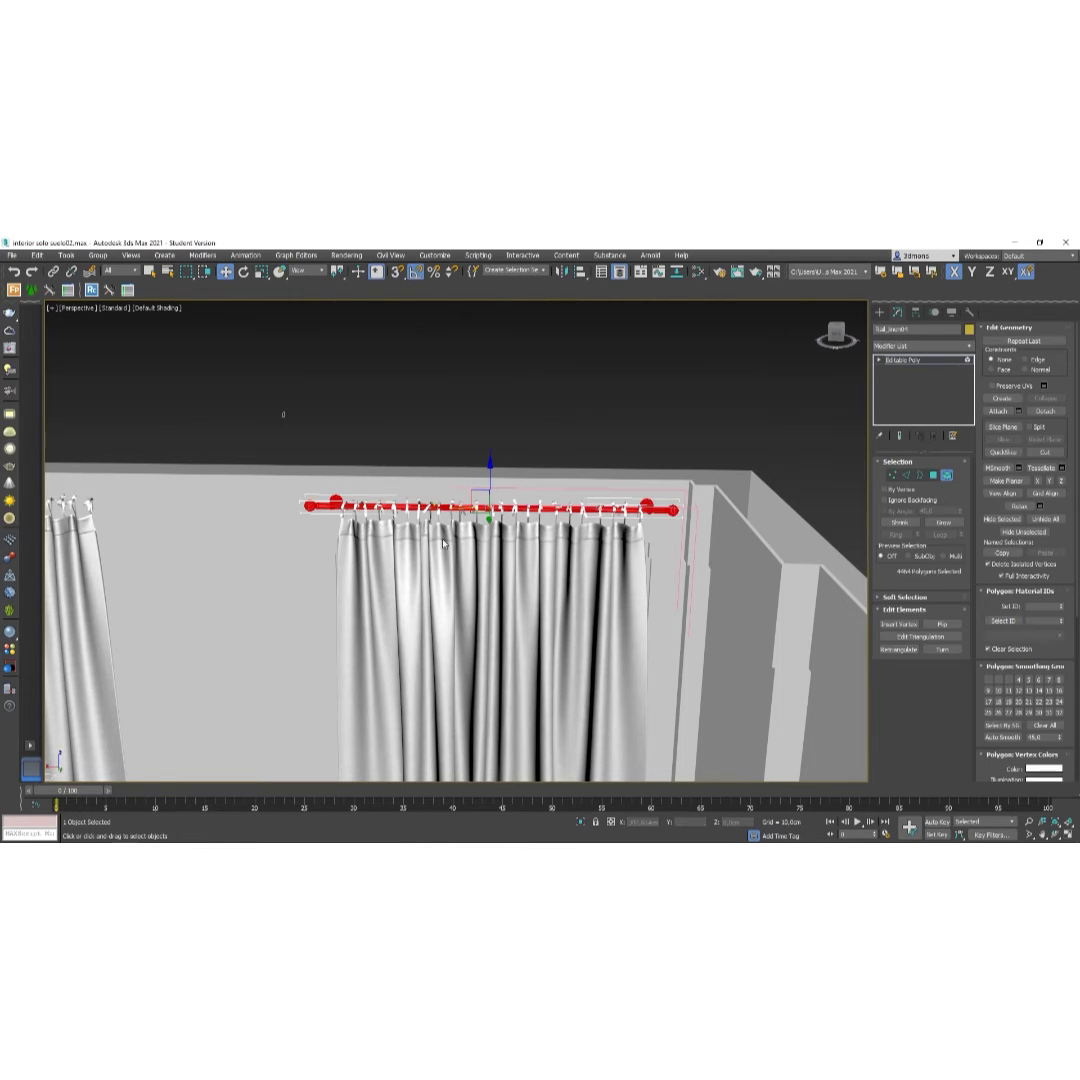
left_click_drag(284, 412, 758, 618)
middle_click_drag(495, 537, 581, 545)
scroll(581, 545, "down", 3)
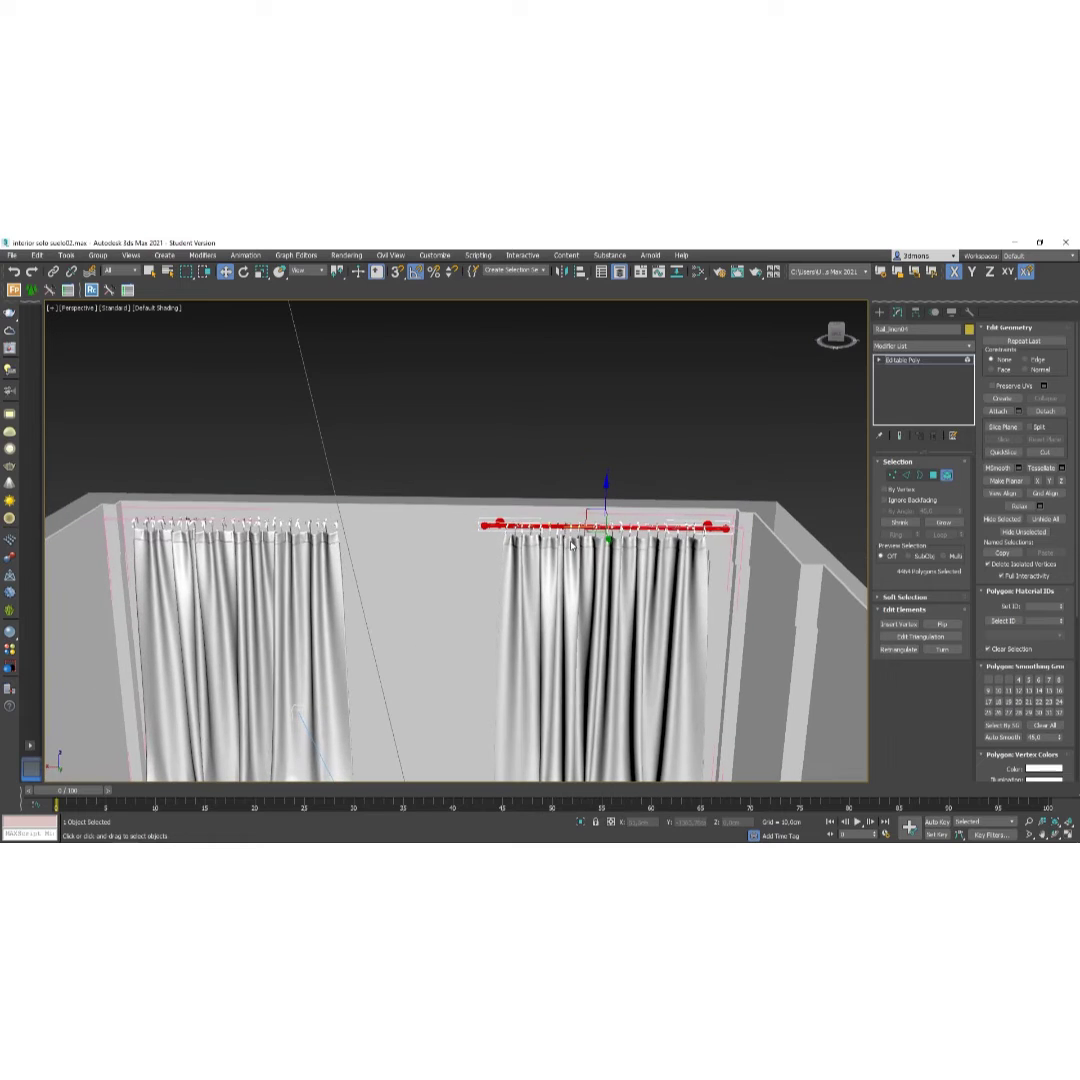
scroll(538, 557, "up", 3)
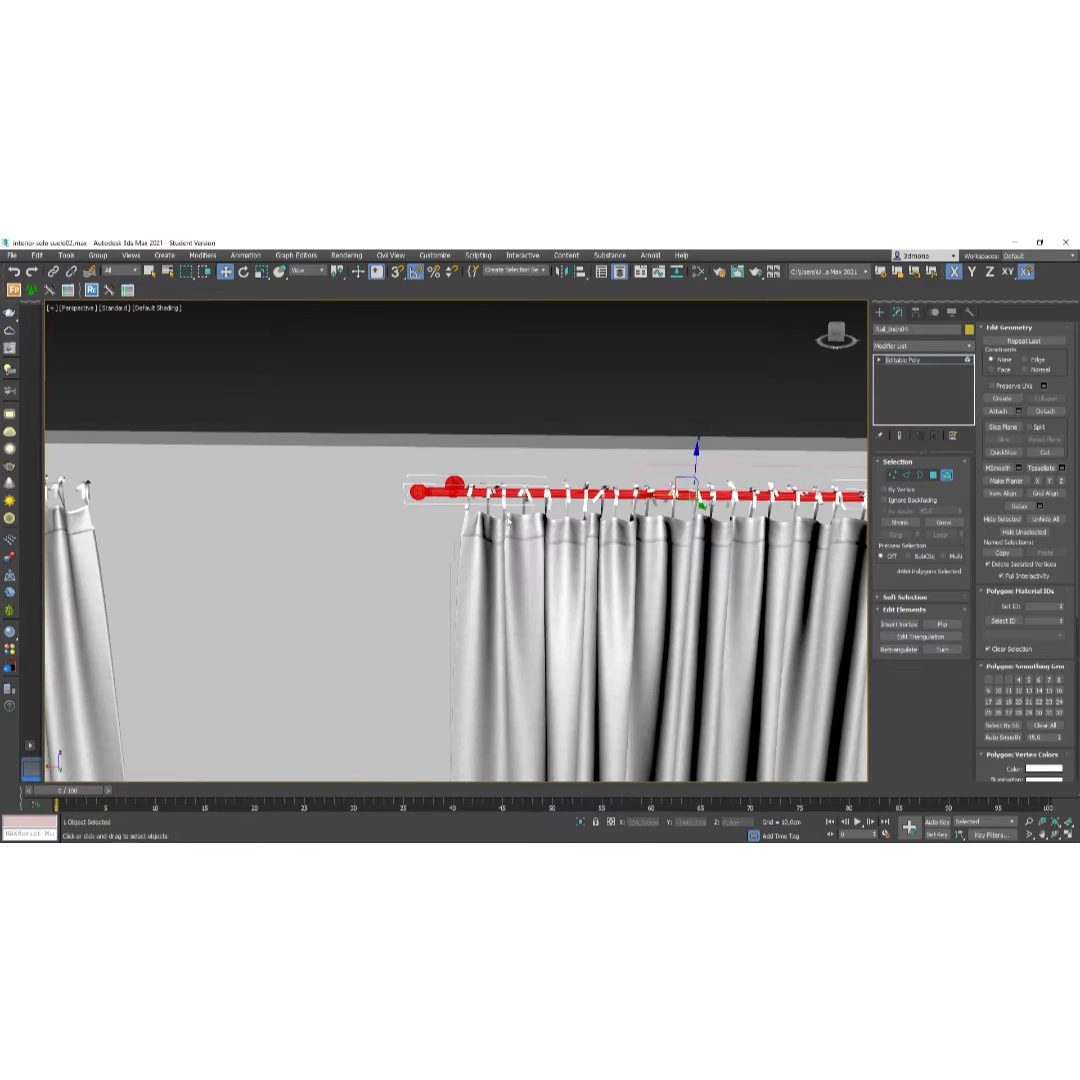
scroll(540, 540, "down", 2)
middle_click_drag(533, 512, 672, 524, "alt")
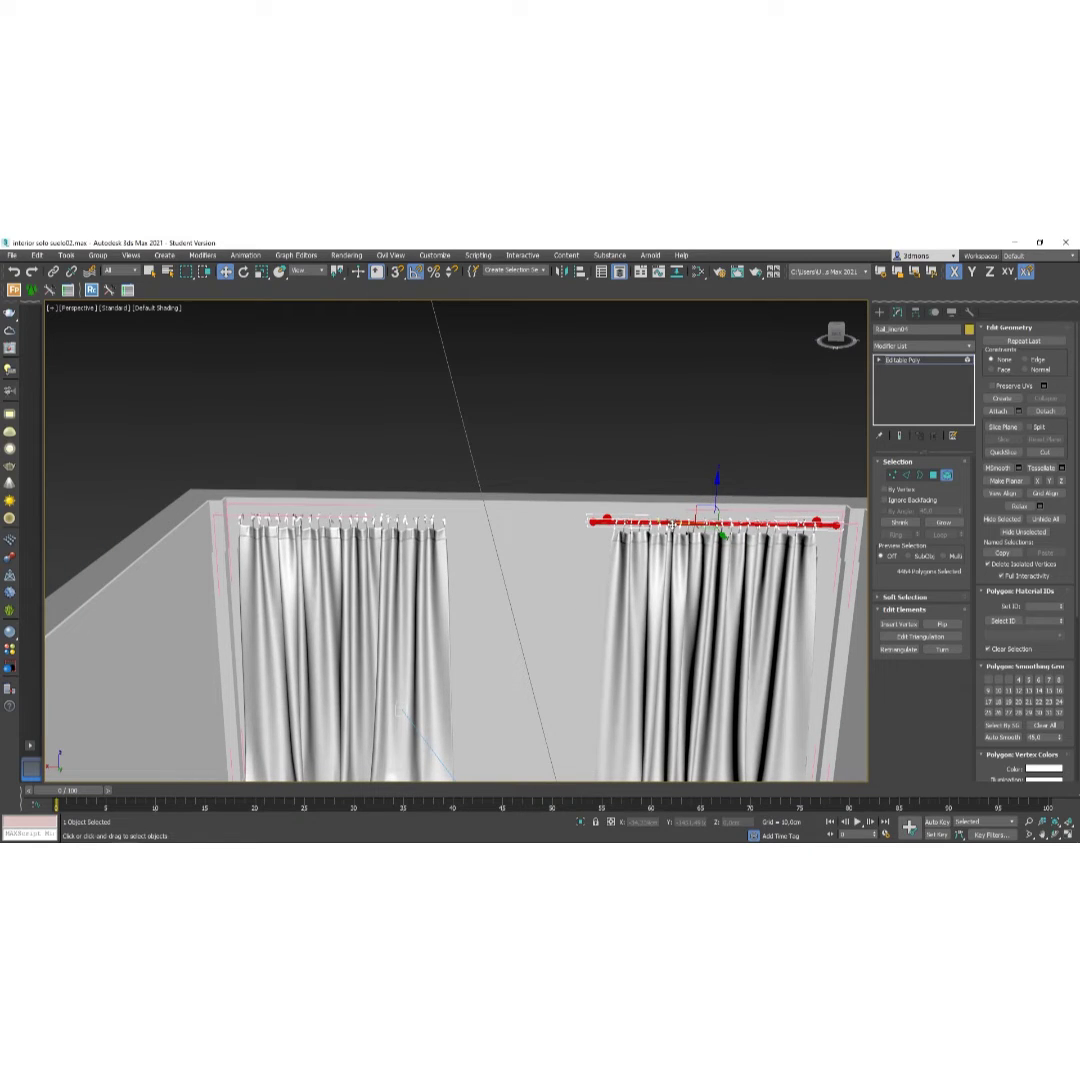
left_click_drag(672, 524, 296, 561, "shift")
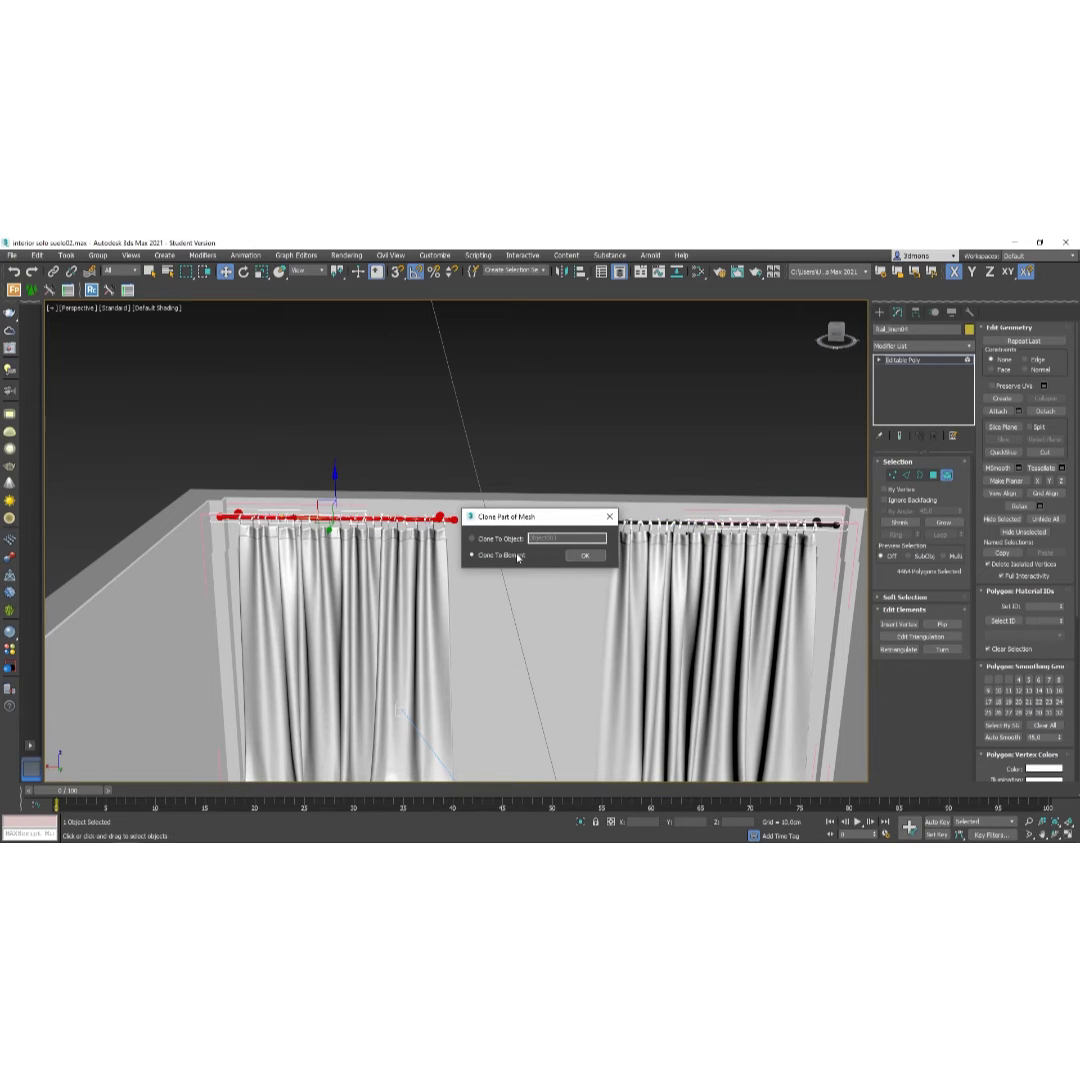
left_click(584, 555)
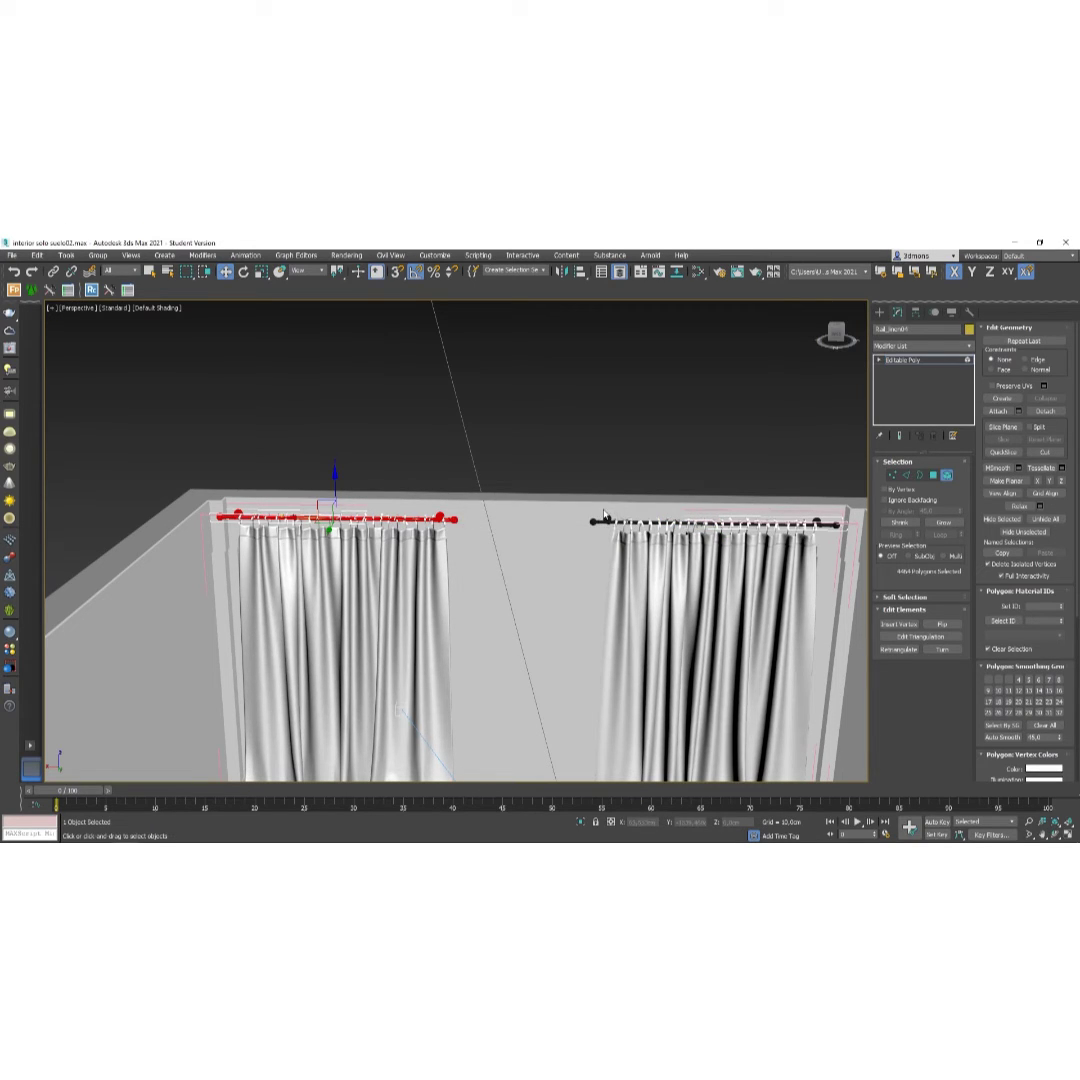
Move the inner-end vertices of both rods slightly along X to extend each rod past its curtain panel.
left_click(891, 476)
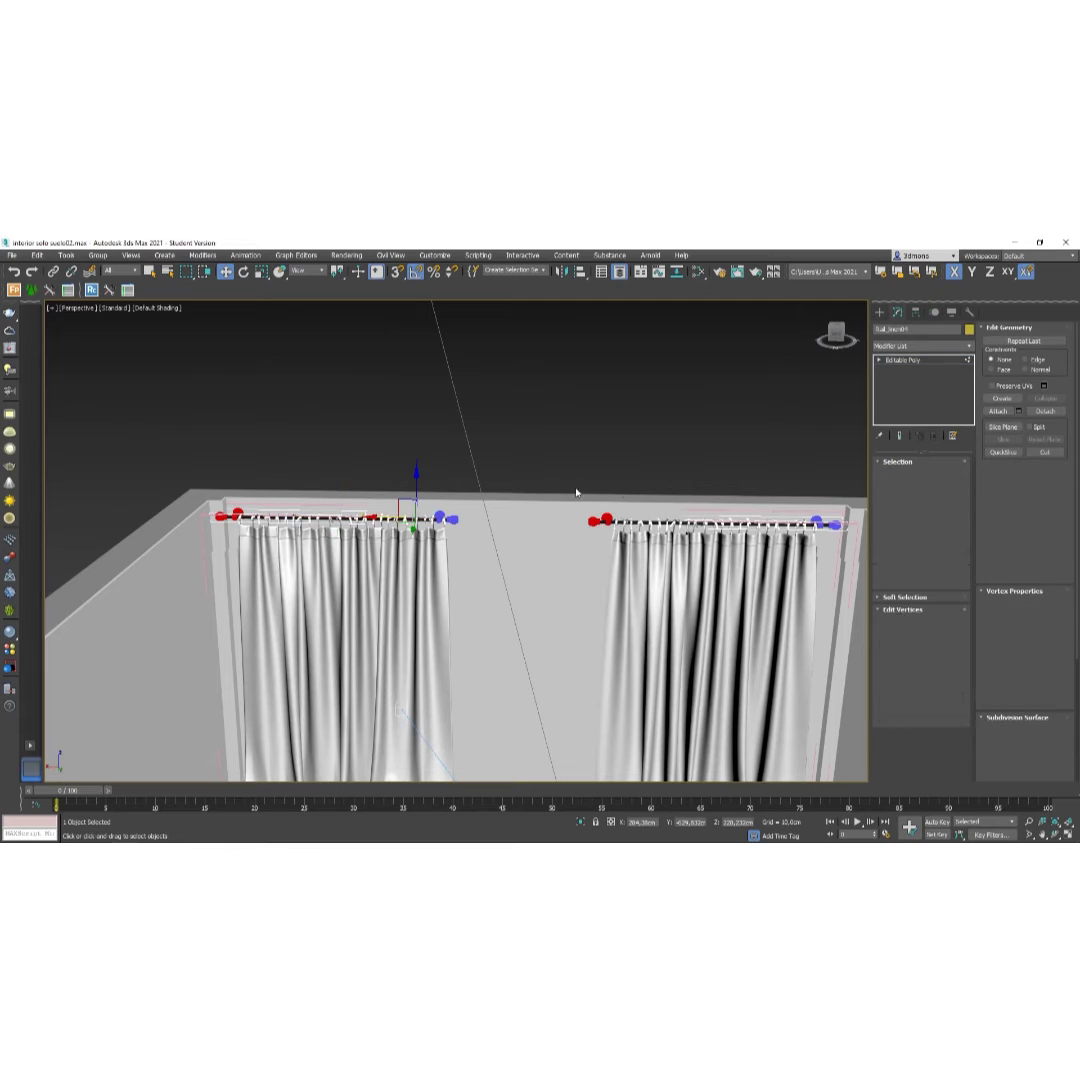
left_click_drag(522, 484, 414, 520)
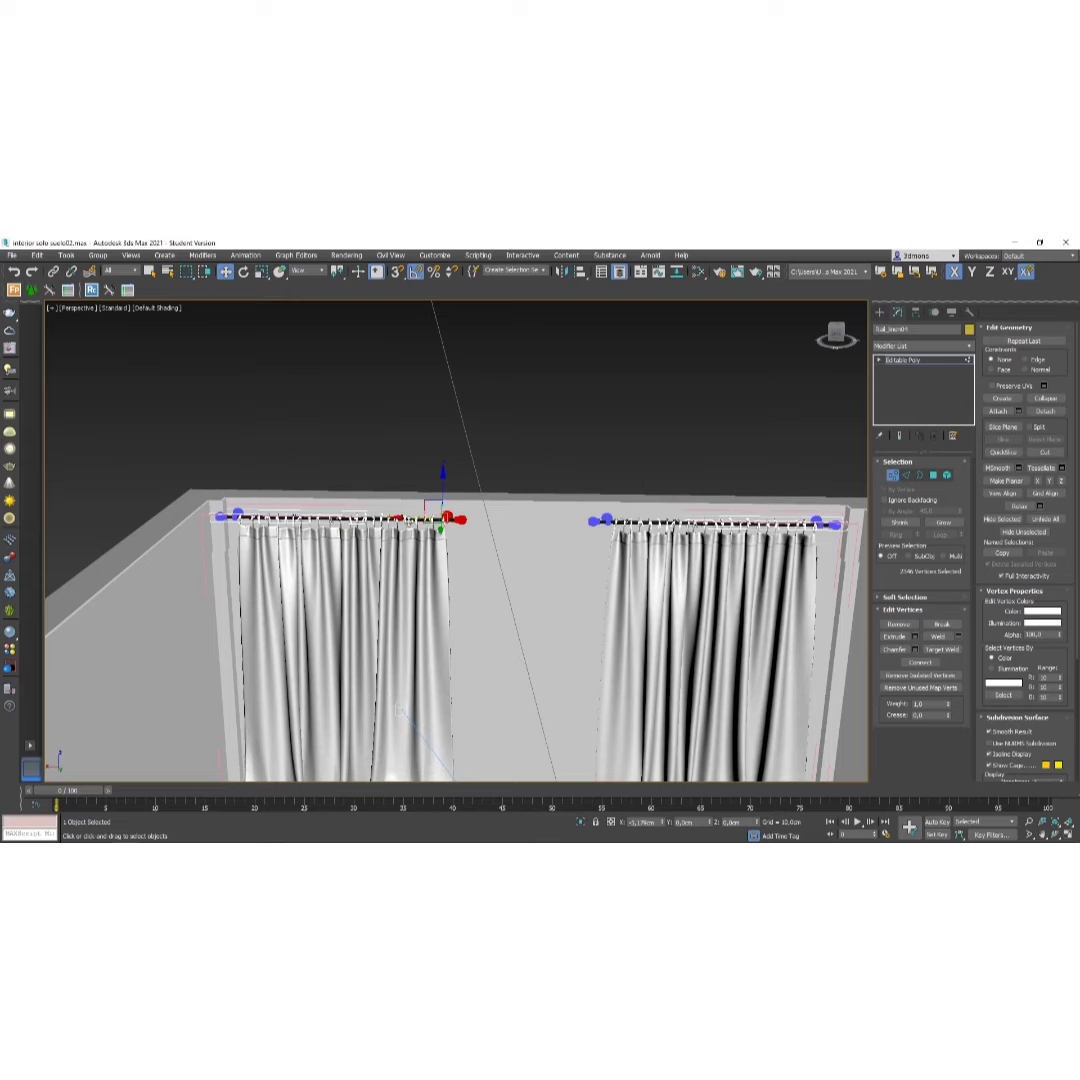
middle_click_drag(490, 546, 446, 513)
scroll(475, 518, "up", 3)
mouse_move(448, 506)
left_mouse_down()
mouse_move(515, 560)
mouse_move(456, 528)
left_mouse_up()
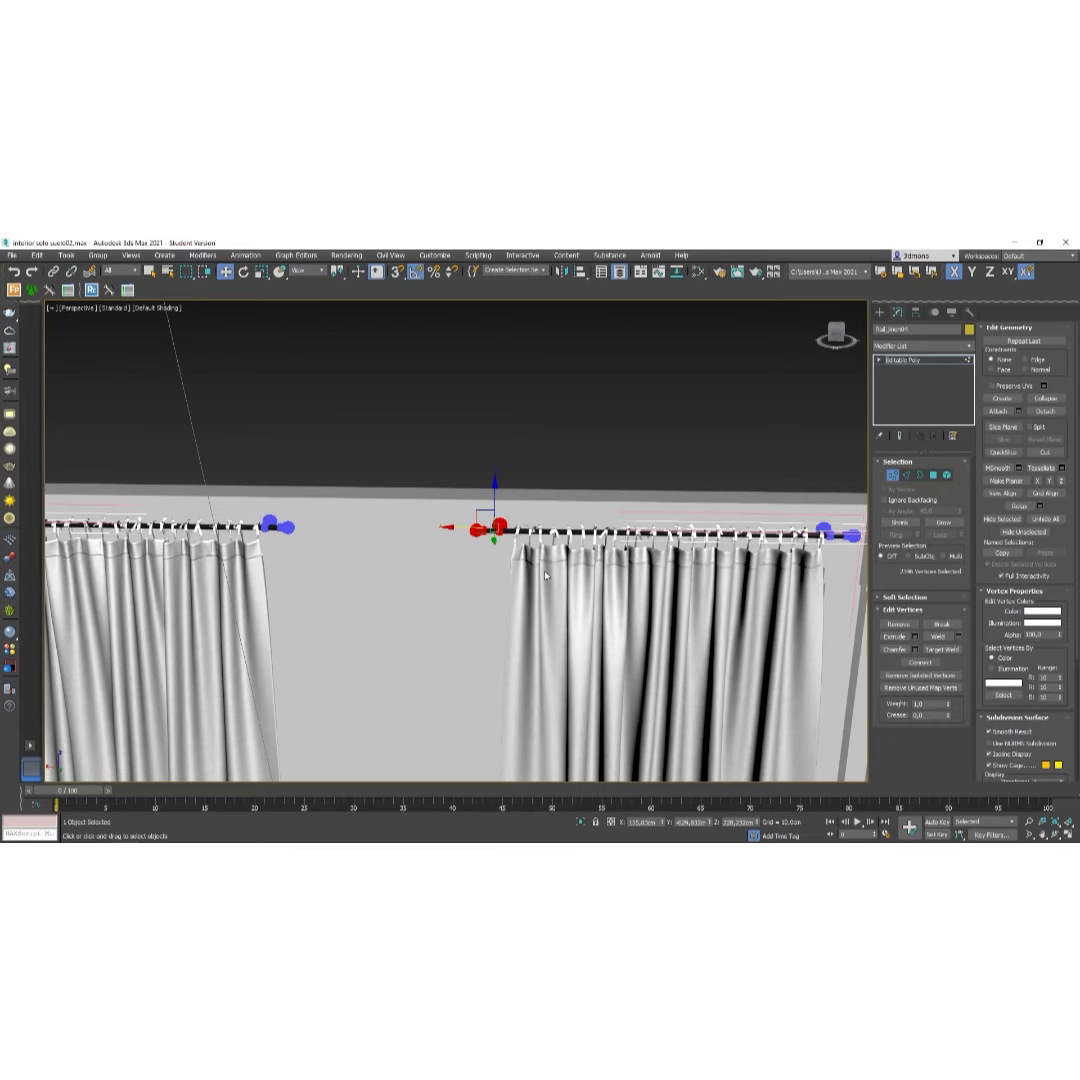
Examine the outer ends of both rods against the window recess and side walls, with edged faces displayed.
middle_click_drag(546, 576, 398, 545, "alt")
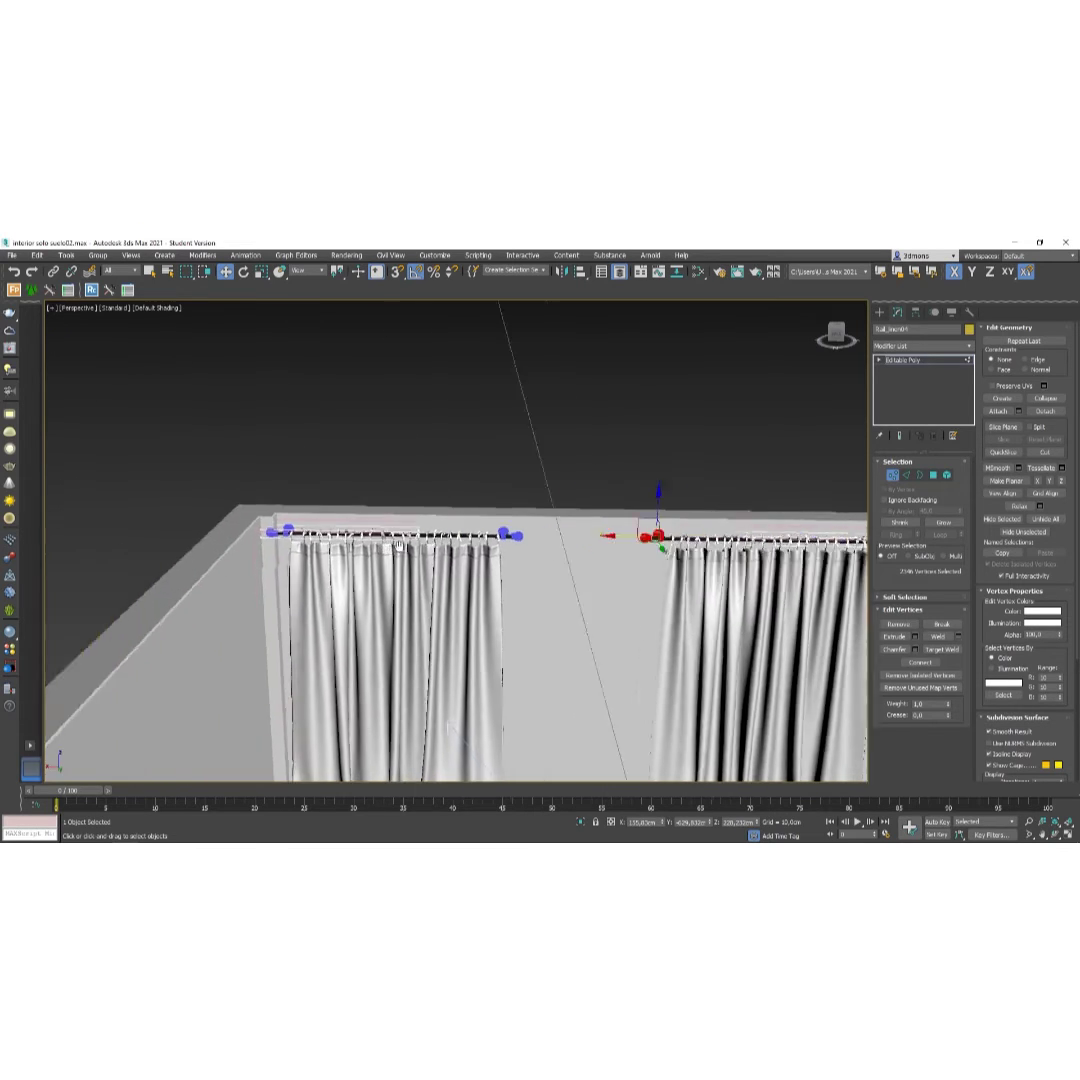
scroll(290, 555, "up", 6)
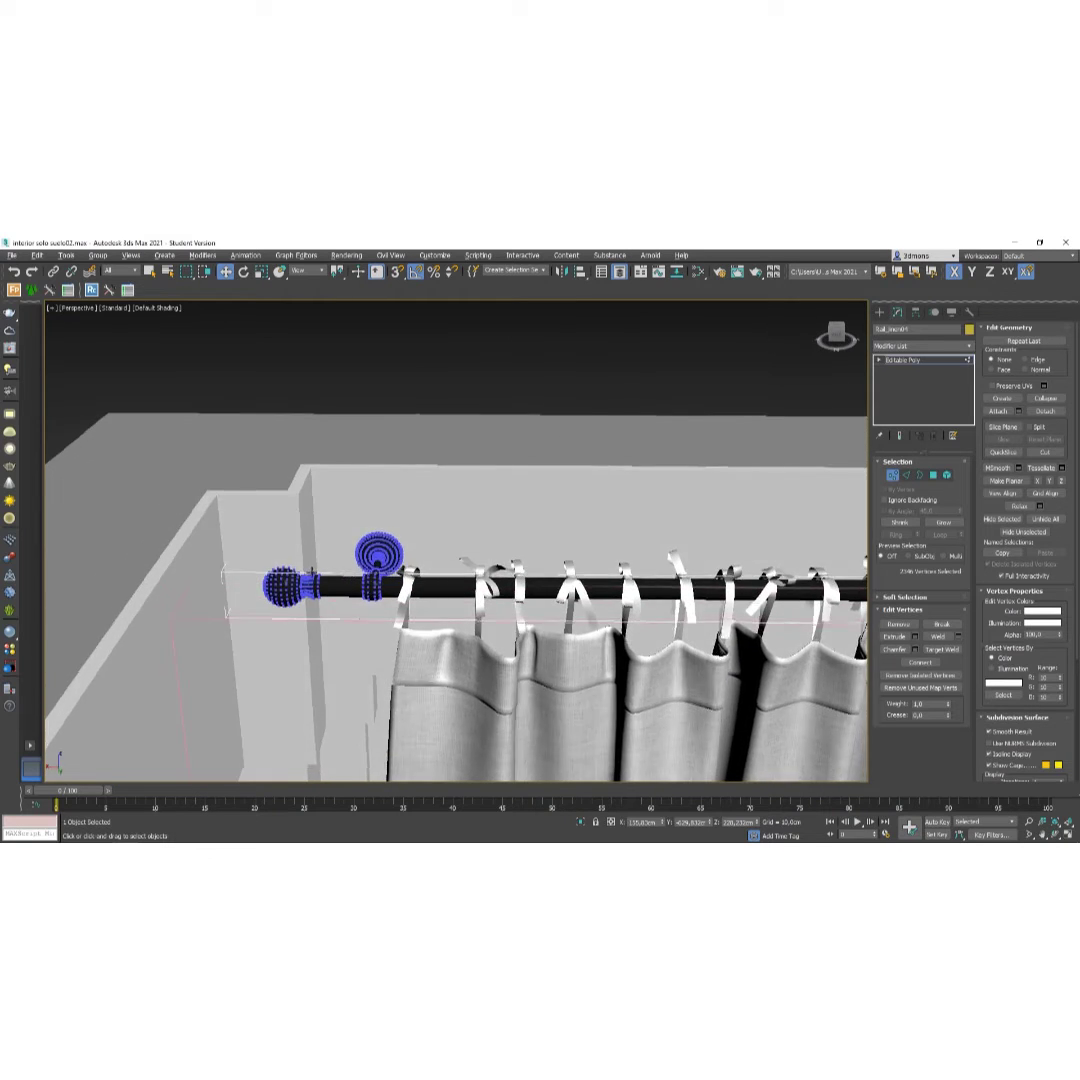
middle_click_drag(311, 572, 290, 552)
scroll(272, 700, "up", 3)
middle_click_drag(293, 638, 286, 638, "alt")
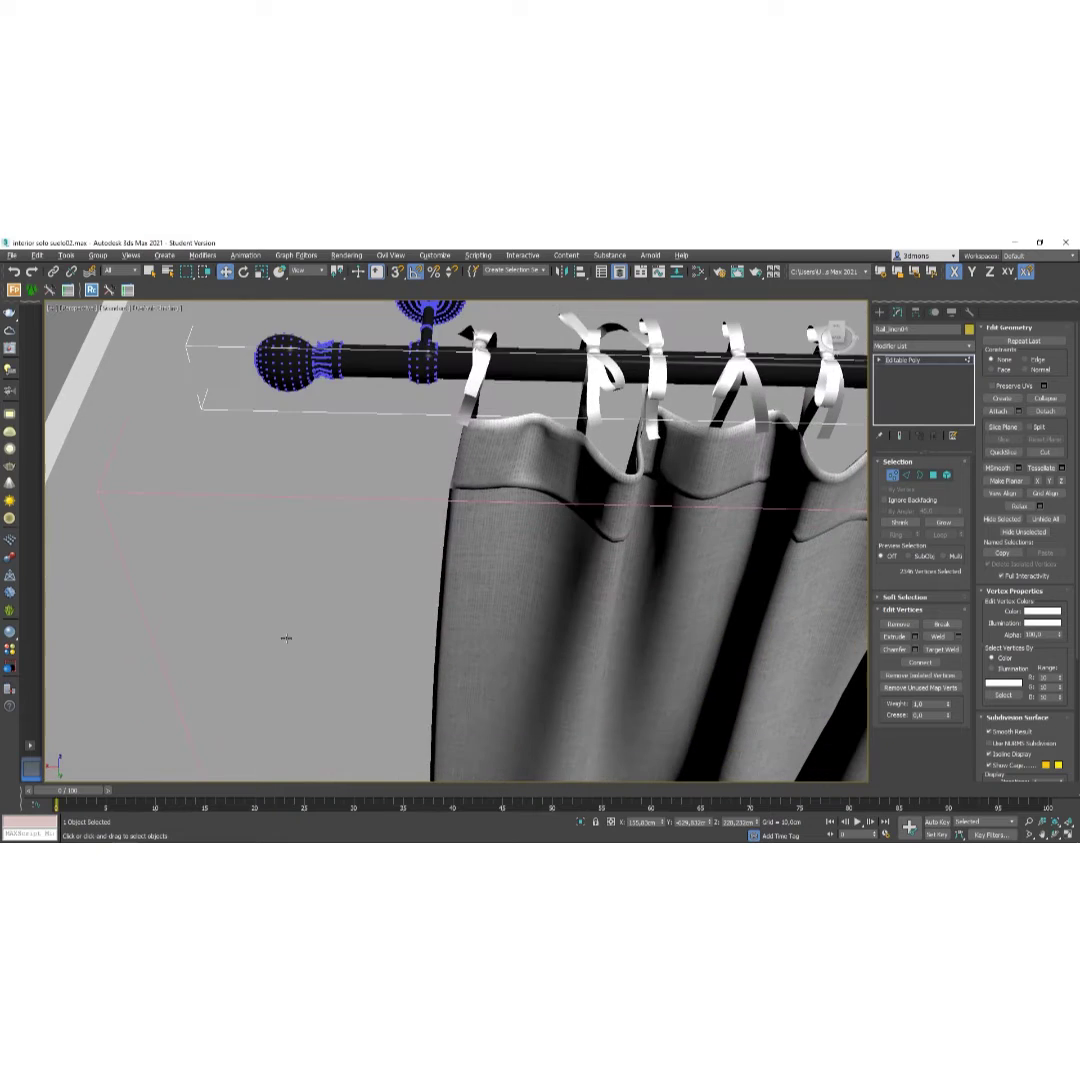
middle_click_drag(349, 564, 293, 722)
scroll(358, 641, "down", 3)
middle_click_drag(394, 603, 335, 690, "alt")
scroll(242, 530, "up", 5)
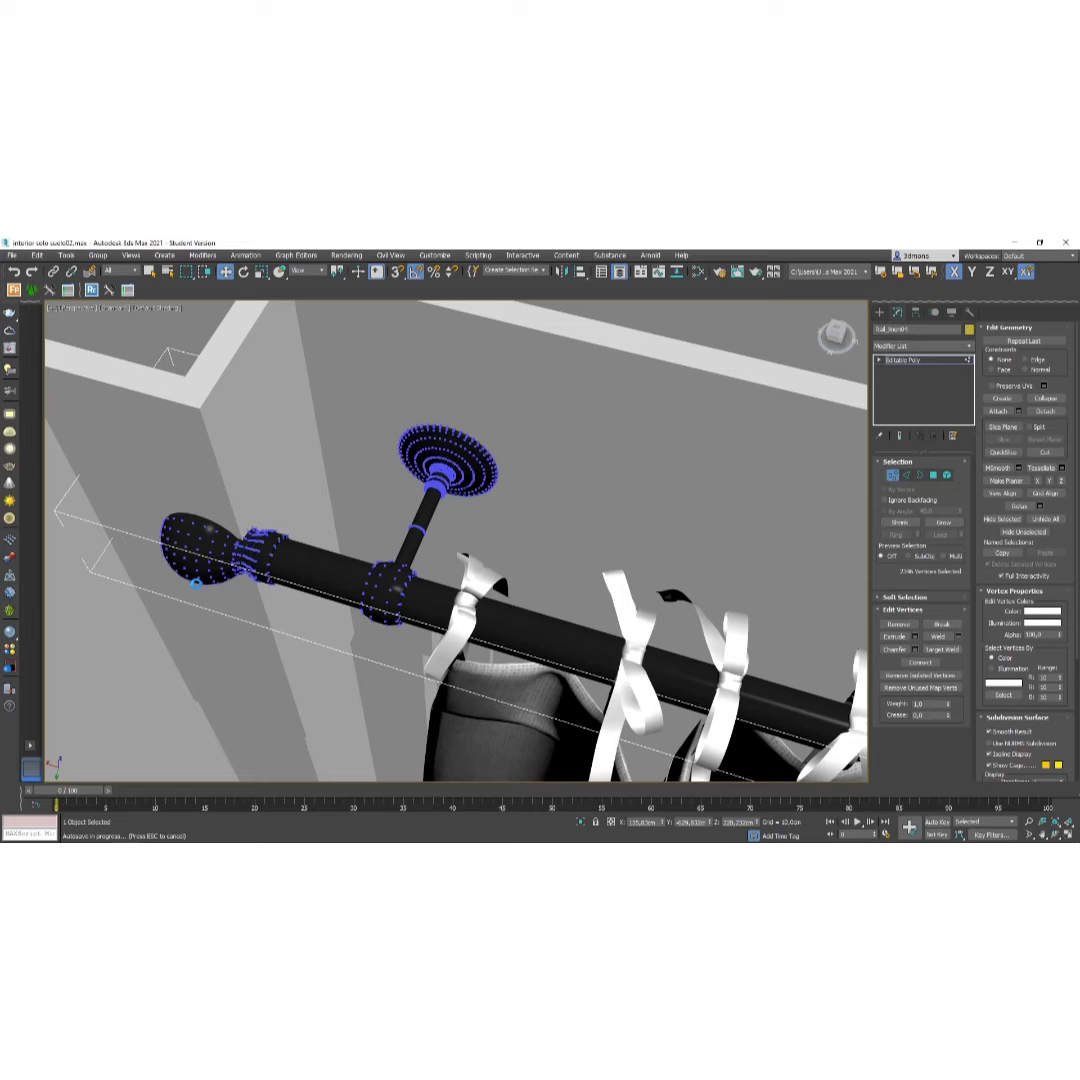
scroll(506, 552, "down", 4)
middle_click_drag(512, 568, 545, 655, "alt")
scroll(494, 668, "up", 5)
scroll(465, 682, "down", 3)
key("F4")
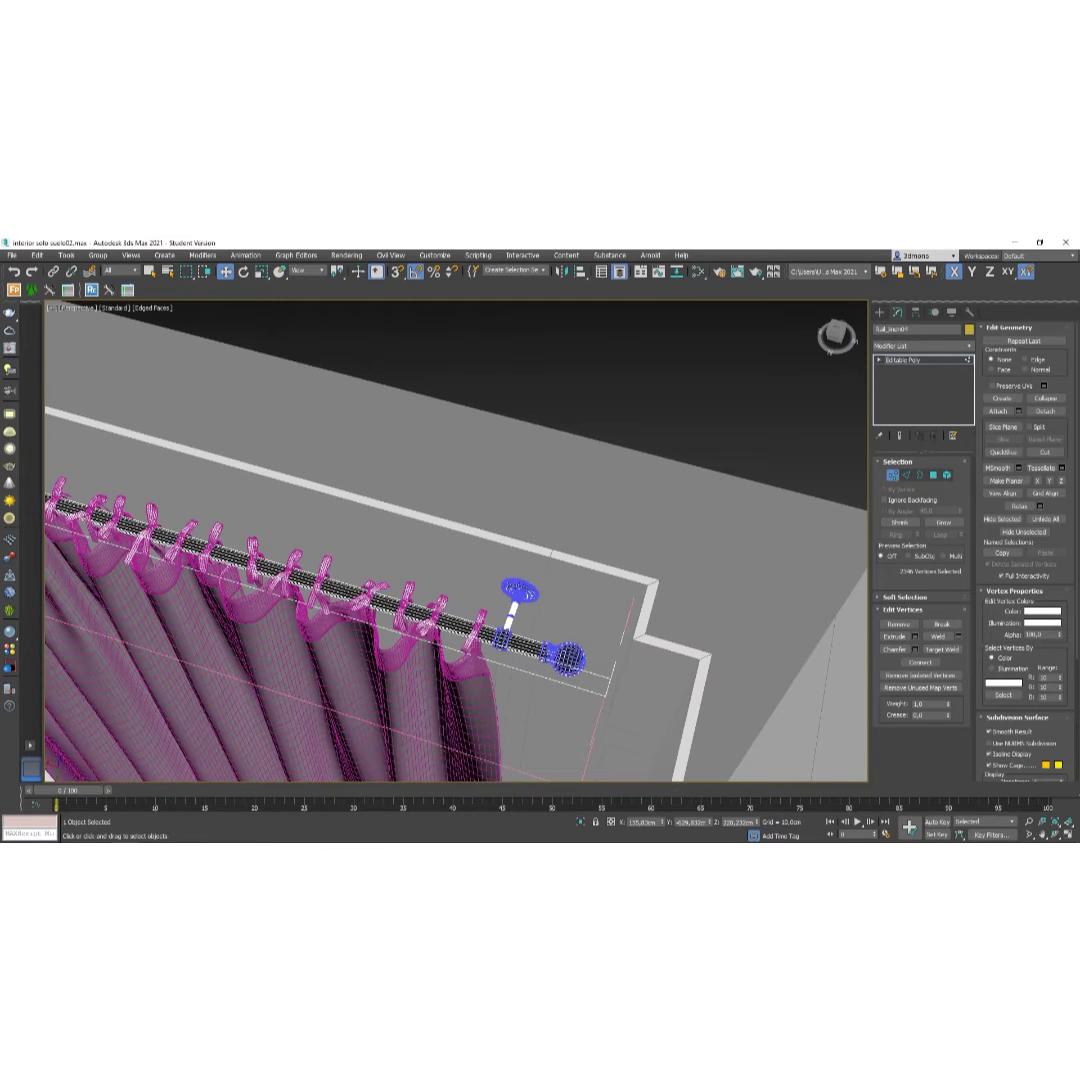
scroll(588, 648, "up", 2)
scroll(588, 648, "down", 5)
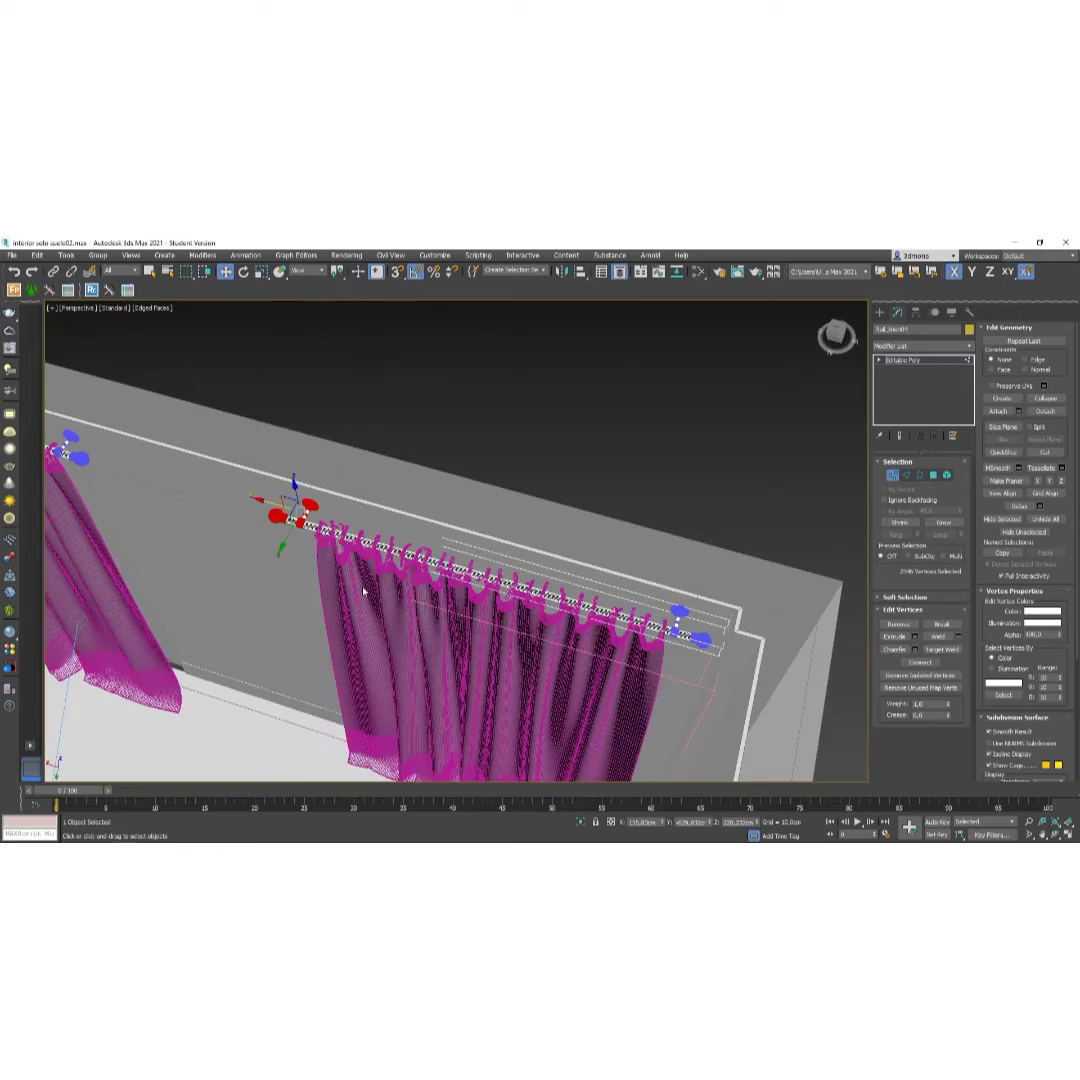
middle_click_drag(388, 582, 429, 591, "alt")
Pull the left rod's outer finial in beside its wall bracket, and shift that whole rod end slightly inward along X.
scroll(429, 591, "up", 6)
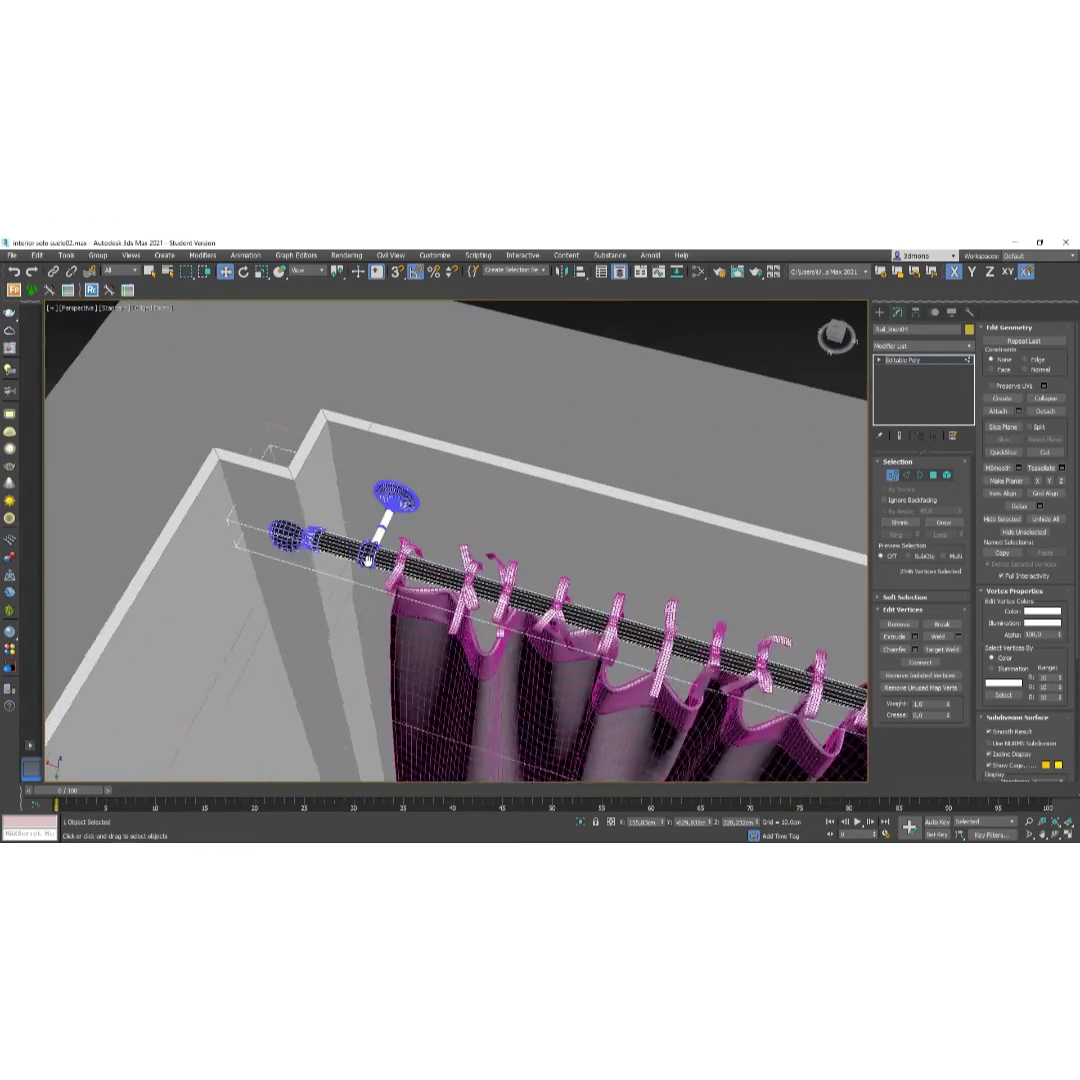
scroll(370, 550, "up", 2)
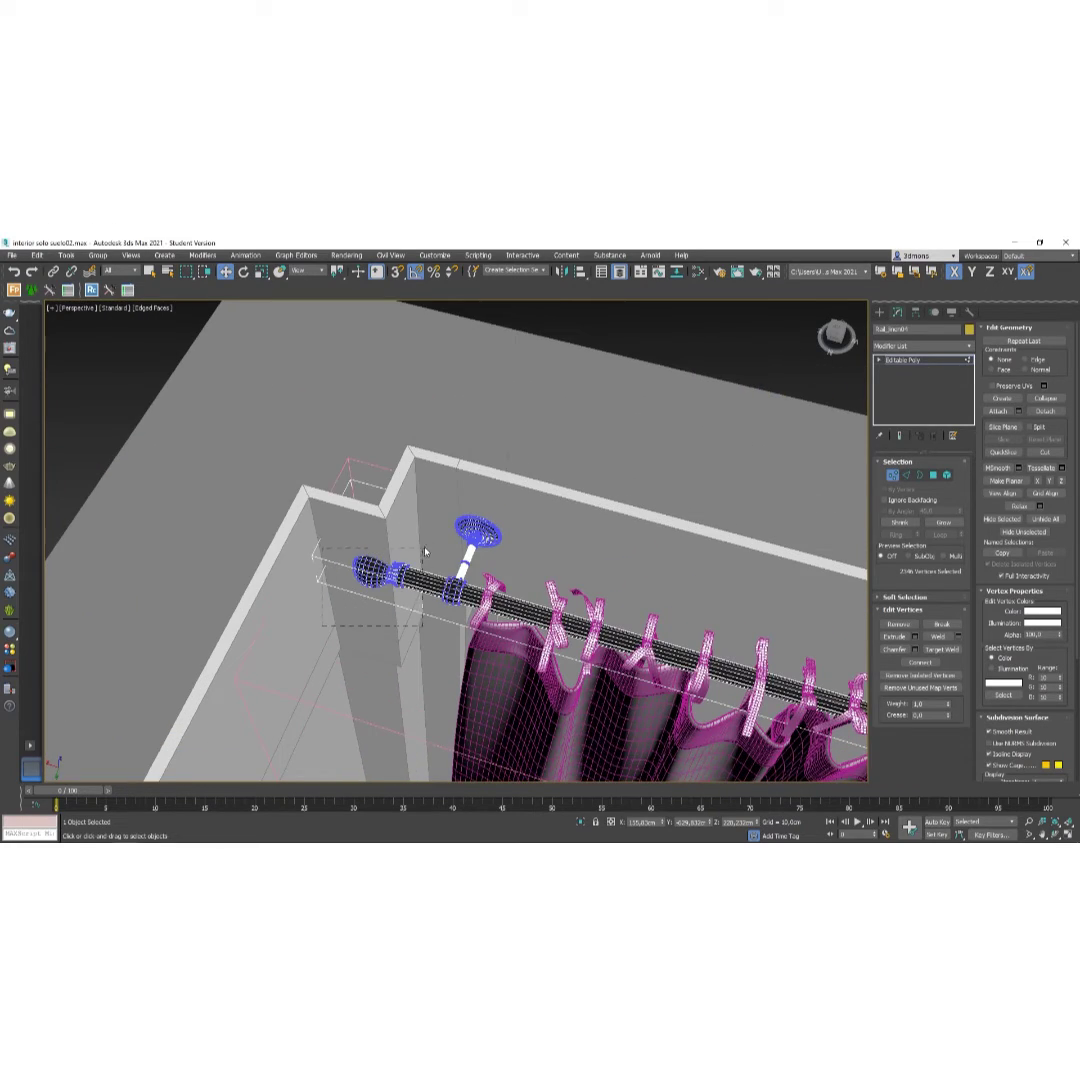
left_click_drag(425, 551, 425, 551)
left_click_drag(350, 573, 422, 578)
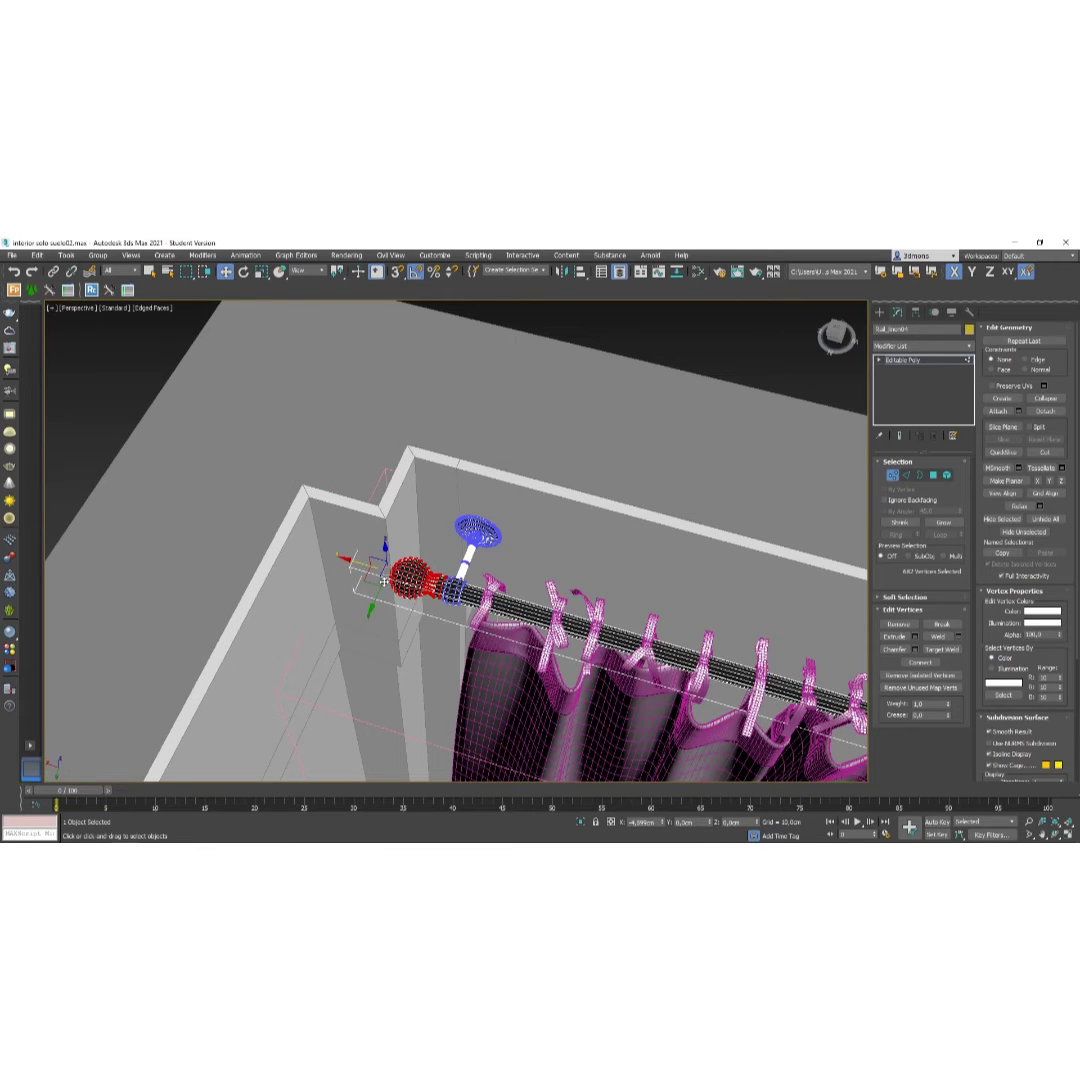
left_click_drag(269, 466, 578, 655)
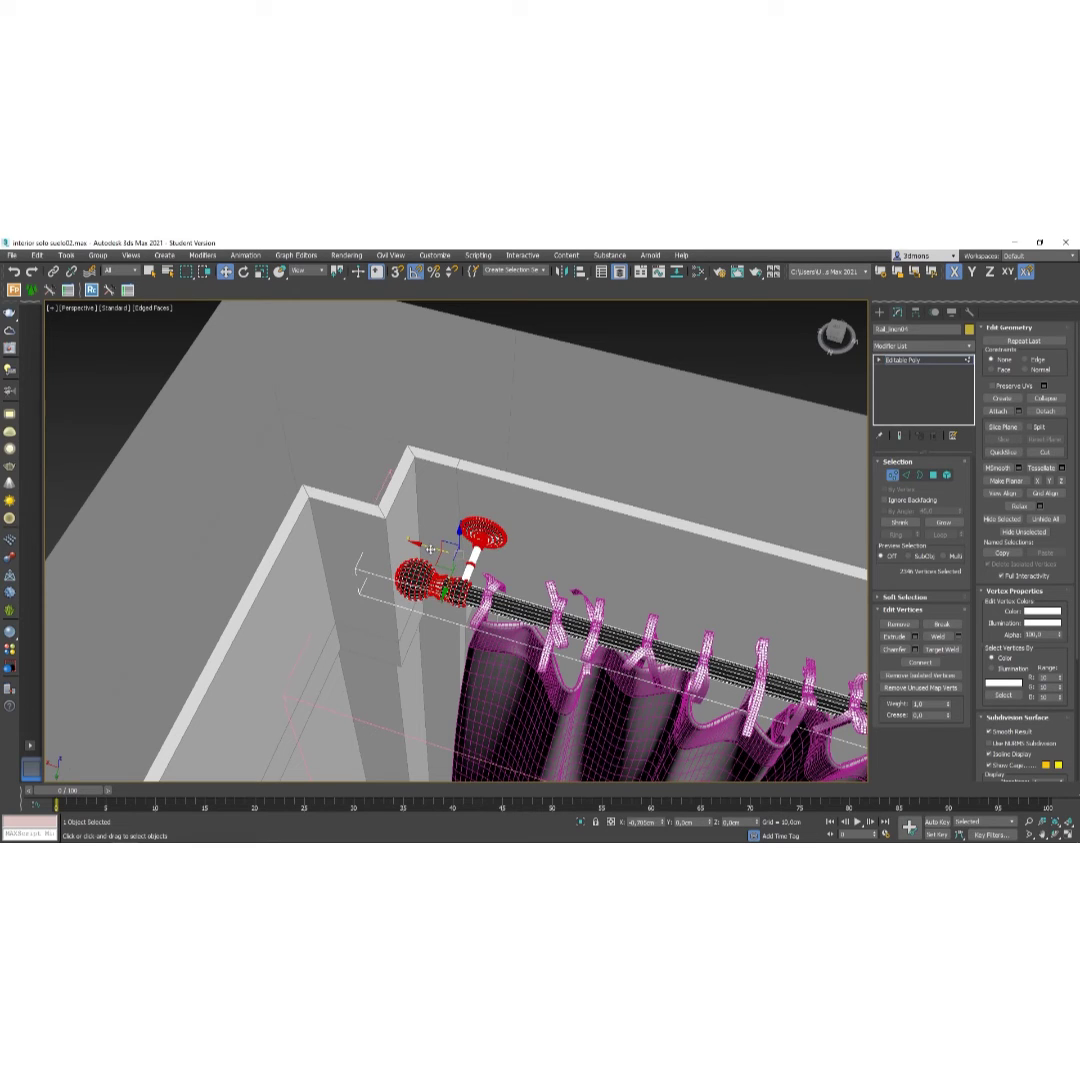
Finish editing the rod's vertices and clear the selection, bringing both curtains and rods into view.
middle_click_drag(430, 549, 519, 603, "alt")
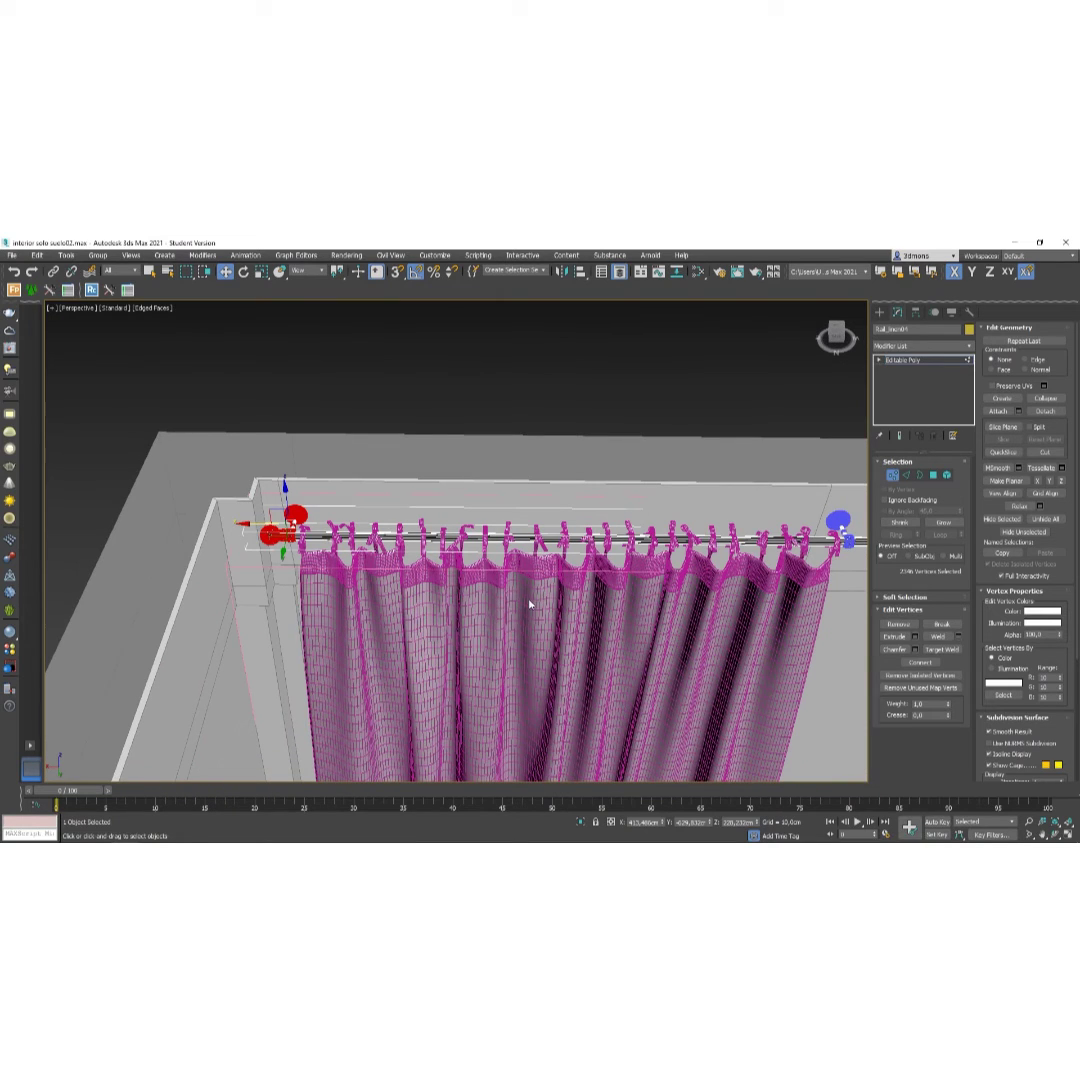
scroll(530, 603, "down", 3)
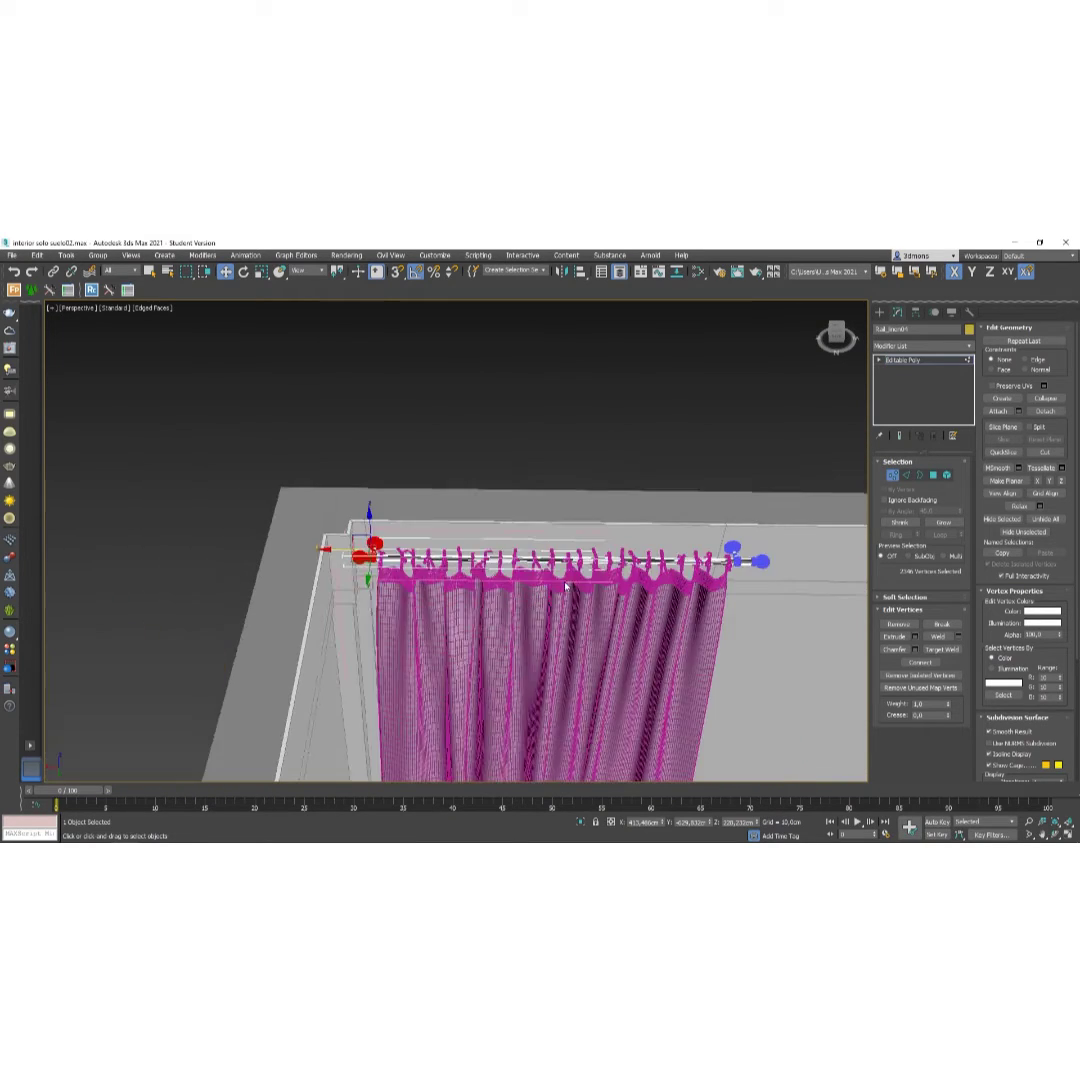
middle_click_drag(530, 603, 731, 535, "alt")
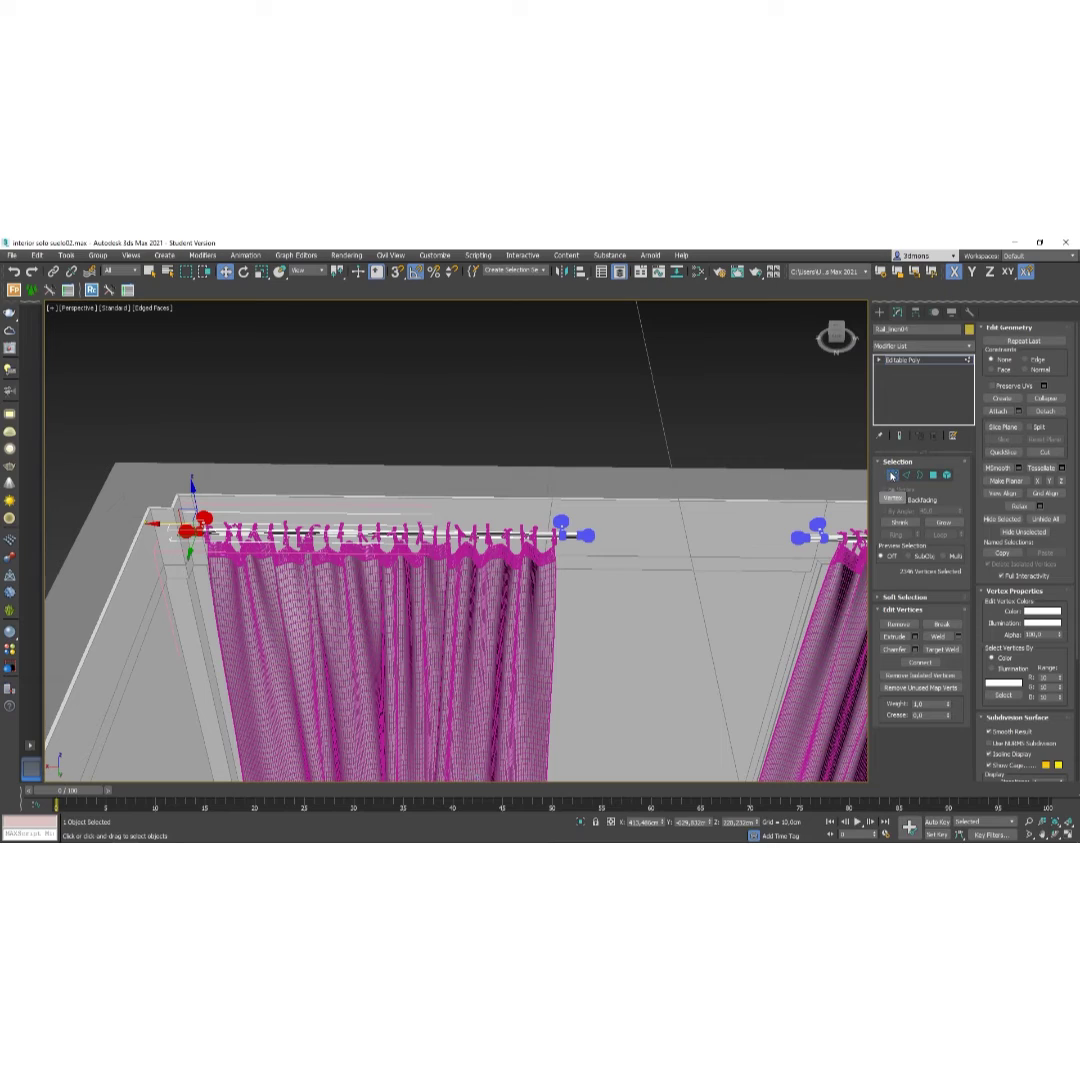
key("1")
left_click(481, 411)
middle_click_drag(396, 394, 414, 609, "alt")
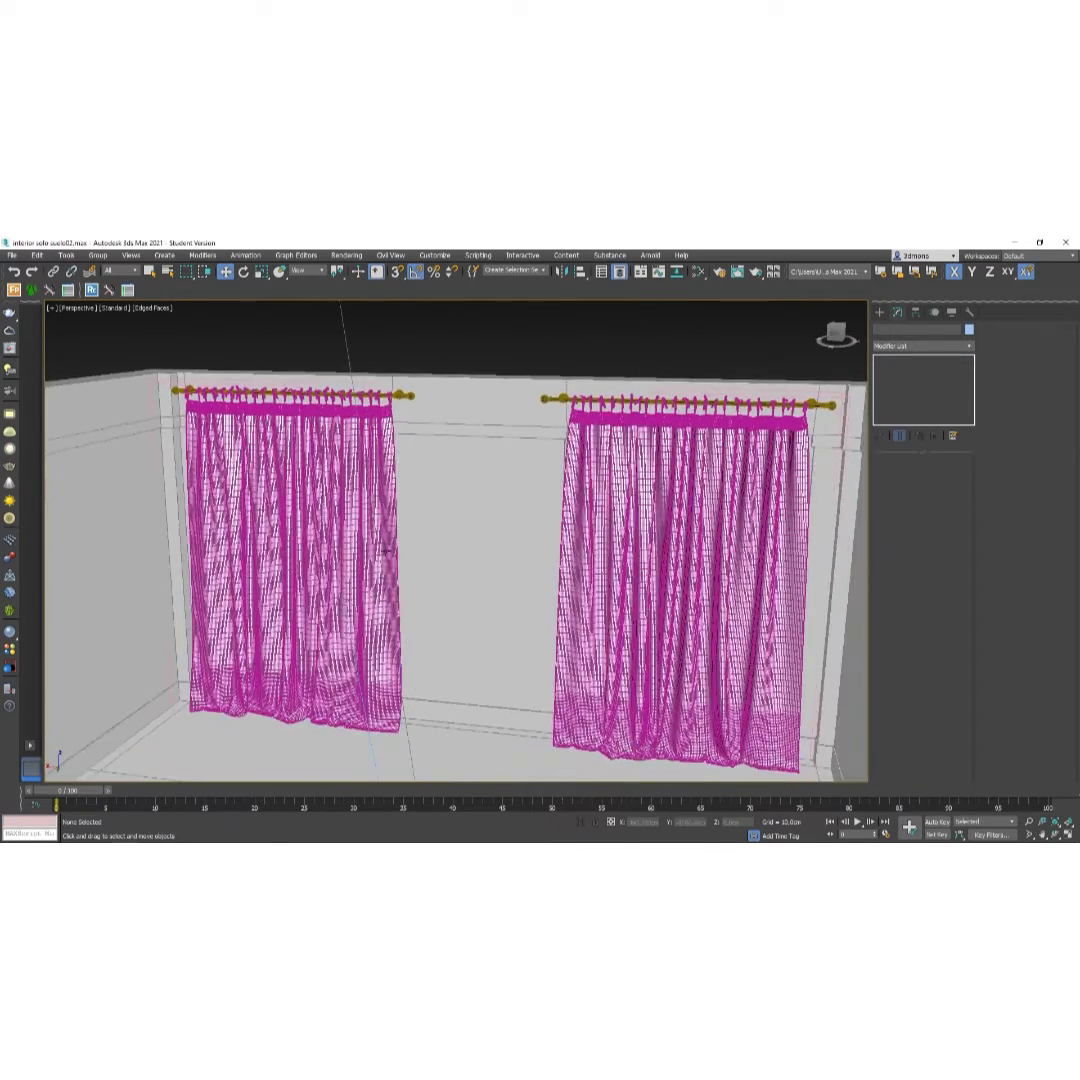
Display the PhysCamera001 view full size with default shading and start a test render of the two curtains.
key("alt+w")
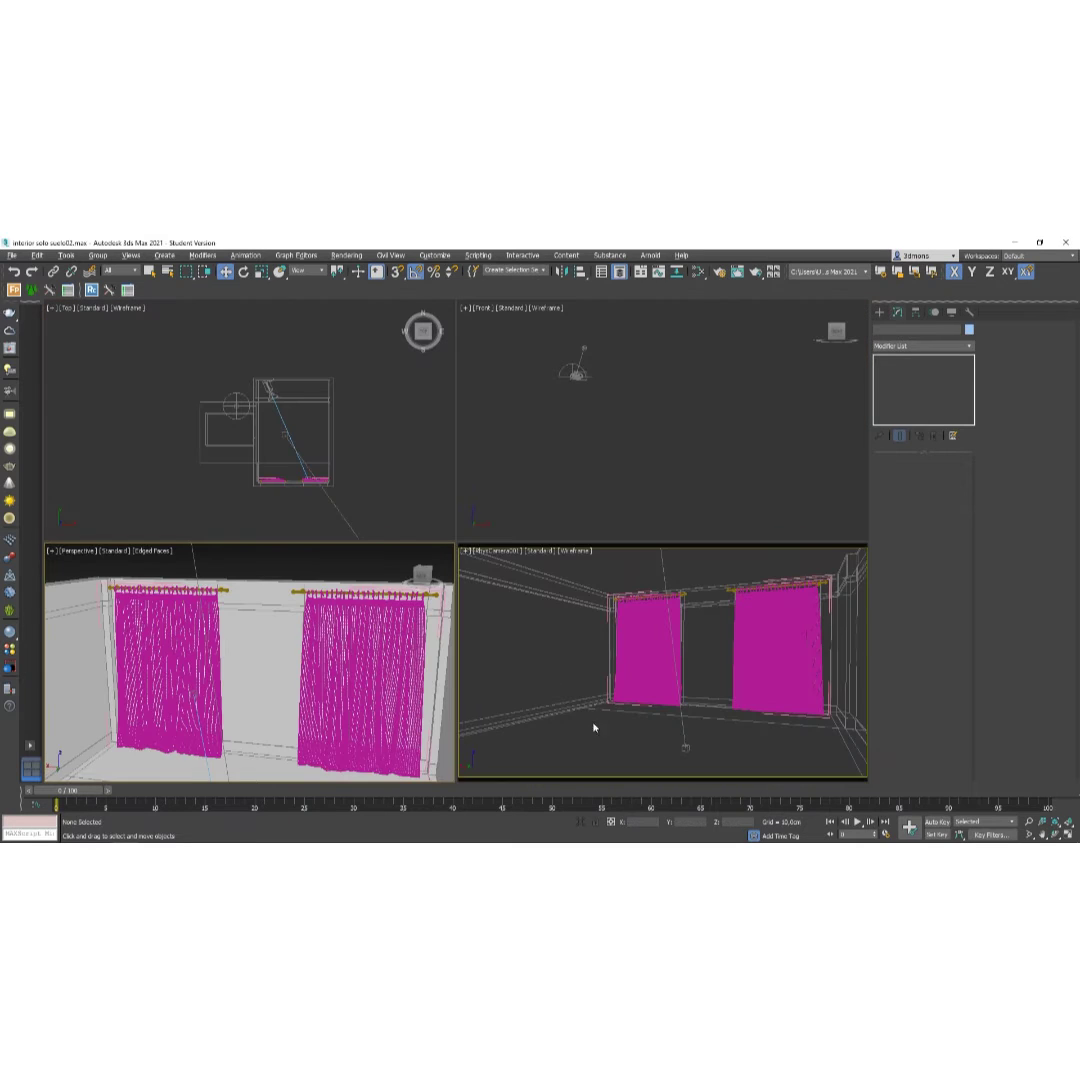
left_click(596, 738)
key("alt+w")
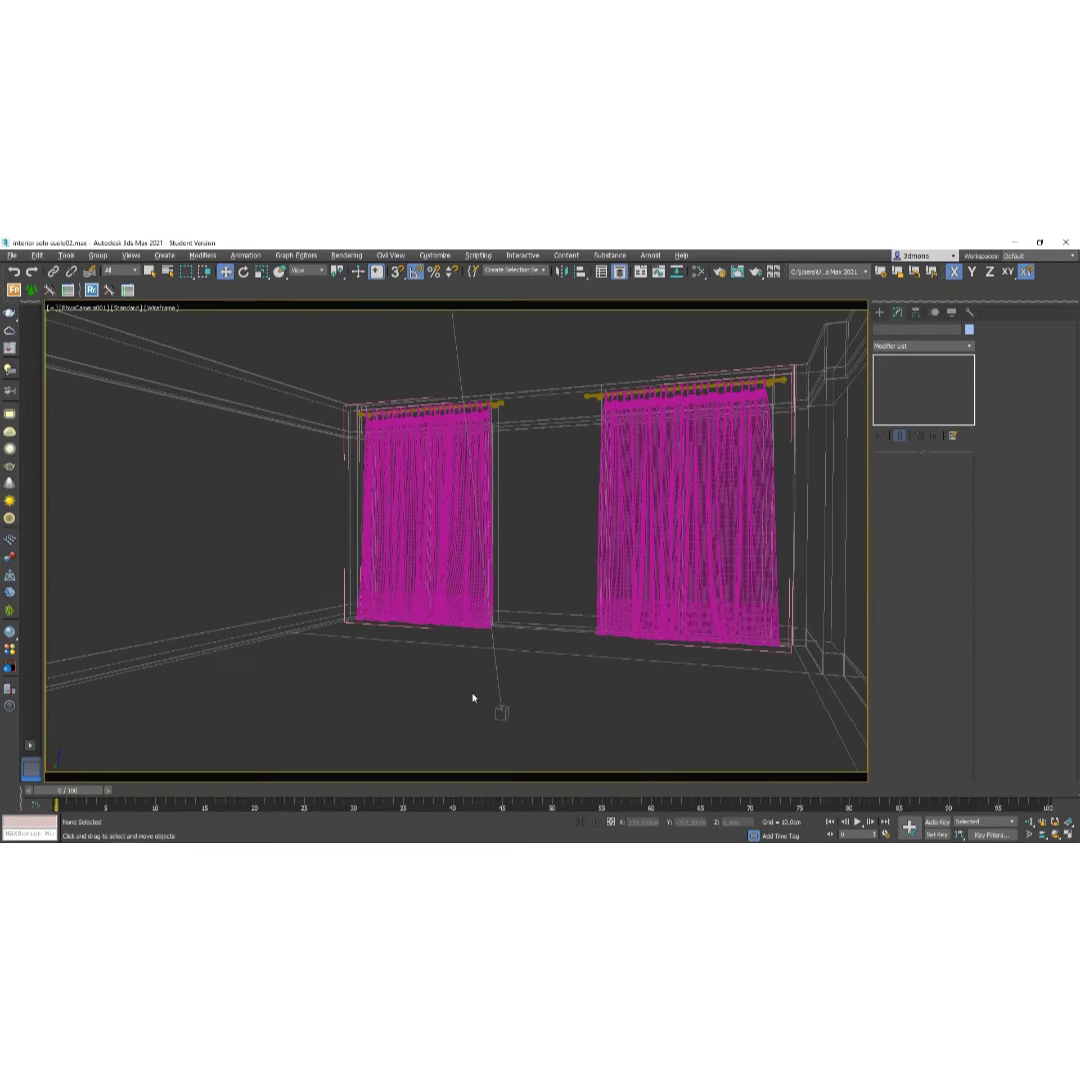
key("F3")
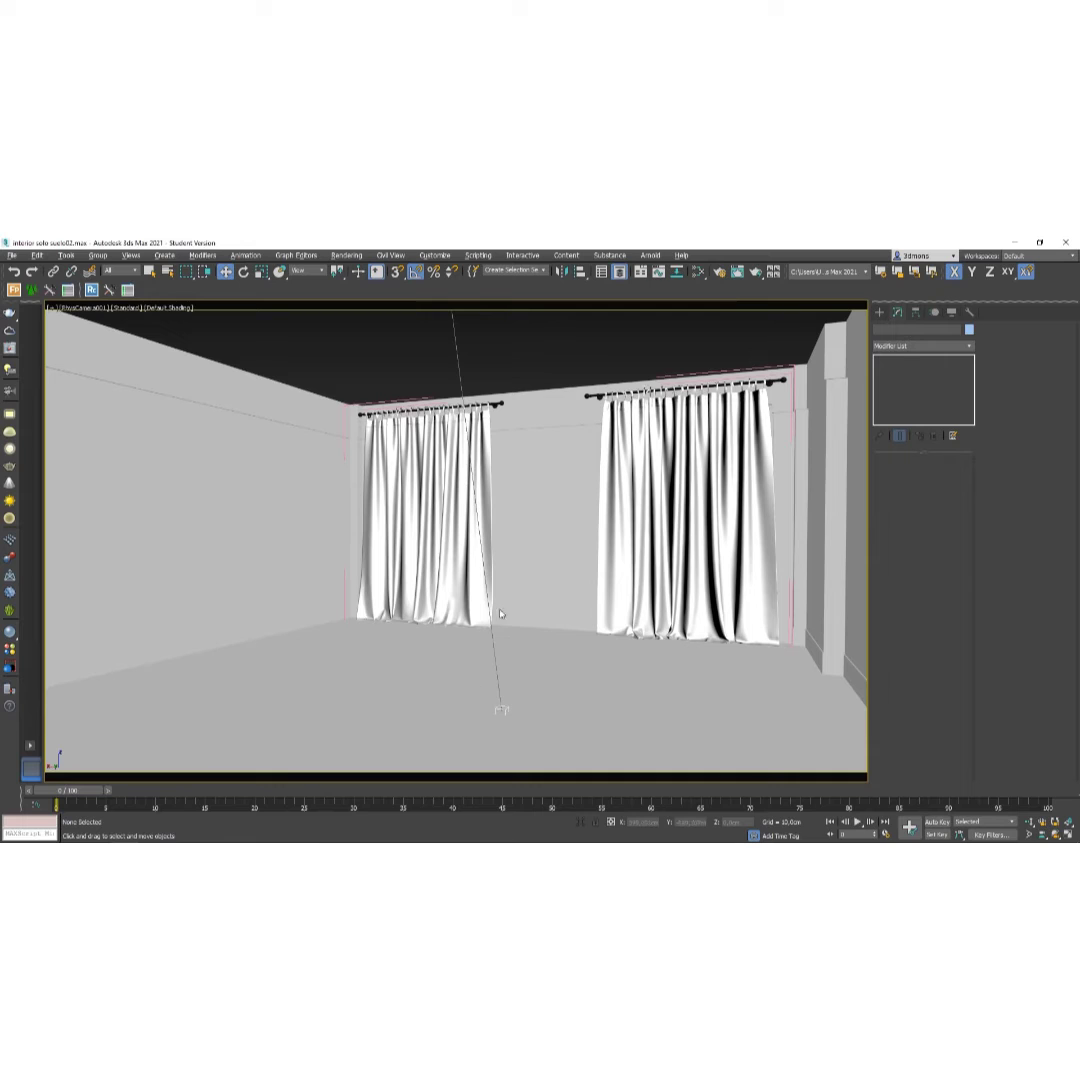
left_click(752, 274)
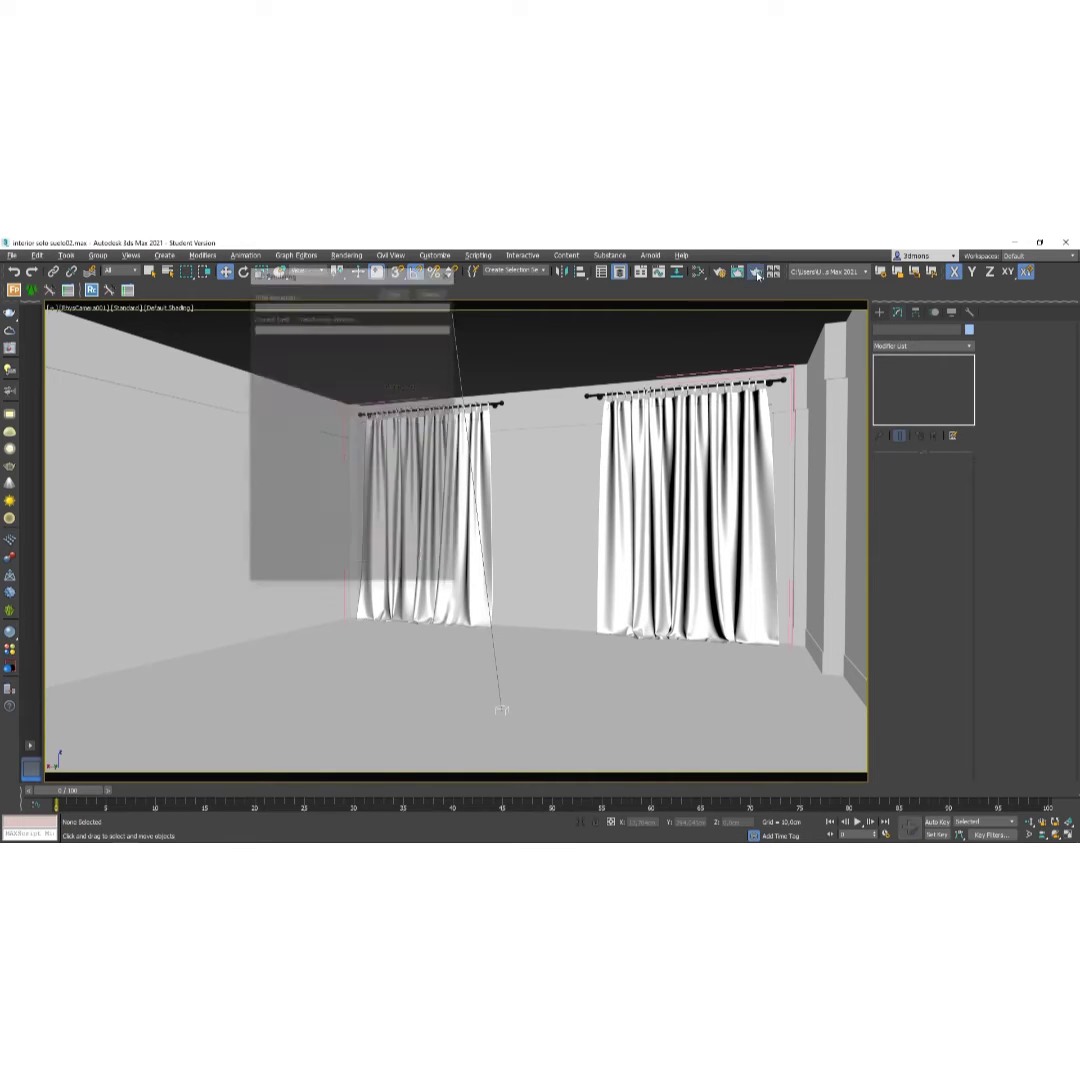
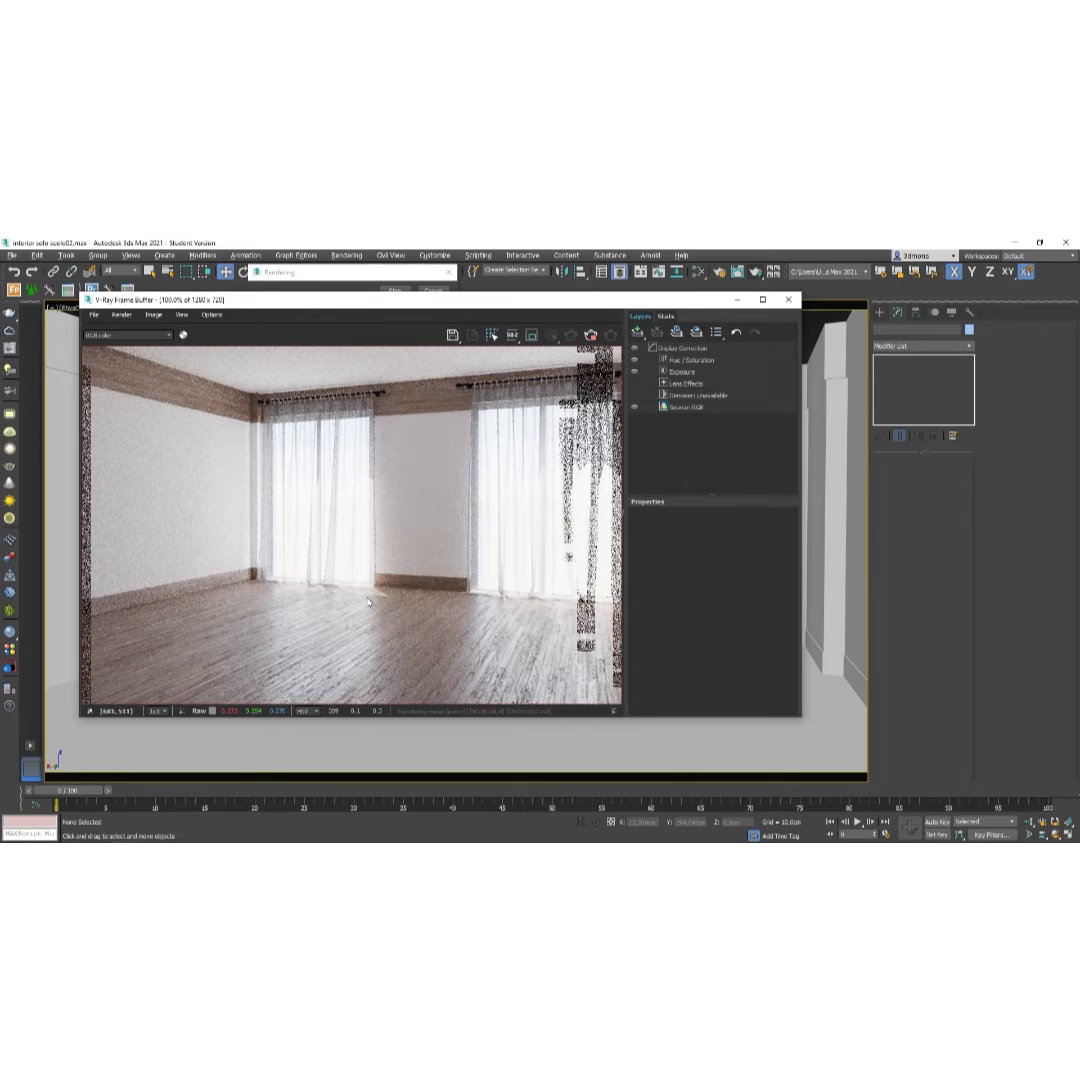
Examine the curtains and rod ends in the test render, close the frame buffer and cancel the render.
scroll(370, 398, "up", 1)
scroll(365, 445, "down", 1)
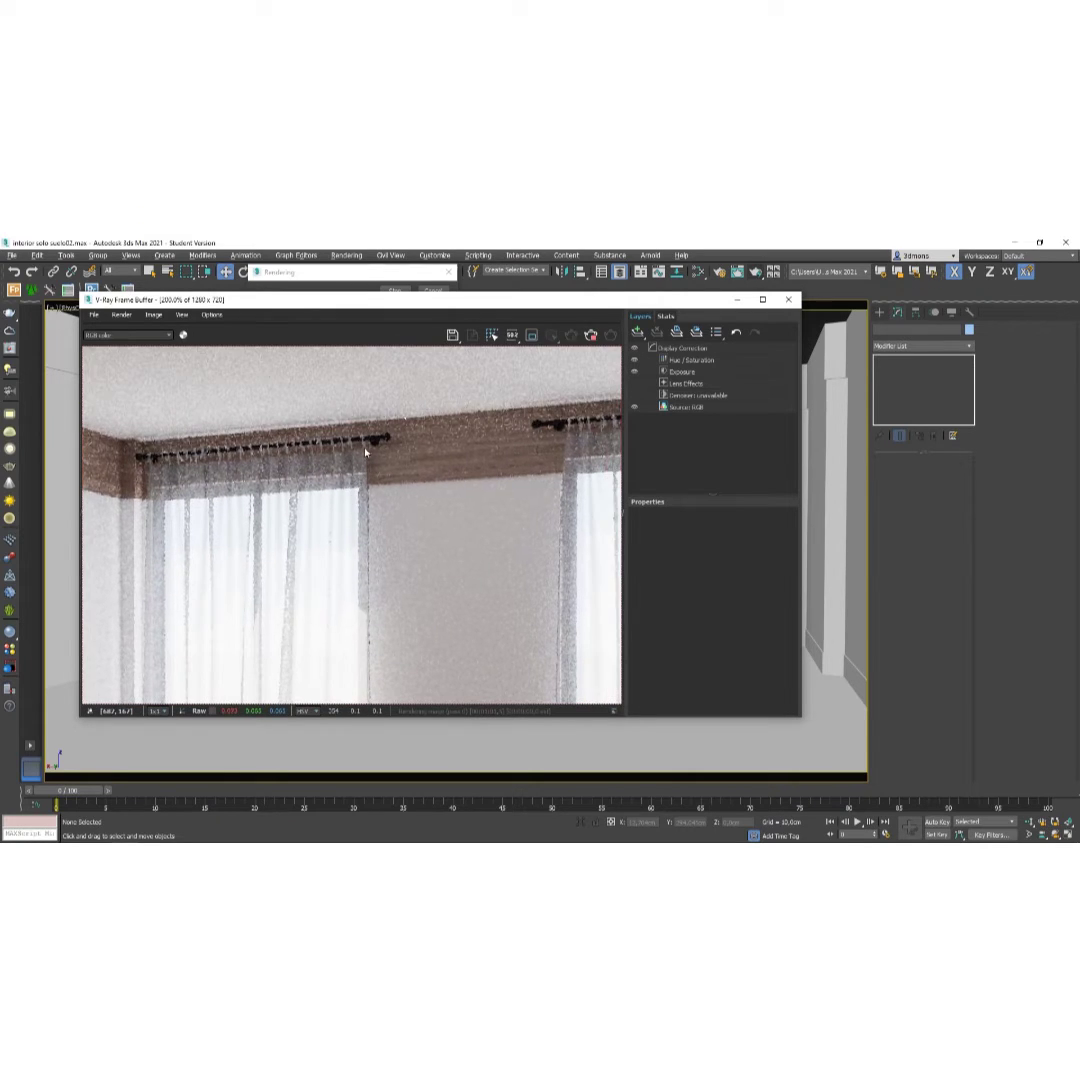
scroll(250, 470, "down", 1)
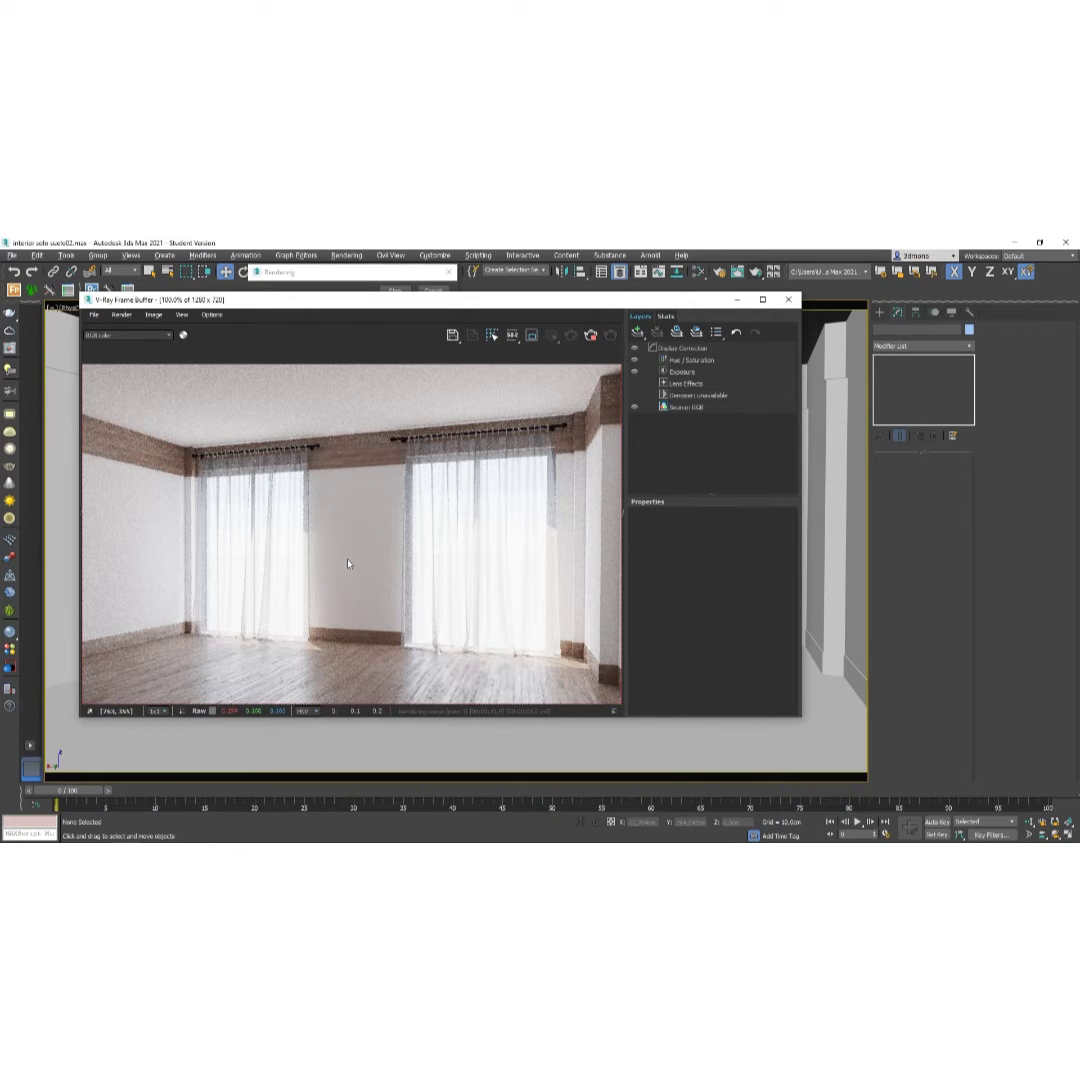
scroll(288, 508, "up", 1)
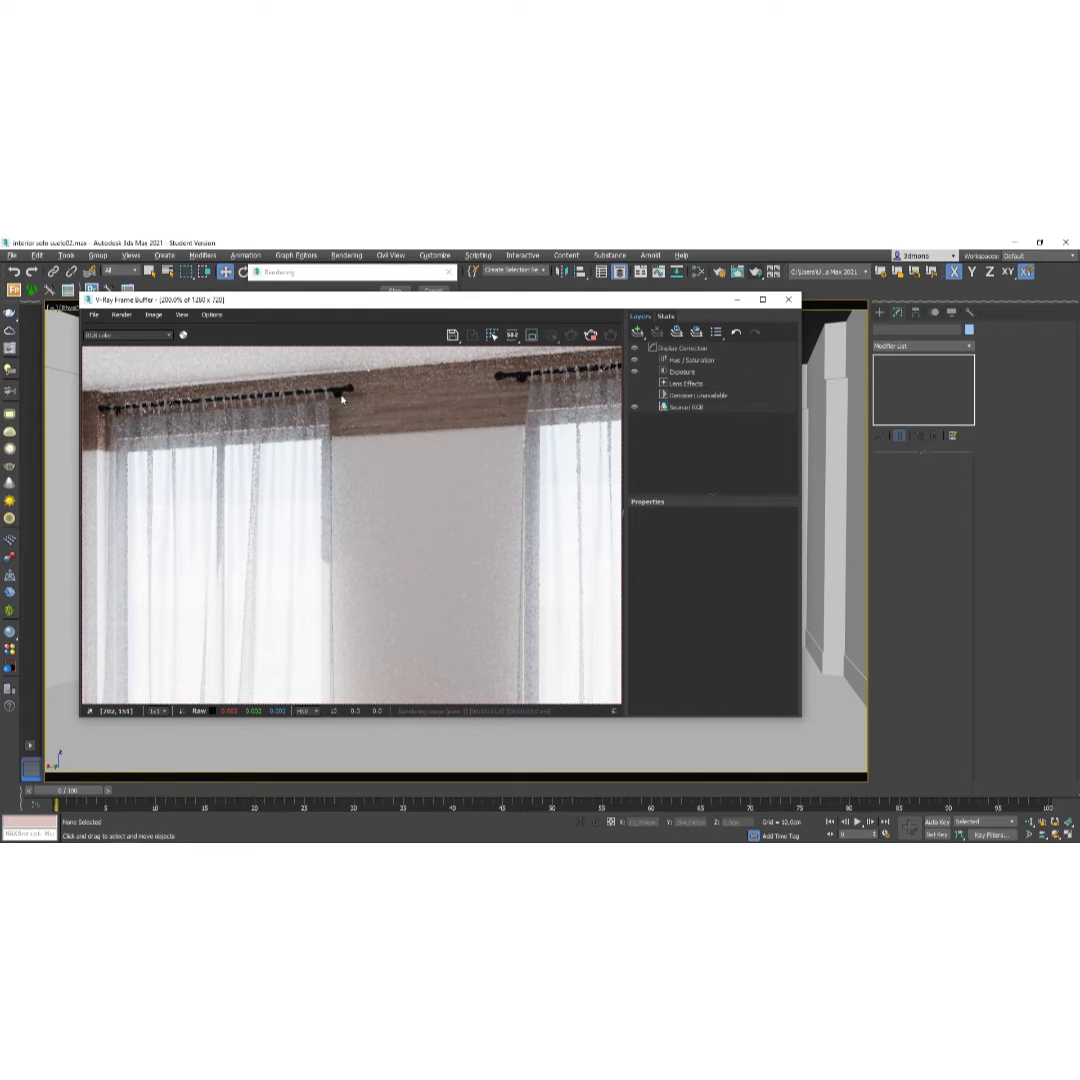
scroll(336, 540, "down", 2)
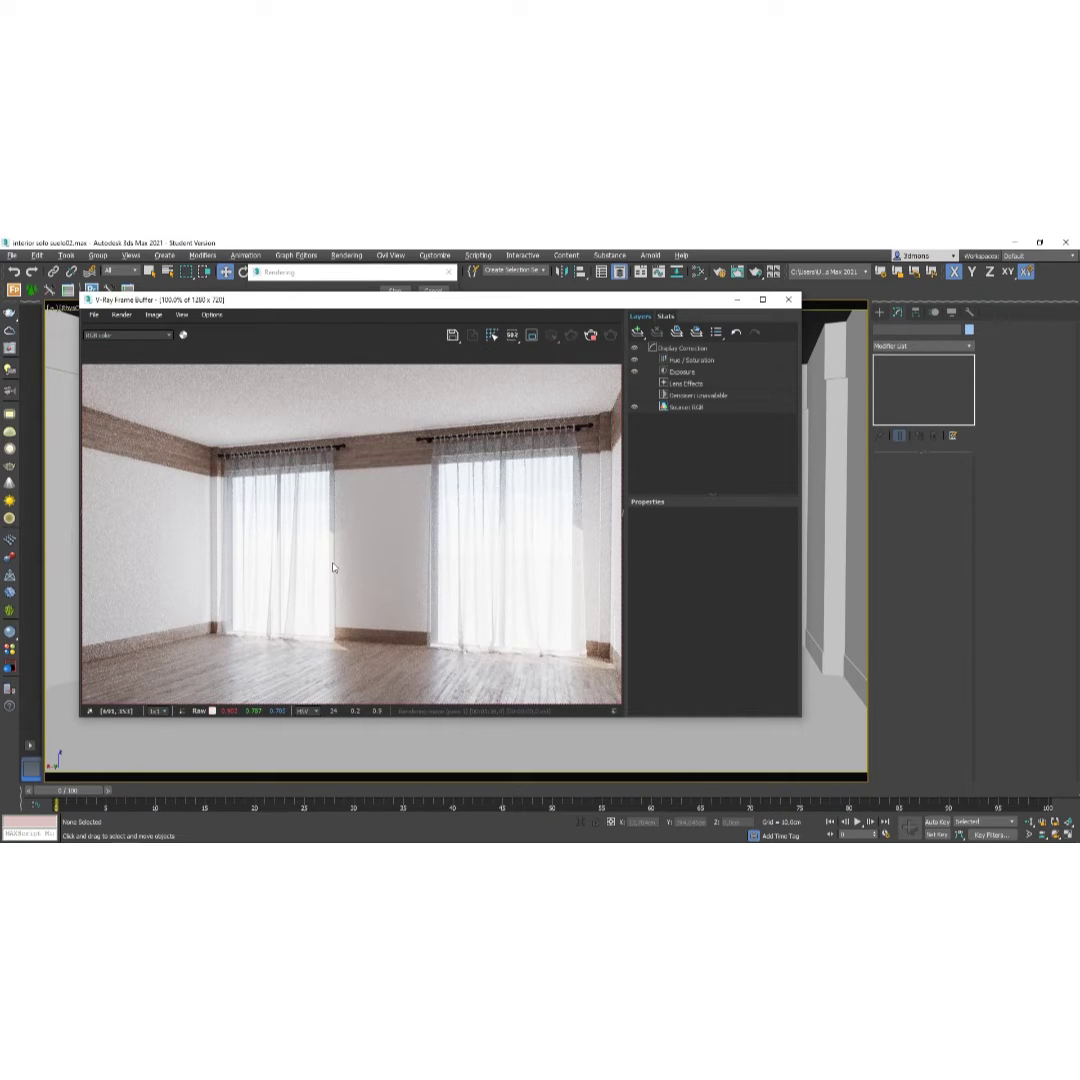
scroll(334, 564, "down", 1)
scroll(334, 564, "up", 1)
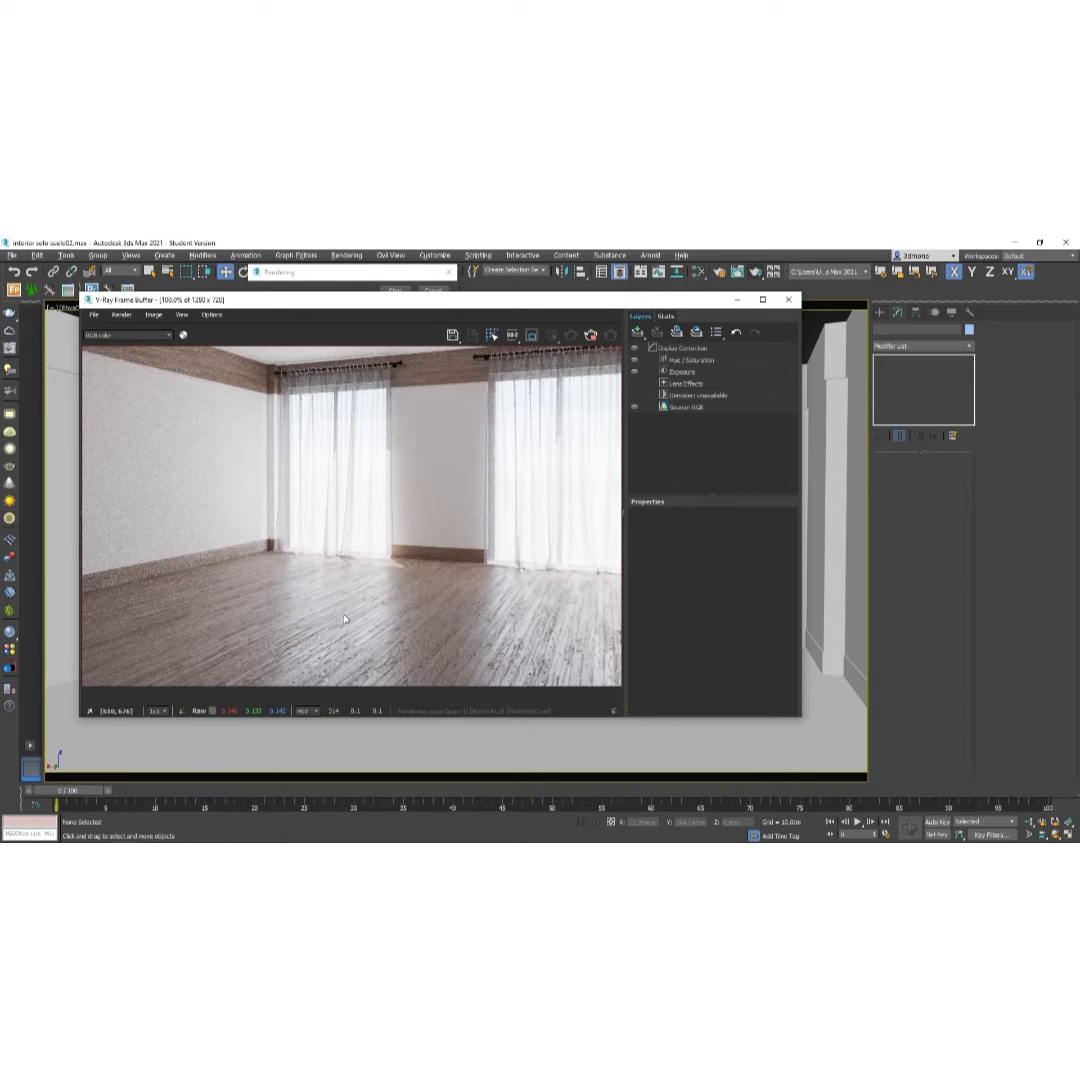
middle_click_drag(342, 571, 282, 602)
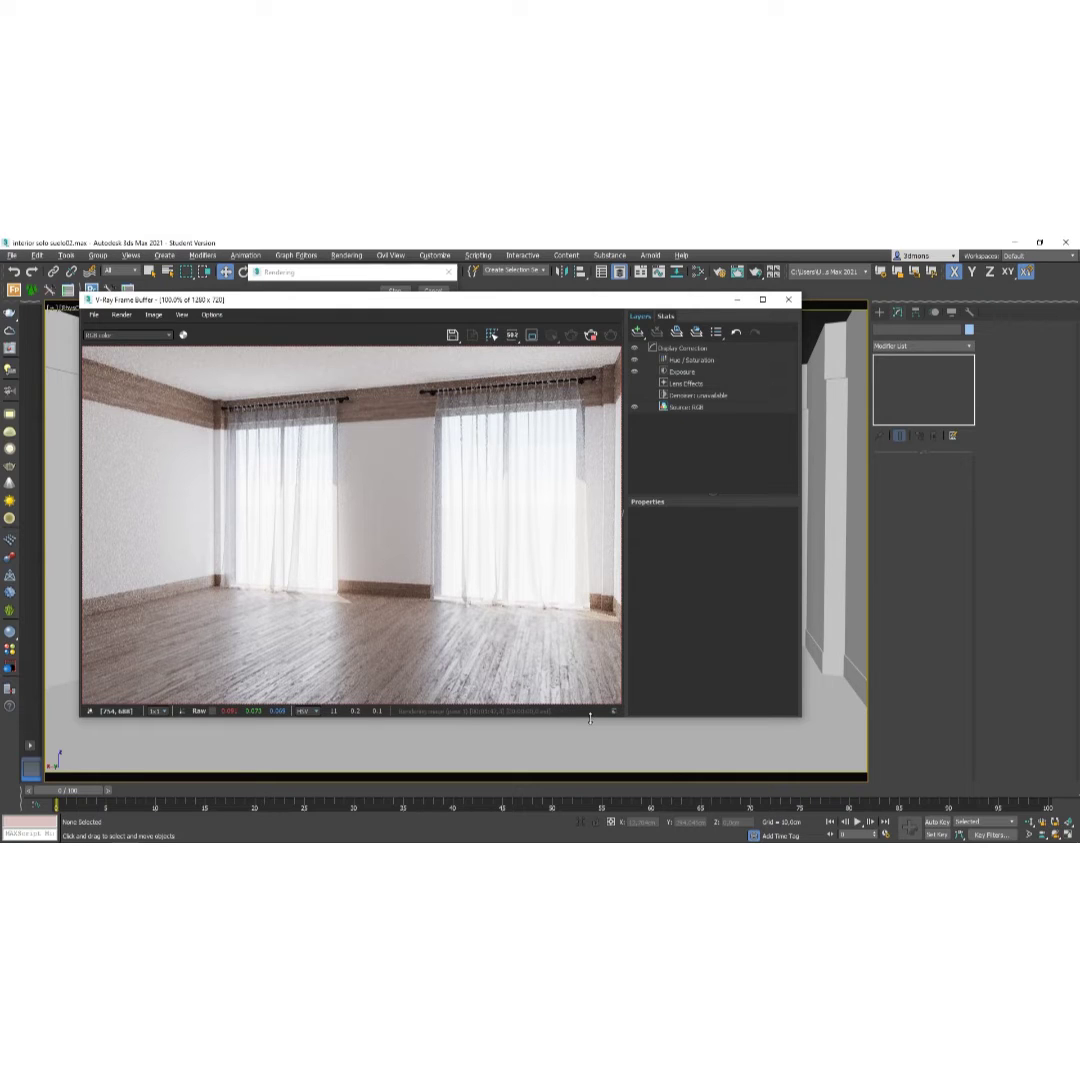
left_click_drag(594, 718, 594, 761)
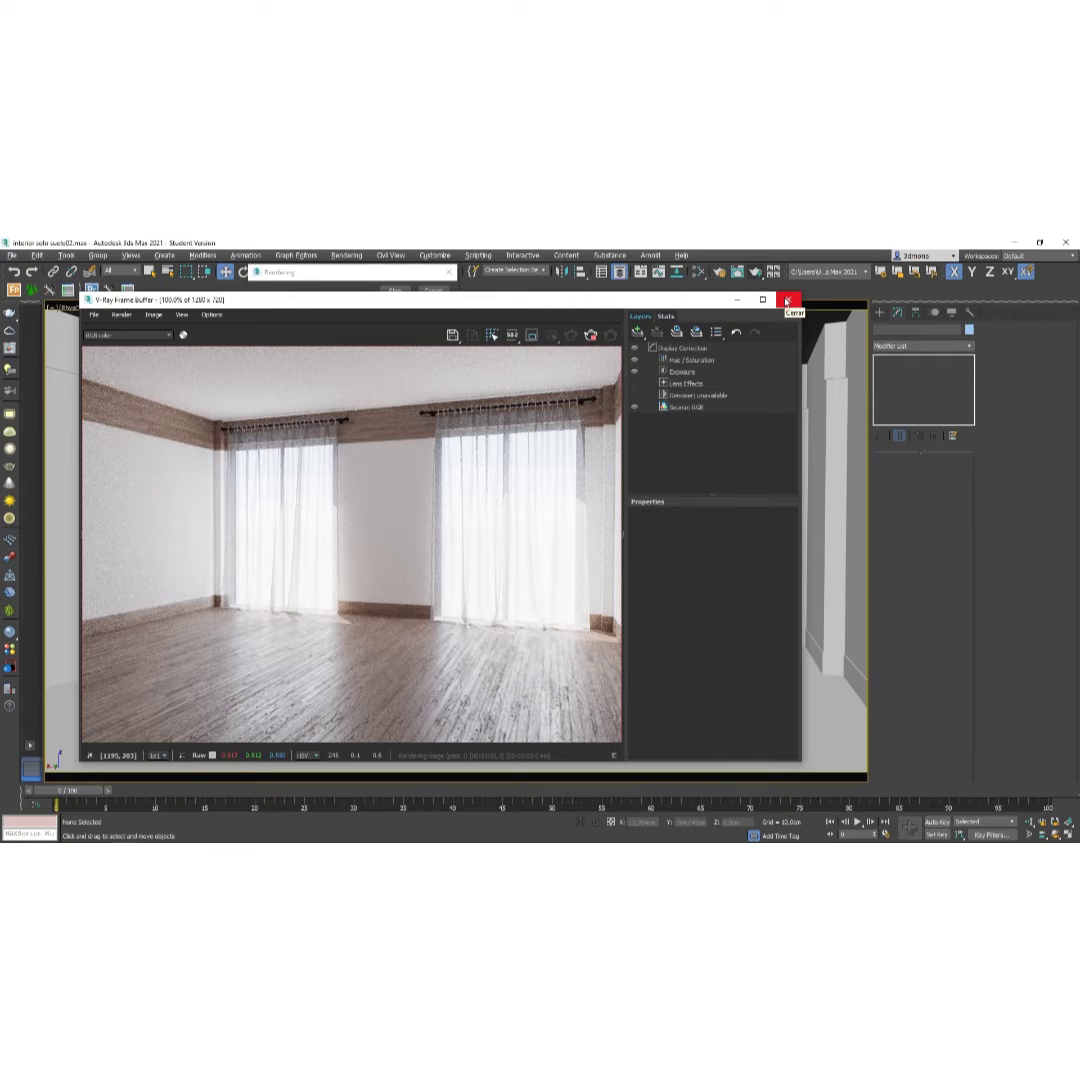
left_click(787, 301)
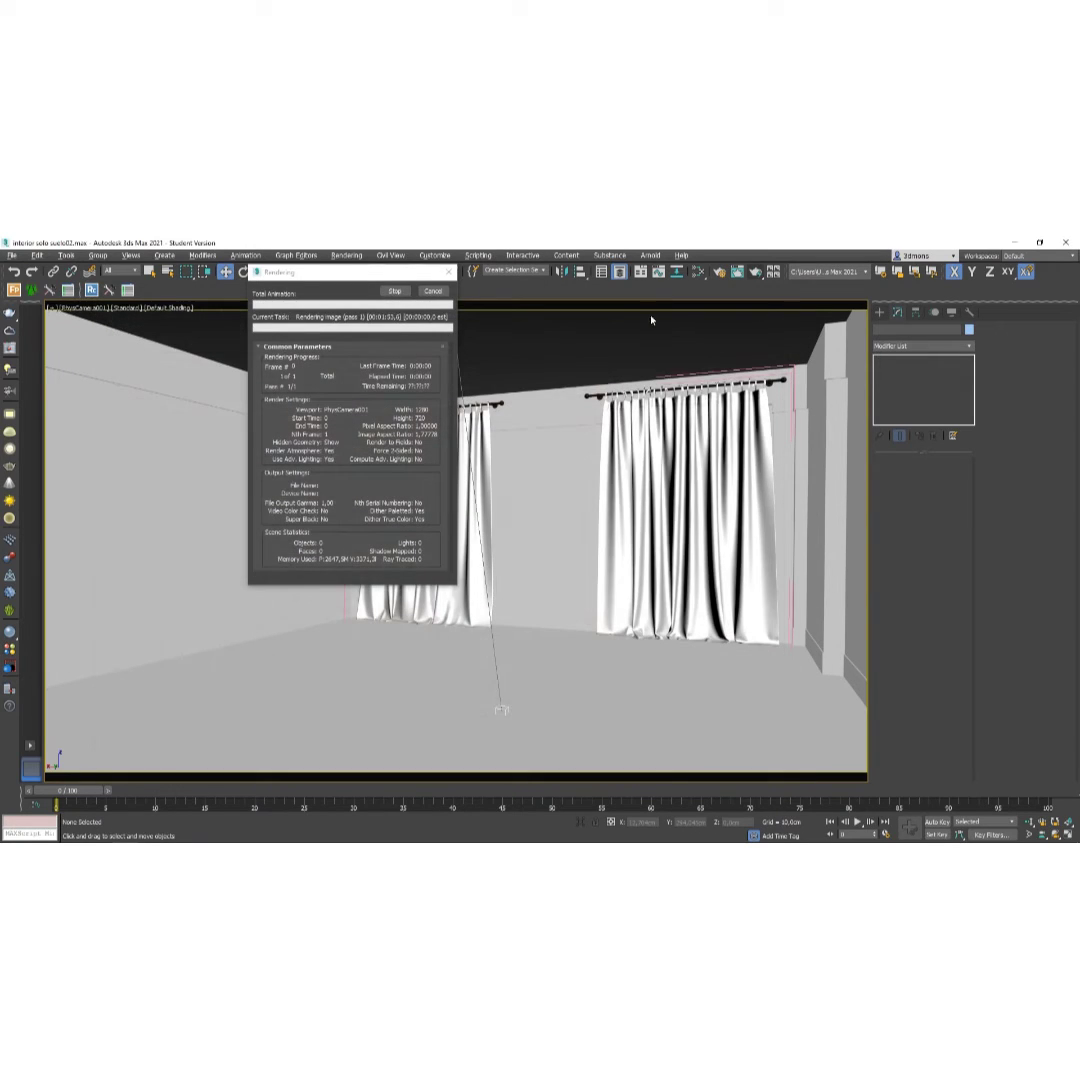
left_click(435, 292)
In the Slate Material Editor, sample the left curtain rod's material into an empty area of the node view.
left_click(700, 273)
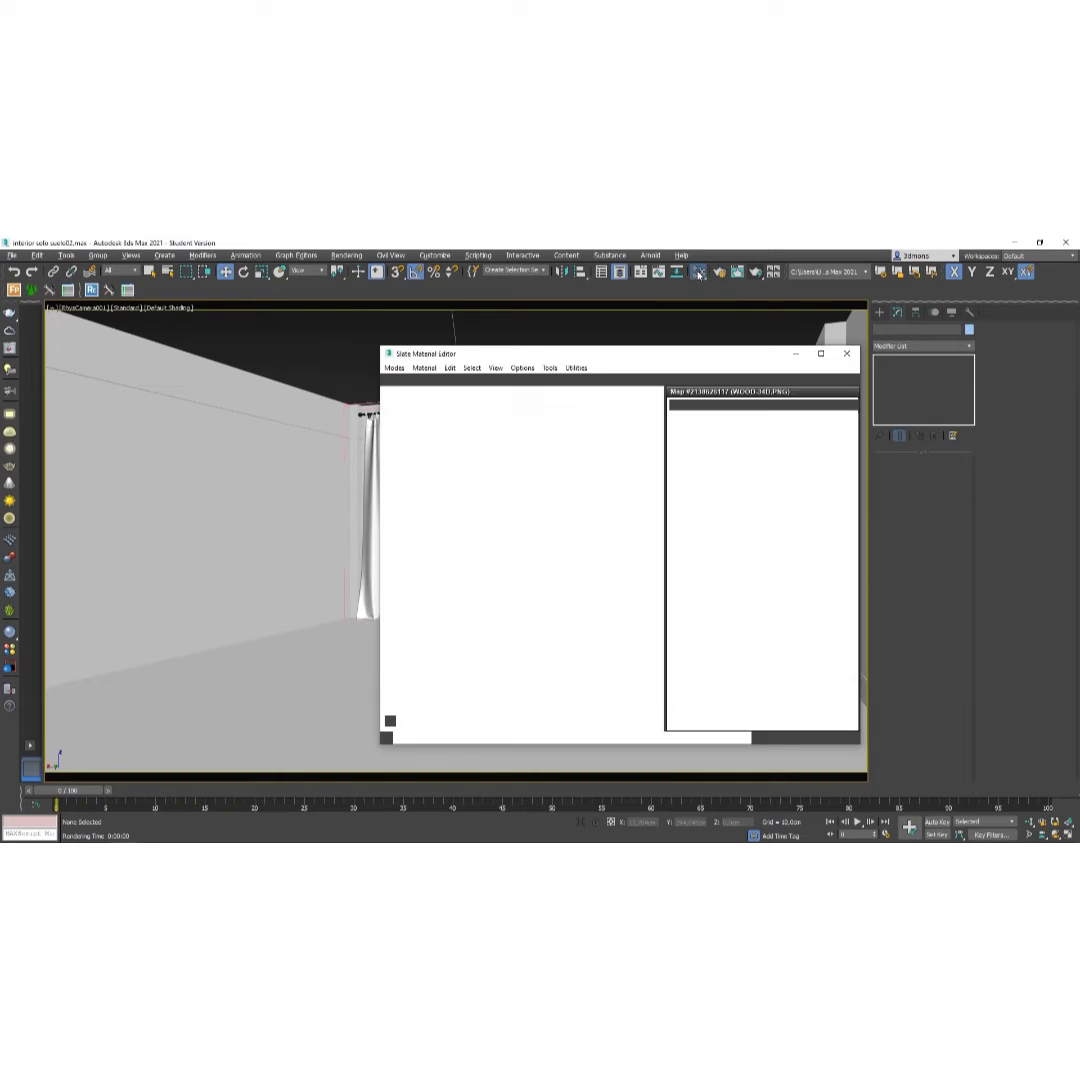
scroll(476, 532, "down", 1)
middle_click_drag(556, 487, 417, 607)
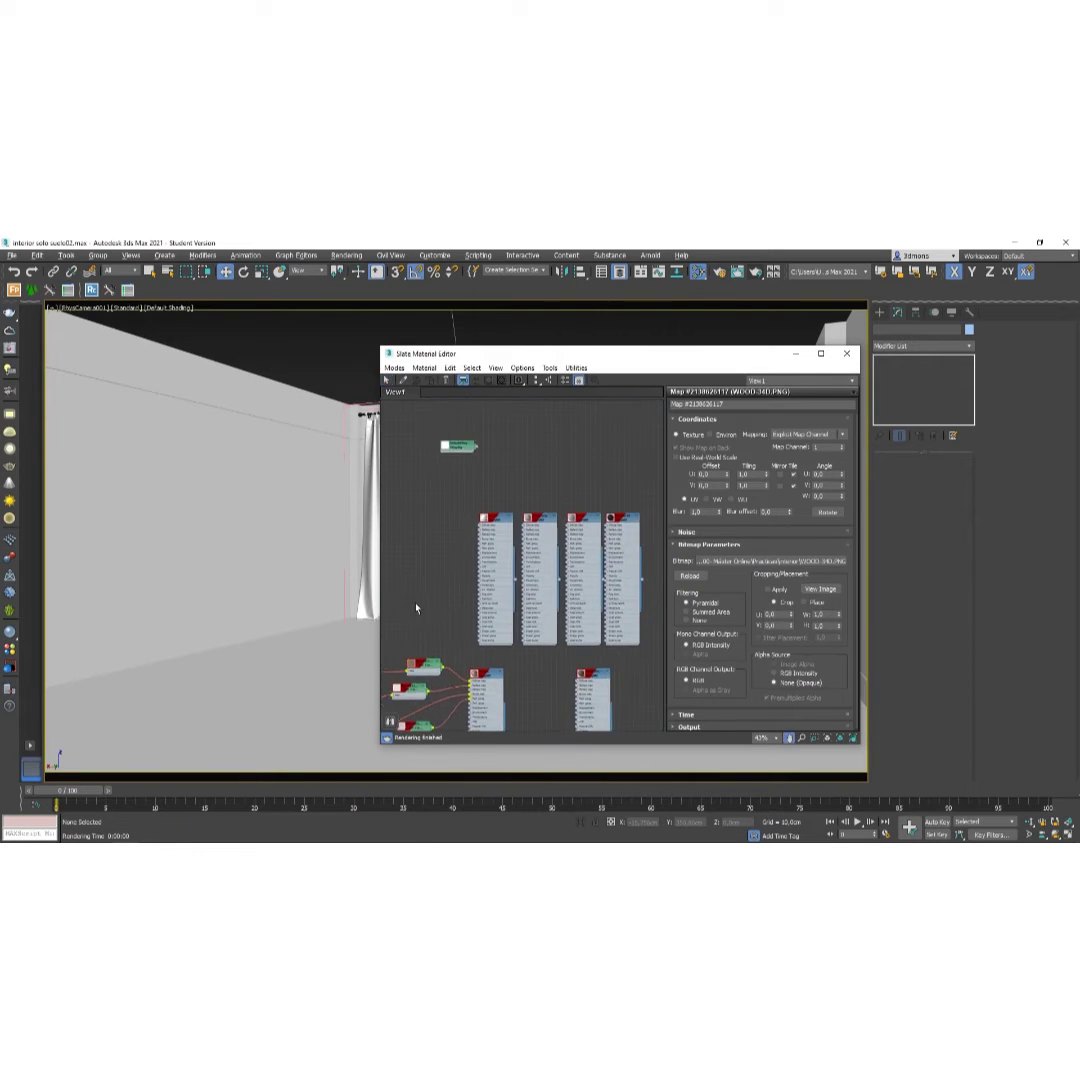
scroll(418, 606, "down", 1)
middle_click_drag(550, 511, 472, 554)
middle_click_drag(506, 509, 496, 541)
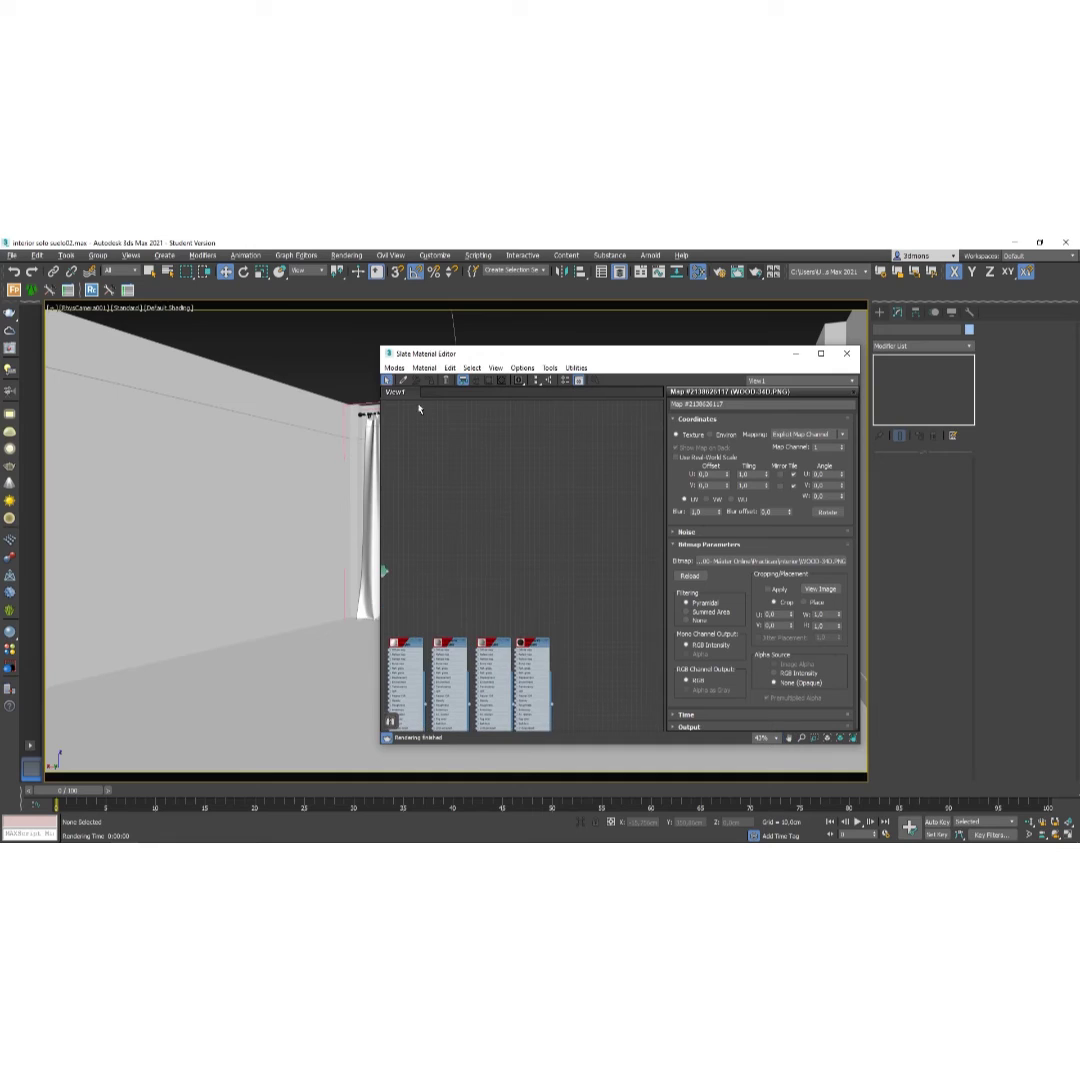
scroll(526, 521, "up", 4)
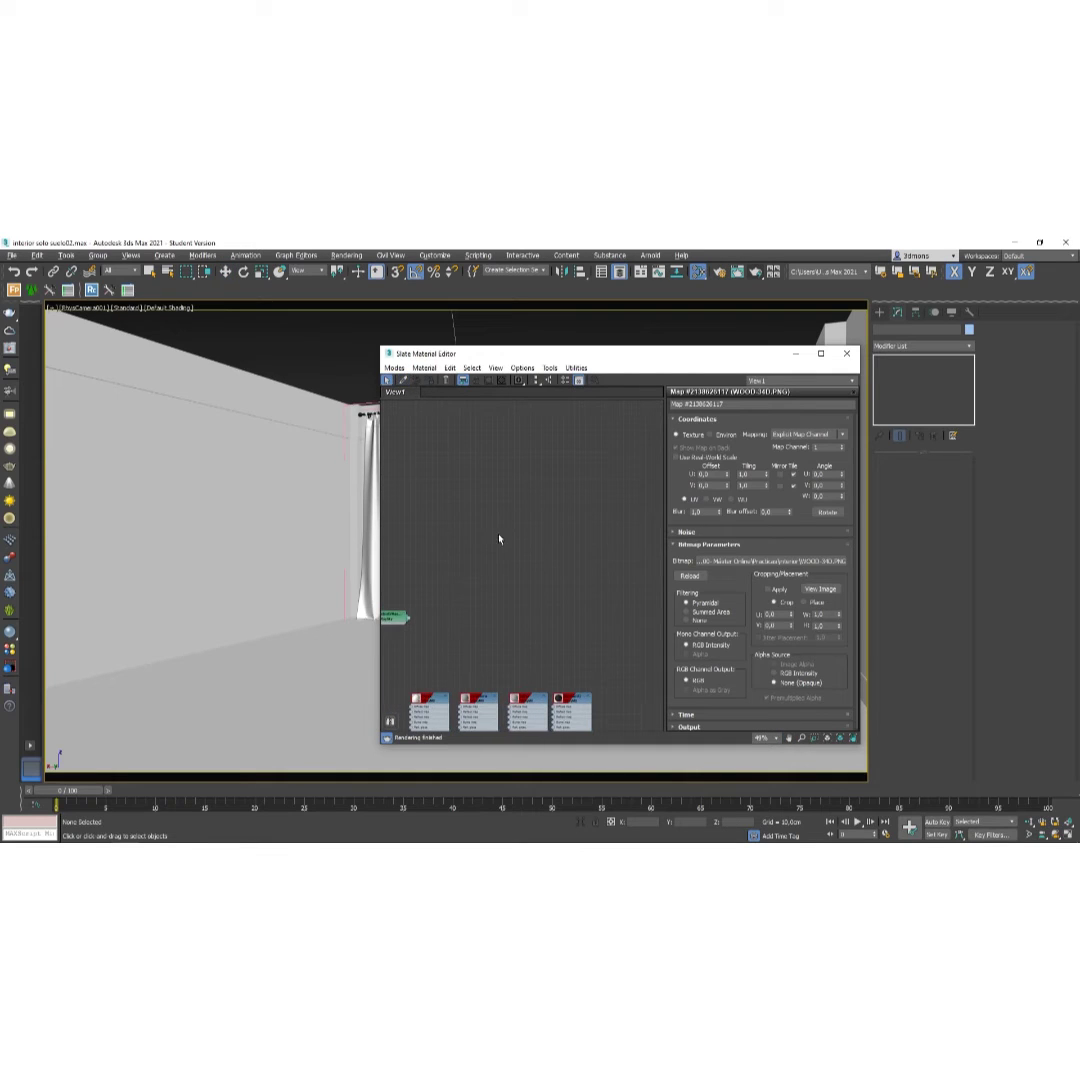
left_click(403, 380)
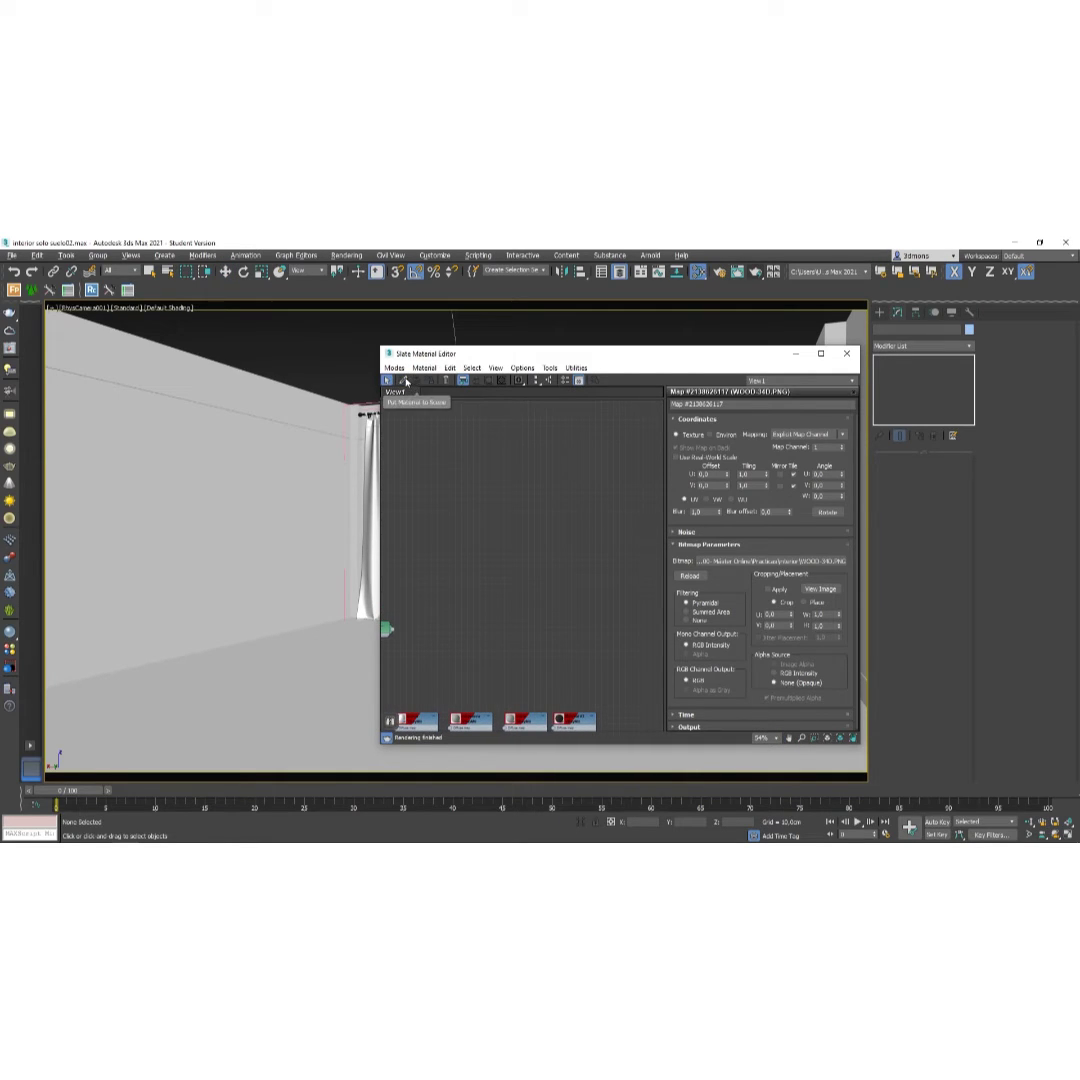
left_click_drag(452, 354, 592, 358)
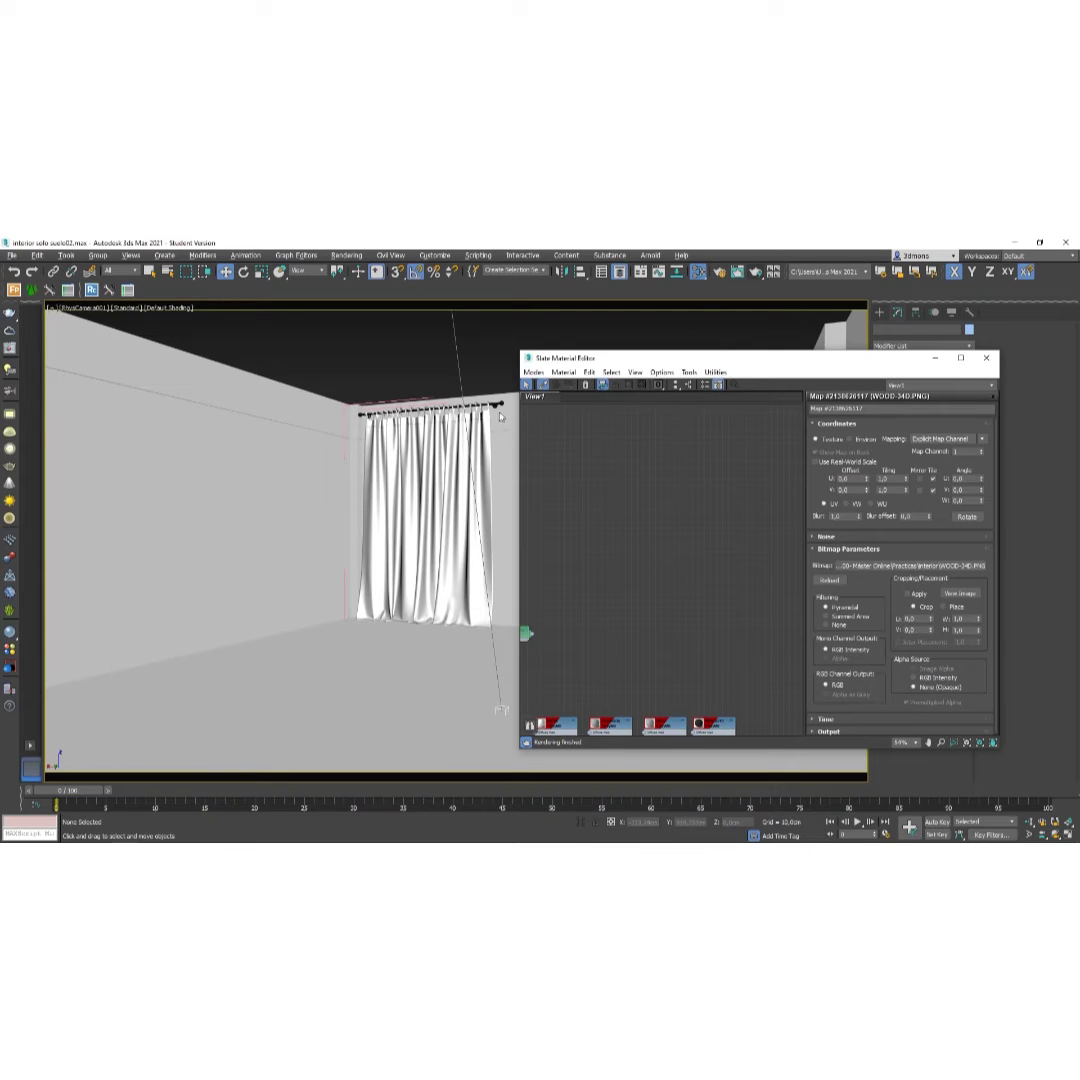
right_click(470, 430)
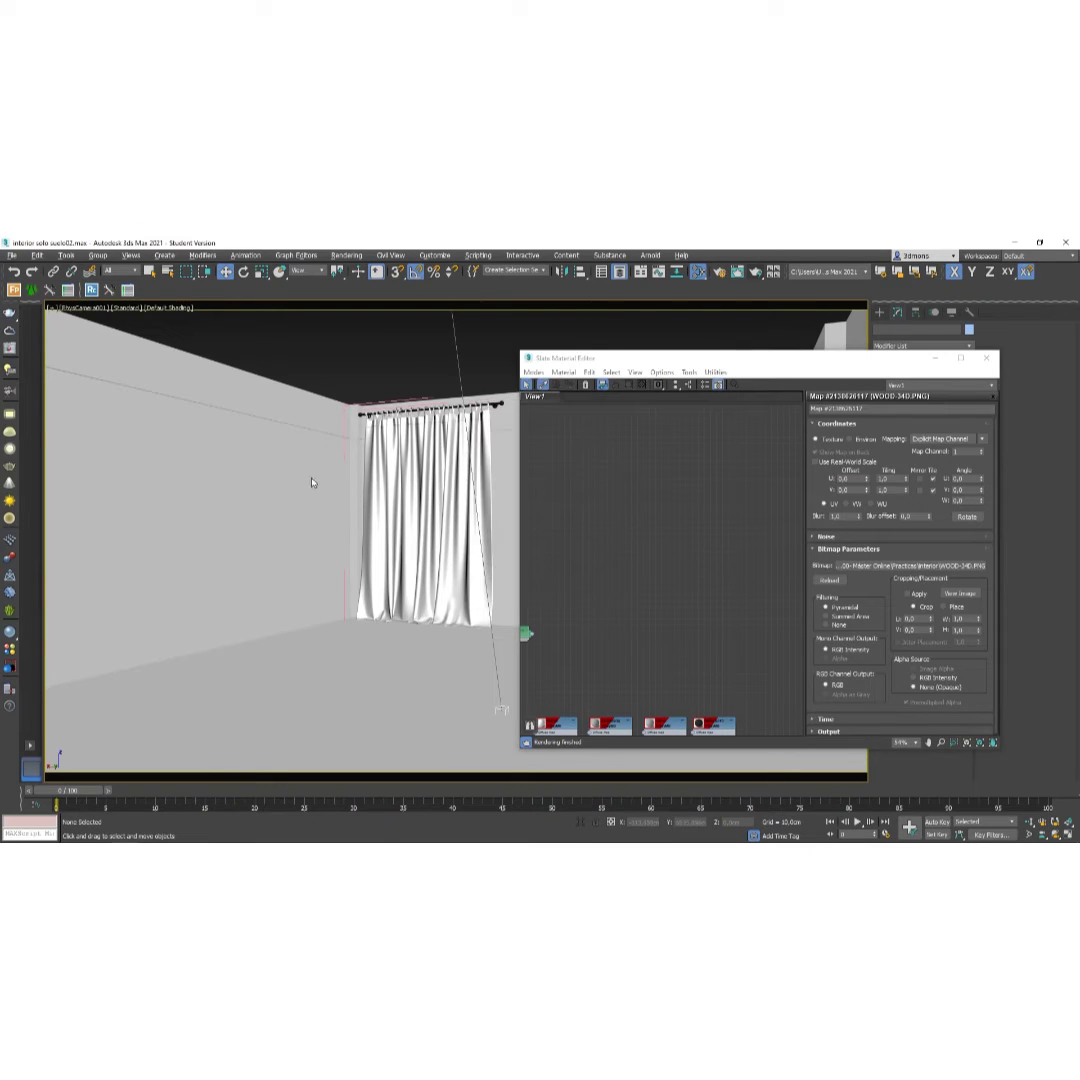
left_click(543, 385)
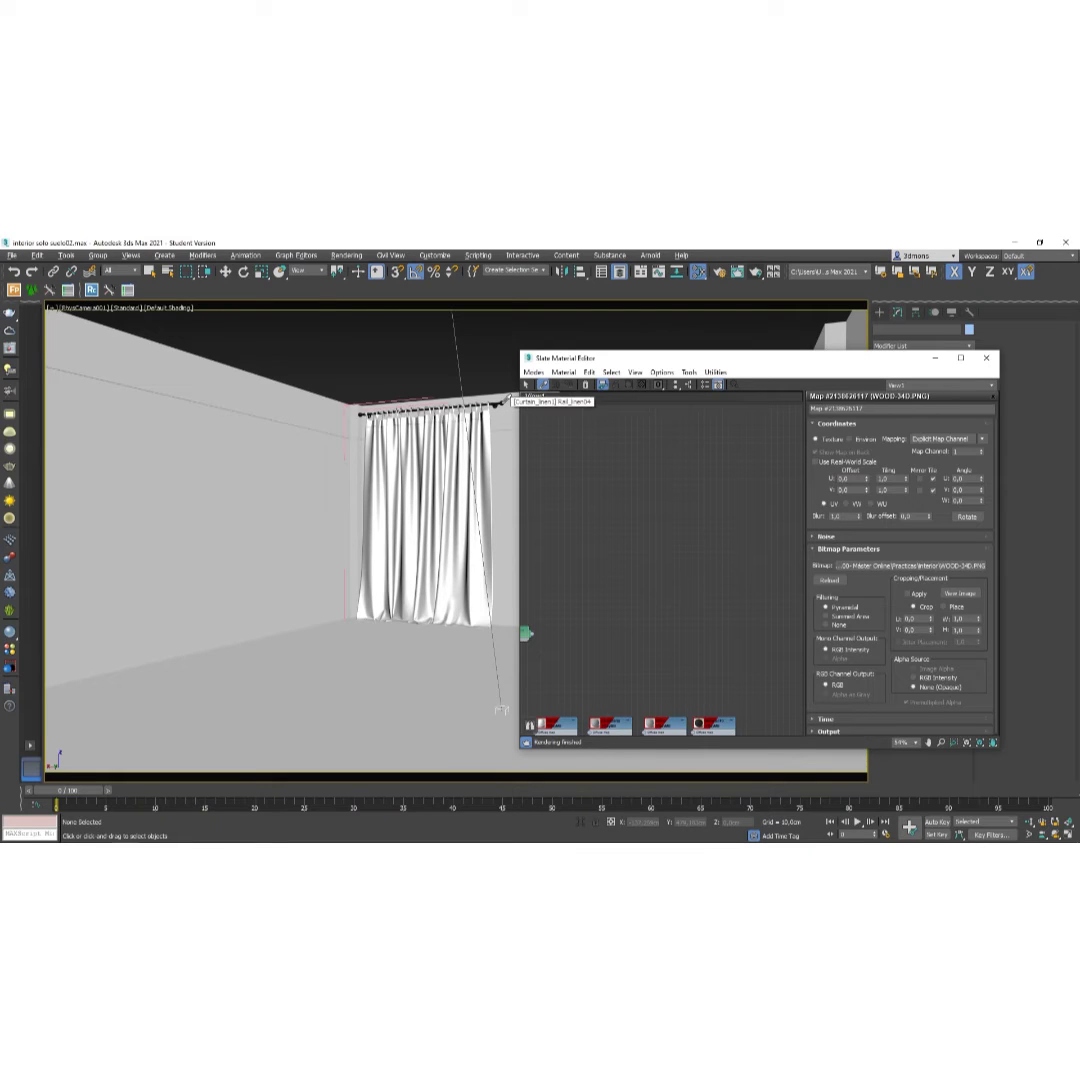
left_click(505, 398)
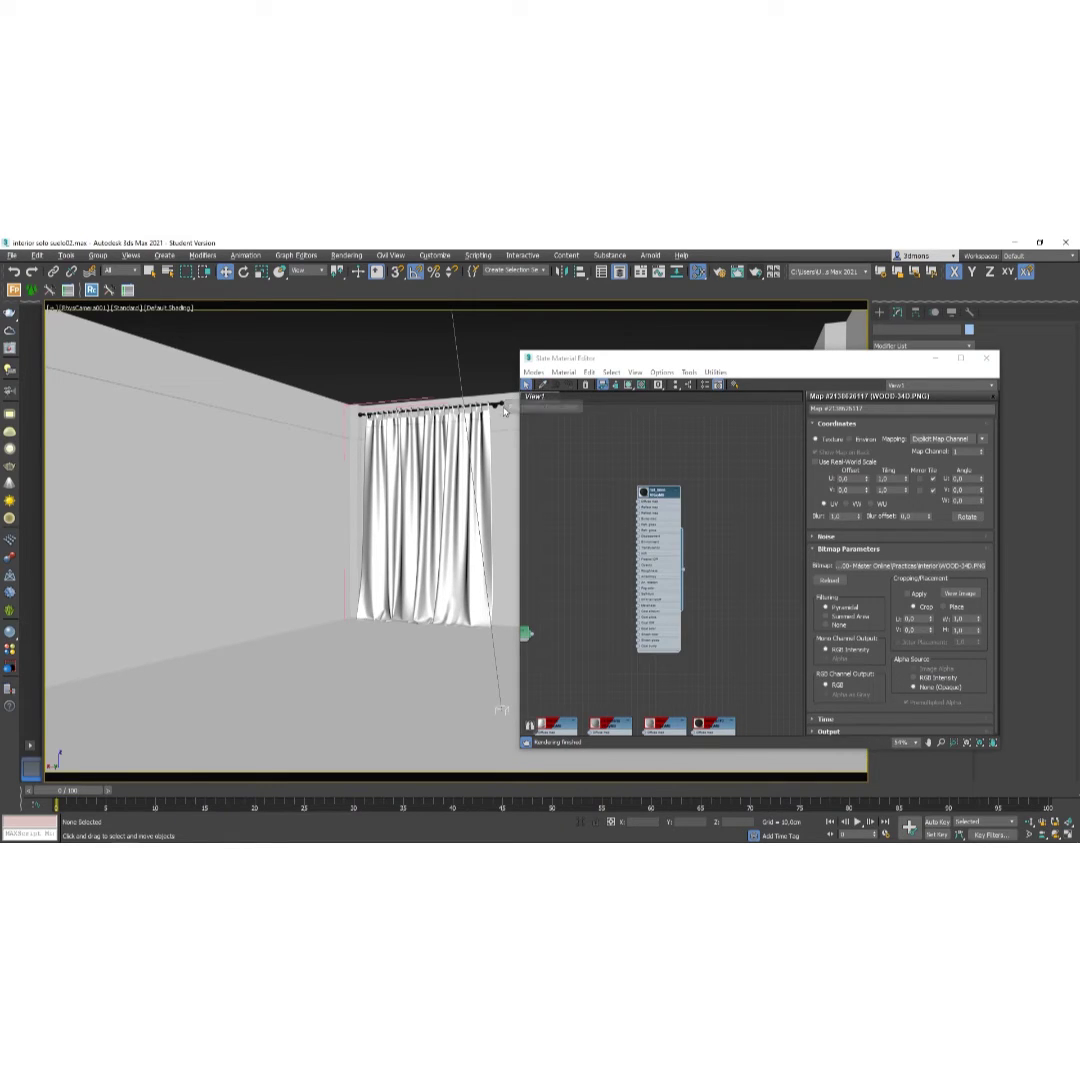
scroll(633, 493, "up", 4)
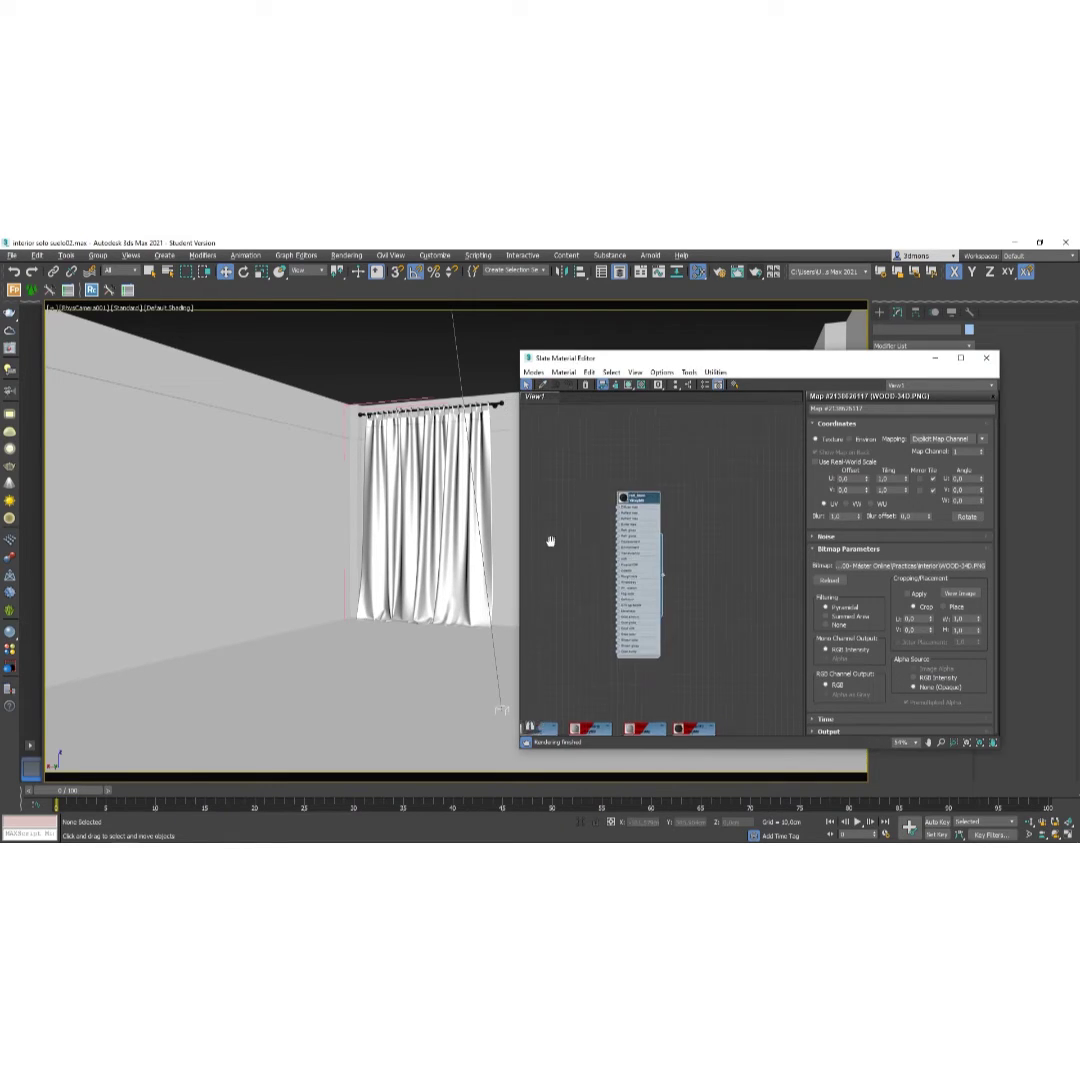
Open the rail_linen material's parameters and its preview in a separate window, enlarged over the viewport.
double_click(633, 493)
right_click(633, 493)
left_click(668, 543)
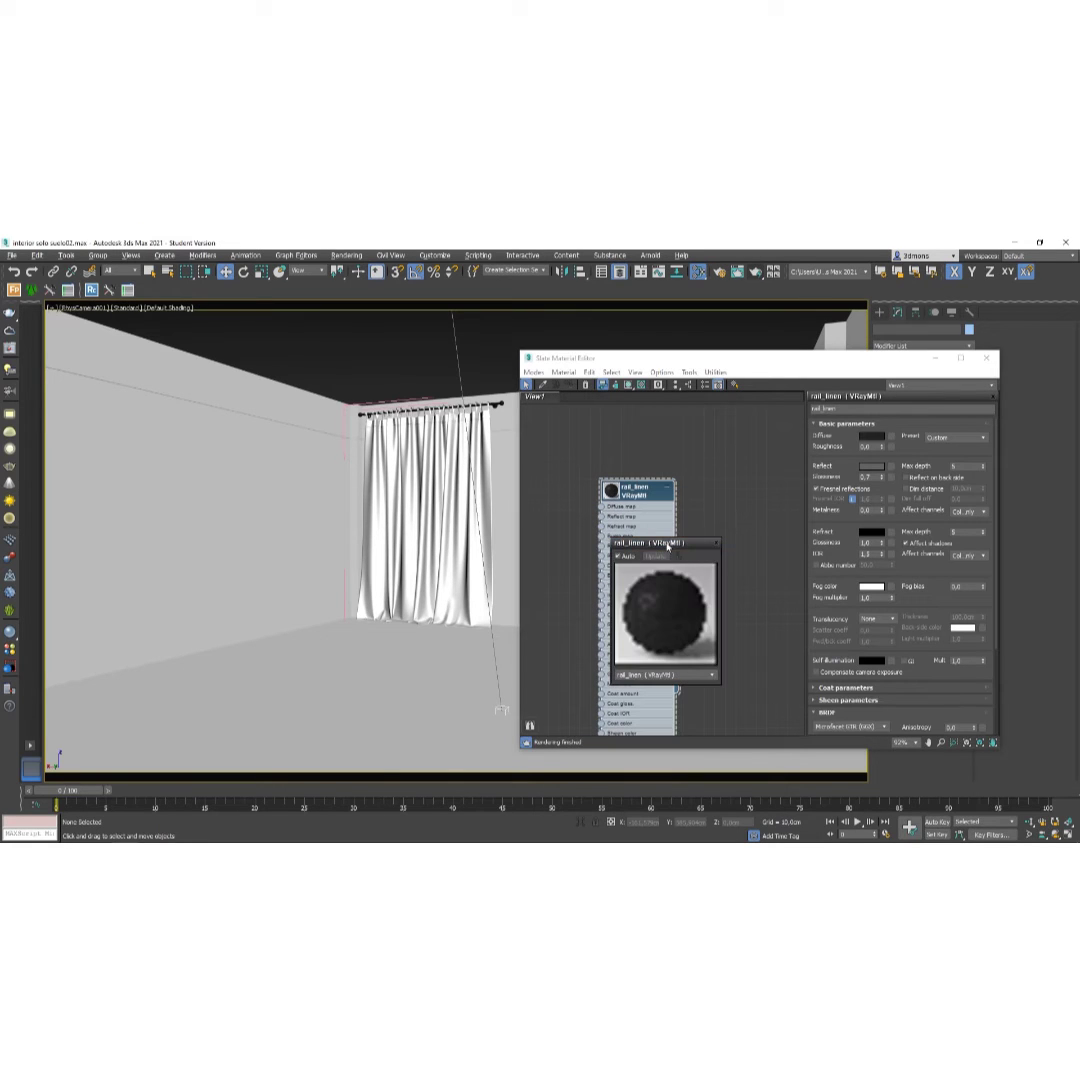
left_click_drag(658, 545, 269, 421)
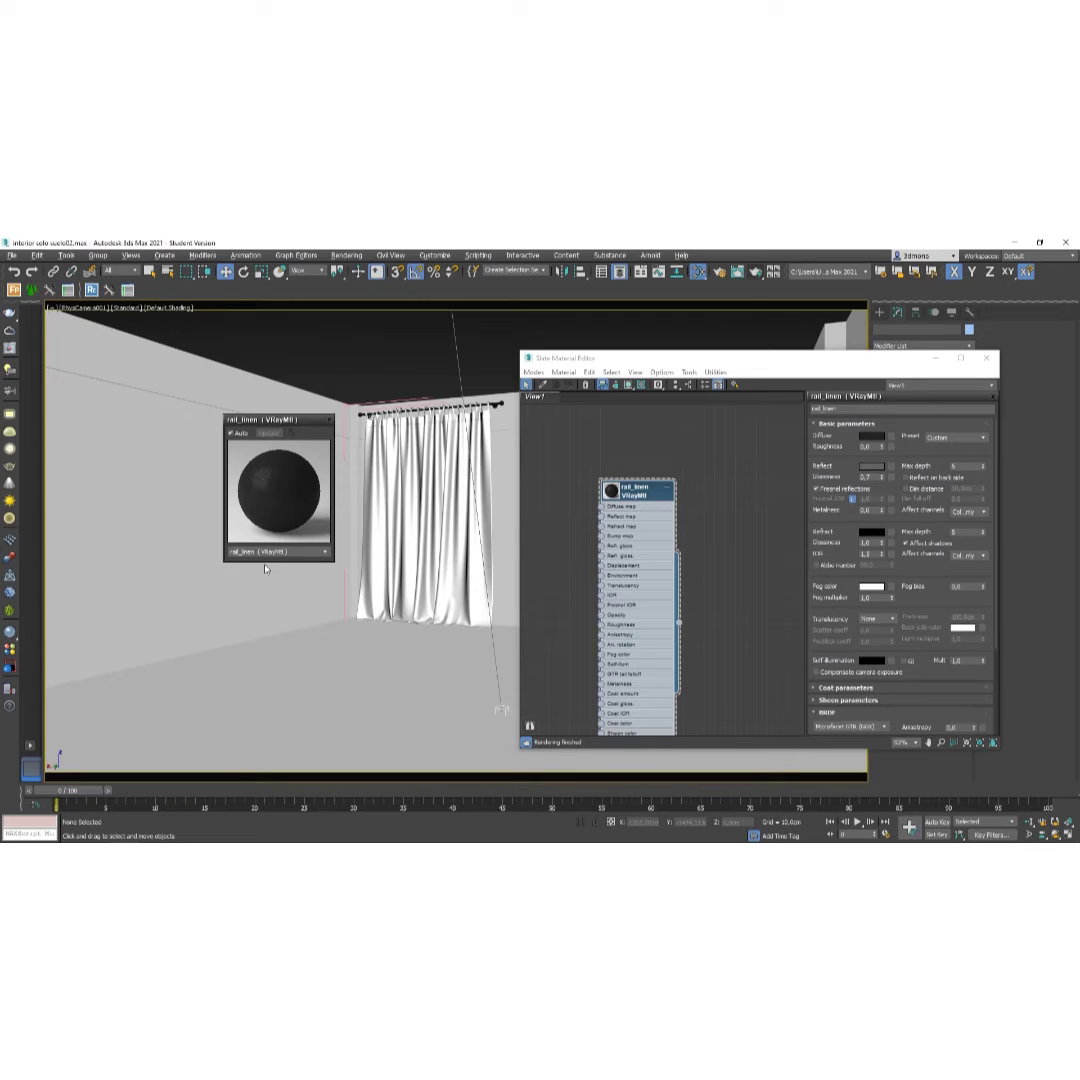
left_click_drag(264, 562, 295, 686)
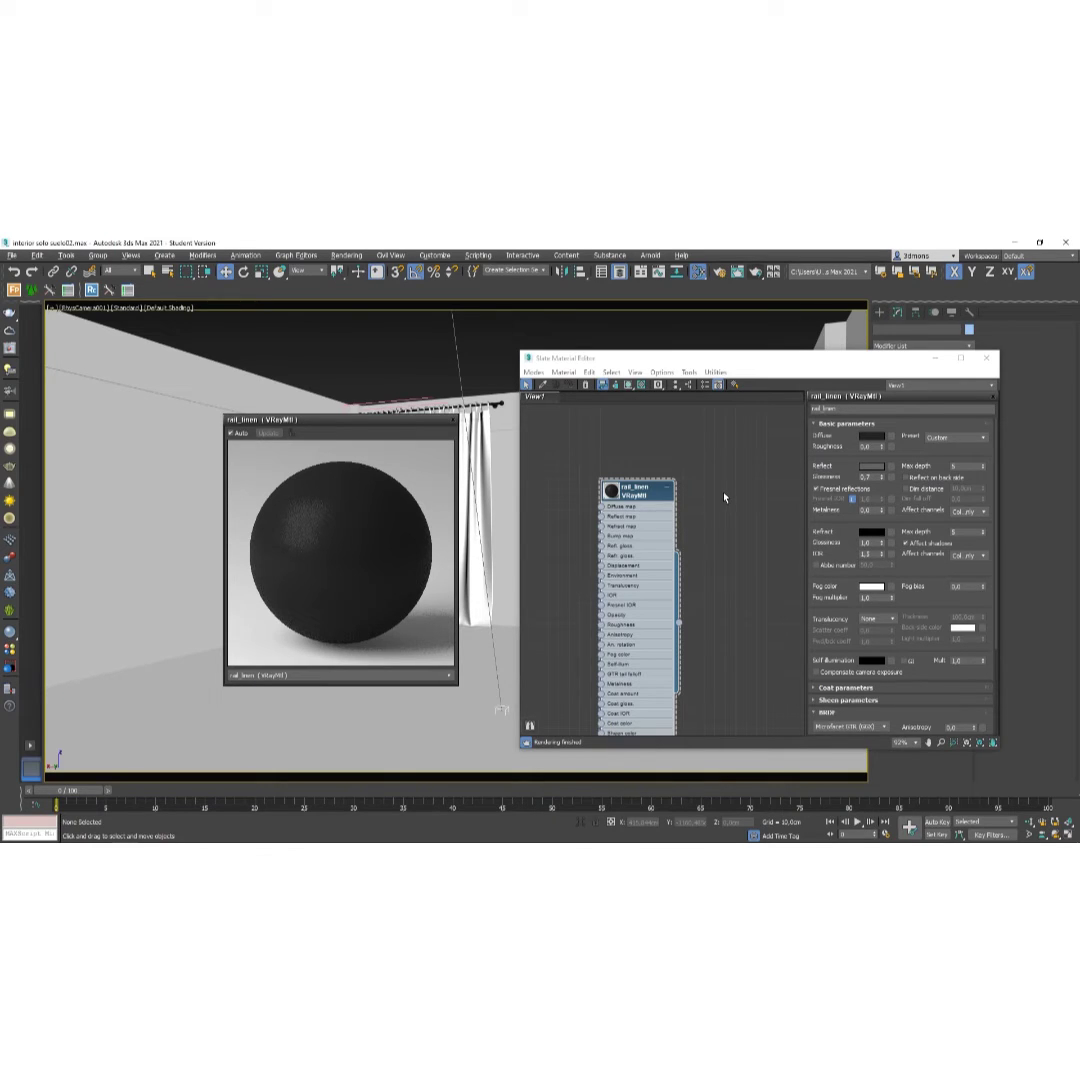
Lighten rail_linen's diffuse colour to a neutral grey of value 102 and raise its reflection glossiness to 0.8.
left_click(869, 438)
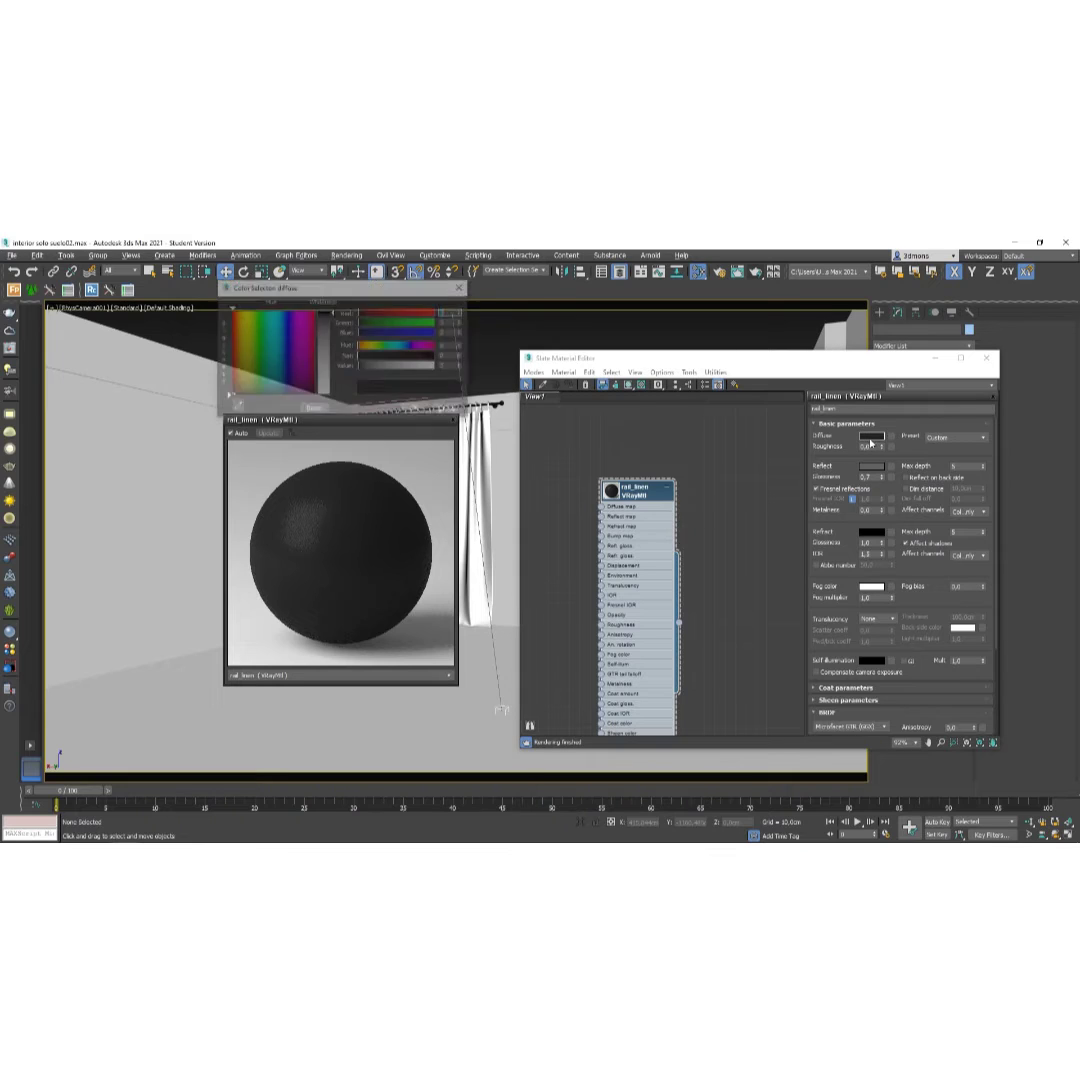
mouse_move(331, 345)
left_mouse_down()
mouse_move(334, 356)
mouse_move(333, 345)
left_mouse_up()
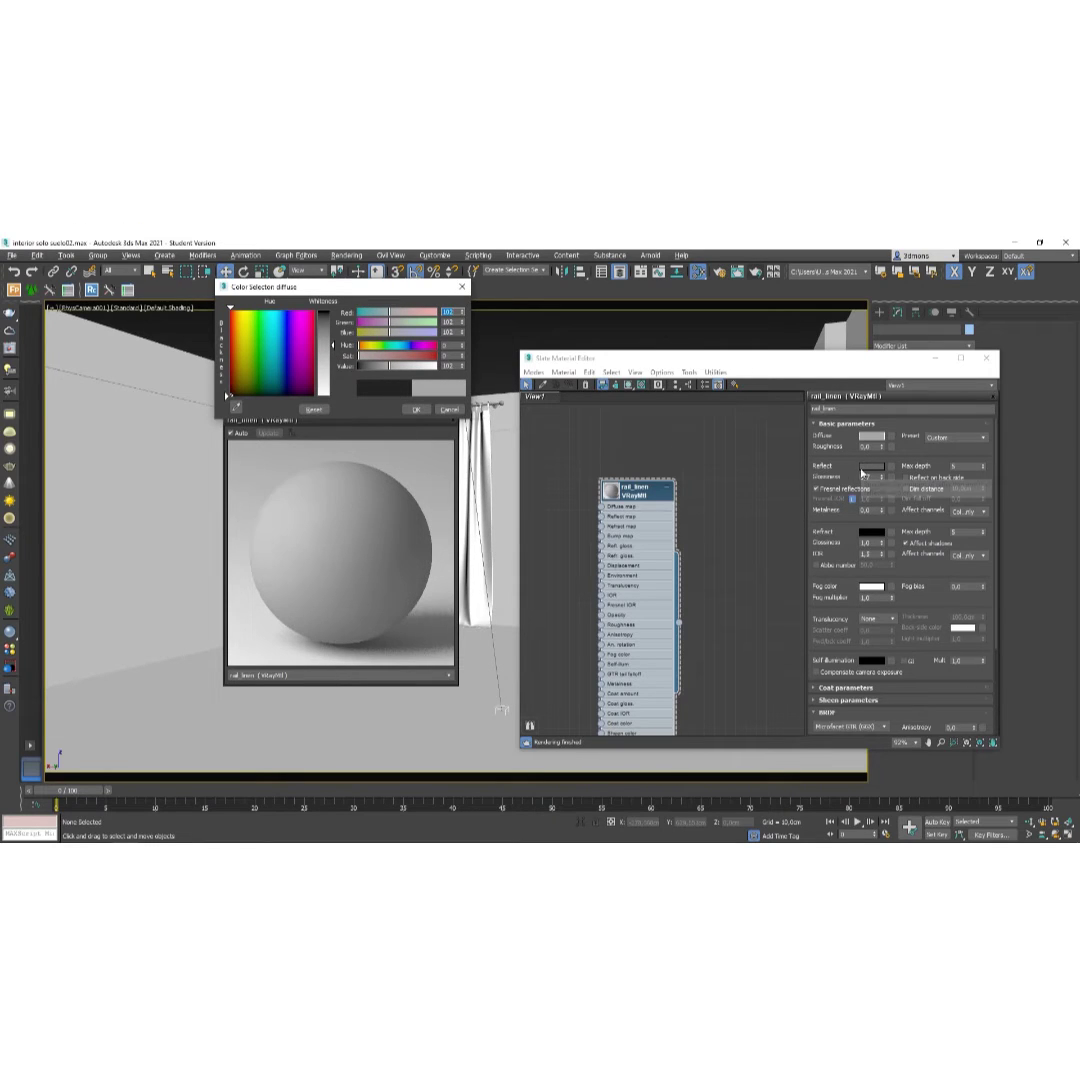
left_click(884, 474)
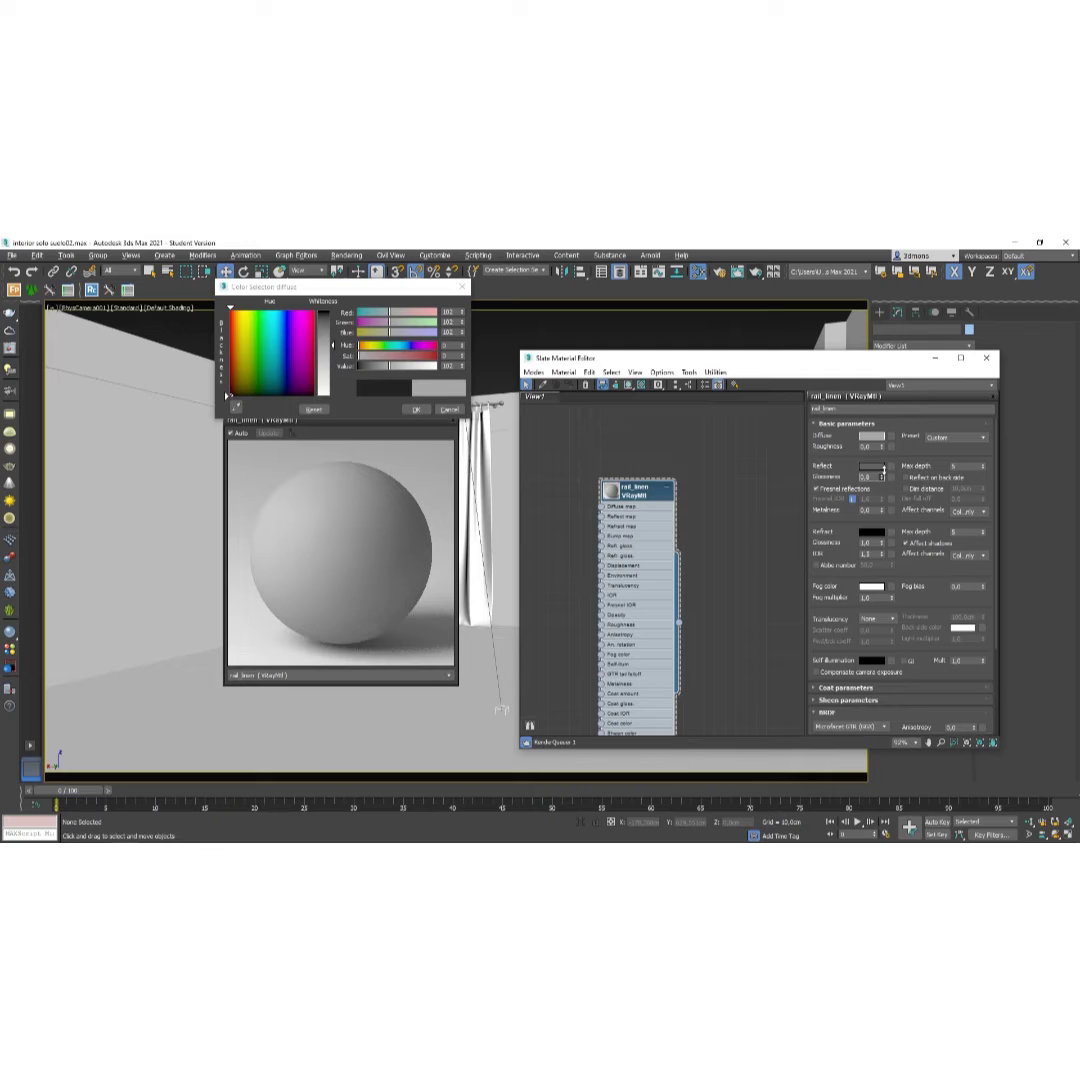
Set rail_linen's reflection colour to pure white, value 255.
left_click(873, 467)
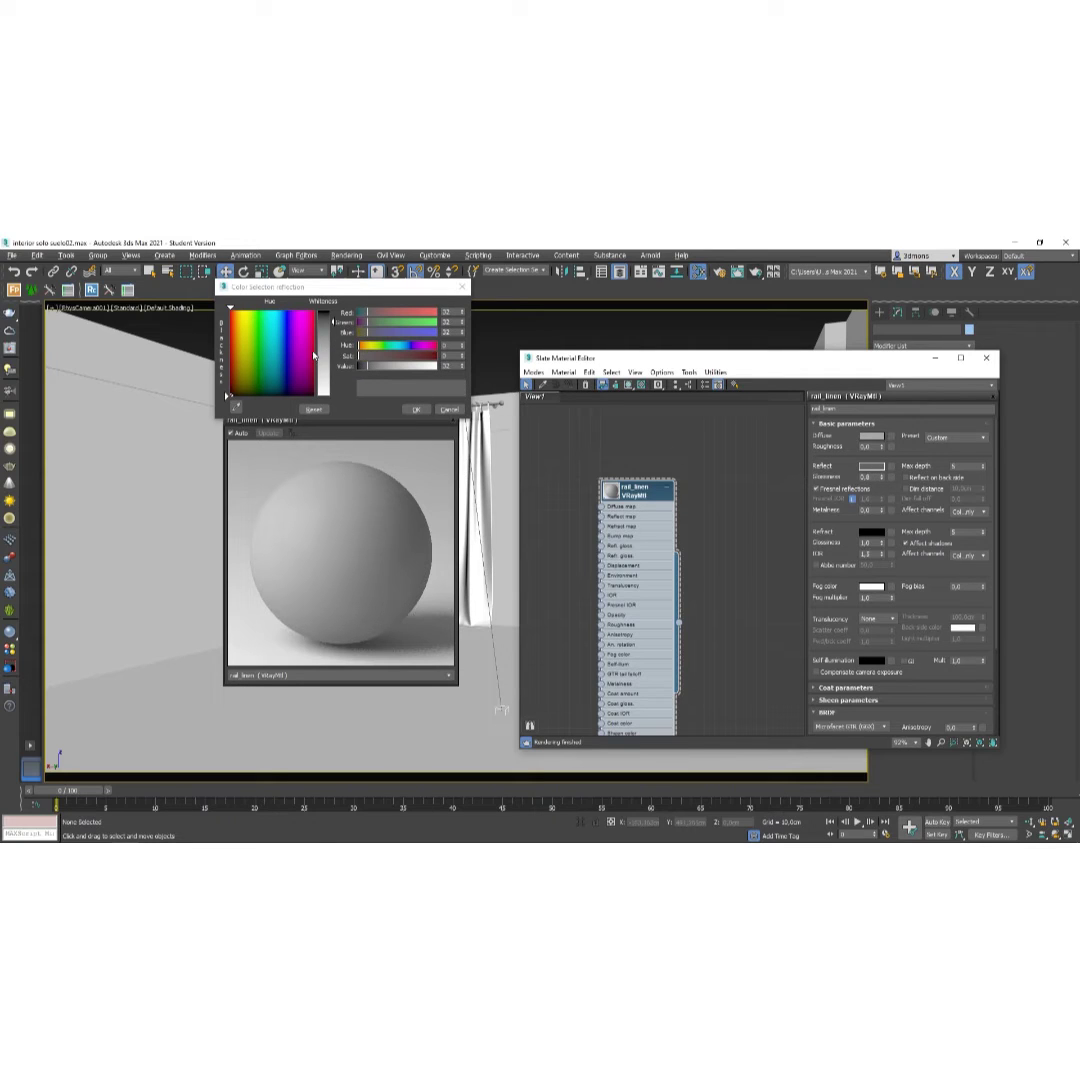
left_click_drag(323, 355, 323, 398)
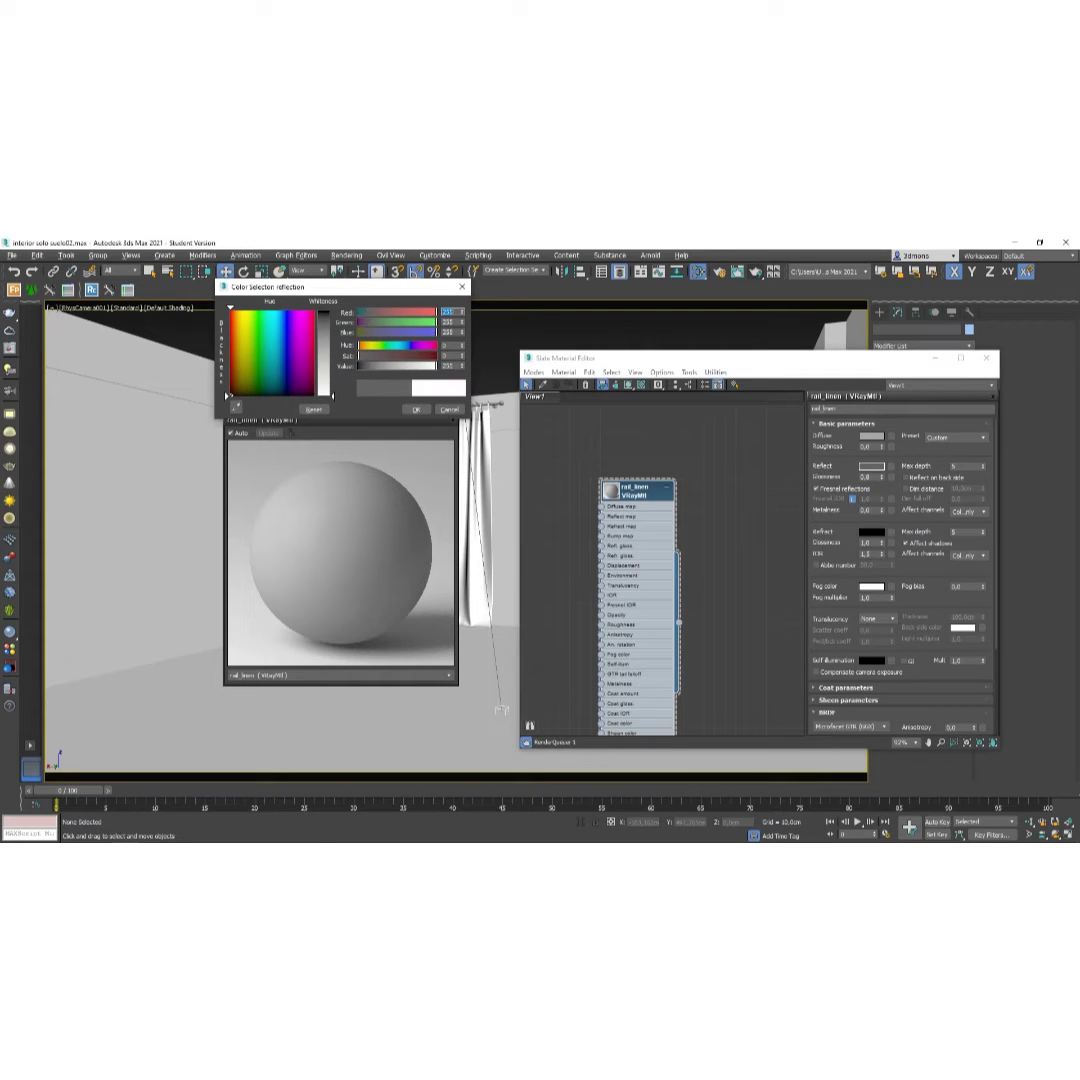
left_click(419, 409)
left_click(851, 500)
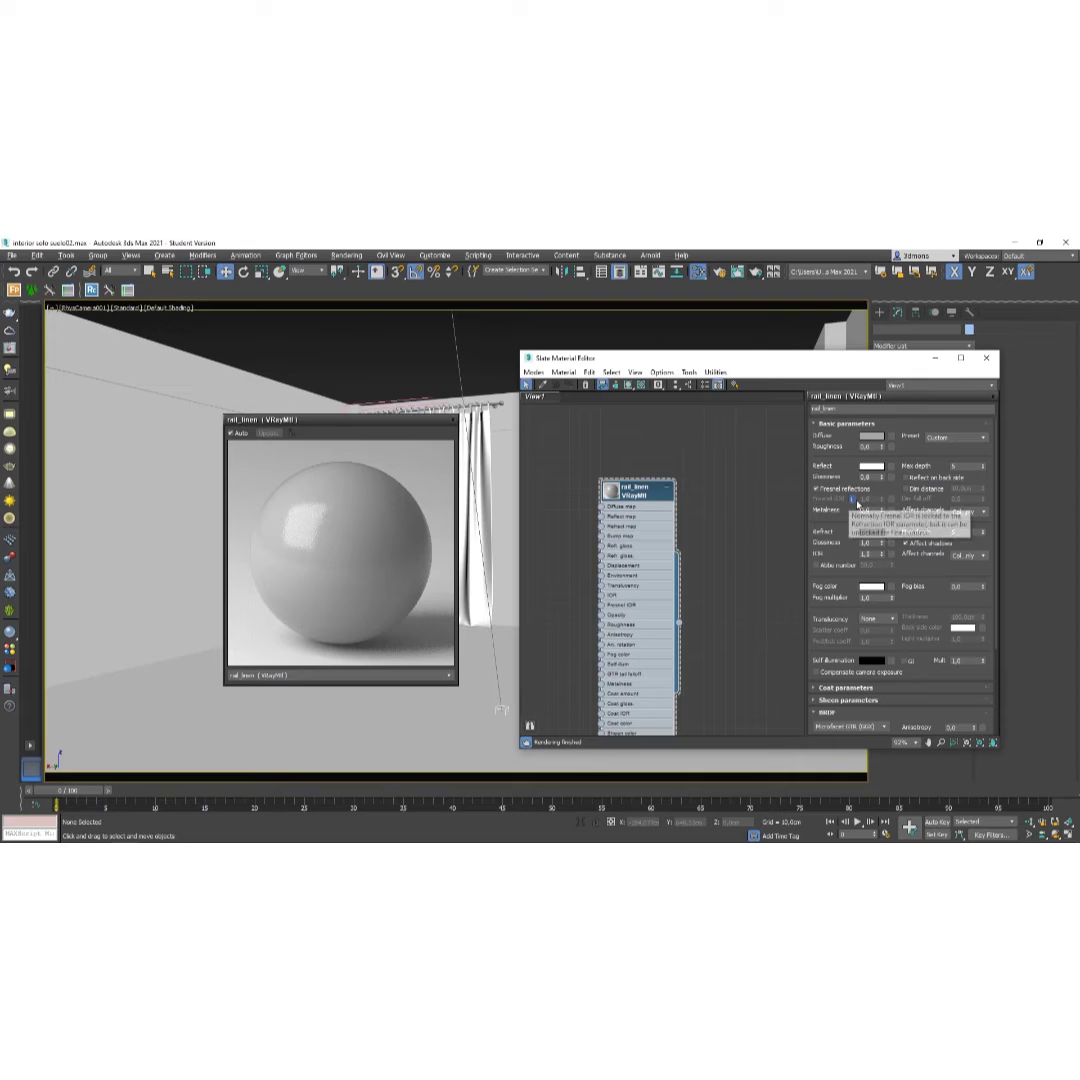
Set rail_linen's reflection glossiness to 0.75 and move the preview window clear of the curtain.
left_click(883, 481)
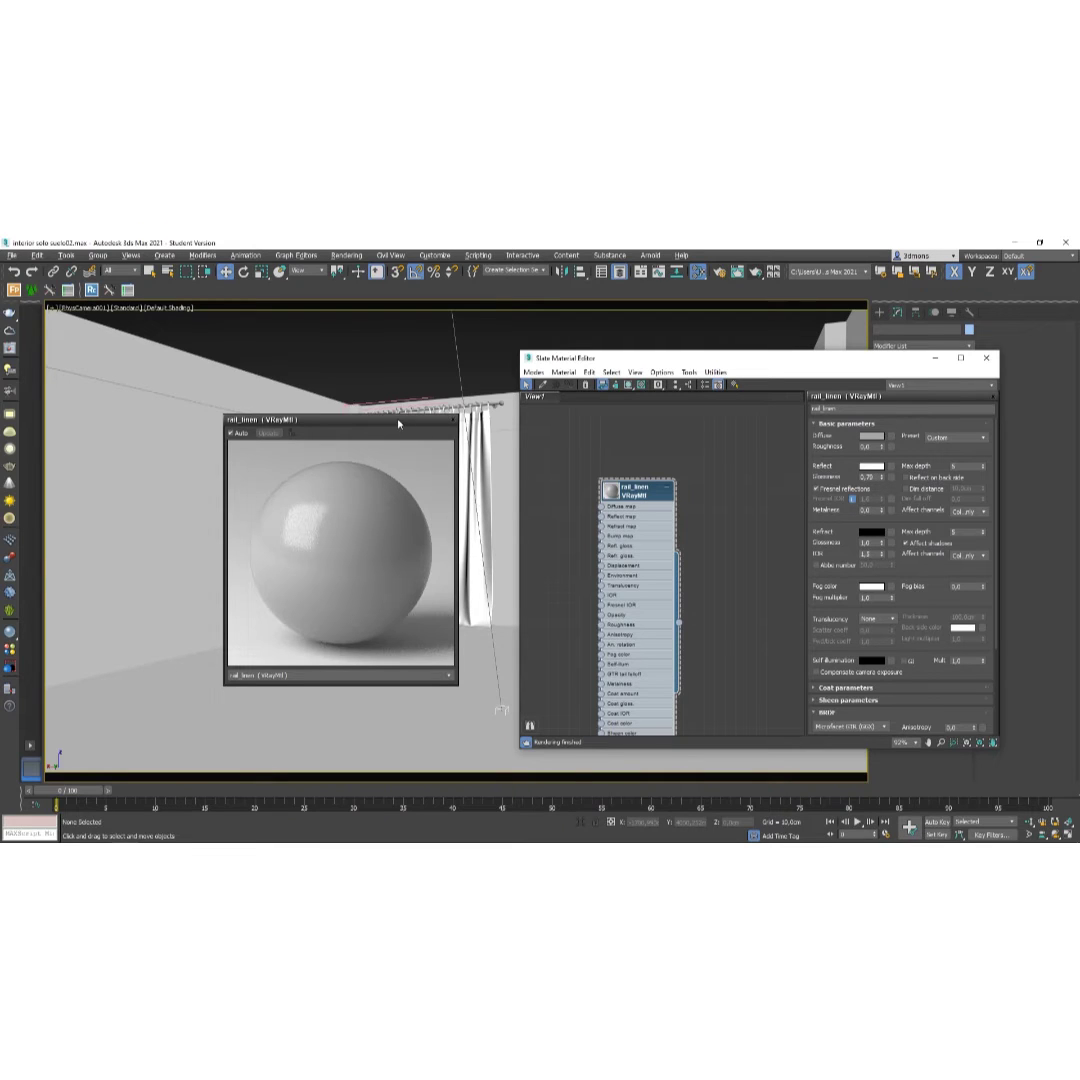
left_click_drag(398, 424, 364, 430)
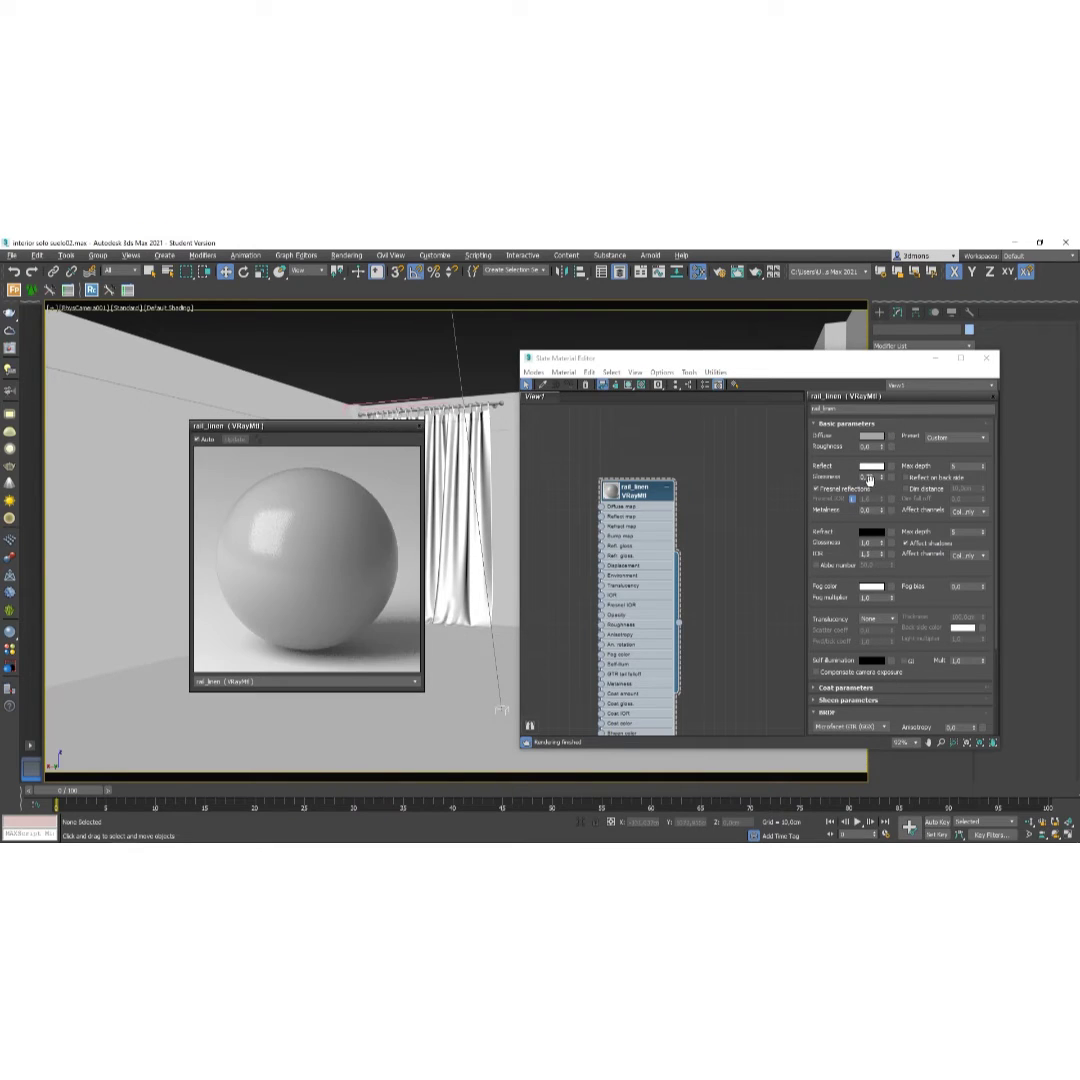
left_click(866, 477)
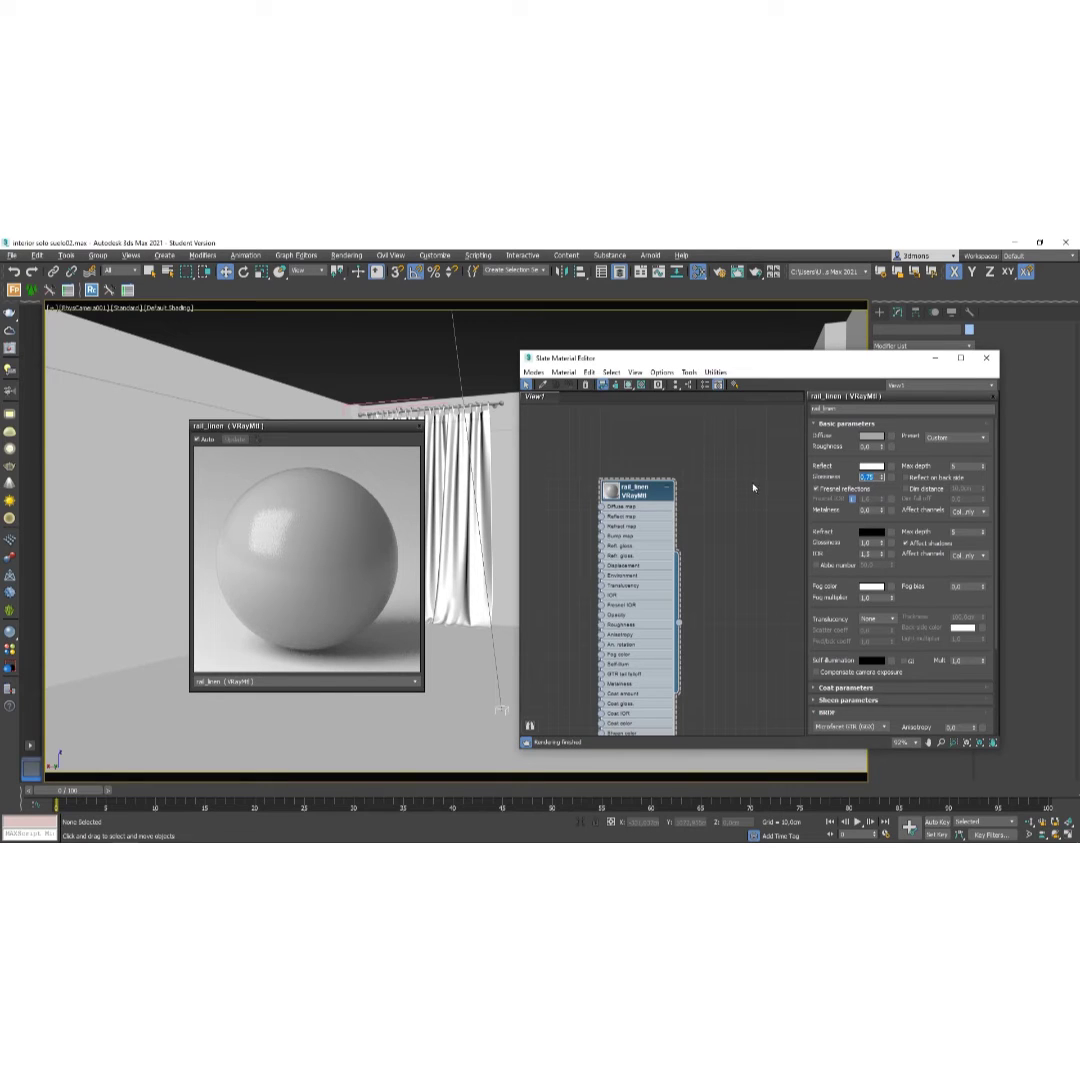
Render a test of a small region around the inner end of the far window's curtain rod in the V-Ray Frame Buffer.
left_click(737, 273)
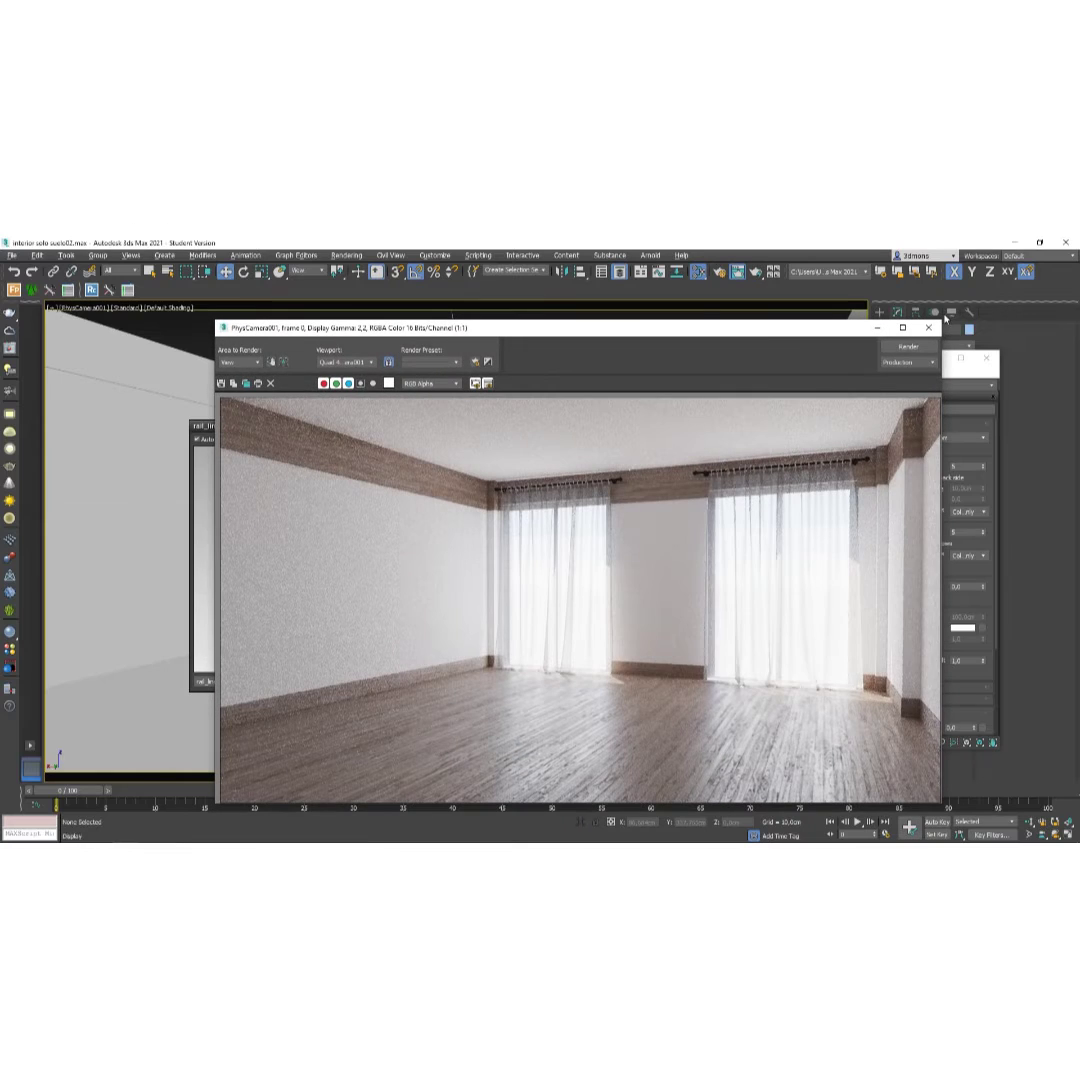
left_click(930, 328)
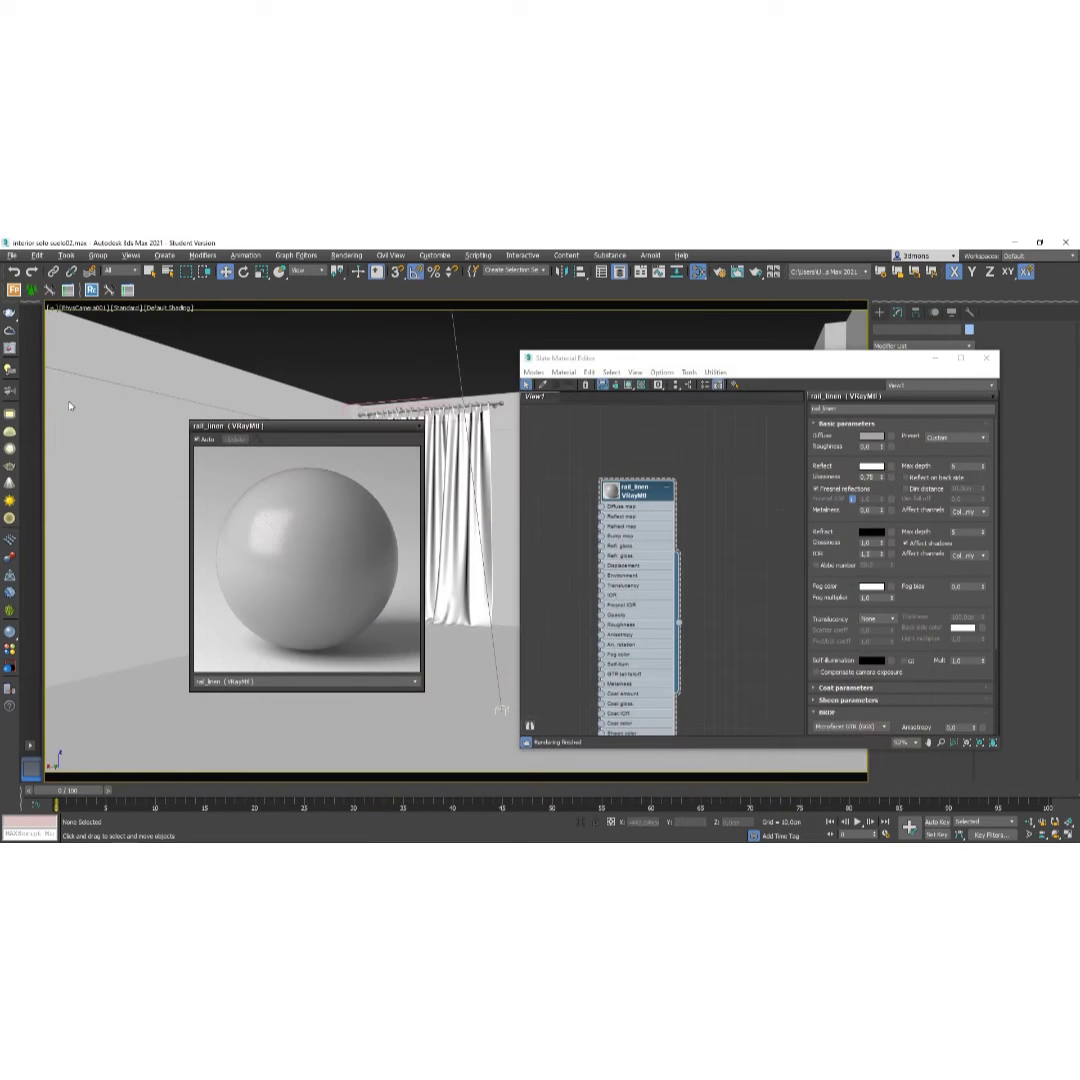
left_click(9, 348)
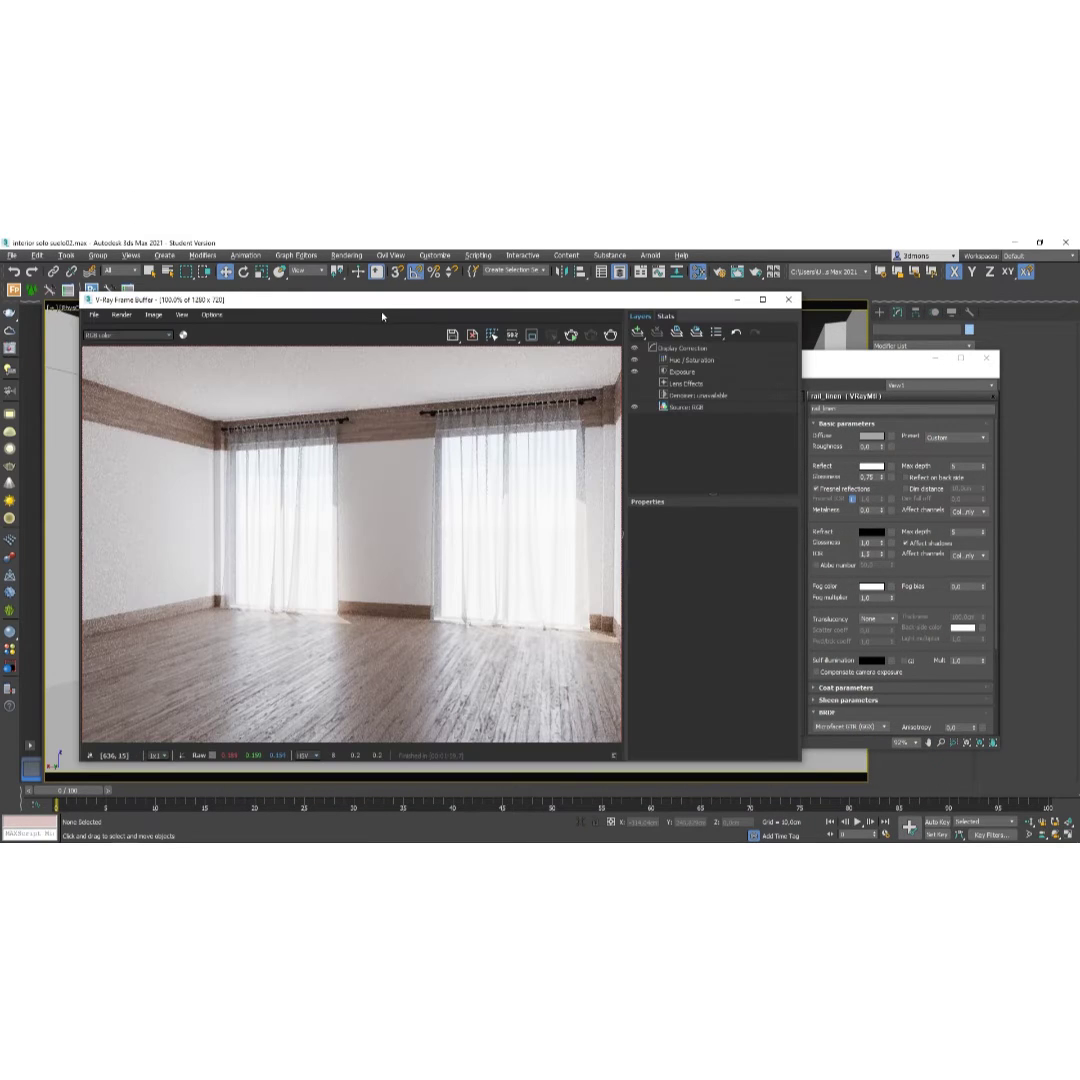
left_click_drag(399, 300, 547, 313)
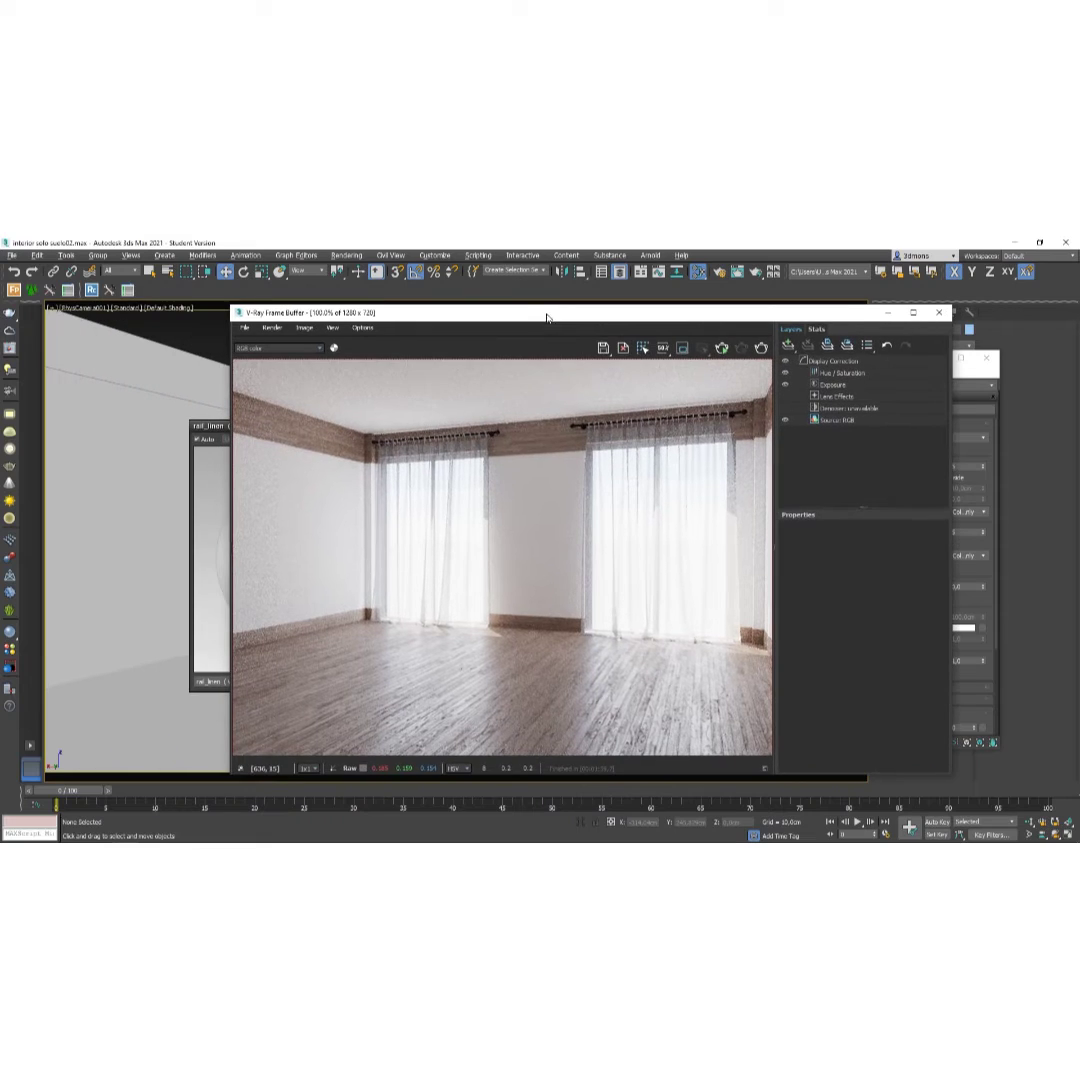
left_click(683, 349)
left_click_drag(436, 417, 519, 455)
key("shift+q")
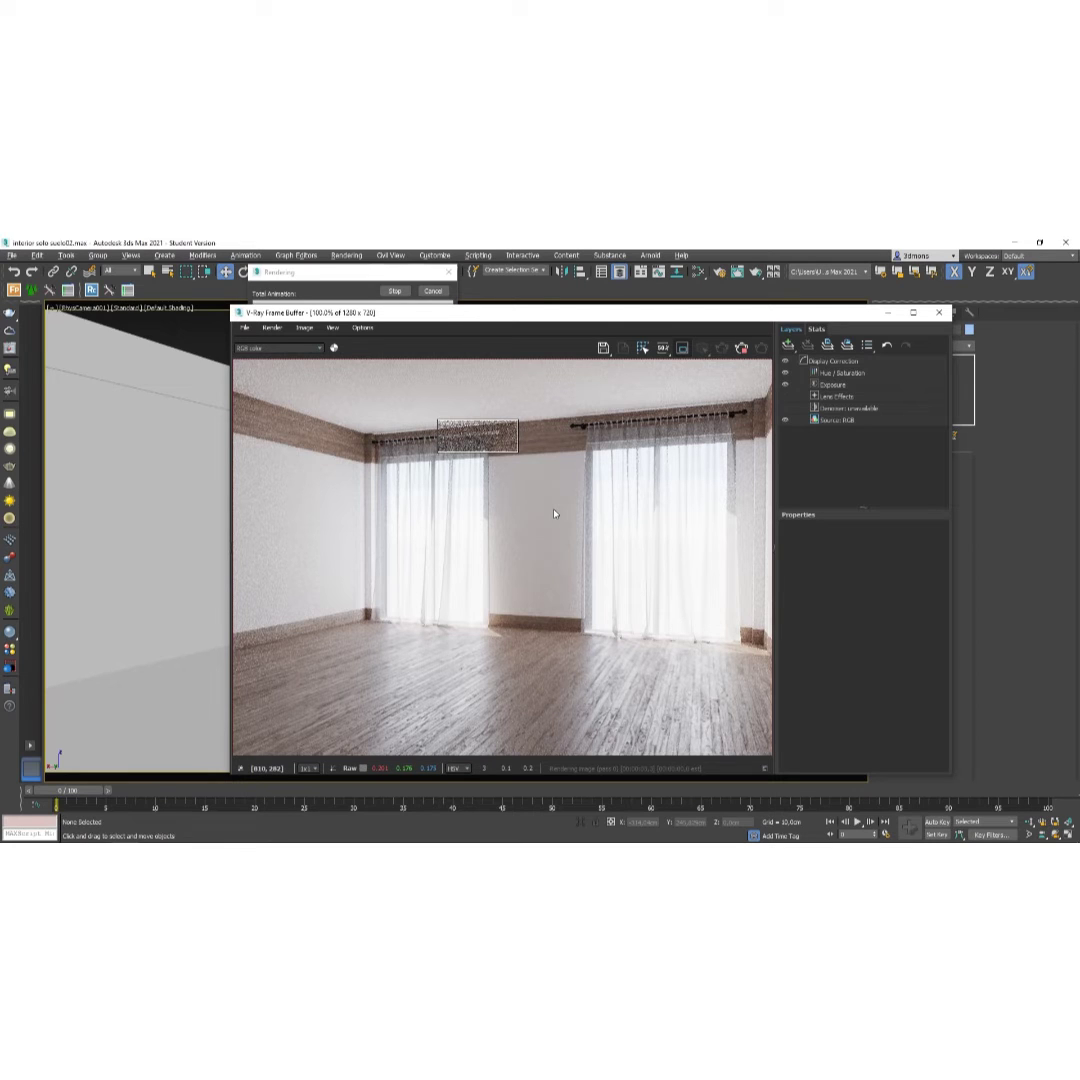
Arrange the frame buffer and render progress windows side by side and examine the rod end close up in the region render.
left_click_drag(432, 318, 527, 361)
left_click_drag(328, 278, 197, 300)
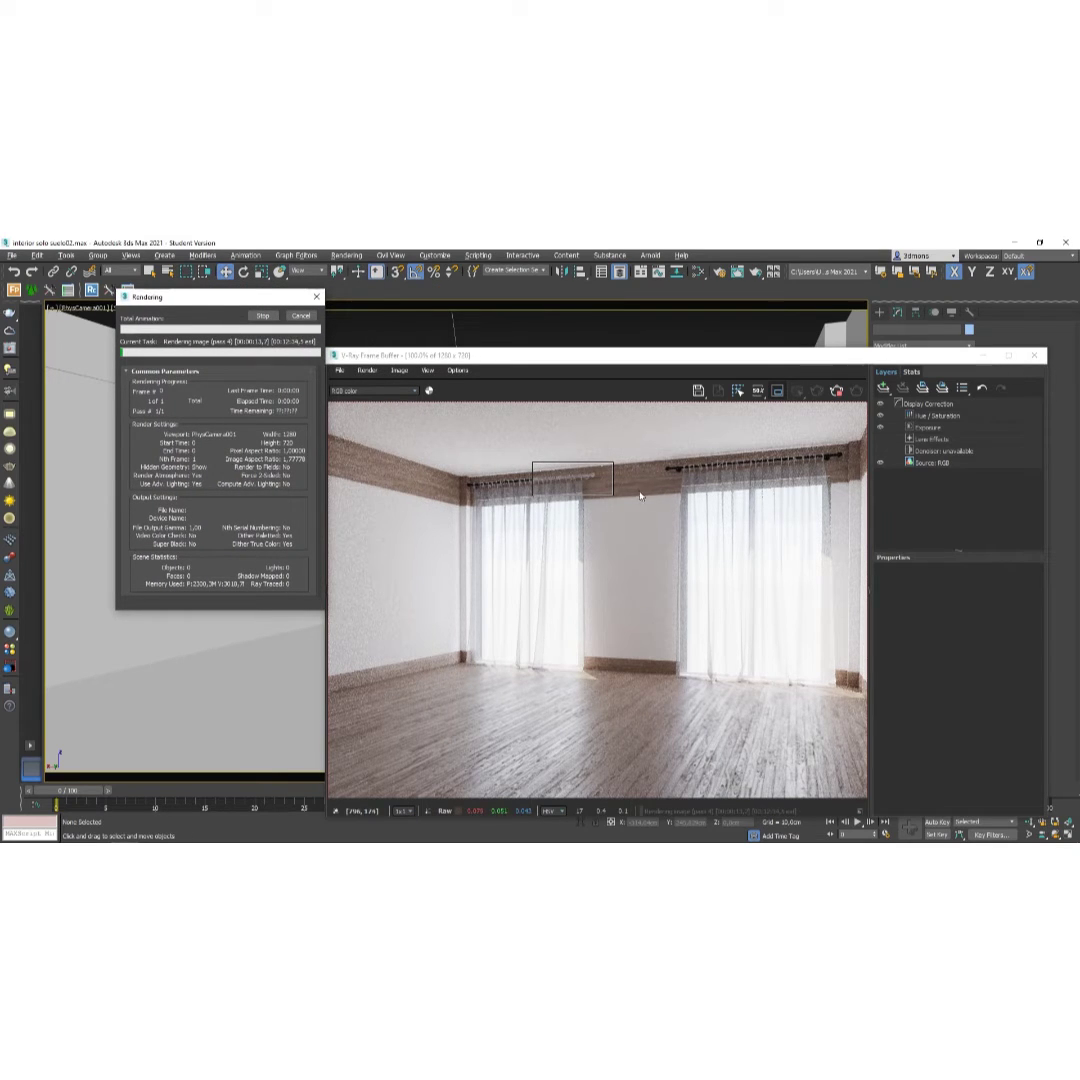
scroll(582, 501, "up", 1)
mouse_move(579, 480)
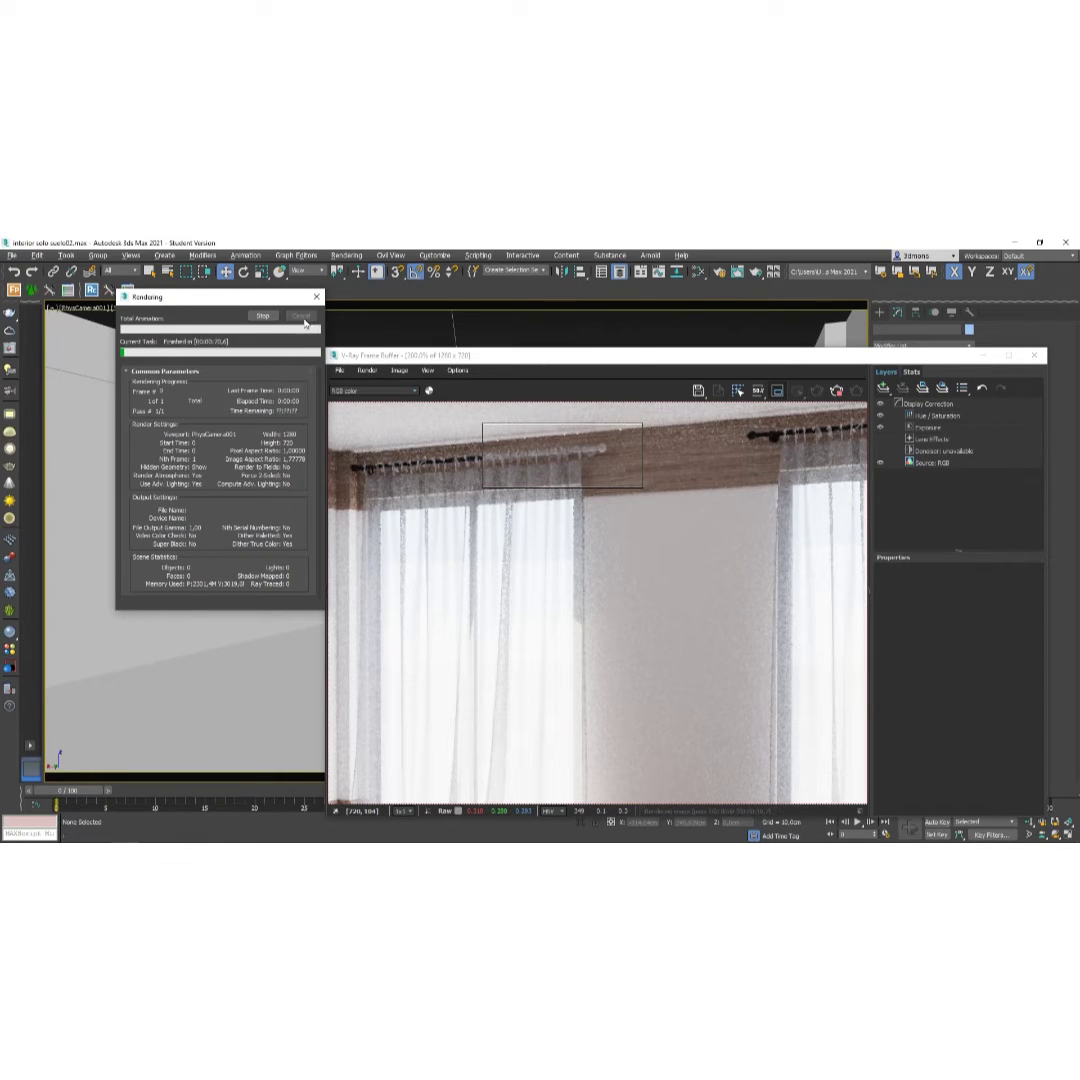
Try a metalness of 1.0 on the rail_linen material.
left_click(697, 272)
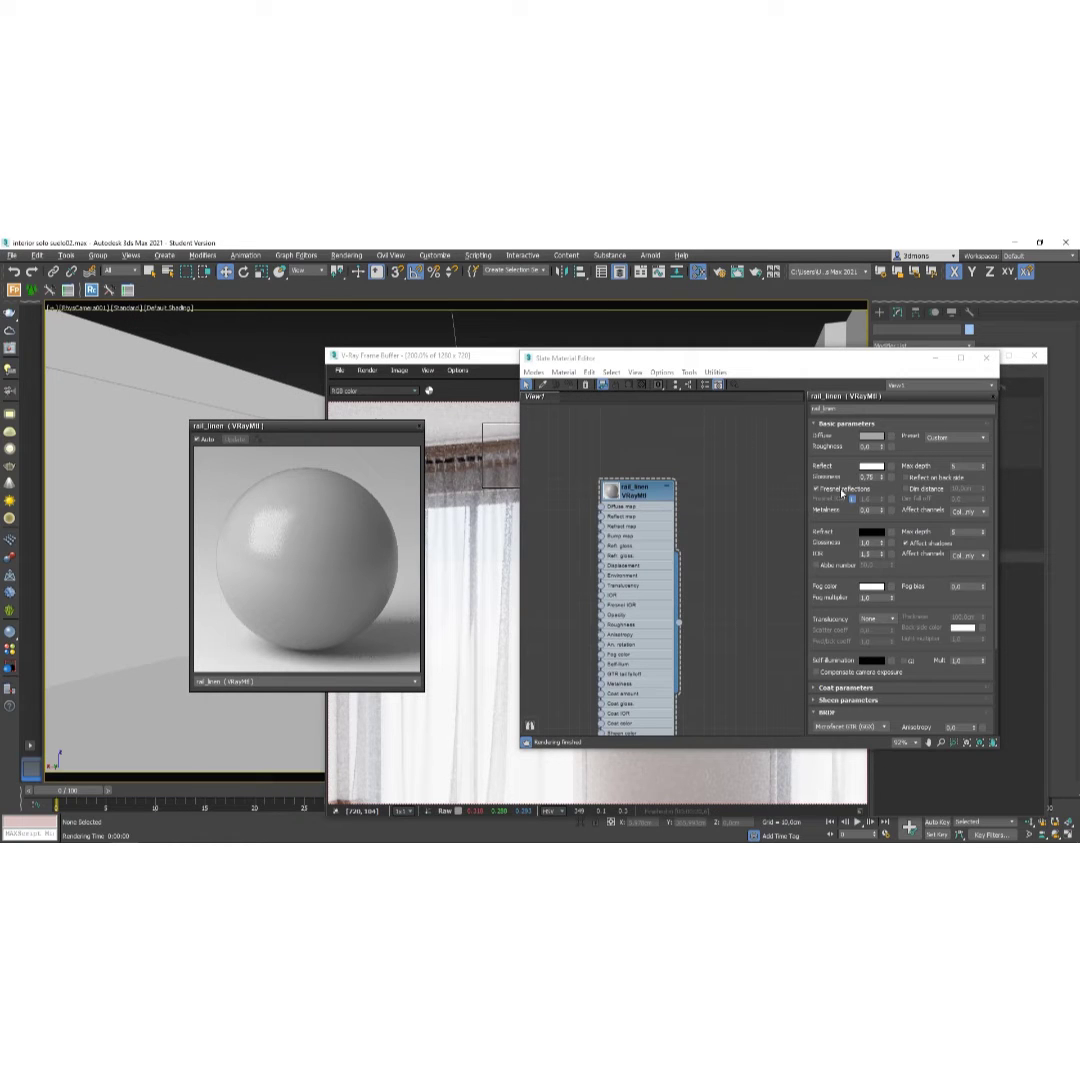
left_click(866, 510)
type("1")
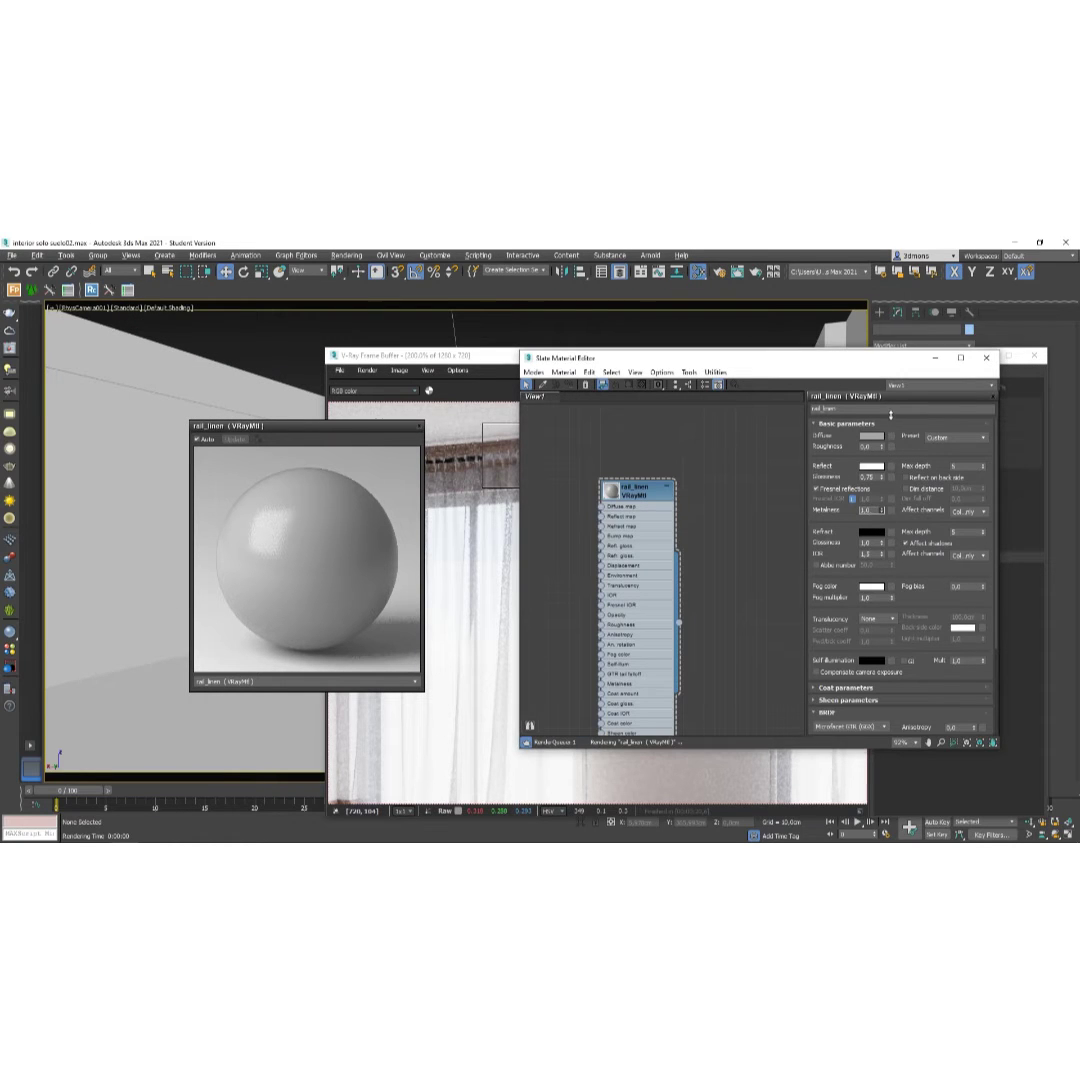
key("Return")
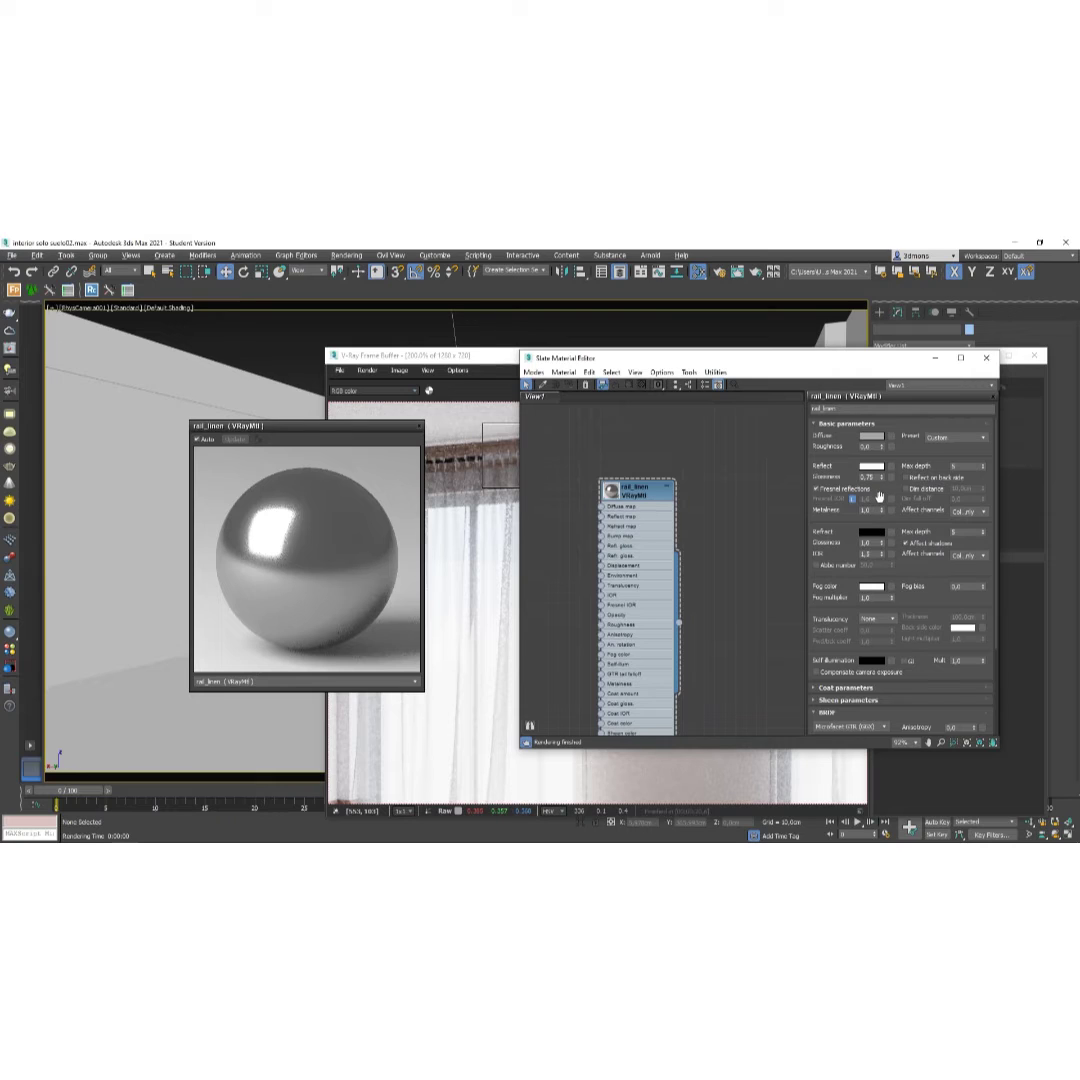
right_click(882, 511)
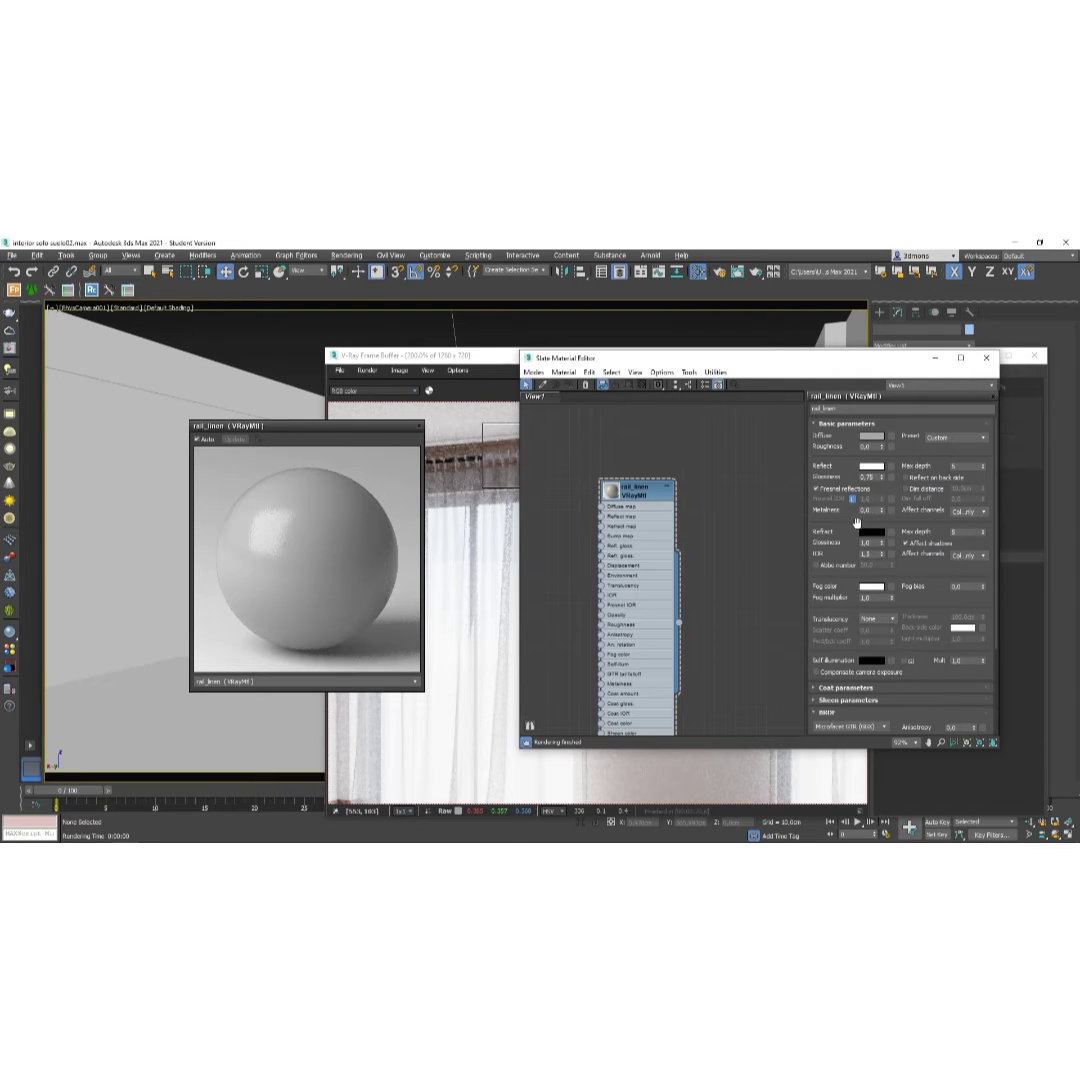
Lighten rail_linen's diffuse colour to a neutral grey of value 164 and close the material's preview window.
left_click(436, 391)
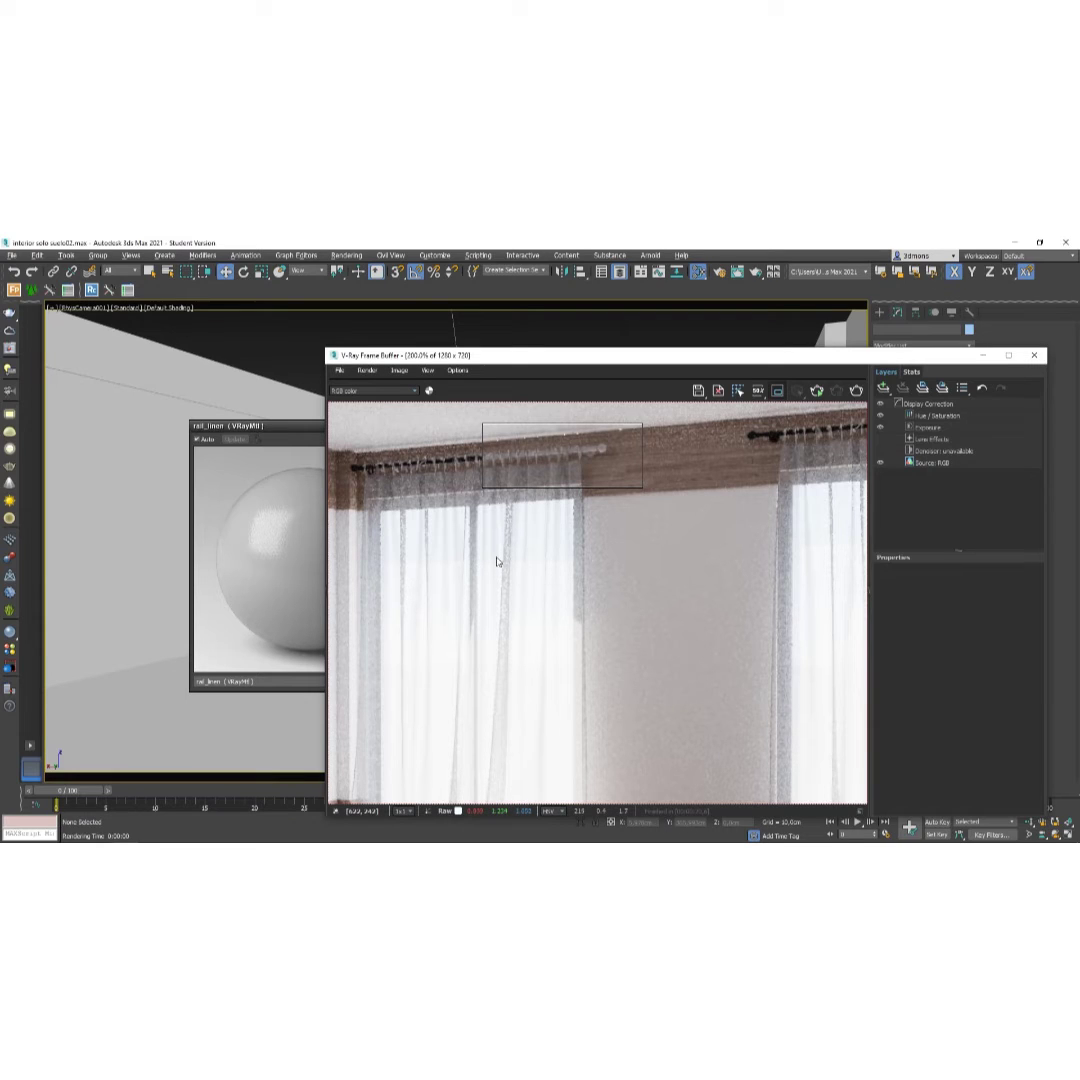
left_click(285, 435)
left_click(692, 476)
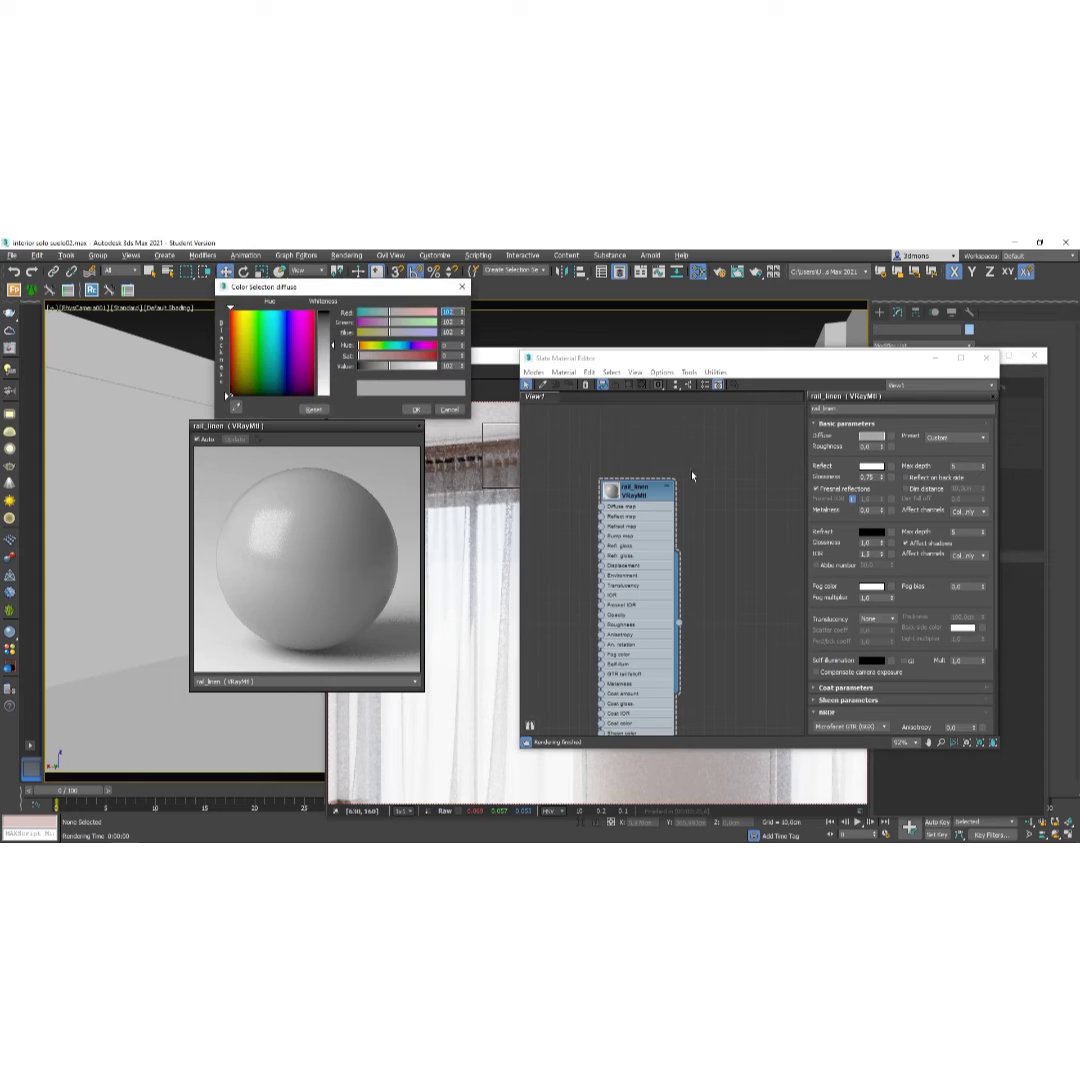
left_click_drag(389, 365, 409, 365)
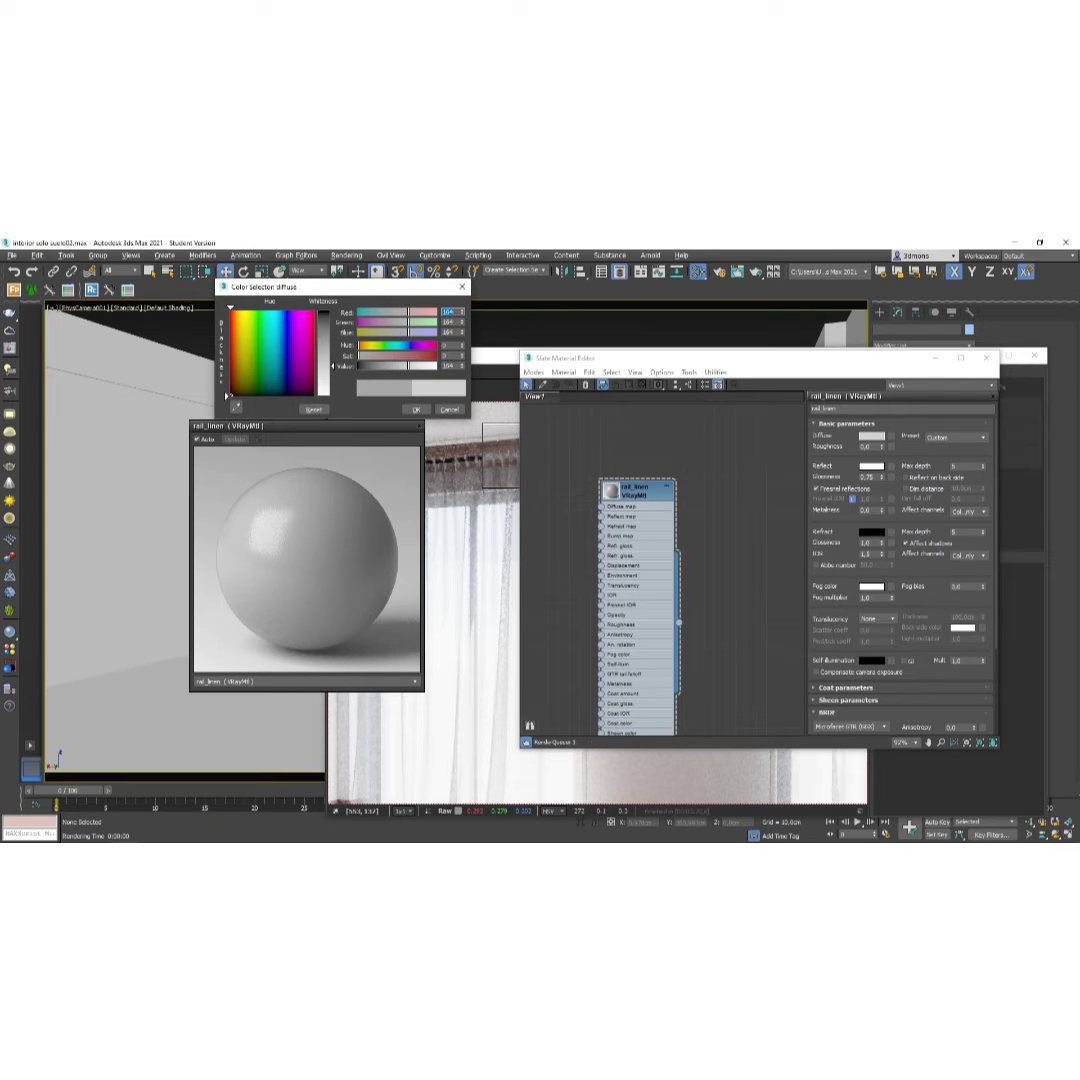
left_click(416, 409)
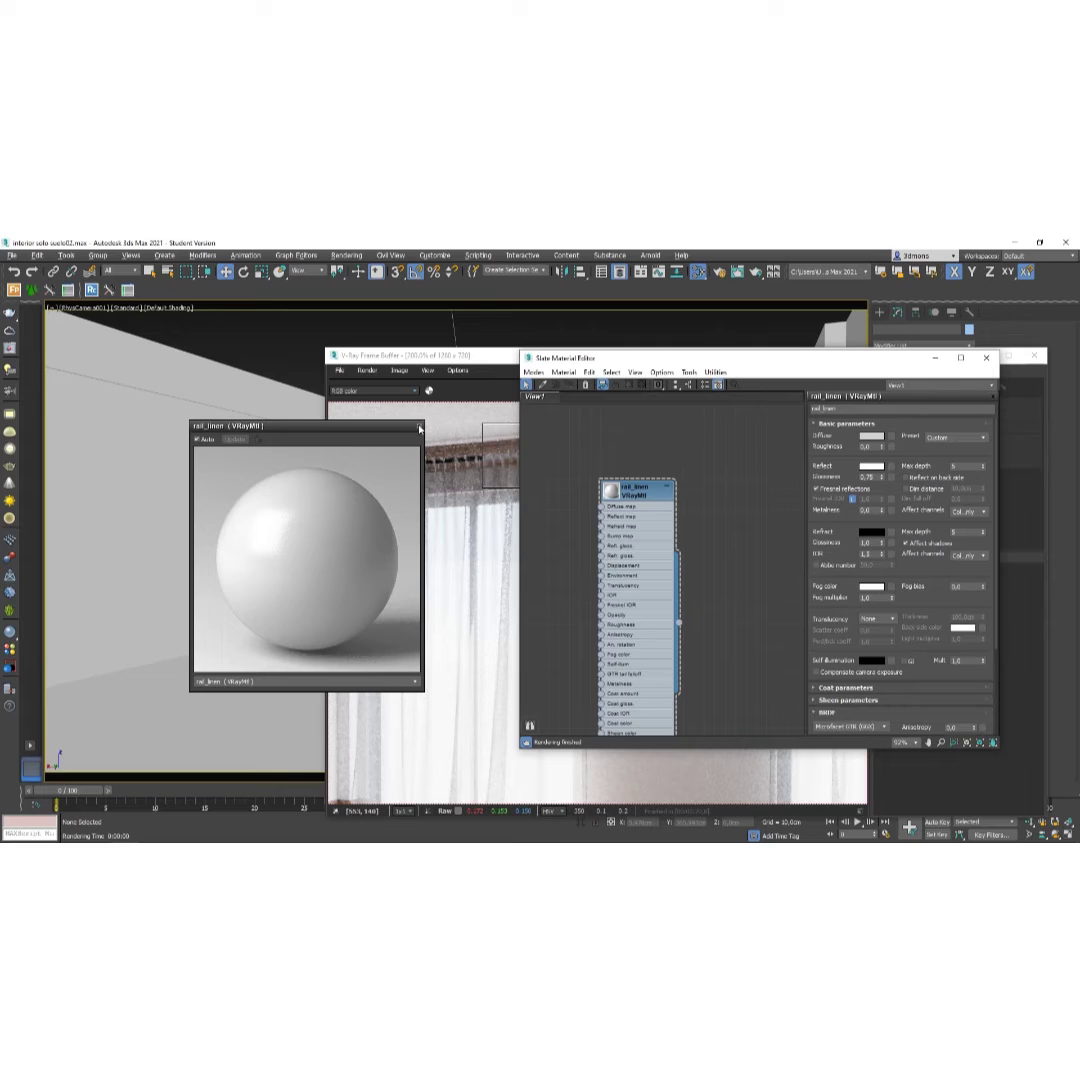
left_click(419, 428)
Redraw the render region as a taller box around the rod end by the far window and render it.
left_click(448, 386)
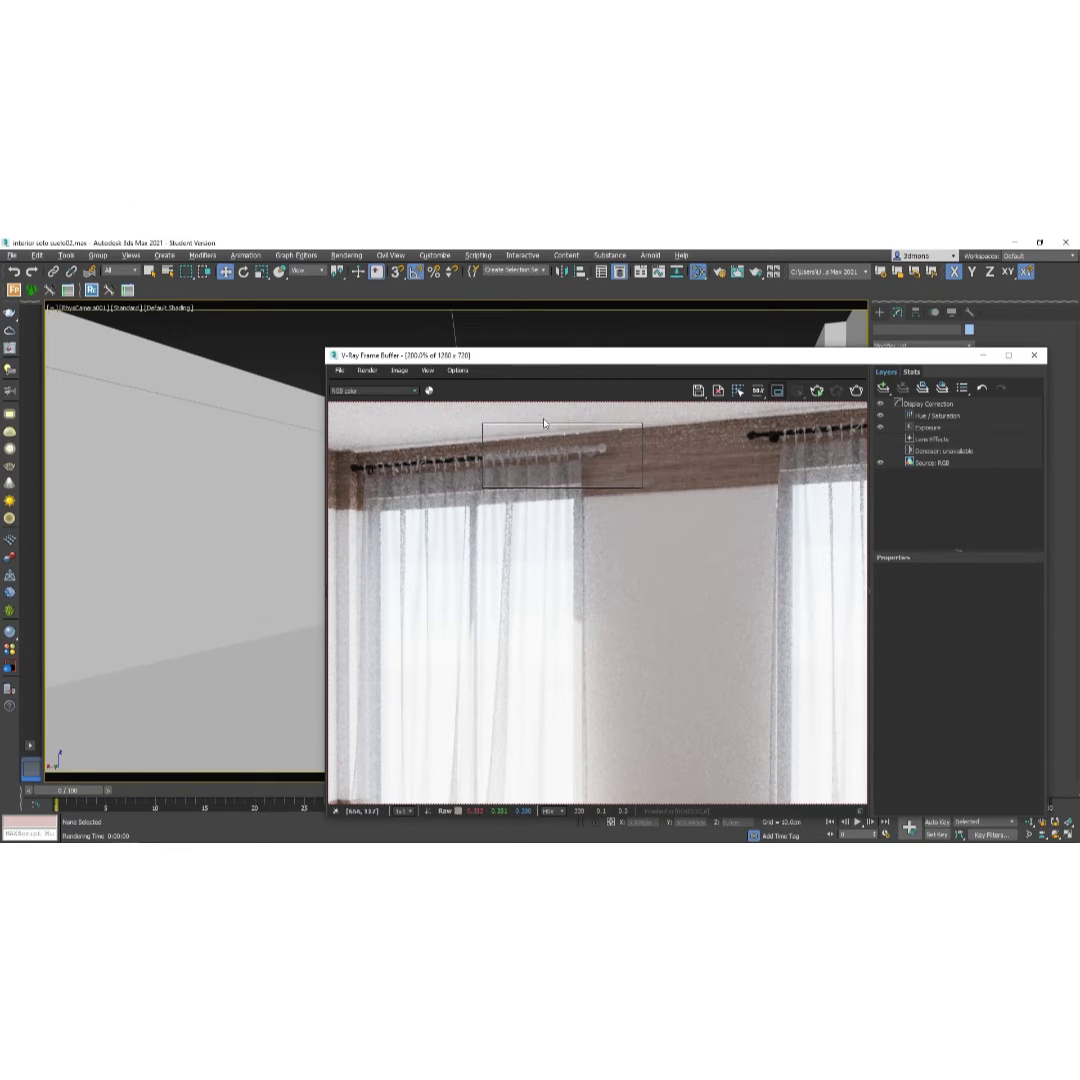
left_click_drag(538, 413, 630, 498)
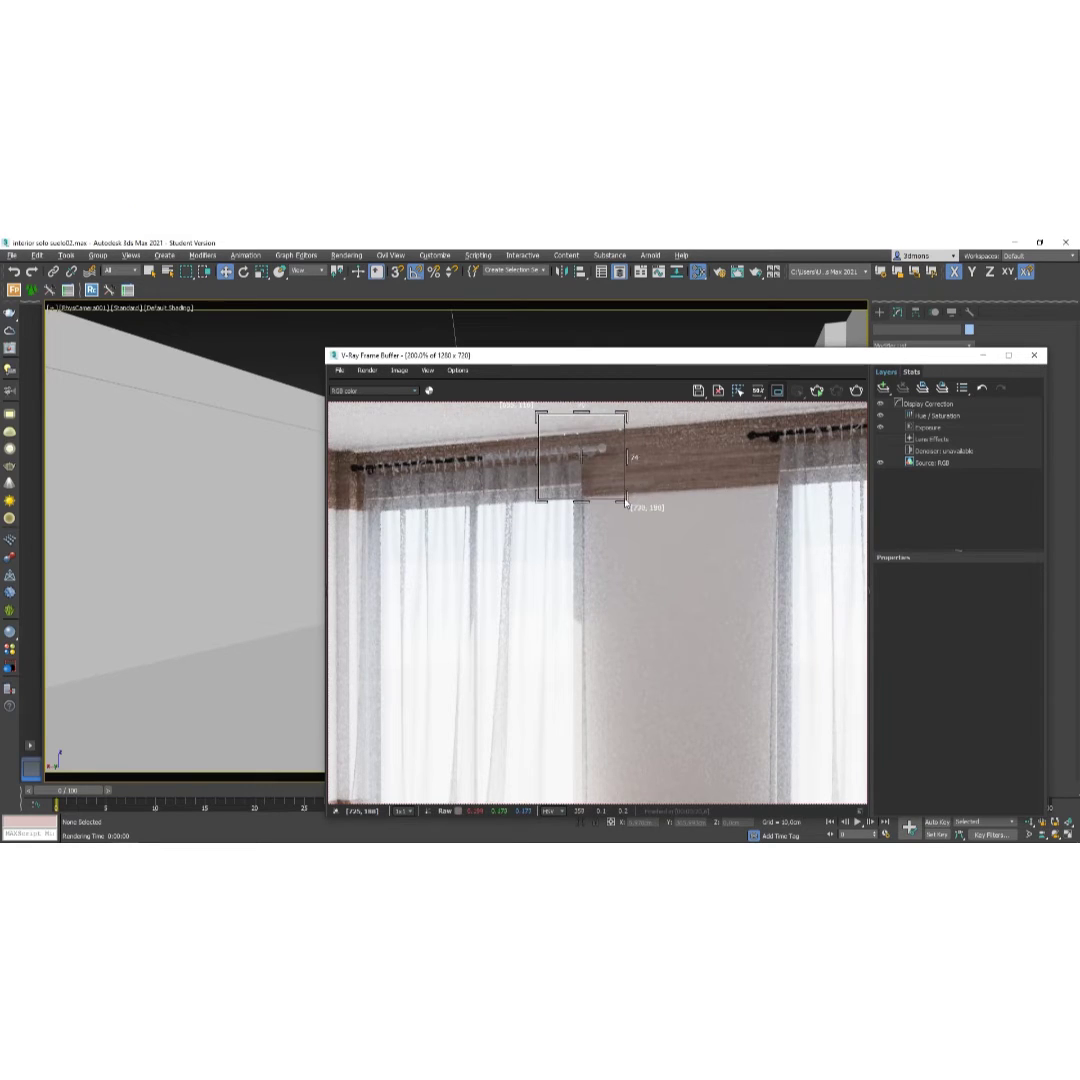
left_click(855, 391)
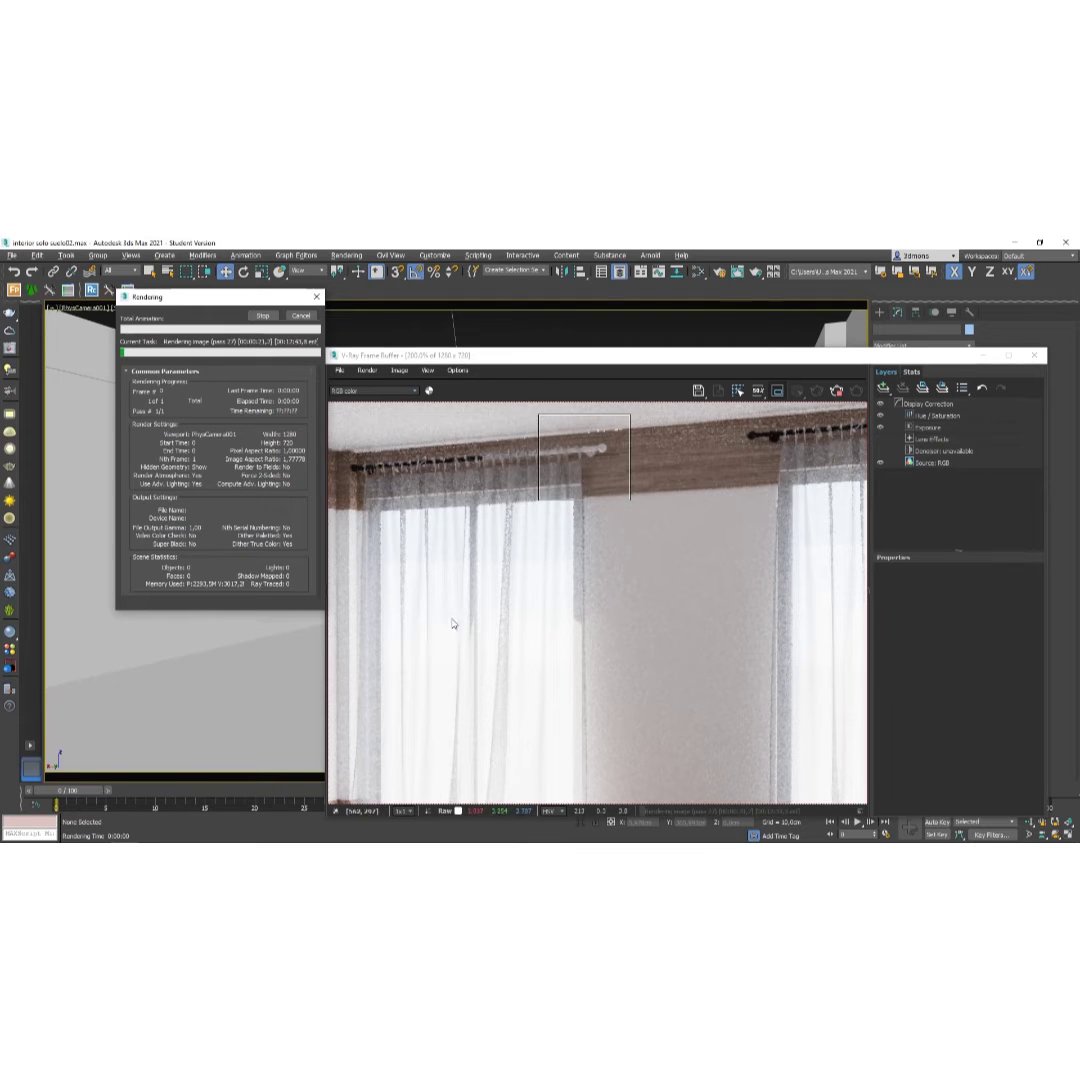
Examine the lightened rod end, curtains and whole room in the running region render.
scroll(535, 658, "down", 2)
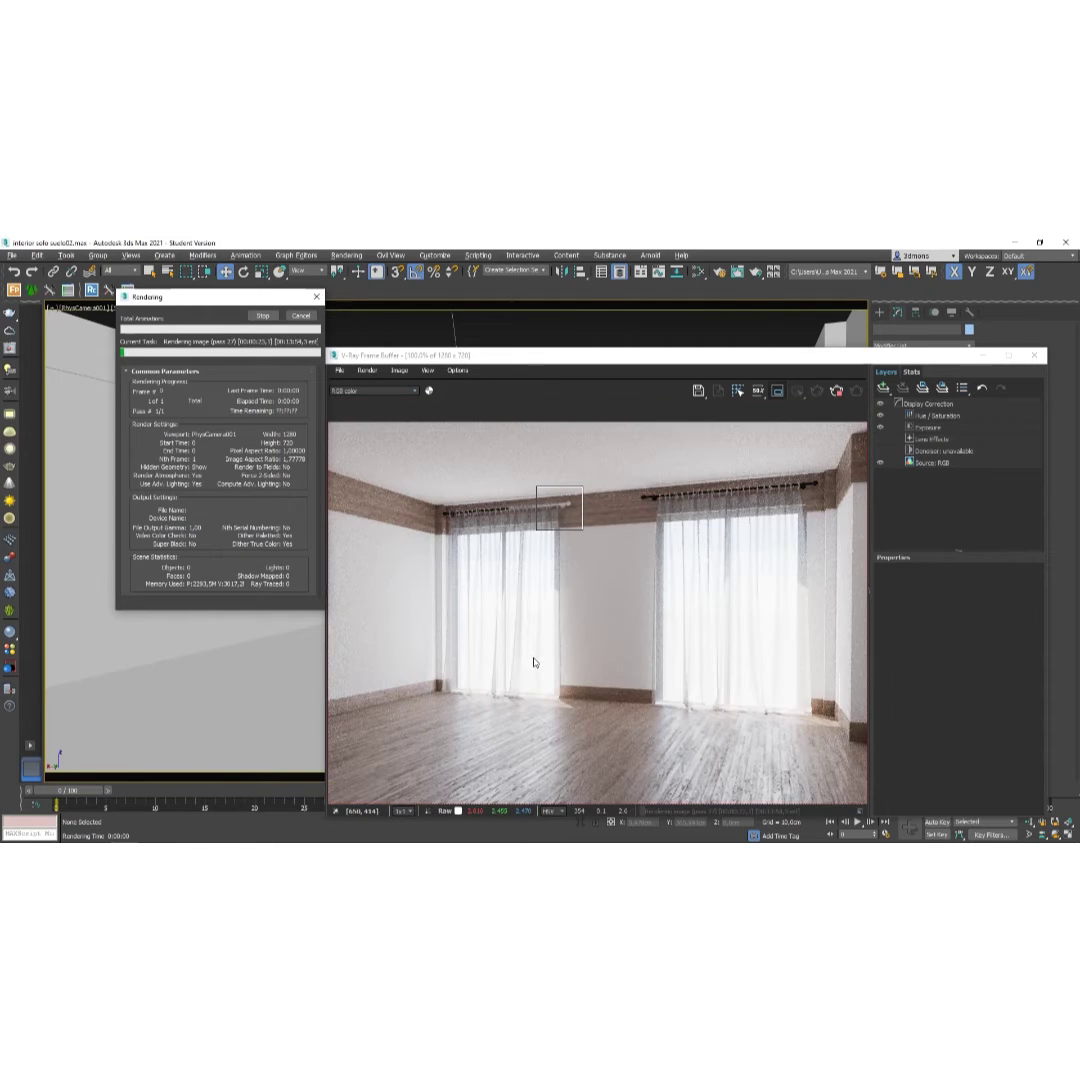
scroll(534, 663, "down", 1)
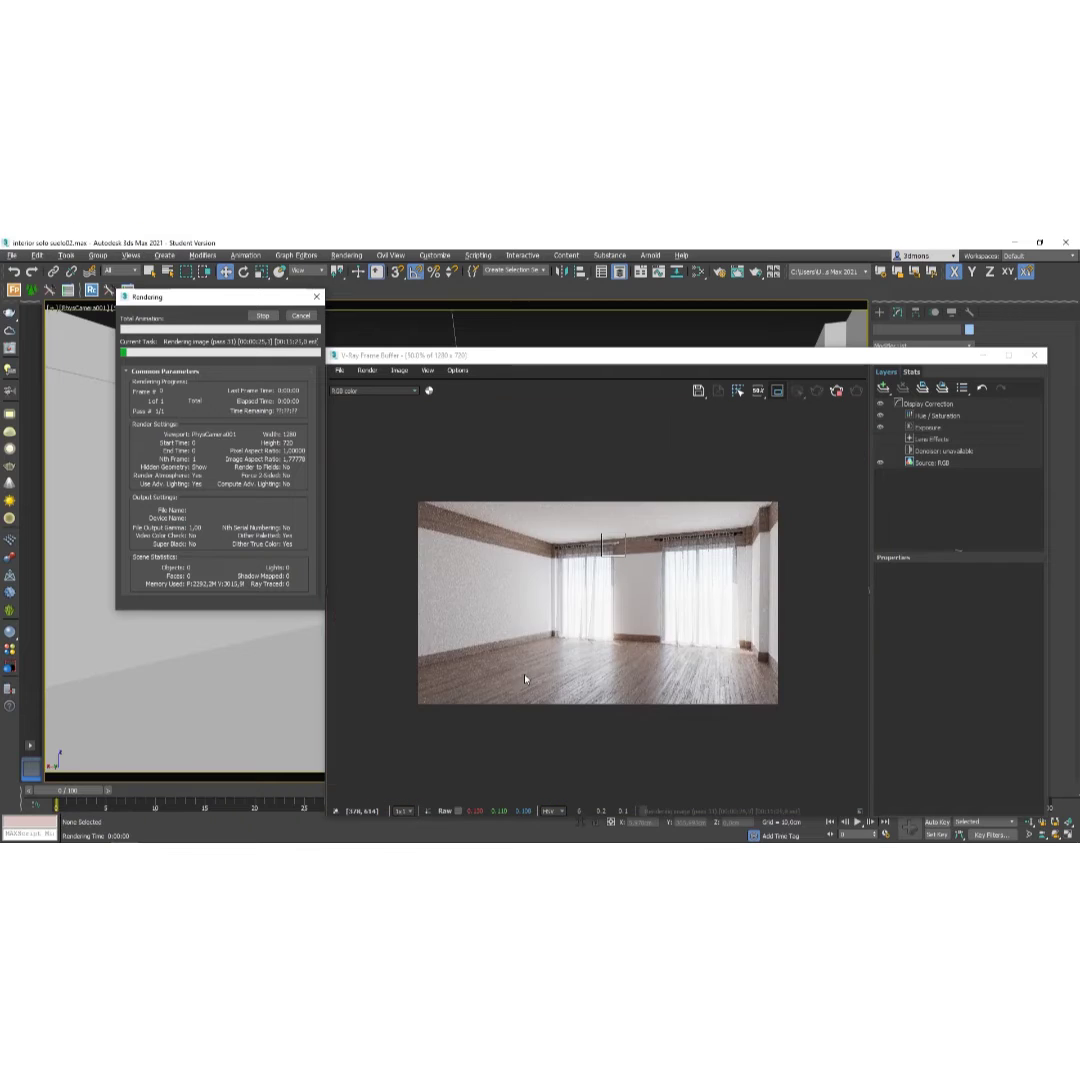
scroll(525, 676, "up", 2)
scroll(525, 679, "down", 2)
scroll(570, 605, "up", 2)
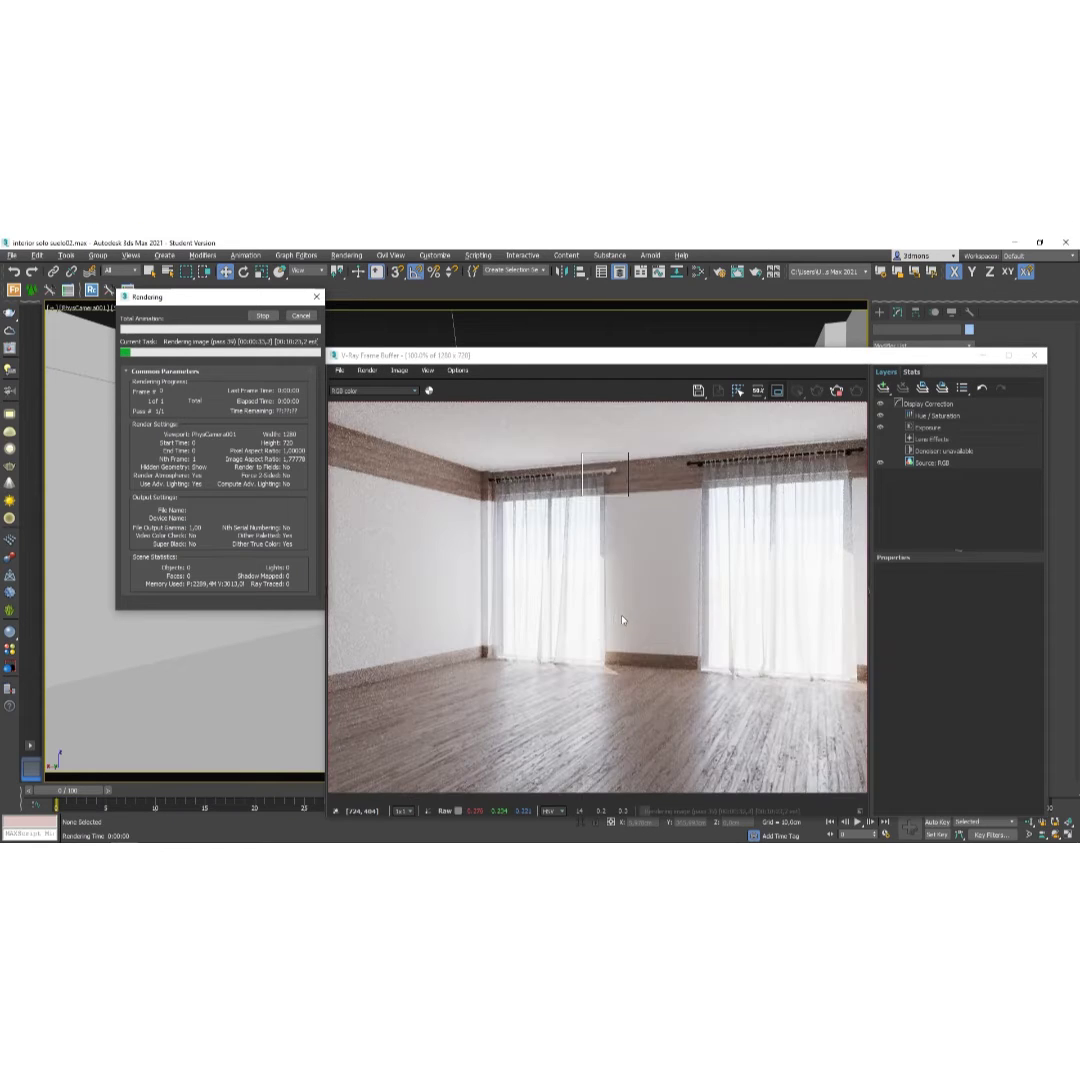
middle_click_drag(638, 648, 654, 590)
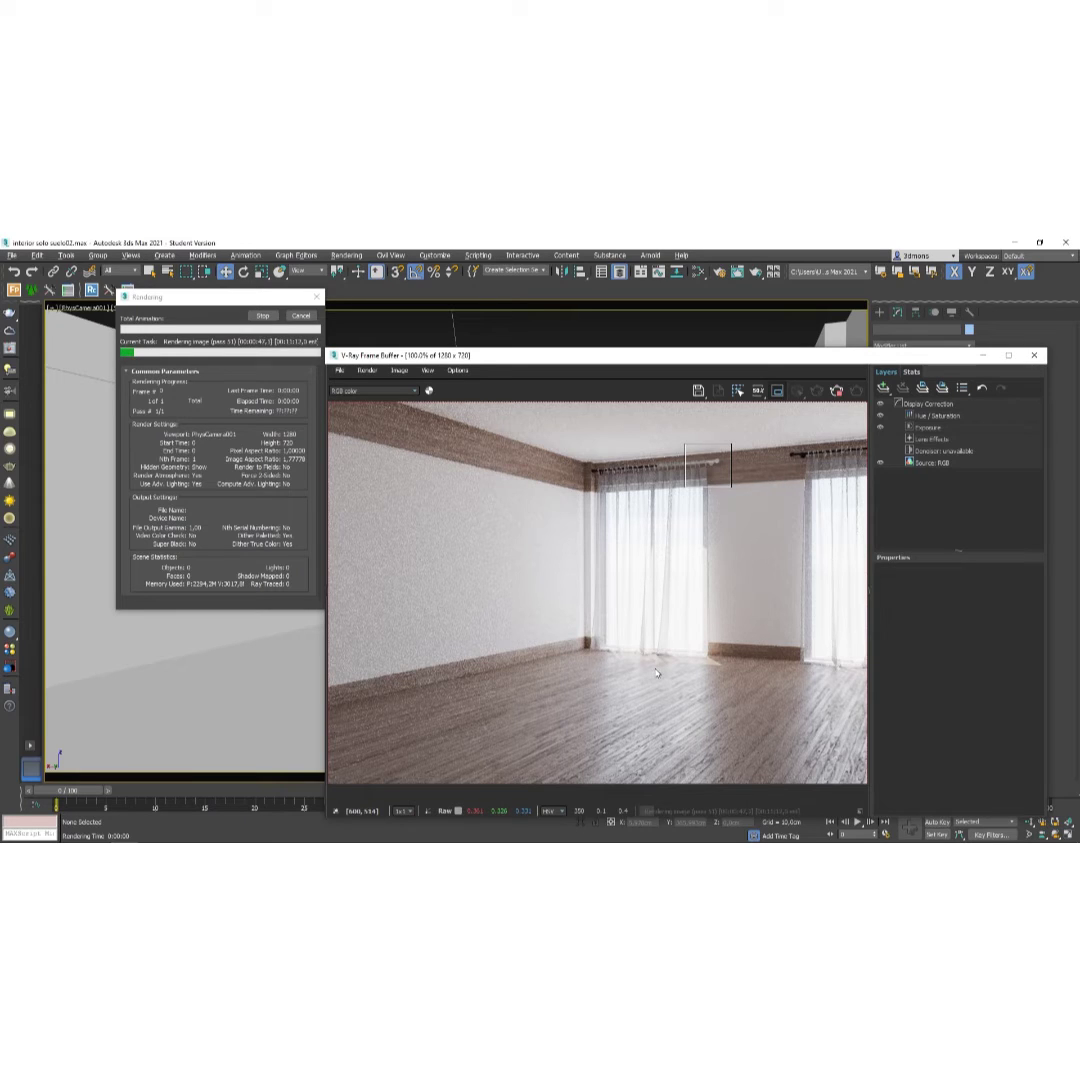
scroll(560, 620, "down", 2)
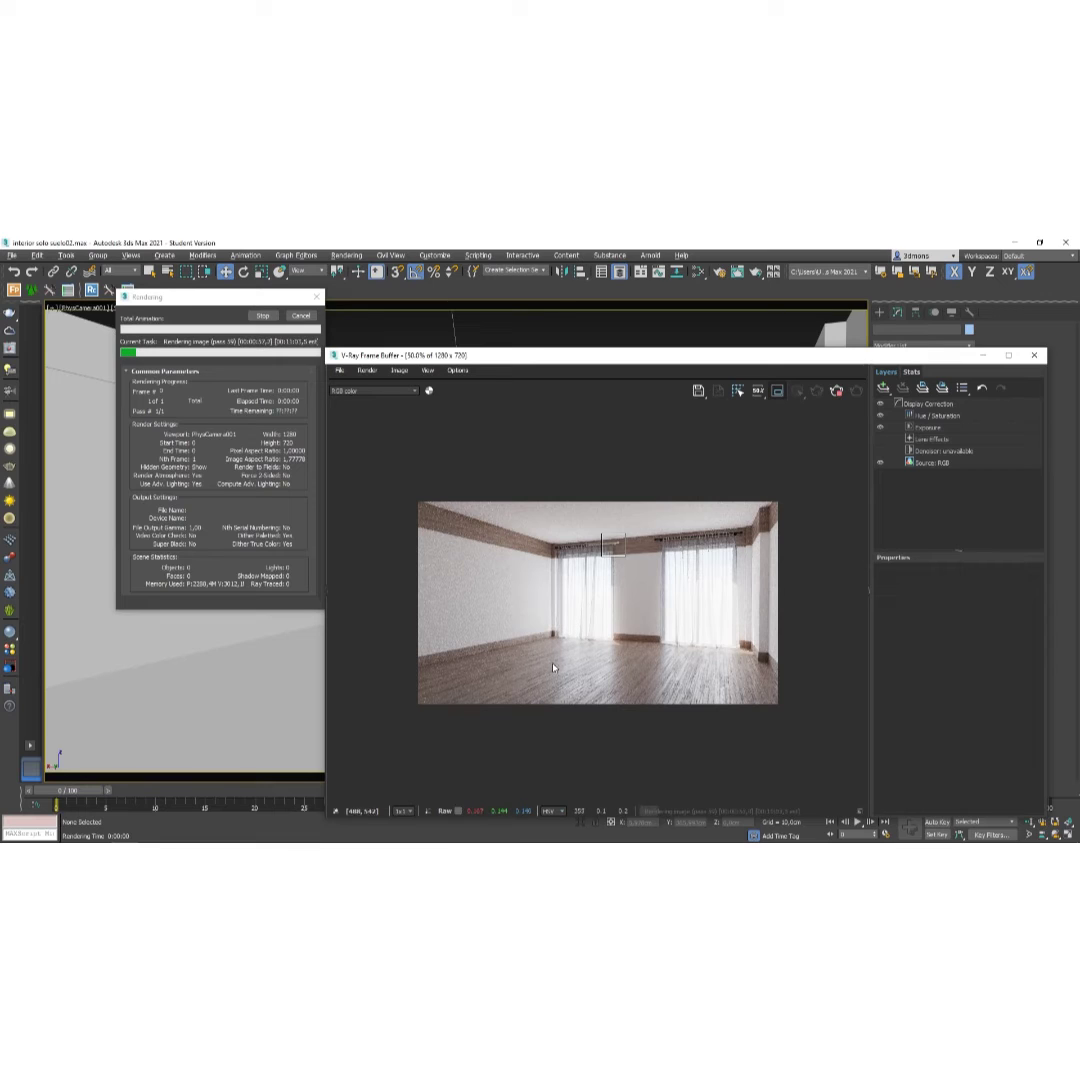
scroll(564, 676, "up", 1)
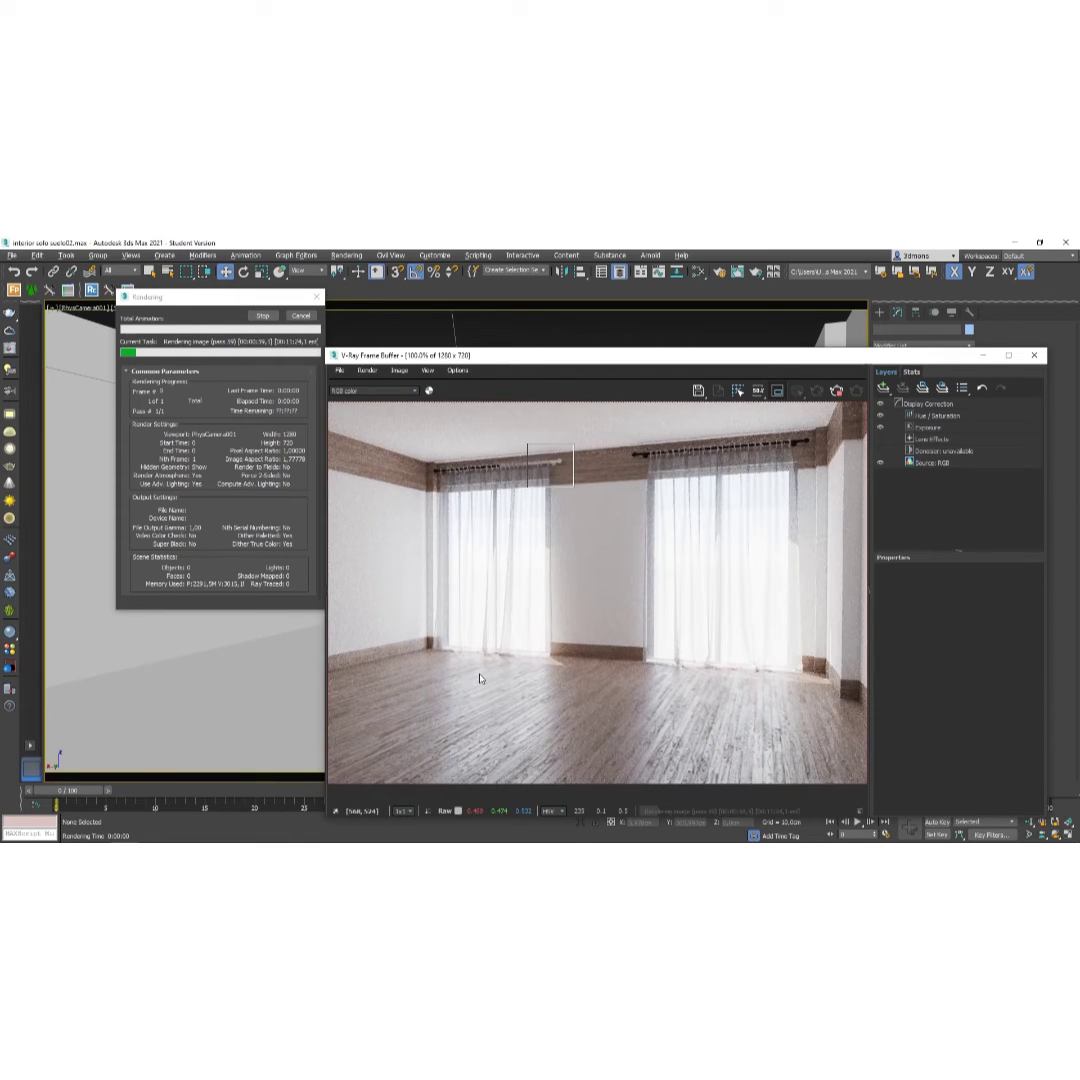
Close the frame buffer and cancel the running region render.
left_click_drag(733, 367, 522, 358)
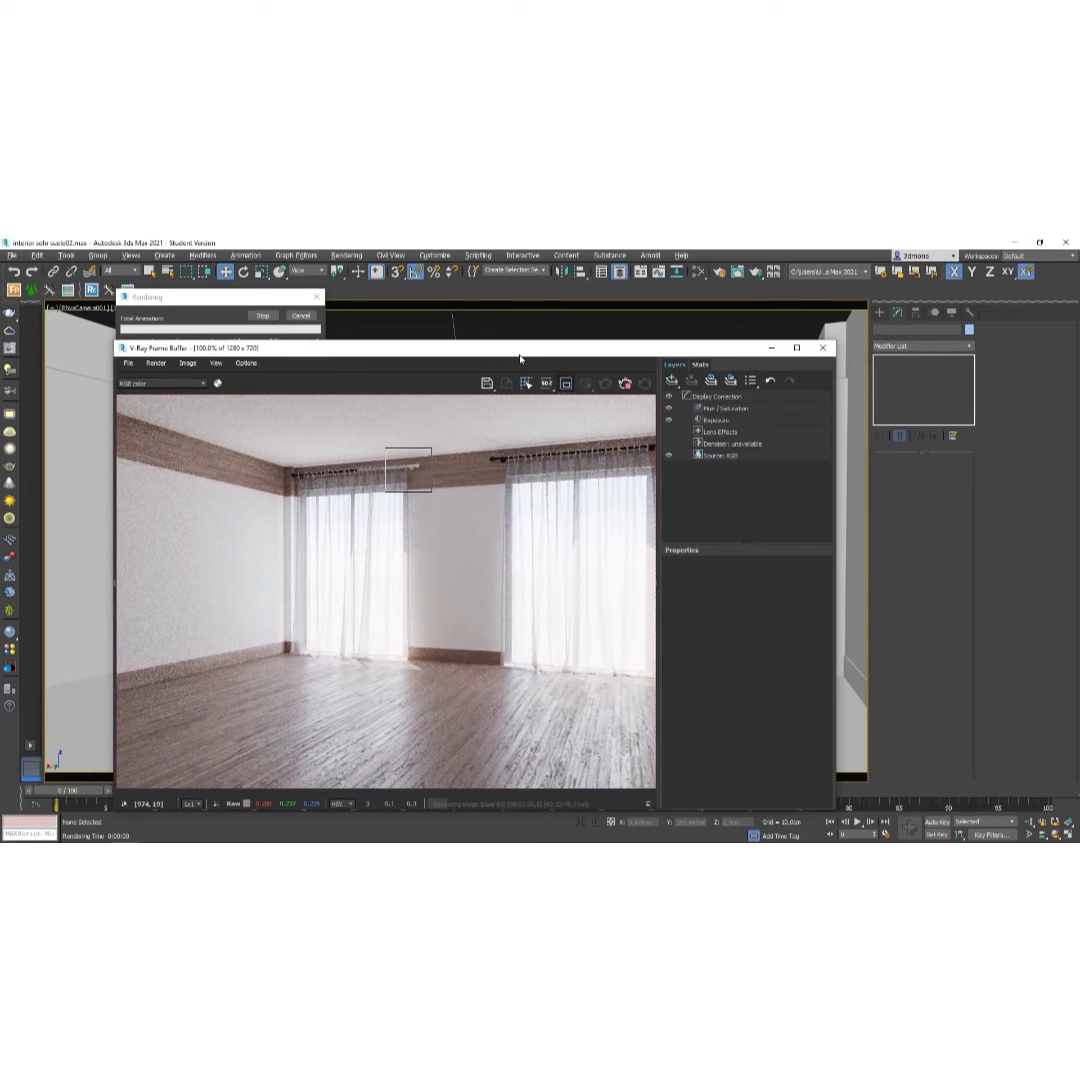
left_click(822, 349)
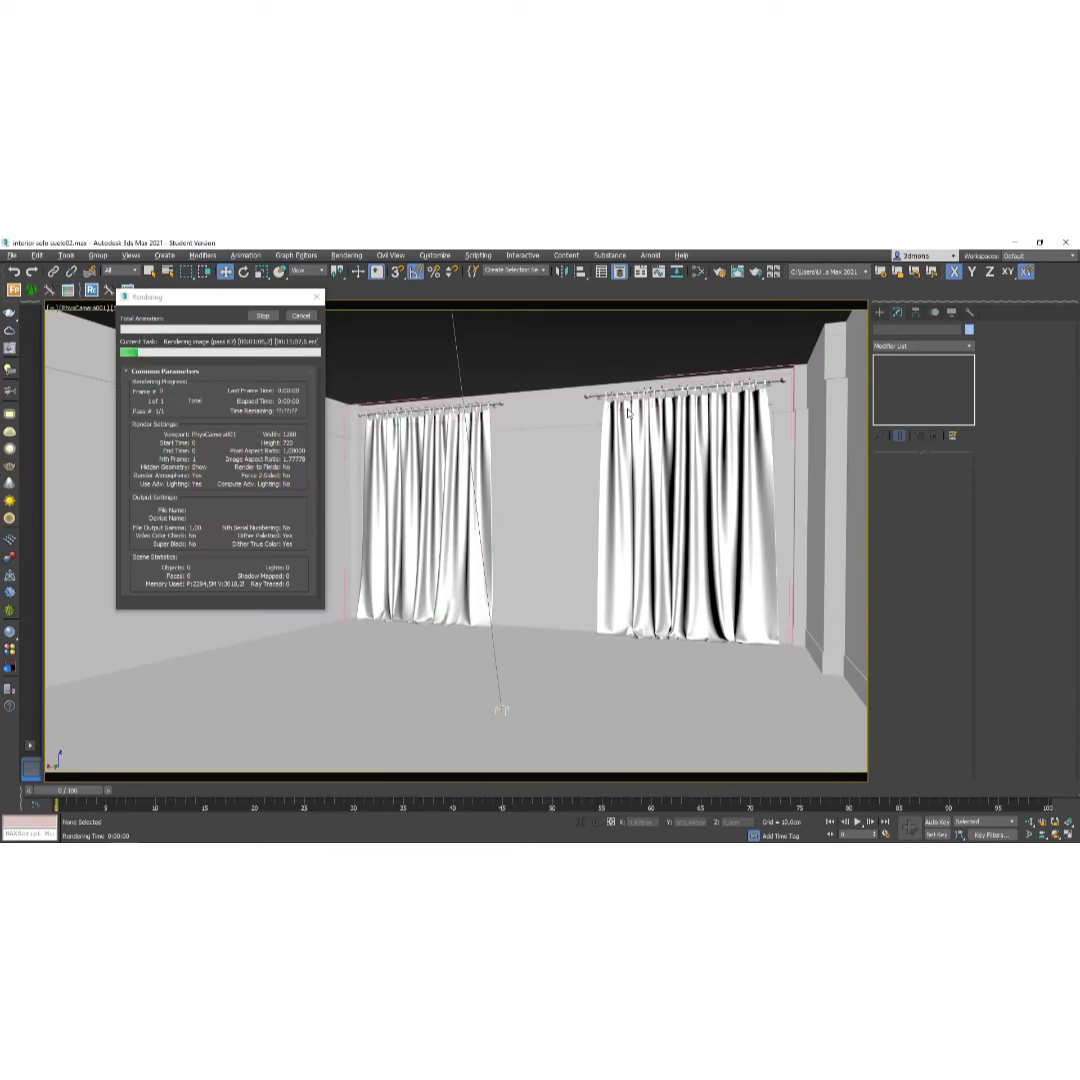
left_click(301, 316)
In the frame buffer's Exposure layer, set the exposure to 1.376 and the contrast to 0.174.
key("m")
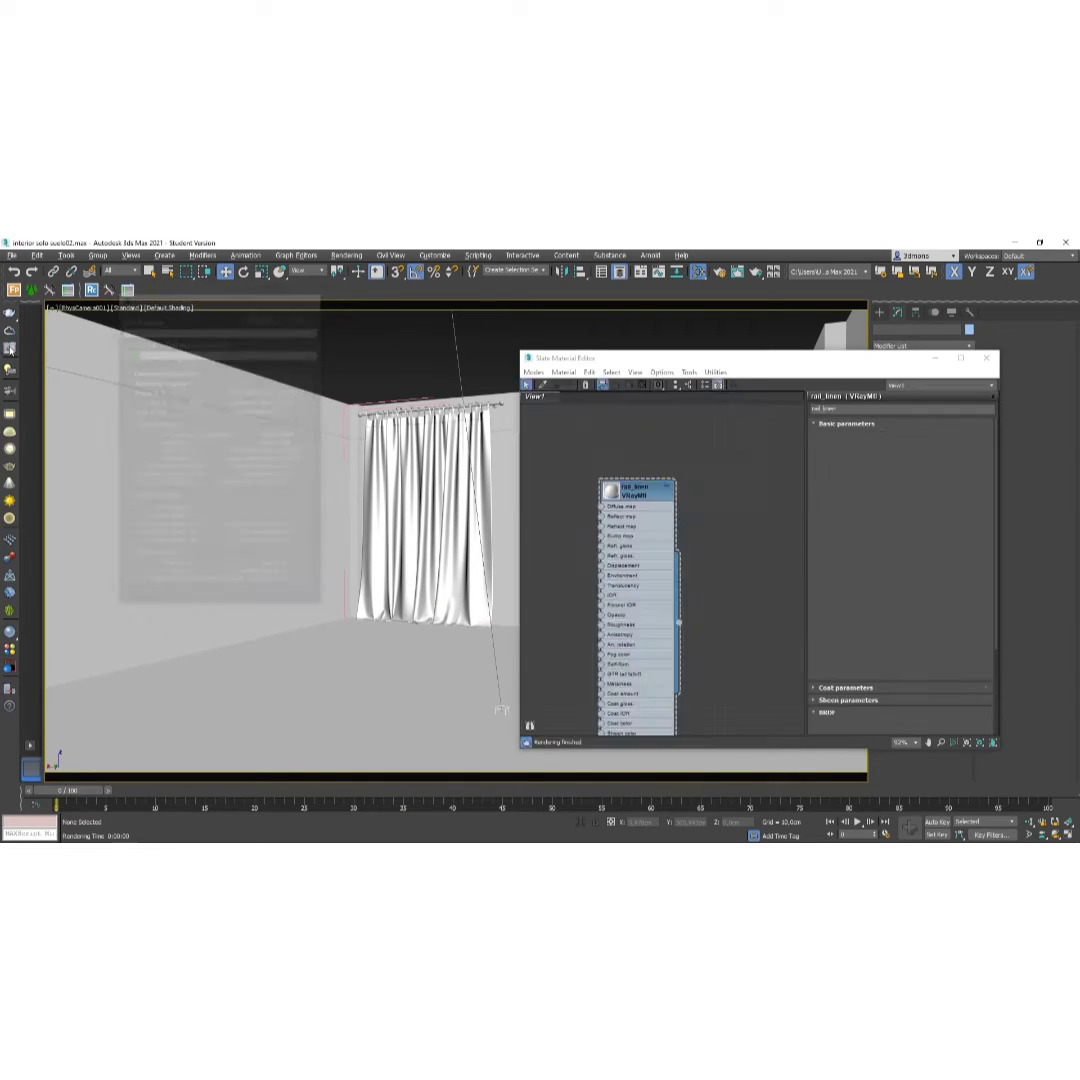
left_click(708, 420)
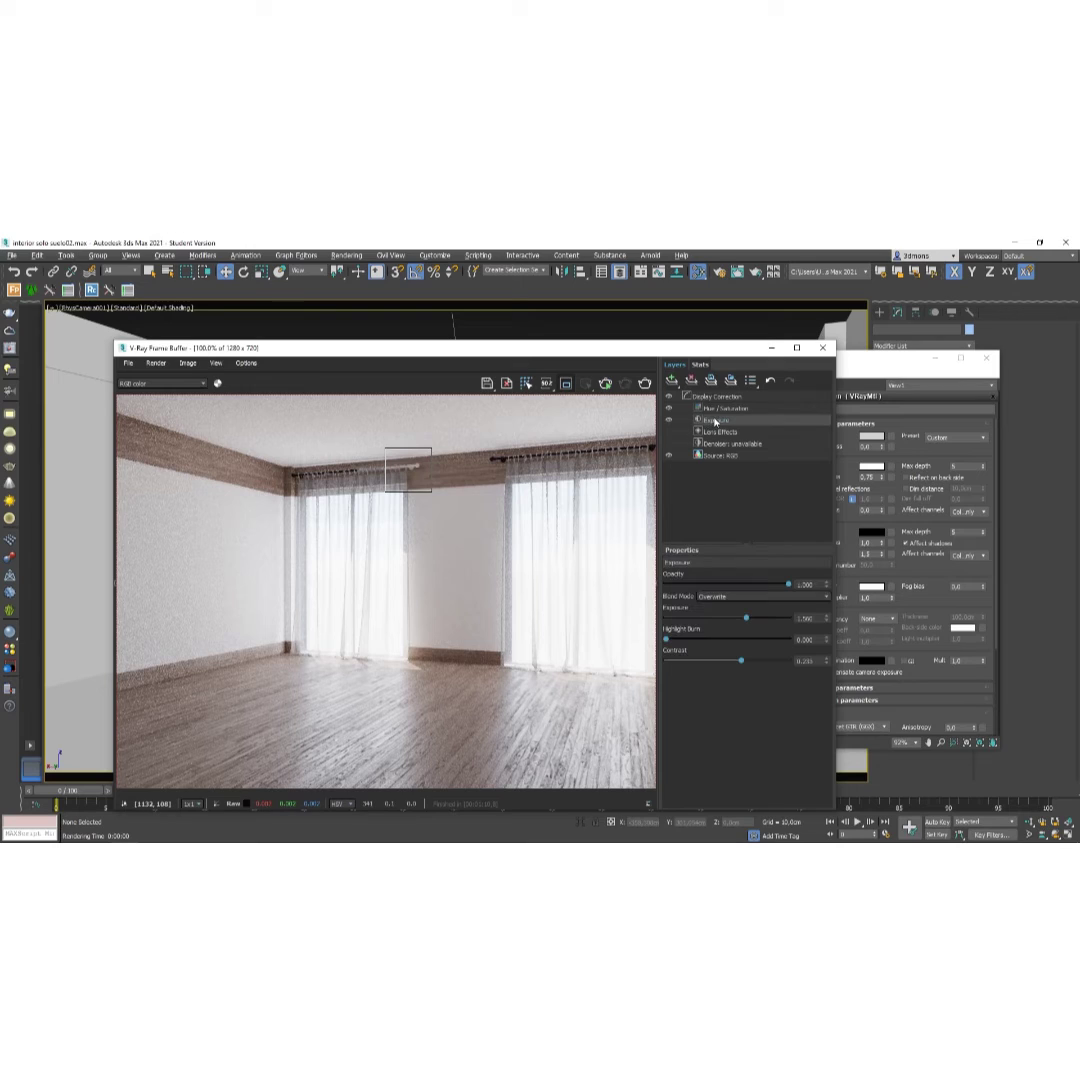
left_click(672, 381)
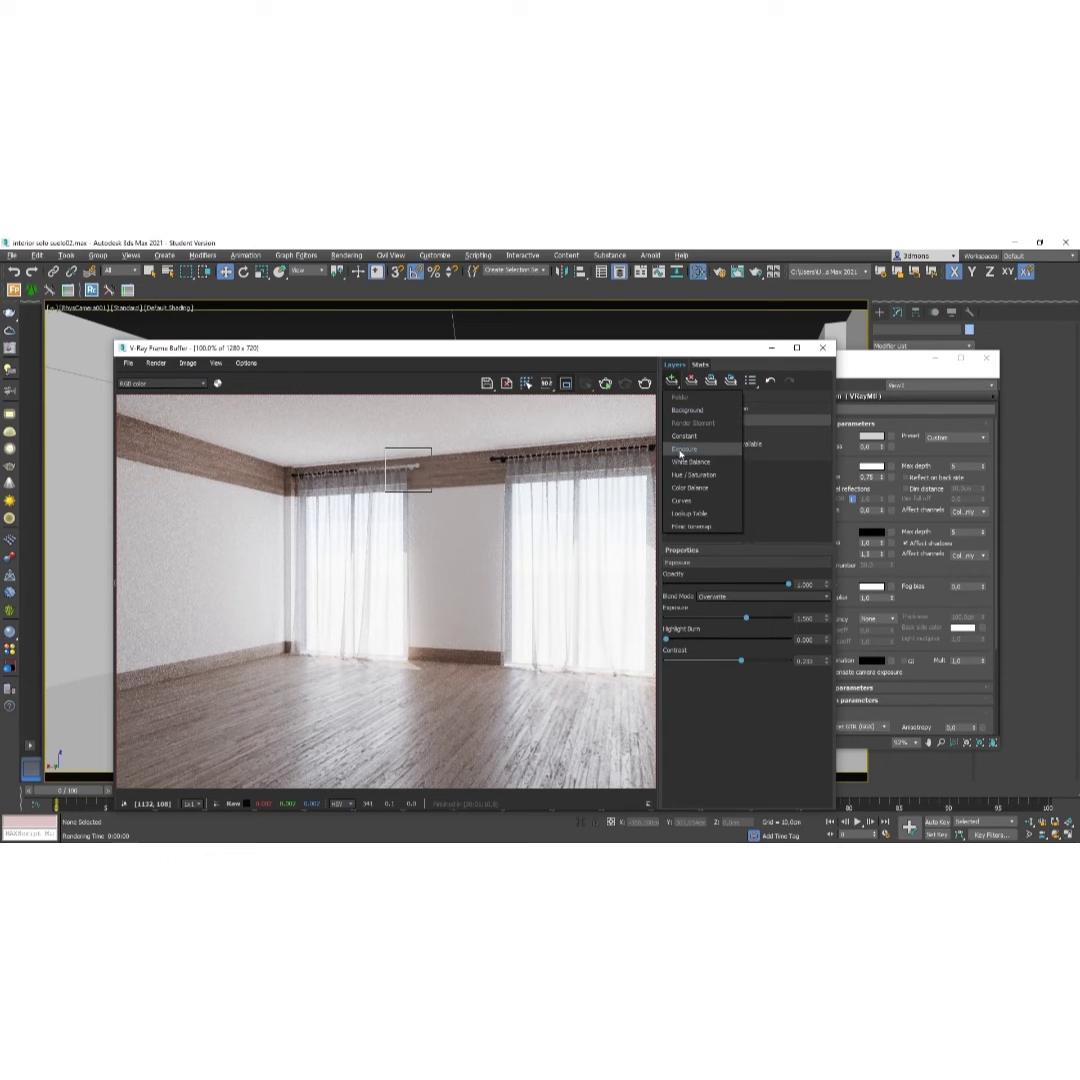
left_click(756, 492)
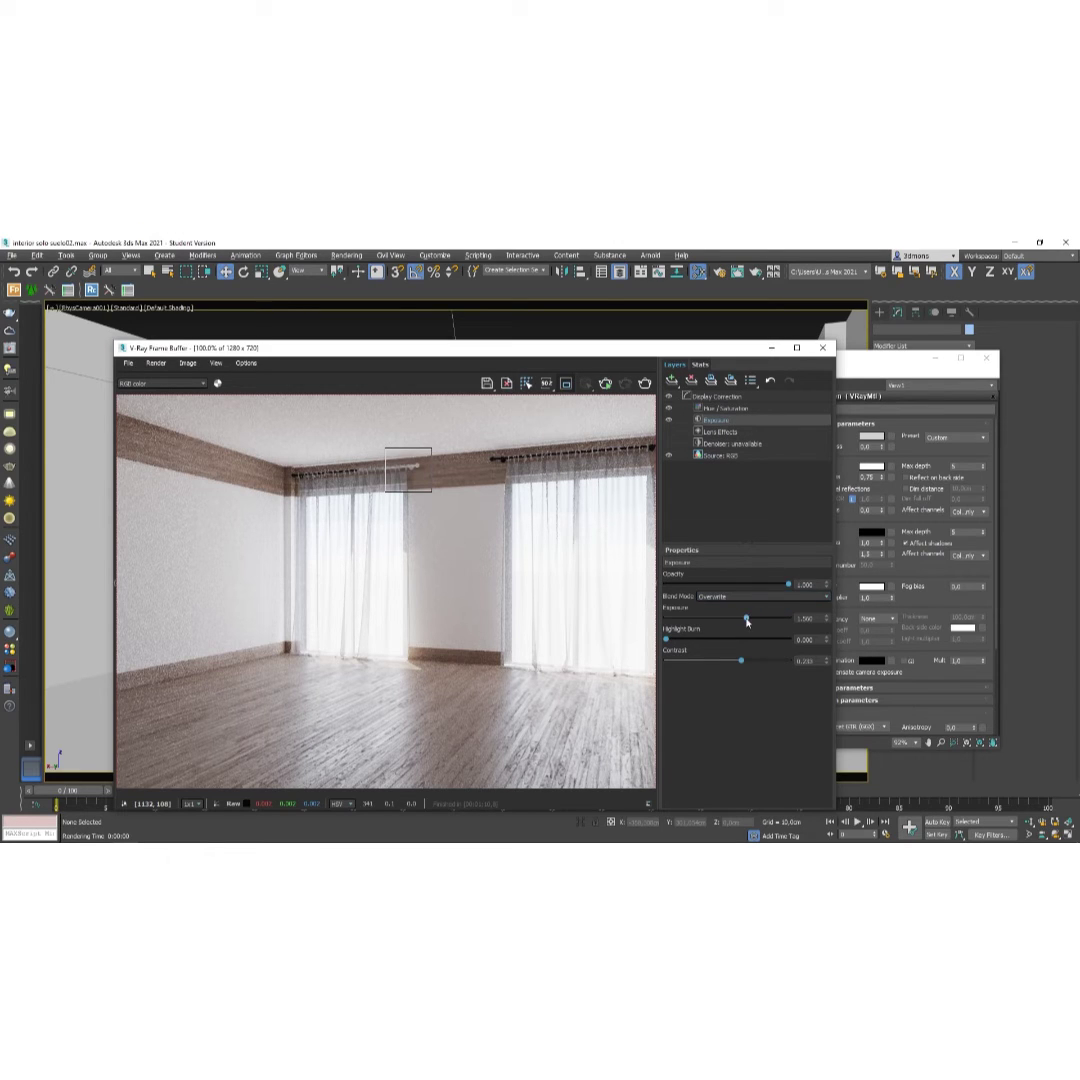
left_click_drag(747, 620, 743, 622)
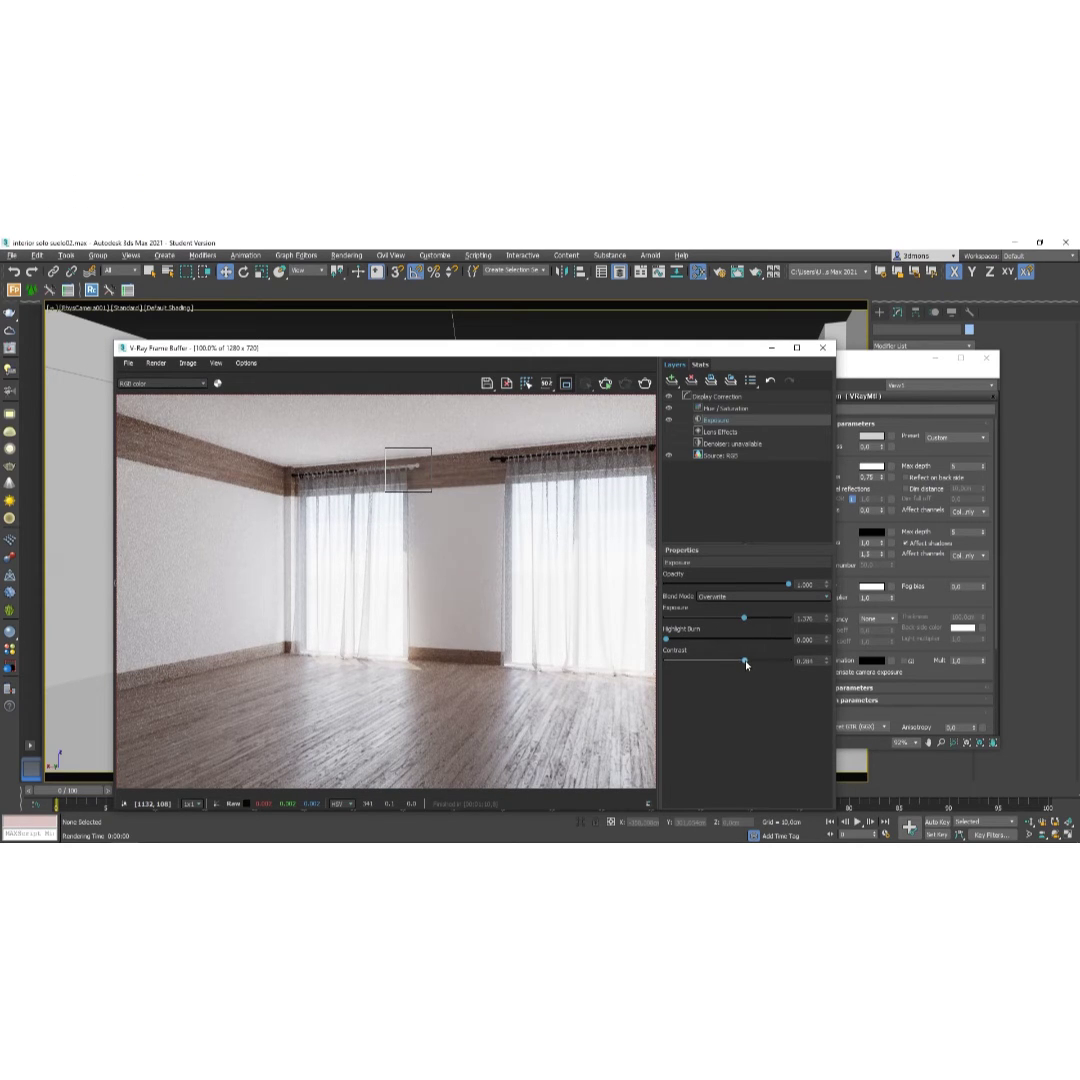
left_click_drag(752, 662, 735, 662)
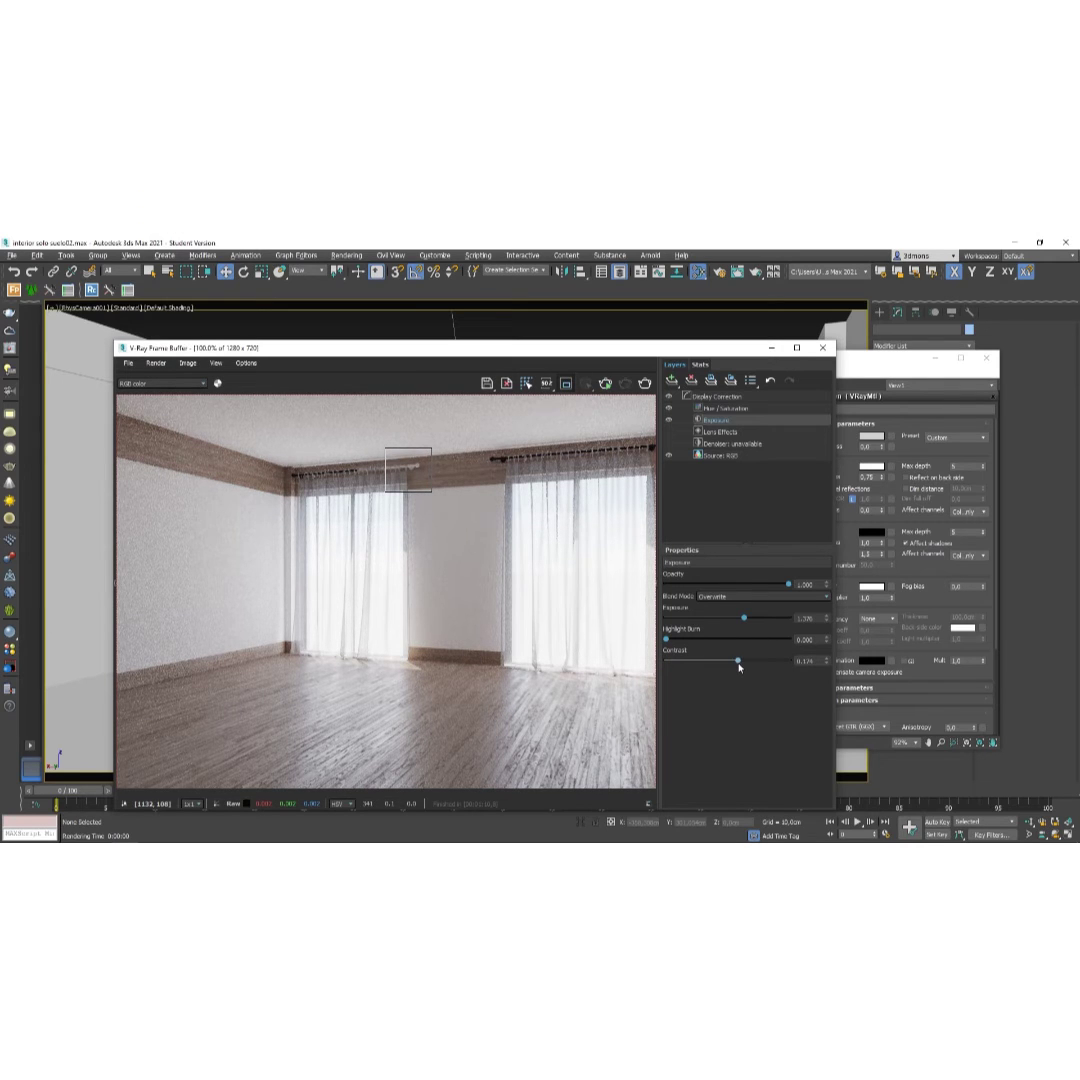
mouse_move(667, 642)
left_mouse_down()
mouse_move(712, 648)
mouse_move(660, 650)
left_mouse_up()
Inspect the colour-corrected render of the room, comparing the left wall, curtains and floor.
scroll(451, 682, "down", 1)
scroll(403, 676, "up", 1)
scroll(403, 676, "down", 1)
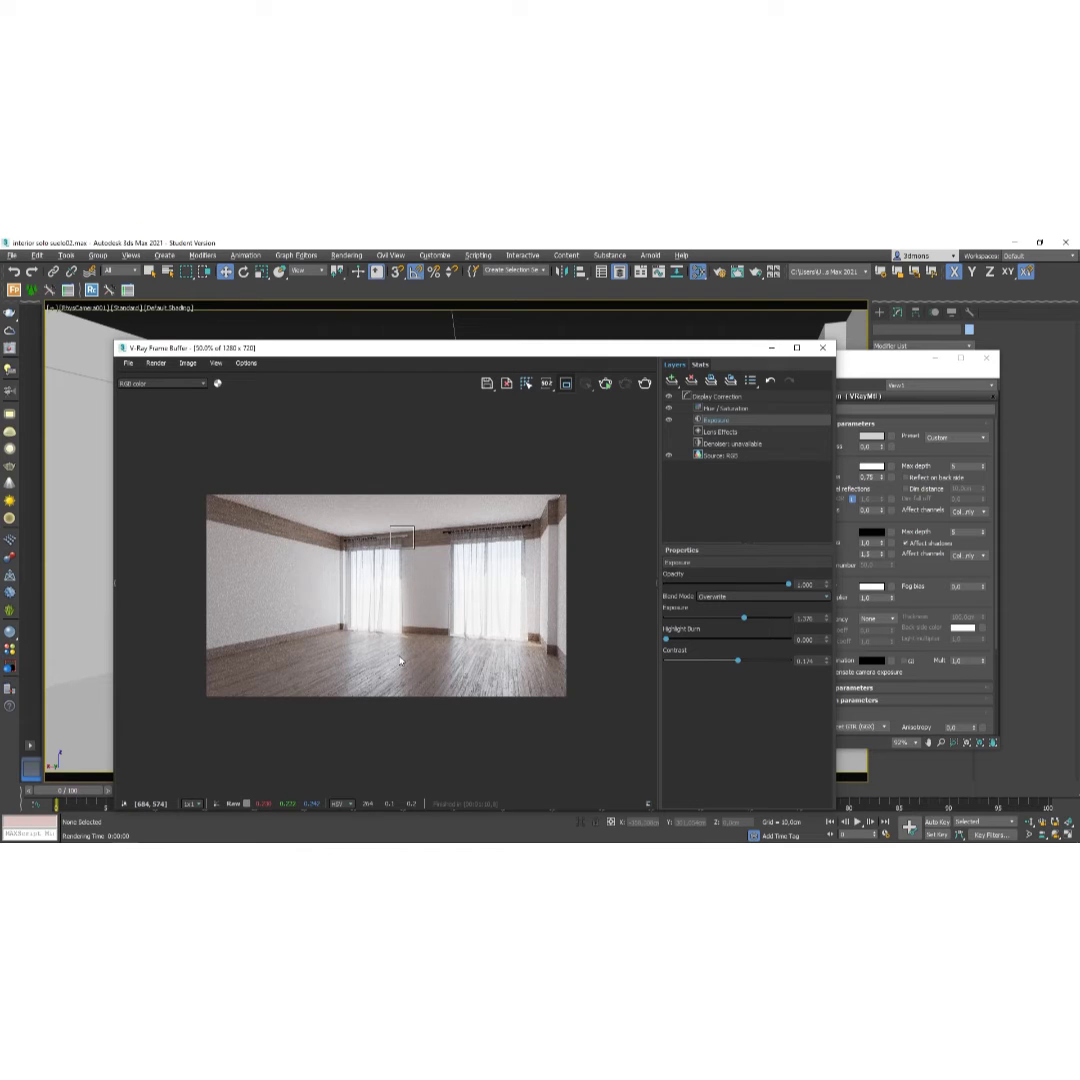
scroll(400, 660, "up", 1)
middle_click_drag(400, 660, 540, 660)
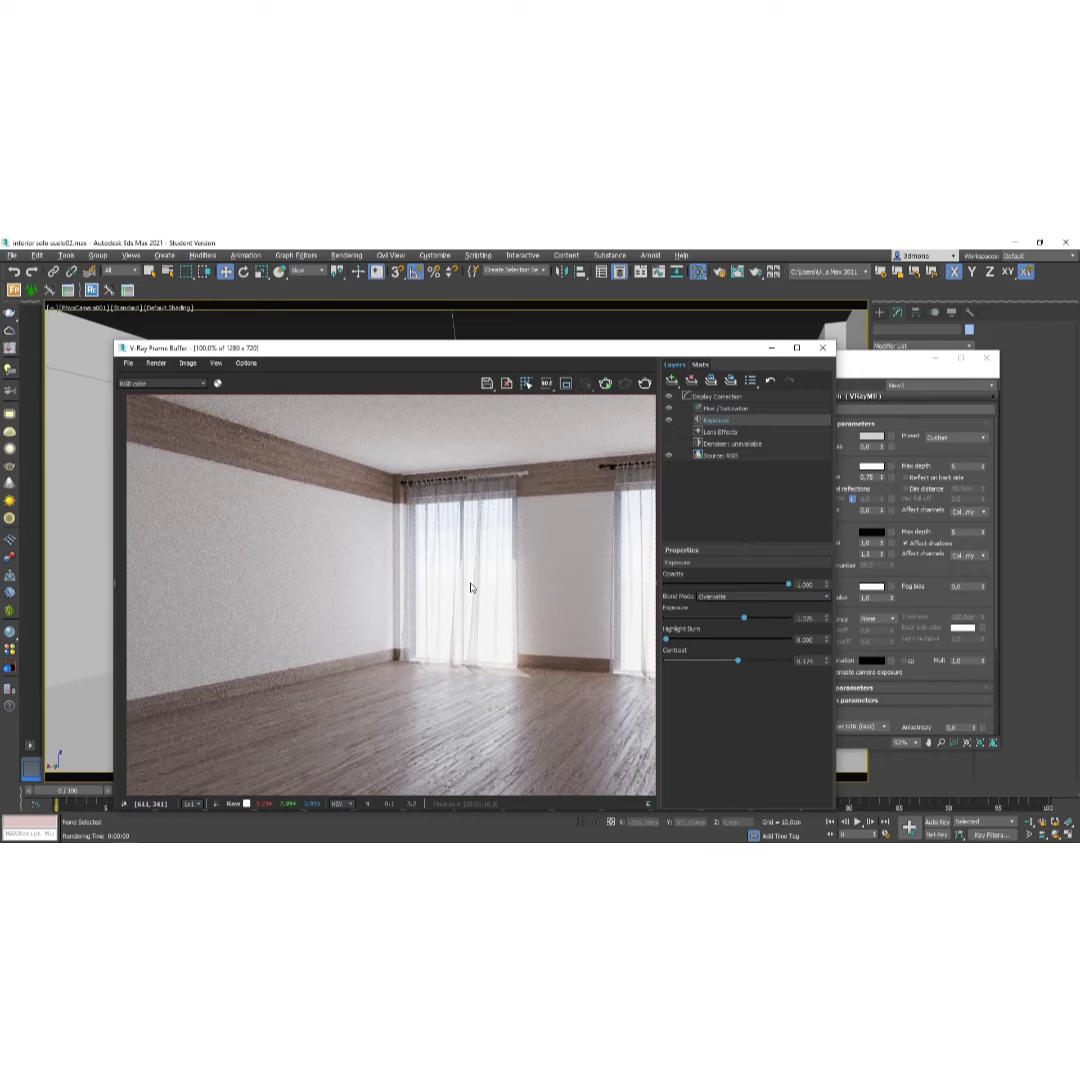
scroll(471, 588, "down", 2)
scroll(471, 588, "up", 2)
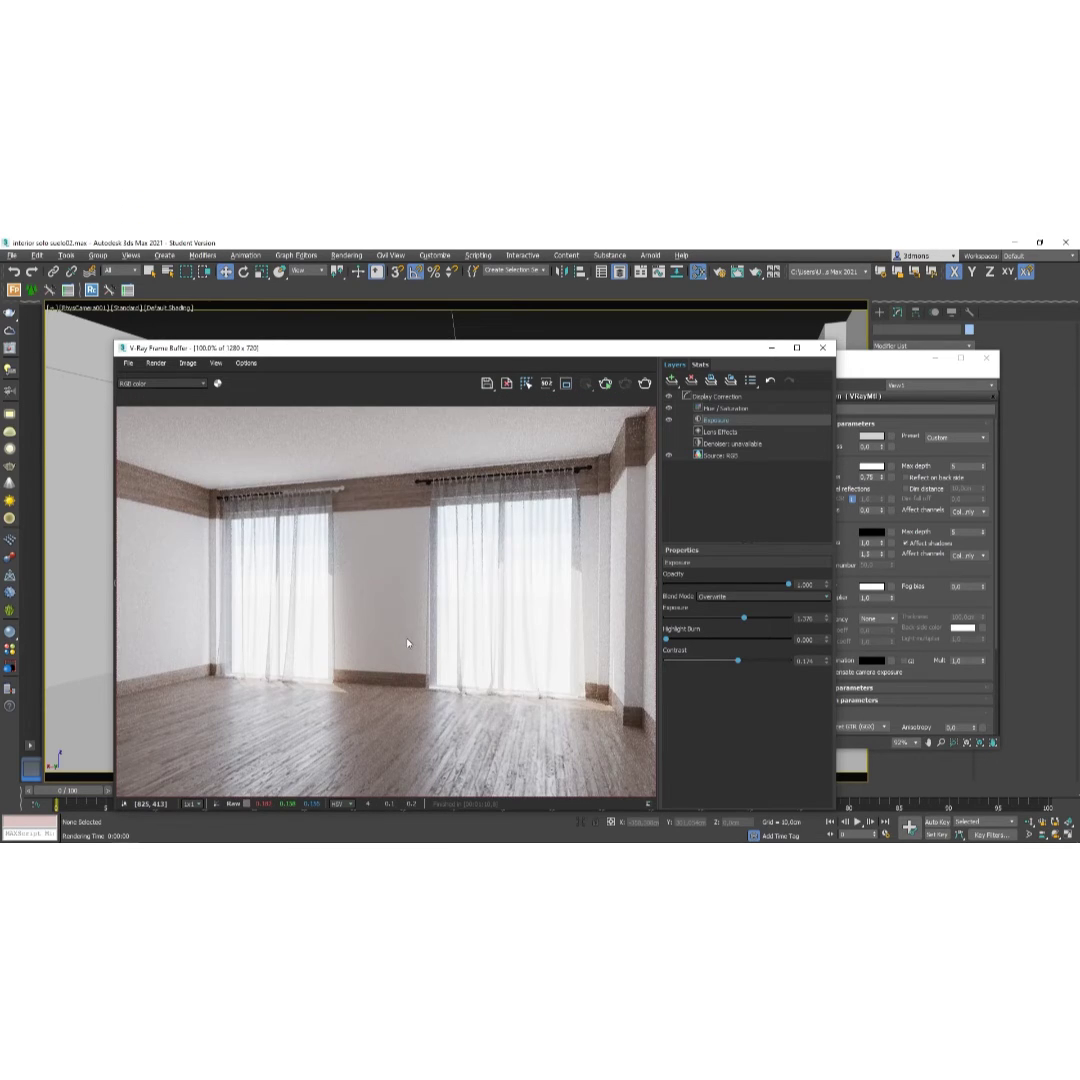
Close the frame buffer and the Slate Material Editor to return to the camera view.
scroll(407, 643, "down", 1)
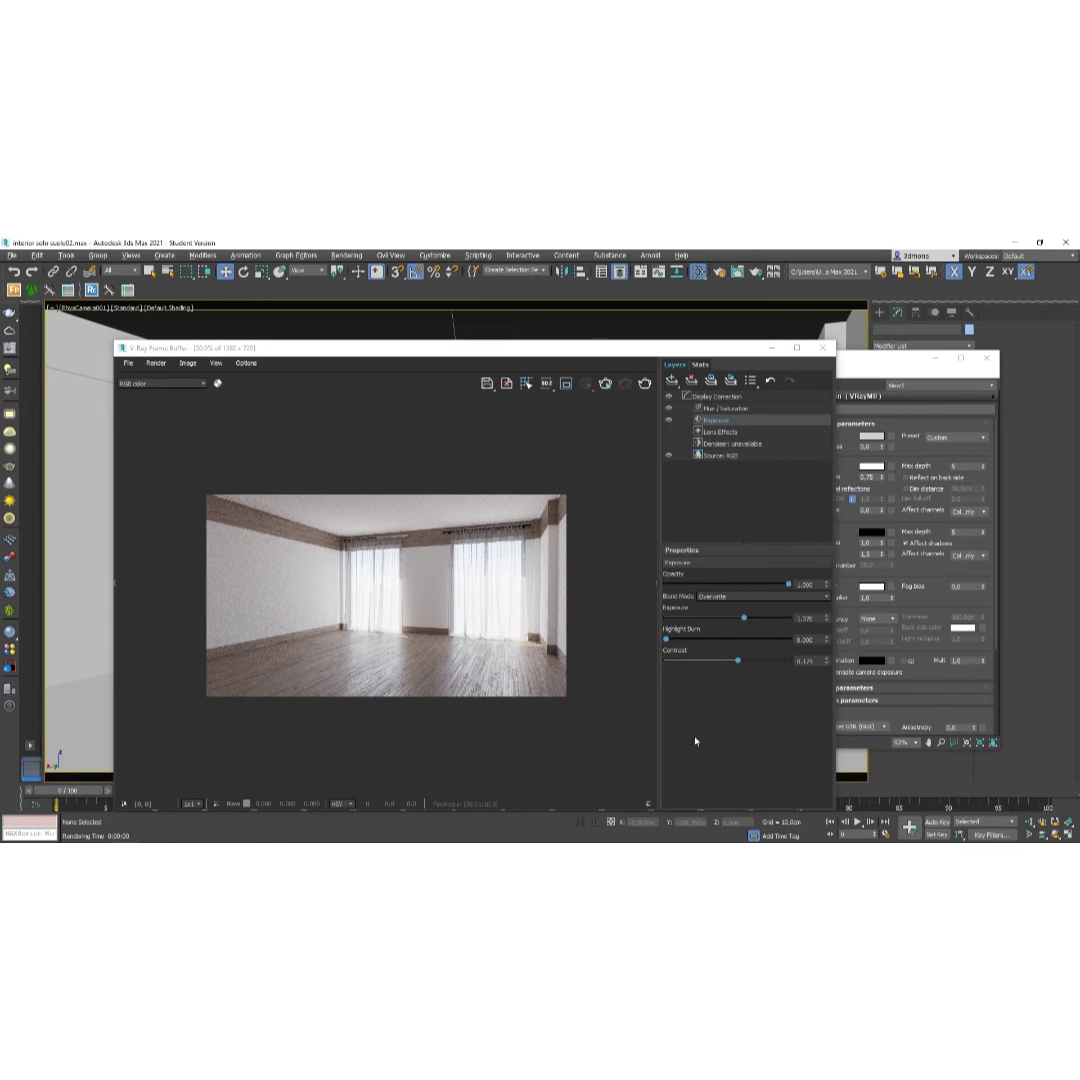
left_click(822, 347)
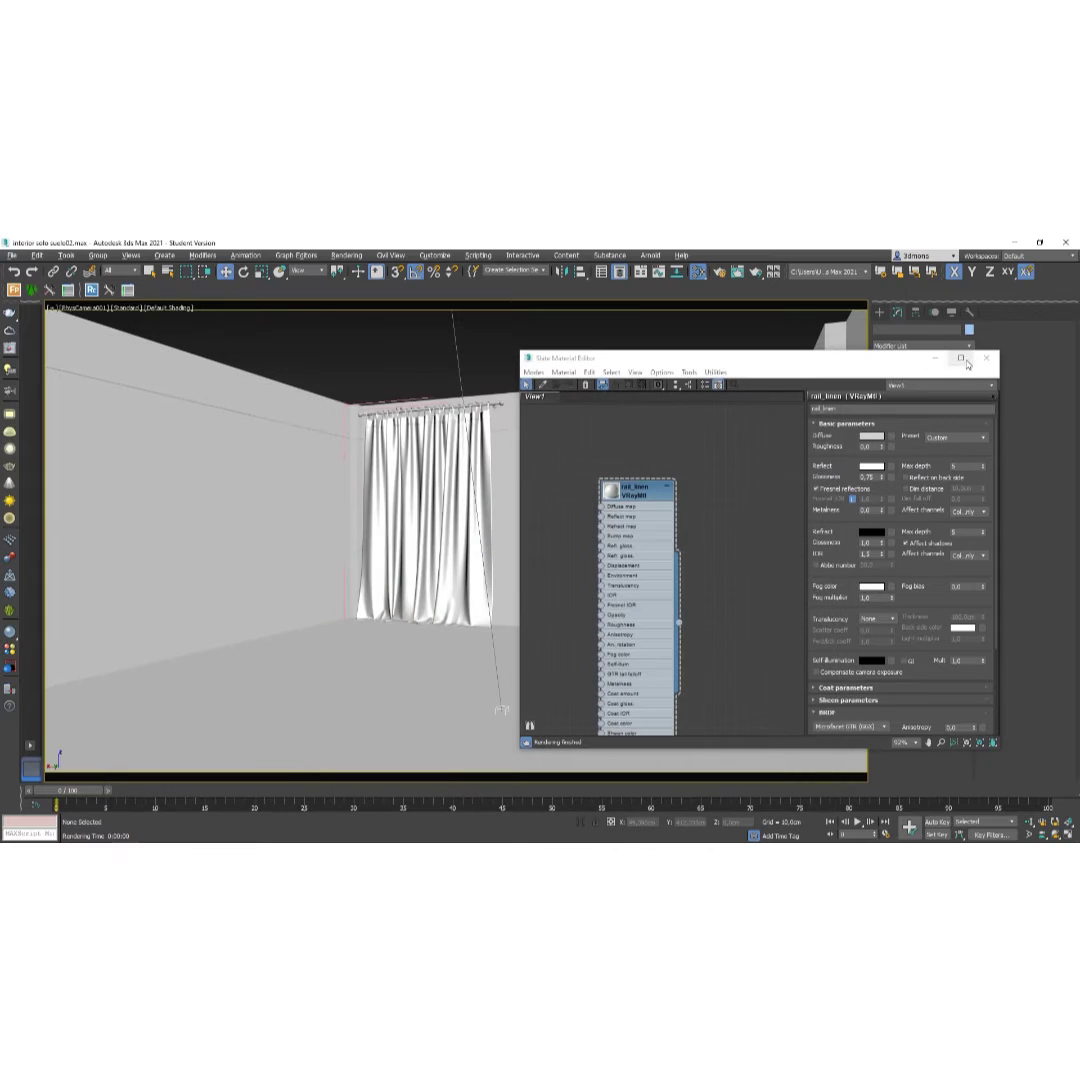
left_click(984, 364)
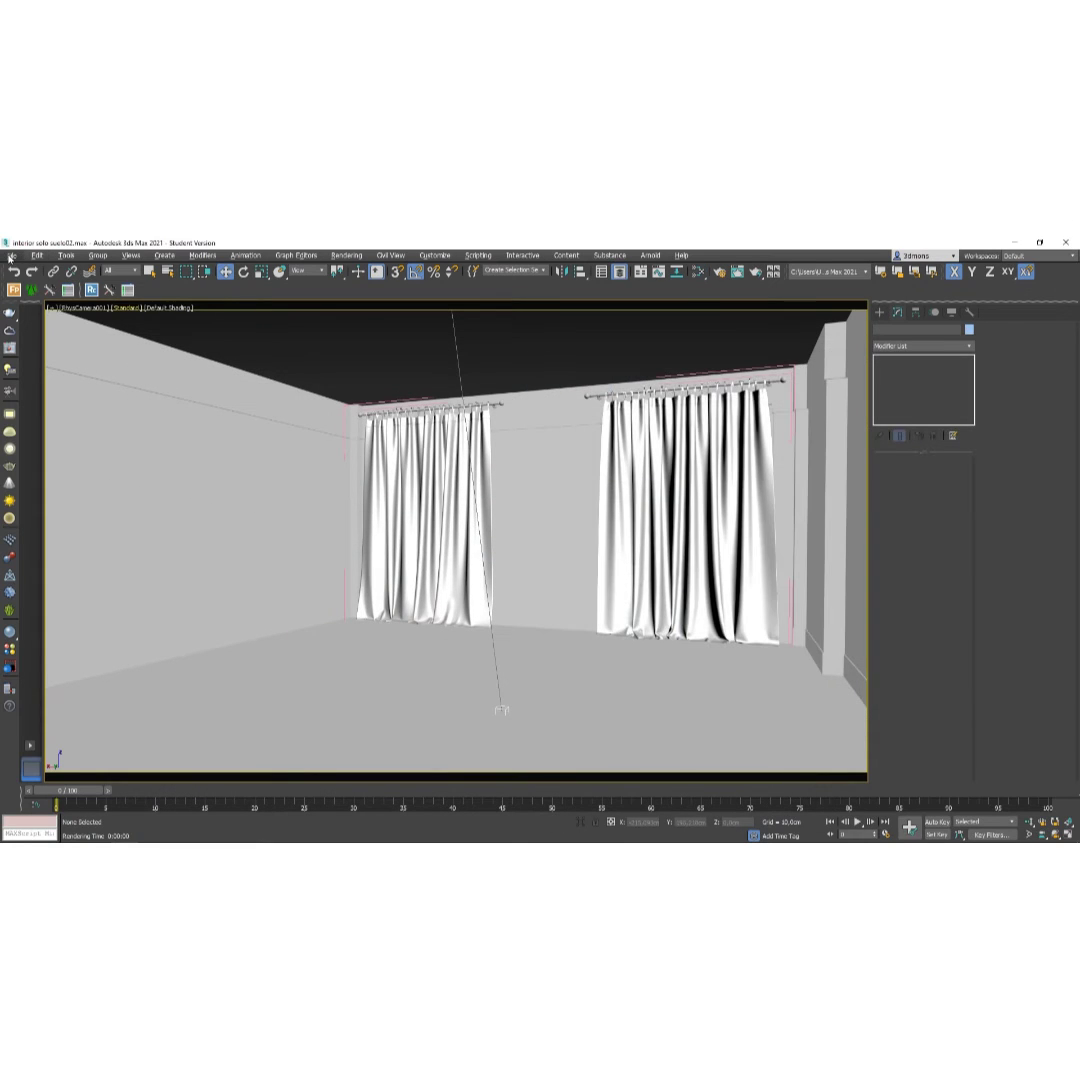
Merge all objects from mesa comedor.max in the mesa comedor folder into the scene and dismiss the Scene Converter.
left_click(11, 256)
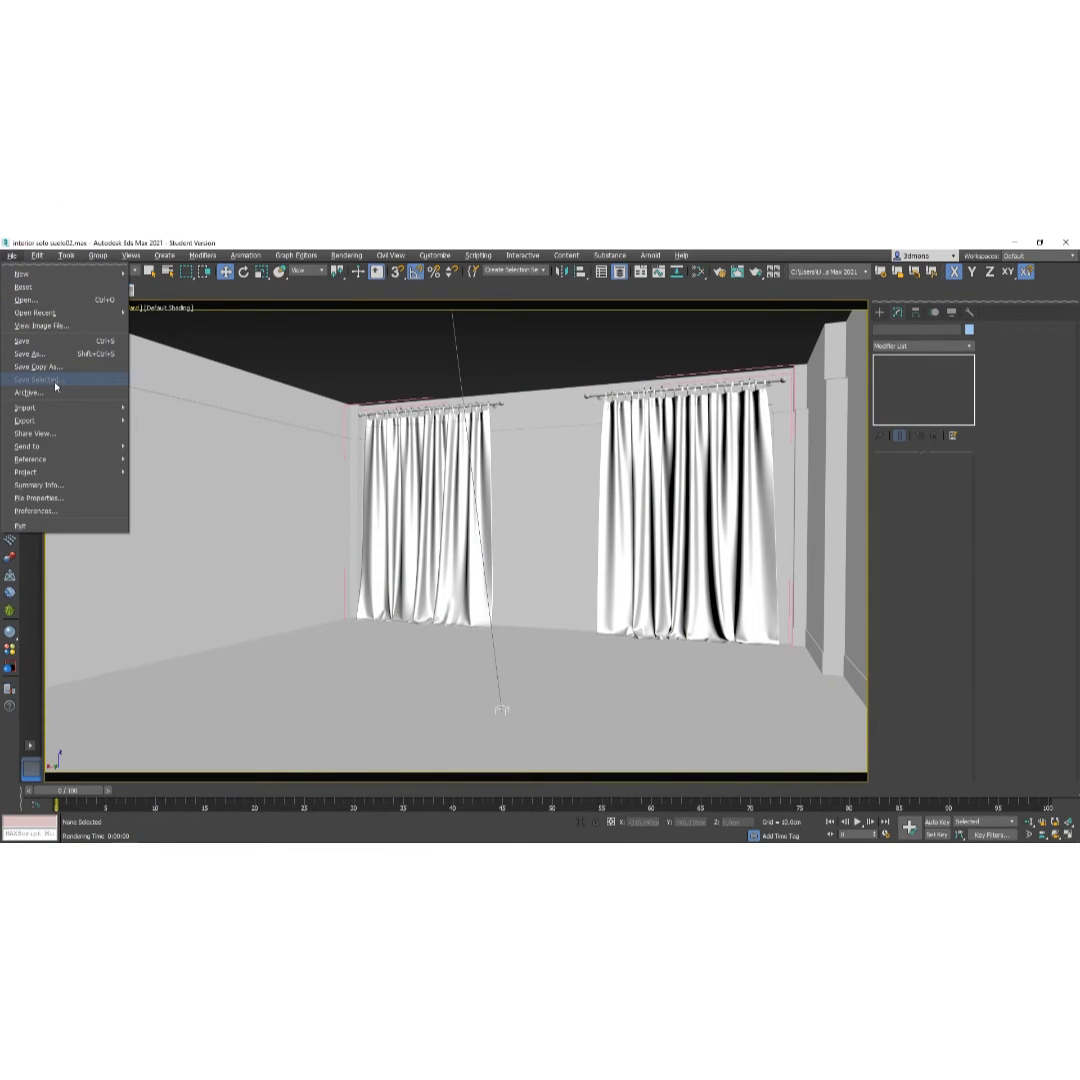
mouse_move(59, 413)
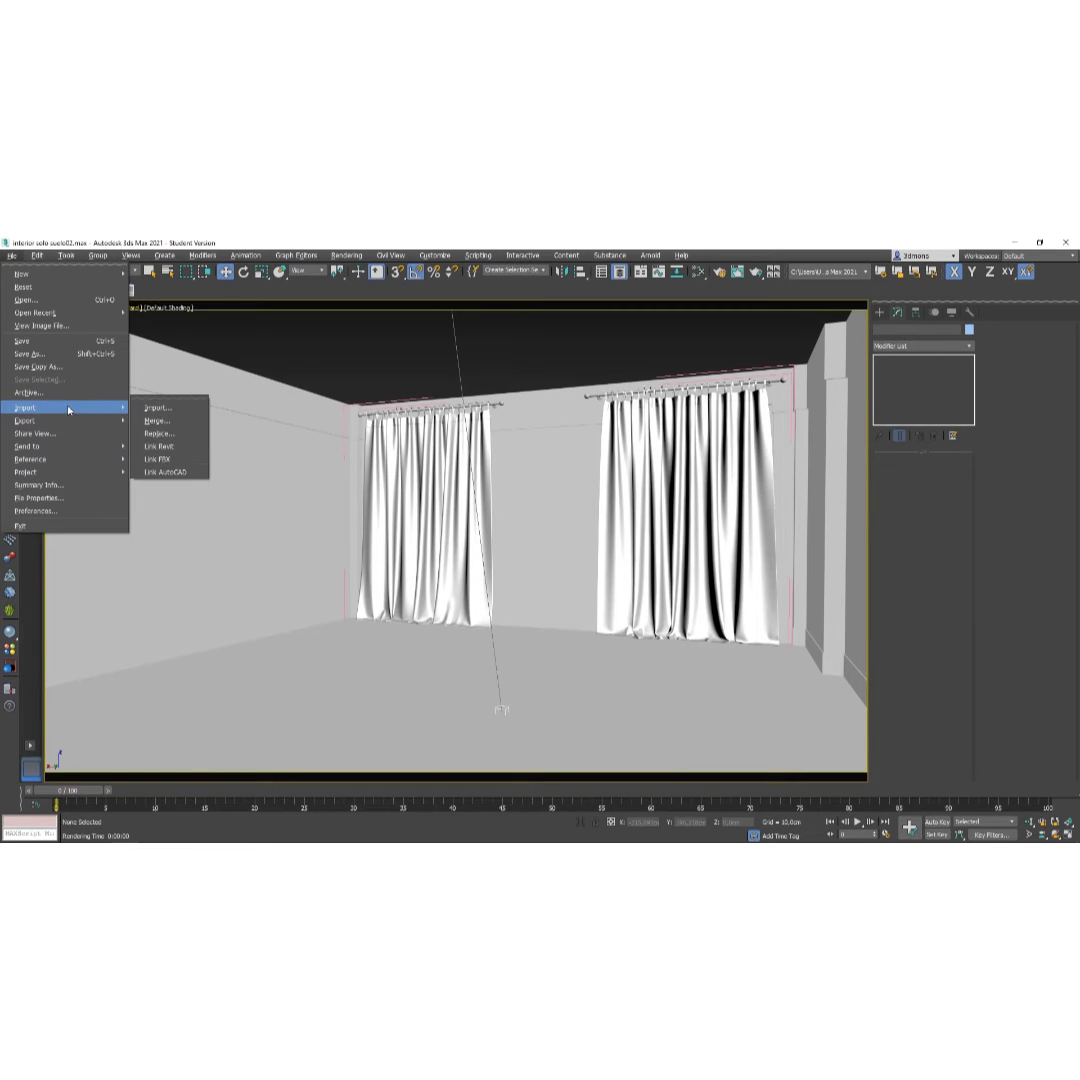
left_click(156, 420)
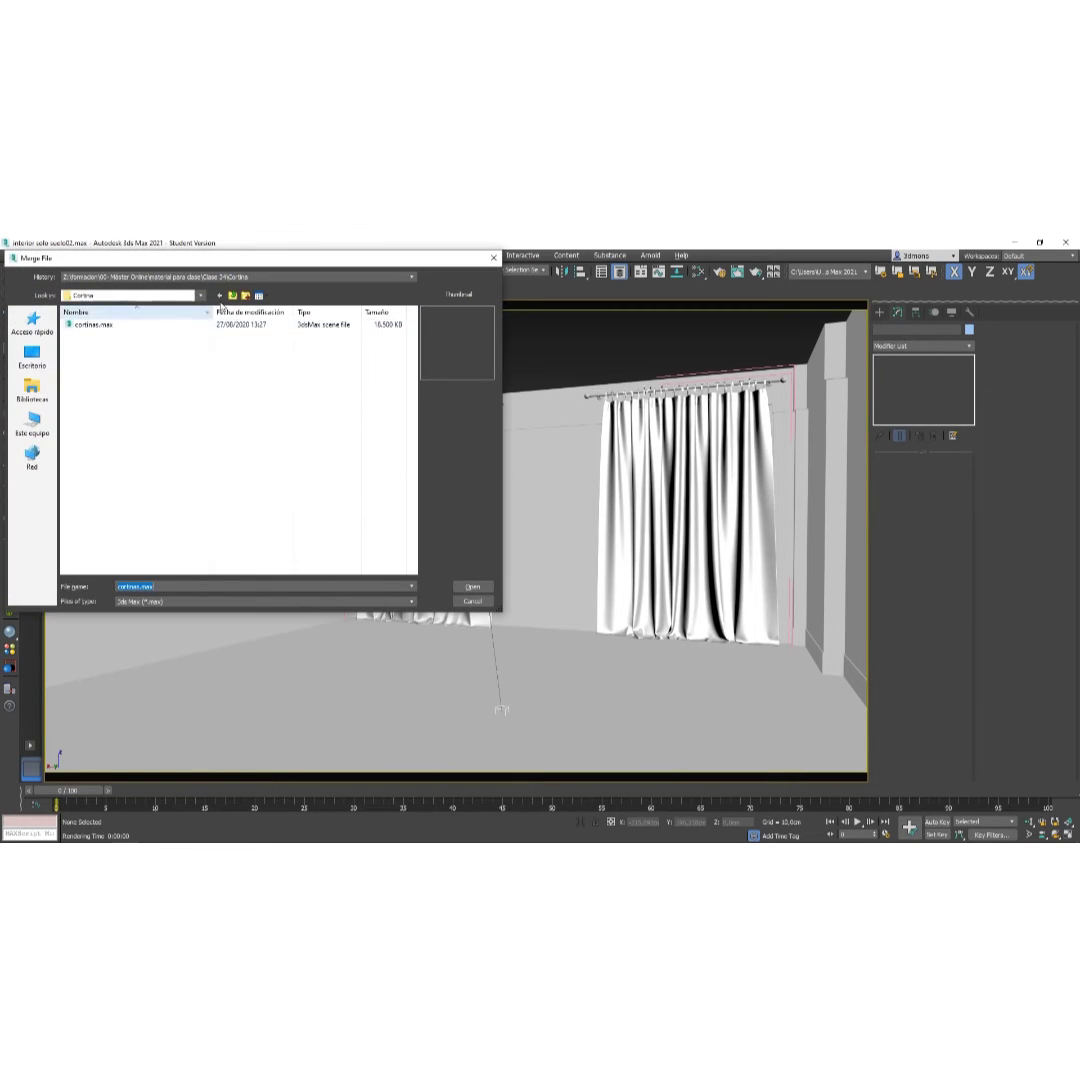
left_click(220, 297)
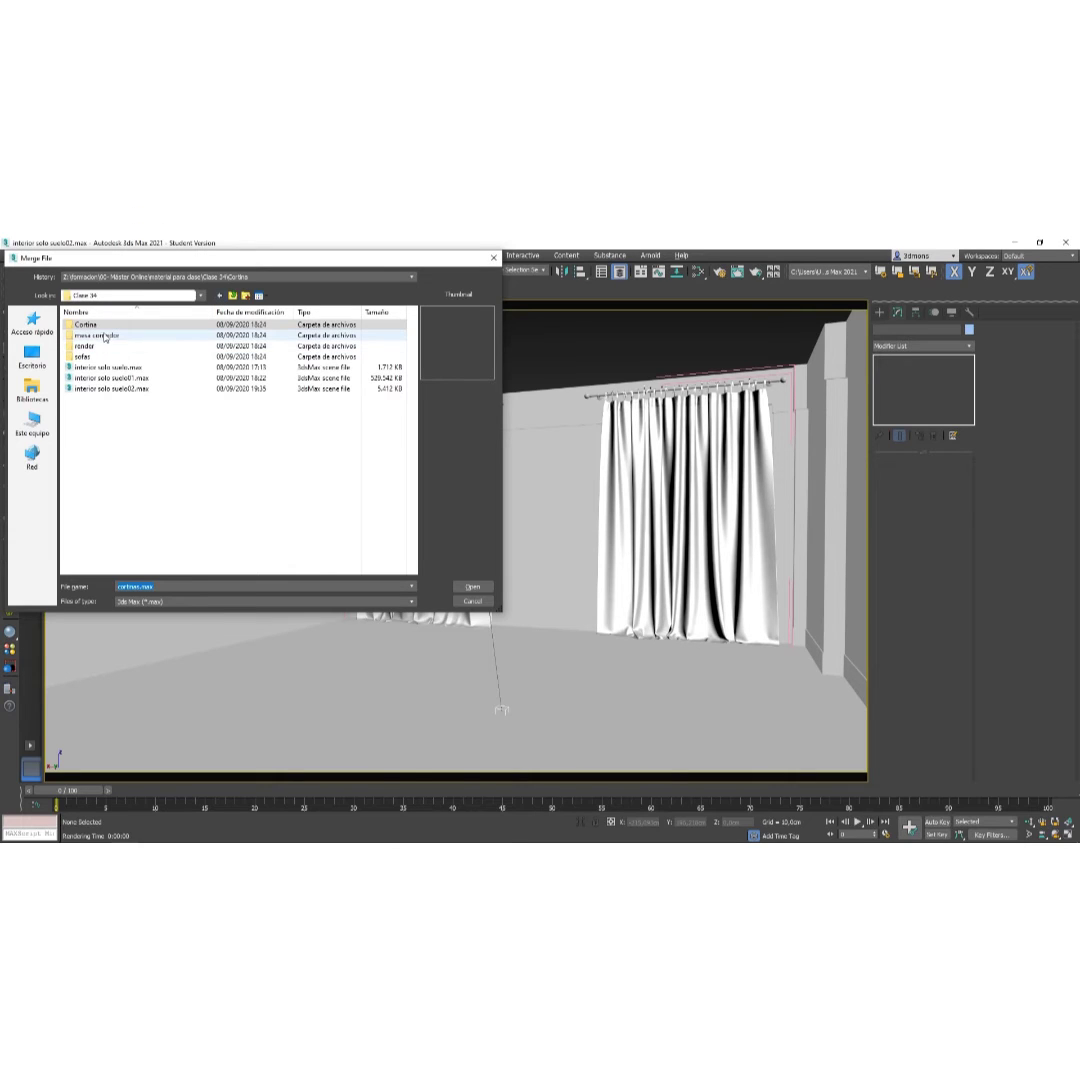
double_click(104, 336)
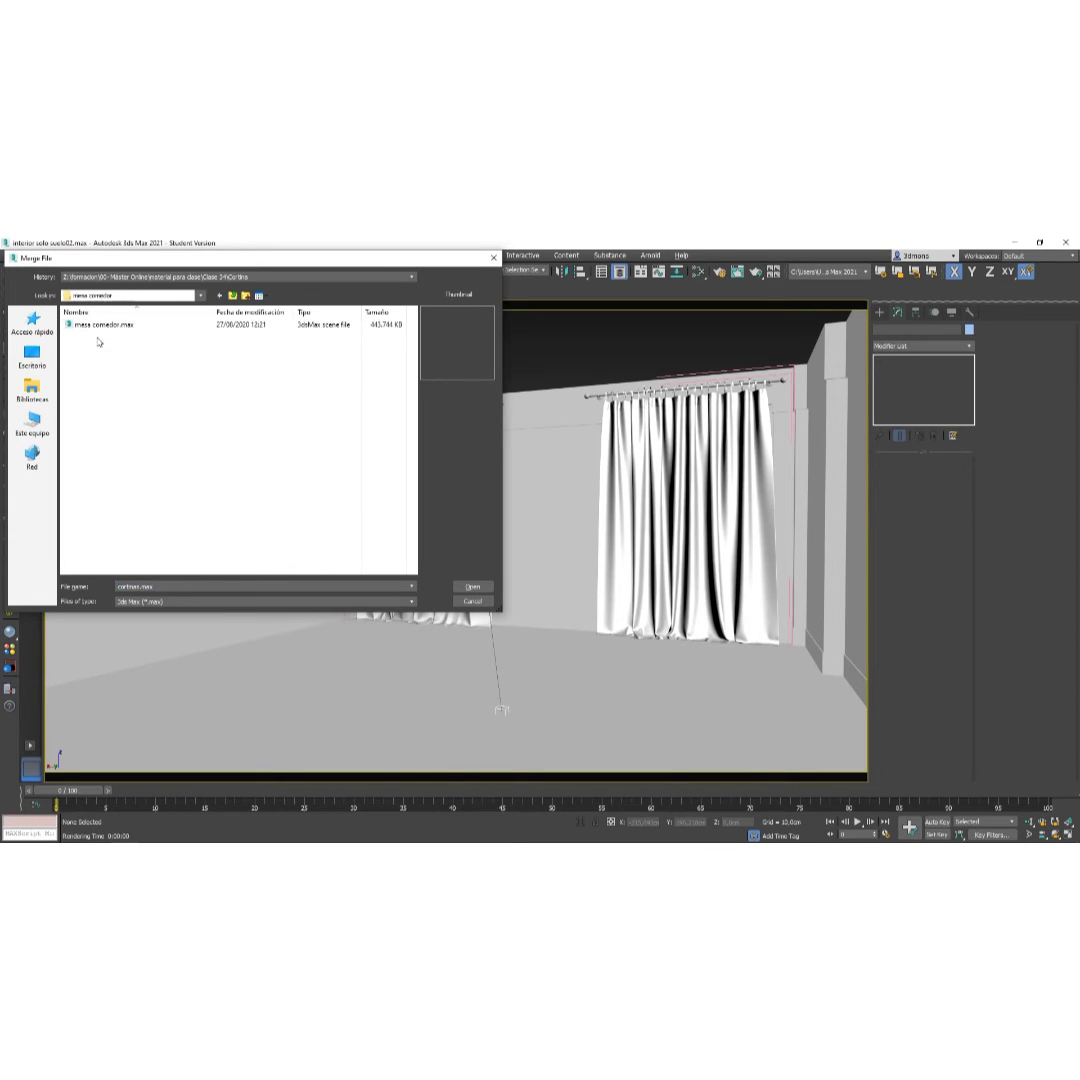
double_click(98, 333)
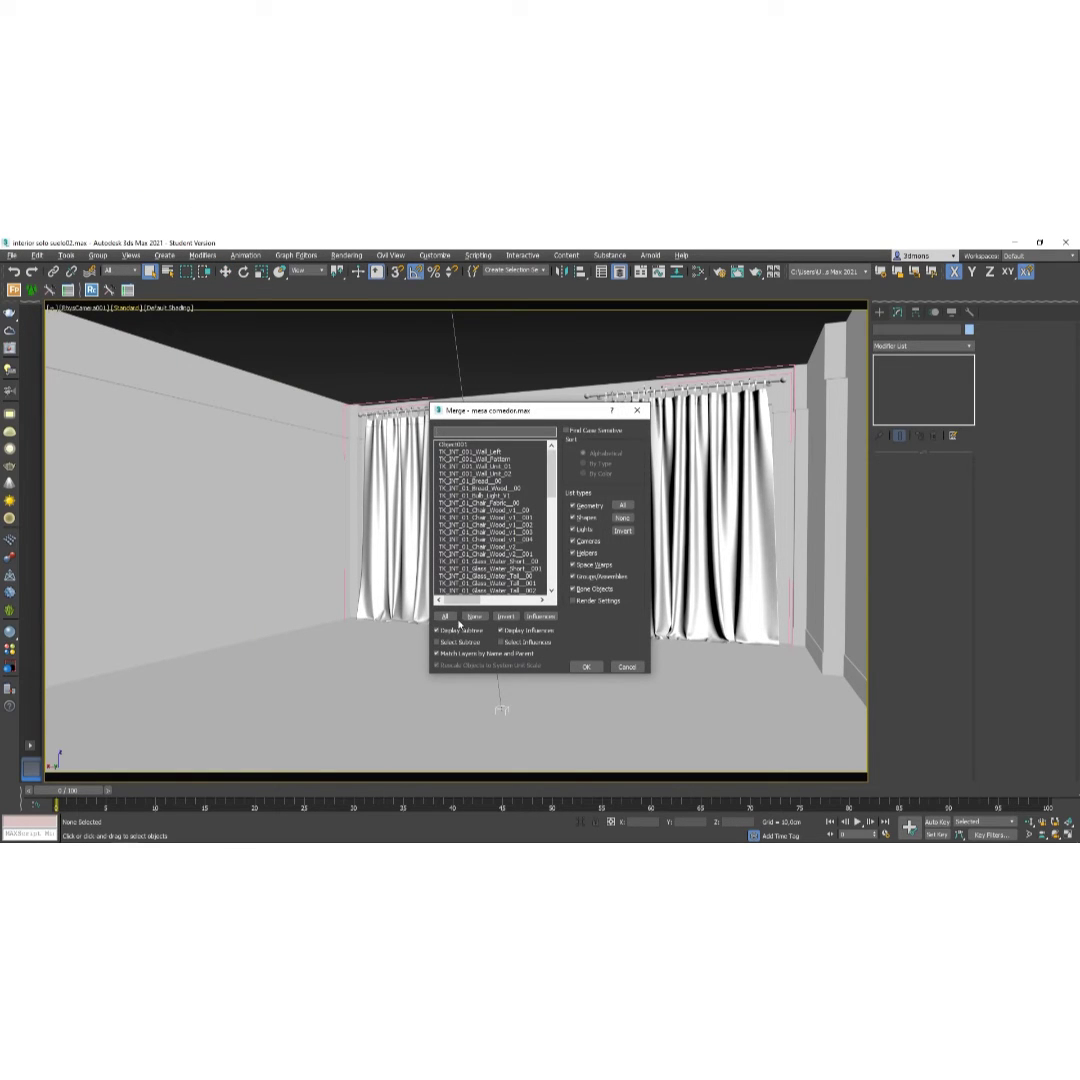
left_click(445, 616)
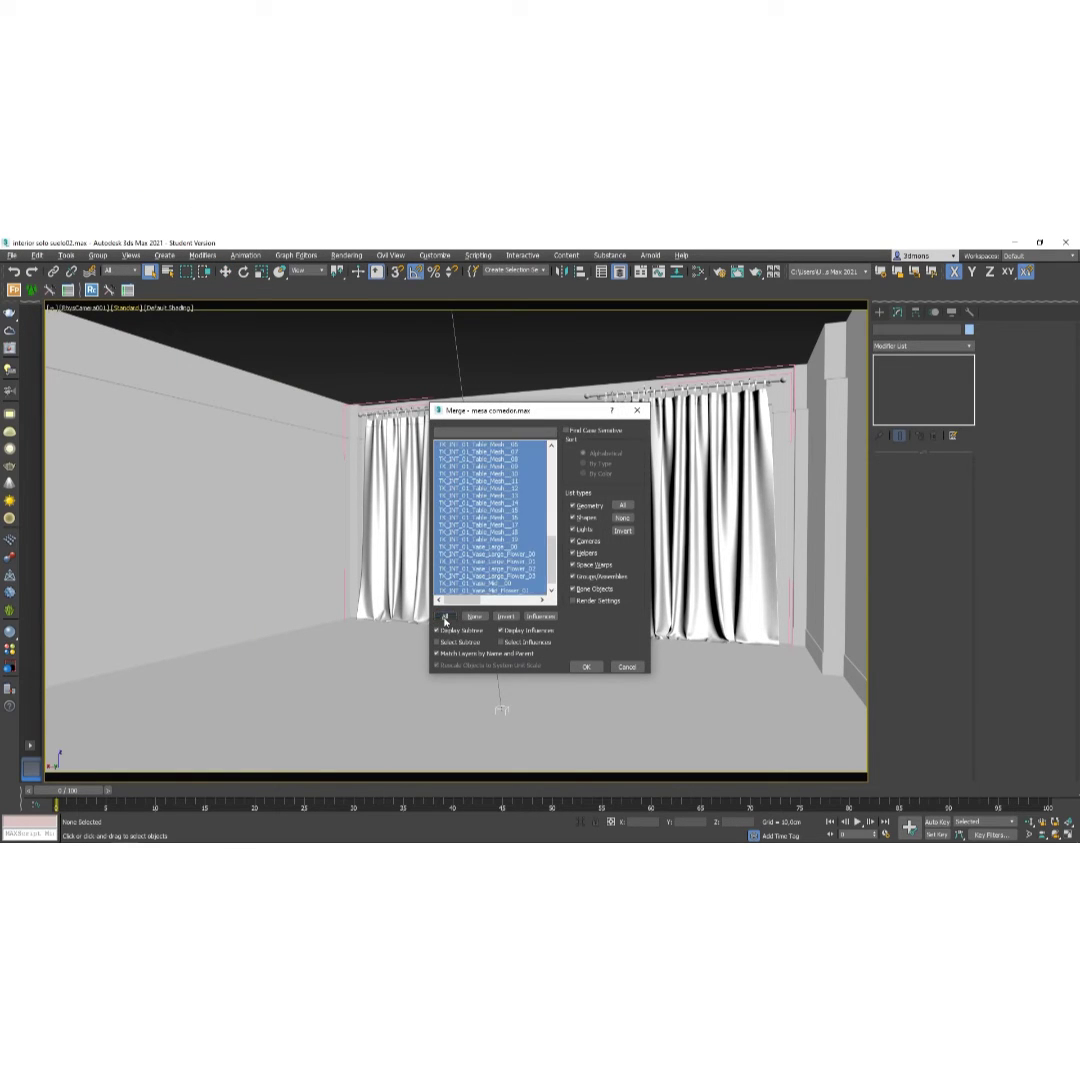
left_click(583, 667)
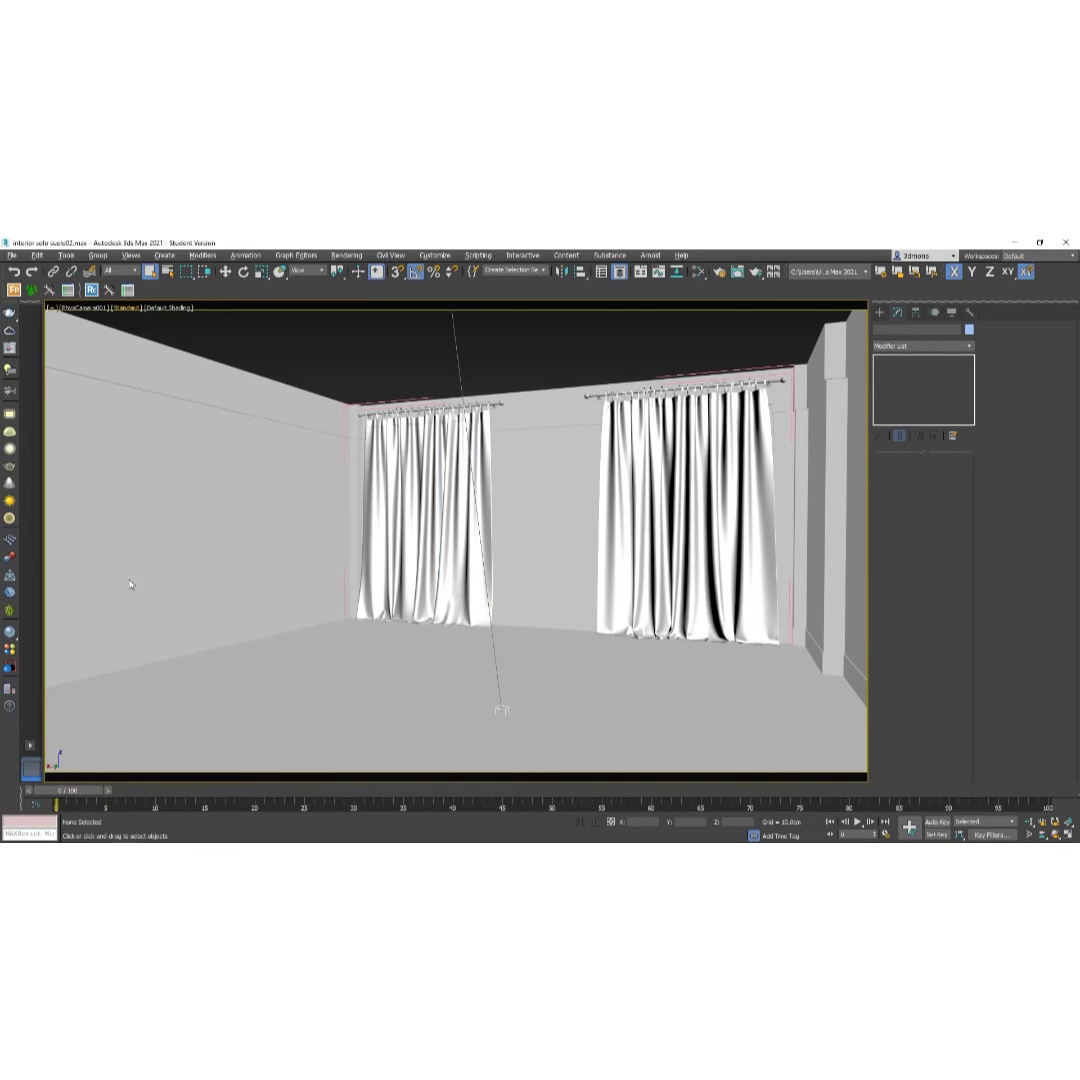
key("shift+q")
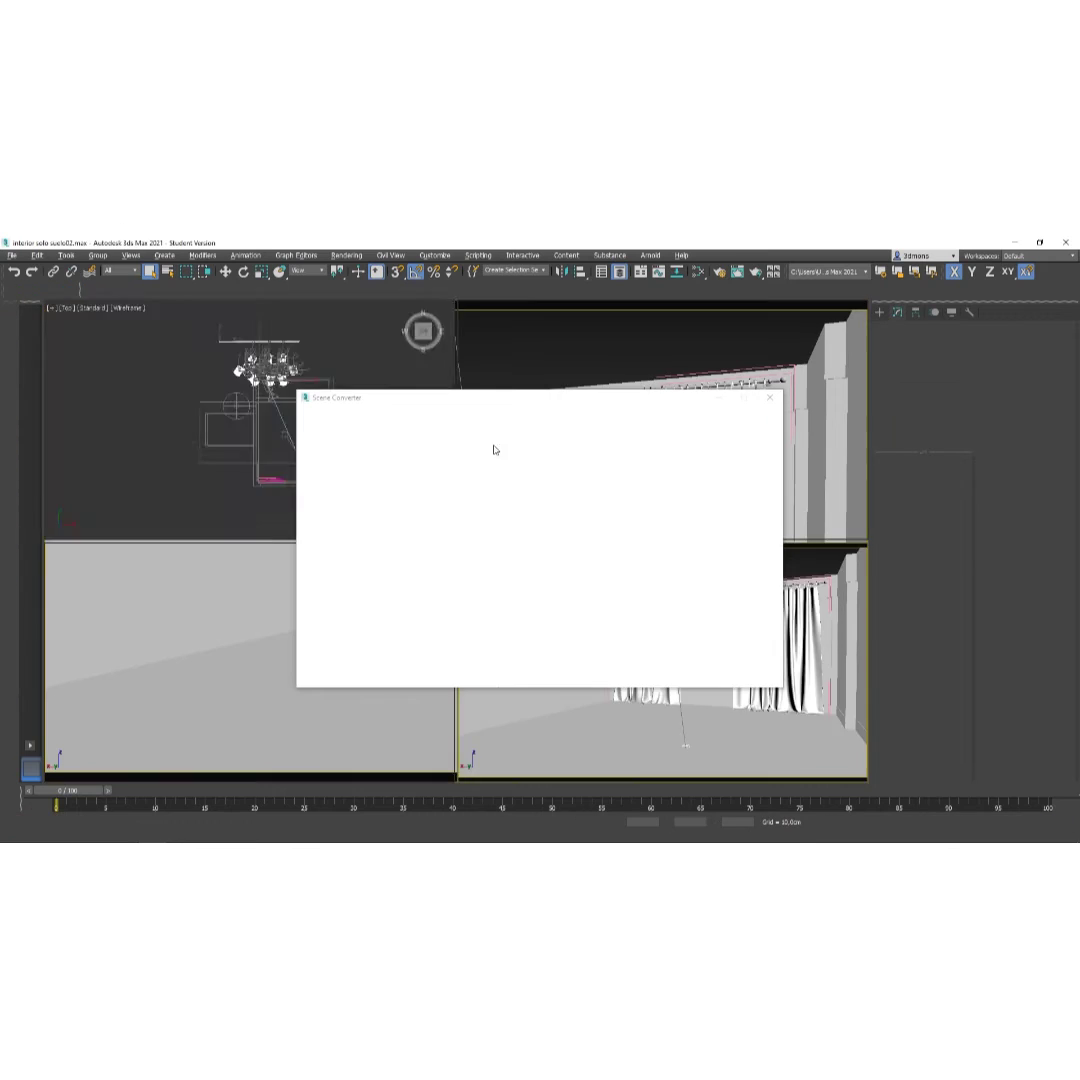
left_click(769, 398)
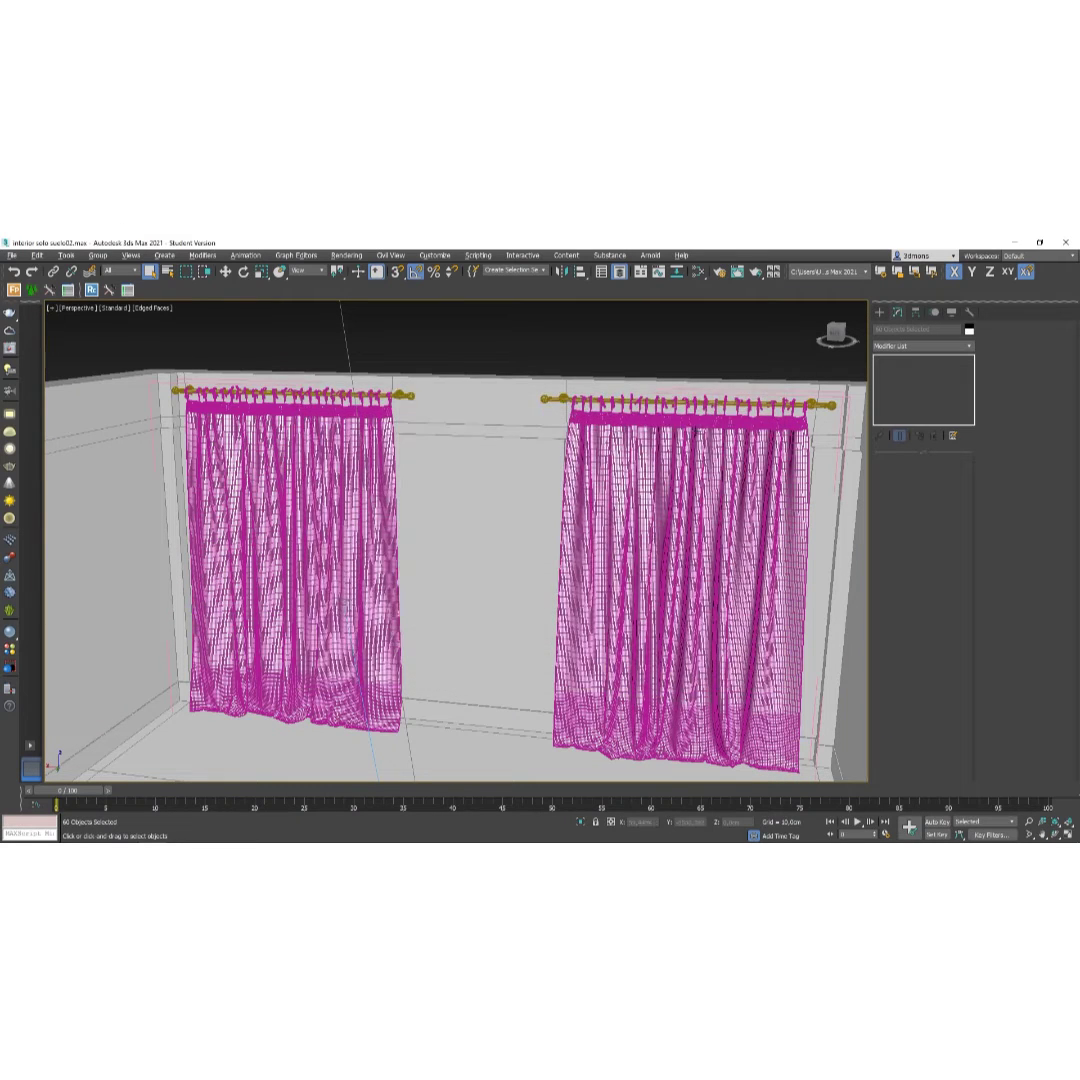
Show all four viewports and move the merged dining set partway into the room in the Top view.
middle_click_drag(305, 490, 372, 600, "alt")
key("alt+w")
scroll(248, 432, "down", 2)
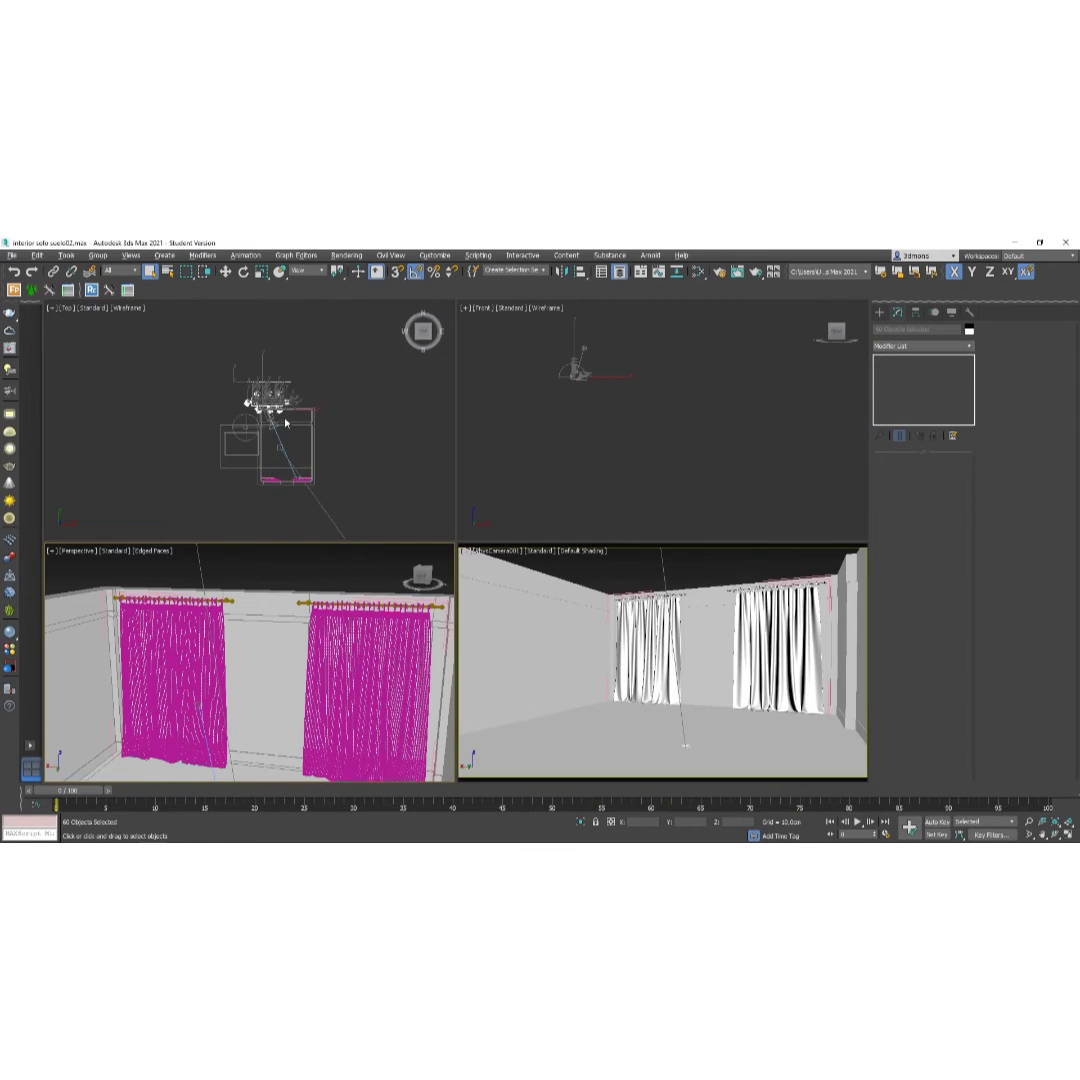
scroll(208, 385, "up", 5)
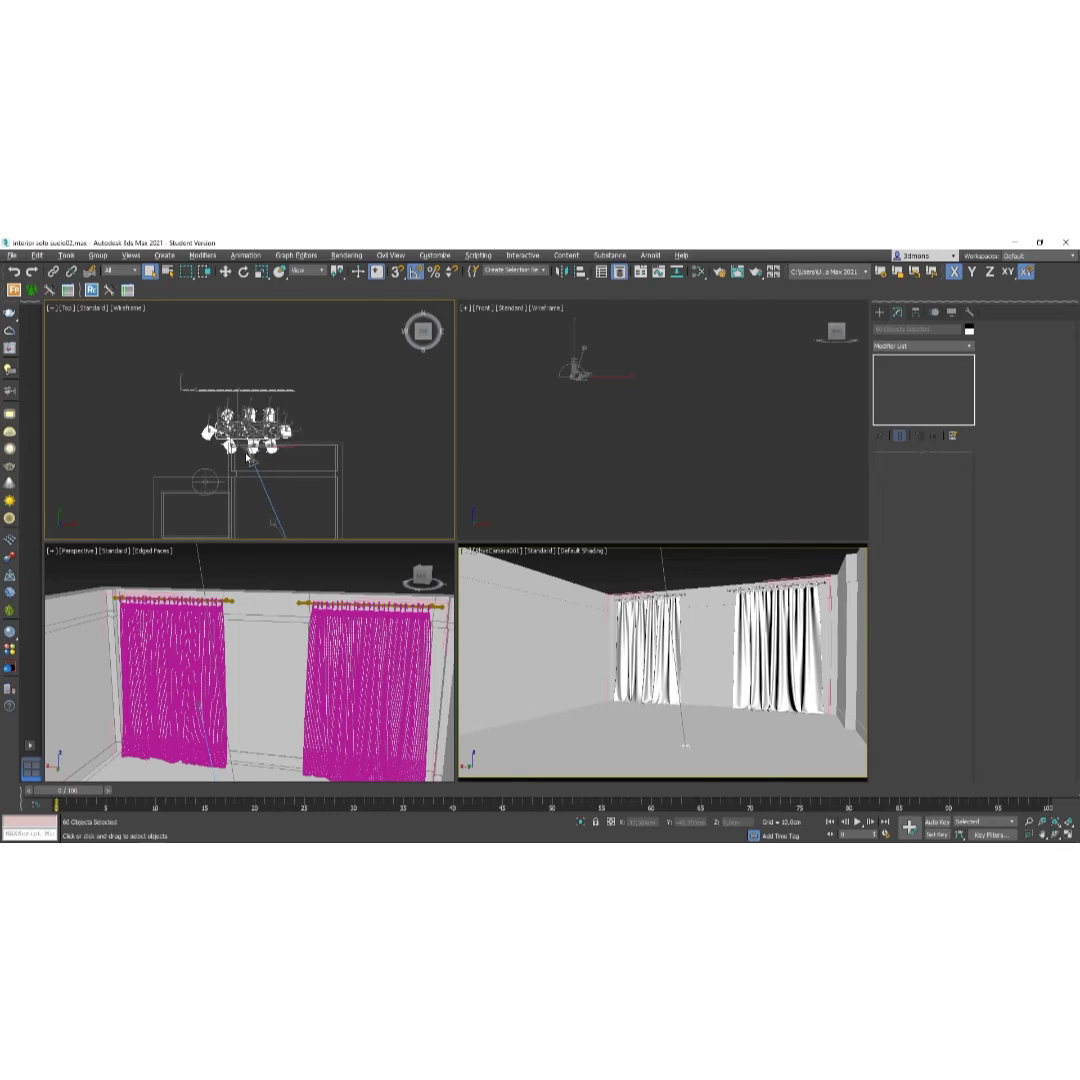
key("w")
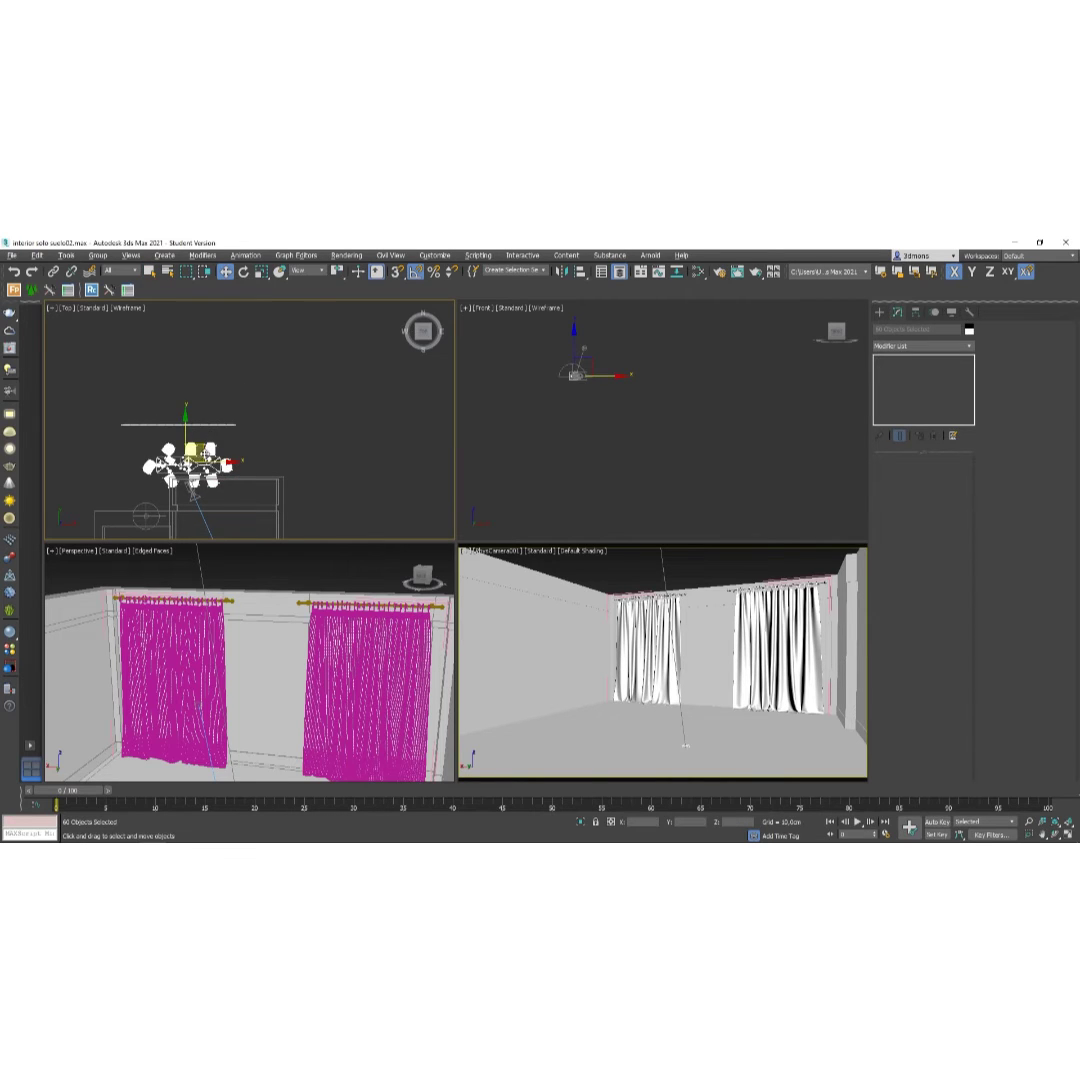
scroll(205, 470, "up", 1)
scroll(313, 643, "down", 6)
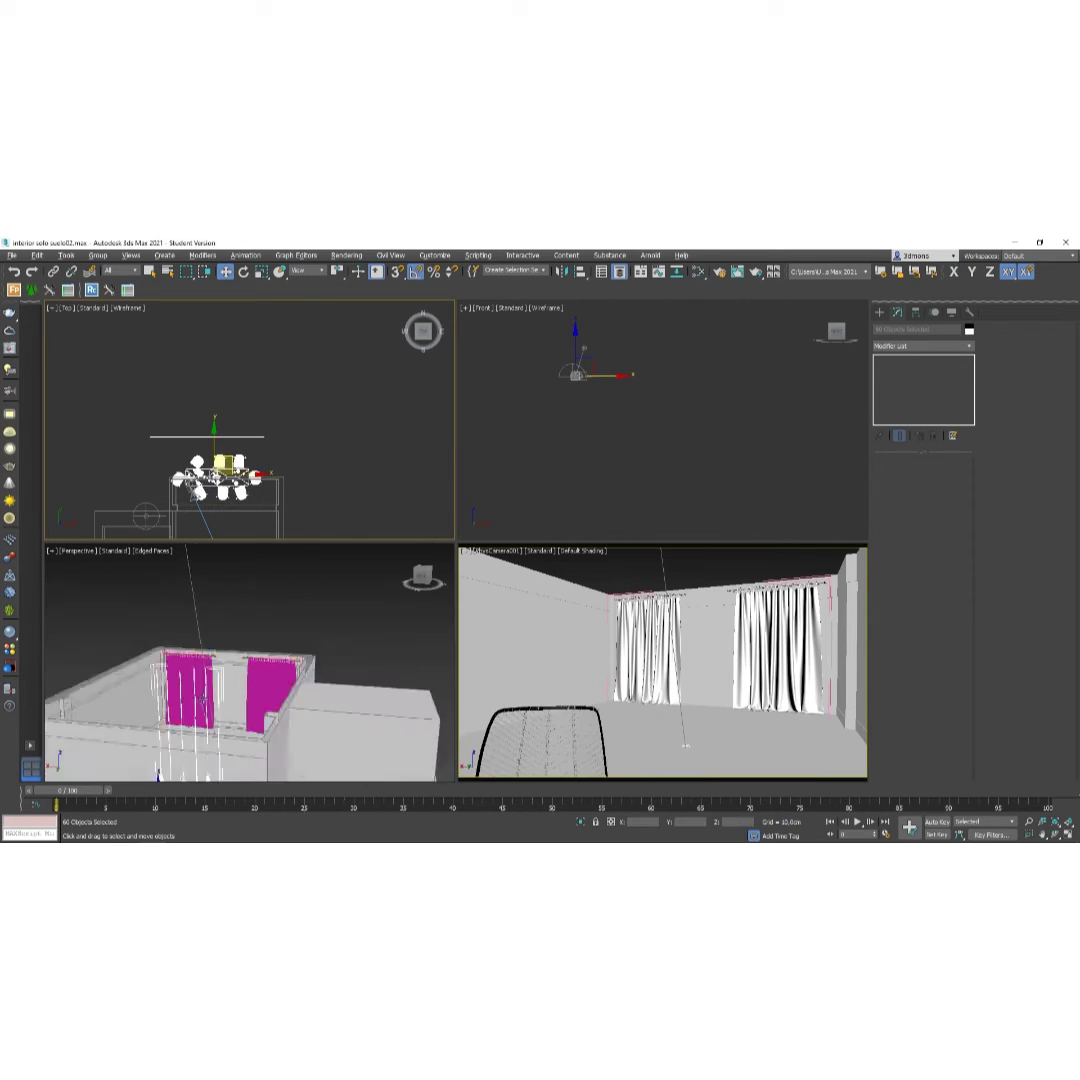
Check the dining set against the room walls in Perspective and move it fully inside the room in the Top view.
key("alt+w")
middle_click_drag(312, 641, 50, 700, "alt")
middle_click_drag(255, 587, 163, 643, "alt")
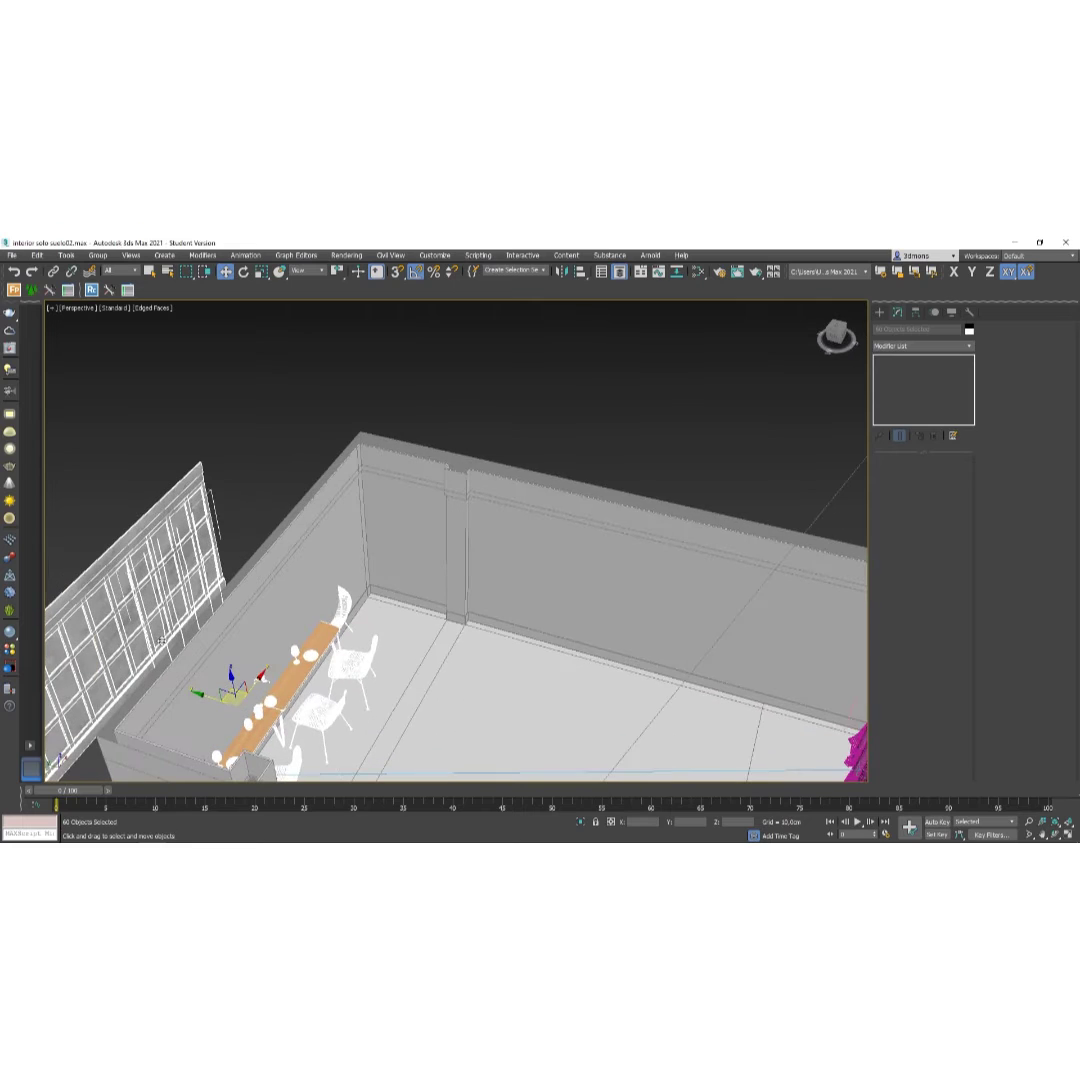
middle_click_drag(329, 607, 347, 598)
scroll(347, 598, "down", 2)
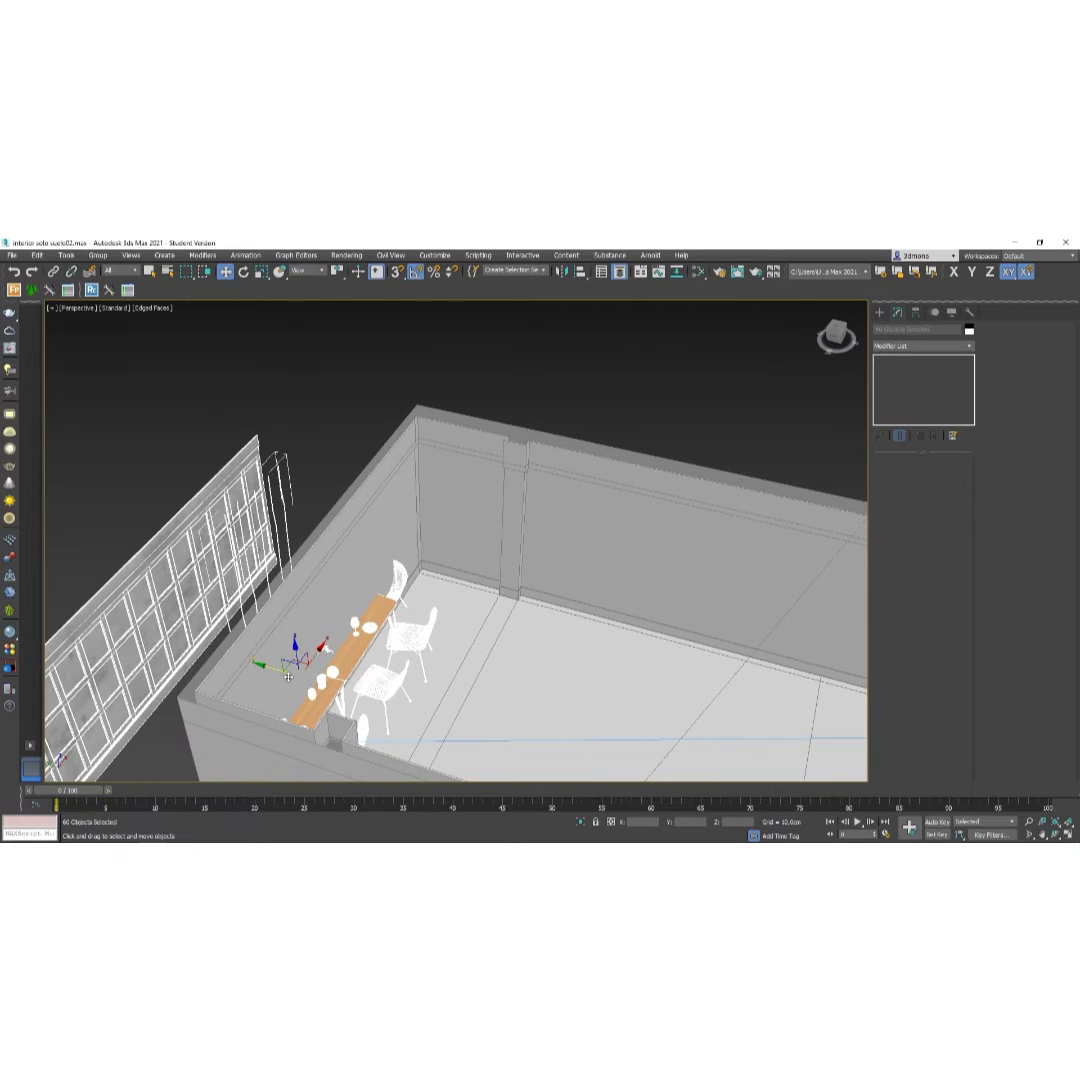
key("alt+w")
scroll(213, 471, "up", 5)
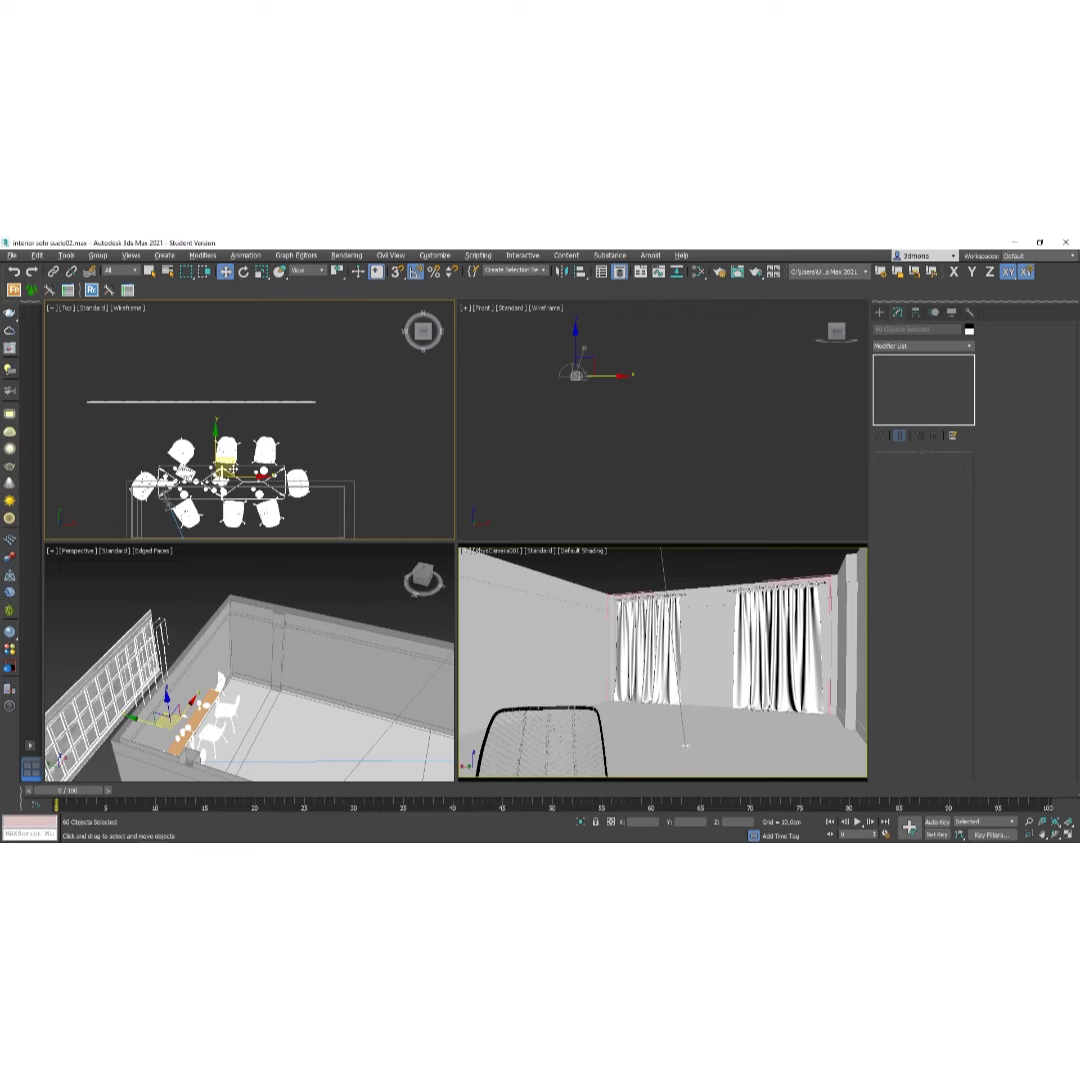
left_click_drag(222, 466, 247, 522)
Nudge the dining set slightly along X in the Top view to adjust the table's framing in the camera's foreground.
middle_click_drag(247, 522, 240, 430)
scroll(240, 430, "up", 3)
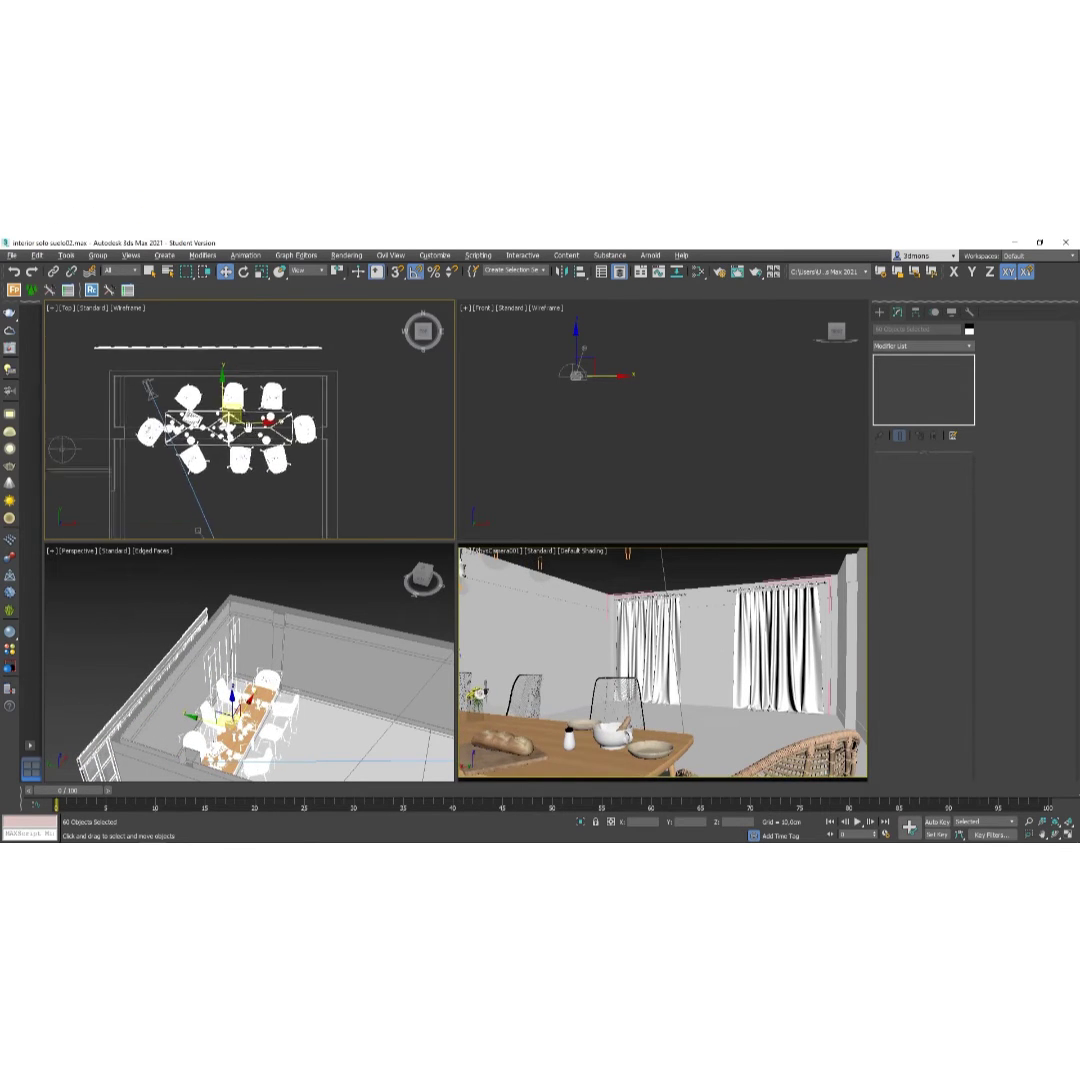
left_click_drag(213, 388, 206, 388)
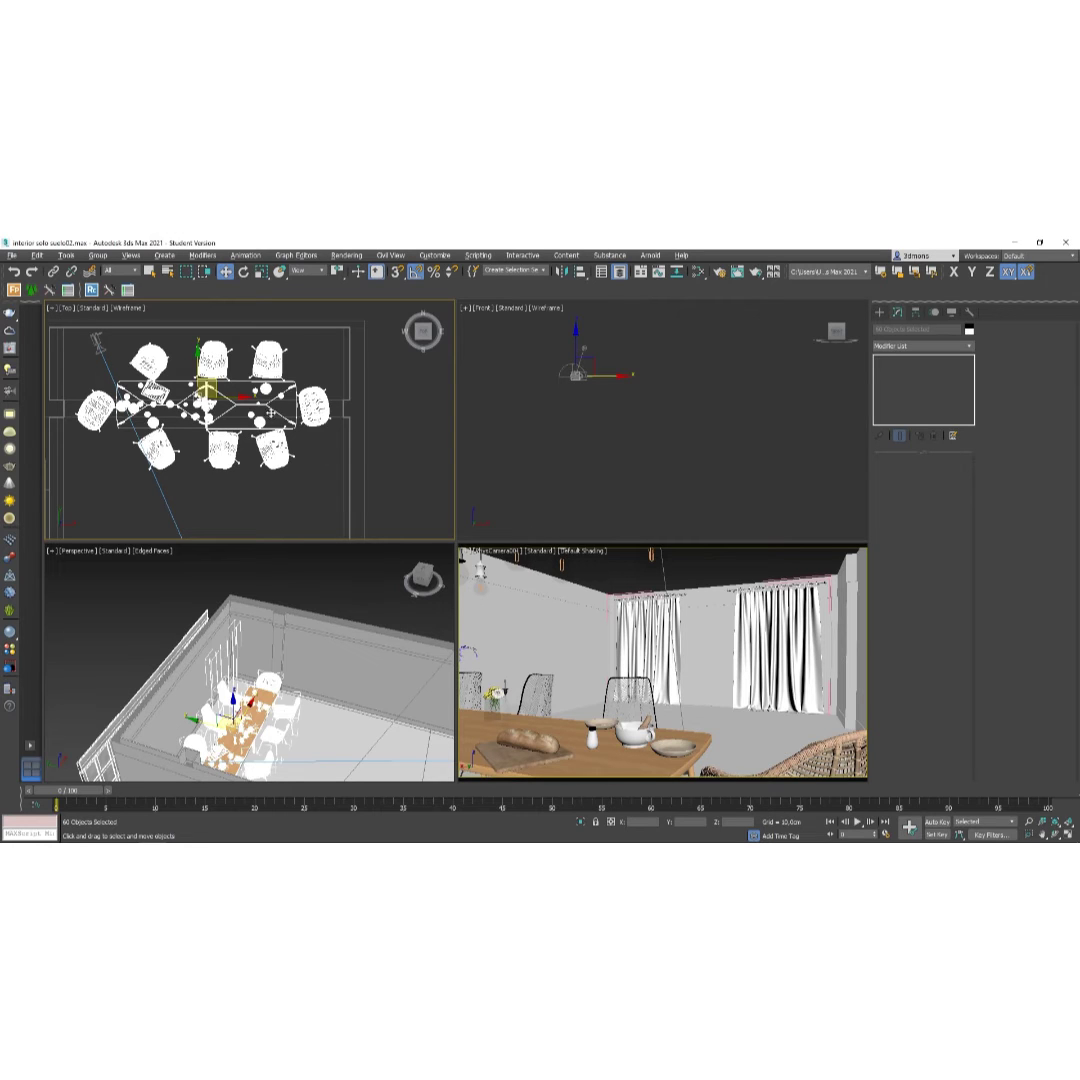
left_click_drag(207, 384, 205, 383)
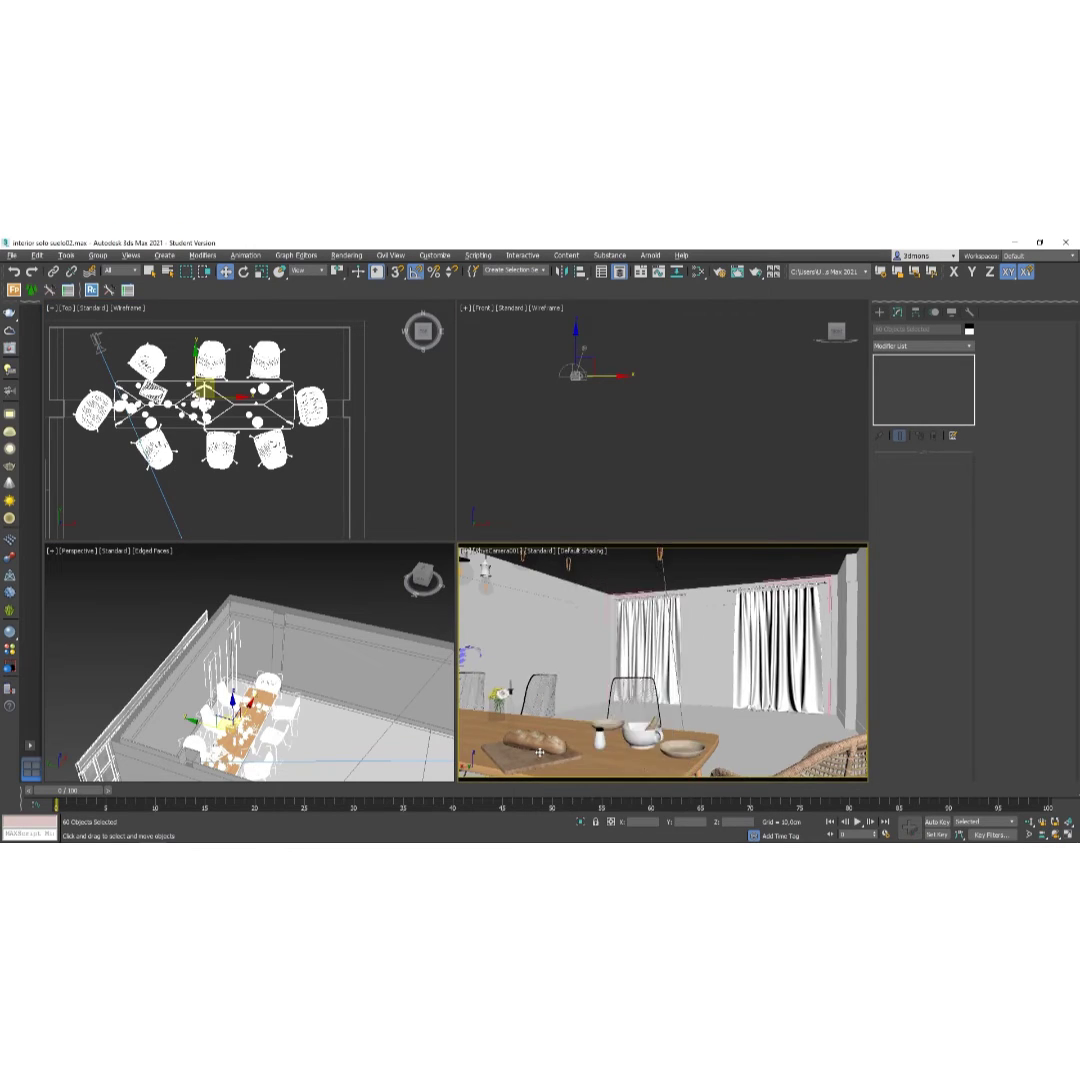
Display the camera view in wireframe, inspect the tabletop items up close and deselect the dining set.
key("F3")
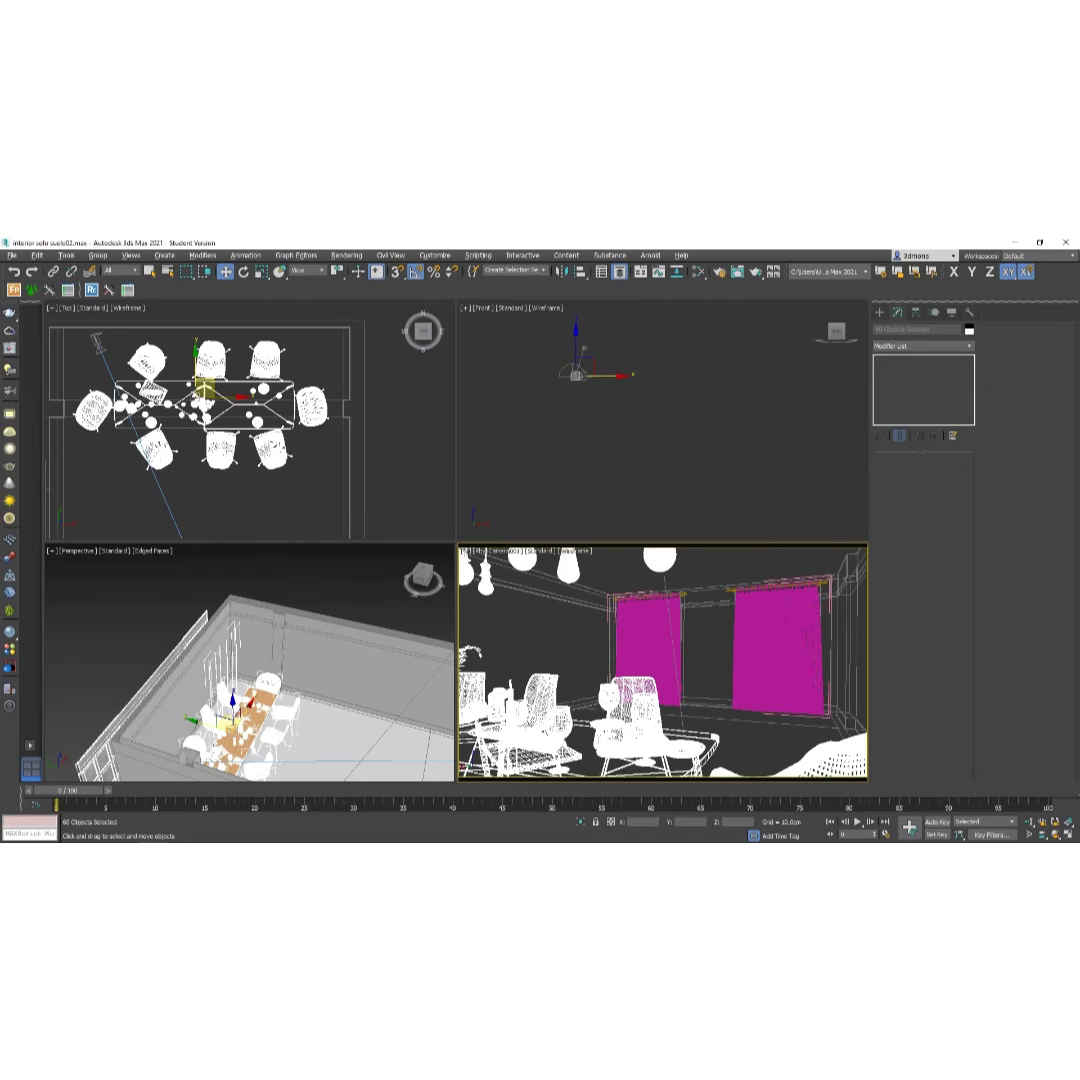
scroll(272, 738, "up", 2)
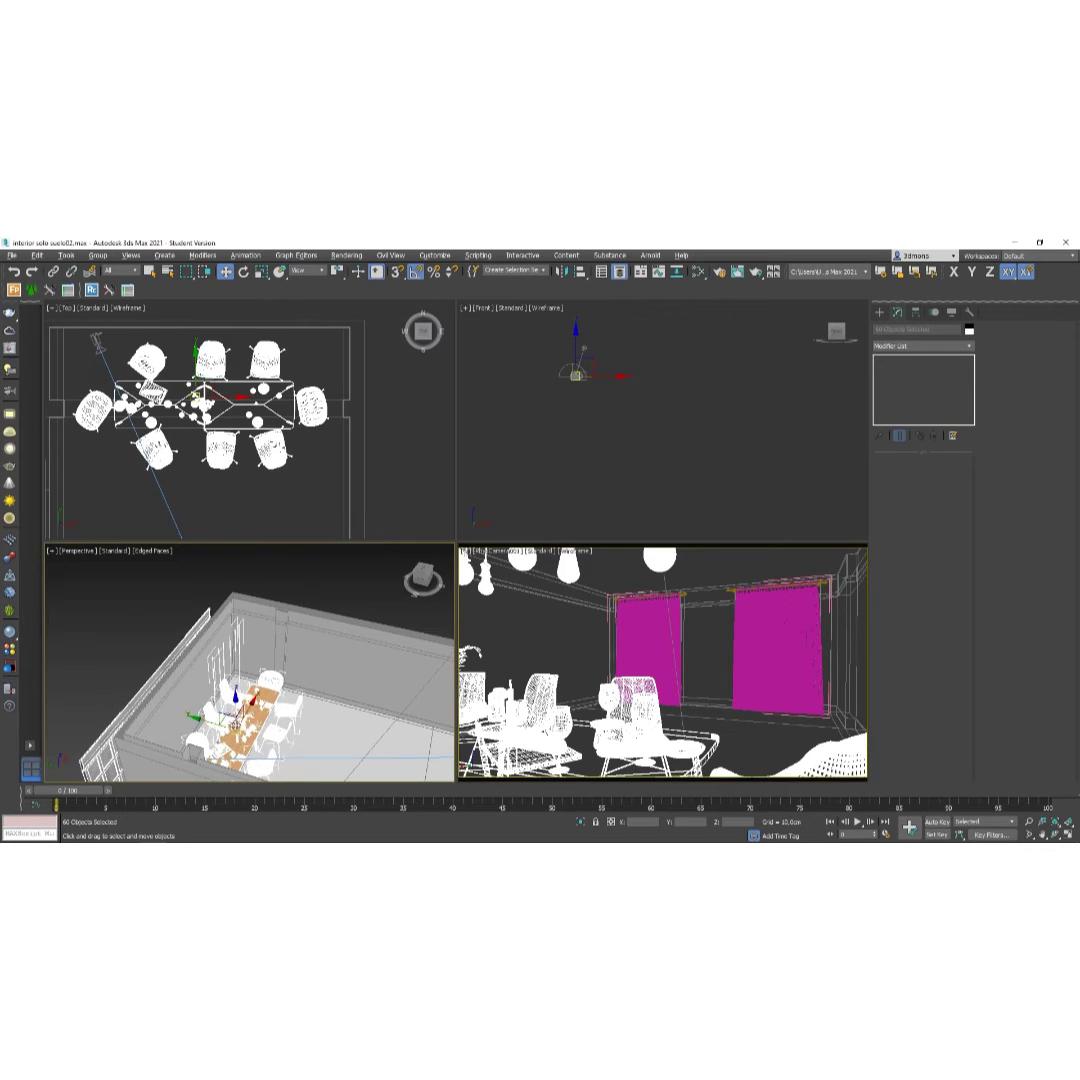
scroll(265, 725, "up", 8)
middle_click_drag(250, 684, 260, 640, "alt")
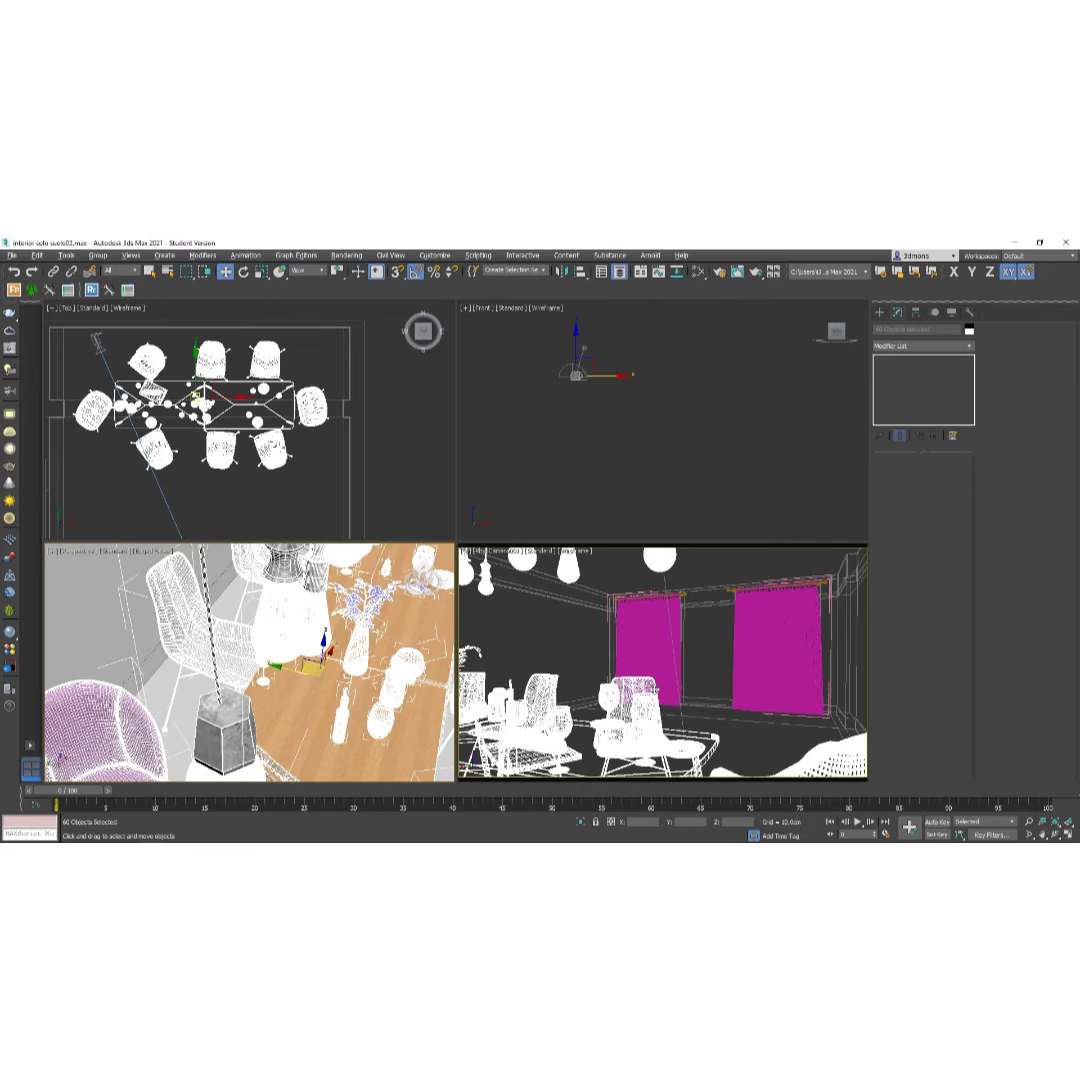
left_click(393, 509)
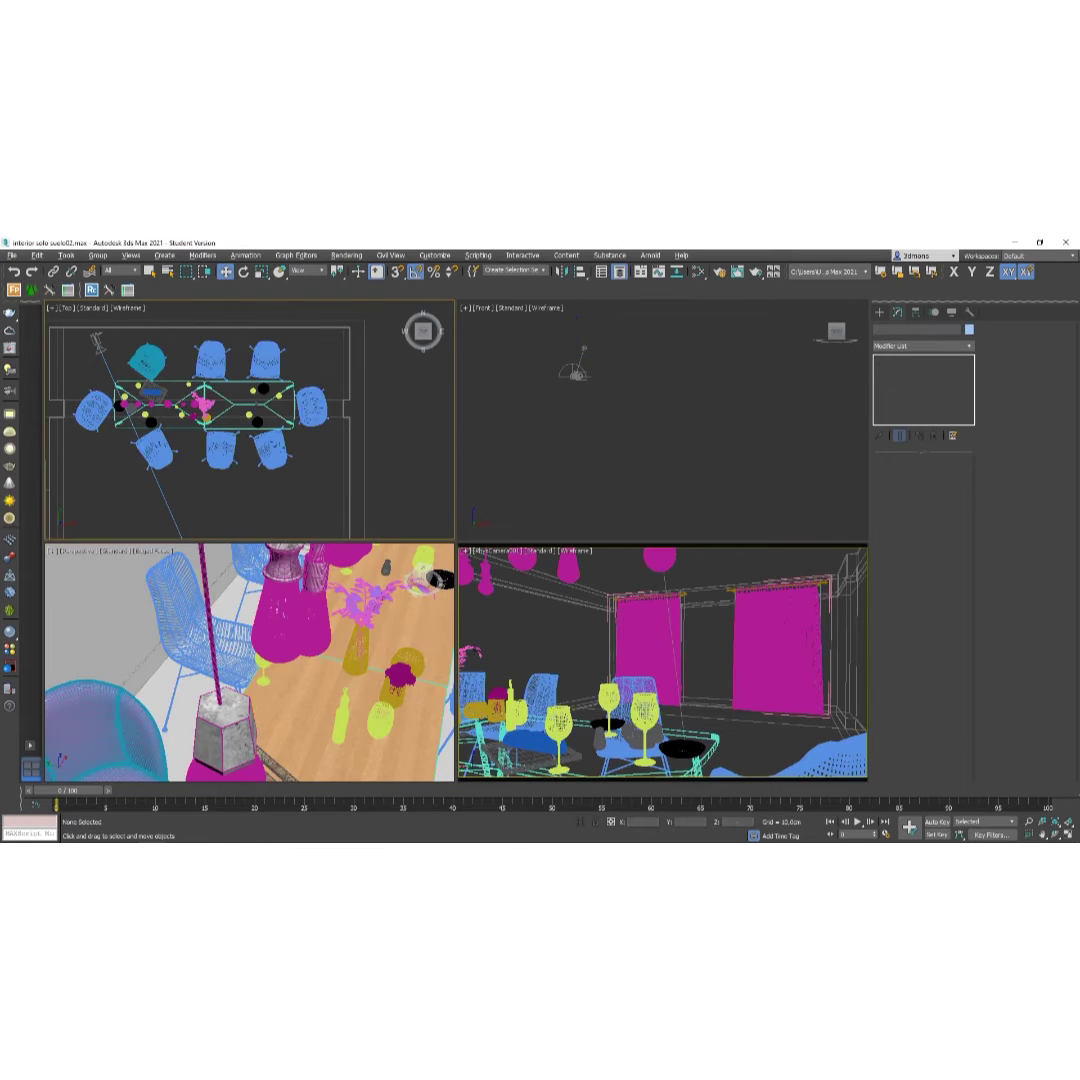
left_click(574, 711)
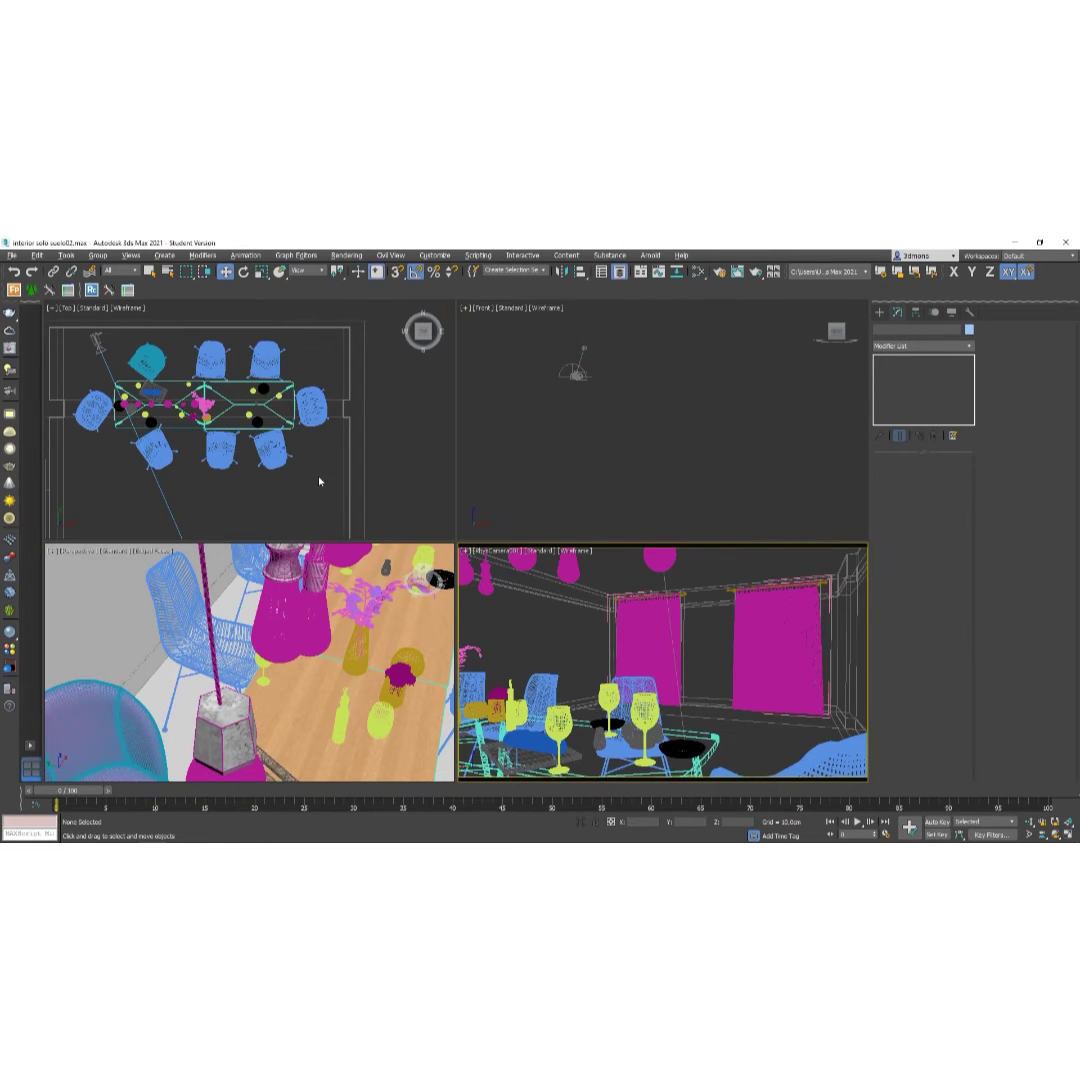
scroll(284, 491, "down", 3)
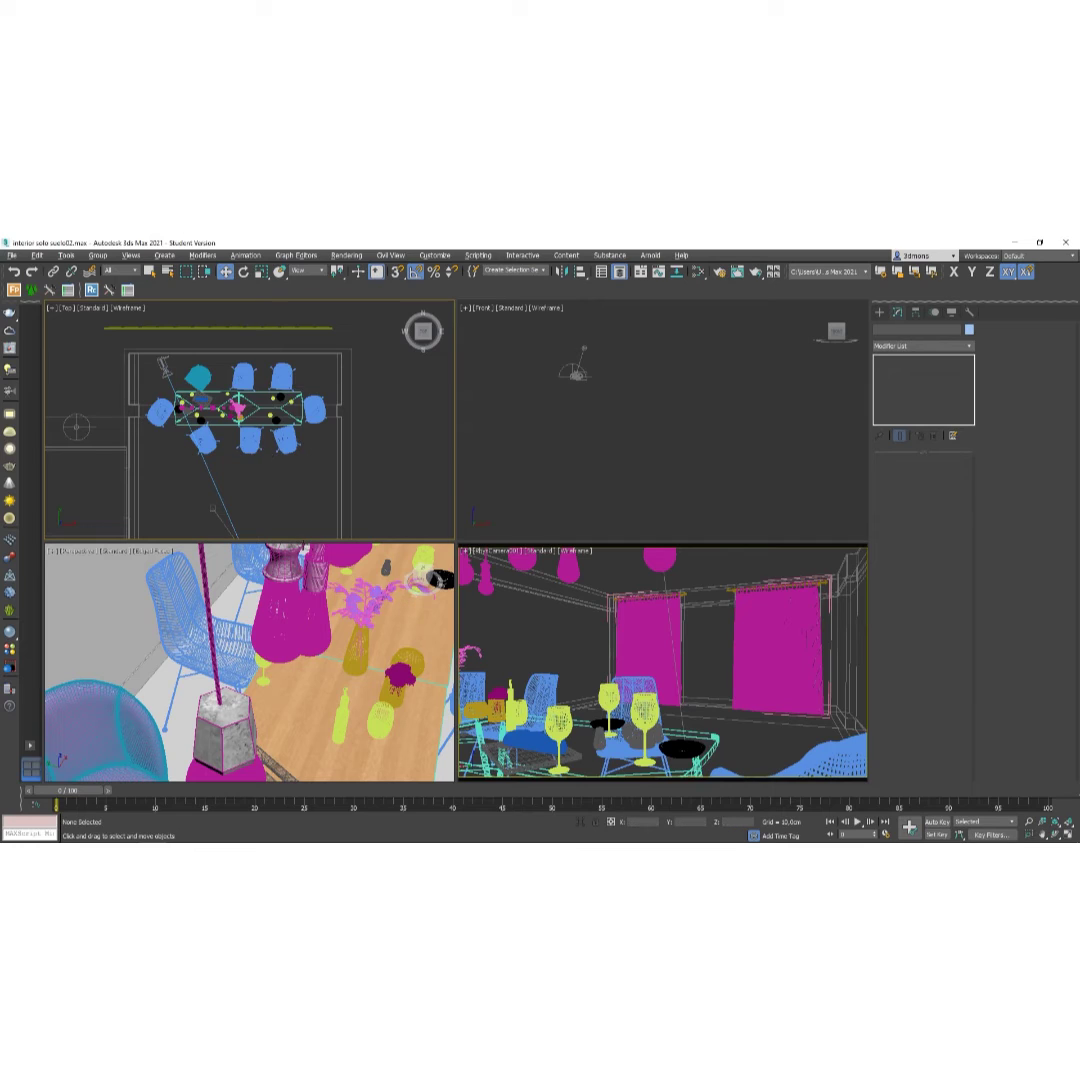
Merge indivi_2012__vray.max from the sofas folder of Clase 34 into the scene and dismiss the Scene Converter.
left_click(12, 255)
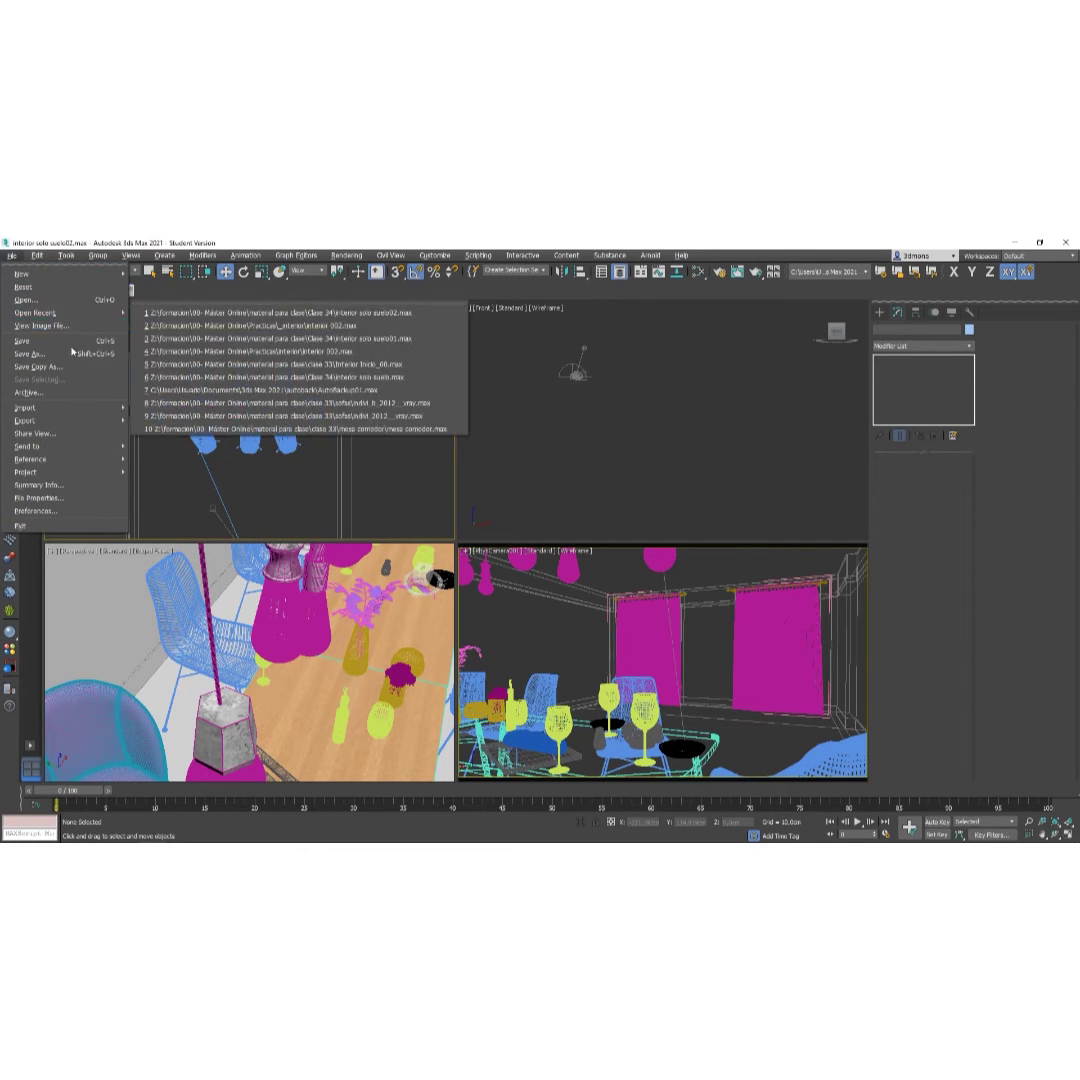
mouse_move(64, 408)
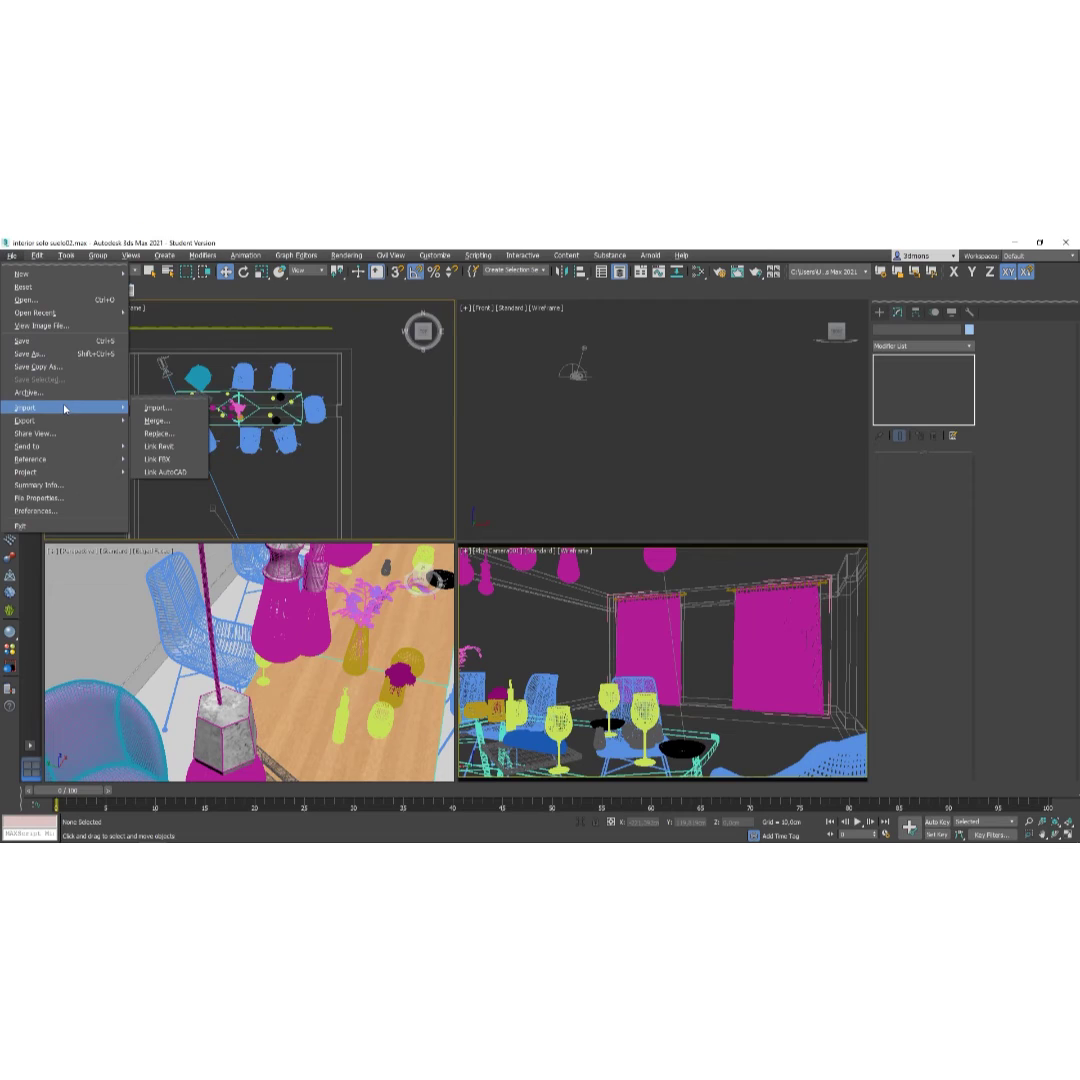
left_click(152, 422)
left_click(232, 296)
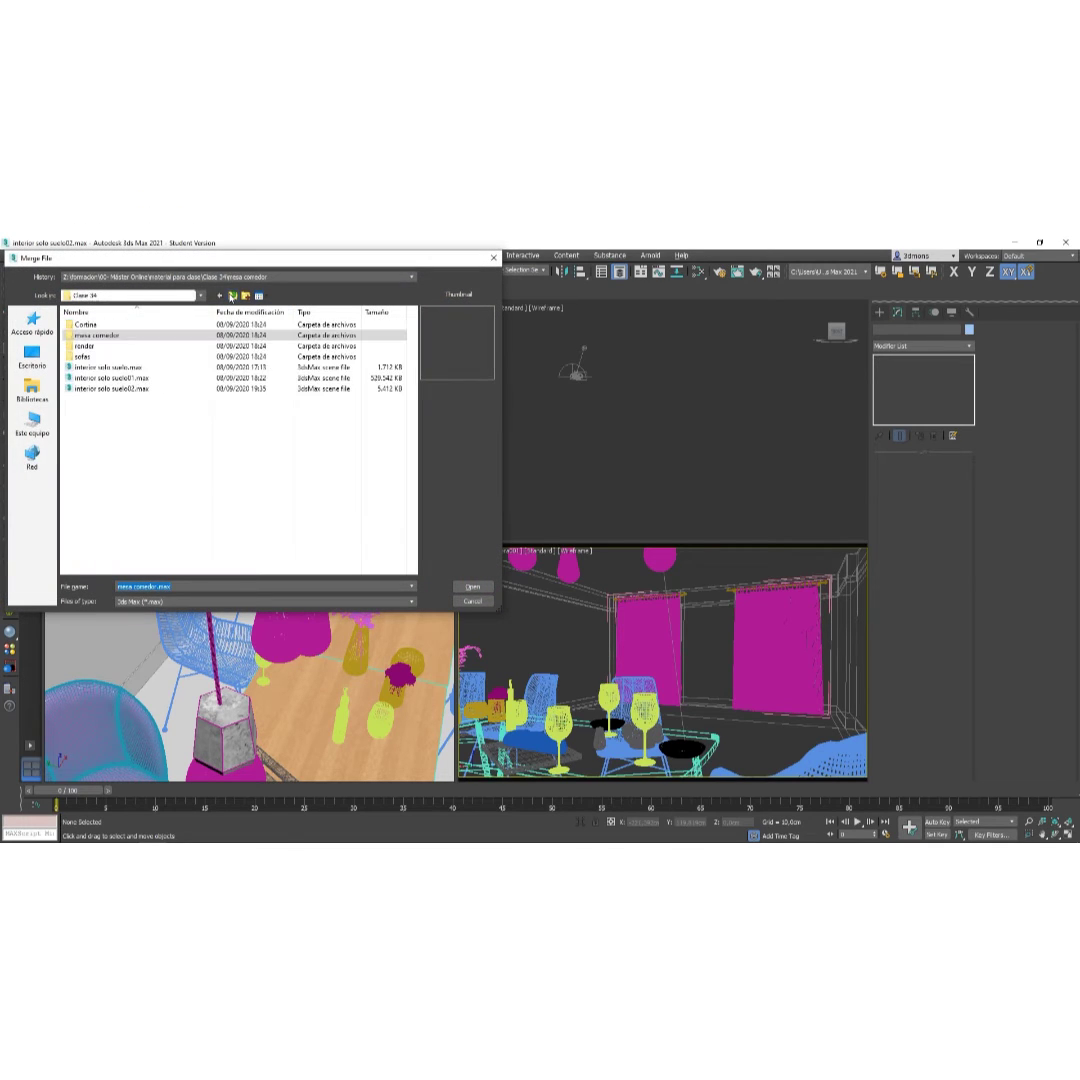
double_click(88, 357)
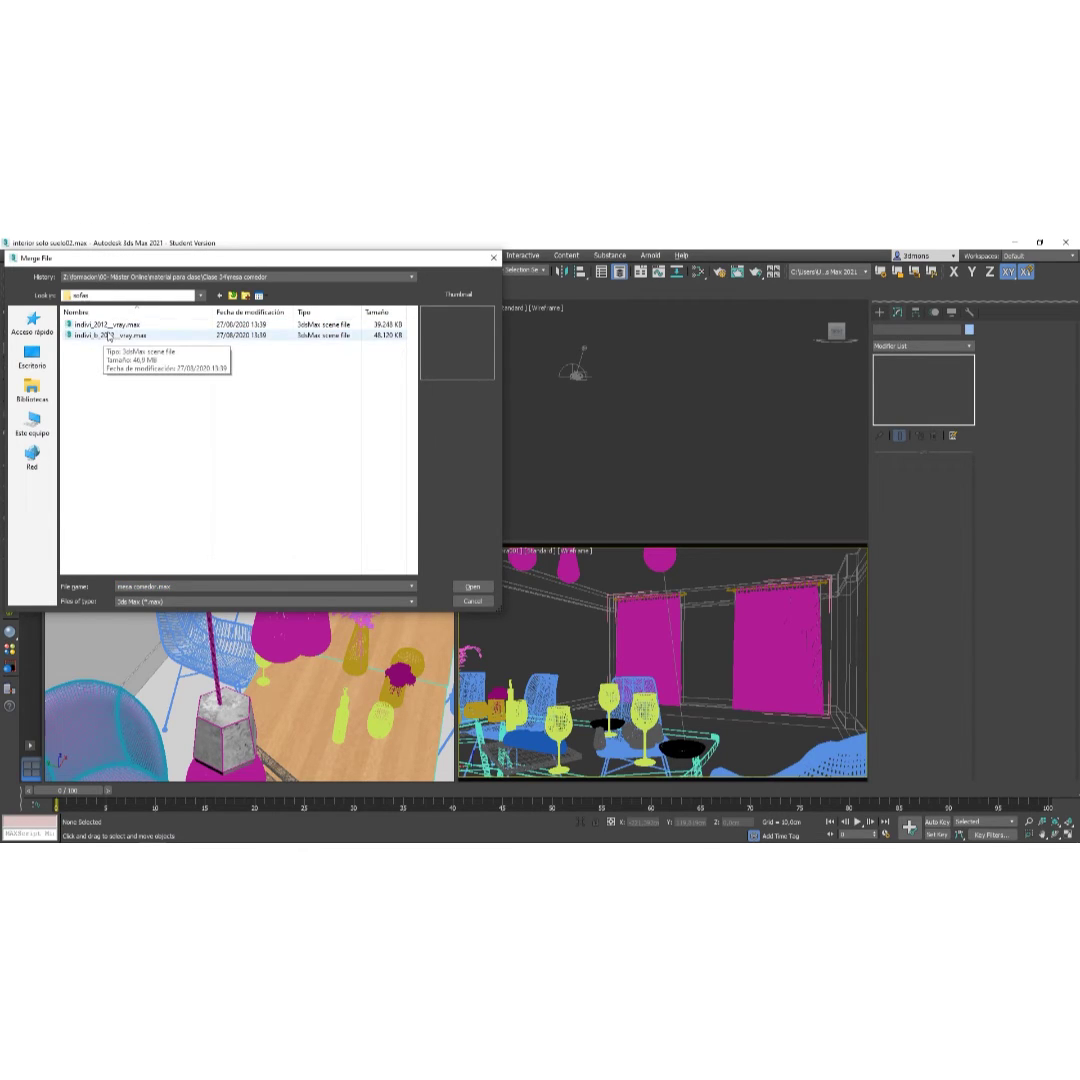
left_click(102, 324)
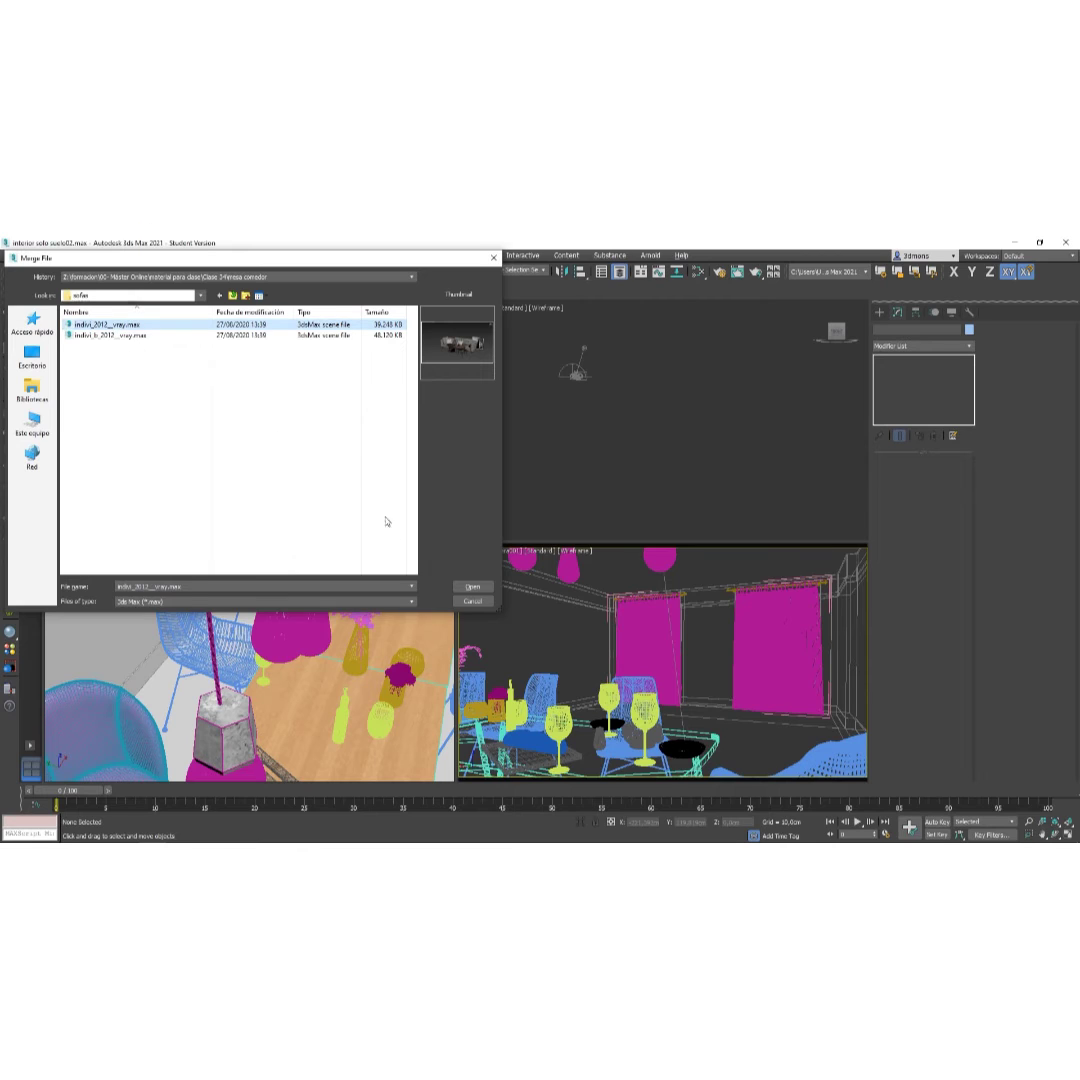
left_click(471, 586)
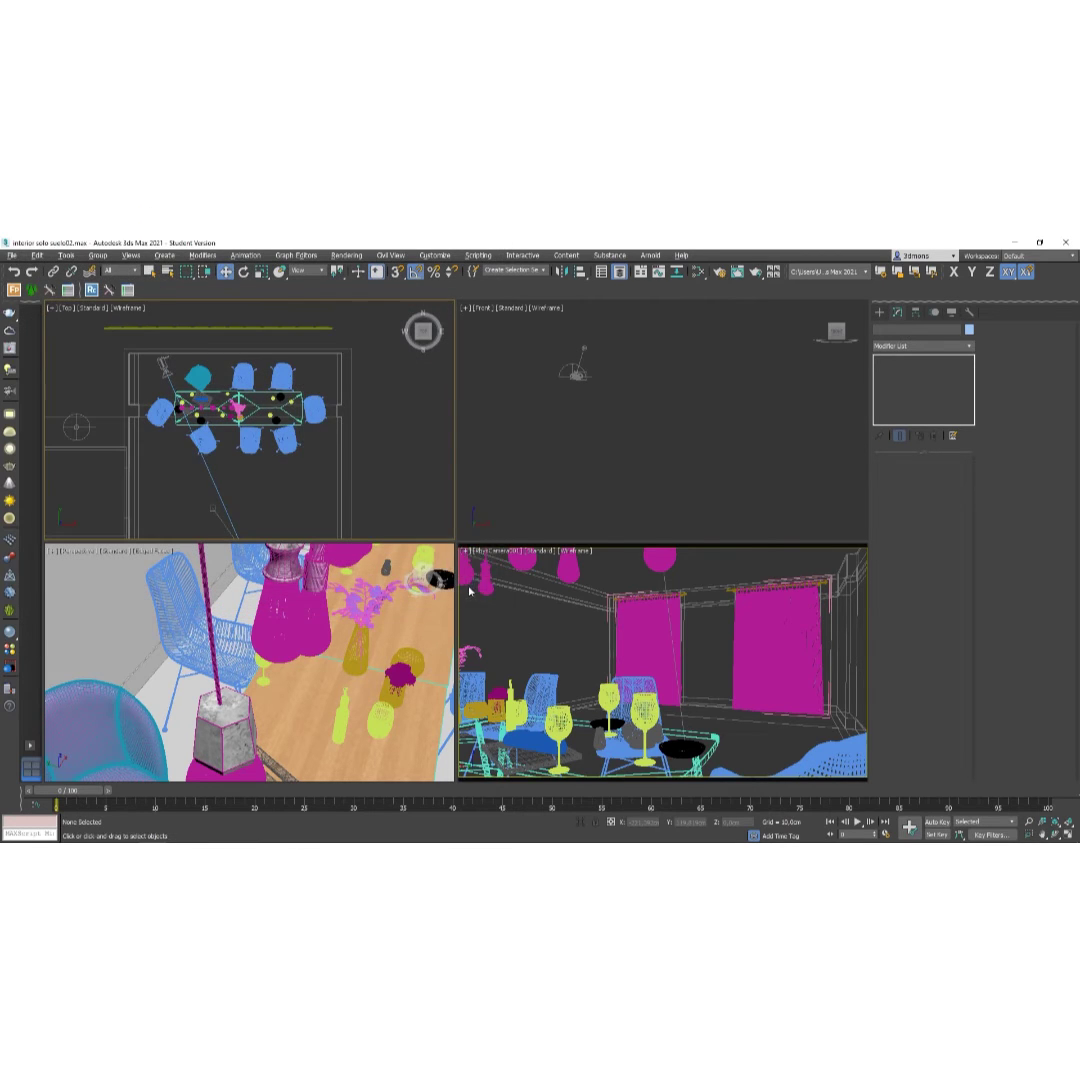
double_click(445, 447)
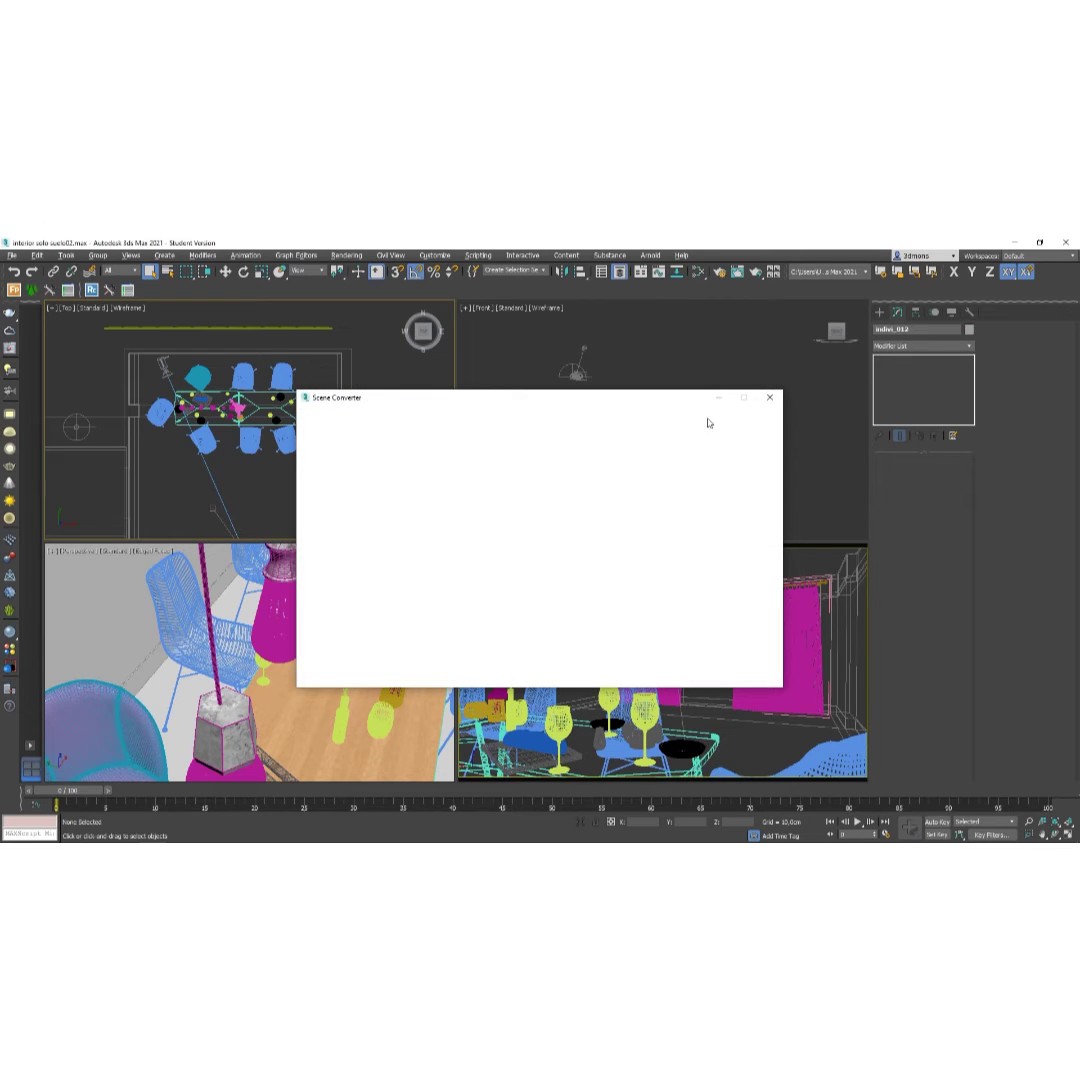
left_click(768, 402)
Move the merged sofa group clear of the room's side wall in the Top view.
scroll(137, 433, "down", 5)
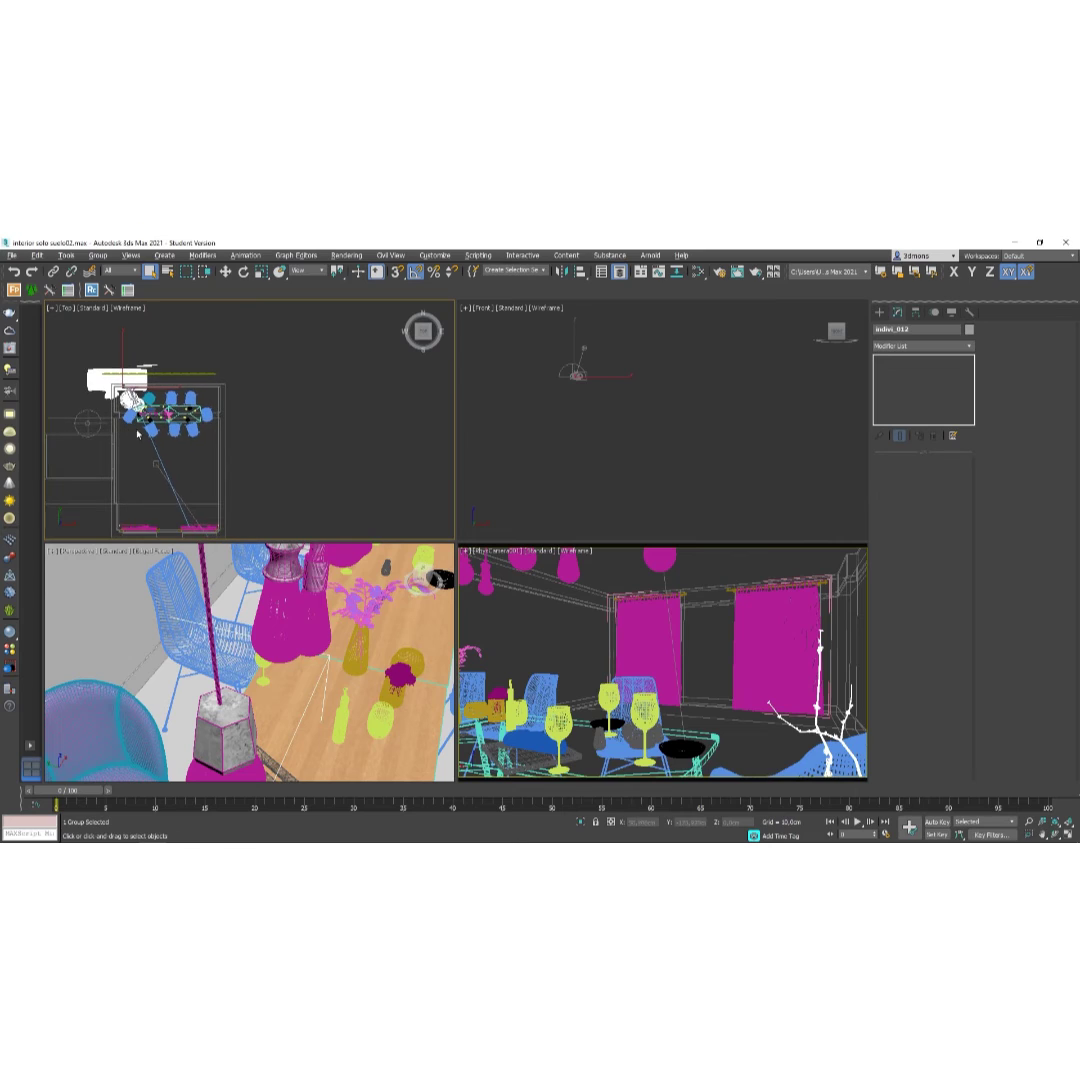
key("w")
middle_click_drag(234, 424, 186, 385)
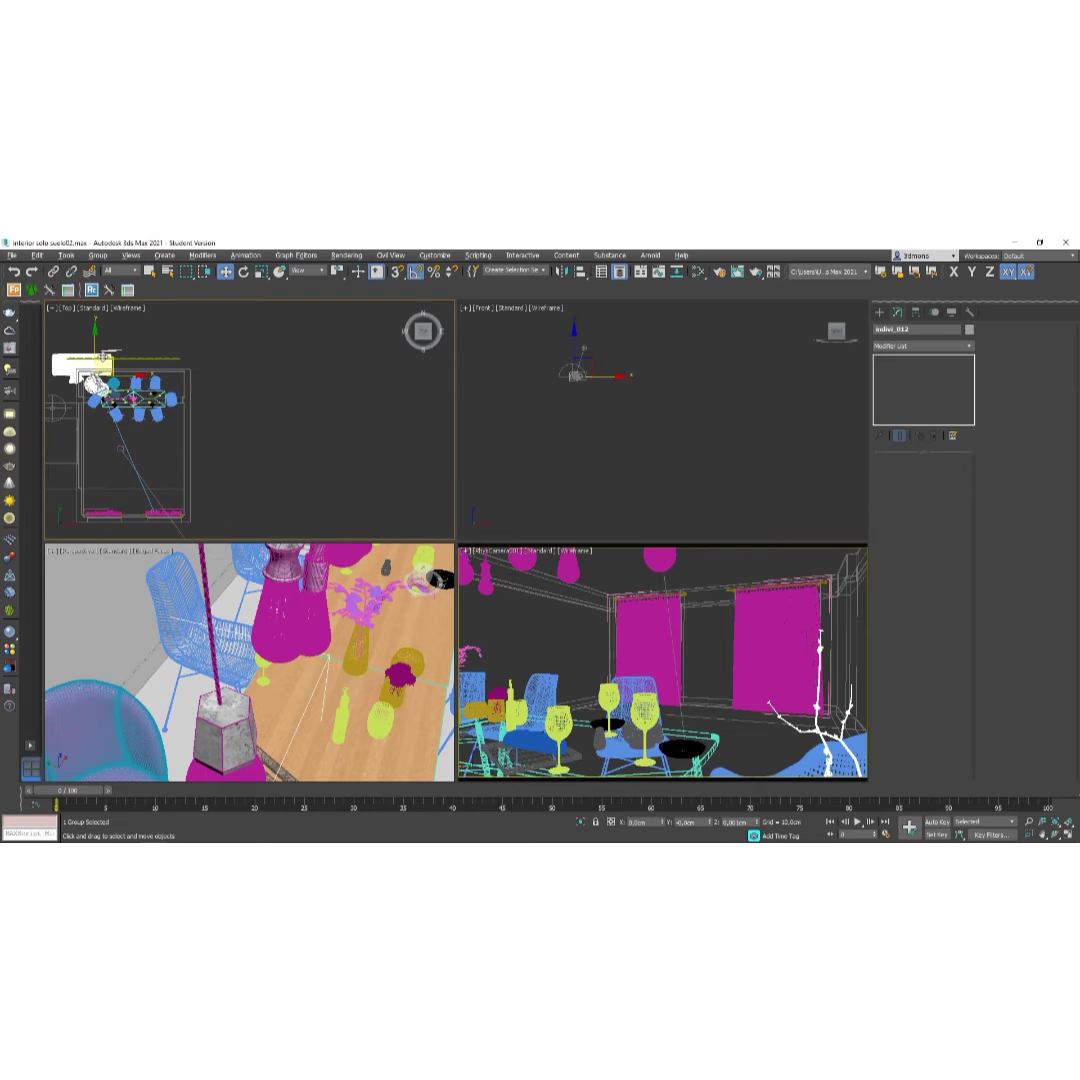
left_click(176, 418)
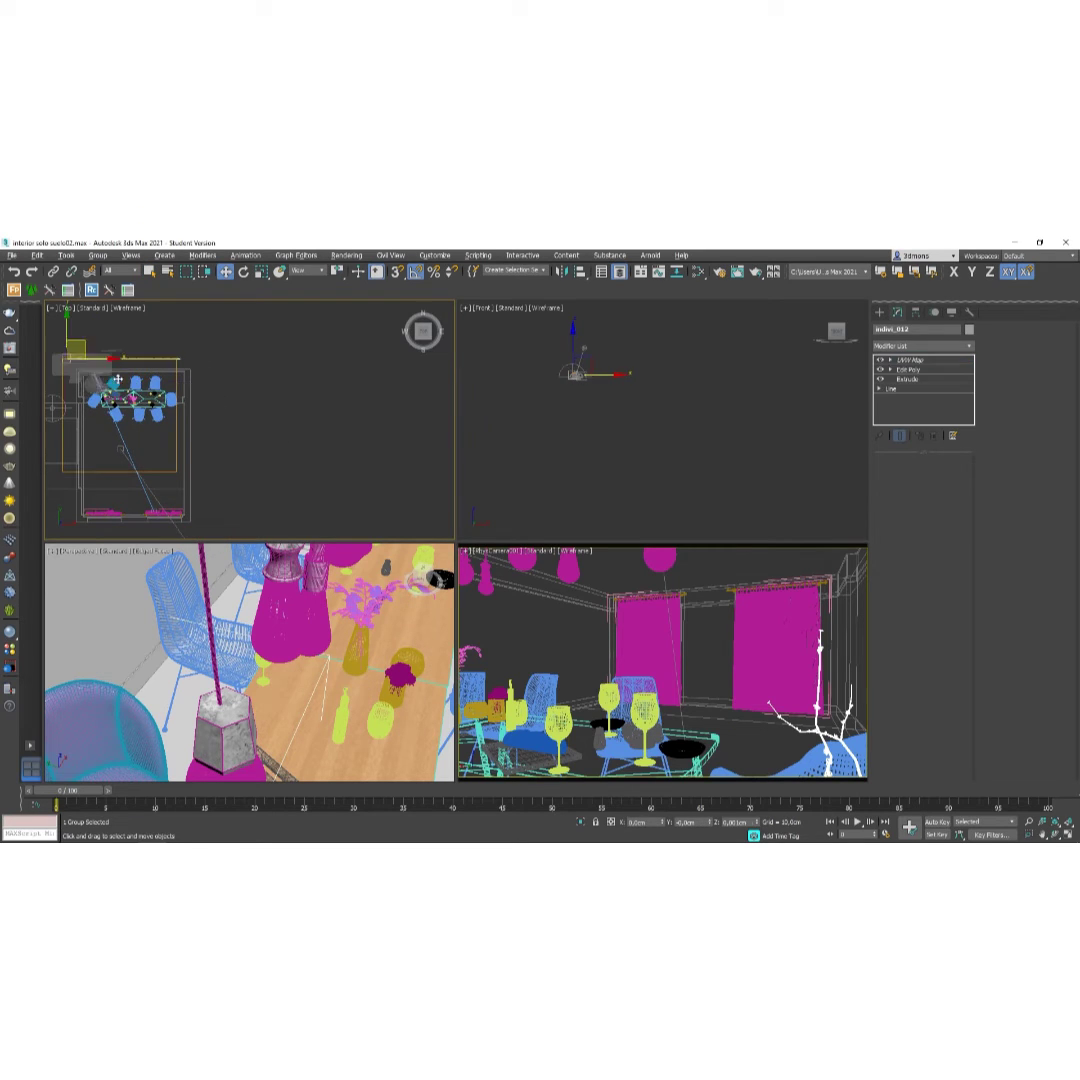
left_click(180, 431)
middle_click_drag(194, 432, 181, 424)
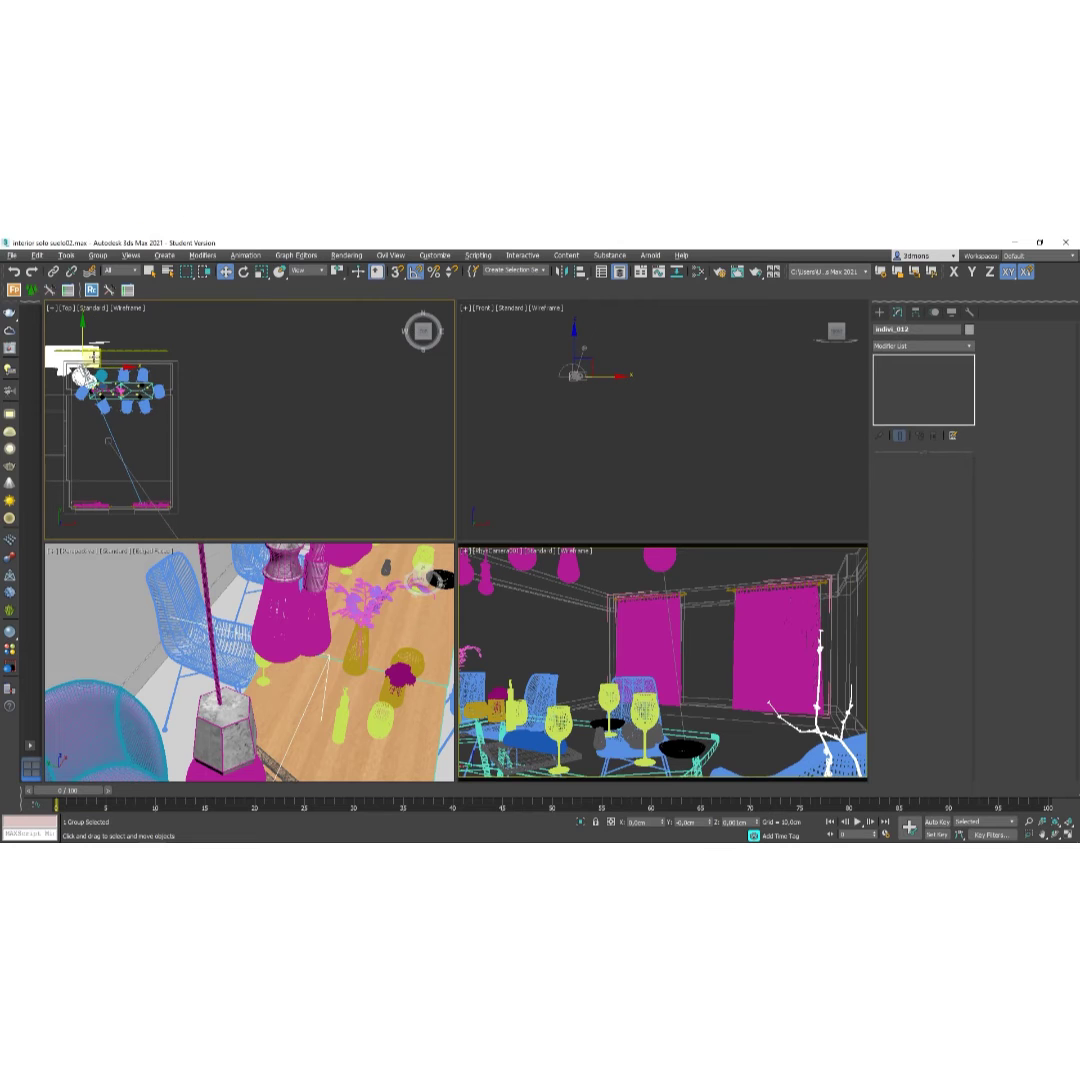
left_click_drag(80, 378, 268, 483)
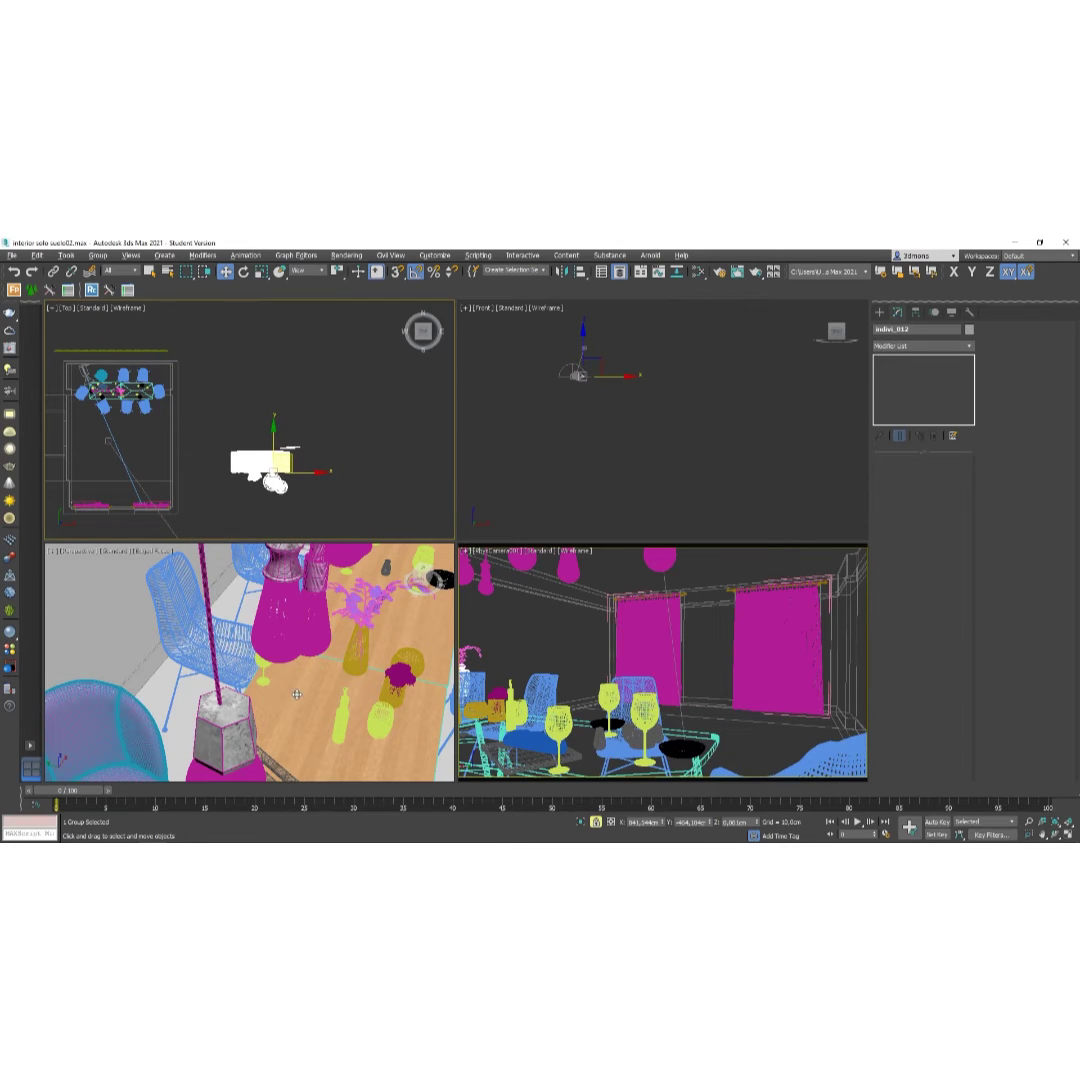
Examine the sofa group in the Perspective view in both wireframe and shaded display.
key("alt+q")
key("alt+w")
middle_click_drag(296, 700, 290, 600, "alt")
mouse_move(640, 537)
middle_mouse_down("alt")
mouse_move(480, 560)
mouse_move(627, 535)
mouse_move(600, 560)
mouse_move(440, 568)
mouse_move(485, 540)
middle_mouse_up("alt")
key("F3")
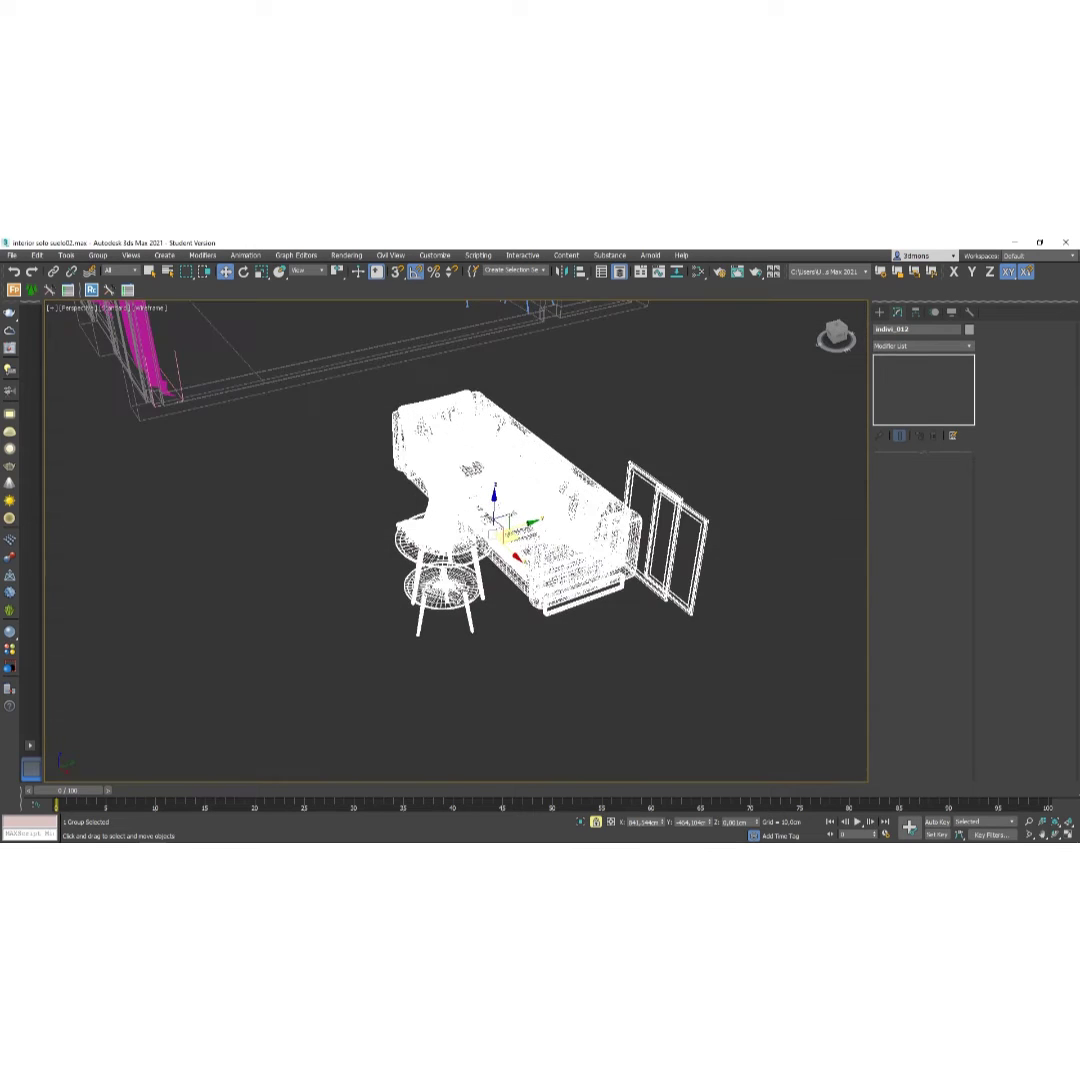
key("F3")
scroll(460, 572, "down", 3)
Move the sofa group into the living area in the Top view and rotate it so the sofa backs onto the side wall.
key("alt+w")
middle_click_drag(292, 484, 333, 499)
scroll(322, 492, "up", 2)
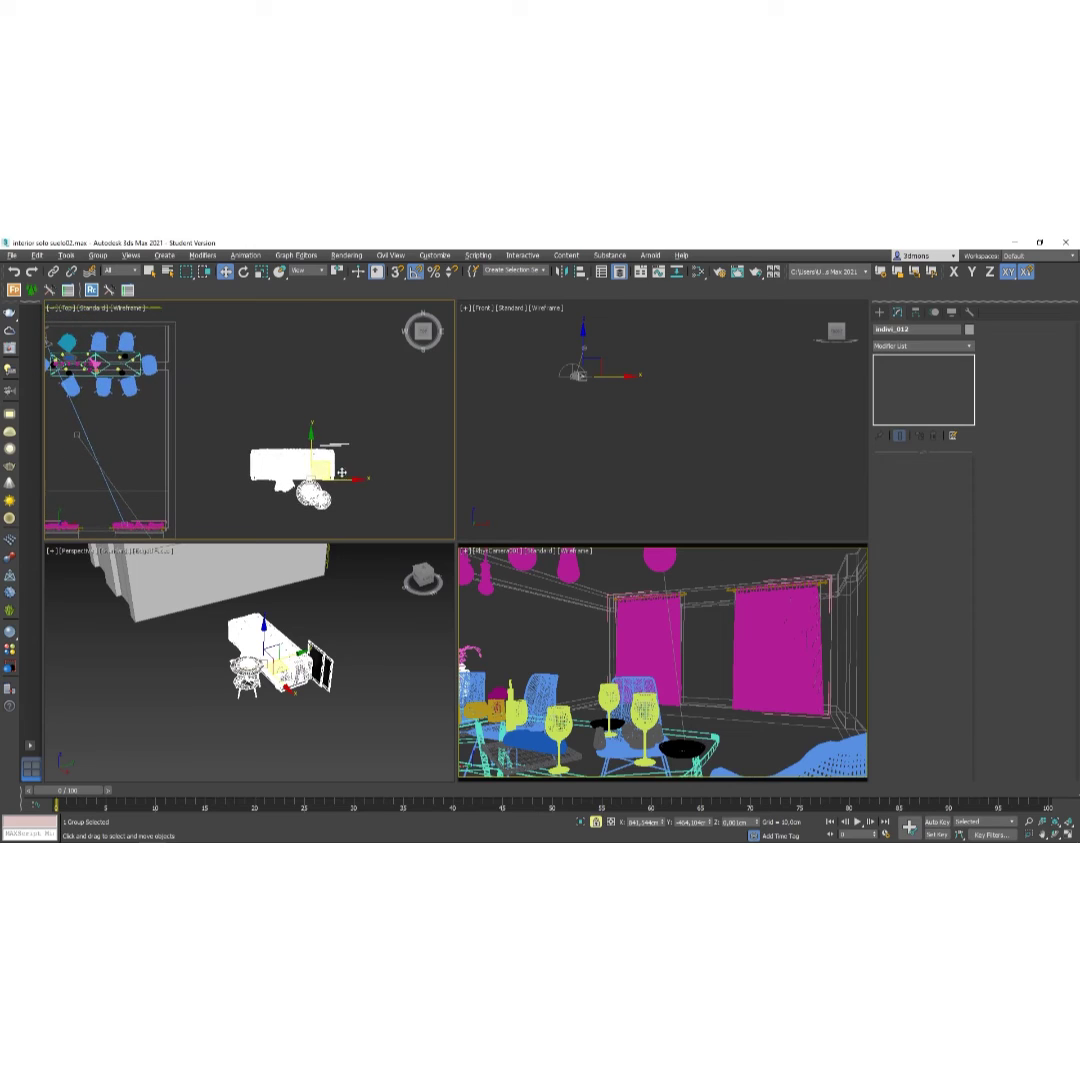
left_click_drag(329, 470, 127, 471)
middle_click_drag(127, 471, 255, 474)
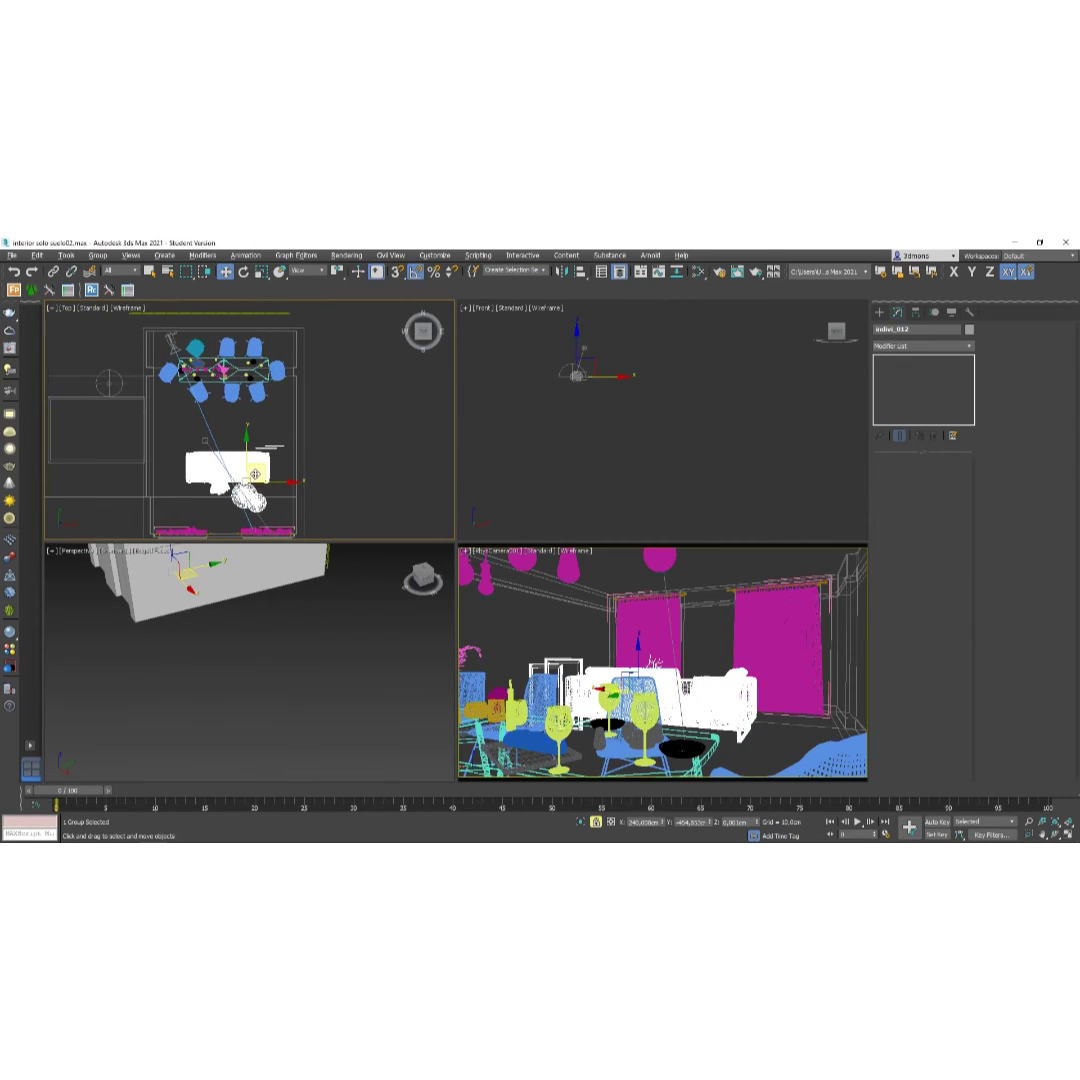
left_click_drag(259, 469, 231, 421)
left_click(243, 271)
key("w")
scroll(206, 366, "up", 3)
Shift the sofa group closer to the side wall and the curtains, and check its fit in the Perspective view.
right_click(360, 721)
key("z")
key("alt+w")
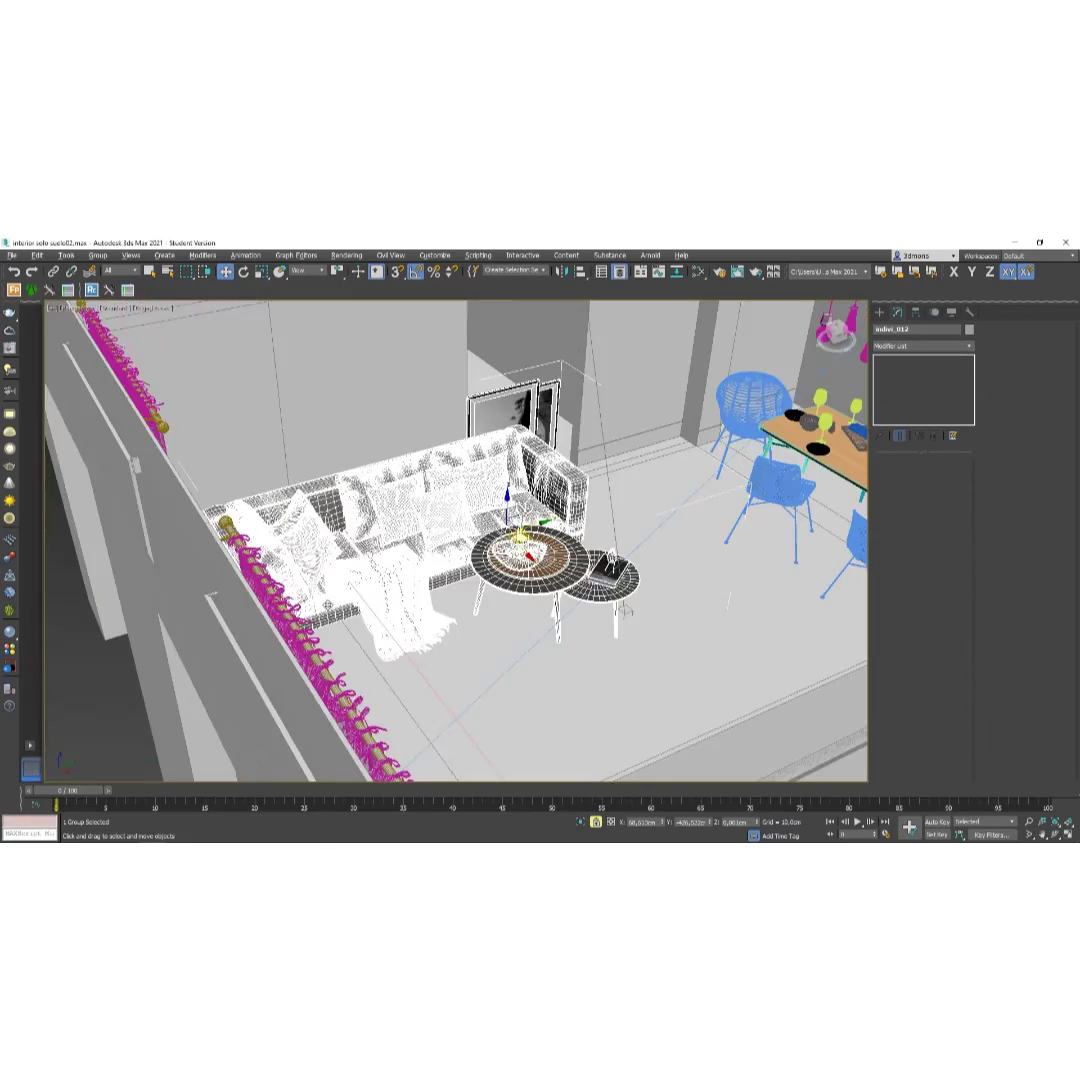
middle_click_drag(360, 721, 340, 470, "alt")
middle_click_drag(254, 726, 461, 540, "alt")
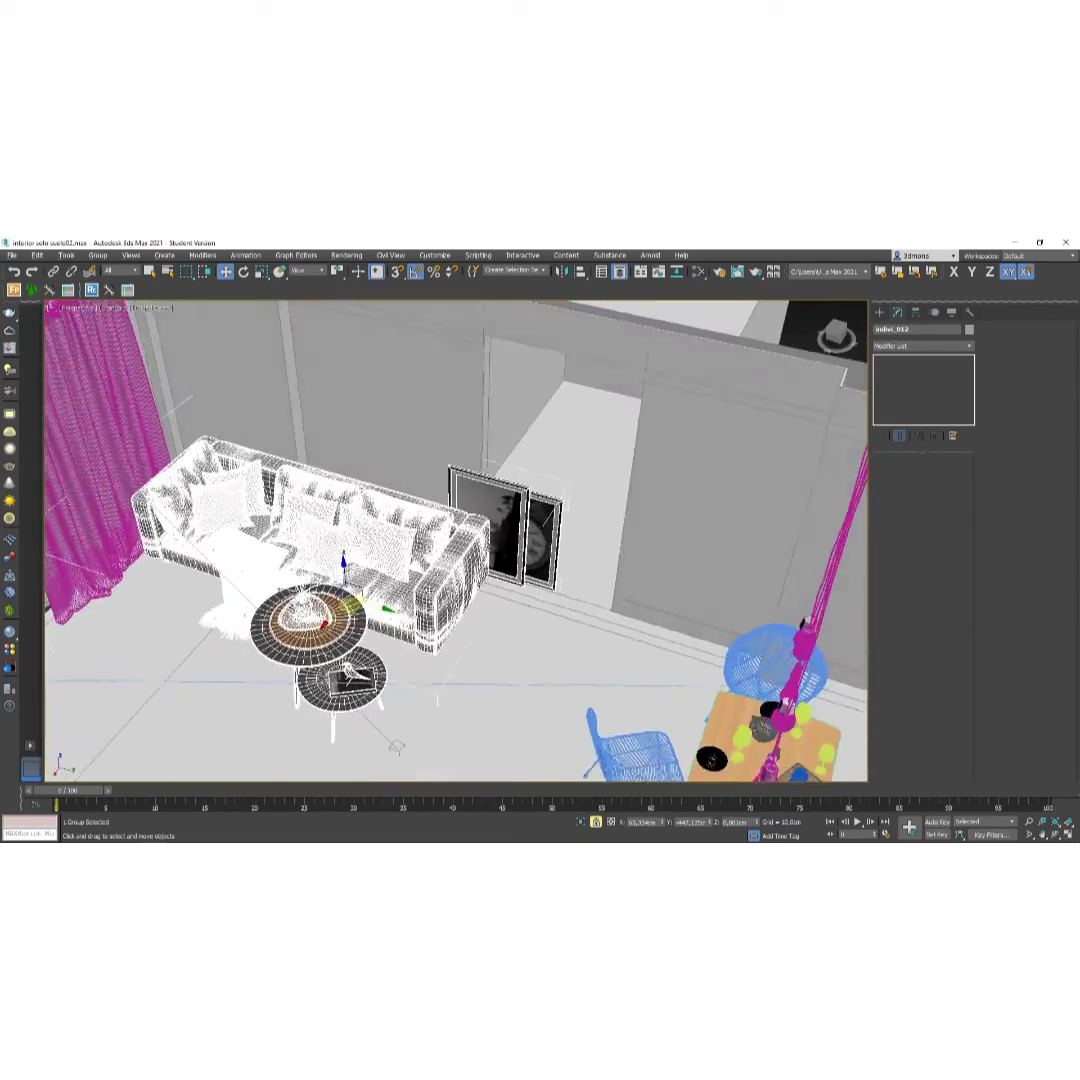
scroll(461, 540, "up", 3)
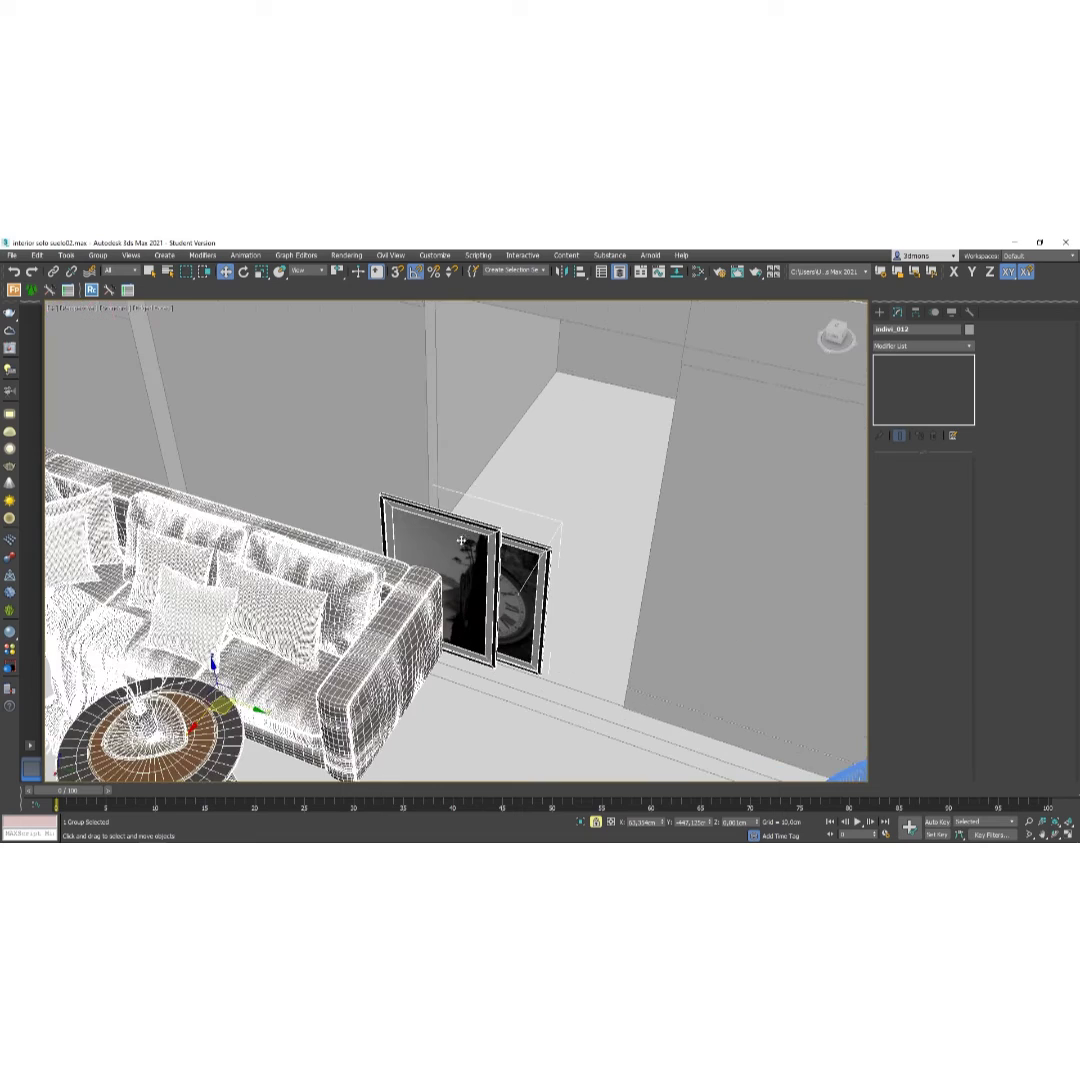
Open the sofa group so its parts can be moved individually, and clear the selection.
left_click(104, 270)
left_click(108, 282)
left_click(96, 256)
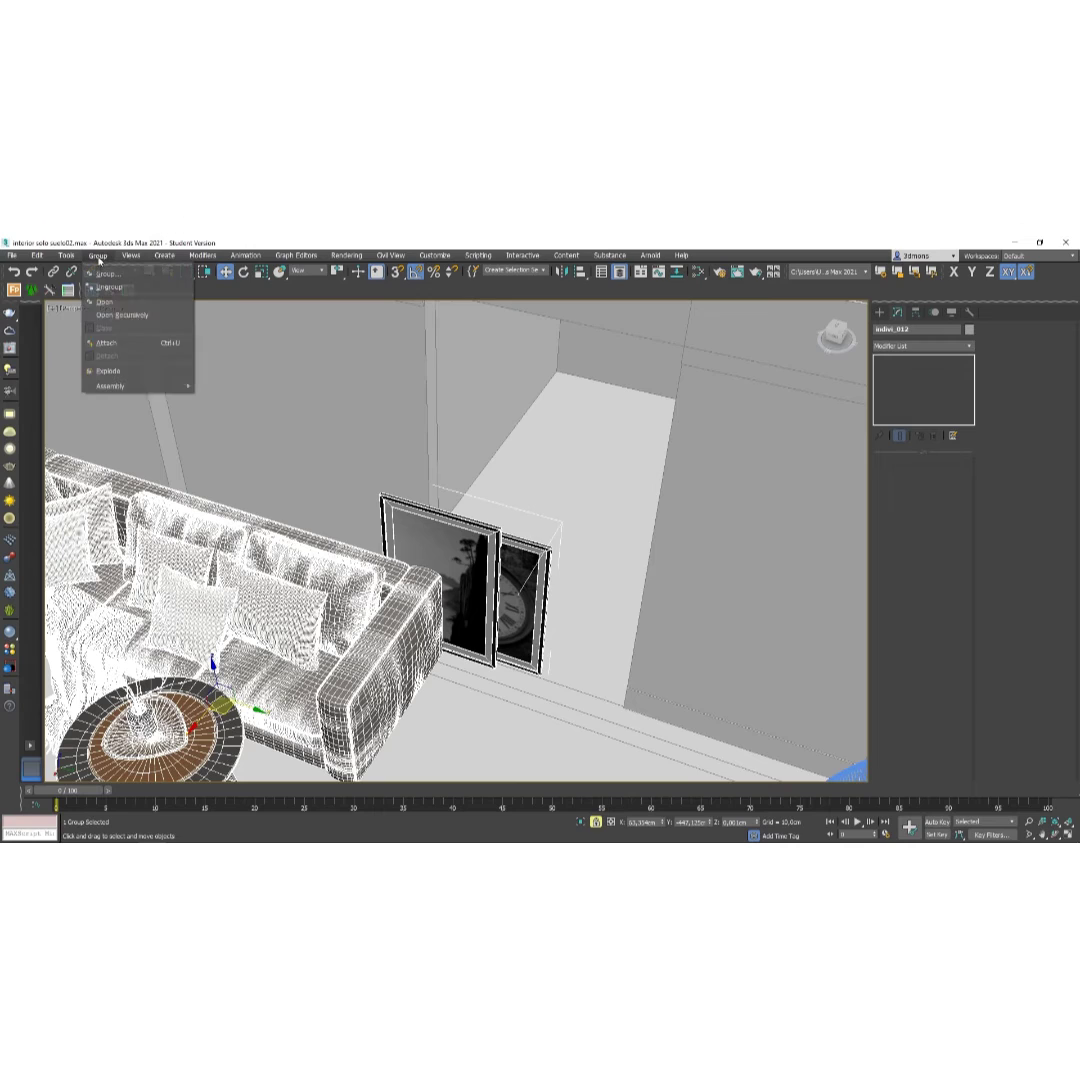
left_click(100, 297)
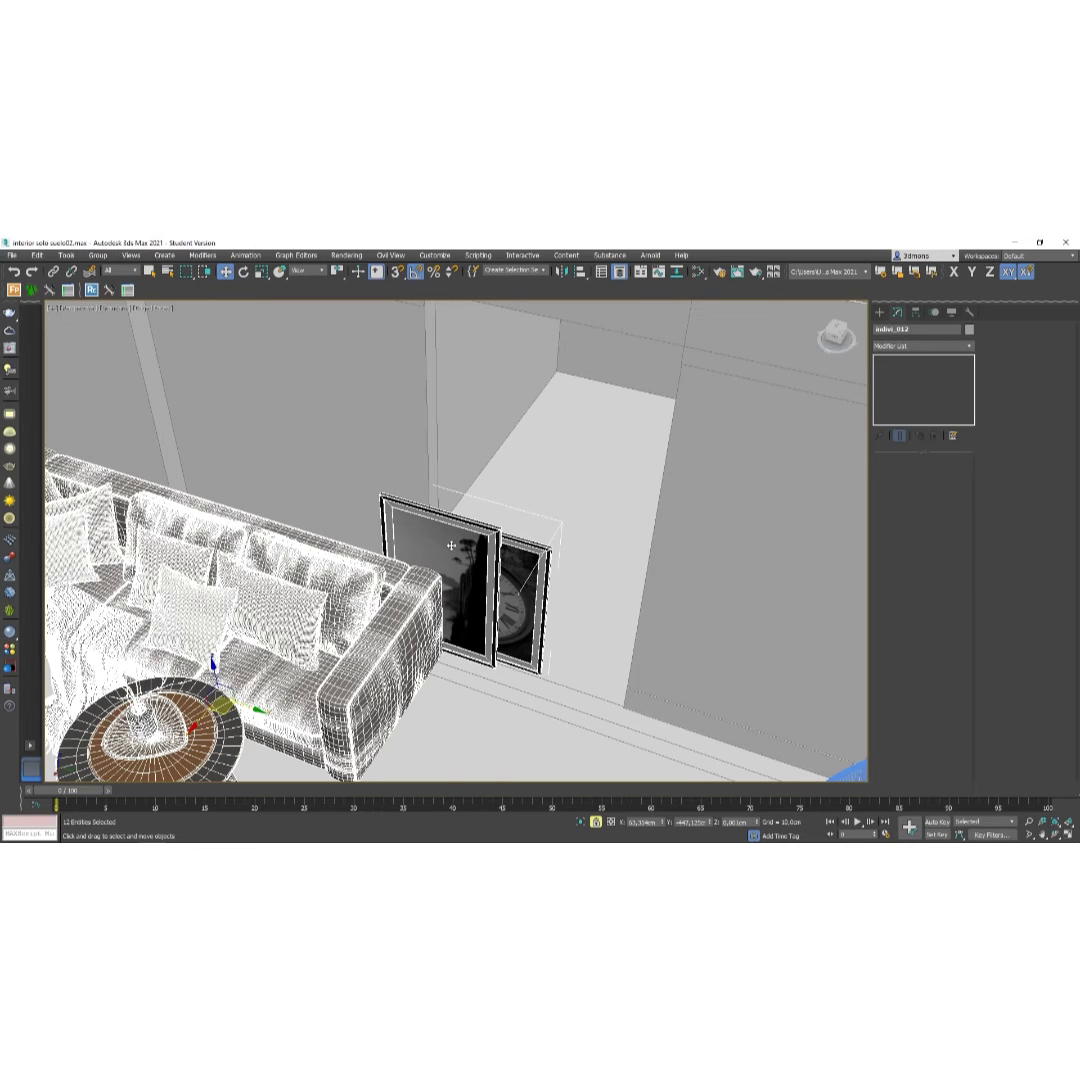
left_click(453, 710)
Move the framed landscape picture along Y behind the sofa and raise it on the wall to about Z 139 cm.
left_click(469, 600)
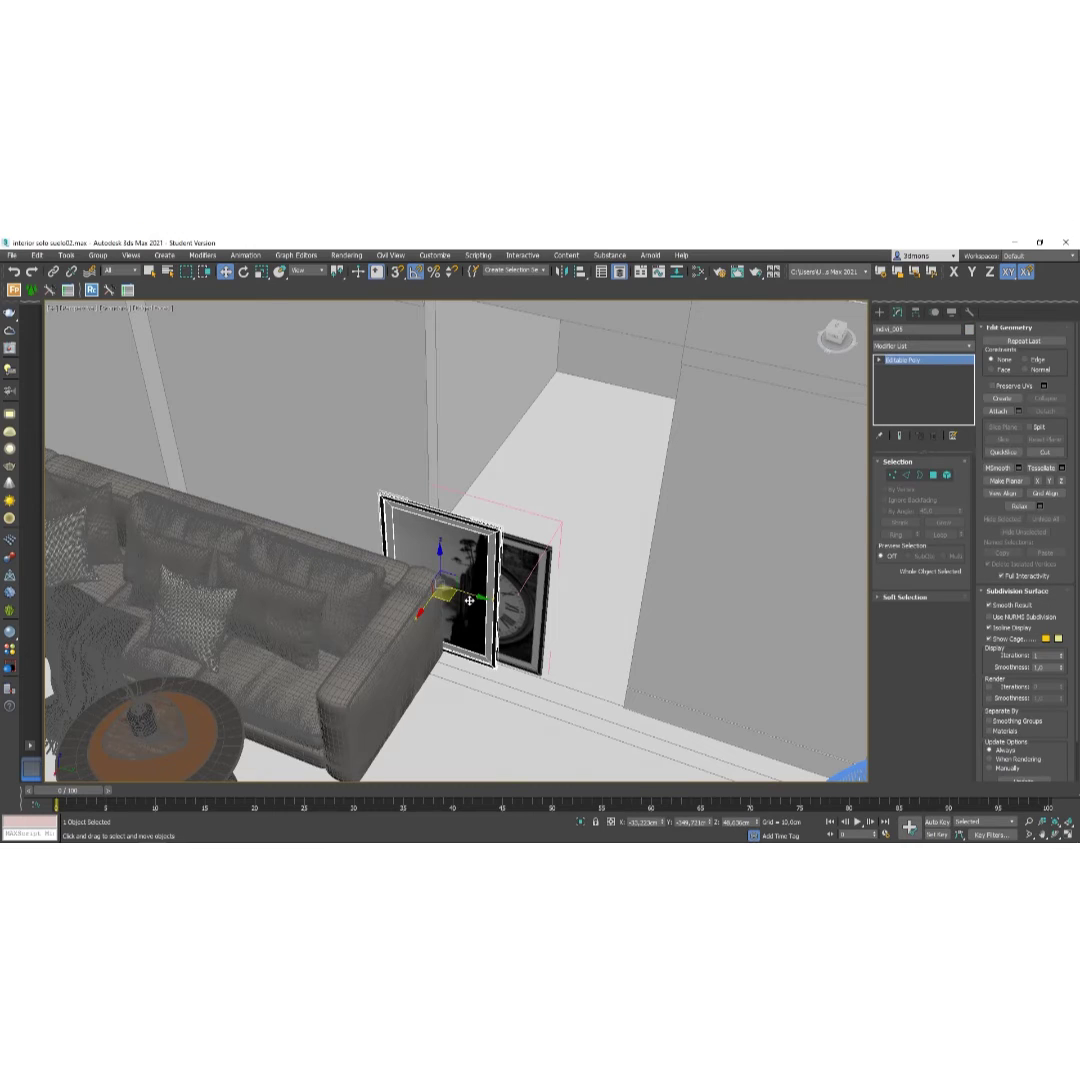
left_click_drag(469, 600, 273, 563)
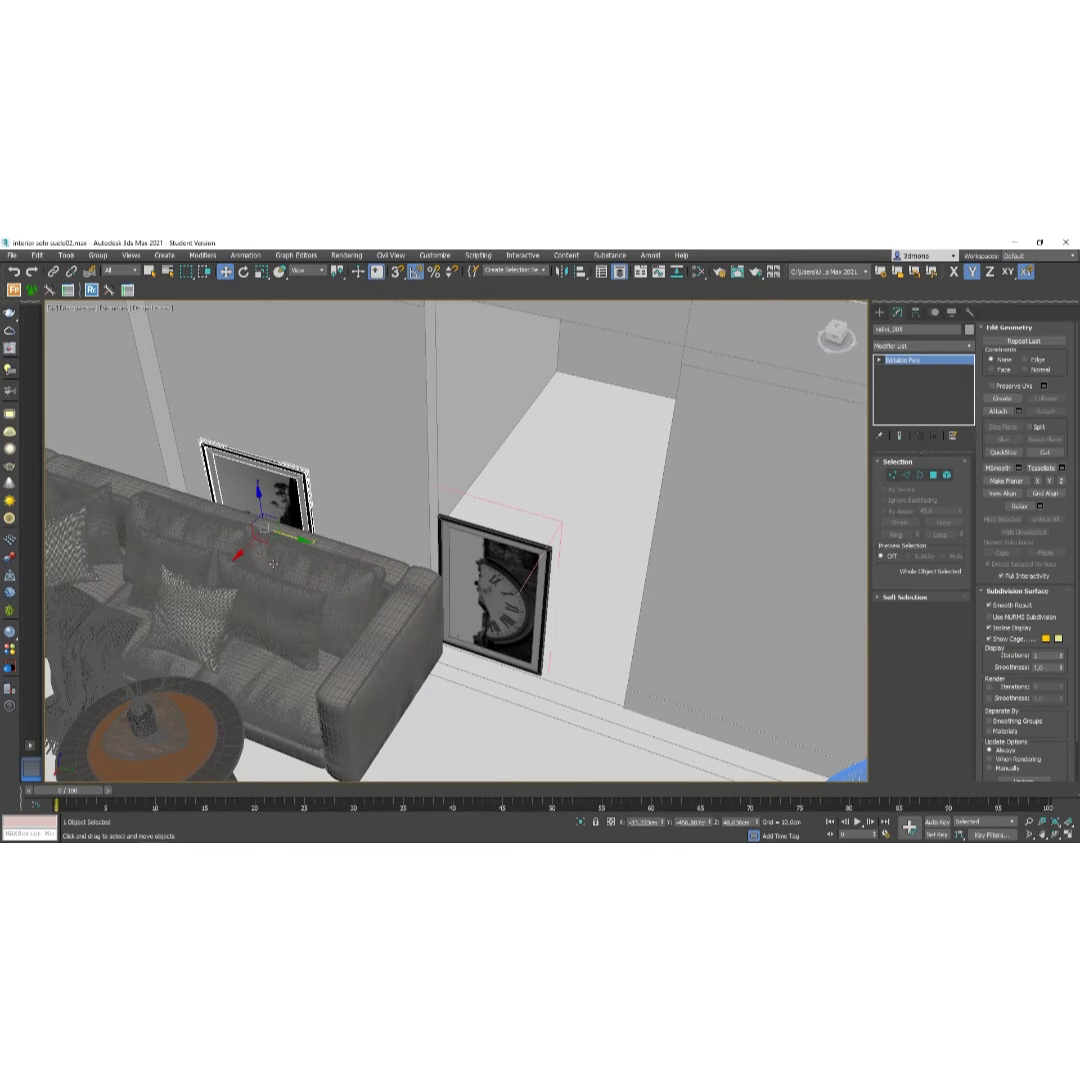
middle_click_drag(263, 560, 325, 558, "alt")
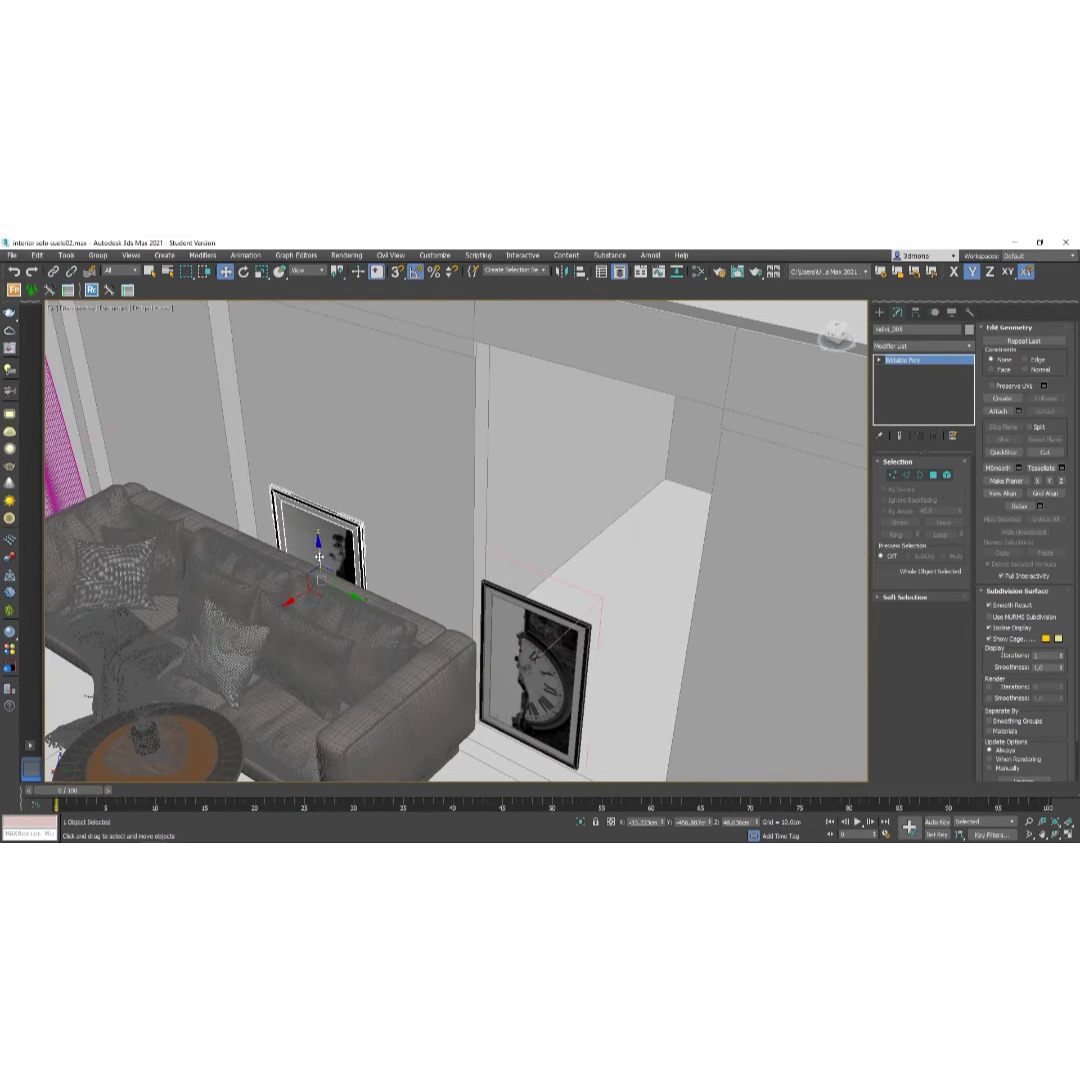
left_click_drag(319, 556, 305, 408)
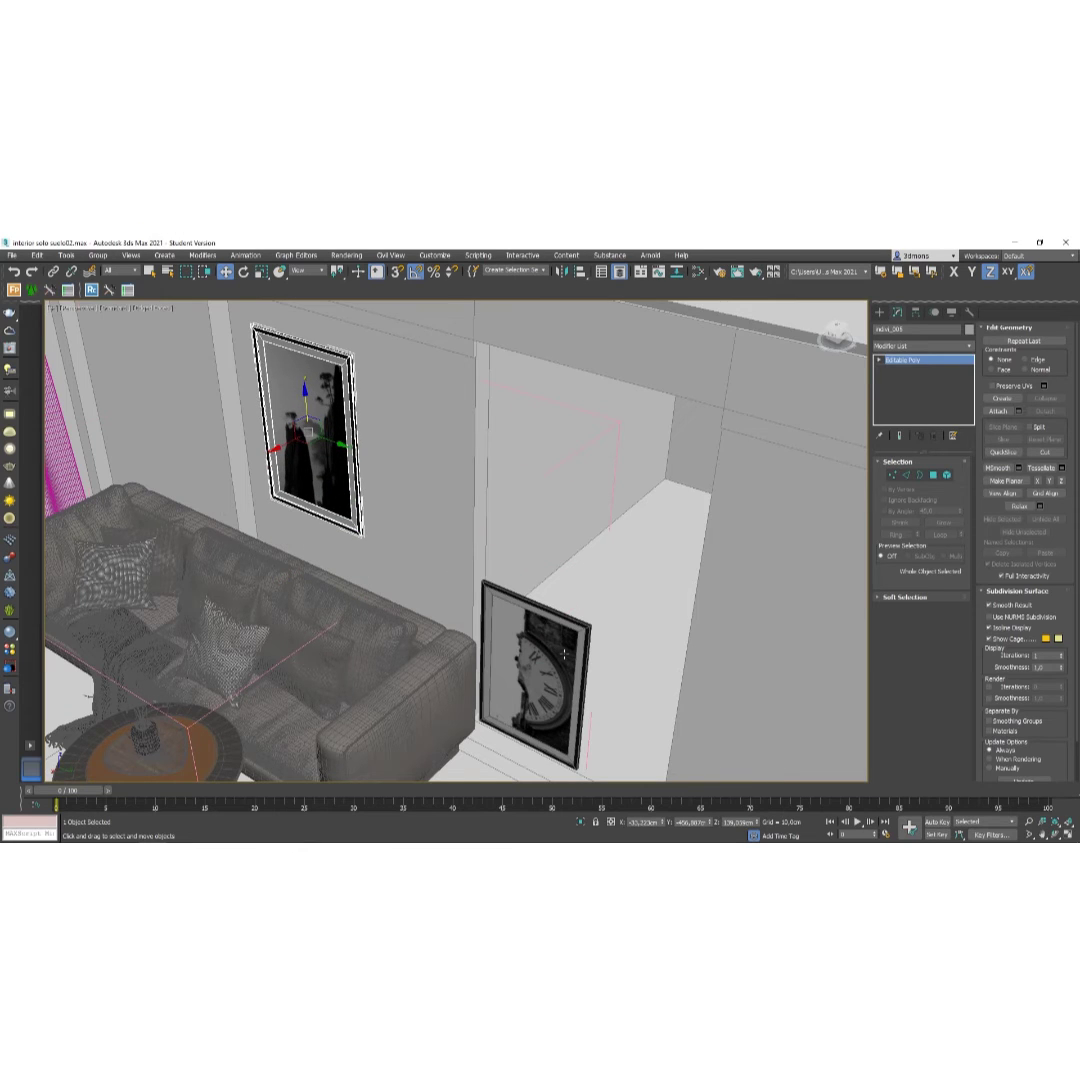
Move the framed clock picture past the doorway to the wall near the dining area, raise it and adjust it along Y.
left_click(565, 655)
middle_click_drag(565, 655, 470, 580, "alt")
left_click_drag(560, 690, 772, 702)
middle_click_drag(772, 702, 545, 660, "alt")
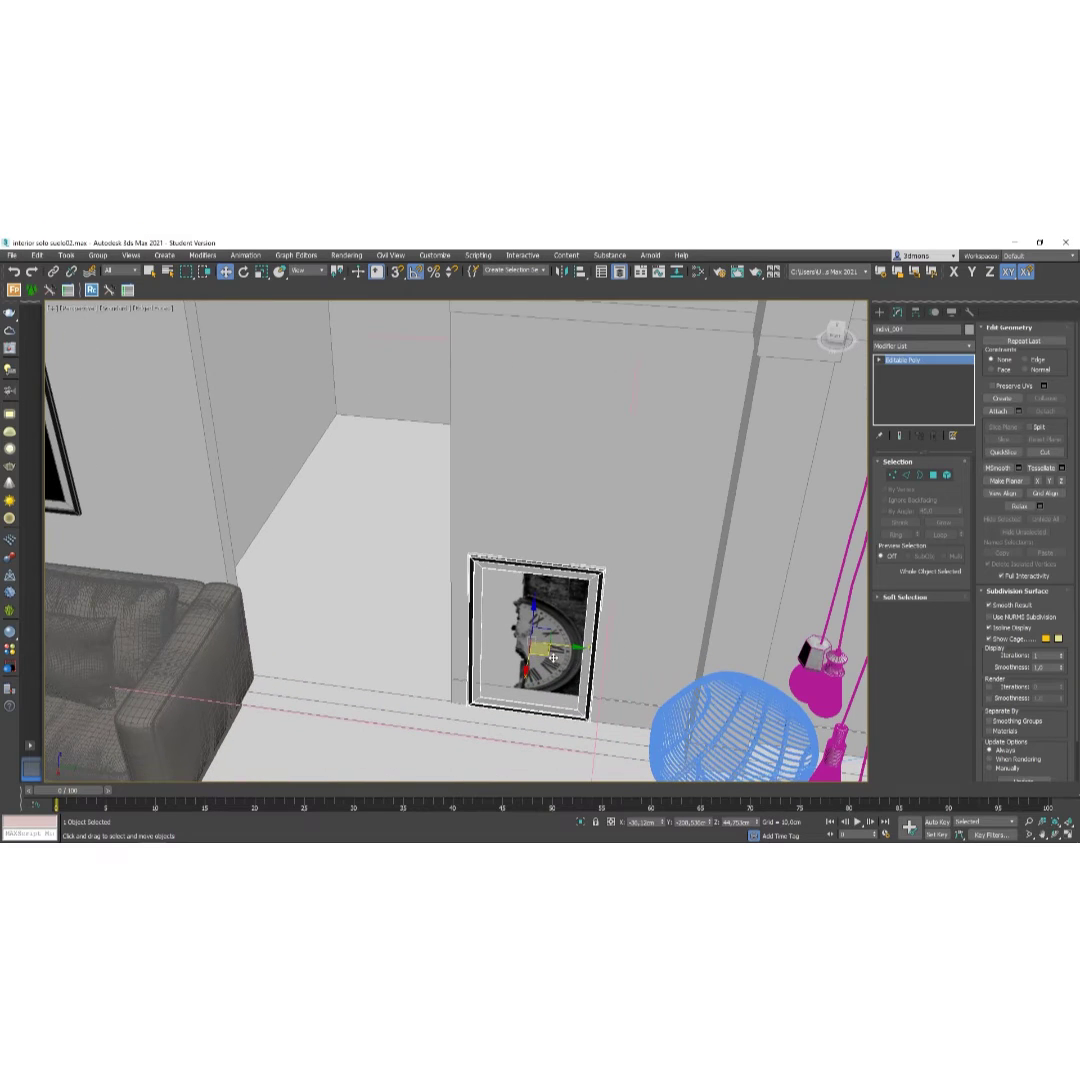
left_click_drag(553, 657, 576, 455)
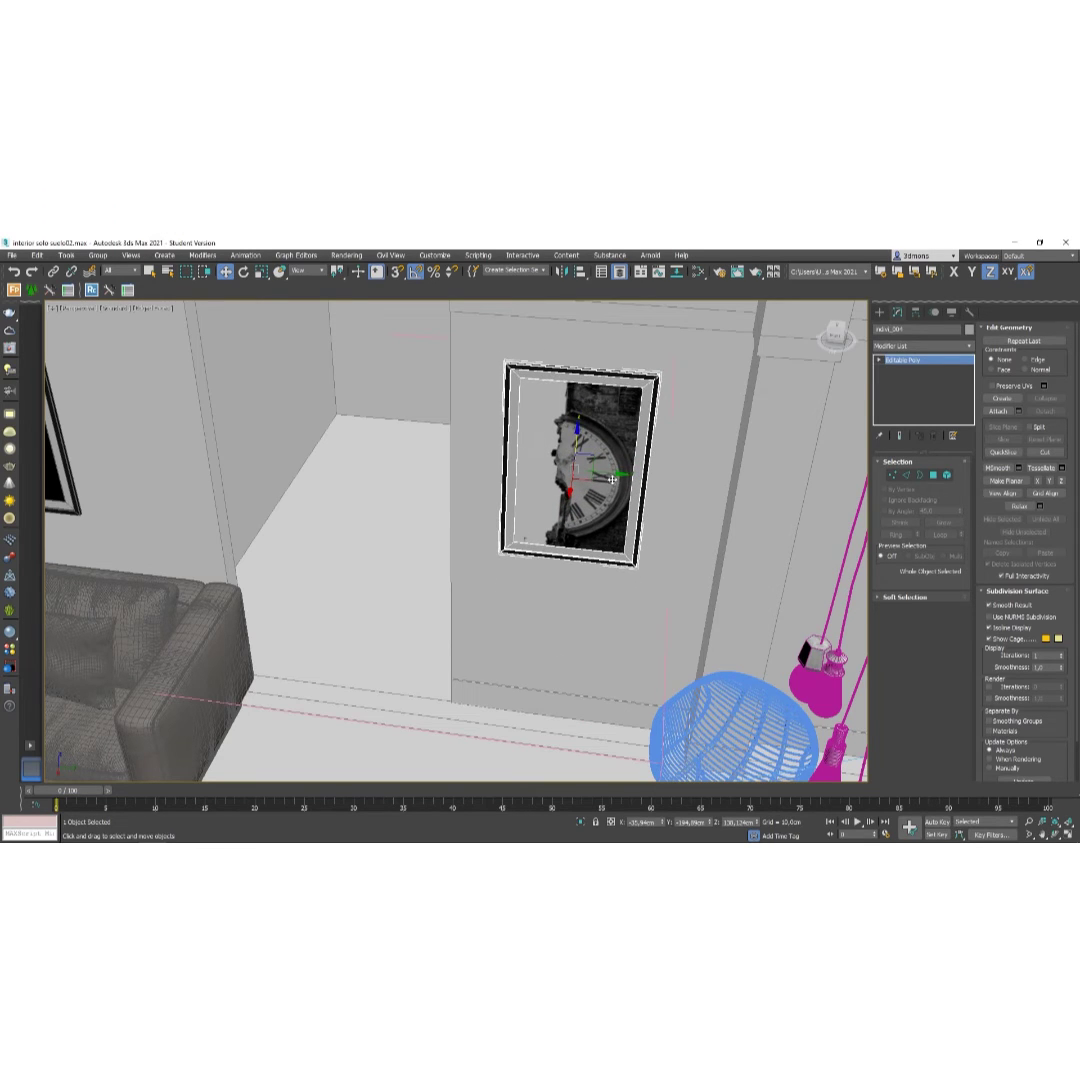
left_click(612, 479)
left_click_drag(613, 476, 633, 478)
Shift the framed landscape picture a few centimetres along Y on the wall above the sofa.
middle_click_drag(395, 530, 571, 550)
scroll(379, 516, "down", 3)
middle_click_drag(379, 516, 391, 508, "alt")
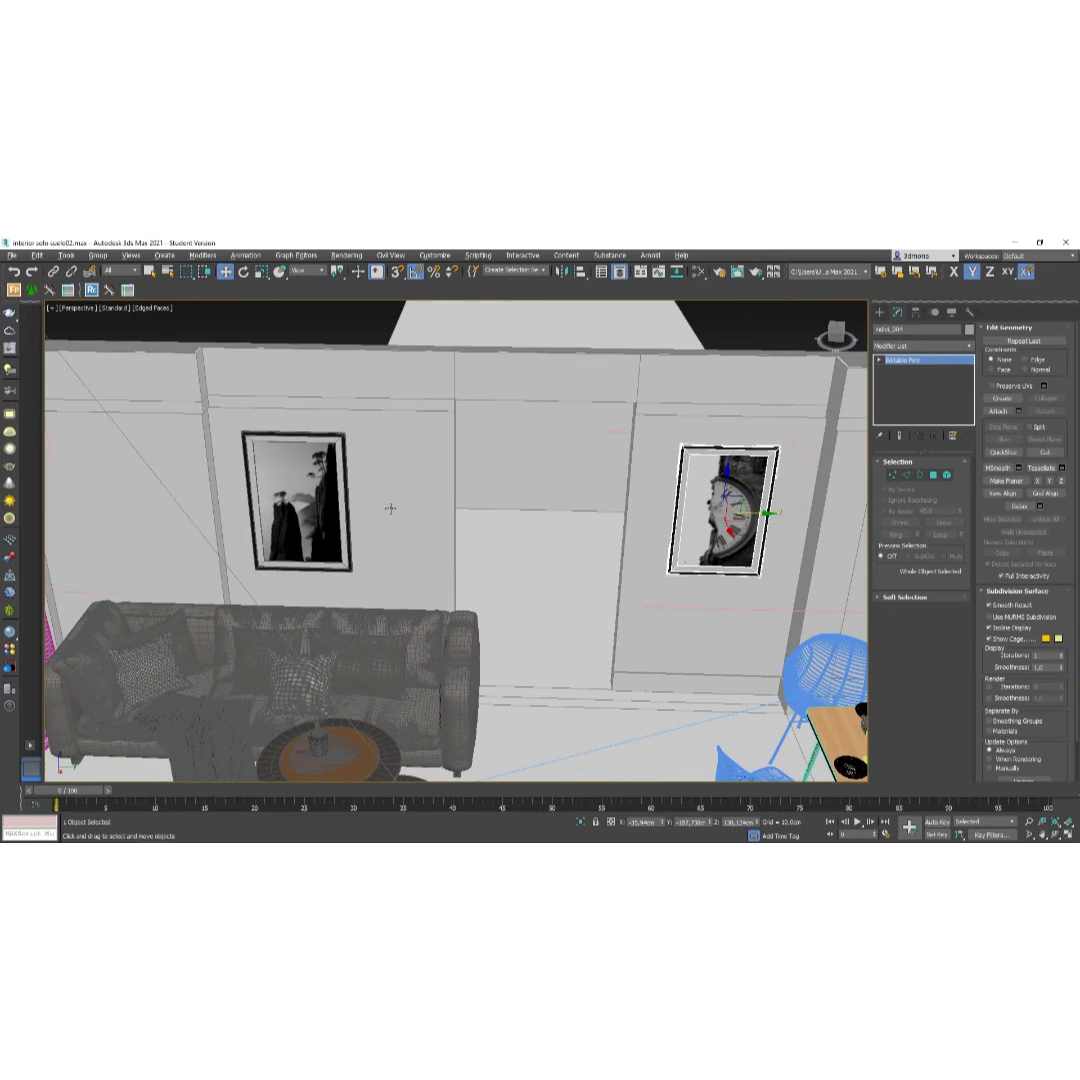
left_click(307, 532)
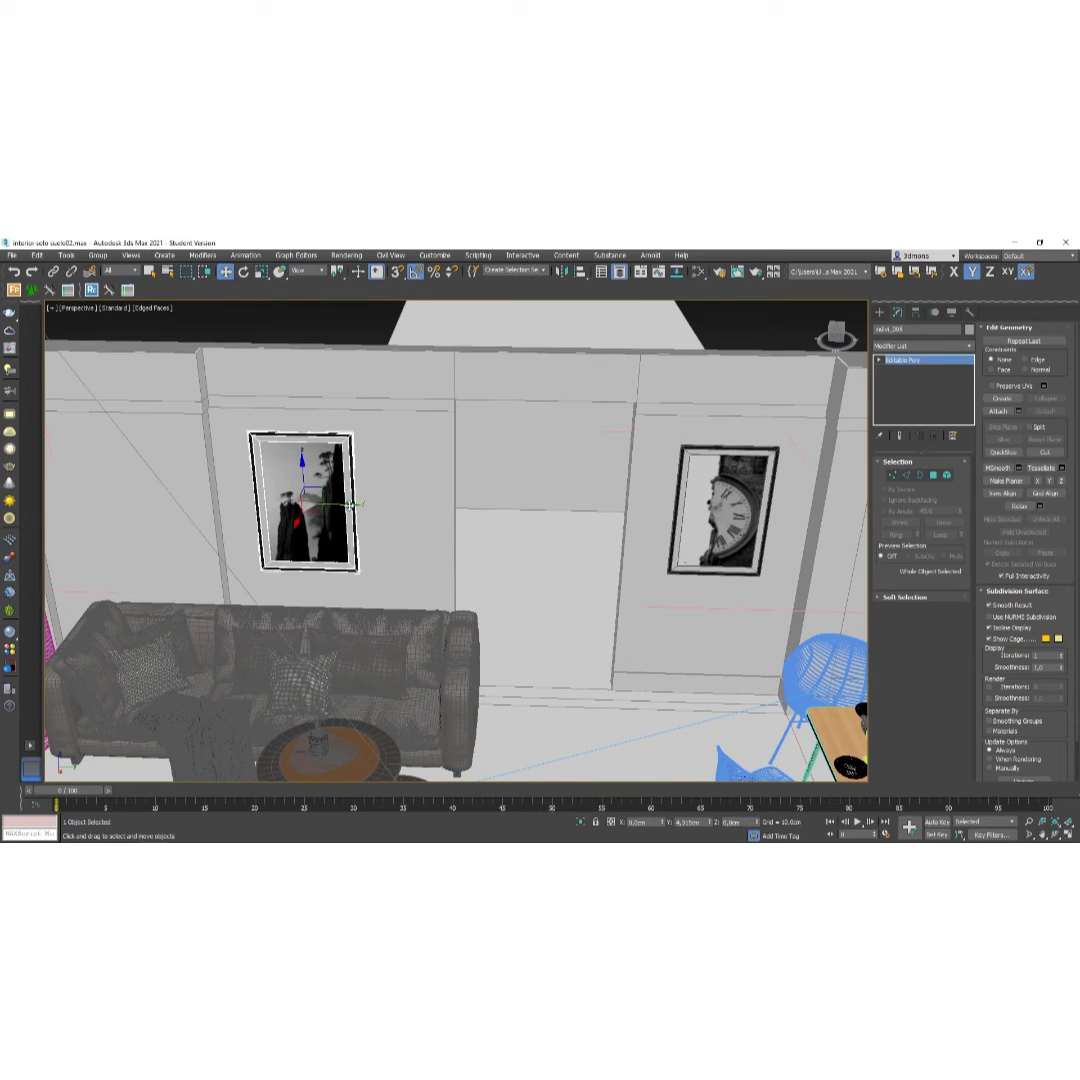
Review the arrangement of the sofa, coffee tables, wall pictures and dining set from several angles in Perspective.
middle_click_drag(379, 603, 445, 557, "alt")
middle_click_drag(407, 618, 637, 548, "alt")
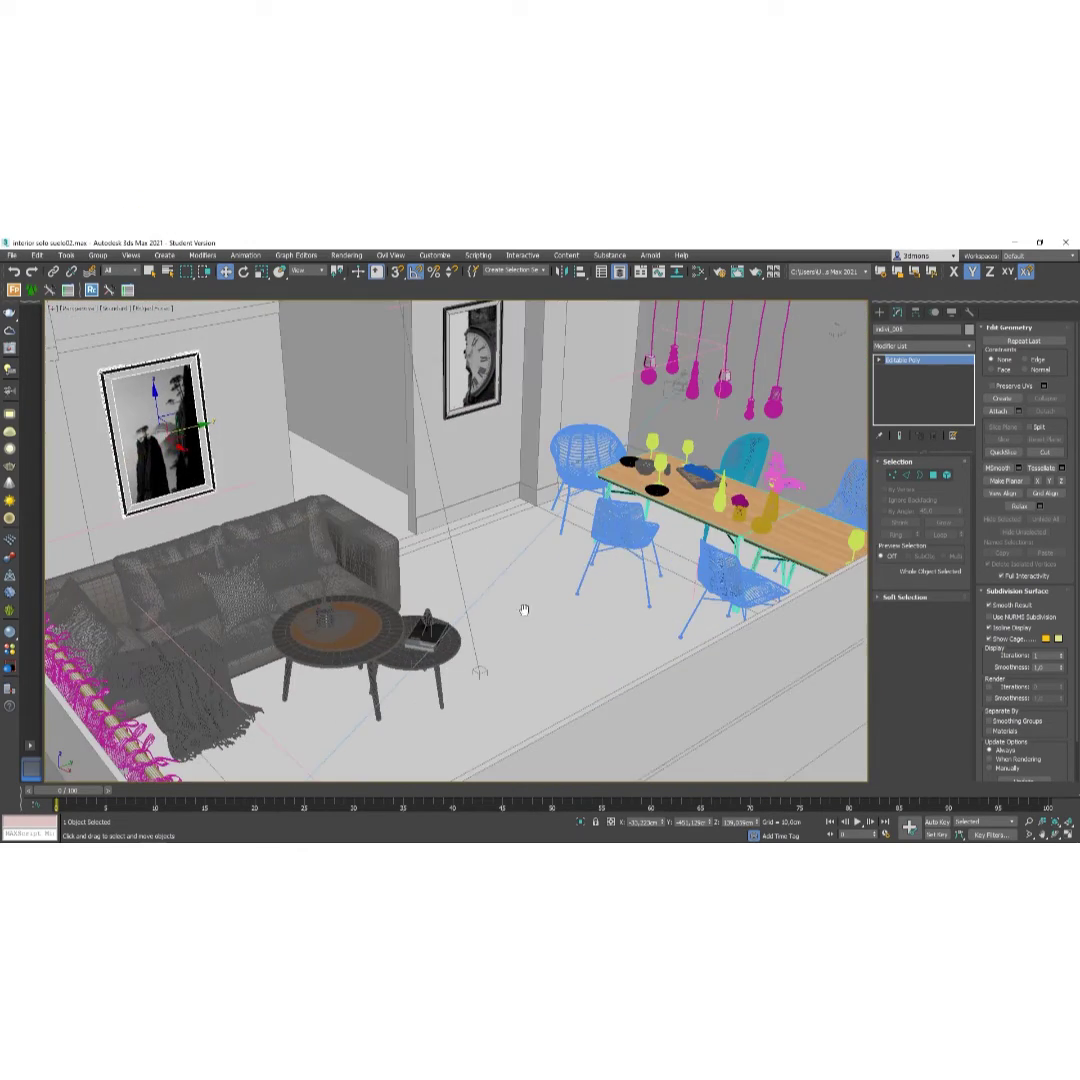
middle_click_drag(525, 607, 378, 704)
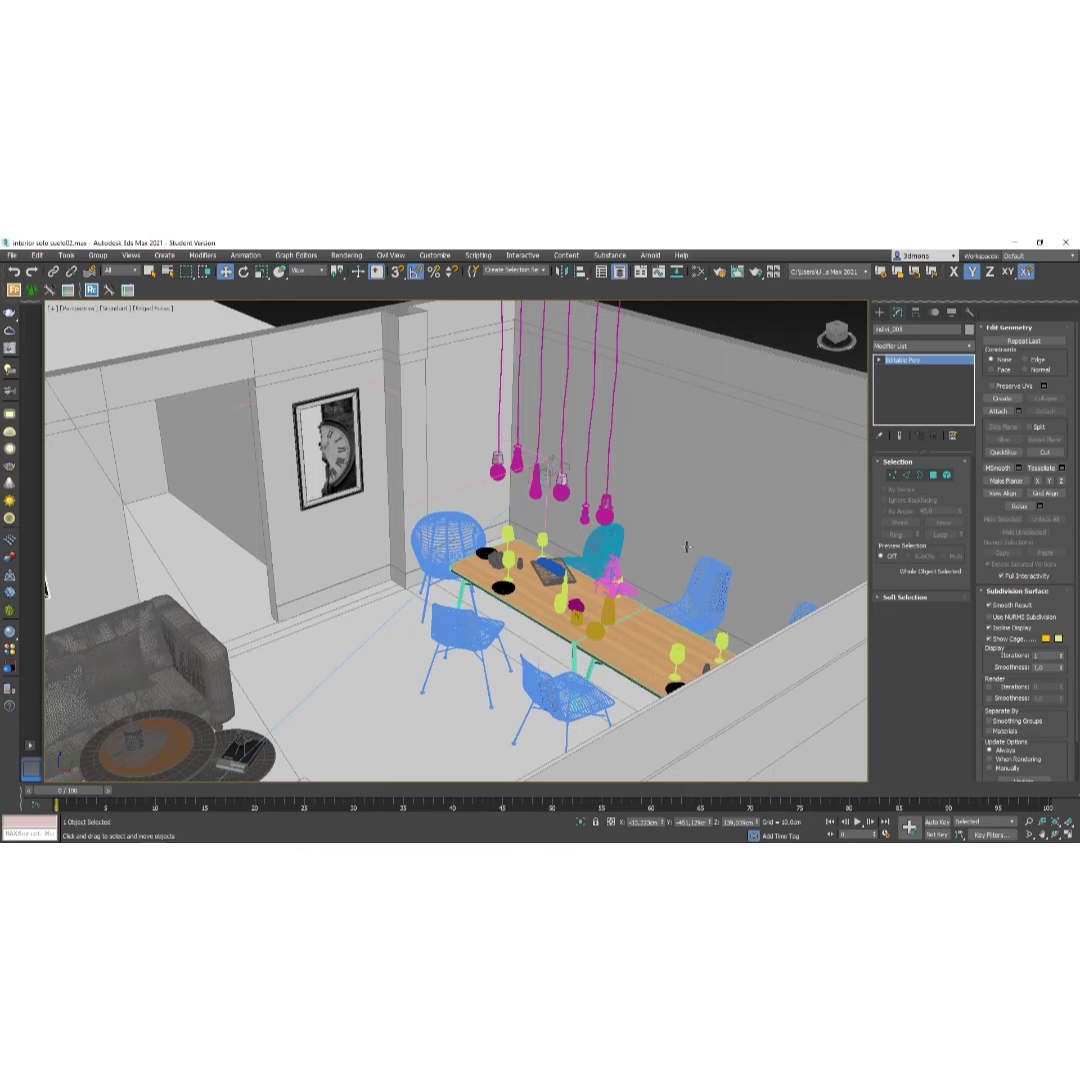
middle_click_drag(660, 545, 355, 712, "alt")
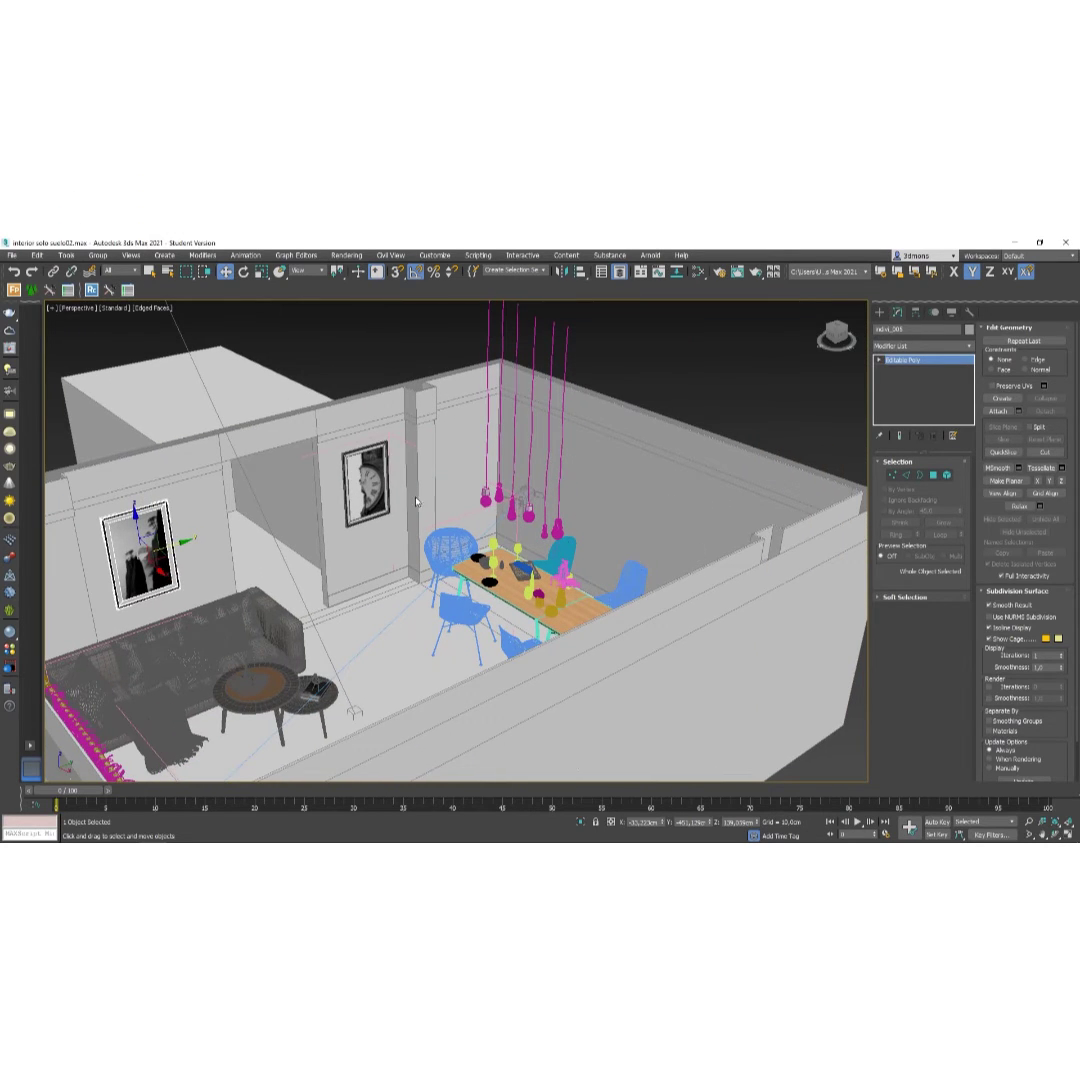
left_click(361, 491)
middle_click_drag(298, 555, 411, 541)
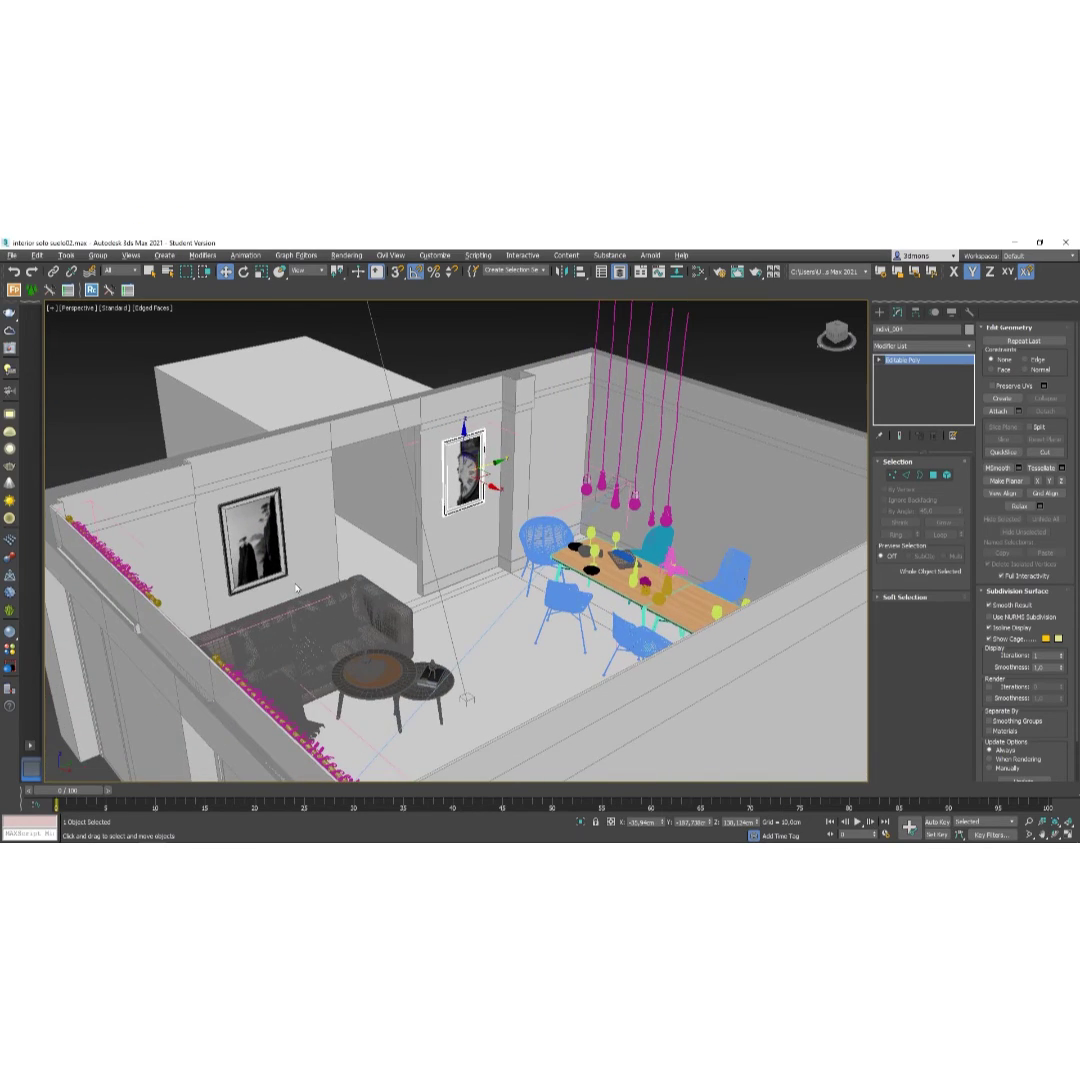
Select the sofa with its throw blanket and cushions and nudge them slightly along X beside the wall.
mouse_move(296, 588)
middle_mouse_down("alt")
mouse_move(234, 573)
mouse_move(308, 607)
mouse_move(290, 607)
mouse_move(414, 602)
mouse_move(381, 663)
mouse_move(420, 650)
mouse_move(379, 658)
mouse_move(360, 690)
mouse_move(236, 764)
mouse_move(145, 745)
mouse_move(125, 724)
middle_mouse_up("alt")
scroll(308, 607, "up", 3)
scroll(440, 612, "up", 5)
key("F3")
key("F3")
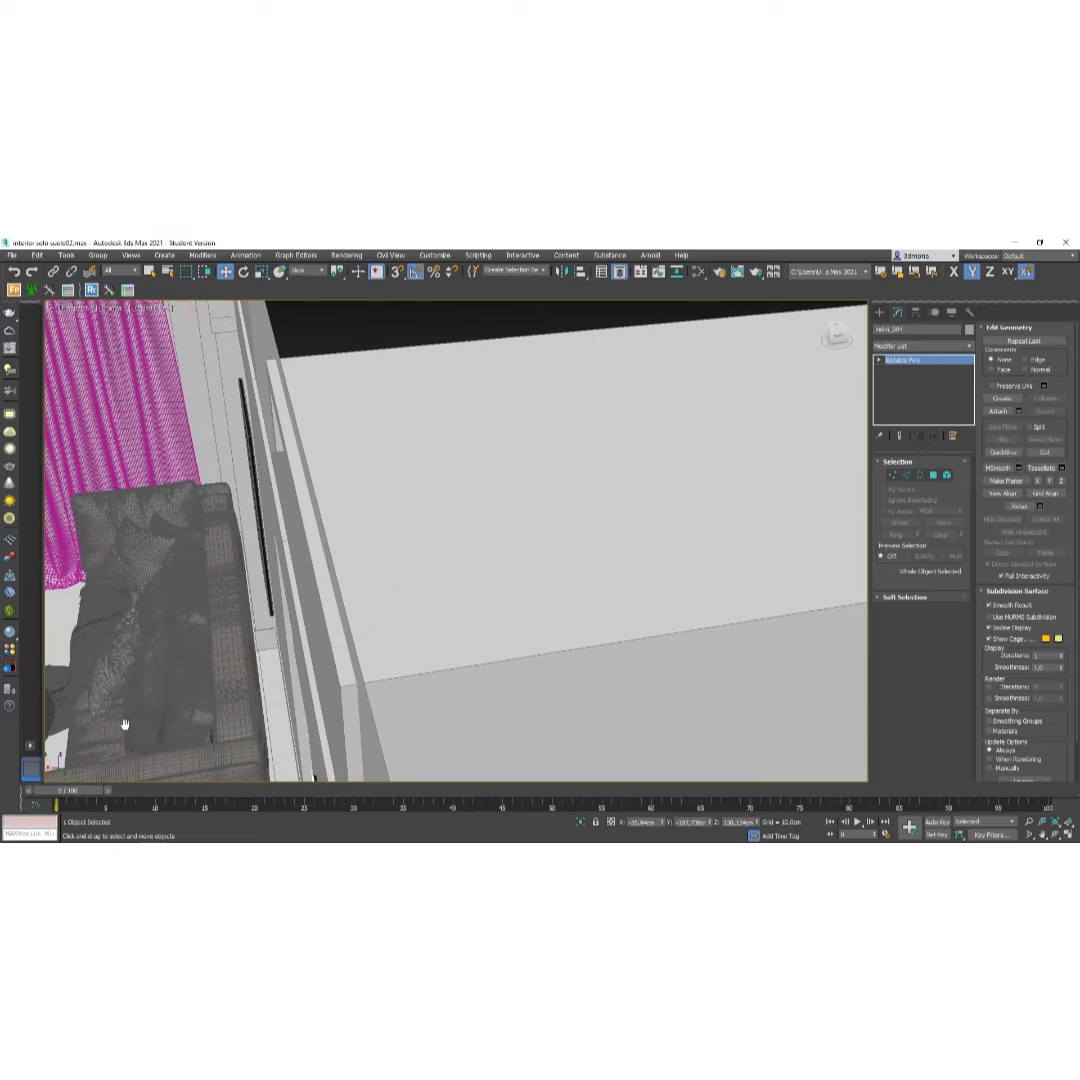
middle_click_drag(235, 561, 342, 569, "alt")
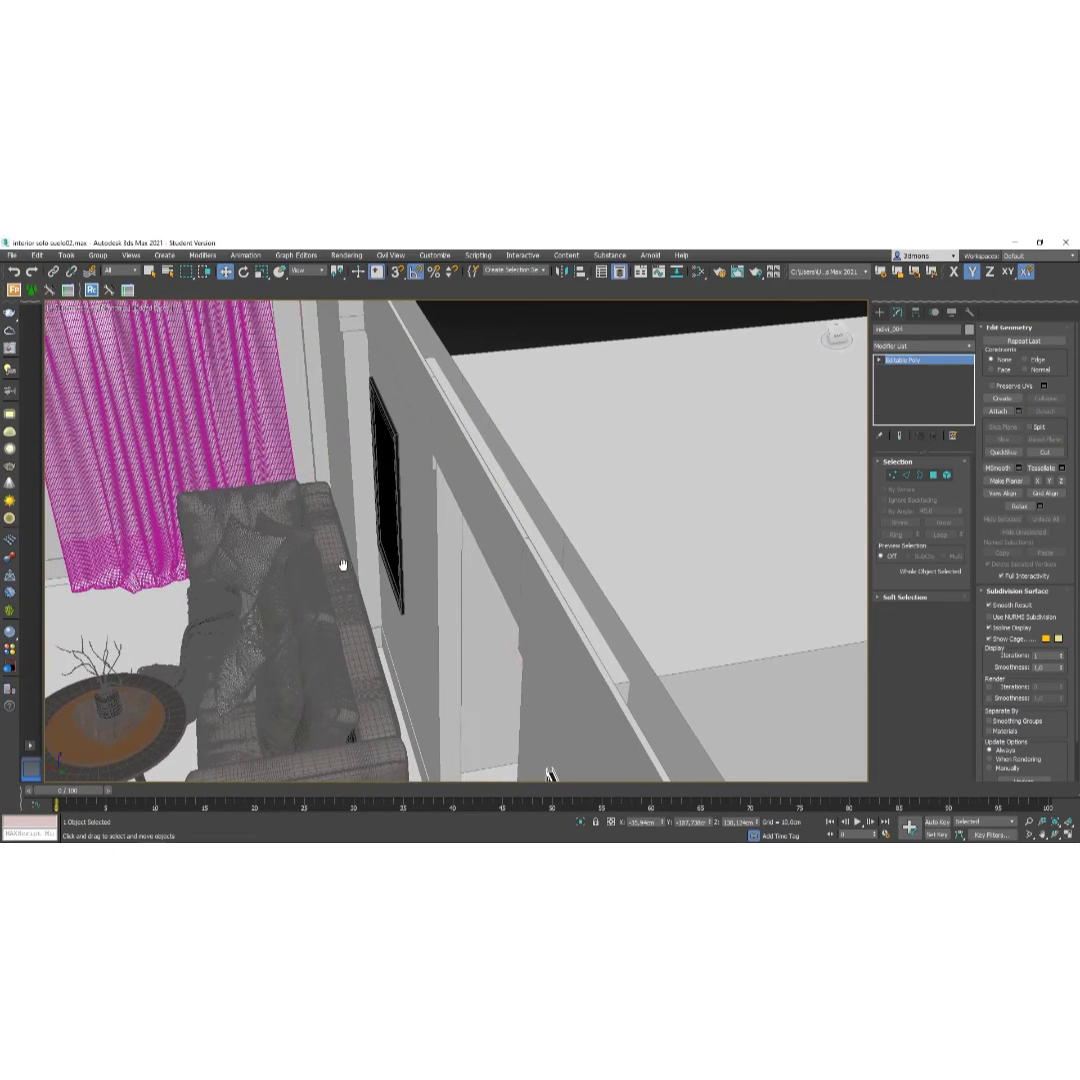
left_click(342, 569)
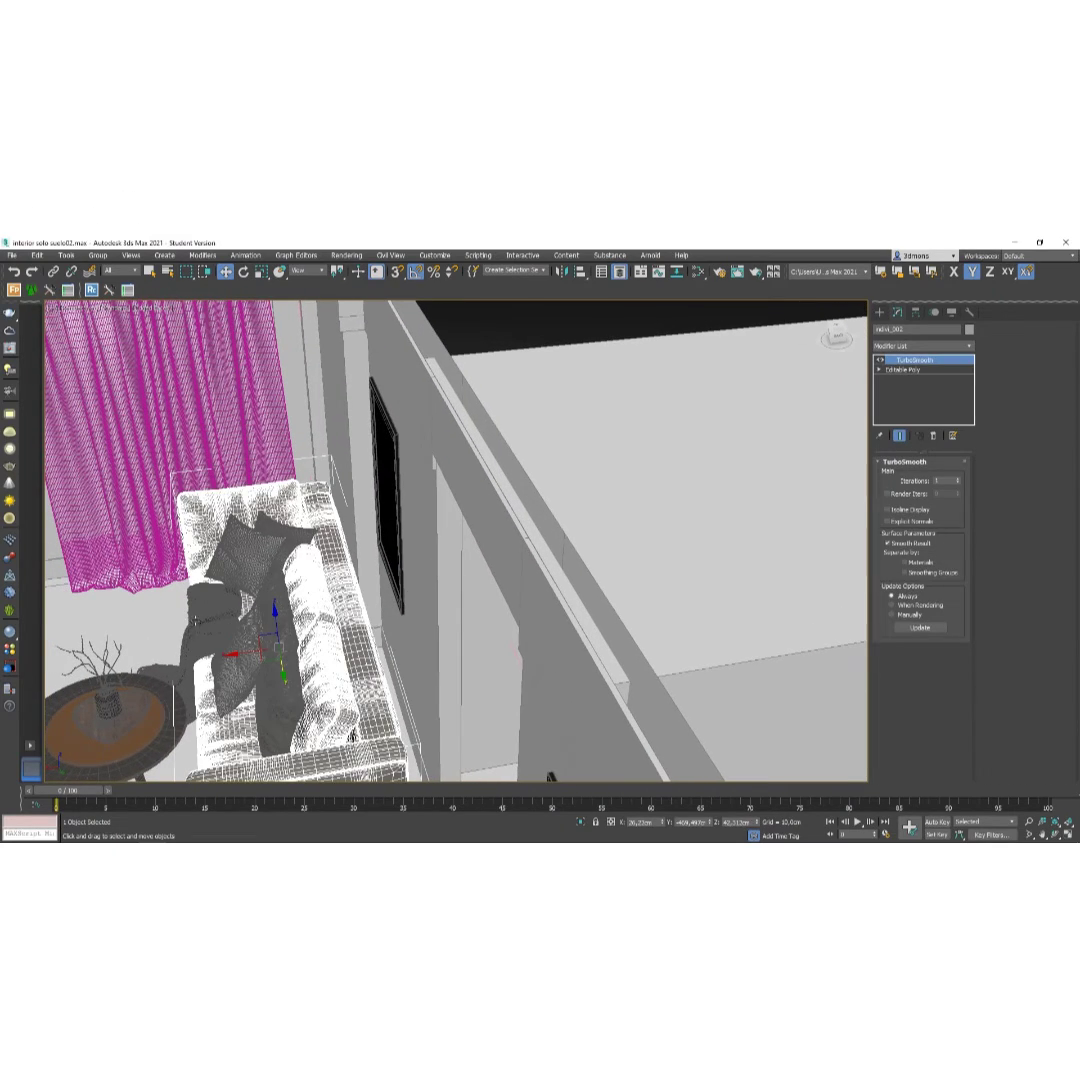
left_click(199, 620, "ctrl")
left_click(231, 571, "ctrl")
middle_click_drag(246, 600, 246, 480)
left_click_drag(210, 523, 217, 532)
Close the opened group that contains the sofa, coffee tables and wall pictures.
mouse_move(217, 532)
middle_mouse_down("alt")
mouse_move(262, 508)
mouse_move(305, 544)
middle_mouse_up("alt")
scroll(288, 540, "down", 3)
key("F3")
scroll(460, 593, "down", 3)
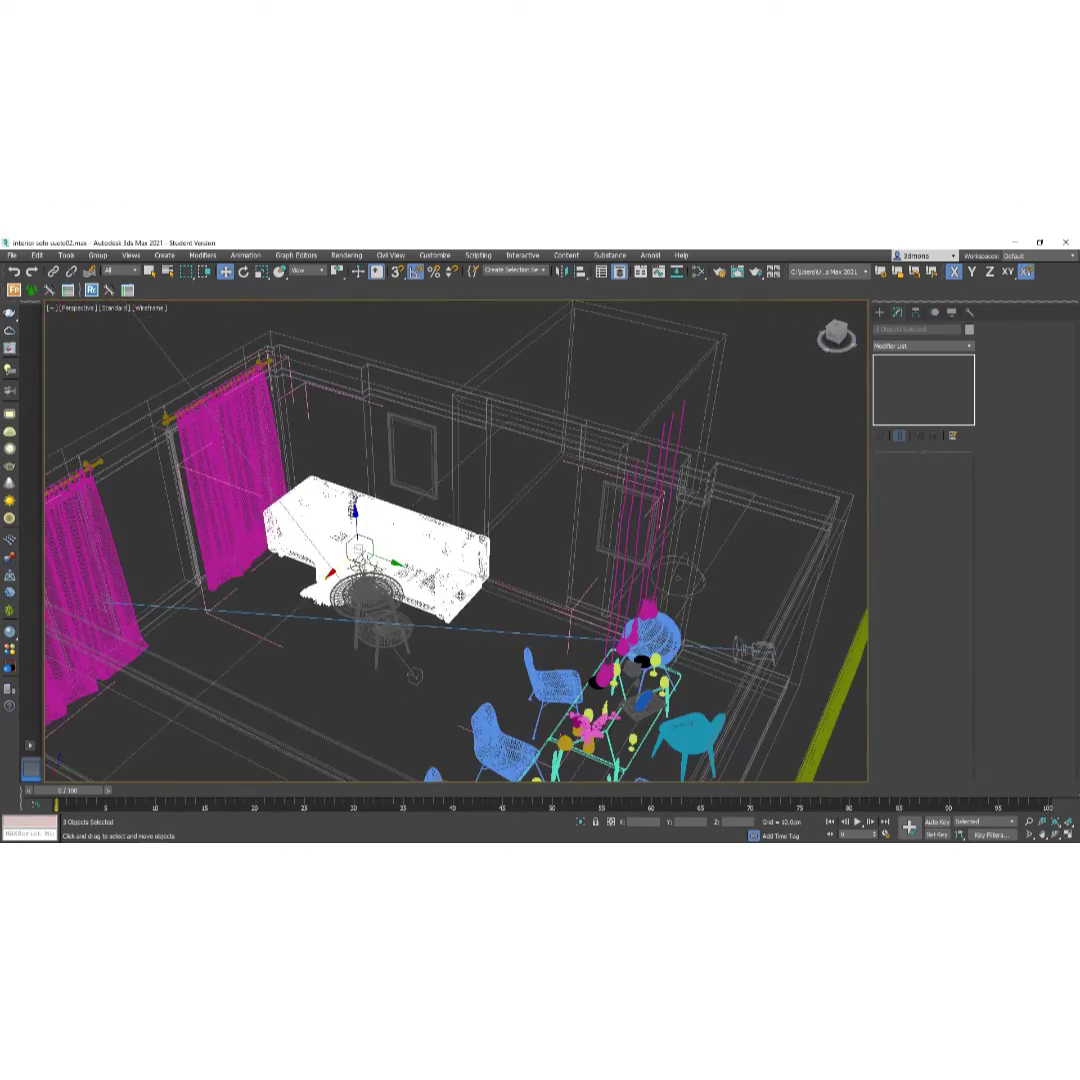
middle_click_drag(465, 593, 413, 576, "alt")
left_click(97, 255)
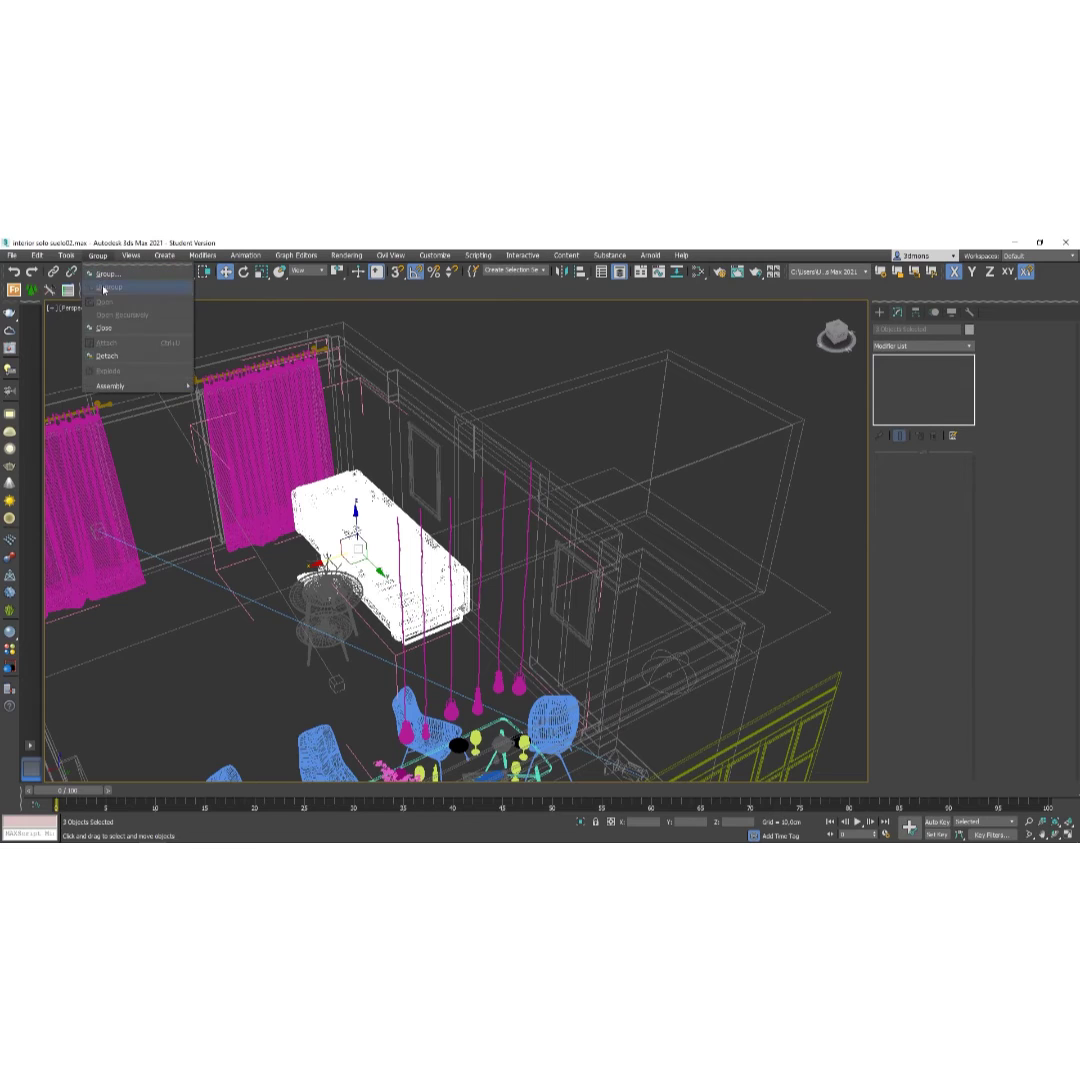
left_click(95, 325)
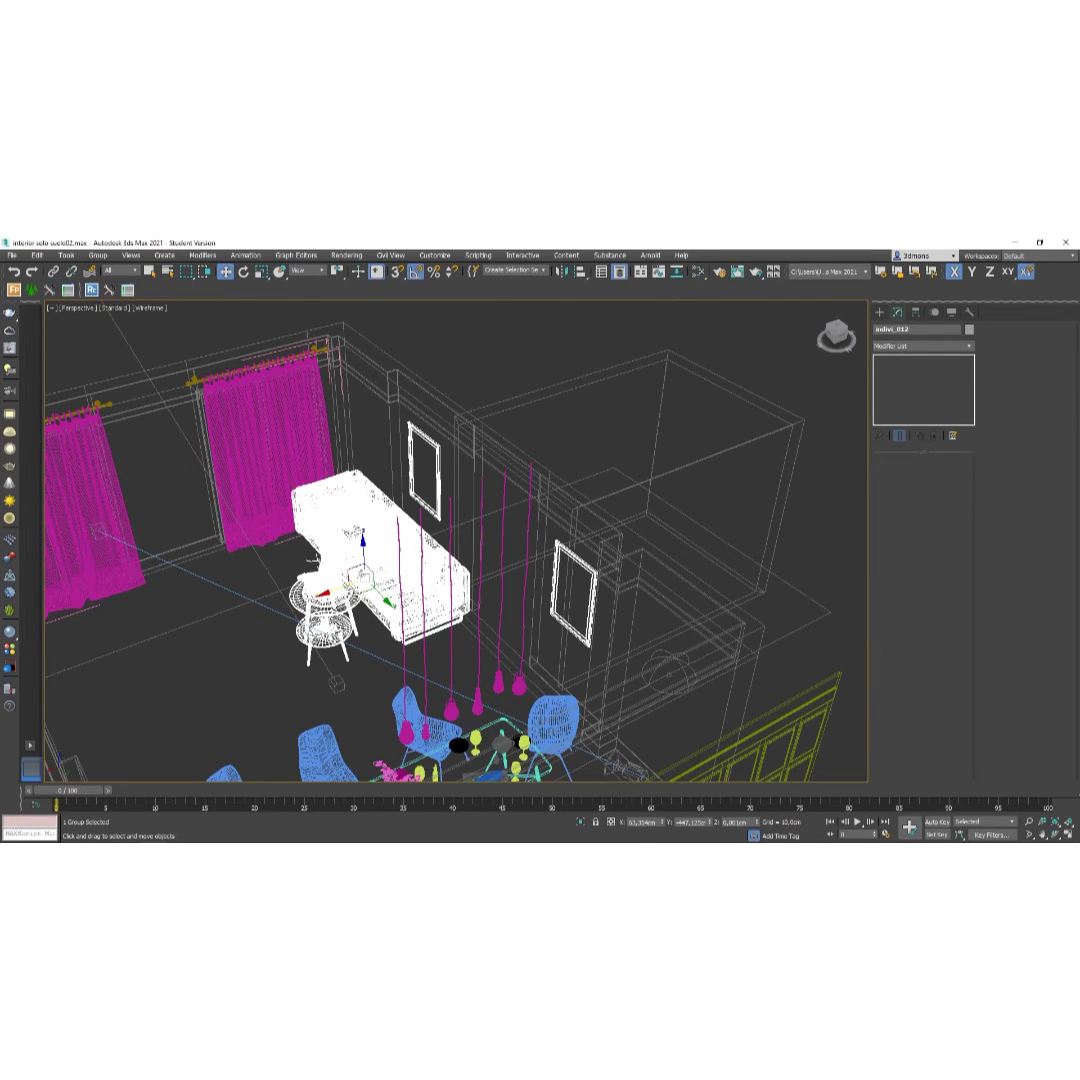
Open the Layer Explorer, collapse the Sofas layer and place the window clear of the furniture in the viewport.
left_click_drag(444, 428, 539, 398)
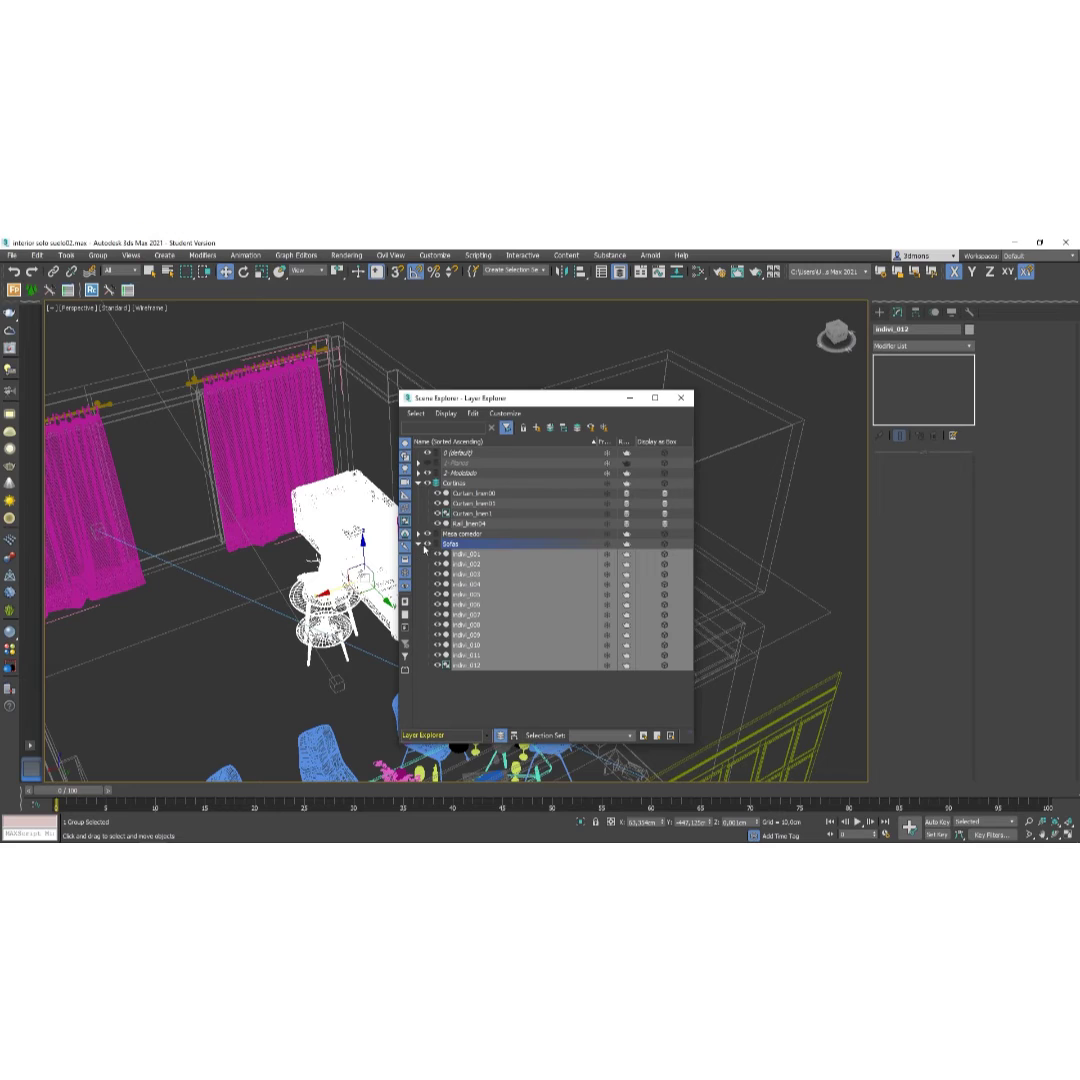
left_click(418, 545)
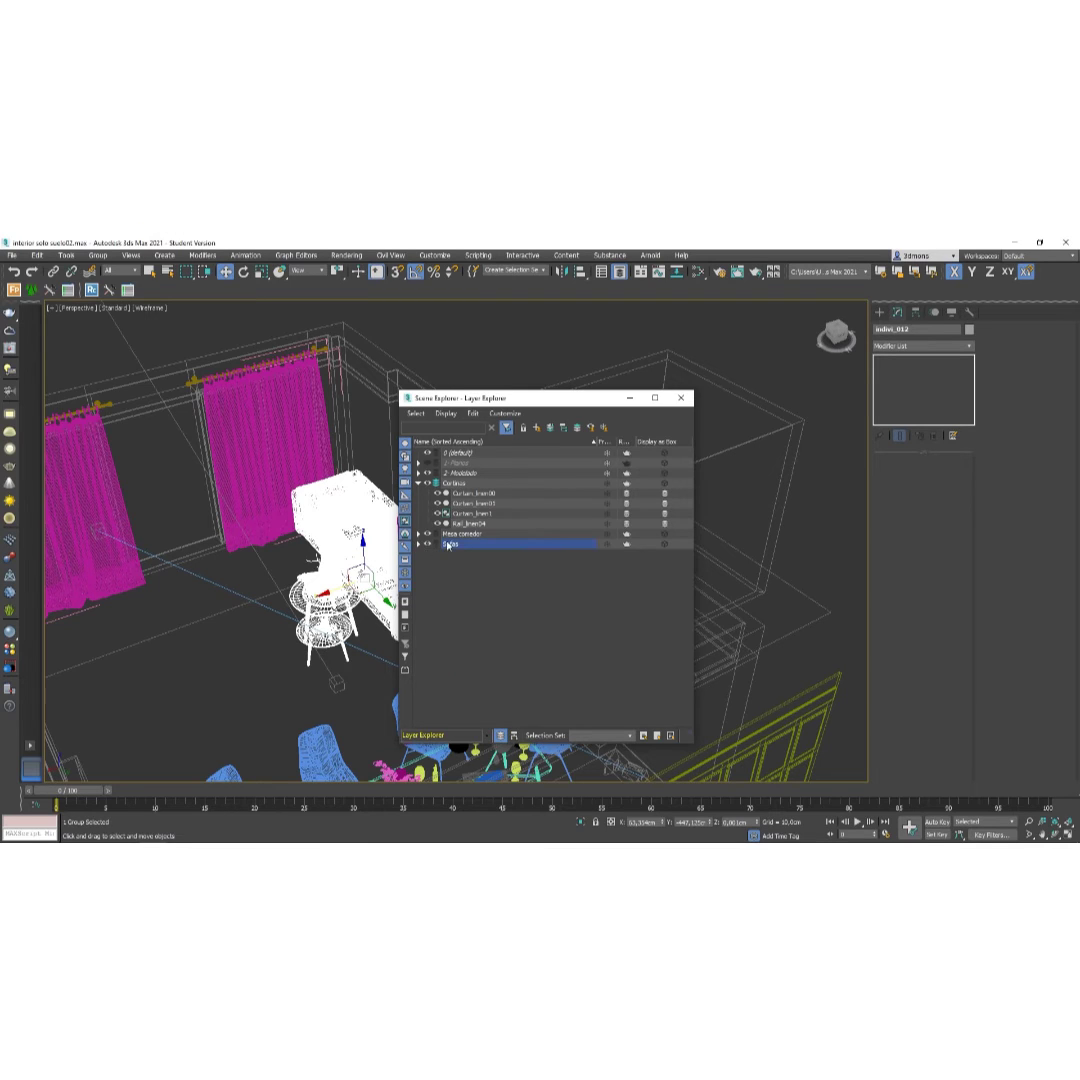
left_click_drag(530, 399, 576, 380)
middle_click_drag(283, 658, 430, 638)
scroll(238, 588, "down", 5)
middle_click_drag(276, 648, 239, 644)
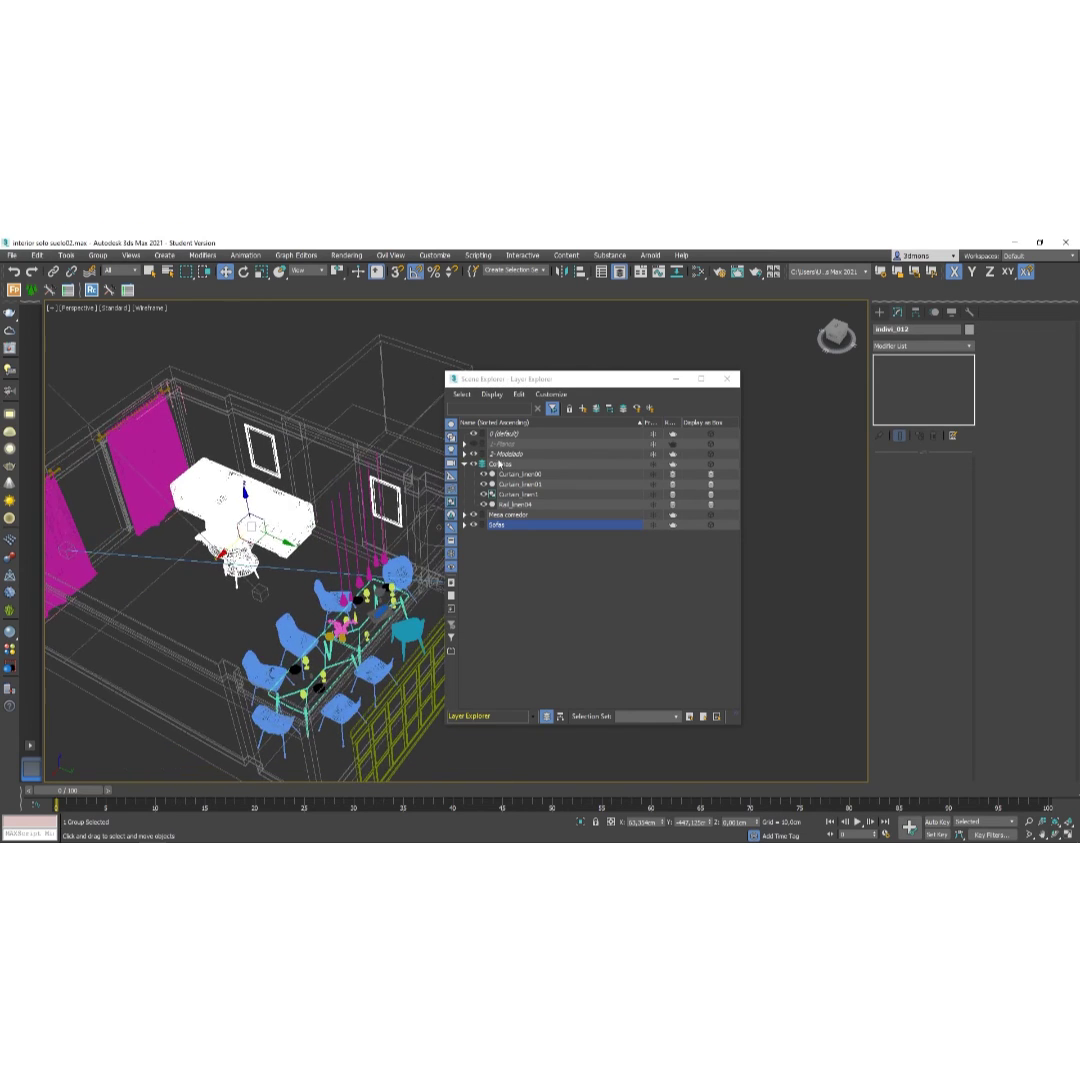
left_click_drag(560, 380, 791, 390)
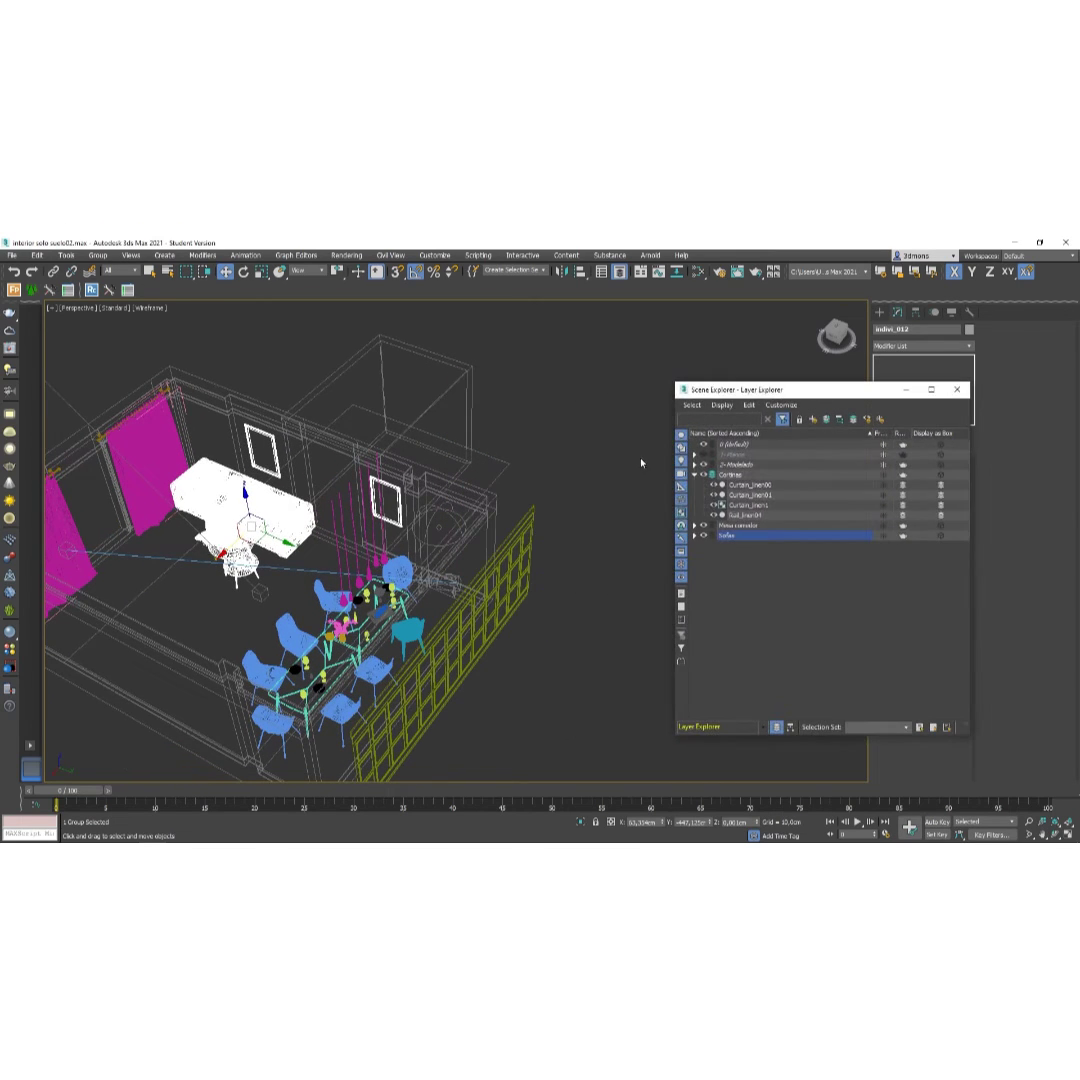
middle_click_drag(330, 450, 378, 461, "alt")
scroll(378, 461, "up", 5)
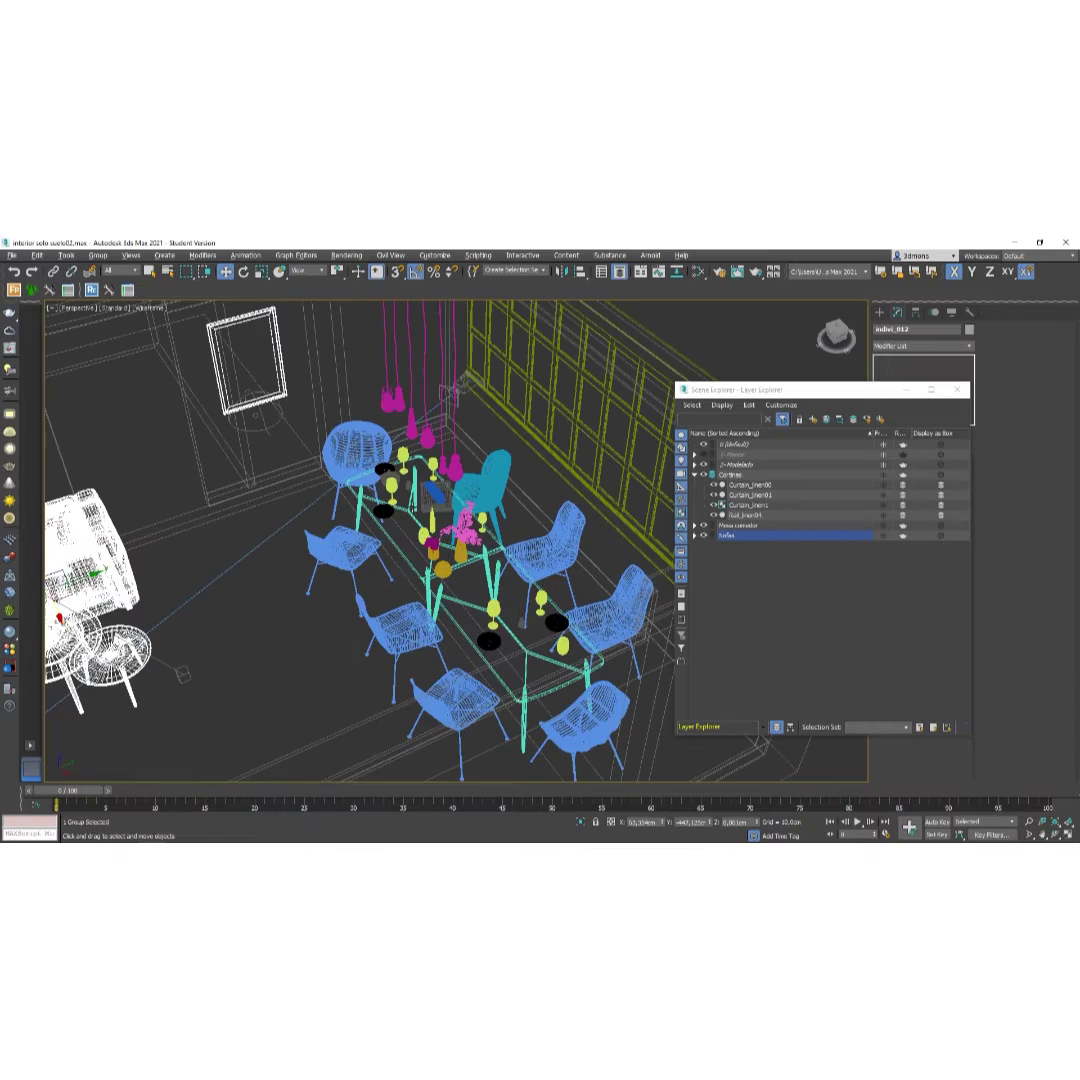
middle_click_drag(434, 555, 632, 525)
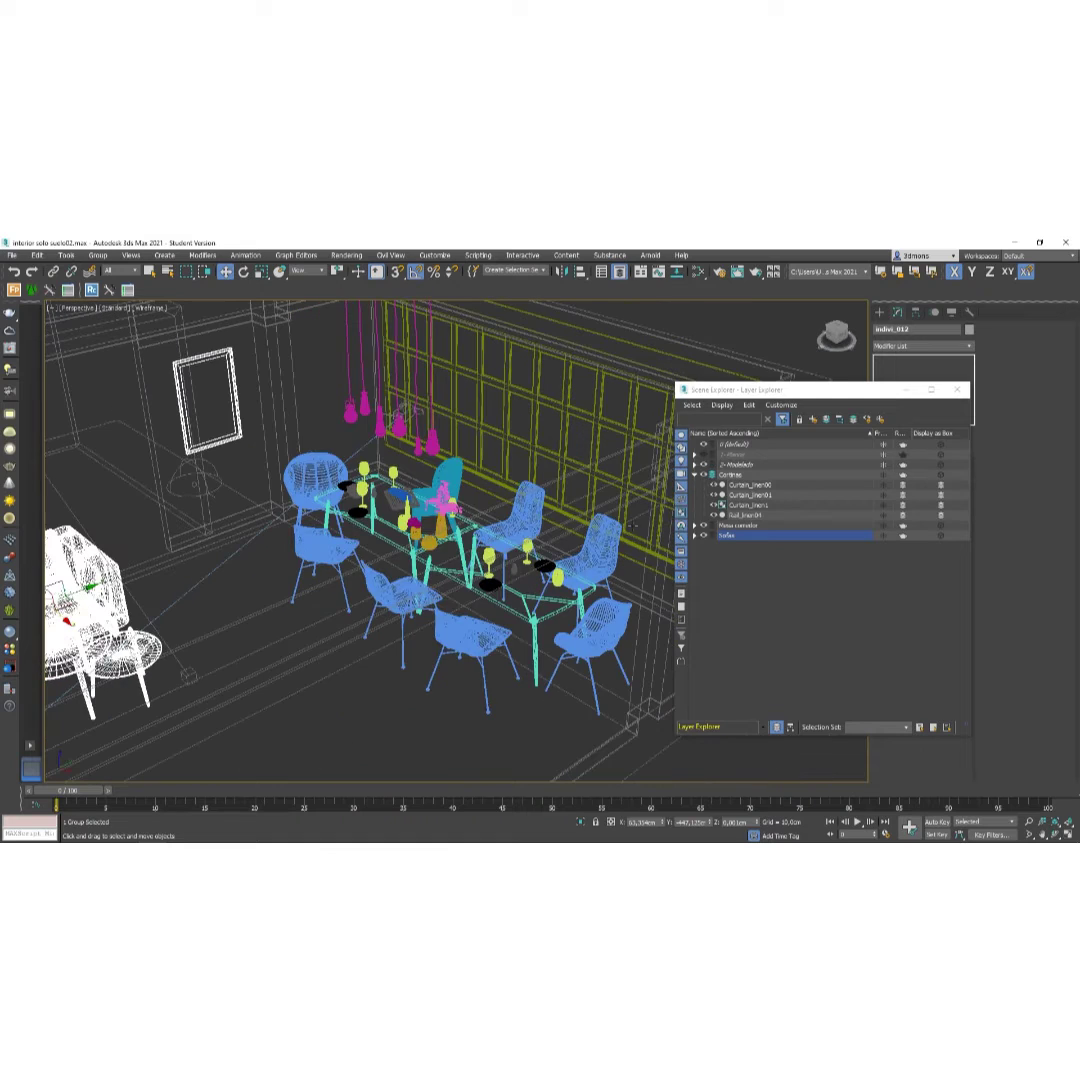
Turn the Mesa comedor layer's visibility back on and deselect the sofa group.
middle_click_drag(650, 545, 421, 594, "alt")
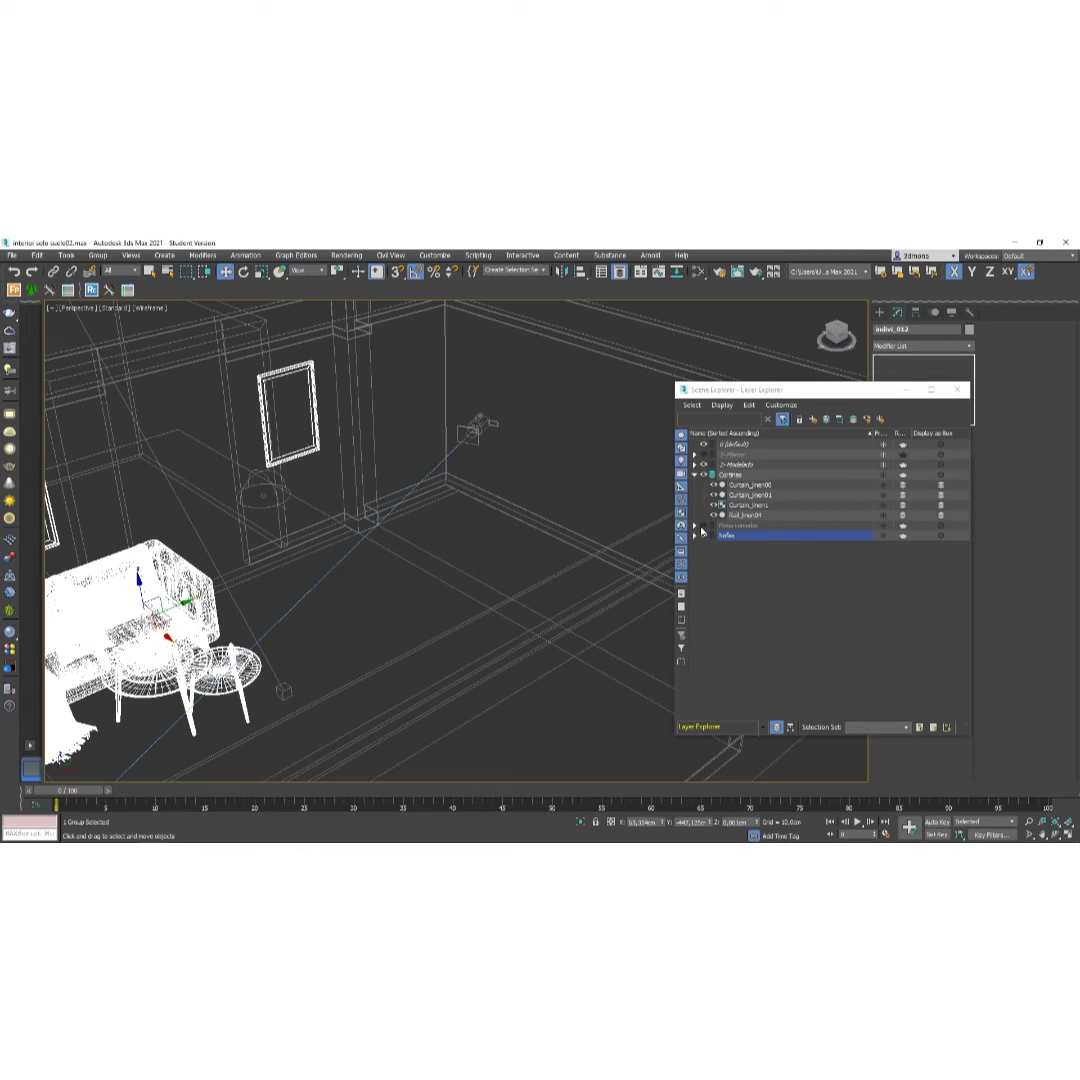
middle_click_drag(381, 644, 670, 563, "alt")
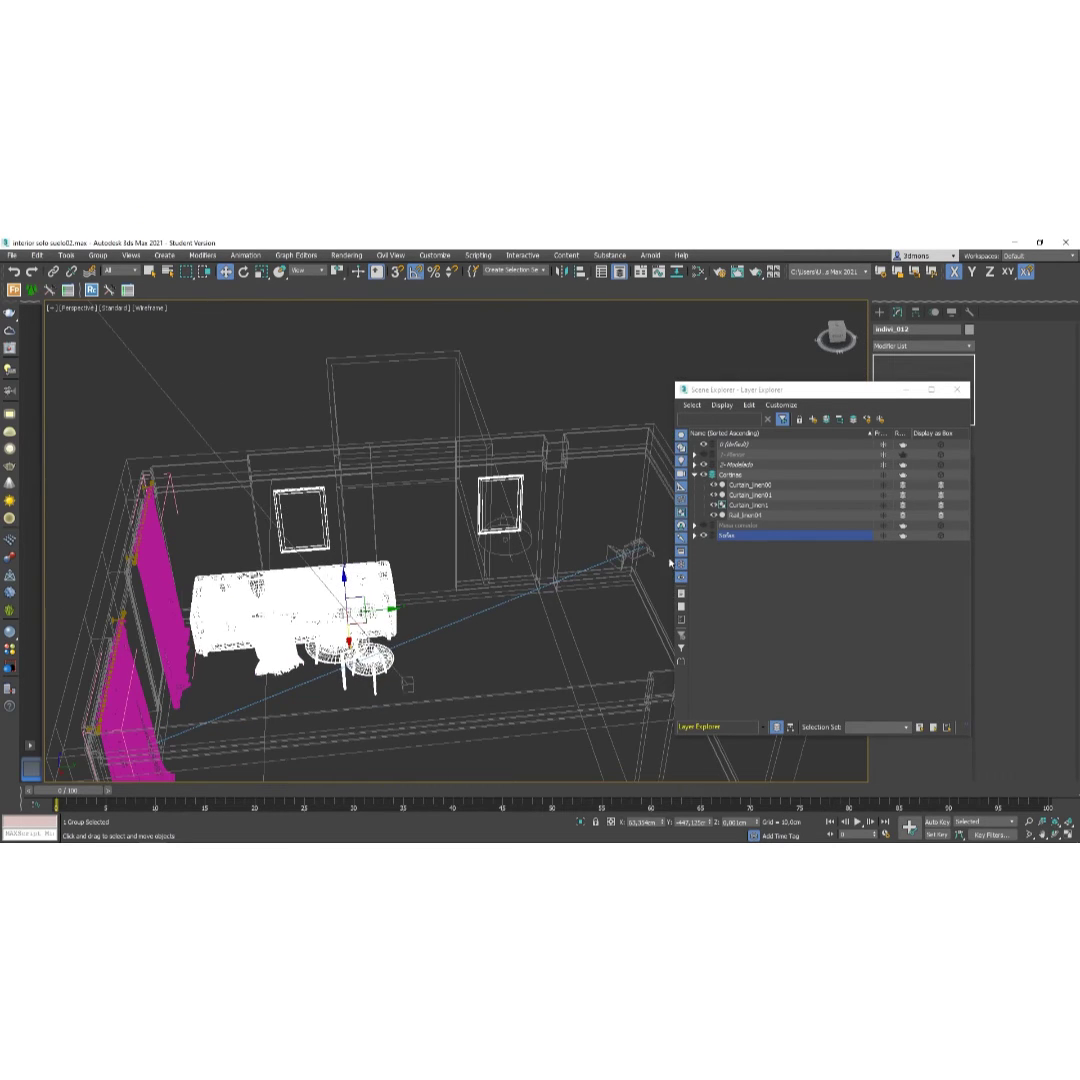
left_click(703, 525)
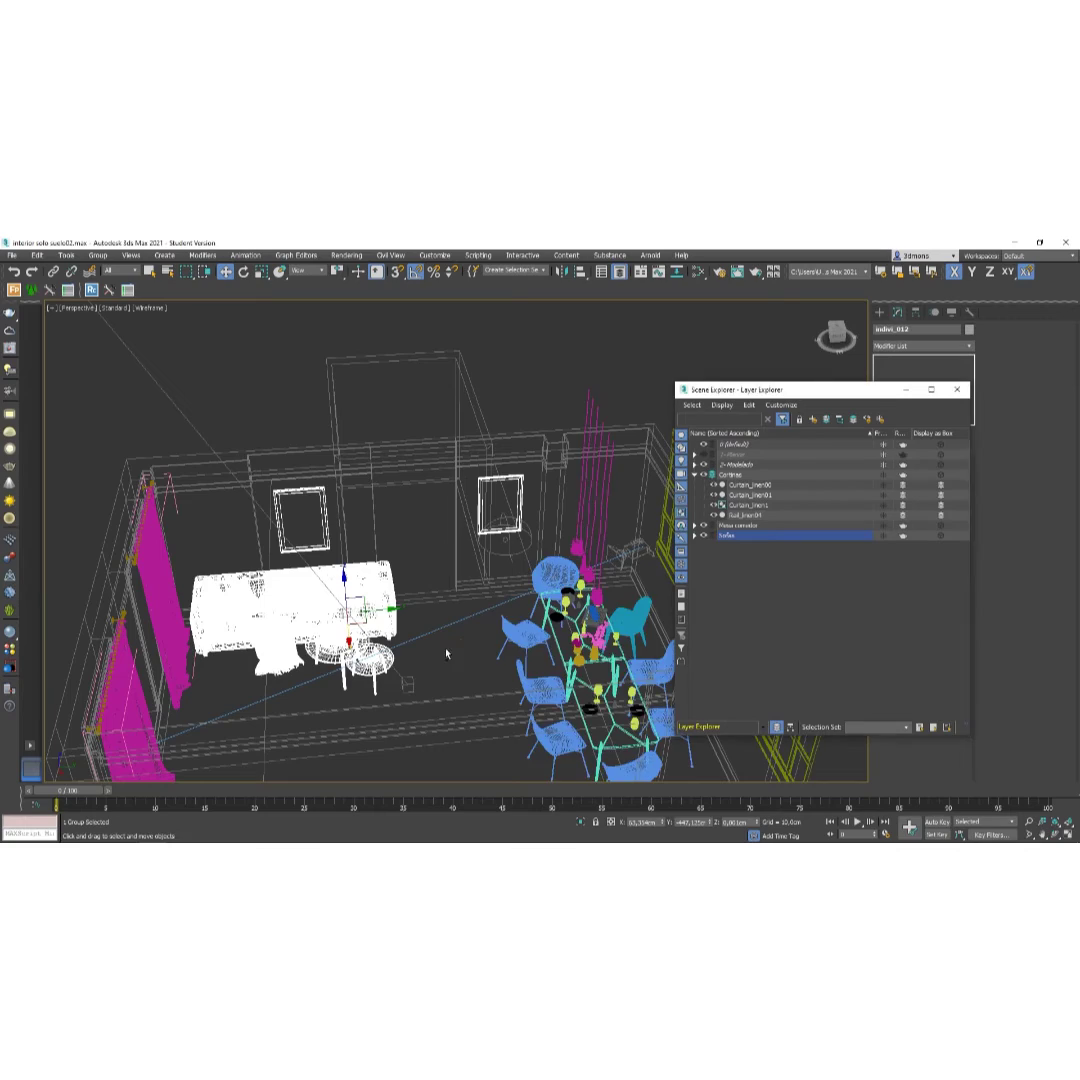
middle_click_drag(448, 646, 372, 535, "alt")
scroll(356, 622, "down", 5)
scroll(317, 520, "up", 3)
left_click(360, 512)
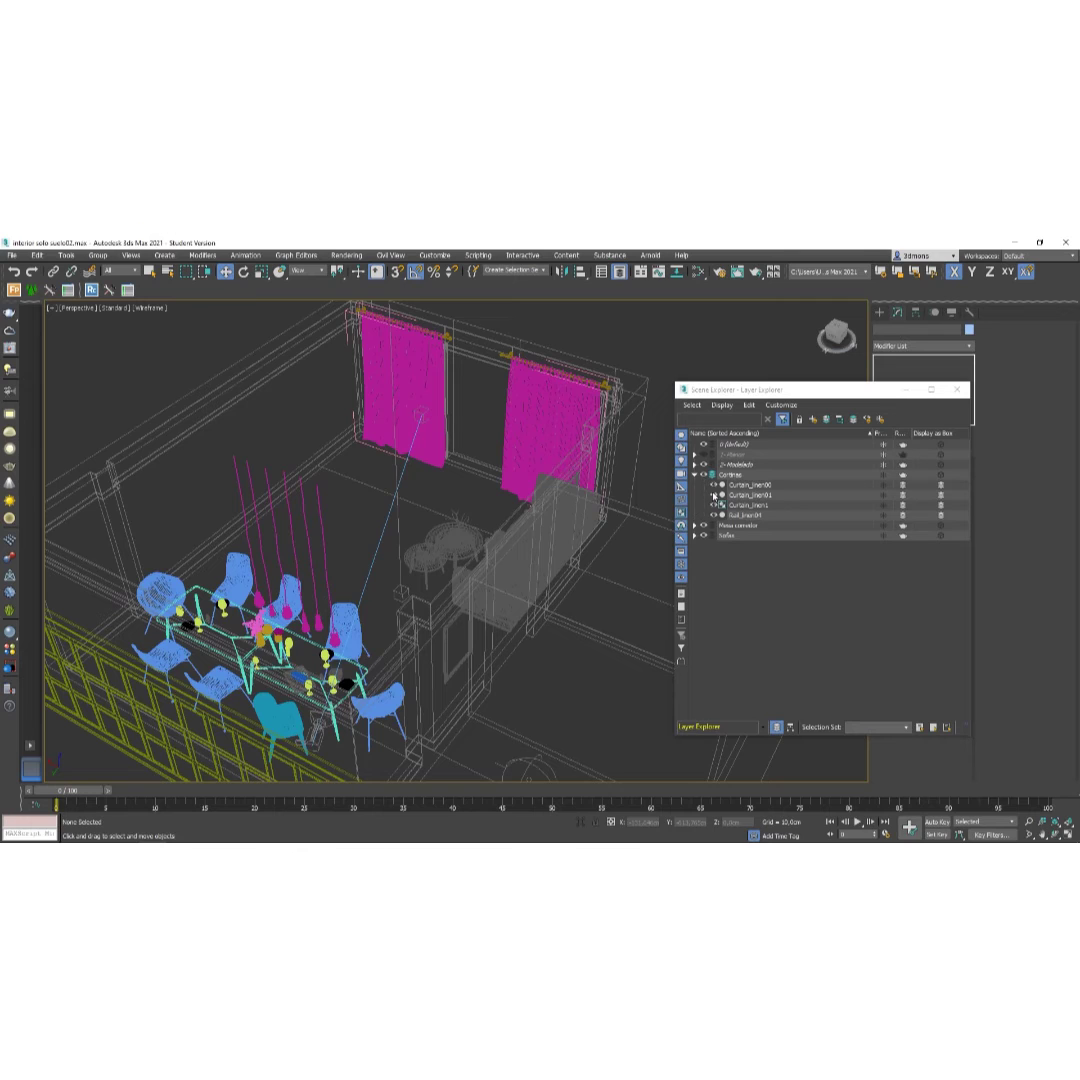
mouse_move(502, 527)
middle_mouse_down("alt")
mouse_move(497, 549)
mouse_move(540, 520)
mouse_move(506, 535)
middle_mouse_up("alt")
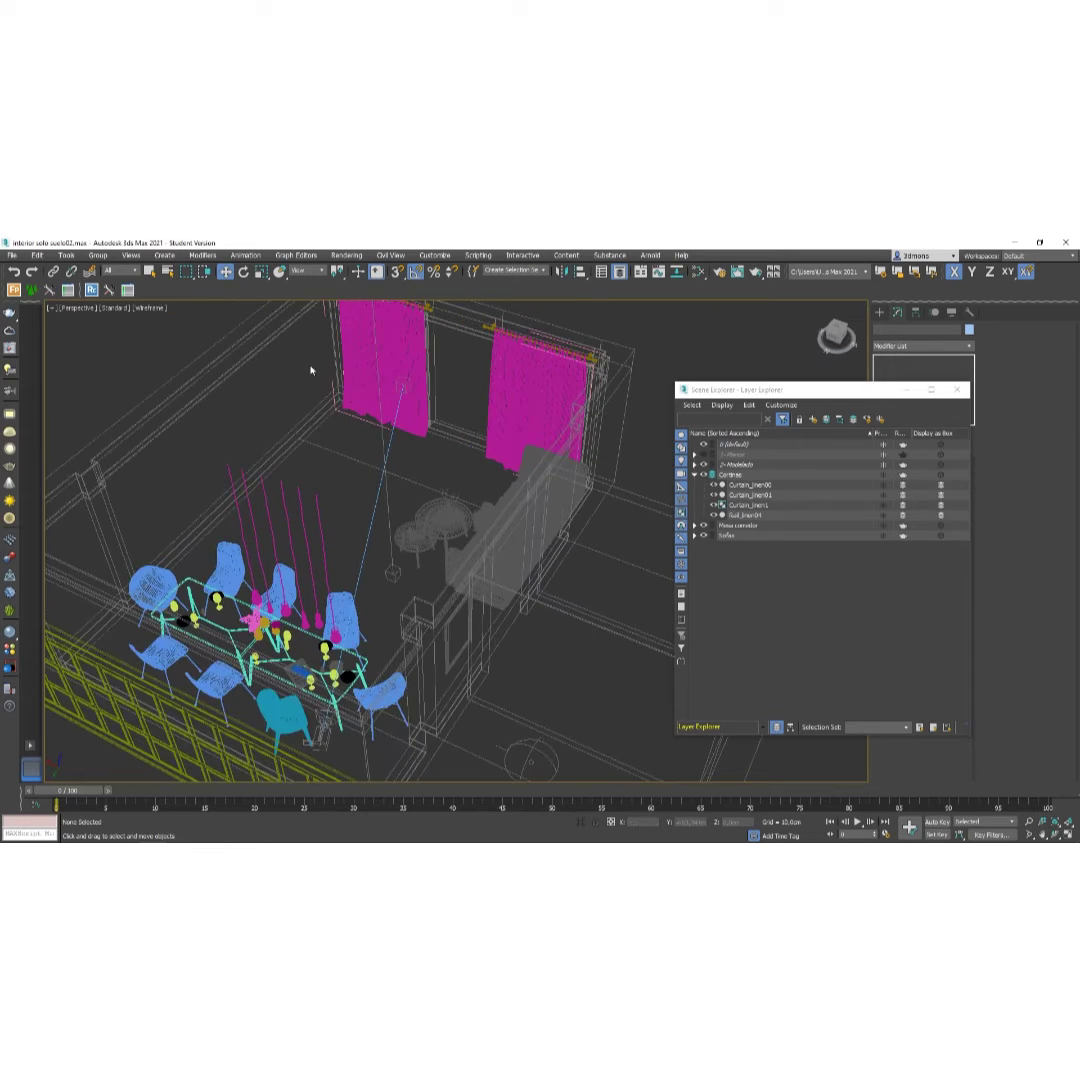
Merge the indivi_b group from indivi_b_2012__vray.max into the scene and dismiss the Scene Converter.
left_click(12, 256)
mouse_move(41, 410)
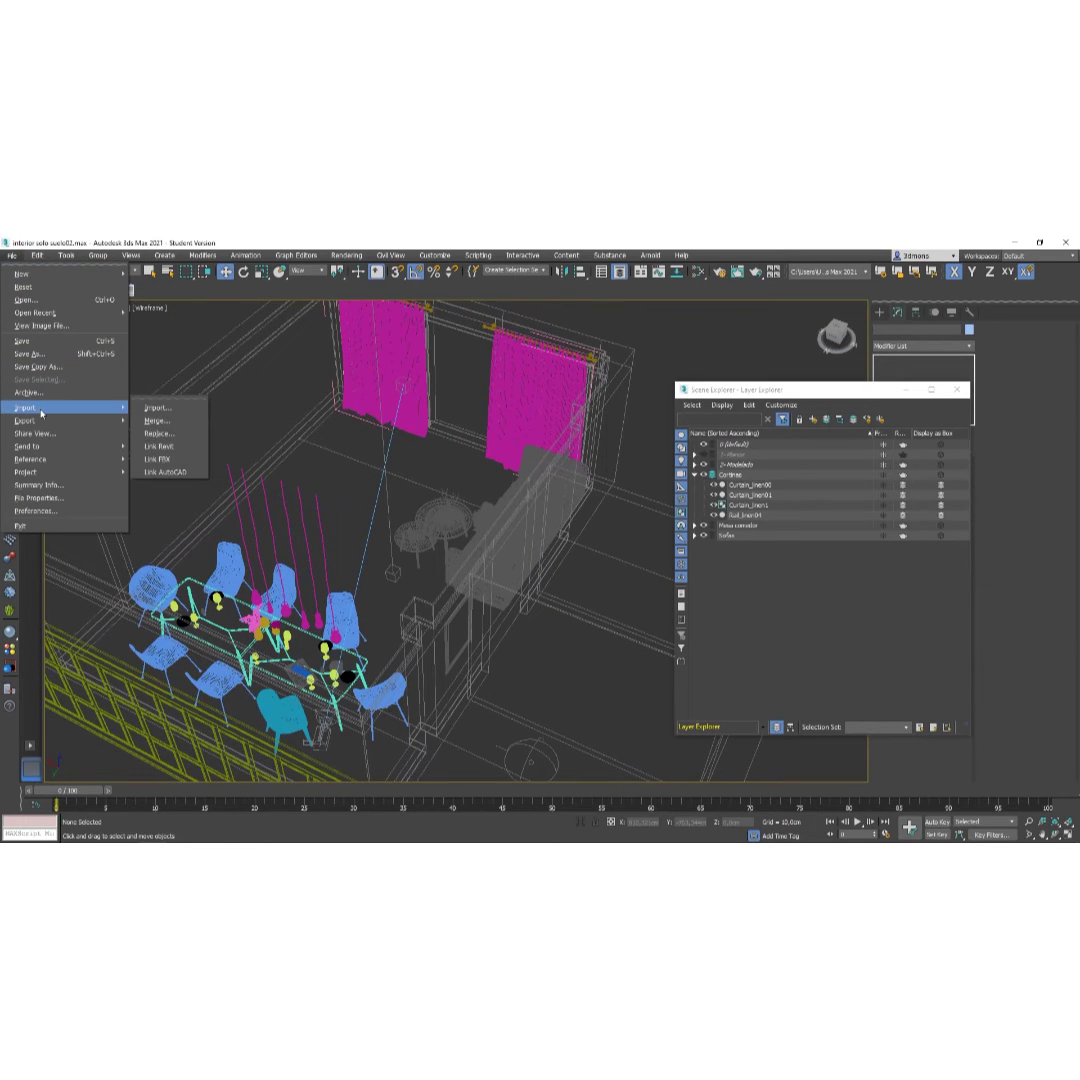
left_click(157, 420)
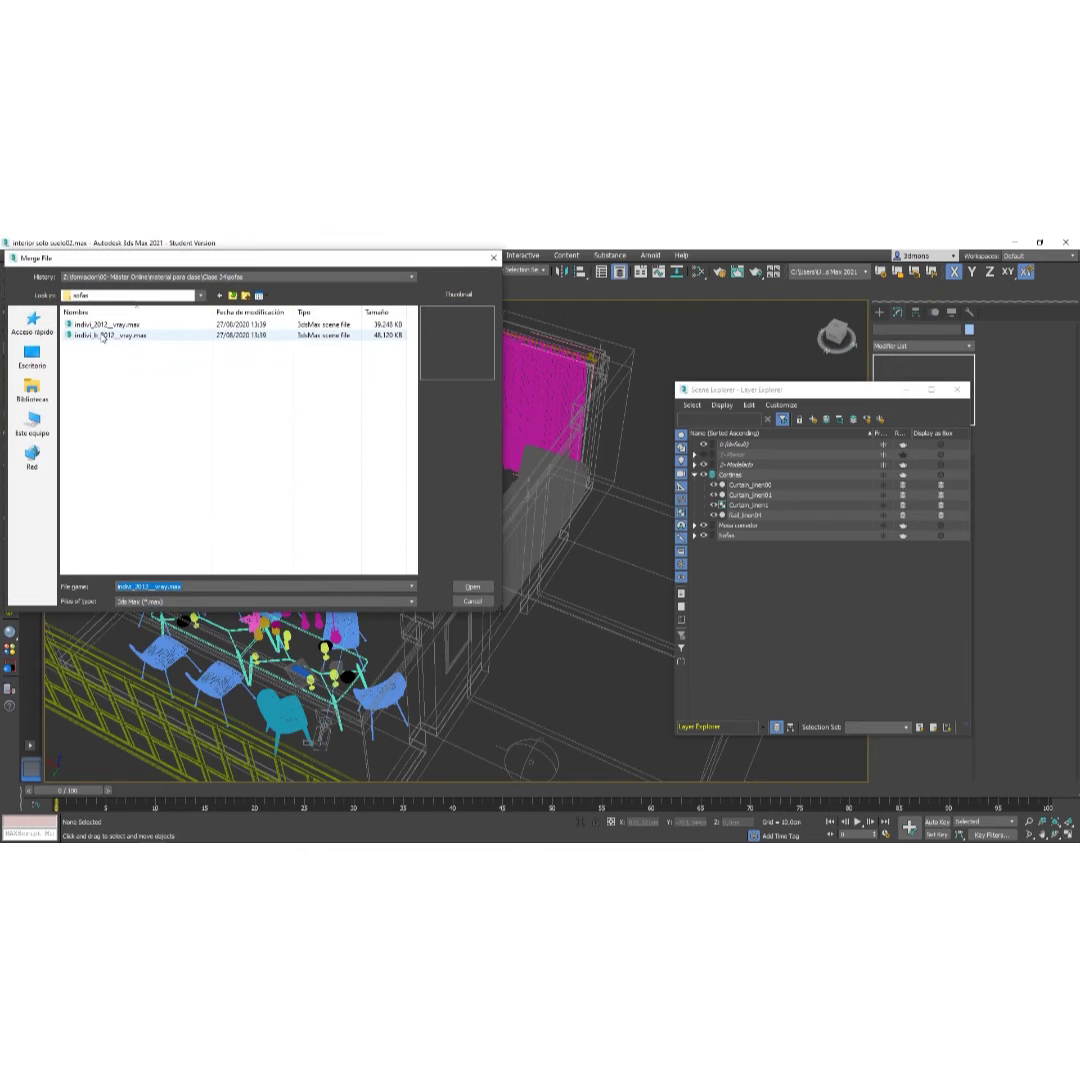
double_click(104, 335)
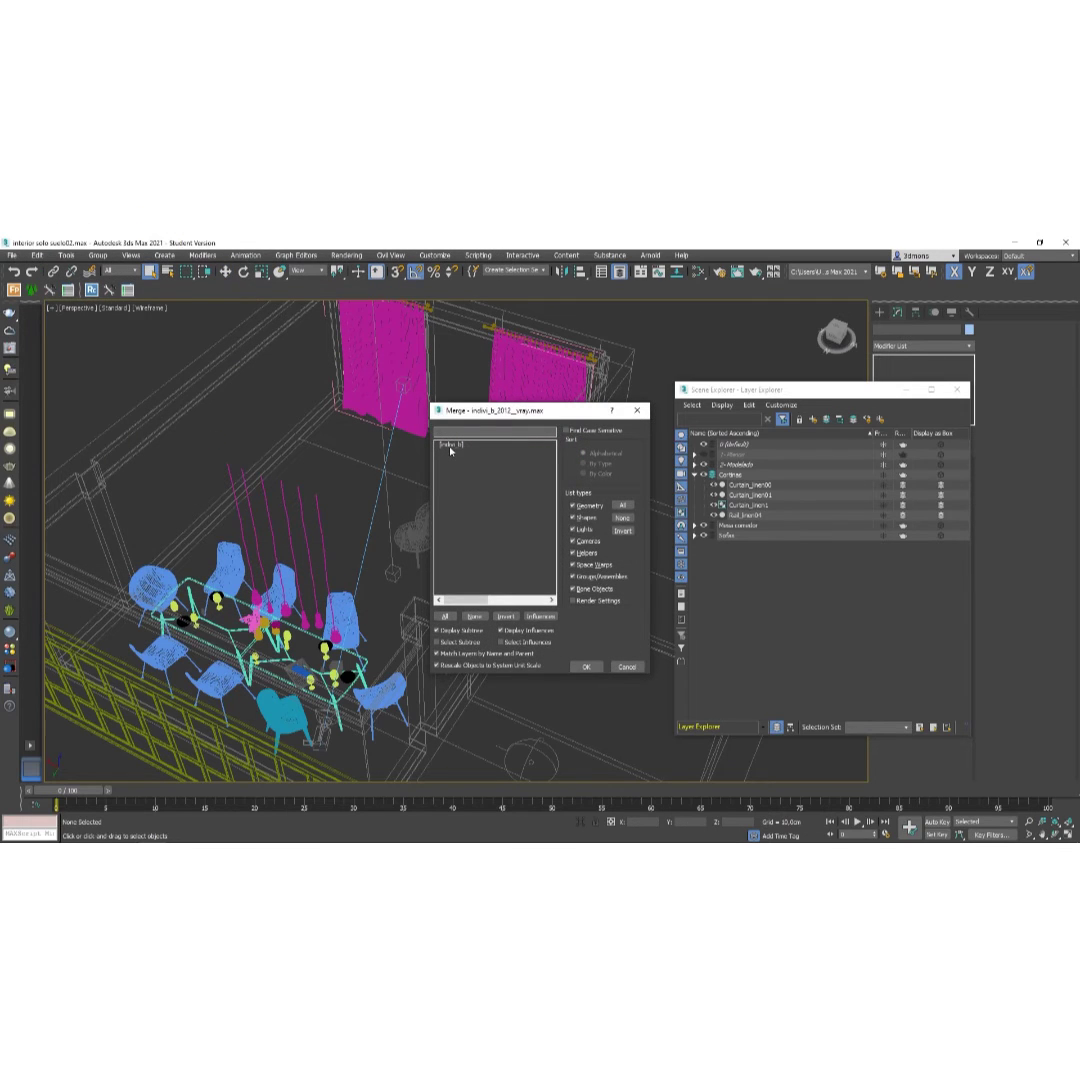
double_click(450, 446)
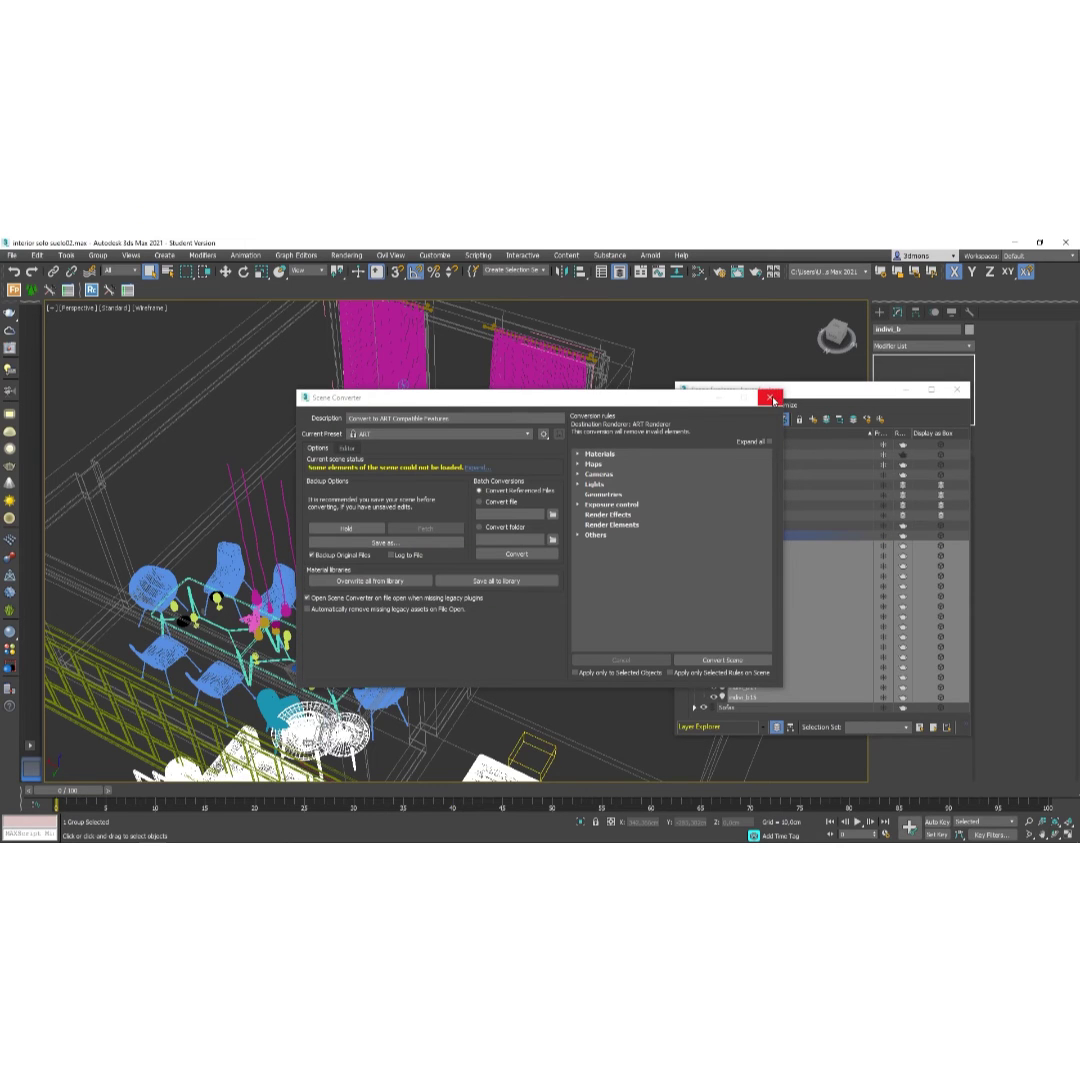
left_click(770, 397)
In the top view, lock the selection on the merged sofa group, move it clear of the room and rotate it -90° about Z.
scroll(384, 486, "down", 5)
middle_click_drag(384, 486, 255, 590, "alt")
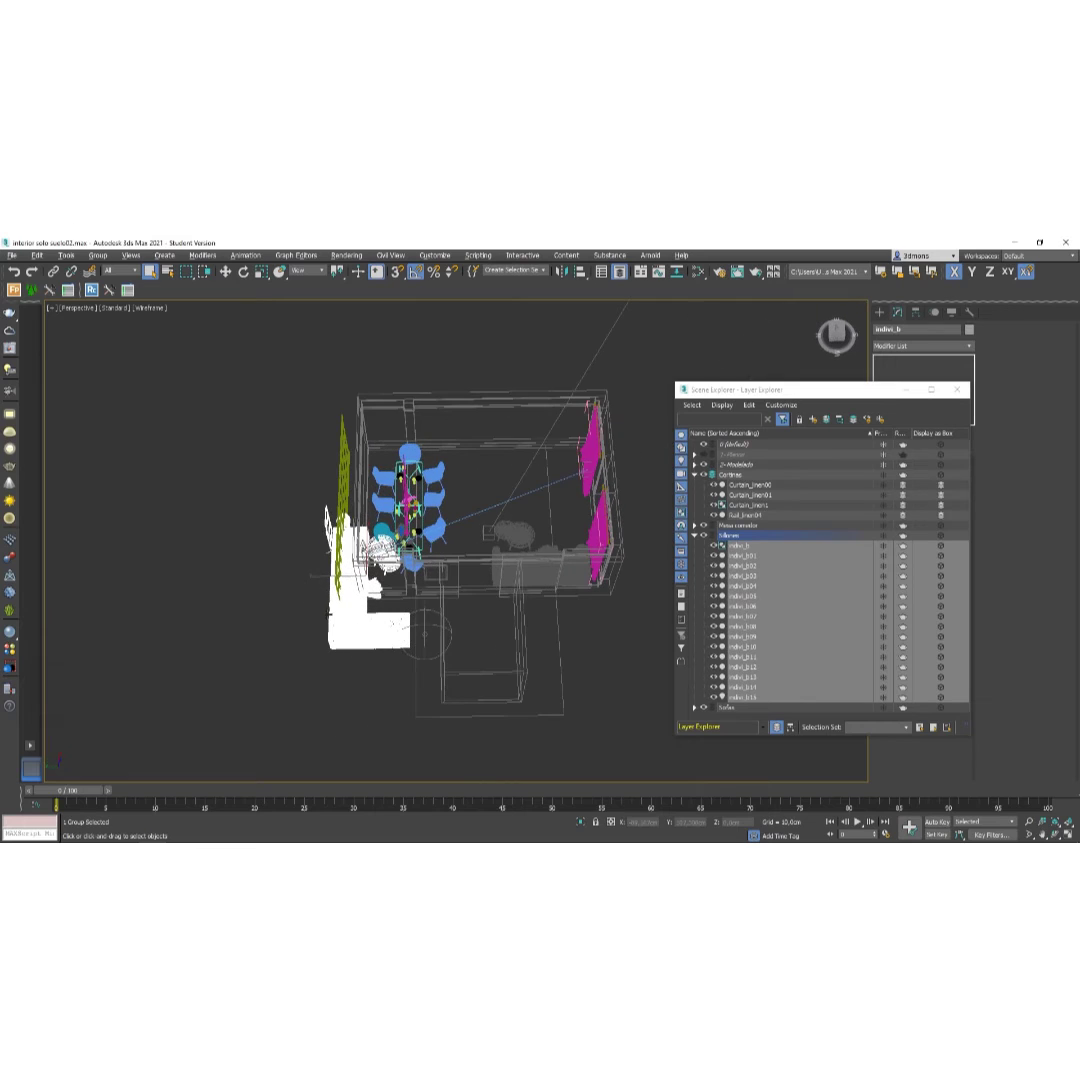
key("alt+w")
scroll(215, 449, "down", 5)
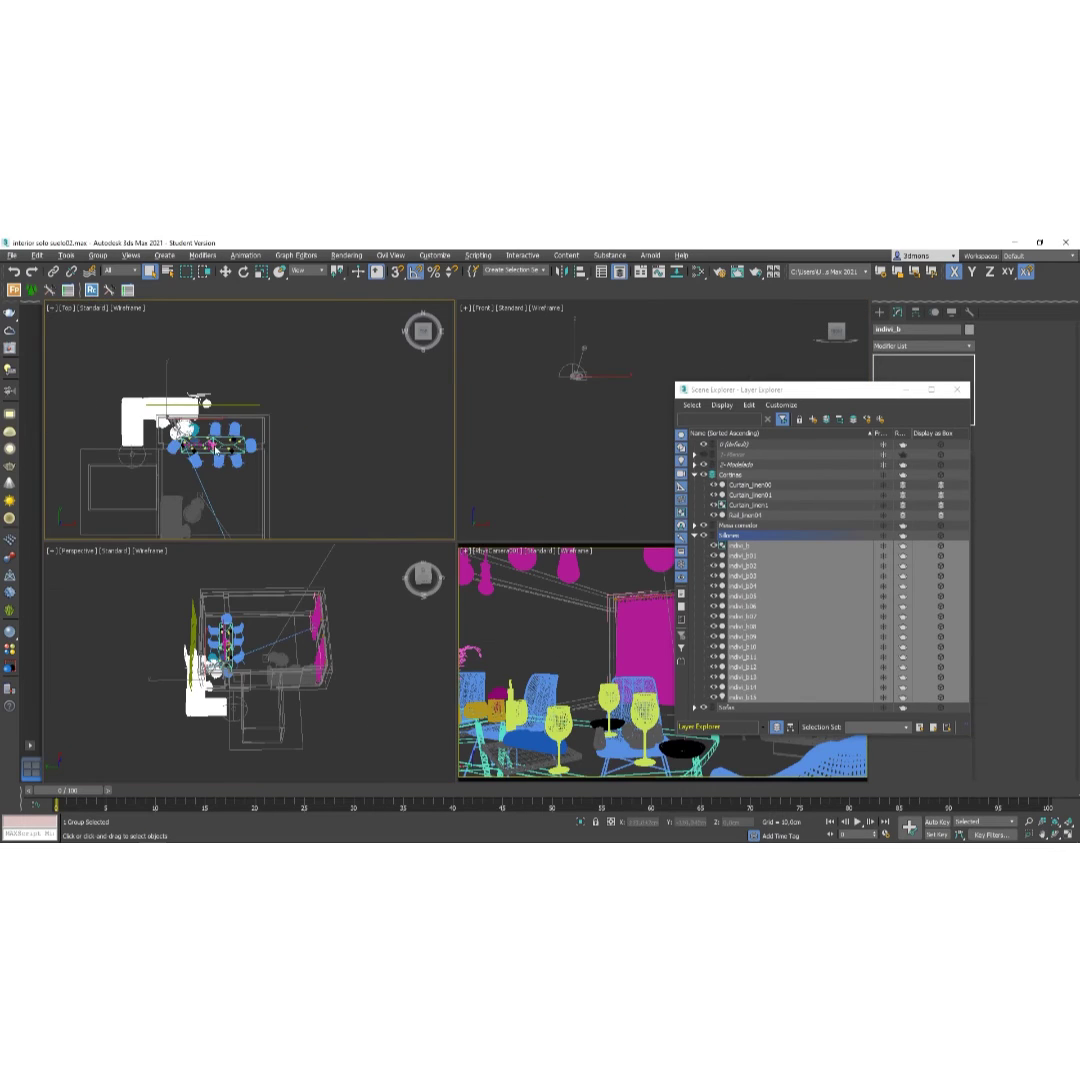
middle_click_drag(178, 390, 158, 343)
key("w")
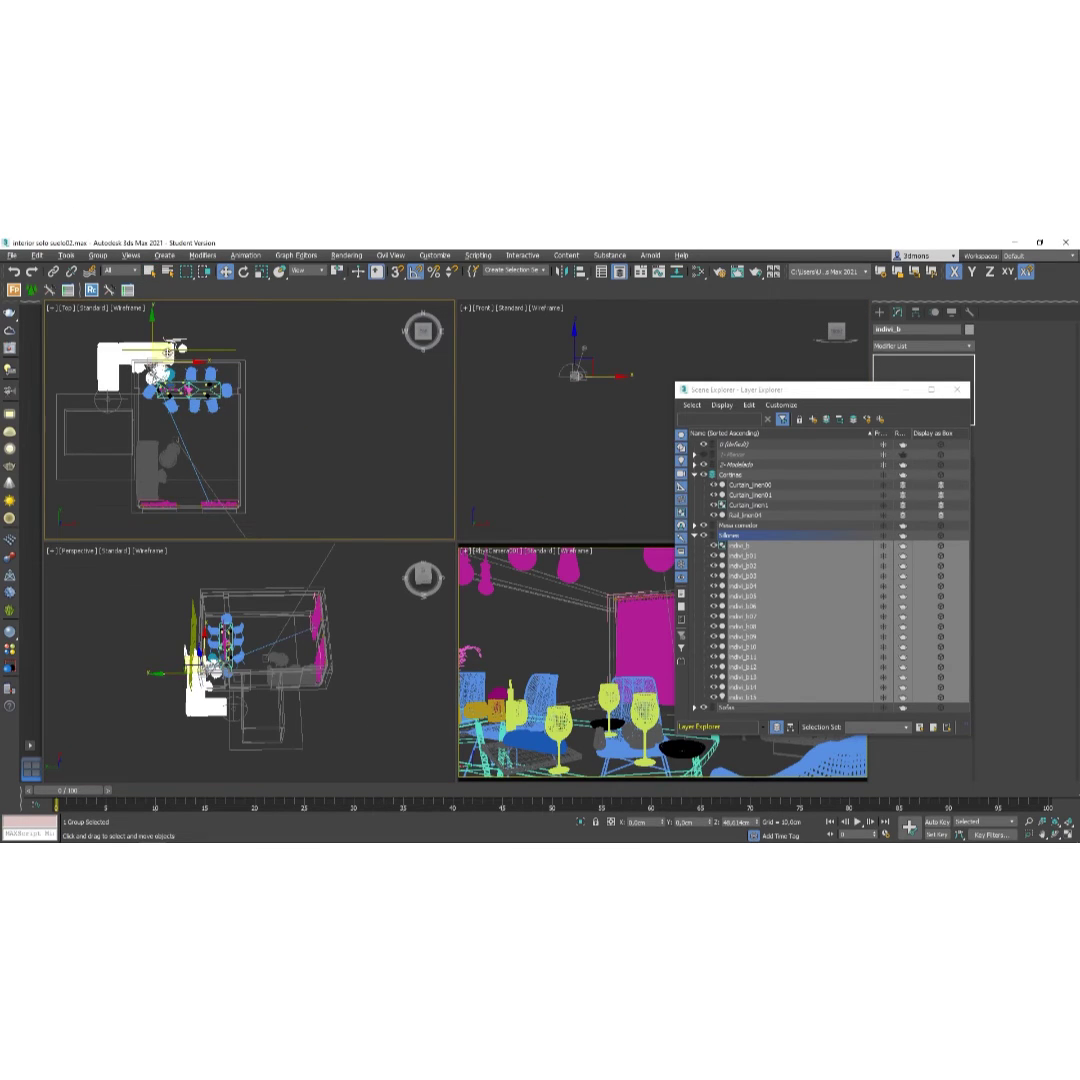
left_click(182, 350)
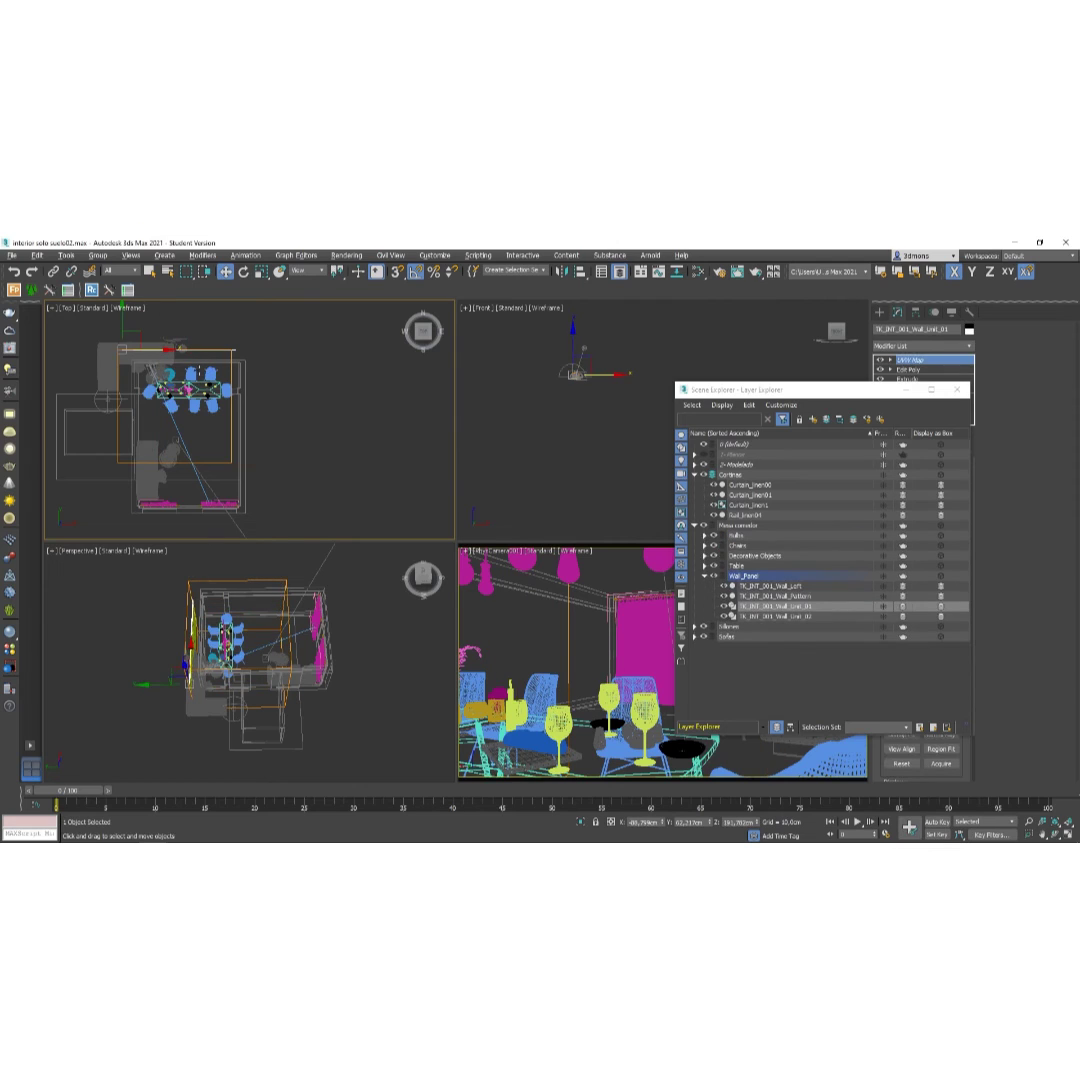
left_click(158, 352)
key("space")
left_click_drag(172, 347, 384, 426)
key("e")
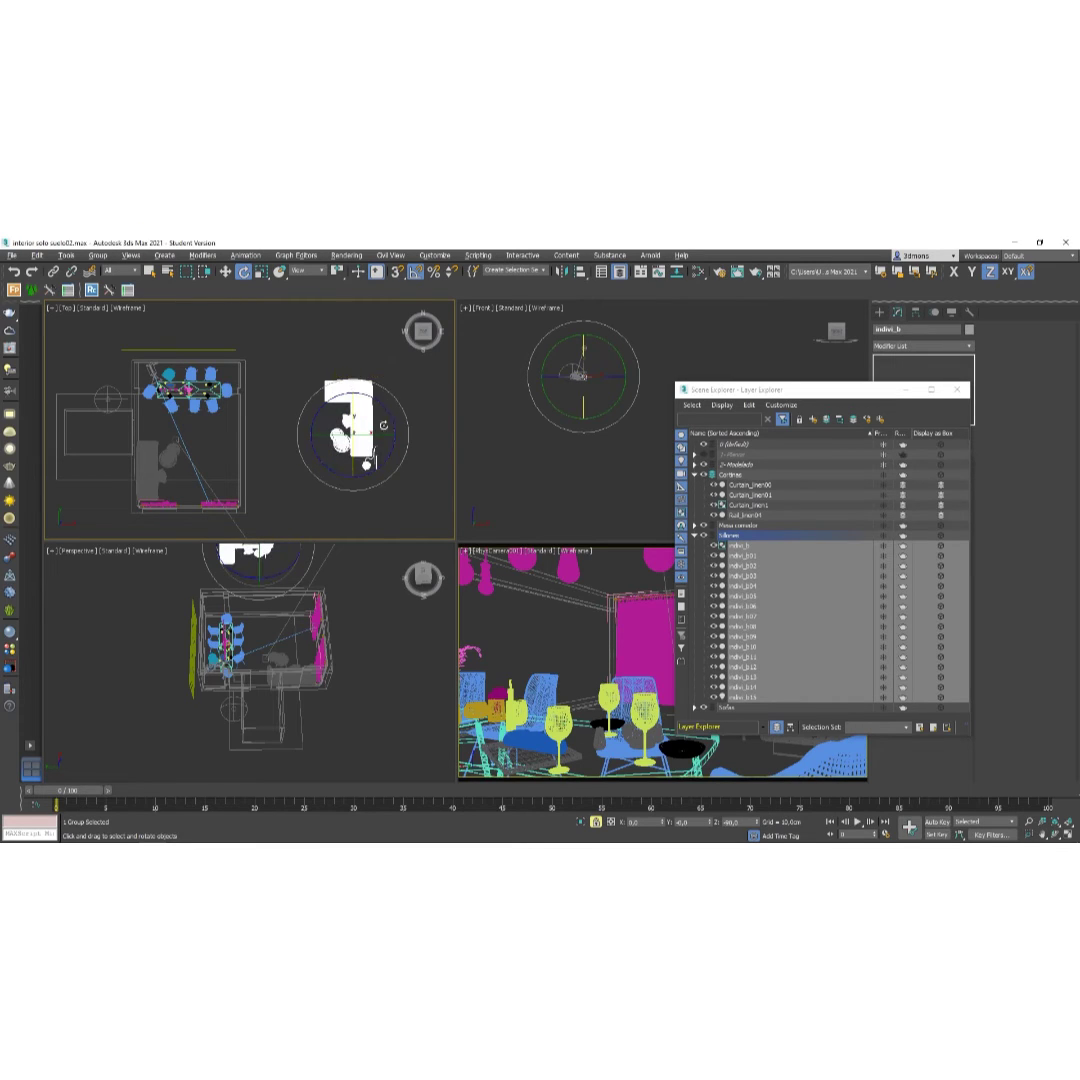
Move the merged sofa group into the room, against the wall opposite the existing sofa and near the curtains.
middle_click_drag(263, 390, 237, 417)
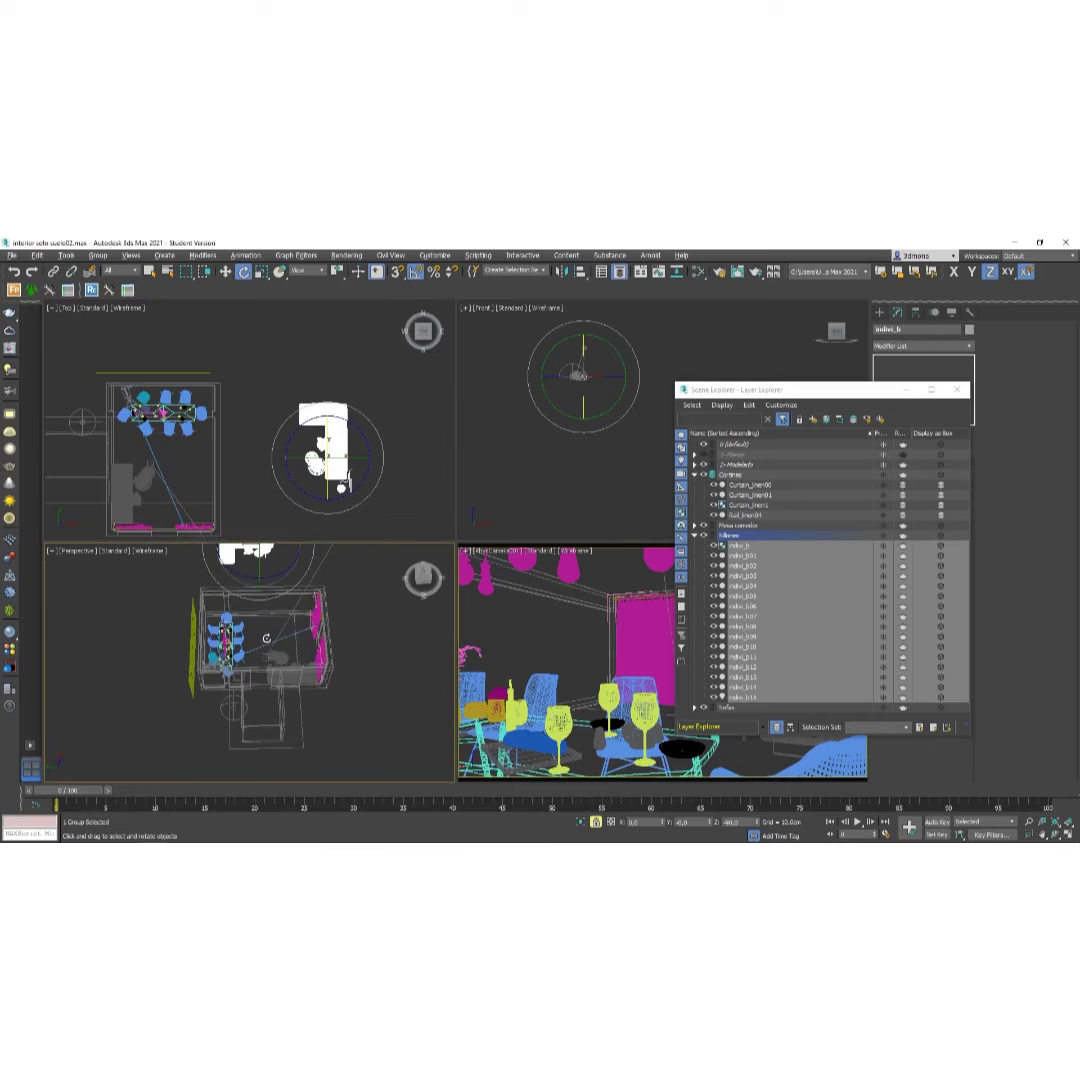
middle_click_drag(266, 637, 260, 605, "alt")
middle_click_drag(371, 454, 341, 452)
key("w")
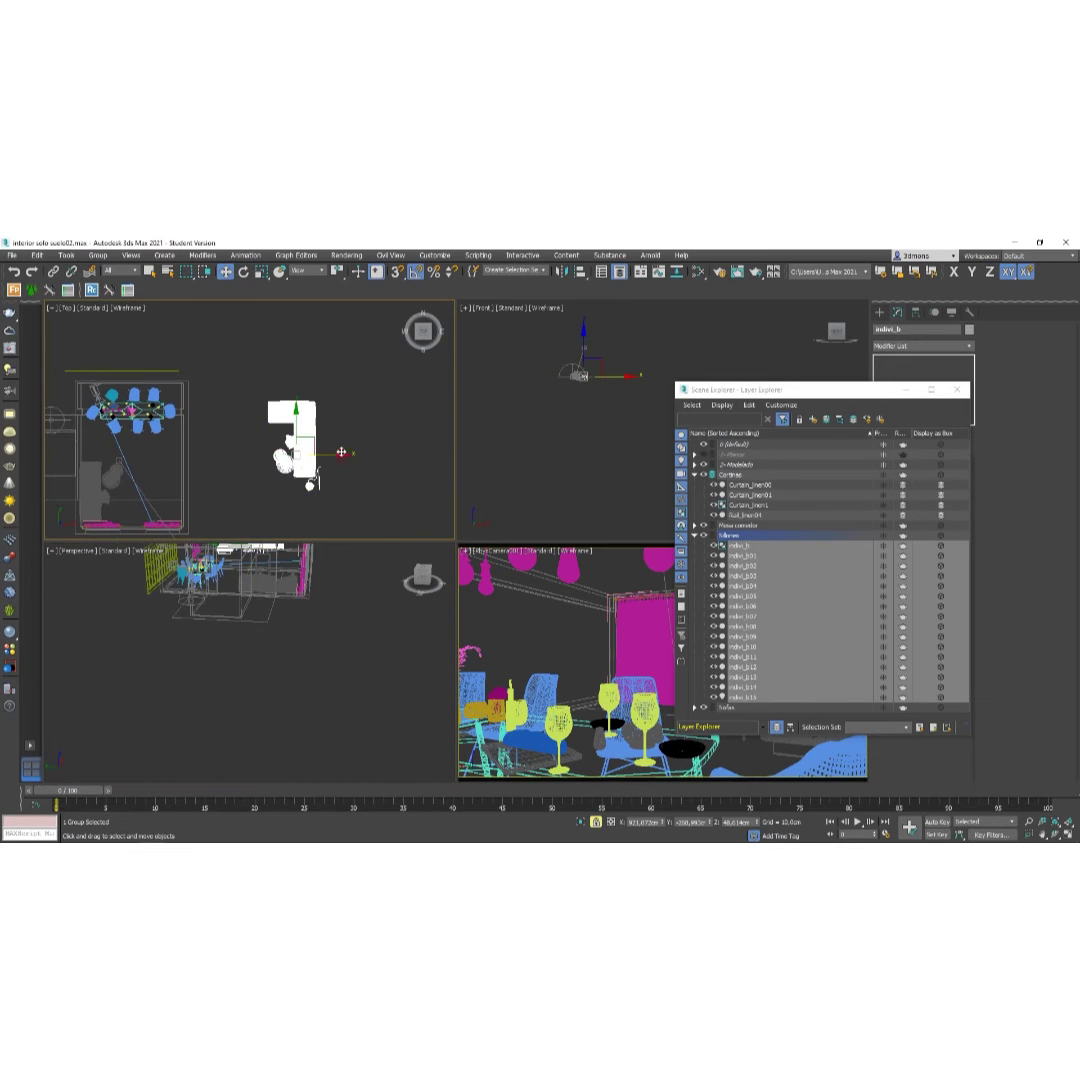
left_click_drag(341, 452, 177, 476)
middle_click_drag(177, 476, 253, 475)
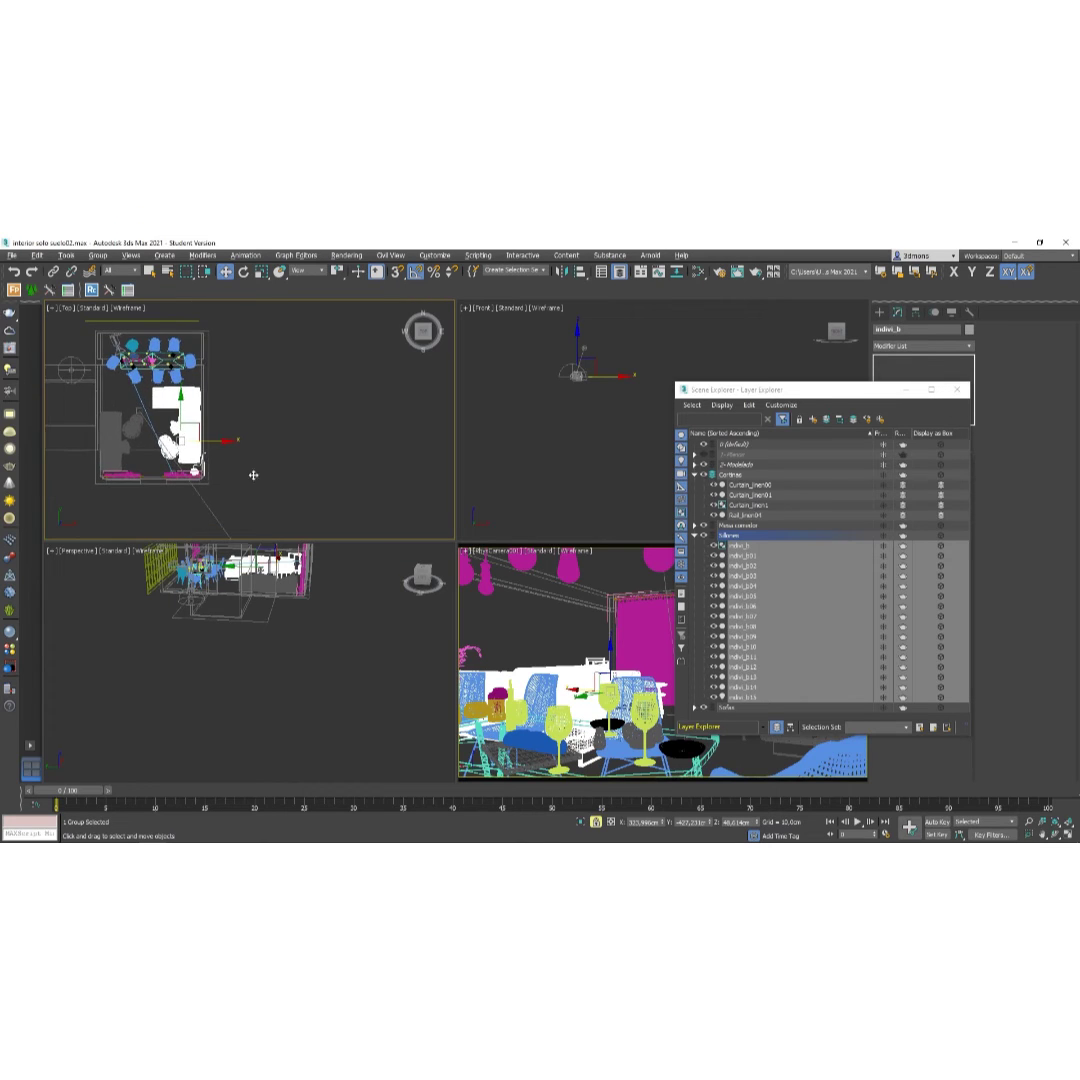
In the maximized top view, shift the sofa group about 7 cm along Y towards the curtained wall.
key("alt+w")
middle_click_drag(322, 629, 278, 589)
scroll(252, 550, "up", 5)
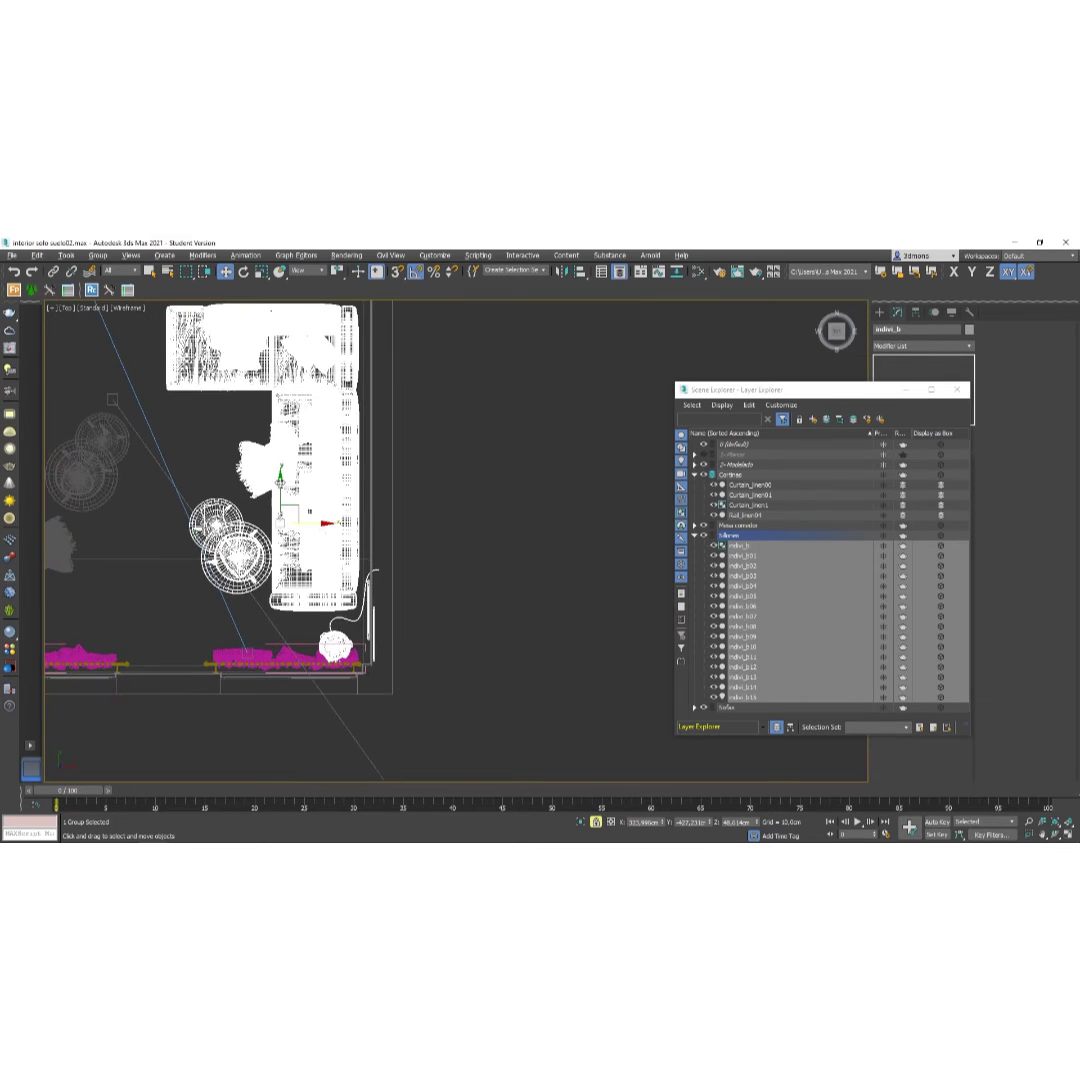
scroll(410, 660, "up", 4)
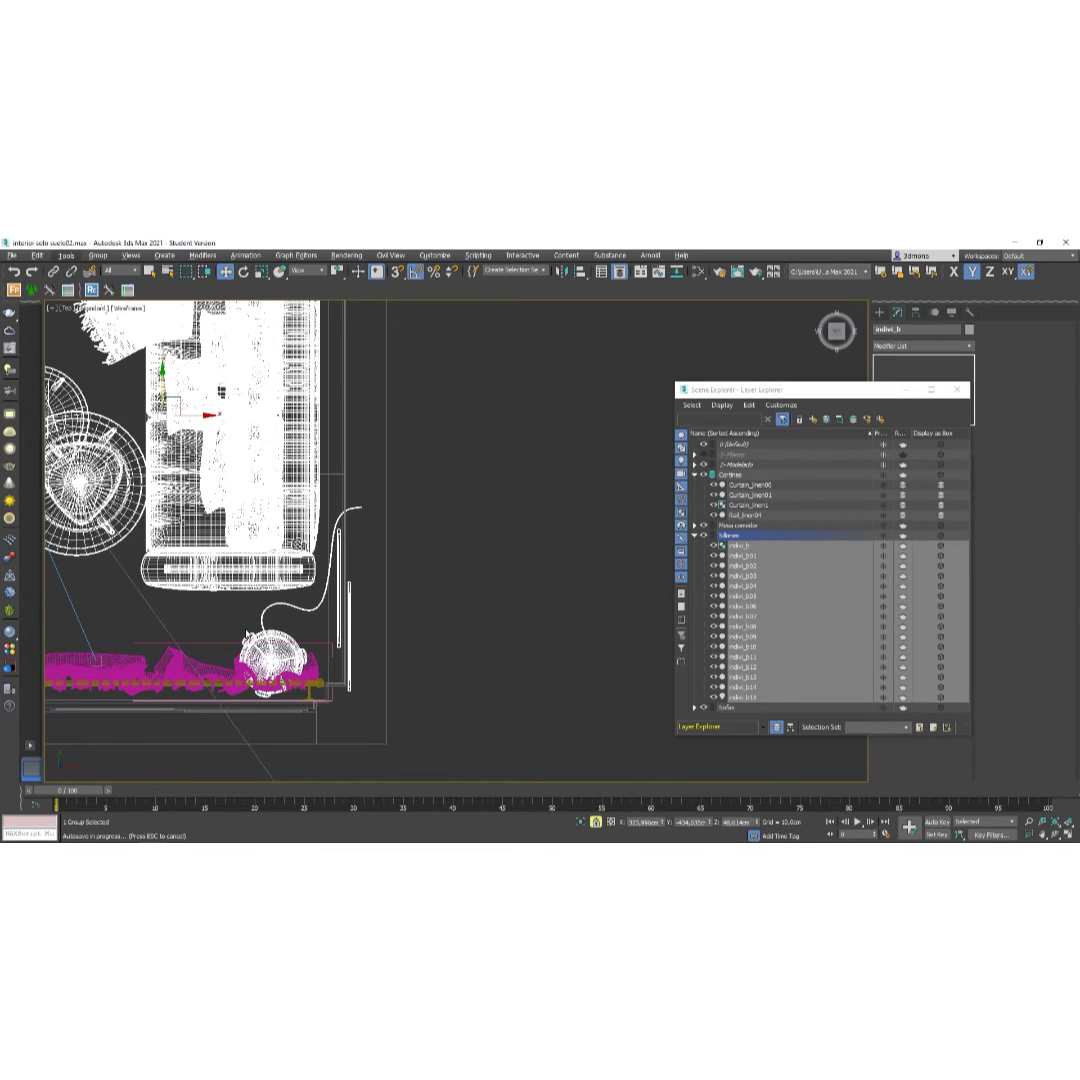
scroll(133, 432, "down", 2)
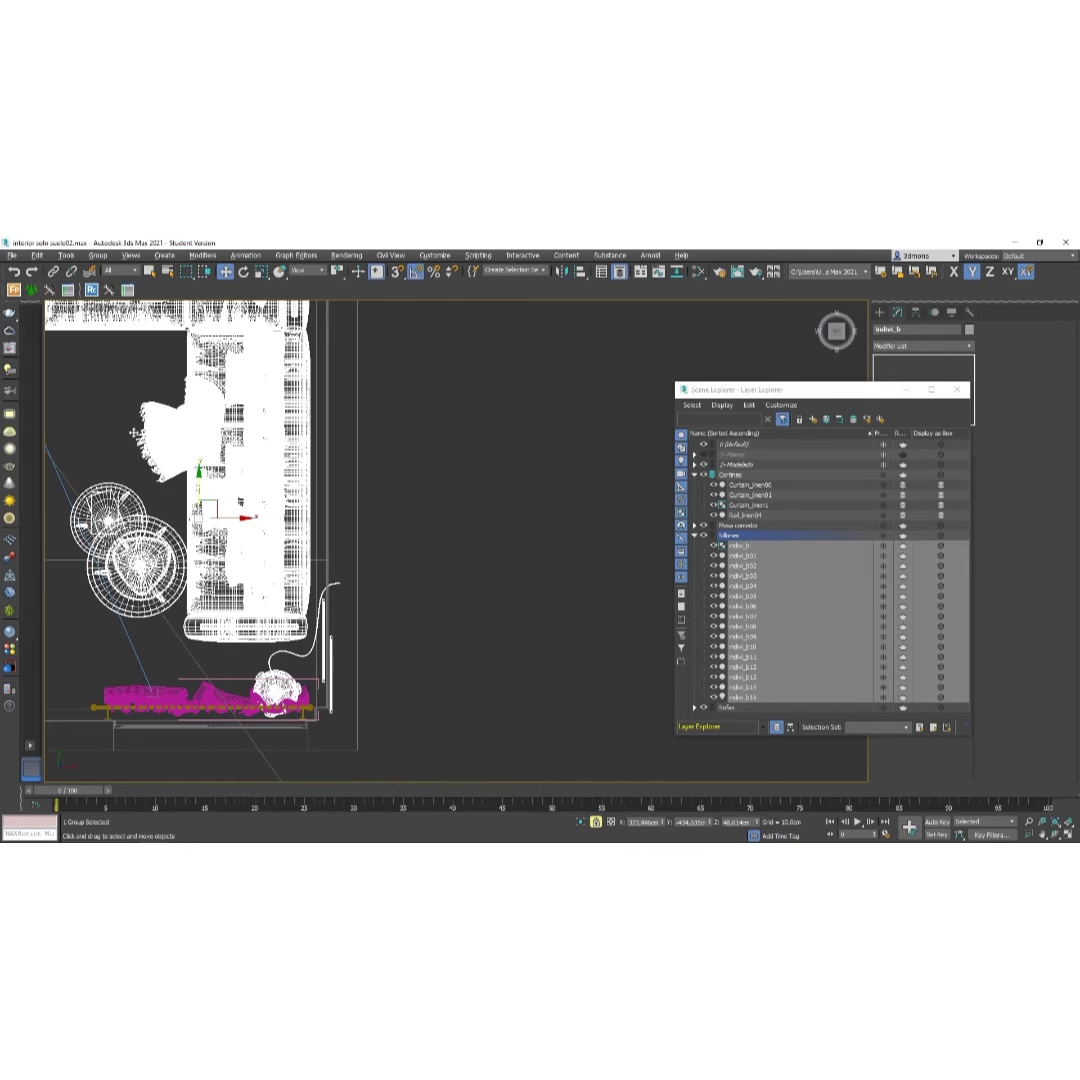
Start saving the scene under a new name and go to formacion > 00- Máster Online > material para clase on the zoom (Z:) drive.
left_click(12, 255)
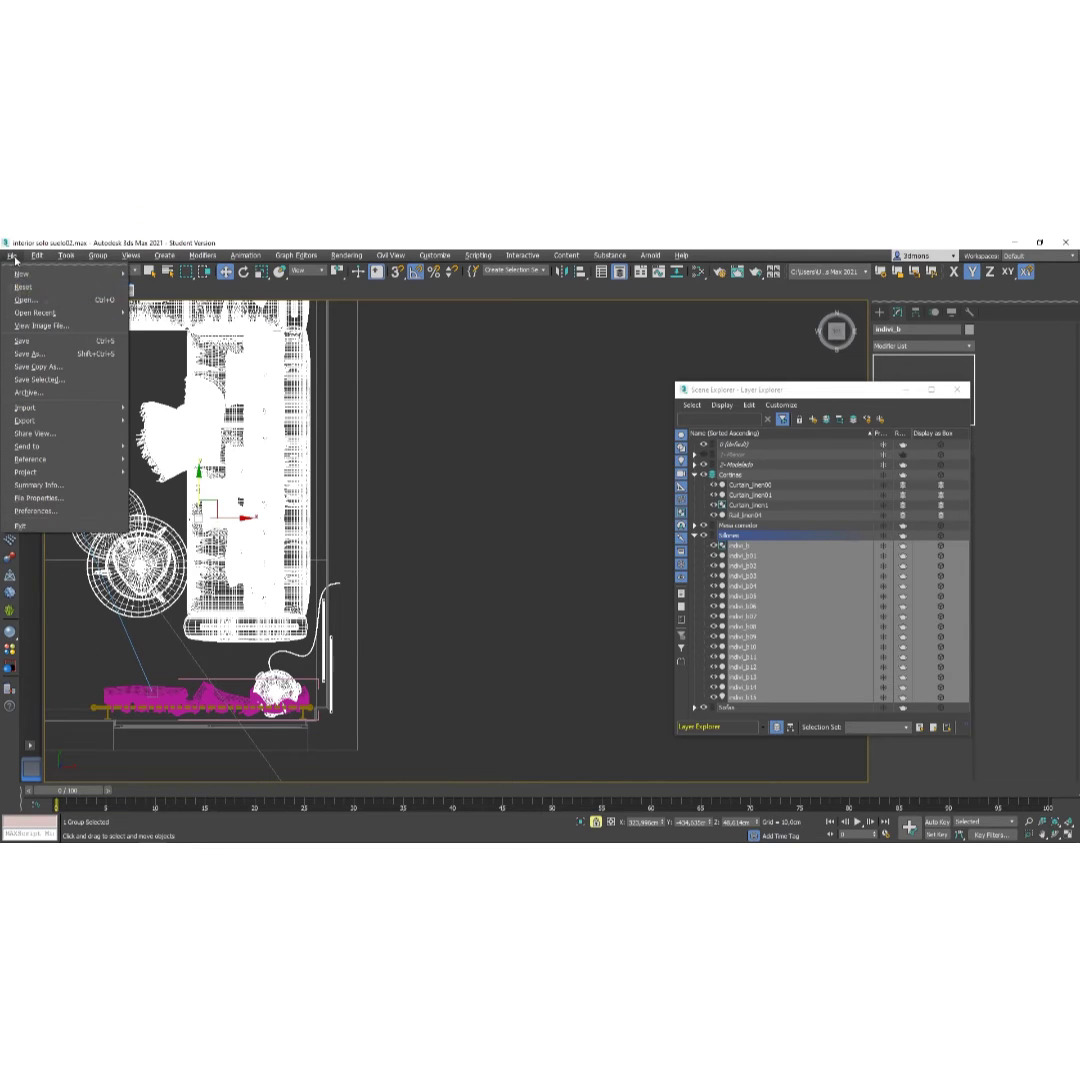
left_click(30, 354)
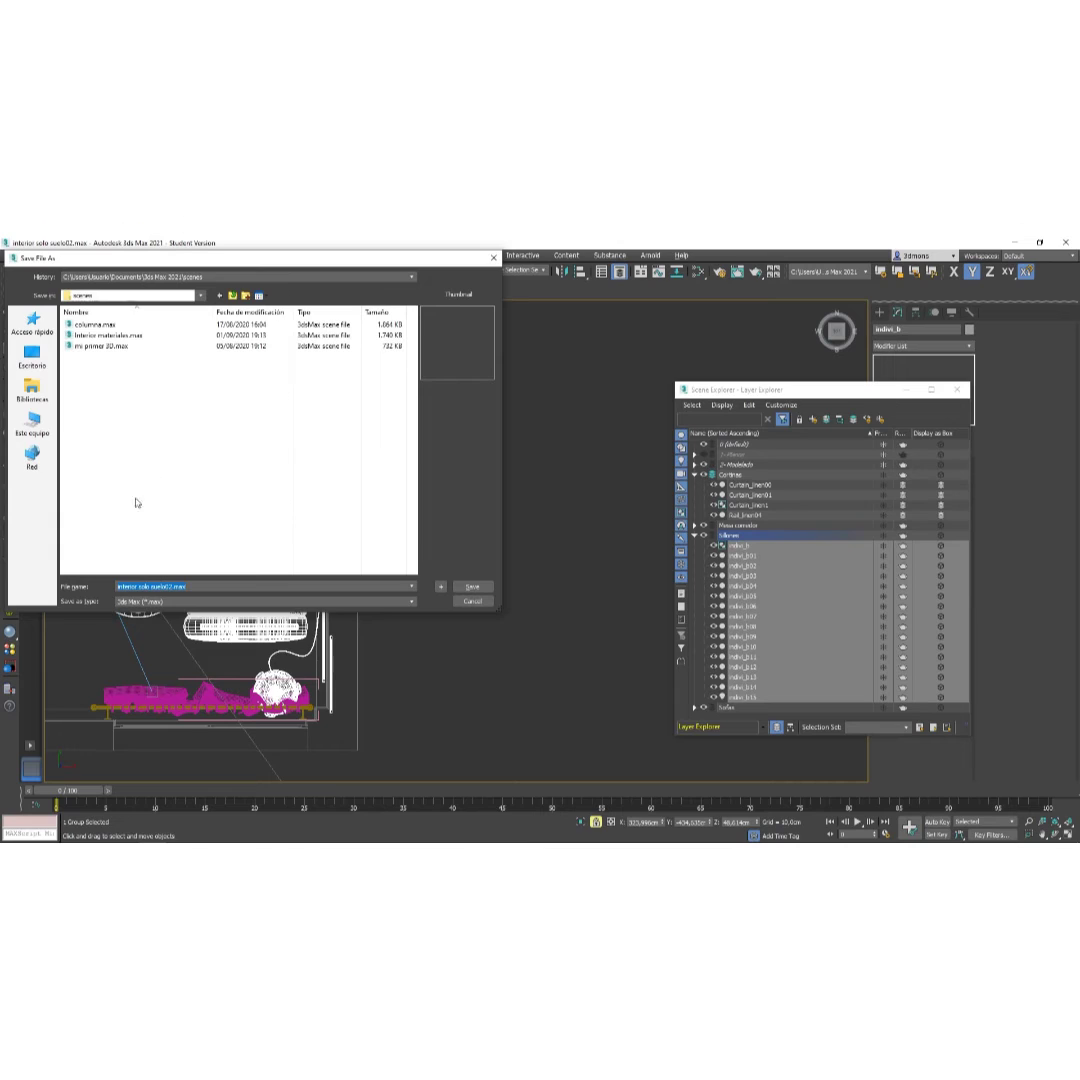
left_click(33, 425)
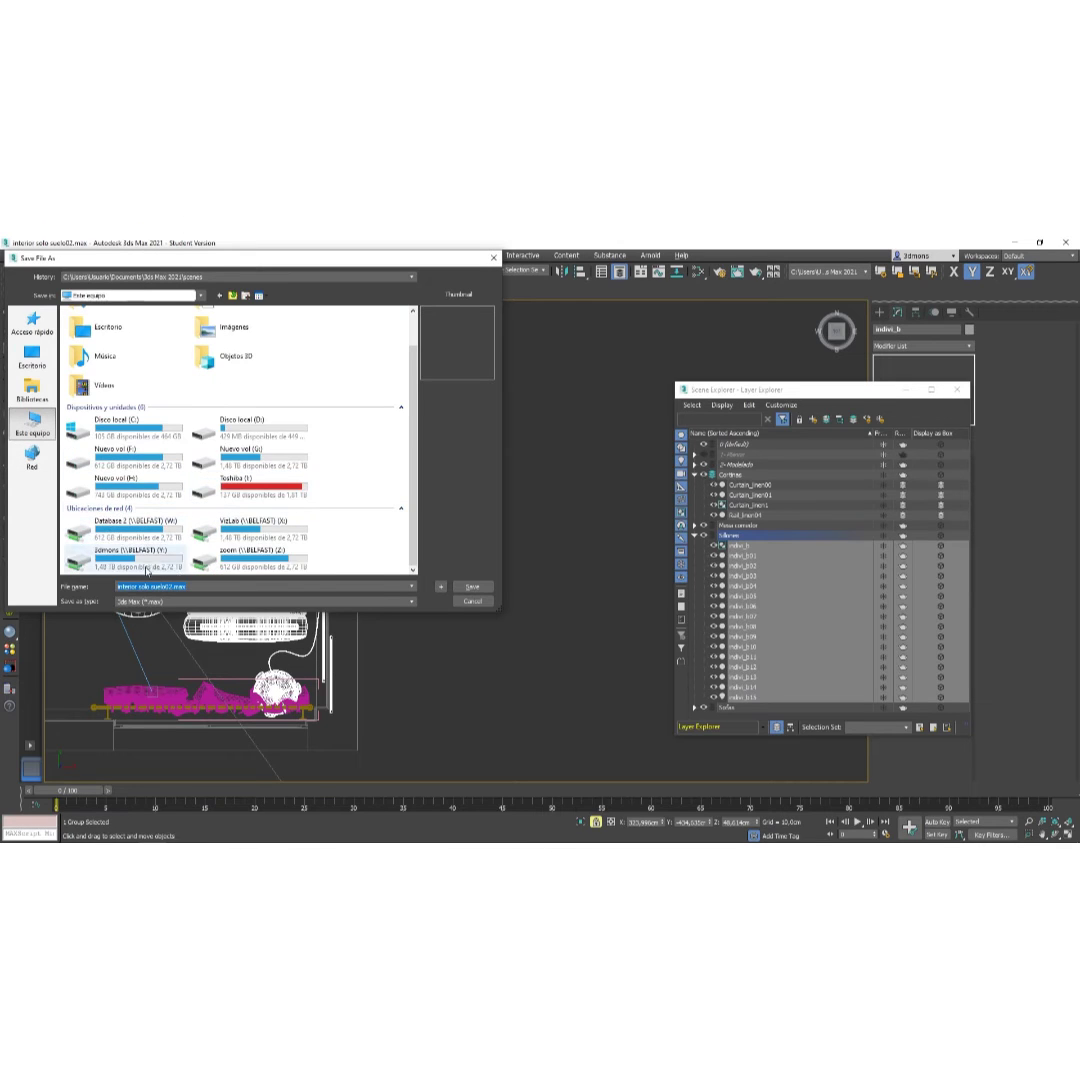
double_click(240, 556)
left_click(88, 357)
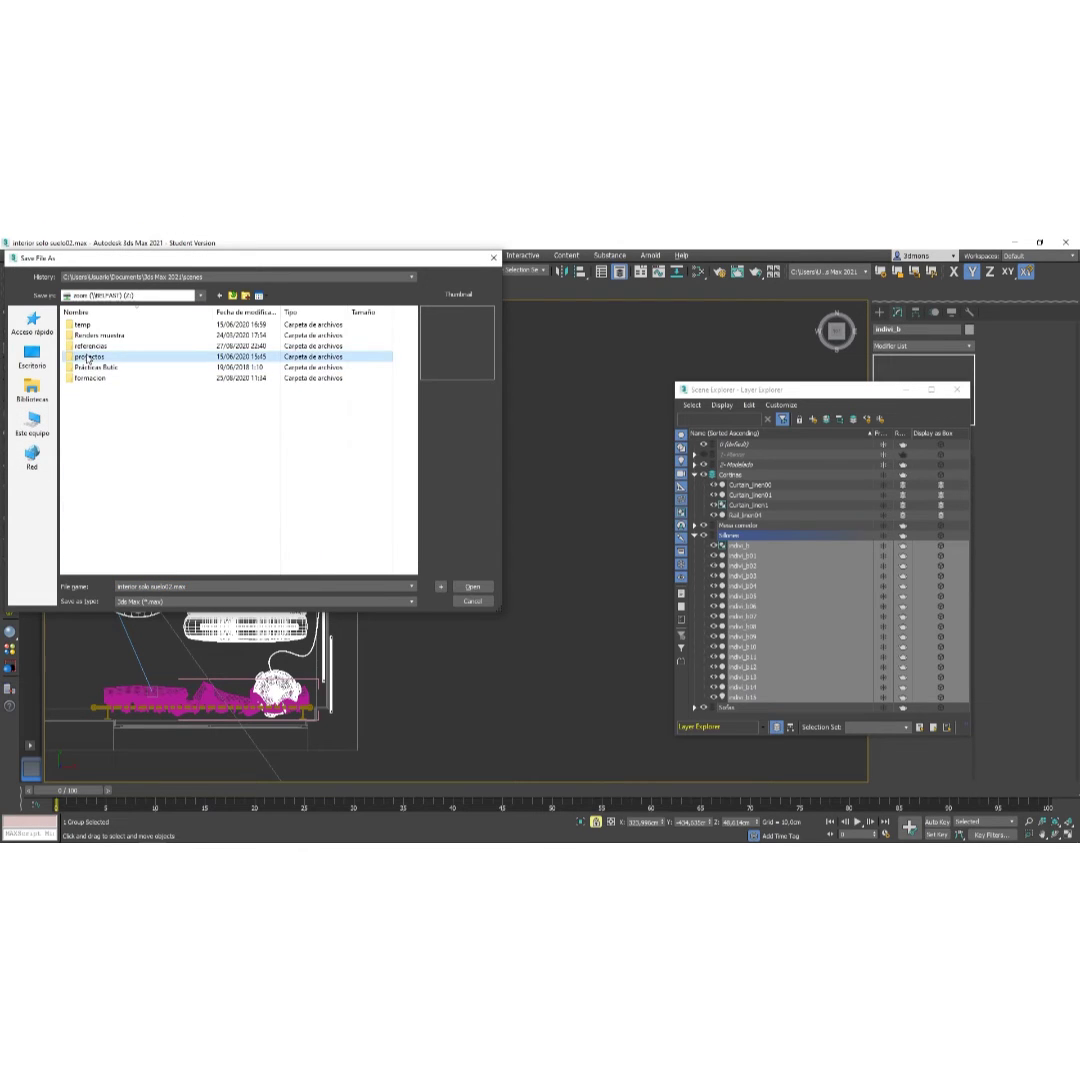
double_click(88, 378)
double_click(85, 324)
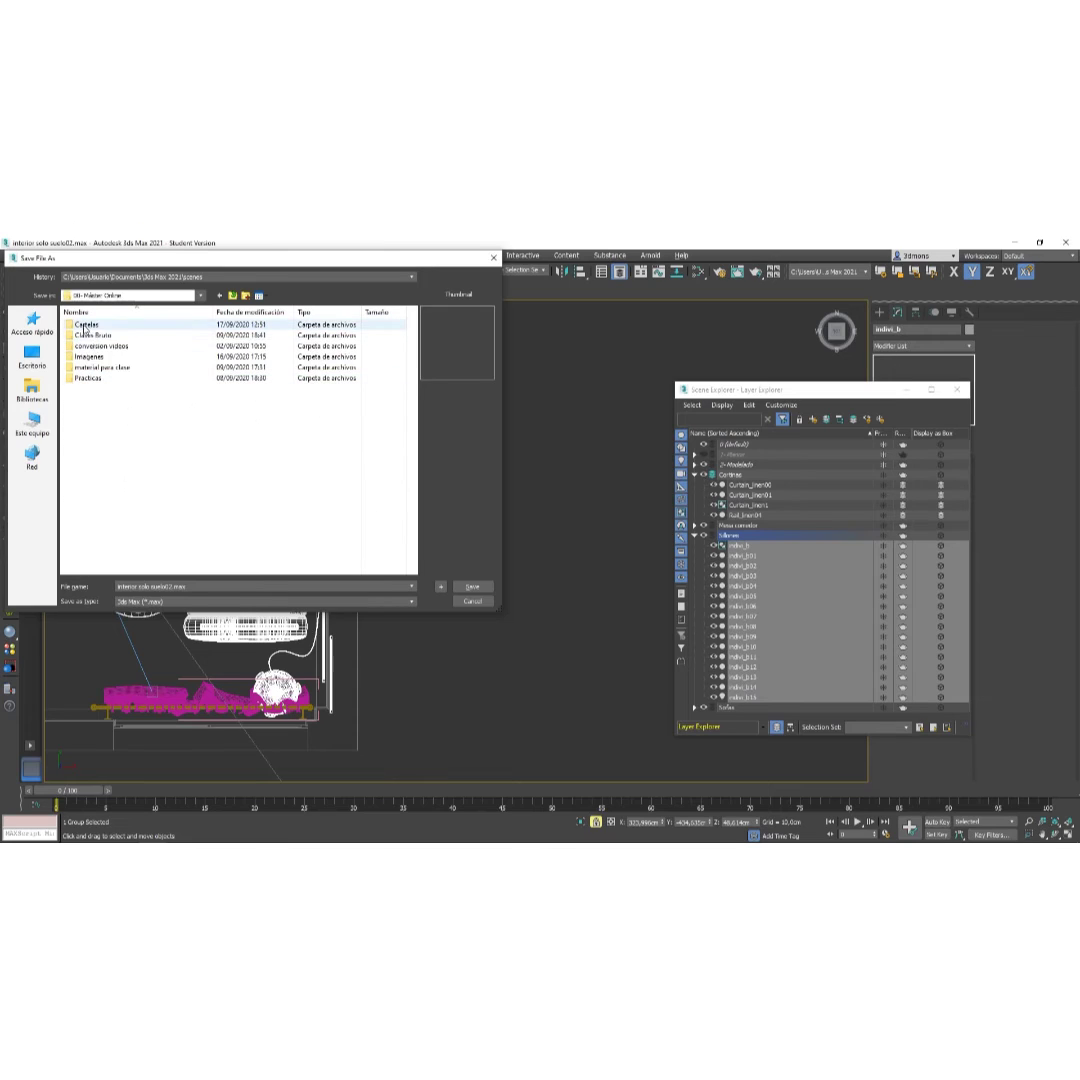
left_click(90, 379)
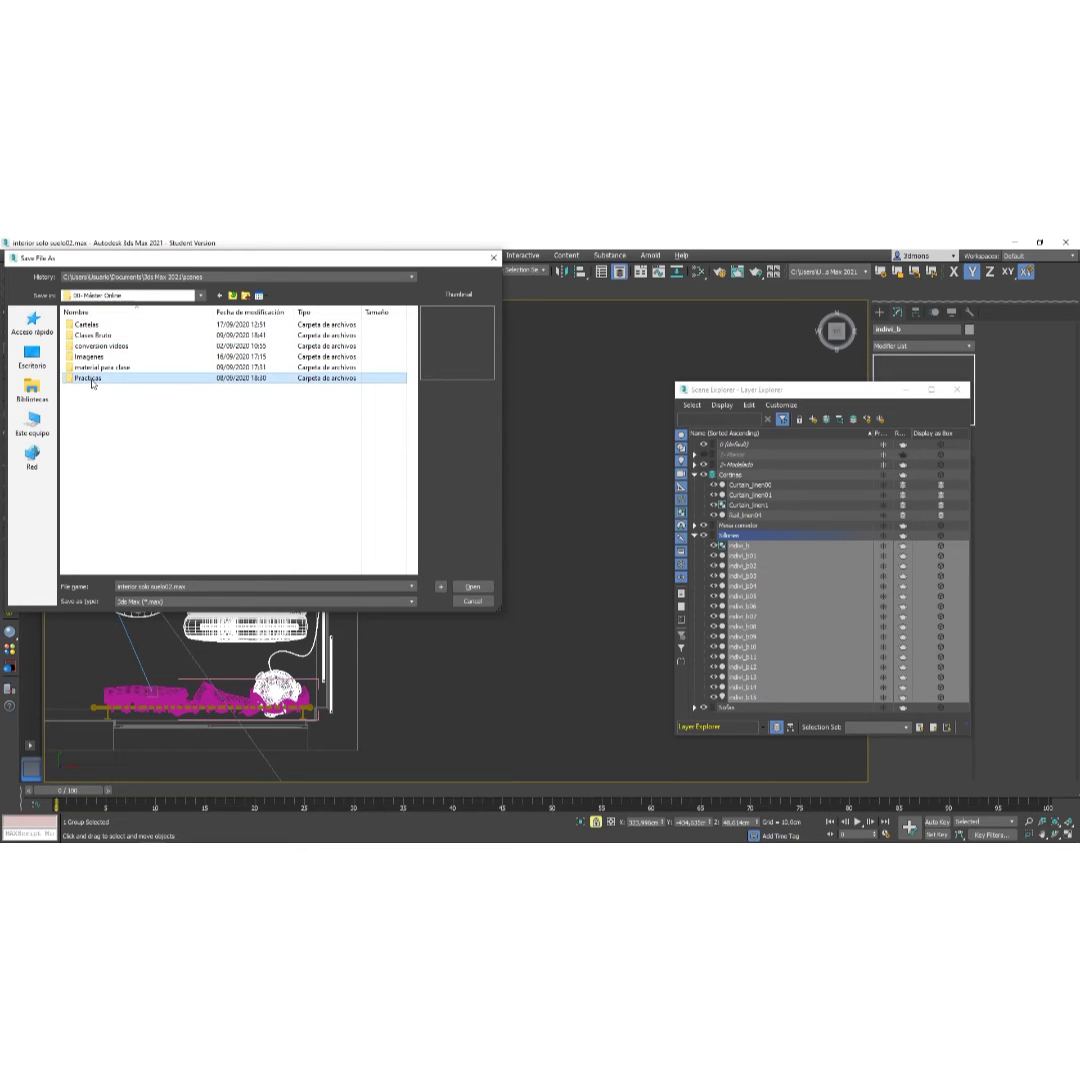
double_click(100, 368)
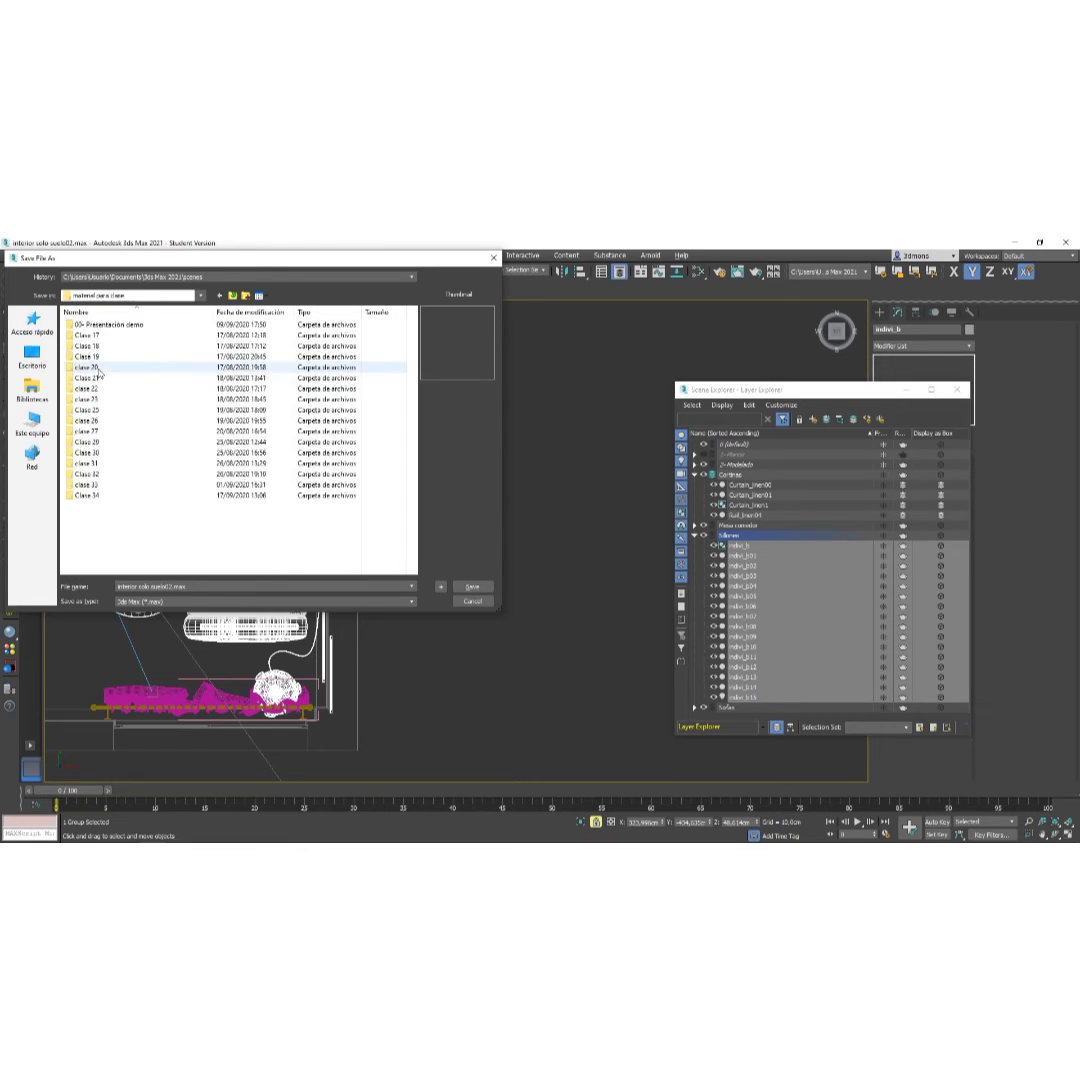
Create a folder named clase 35 and save the scene in it as interior relleno.max.
left_click(246, 296)
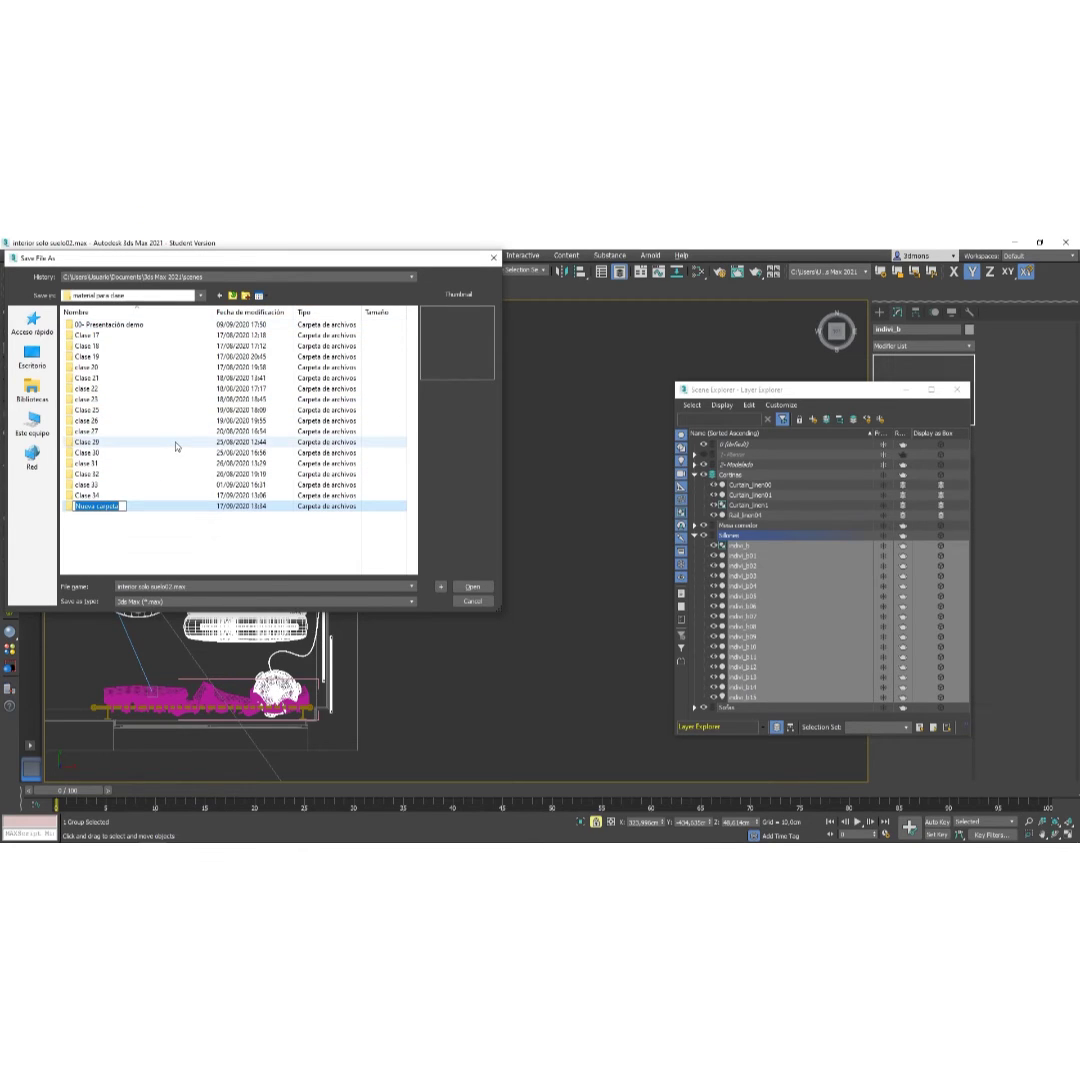
type("clase 35")
key("Return")
double_click(86, 510)
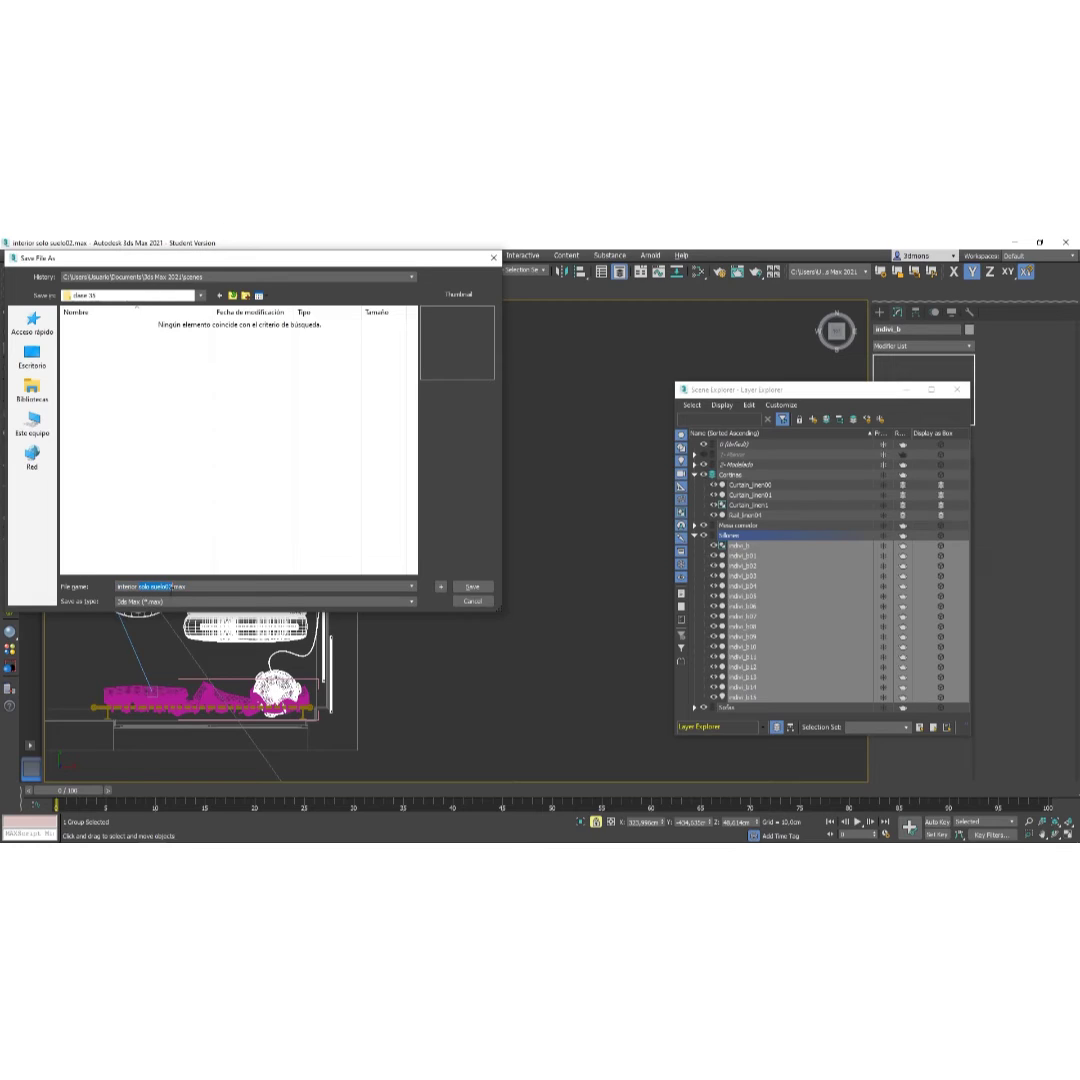
type("rellen")
key("Return")
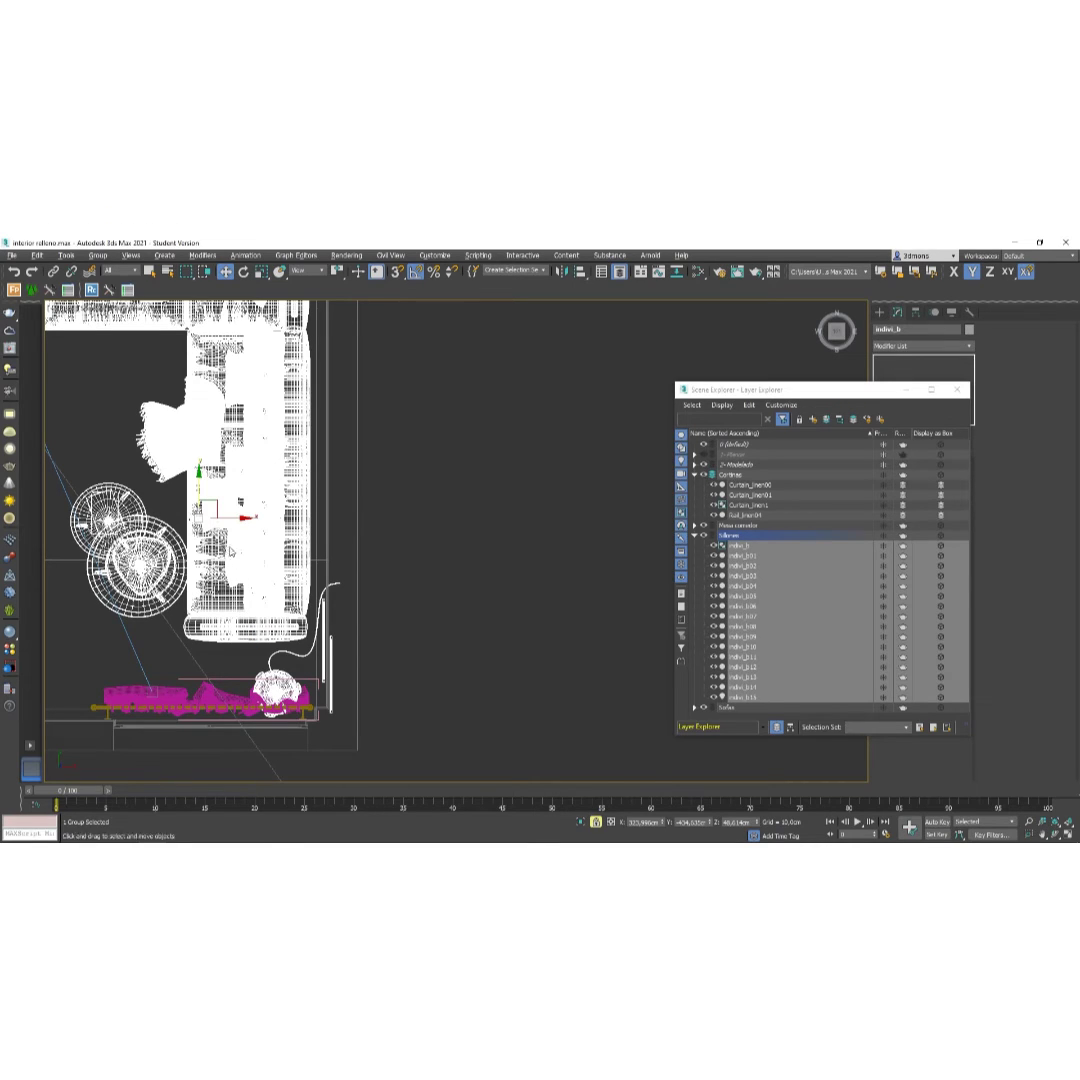
Nudge the sofa group to about X 334 cm, Y -442 cm, closer to the wall and curtains, and shade the perspective view.
middle_click_drag(190, 463, 220, 505)
left_click_drag(247, 551, 260, 552)
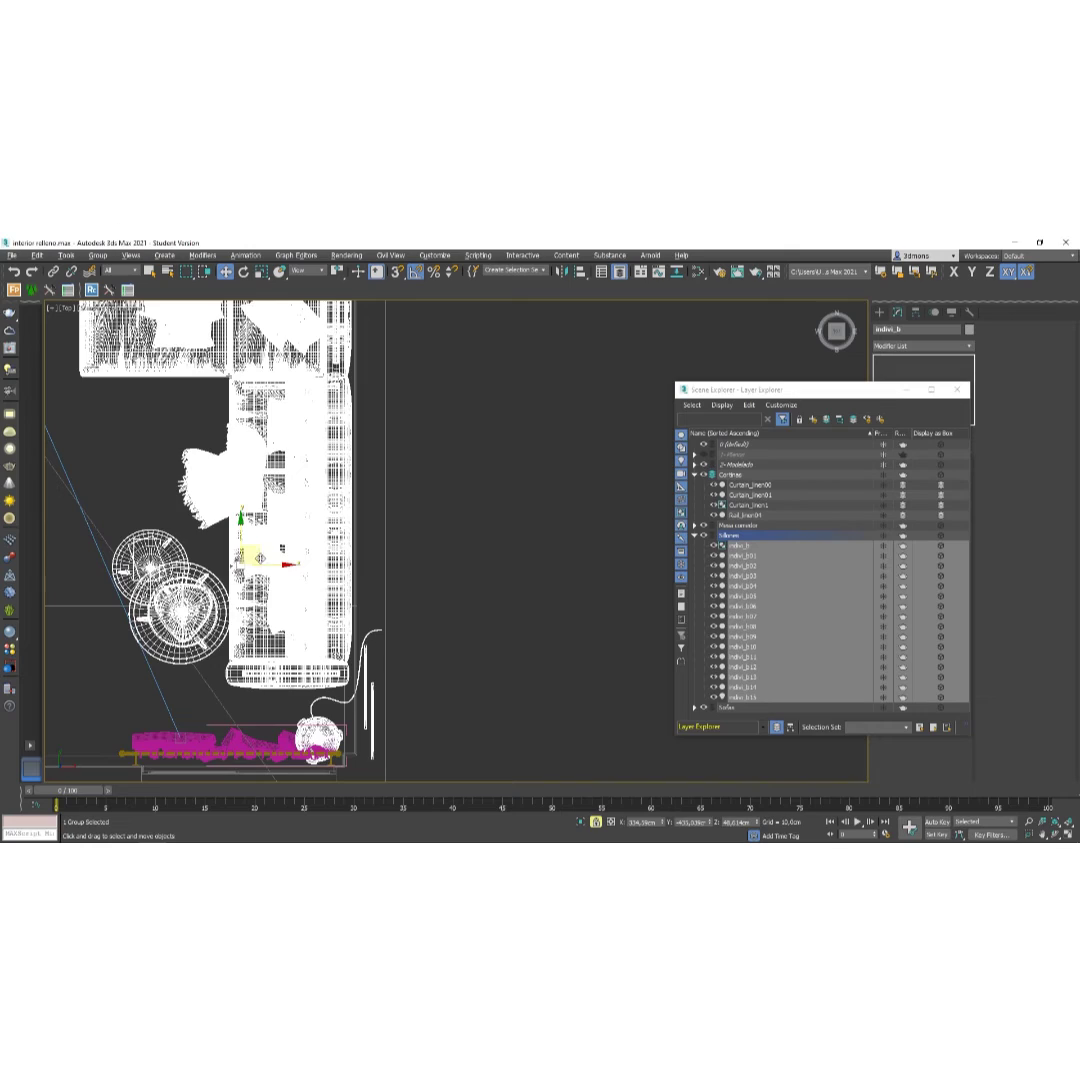
key("alt+w")
right_click(337, 723)
key("alt+w")
key("z")
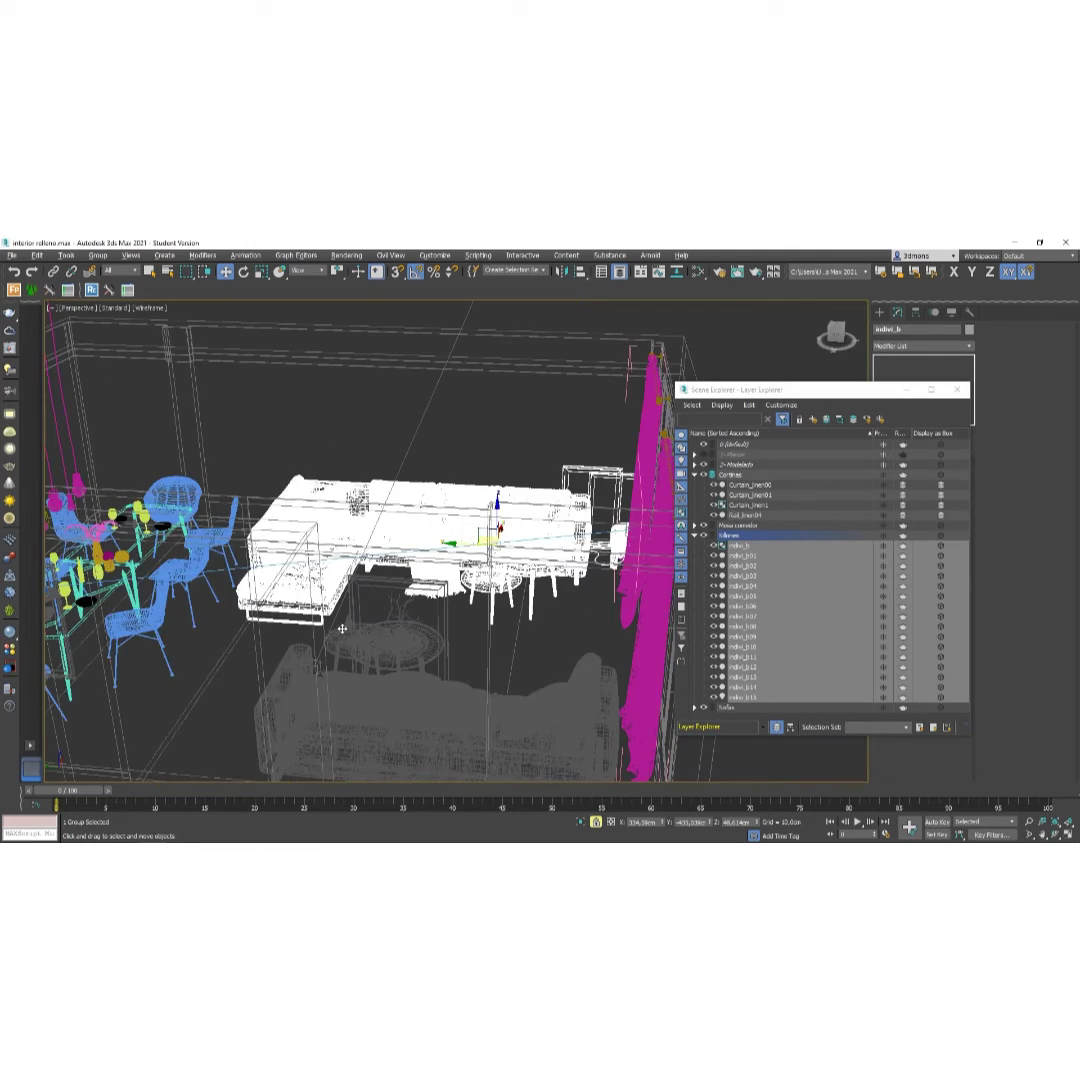
mouse_move(342, 629)
middle_mouse_down("alt")
mouse_move(371, 631)
mouse_move(359, 466)
mouse_move(305, 465)
mouse_move(282, 483)
mouse_move(270, 565)
middle_mouse_up("alt")
key("F3")
scroll(282, 483, "up", 3)
scroll(282, 483, "down", 3)
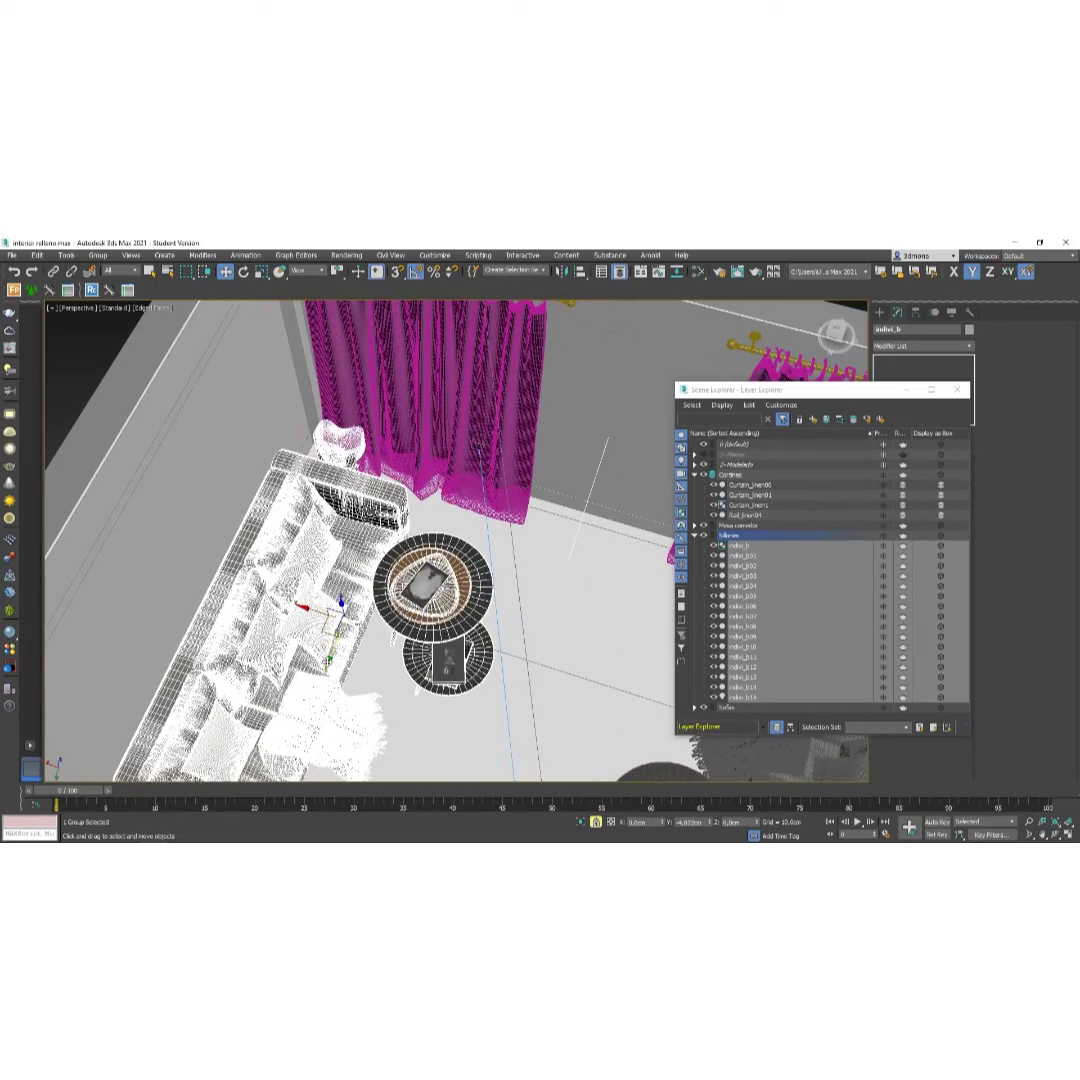
Return to the four-viewport layout and open the selected sofa group so its individual parts can be edited.
key("alt+w")
scroll(285, 463, "up", 5)
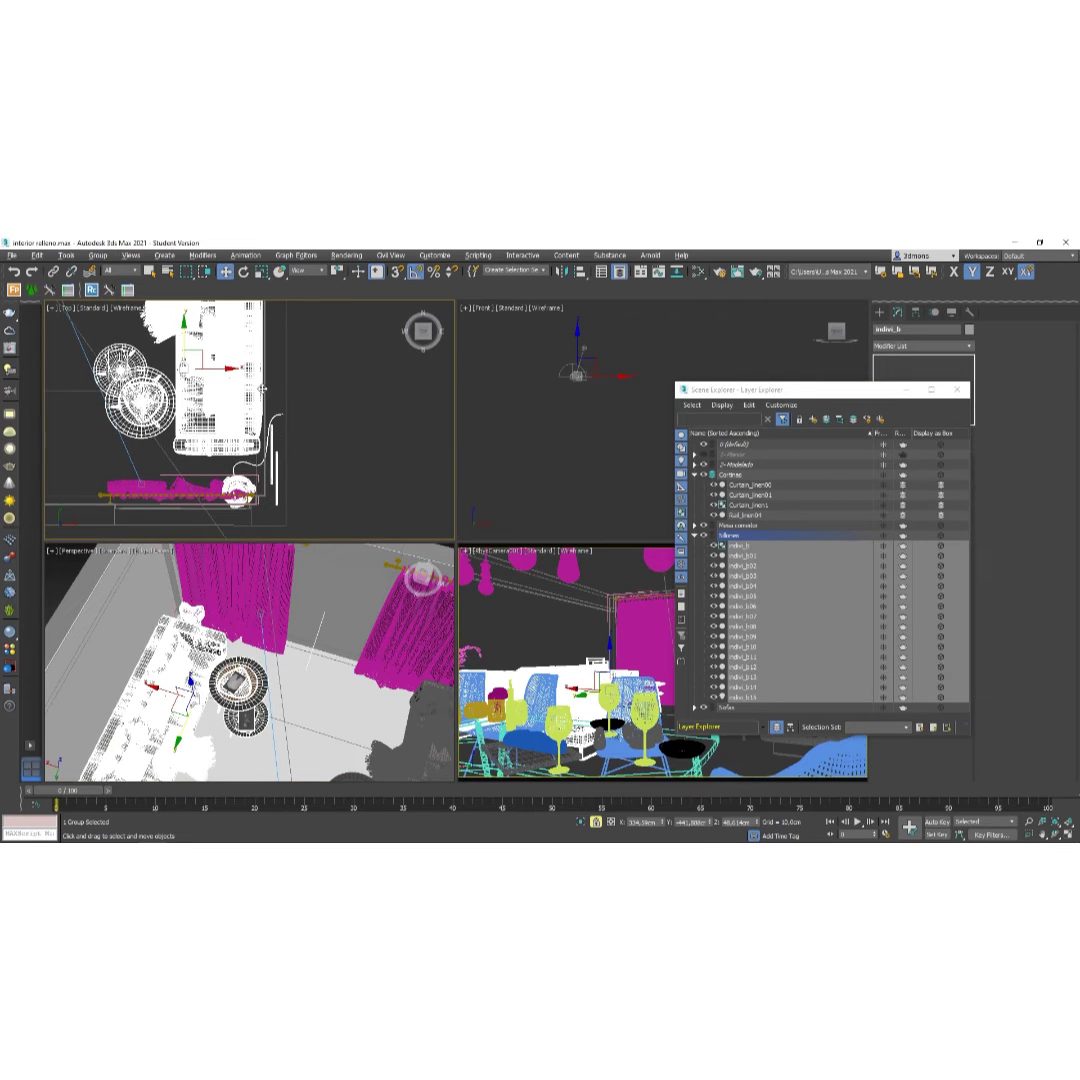
left_click(97, 255)
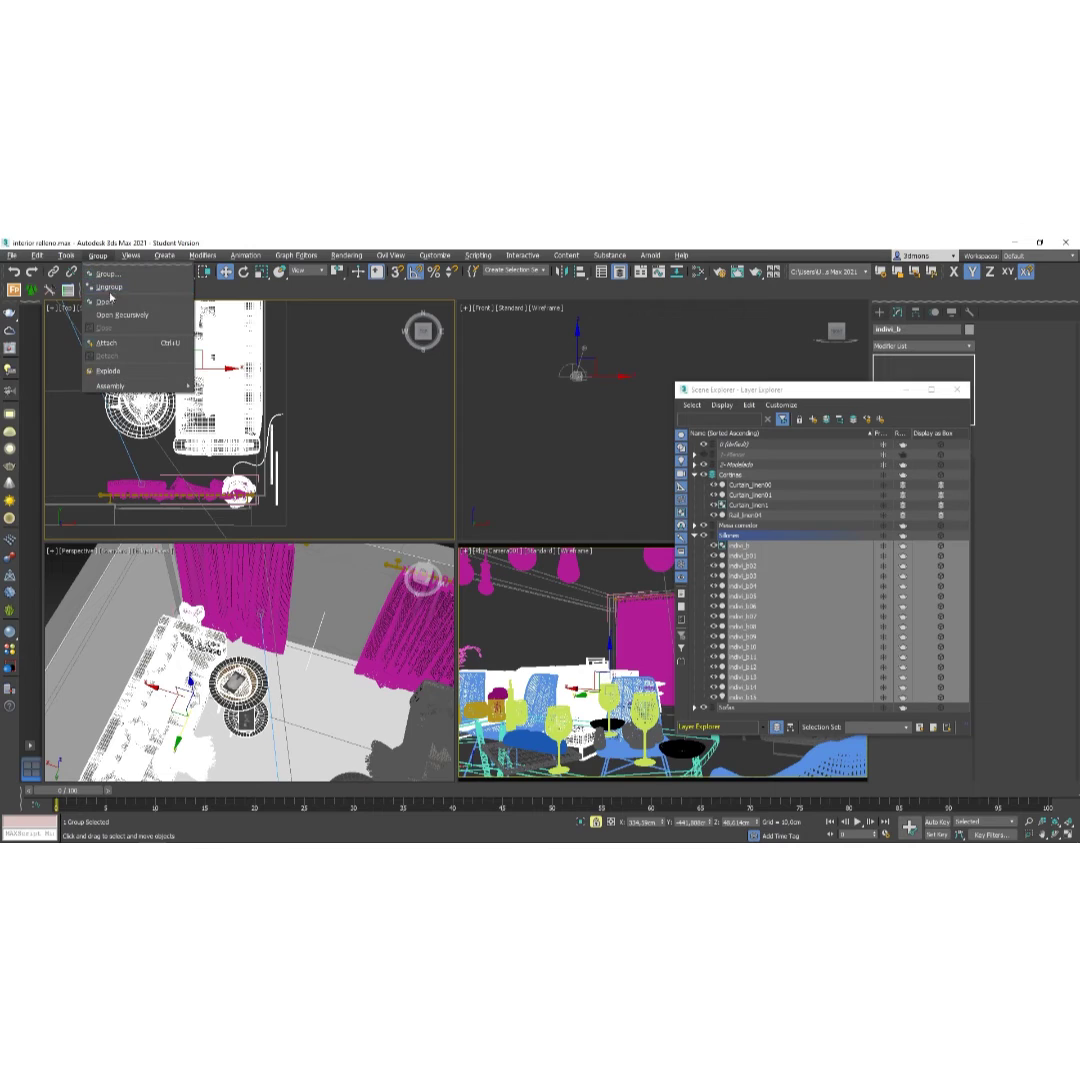
left_click(110, 306)
scroll(200, 376, "up", 3)
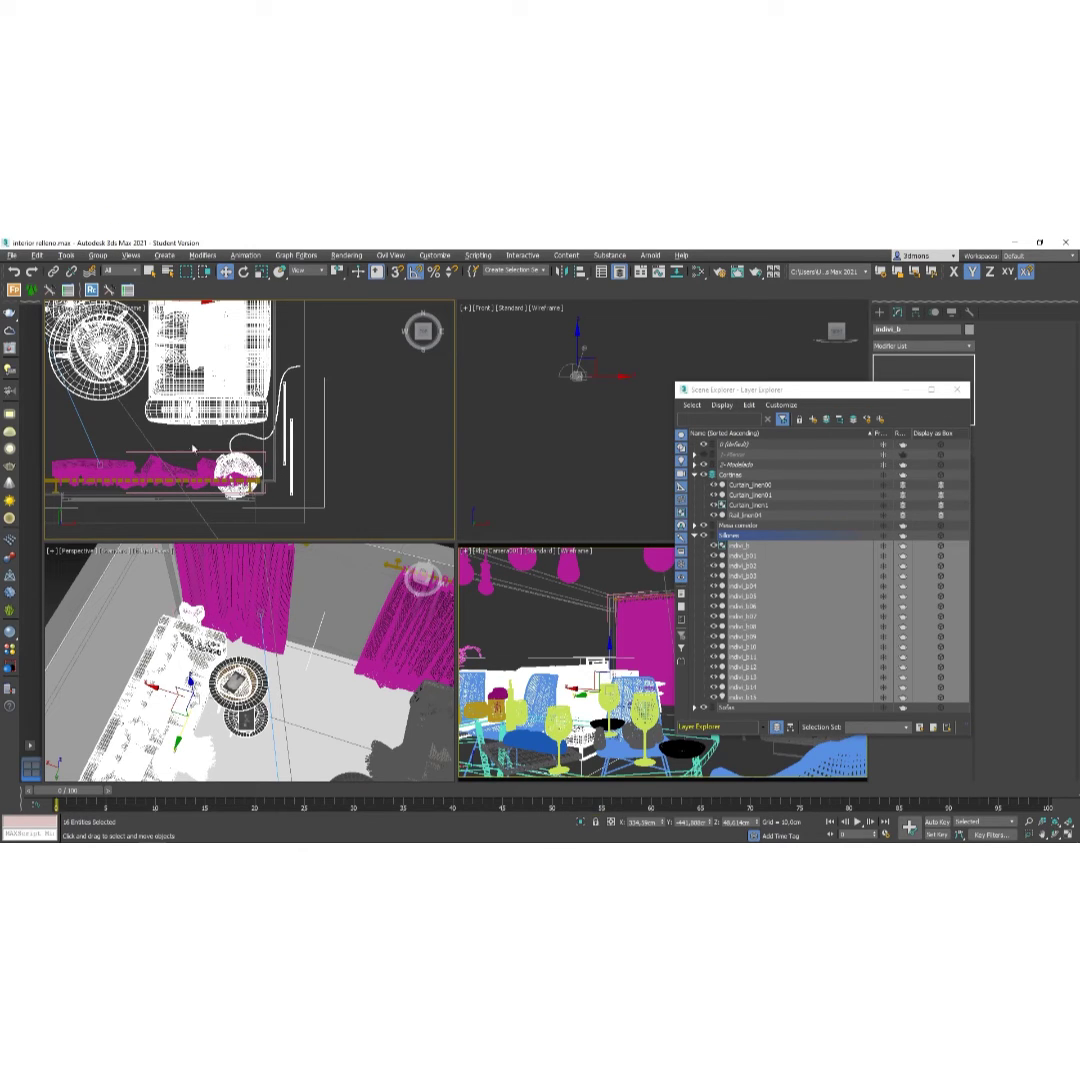
Move the small corded lamp from behind the sofa to the gap between the curtains, about X 205 cm, Y -577 cm, with the selection locked.
left_click(163, 380)
left_click(238, 464)
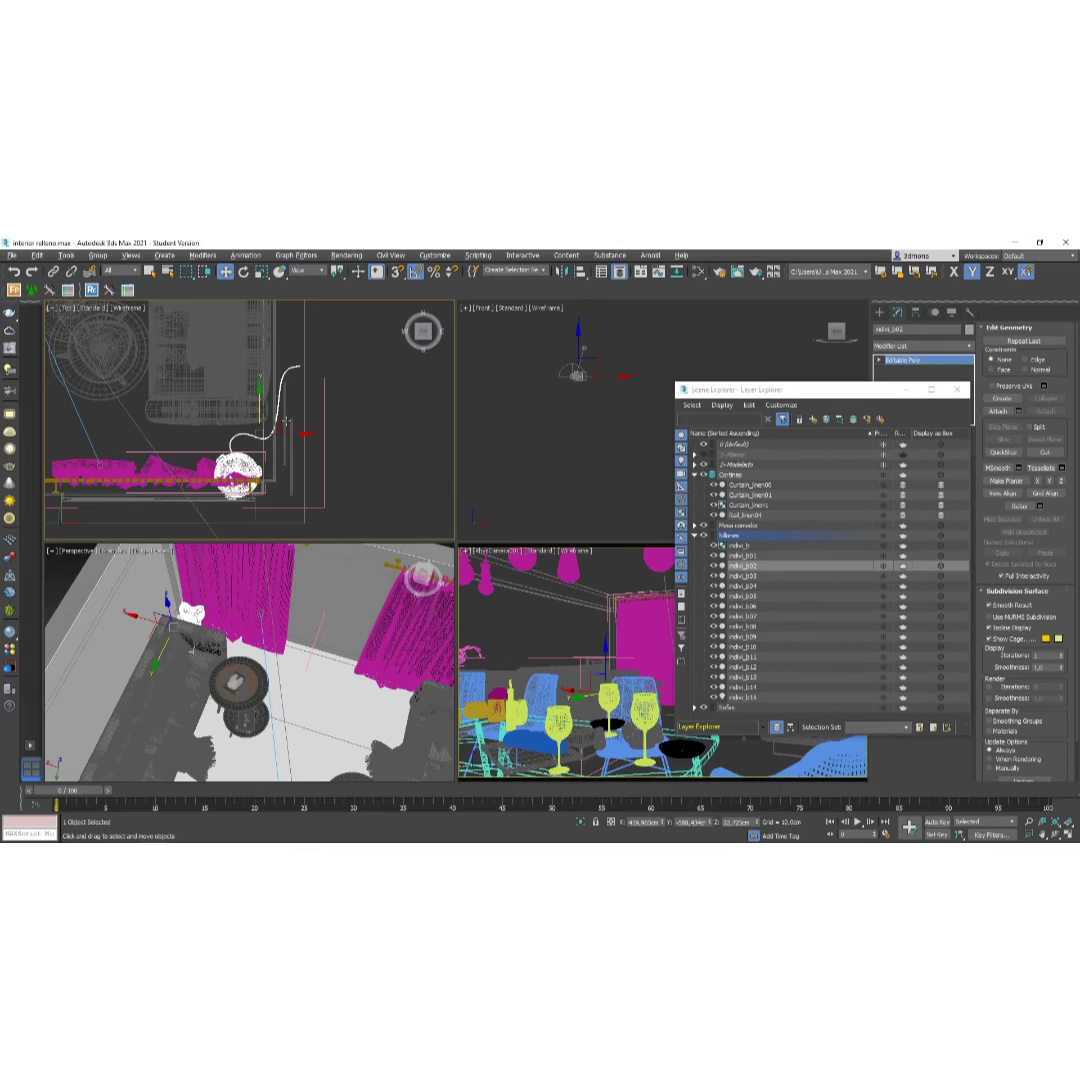
left_click_drag(286, 422, 110, 405)
middle_click_drag(110, 405, 358, 442)
left_click(220, 438)
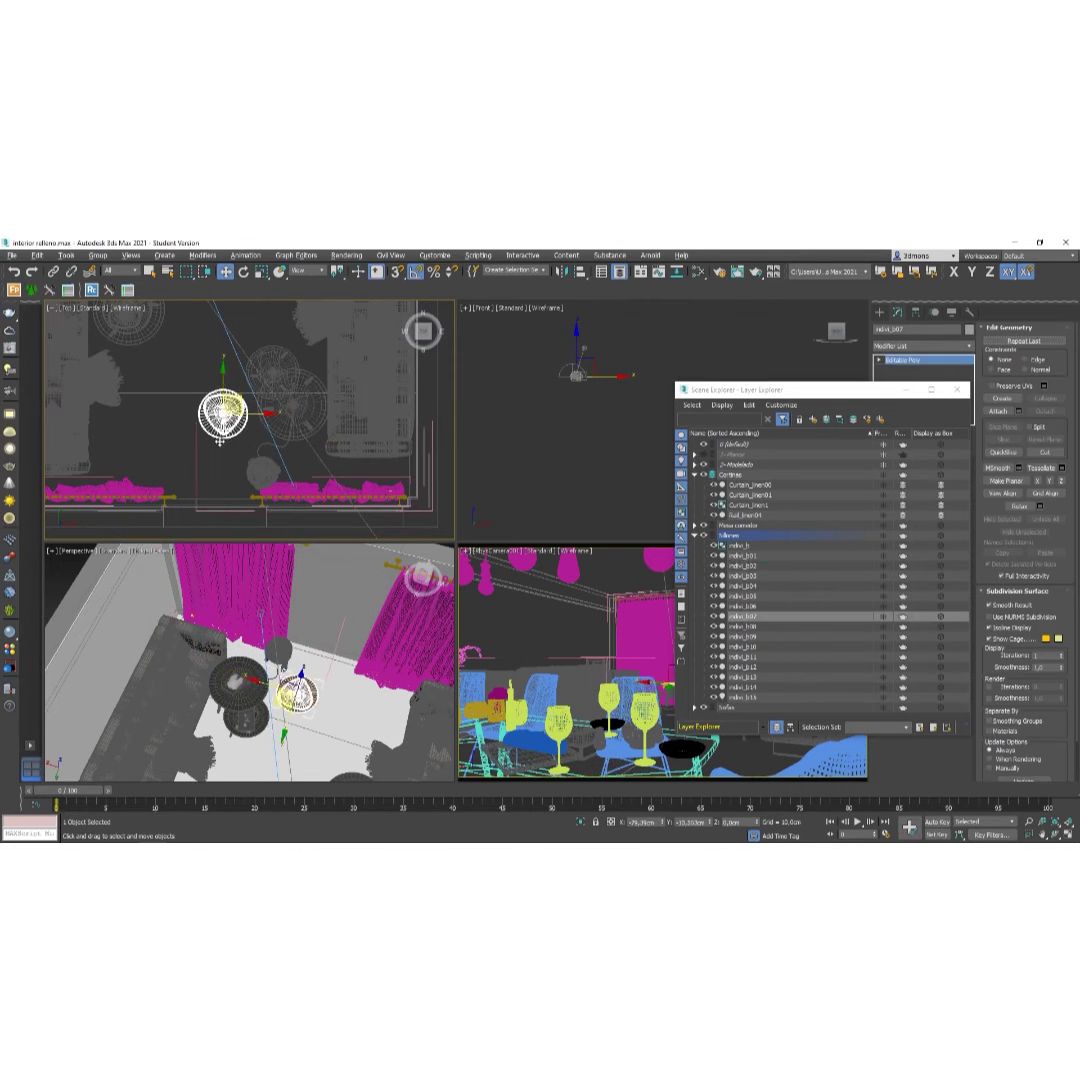
key("ctrl+z")
left_click(278, 465)
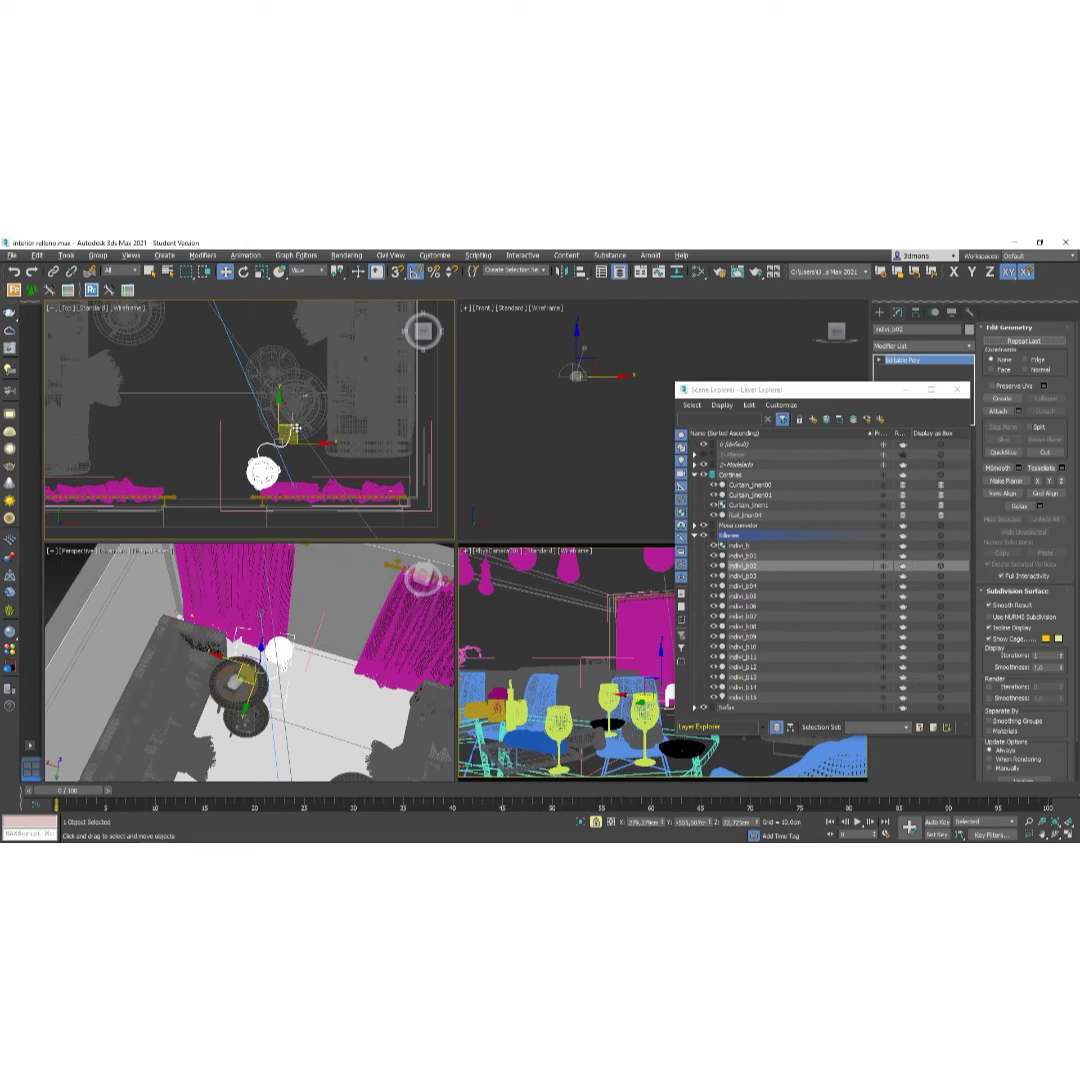
left_click_drag(295, 423, 229, 438)
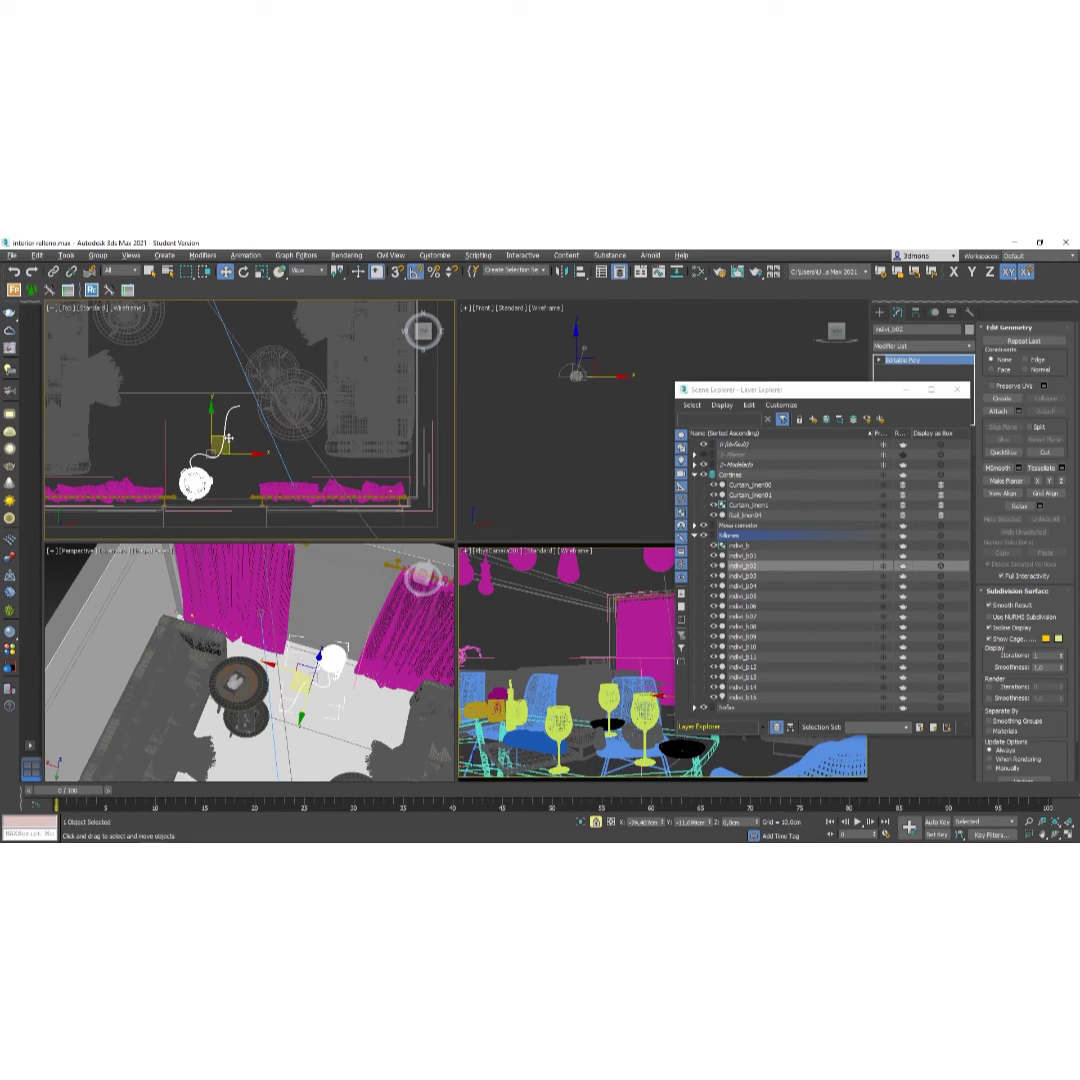
left_click(596, 823)
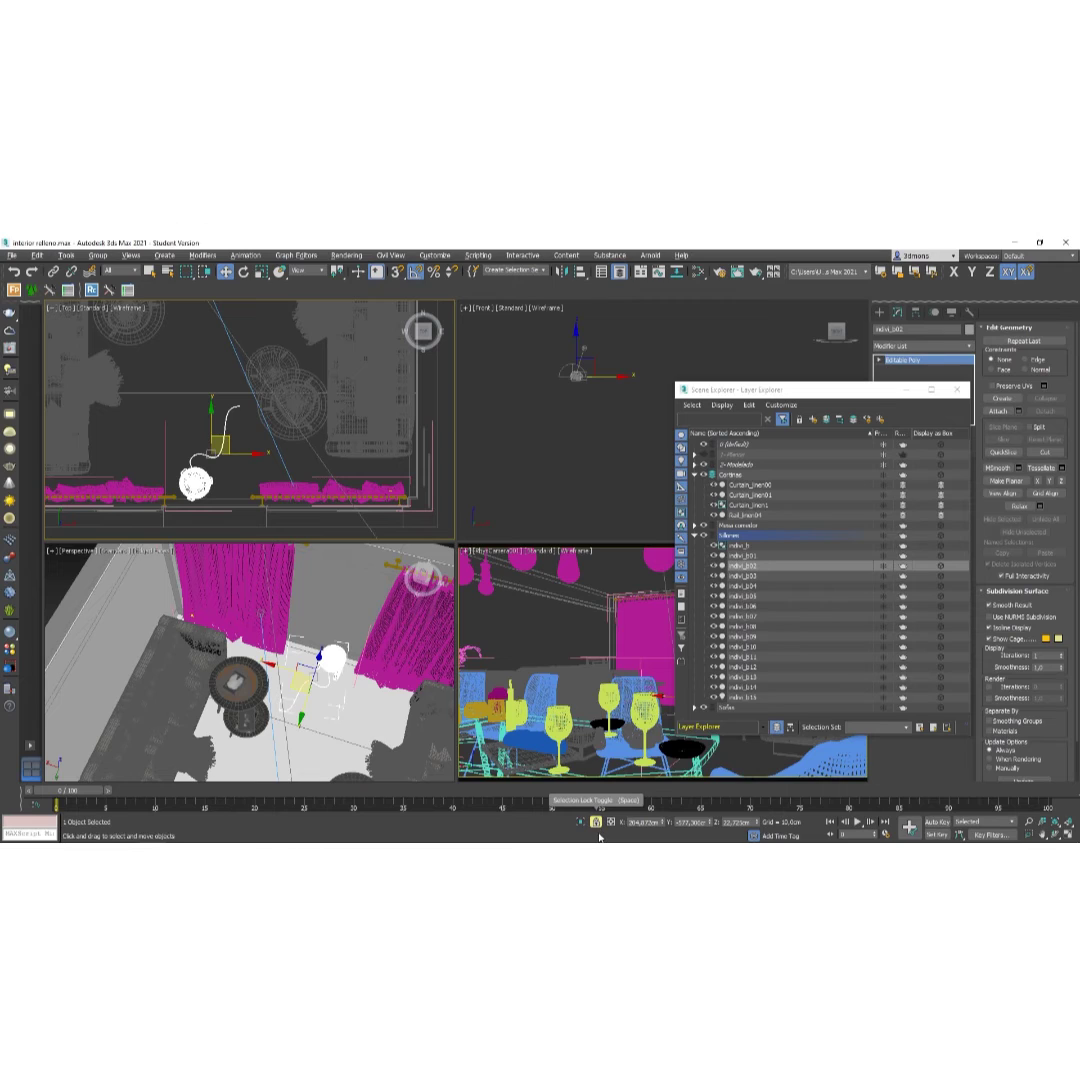
Rotate the lamp about Z in the top view and place it near the wall between the curtains, about X 240 cm, Y -618 cm.
key("e")
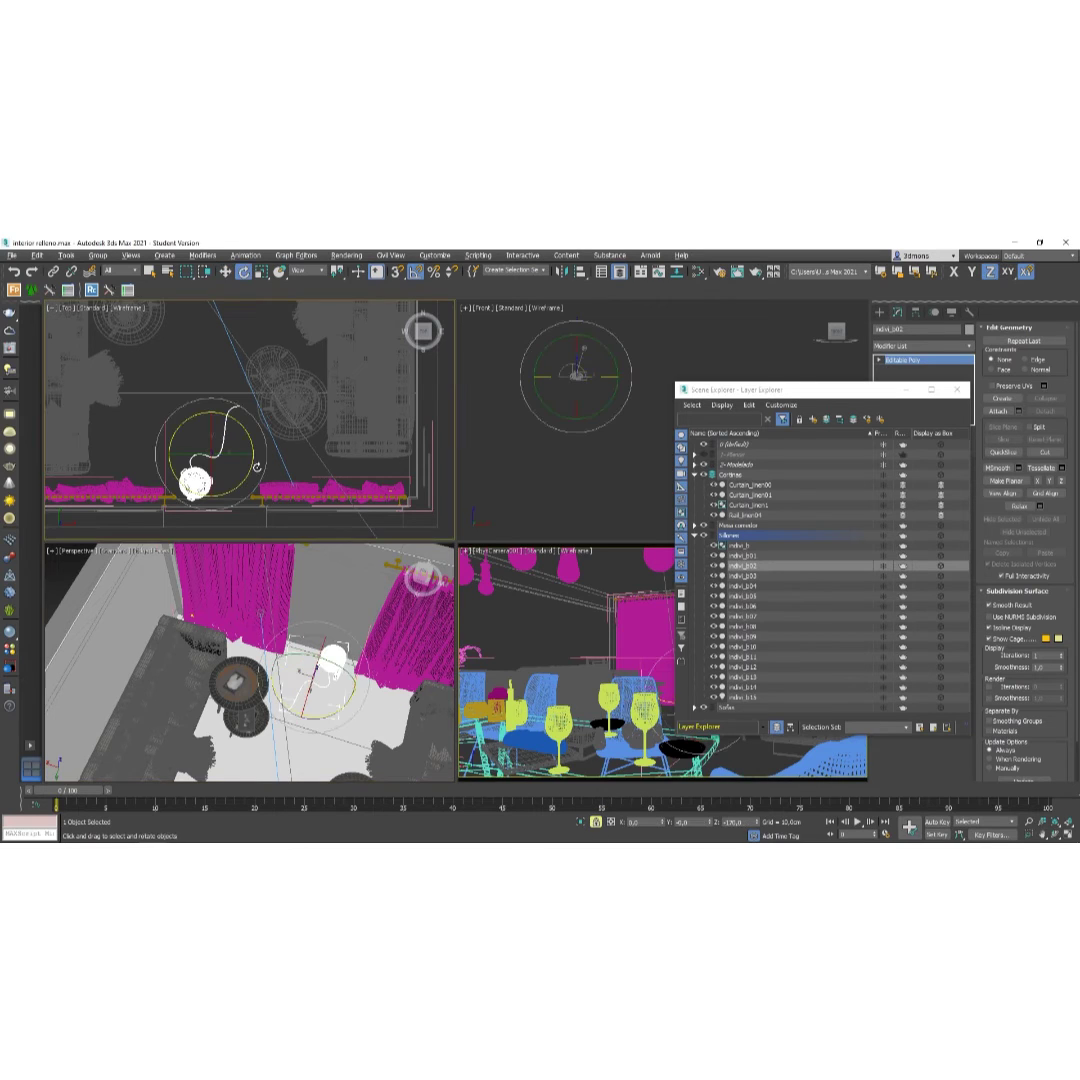
left_click_drag(248, 444, 241, 486)
key("w")
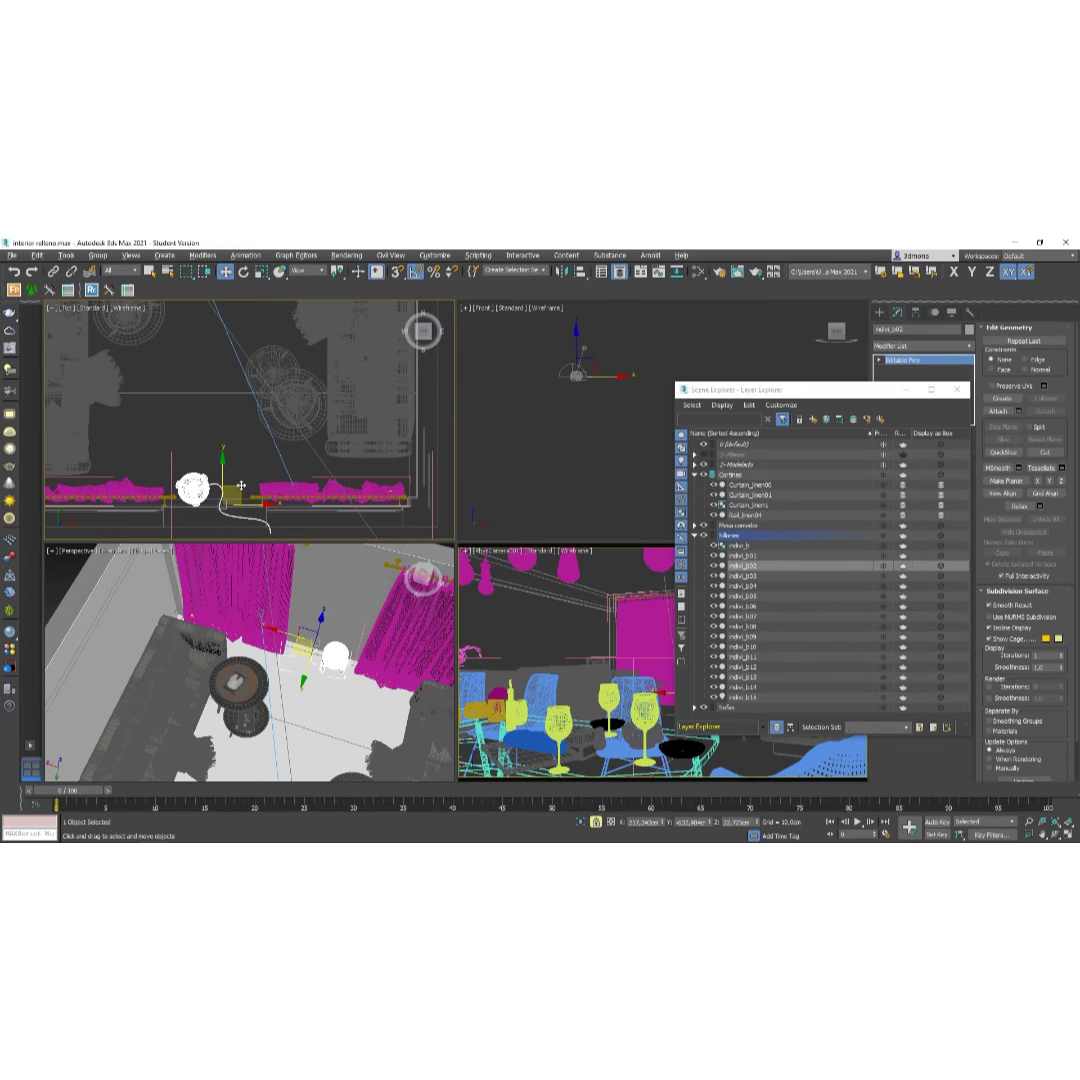
middle_click_drag(258, 486, 270, 486)
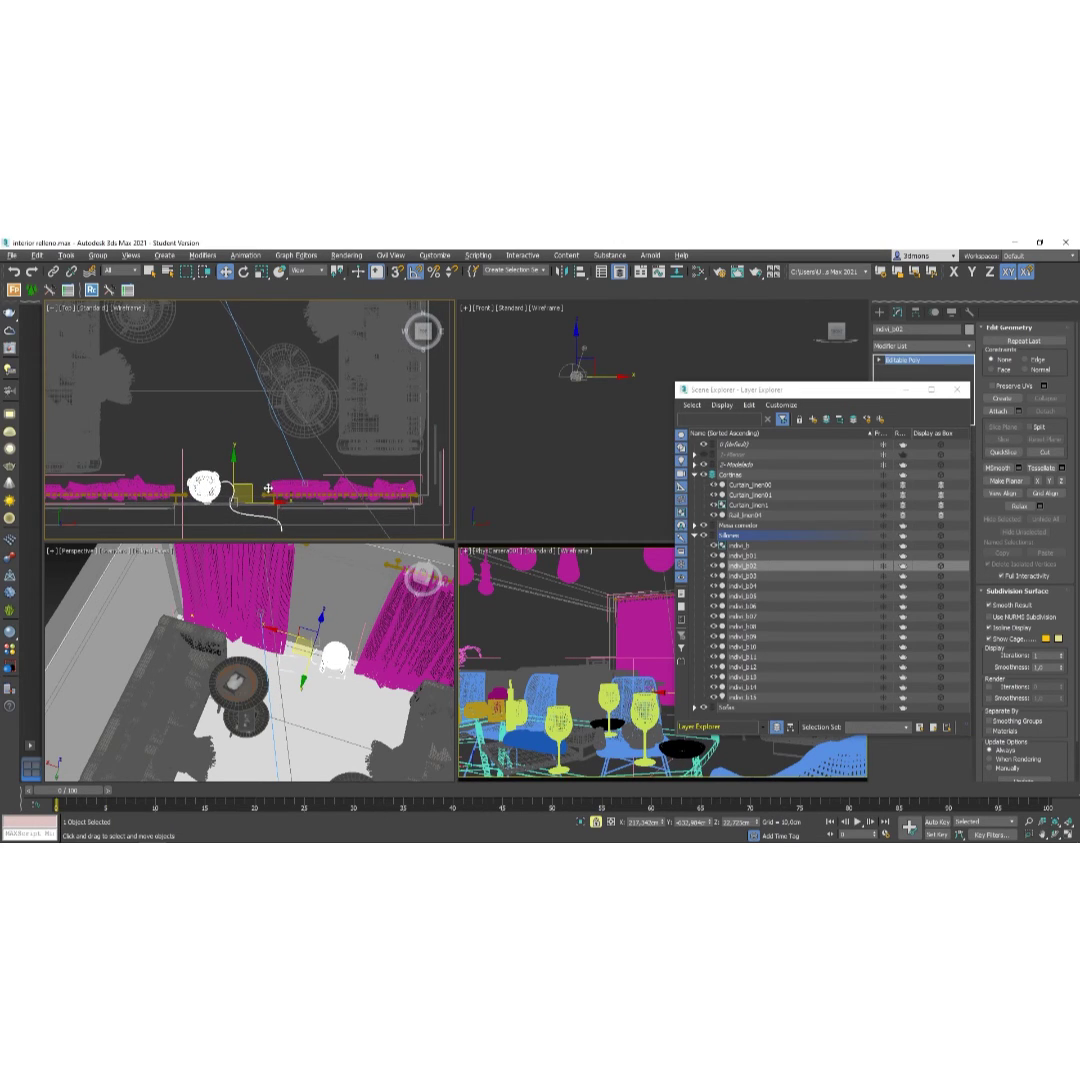
key("e")
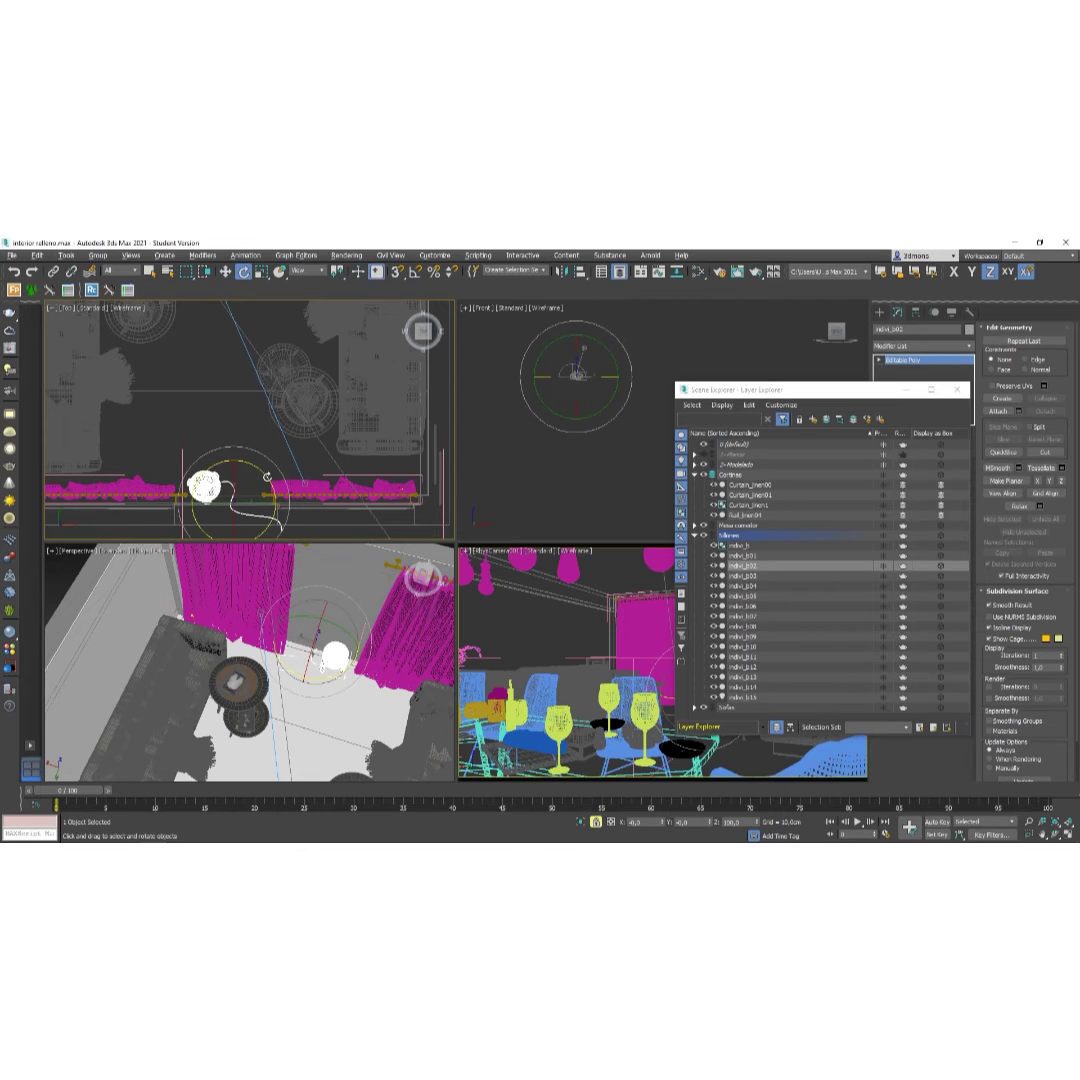
mouse_move(267, 476)
left_mouse_down()
mouse_move(264, 467)
mouse_move(255, 477)
mouse_move(270, 478)
left_mouse_up()
key("w")
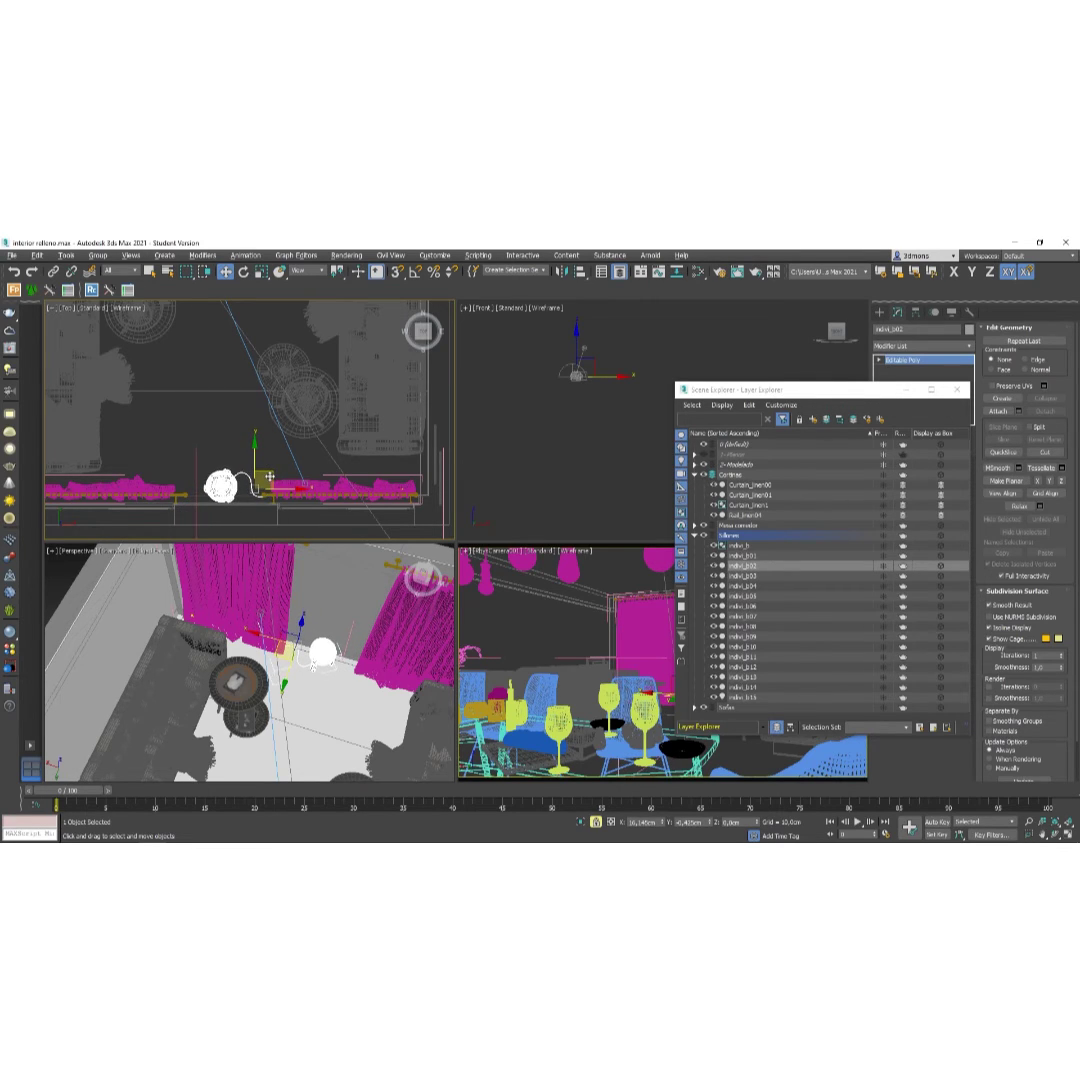
Unlock and deselect the lamp, and examine its placement between the curtains in the maximized, shaded perspective view without edges.
right_click(268, 571)
key("alt+w")
scroll(435, 510, "up", 5)
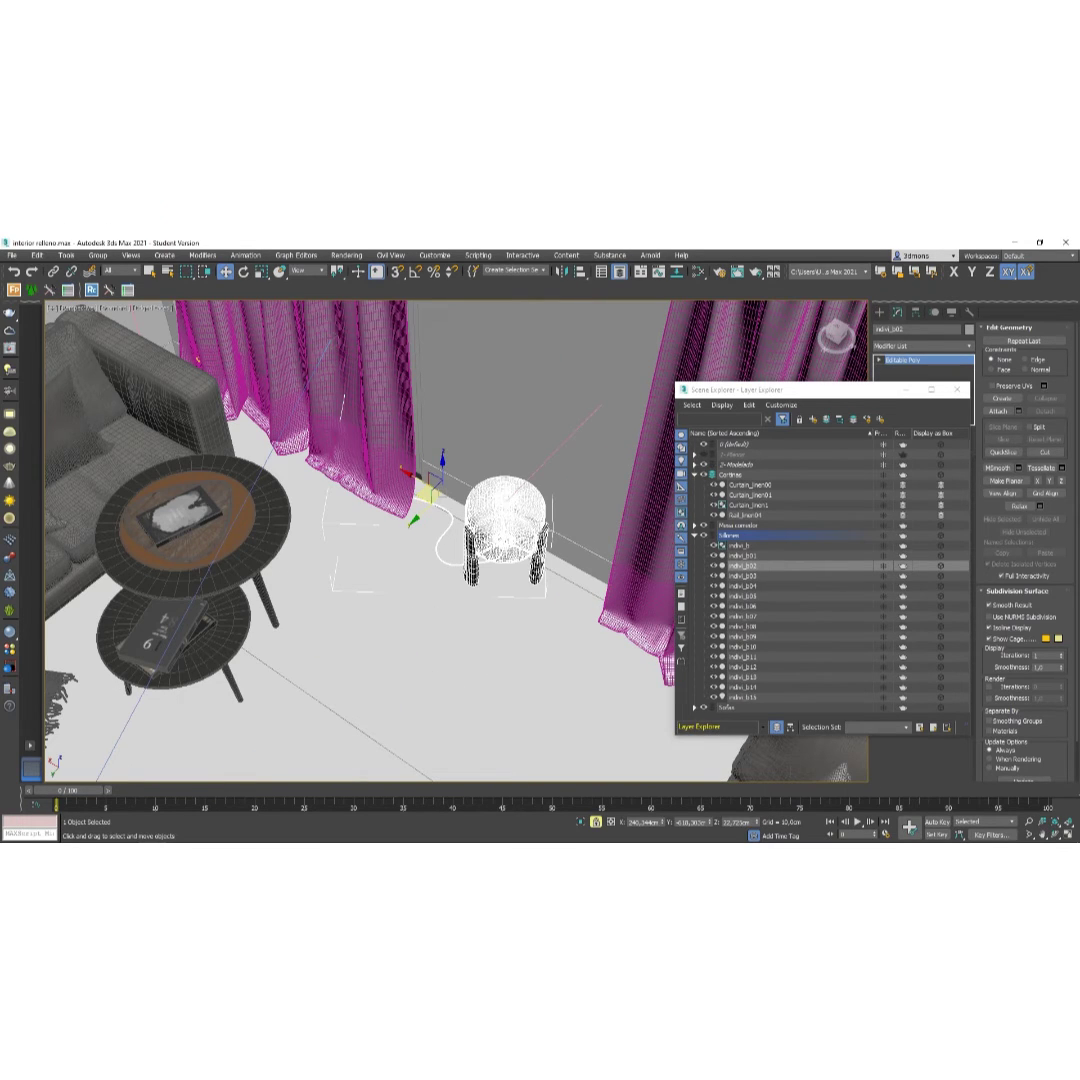
middle_click_drag(351, 445, 421, 555, "alt")
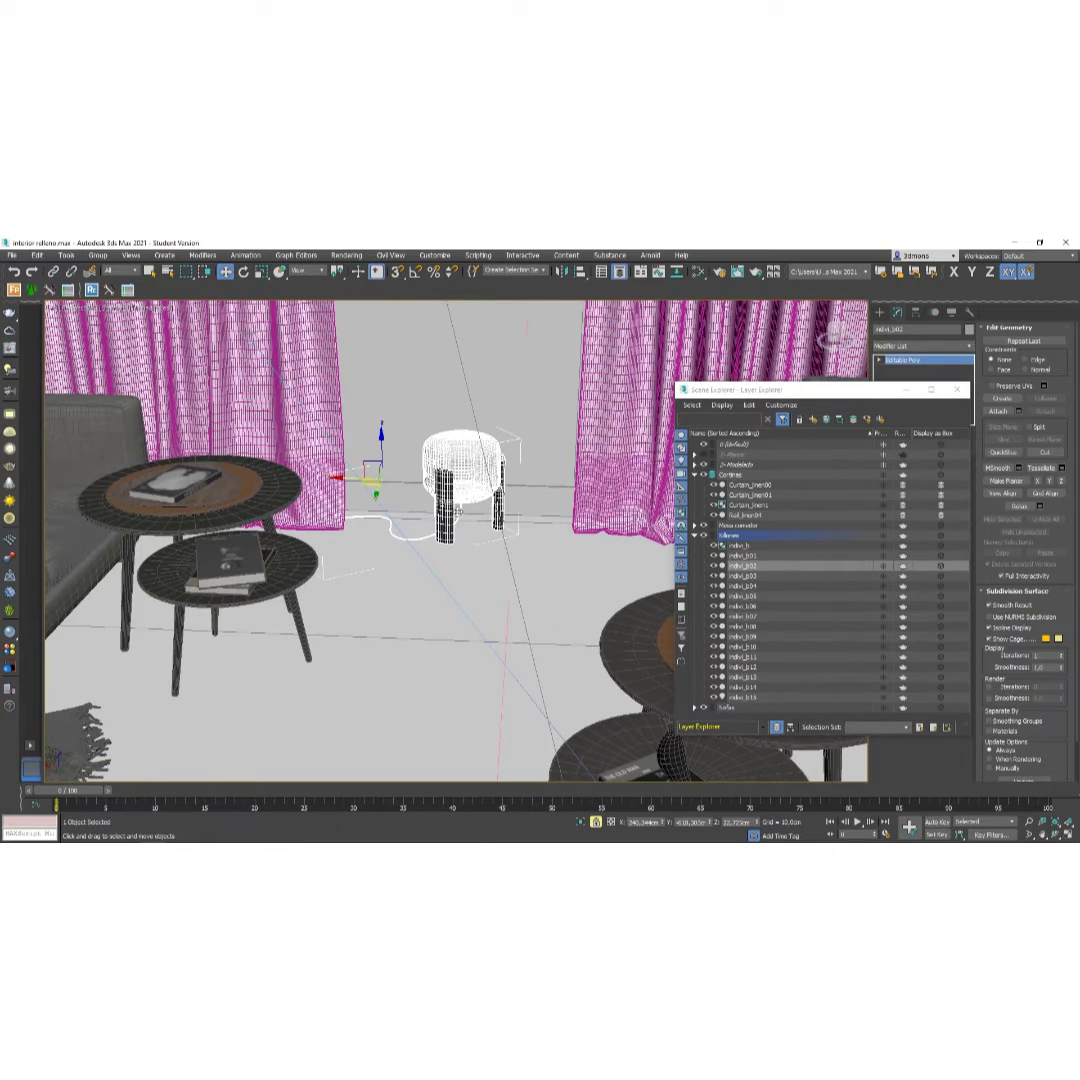
key("space")
left_click(366, 614)
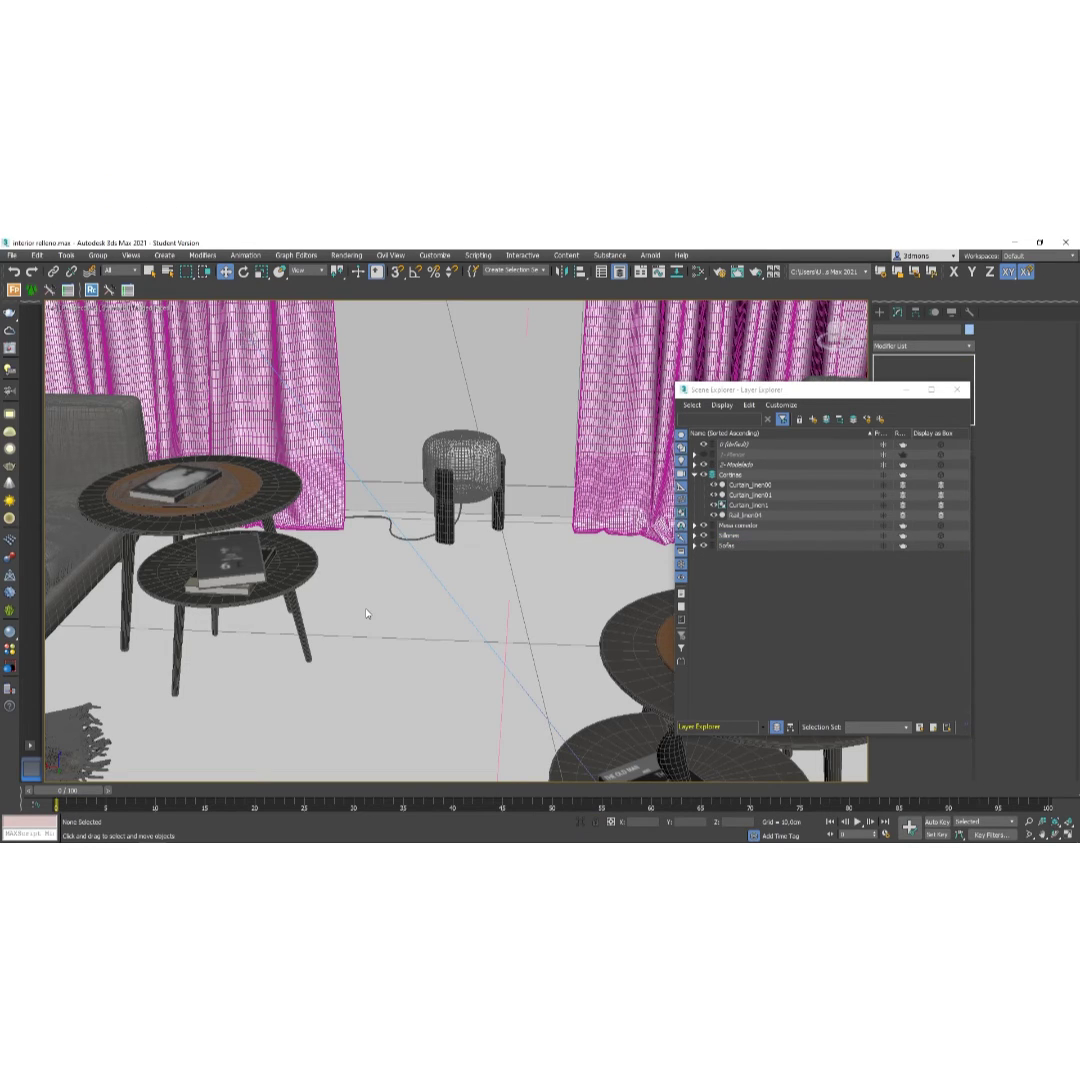
scroll(366, 614, "down", 3)
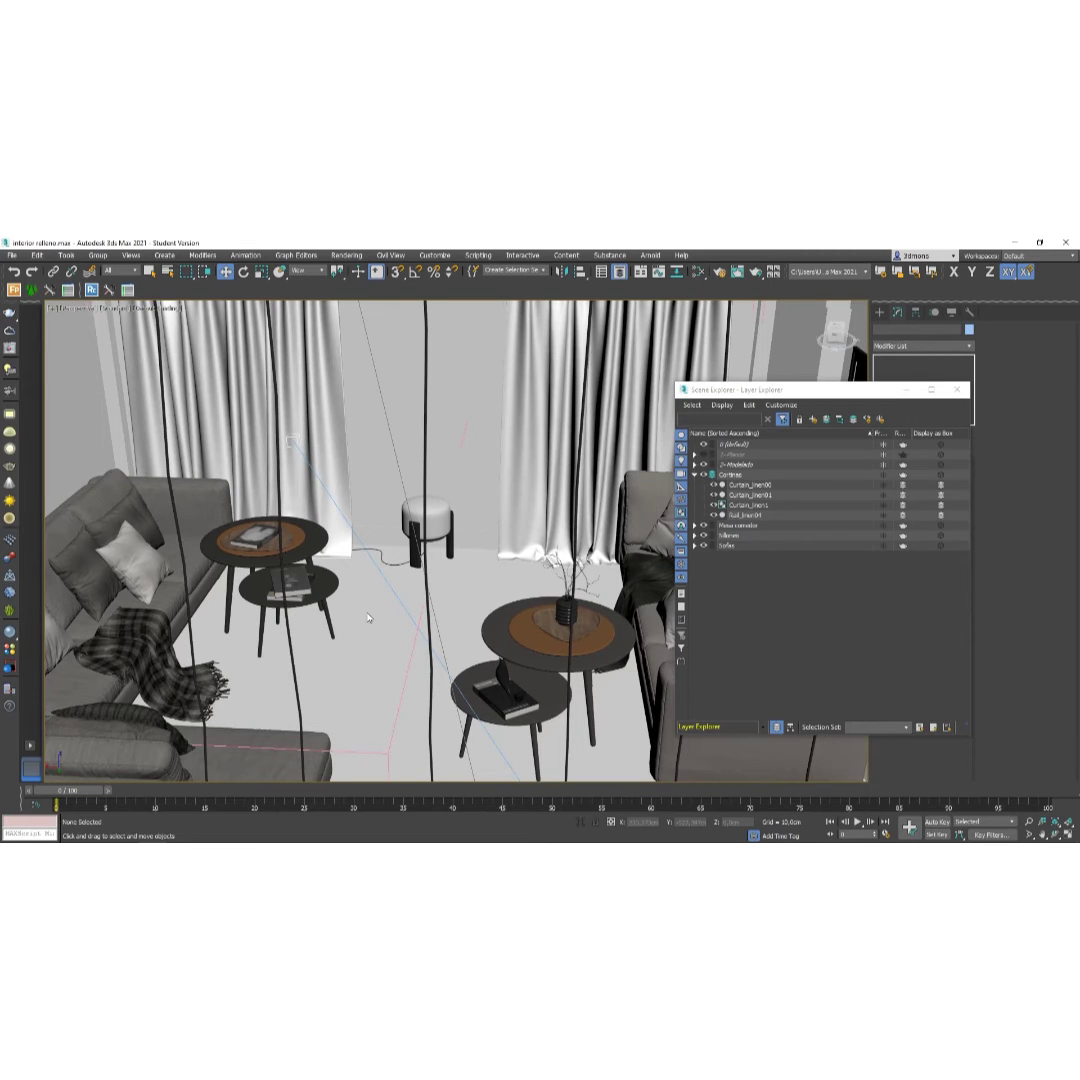
scroll(368, 617, "up", 5)
scroll(370, 618, "down", 5)
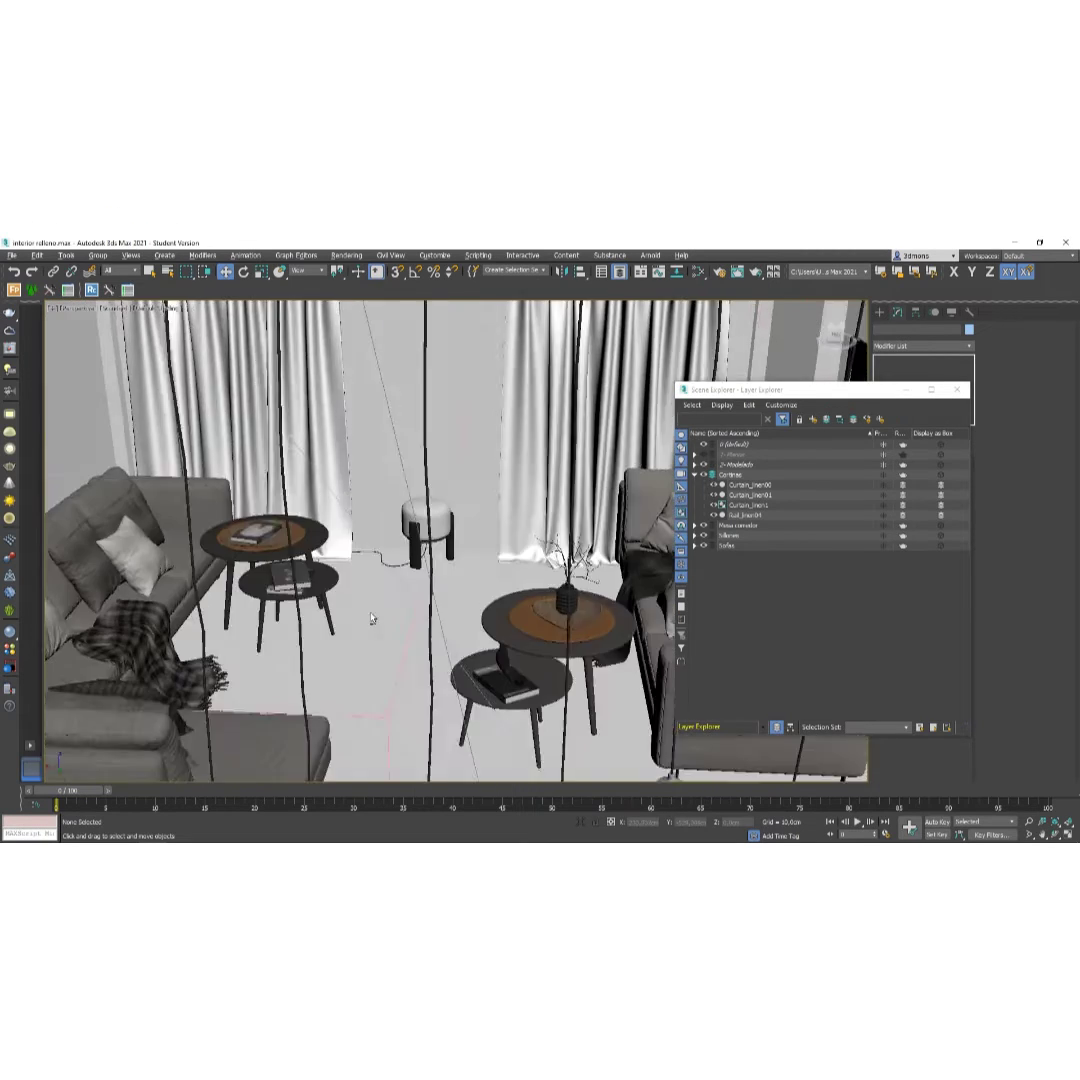
middle_click_drag(370, 618, 370, 636, "alt")
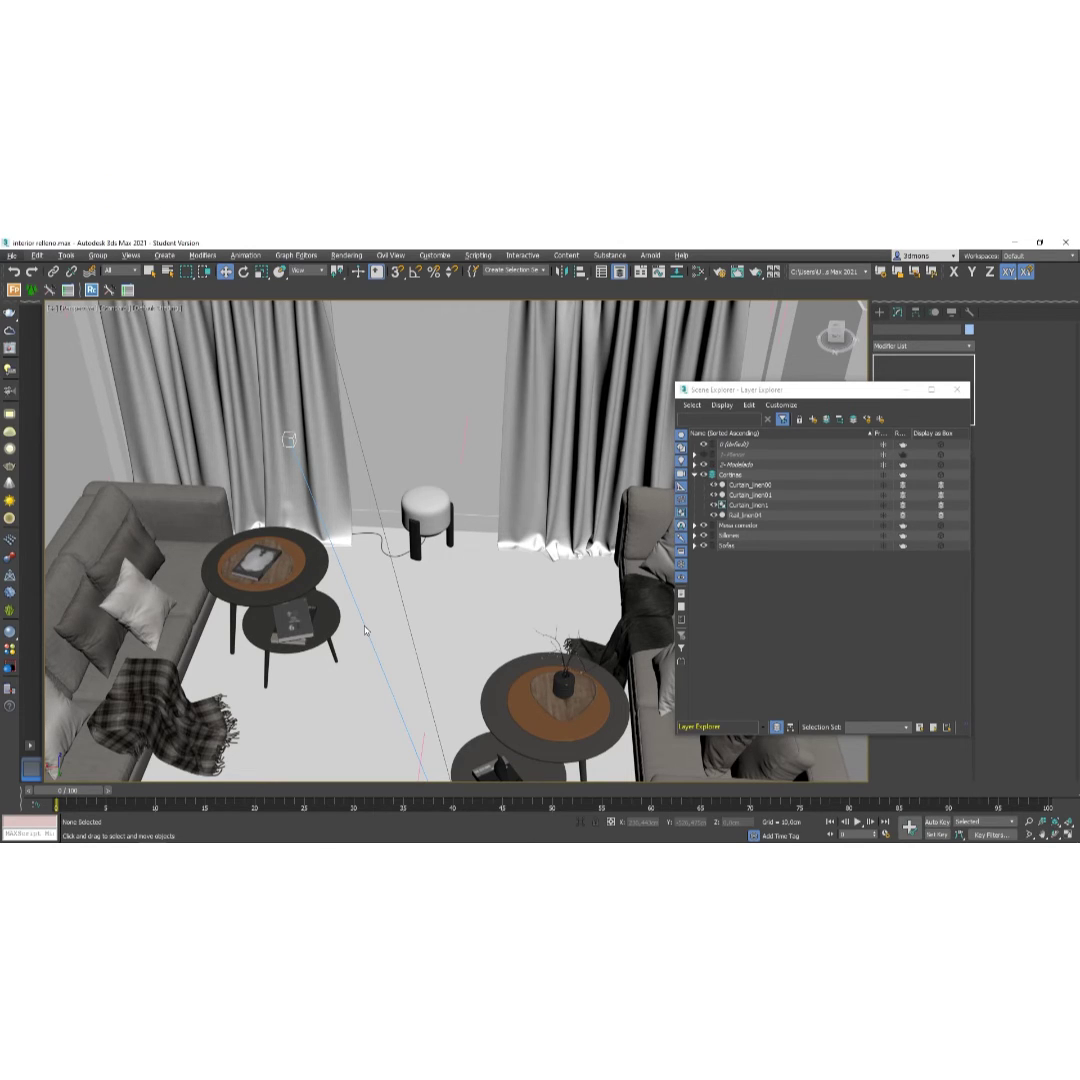
scroll(365, 630, "down", 5)
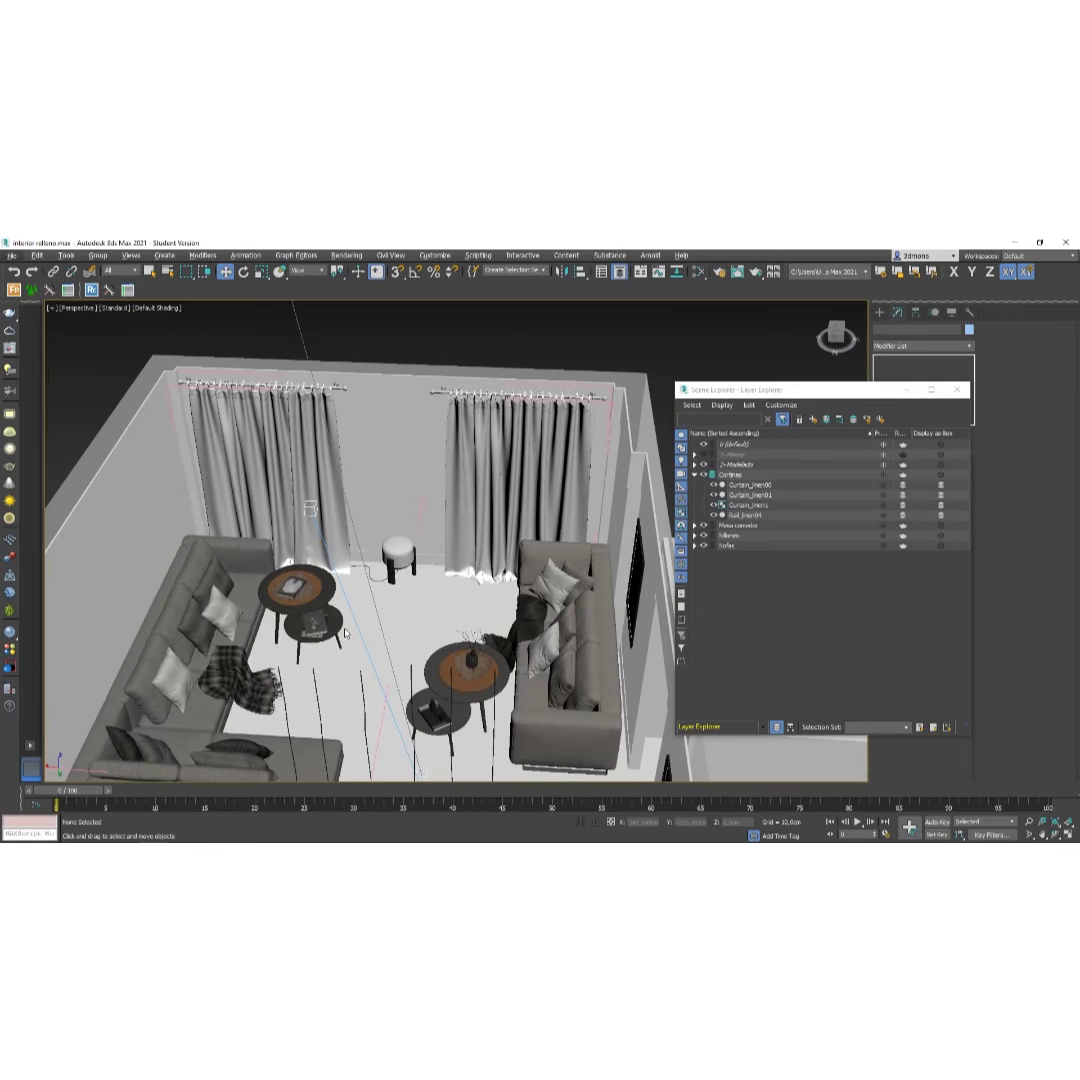
middle_click_drag(348, 635, 335, 607, "alt")
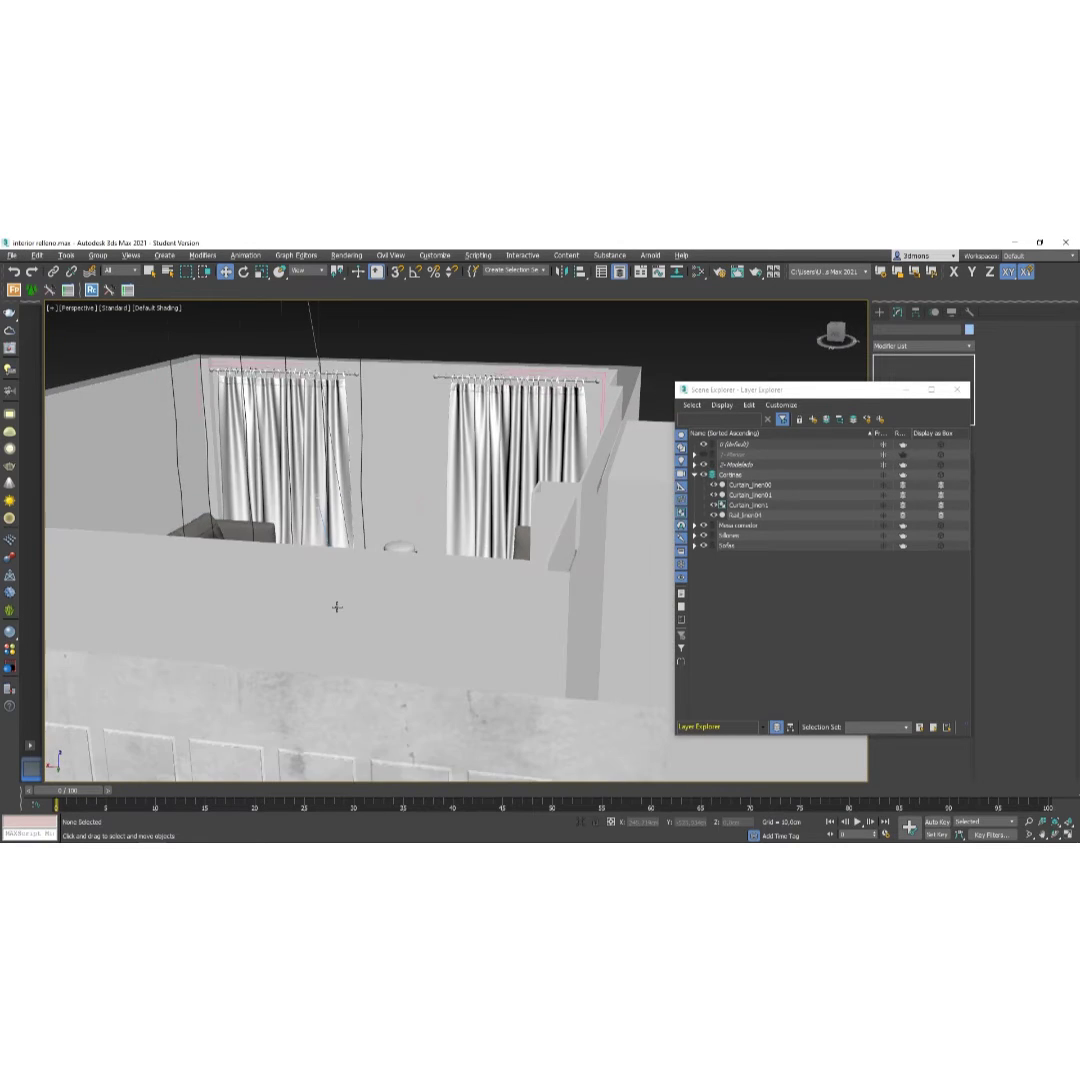
Close the Layer Explorer and show the PhysCamera001 view maximized with default shading.
key("alt+w")
scroll(258, 439, "up", 2)
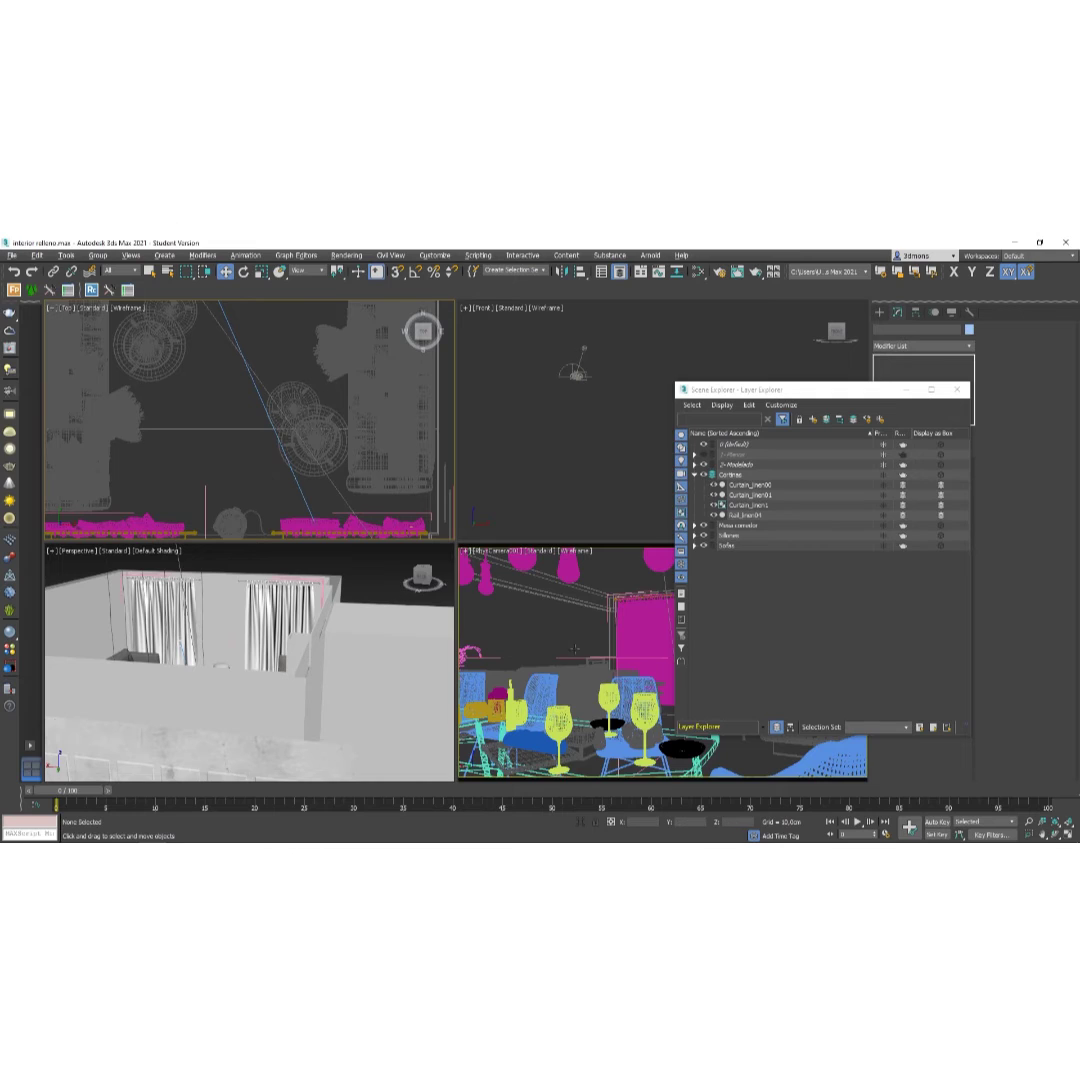
left_click_drag(857, 393, 812, 381)
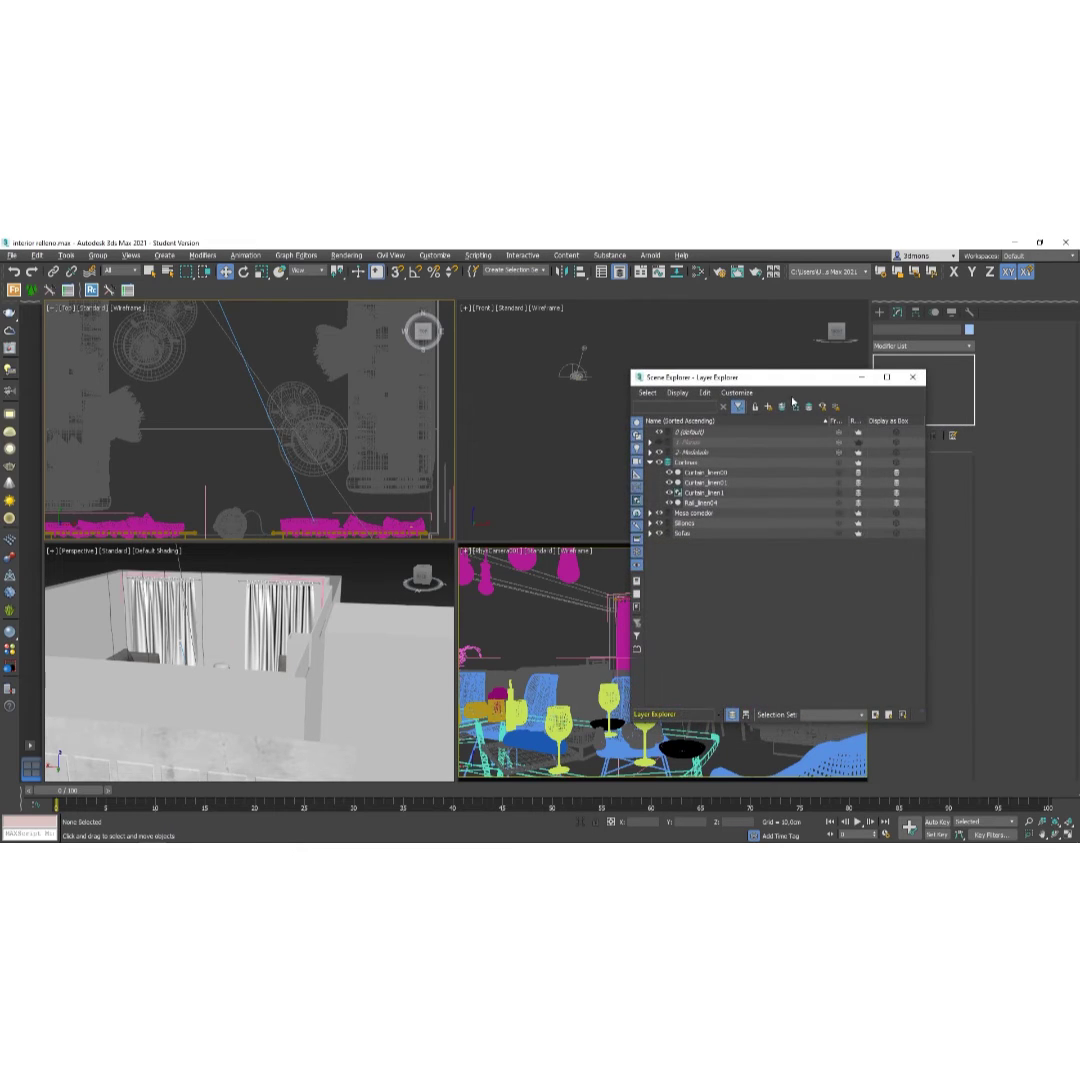
right_click(262, 486)
left_click(532, 615)
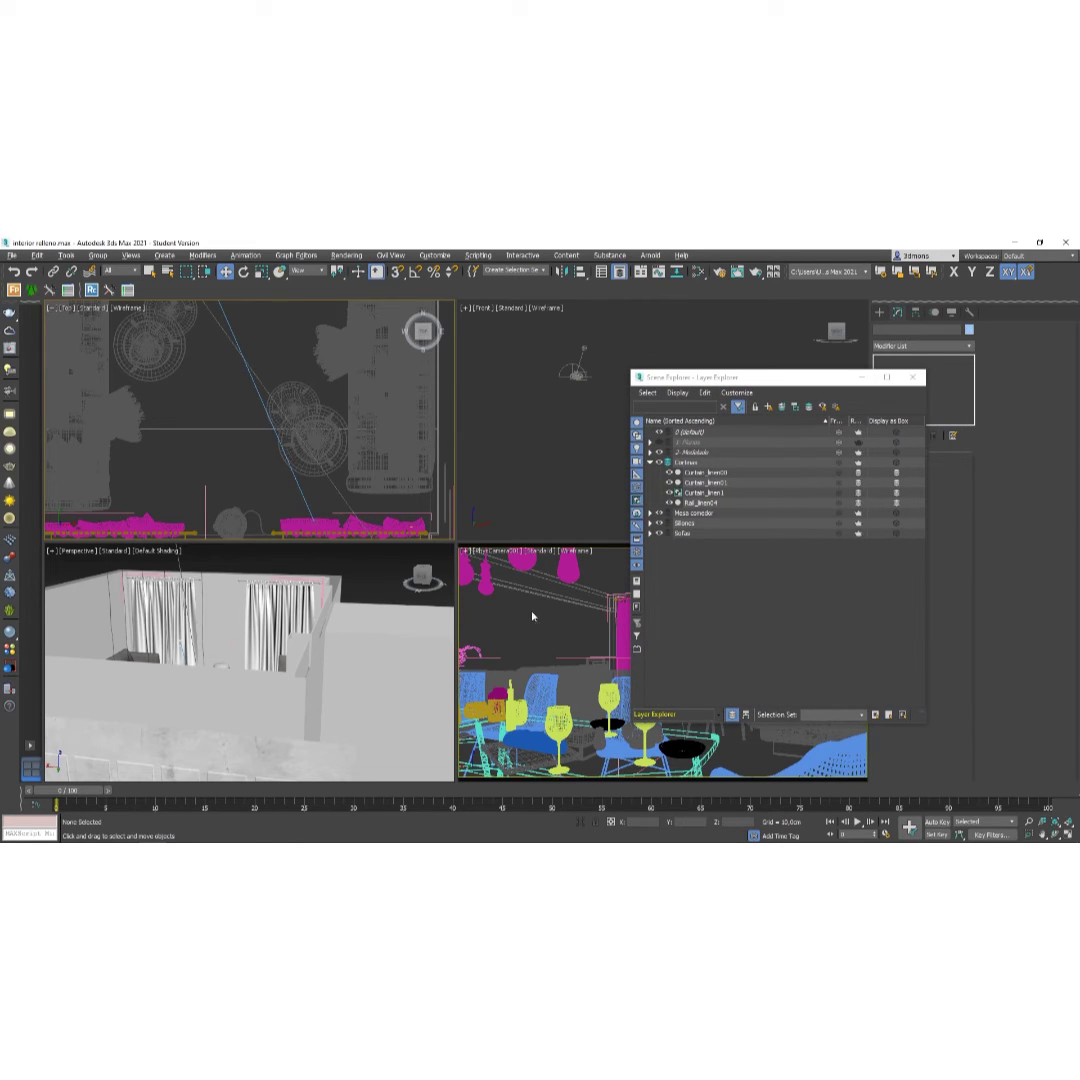
left_click(912, 377)
left_click(685, 644)
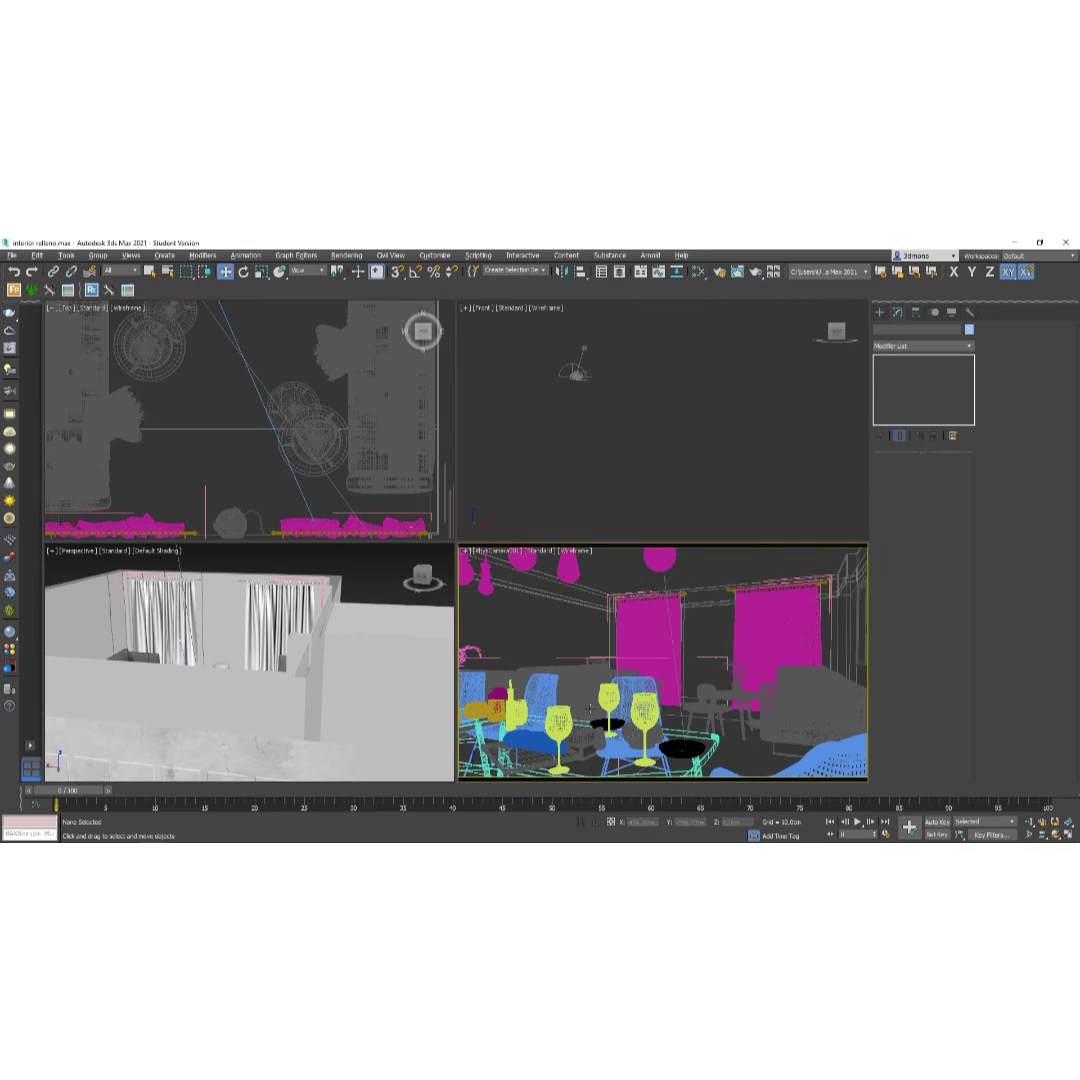
key("alt+w")
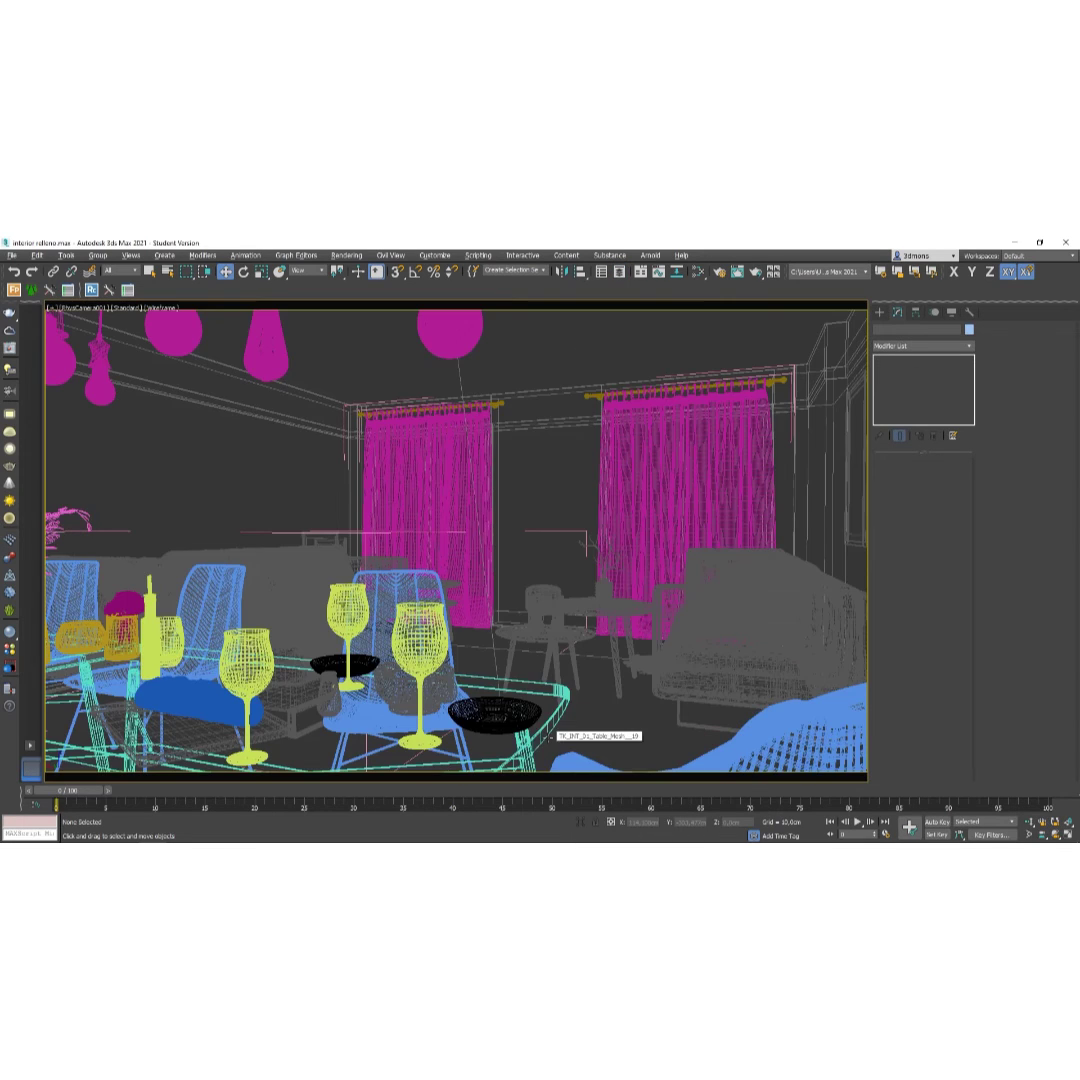
key("F3")
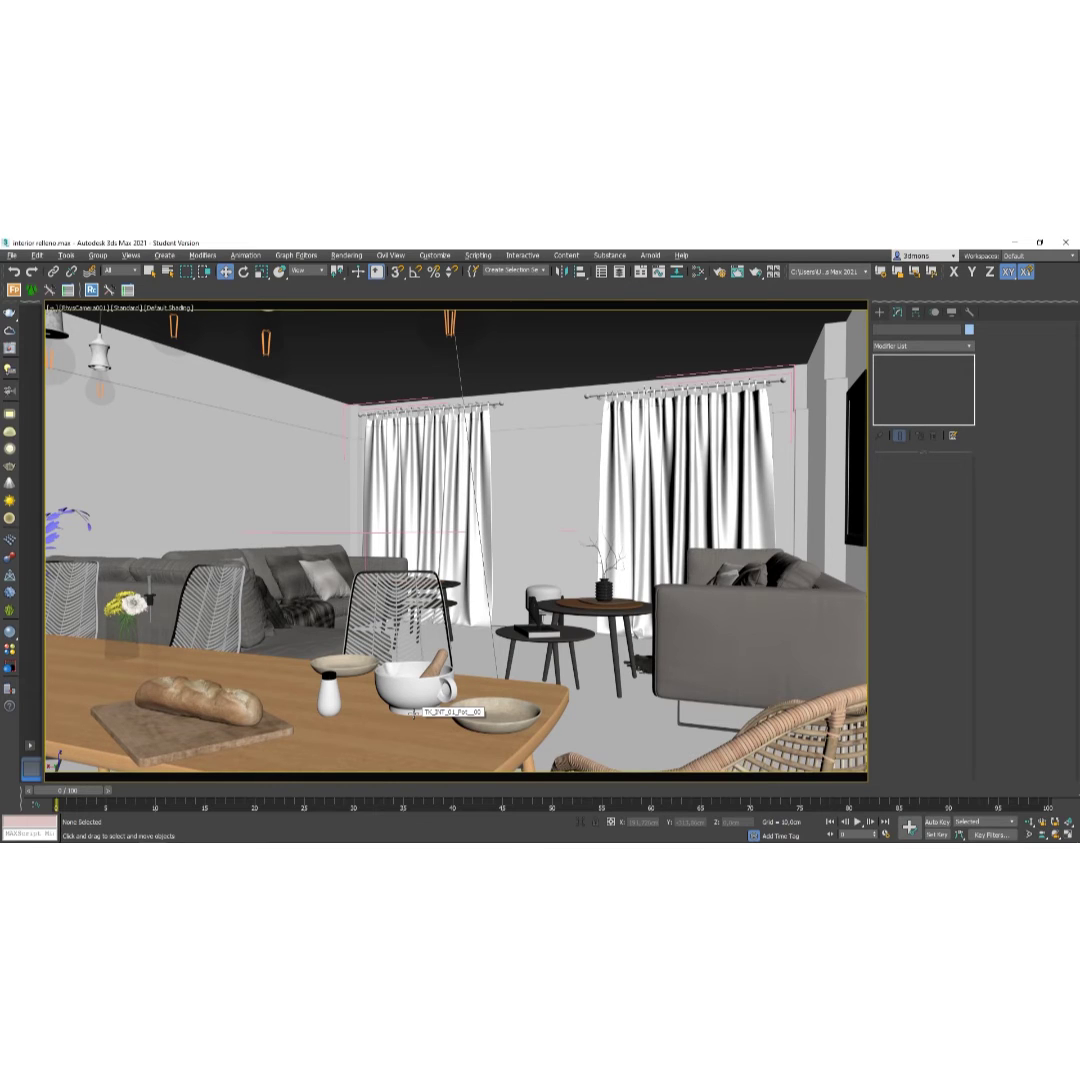
Examine the arrangement of sofas, coffee tables and lamp in the living area from the top view and from several perspective angles.
key("alt+w")
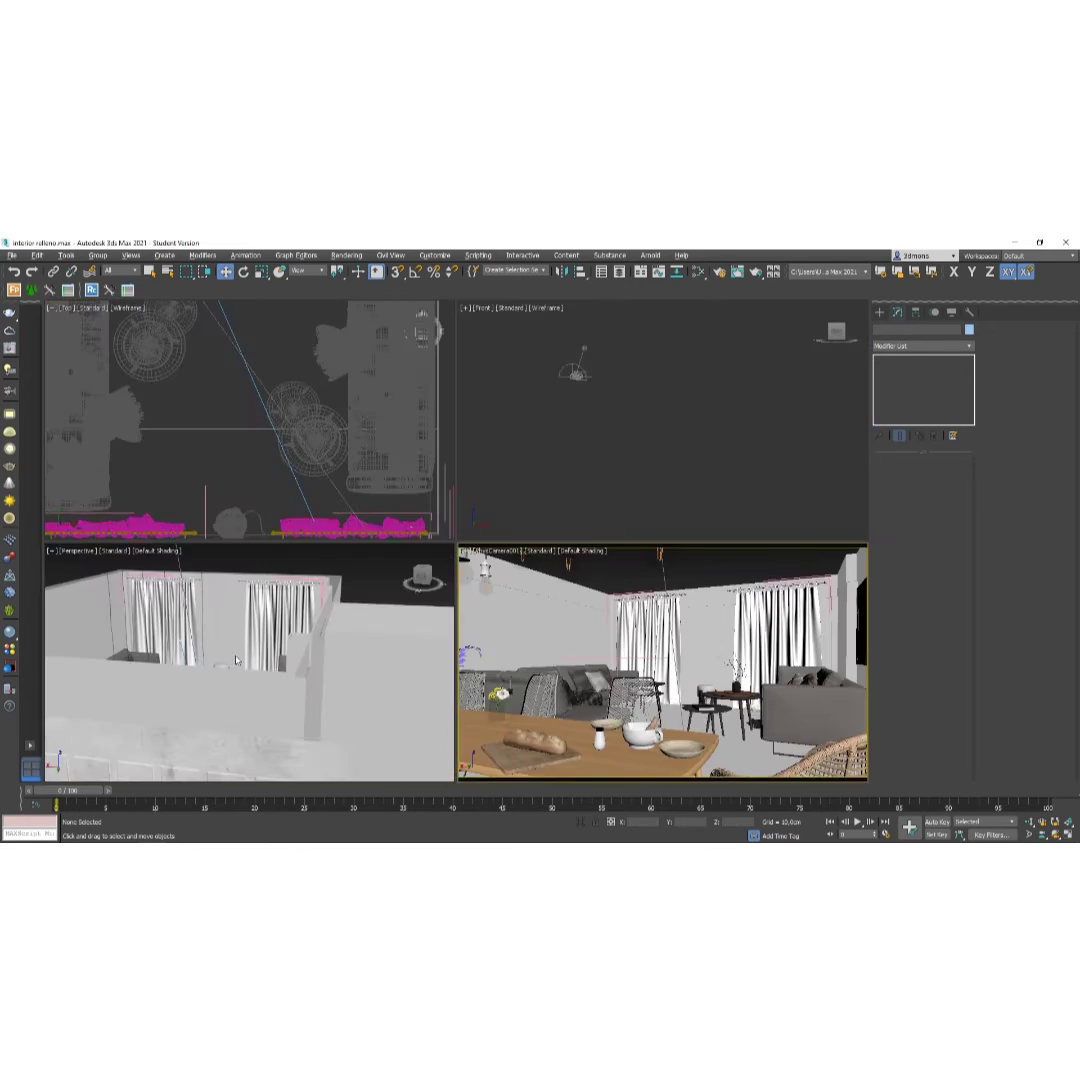
left_click(228, 489)
key("alt+w")
middle_click_drag(296, 500, 352, 521)
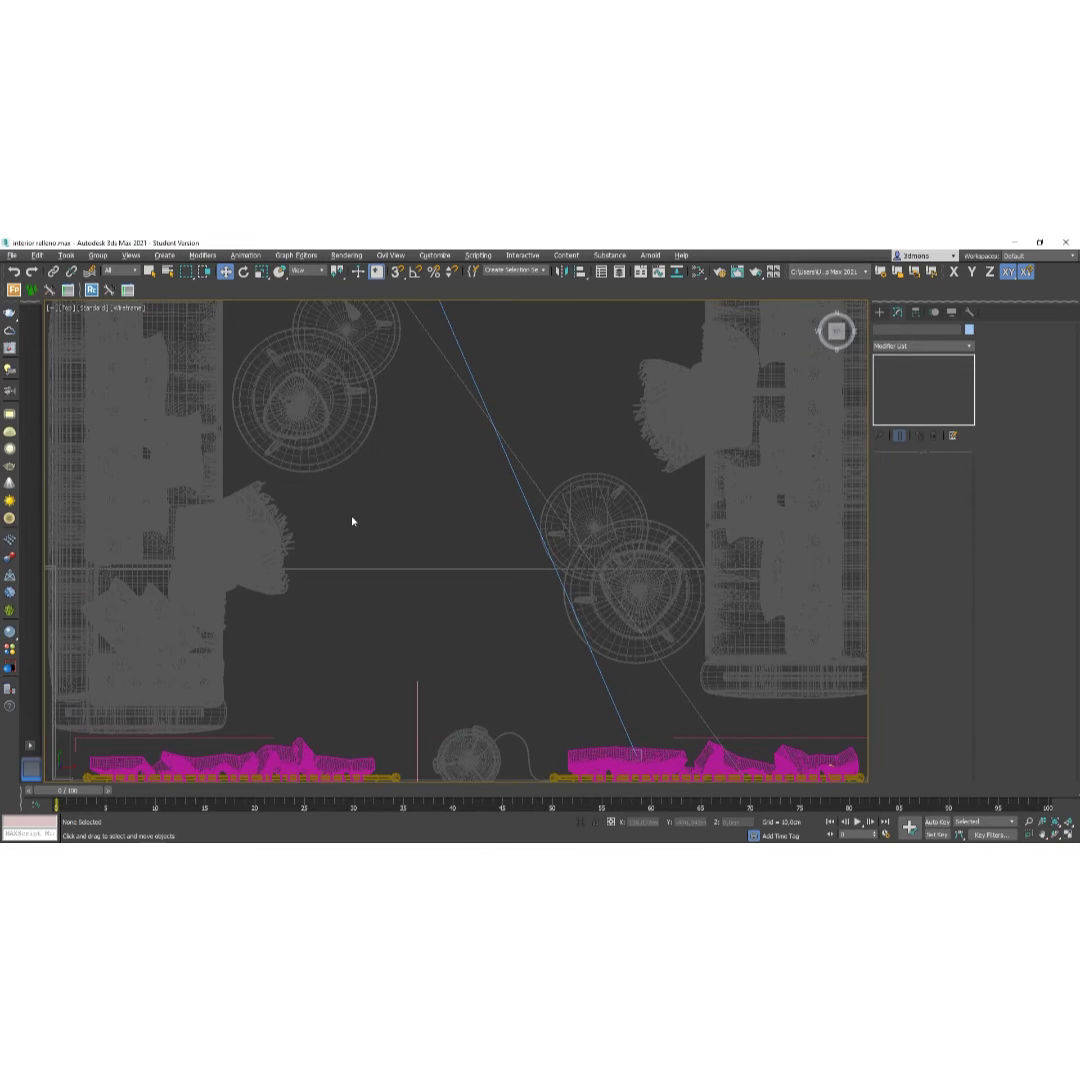
key("alt+w")
left_click(243, 728)
key("alt+w")
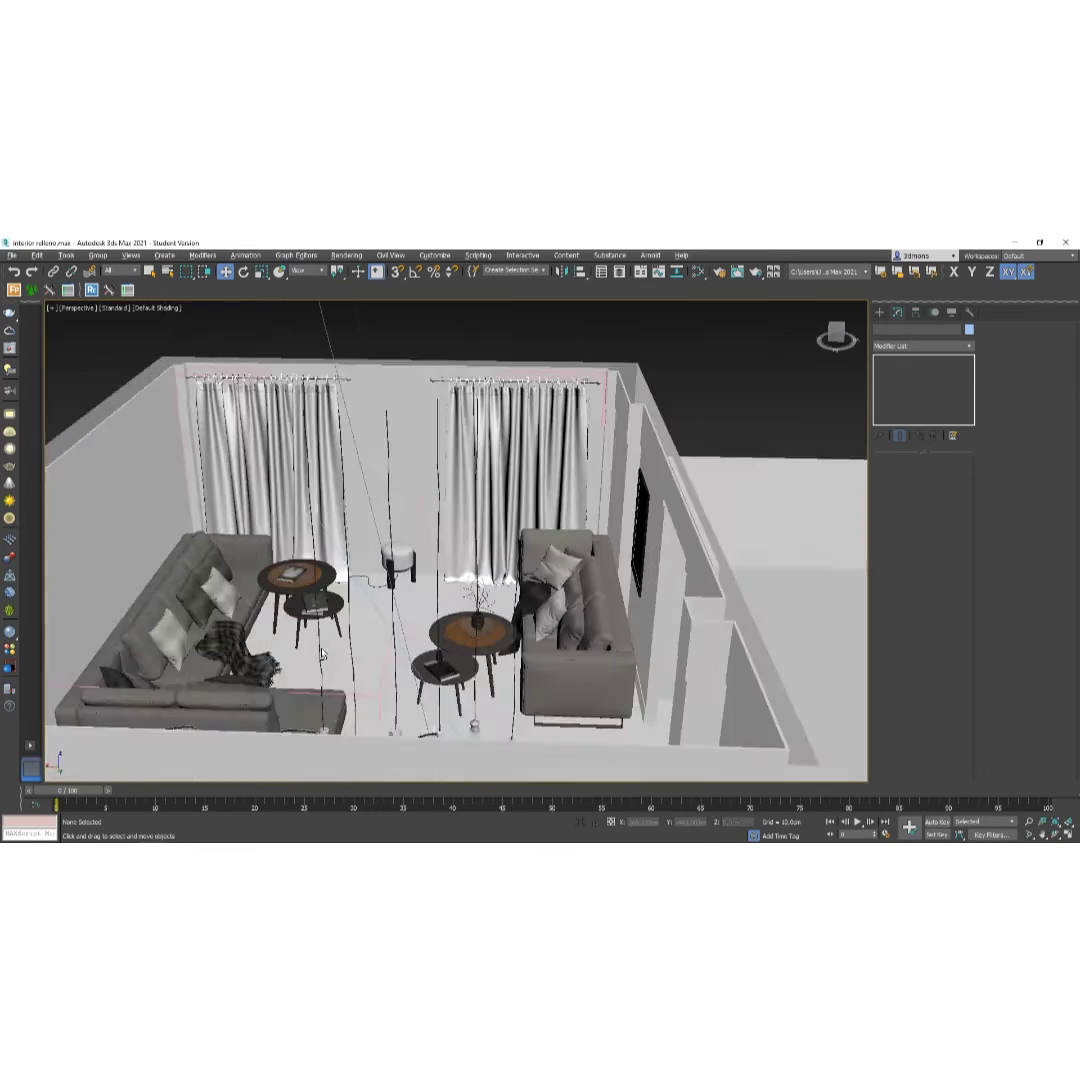
scroll(400, 684, "up", 3)
scroll(400, 684, "up", 2)
scroll(335, 660, "up", 3)
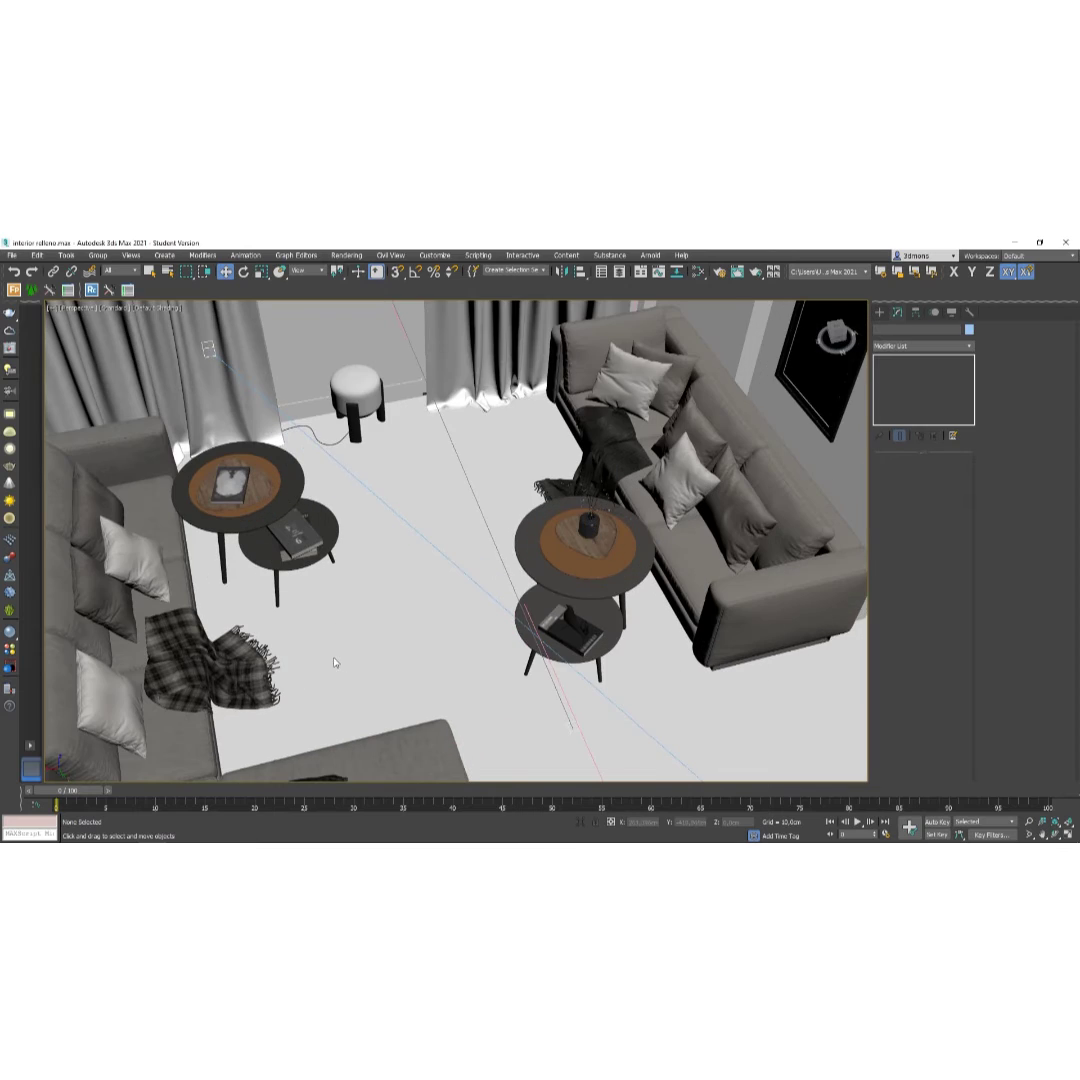
middle_click_drag(335, 660, 374, 650)
scroll(426, 492, "down", 6)
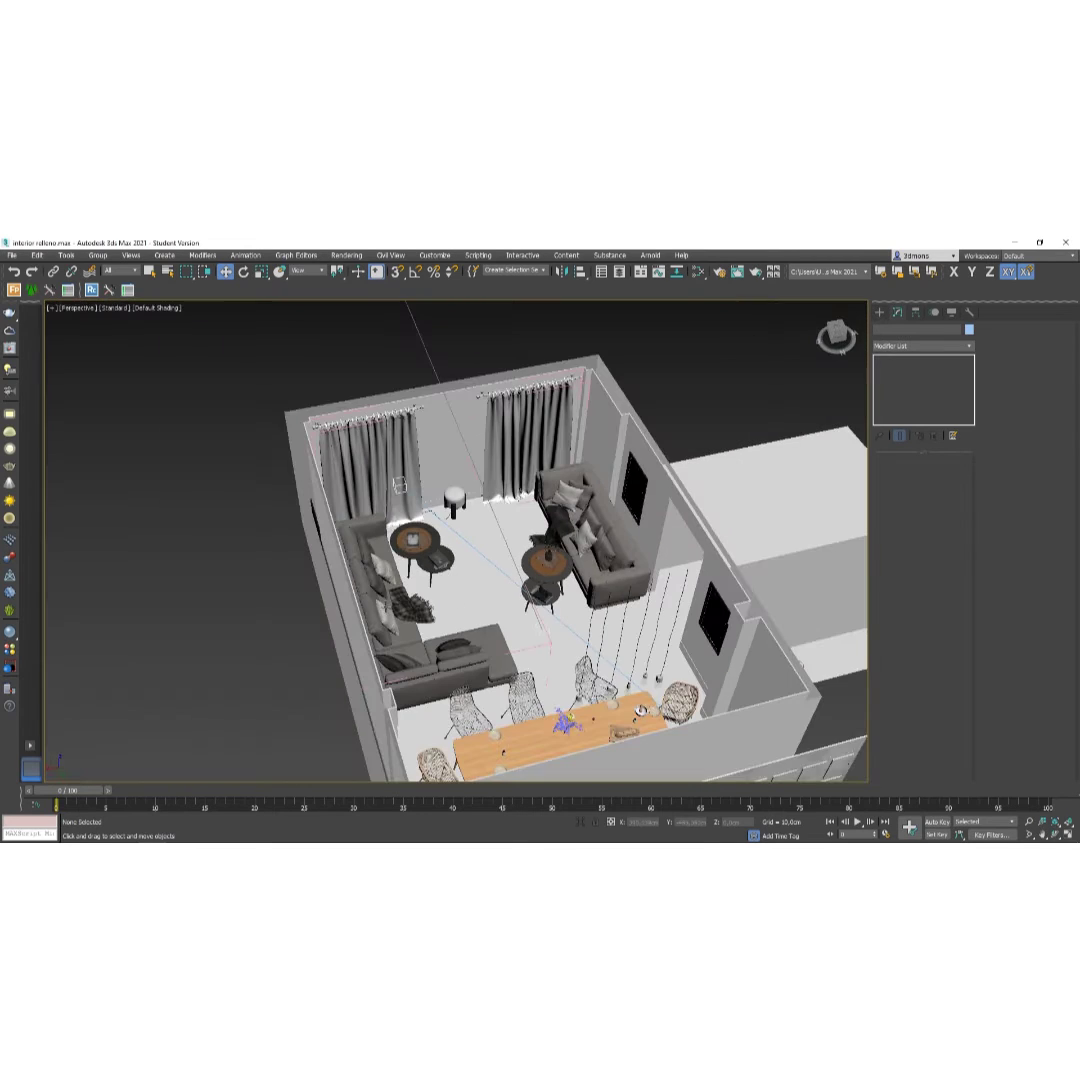
middle_click_drag(326, 512, 298, 491, "alt")
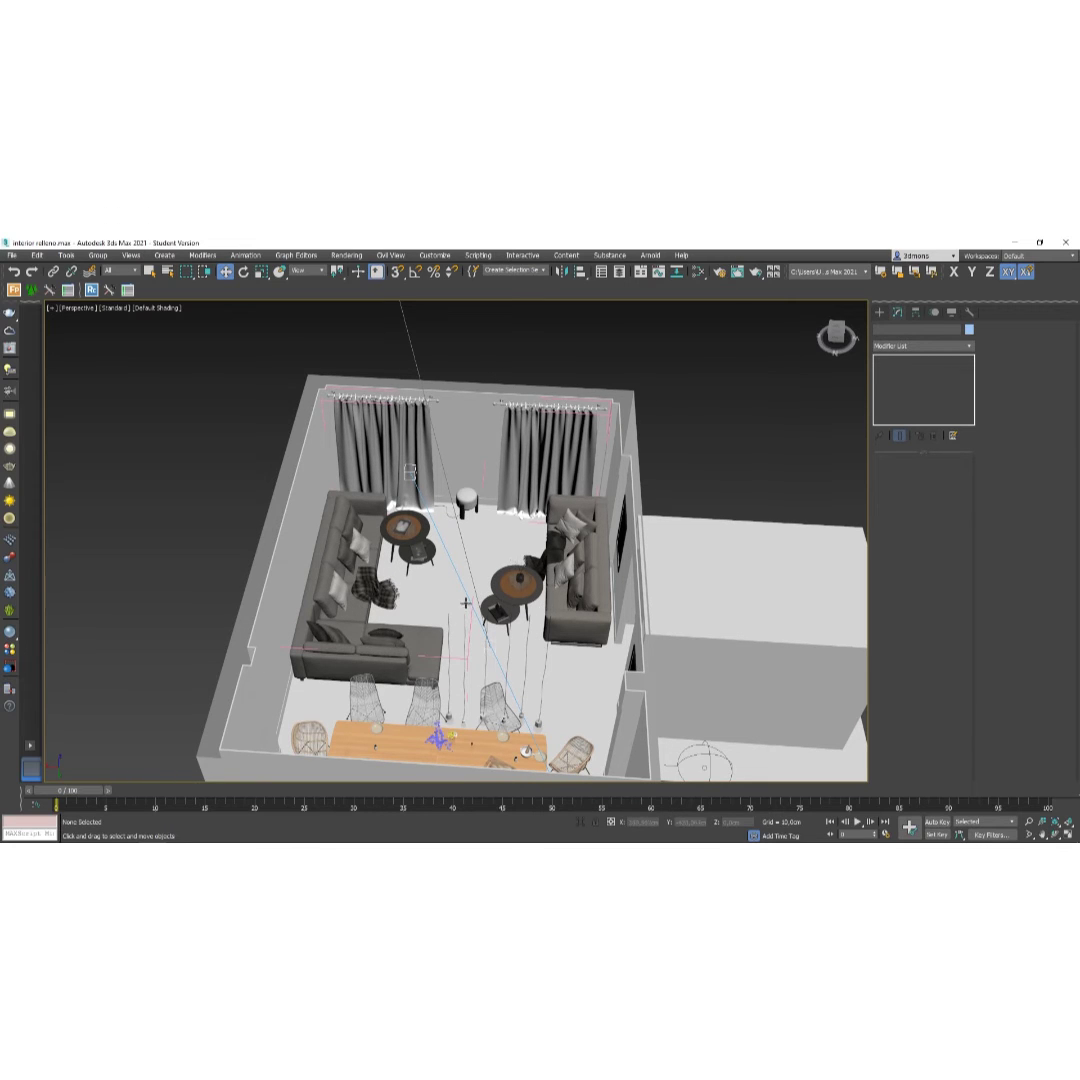
middle_click_drag(439, 634, 532, 635, "alt")
scroll(447, 625, "up", 5)
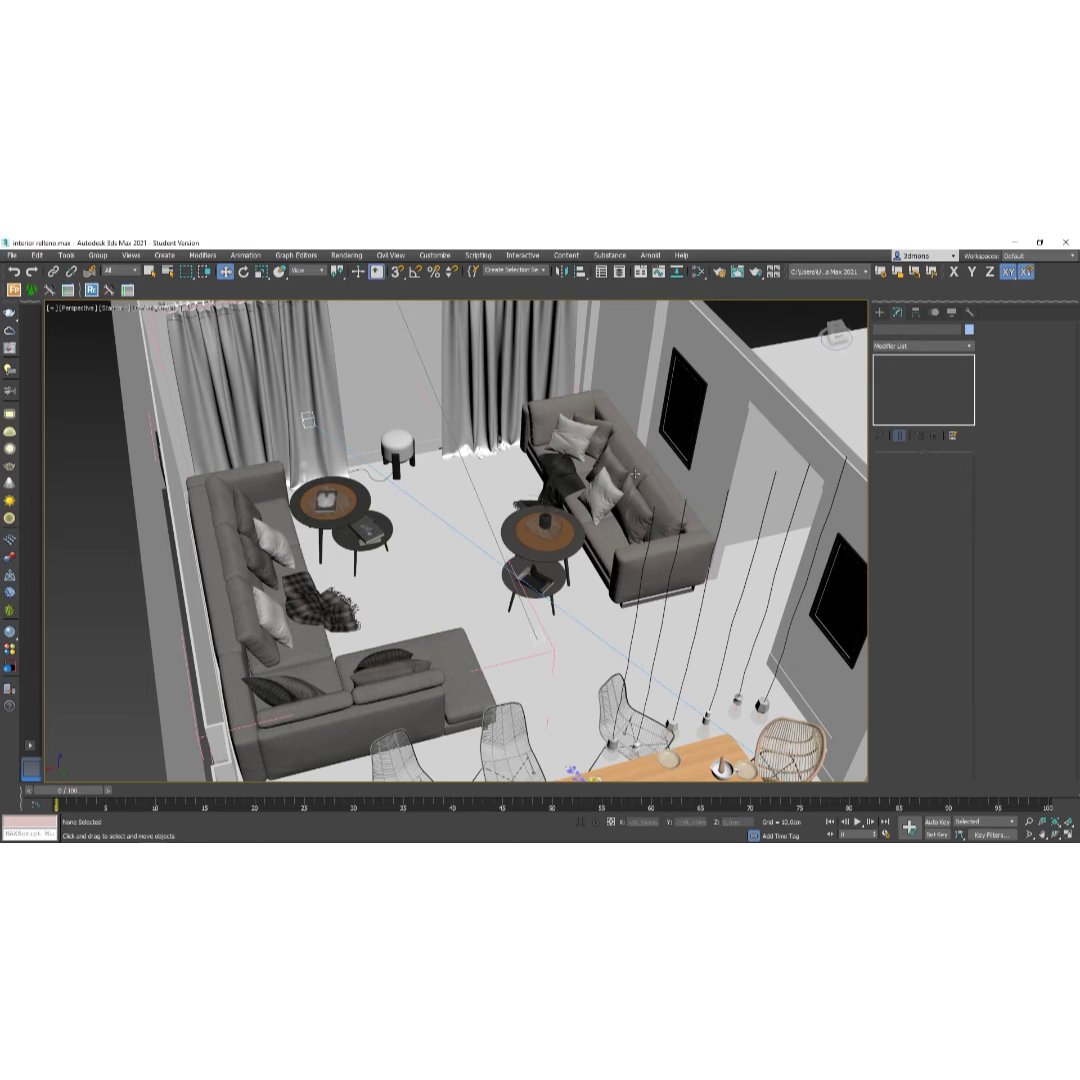
middle_click_drag(532, 634, 565, 583, "alt")
middle_click_drag(468, 486, 454, 566, "alt")
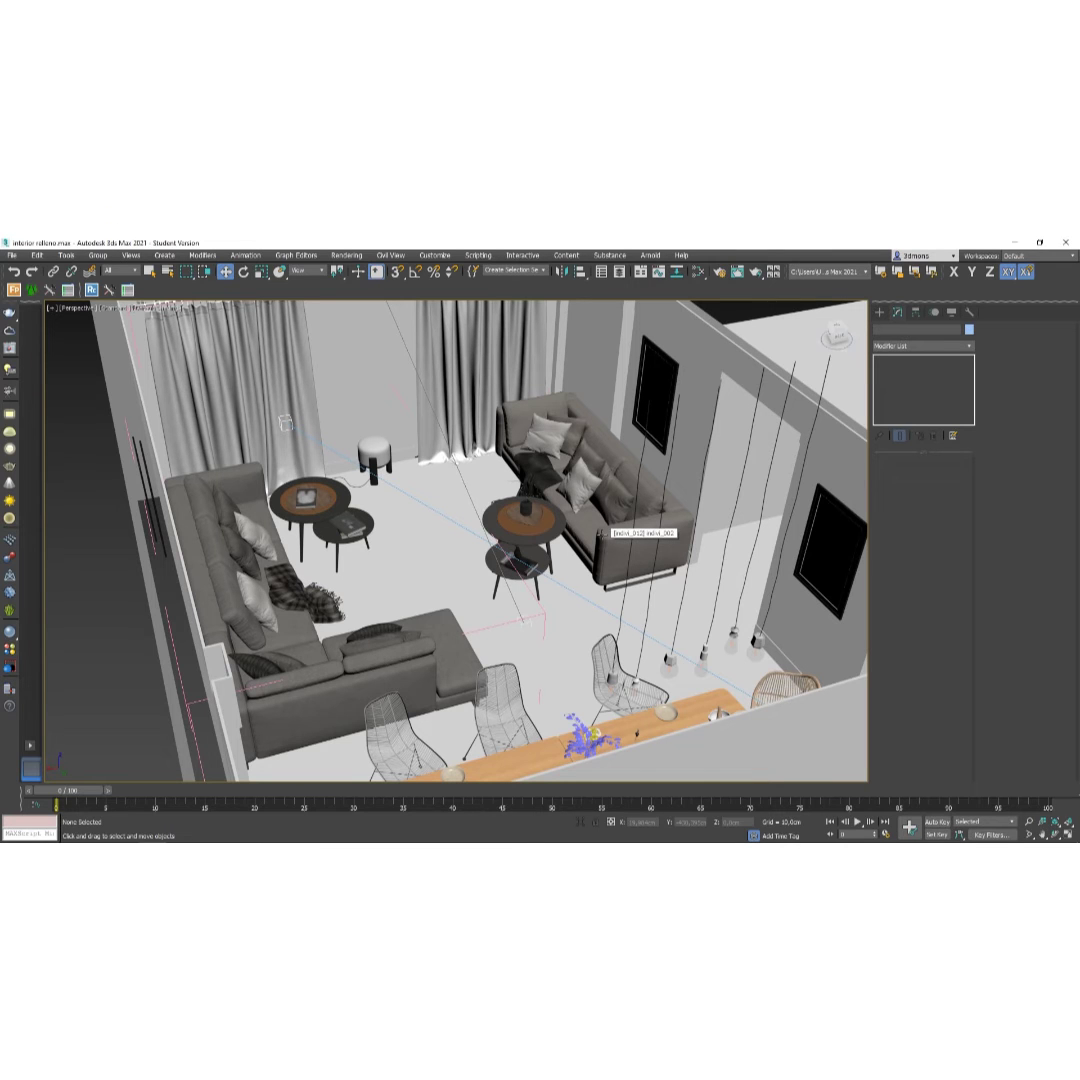
Examine the seating area from several perspective angles, including a close look at the dark throw on the straight sofa.
middle_click_drag(601, 532, 481, 583)
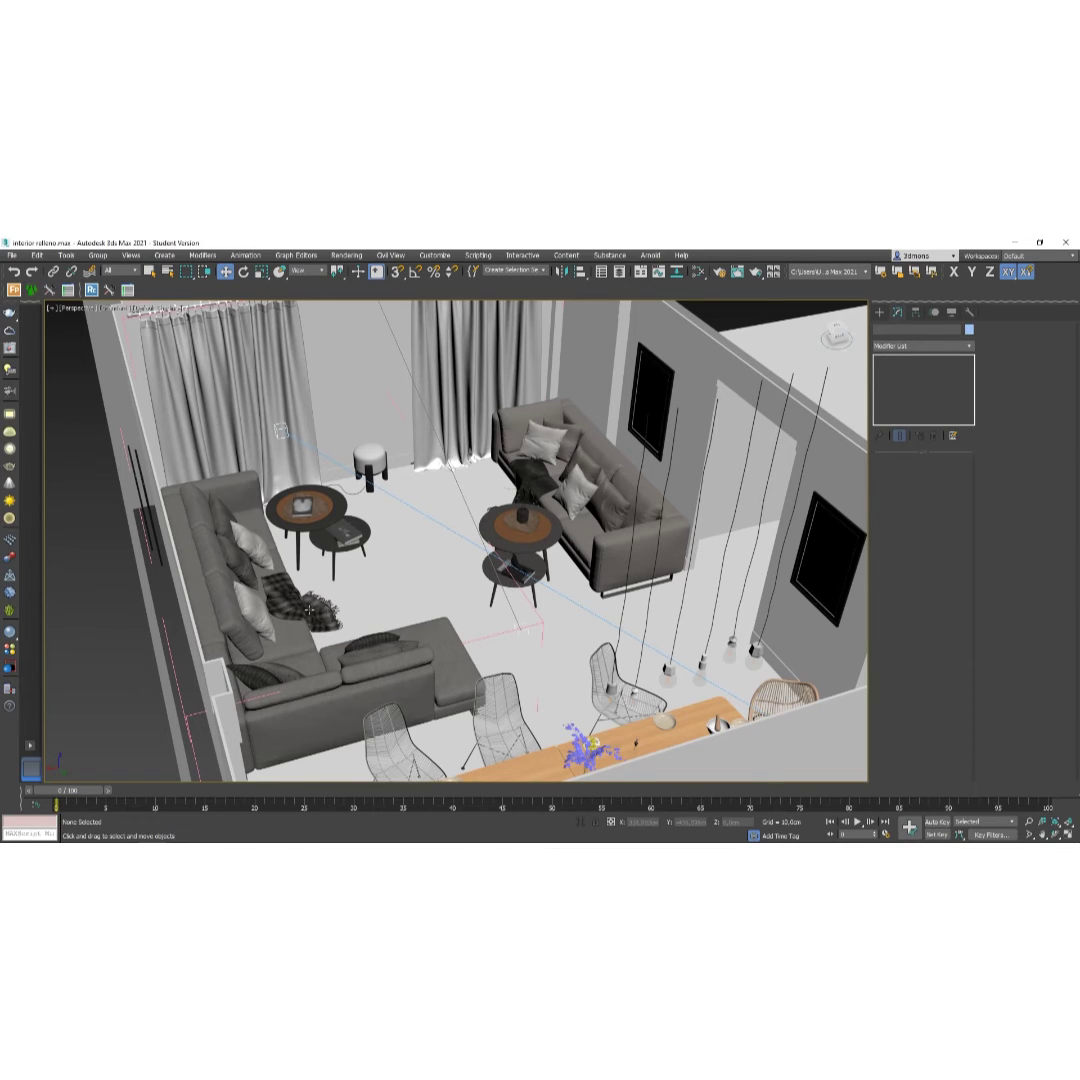
middle_click_drag(312, 522, 320, 500, "alt")
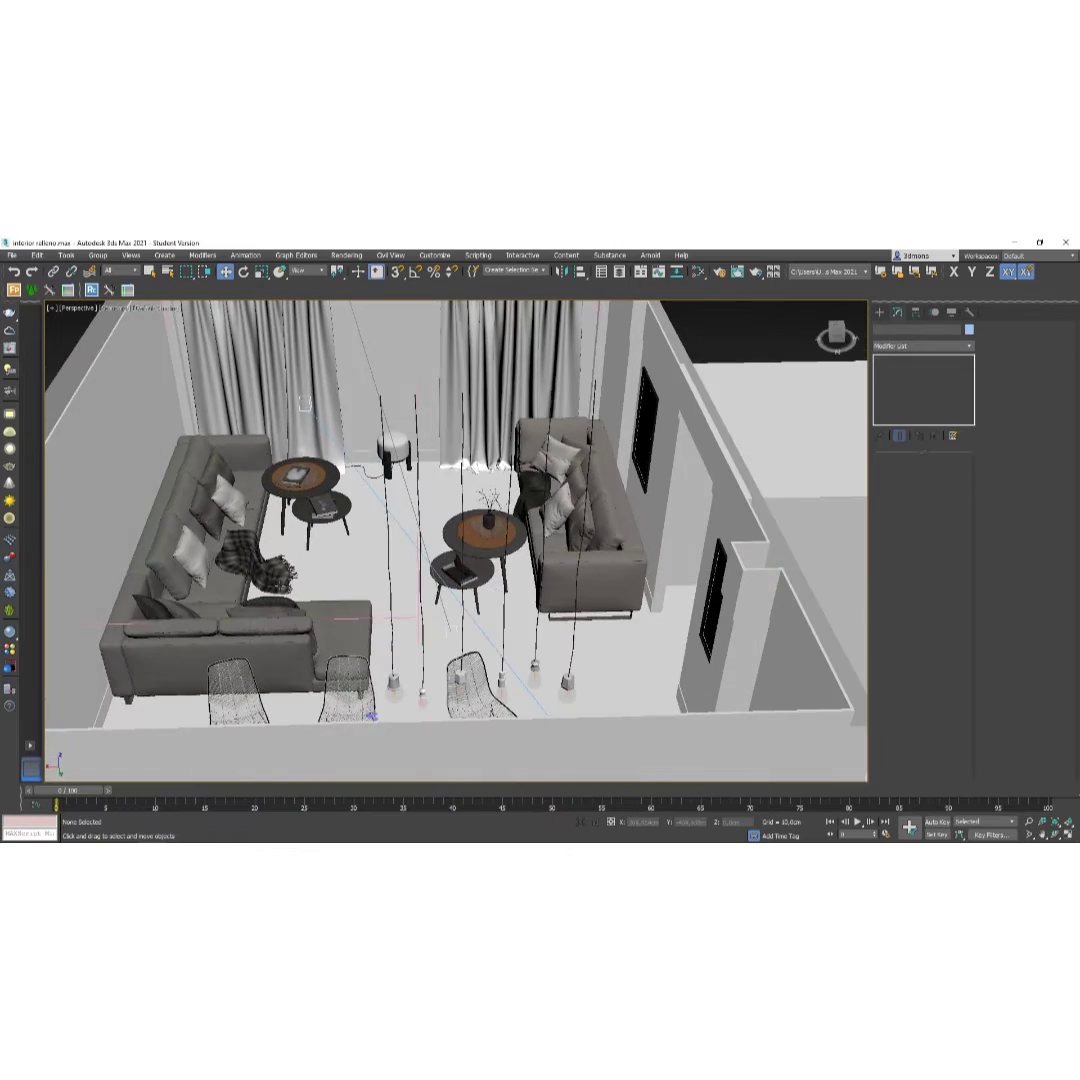
scroll(320, 500, "up", 6)
scroll(301, 619, "down", 5)
middle_click_drag(301, 619, 455, 590, "alt")
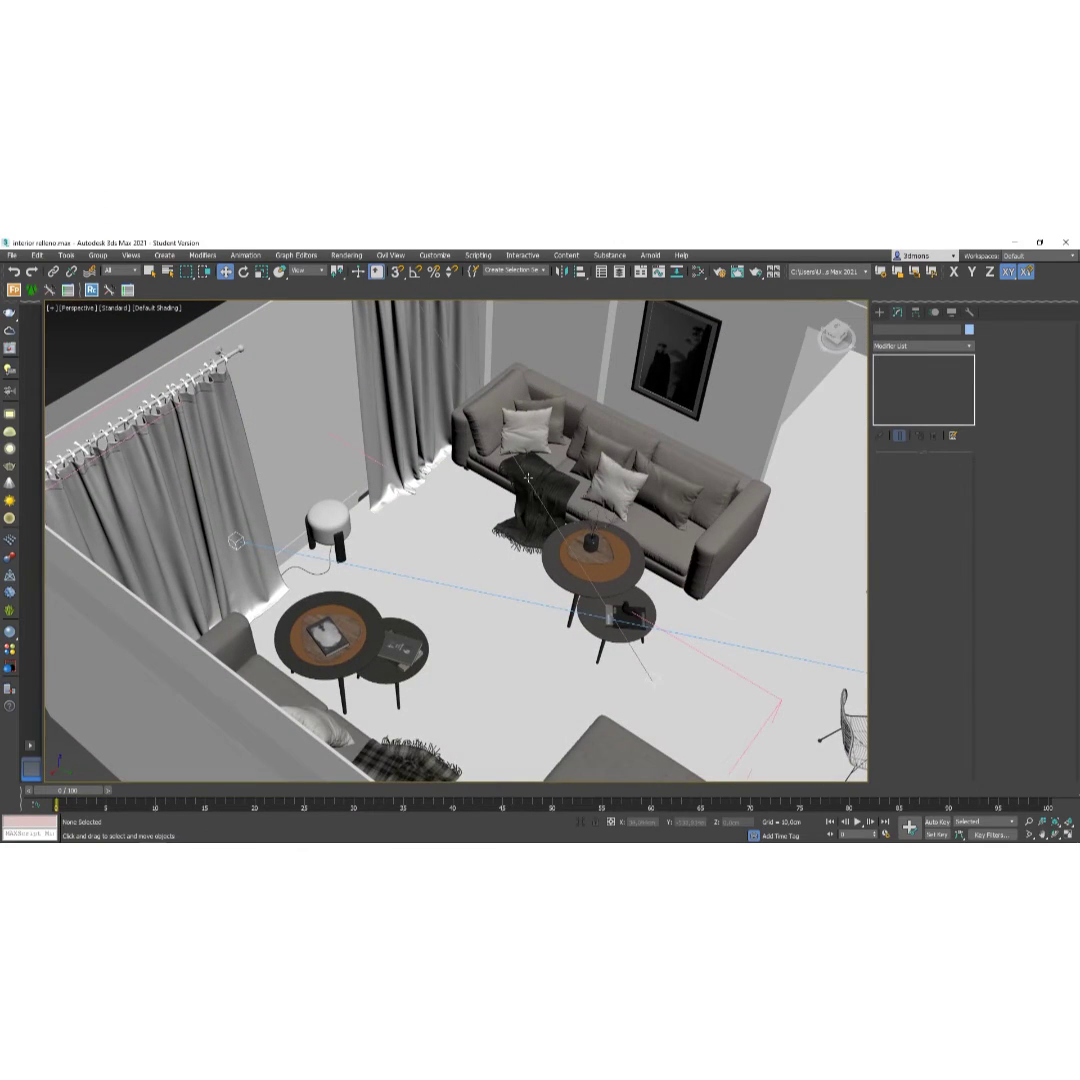
scroll(528, 478, "up", 5)
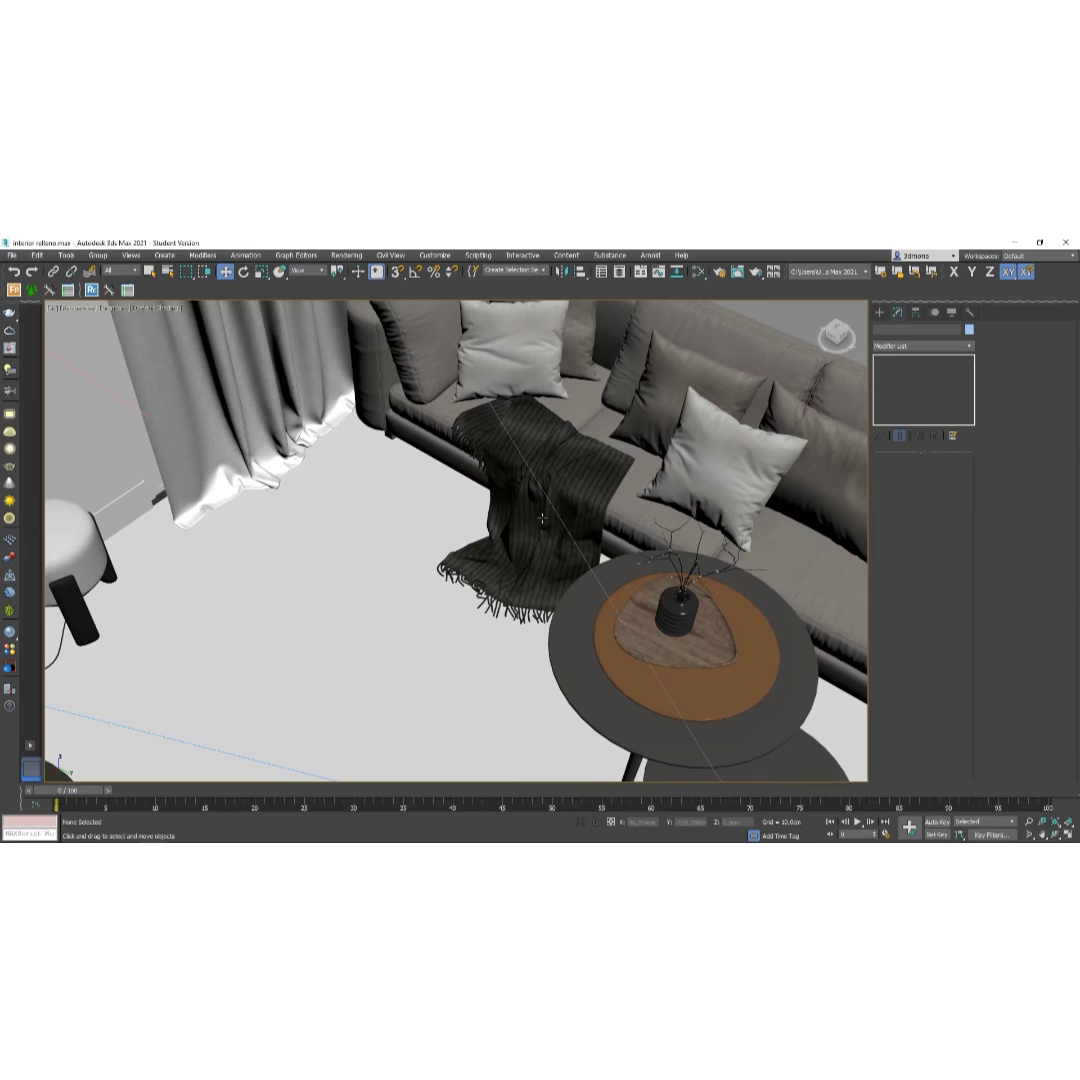
scroll(458, 612, "down", 5)
middle_click_drag(458, 612, 431, 556, "alt")
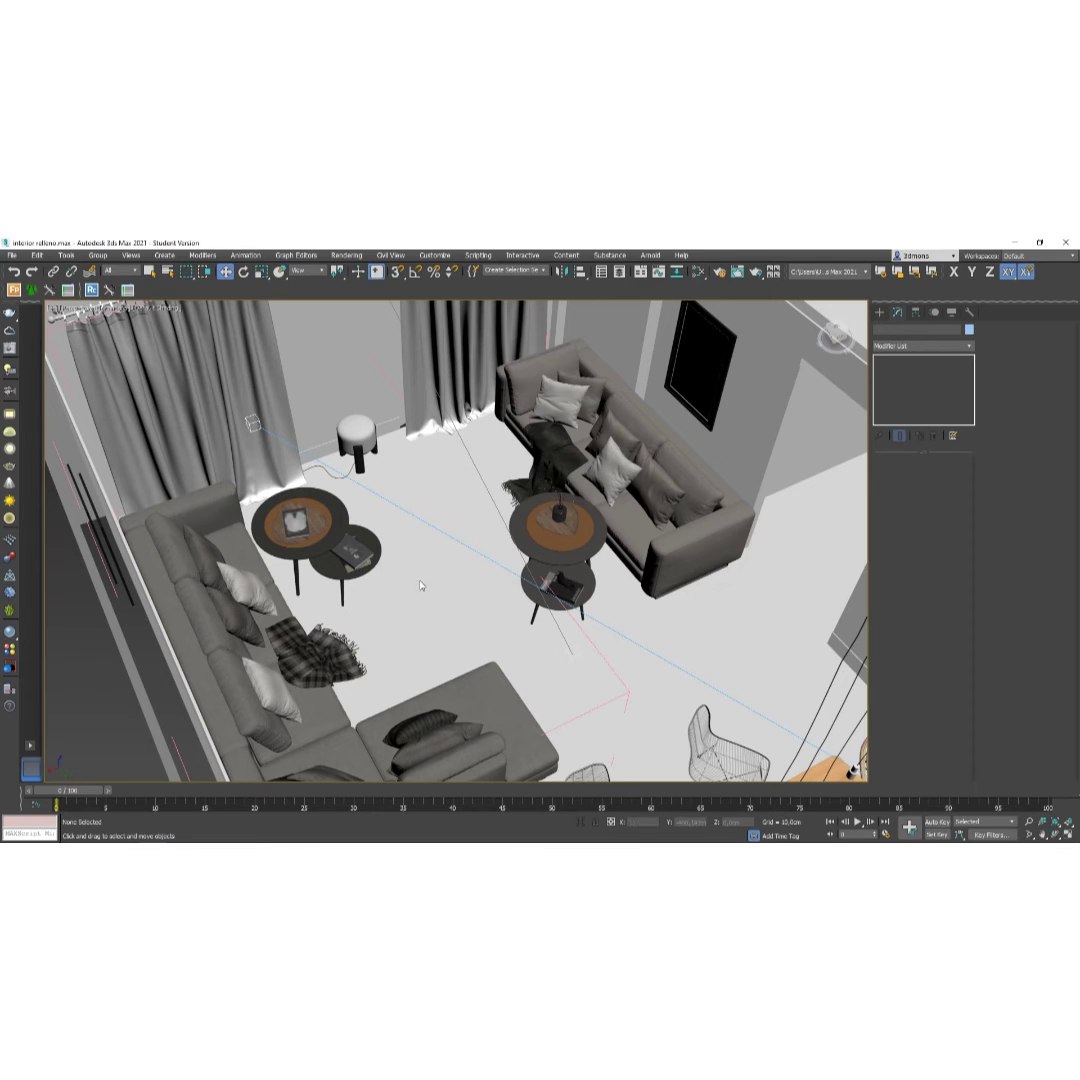
Open the group containing the straight sofa and delete the dark fringed throw draped over its seat.
left_click(529, 483)
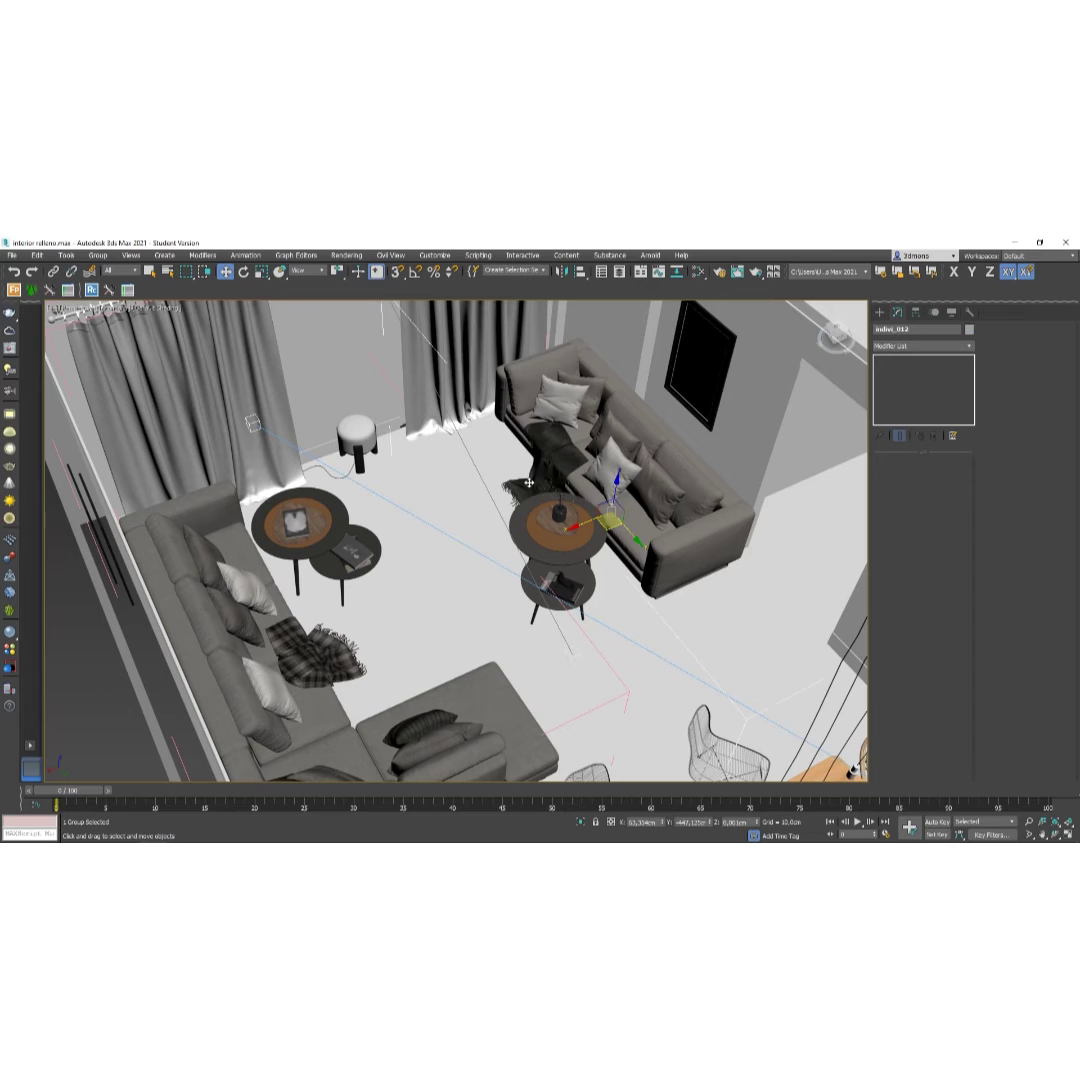
key("F3")
key("F3")
left_click(98, 256)
left_click(104, 301)
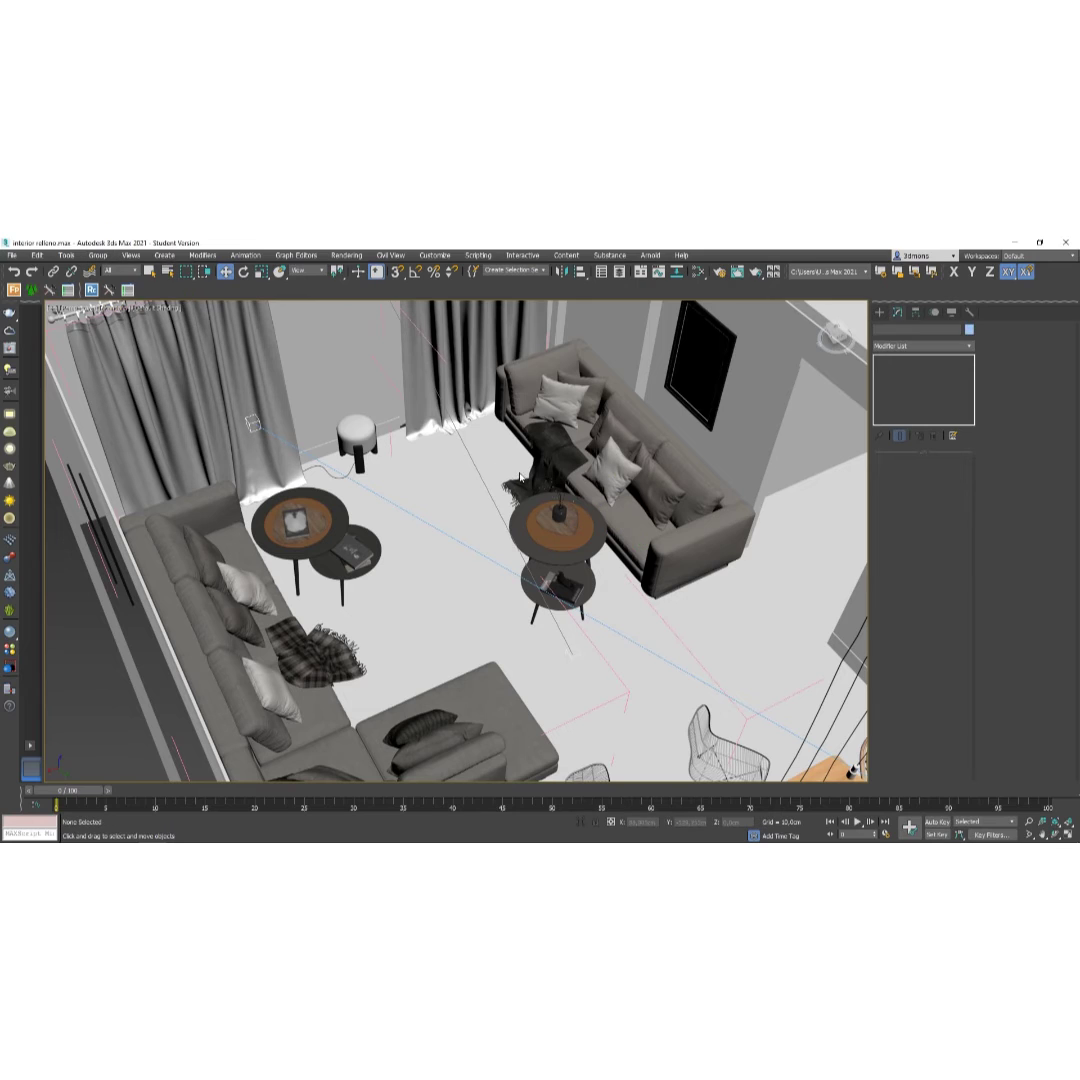
left_click(532, 478)
left_click(425, 531)
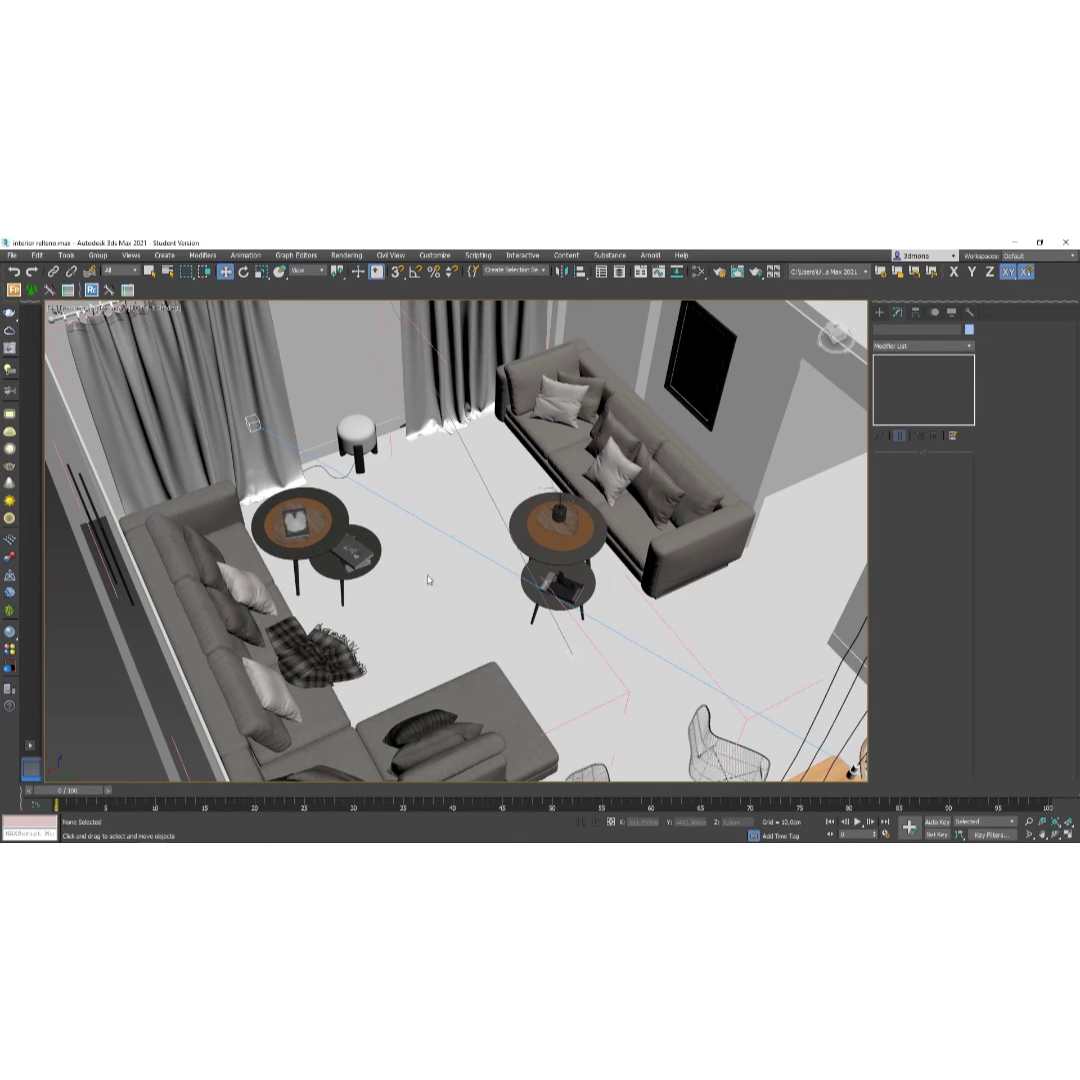
Delete the larger round coffee table beside the straight sofa, together with its orange tray and wooden board.
left_click(327, 534)
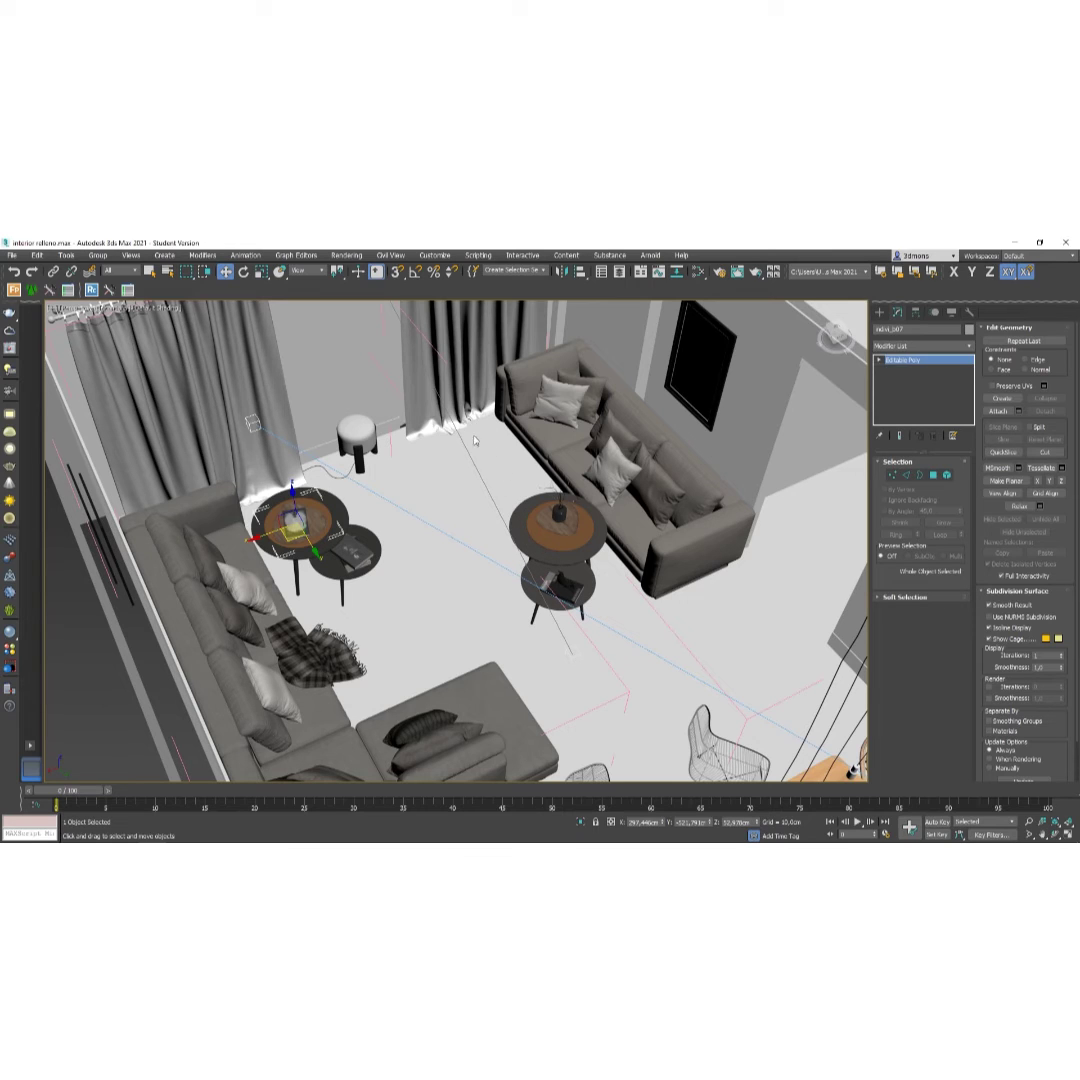
left_click(527, 543)
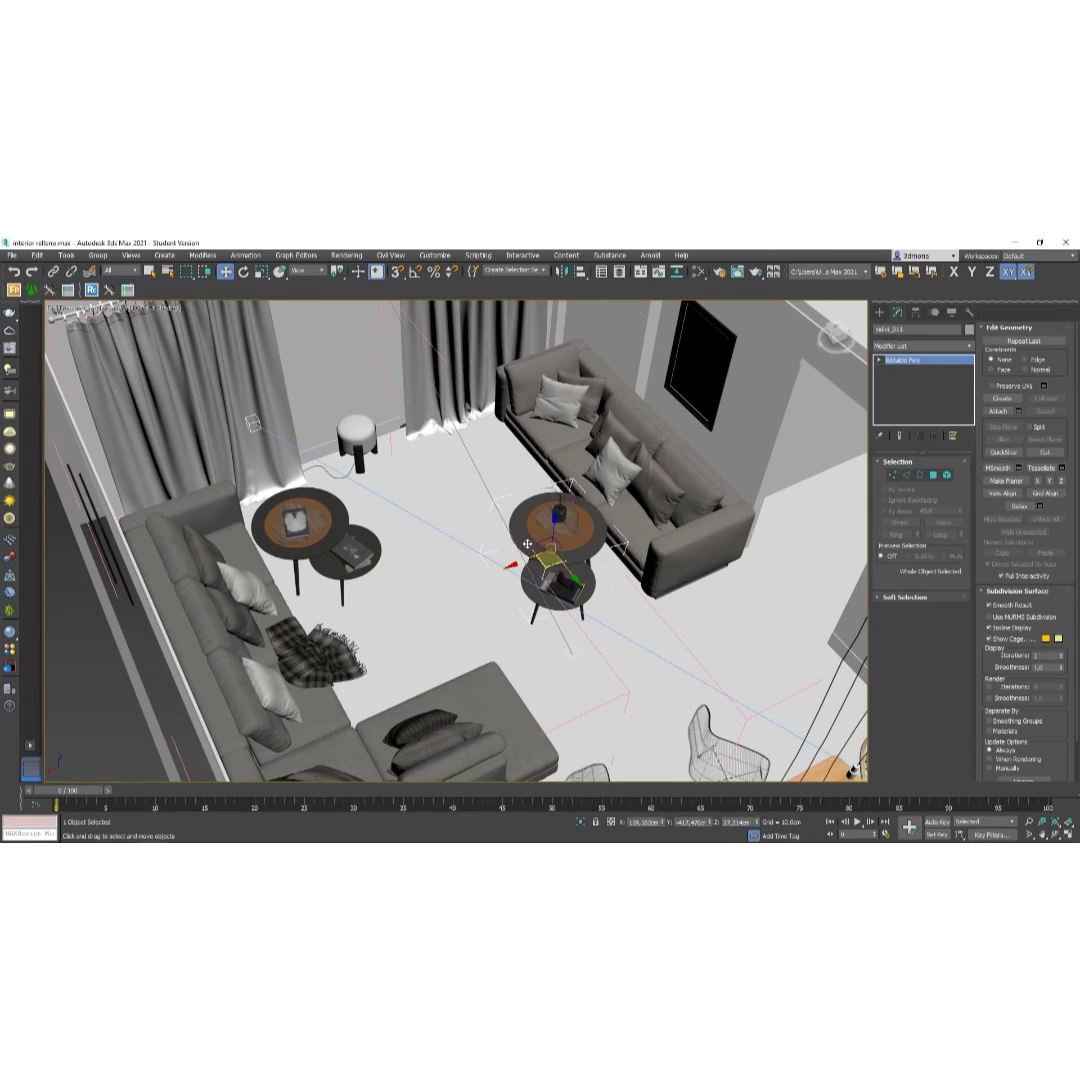
key("Delete")
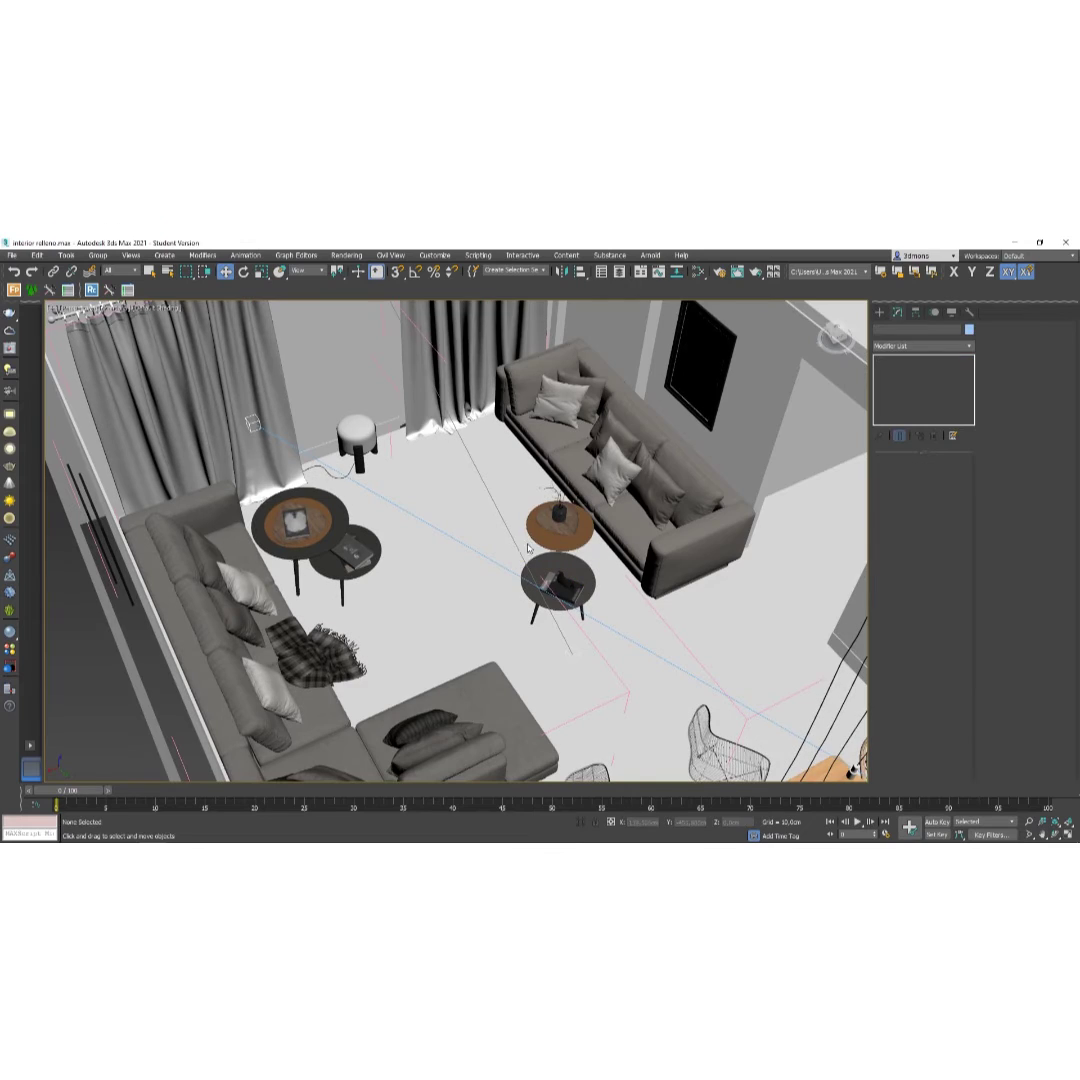
left_click(551, 524)
key("Delete")
Move the vase with branches onto the large coffee table near the corner sofa, about X 274 cm, Y -523 cm.
left_click(559, 513)
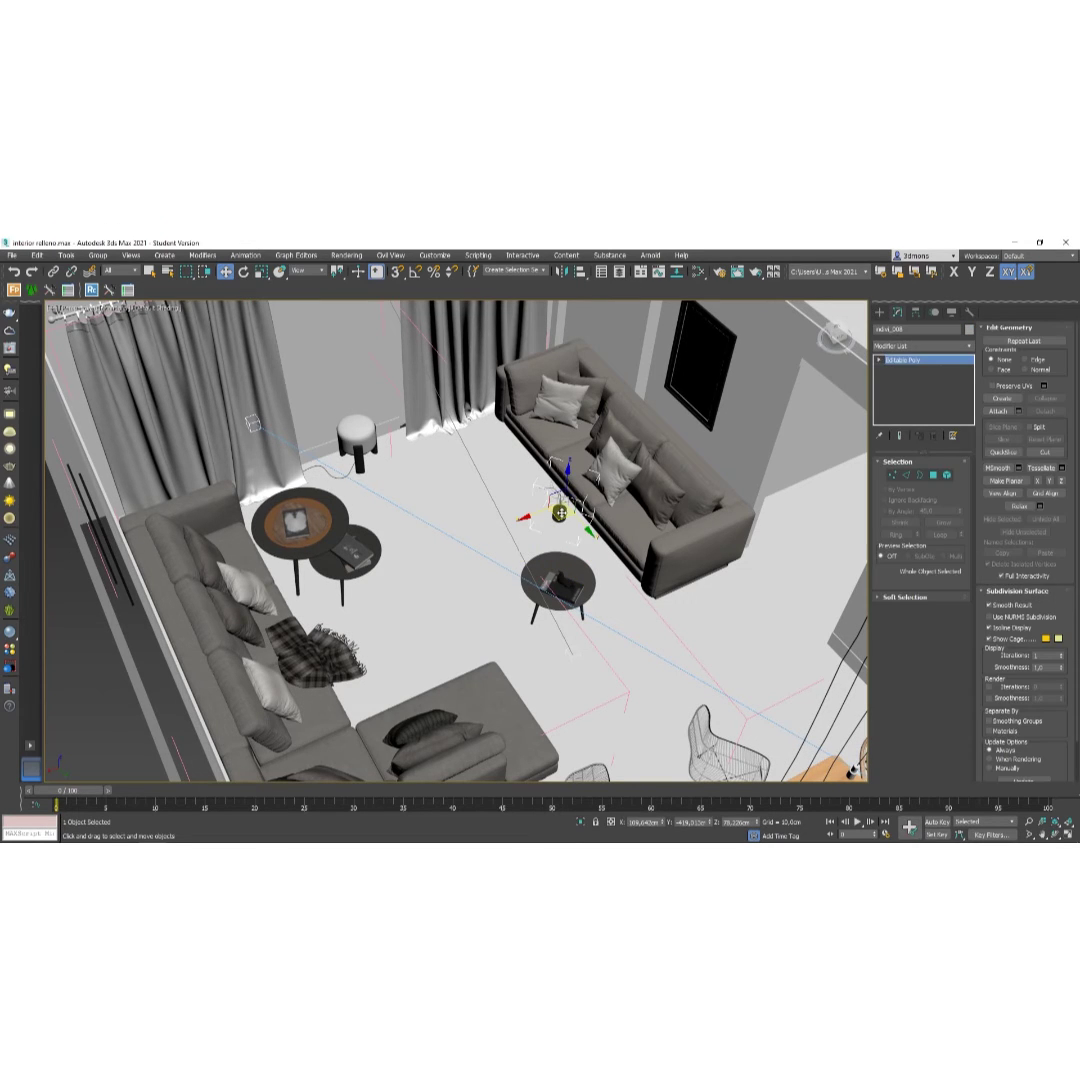
key("F3")
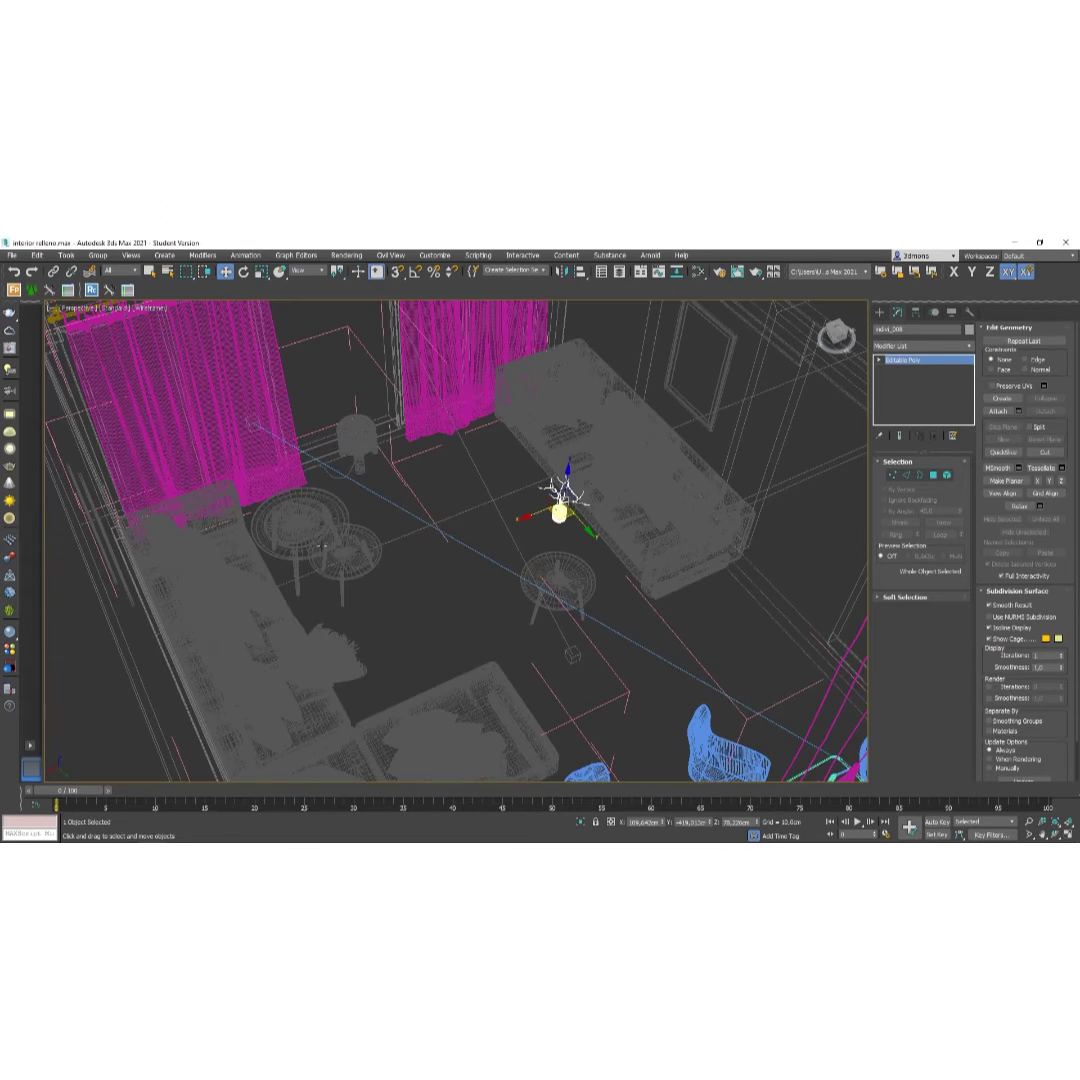
key("F3")
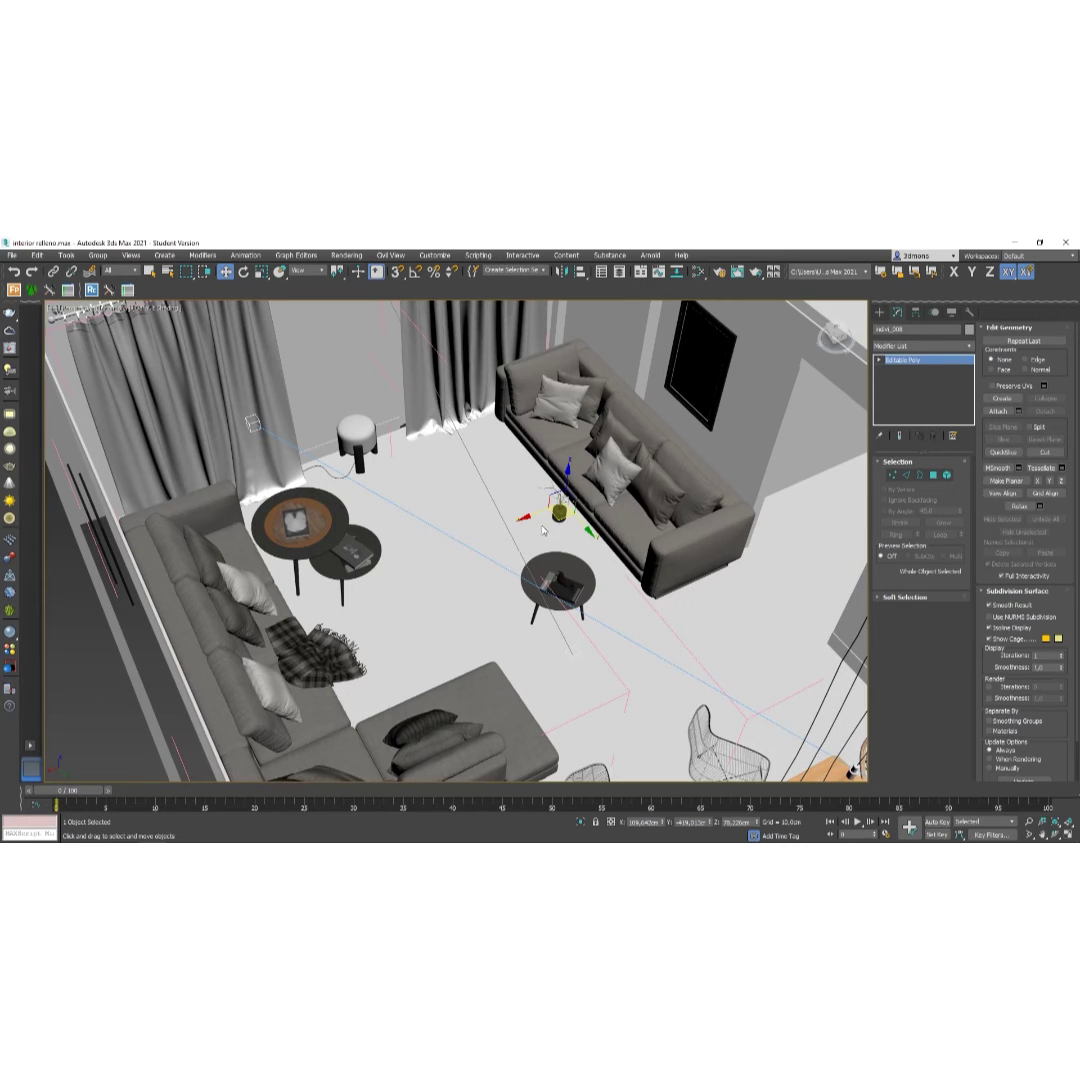
left_click_drag(559, 513, 318, 500)
middle_click_drag(430, 566, 310, 505, "alt")
scroll(400, 540, "up", 5)
scroll(365, 495, "up", 4)
scroll(358, 490, "up", 2)
key("alt+a")
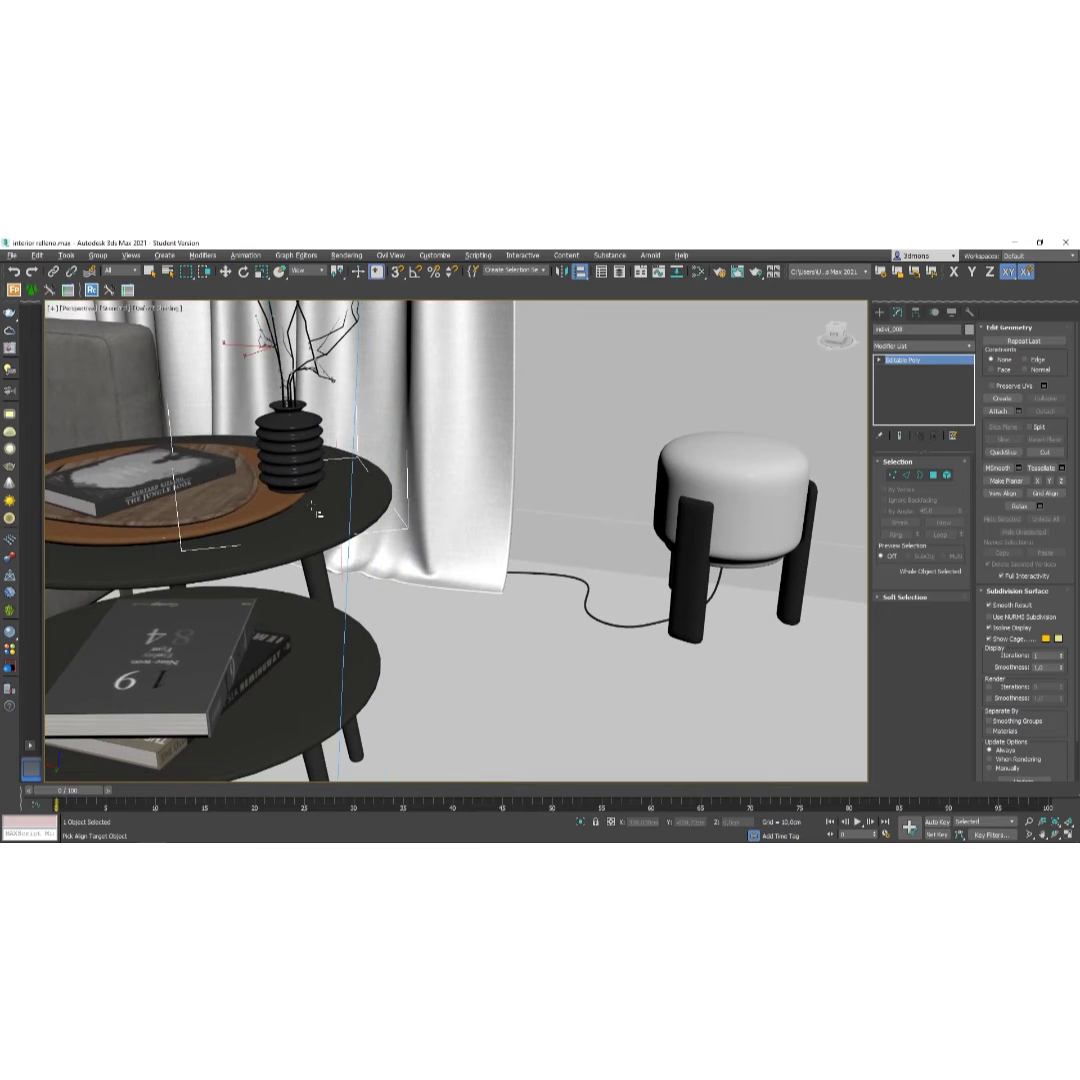
key("w")
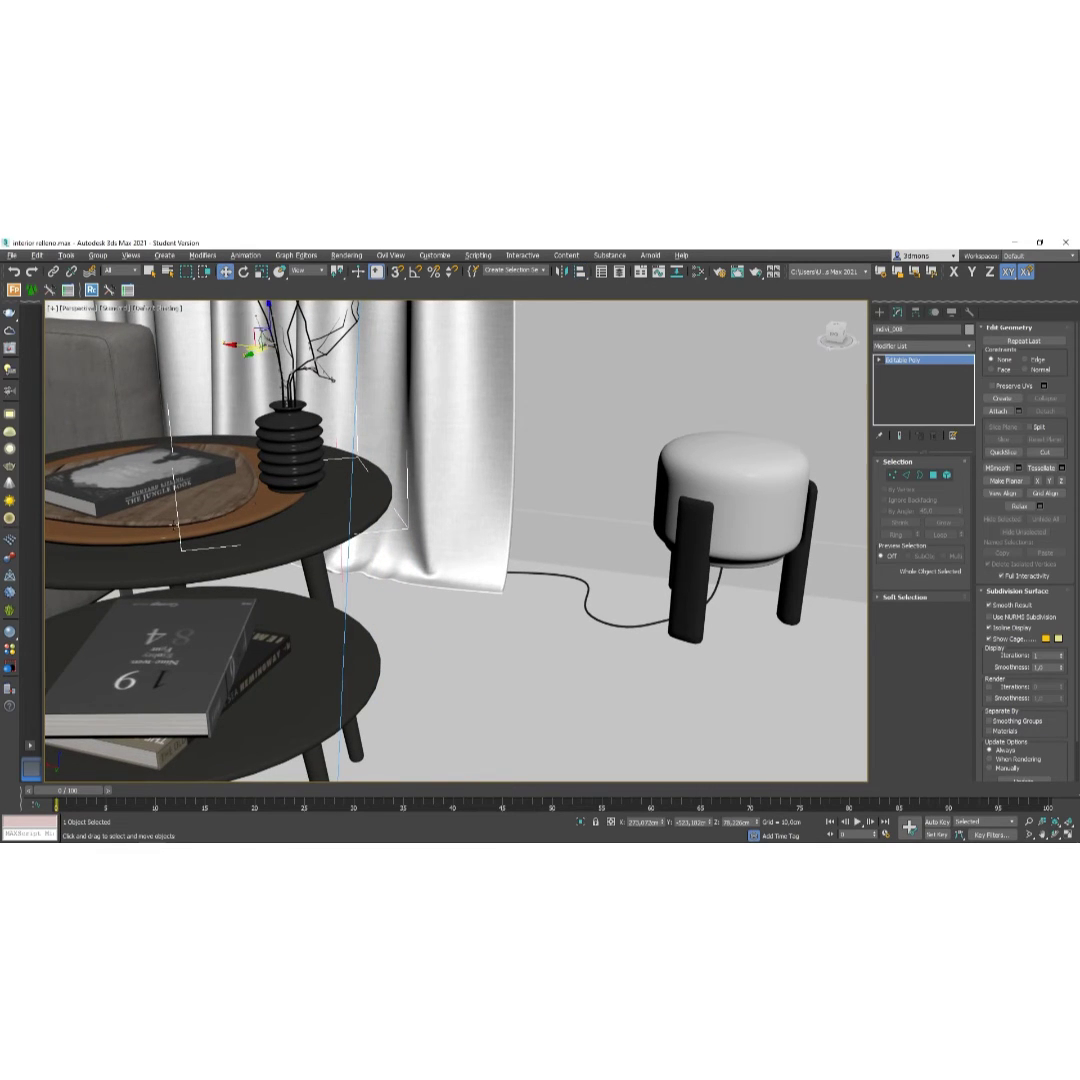
Check in wireframe which parts of the book, wooden board and orange tray on the large table are separate objects.
middle_click_drag(221, 509, 328, 571)
left_click(329, 570)
left_click(284, 528, "ctrl")
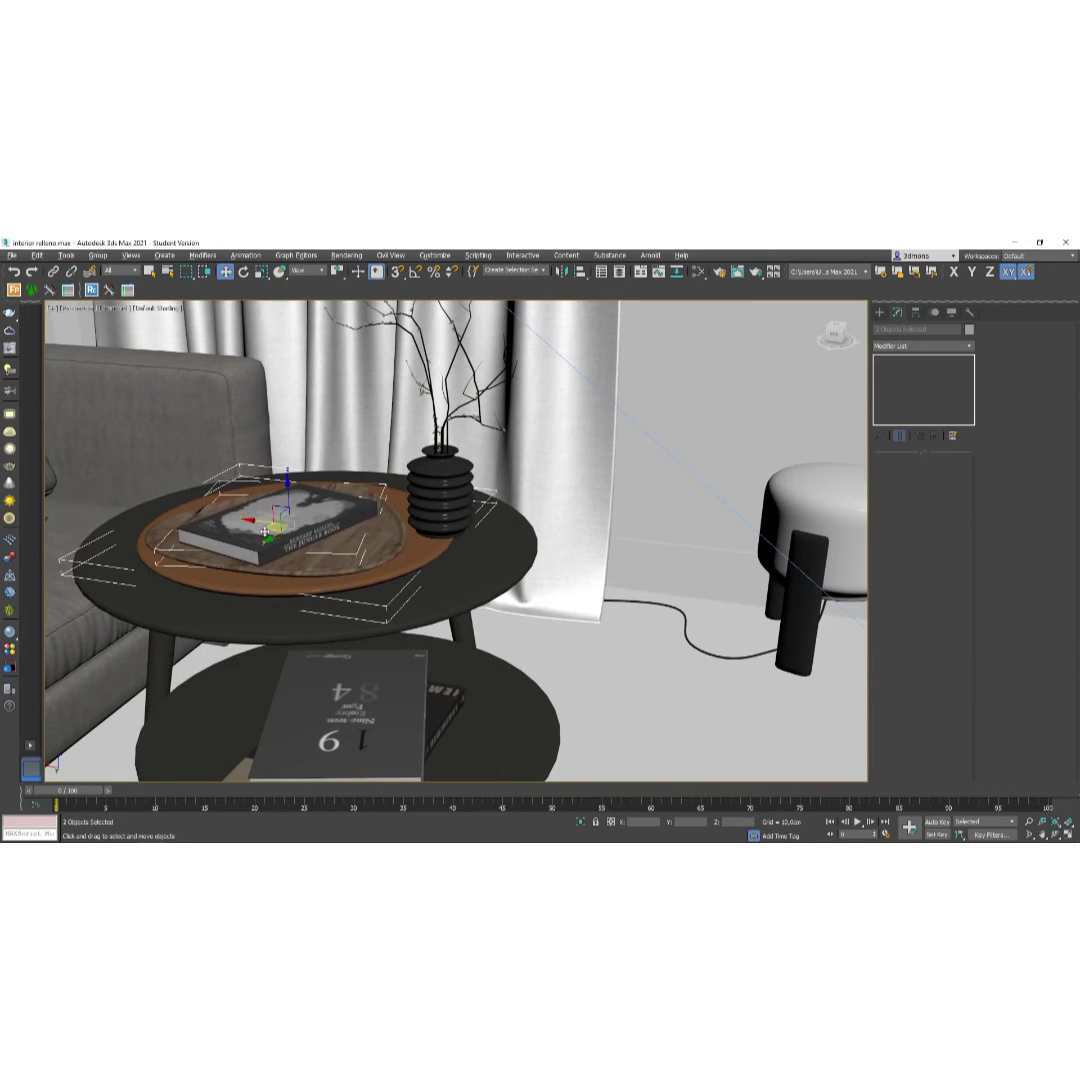
mouse_move(264, 528)
left_mouse_down()
mouse_move(245, 522)
mouse_move(268, 520)
left_mouse_up()
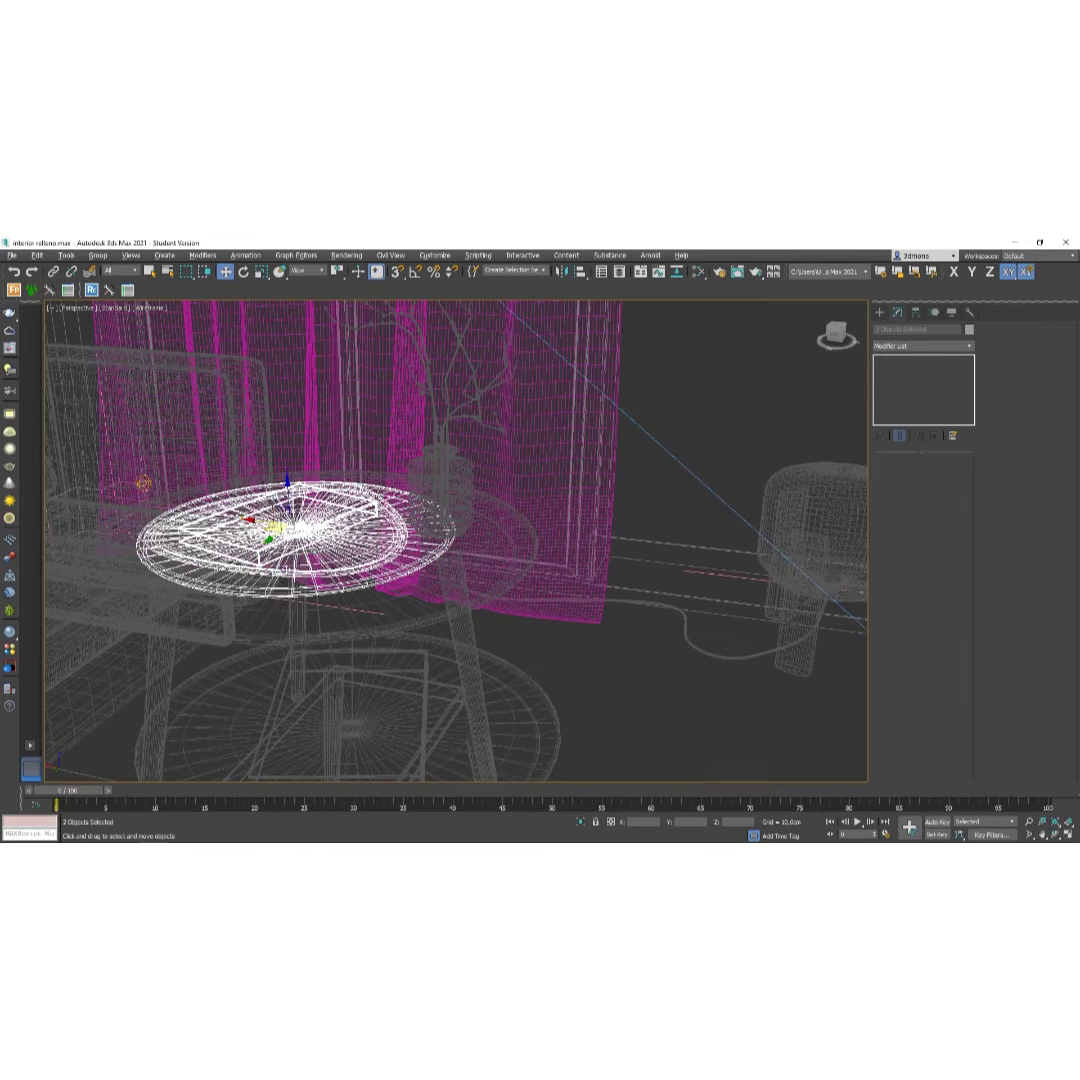
key("F3")
left_click(265, 560)
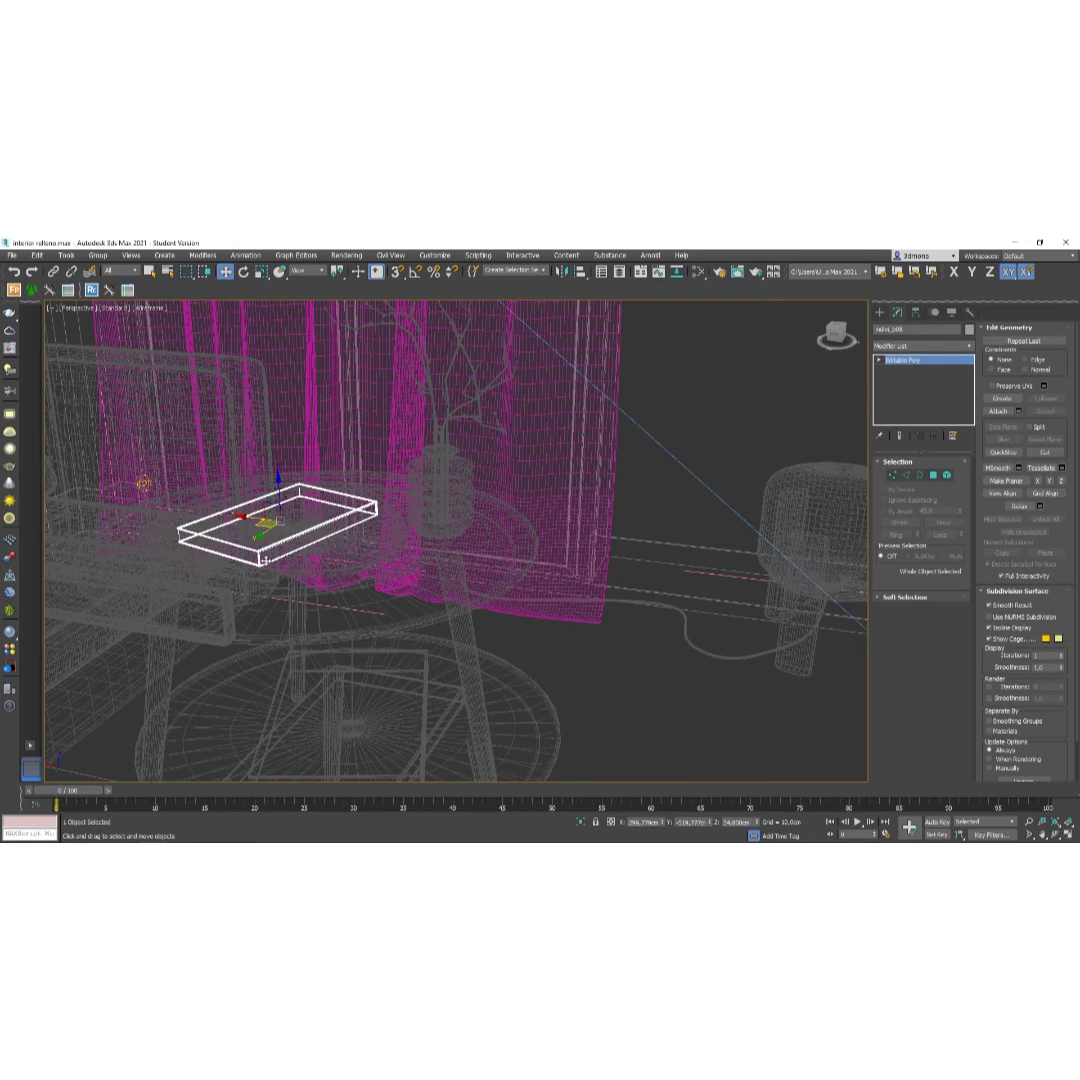
key("F3")
left_click(315, 556)
key("F3")
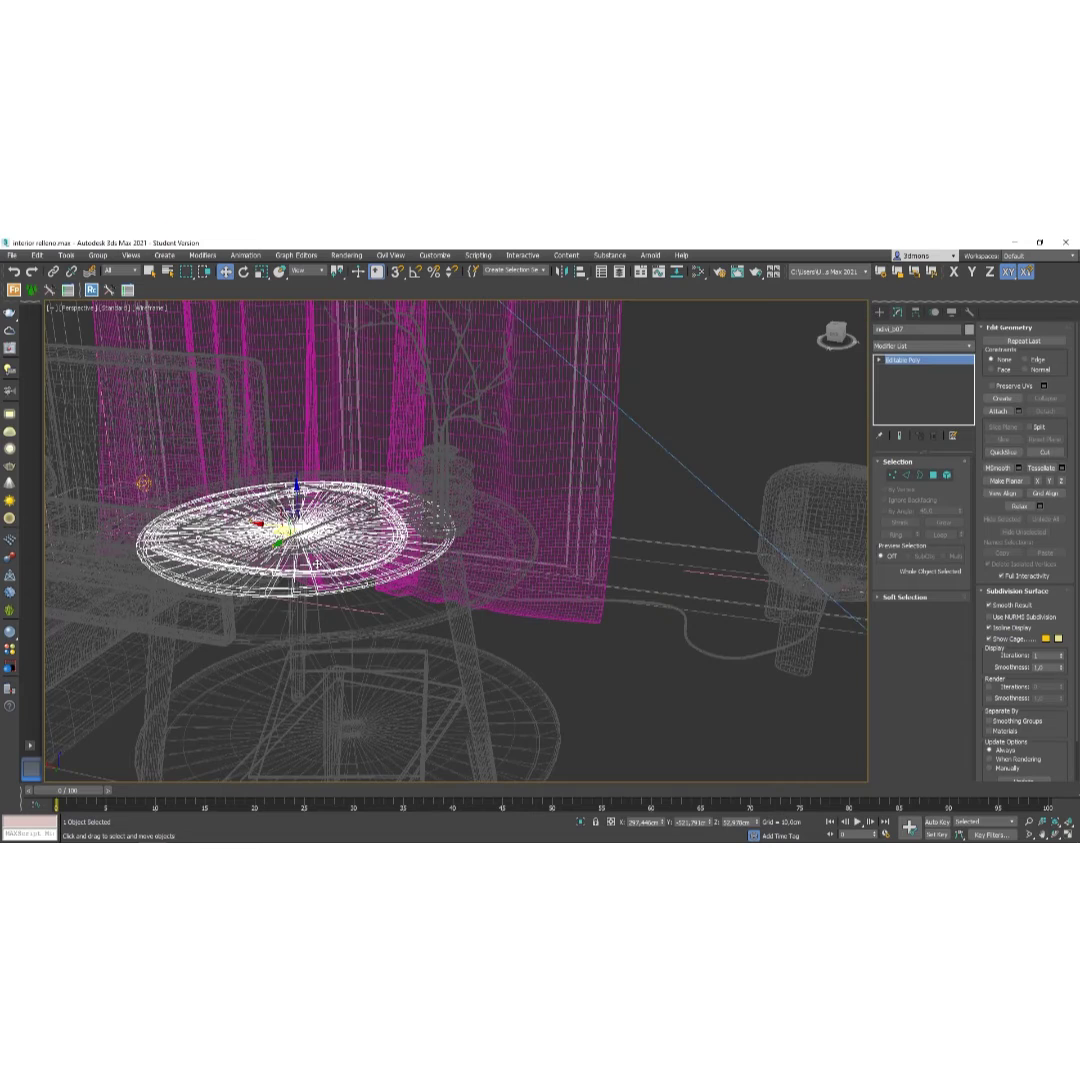
key("F3")
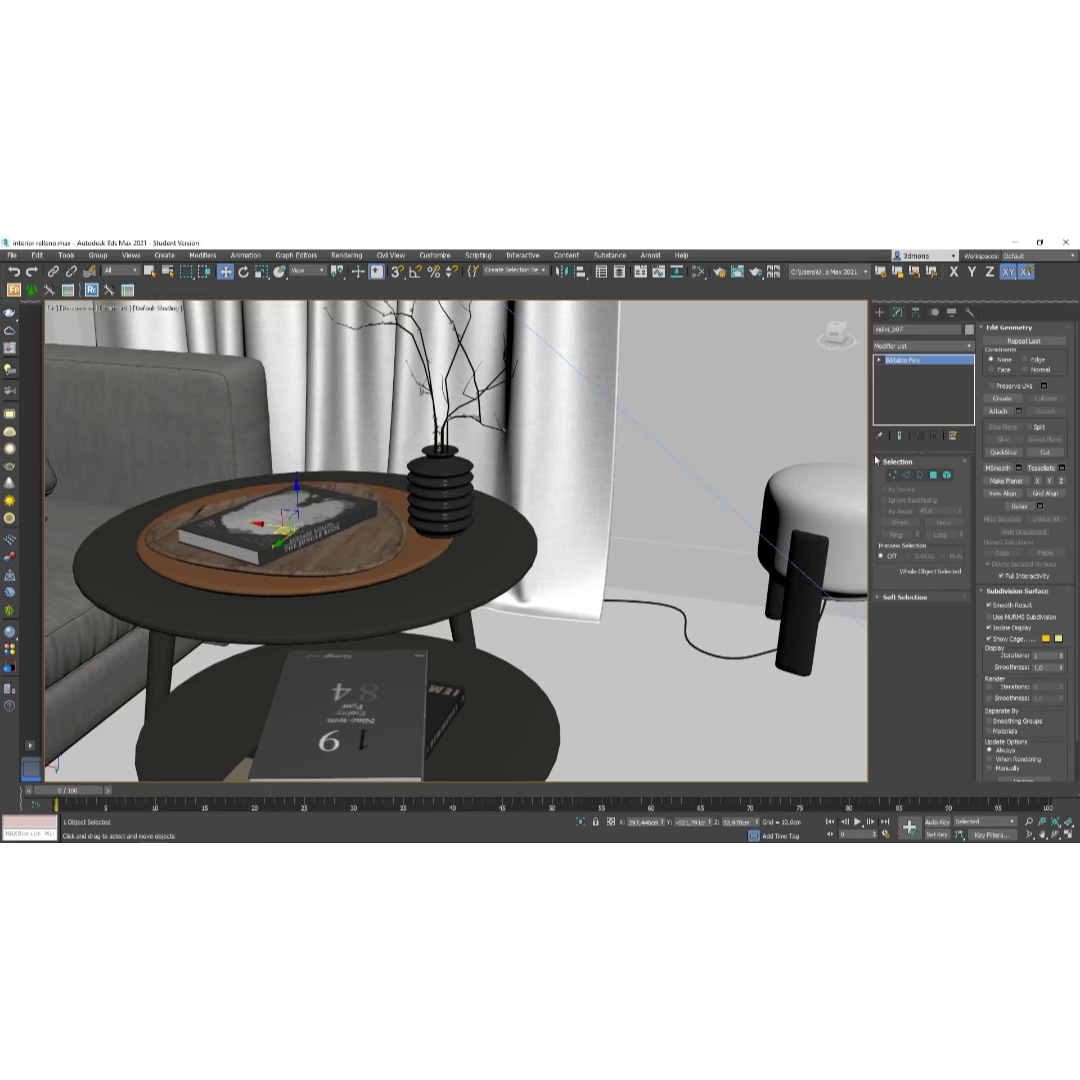
Move the wooden board element toward the corner sofa, about X 306 cm, Y -519 cm, and shift the book onto it.
key("5")
left_click(352, 558)
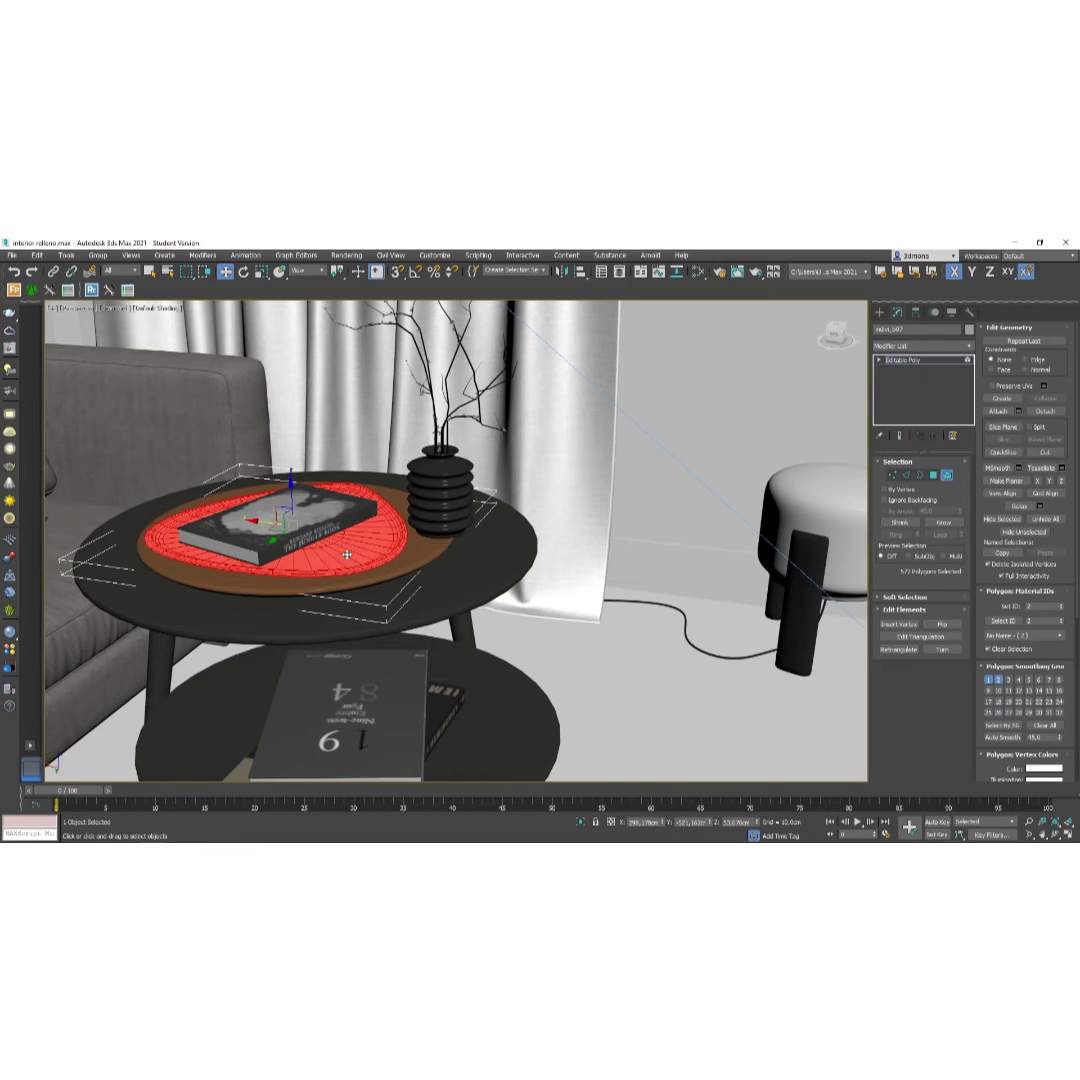
left_click_drag(262, 537, 225, 528)
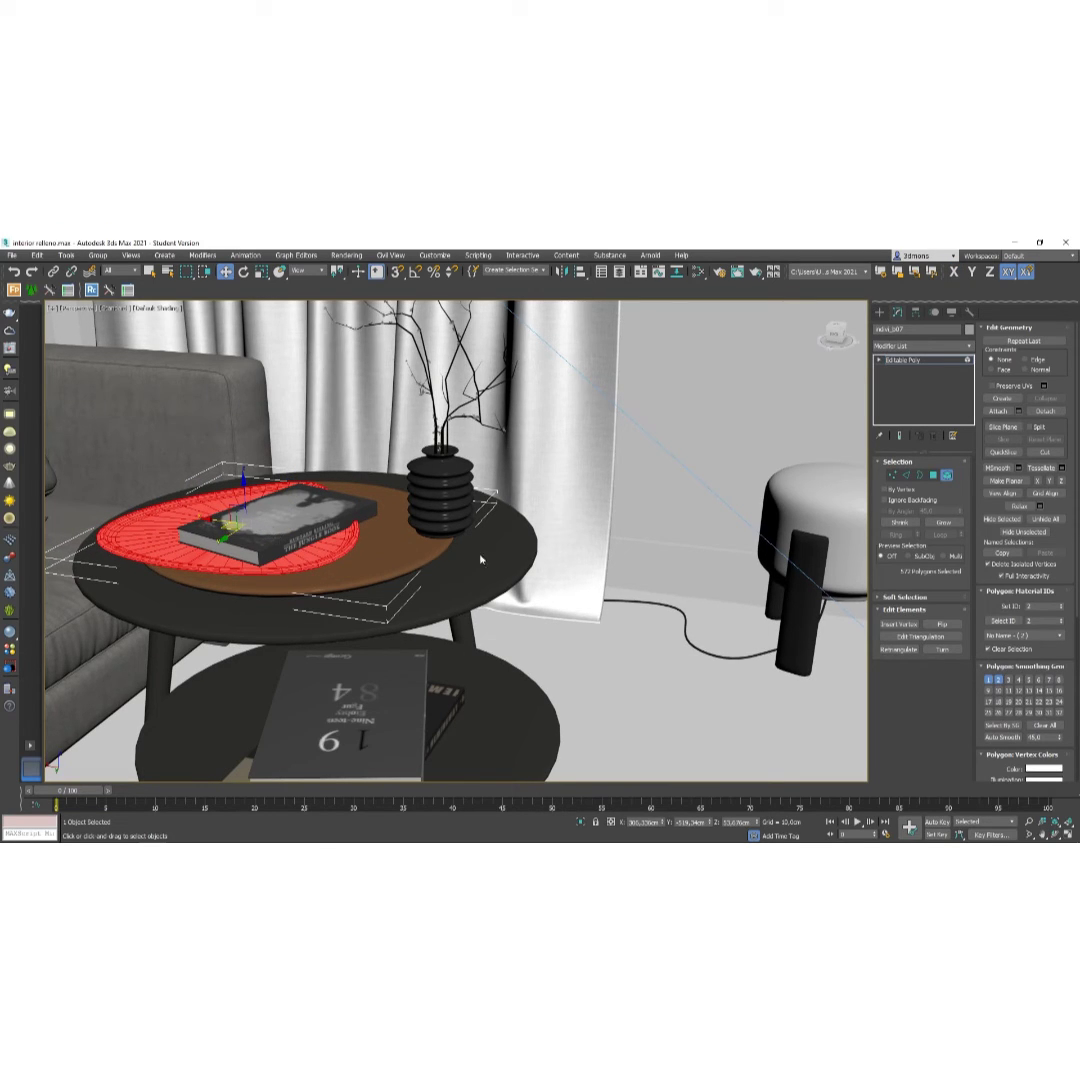
key("4")
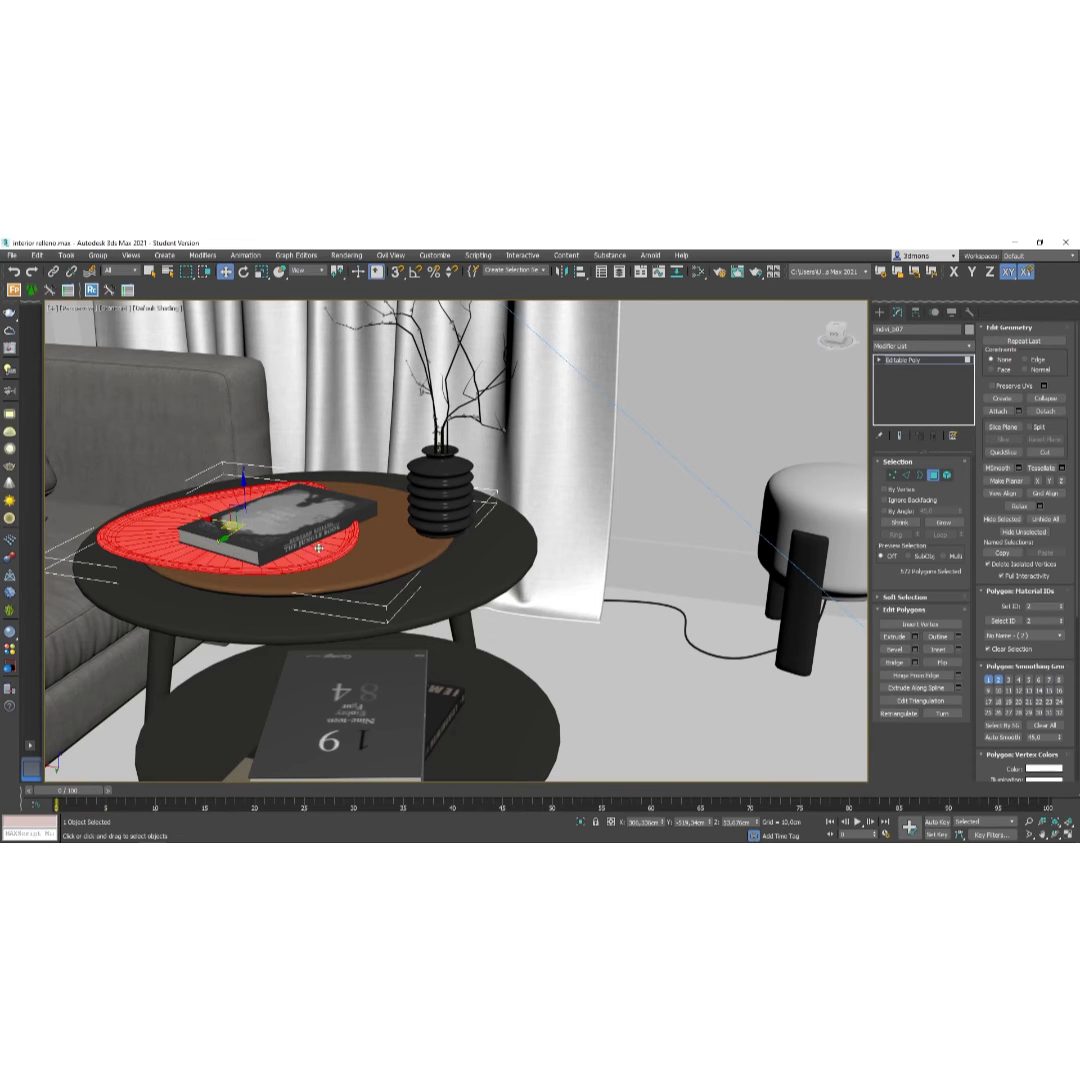
key("4")
left_click(295, 531)
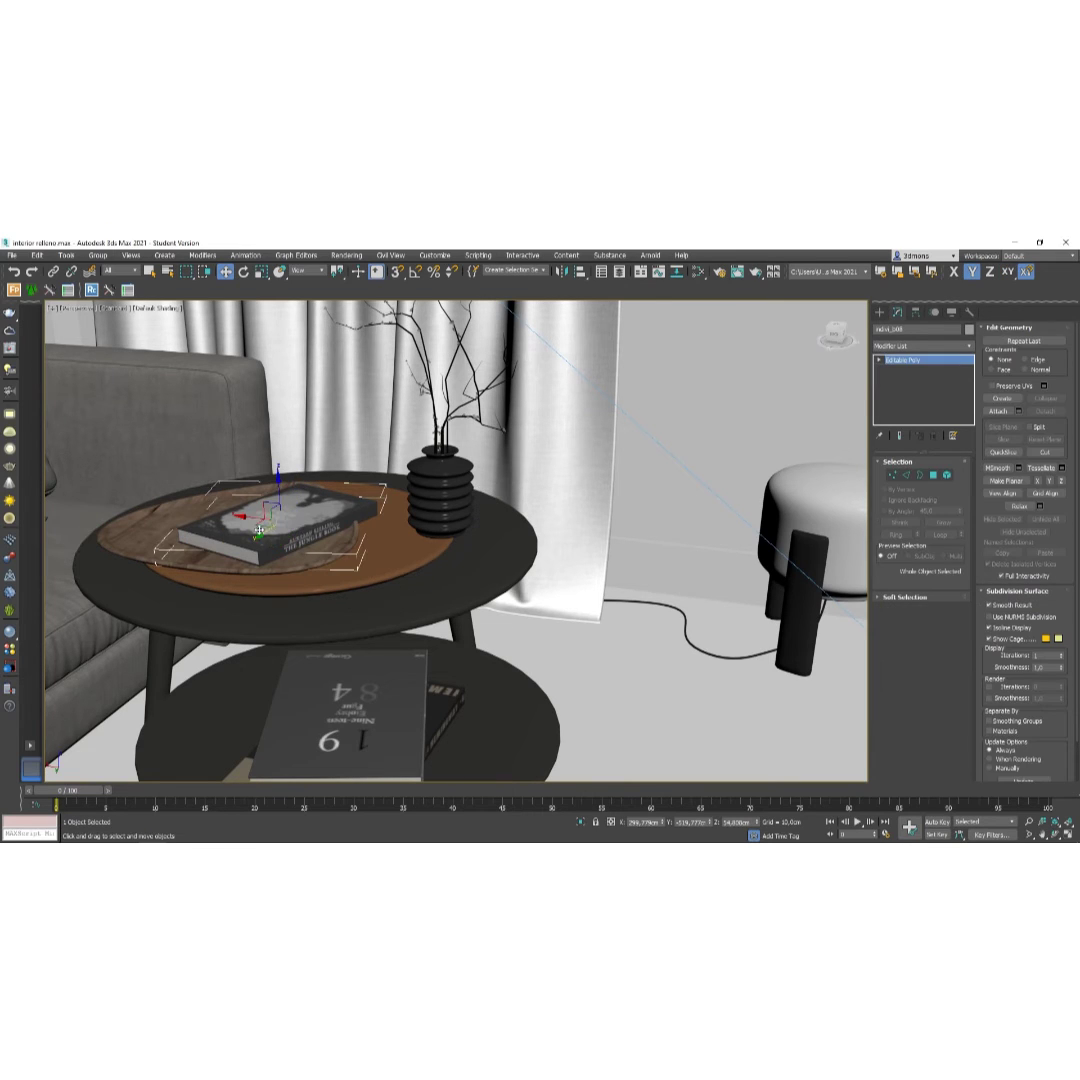
left_click_drag(256, 526, 200, 518)
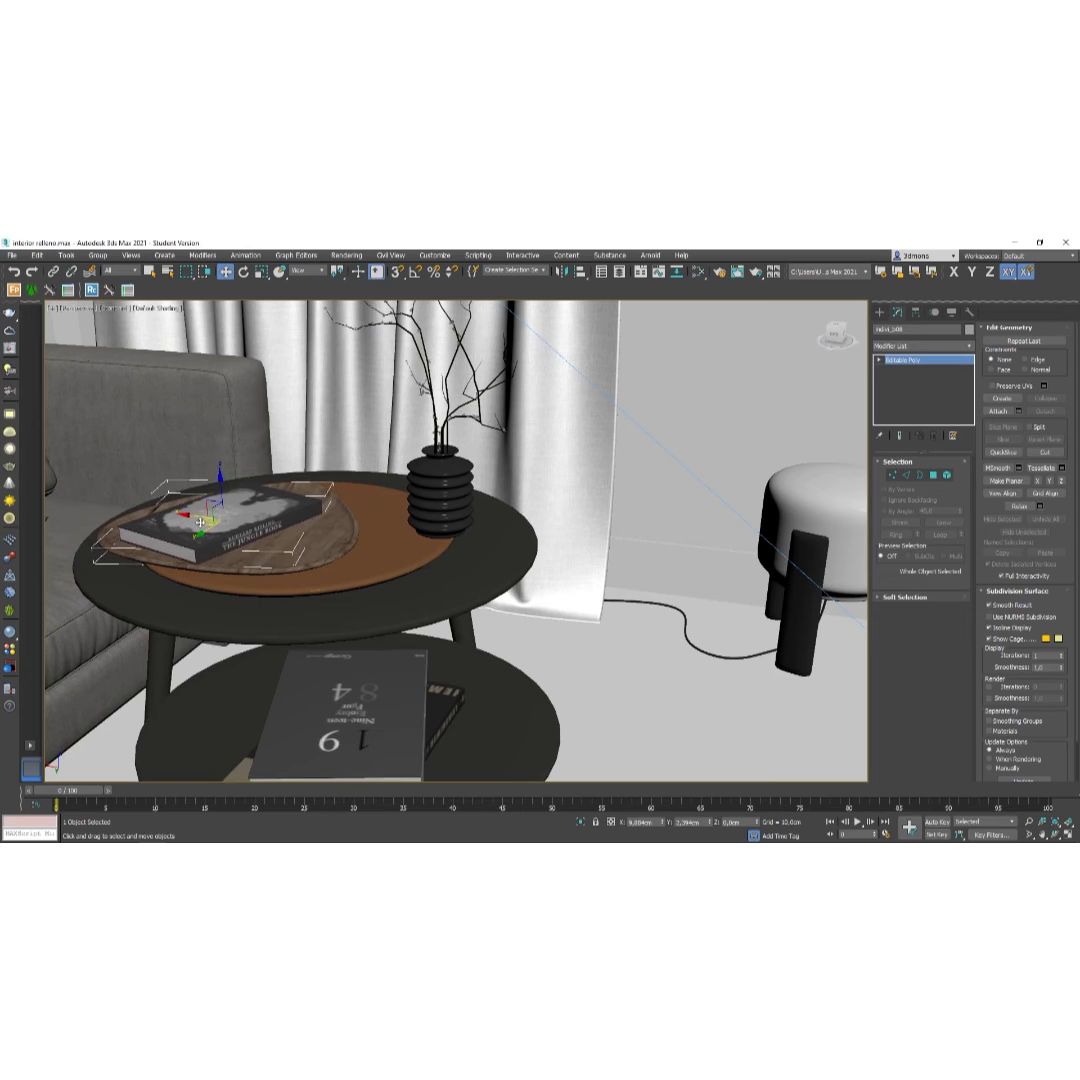
Slide the vase along X onto the orange tray, about X 282 cm, and lower it to about Z 77.8 cm.
left_click(415, 522)
key("F3")
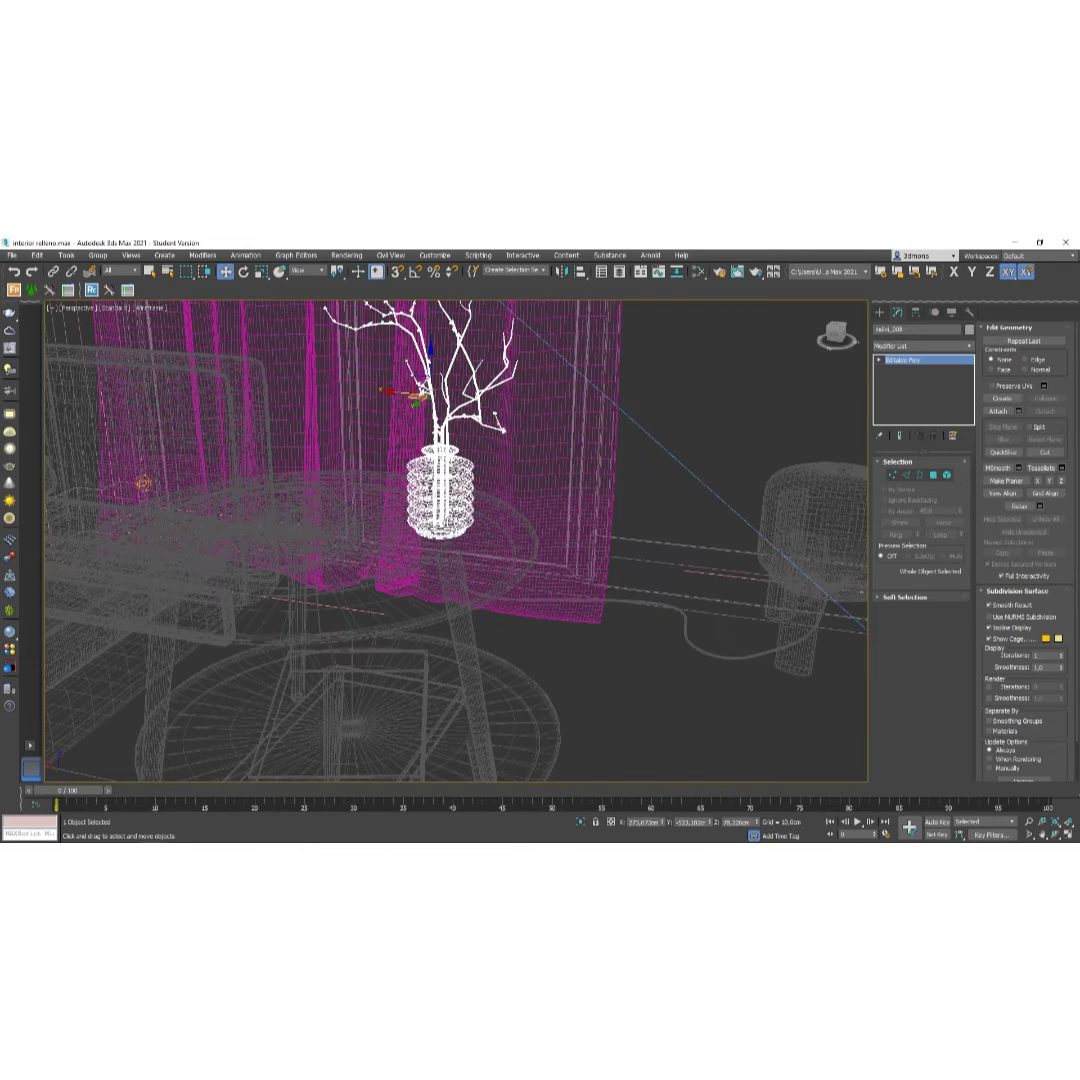
key("F3")
left_click_drag(415, 395, 370, 393)
key("alt+a")
left_click(391, 541)
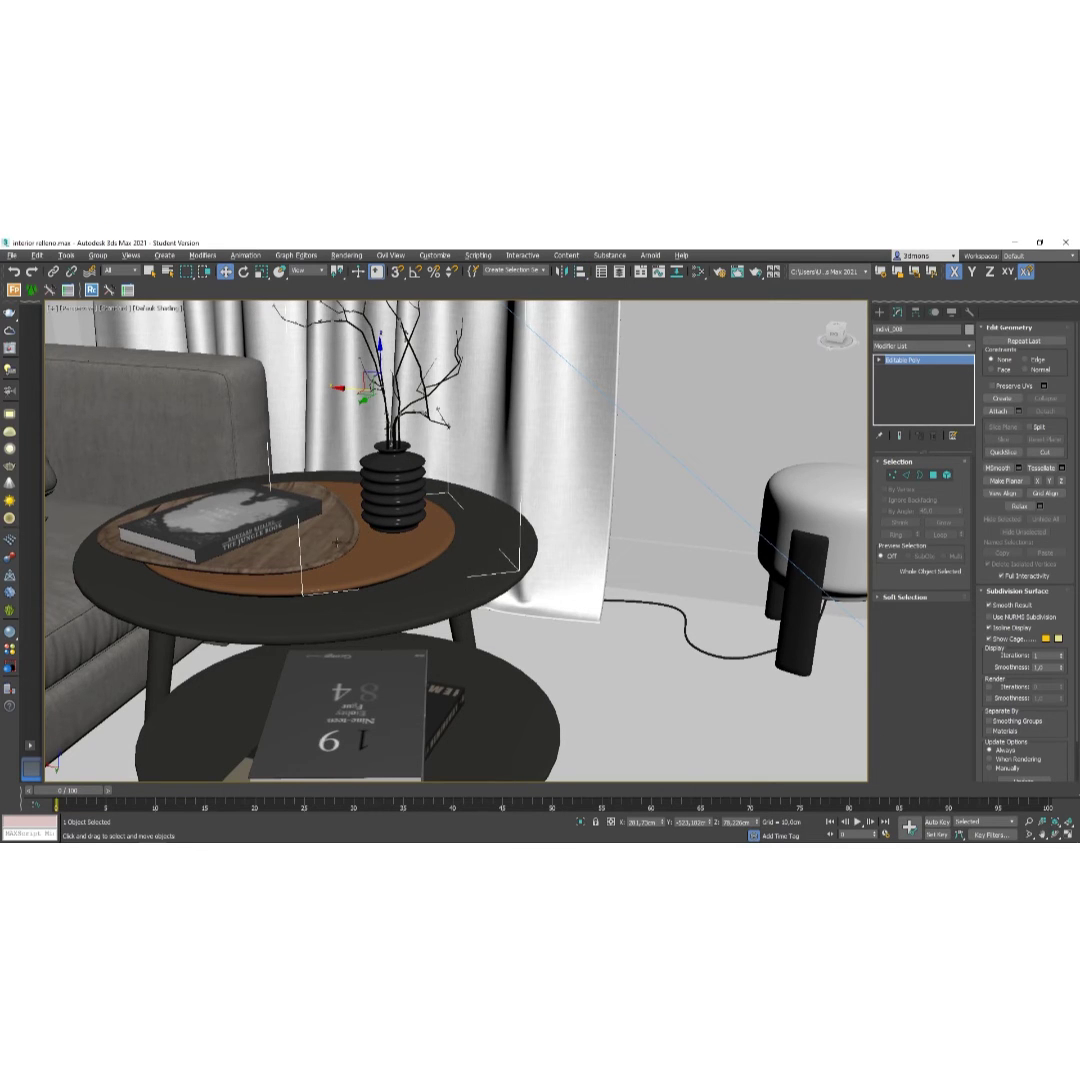
middle_click_drag(330, 443, 300, 440, "alt")
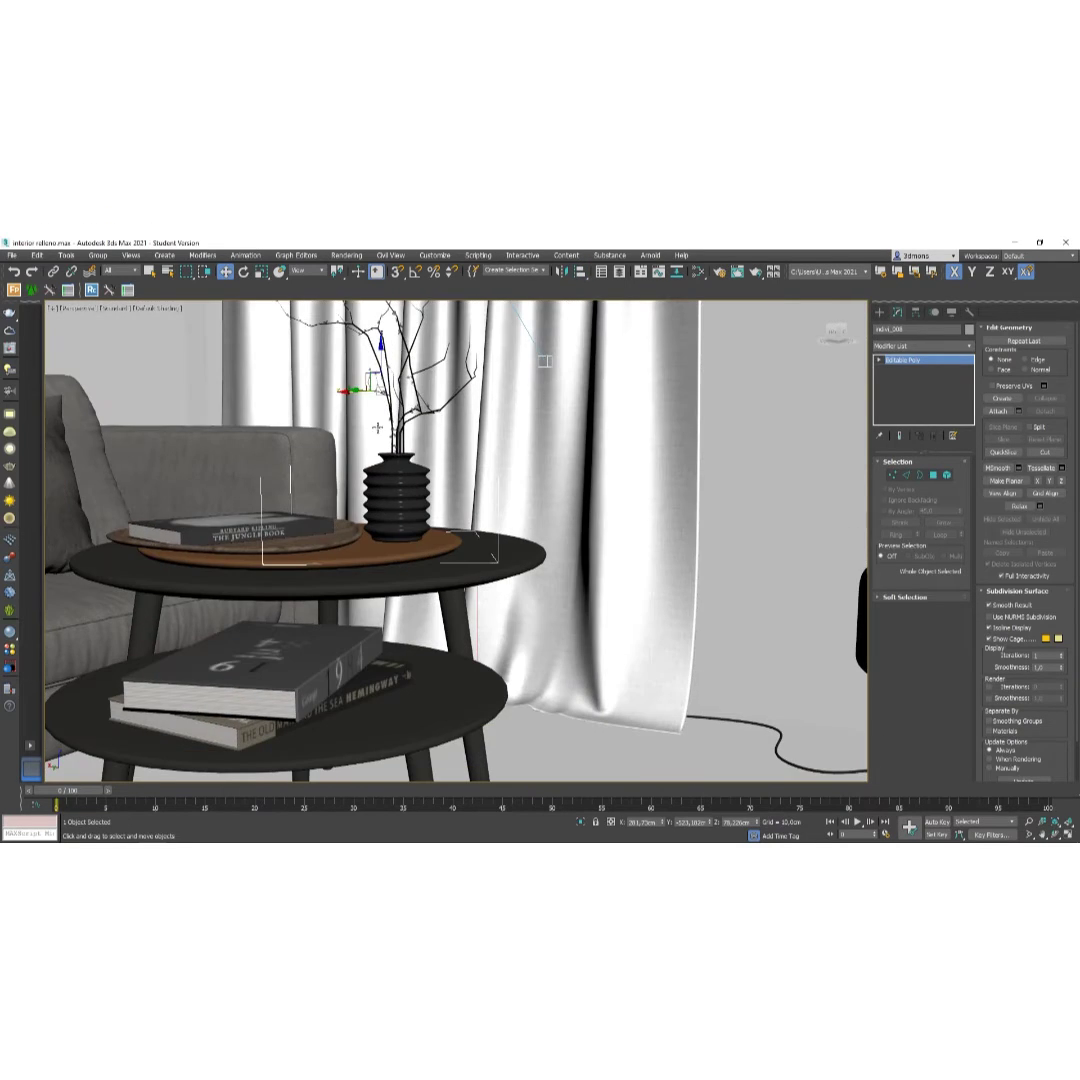
left_click_drag(385, 354, 385, 357)
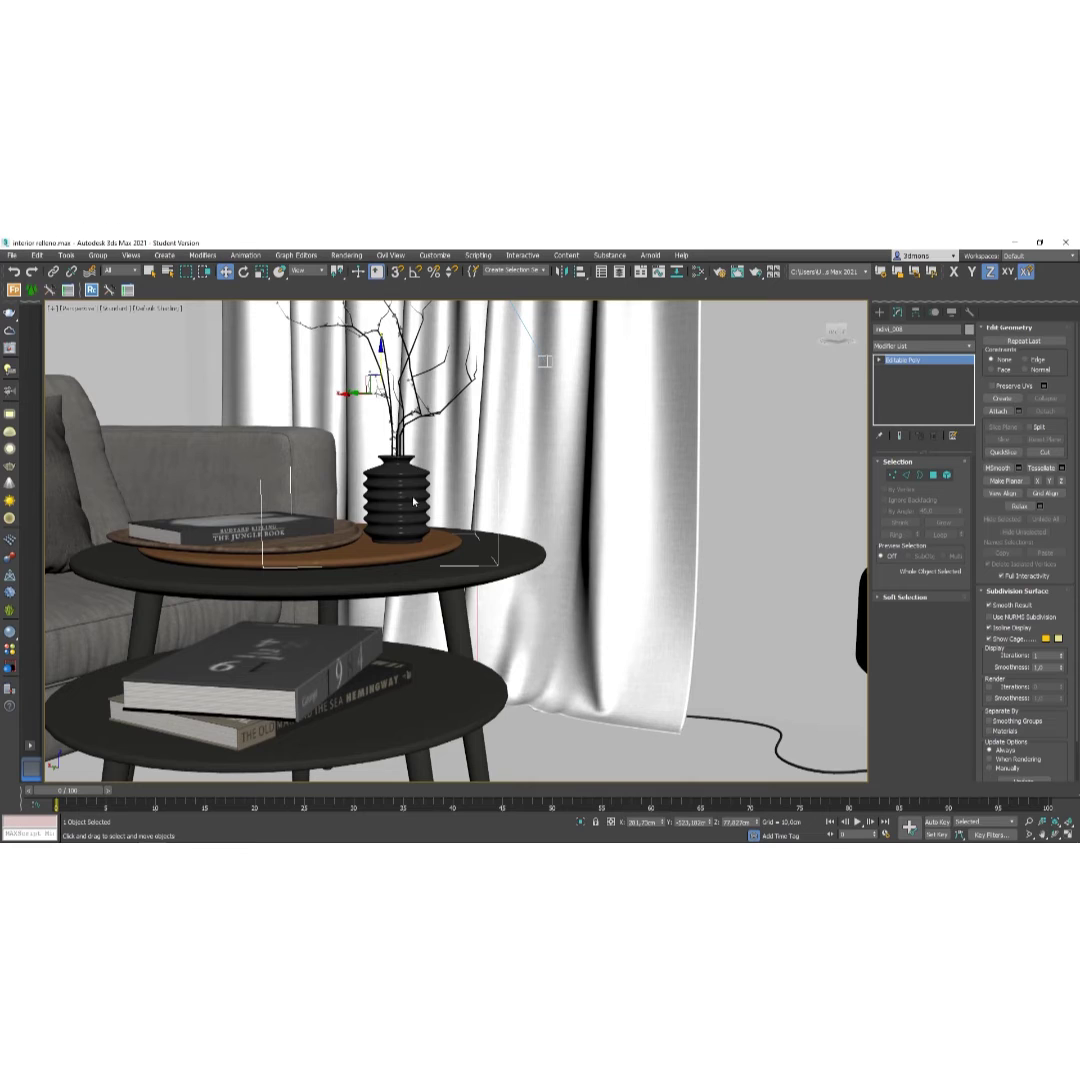
Move the small round table with its book and decoration to the window end of the straight sofa, near the curtain.
middle_click_drag(285, 558, 343, 568, "alt")
middle_click_drag(343, 568, 287, 547)
scroll(287, 547, "down", 4)
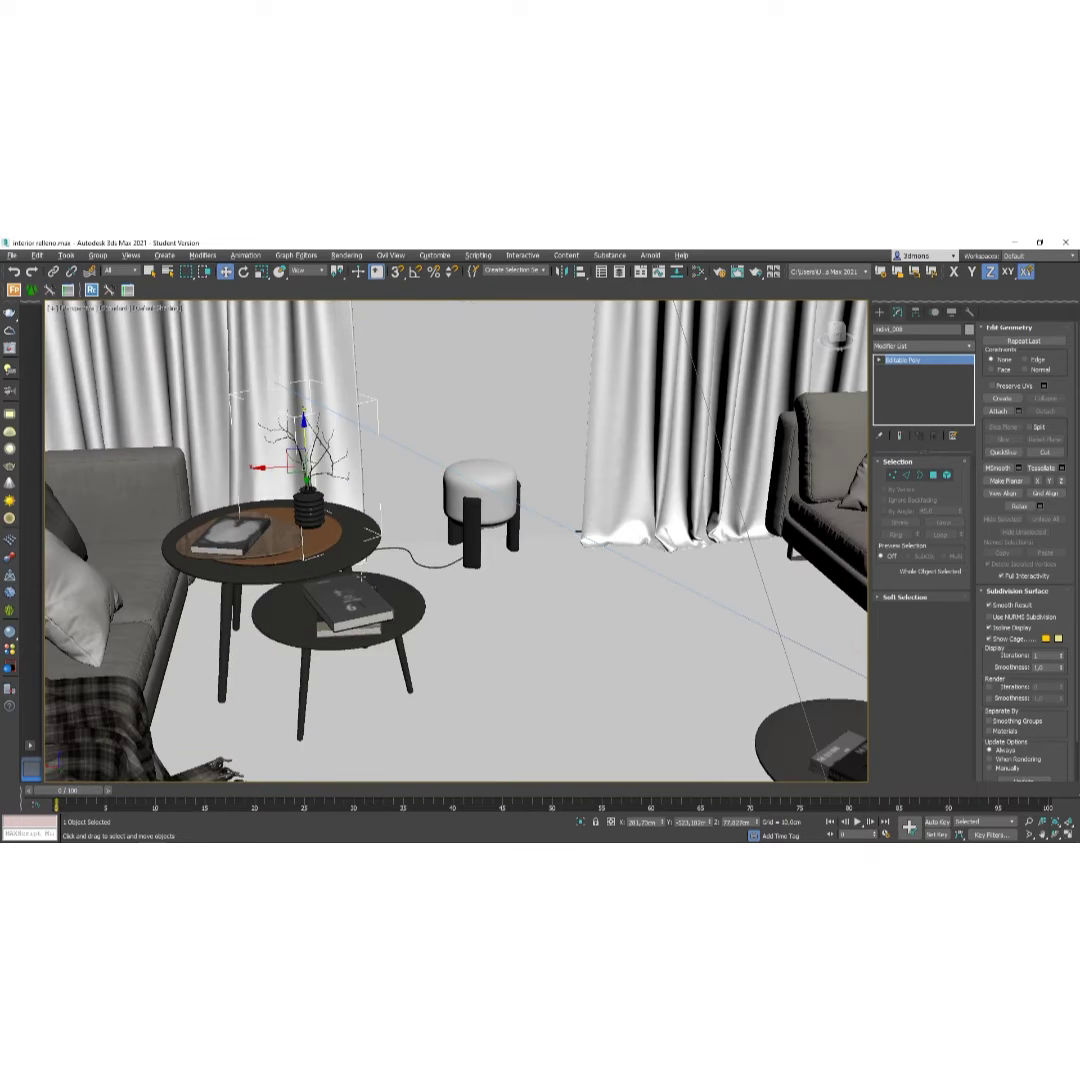
middle_click_drag(422, 586, 358, 574, "alt")
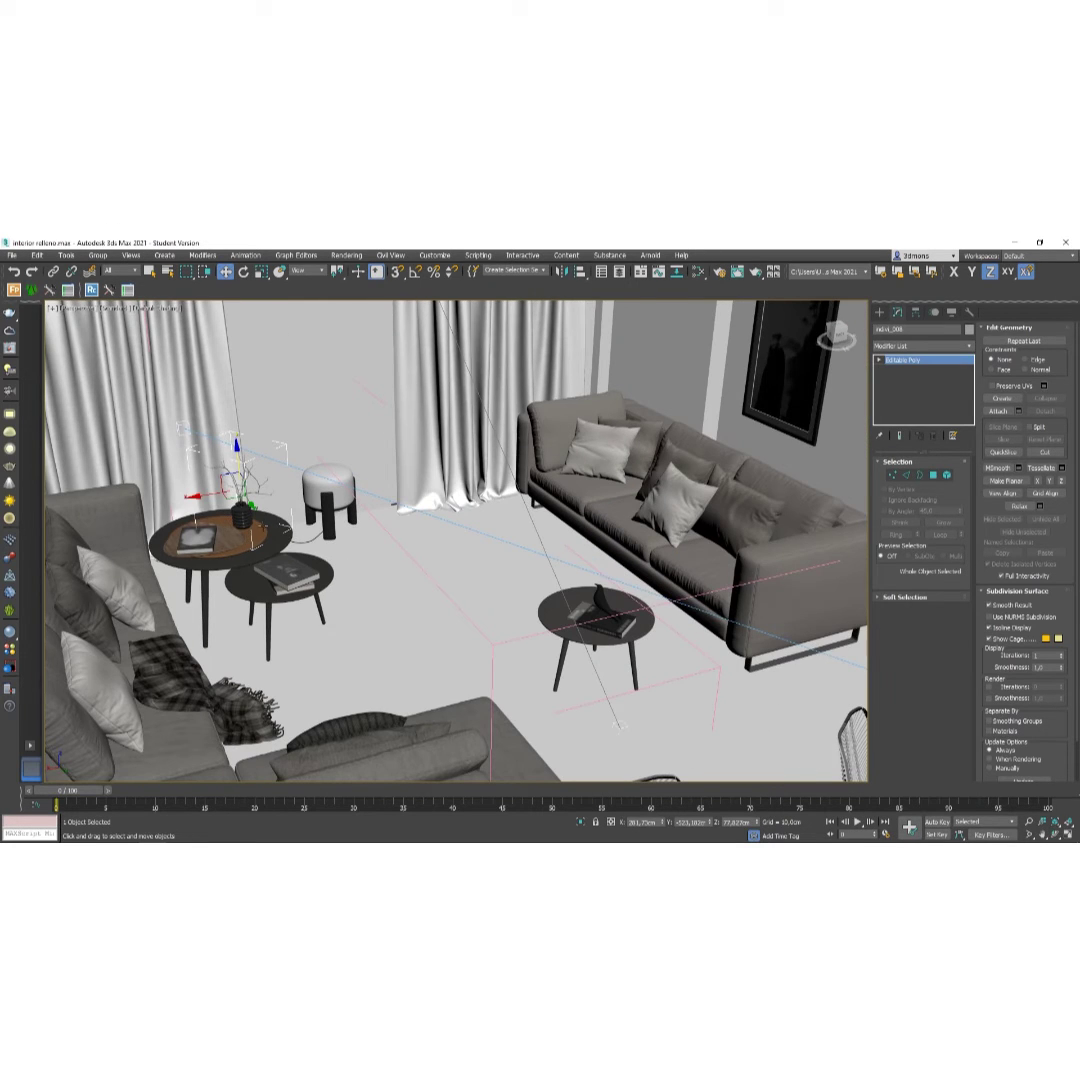
left_click(592, 620)
key("F3")
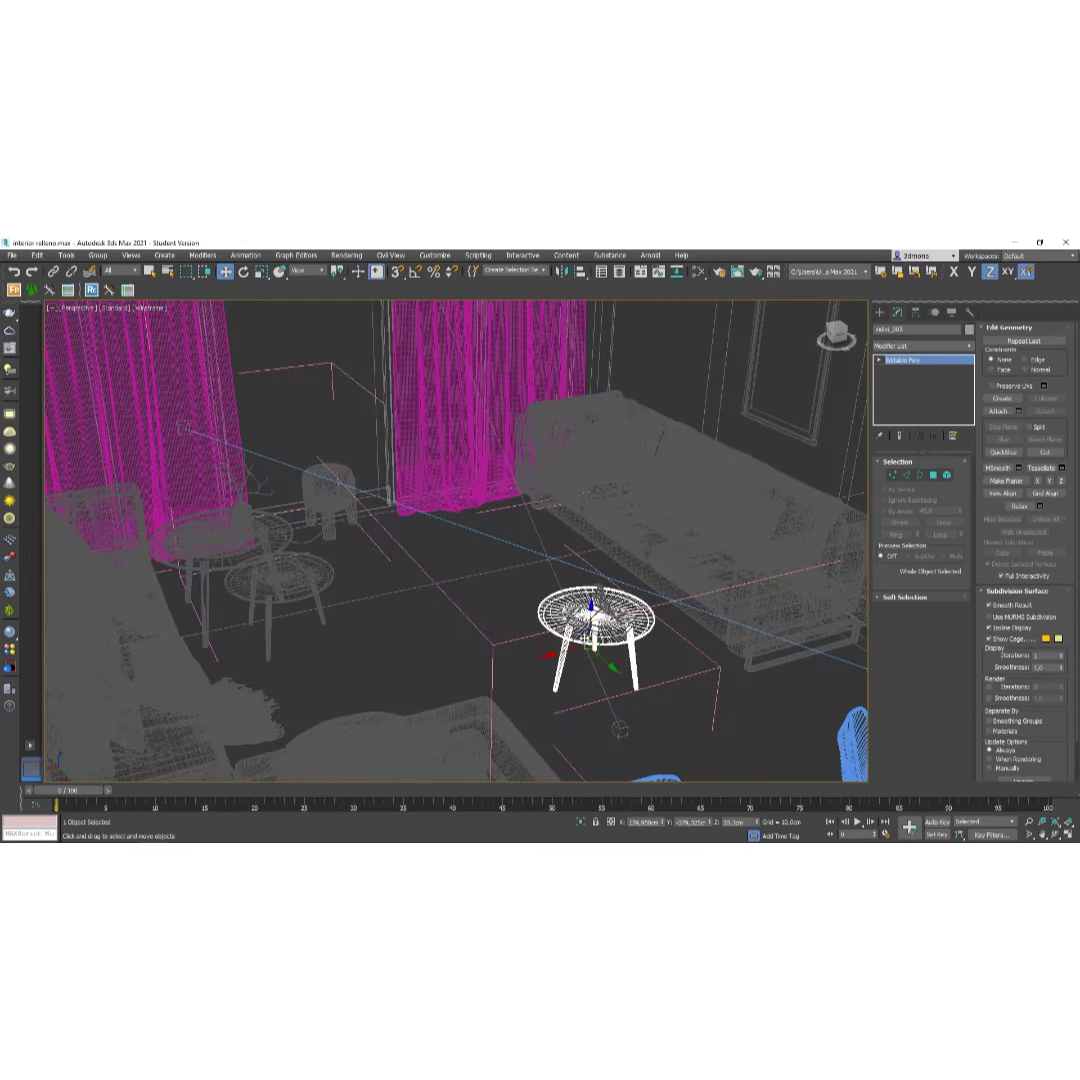
left_click_drag(586, 573, 613, 600)
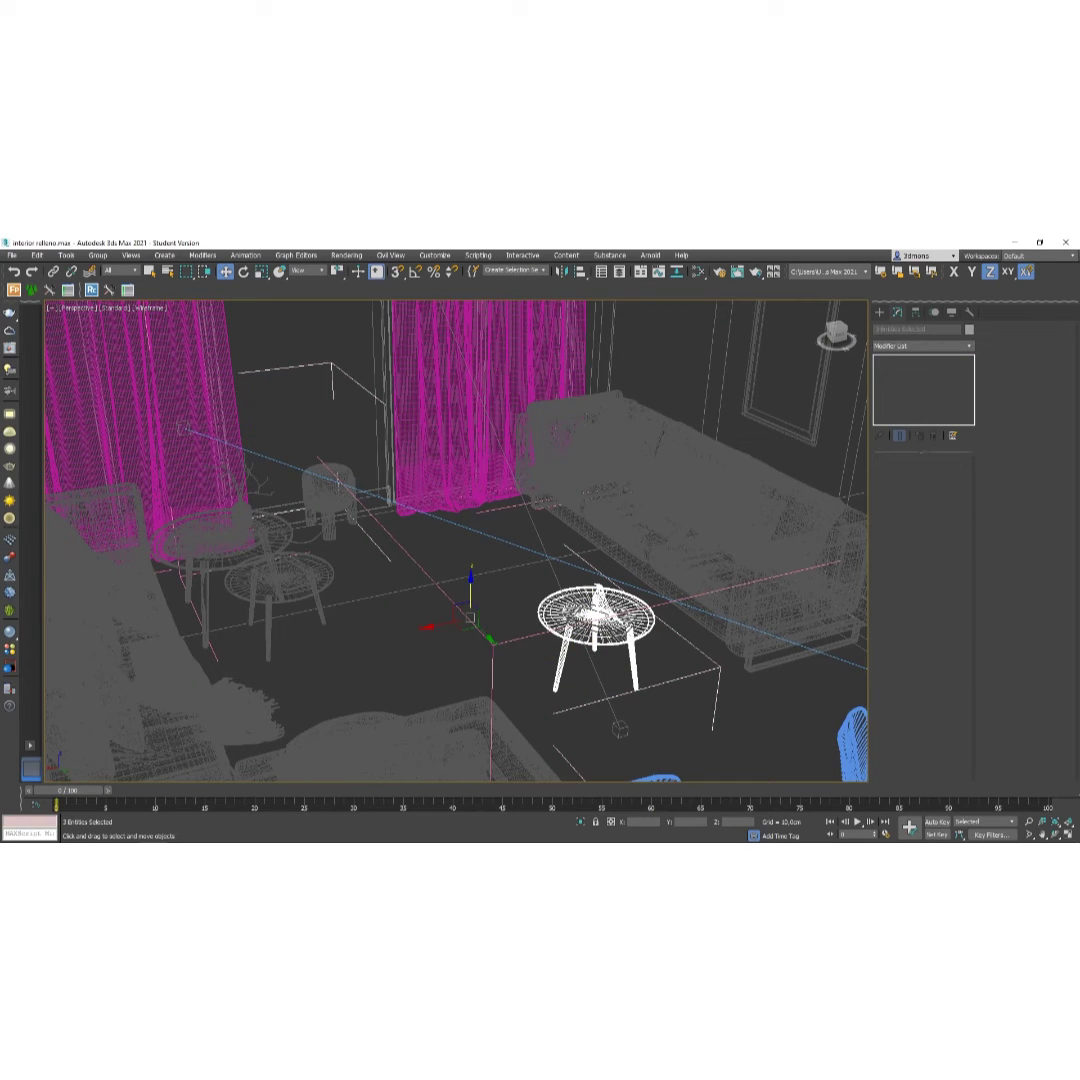
left_click(595, 615)
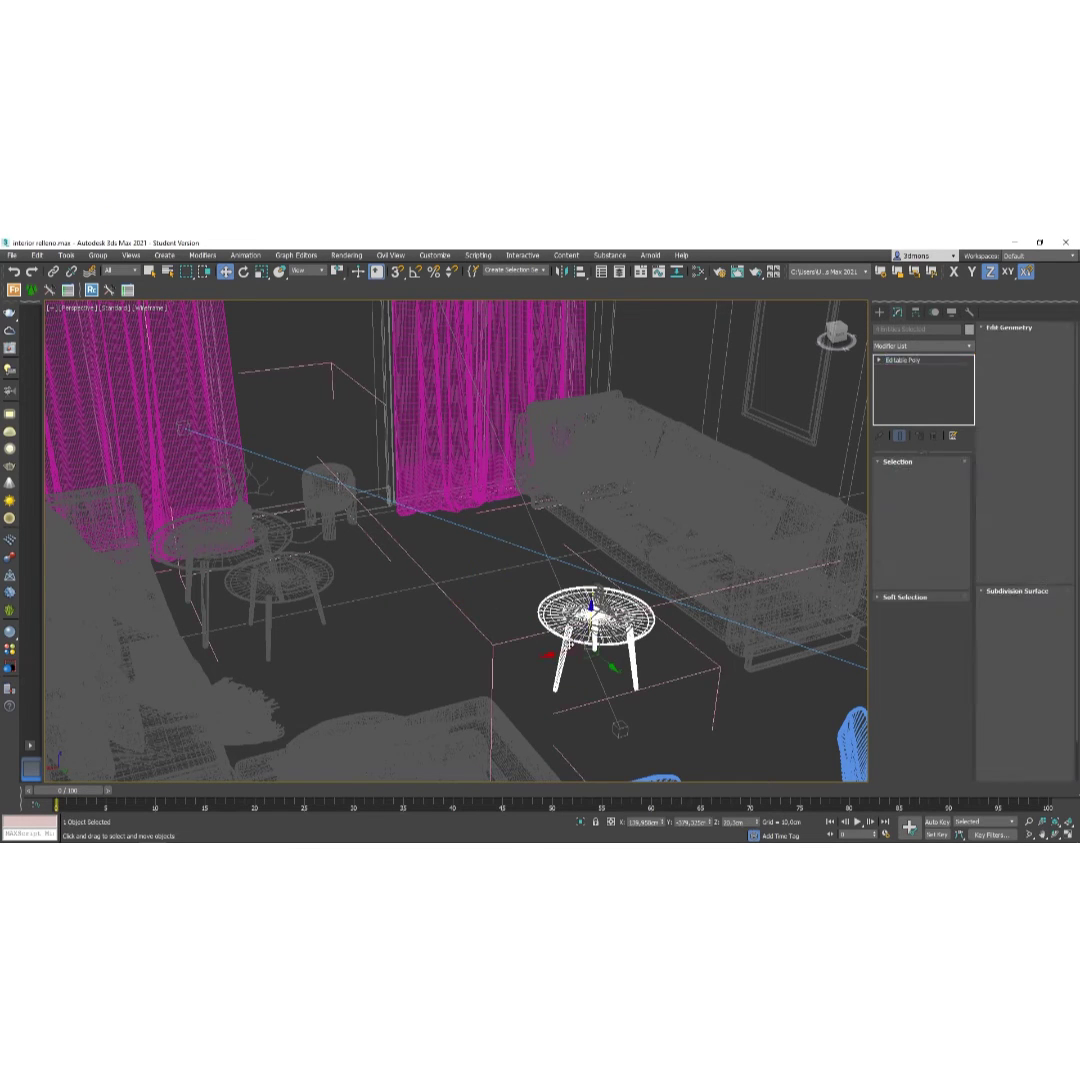
left_click(600, 595, "ctrl")
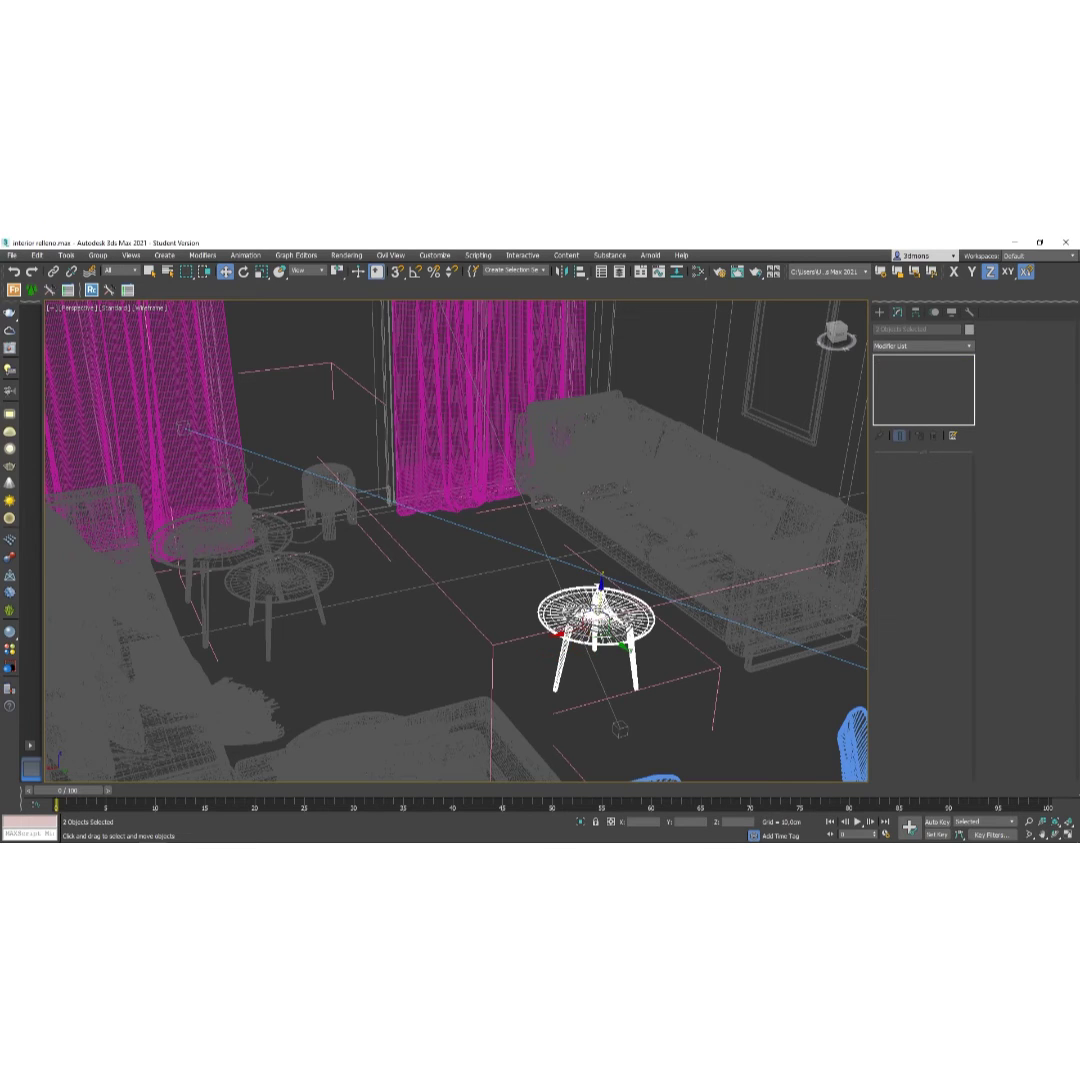
left_click(603, 612, "ctrl")
key("F3")
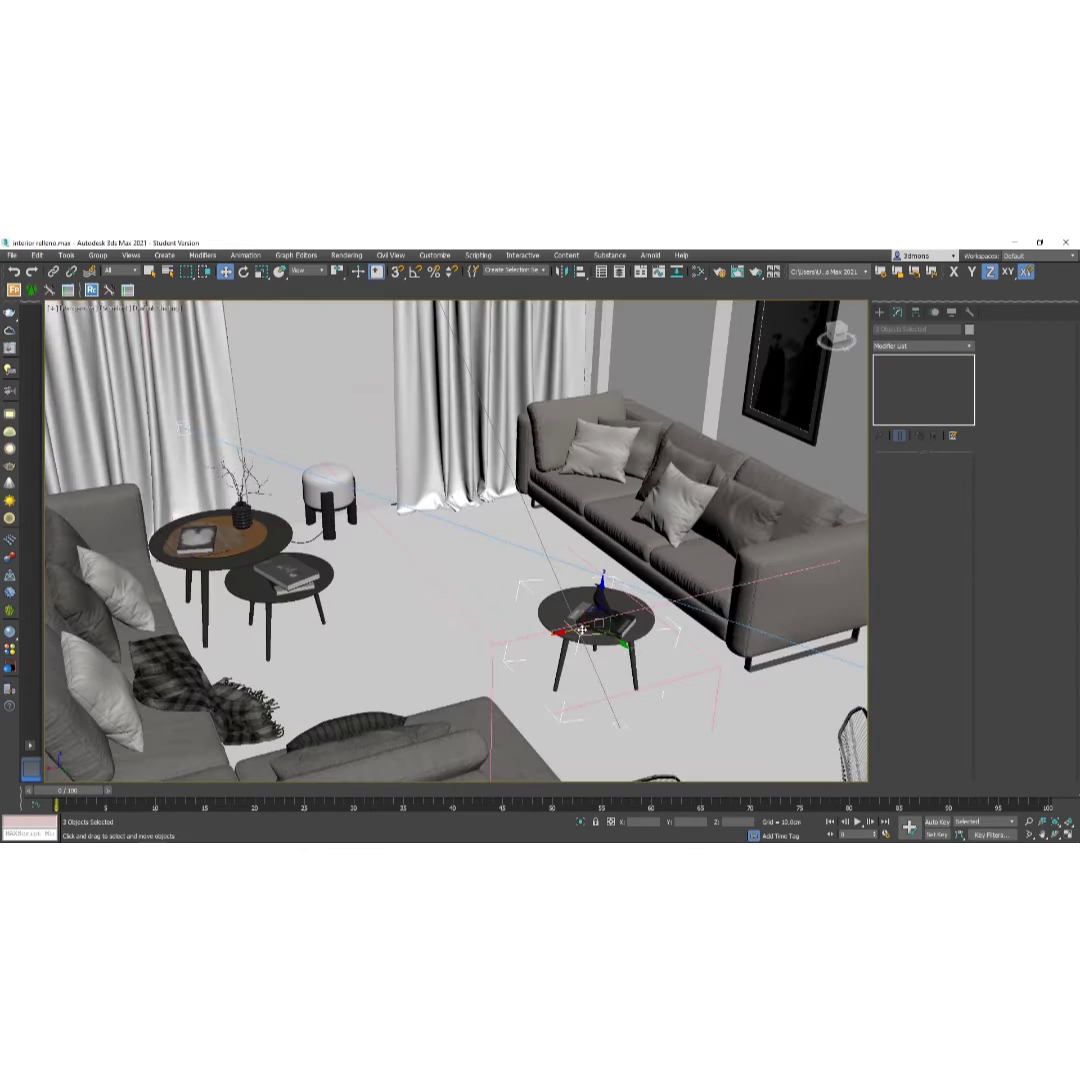
mouse_move(600, 610)
left_mouse_down()
mouse_move(579, 566)
mouse_move(505, 498)
mouse_move(493, 503)
mouse_move(505, 508)
mouse_move(501, 489)
left_mouse_up()
Examine the living room layout from several angles, covering both sofas, the coffee tables, the curtains and the dining area.
middle_click_drag(652, 720, 513, 632, "alt")
scroll(513, 632, "up", 8)
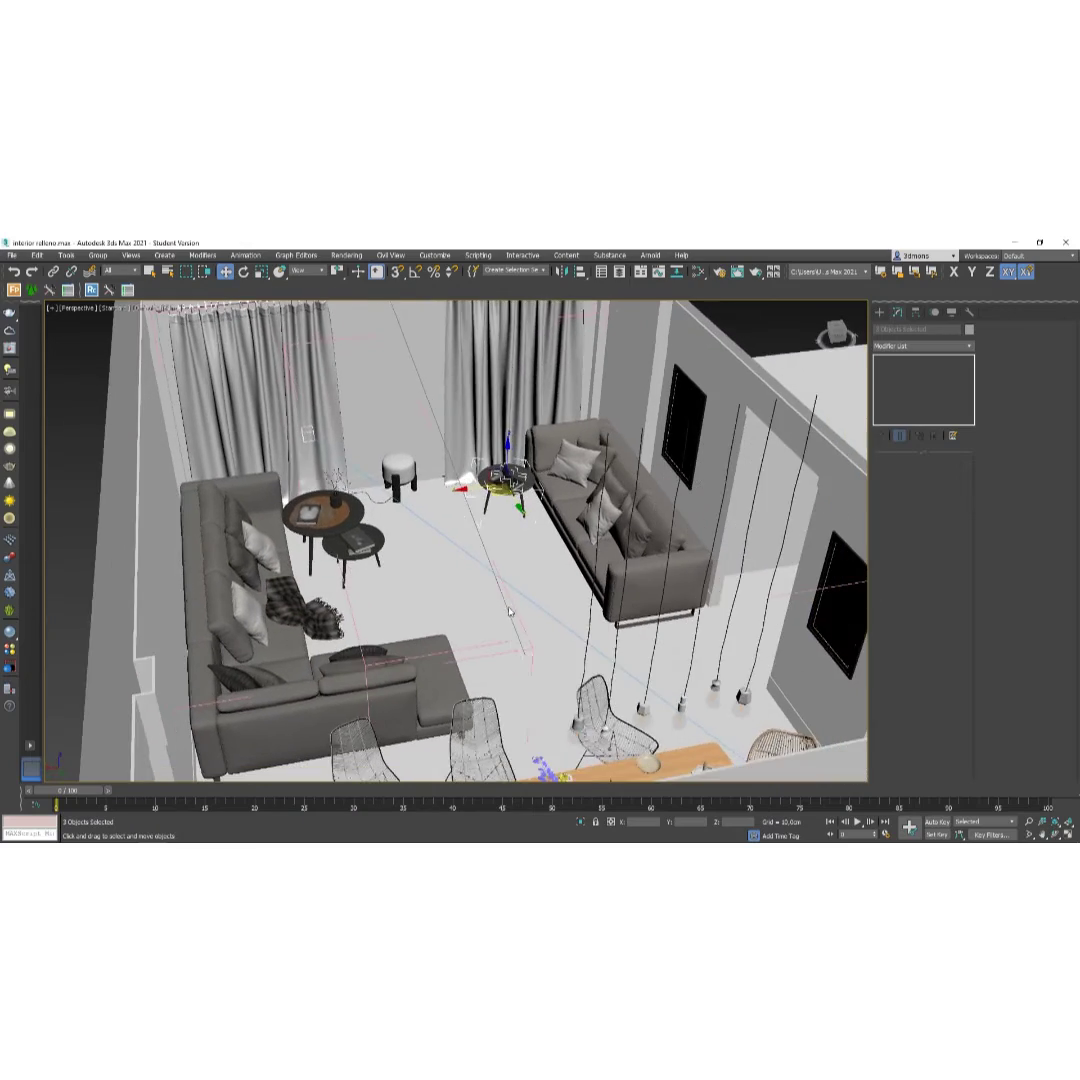
scroll(527, 628, "down", 6)
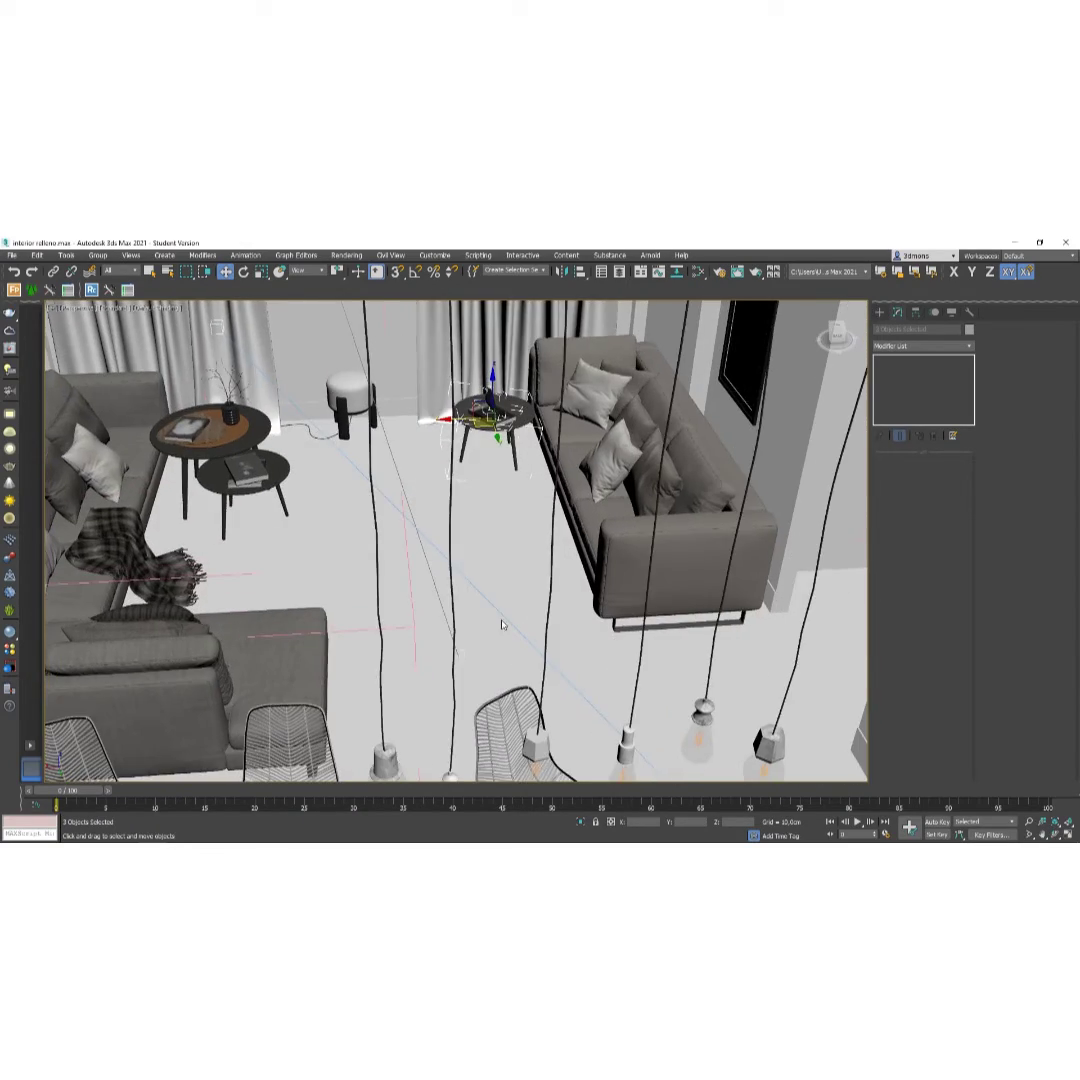
key("F3")
middle_click_drag(525, 632, 531, 637)
key("F3")
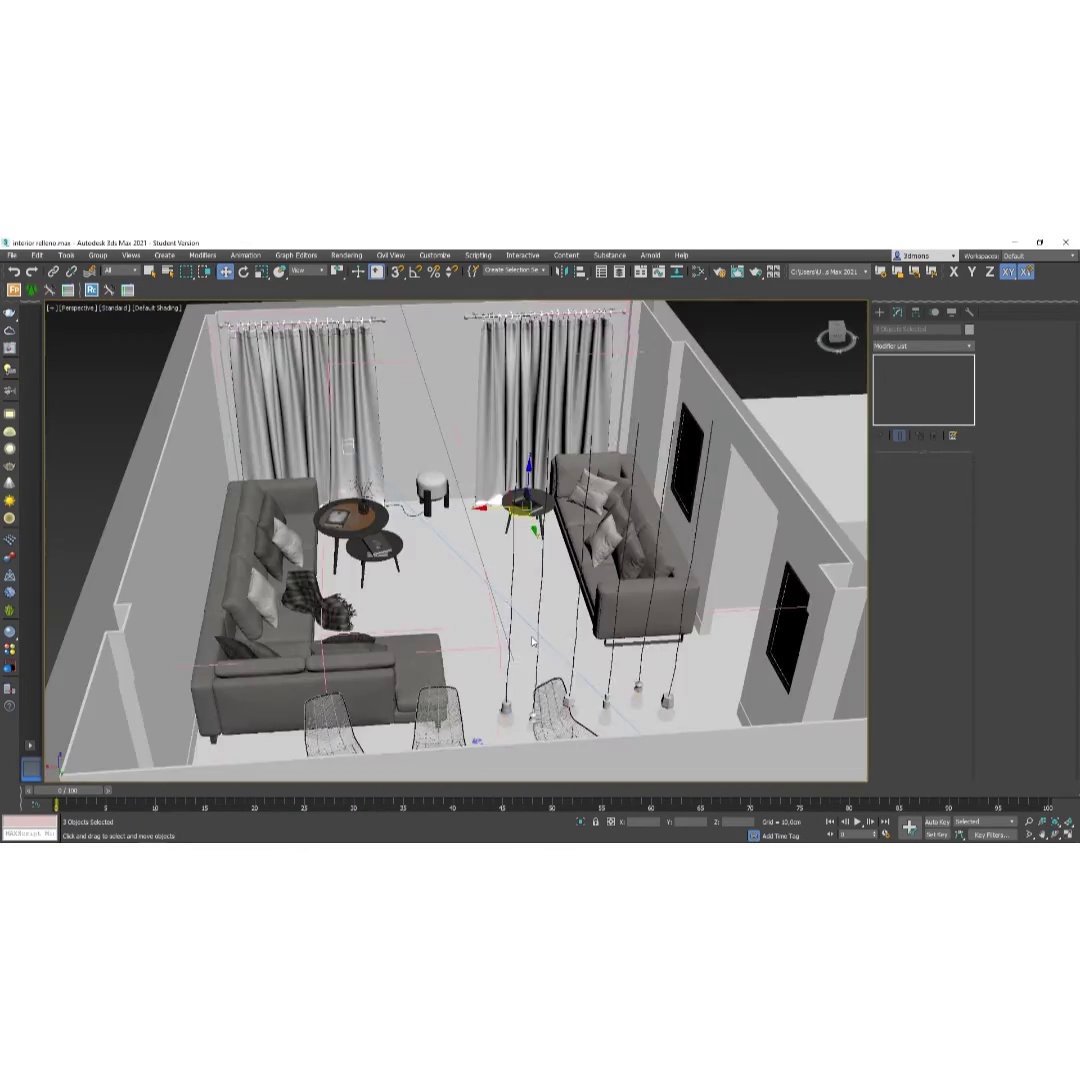
scroll(500, 637, "down", 4)
scroll(471, 637, "up", 6)
scroll(471, 637, "down", 4)
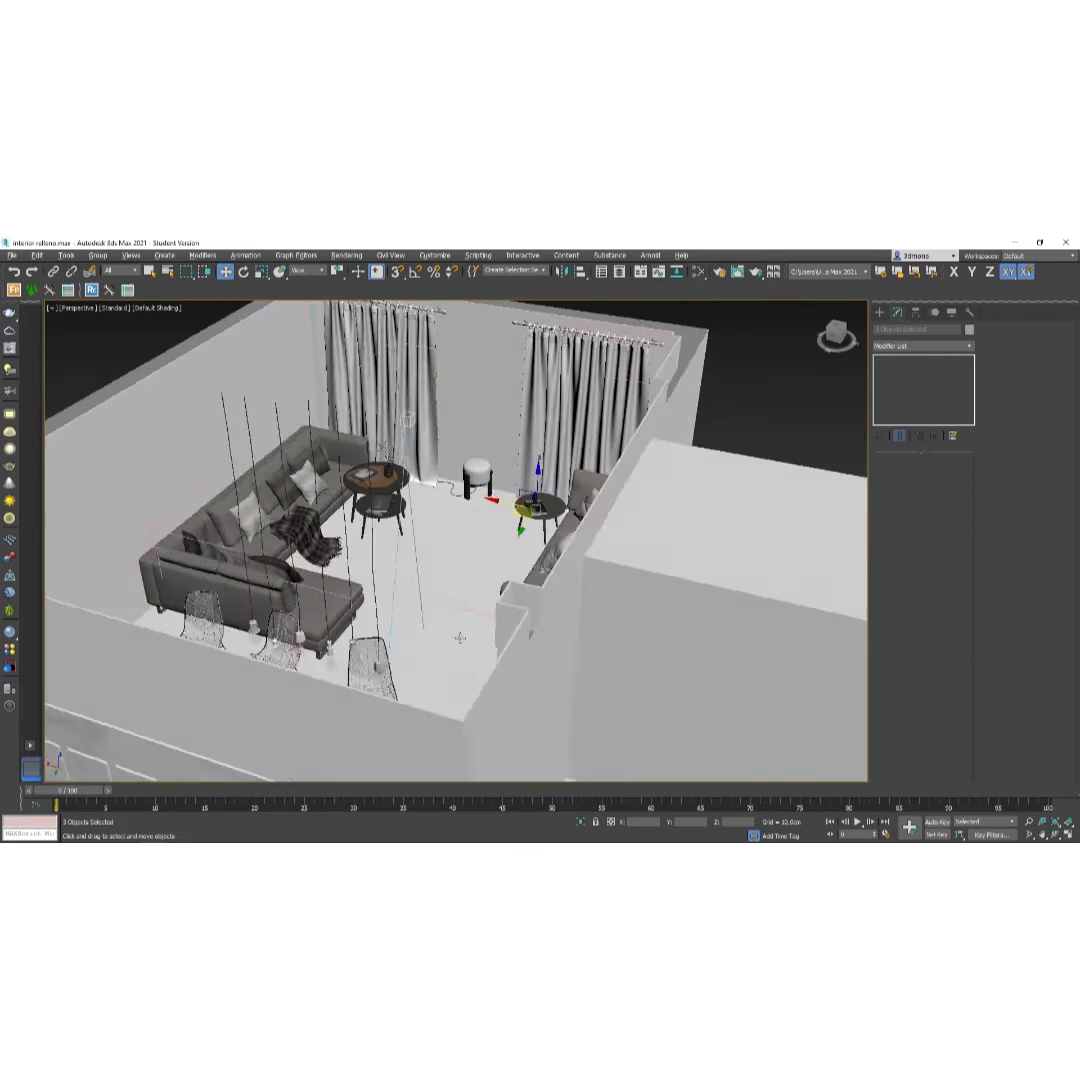
scroll(462, 636, "up", 4)
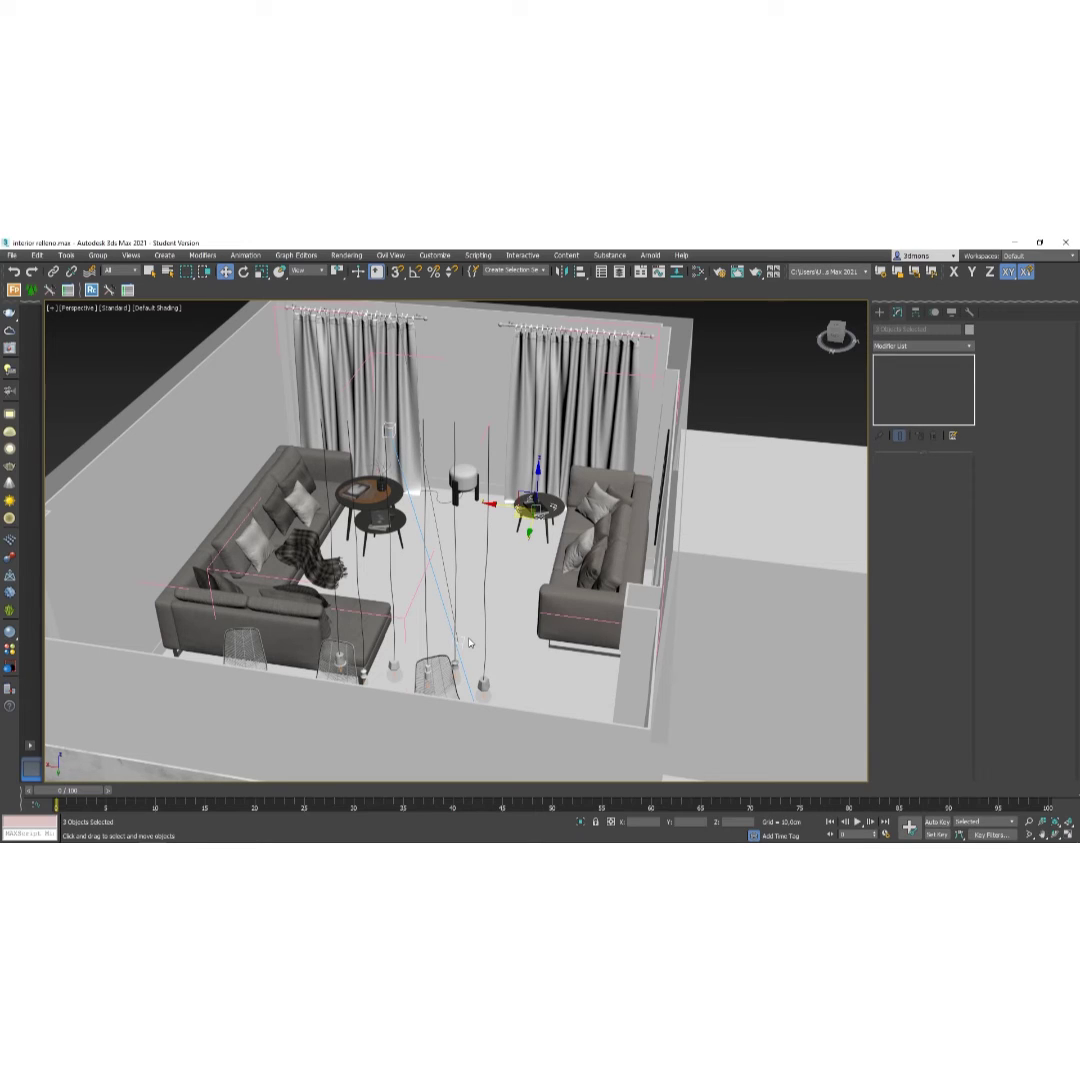
mouse_move(469, 642)
middle_mouse_down("alt")
mouse_move(416, 642)
mouse_move(410, 595)
mouse_move(589, 619)
mouse_move(403, 608)
mouse_move(460, 632)
mouse_move(457, 621)
middle_mouse_up("alt")
scroll(413, 598, "up", 3)
scroll(414, 601, "up", 3)
scroll(414, 602, "down", 3)
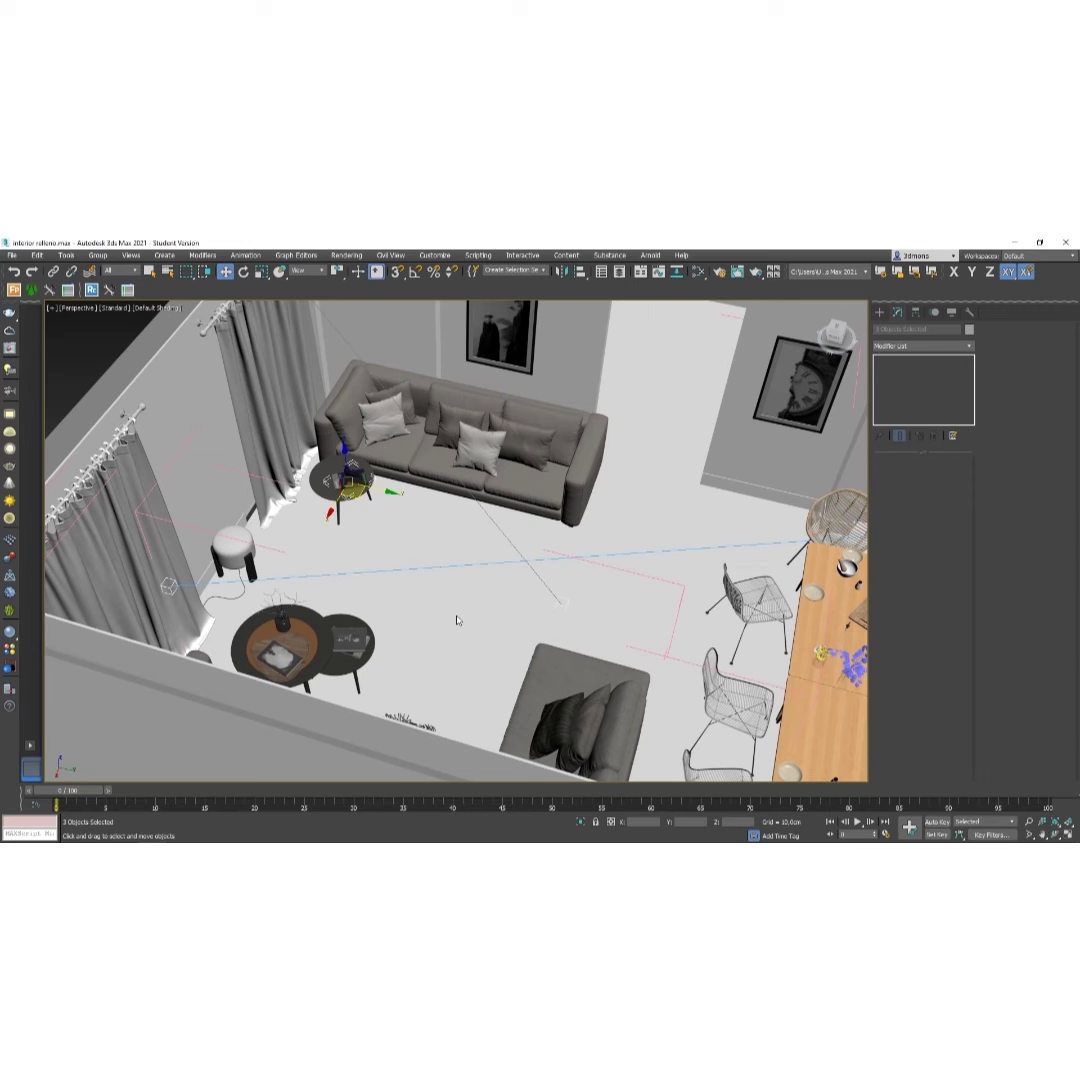
middle_click_drag(482, 586, 440, 573, "alt")
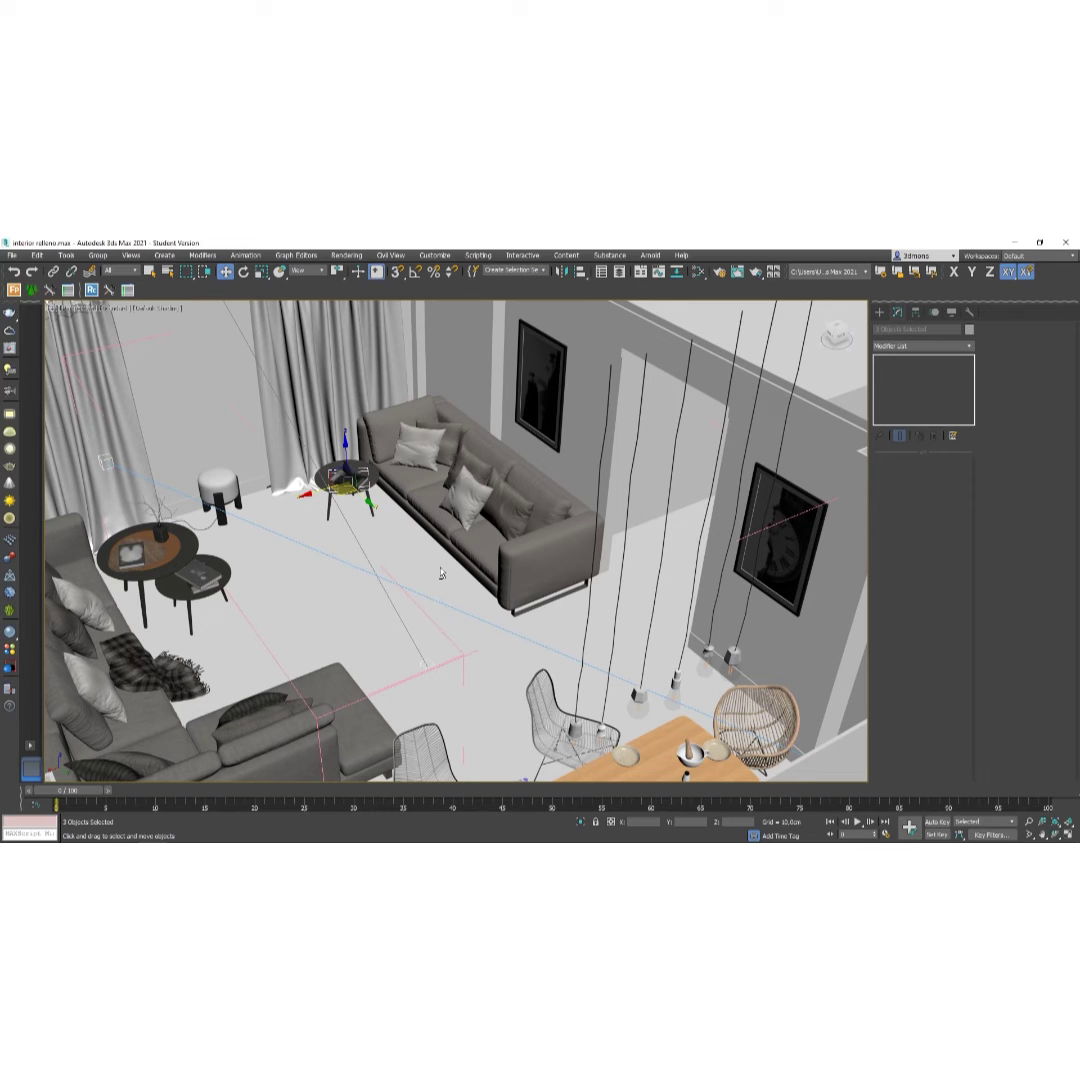
middle_click_drag(530, 588, 424, 632, "alt")
Check how the furnished living room looks through the physical camera alongside the top and perspective views.
key("alt+w")
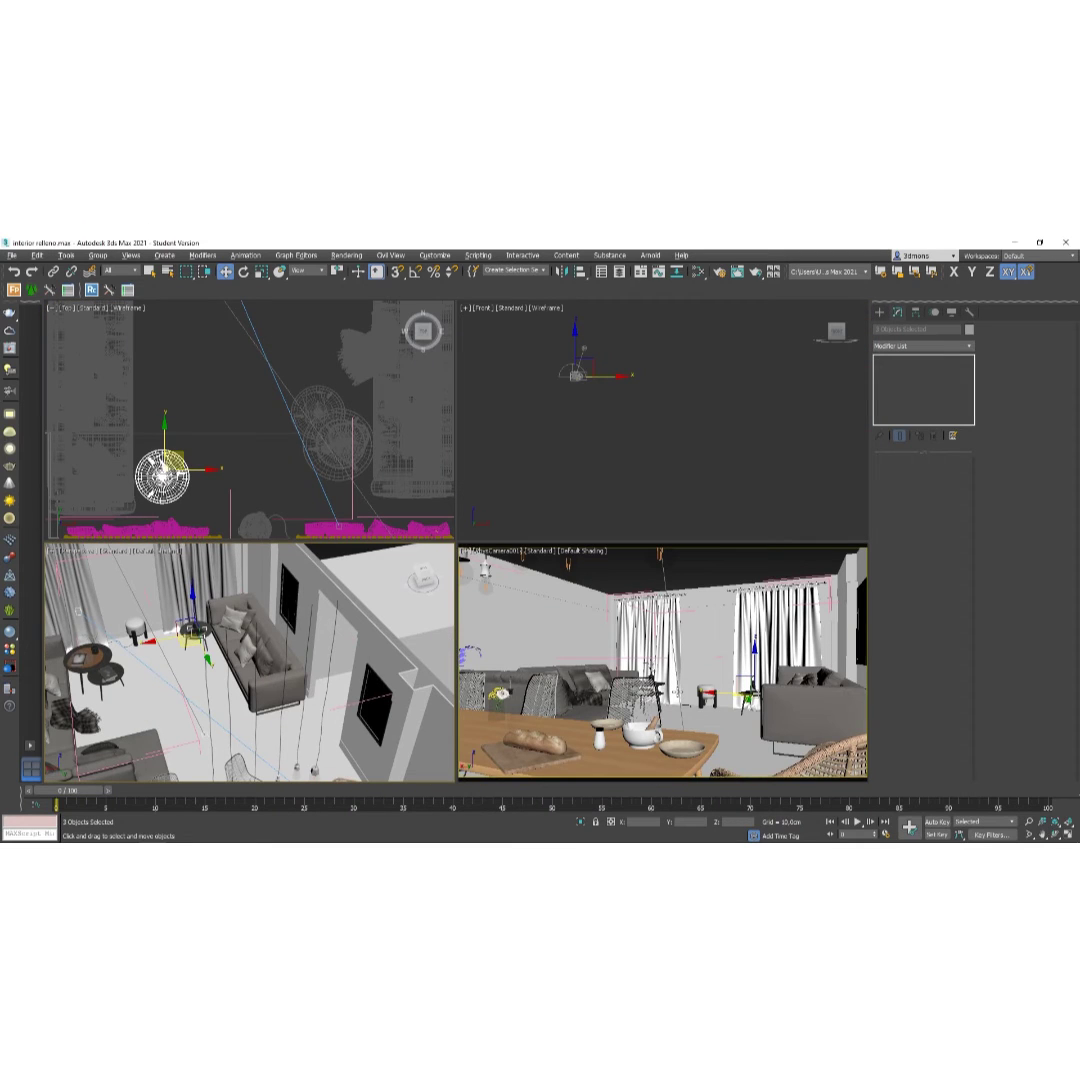
right_click(620, 666)
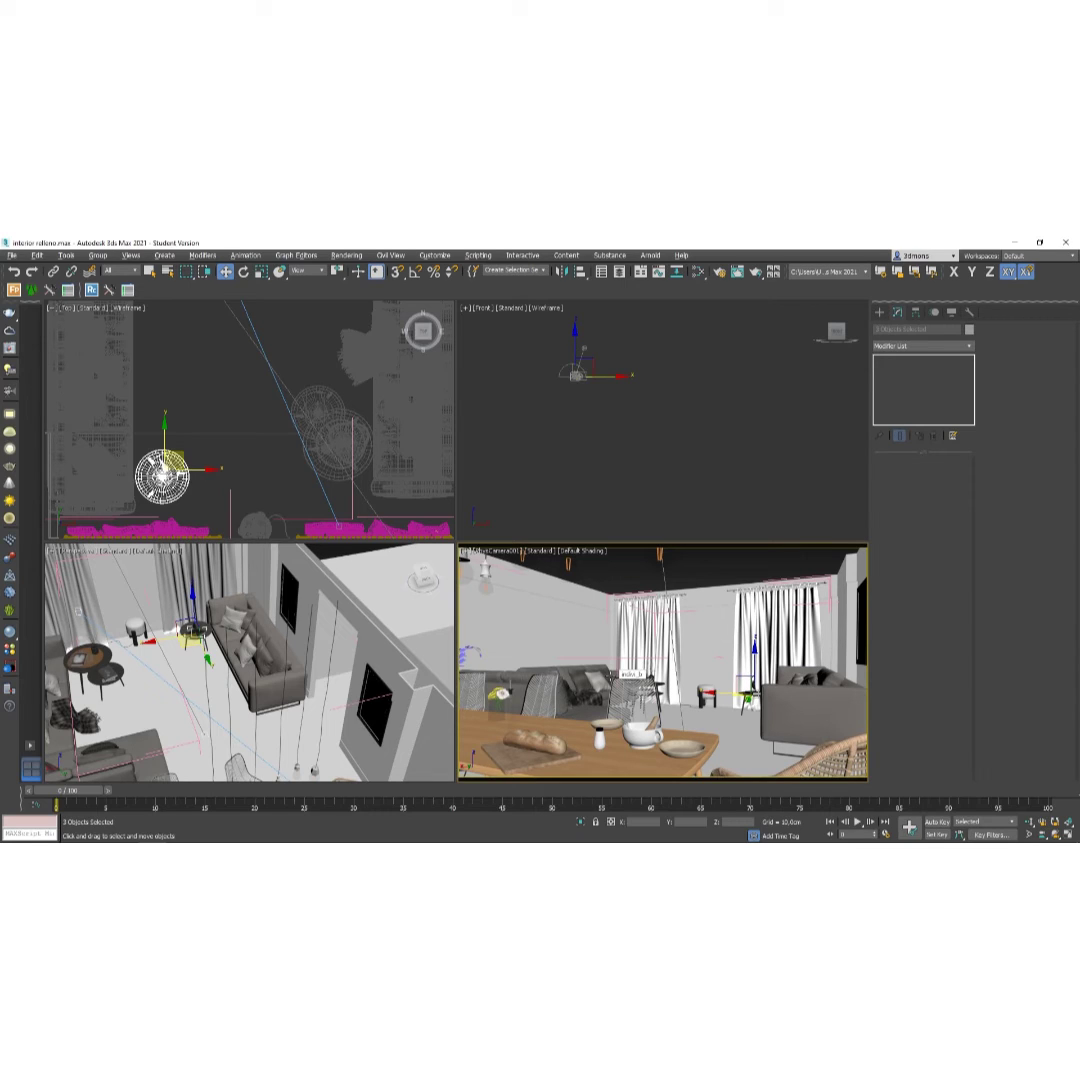
right_click(540, 607)
key("alt+w")
key("alt+w")
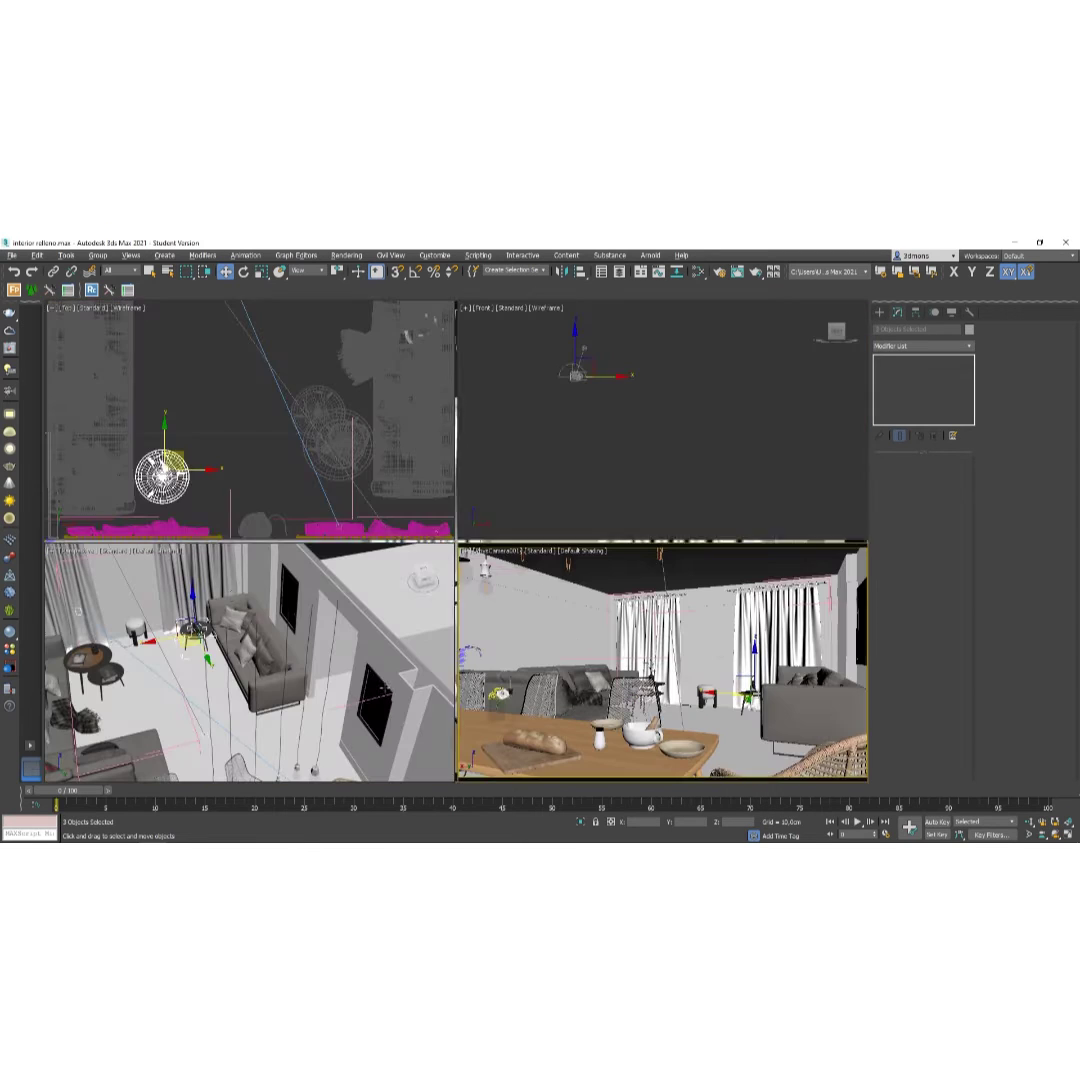
scroll(233, 468, "down", 4)
scroll(190, 429, "up", 5)
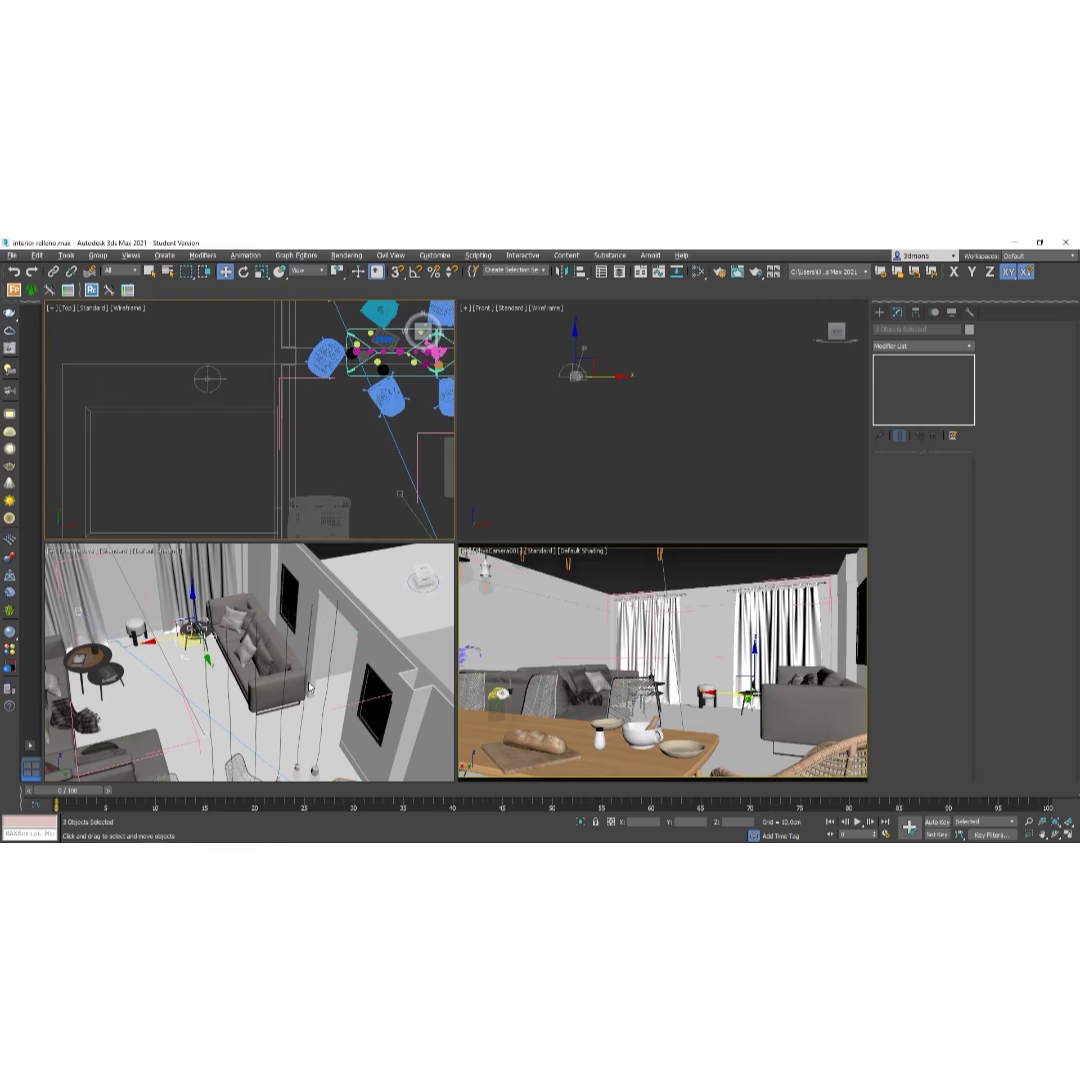
middle_click_drag(310, 688, 322, 684, "alt")
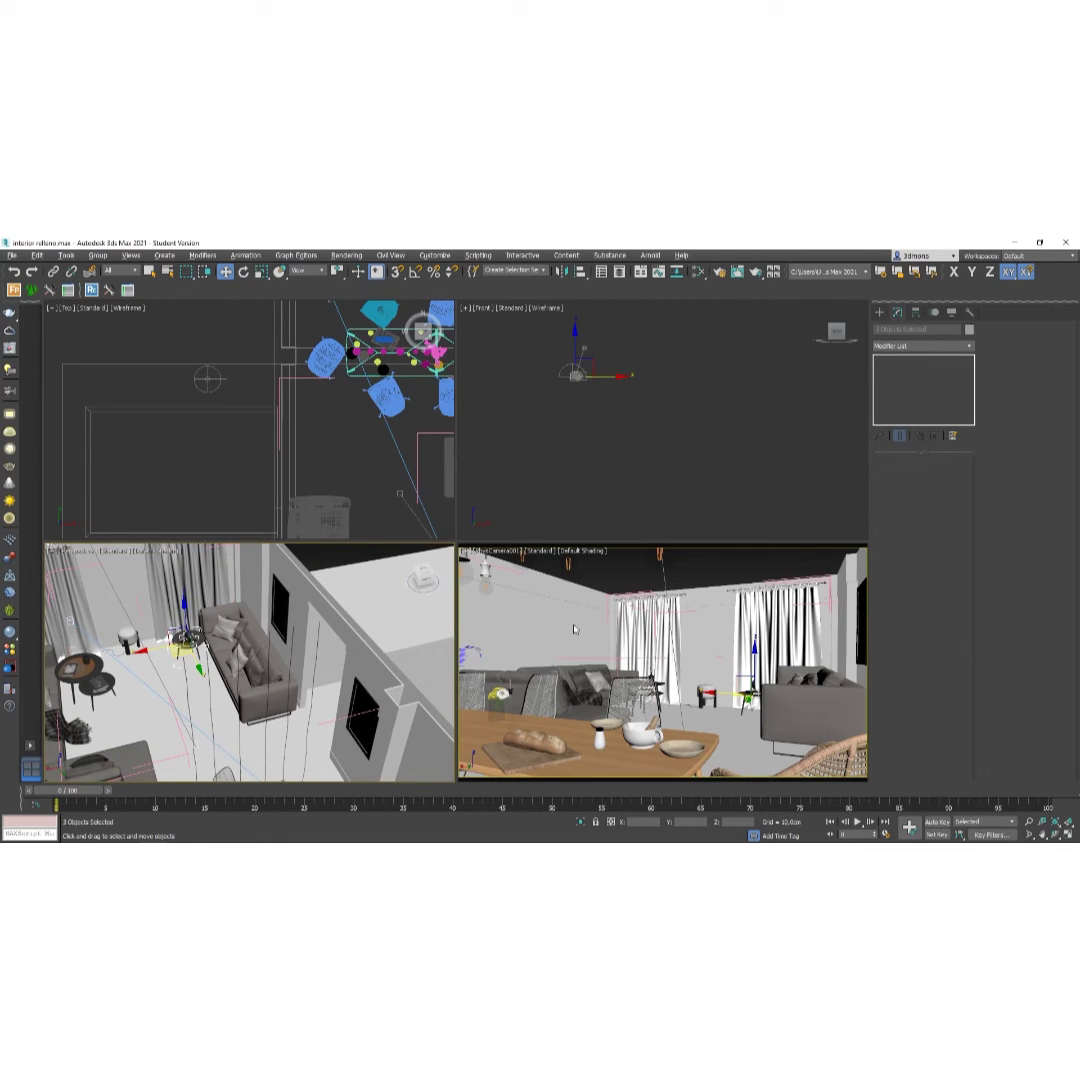
Bring the framed pictures standing outside the wall in behind the corner sofa, placing the forest one at about X 420 cm, Y -547 cm.
right_click(292, 690)
key("Escape")
middle_click_drag(292, 690, 297, 590, "alt")
key("alt+w")
key("F3")
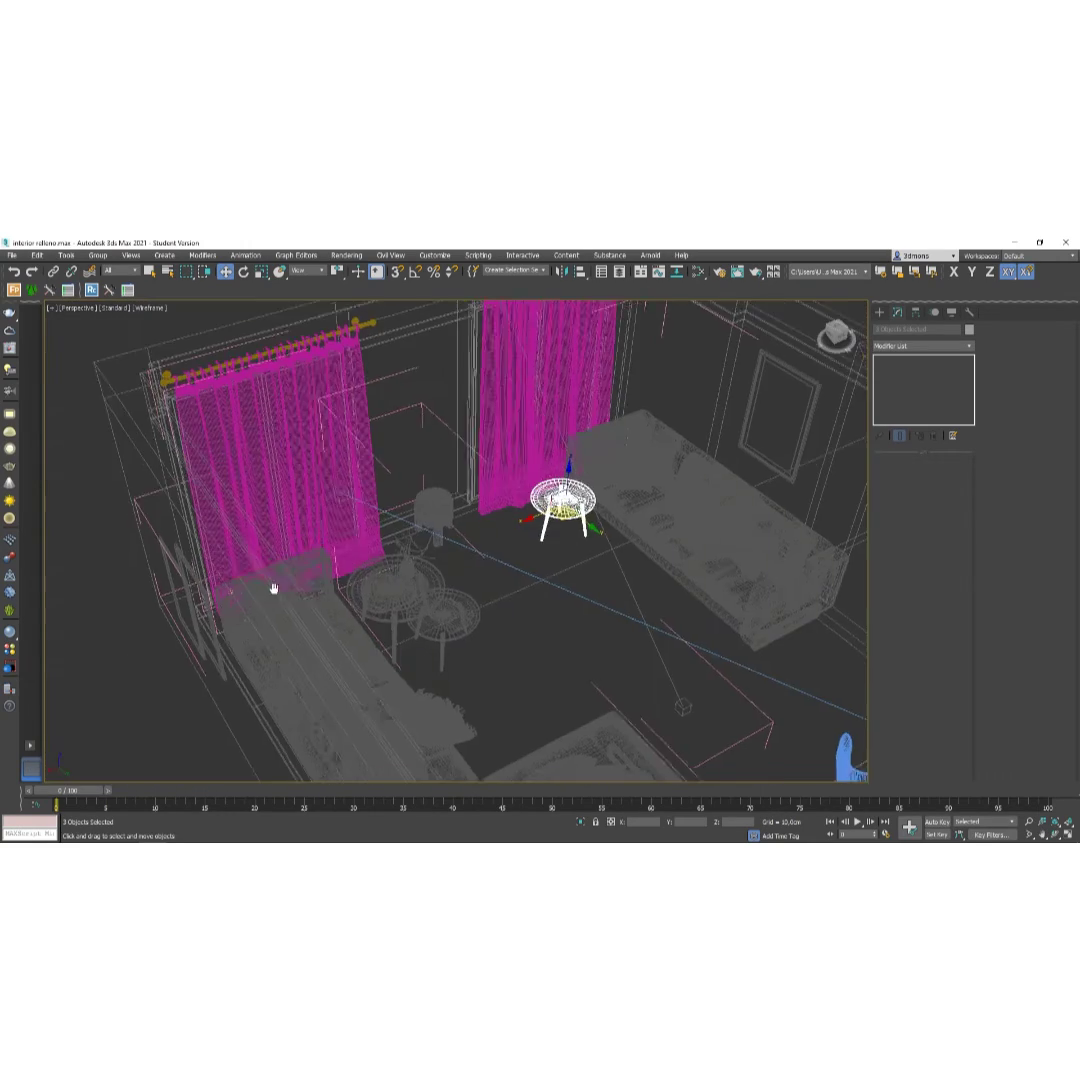
scroll(272, 586, "up", 5)
left_click(150, 560)
key("alt+w")
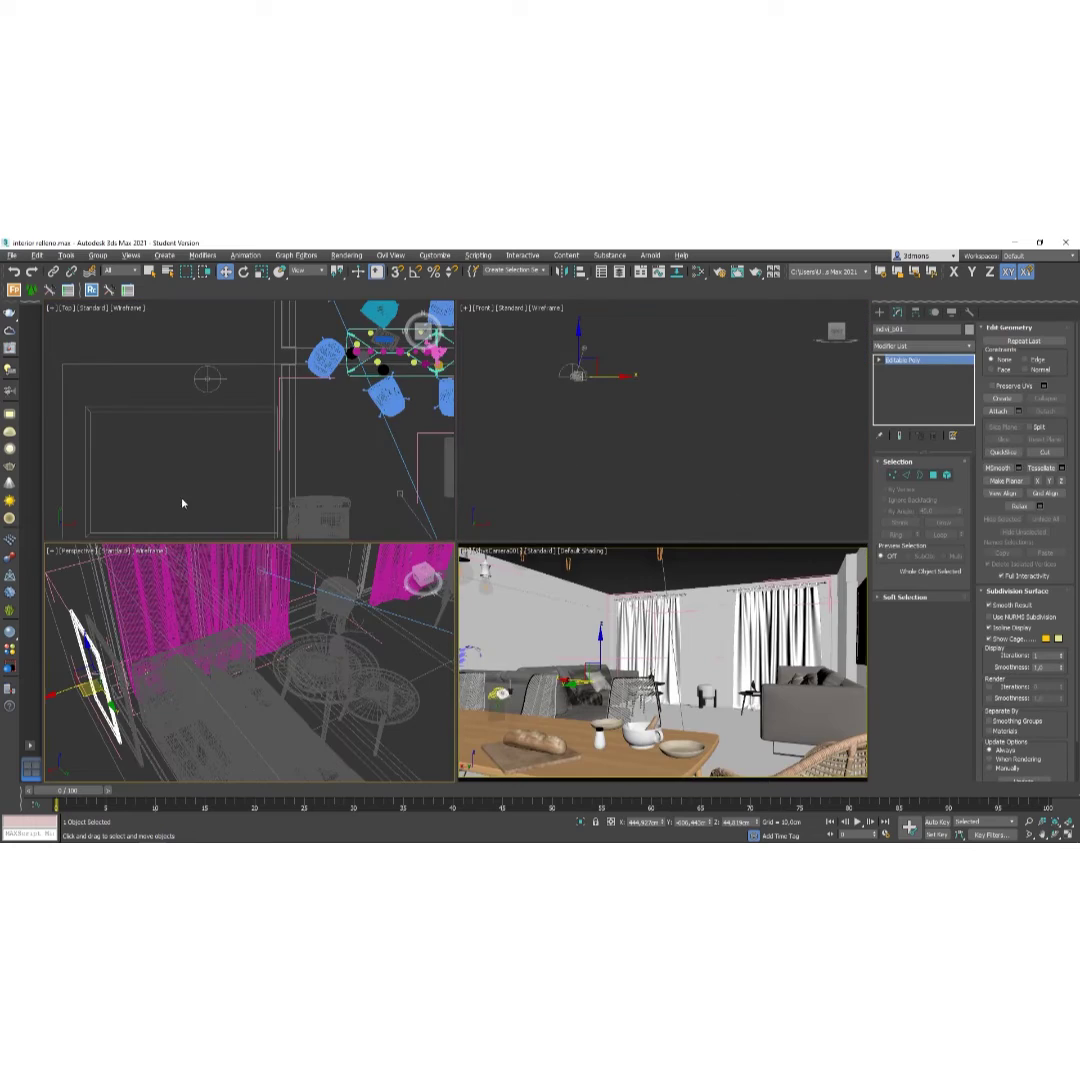
middle_click_drag(181, 501, 140, 385)
scroll(316, 485, "up", 6)
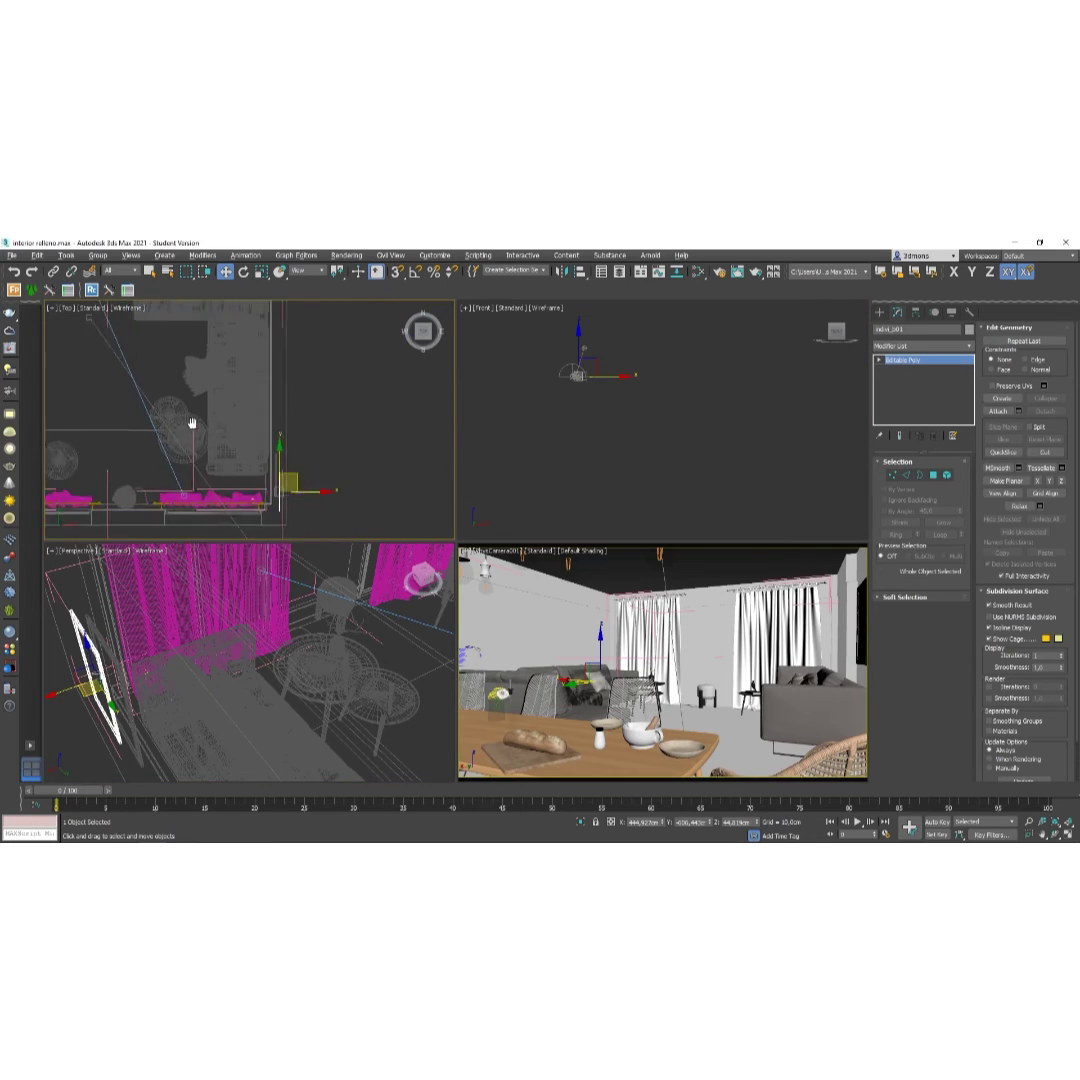
left_click_drag(290, 478, 248, 336)
key("ctrl+z")
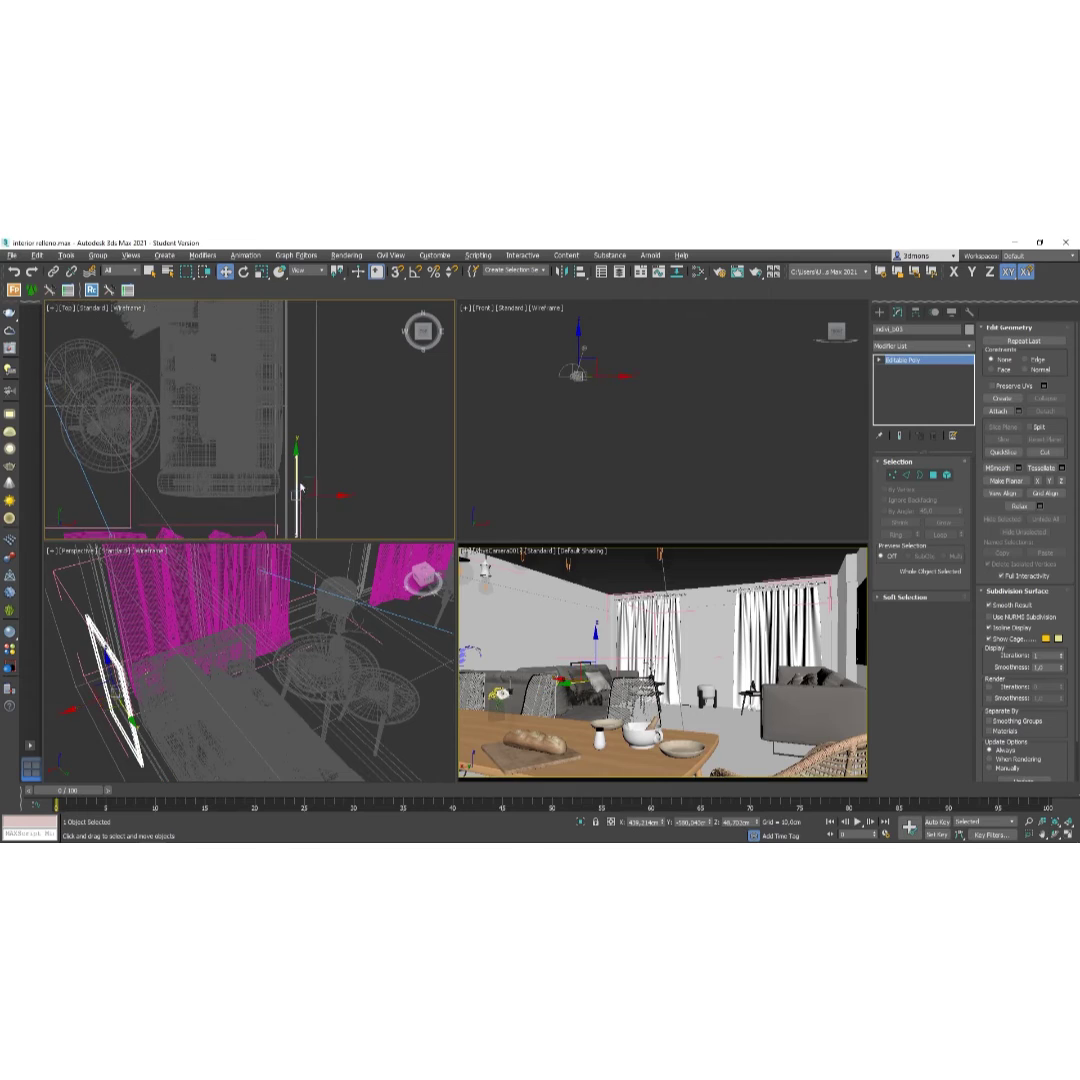
left_click_drag(308, 480, 286, 440)
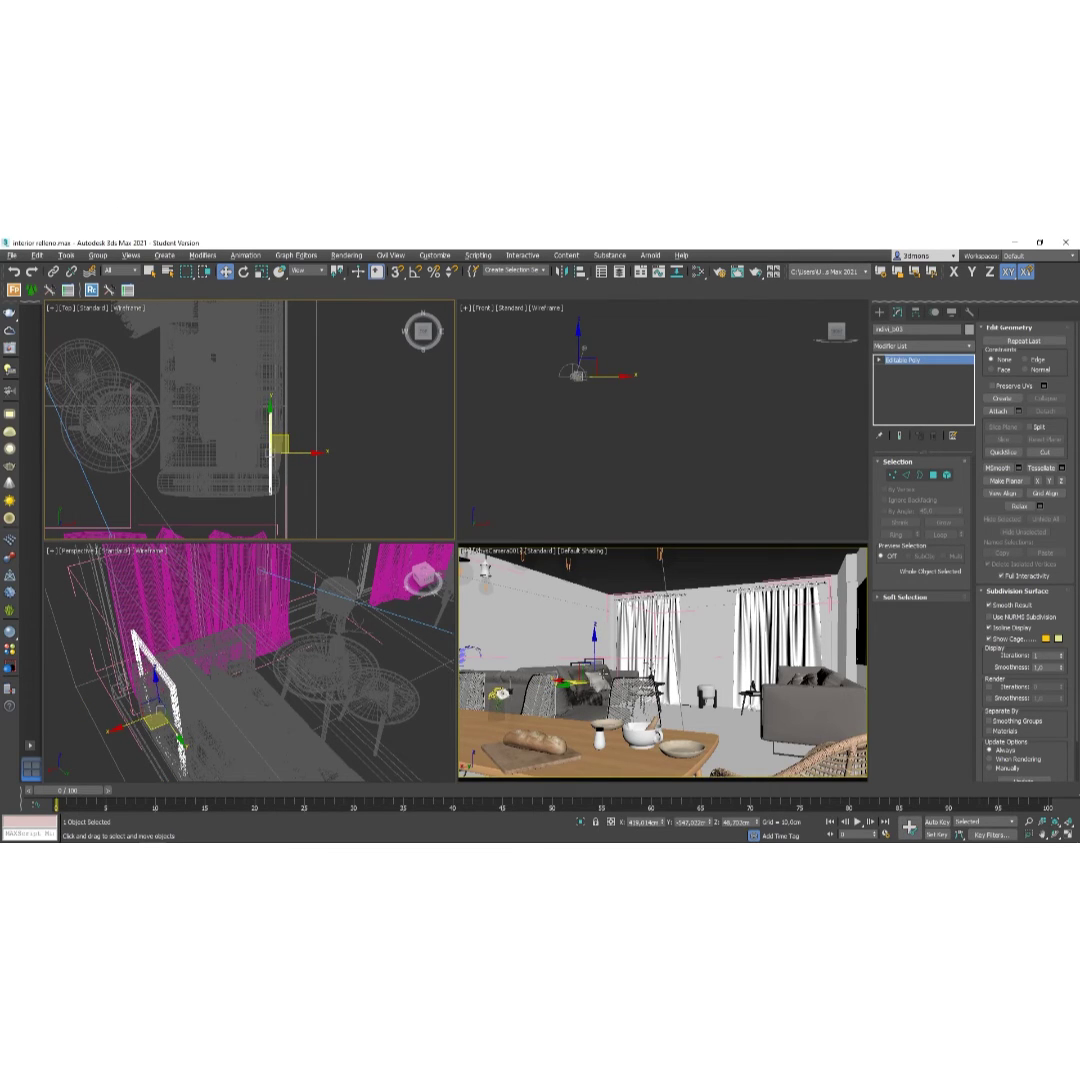
Raise the pictures above the corner sofa and shift the bare-tree one to about X 427 cm, Y -426 cm, Z 154 cm.
left_click_drag(597, 648, 580, 602)
left_click(578, 663)
right_click(268, 432)
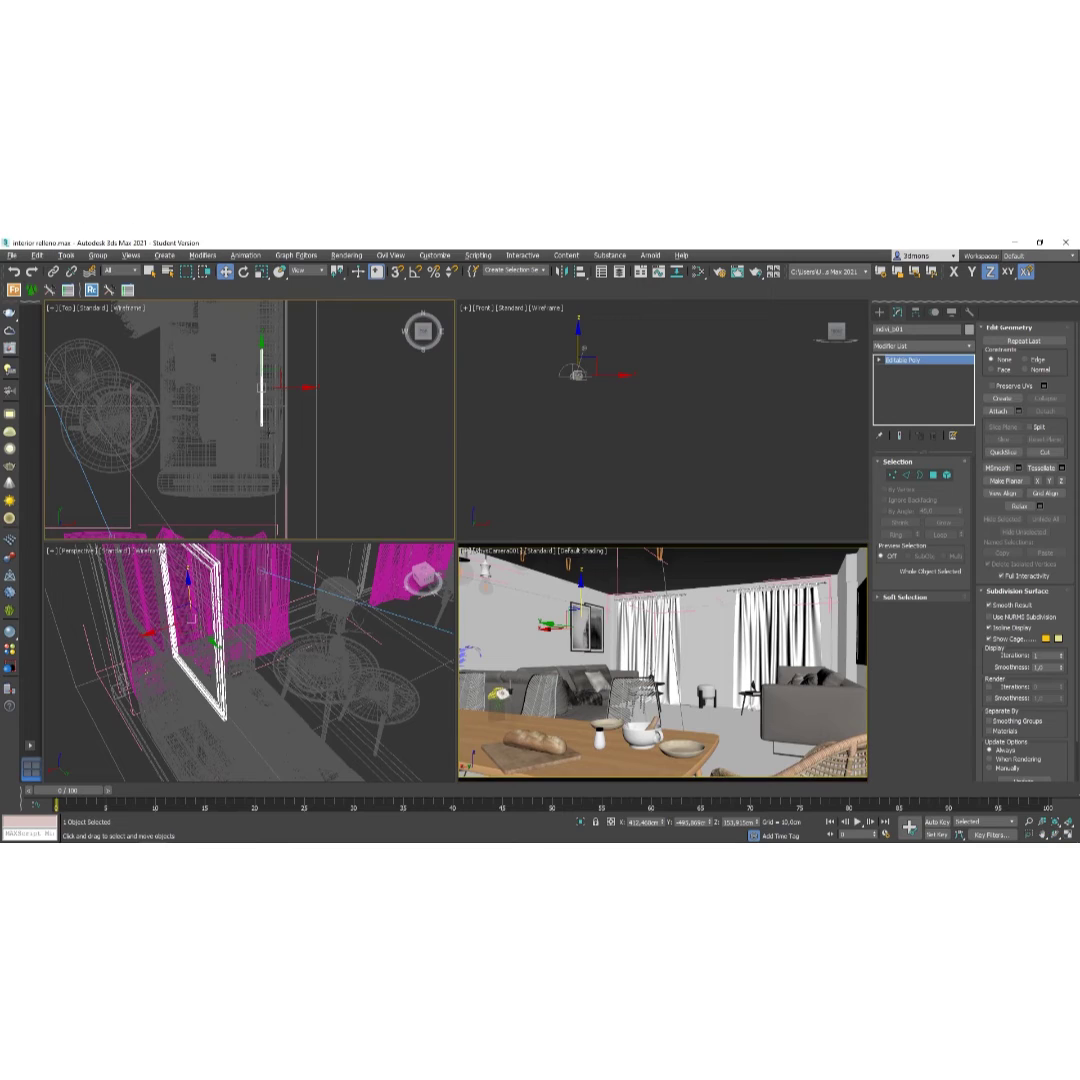
scroll(268, 432, "up", 2)
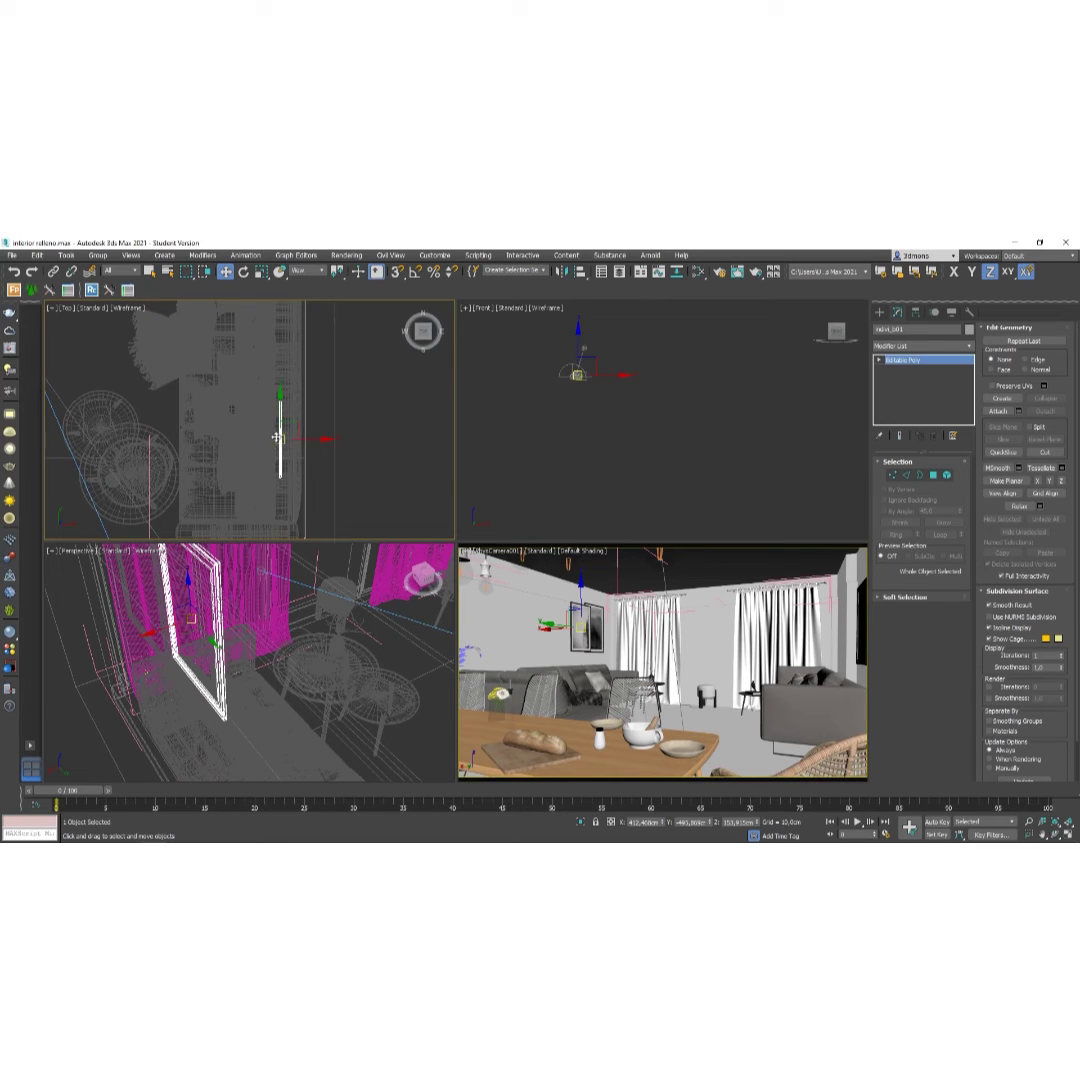
scroll(277, 437, "up", 1)
left_click_drag(294, 446, 312, 357)
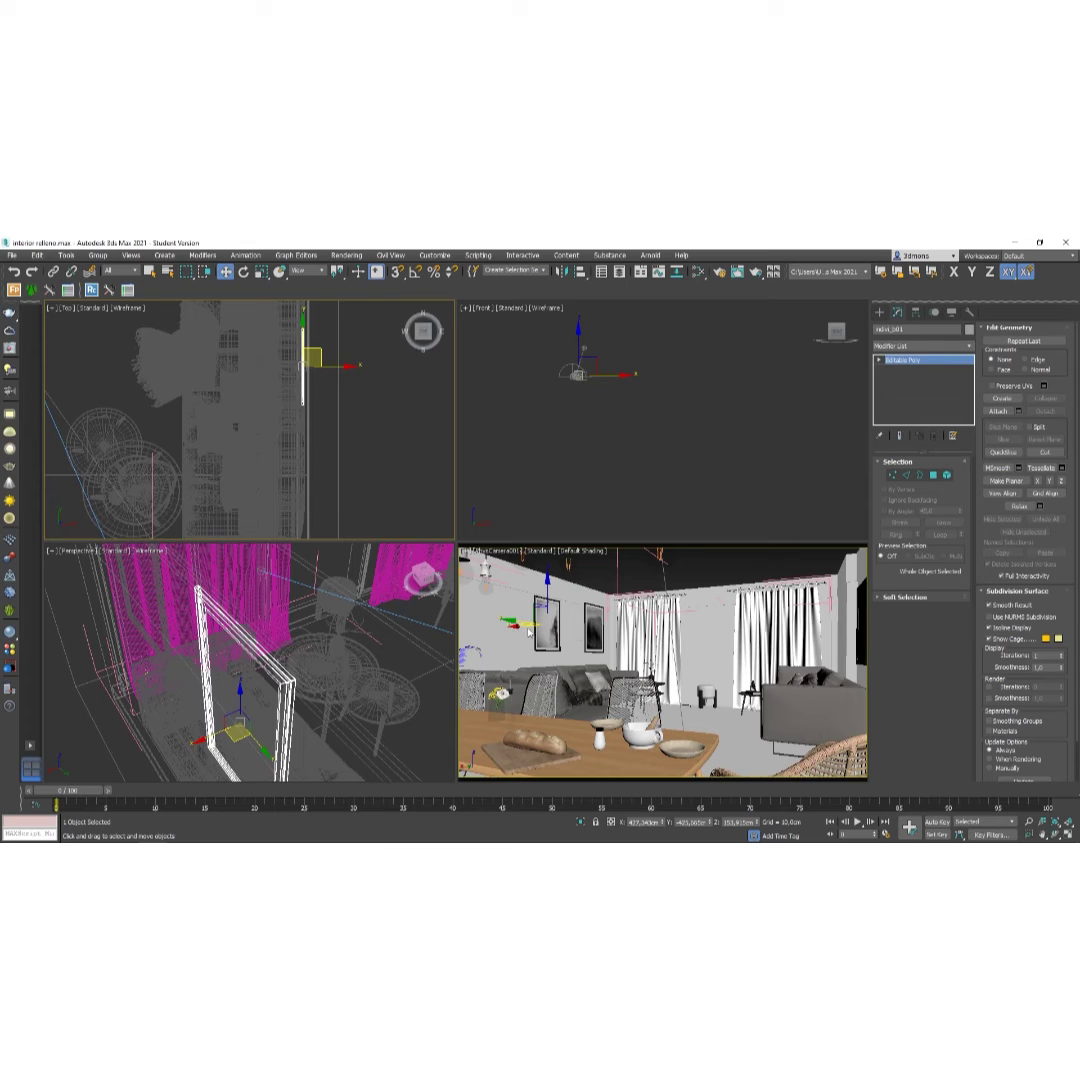
Slide the bare-tree picture along X against the wall behind the corner sofa, to about X 432 cm.
key("alt+w")
scroll(330, 610, "up", 5)
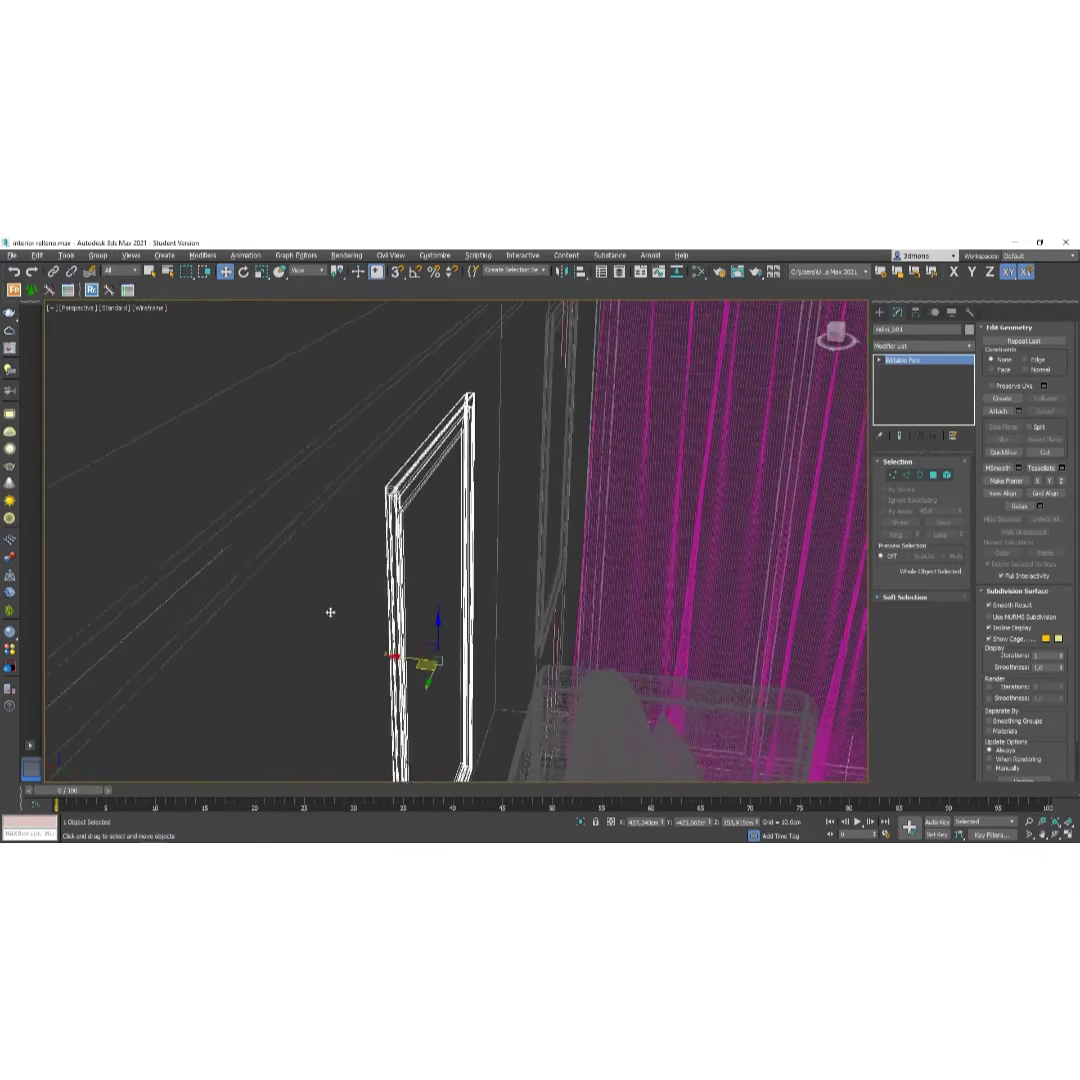
key("F3")
middle_click_drag(384, 620, 330, 588)
scroll(329, 606, "down", 2)
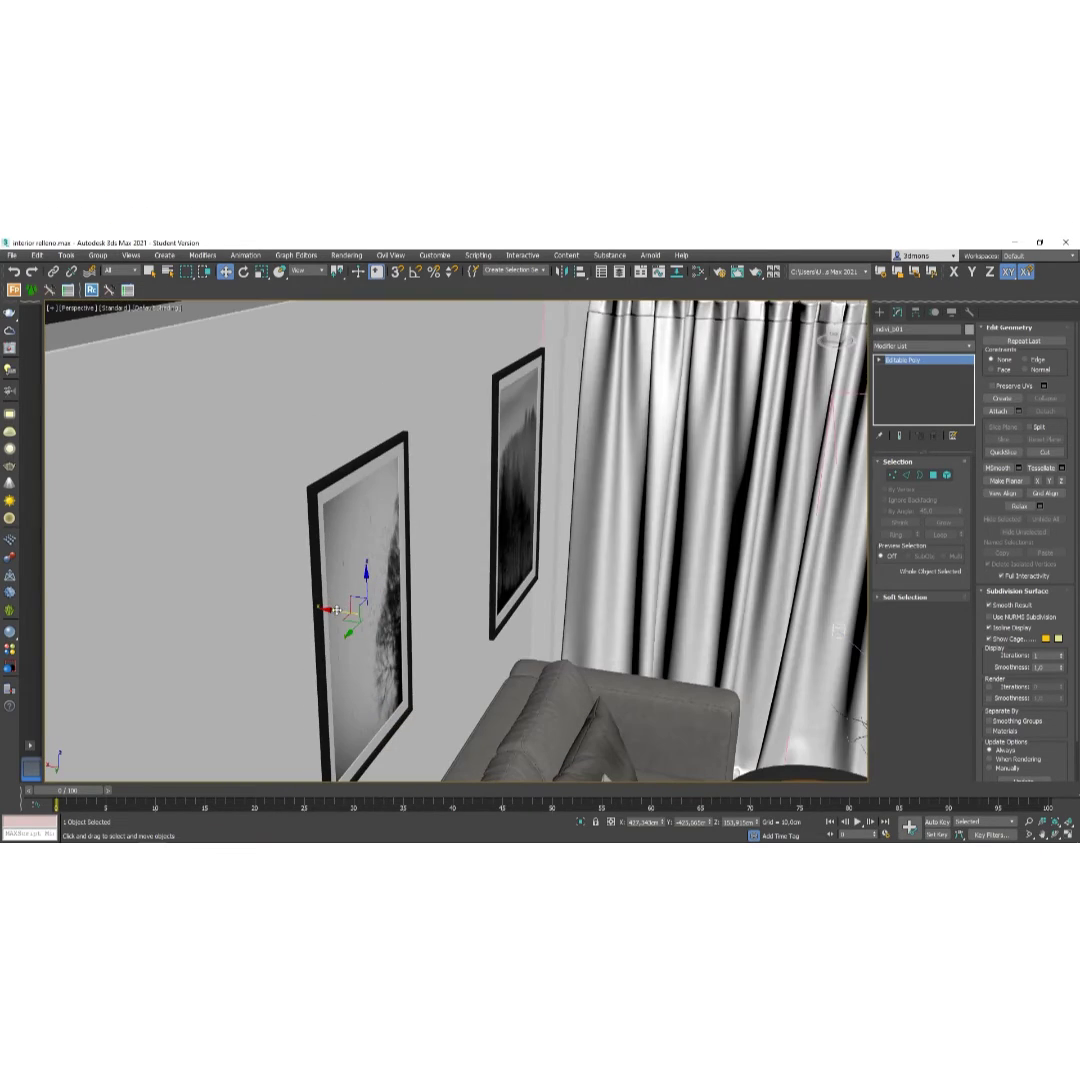
left_click_drag(337, 609, 321, 612)
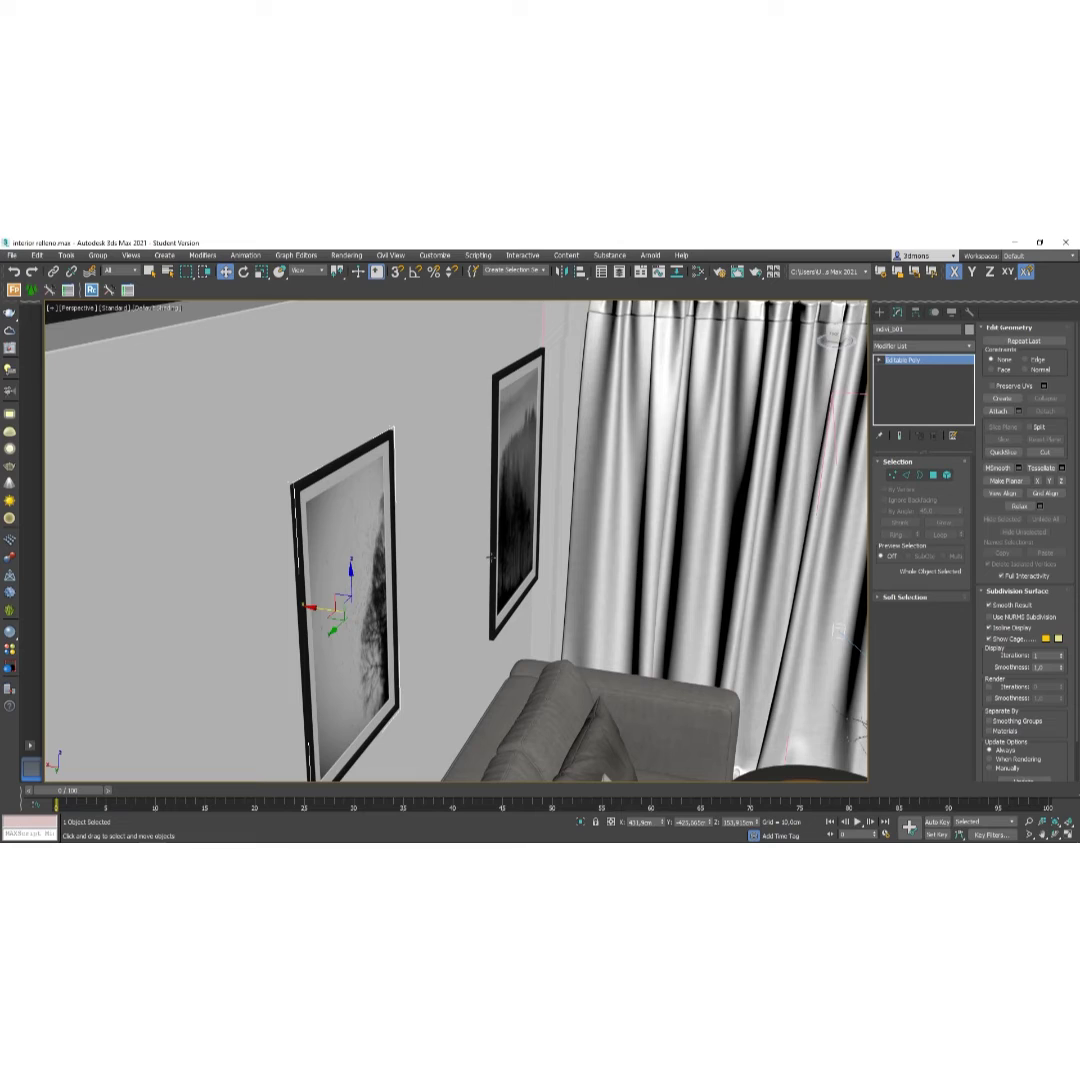
Set the forest picture against the wall at about X 435 cm, Z 144 cm, and lower the bare-tree picture to about Z 144 cm.
left_click(491, 556)
left_click_drag(480, 493, 449, 485)
middle_click_drag(464, 485, 447, 466, "alt")
left_click_drag(476, 450, 476, 483)
left_click(235, 516)
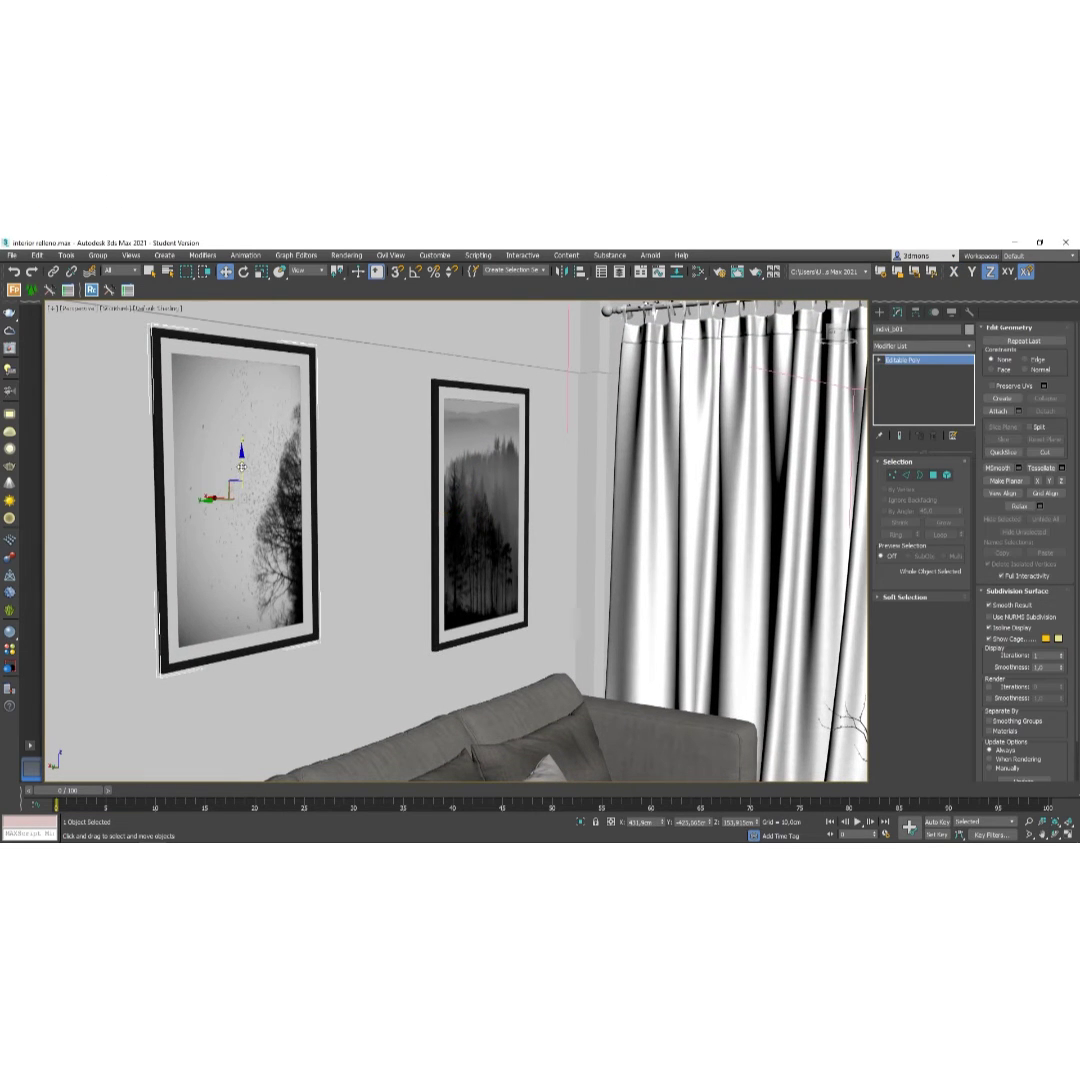
left_click_drag(246, 463, 200, 537)
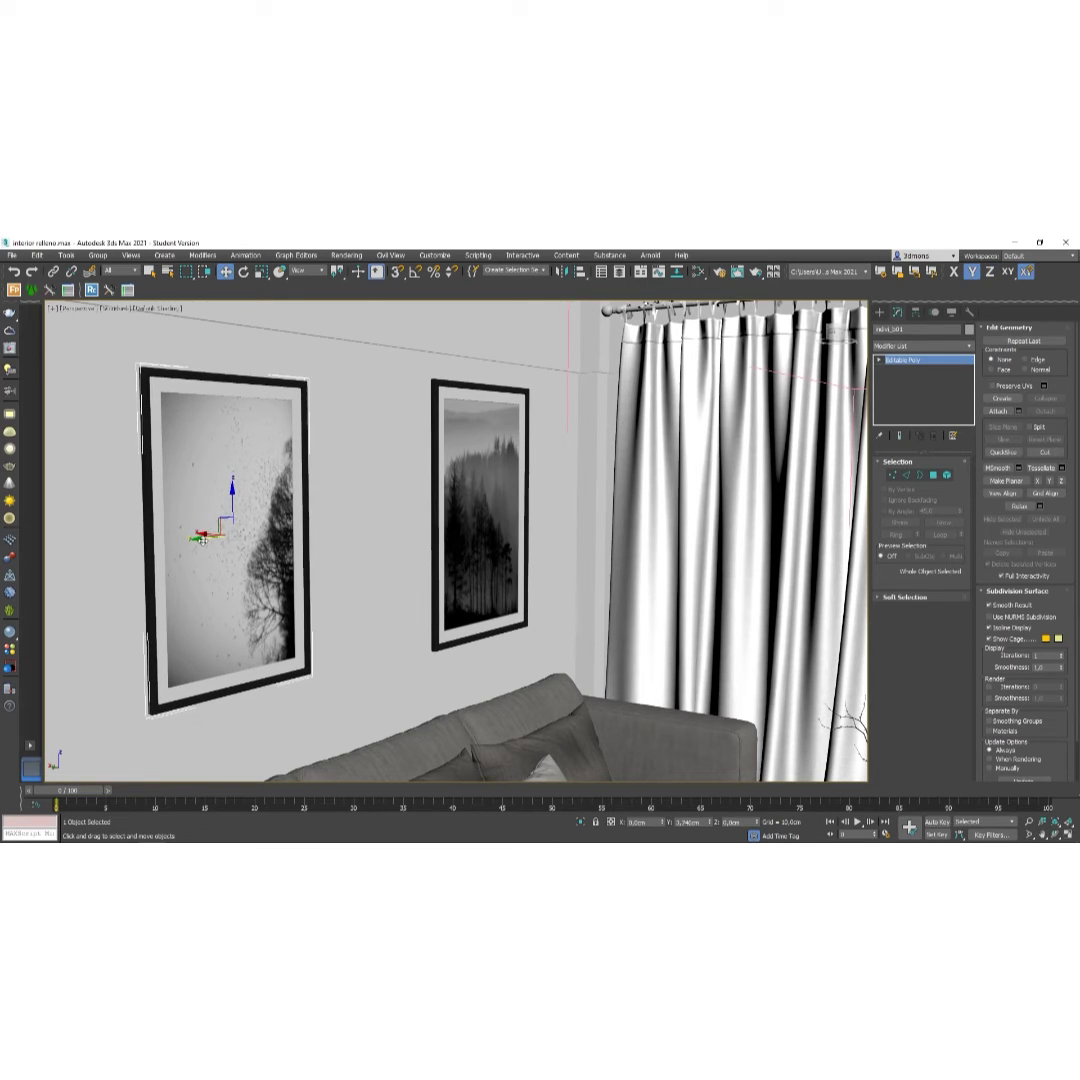
left_click(450, 540)
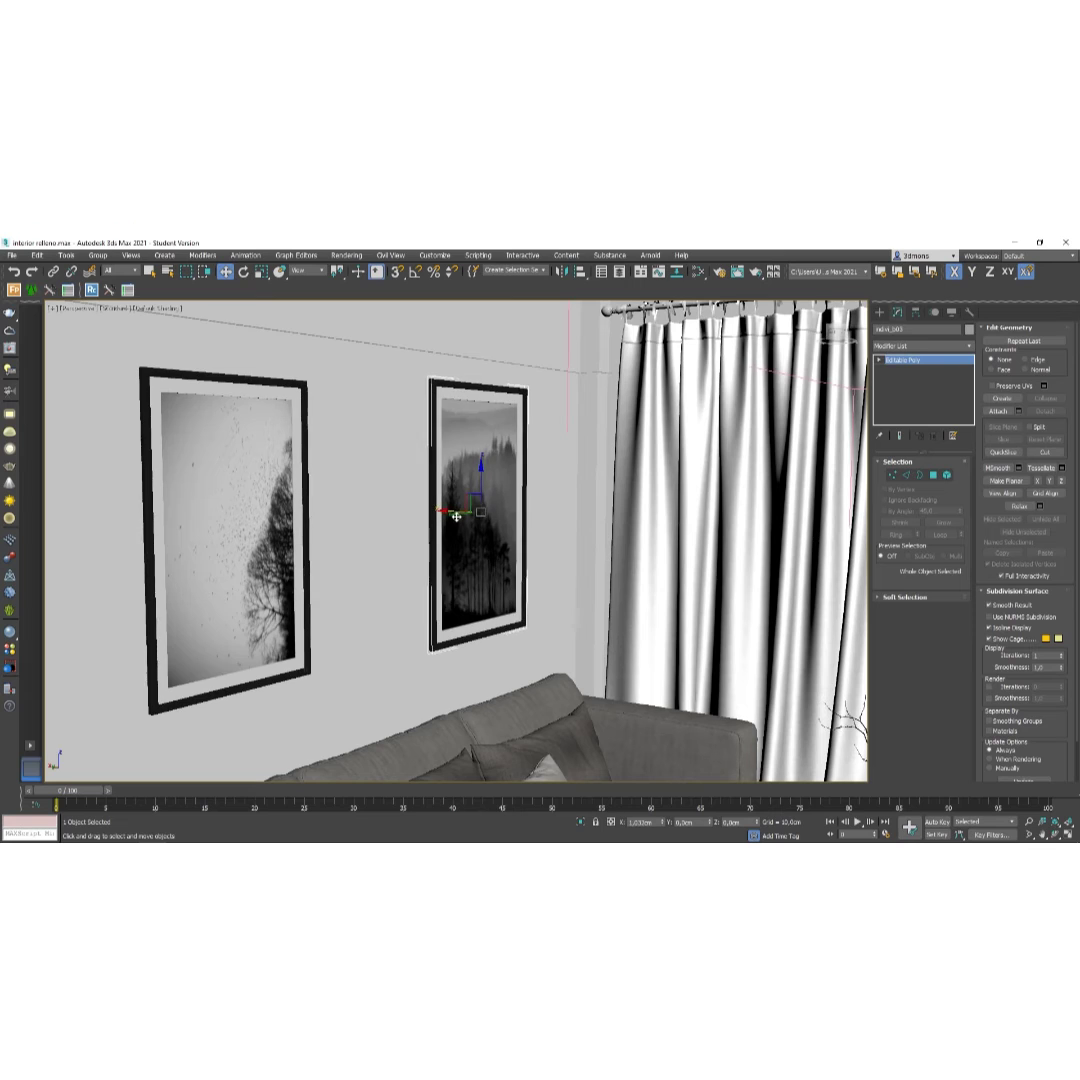
left_click_drag(461, 517, 455, 517)
key("ctrl+z")
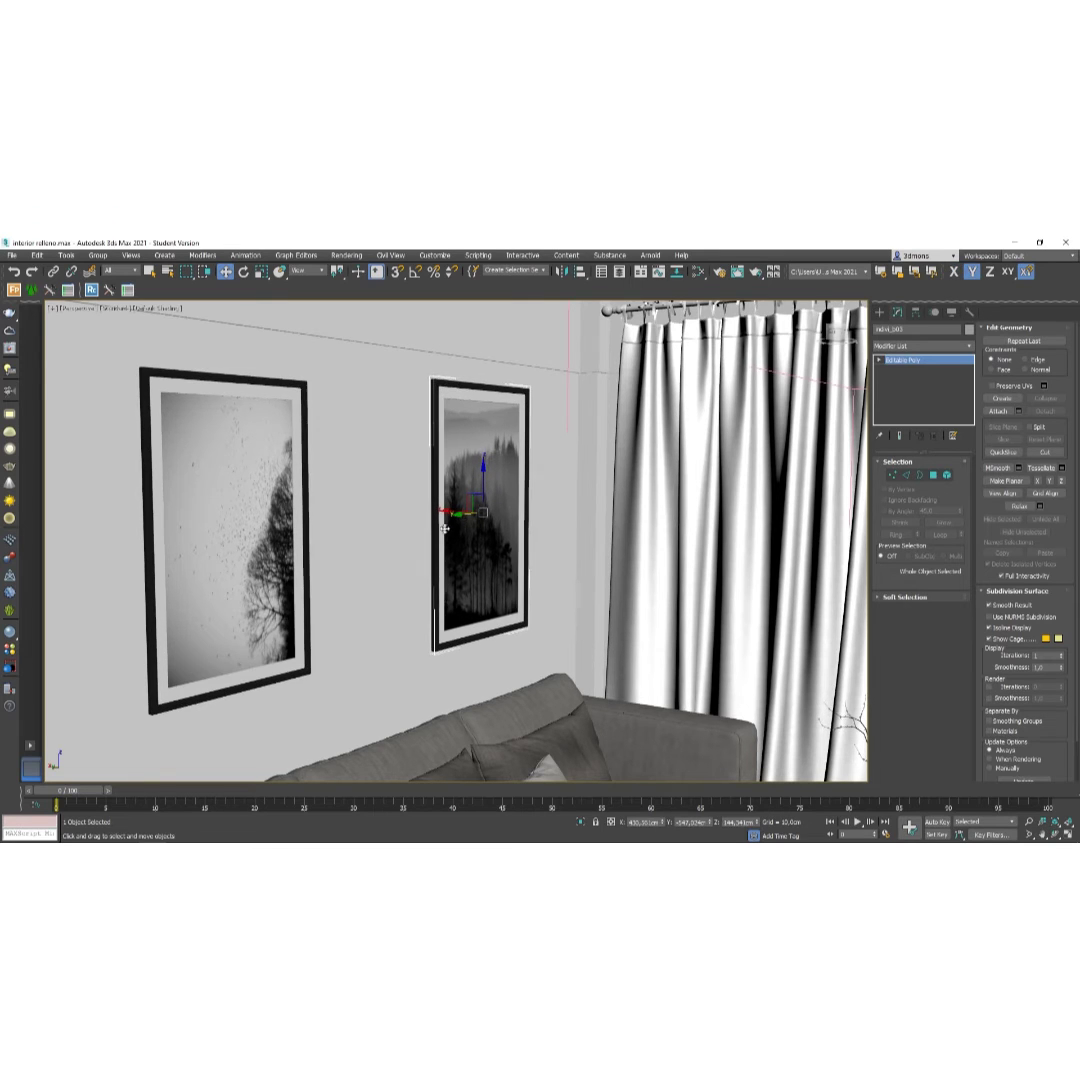
Rotate the bare-tree picture a quarter turn so it hangs in landscape orientation above the corner sofa.
middle_click_drag(451, 547, 392, 549, "alt")
left_click(170, 534)
middle_click_drag(170, 534, 231, 540)
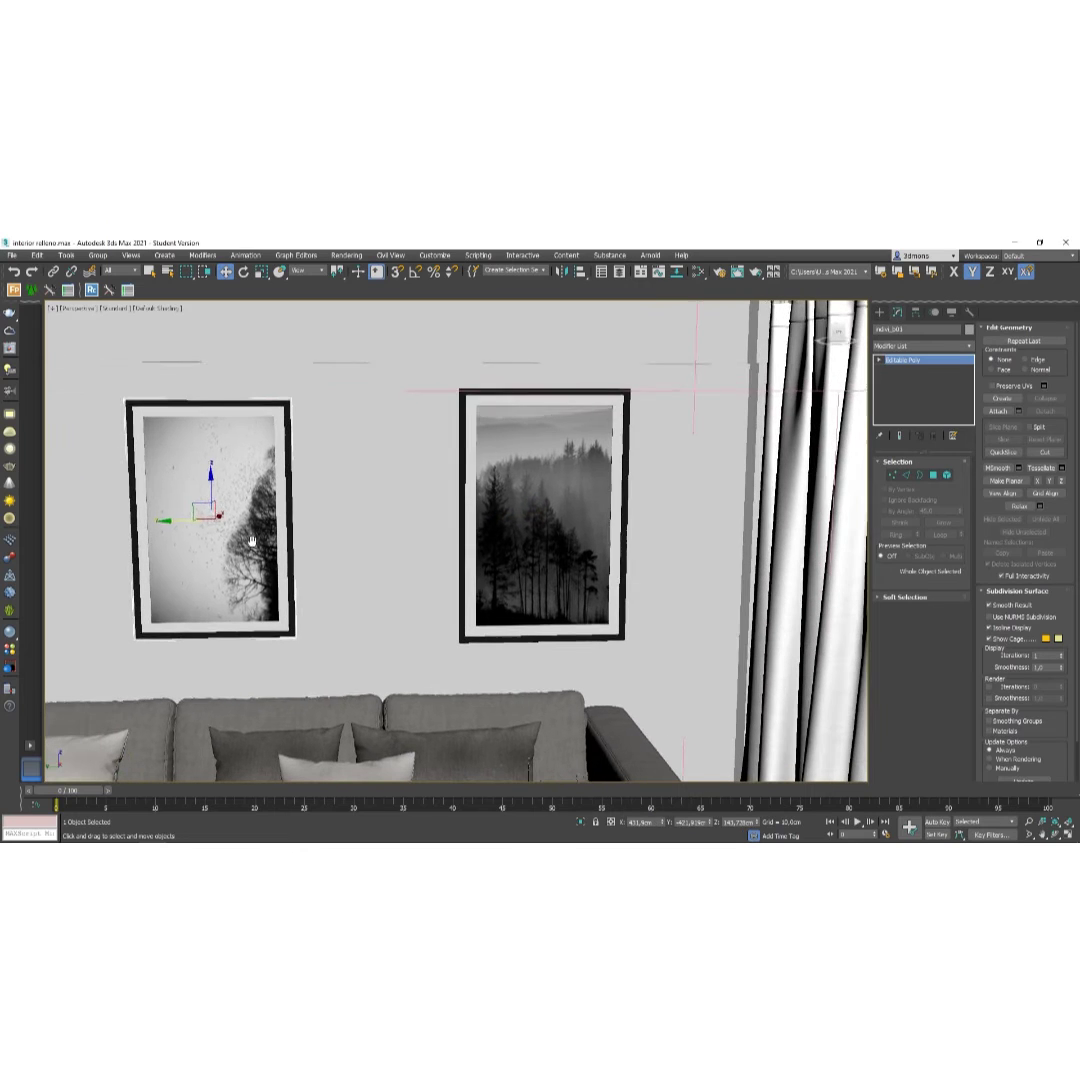
key("e")
left_click_drag(238, 497, 255, 554)
key("ctrl+z")
key("ctrl+z")
middle_click_drag(255, 554, 322, 551, "alt")
key("w")
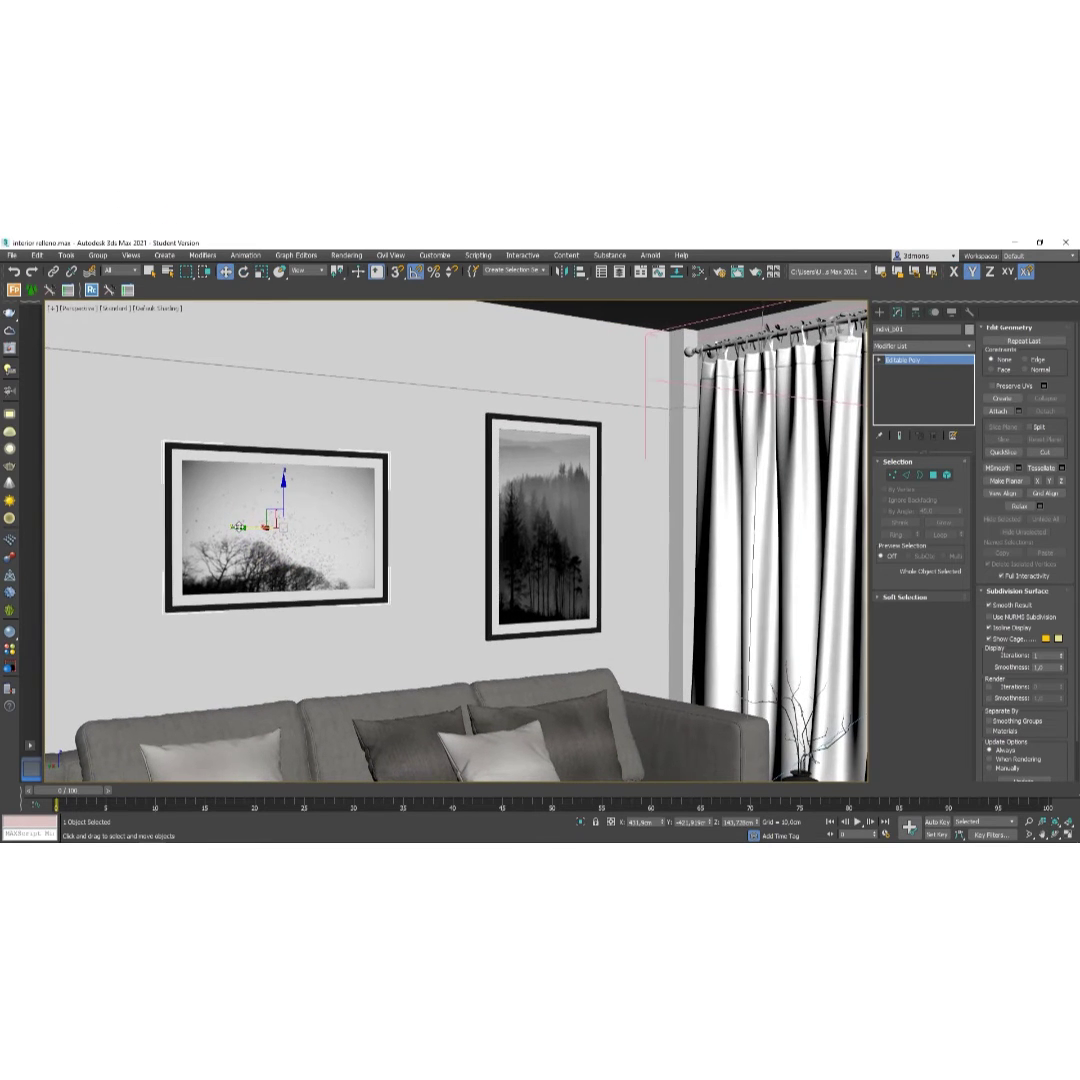
Slide the bare-tree picture along the wall to about Y -399 cm and nudge the forest picture along Y.
left_click_drag(250, 528, 210, 530)
middle_click_drag(202, 531, 219, 553, "alt")
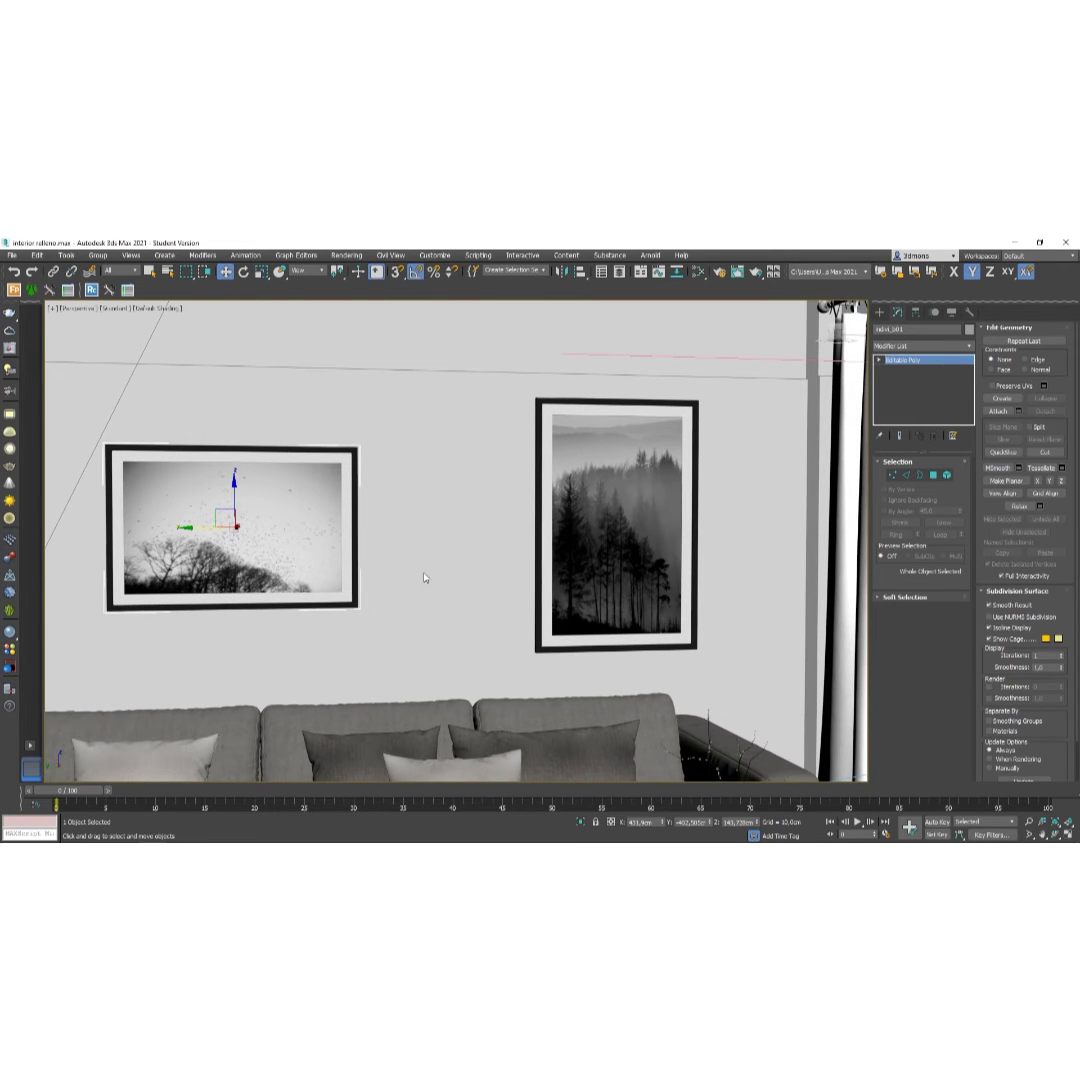
middle_click_drag(424, 578, 405, 579, "alt")
middle_click_drag(501, 579, 610, 536, "alt")
left_click(651, 530)
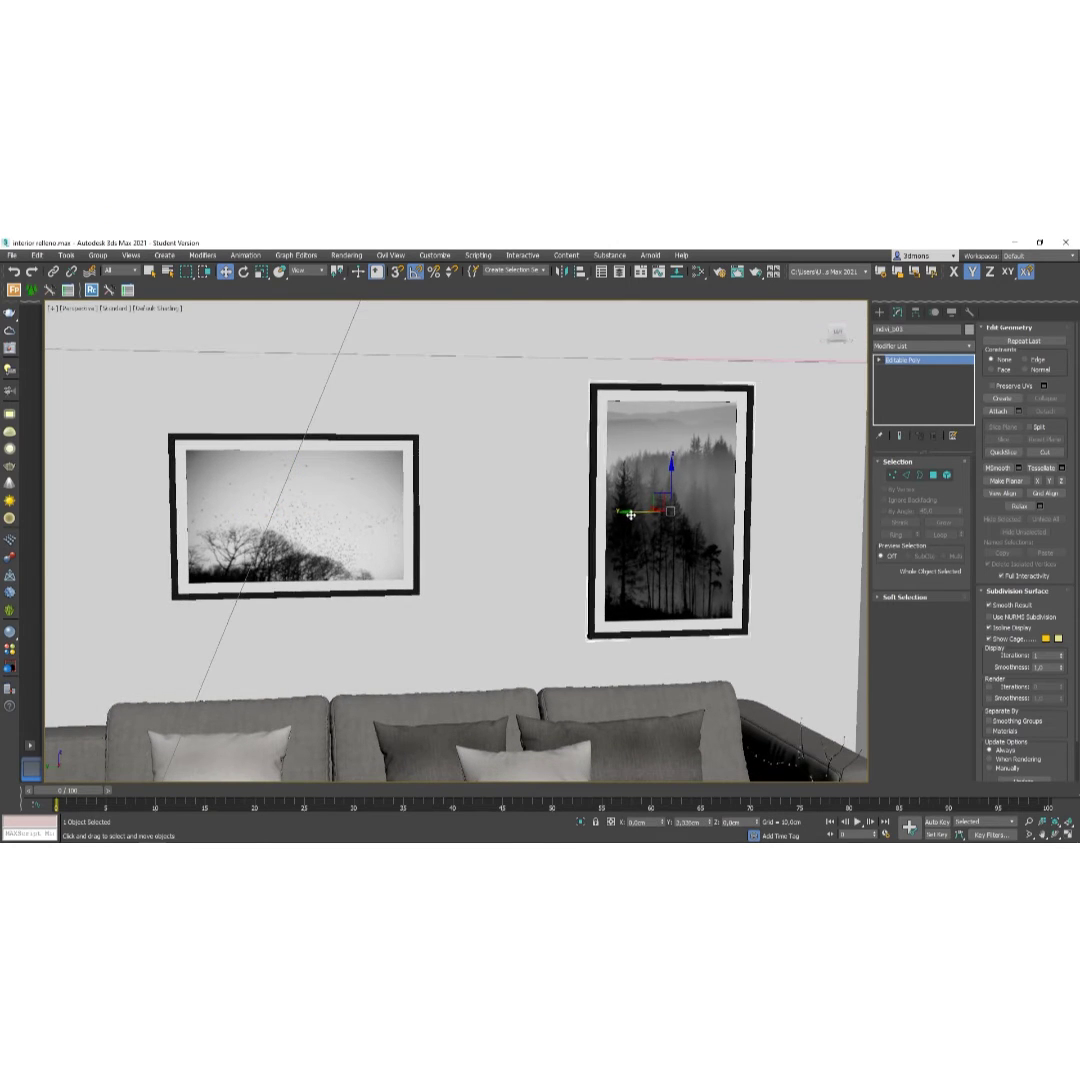
left_click(355, 528)
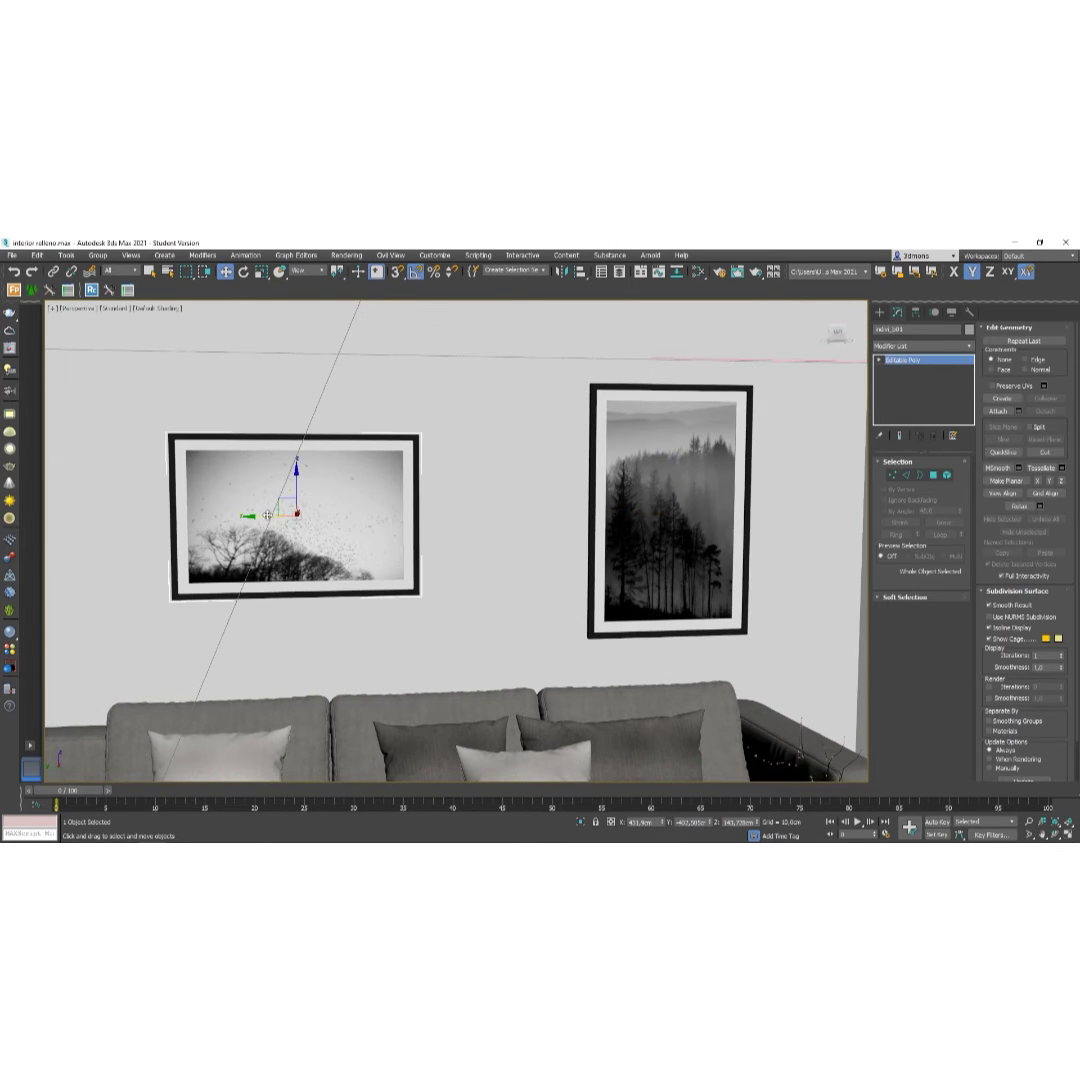
mouse_move(268, 515)
left_mouse_down()
mouse_move(278, 515)
mouse_move(268, 515)
left_mouse_up()
middle_click_drag(268, 515, 515, 567, "alt")
scroll(322, 552, "down", 5)
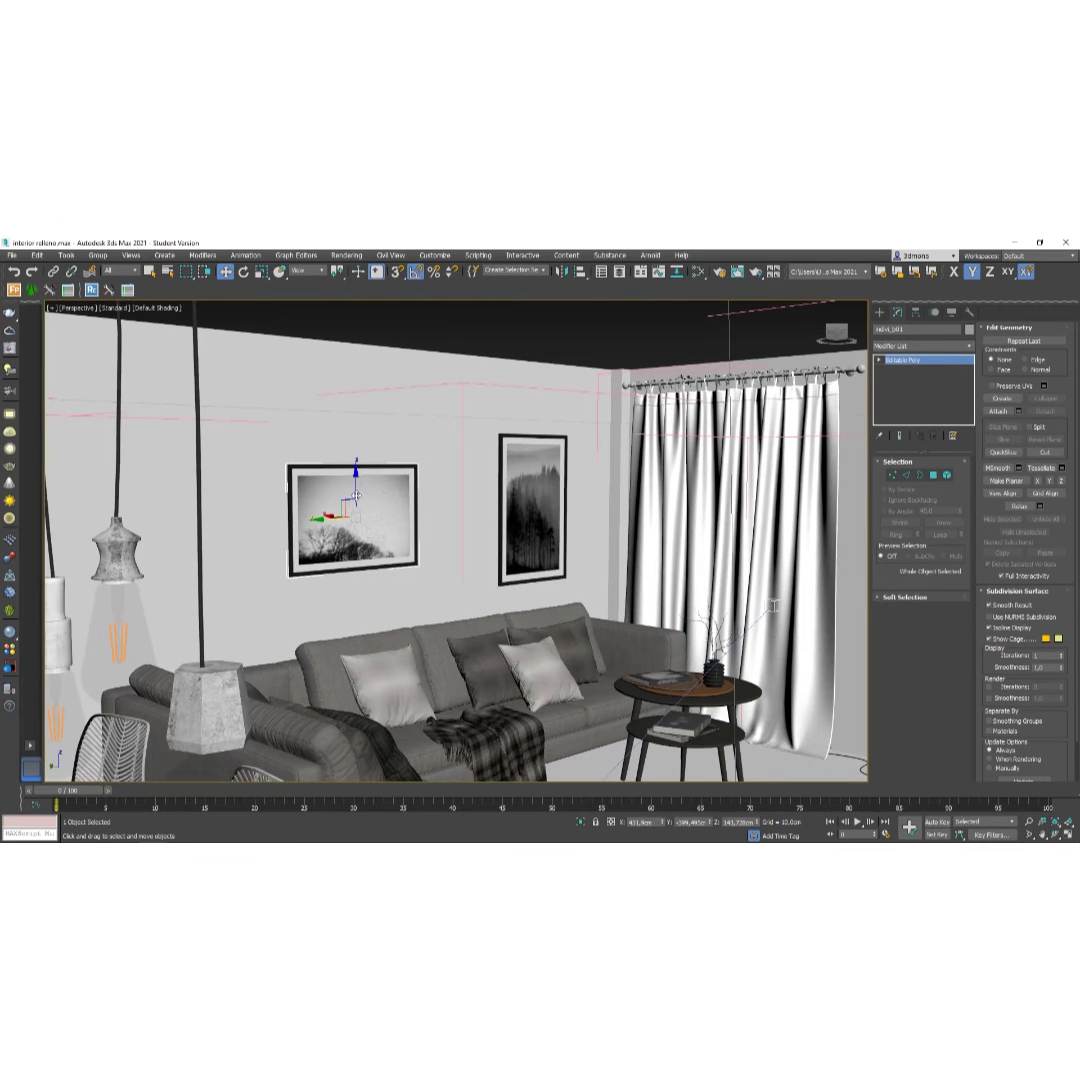
Widen the gap between the pictures, with the bare-tree one at about Y -357 cm and the forest one at about Y -536 cm.
scroll(355, 494, "down", 3)
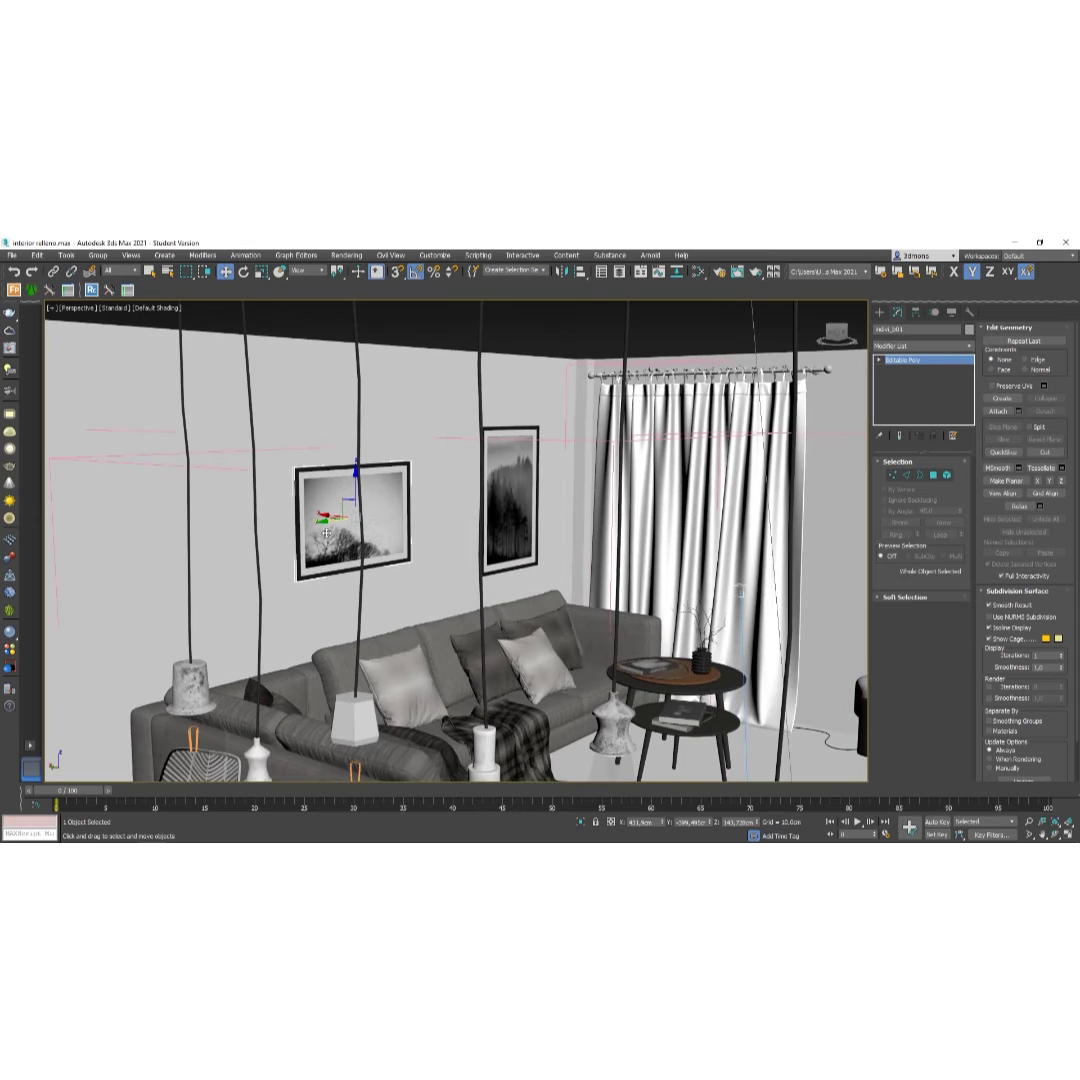
left_click_drag(326, 533, 282, 533)
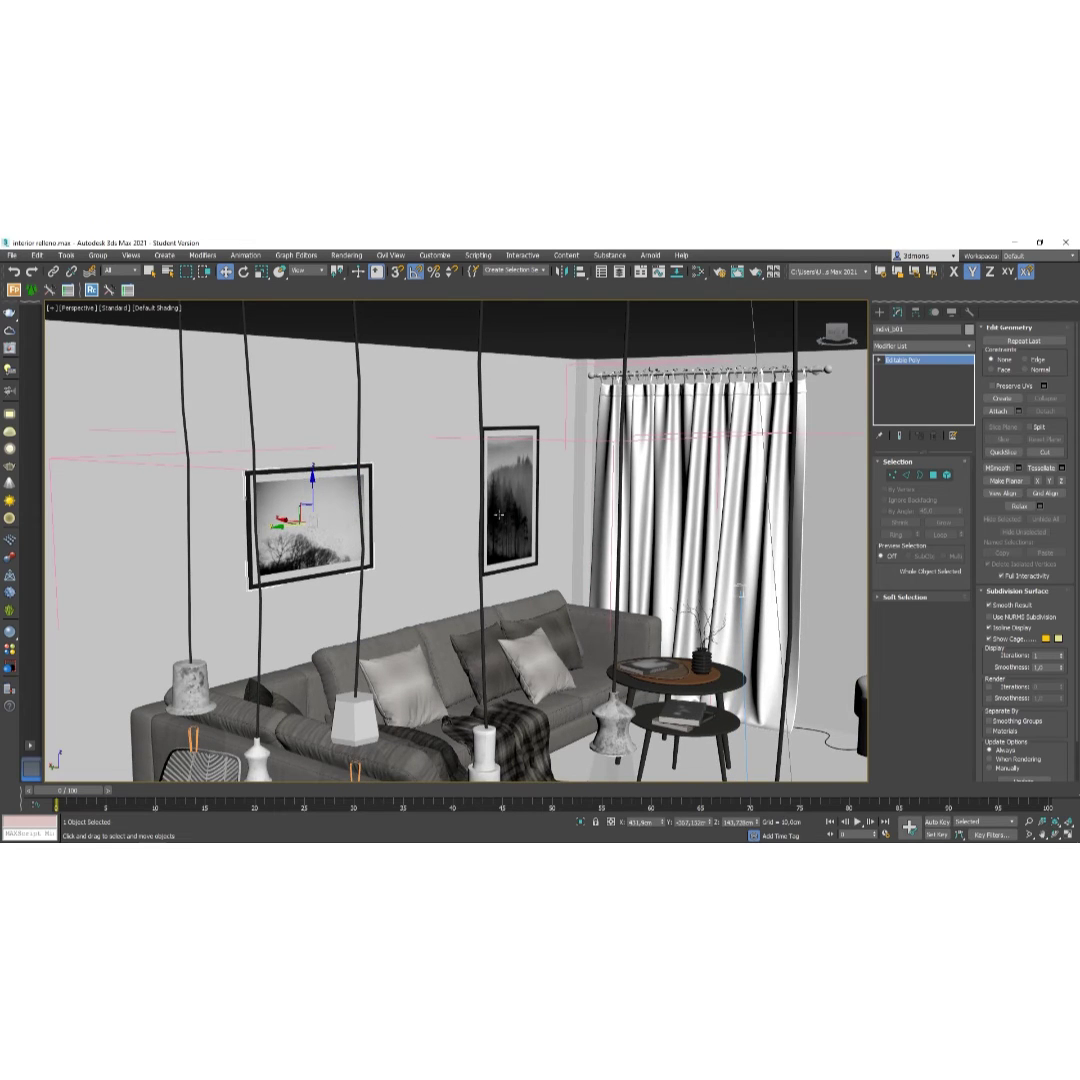
left_click(498, 514)
Show the PhysCamera001 view maximized and save the scene under its current file name.
key("alt+w")
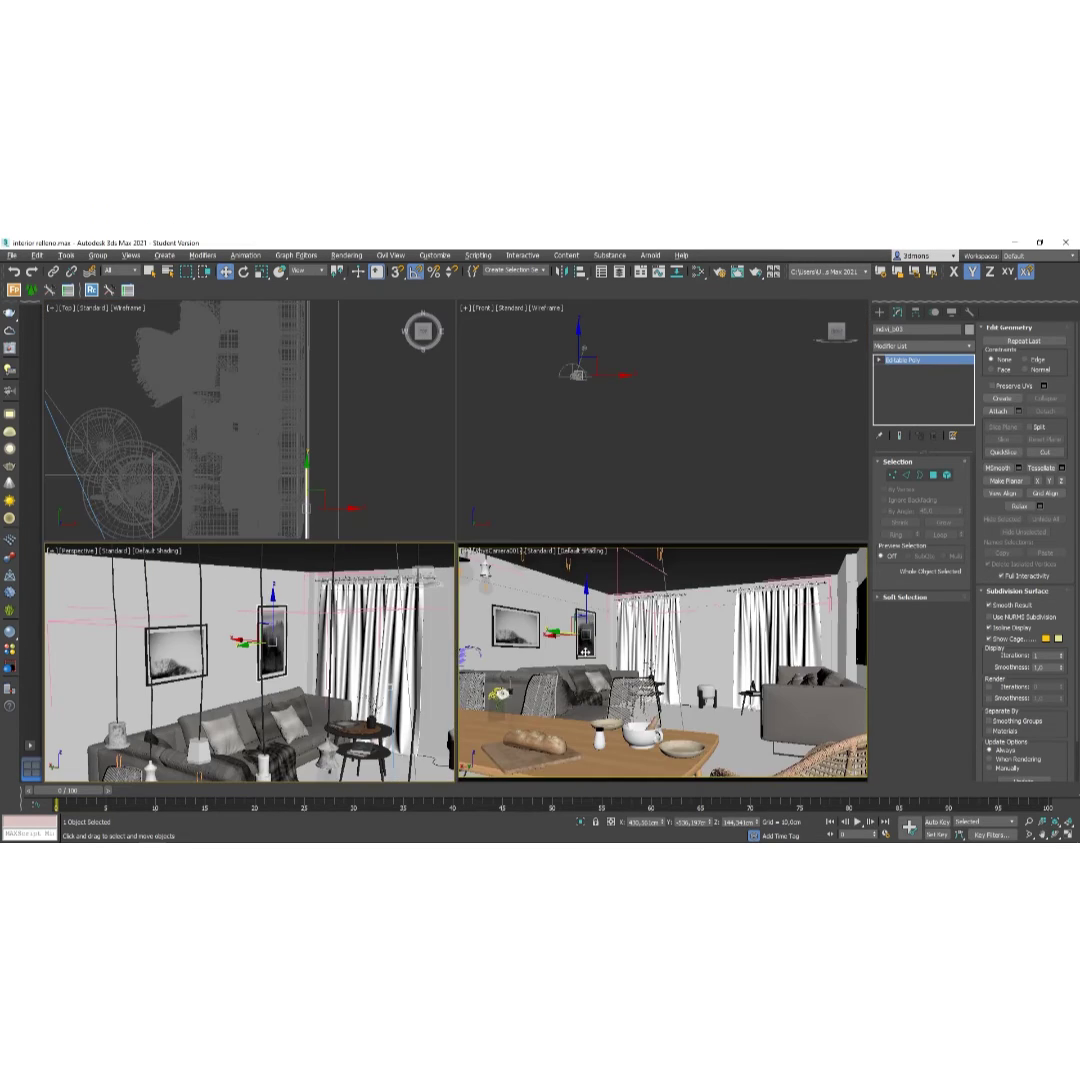
key("alt+w")
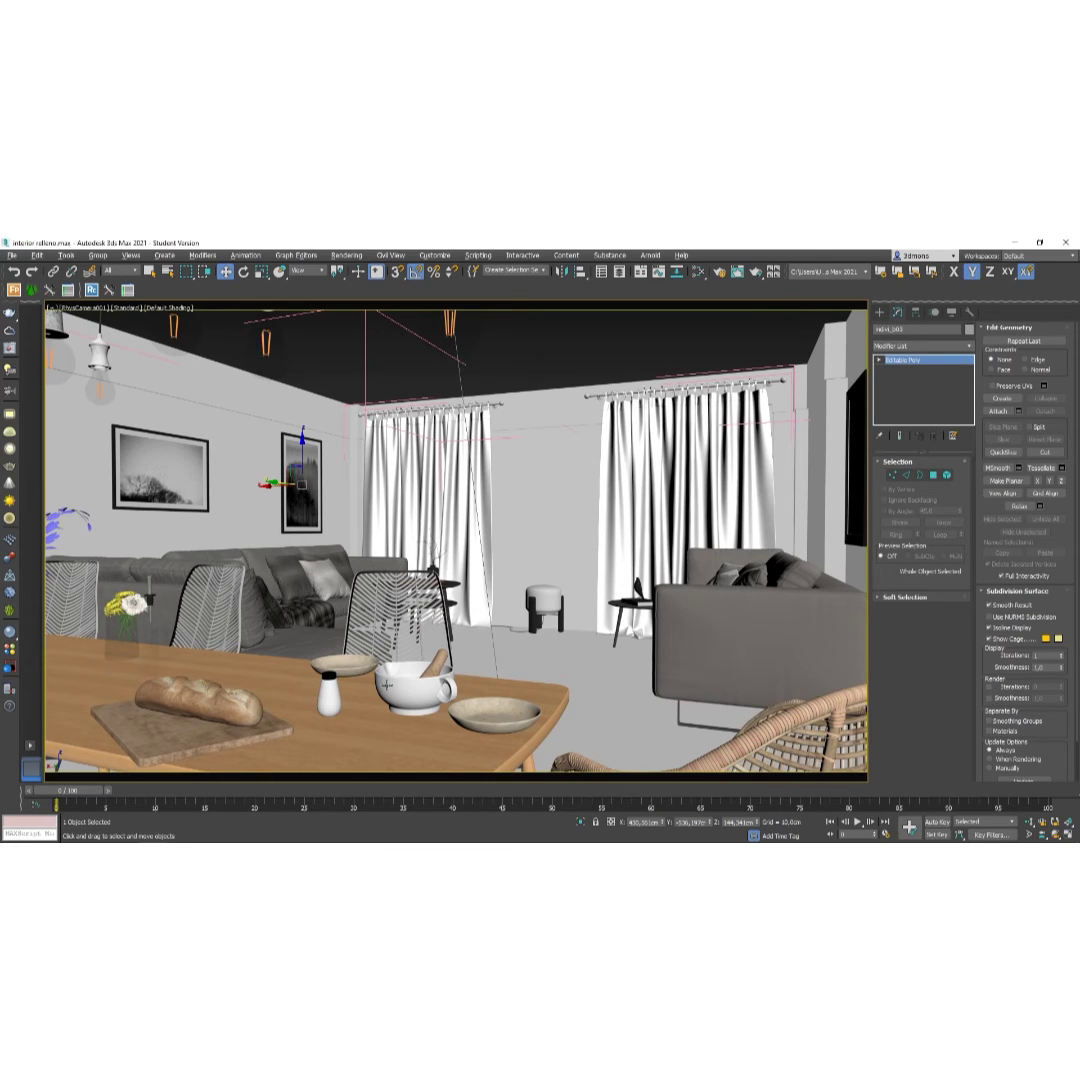
left_click(432, 650)
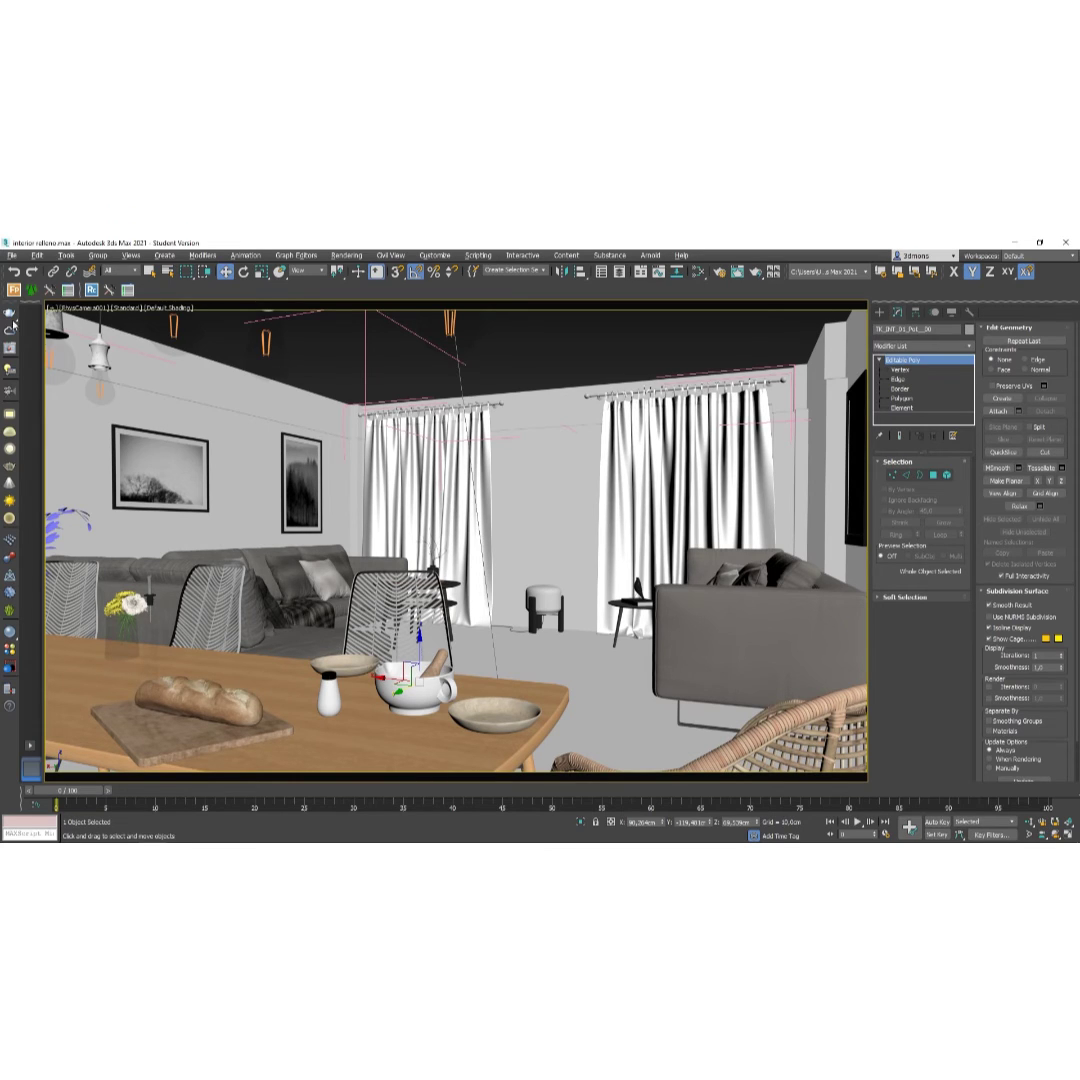
left_click(12, 255)
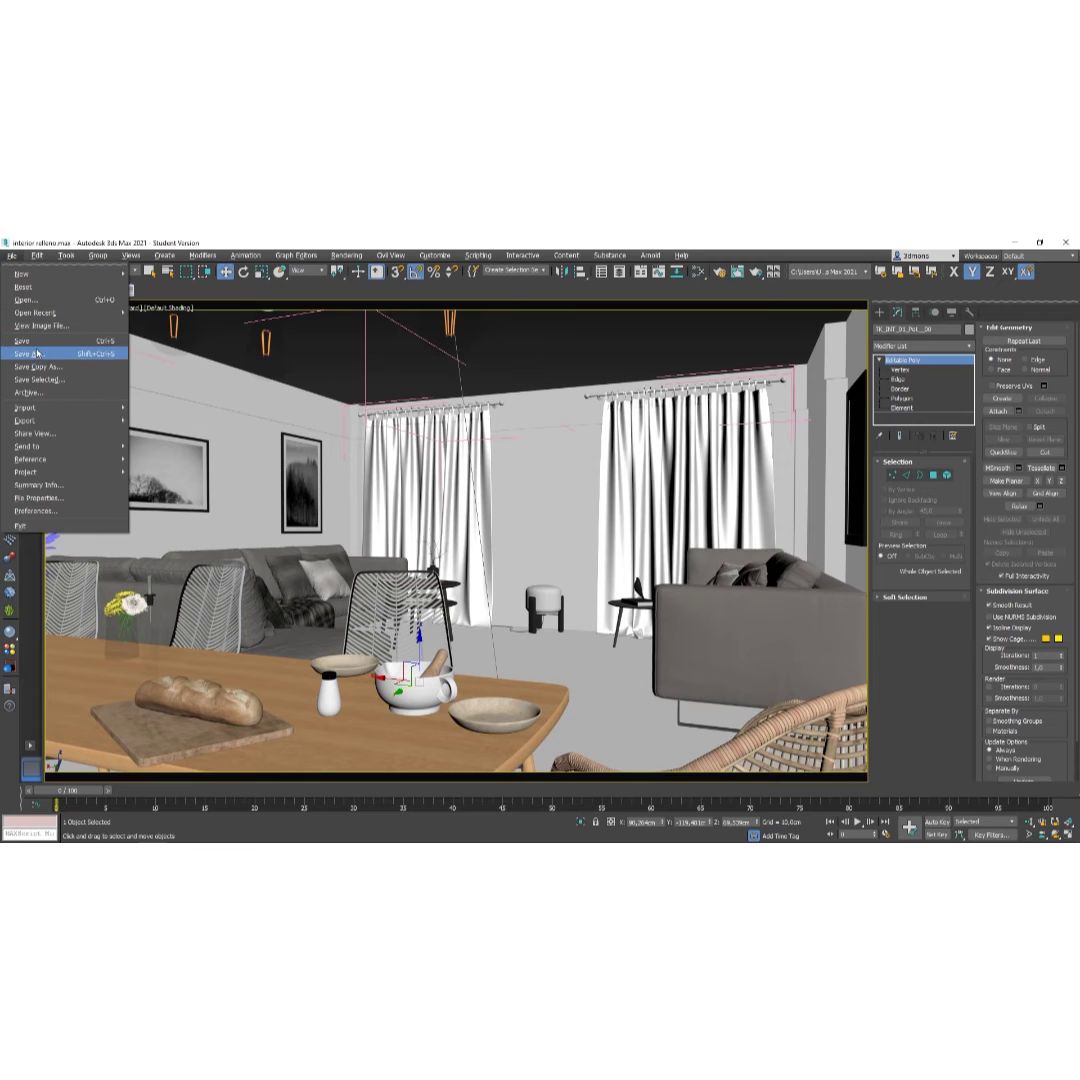
left_click(30, 341)
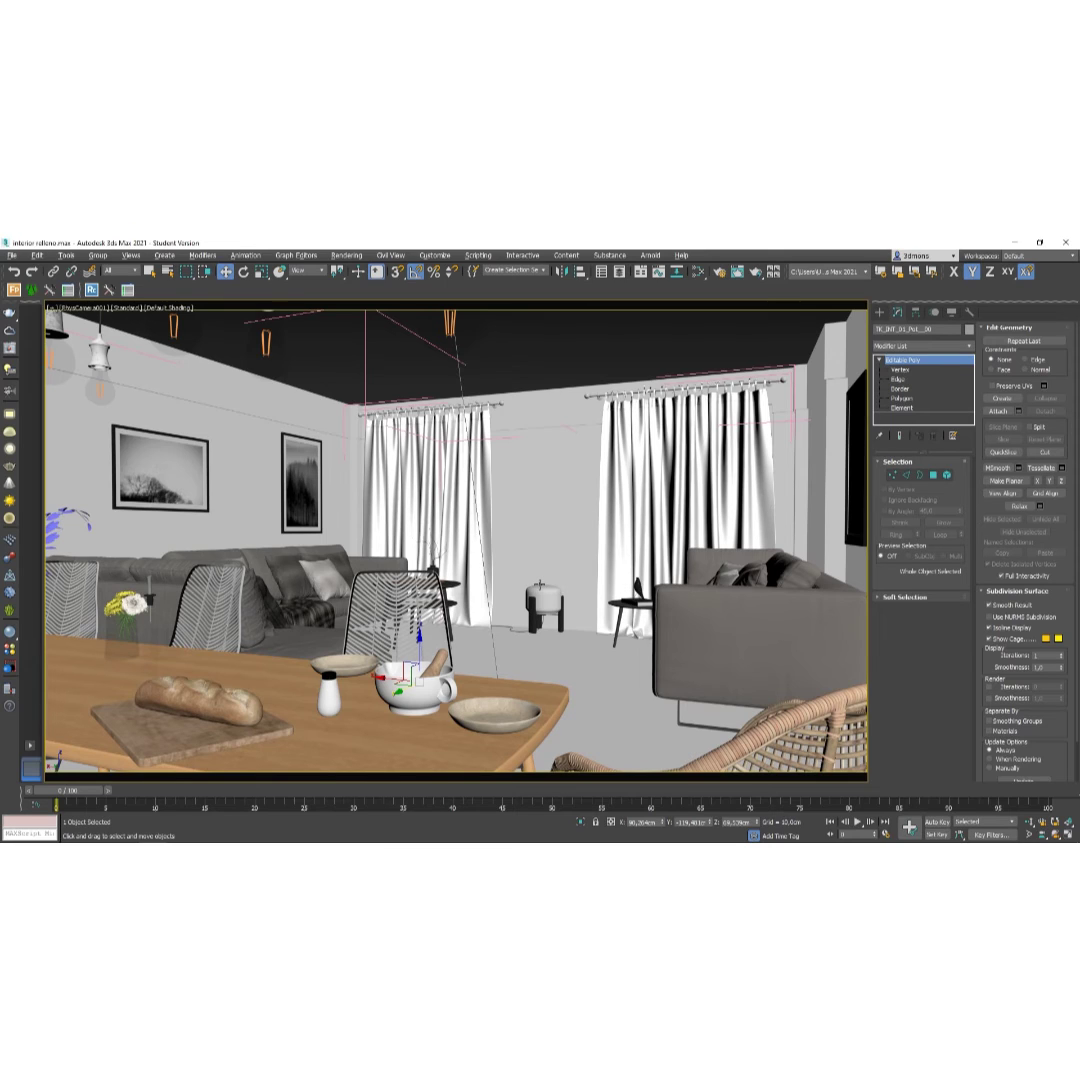
Render the PhysCamera001 view with V-Ray, move the frame buffer clear of the render progress window and show the image at 100%.
left_click(757, 271)
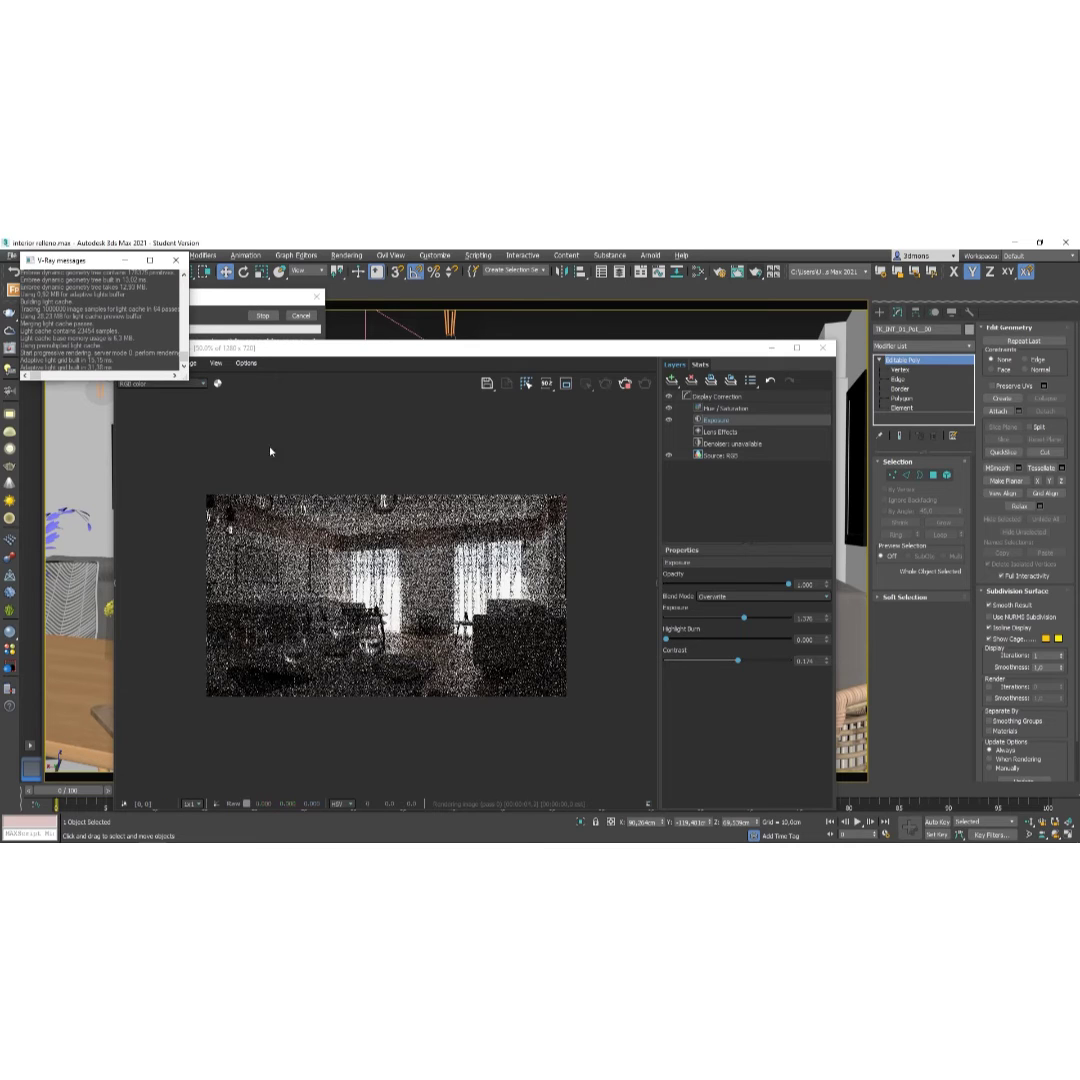
left_click_drag(350, 355, 556, 360)
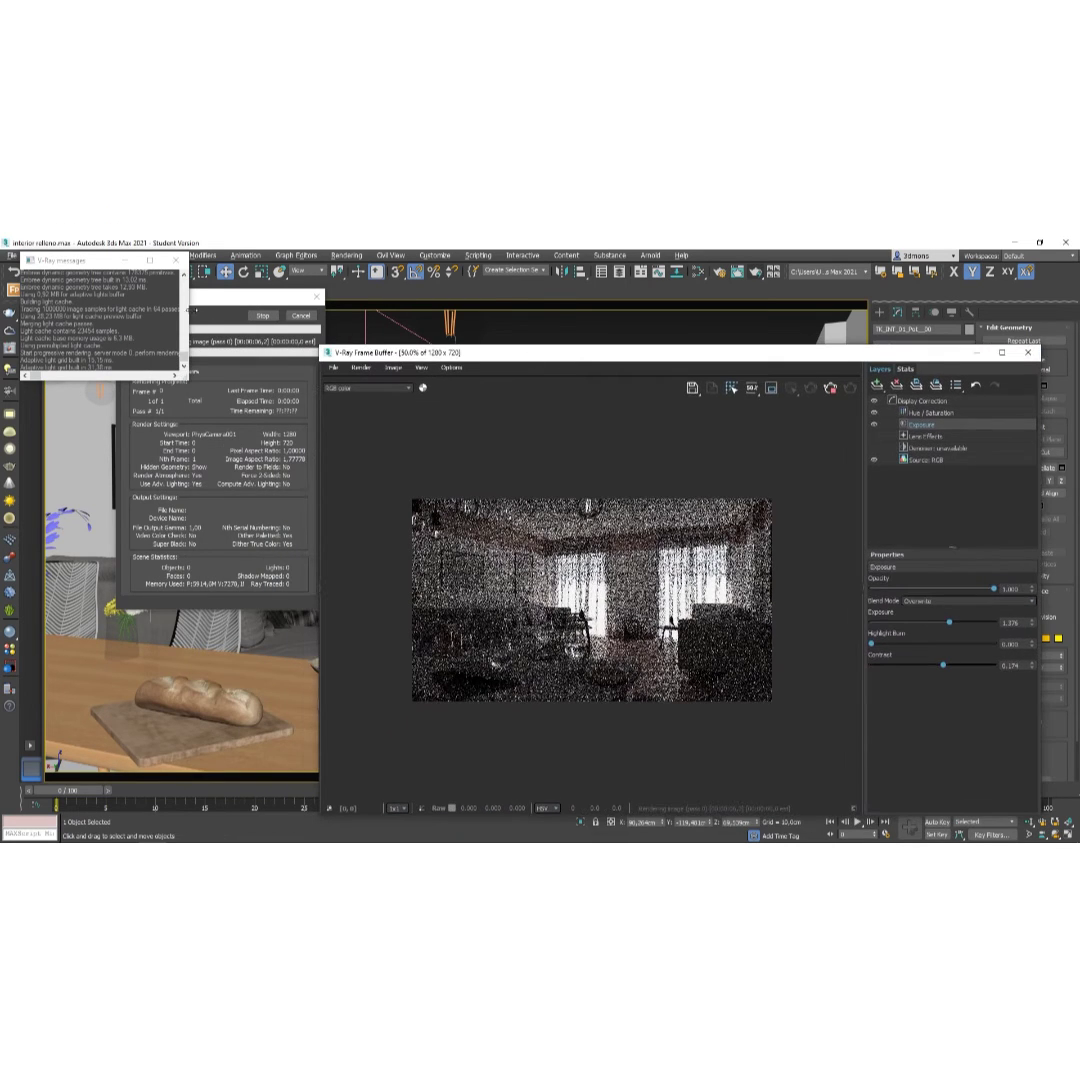
left_click(219, 302)
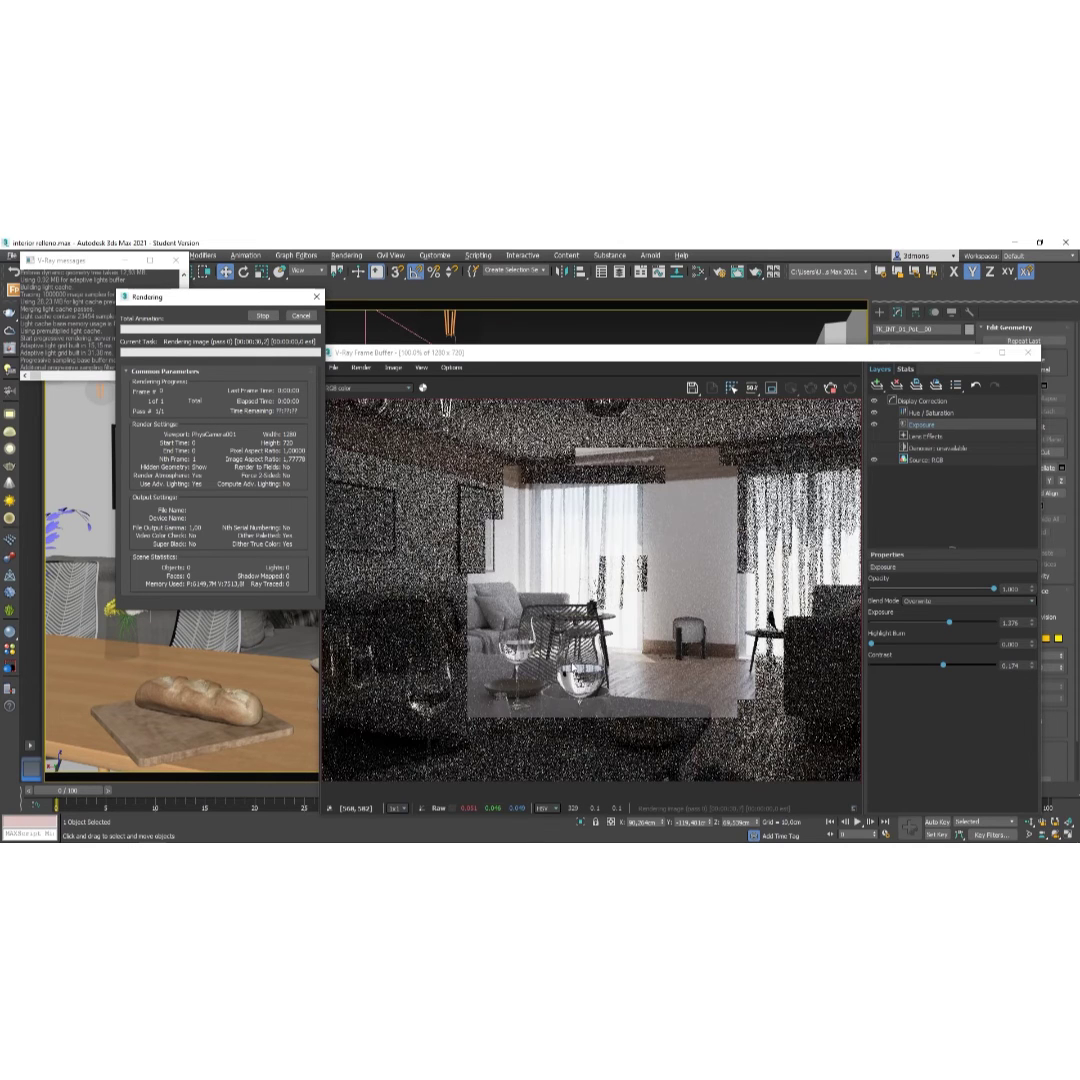
double_click(597, 586)
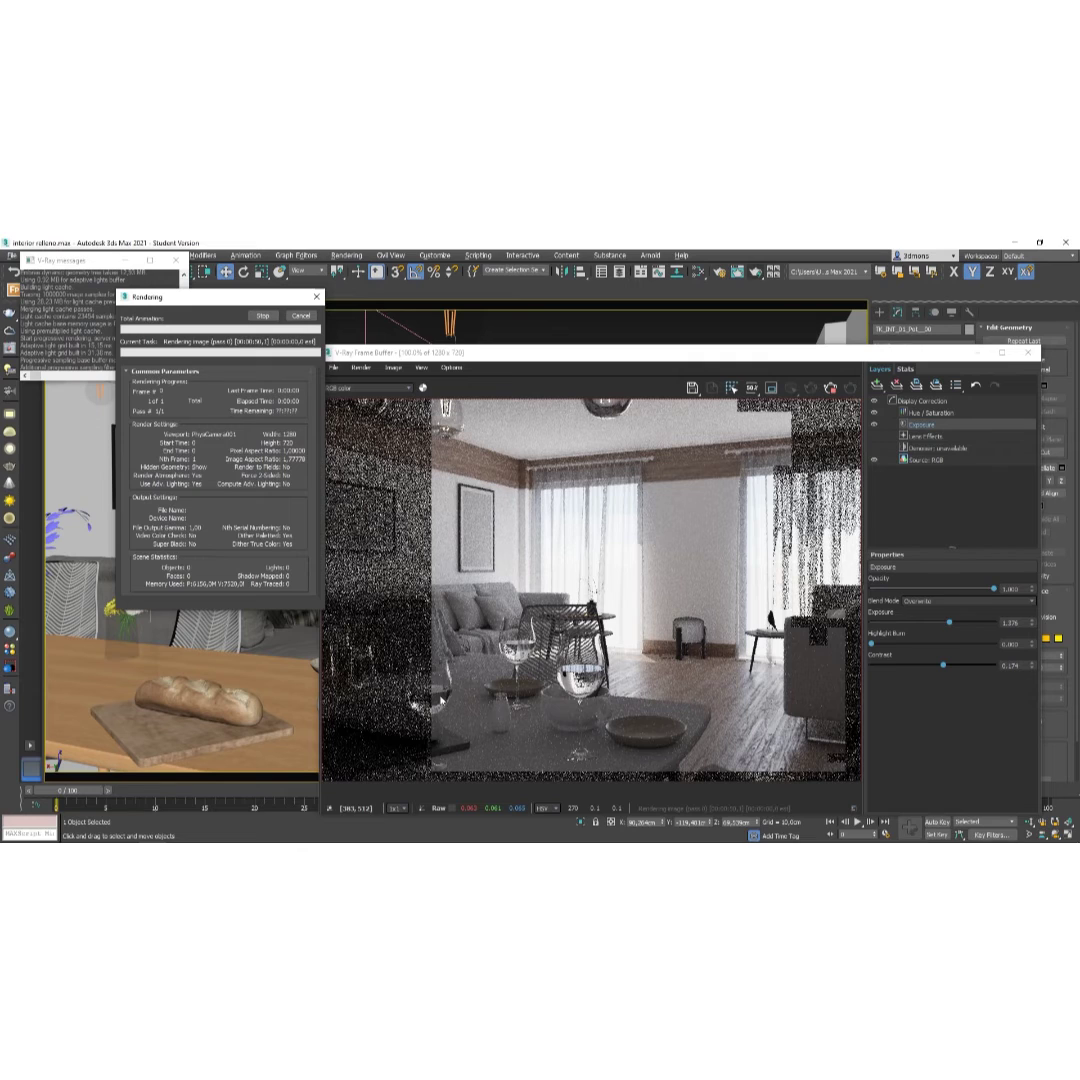
Switch to File Explorer and examine the contents of the Cortina, render, mesa comedor and sofas folders in Clase 34.
mouse_move(41, 831)
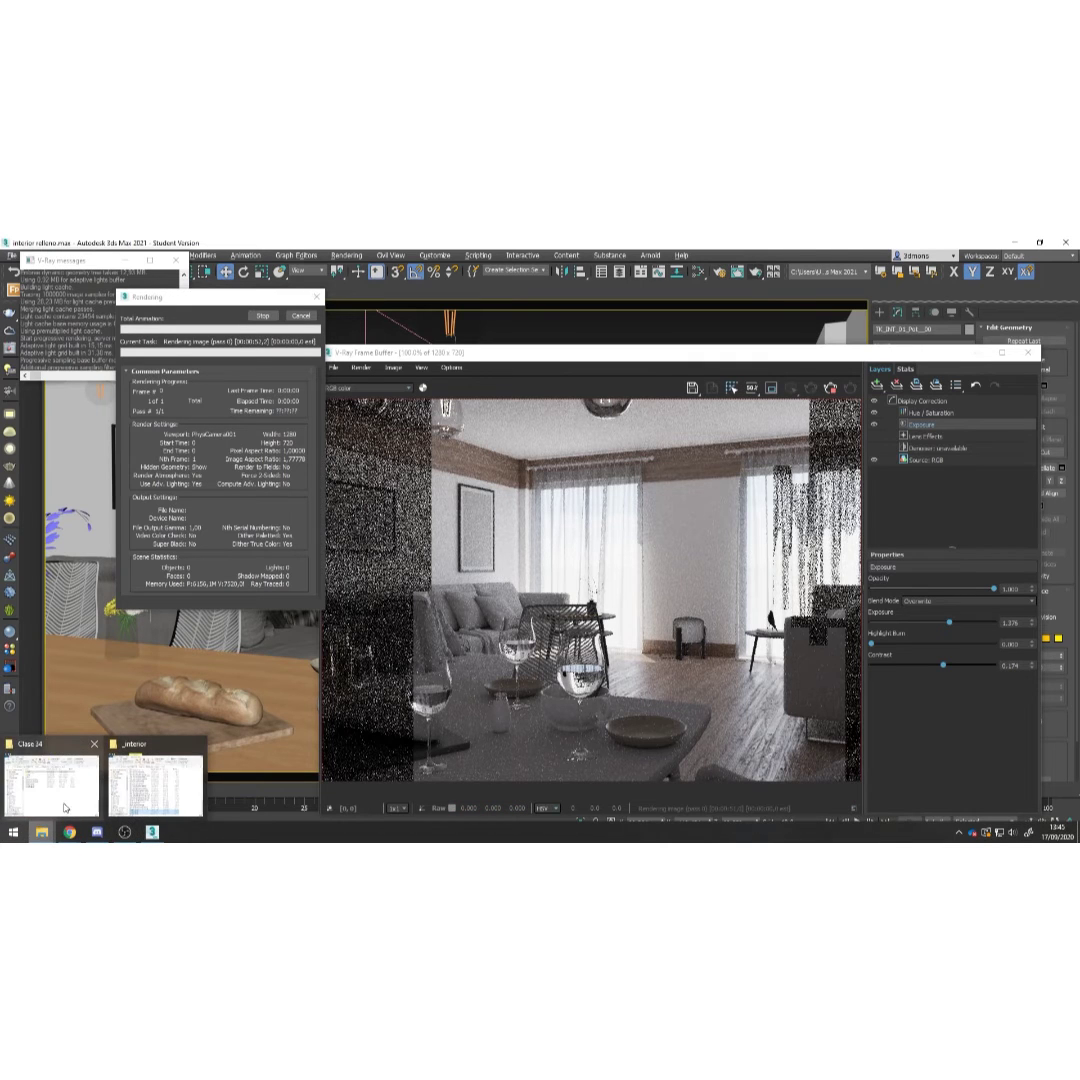
left_click(64, 807)
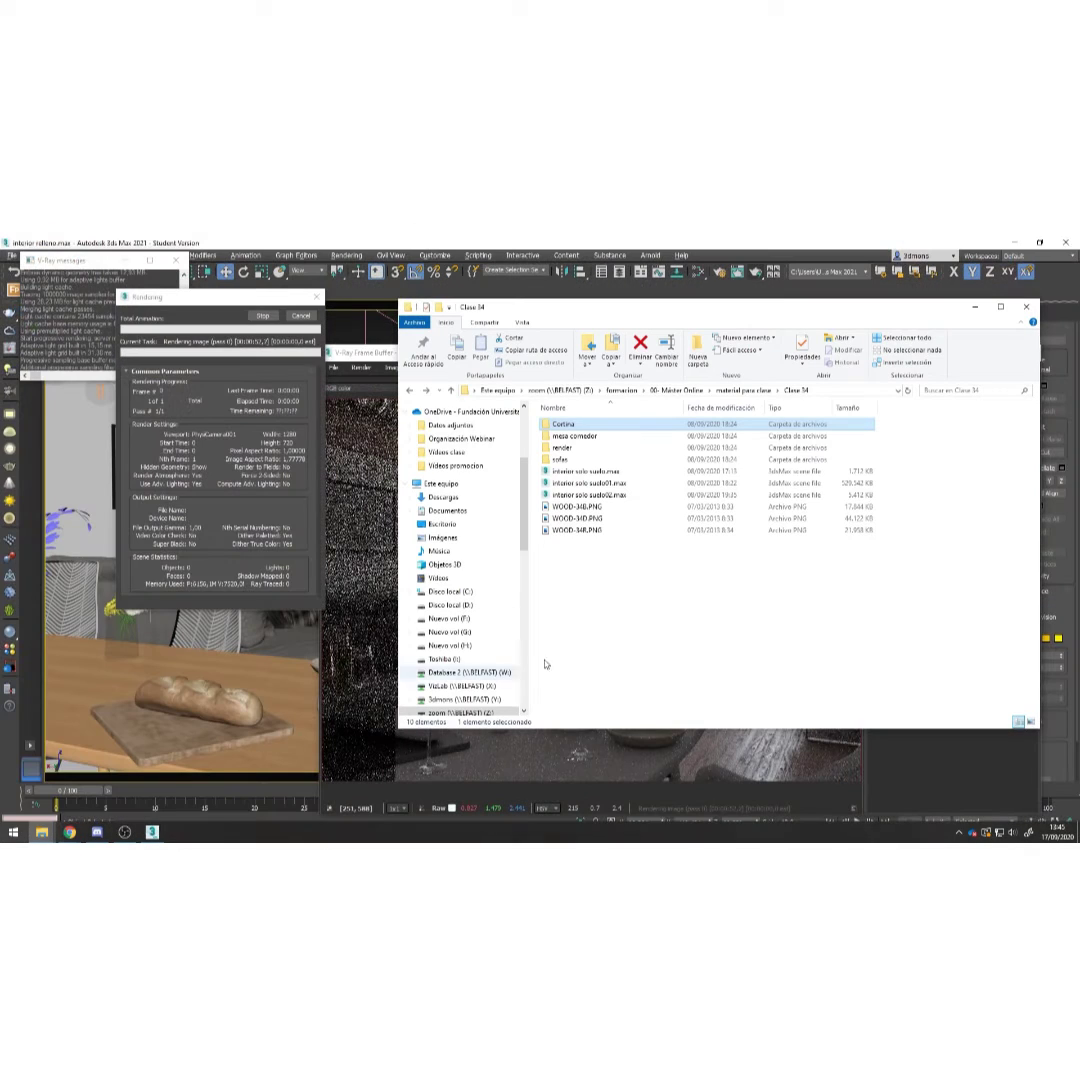
double_click(558, 428)
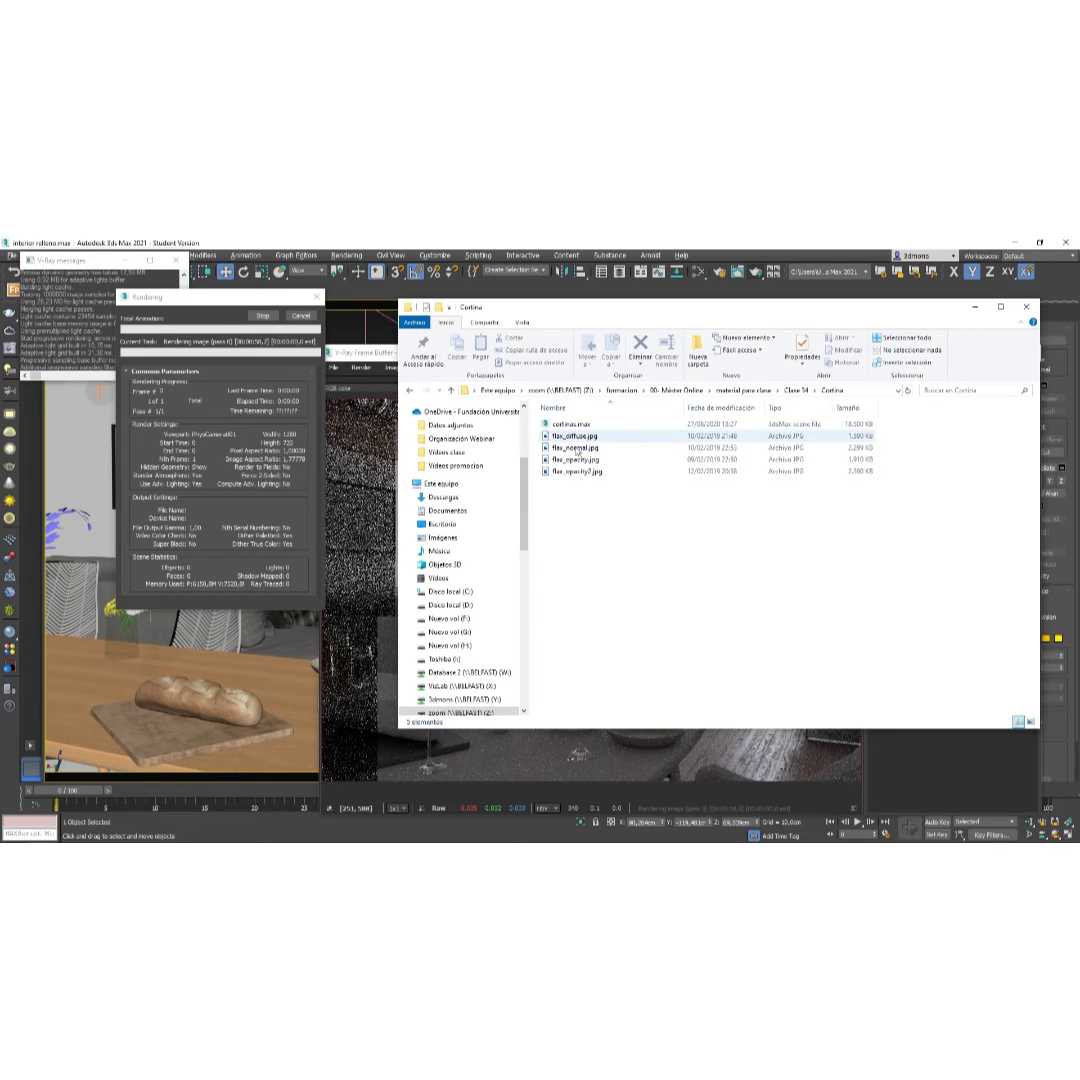
key("BackSpace")
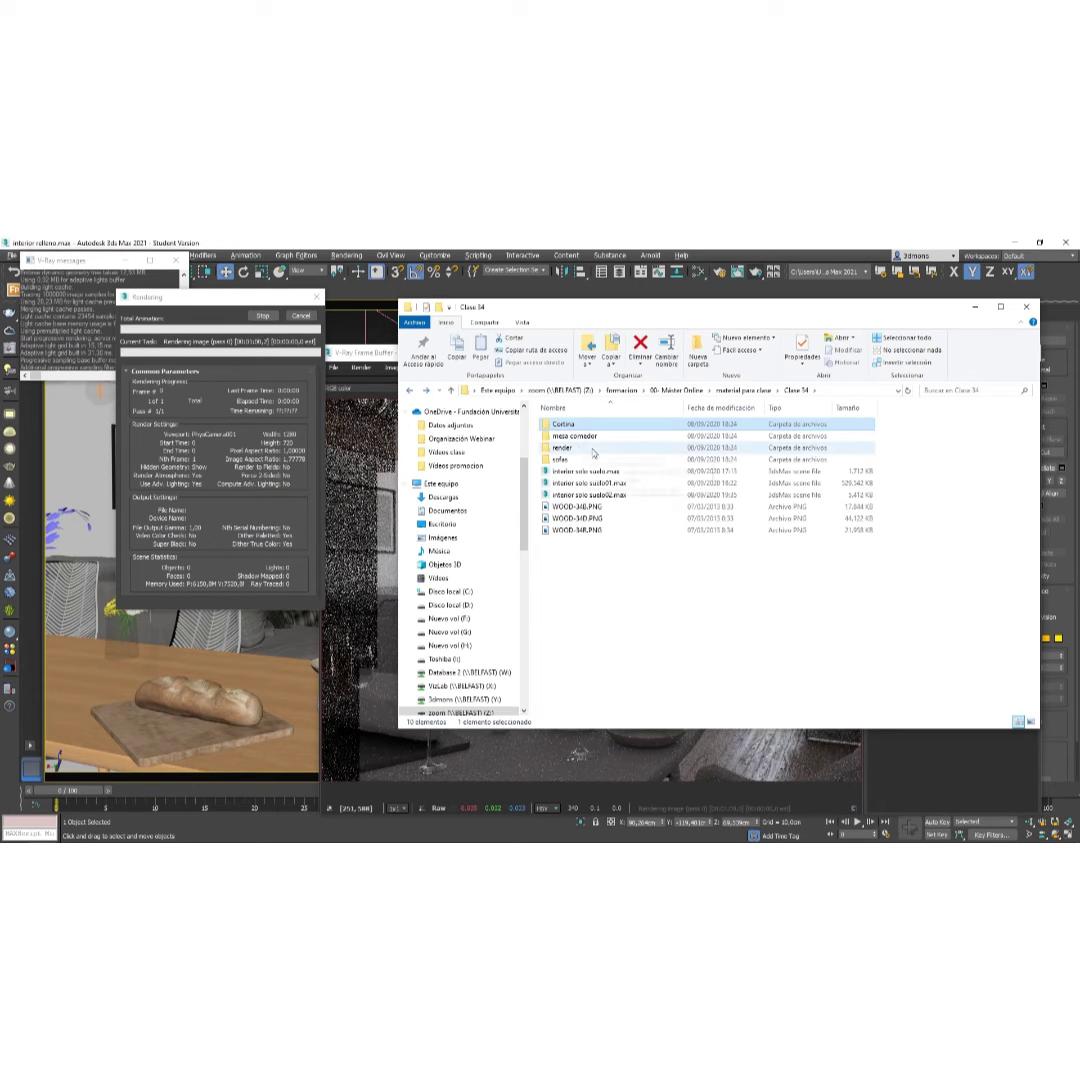
double_click(586, 446)
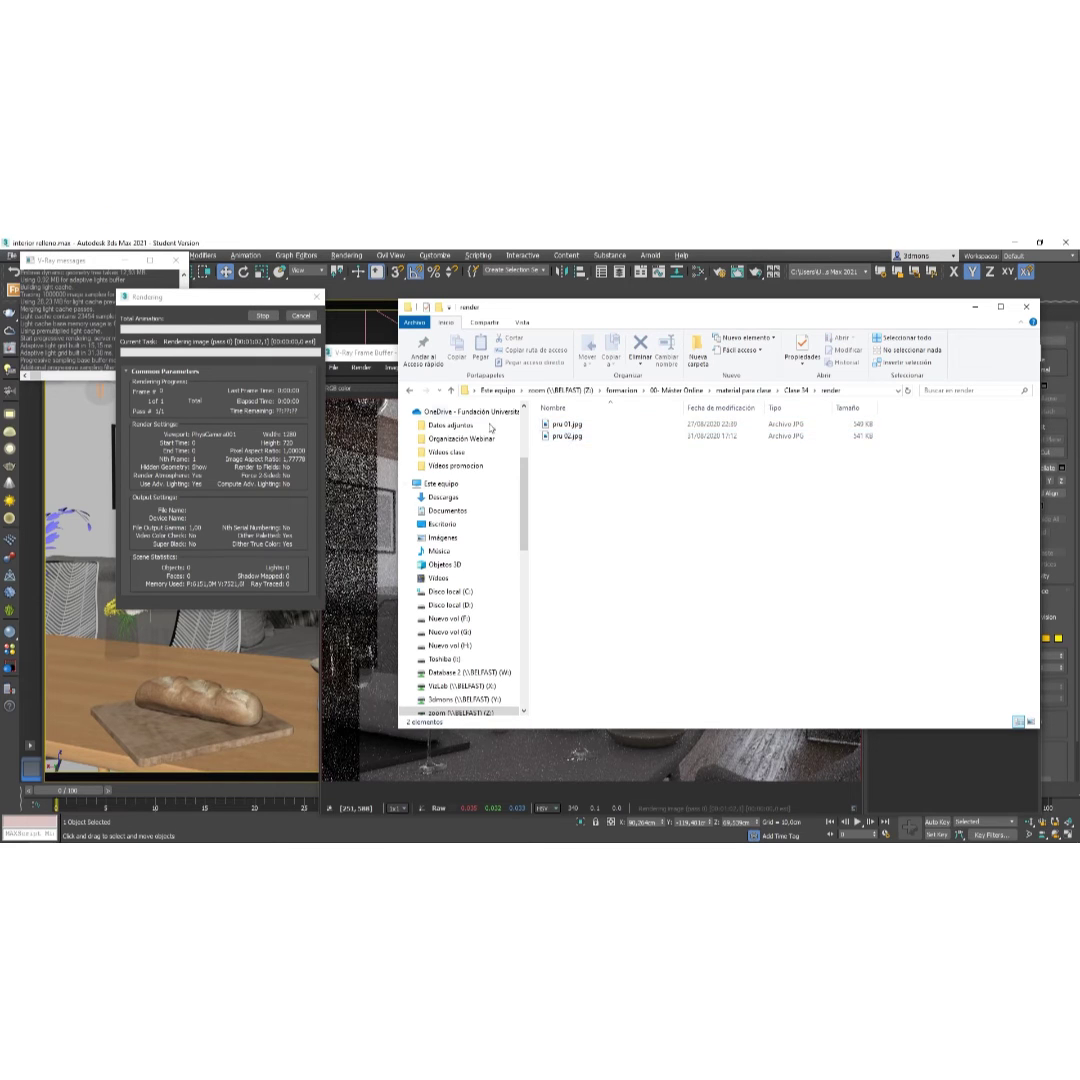
key("BackSpace")
double_click(566, 442)
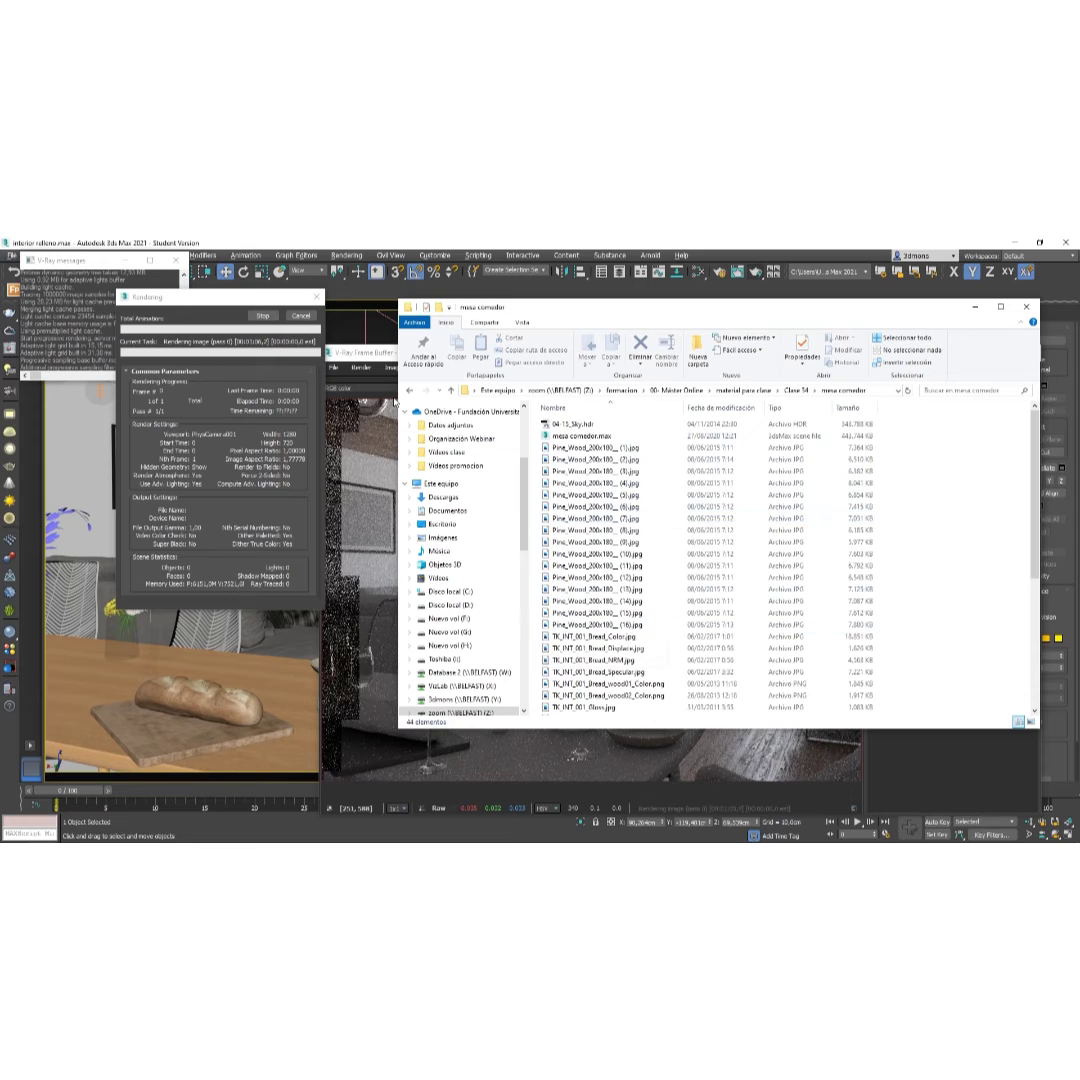
left_click(409, 391)
double_click(566, 448)
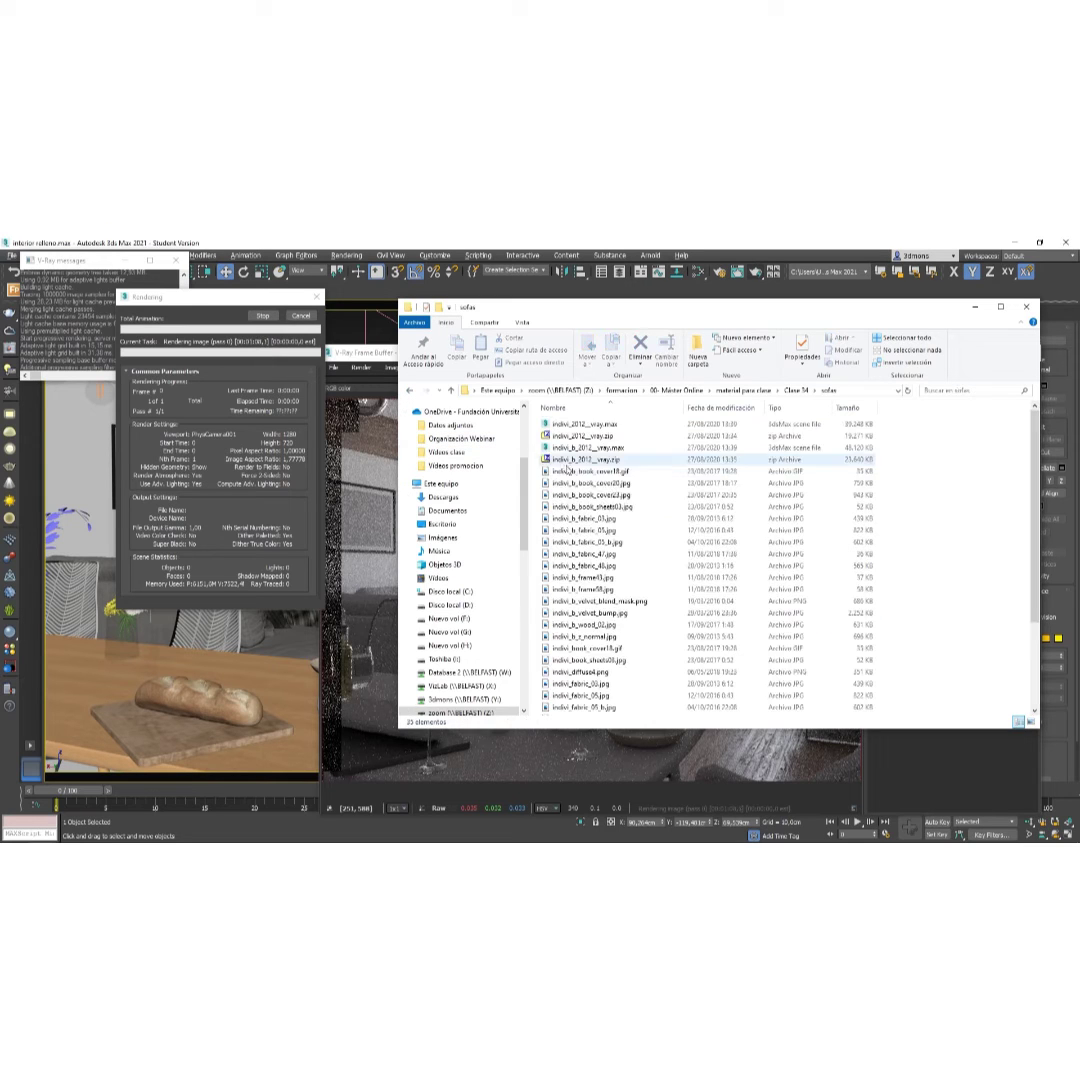
scroll(585, 600, "down", 4)
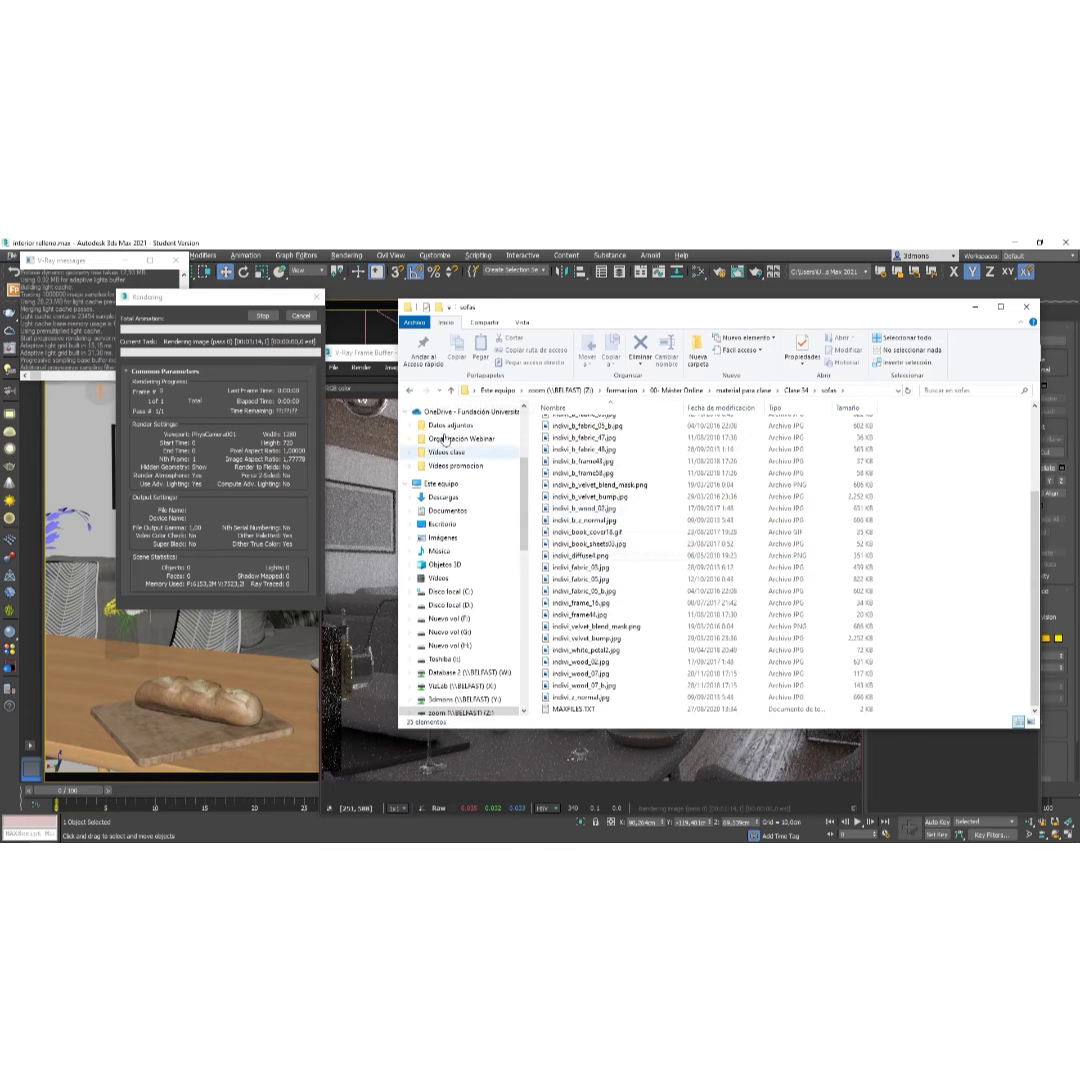
left_click(411, 391)
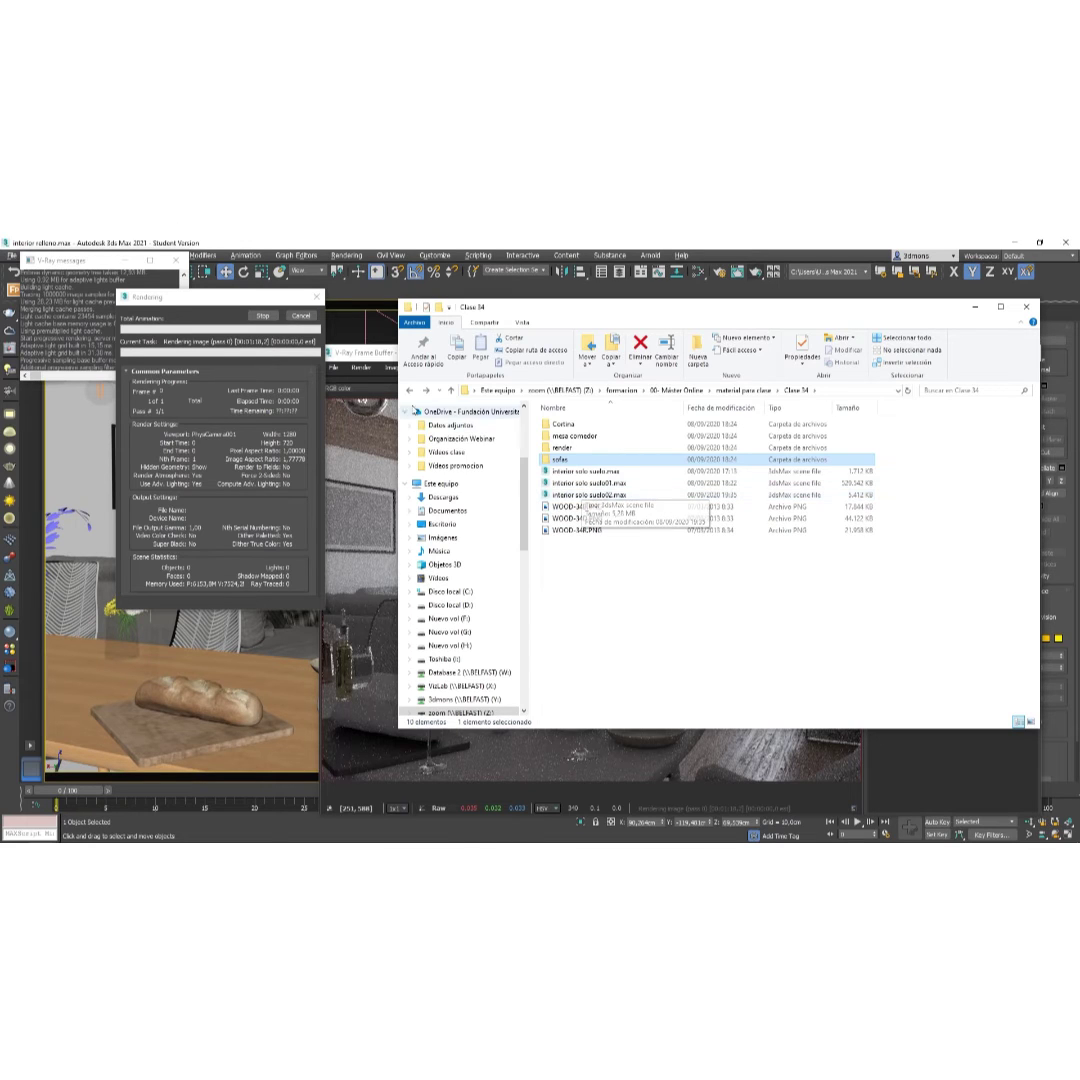
Compare the contents of the Clase 34 and clase 35 folders in material para clase, ending in clase 35.
left_click(410, 391)
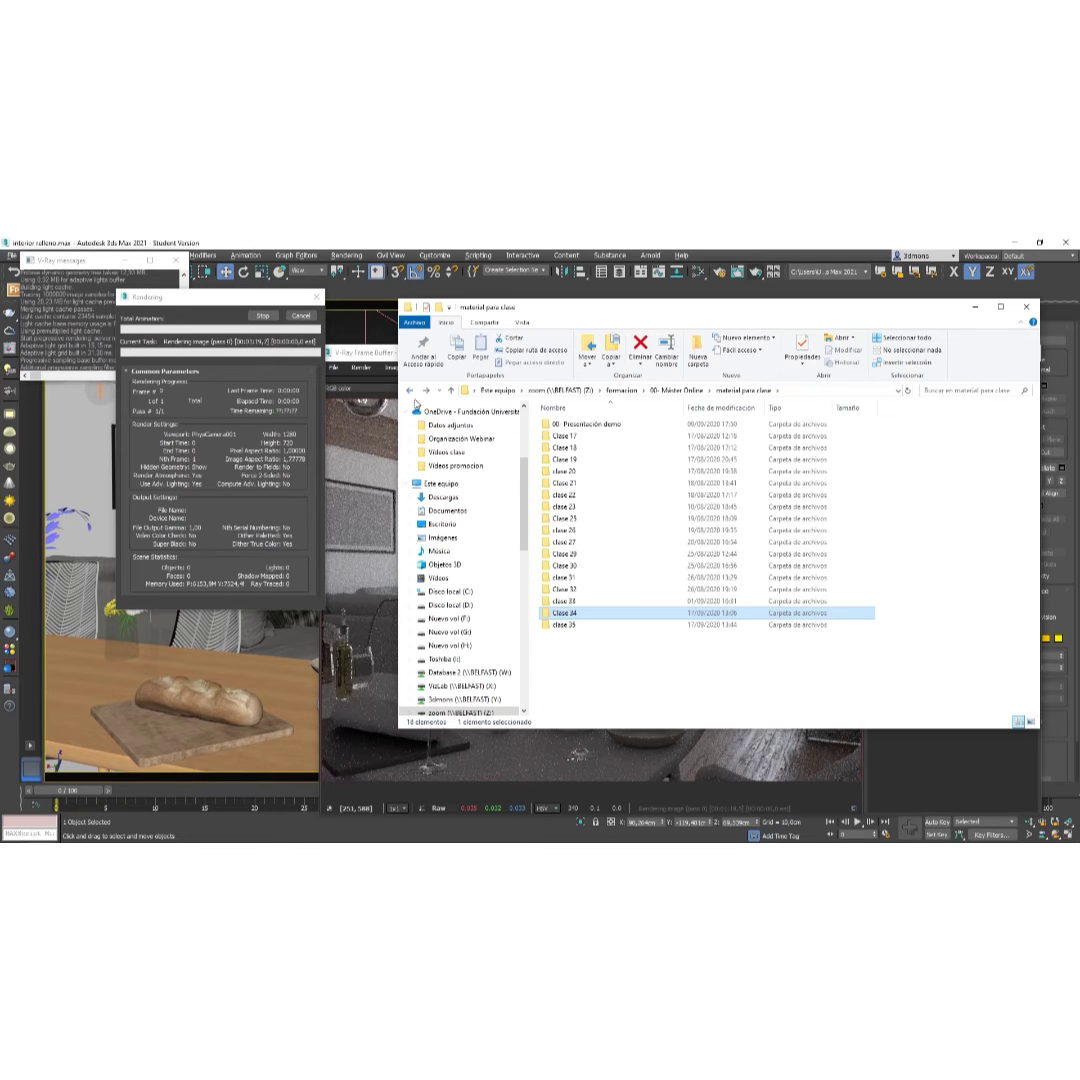
double_click(569, 626)
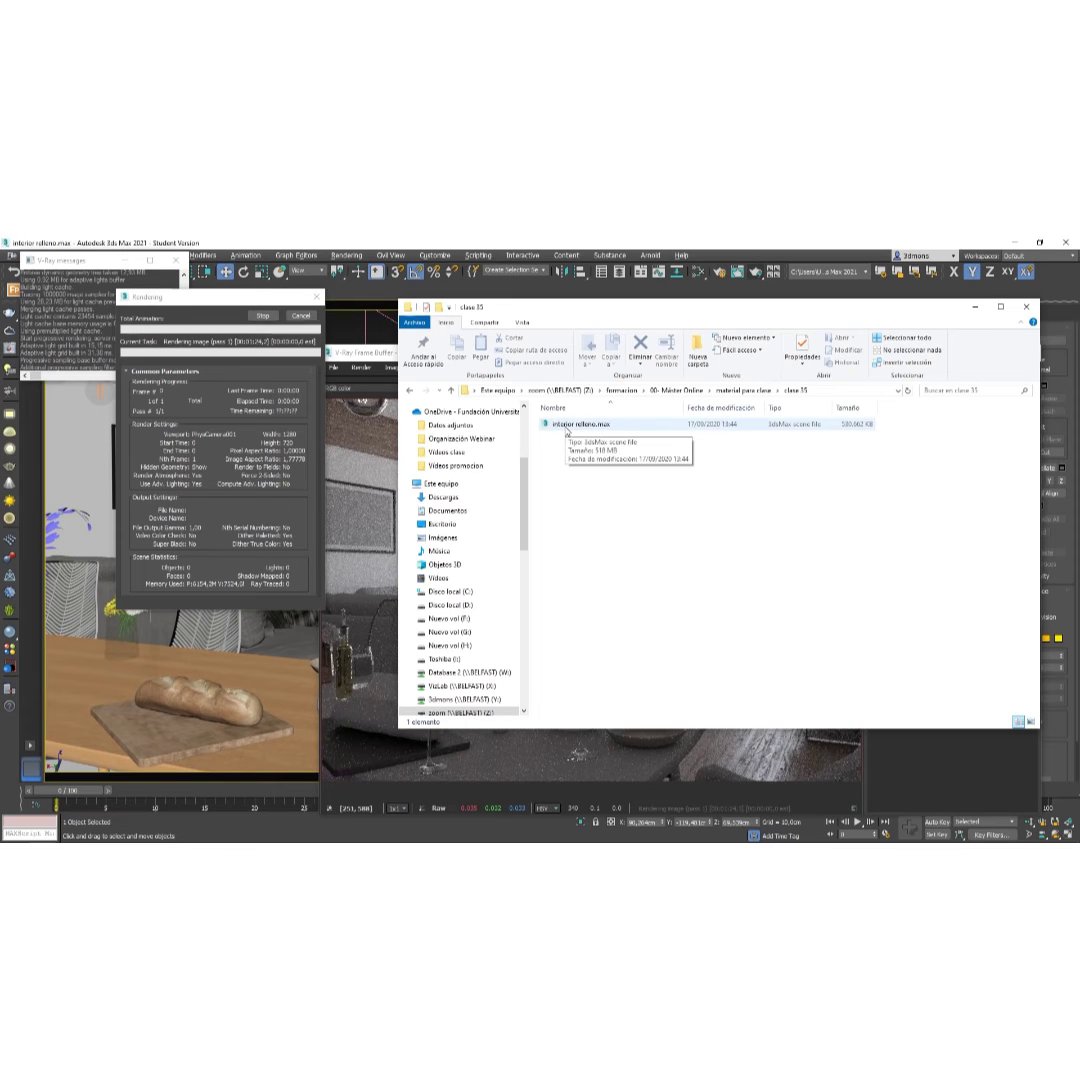
left_click(411, 392)
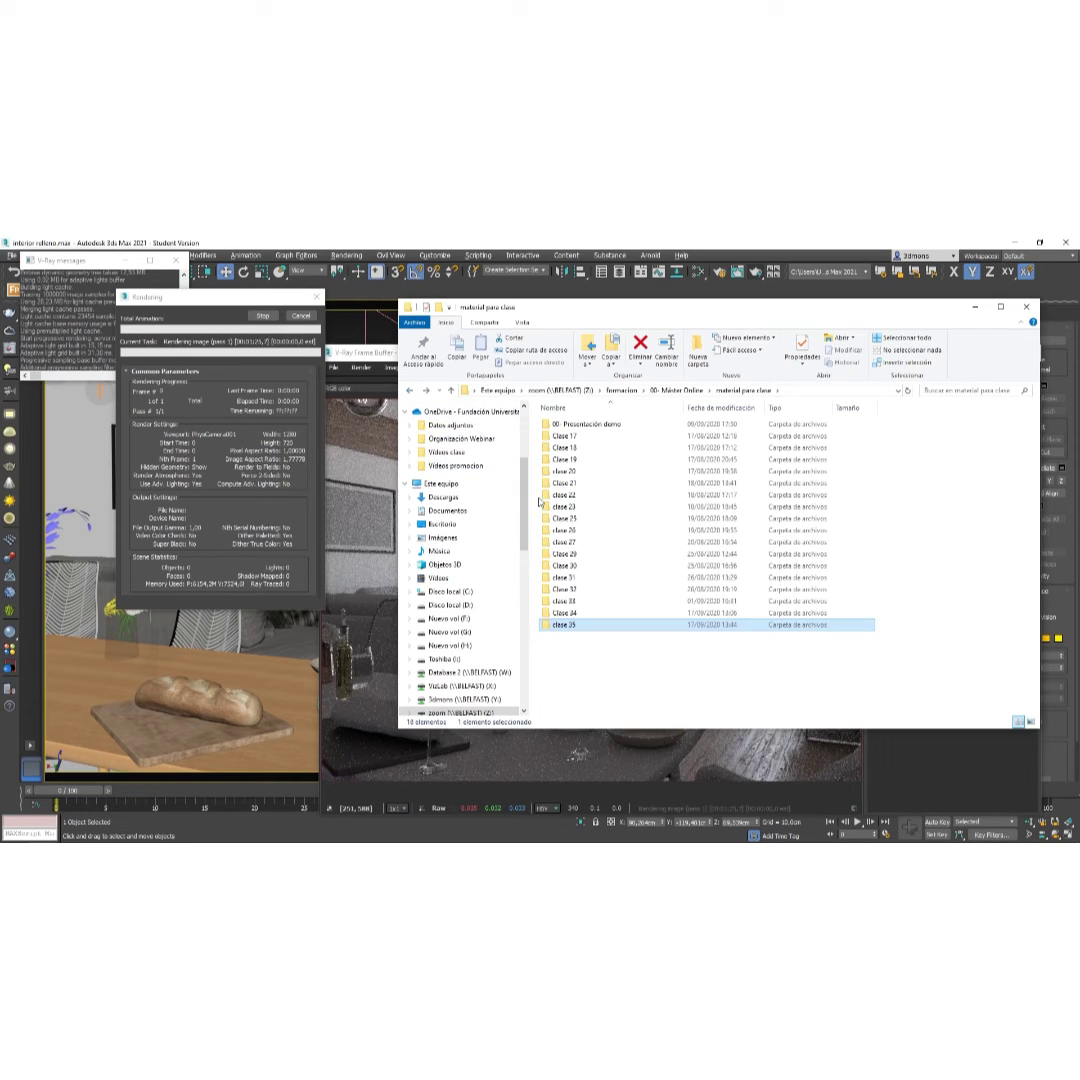
double_click(562, 613)
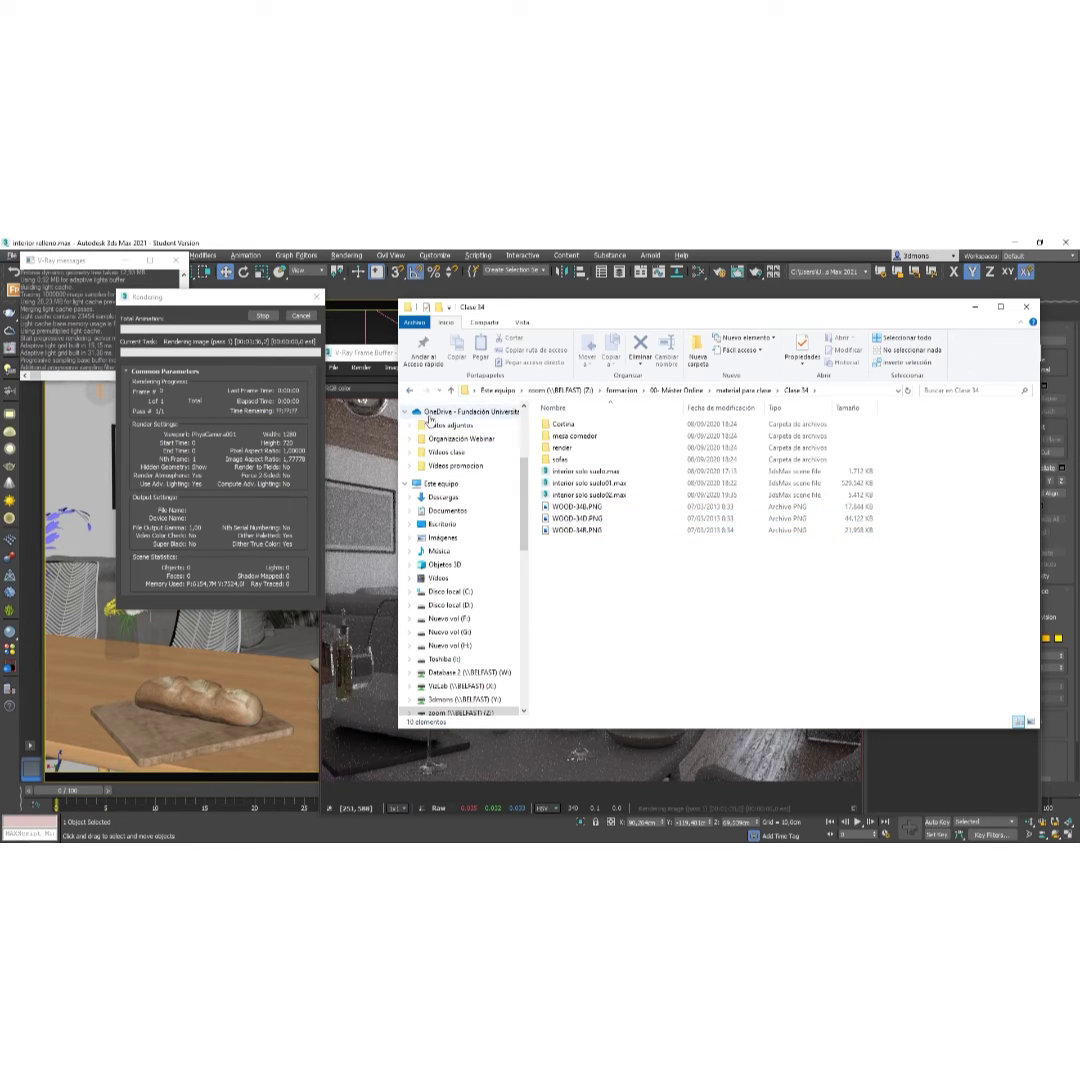
left_click(410, 392)
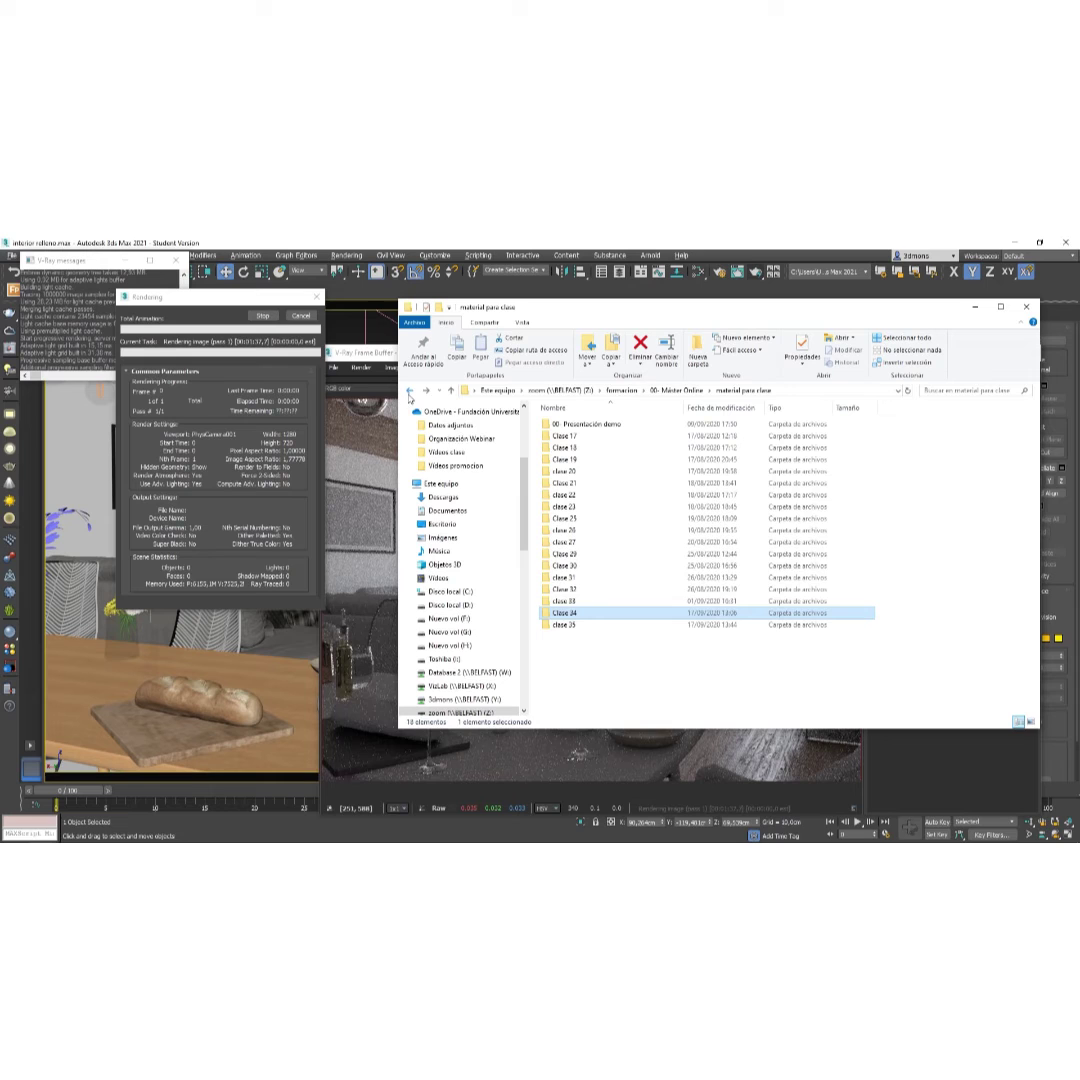
double_click(558, 626)
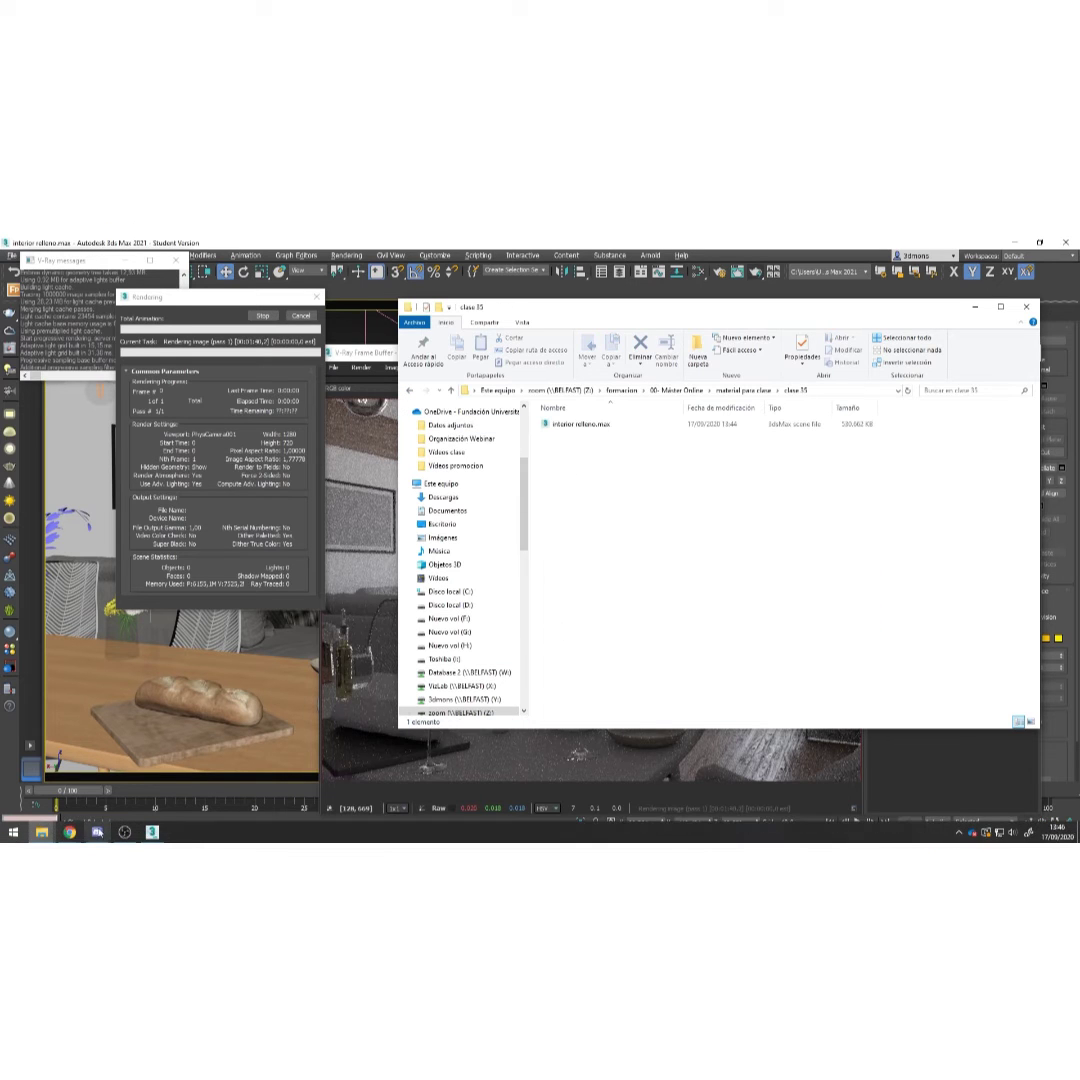
Select the texture files in the _interior folder from indivi_b_book_cover18.gif through WOOD-34R.PNG and bring the clase 35 folder to the front.
mouse_move(41, 832)
left_click(152, 786)
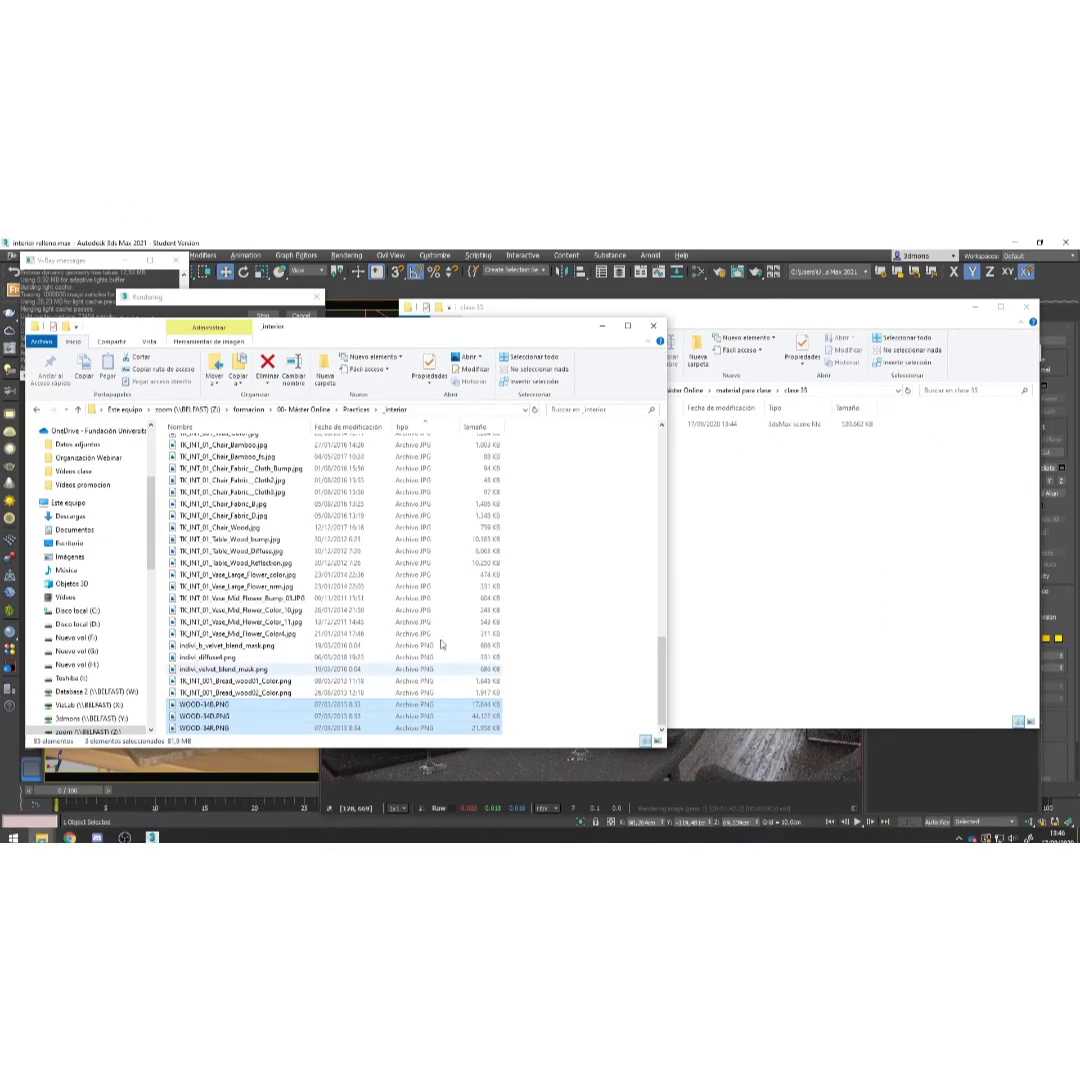
scroll(244, 557, "up", 18)
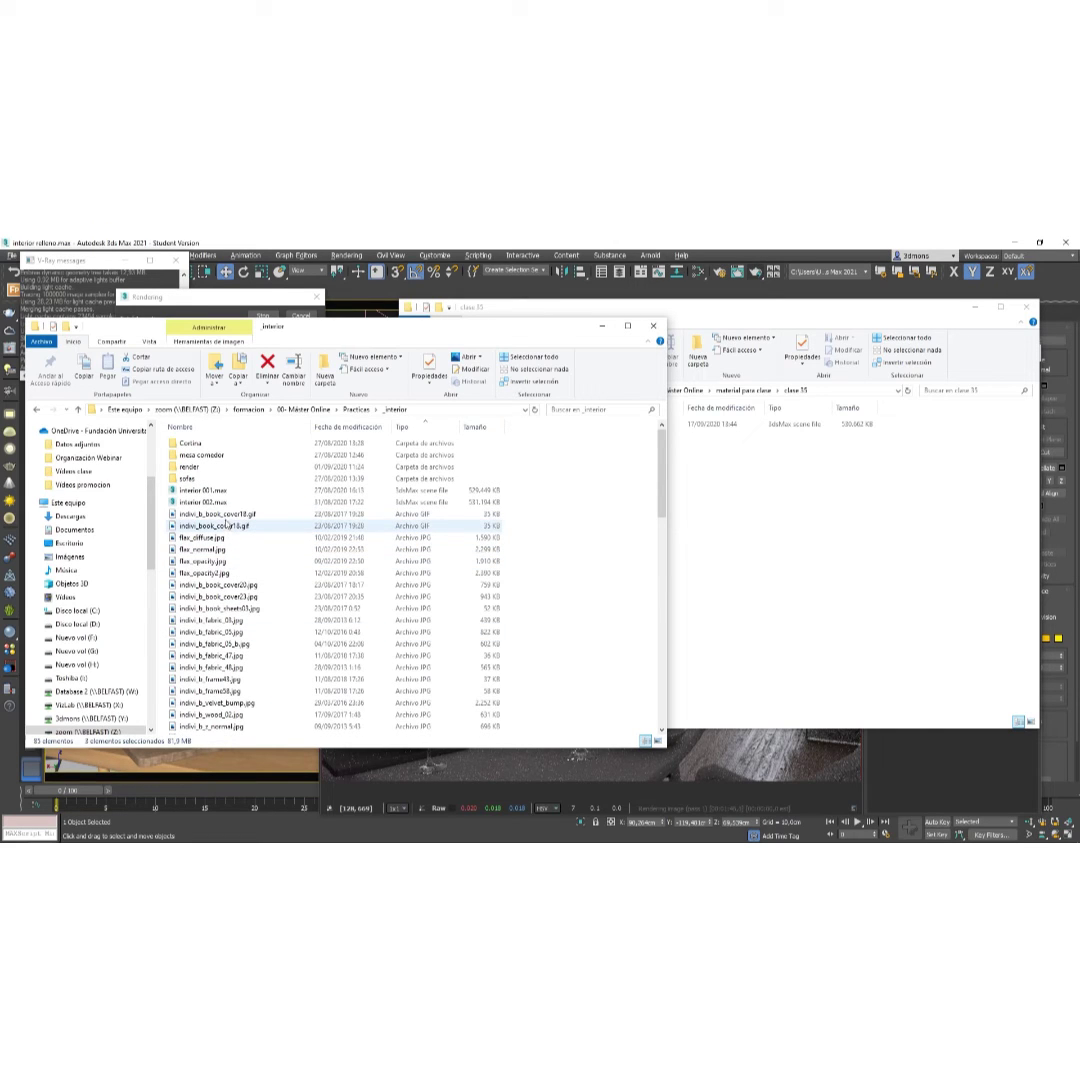
left_click(226, 514)
scroll(252, 574, "down", 18)
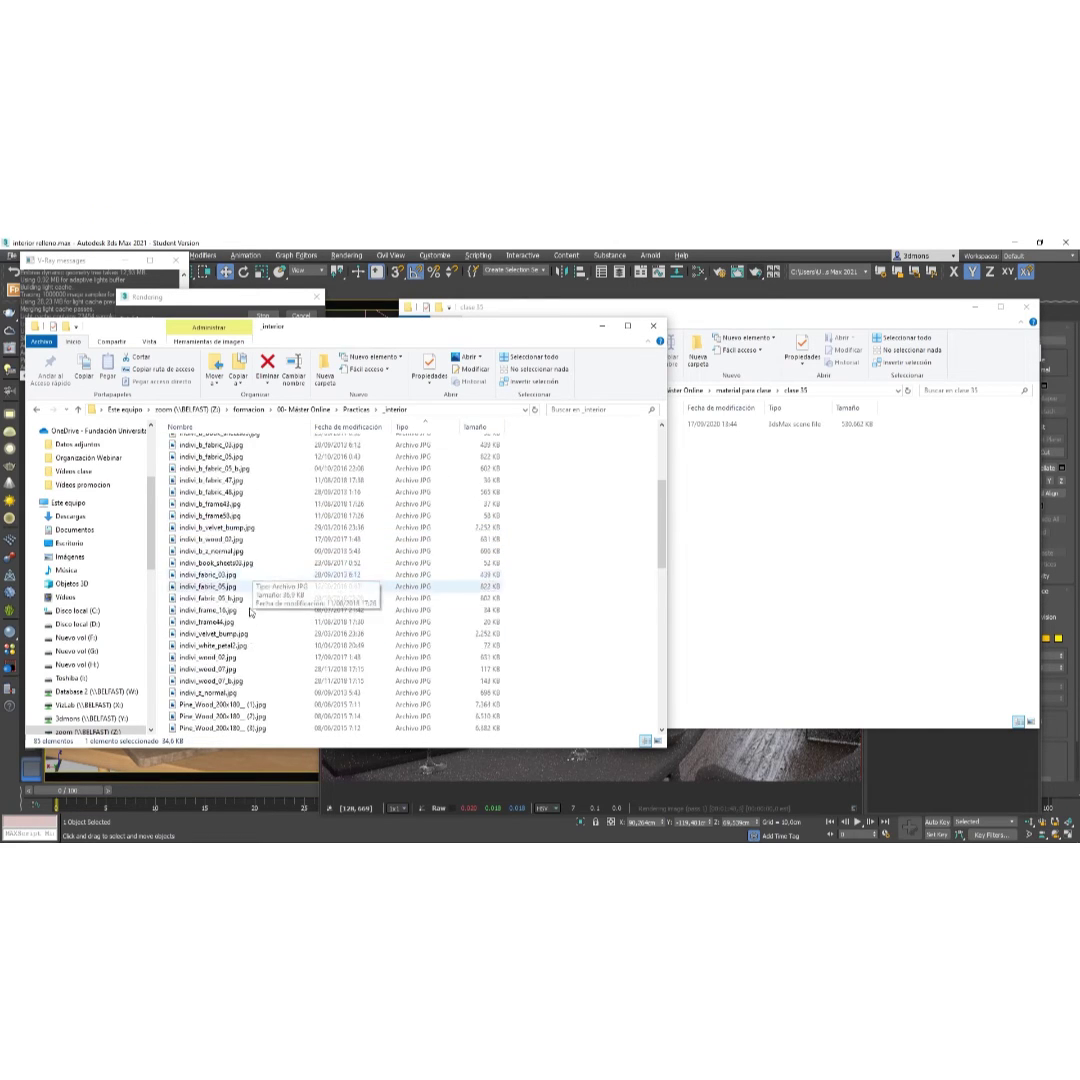
left_click(201, 728, "shift")
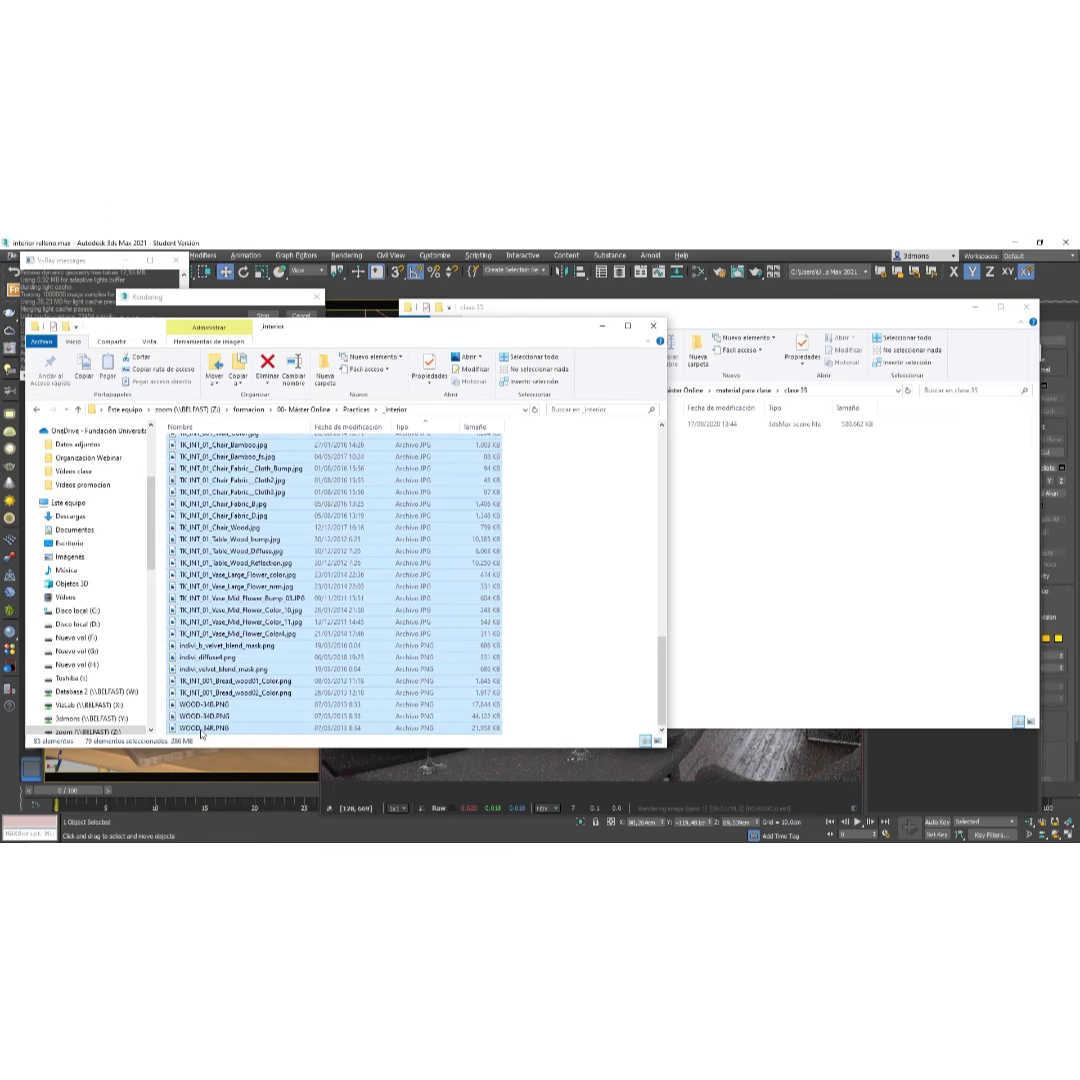
left_click(711, 322)
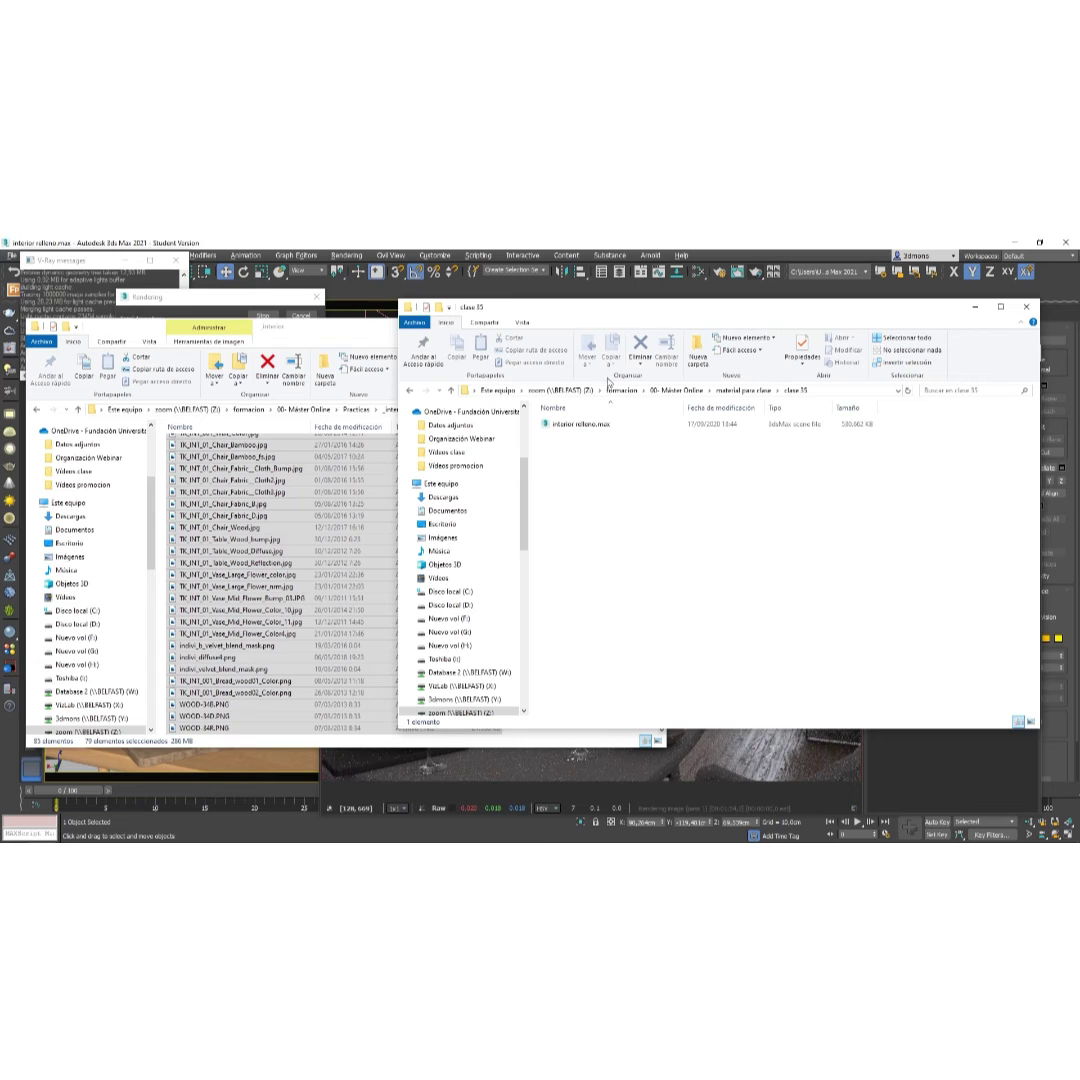
Switch to 3ds Max, cancel the running V-Ray render and return to the frame buffer image.
left_click(268, 302)
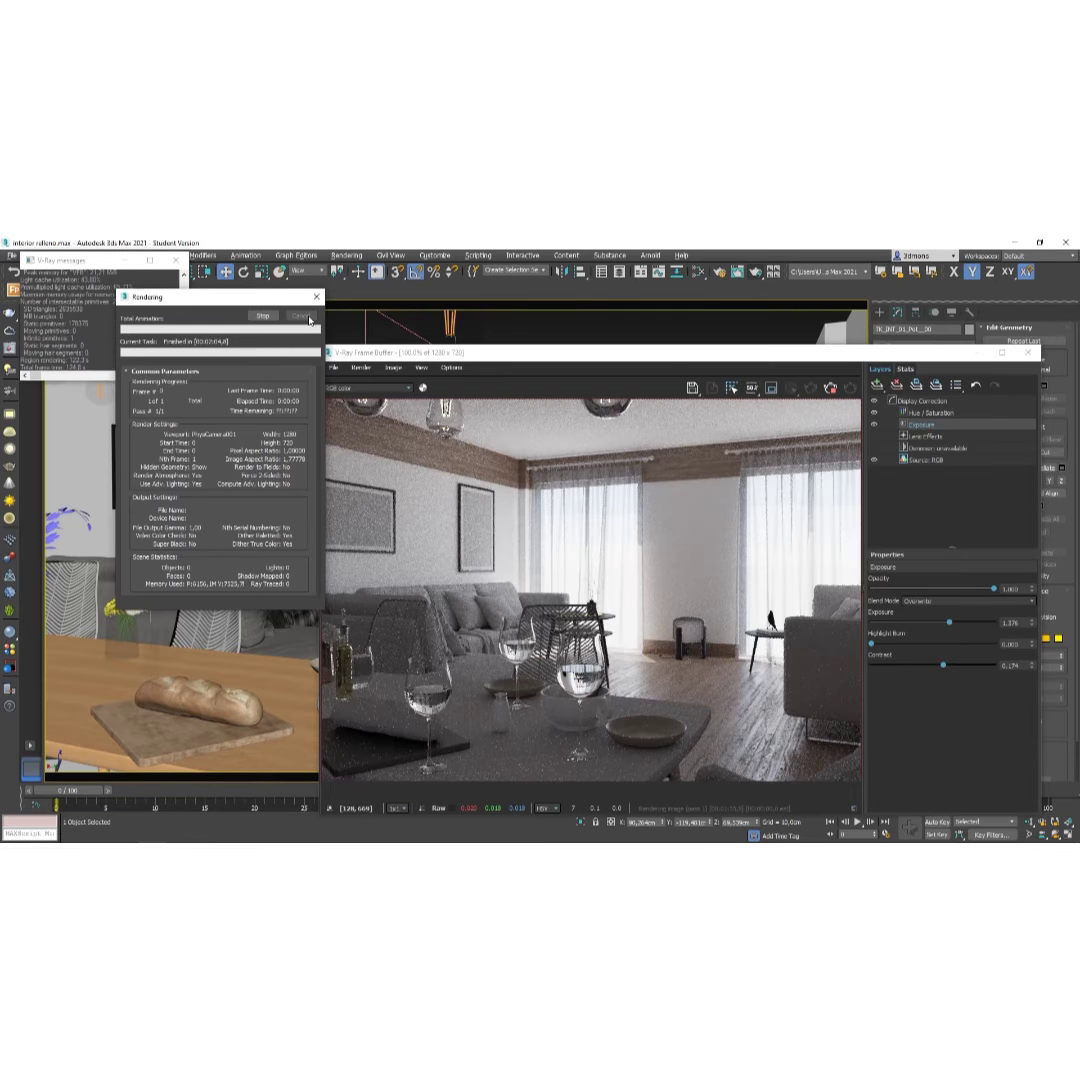
key("alt+Tab")
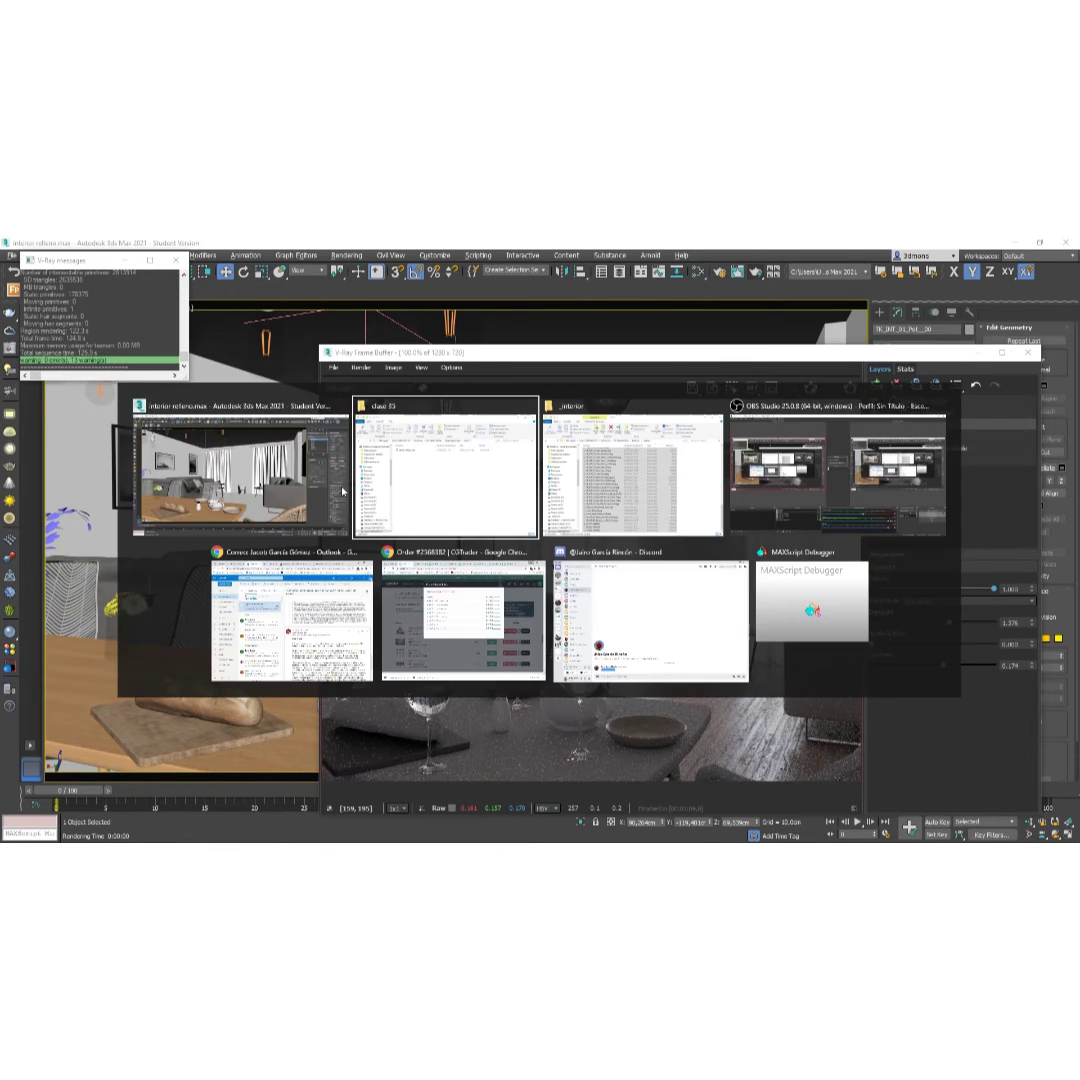
key("alt+Tab")
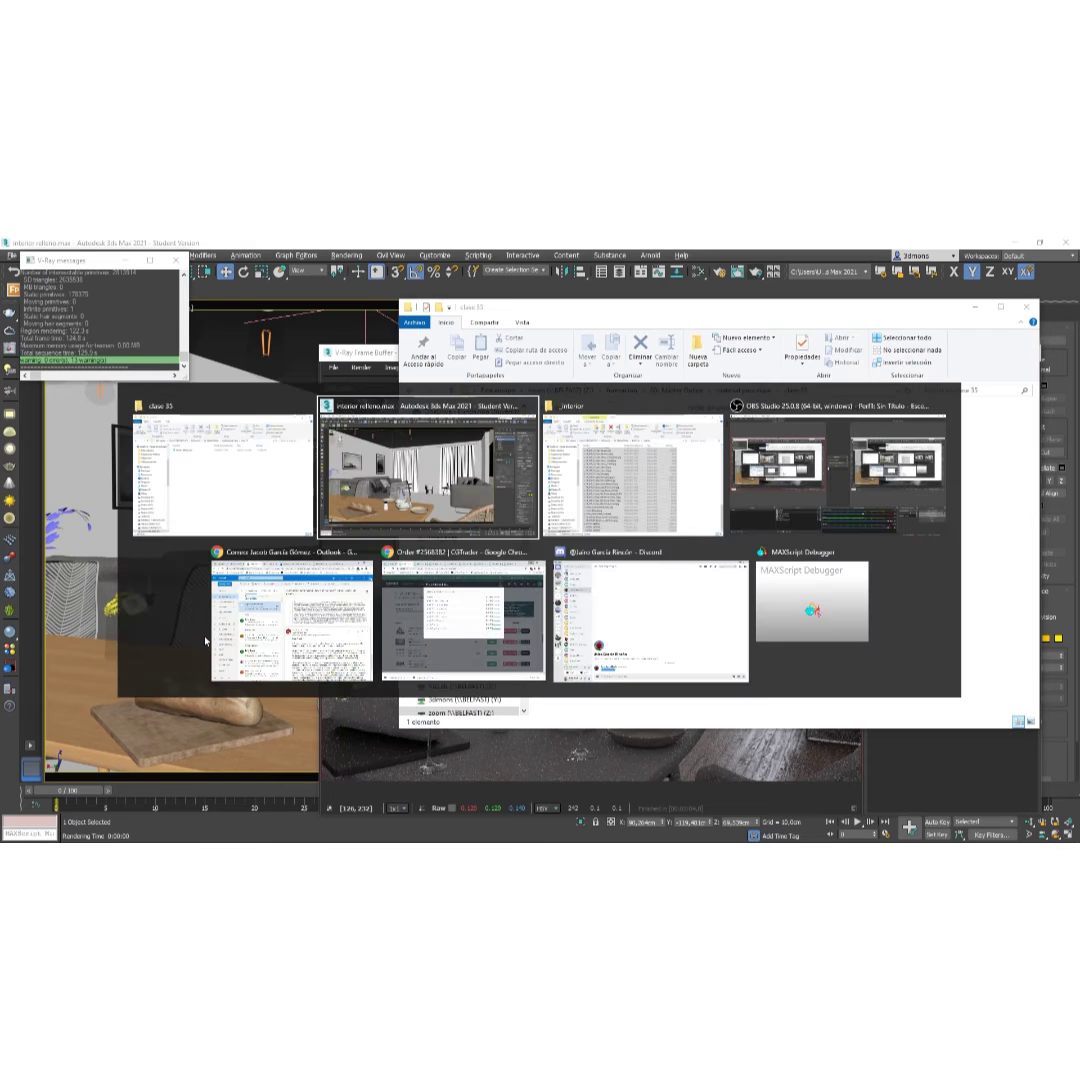
key("alt+Tab")
left_click_drag(205, 642, 746, 621)
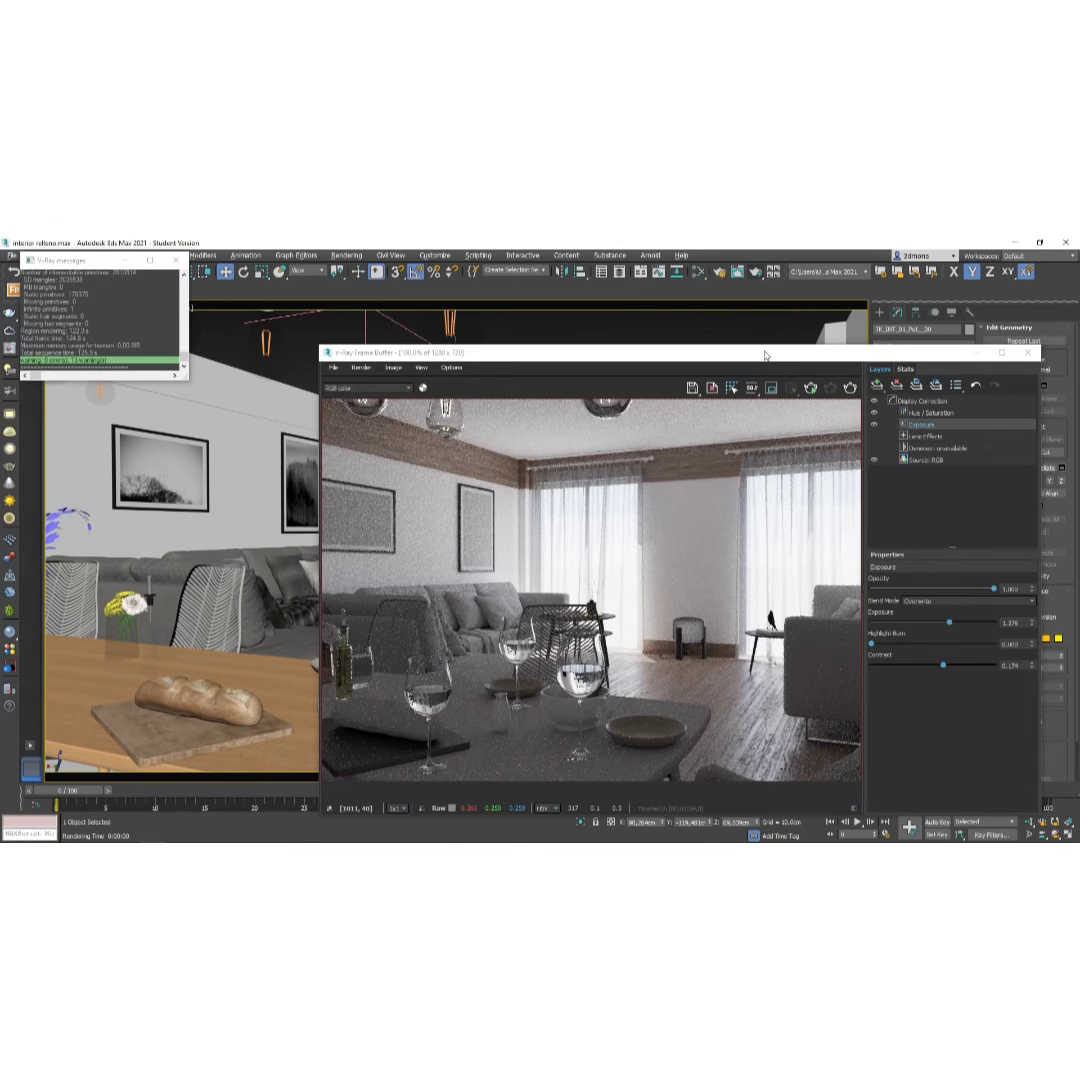
Render the PhysCamera001 view again with V-Ray, keep the progress window clear of the image, and remove the frame buffer from the viewport.
left_click_drag(765, 355, 690, 322)
left_click(776, 354)
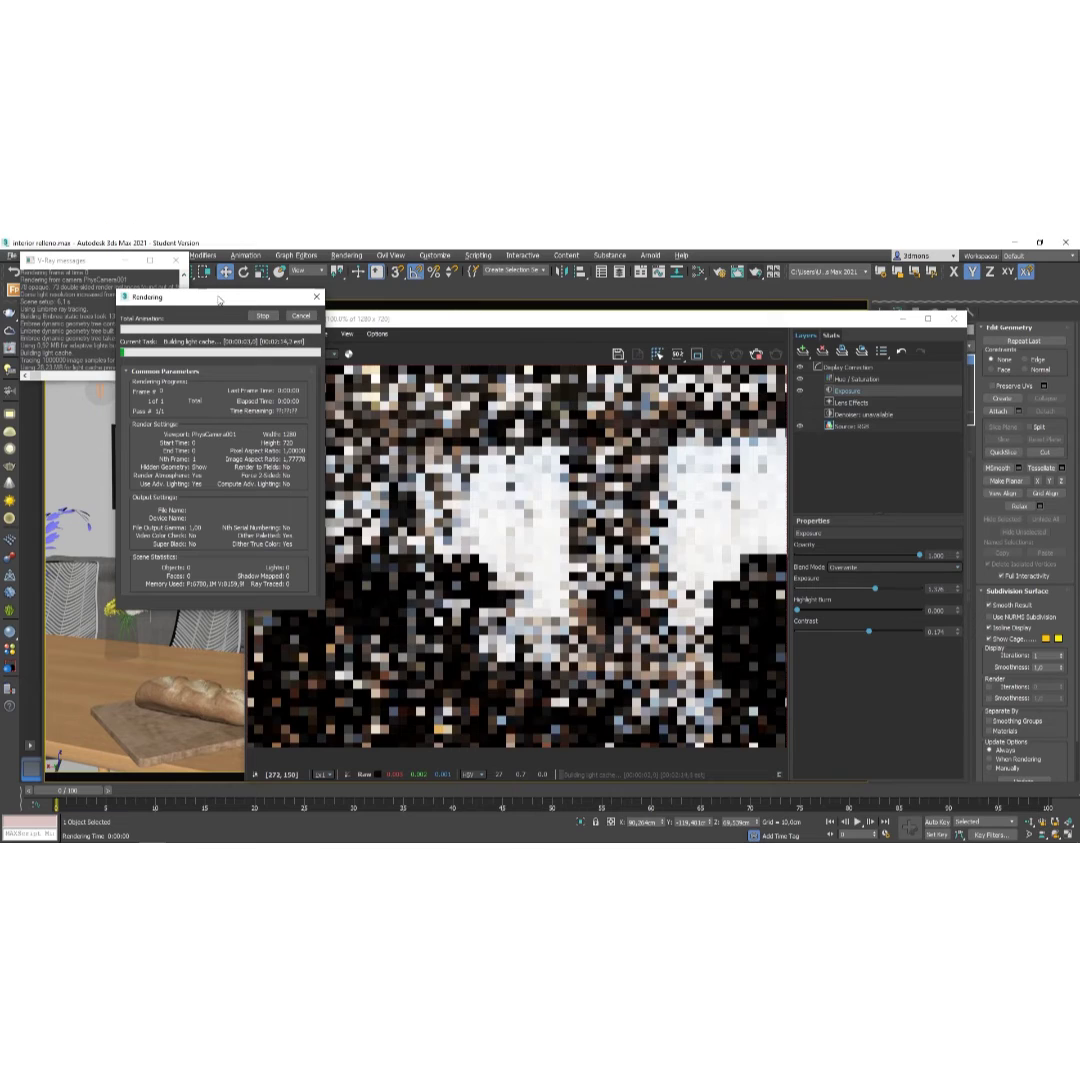
left_click_drag(216, 302, 155, 300)
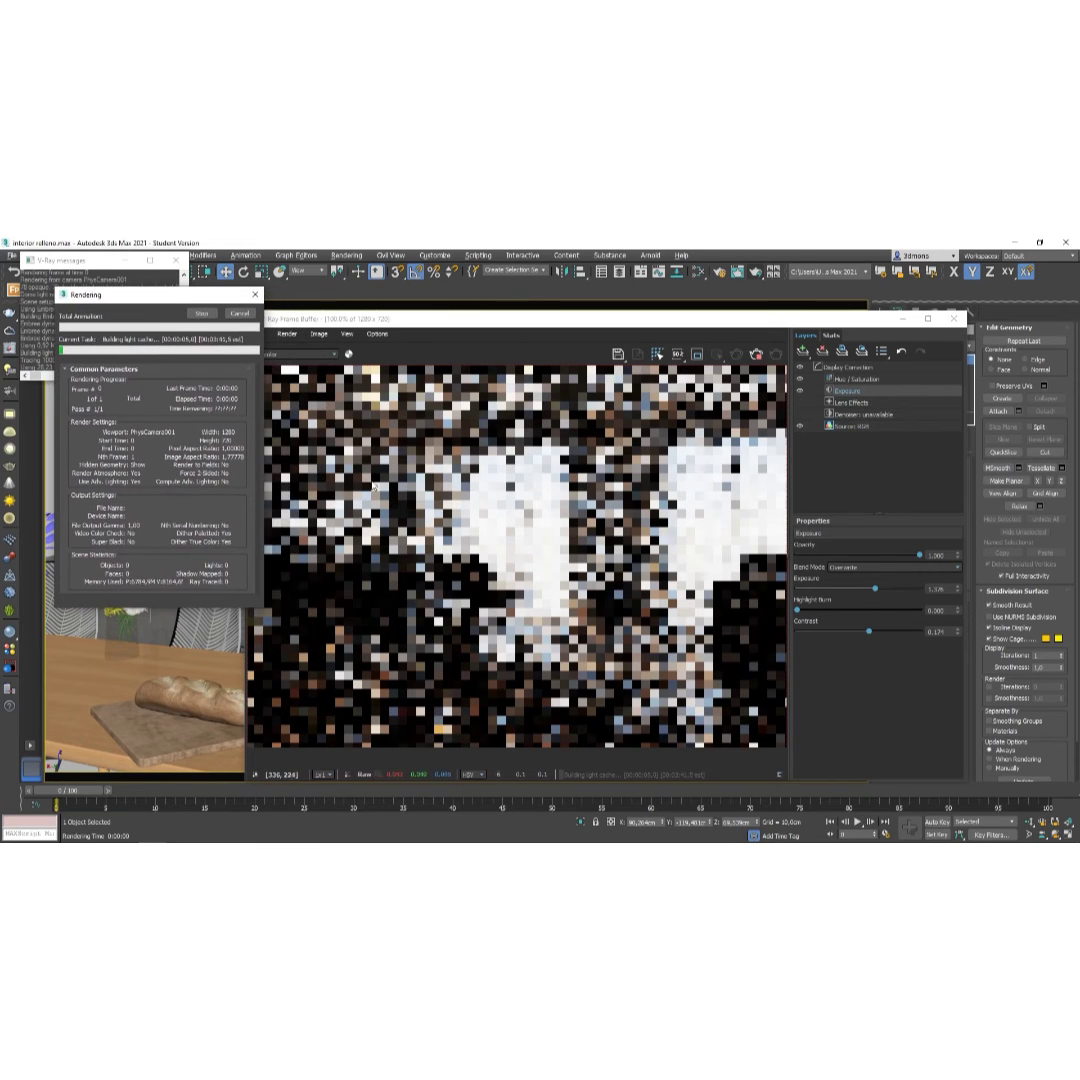
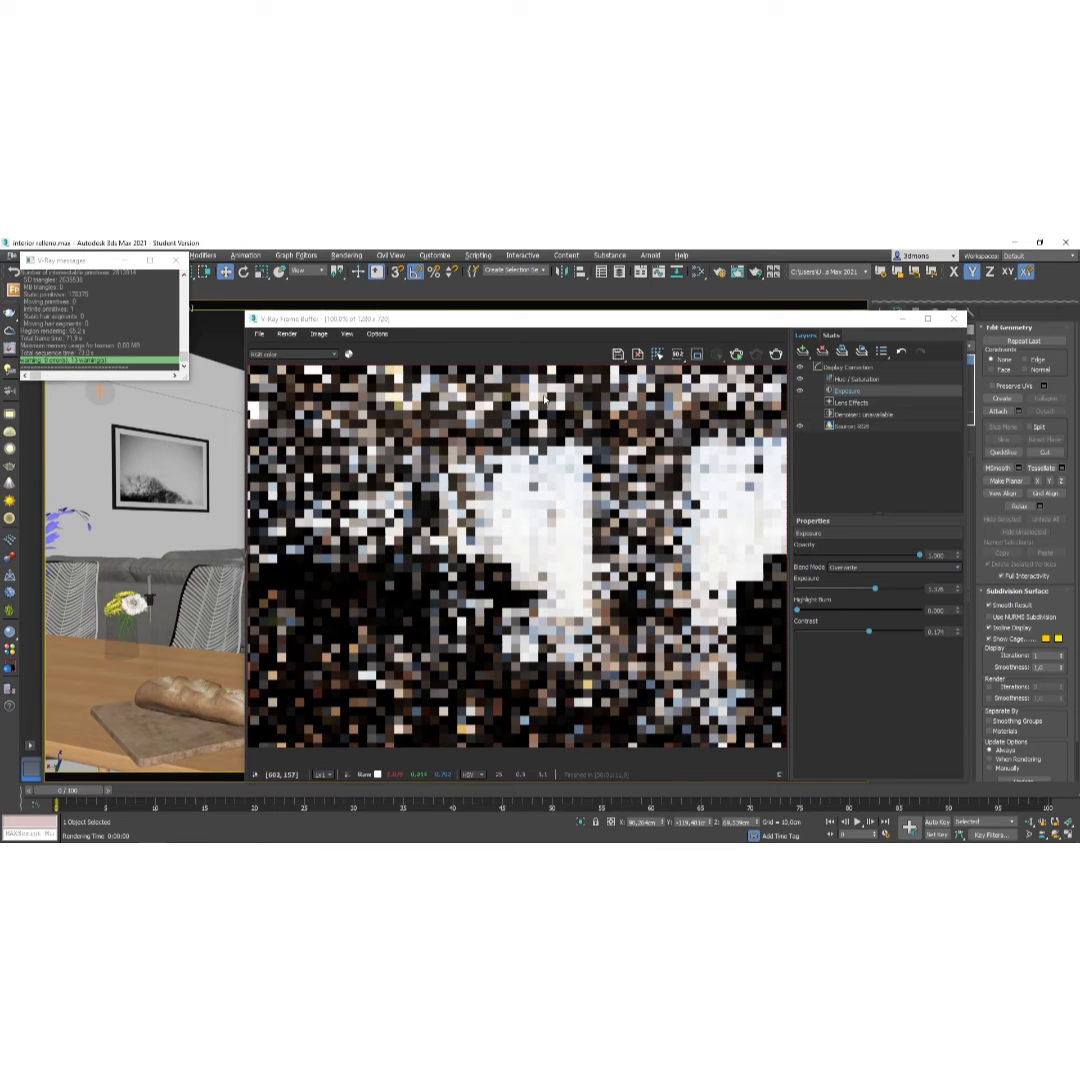
left_click_drag(564, 322, 80, 388)
left_click(100, 390)
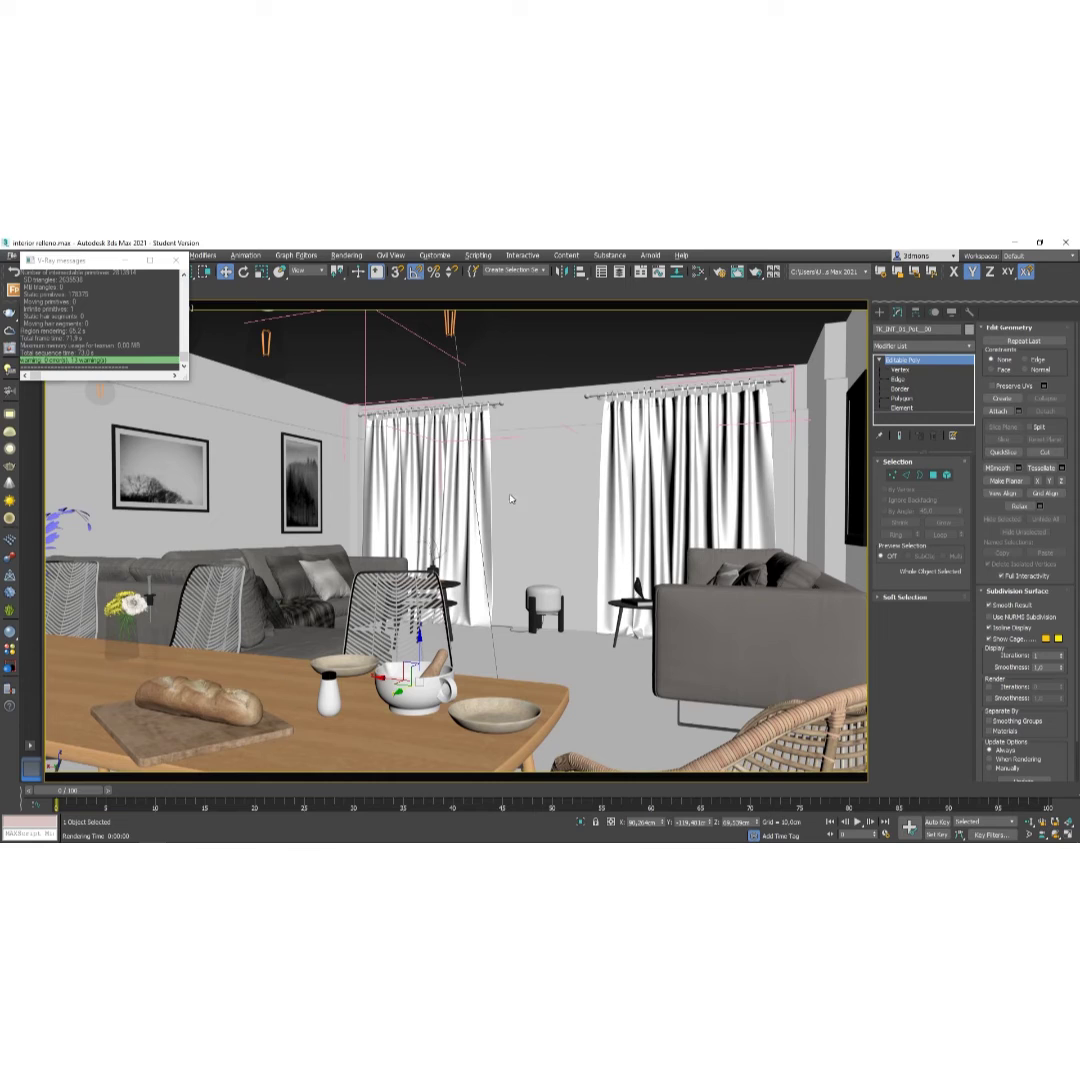
Select the flowers in the mid-size vase on the dining table, try raising them, and undo the move.
left_click(135, 595)
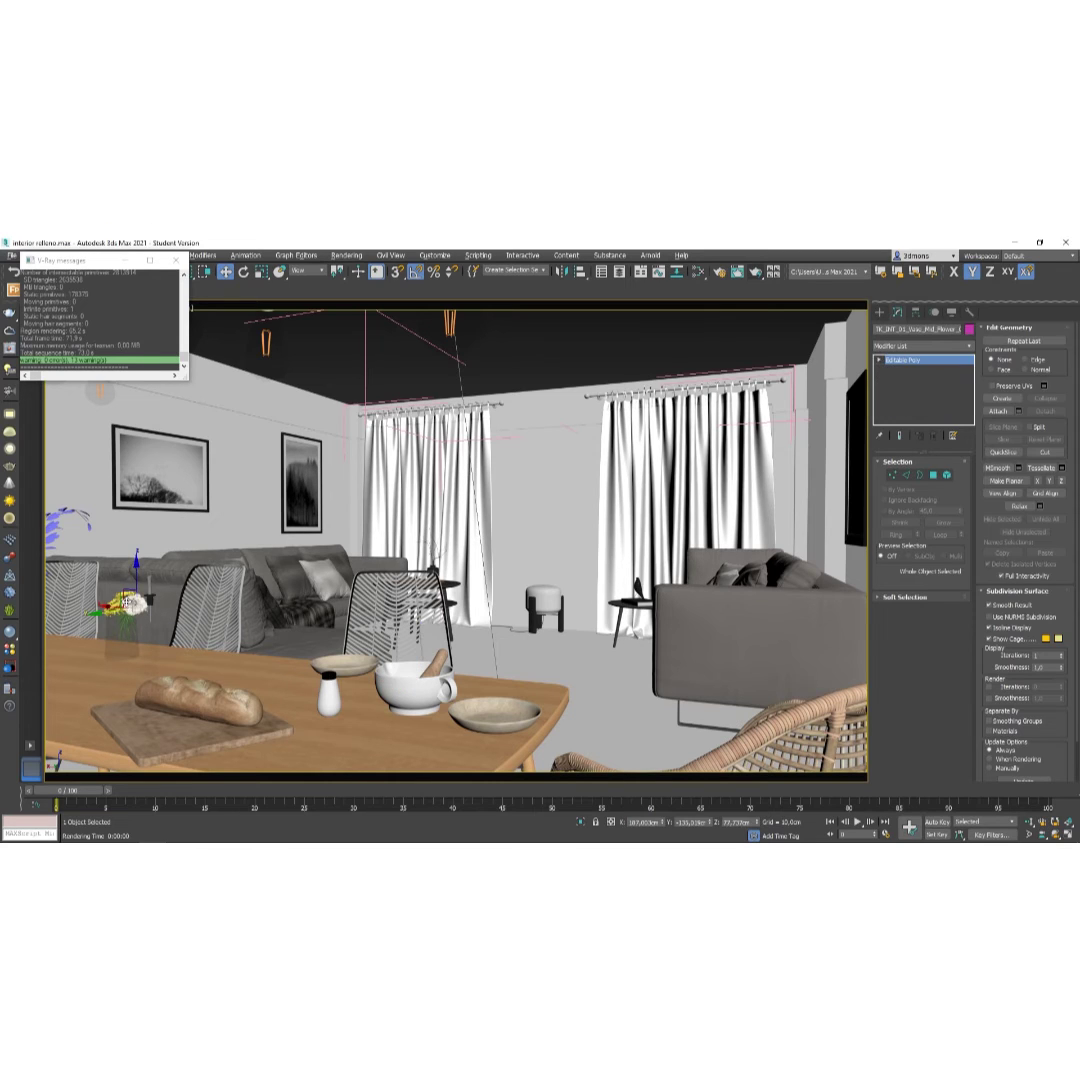
left_click_drag(139, 583, 151, 543)
key("ctrl+z")
Collapse the Mesa comedor layer in the Layer Explorer and test-render the camera view.
left_click(619, 272)
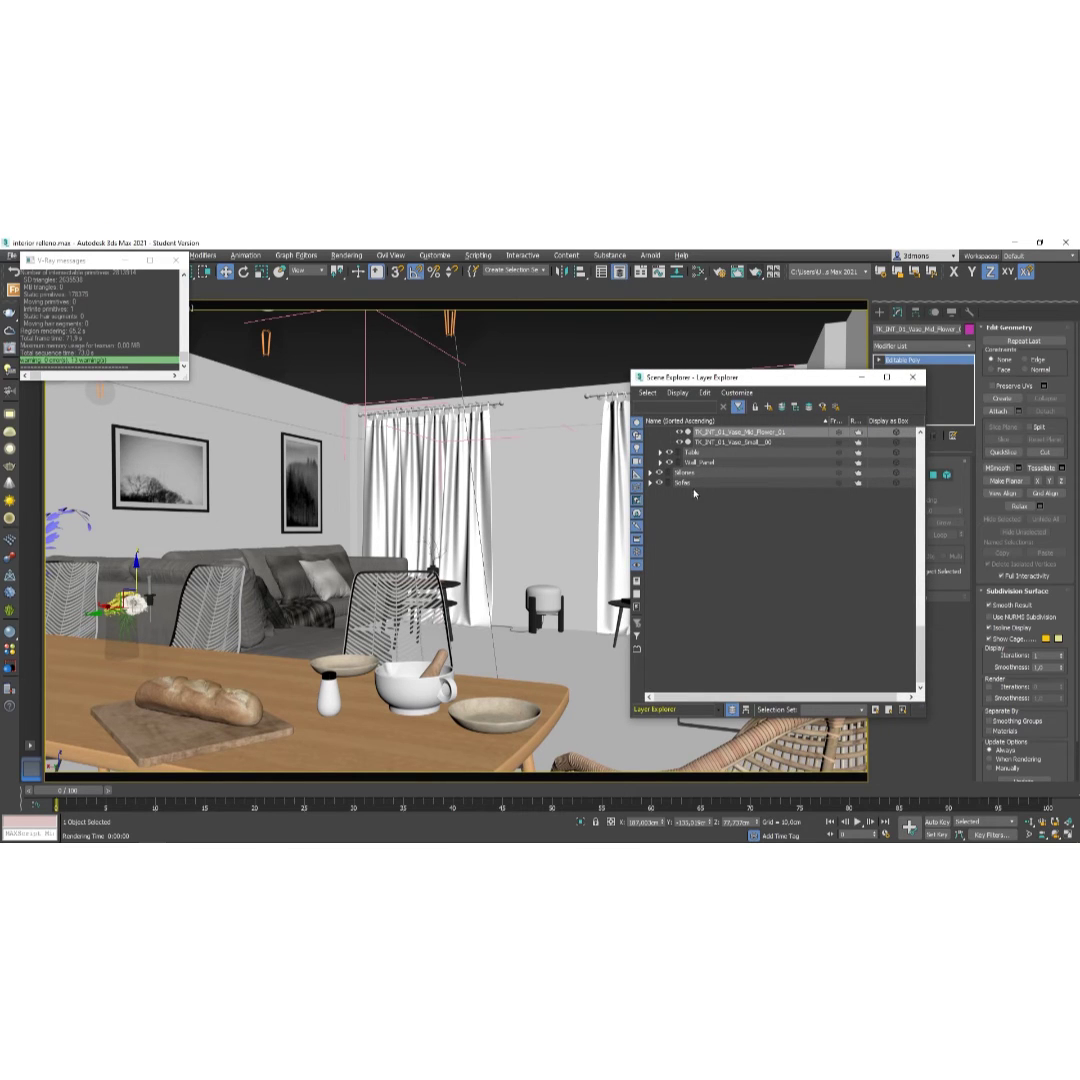
scroll(680, 505, "up", 6)
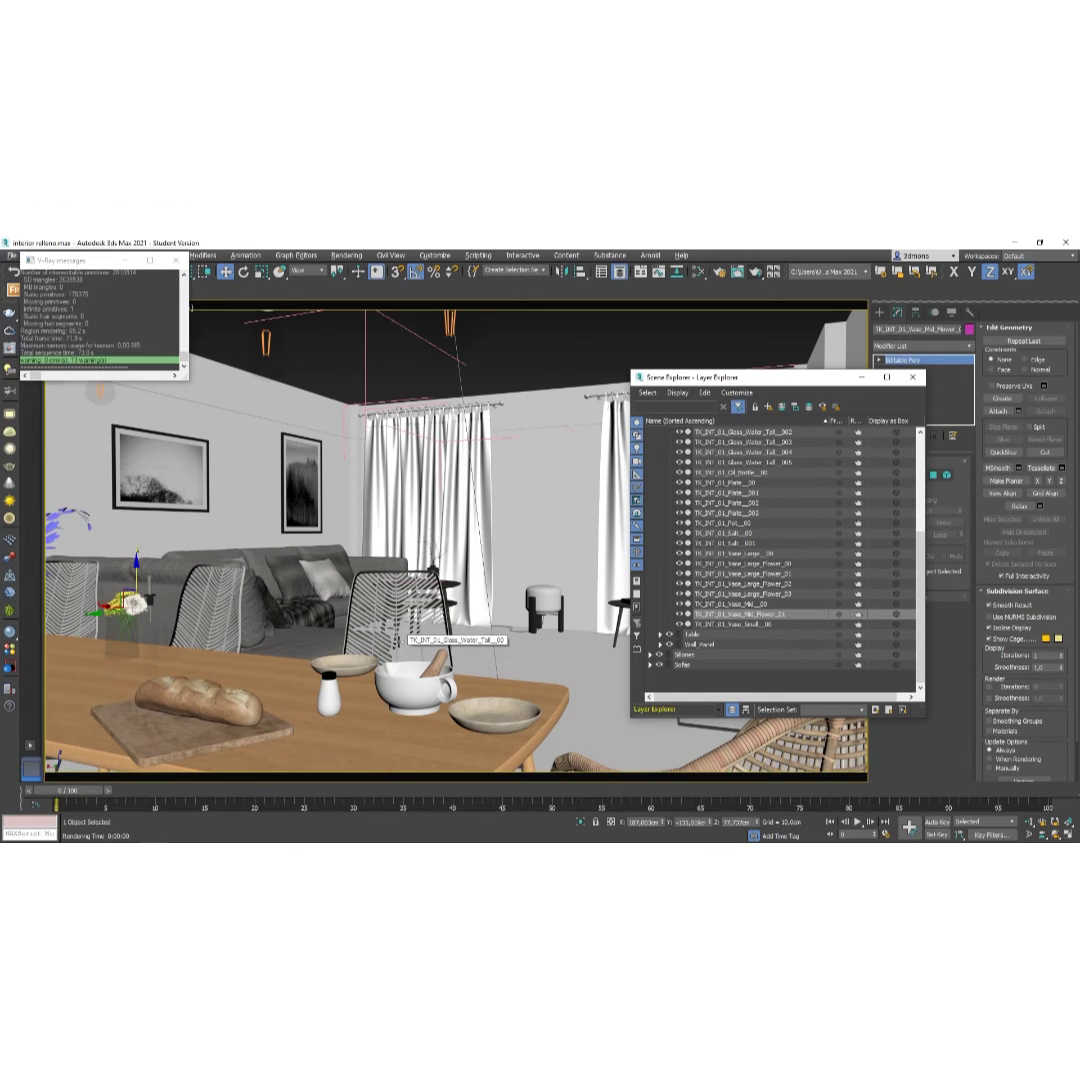
scroll(760, 598, "up", 3)
scroll(760, 598, "up", 2)
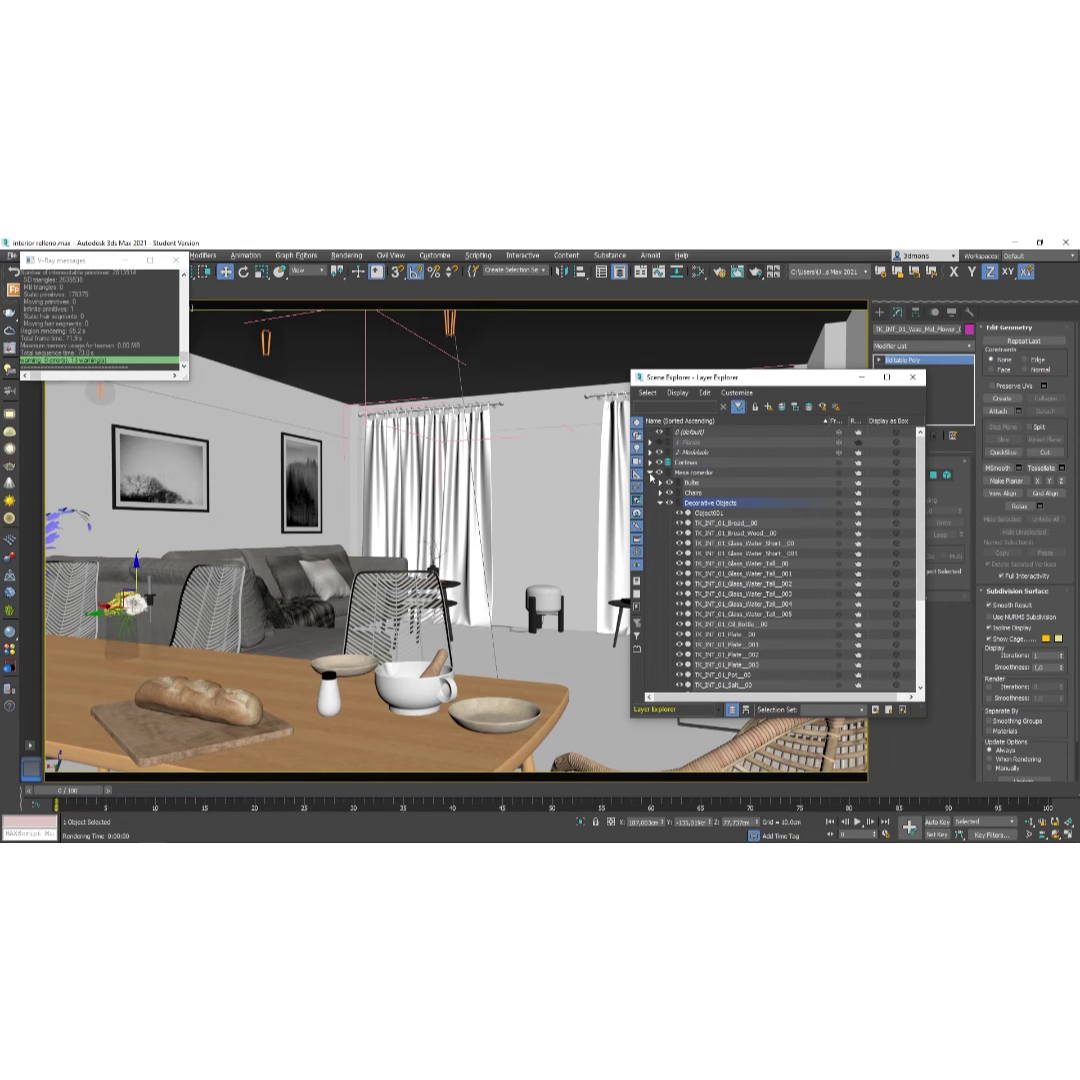
left_click(651, 474)
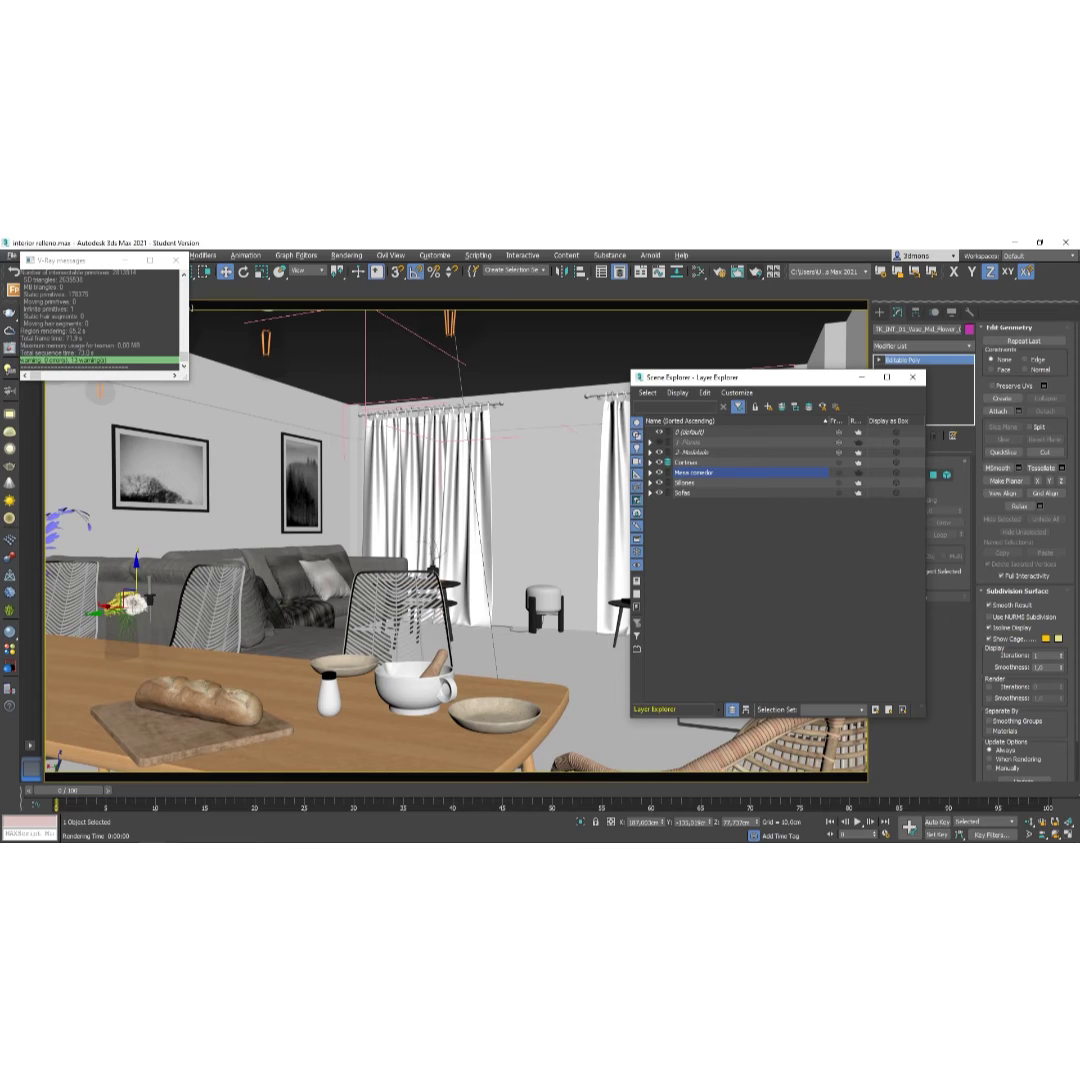
key("shift+q")
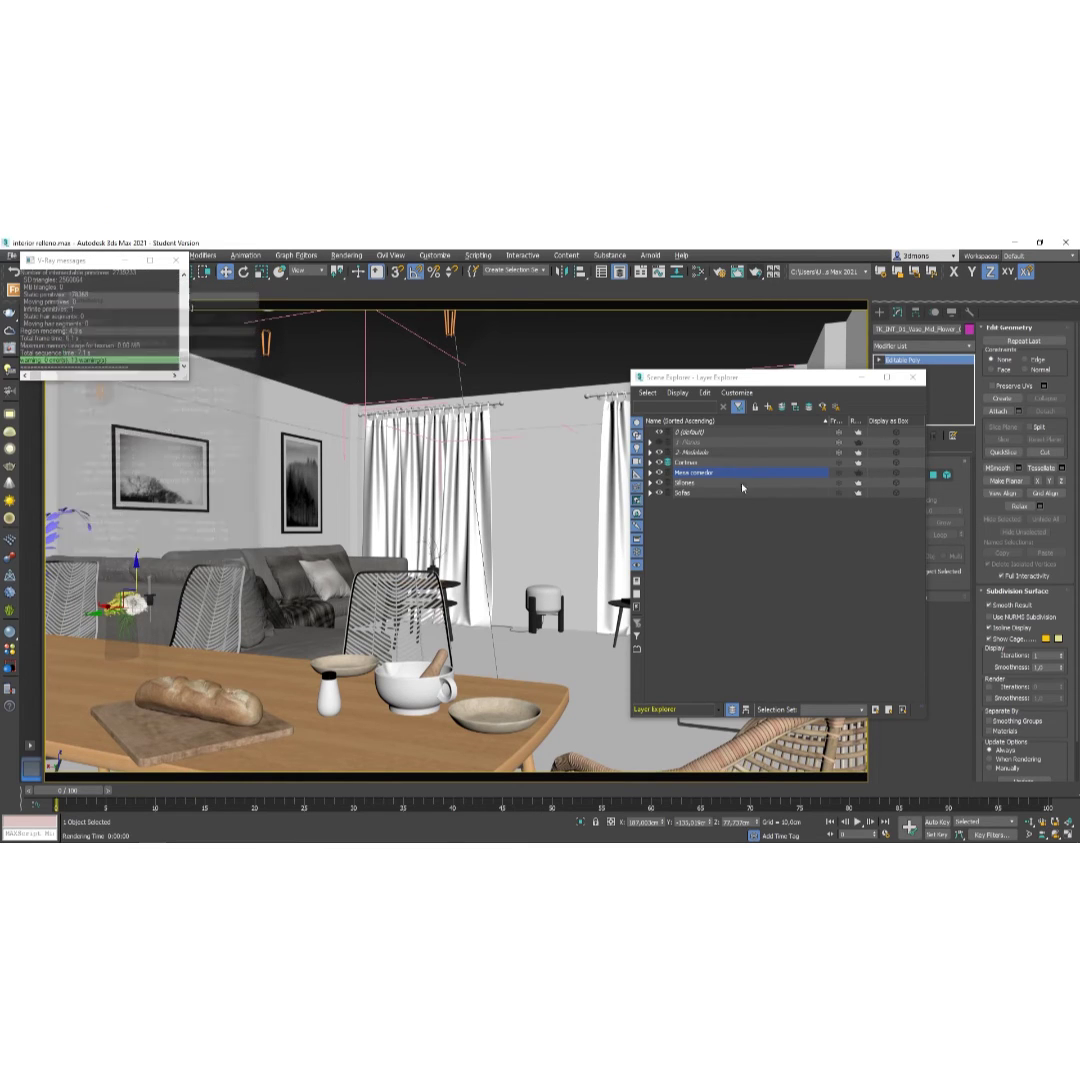
Set the rendering control of the selected vase flowers to By Layer, then test-render the camera view and close the frame buffer.
right_click(706, 470)
left_click(724, 567)
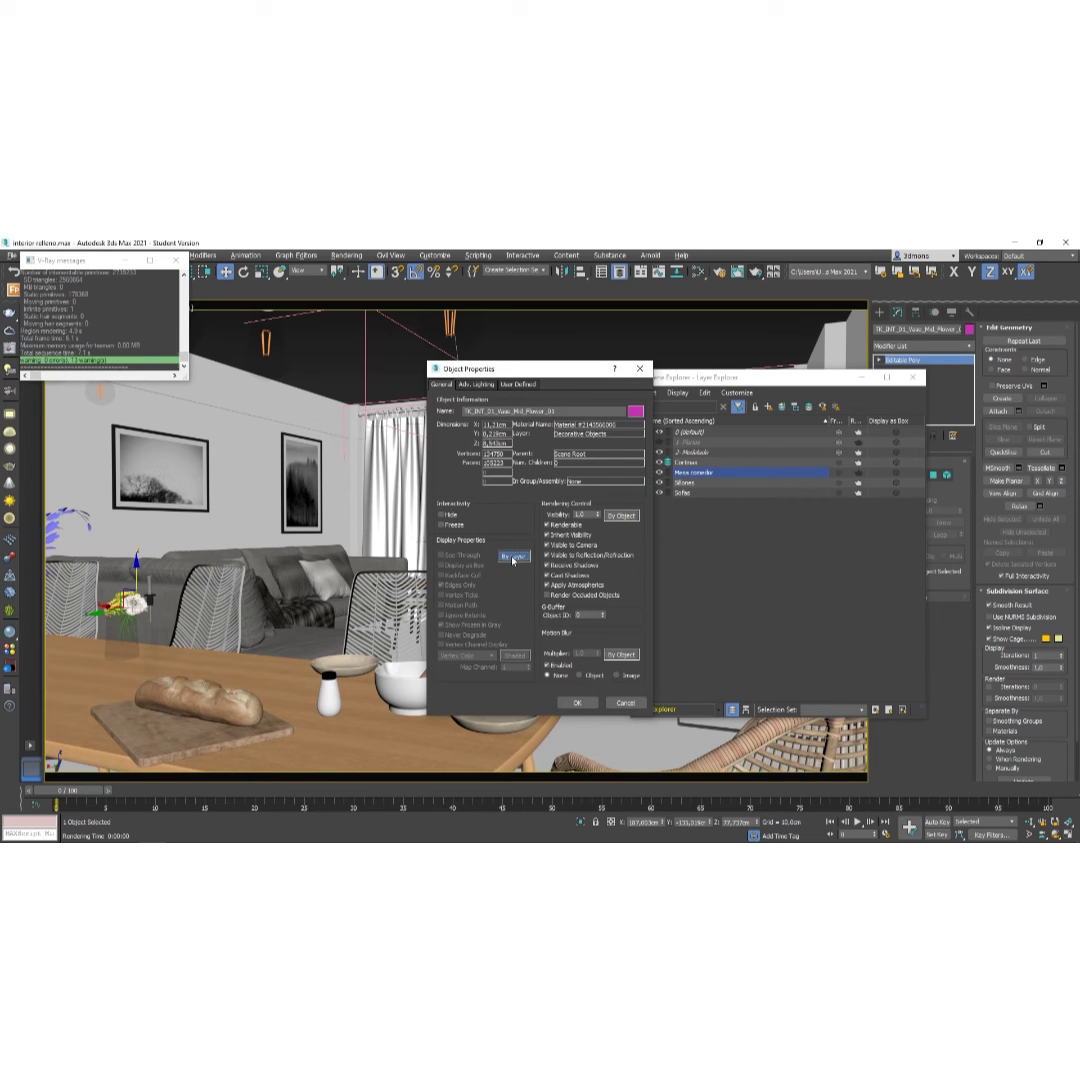
left_click(621, 516)
left_click(578, 703)
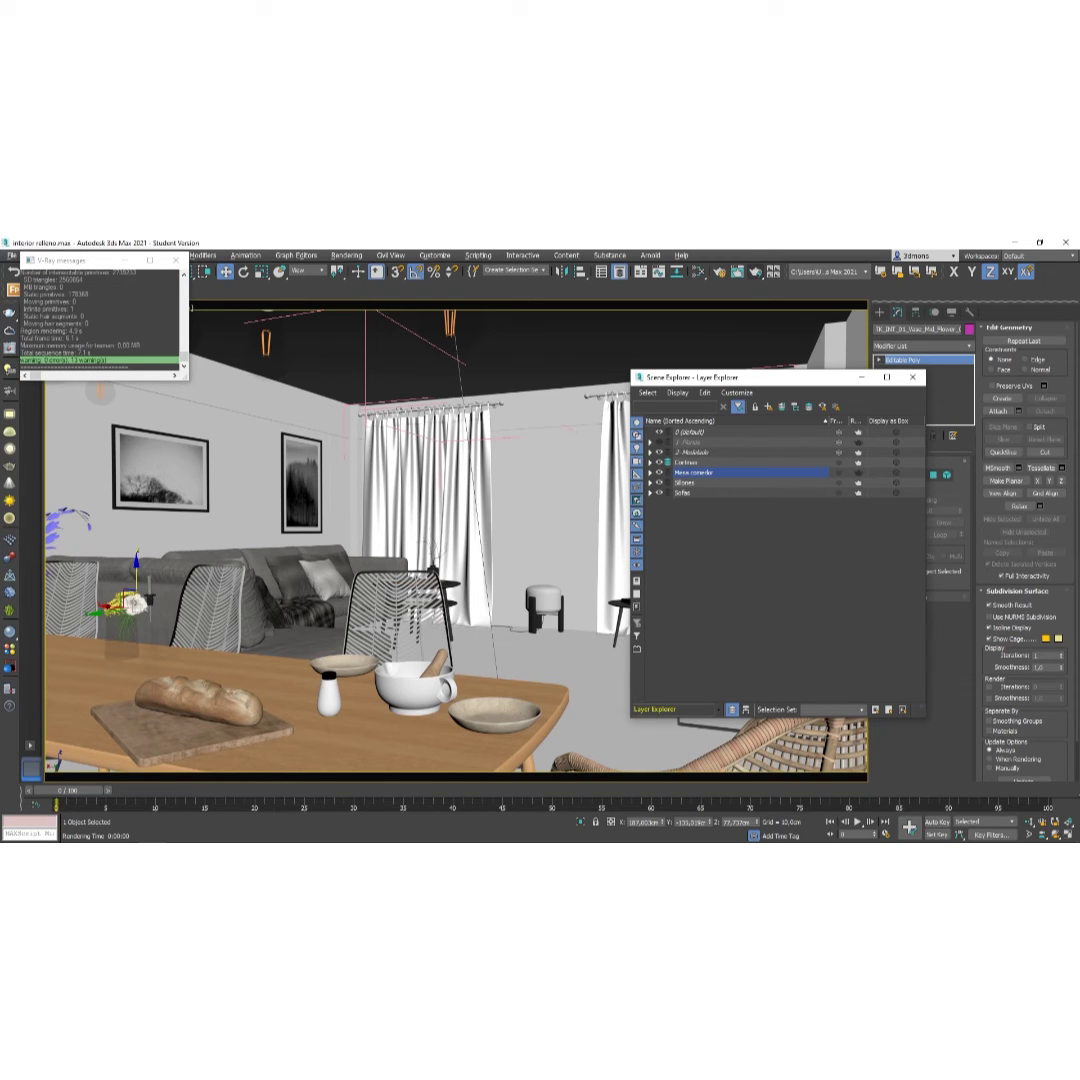
key("shift+q")
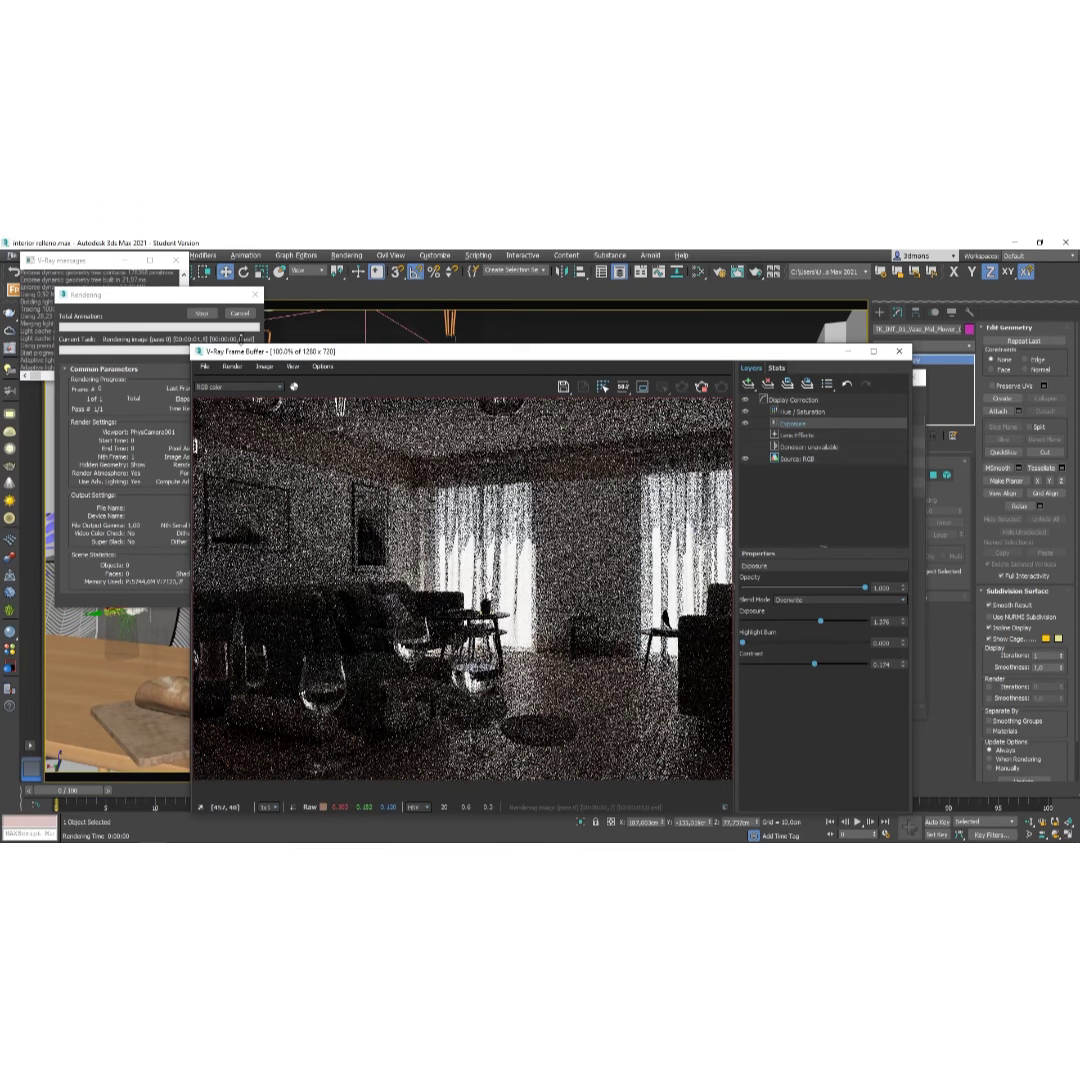
left_click(900, 354)
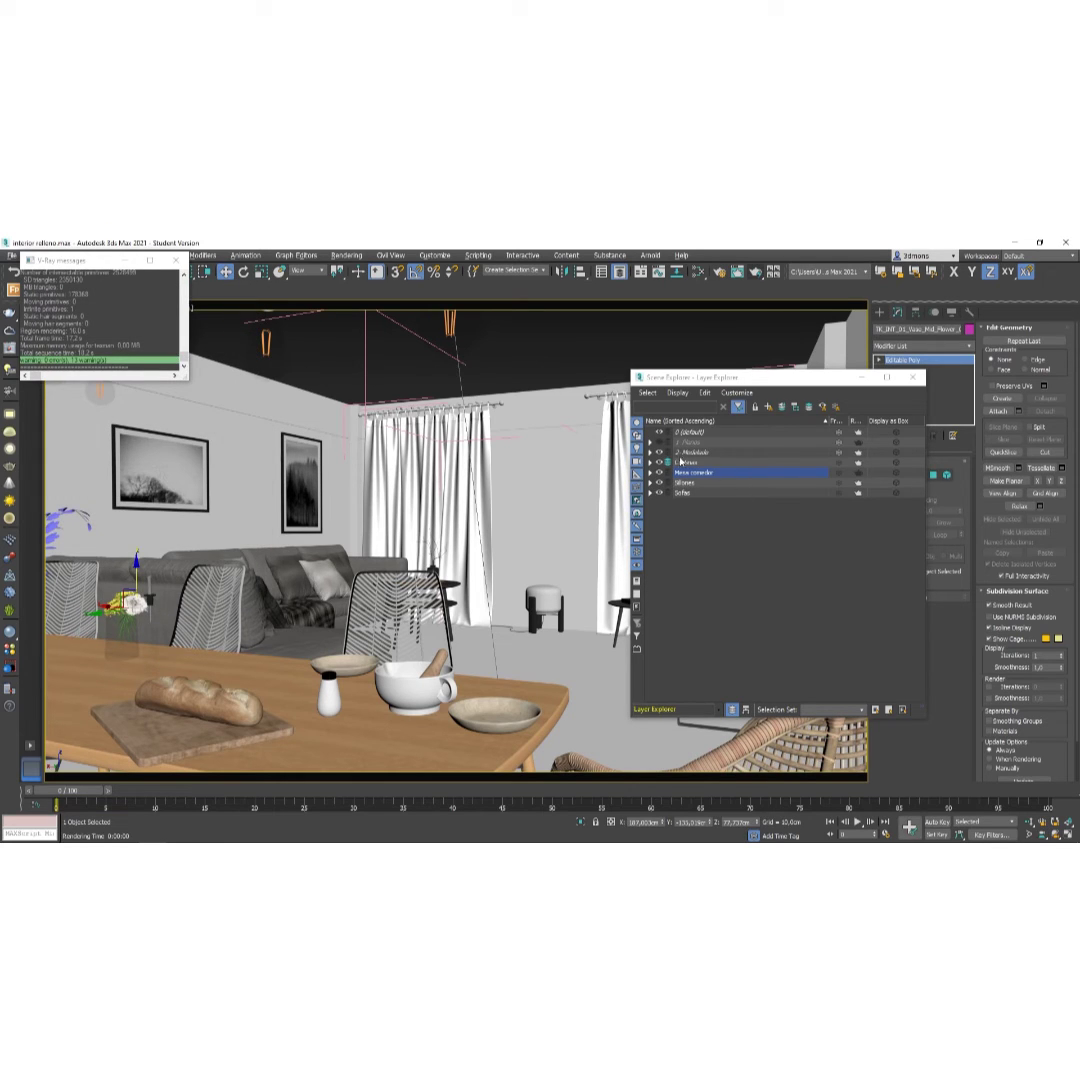
Expand the Mesa comedor layer, select all objects in its Decorative Objects sublayer and bring up the commands for their properties.
left_click(651, 473)
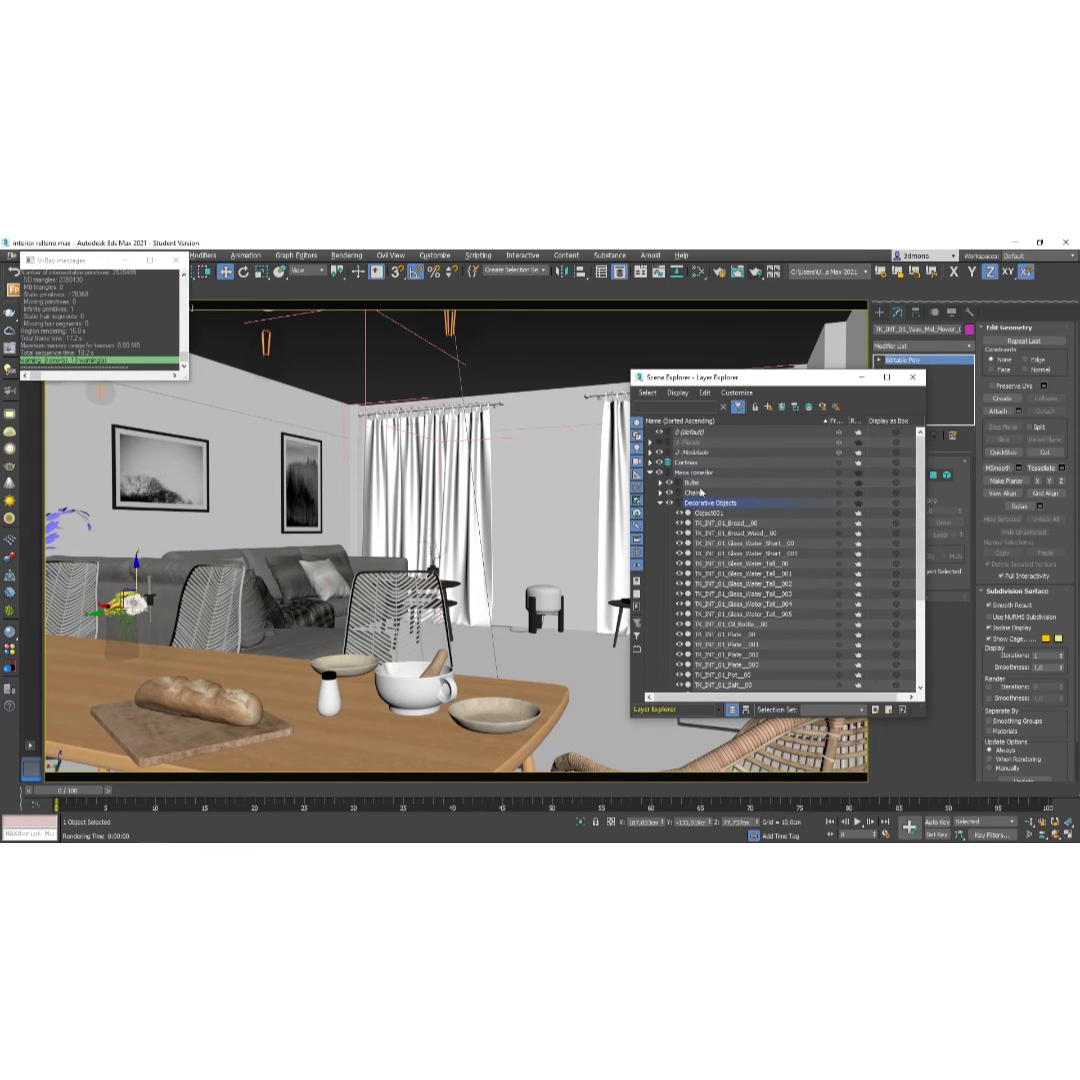
key("ctrl+d")
scroll(724, 600, "down", 5)
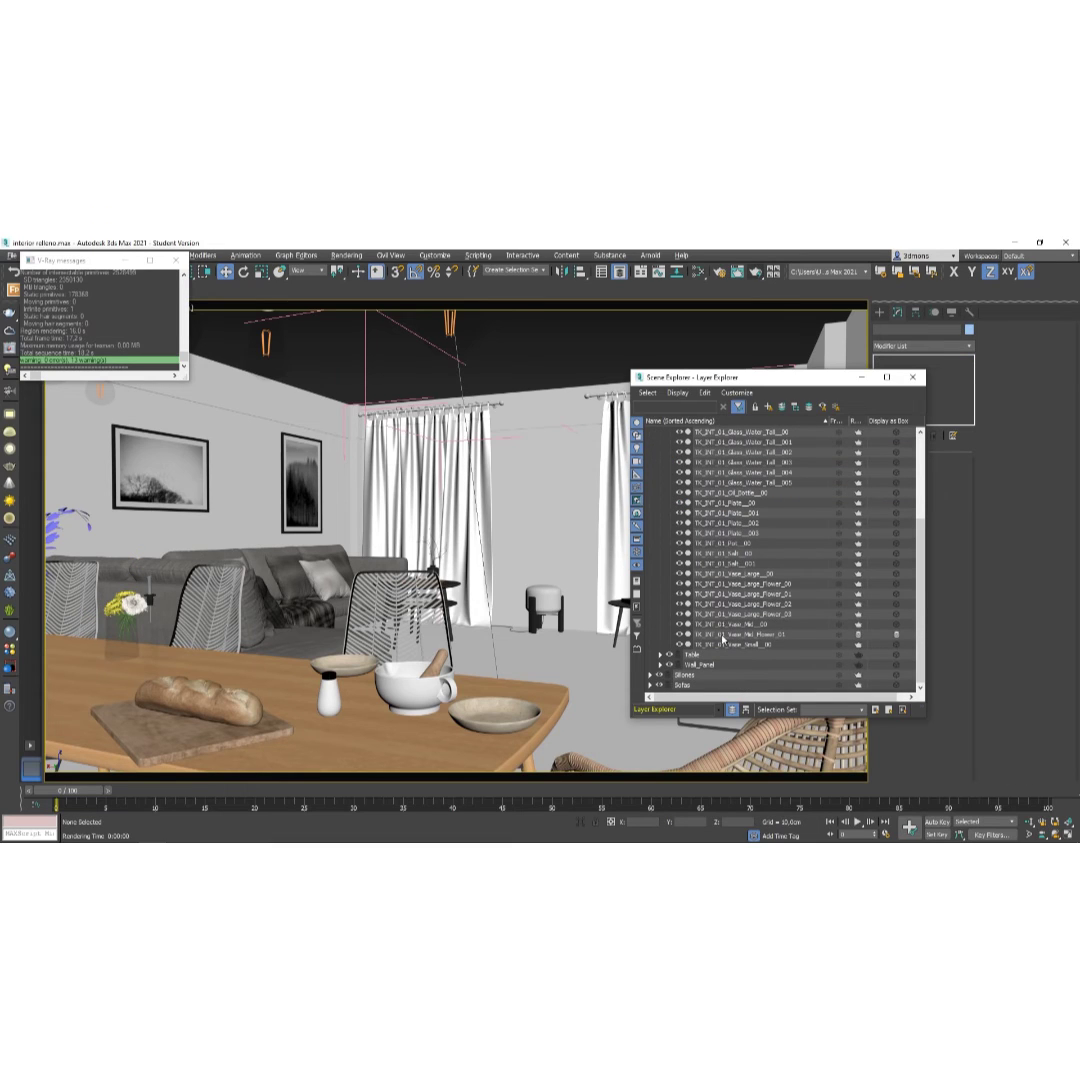
left_click_drag(722, 648, 700, 432)
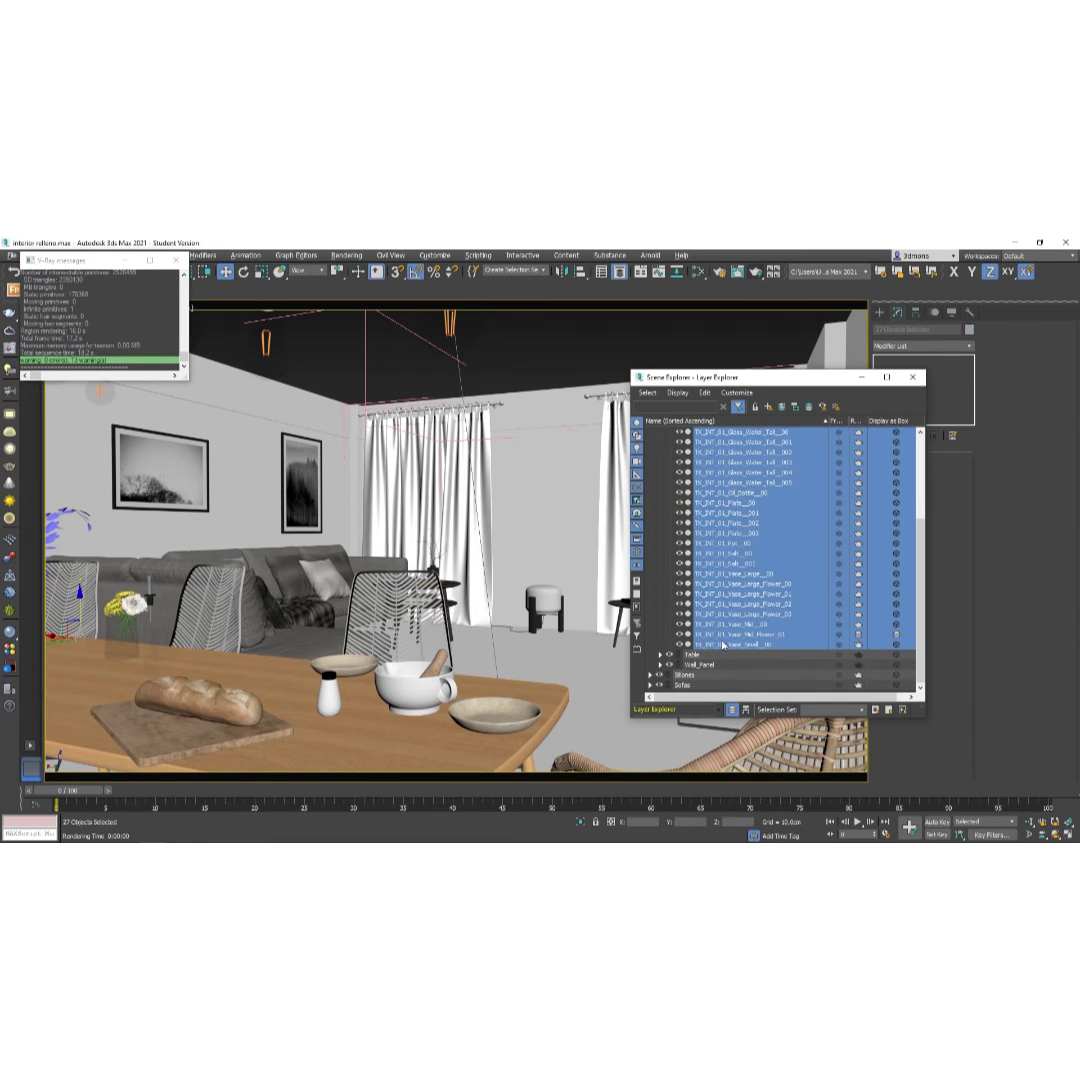
right_click(718, 637)
mouse_move(750, 724)
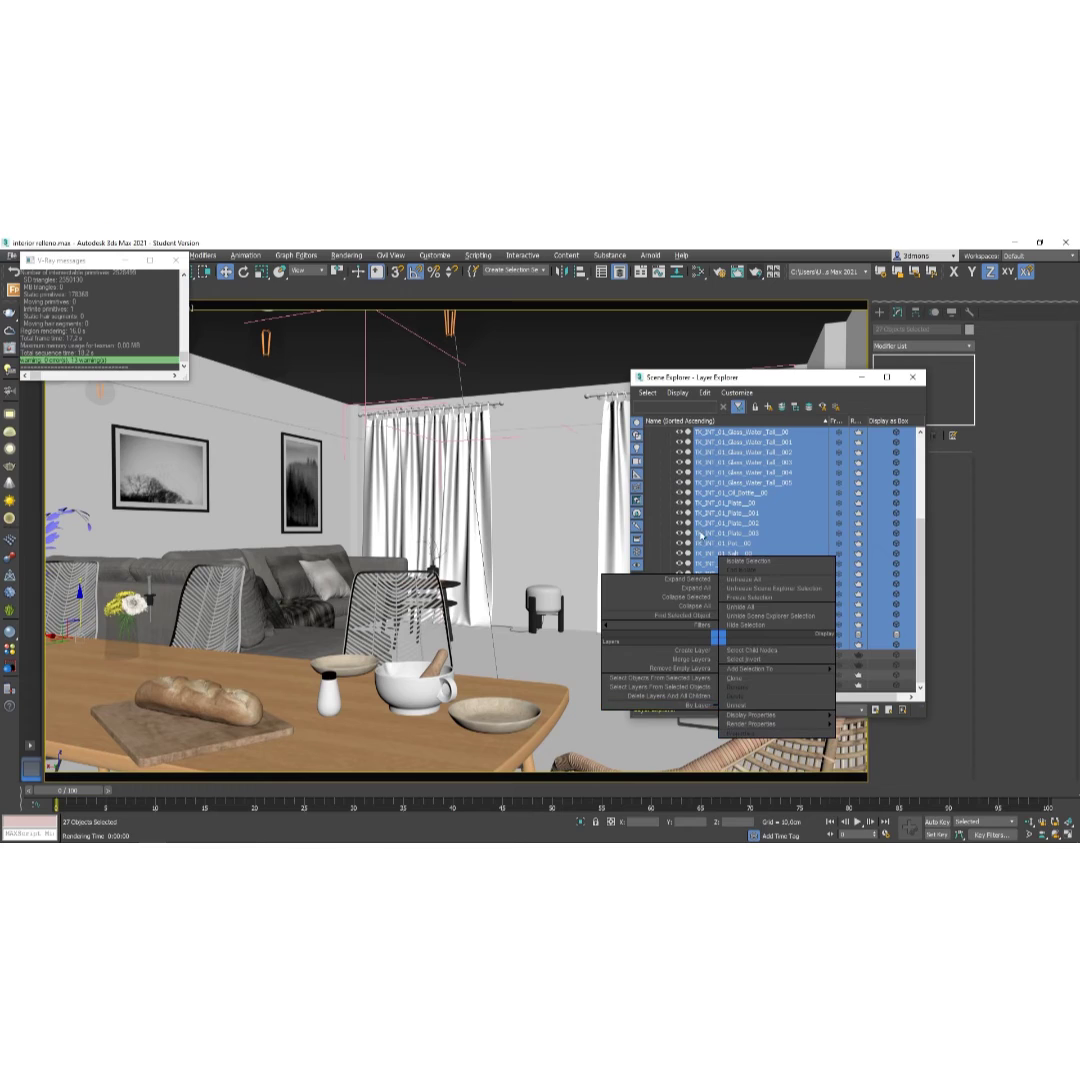
left_click(727, 649)
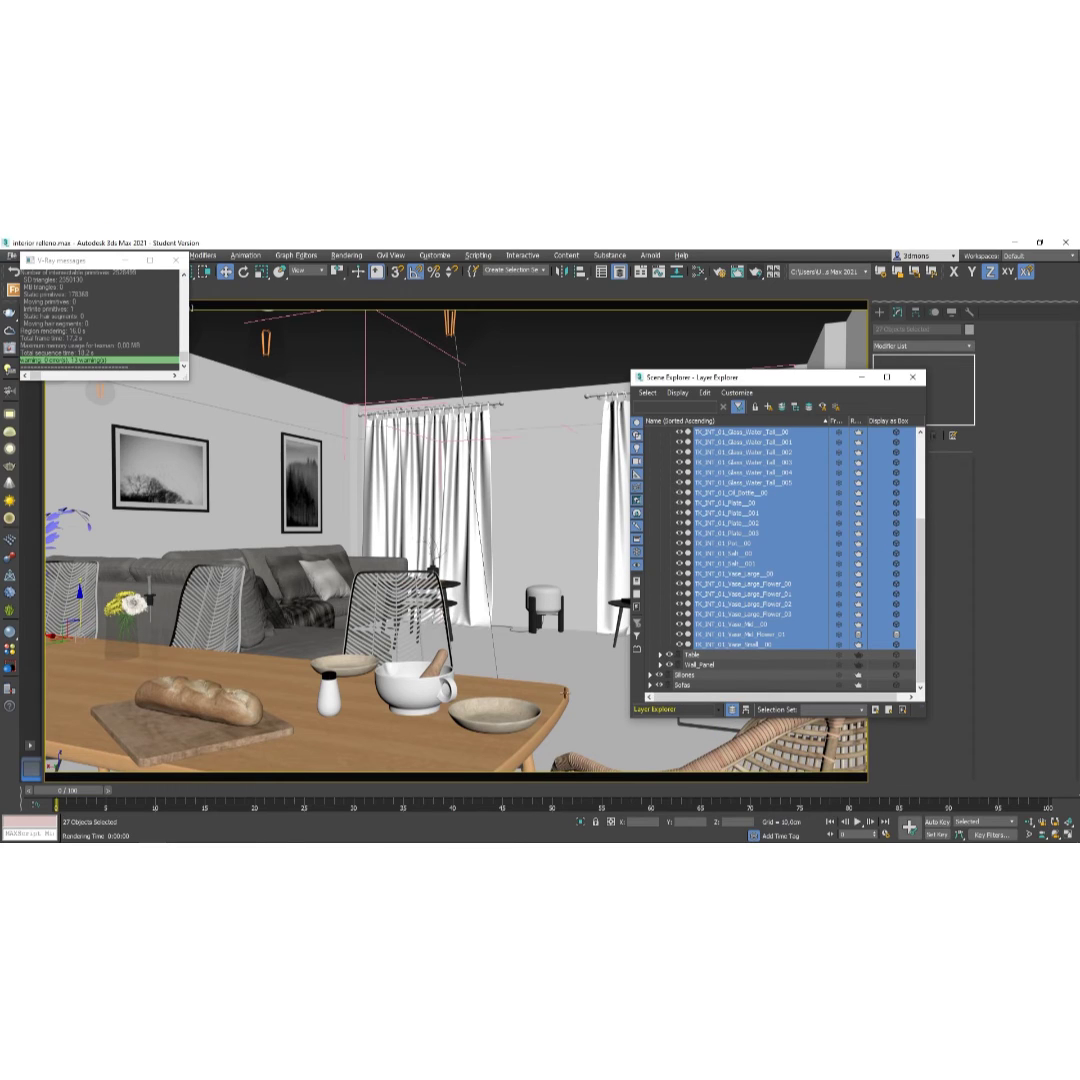
Check the object properties of all objects in the Table sublayer, then collapse the Table and Mesa comedor layers.
left_click(722, 655)
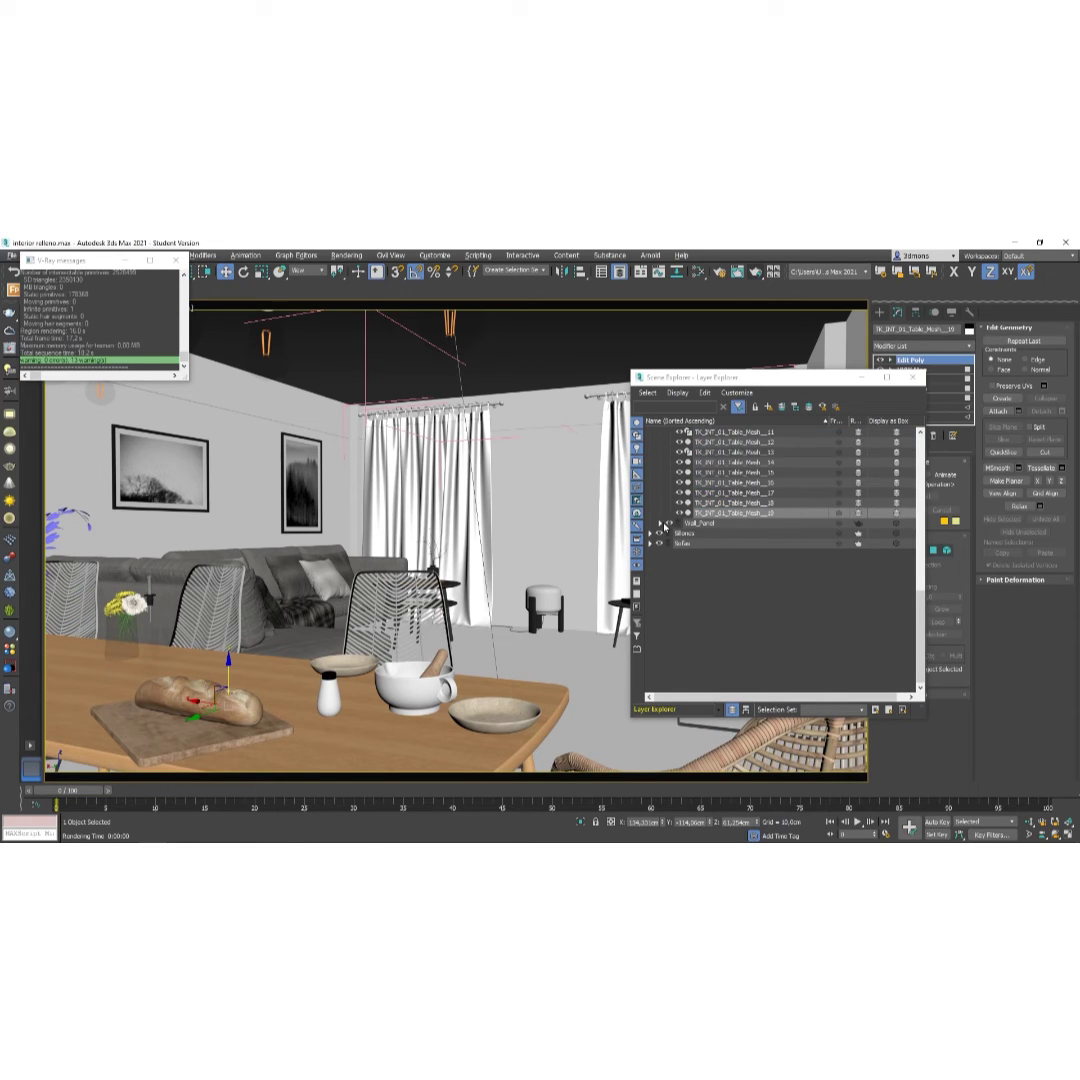
scroll(663, 525, "up", 6)
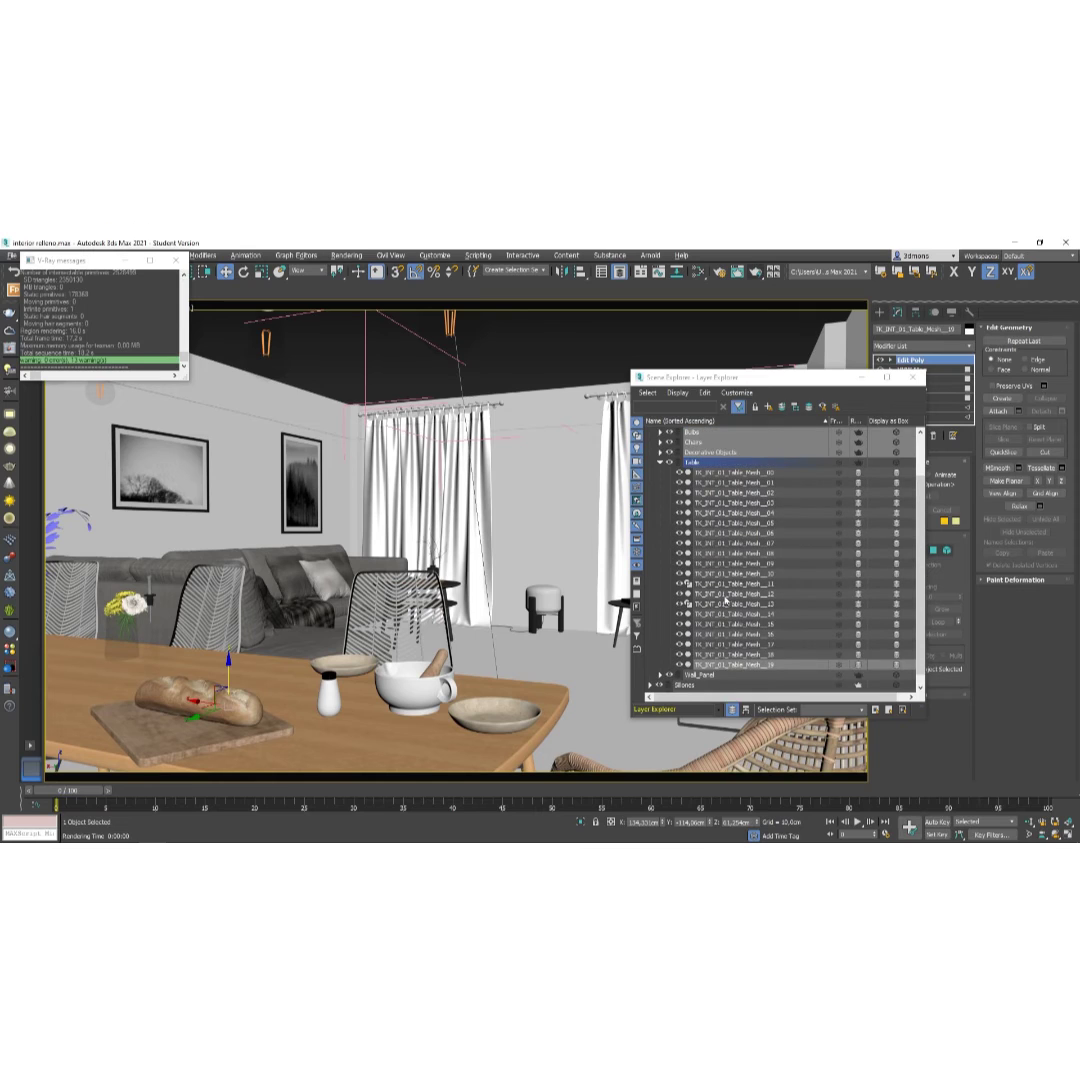
double_click(693, 492)
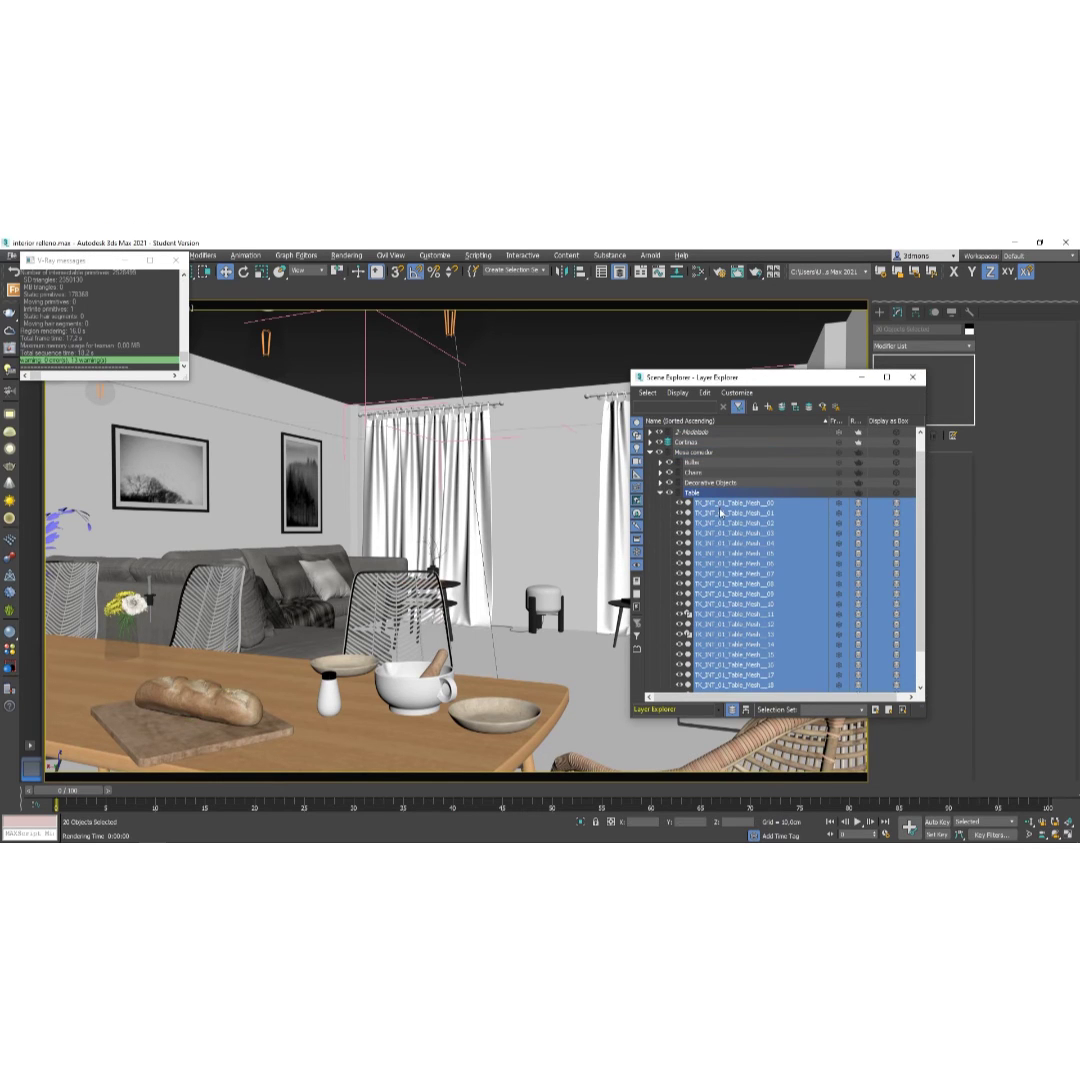
right_click(721, 511)
left_click(760, 586)
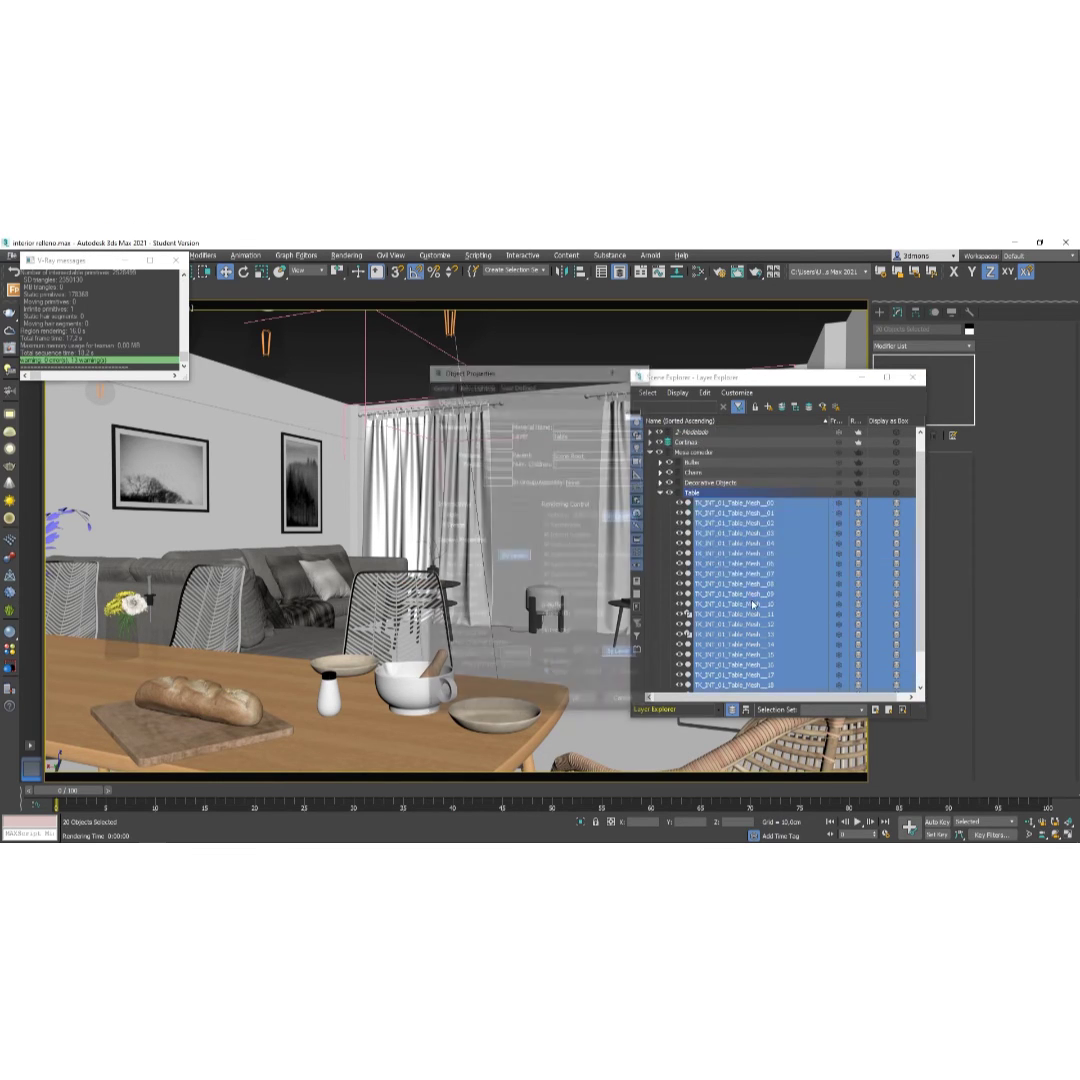
left_click(577, 703)
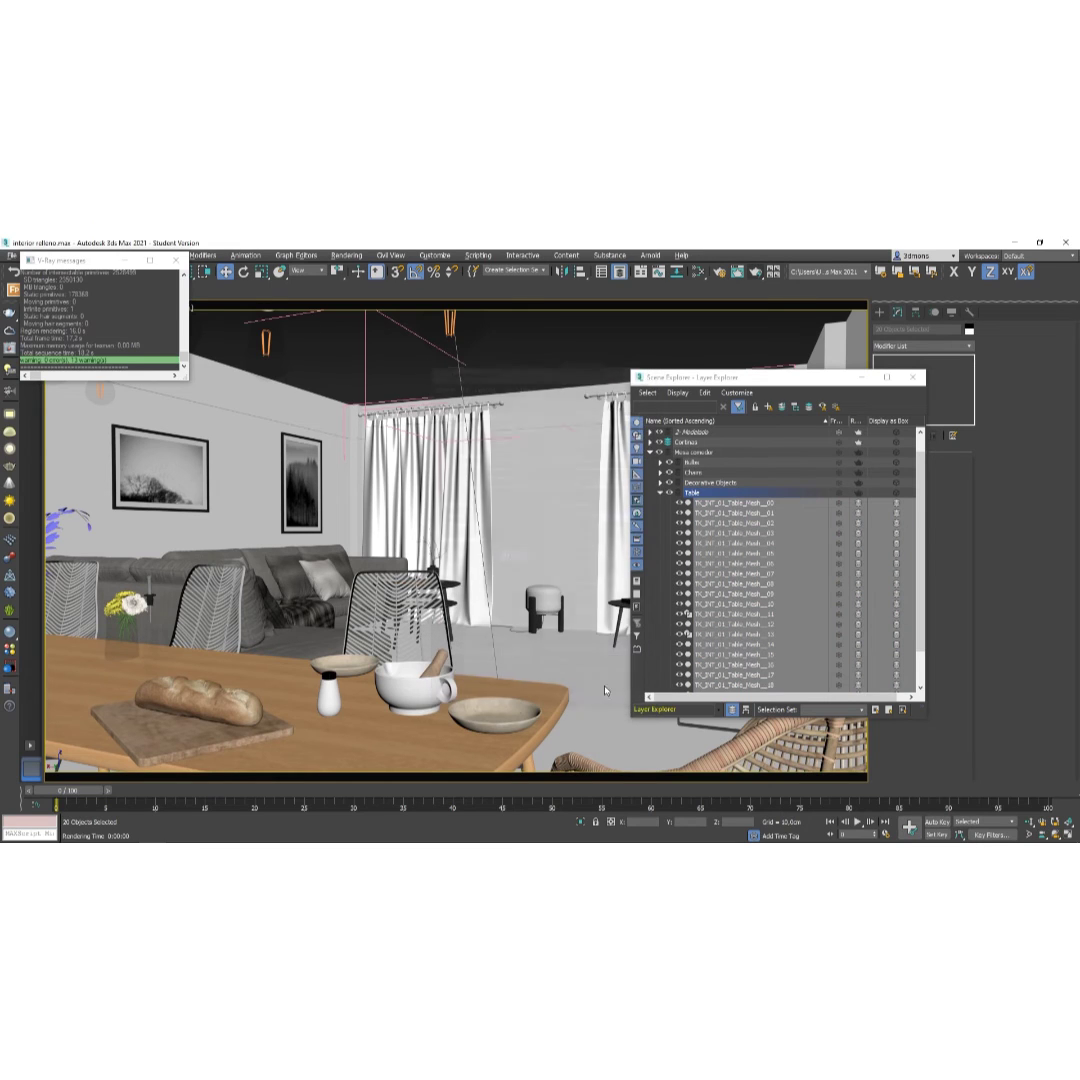
left_click(660, 493)
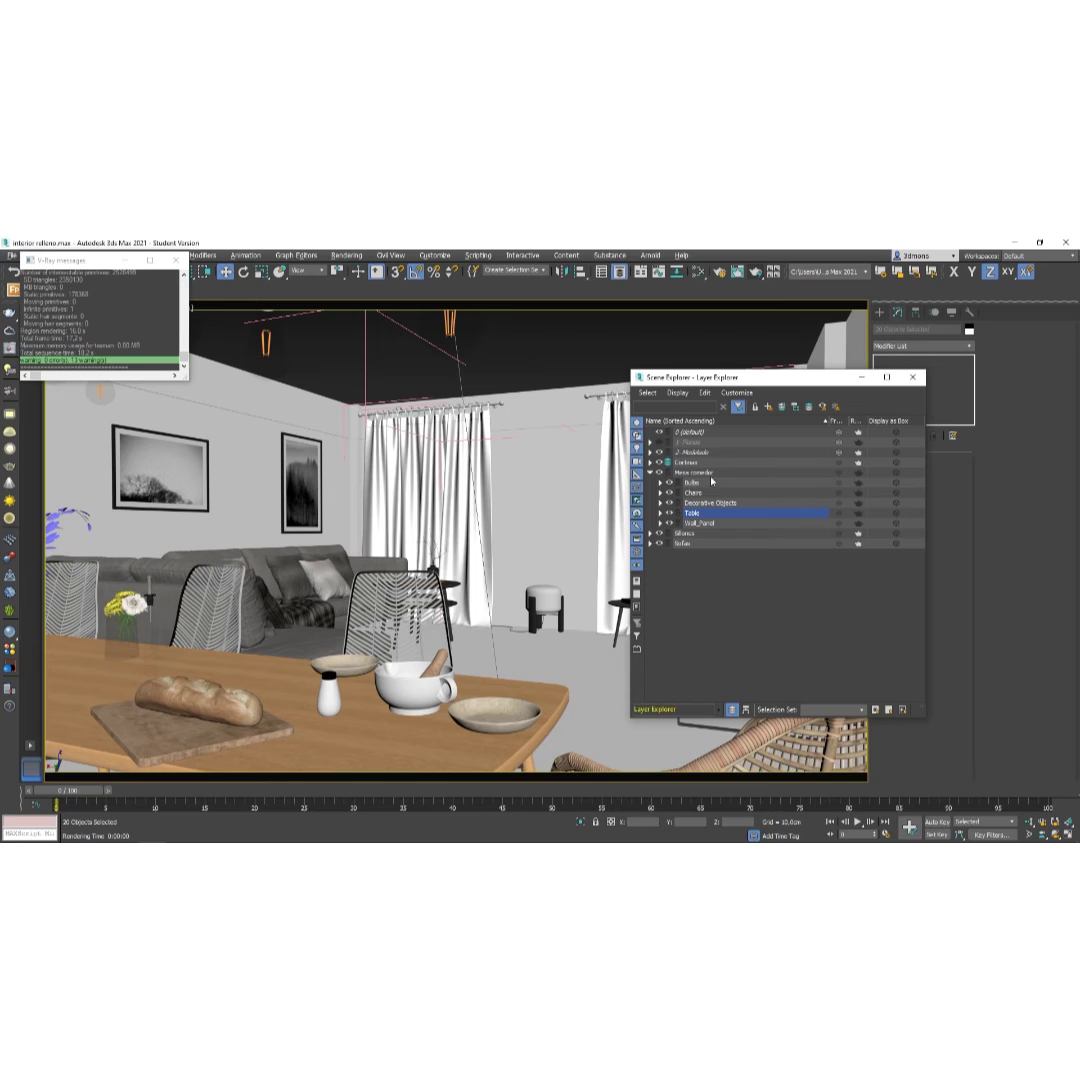
left_click(650, 473)
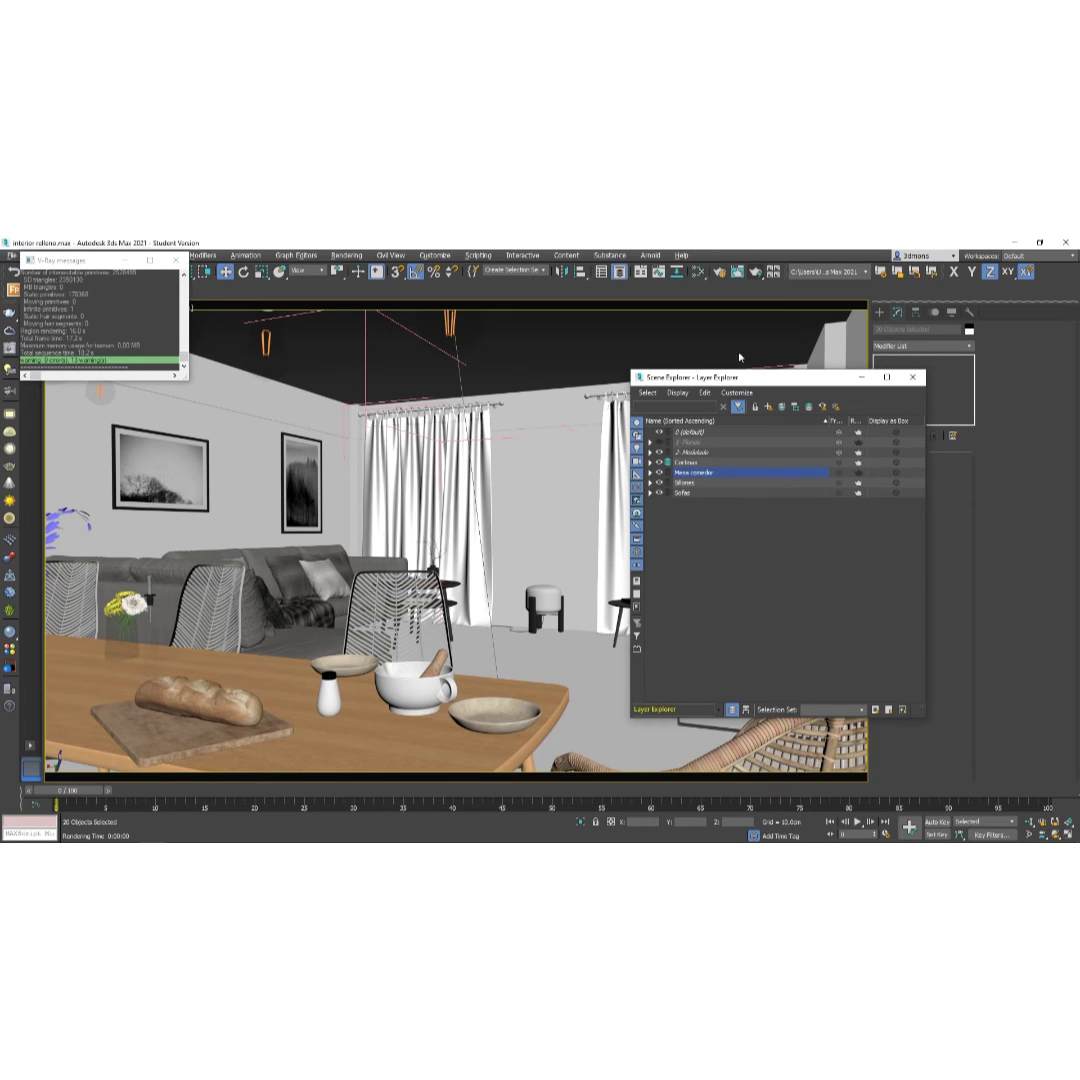
Test-render the PhysCamera001 view, cancel the rendering partway and close the frame buffer.
left_click(757, 273)
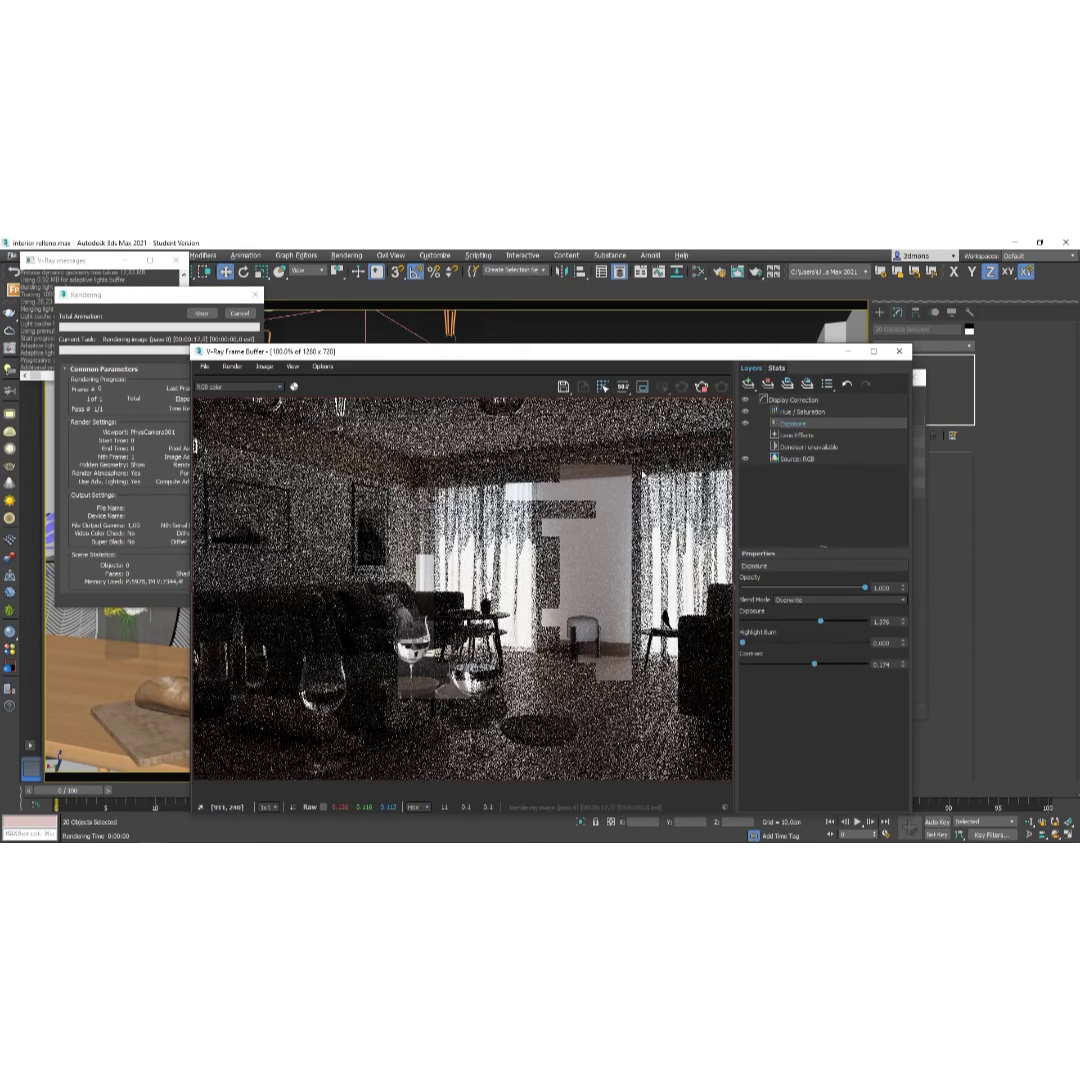
left_click(240, 316)
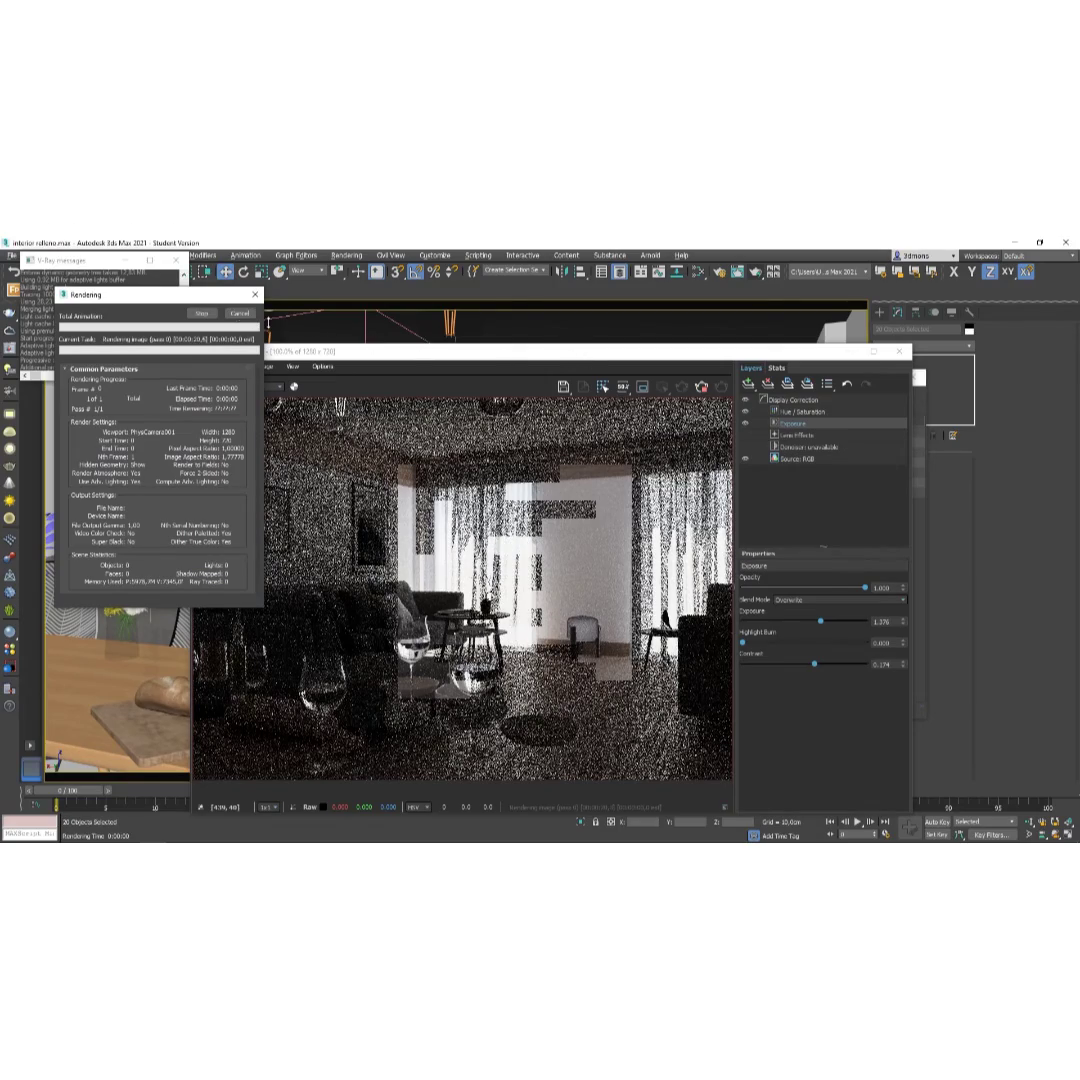
left_click(240, 313)
left_click_drag(482, 359, 0, 330)
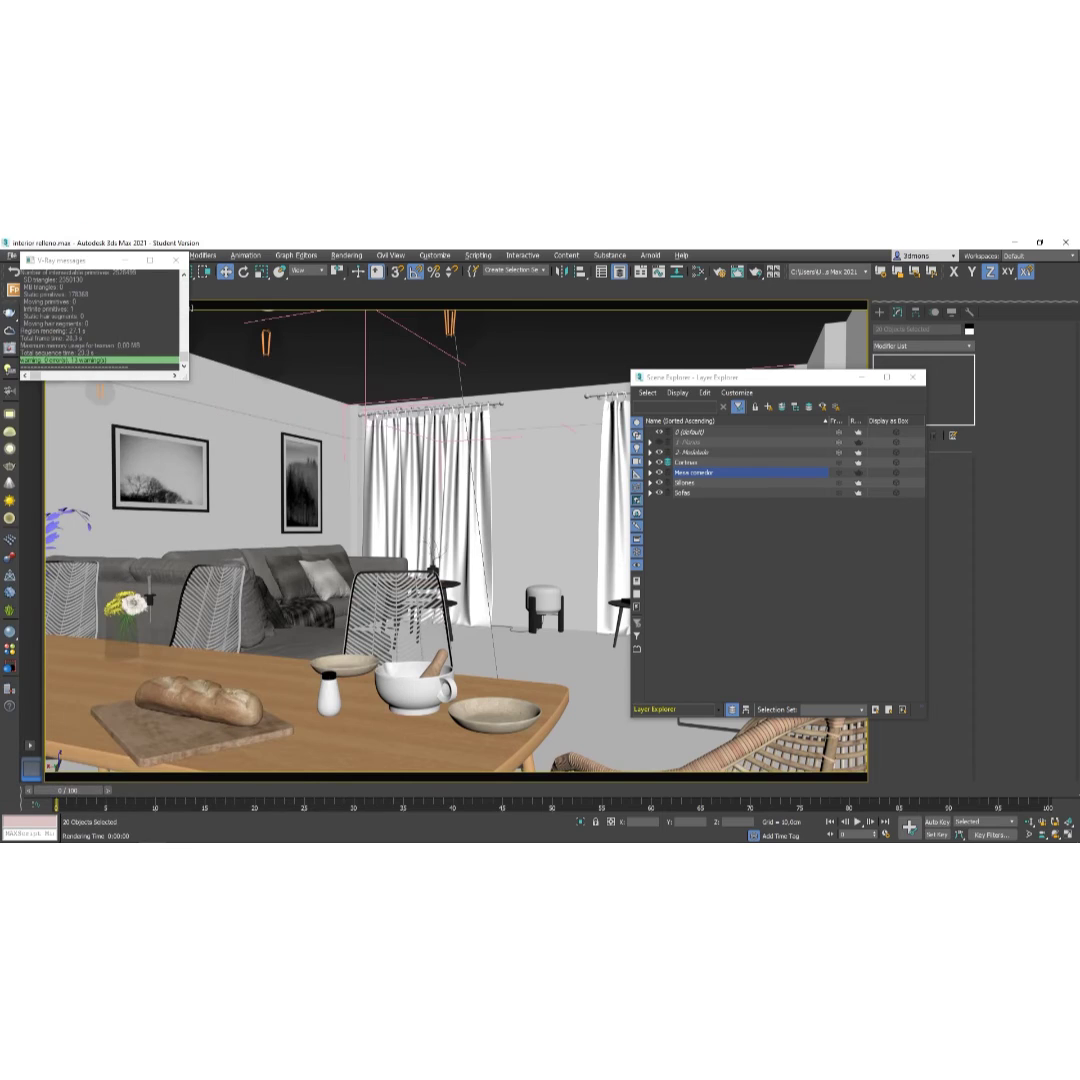
Expand the Mesa comedor layer and its Bulbs and Chairs sublayers in the Layer Explorer.
left_click(651, 472)
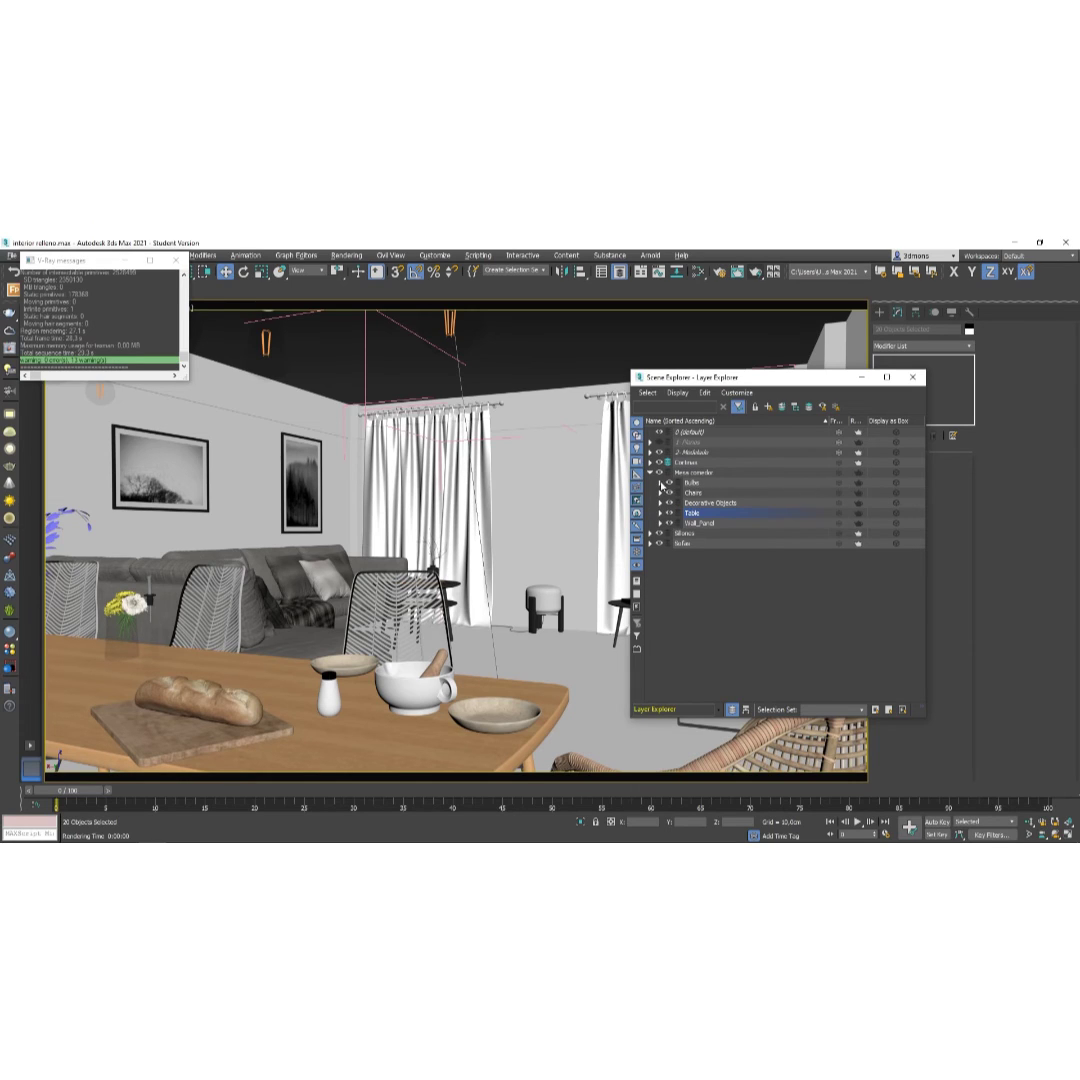
double_click(692, 484)
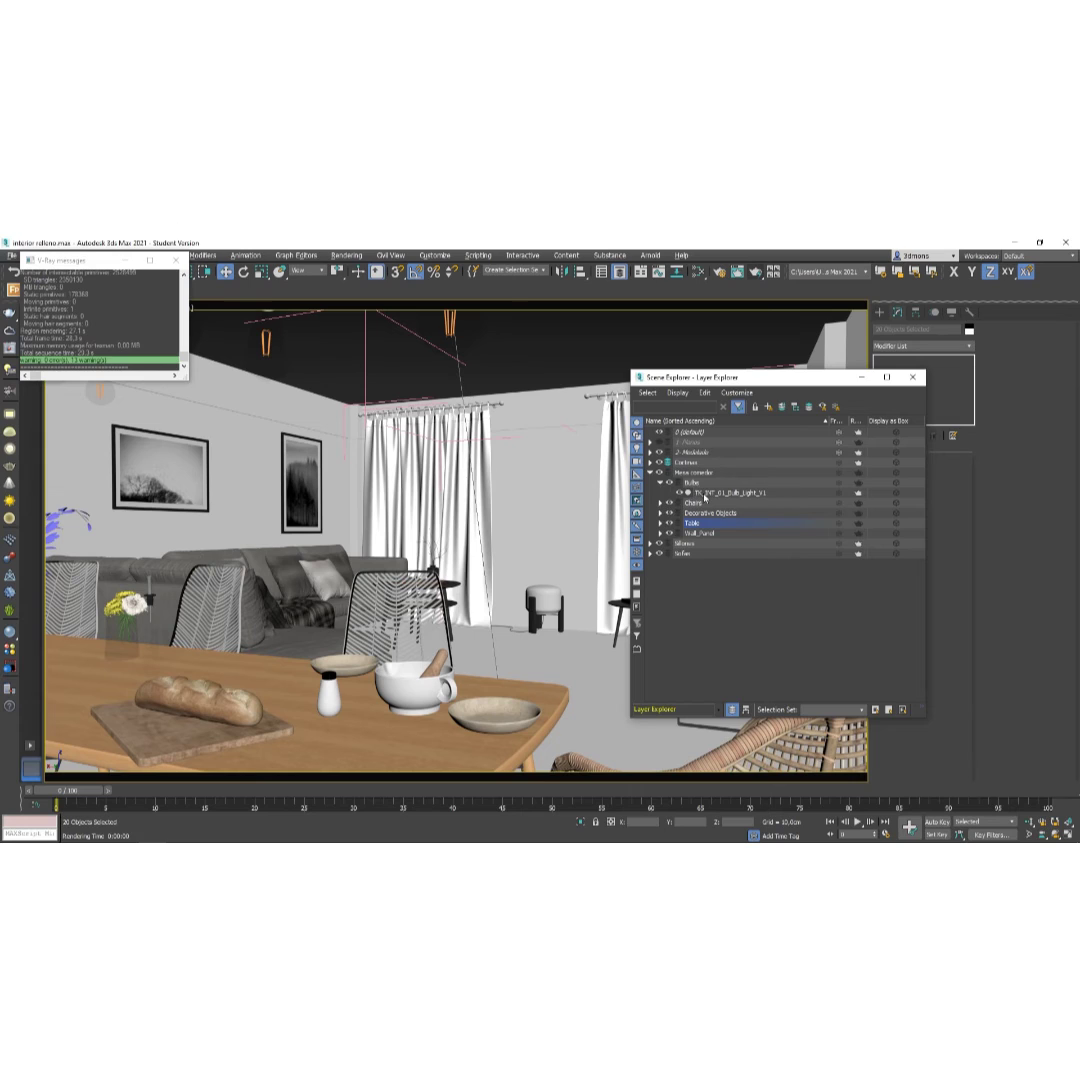
left_click(659, 504)
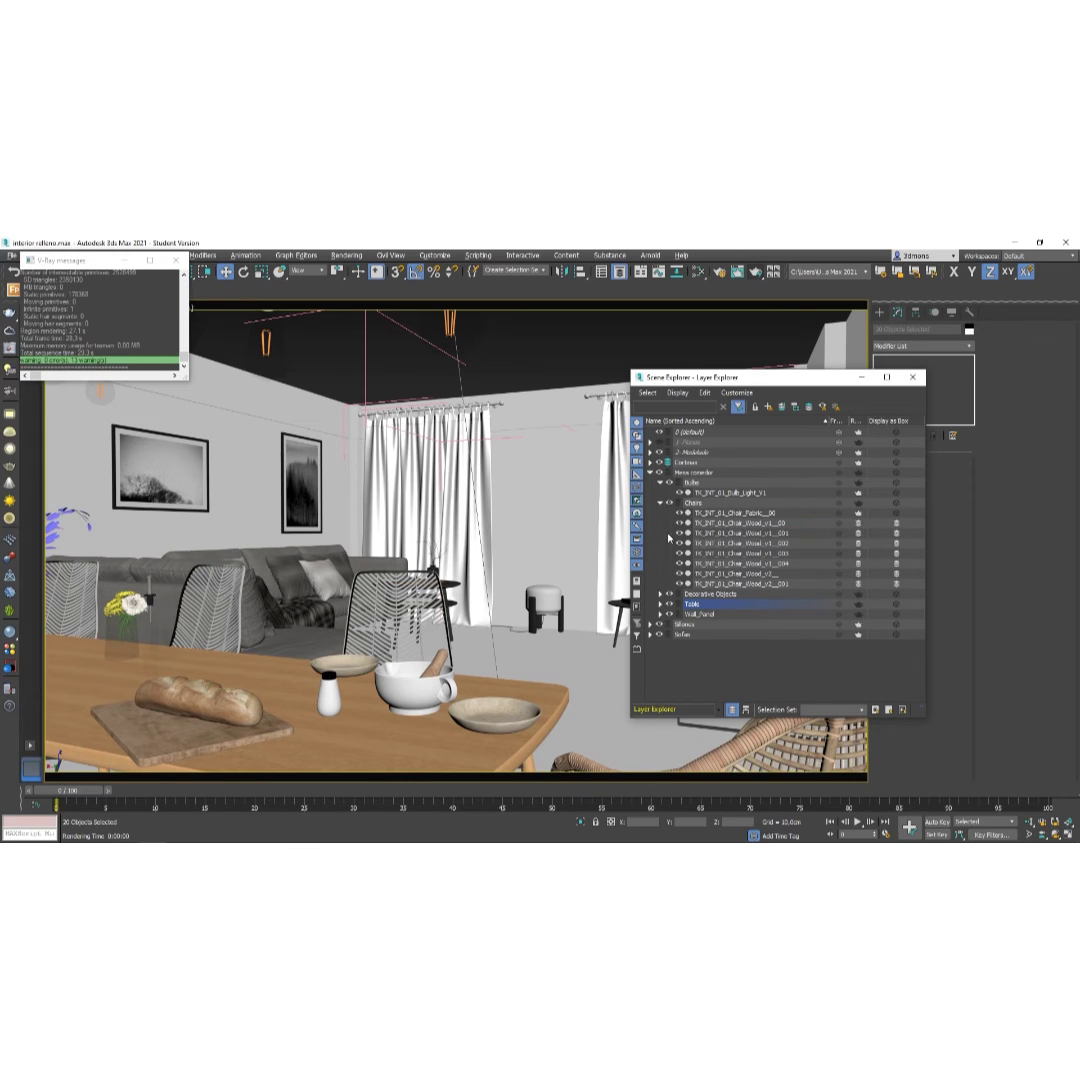
Set the display properties and rendering control of all objects in the Chairs sublayer to By Layer.
left_click(715, 513)
left_click(719, 583)
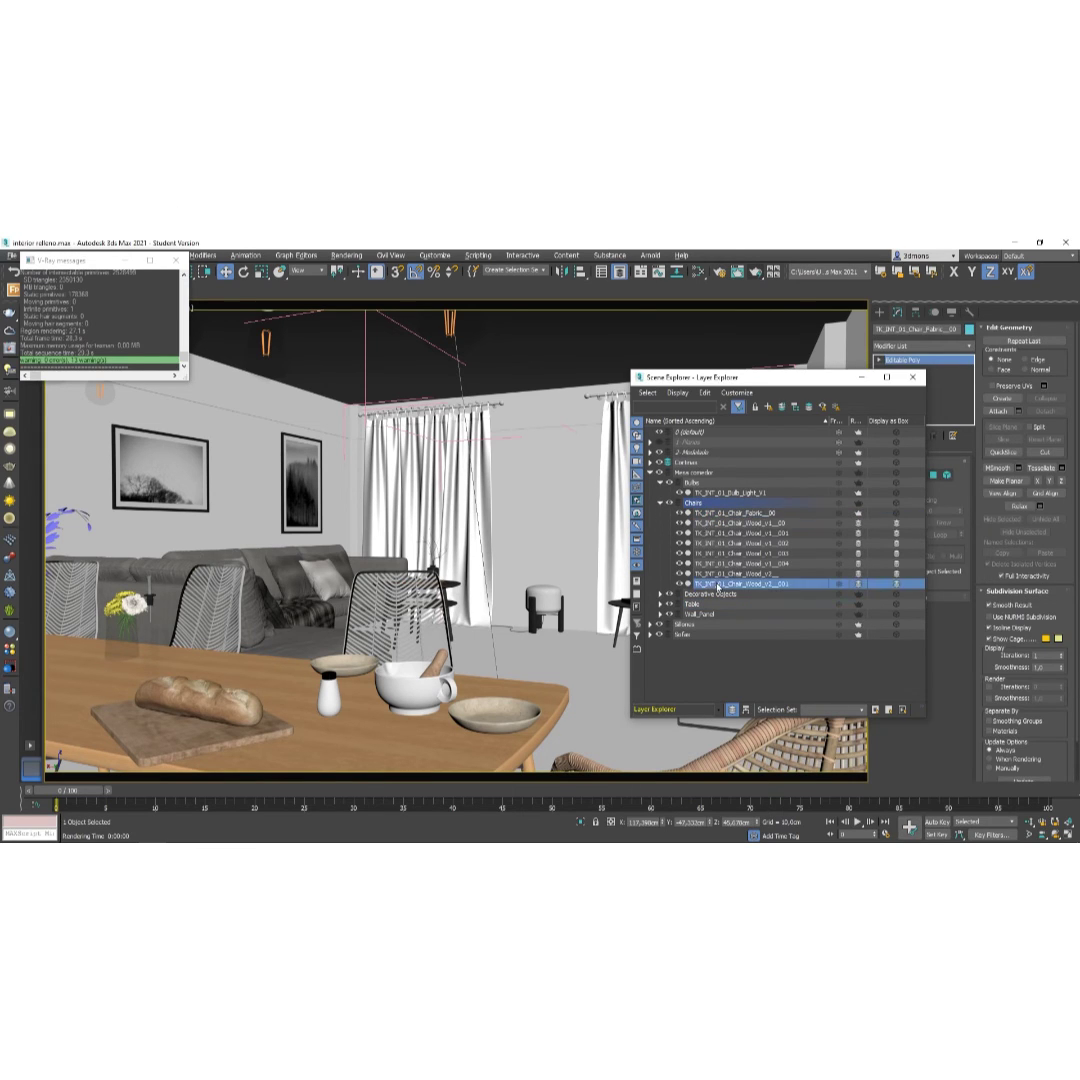
left_click(697, 504)
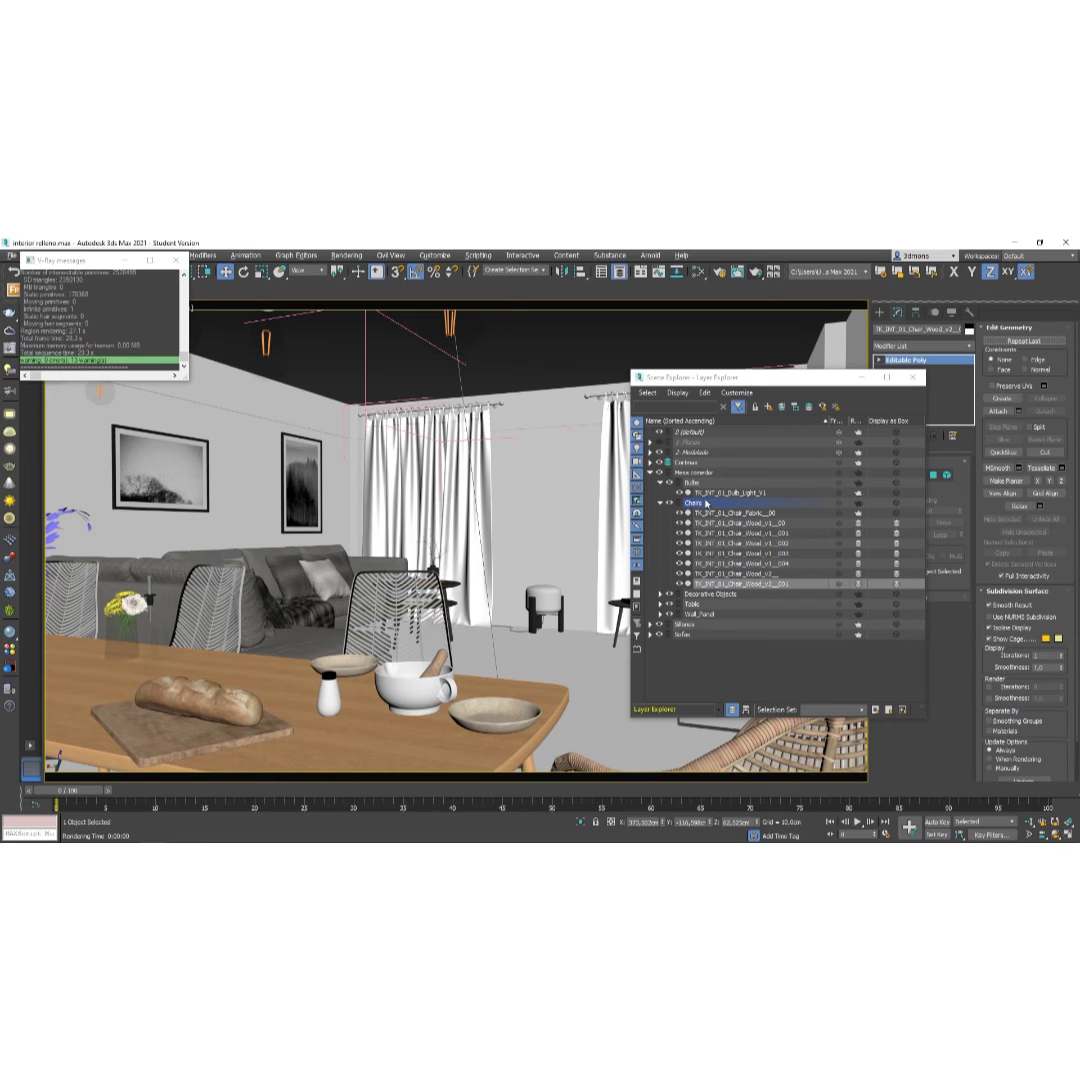
left_click(703, 513)
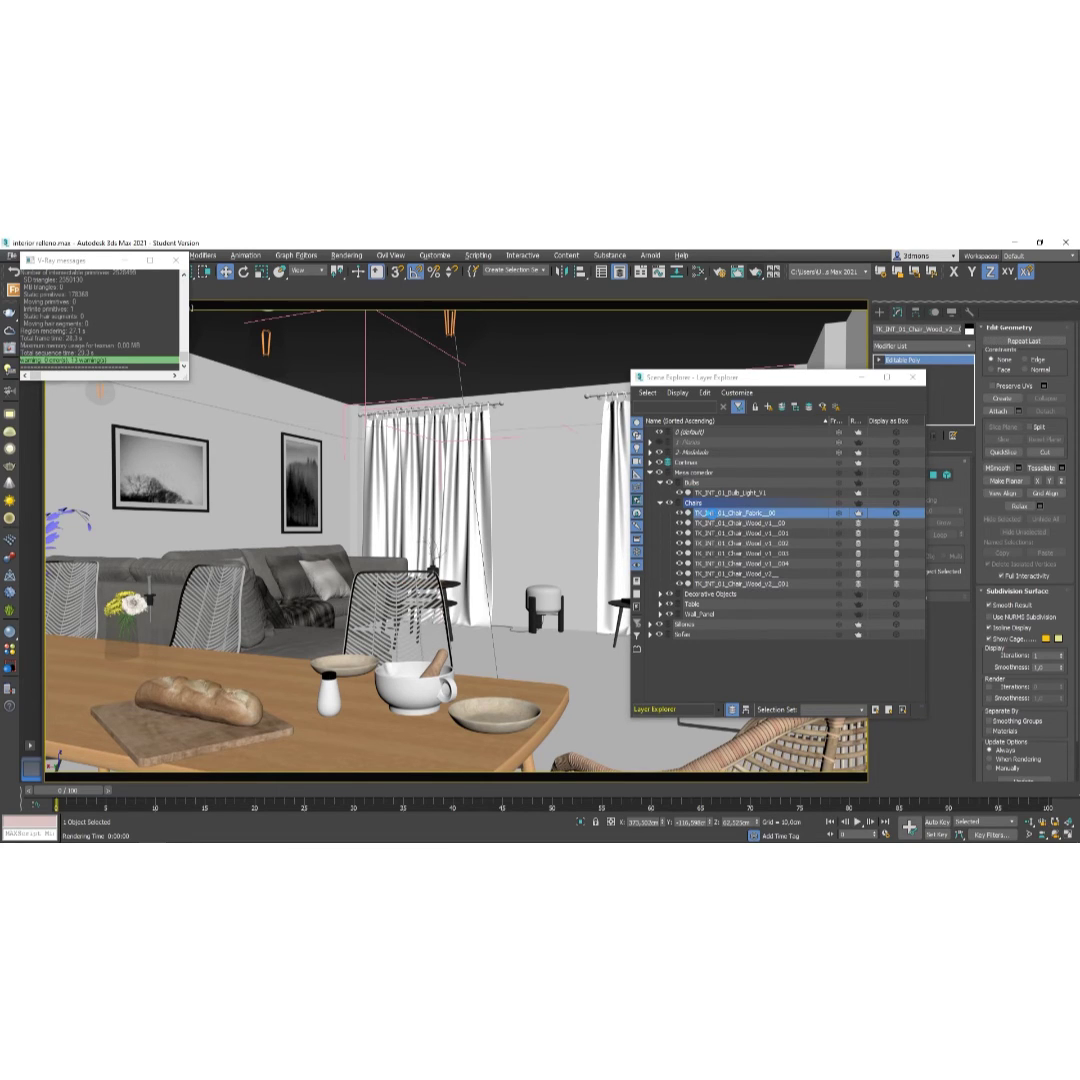
left_click(730, 583, "shift")
right_click(719, 563)
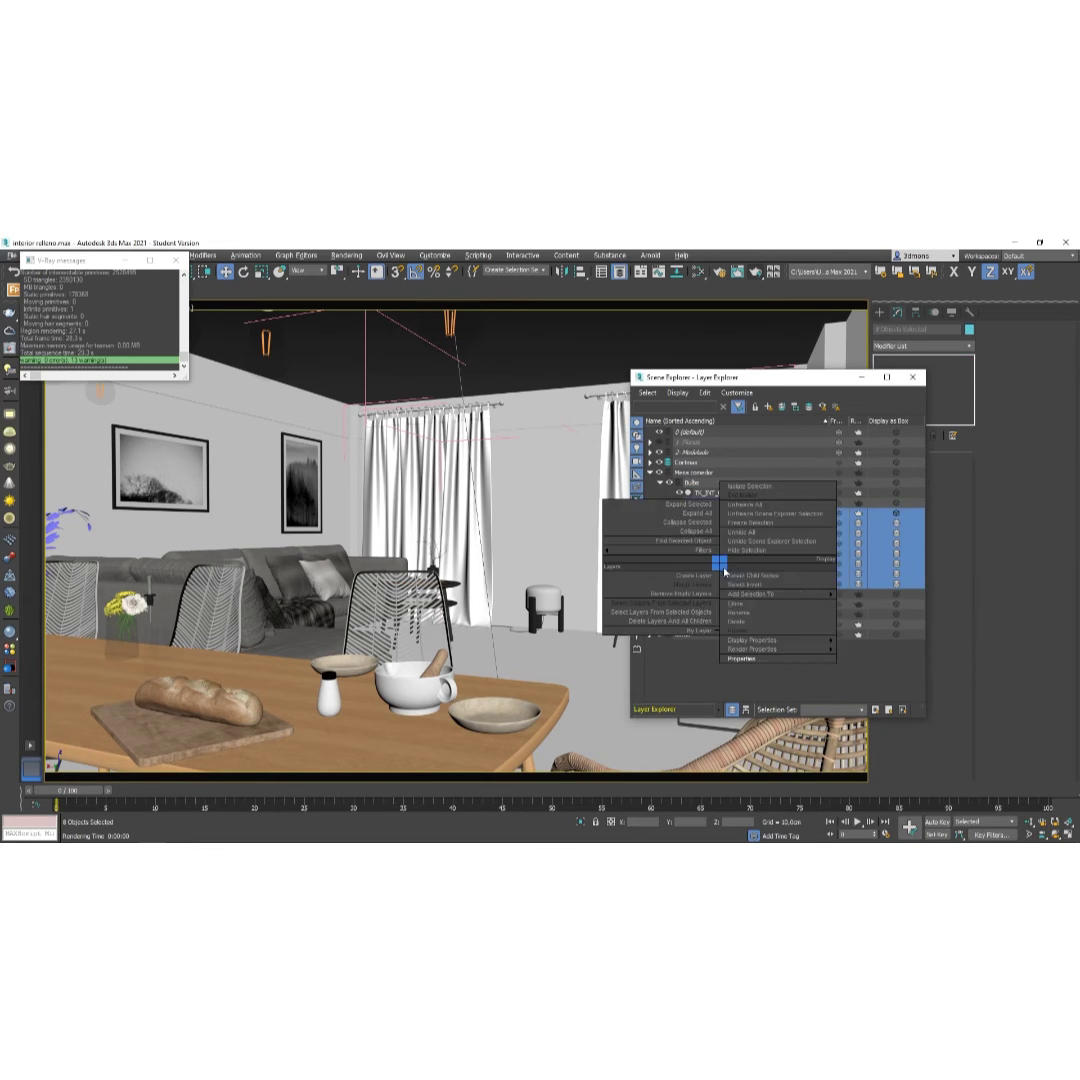
left_click(741, 658)
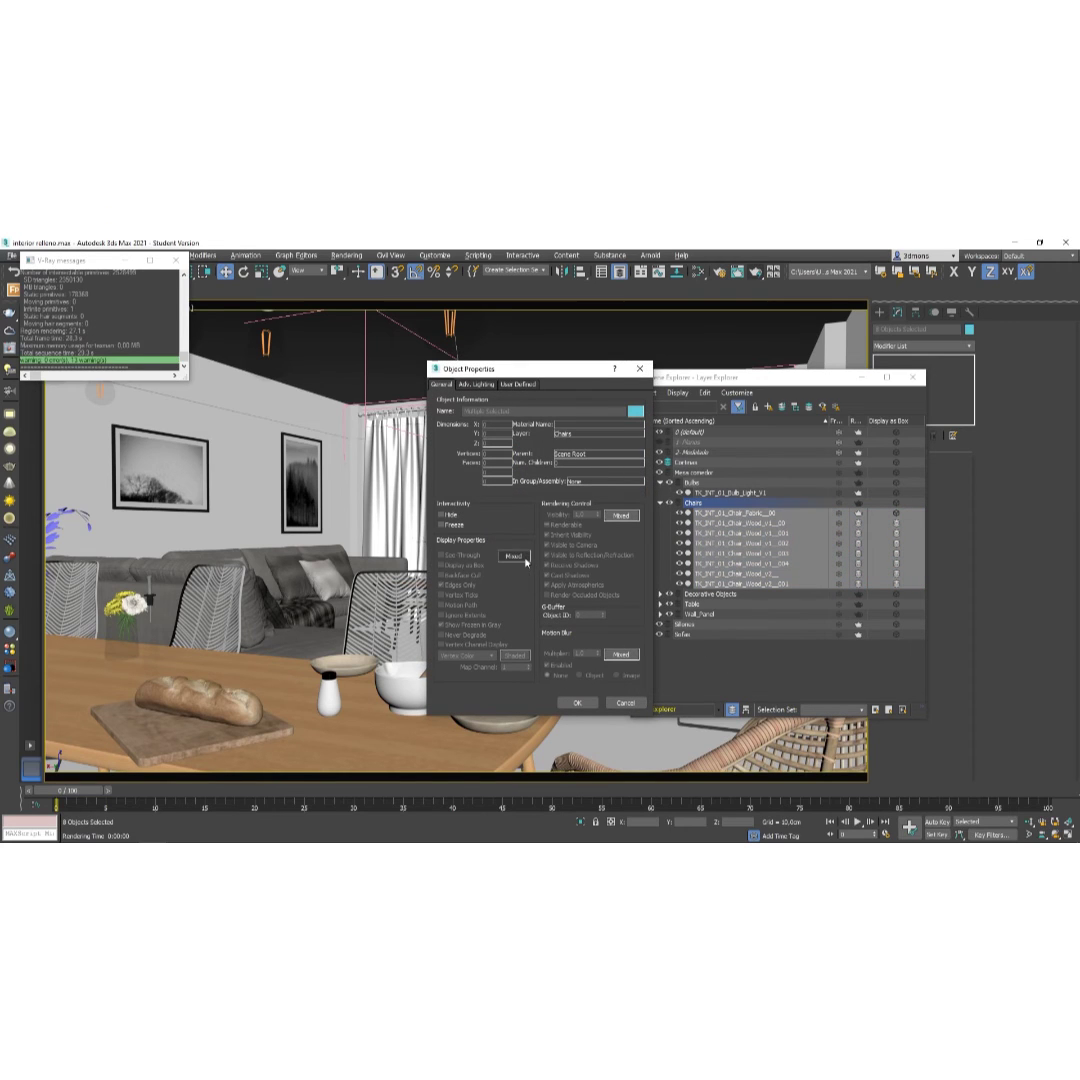
left_click(513, 556)
left_click(621, 515)
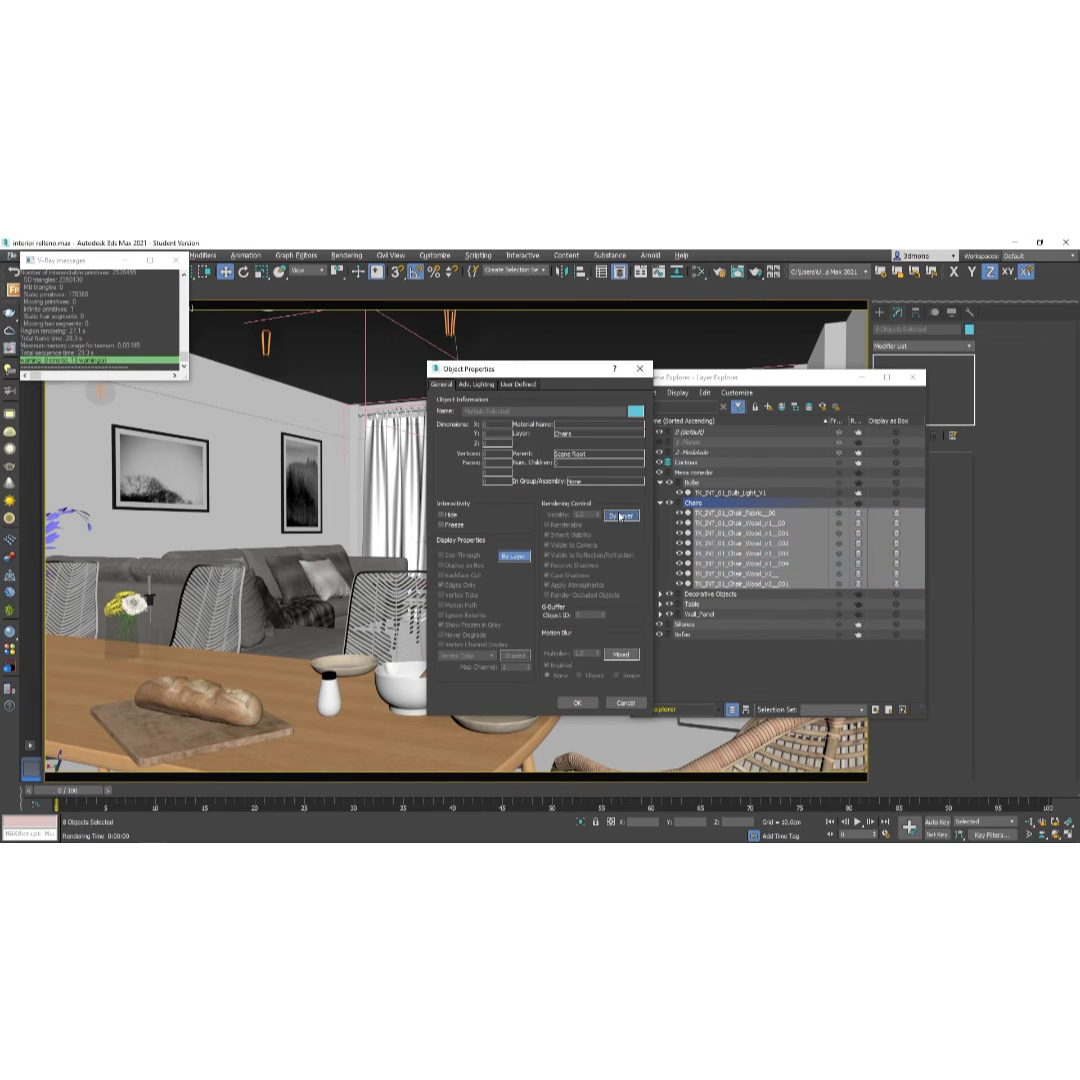
left_click(578, 703)
Set the display properties and rendering control of TK_INT_01_Bulb_Light_V1 to By Layer.
right_click(703, 493)
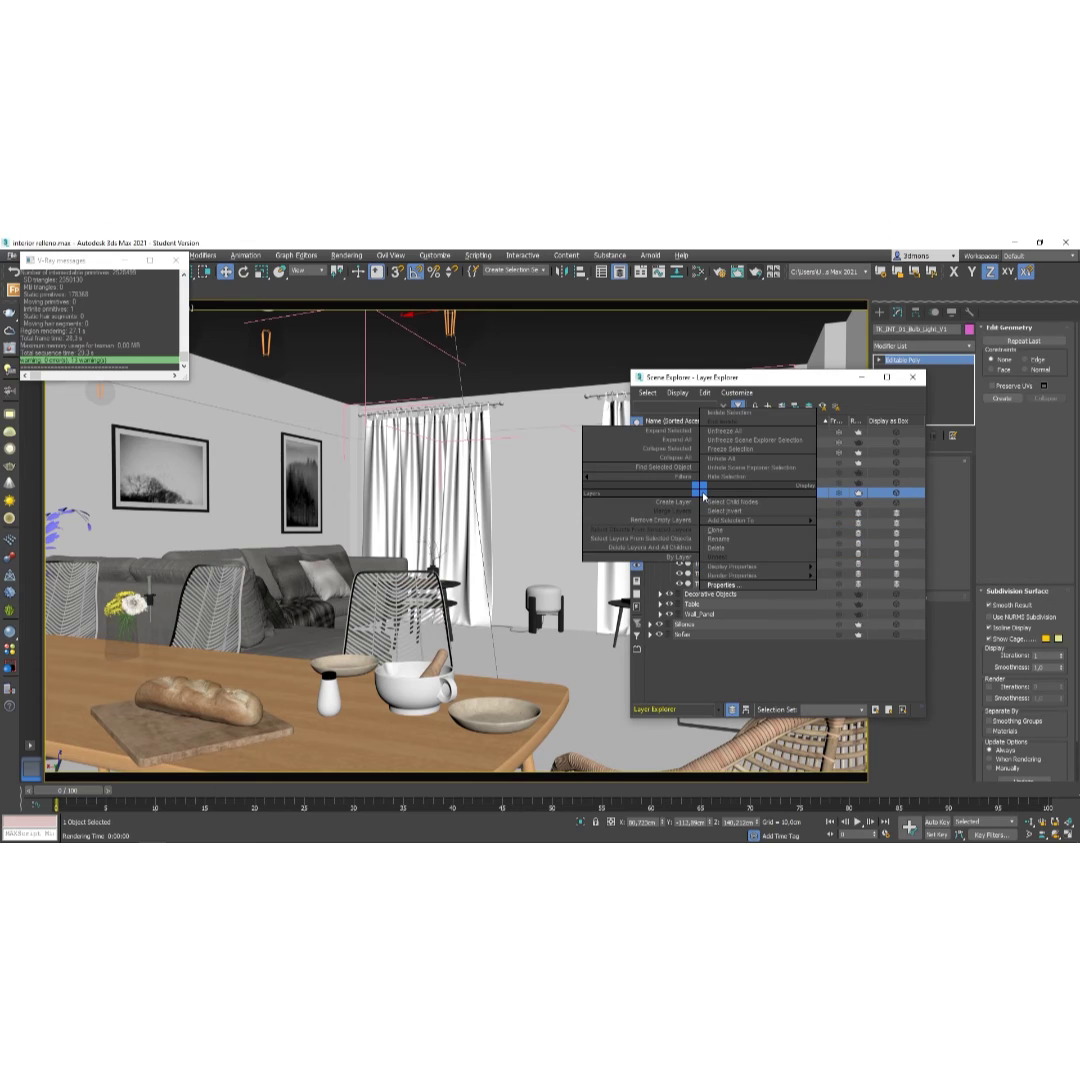
left_click(721, 585)
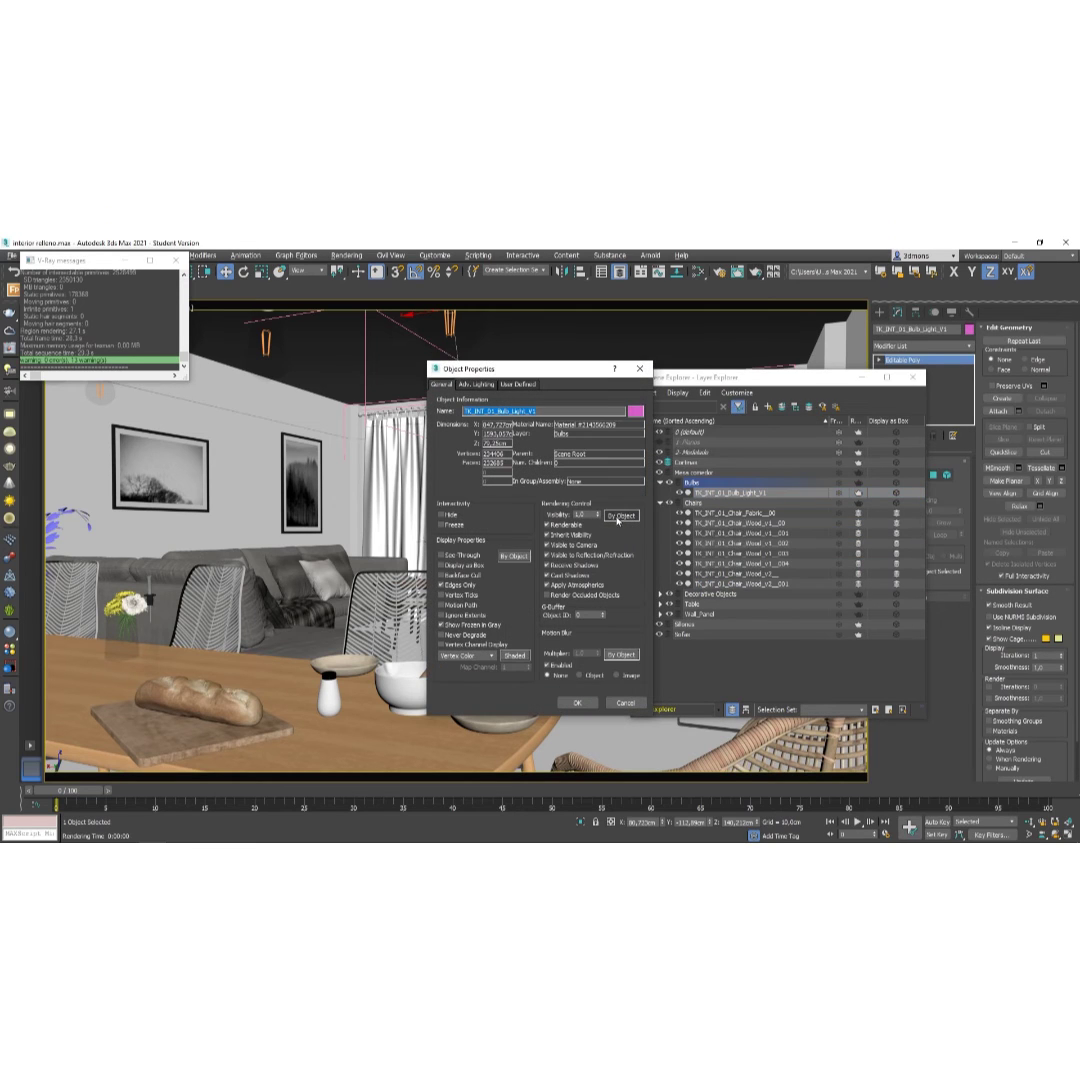
left_click(515, 557)
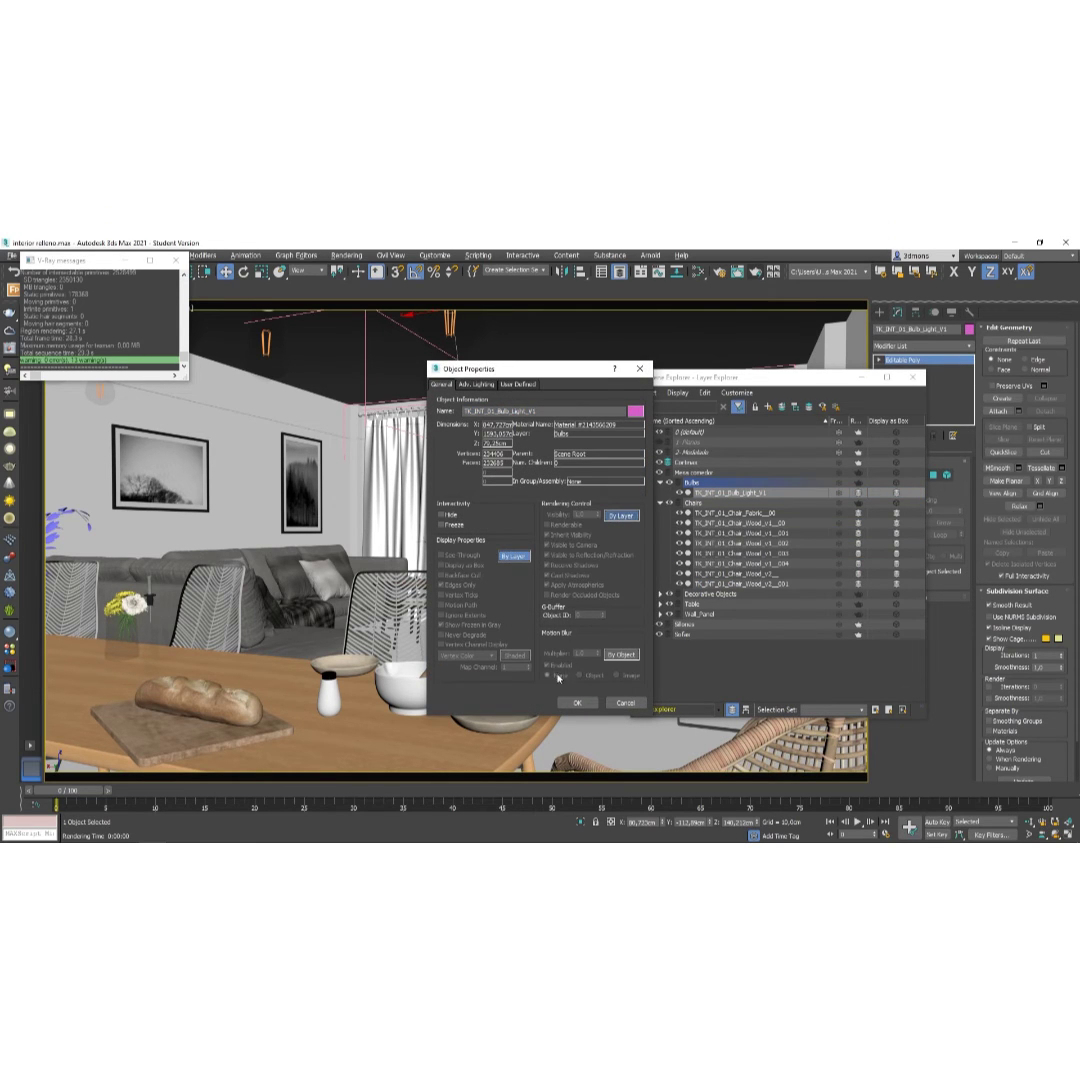
left_click(577, 703)
Expand Decorative Objects and set the display properties and rendering control of all its objects to By Layer.
left_click(661, 595)
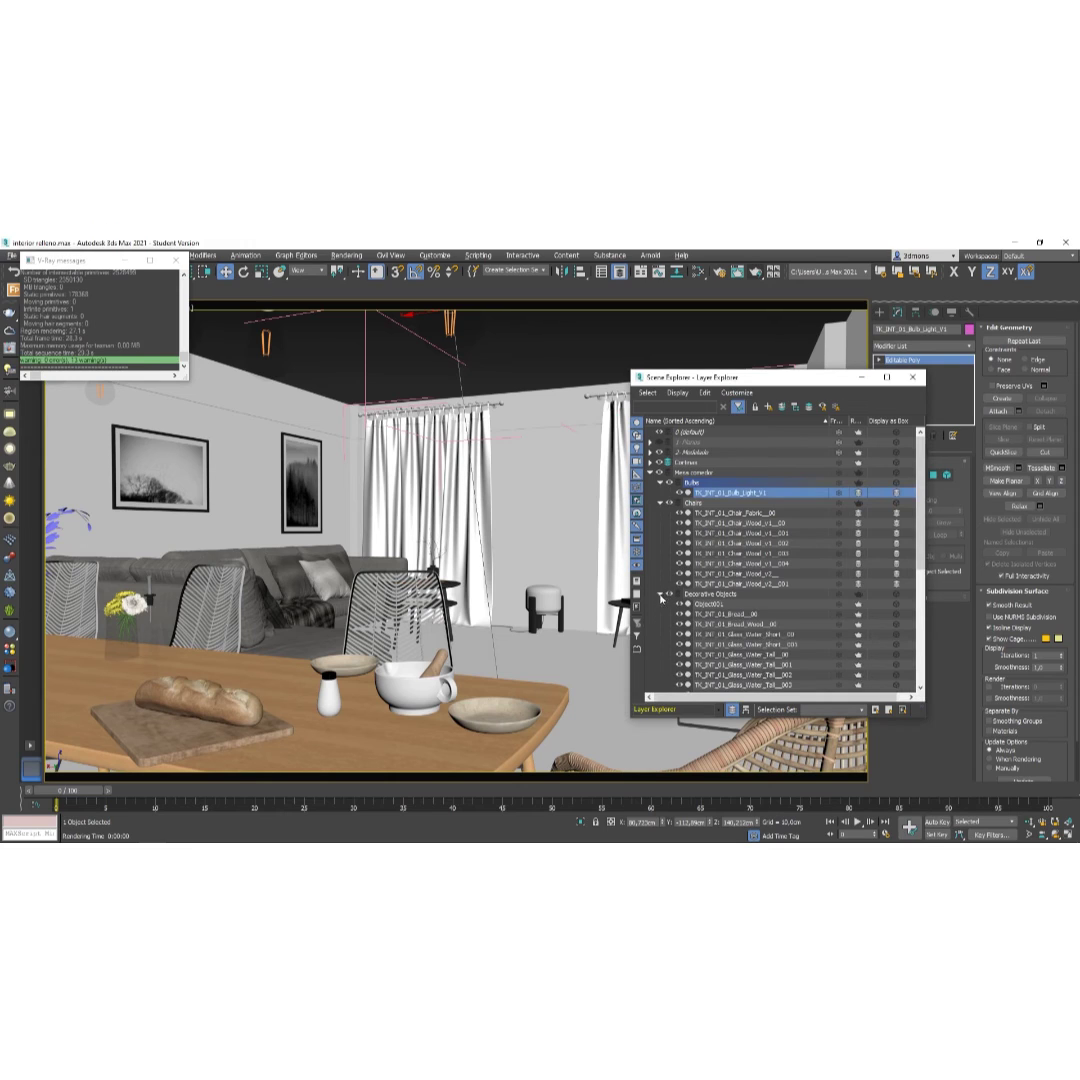
left_click(715, 604)
scroll(747, 628, "down", 5)
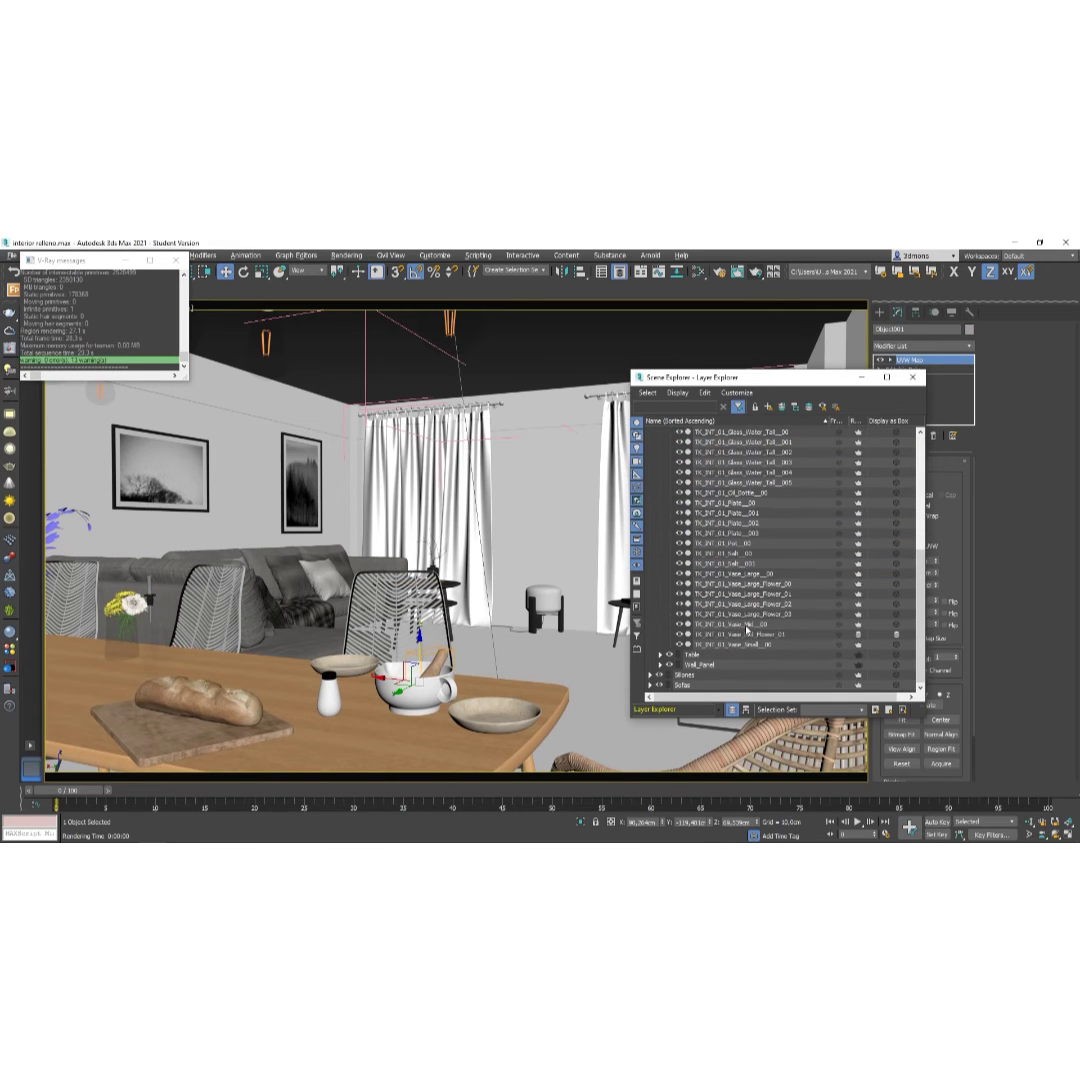
left_click(720, 643, "shift")
right_click(716, 625)
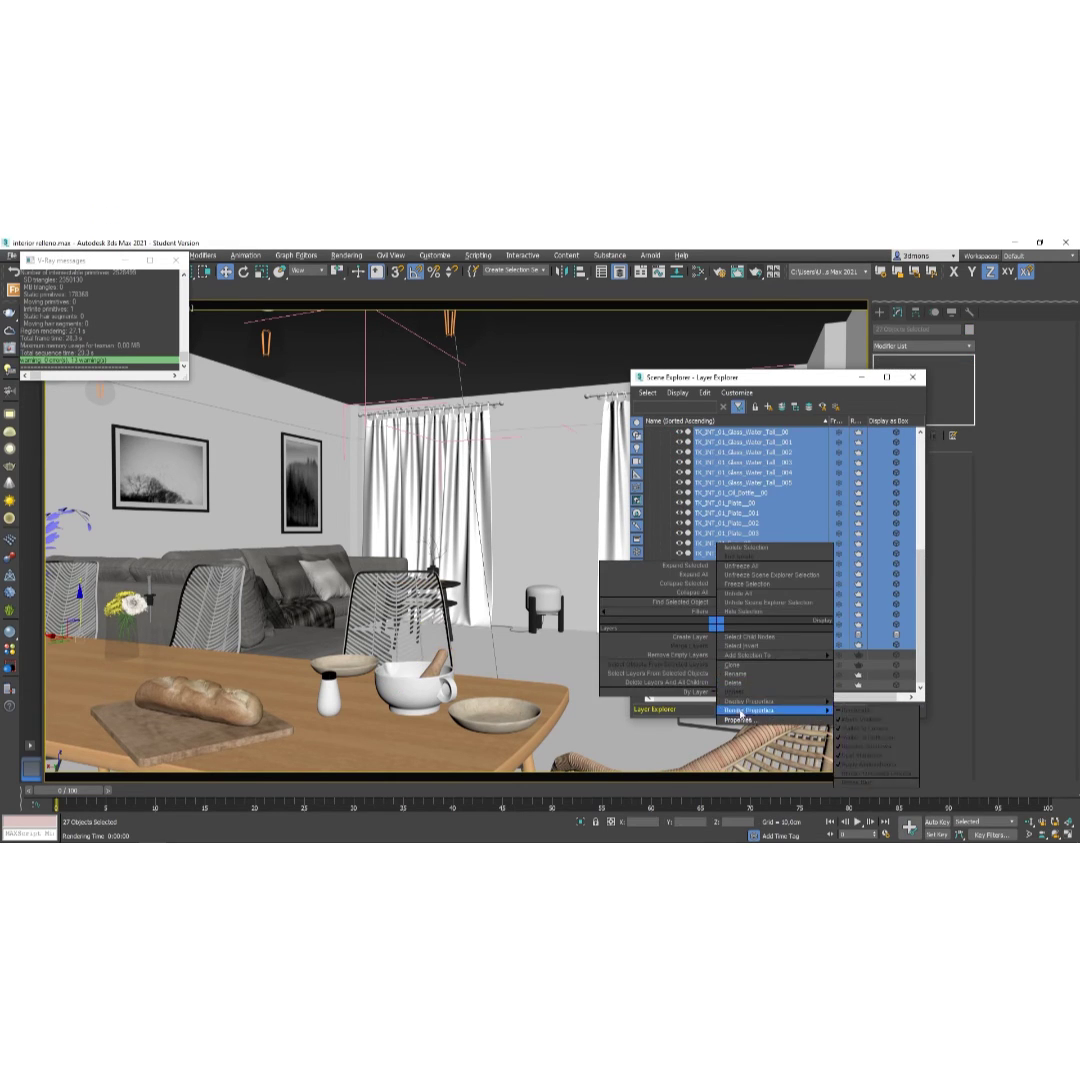
left_click(745, 707)
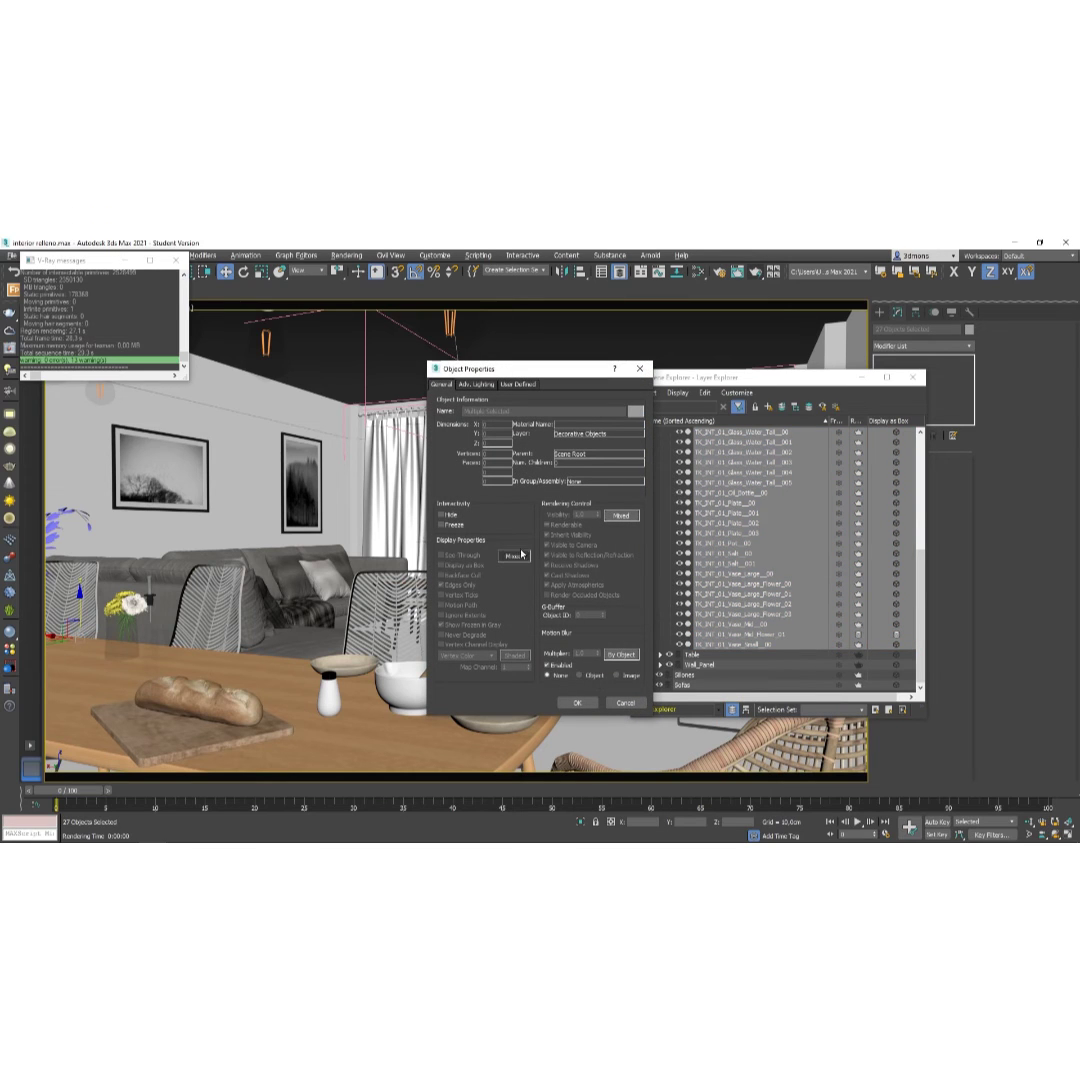
left_click(577, 702)
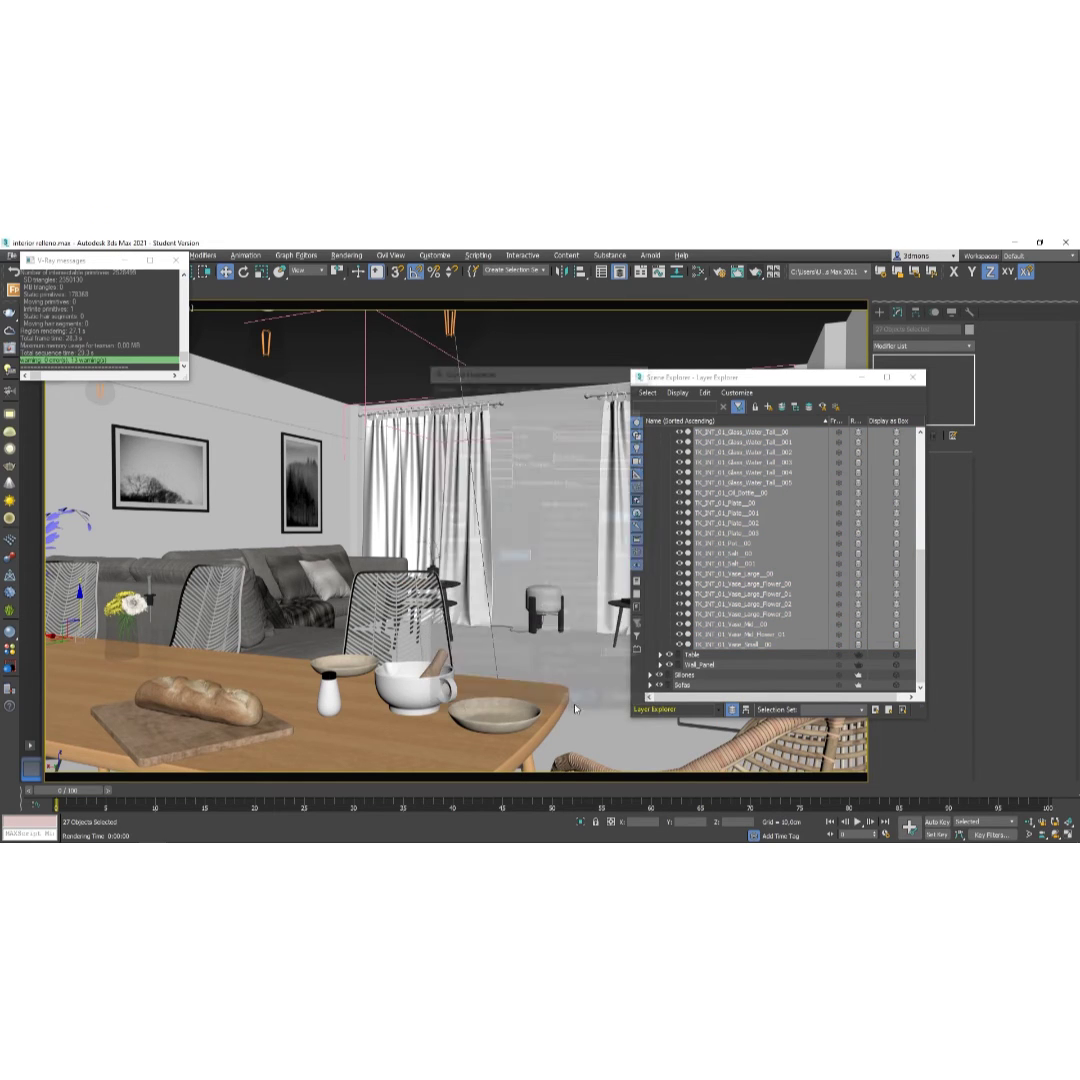
Collapse the Decorative Objects, Chairs and Bulbs sublayers of Mesa comedor.
scroll(710, 622, "up", 8)
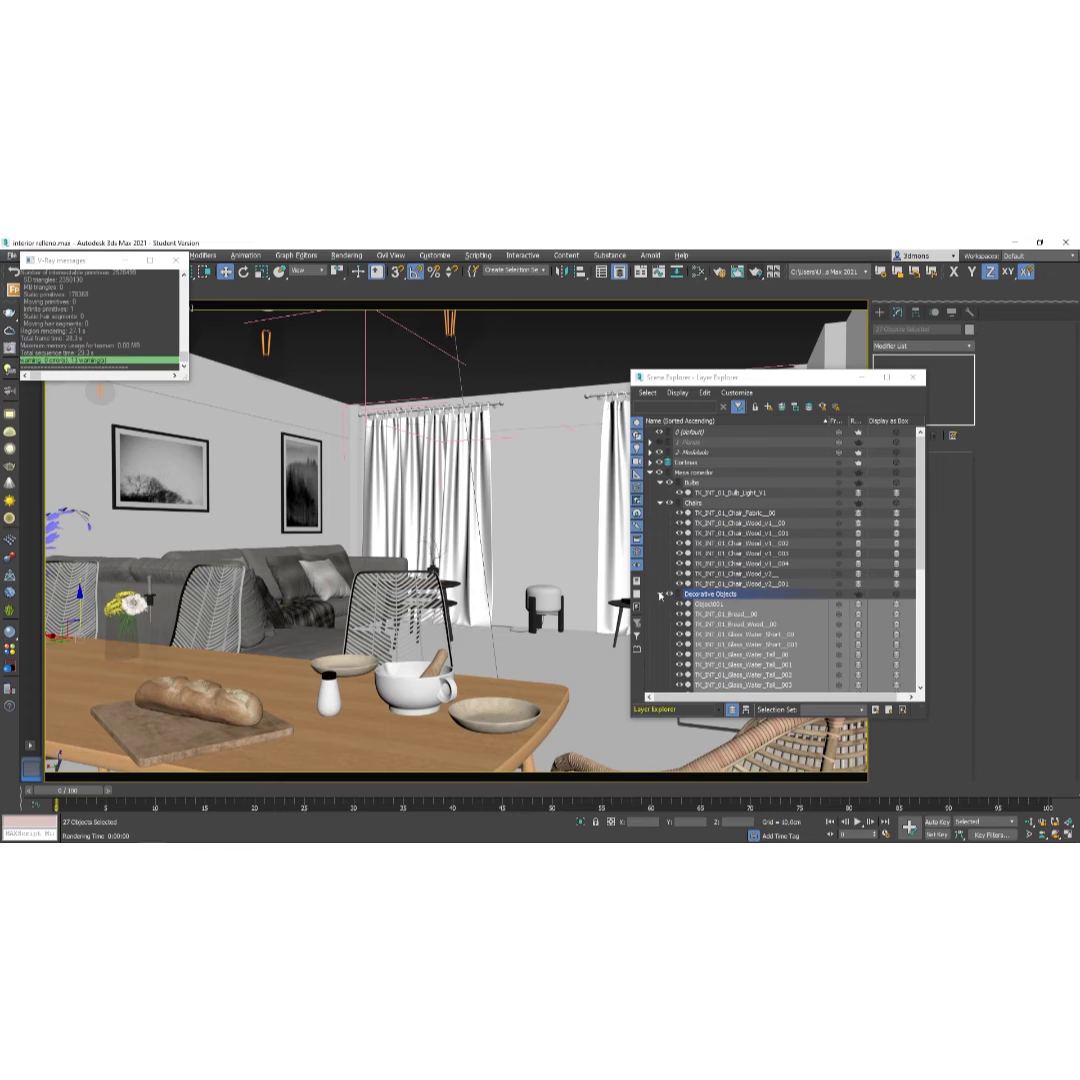
left_click(660, 594)
left_click(662, 500)
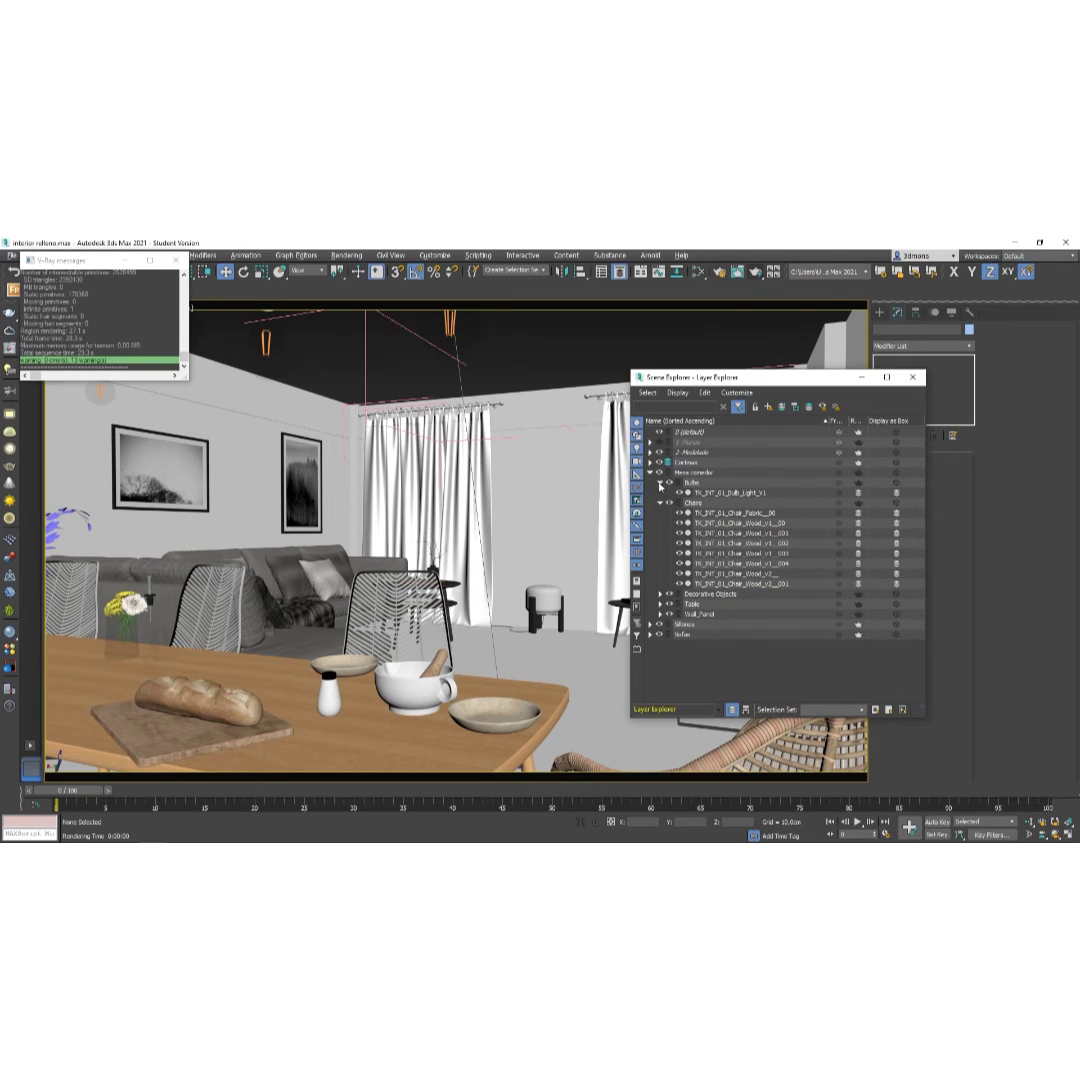
left_click(660, 484)
left_click(660, 493)
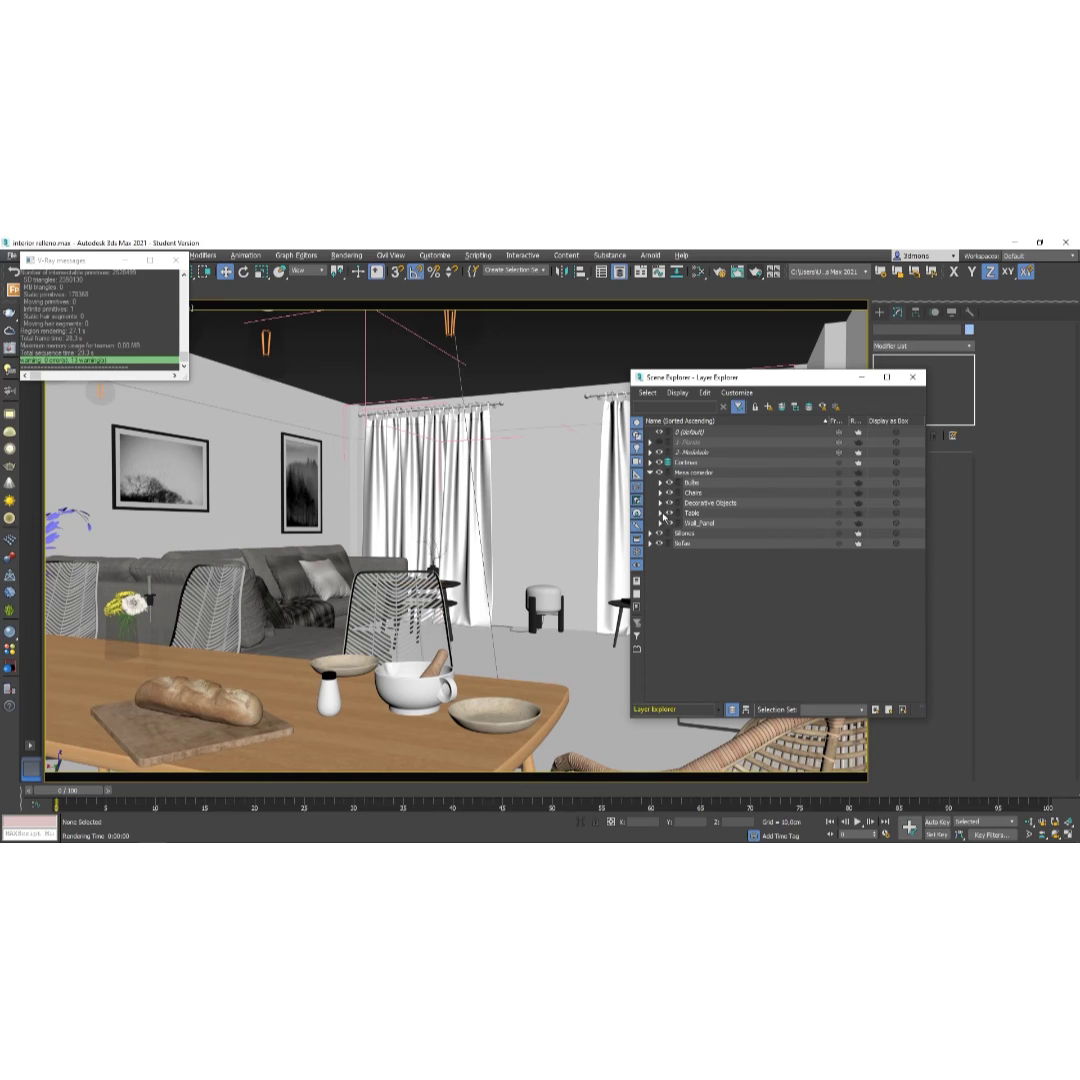
Expand the Table sublayer and check the object properties of TK_INT_01_Table_Mesh__00.
left_click(660, 513)
left_click(700, 522)
right_click(702, 521)
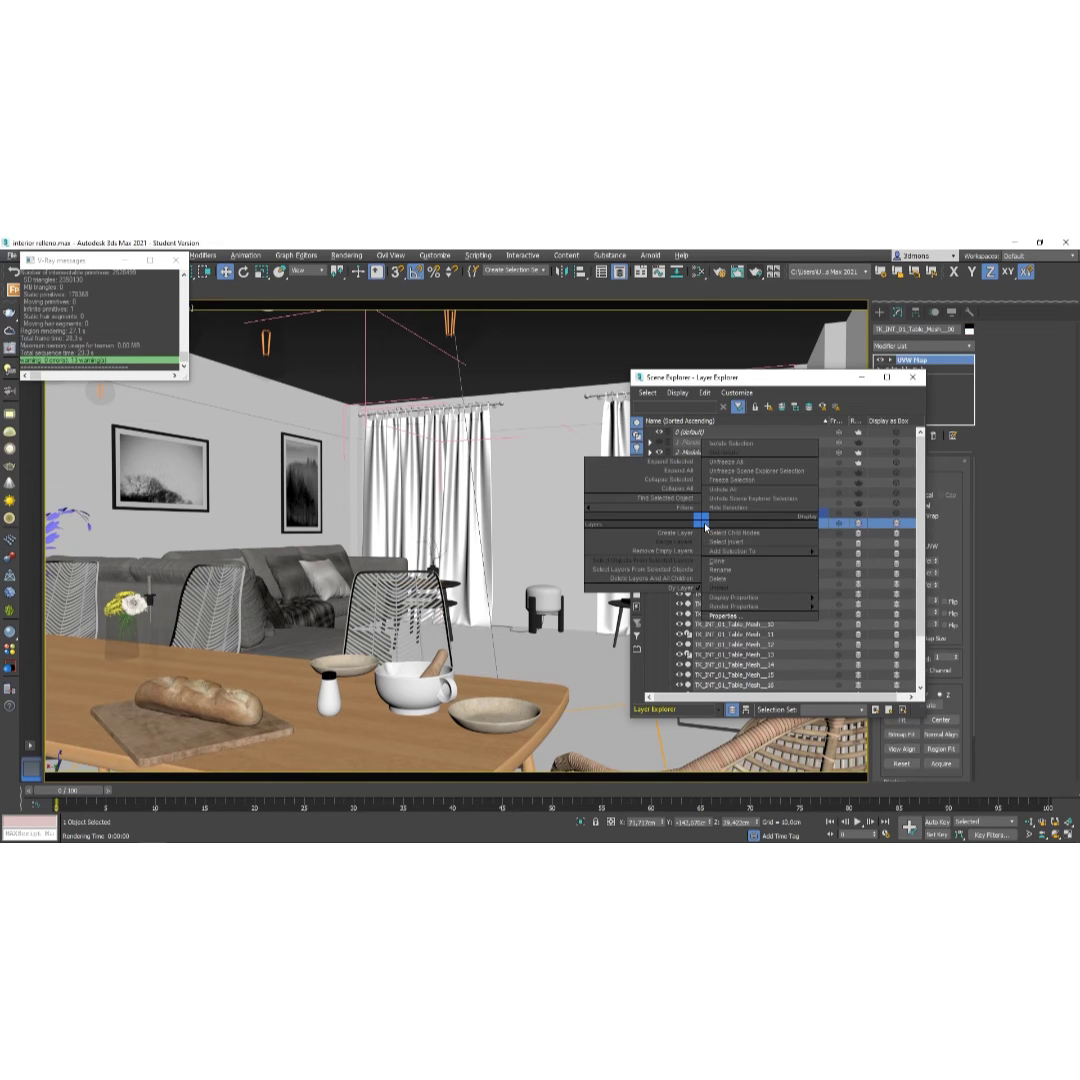
left_click(729, 617)
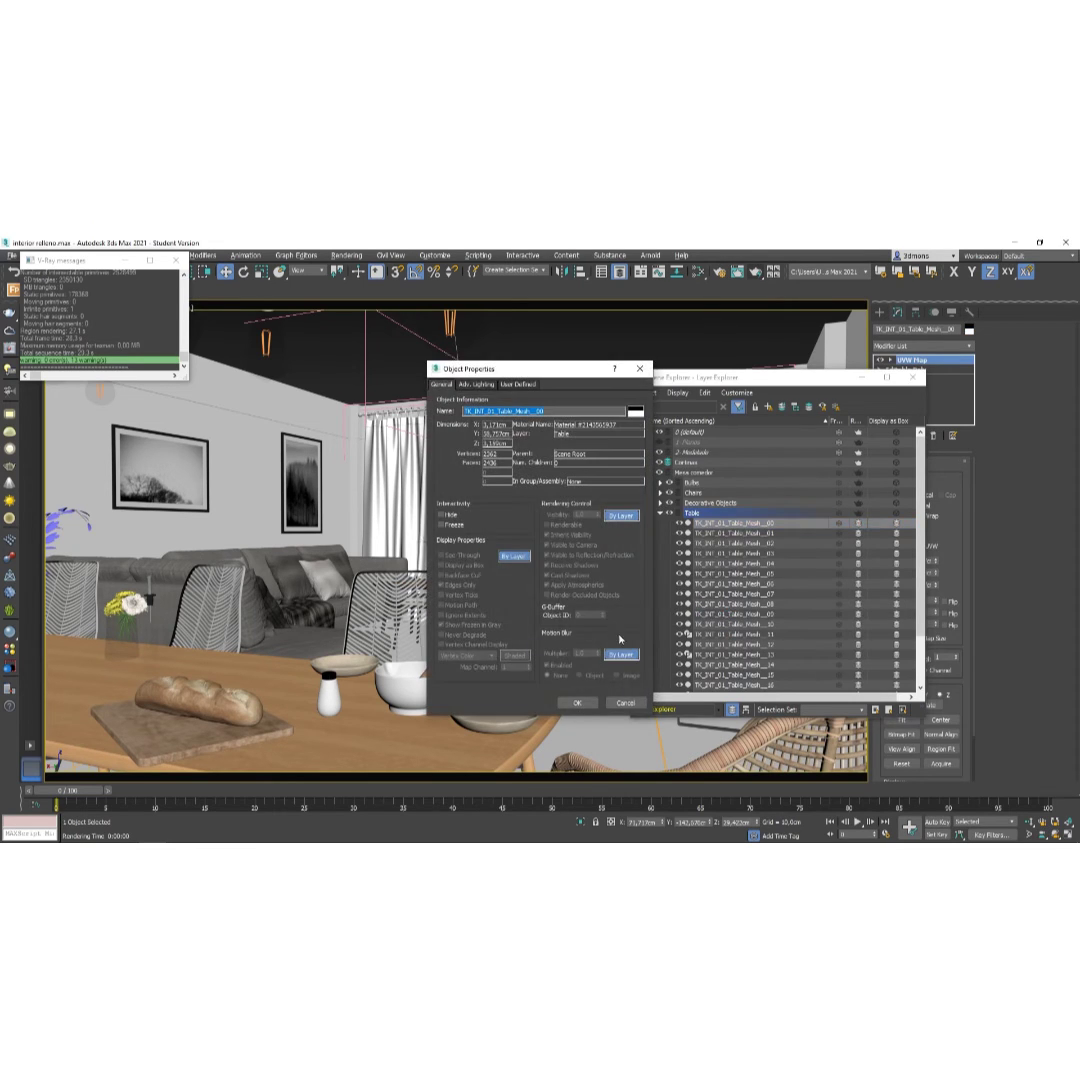
left_click(578, 703)
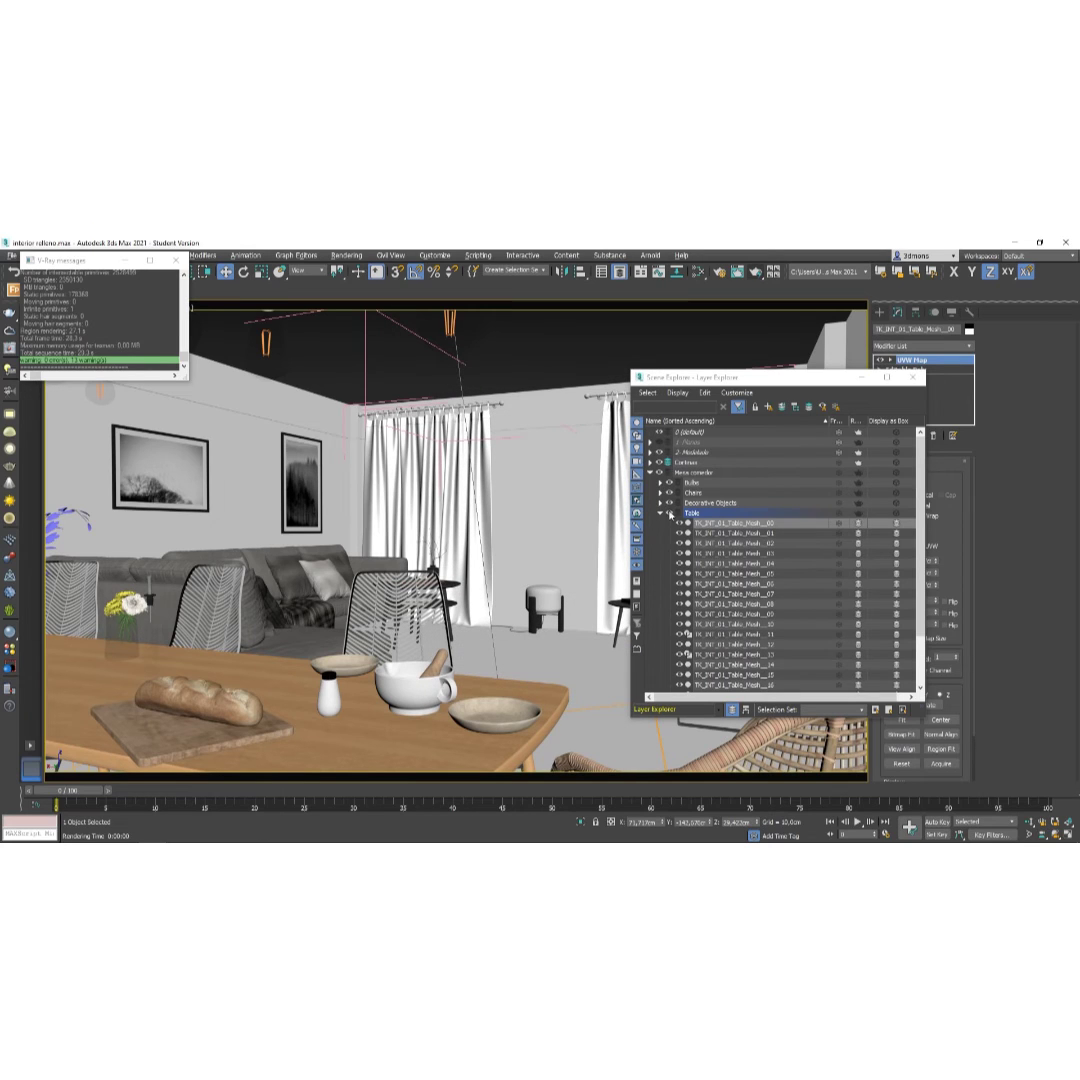
Expand the Decorative Objects sublayer and check the object properties of Object001.
left_click(660, 503)
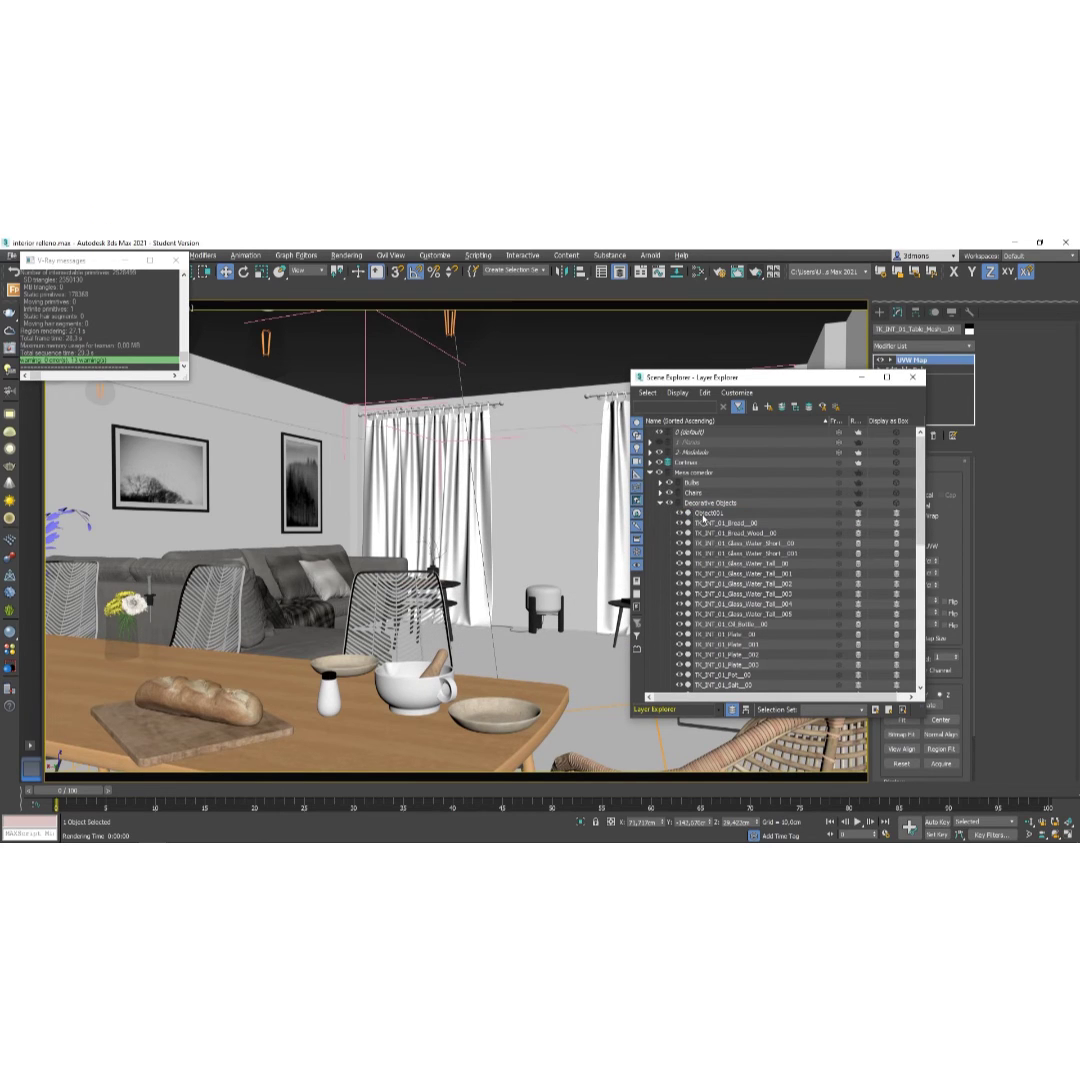
left_click(707, 513)
right_click(707, 517)
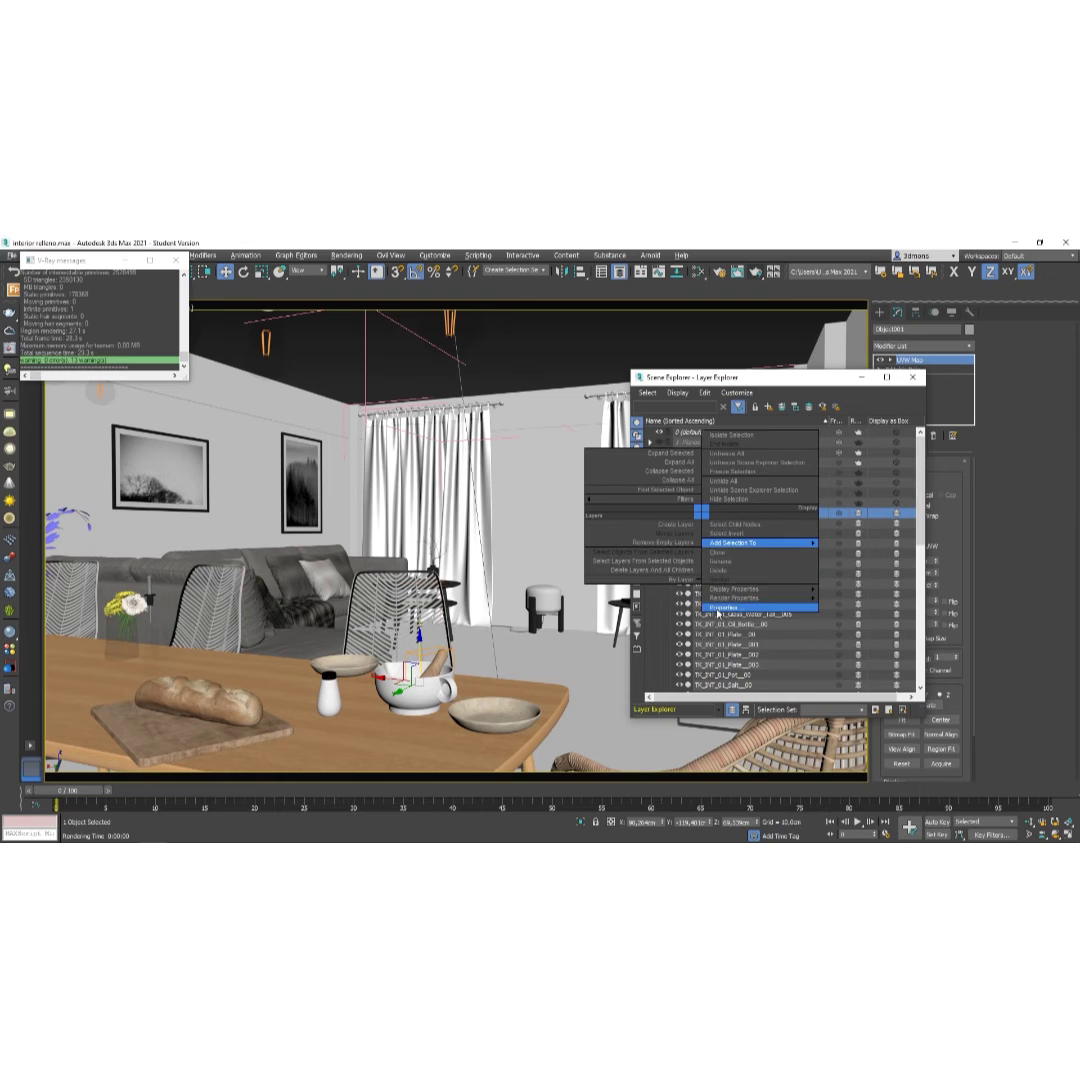
left_click(745, 542)
key("Return")
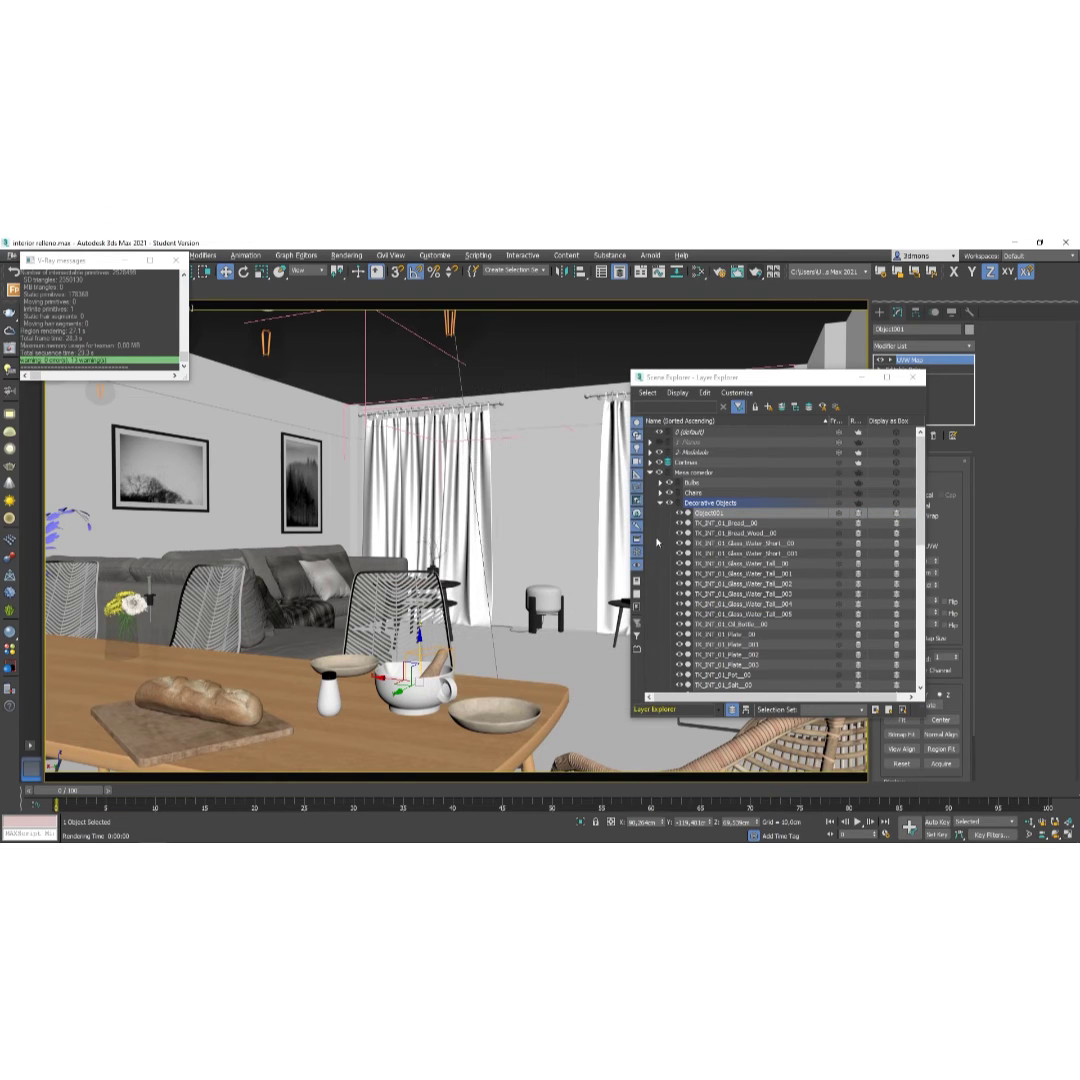
Expand the Chairs sublayer and check the object properties of TK_INT_01_Chair_Fabric__00.
left_click(660, 492)
left_click(708, 503)
right_click(708, 499)
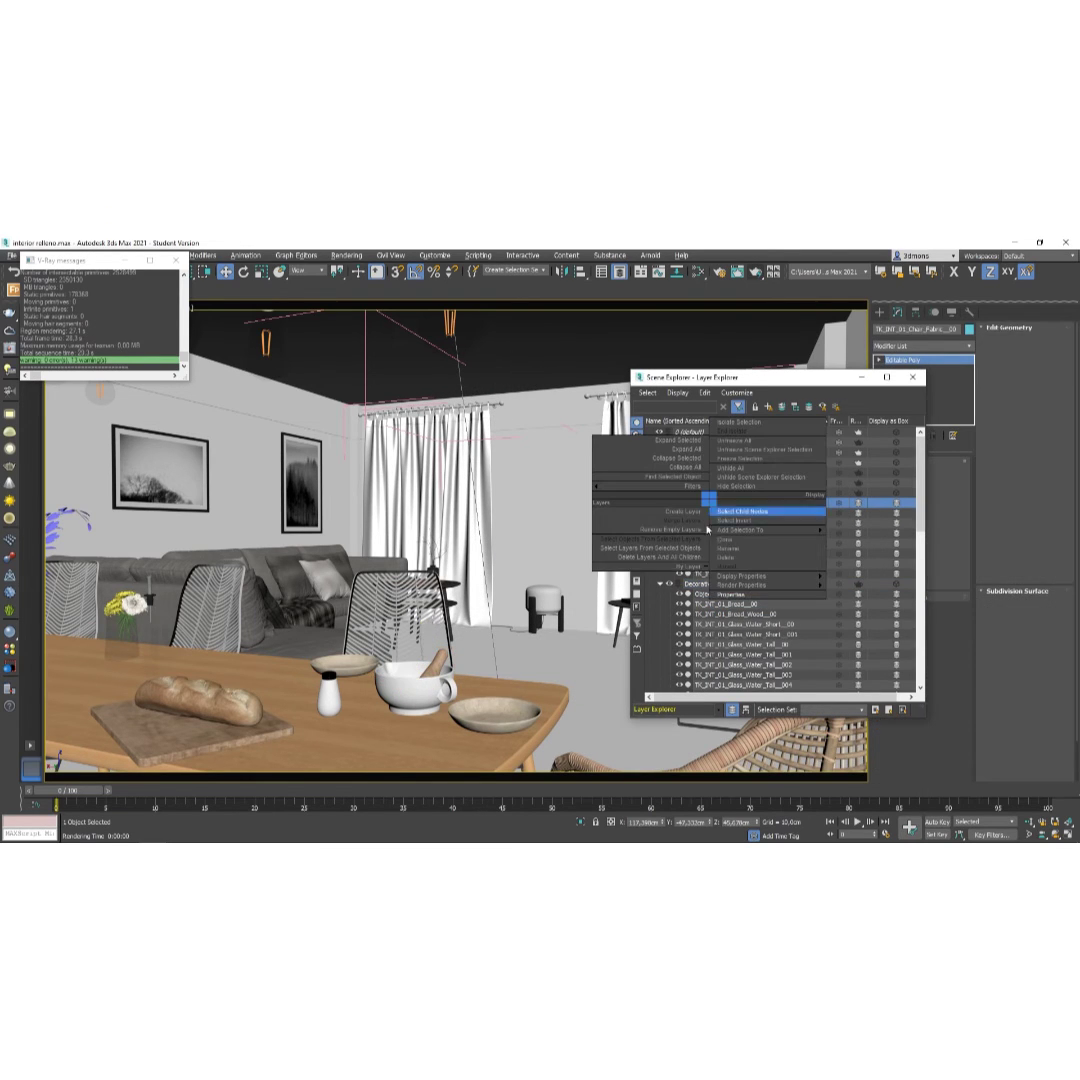
left_click(735, 594)
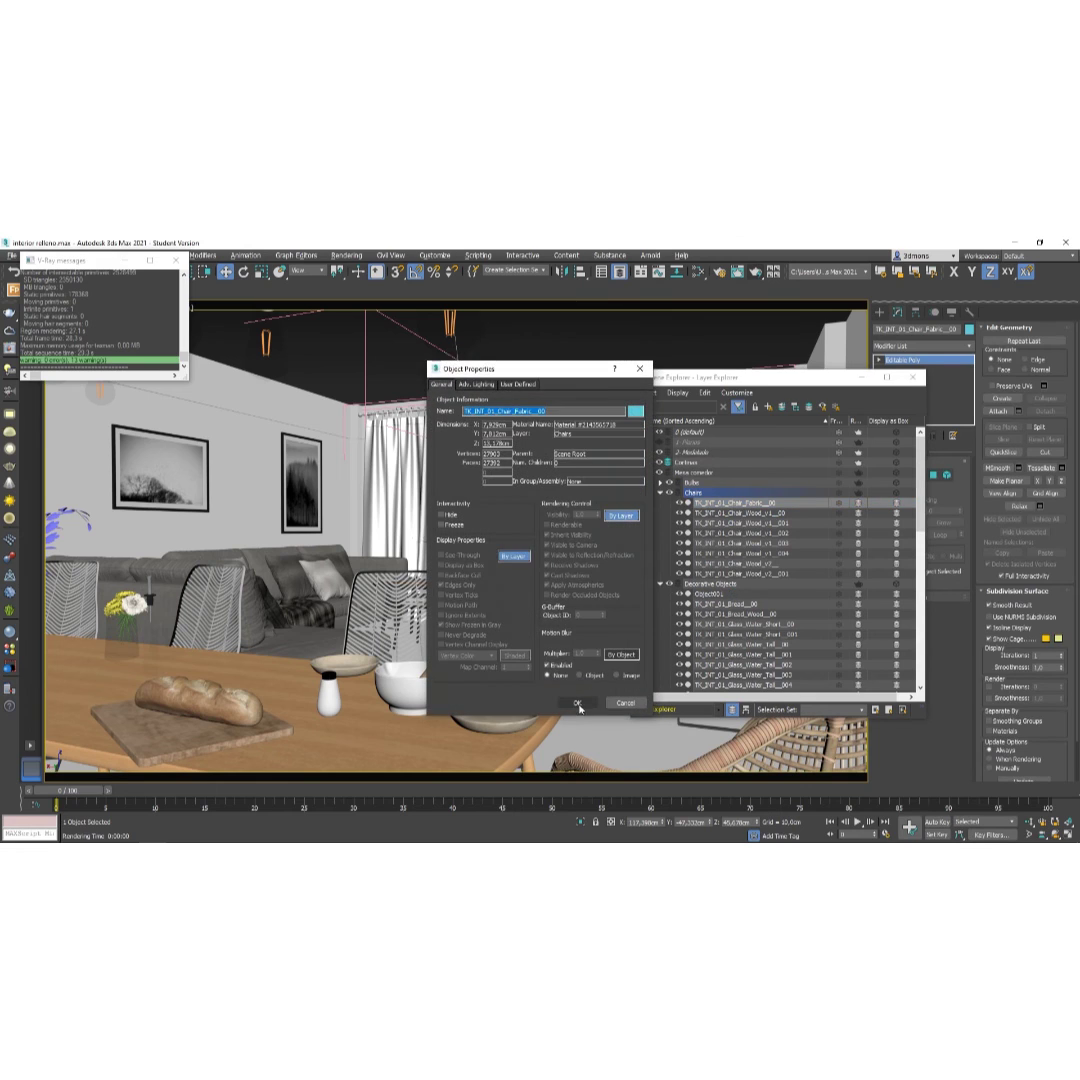
left_click(572, 700)
Check the object properties of the bulb light in the Bulbs sublayer, then collapse the Chairs and Bulbs sublayers.
left_click(659, 484)
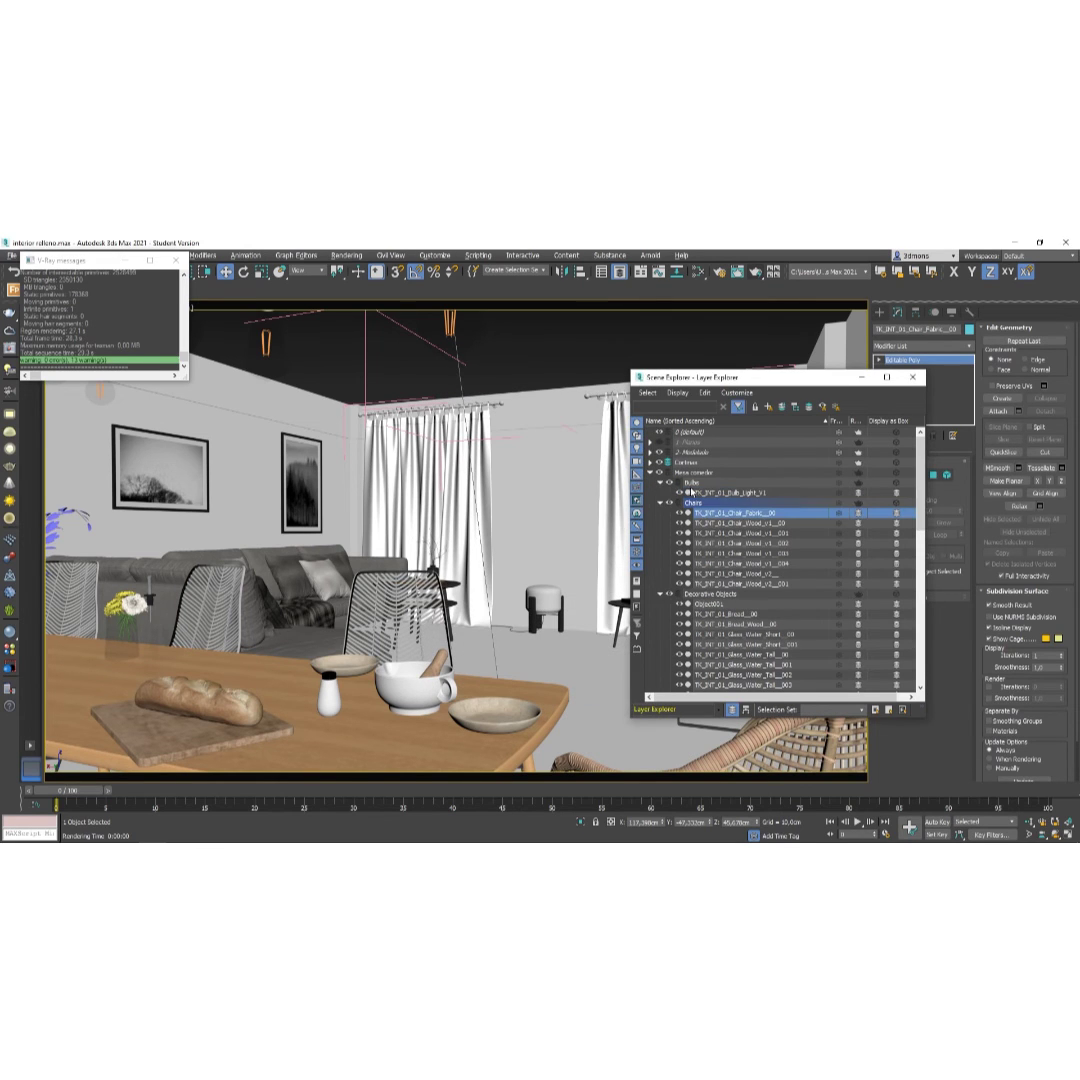
left_click(701, 492)
right_click(701, 489)
left_click(722, 582)
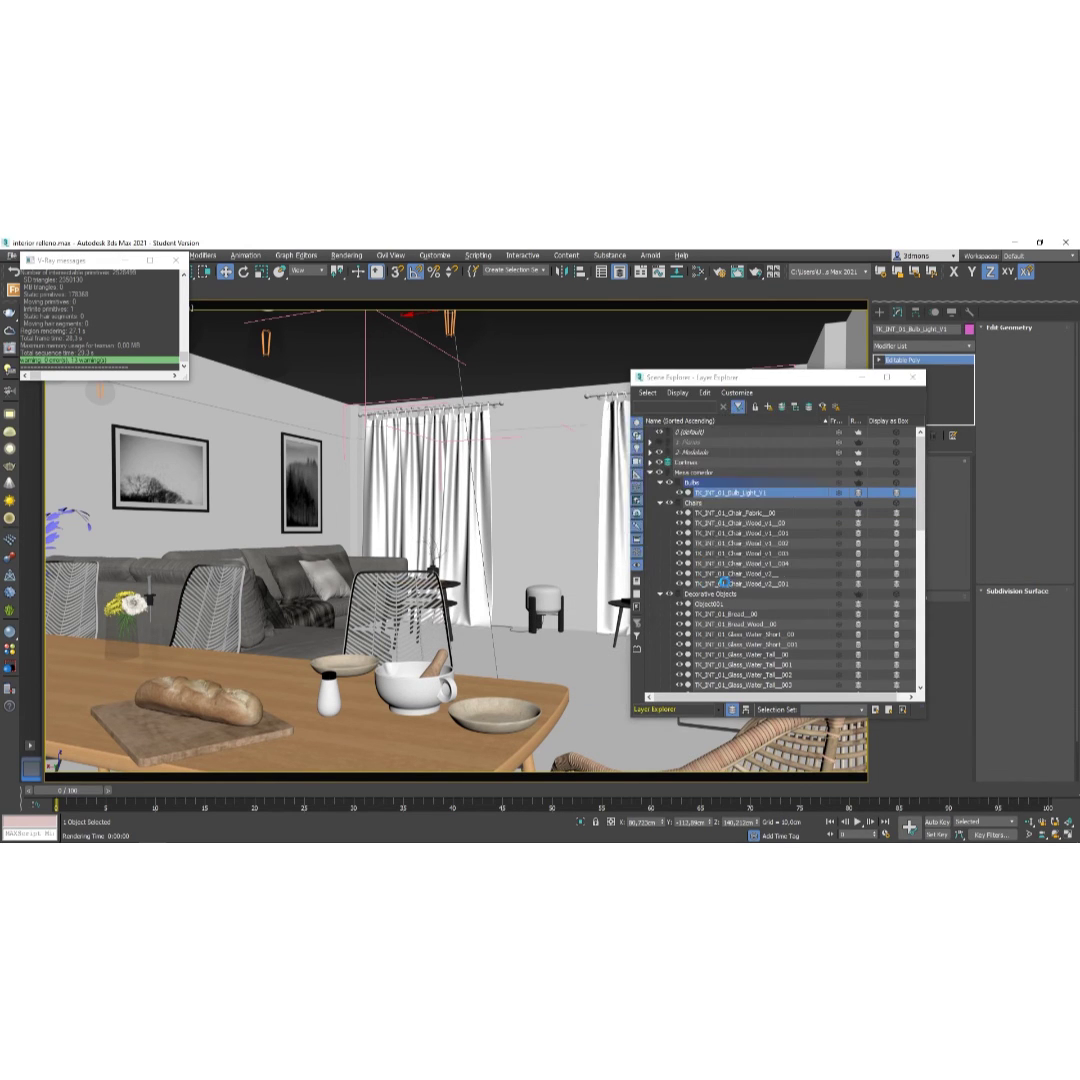
left_click(575, 702)
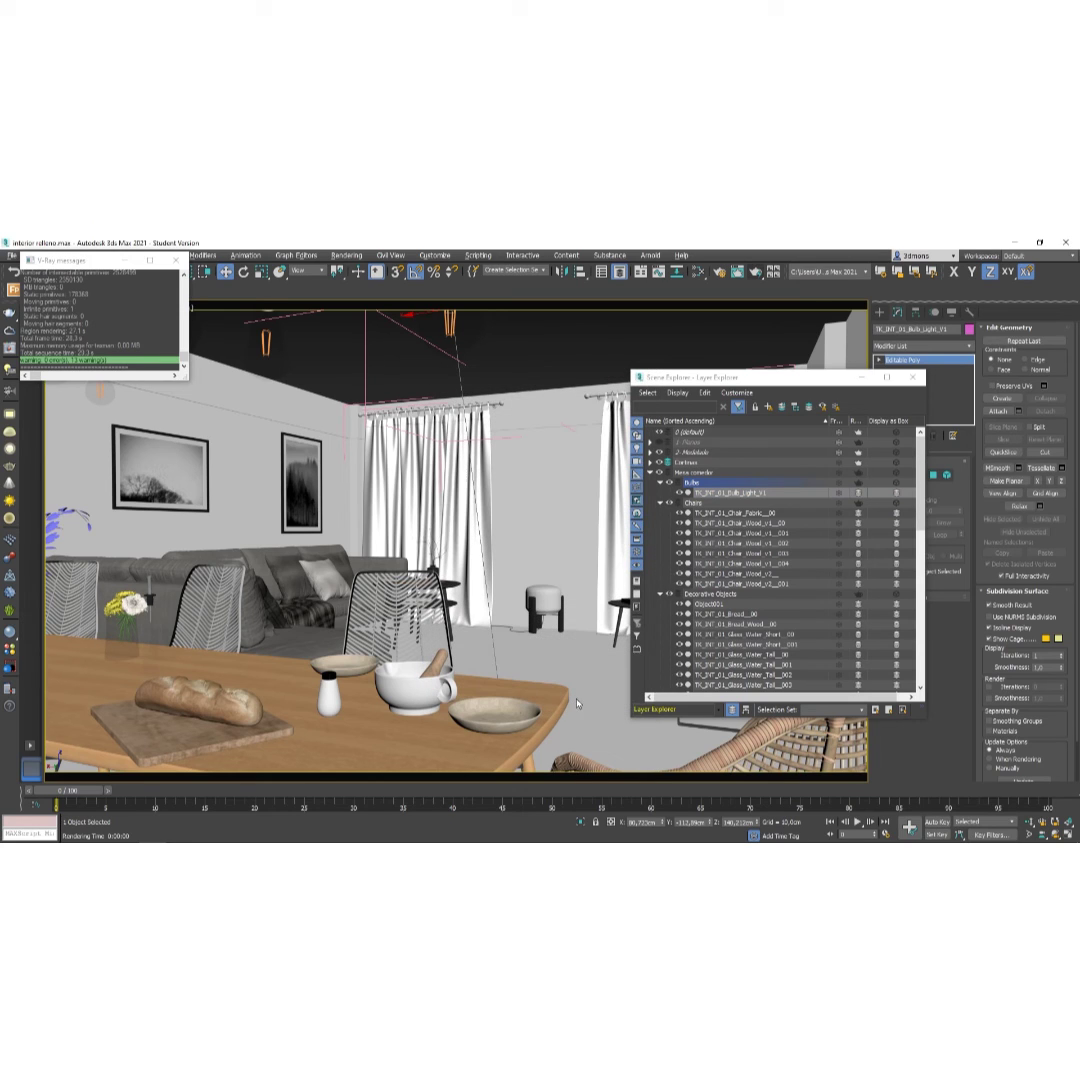
left_click(659, 503)
left_click(659, 484)
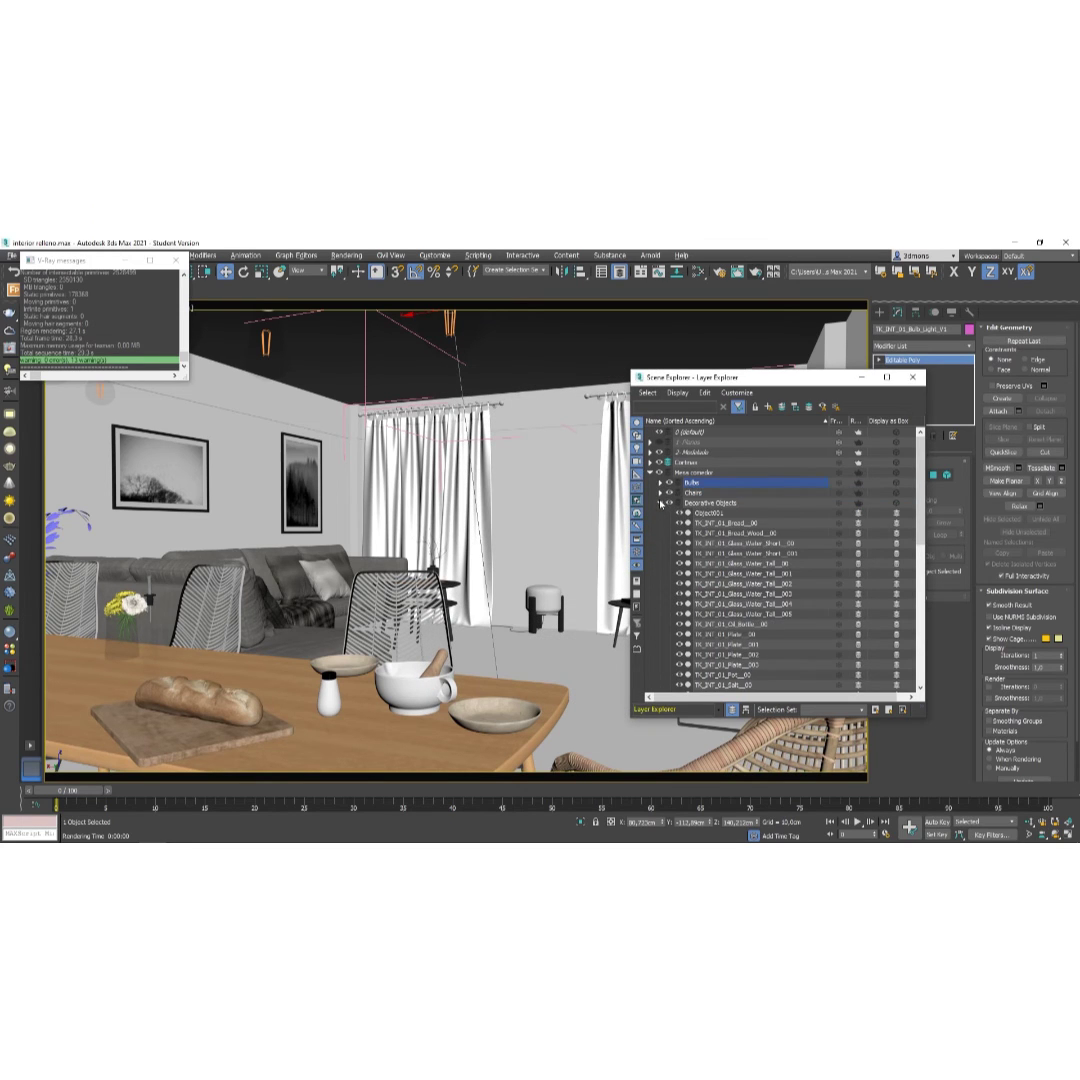
Collapse the Decorative Objects and Table sublayers under Mesa comedor.
left_click(663, 518)
left_click(660, 504)
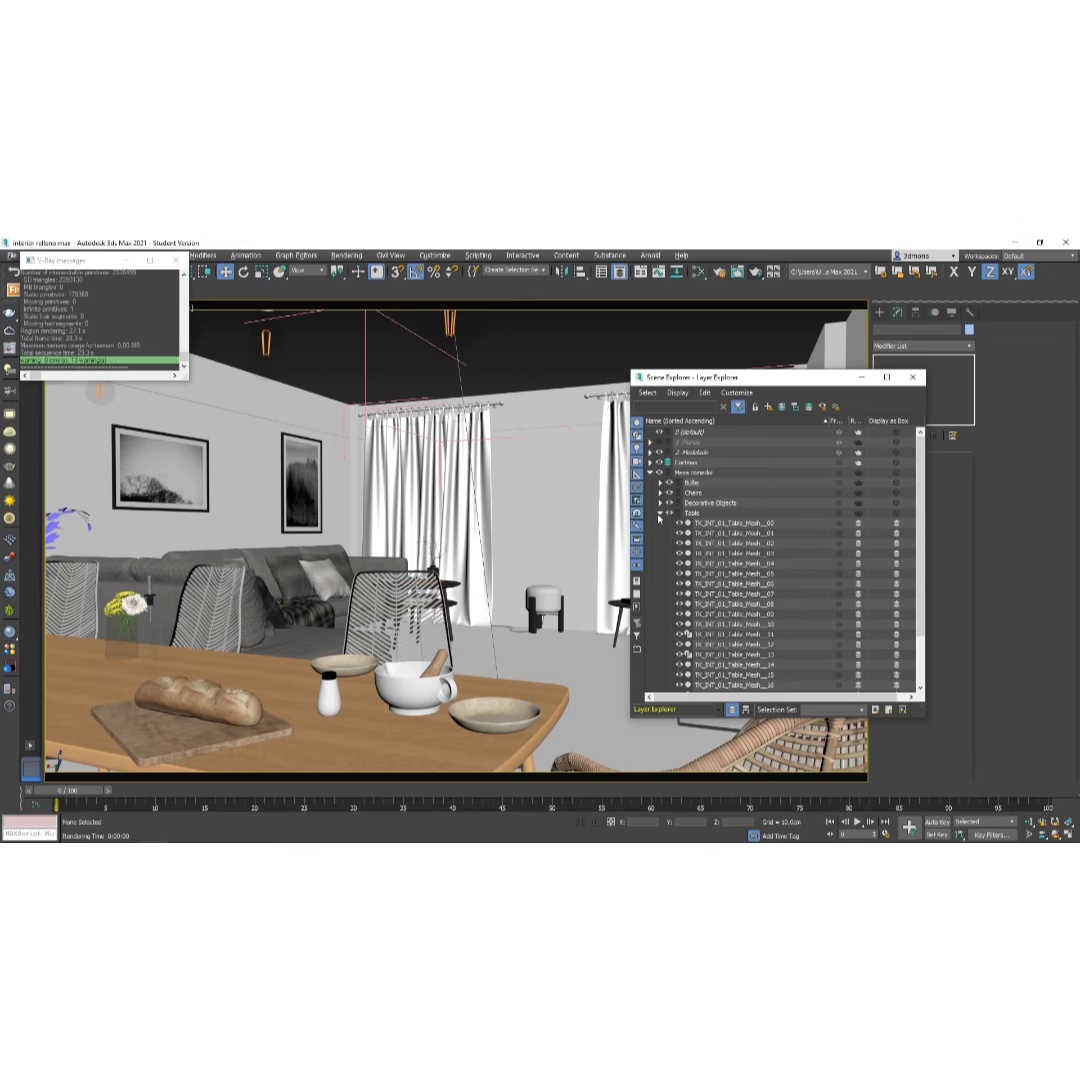
left_click(659, 513)
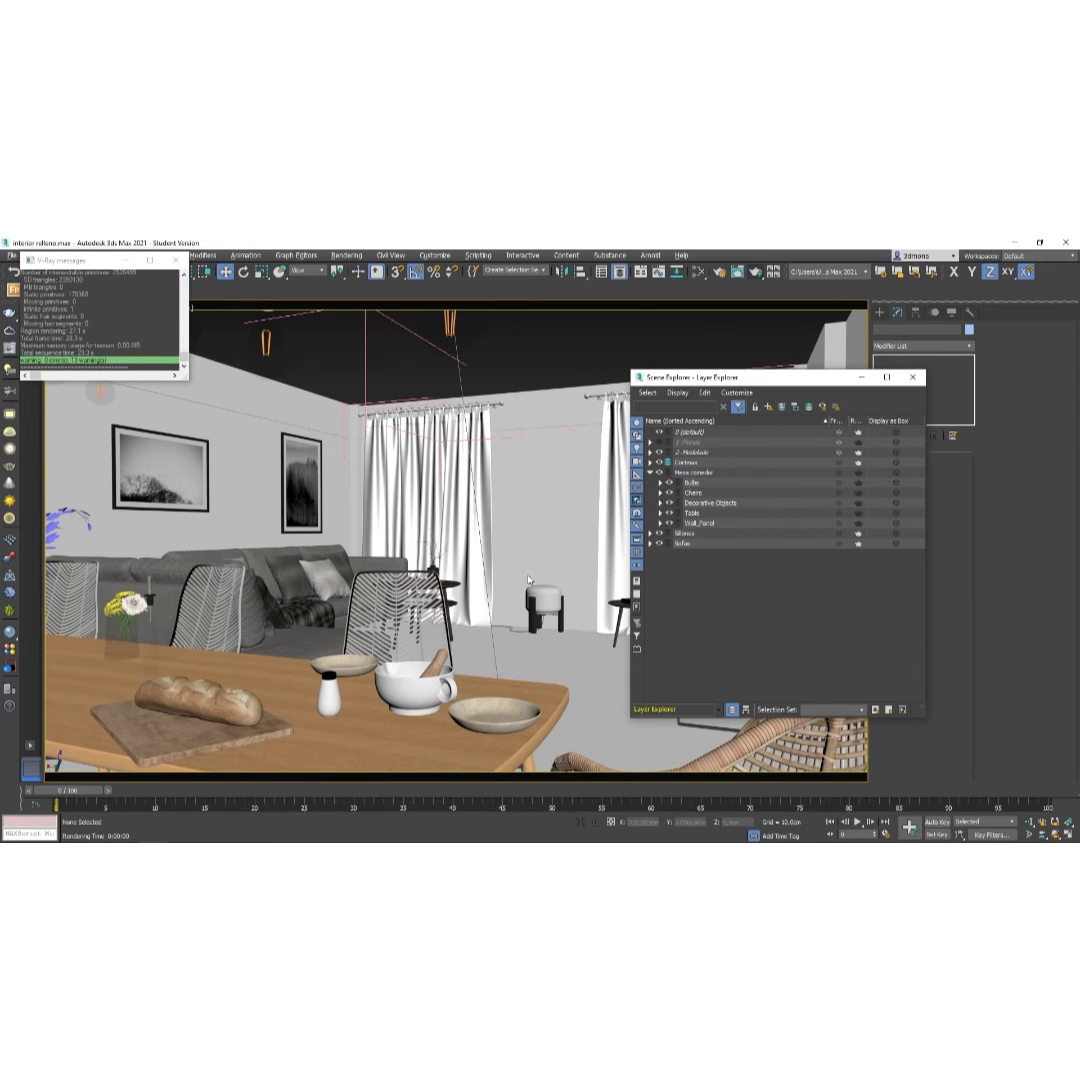
Test-render the camera view without the dining set and cancel the render.
key("shift+q")
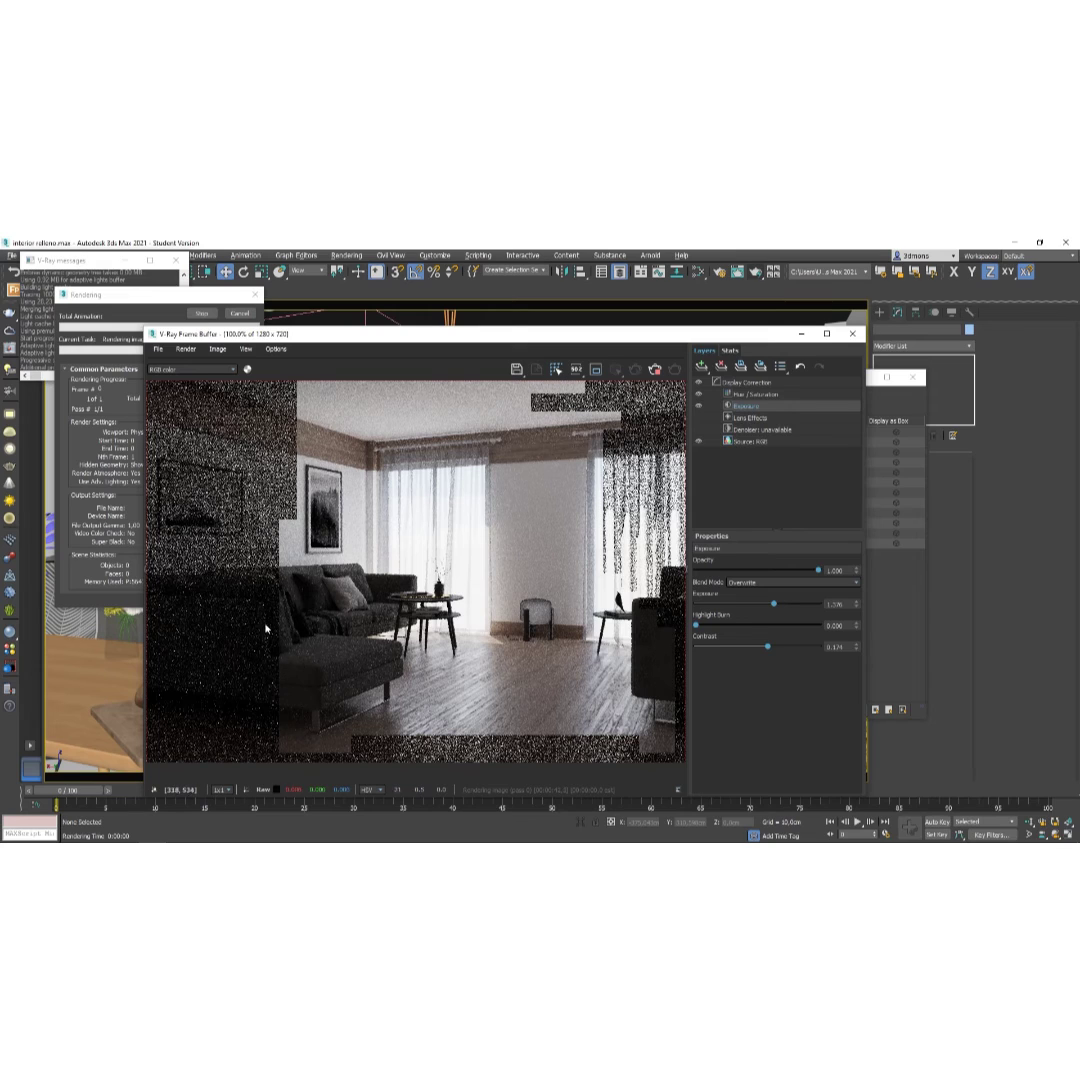
left_click(238, 316)
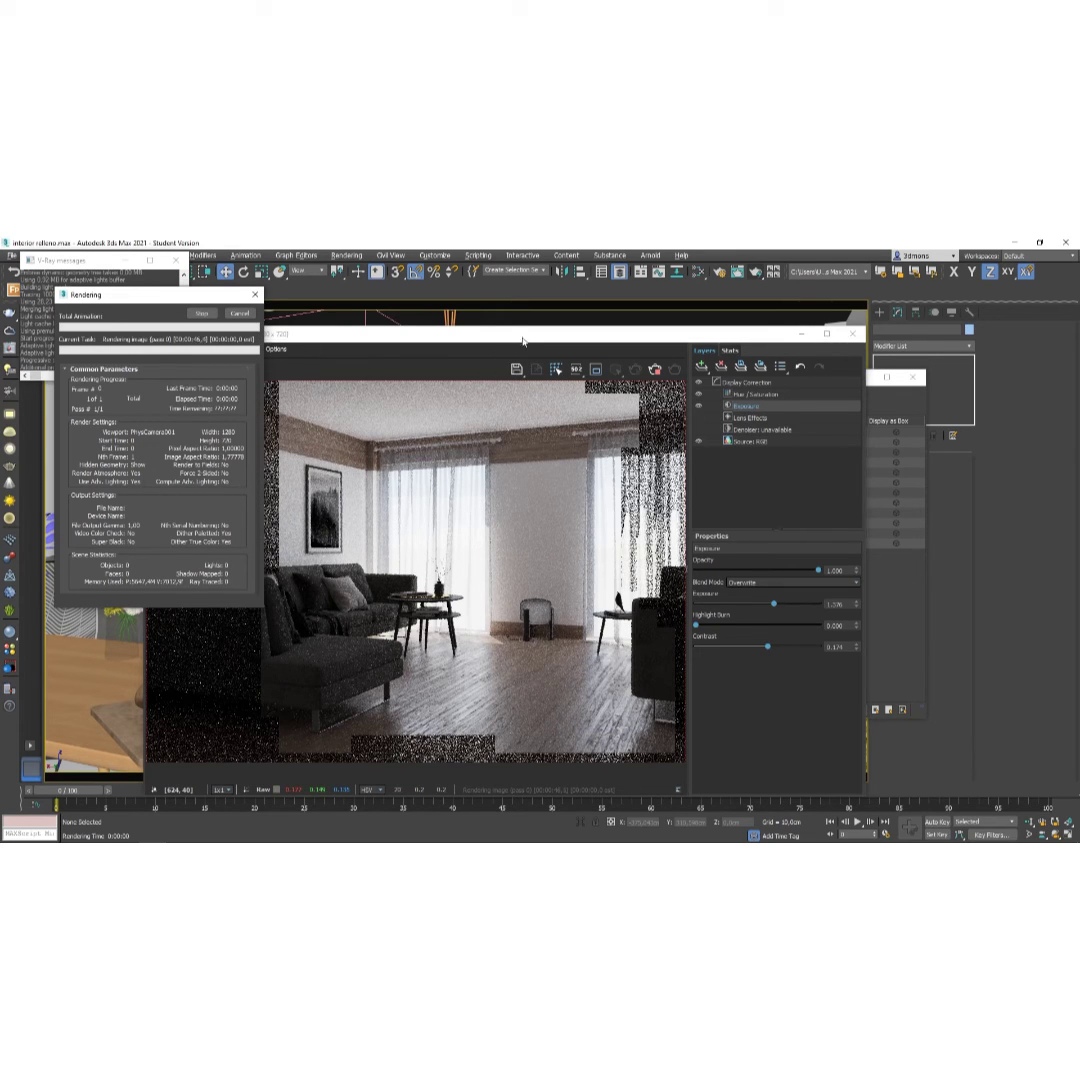
left_click_drag(528, 338, 541, 331)
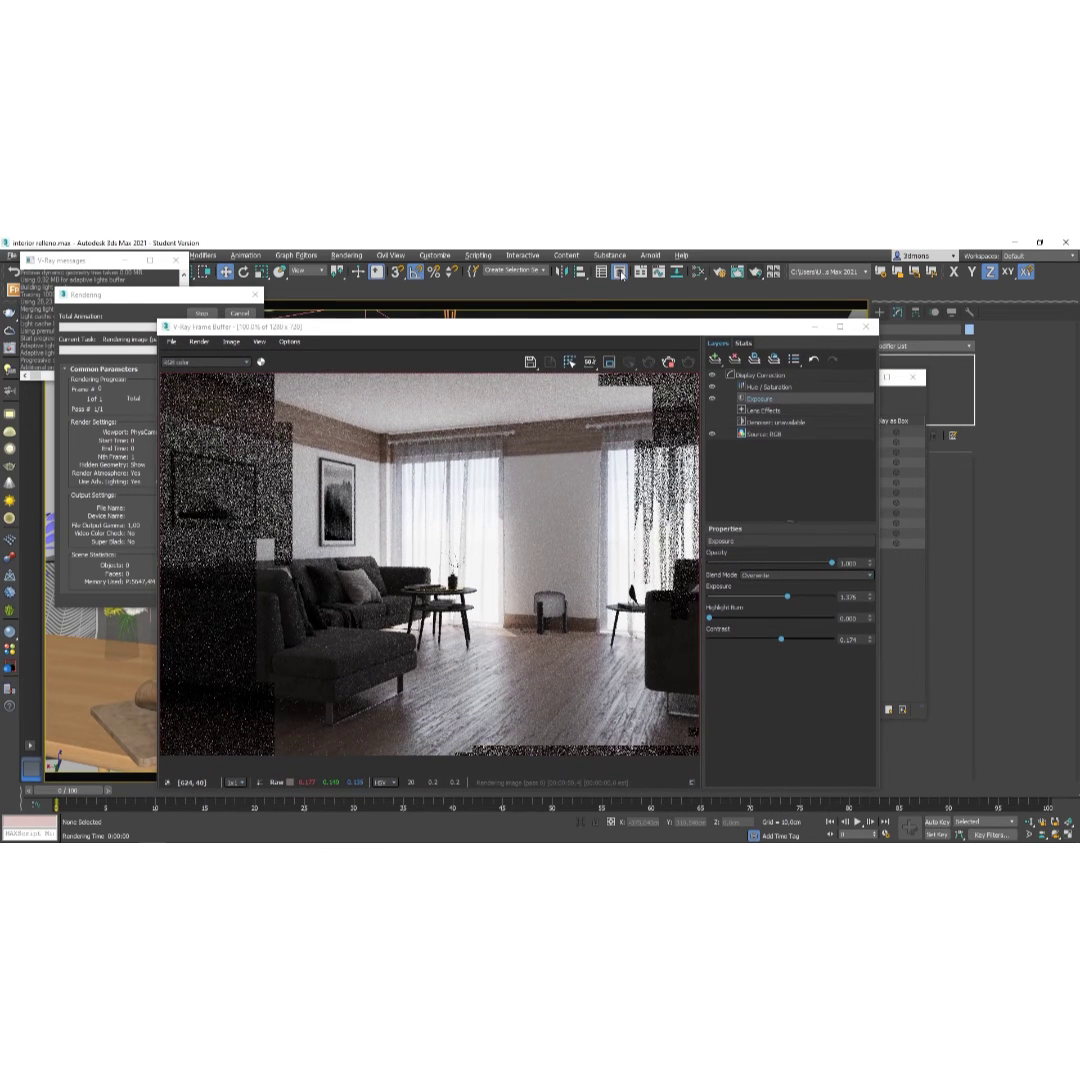
left_click(140, 299)
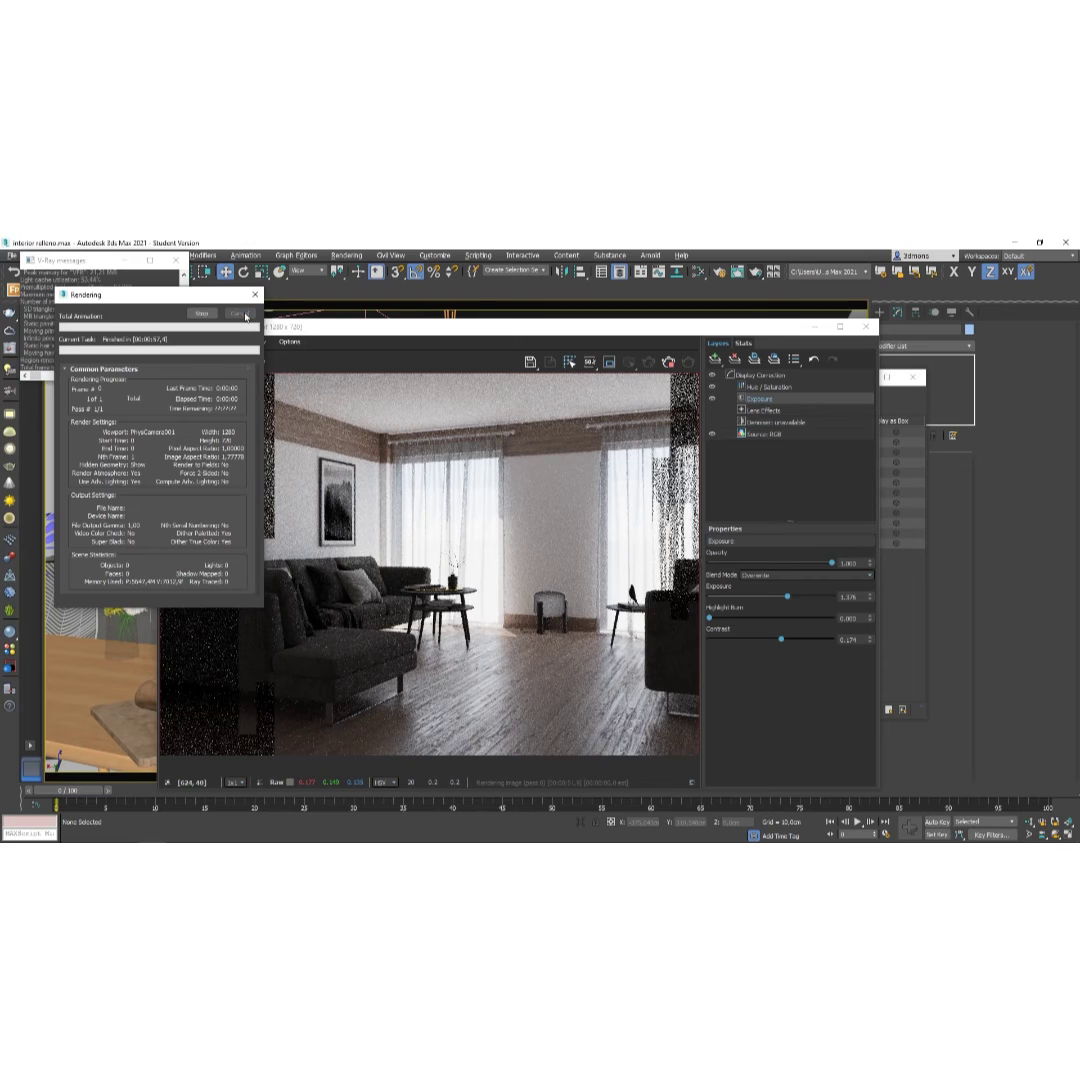
Turn rendering on for the Mesa comedor layer in the Layer Explorer and run a short test render.
left_click(619, 273)
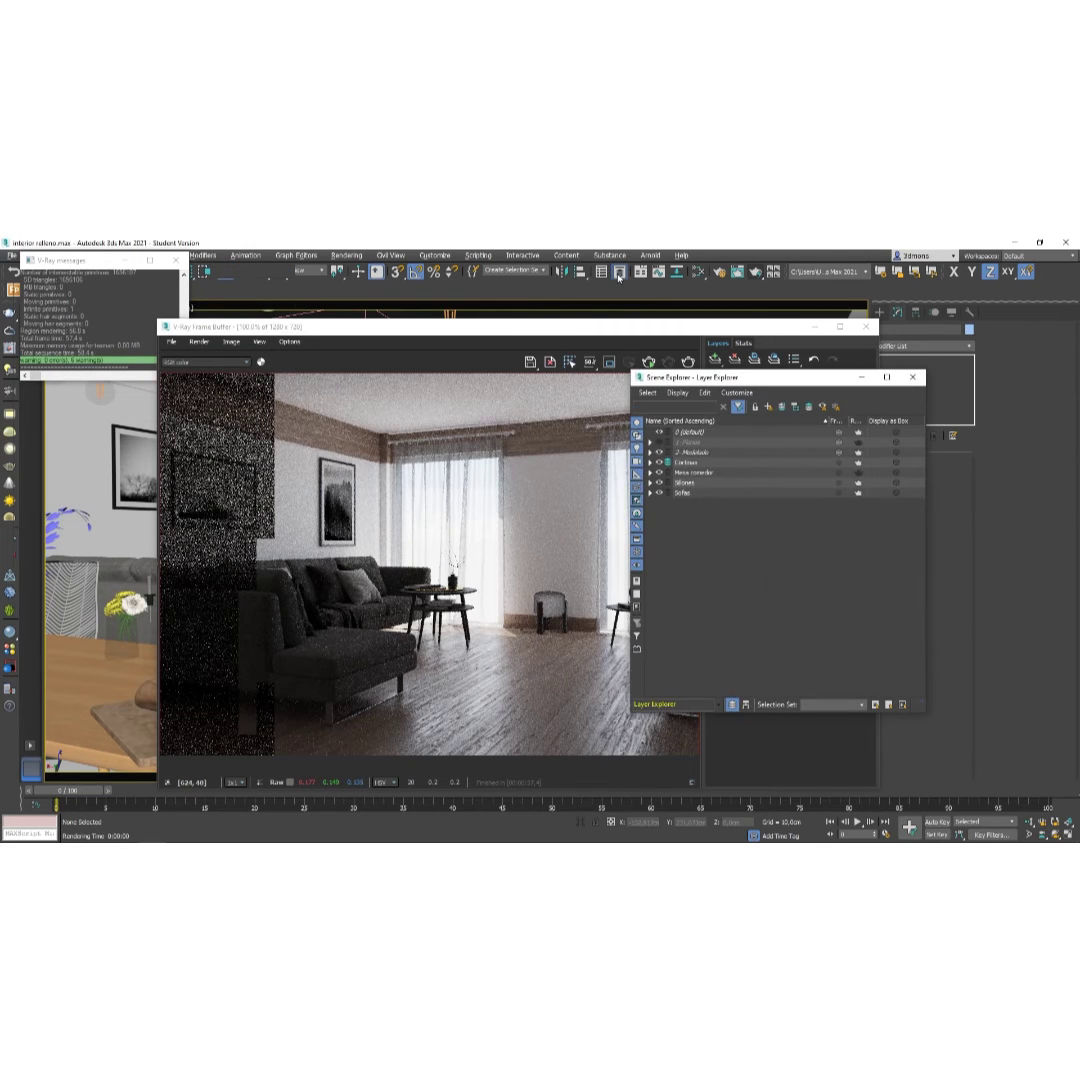
left_click(650, 473)
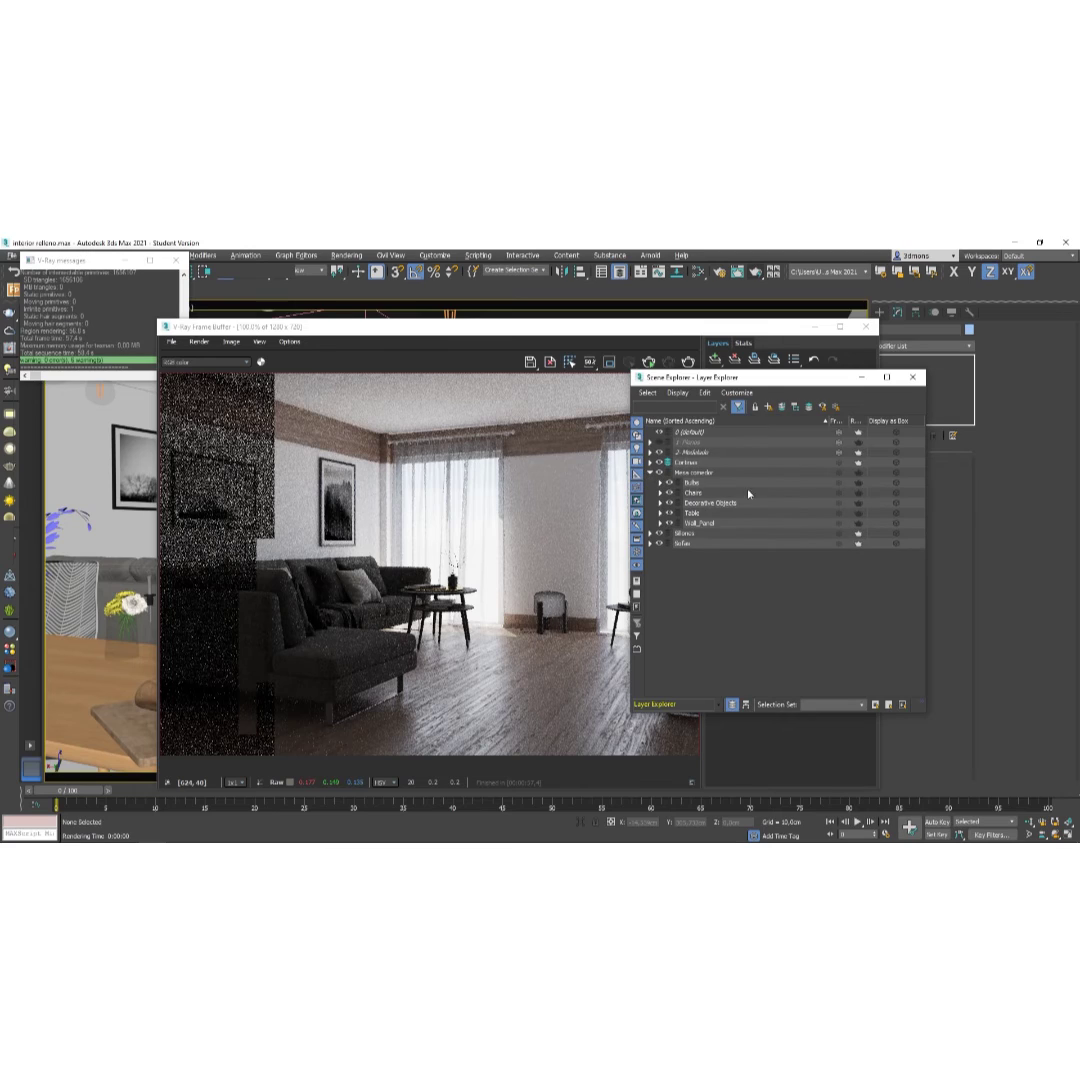
left_click(857, 474)
left_click_drag(688, 372, 680, 382)
left_click(688, 362)
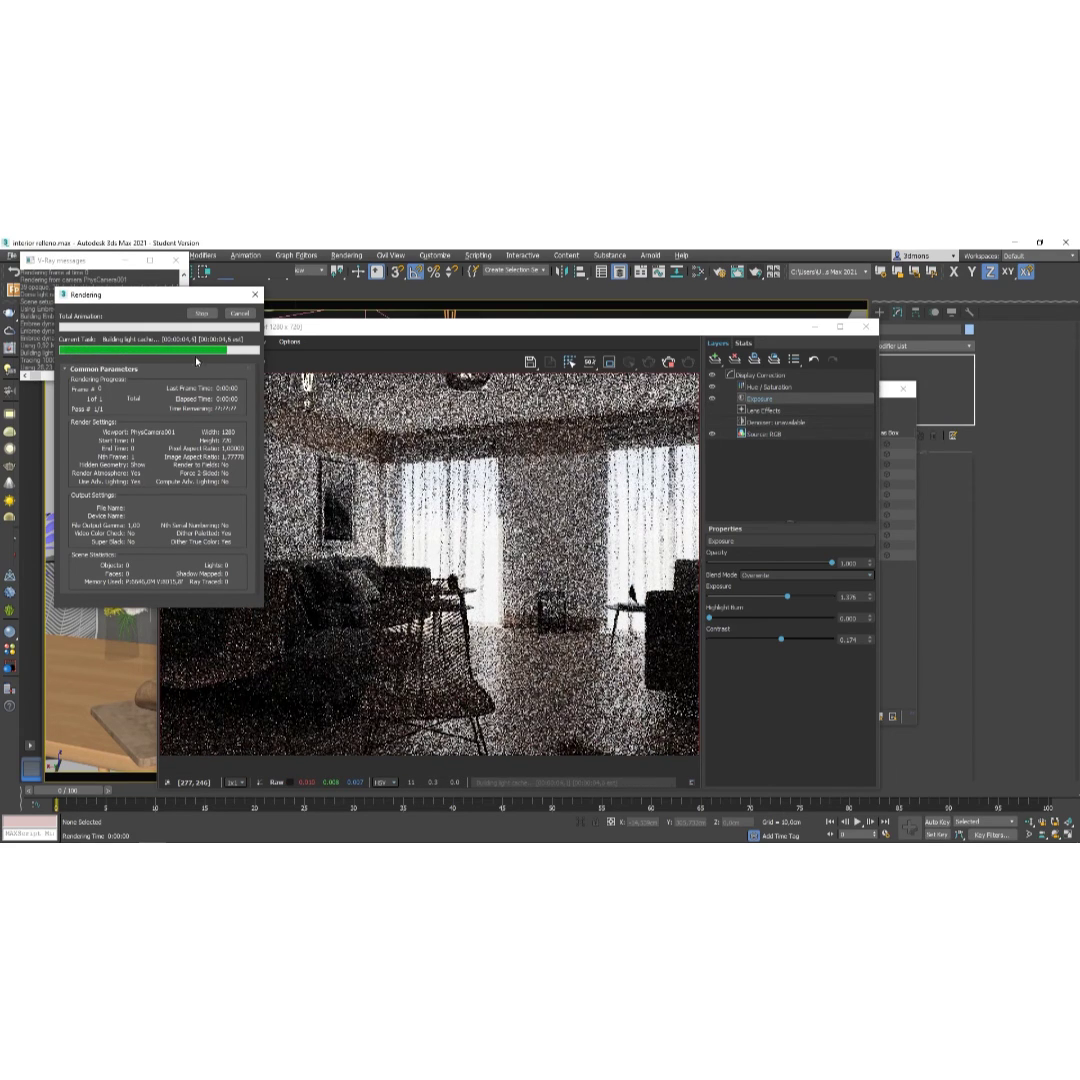
left_click(425, 365)
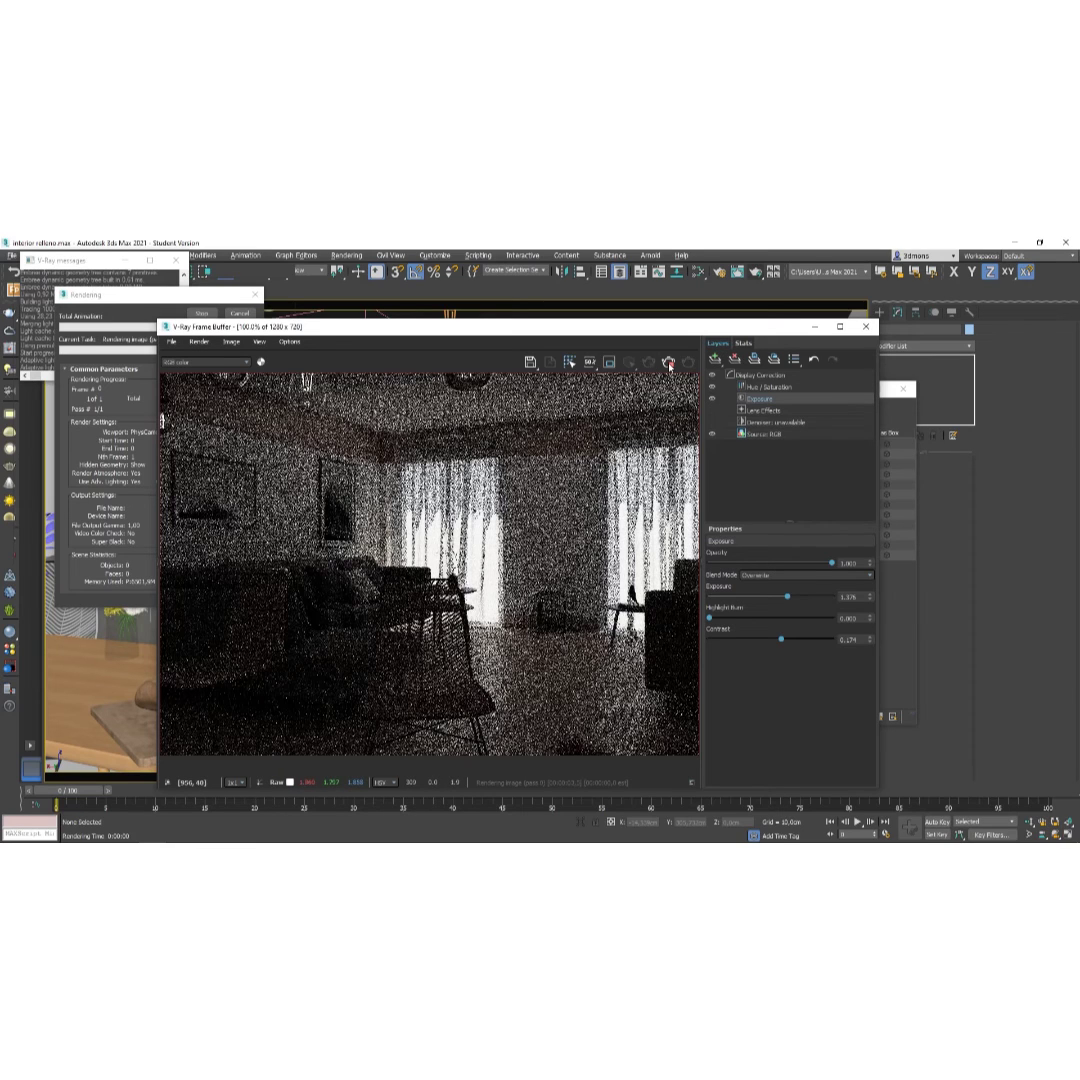
left_click(240, 317)
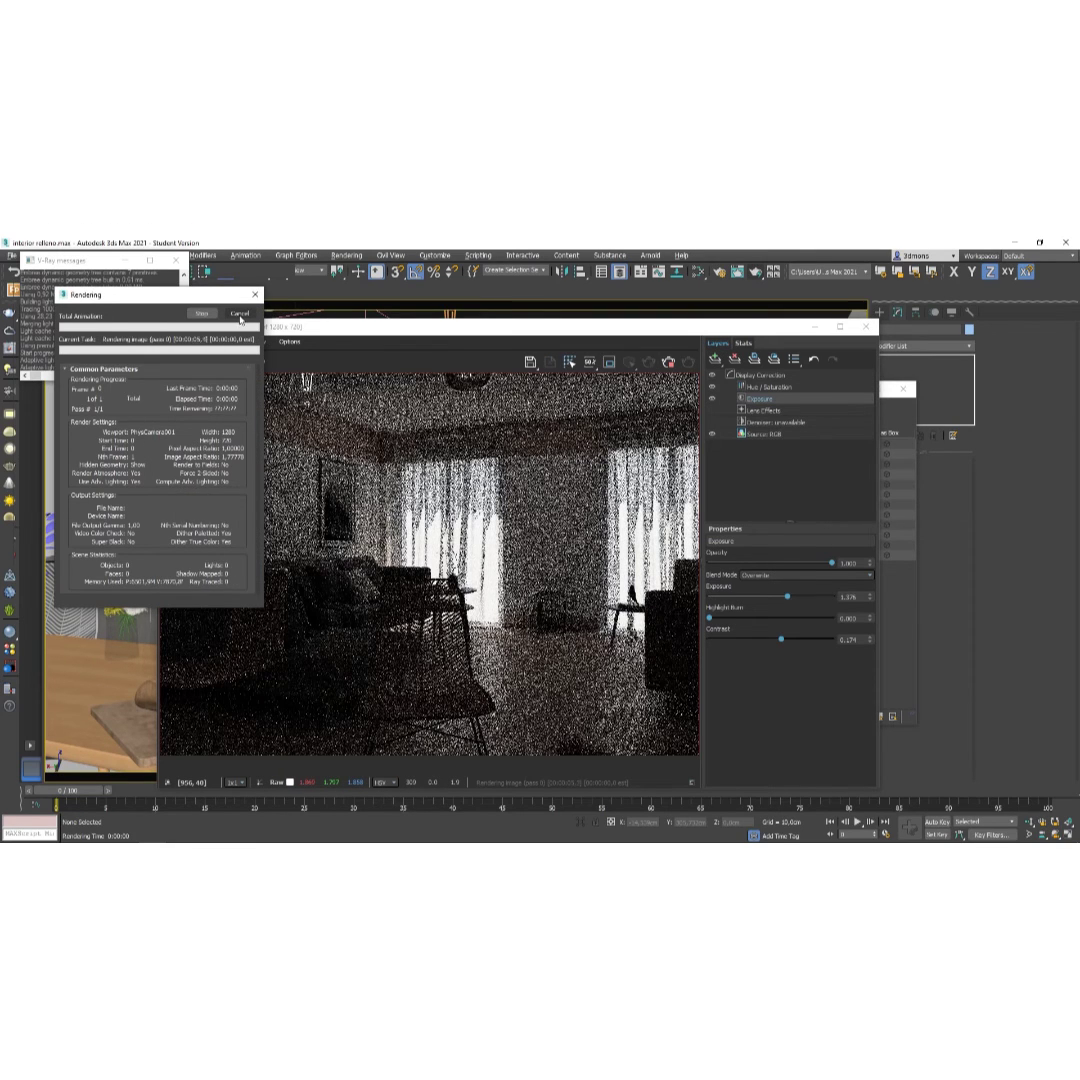
left_click(240, 317)
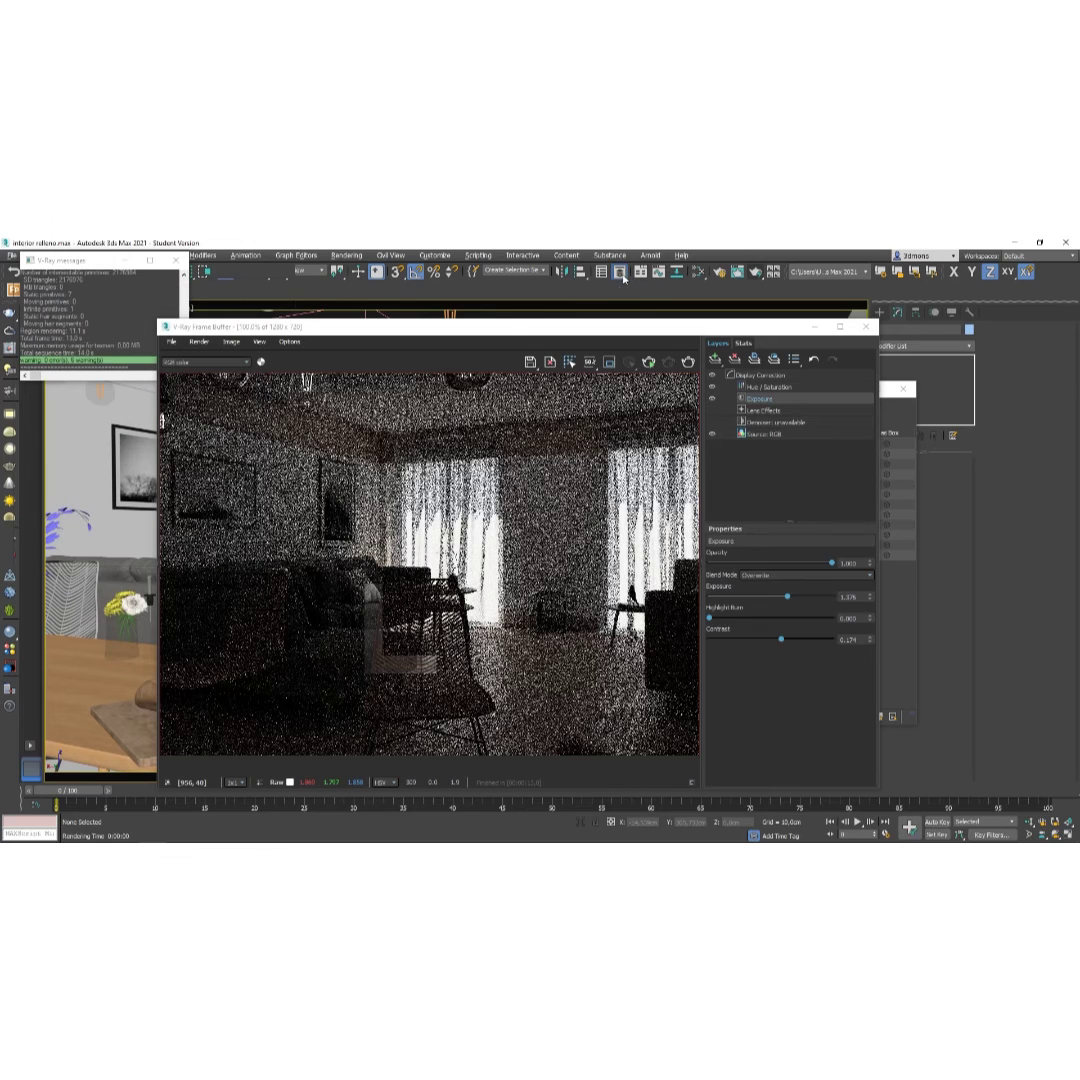
Expand Mesa comedor, make its Table sublayer renderable, and run another short test render.
left_click(620, 273)
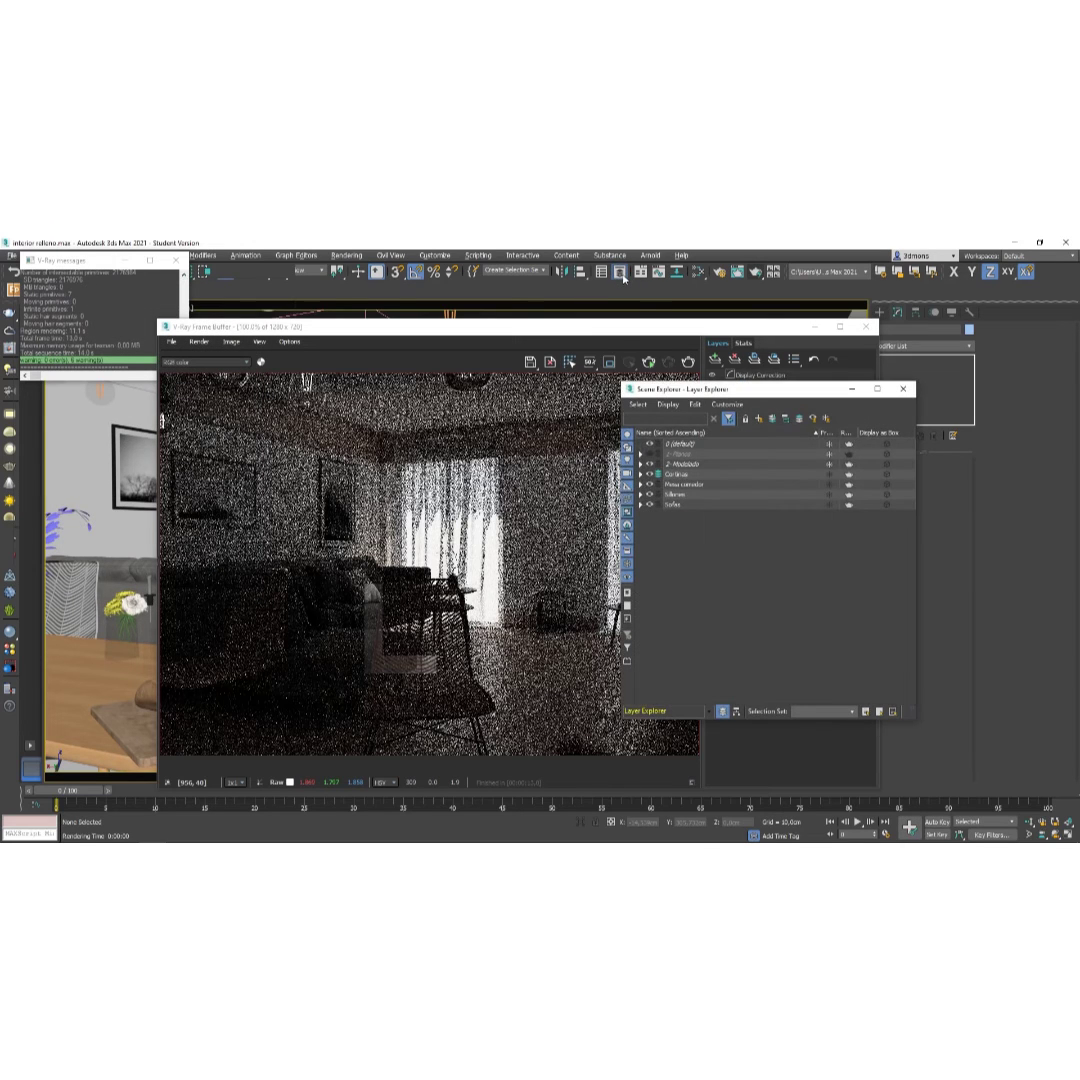
left_click(640, 485)
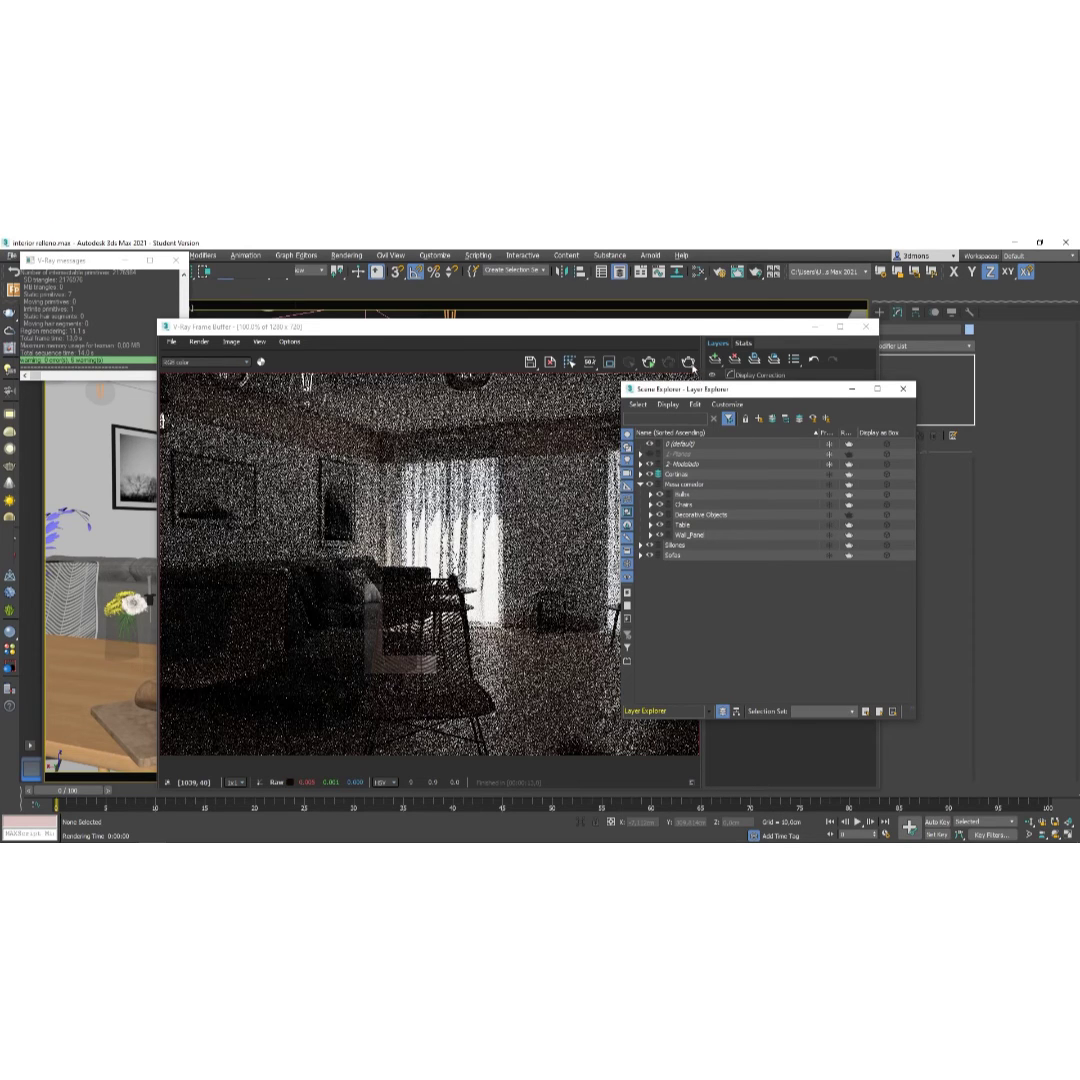
left_click(689, 363)
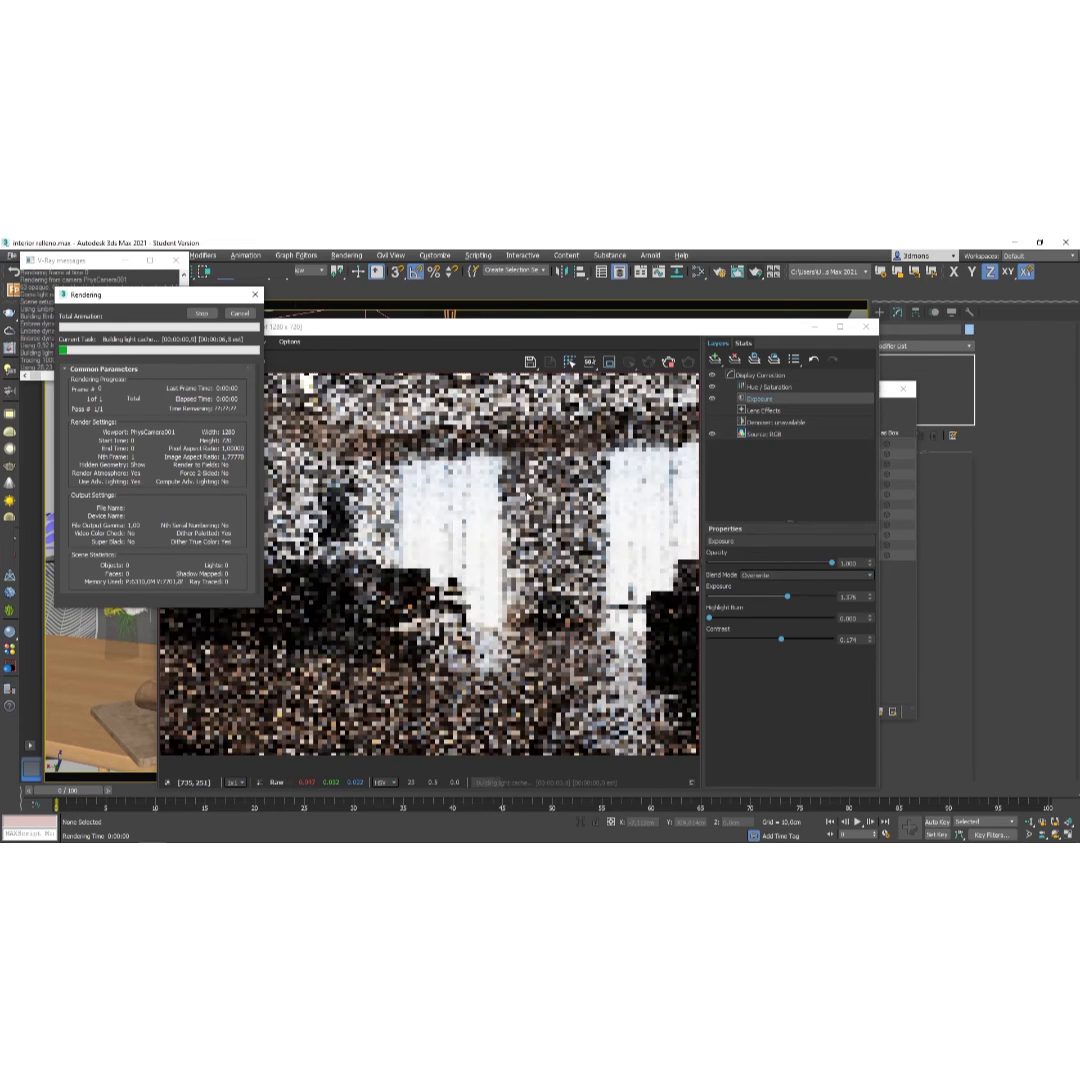
left_click(245, 317)
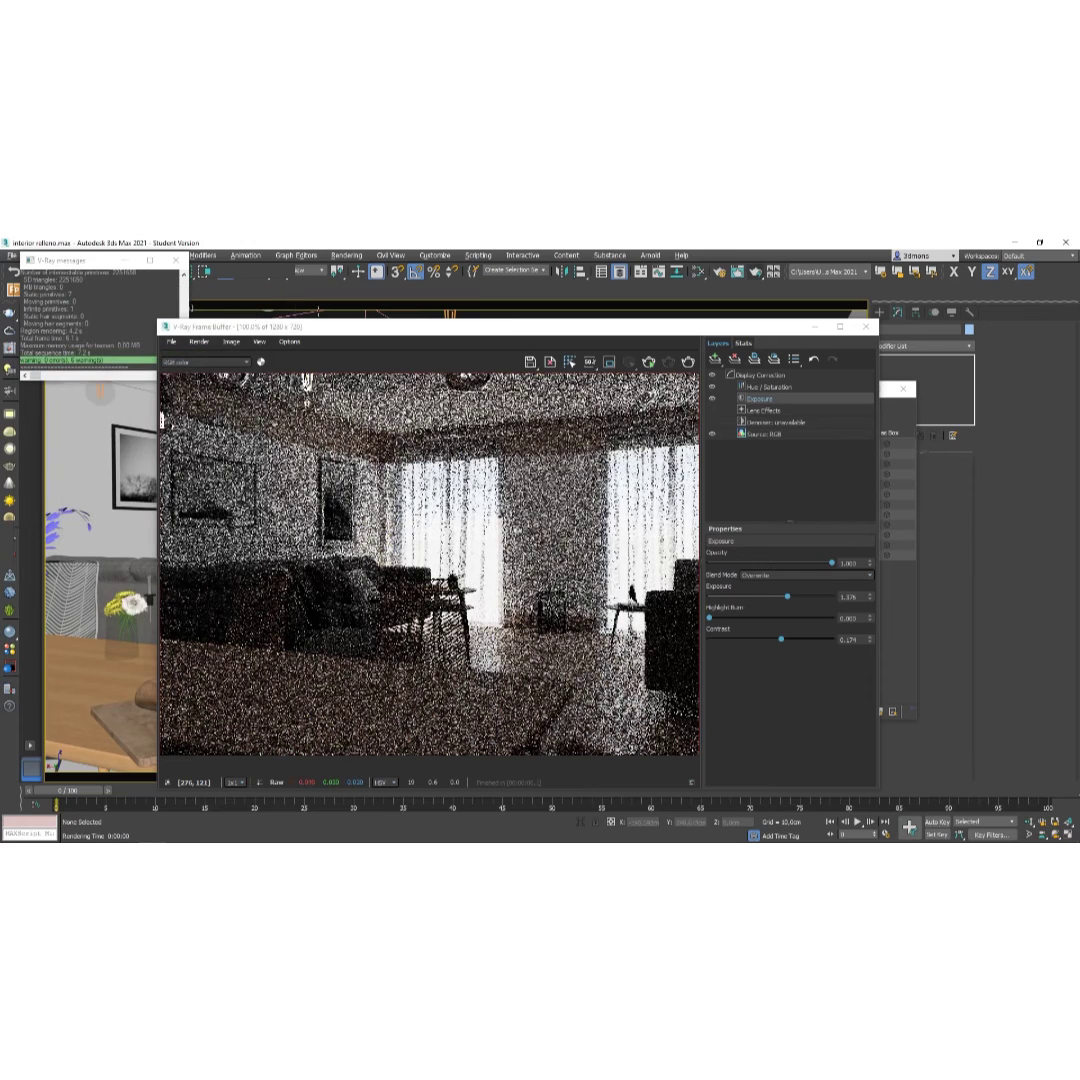
Uncover the Layer Explorer, make the Decorative Objects sublayer renderable, and start and cancel a test render.
left_click_drag(570, 327, 398, 326)
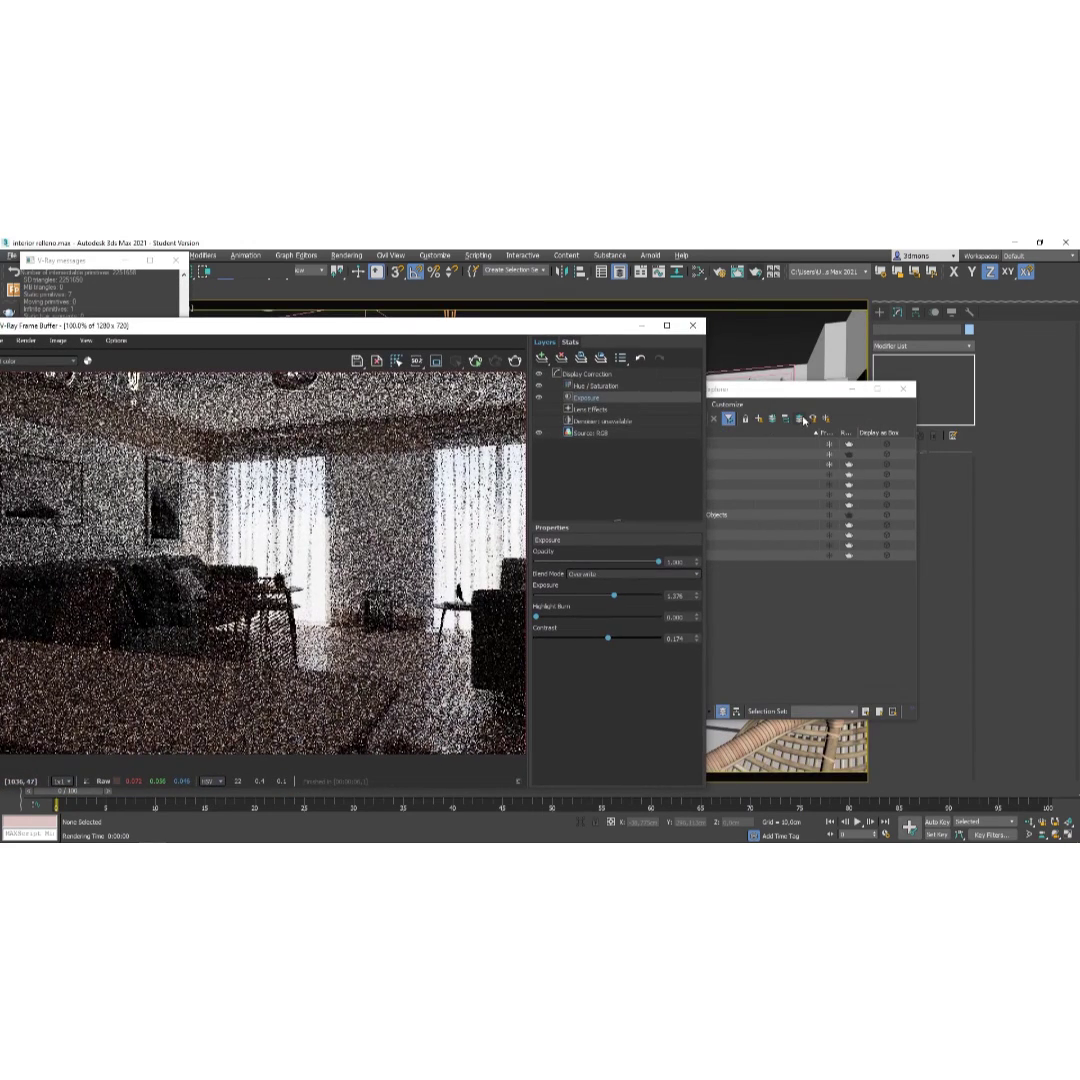
left_click(802, 404)
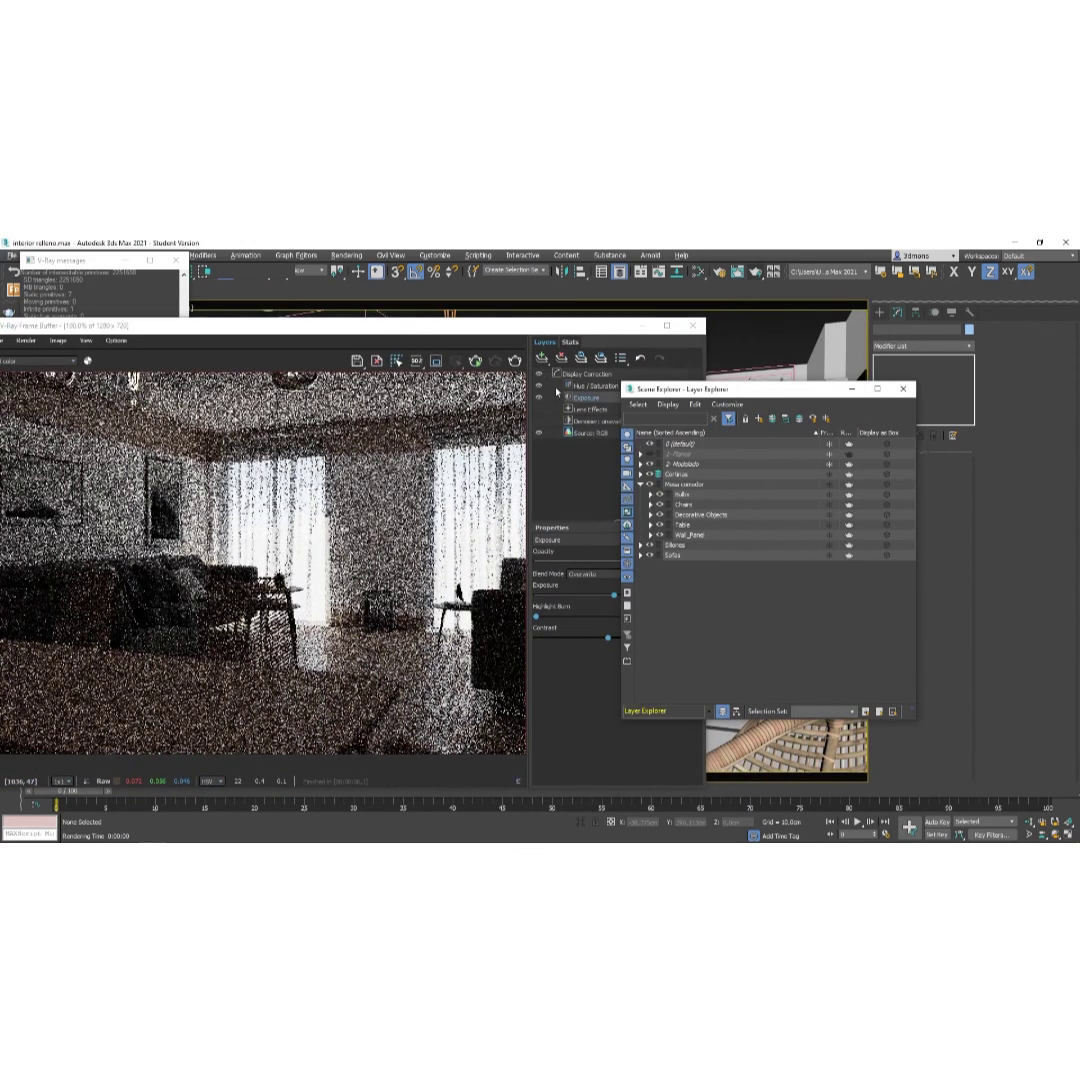
left_click(513, 362)
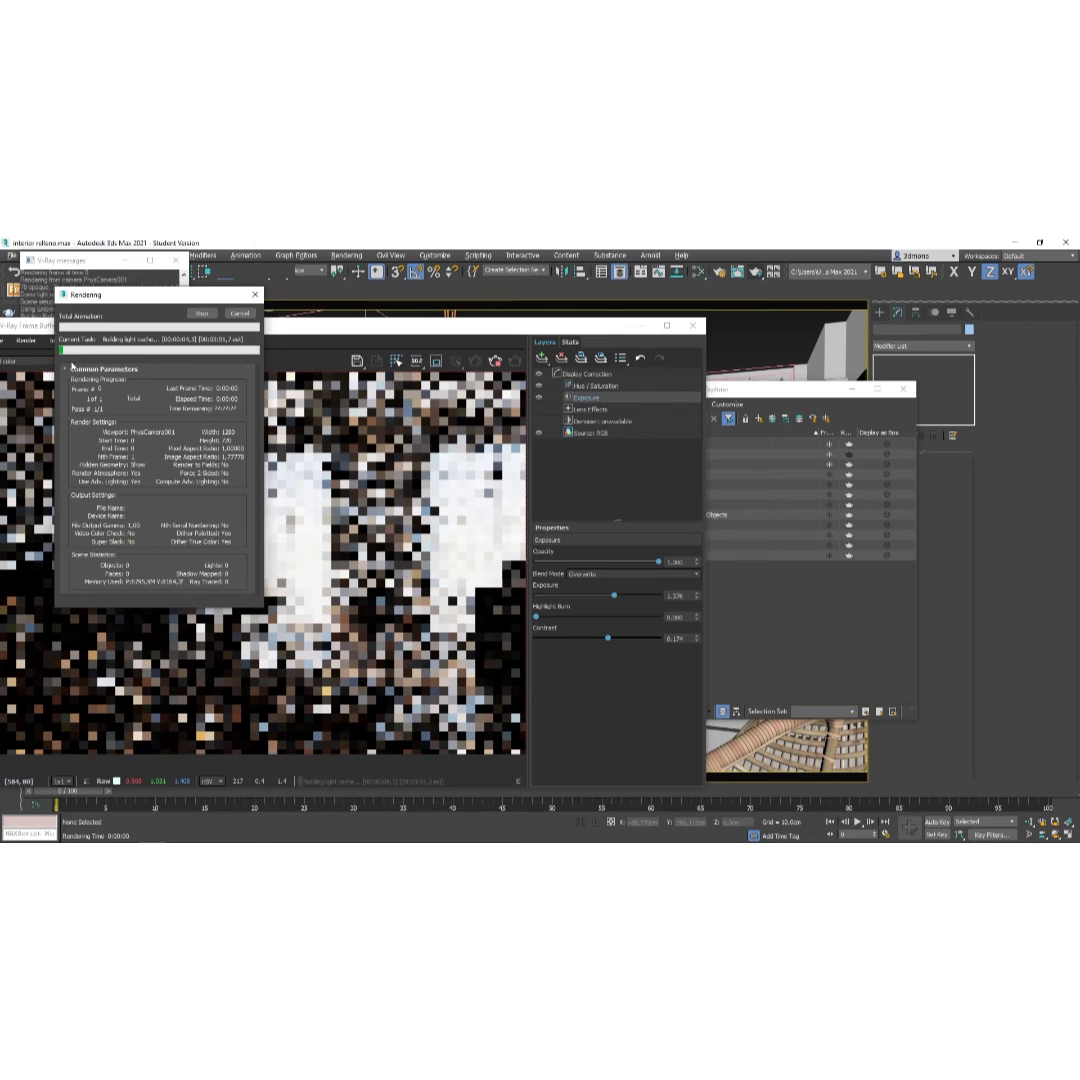
left_click(240, 315)
Expand the Decorative Objects sublayer and check its layer properties.
left_click(747, 392)
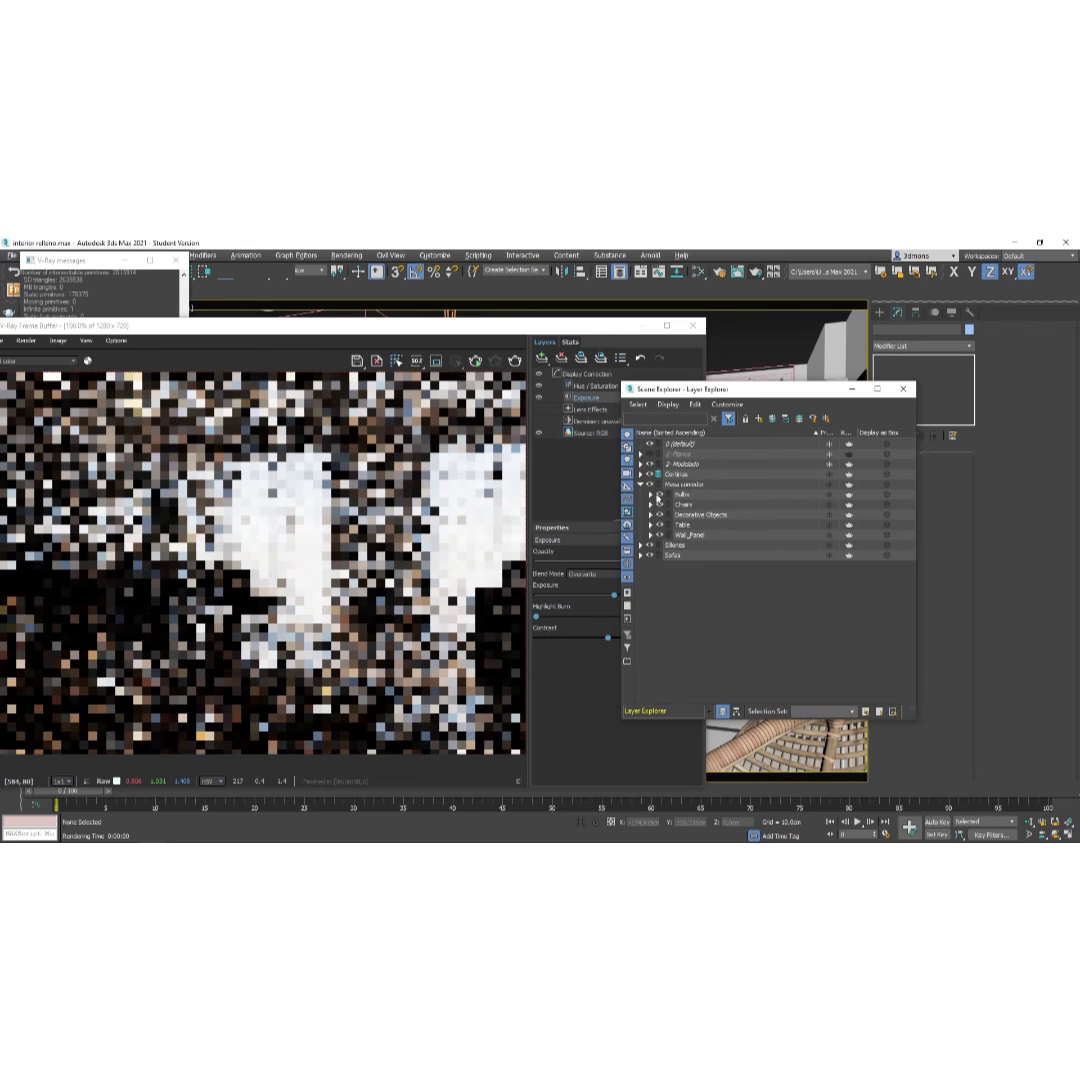
left_click(651, 515)
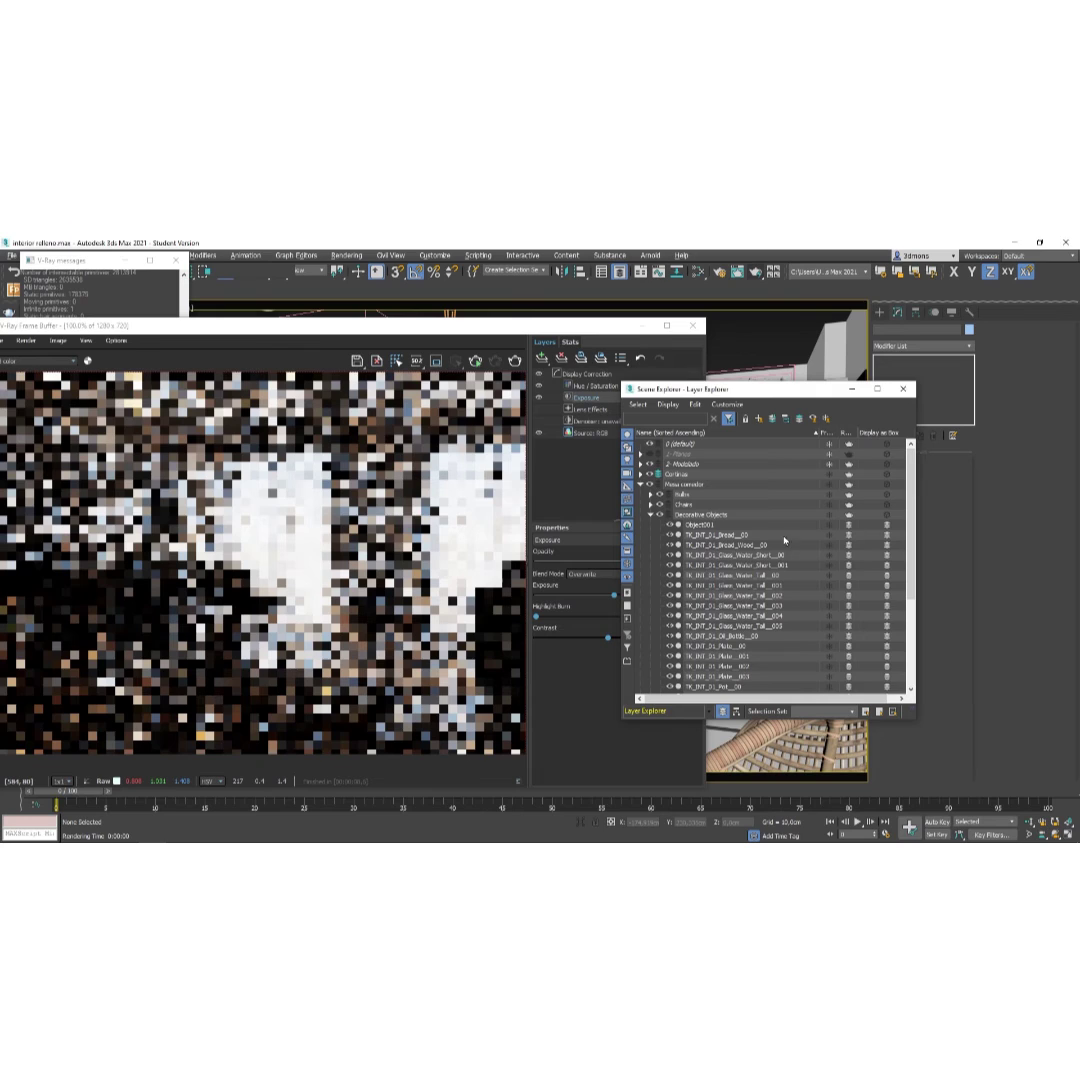
left_click(710, 515)
right_click(710, 515)
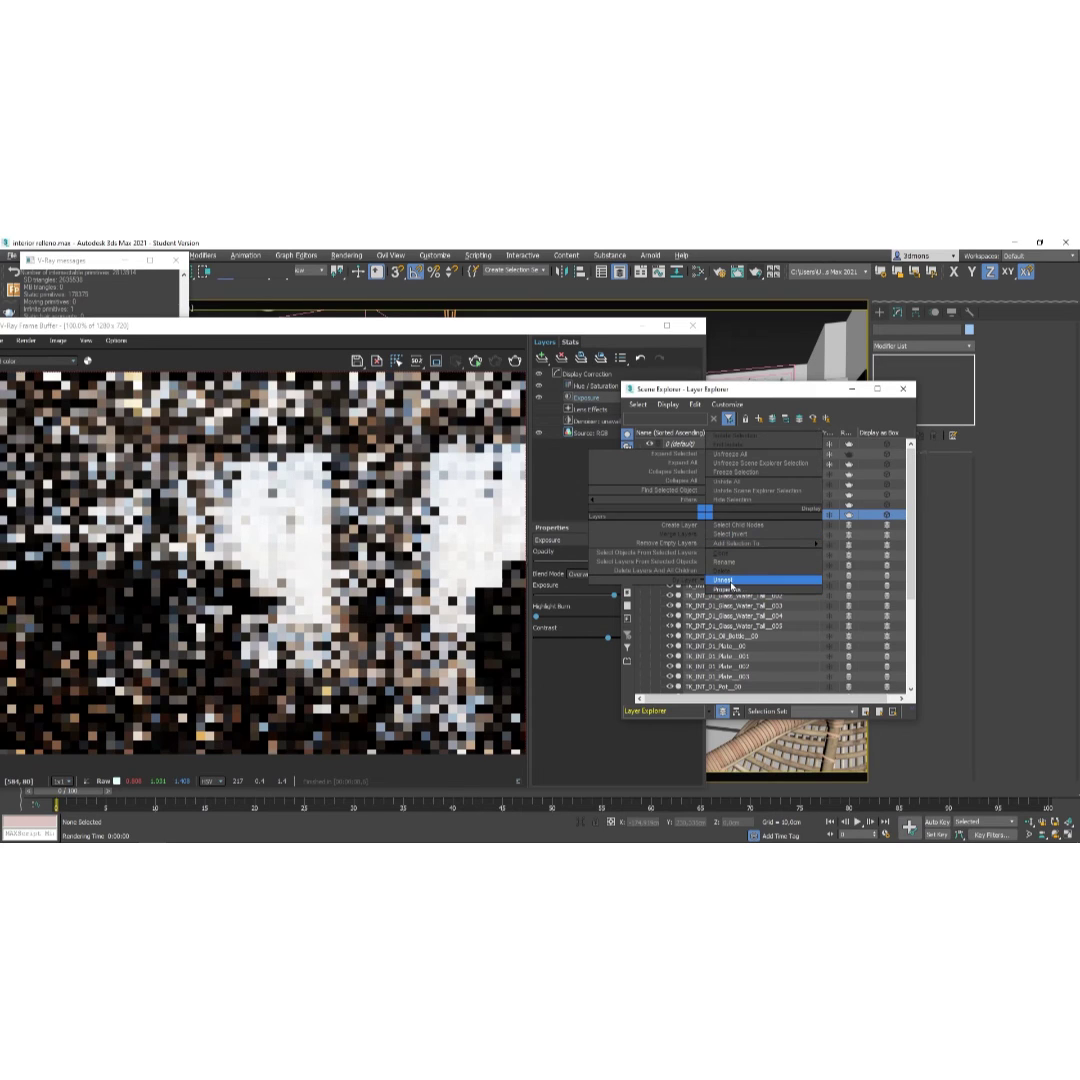
left_click(727, 591)
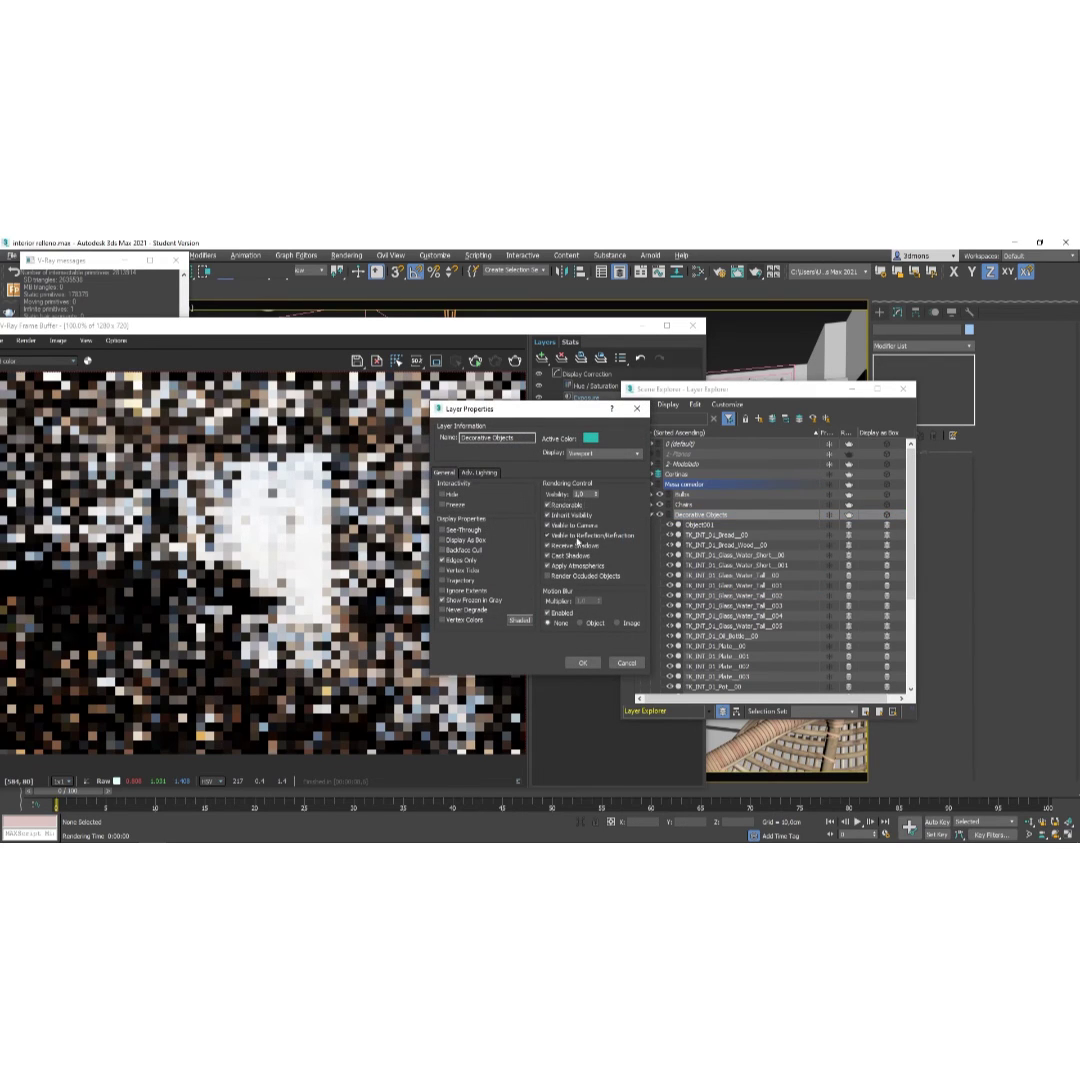
left_click(625, 664)
Set the rendering control of all objects in Decorative Objects to By Object and turn their rendering on.
left_click(707, 524)
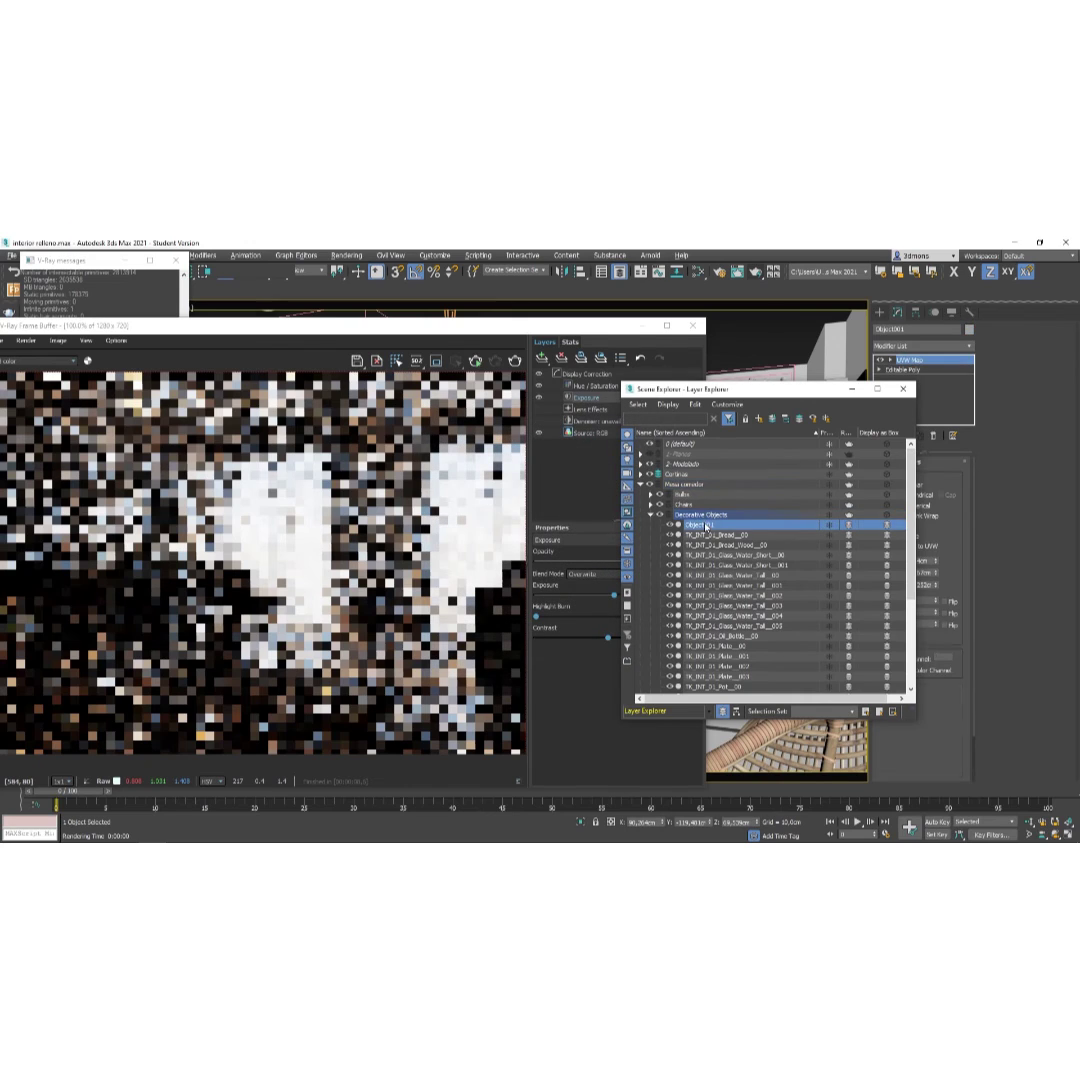
scroll(720, 600, "down", 5)
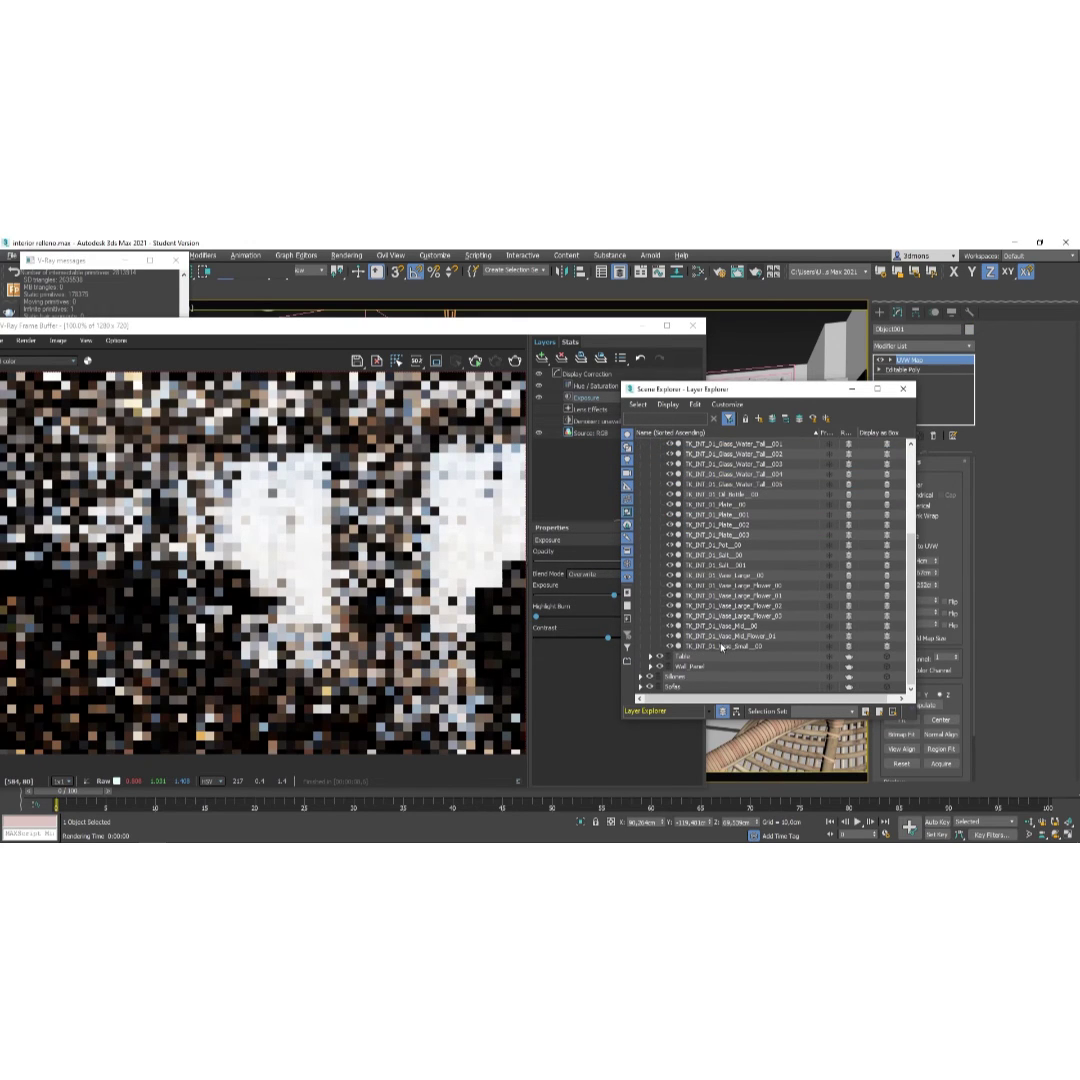
left_click(725, 646, "shift")
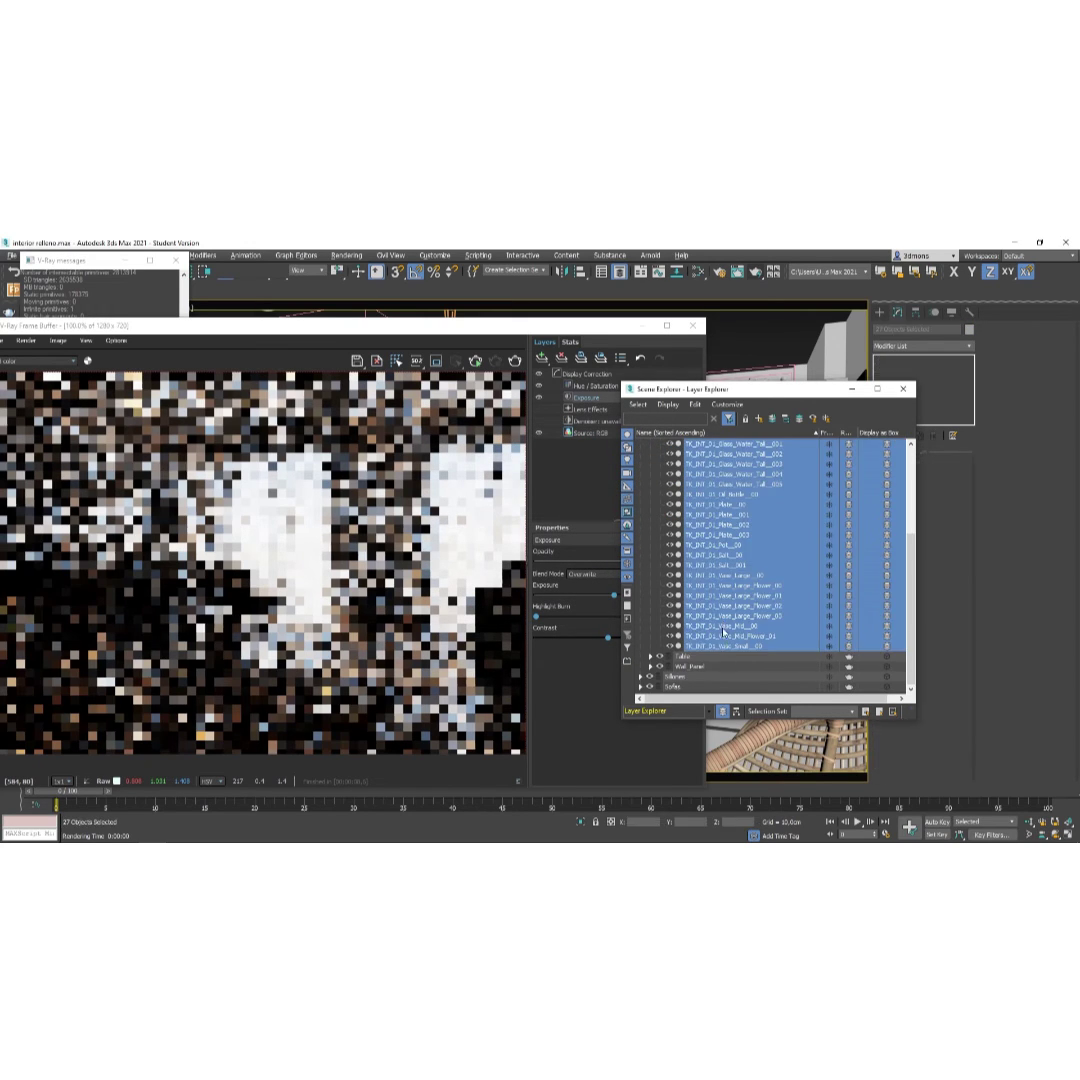
right_click(718, 612)
left_click(740, 707)
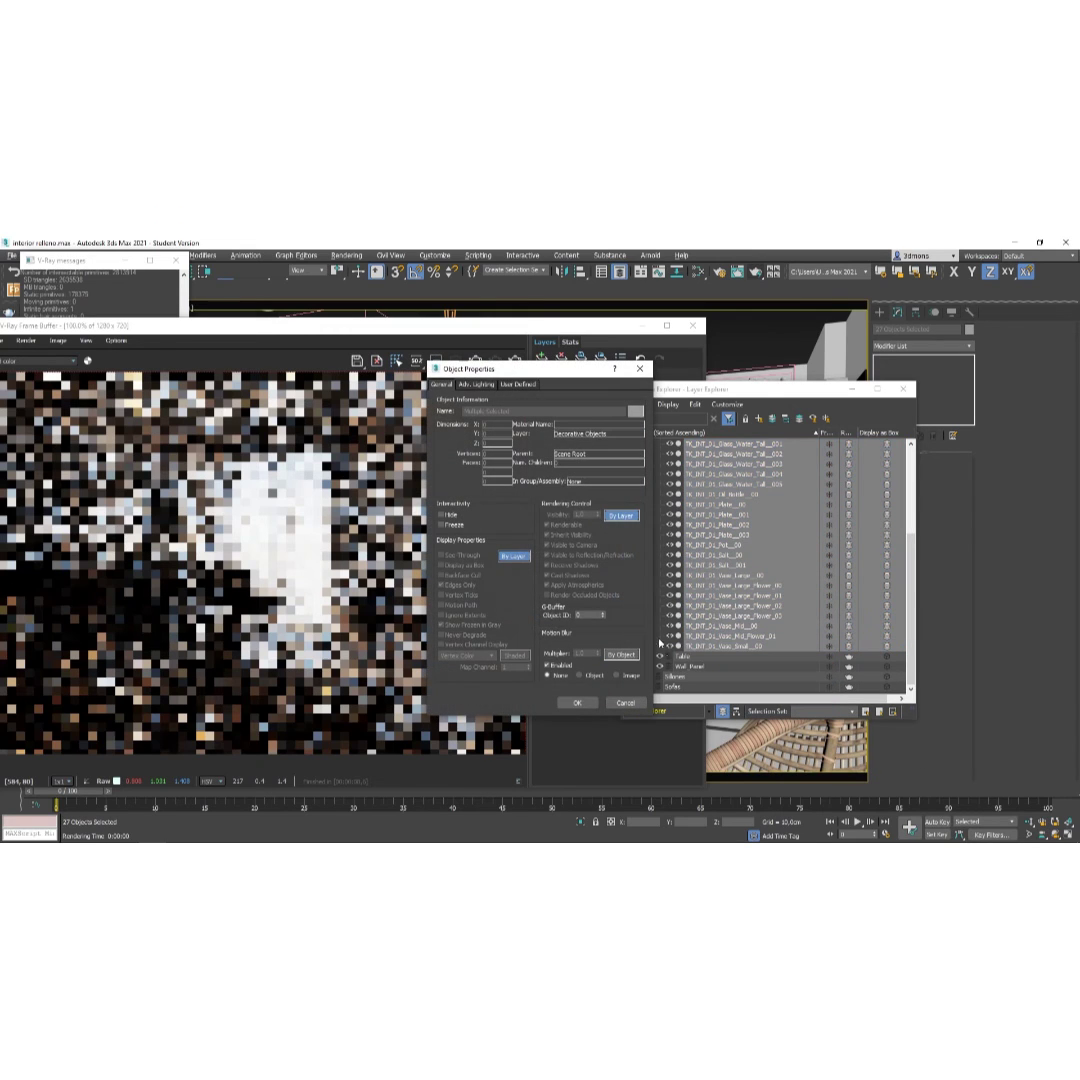
left_click(617, 517)
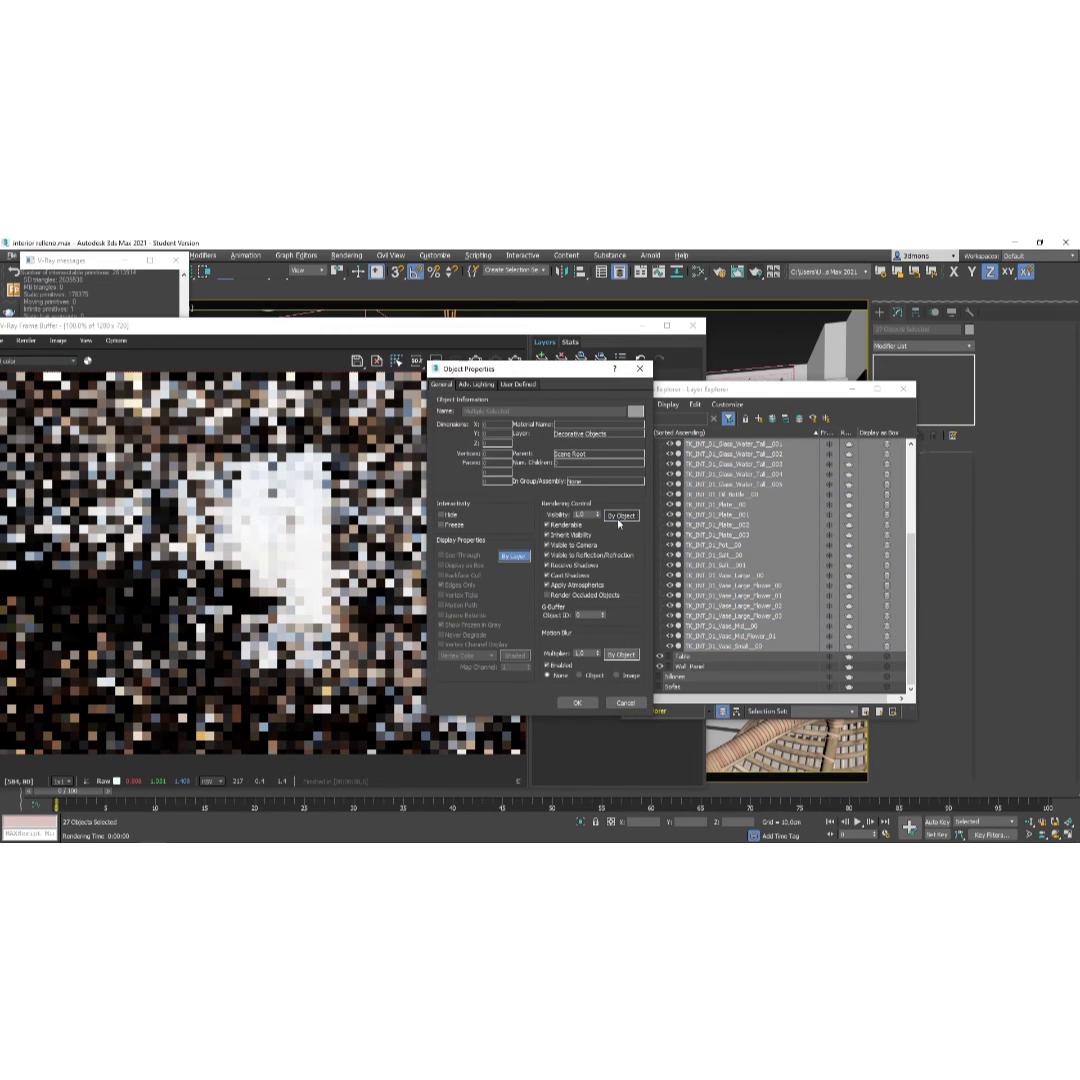
left_click(577, 704)
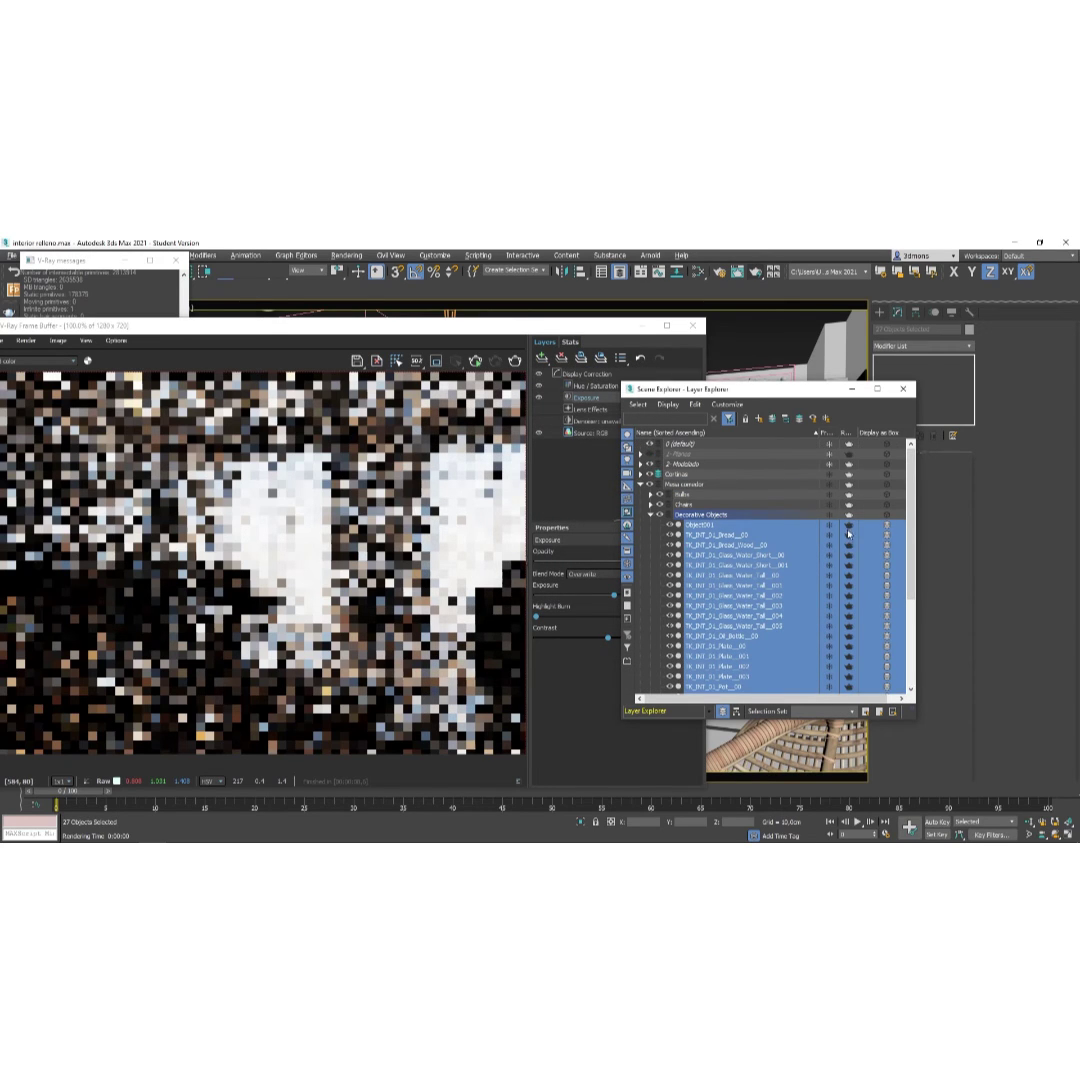
left_click(848, 526)
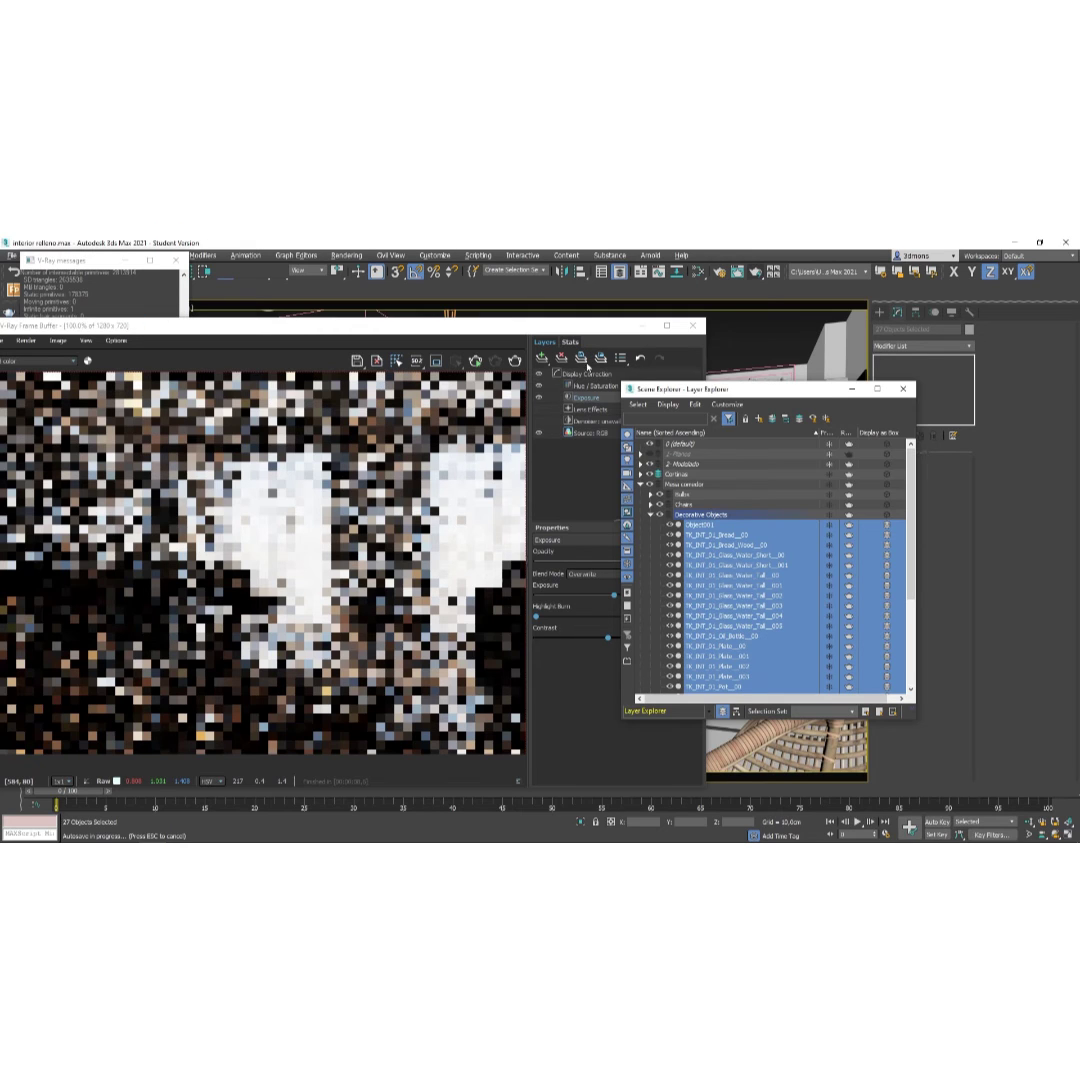
Exclude the flowers TK_INT_01_Vase_Mid_Flower_01 from rendering and start a test render of the camera view.
left_click(693, 325)
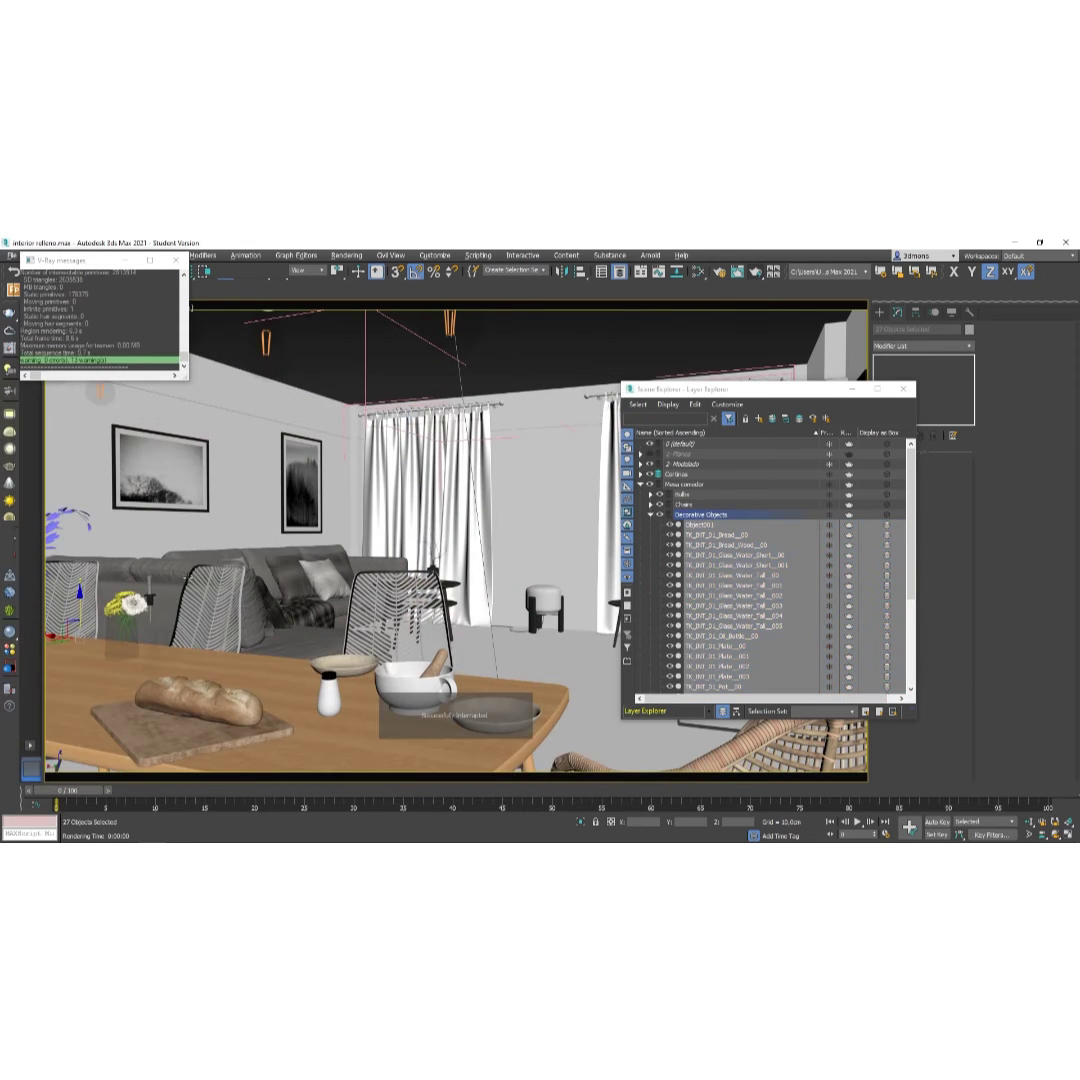
left_click(138, 608)
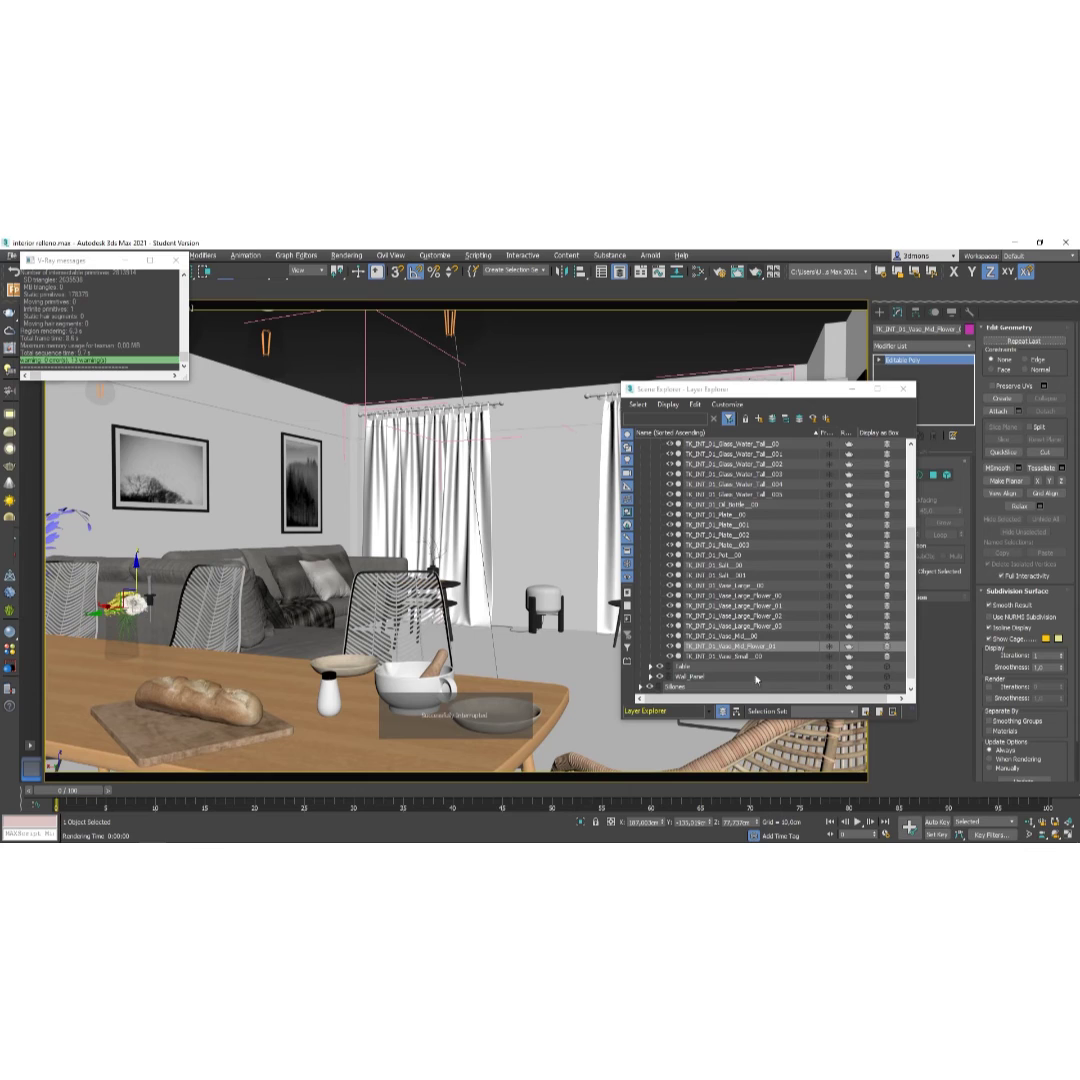
left_click(848, 650)
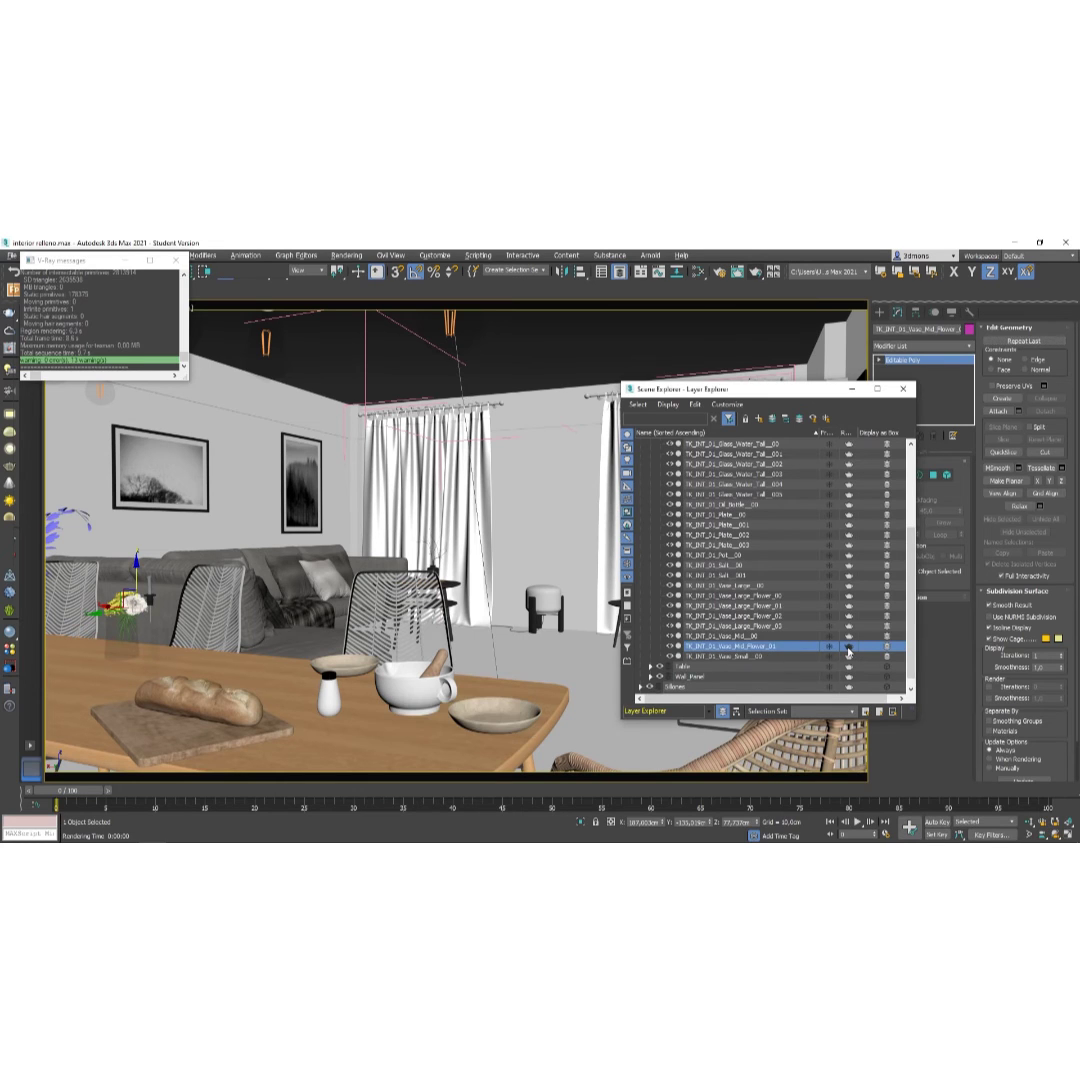
left_click(745, 274)
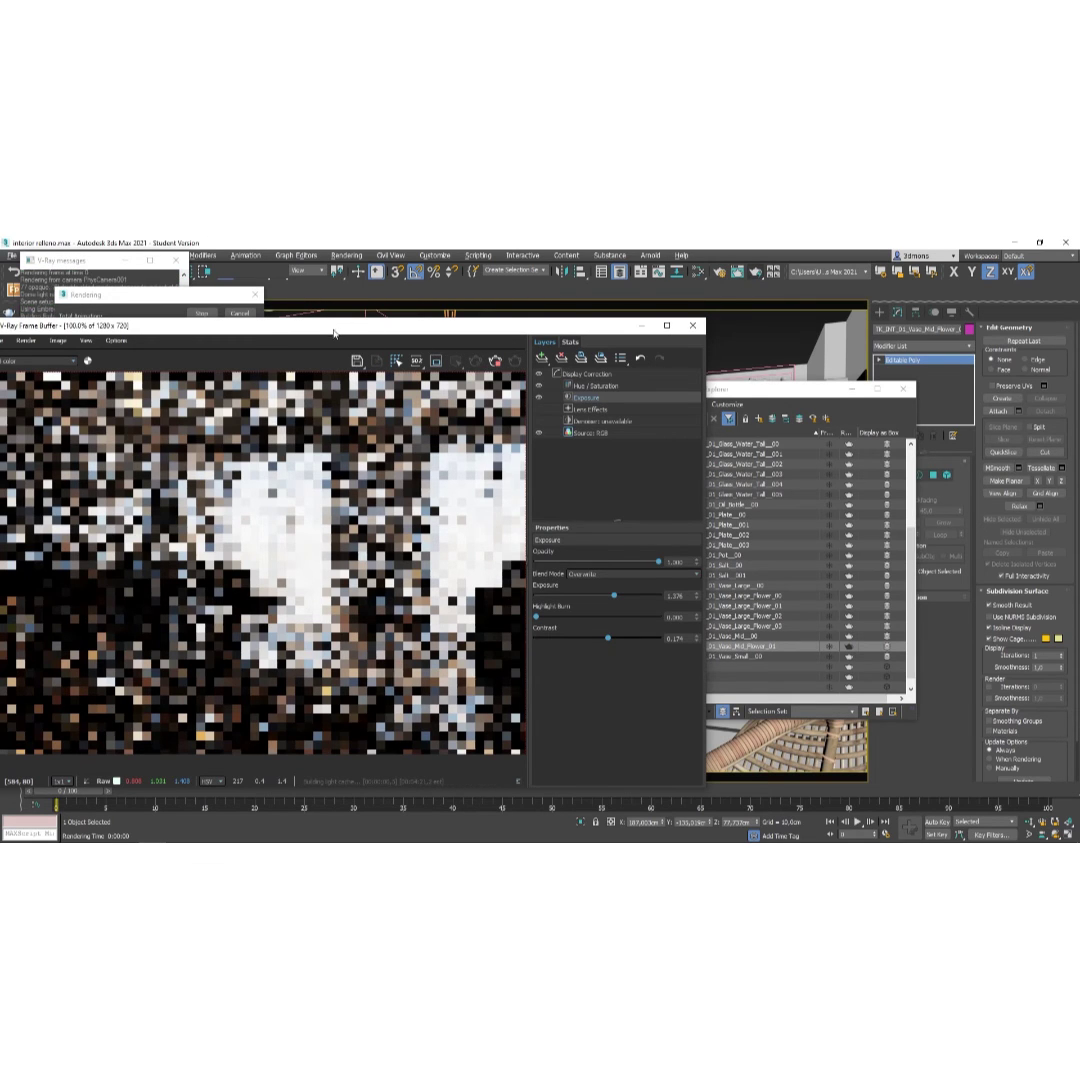
left_click_drag(334, 333, 454, 330)
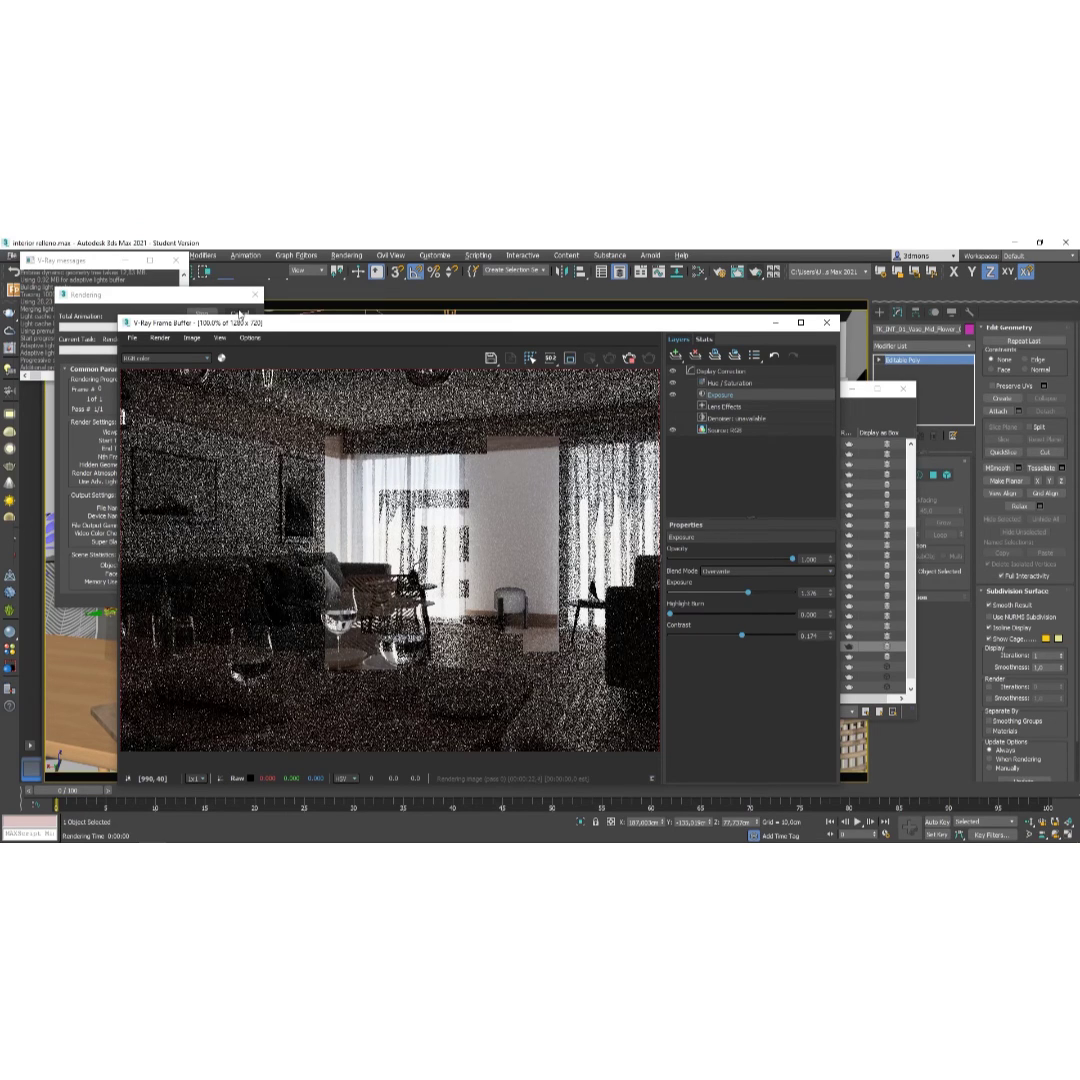
Cancel the running test render, close the frame buffer, and load the vase flowers' material into the Slate Material Editor.
left_click(200, 295)
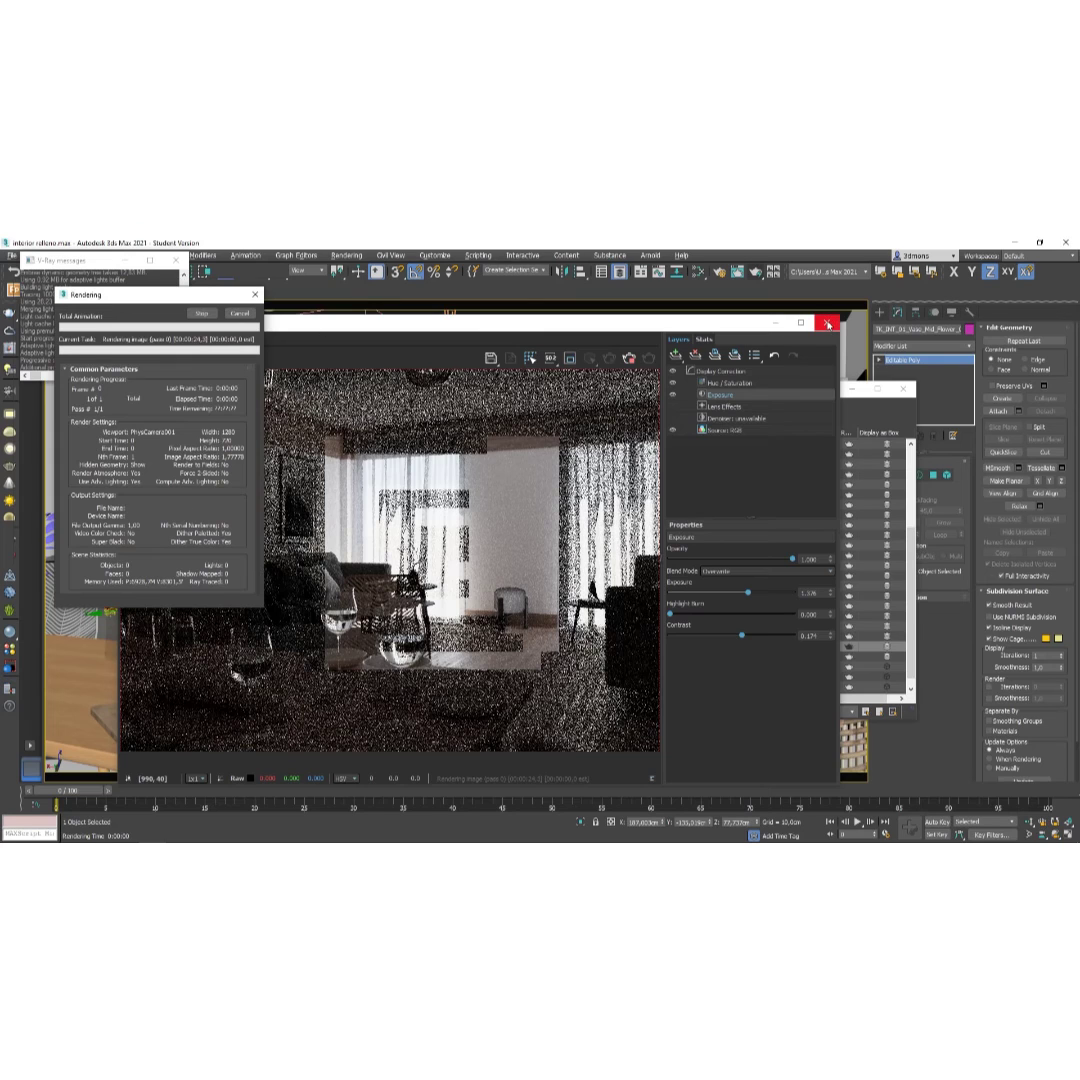
left_click(826, 322)
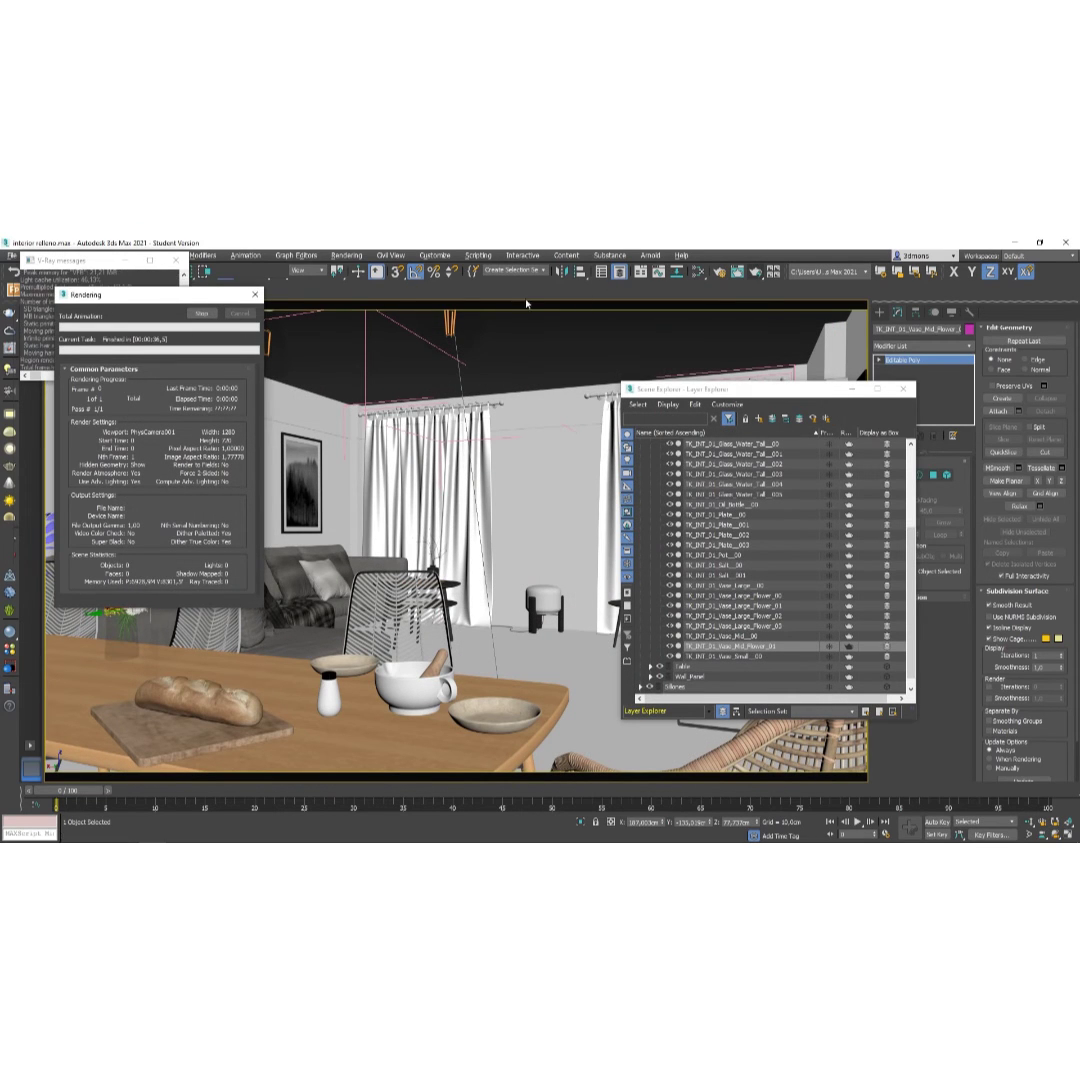
left_click(682, 271)
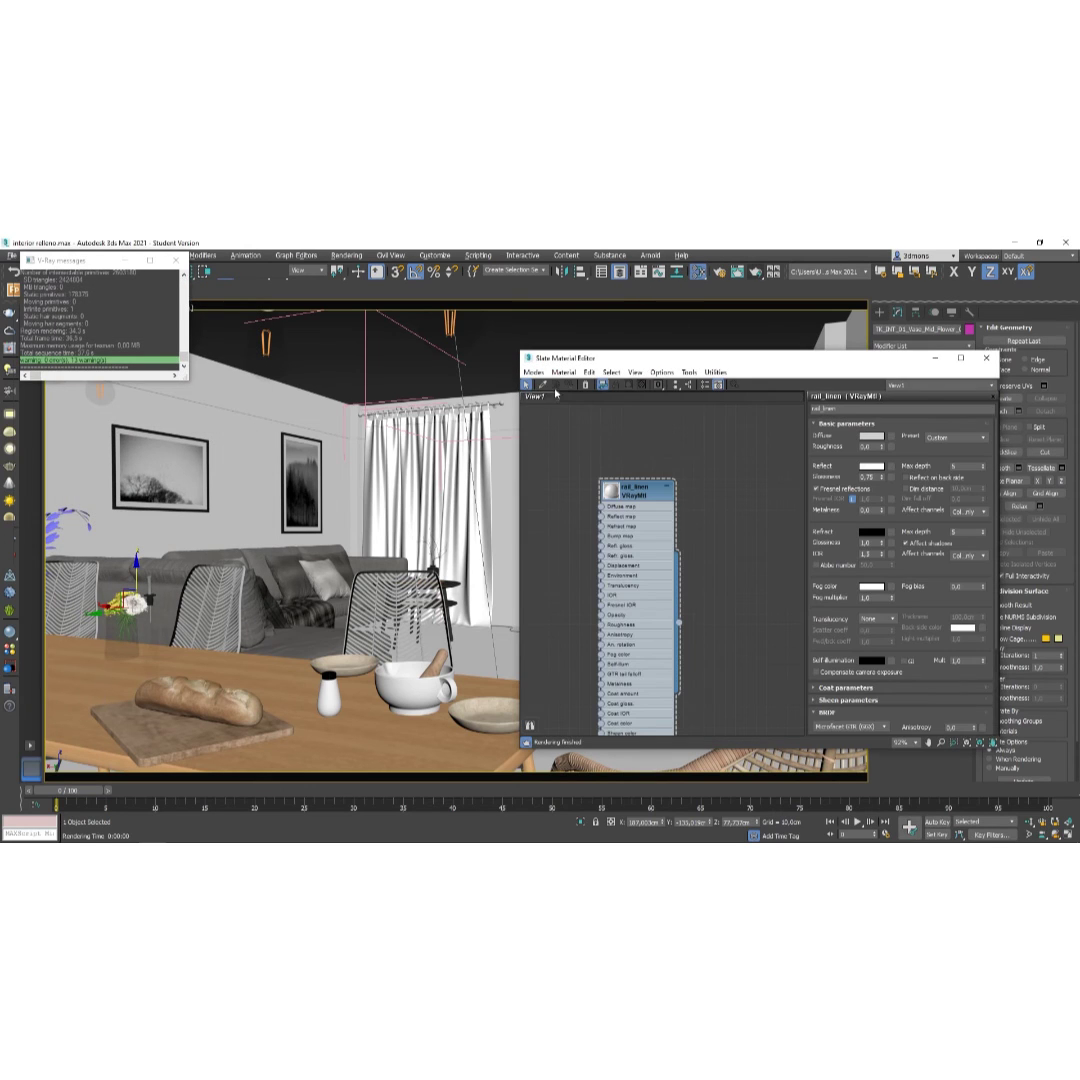
left_click(546, 387)
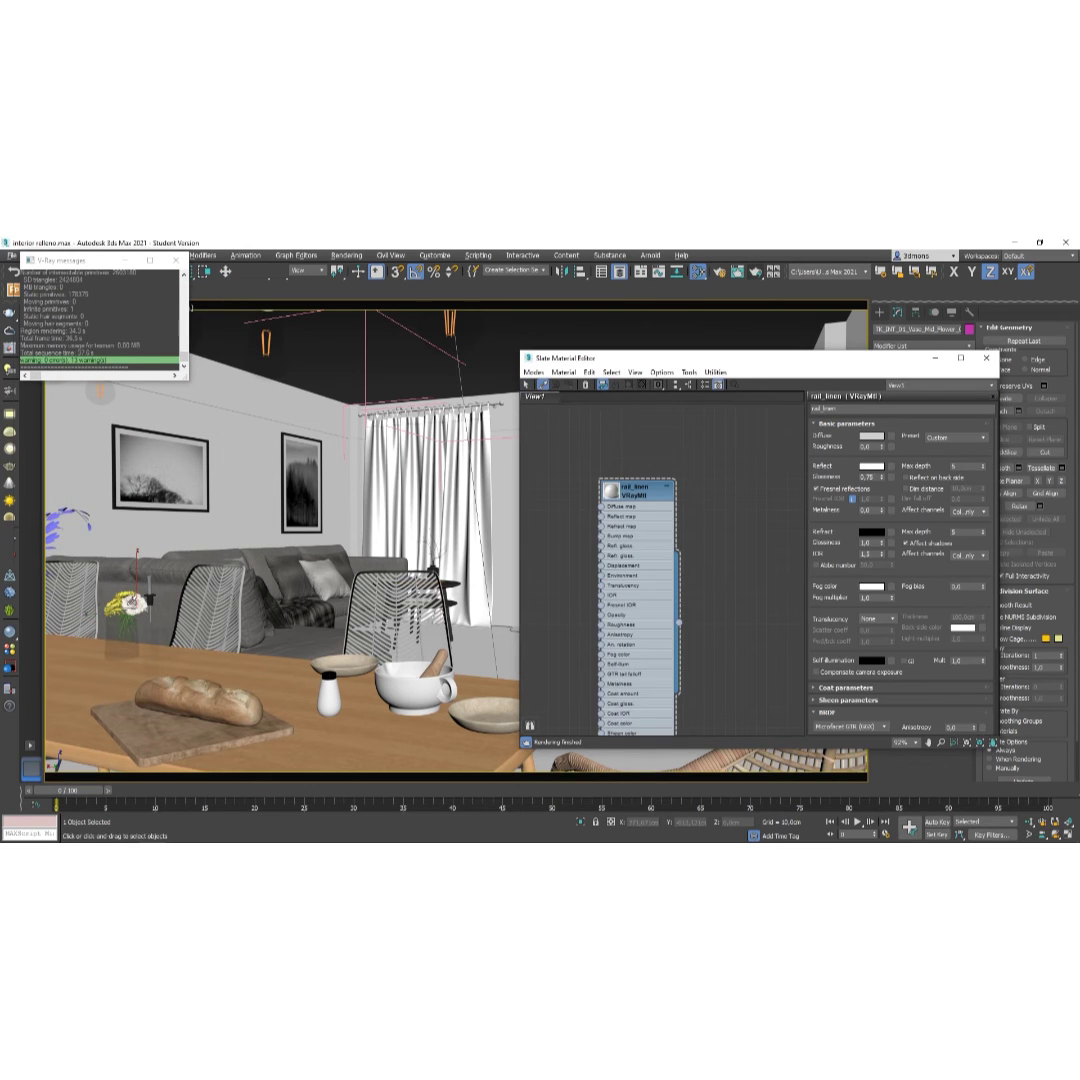
left_click(128, 600)
double_click(644, 561)
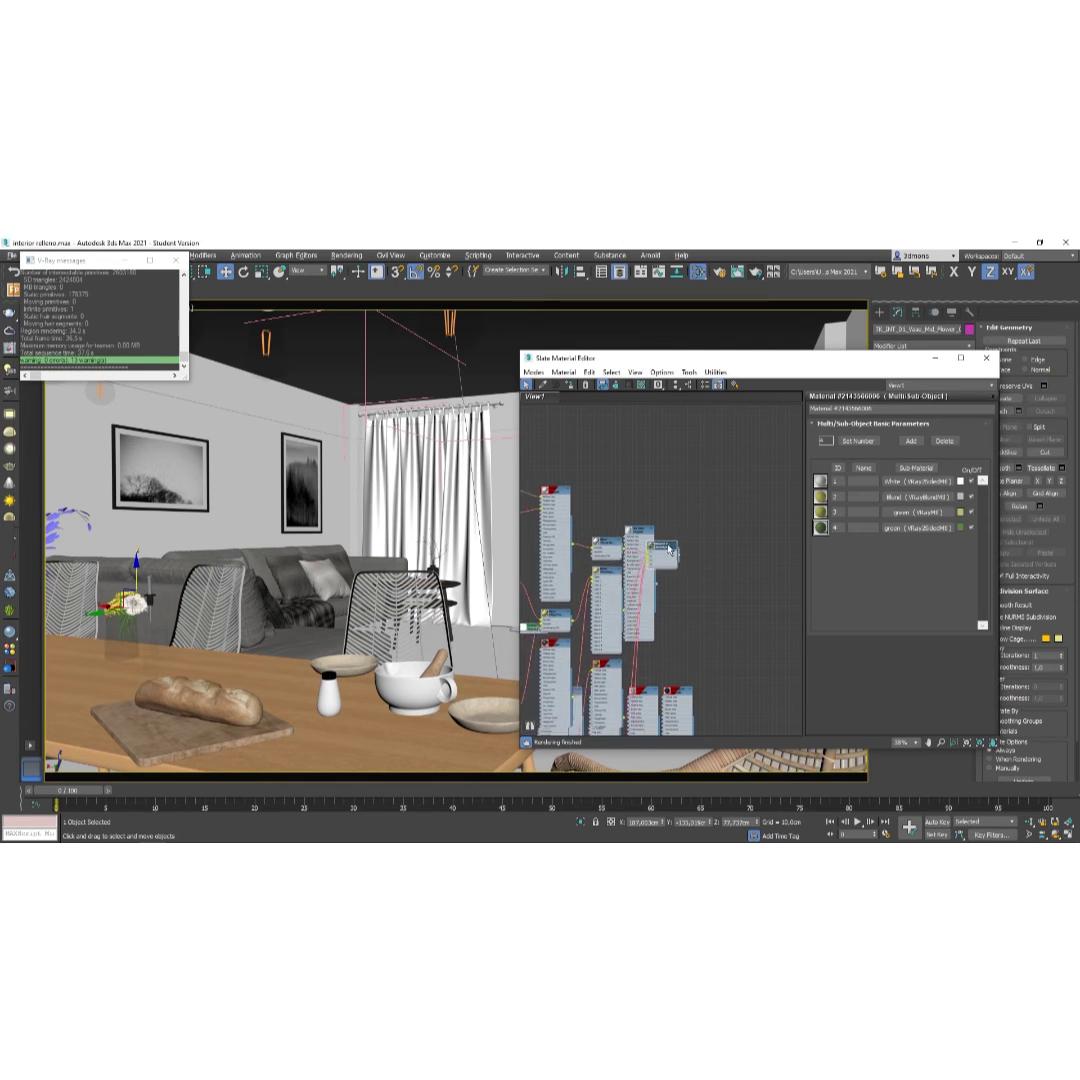
Examine the flowers' Multi/Sub-Object material network, following its sub-materials and bitmap nodes, with the editor enlarged and restored.
scroll(650, 545, "down", 3)
scroll(662, 521, "up", 4)
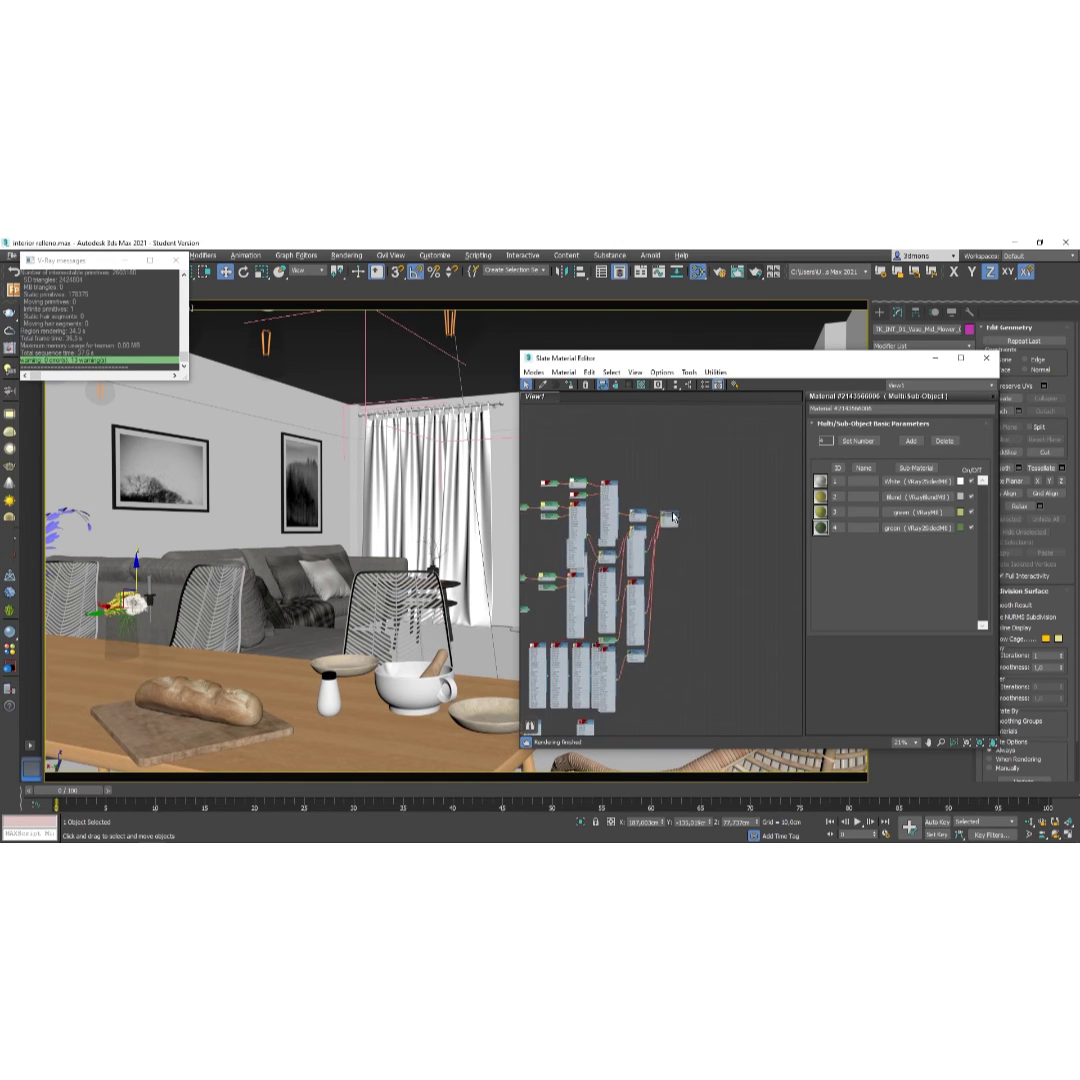
left_click(960, 357)
scroll(352, 560, "up", 6)
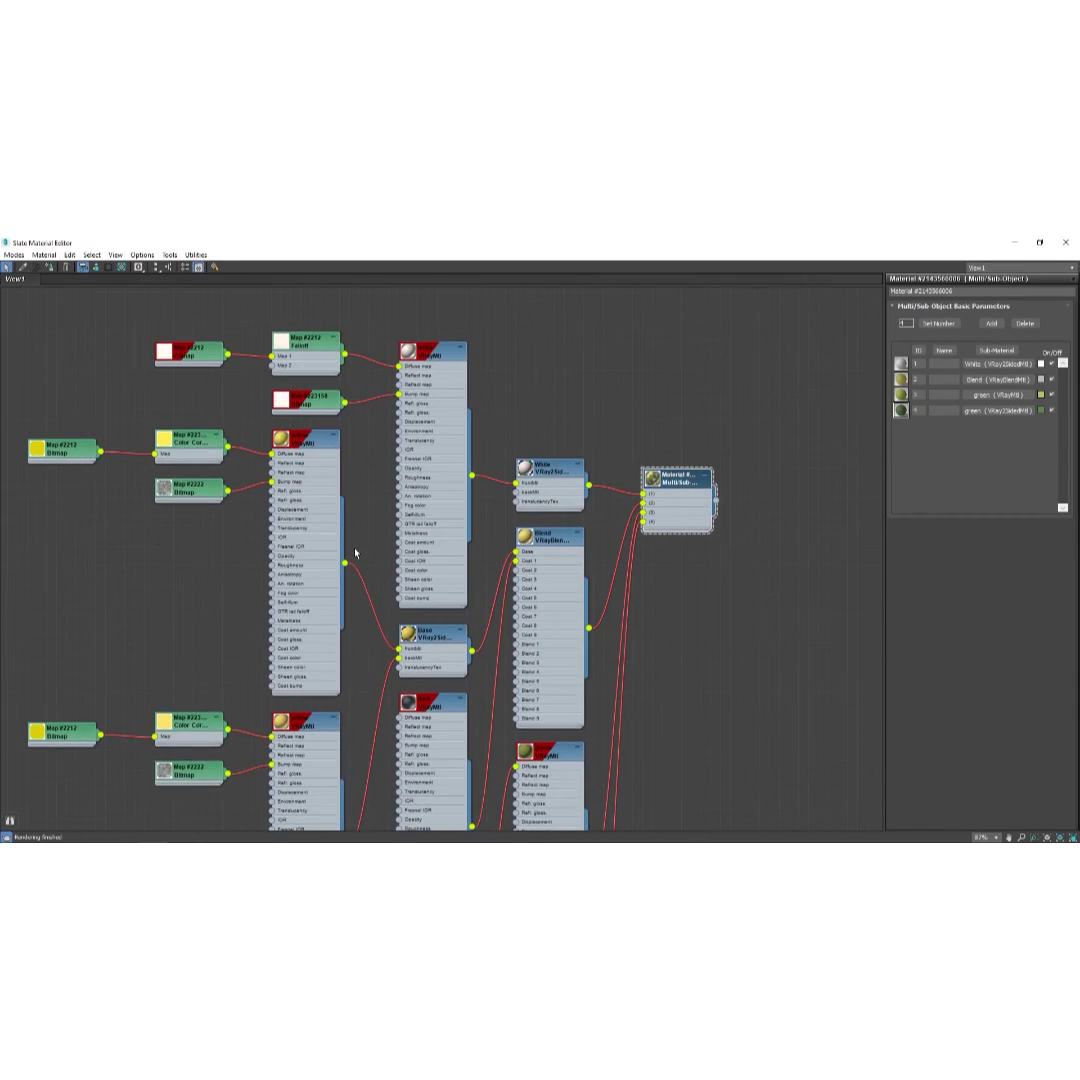
middle_click_drag(352, 554, 395, 566)
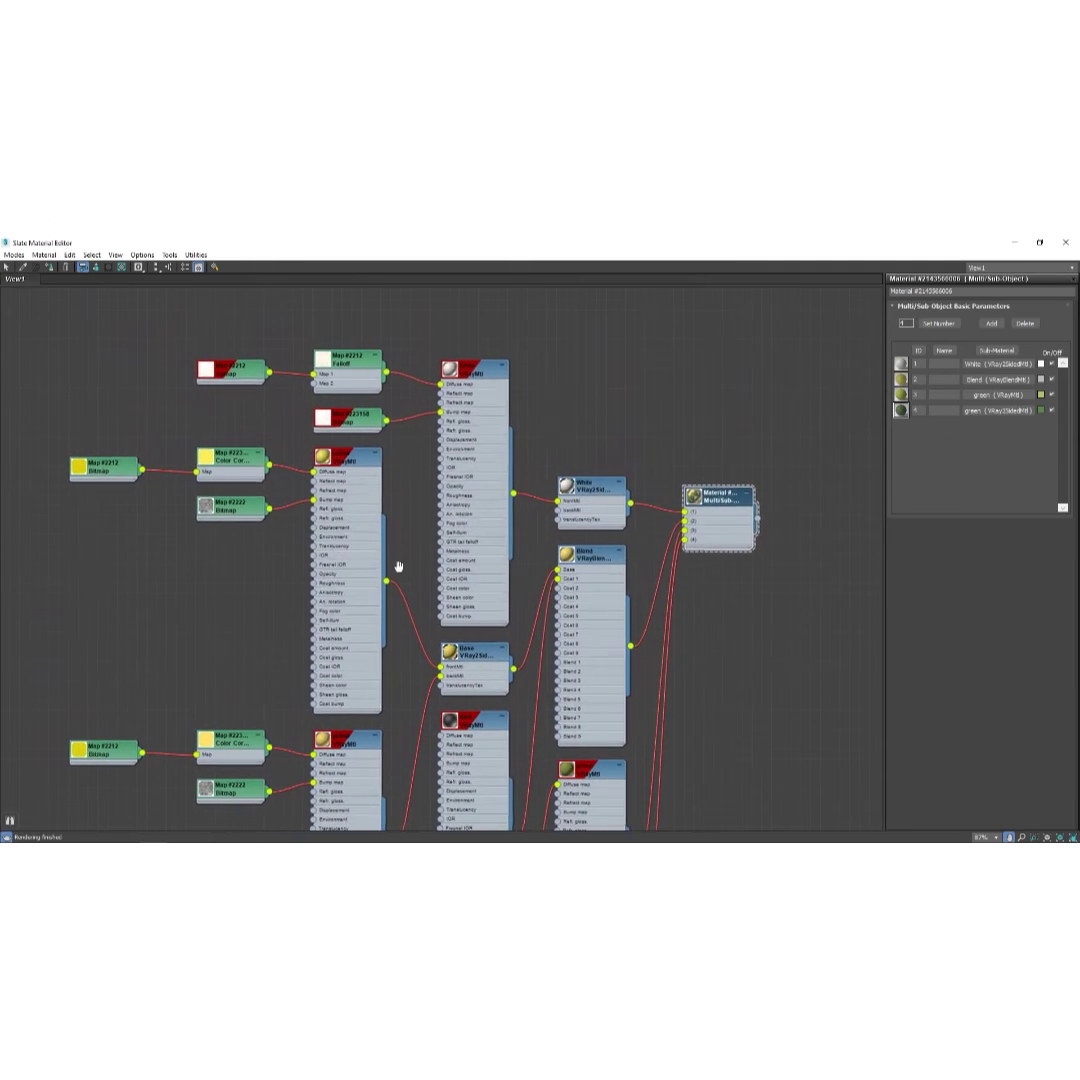
scroll(350, 415, "up", 3)
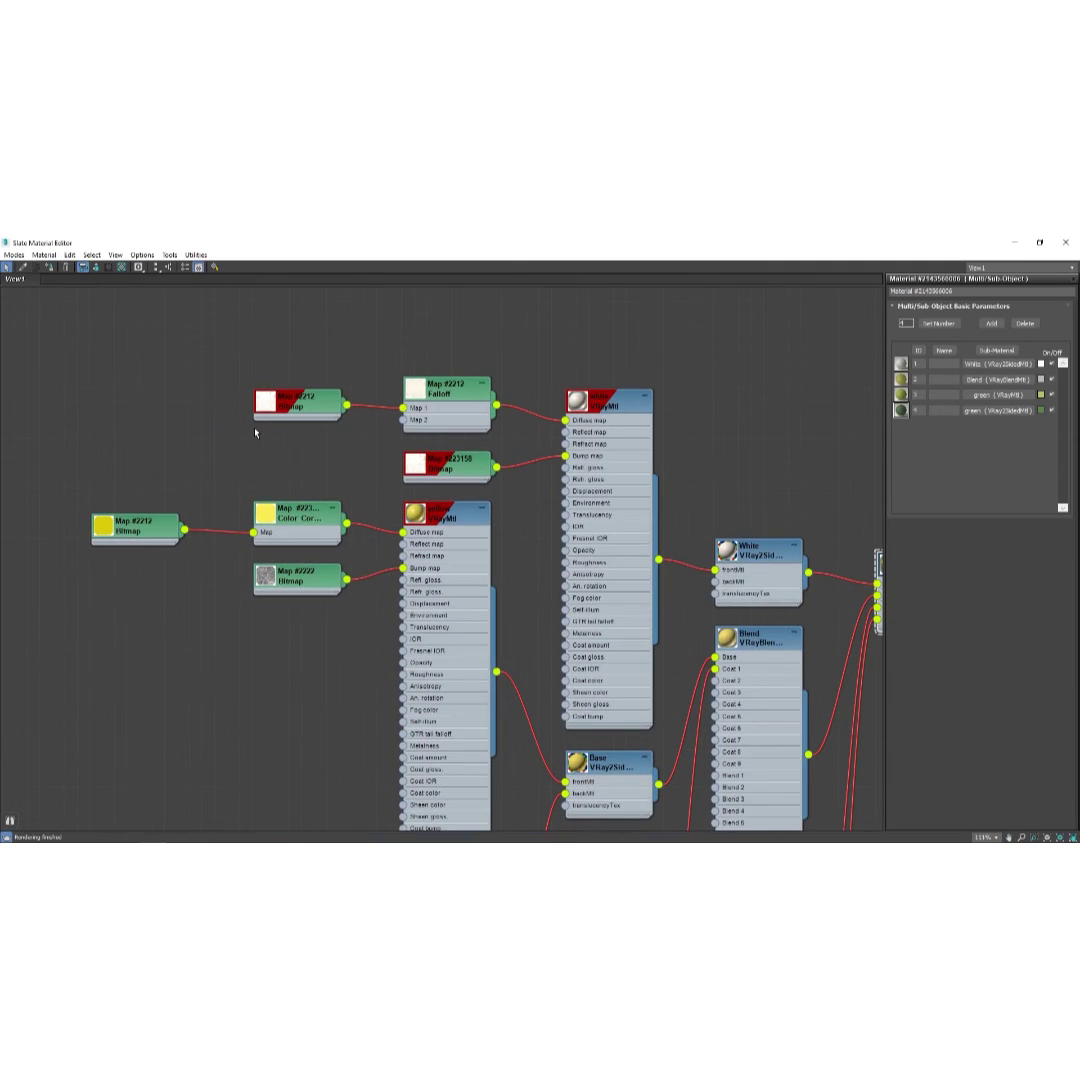
middle_click_drag(256, 433, 313, 432)
scroll(316, 436, "down", 1)
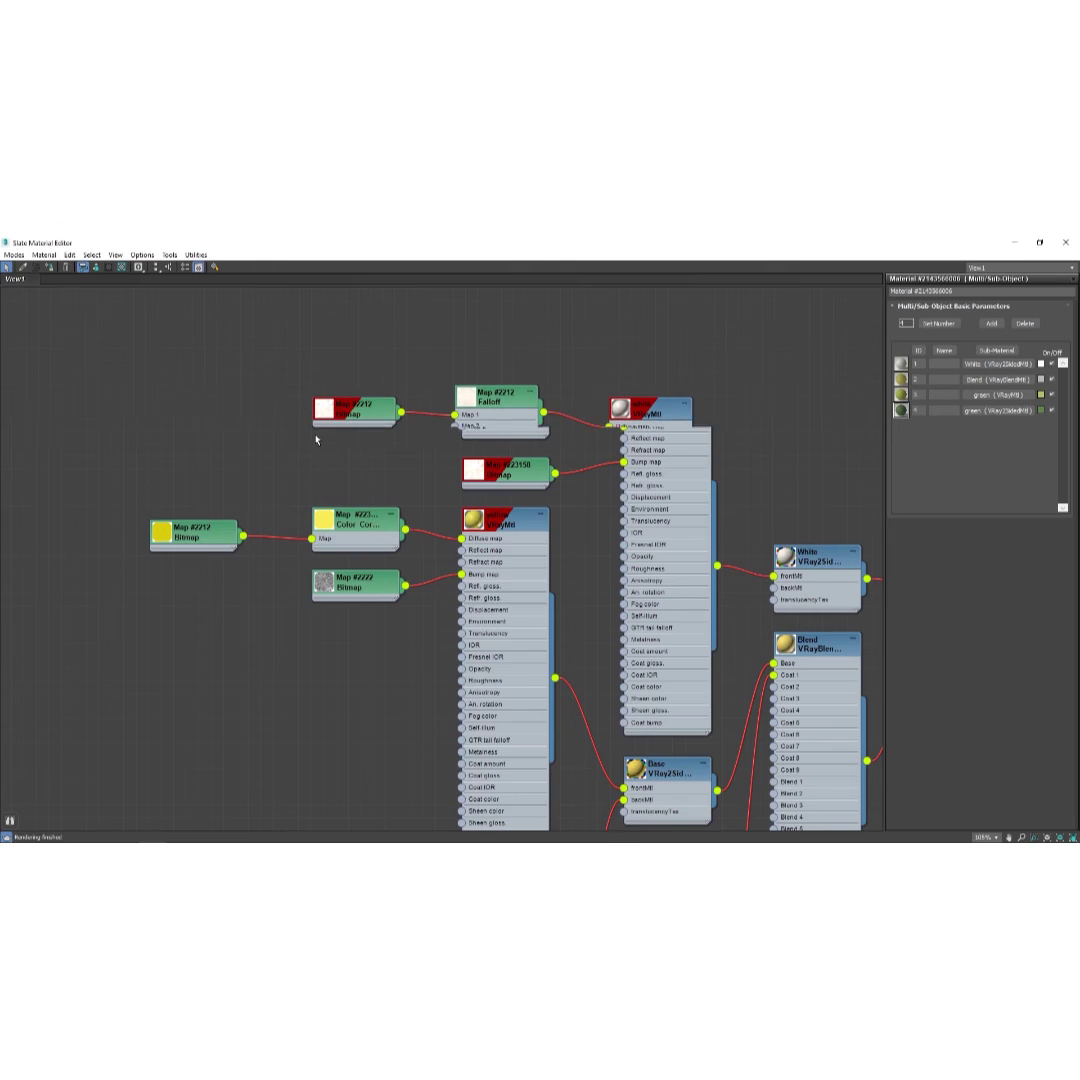
left_click_drag(210, 537, 200, 533)
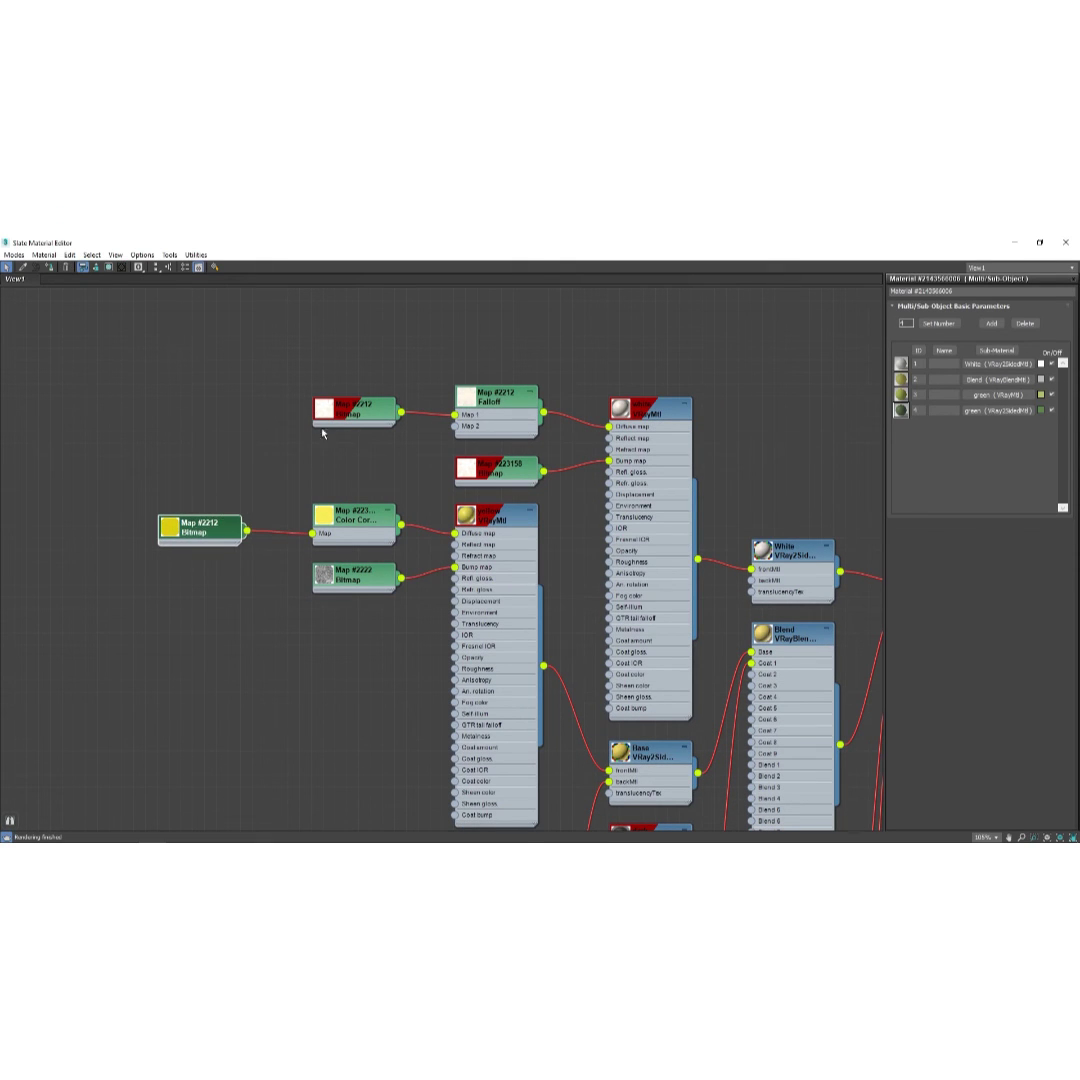
scroll(330, 487, "down", 1)
middle_click_drag(484, 546, 456, 497)
scroll(369, 488, "down", 1)
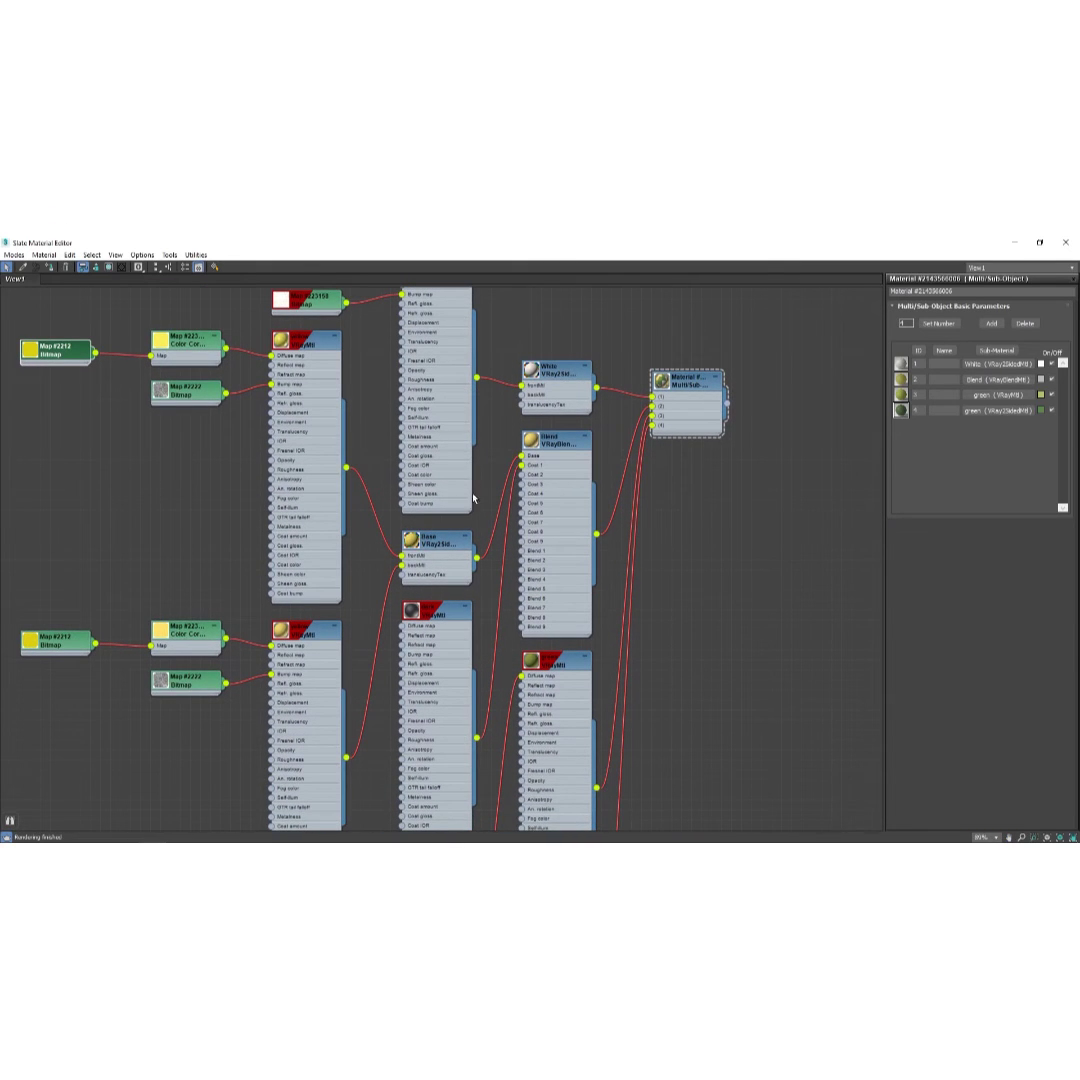
scroll(483, 495, "down", 1)
middle_click_drag(362, 549, 434, 515)
scroll(434, 515, "down", 1)
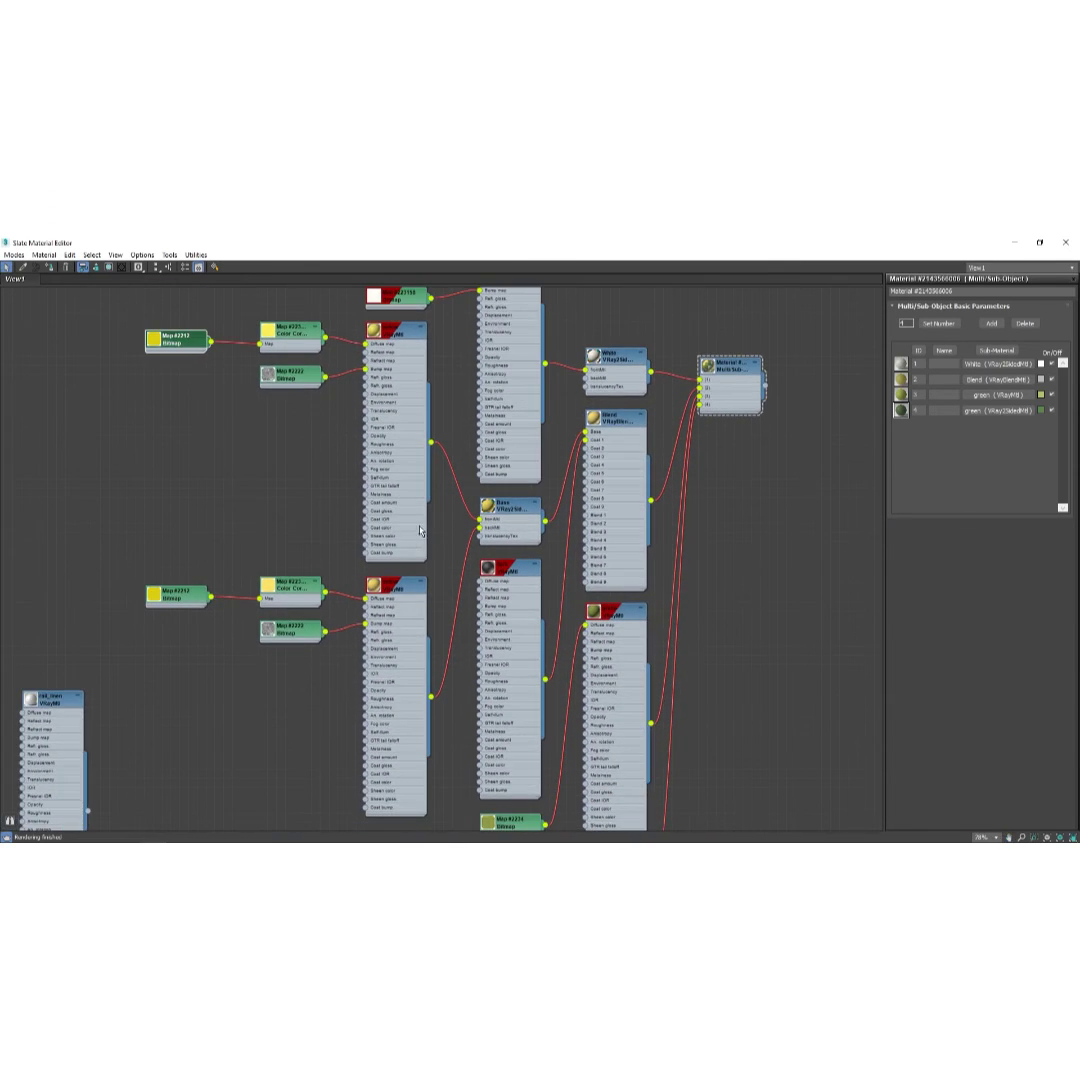
scroll(468, 597, "down", 2)
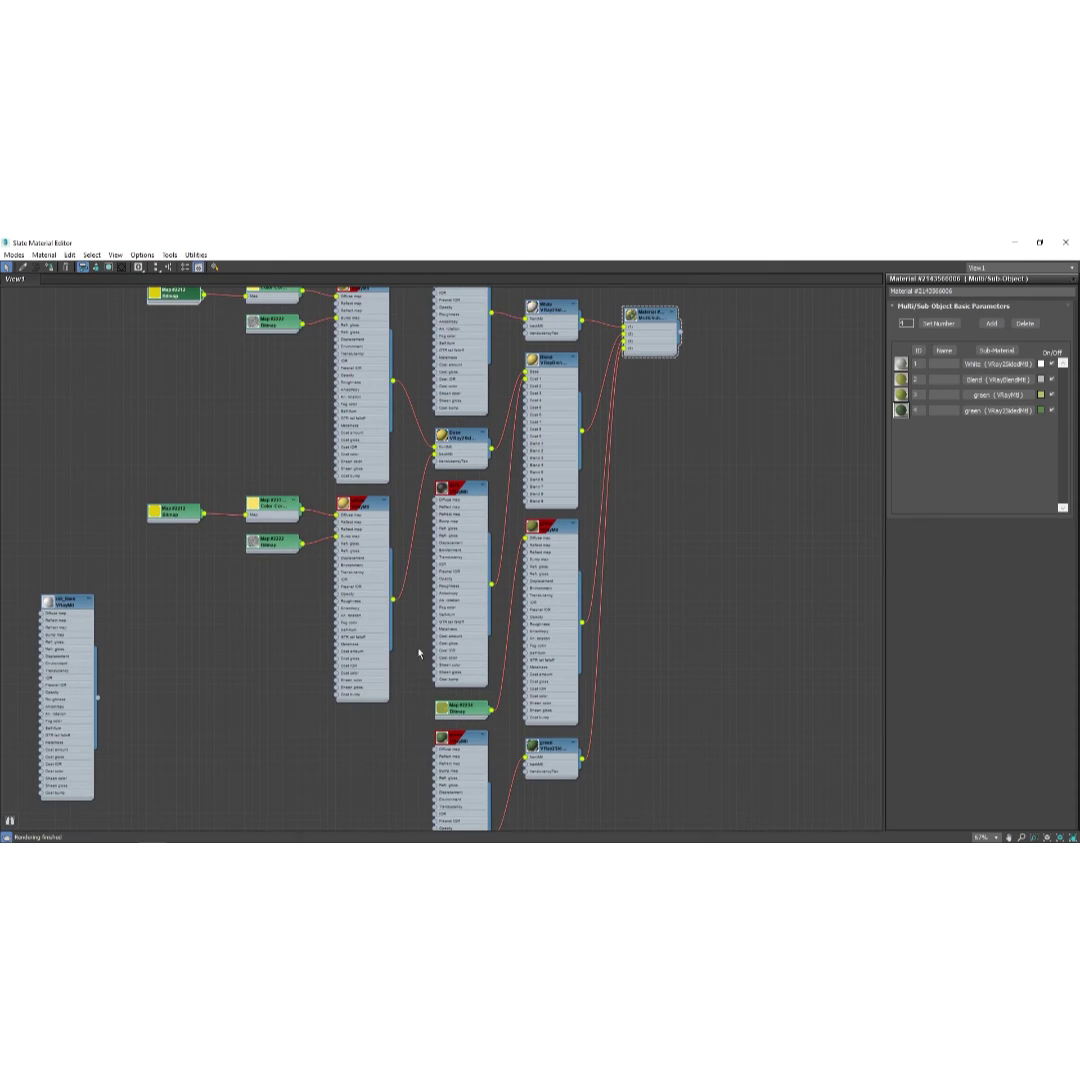
middle_click_drag(418, 652, 354, 672)
scroll(354, 578, "down", 1)
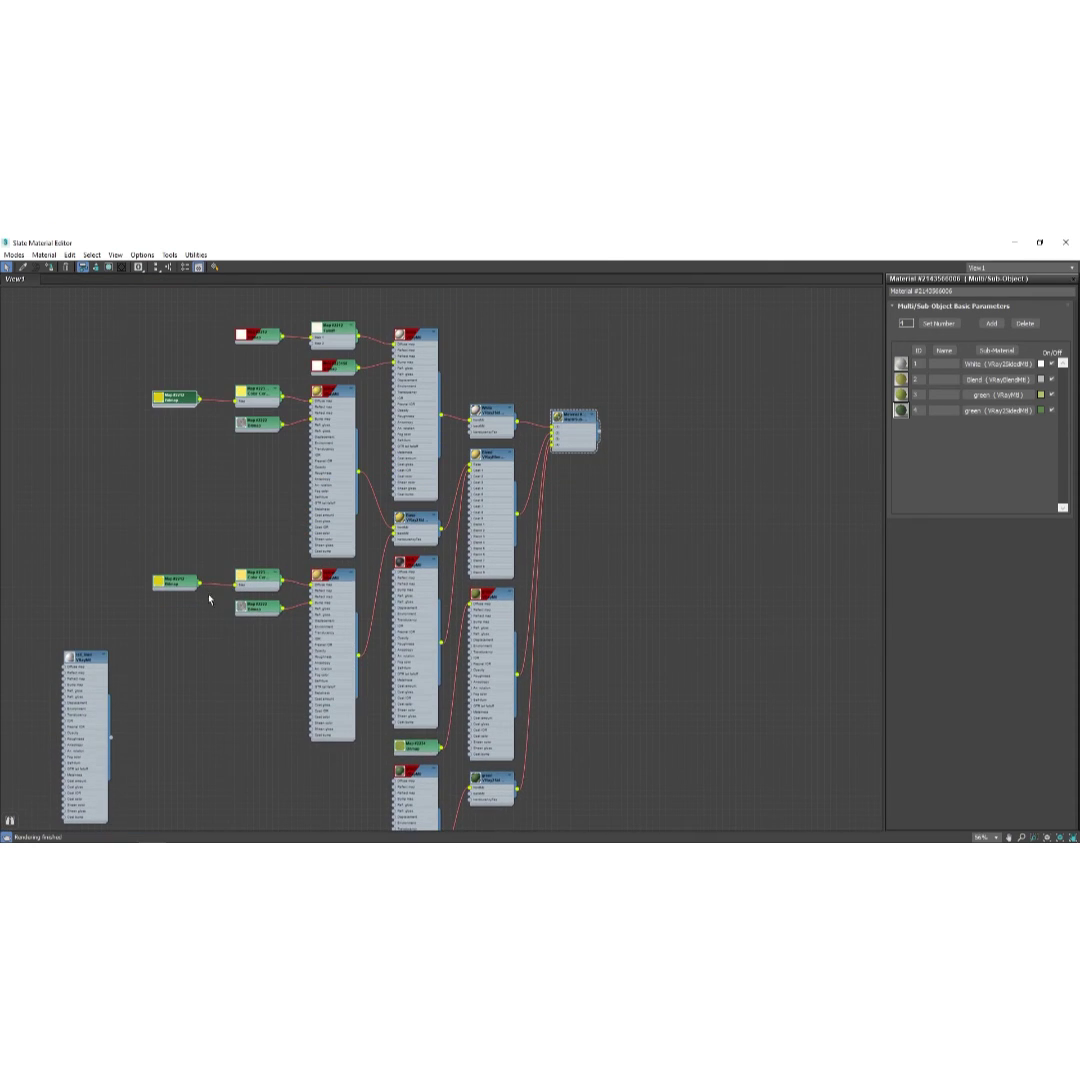
middle_click_drag(209, 600, 262, 672)
scroll(183, 475, "up", 2)
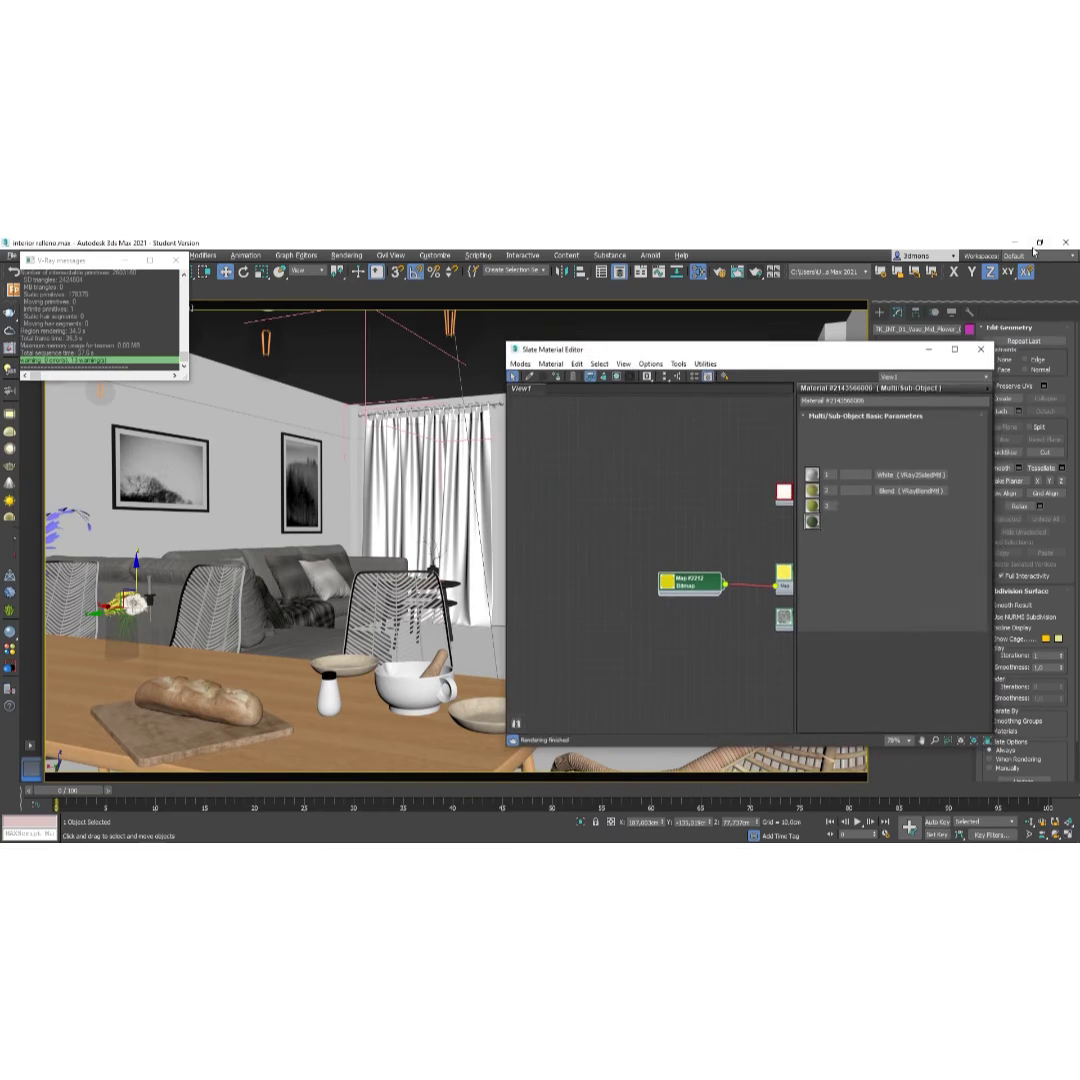
left_click(1039, 242)
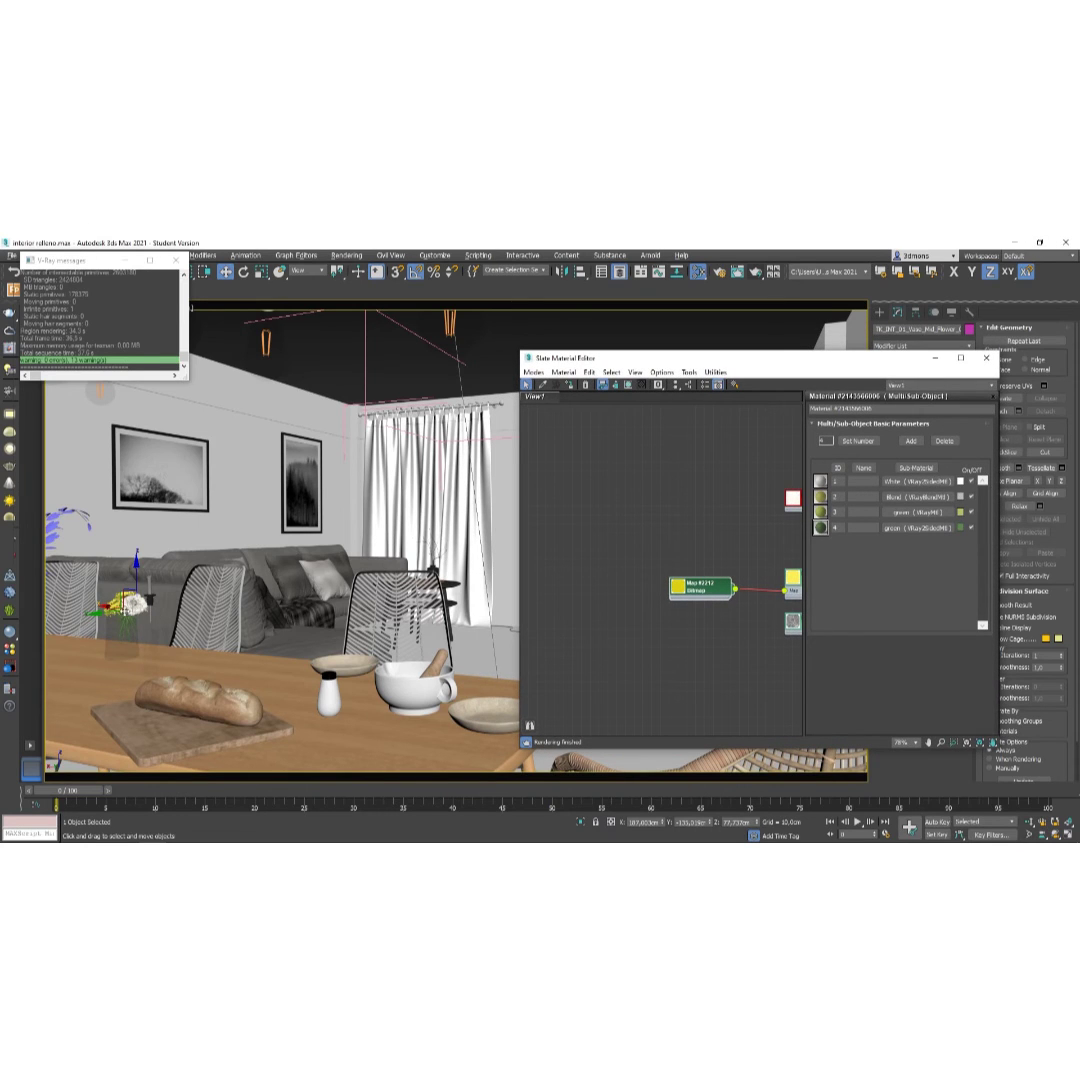
Create a new VRayMtl in the empty area above the material network and assign it to the selected flowers.
scroll(620, 570, "down", 2)
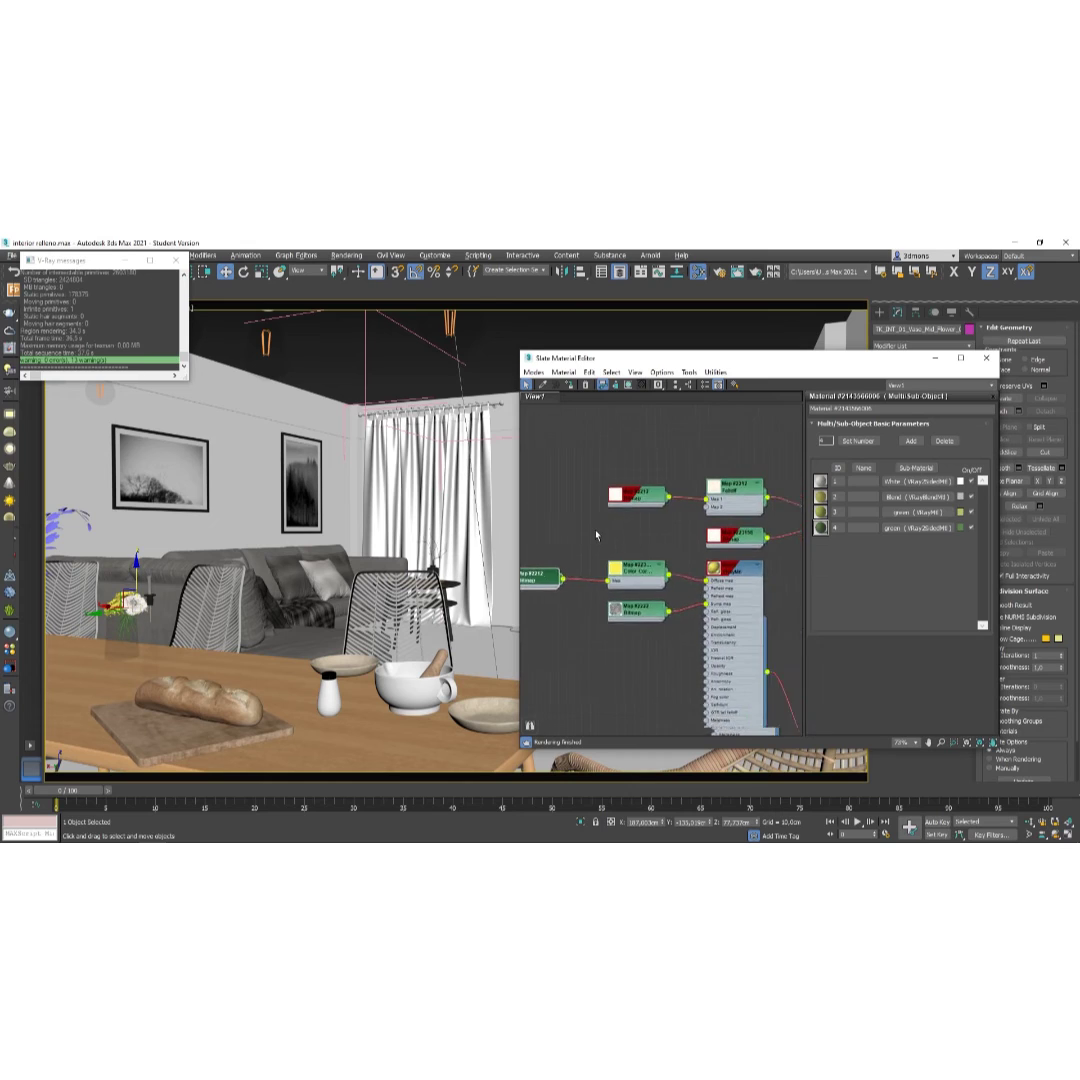
middle_click_drag(623, 570, 548, 585)
scroll(646, 562, "down", 2)
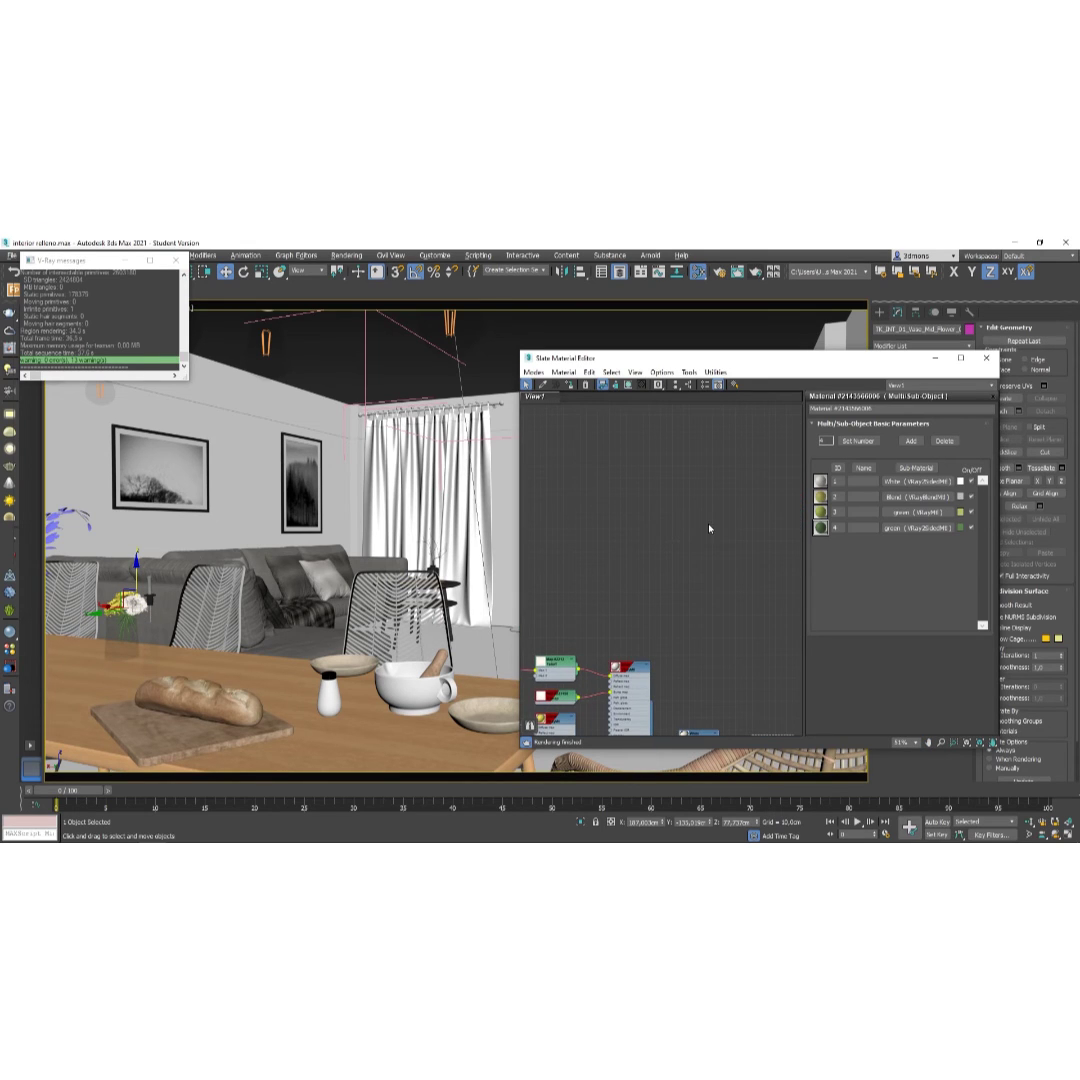
right_click(649, 545)
mouse_move(700, 550)
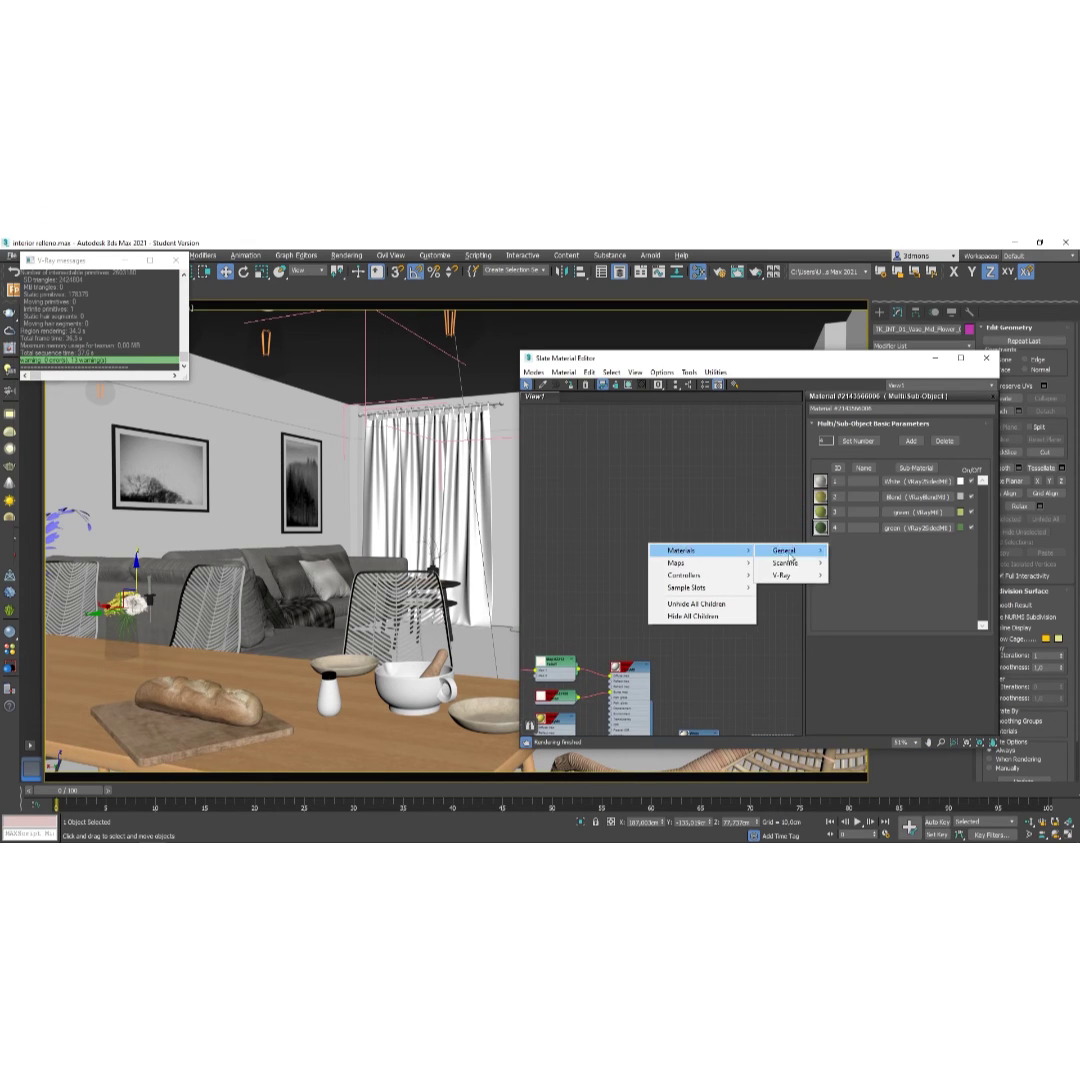
mouse_move(791, 577)
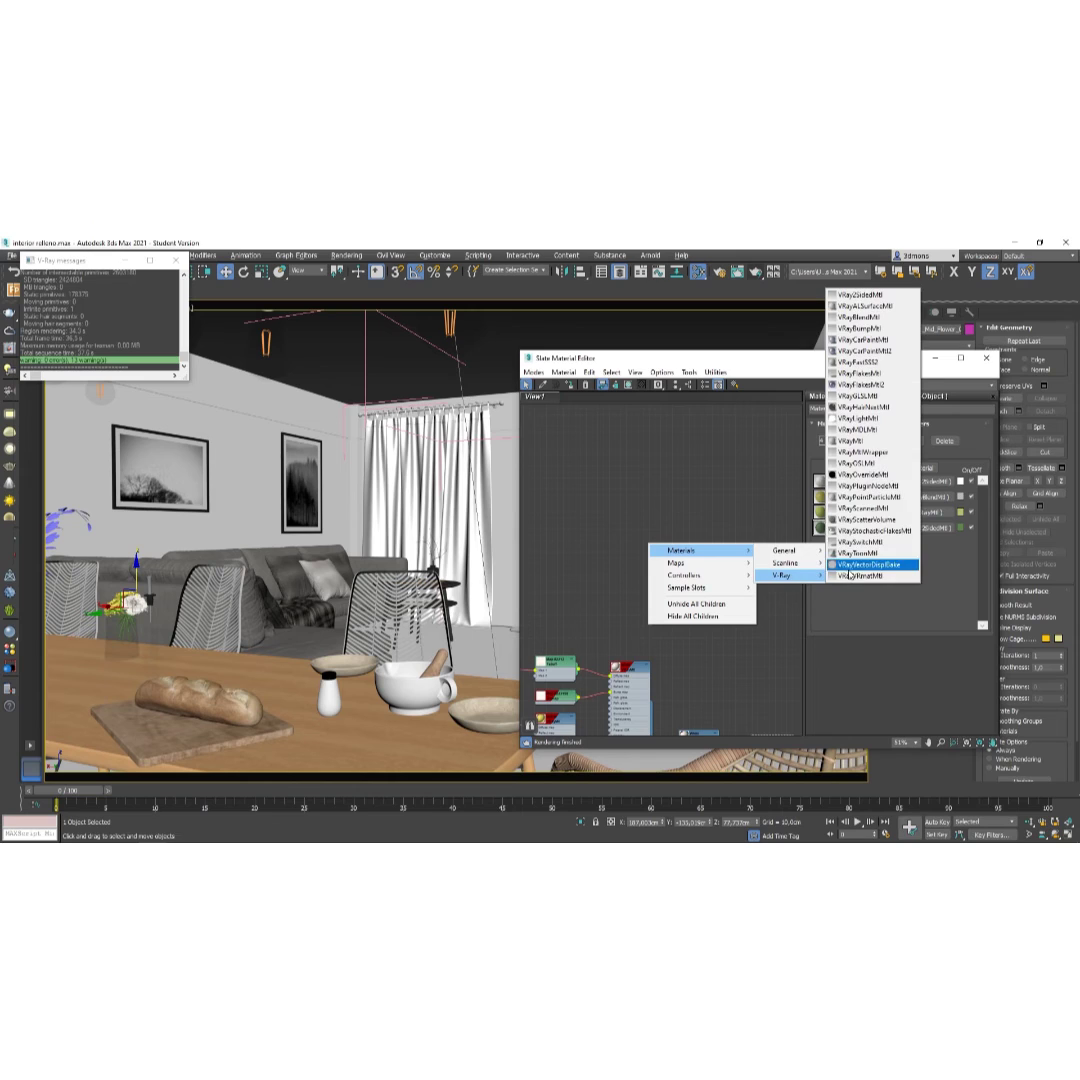
left_click(873, 439)
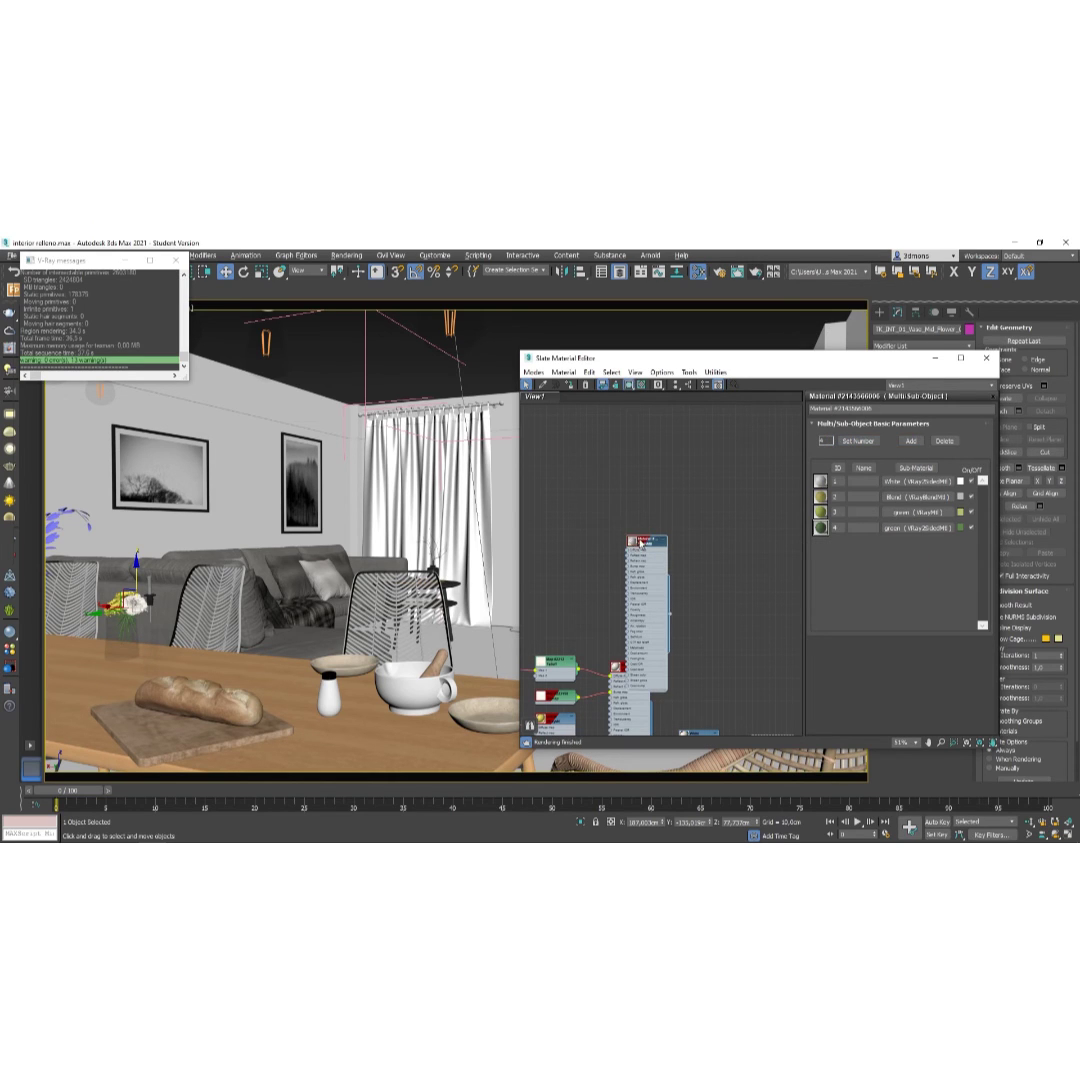
left_click_drag(641, 543, 666, 467)
left_click(573, 386)
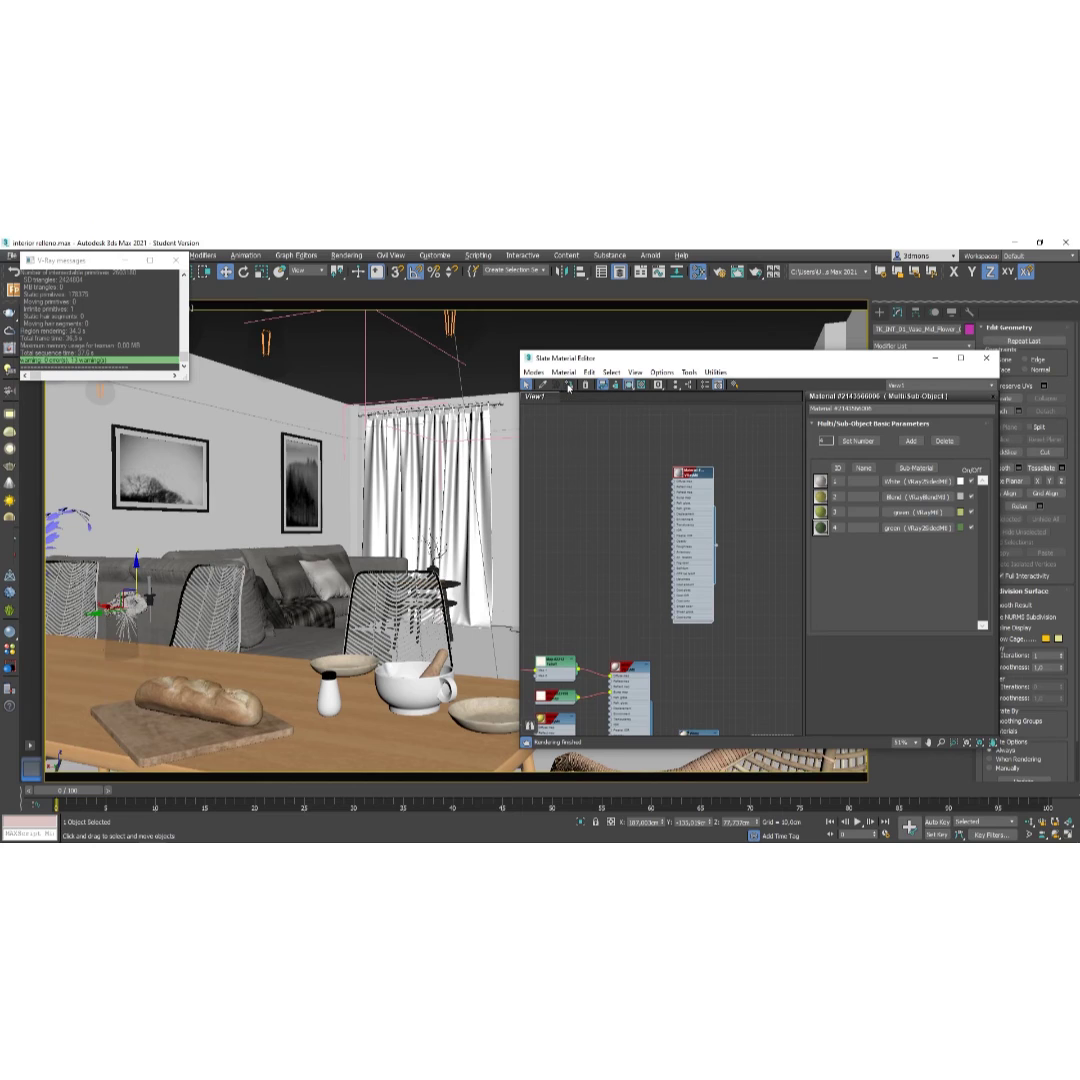
Set the new VRayMtl's diffuse color to a darker gray with red, green and blue at 70.
double_click(693, 474)
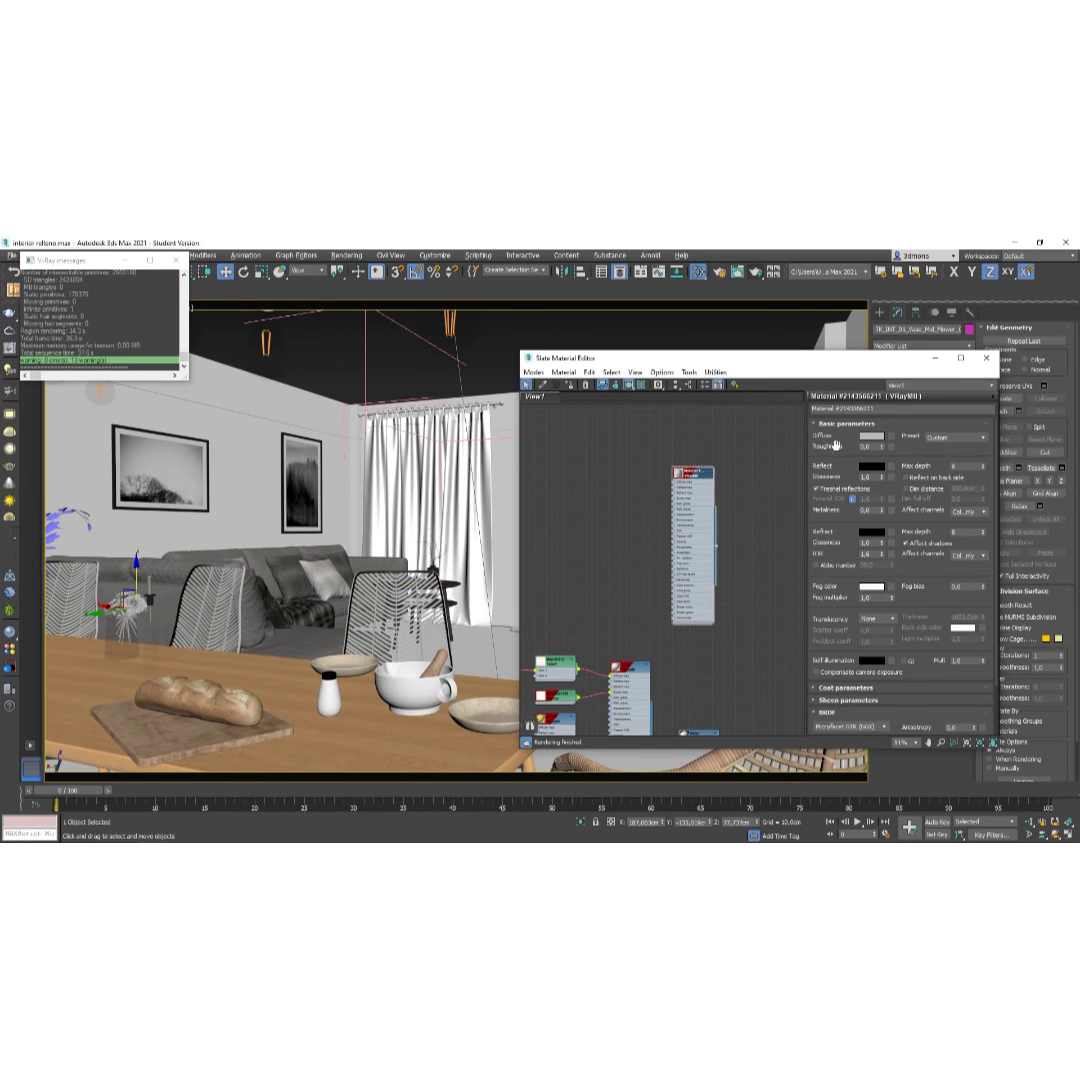
left_click(870, 436)
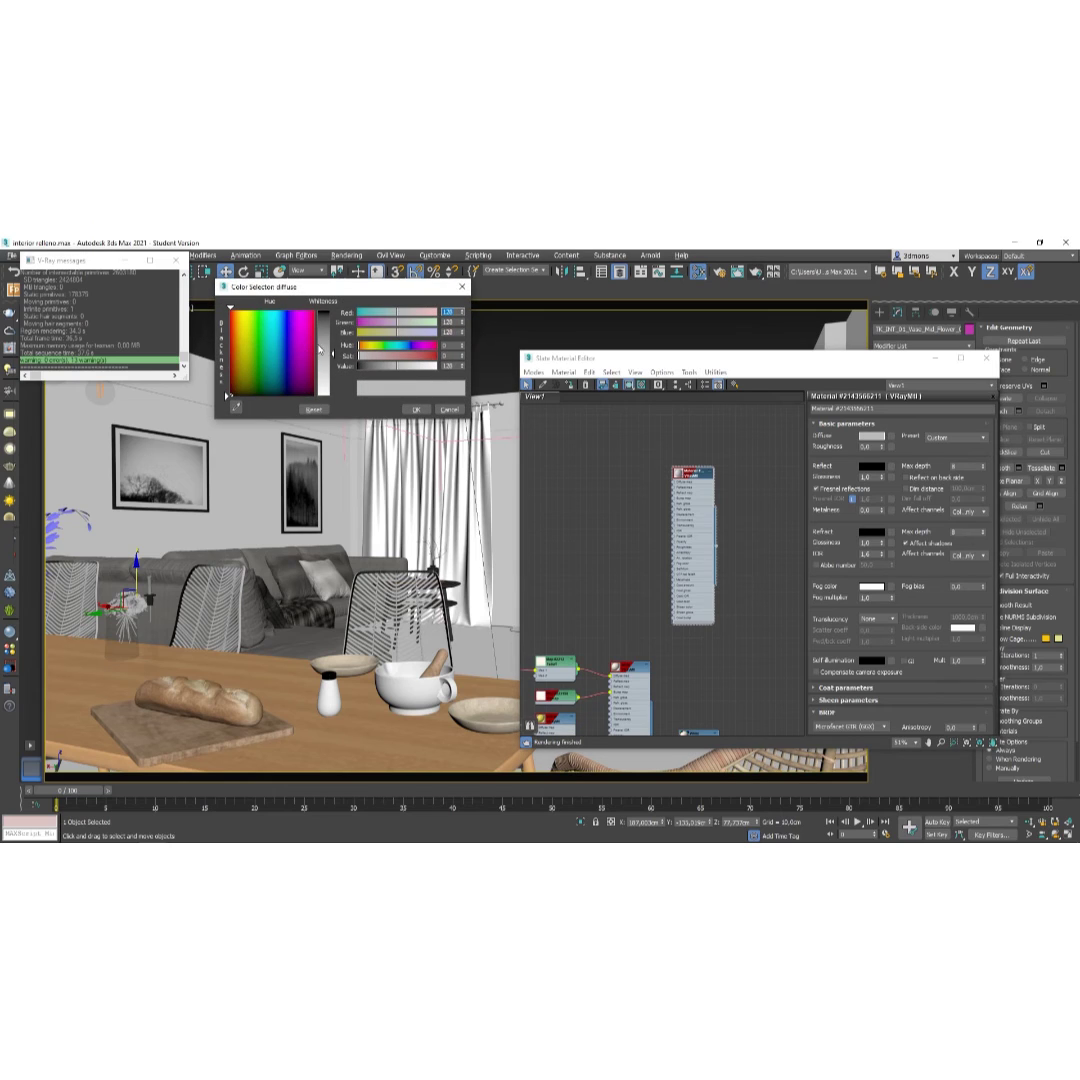
left_click_drag(320, 350, 321, 331)
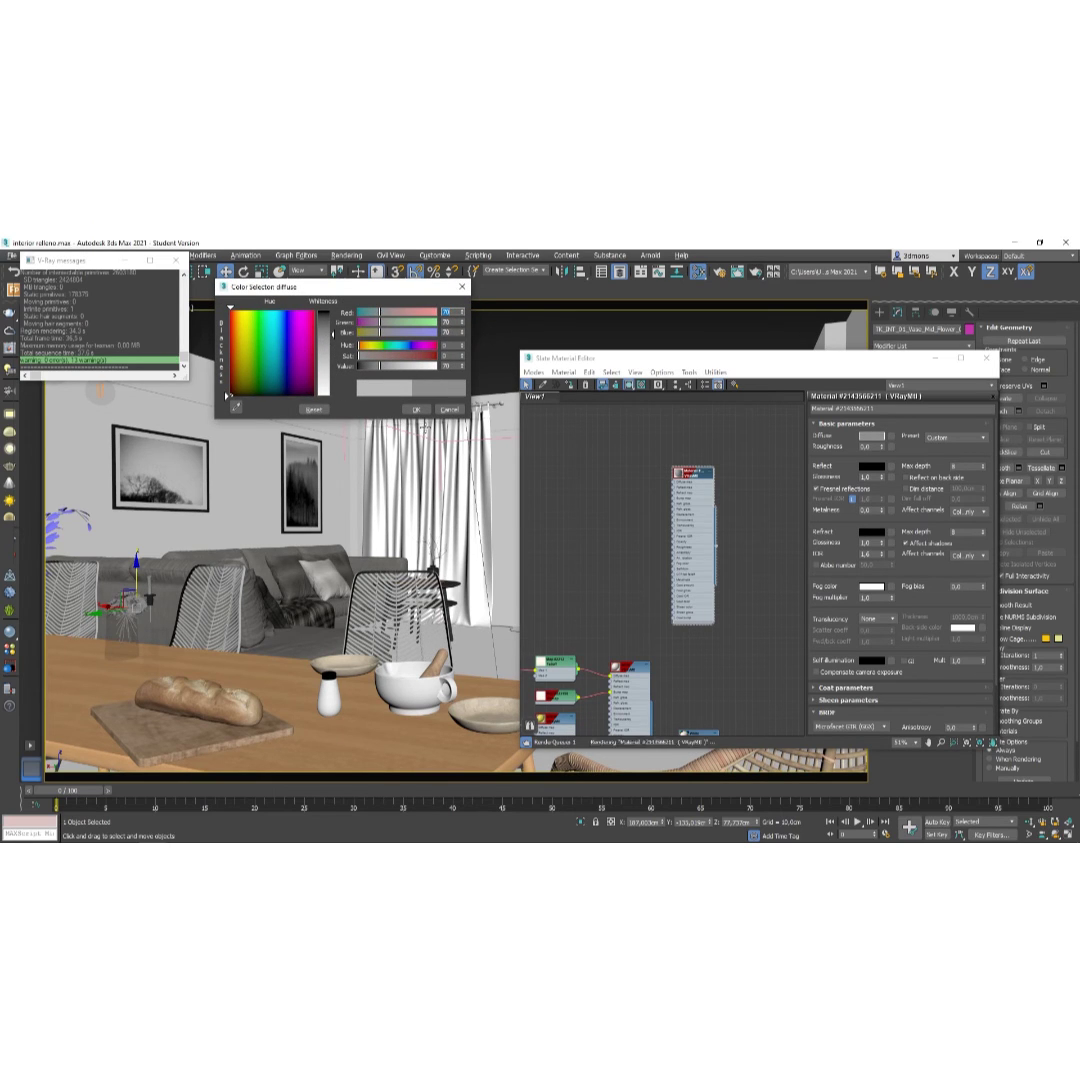
left_click(416, 409)
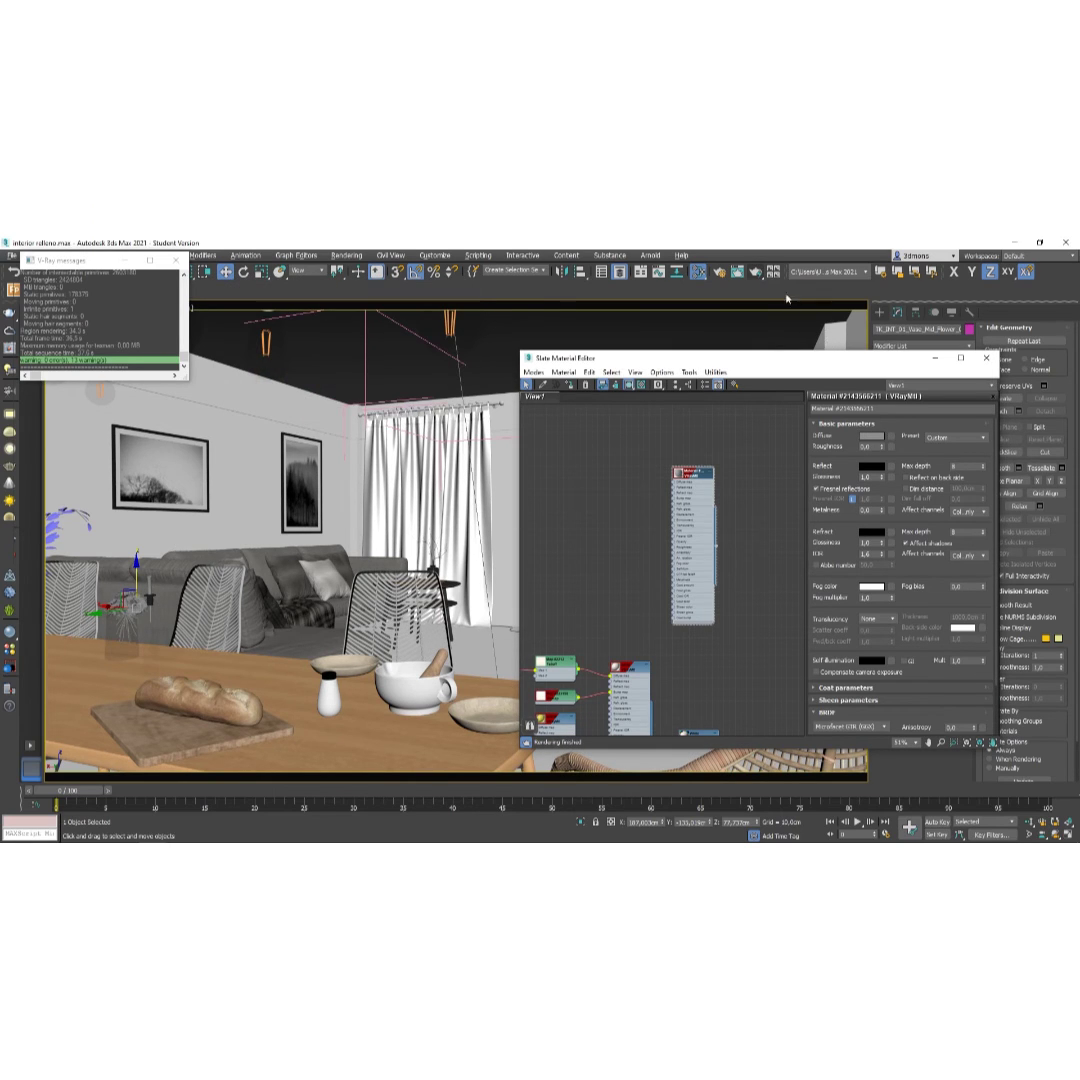
Start a test render of the camera view, bring the Layer Explorer forward, and cancel the render.
left_click(755, 271)
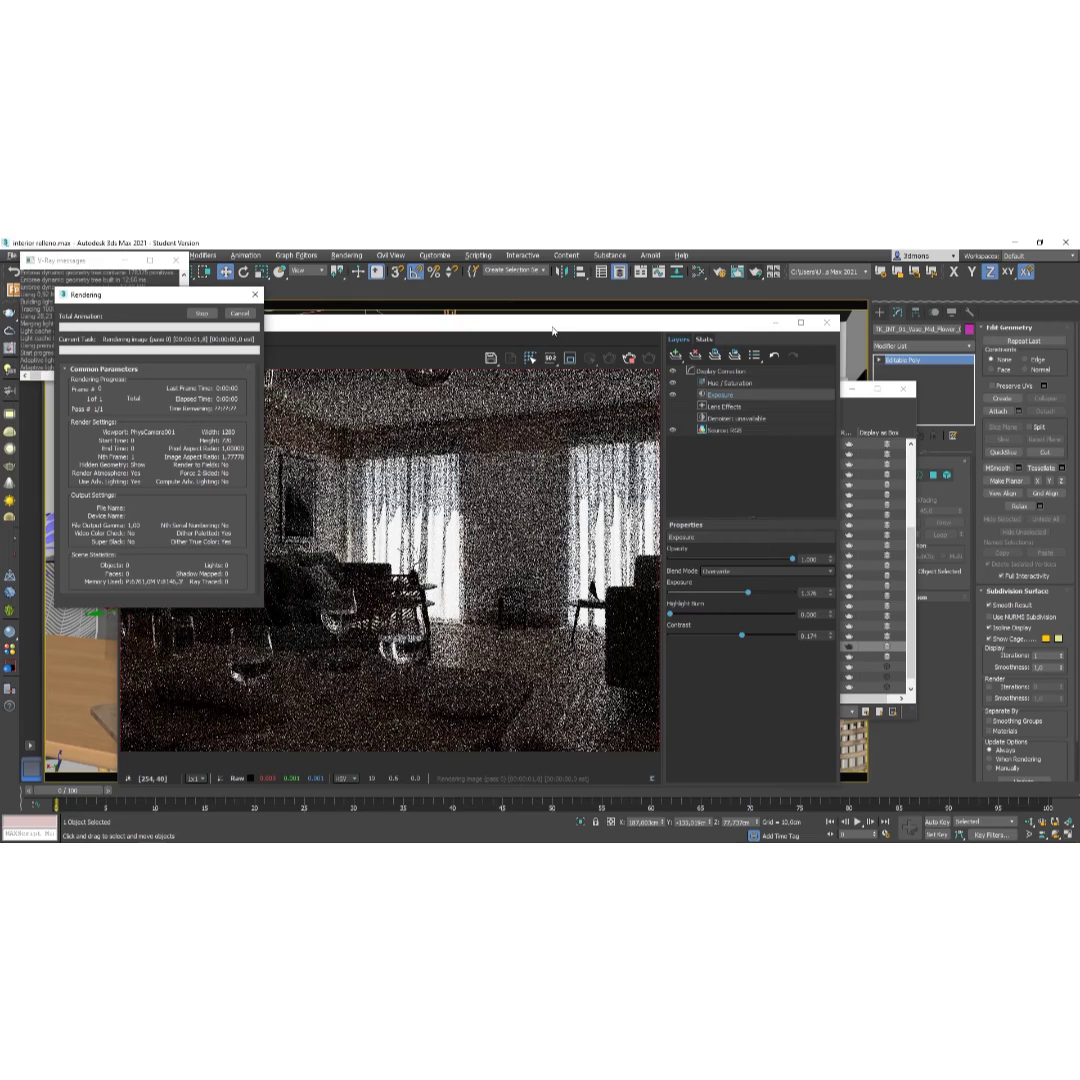
left_click_drag(553, 331, 483, 333)
left_click(822, 406)
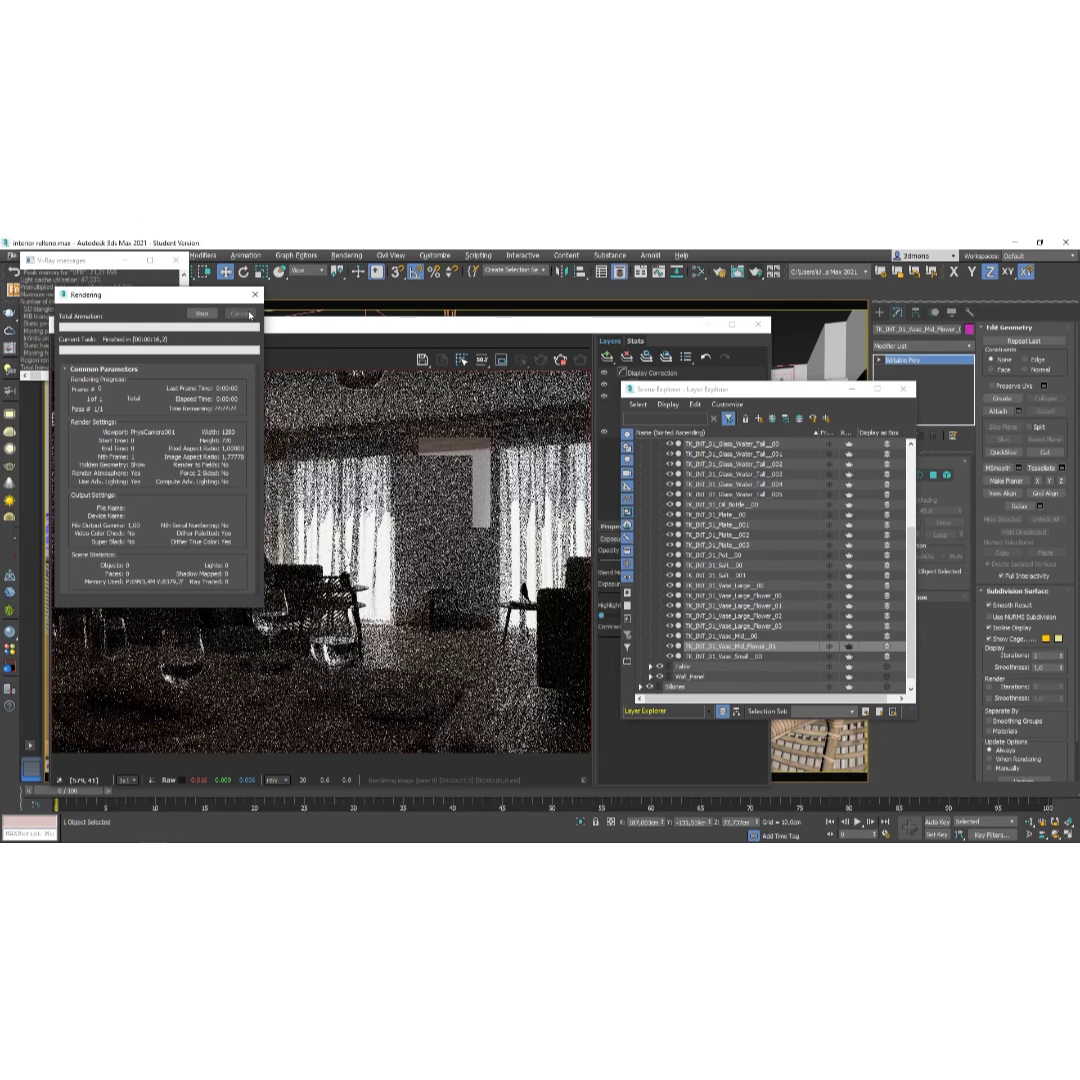
Reopen the Slate Material Editor and rearrange it, the frame buffer and the Layer Explorer so all three are accessible.
key("m")
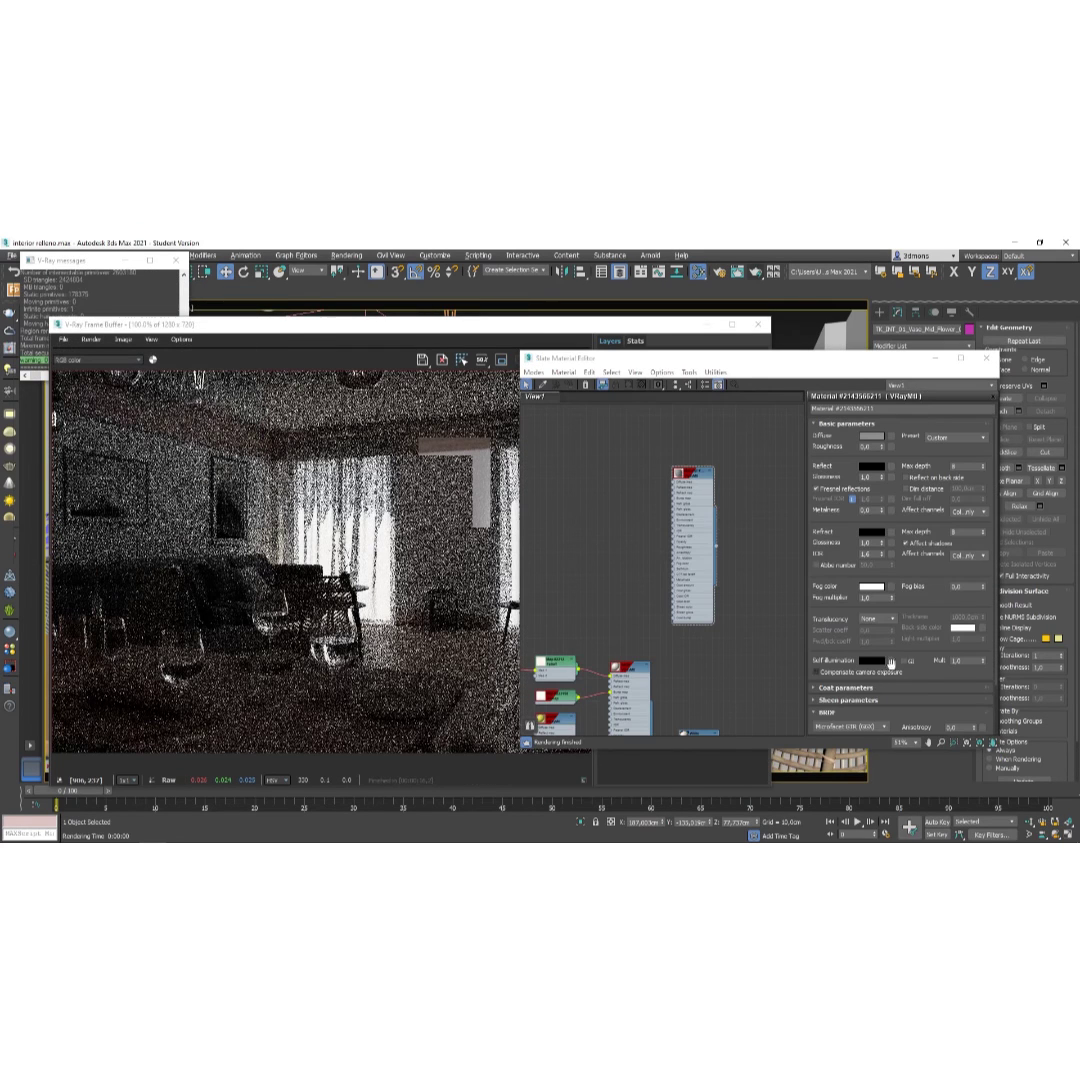
left_click_drag(679, 325, 642, 322)
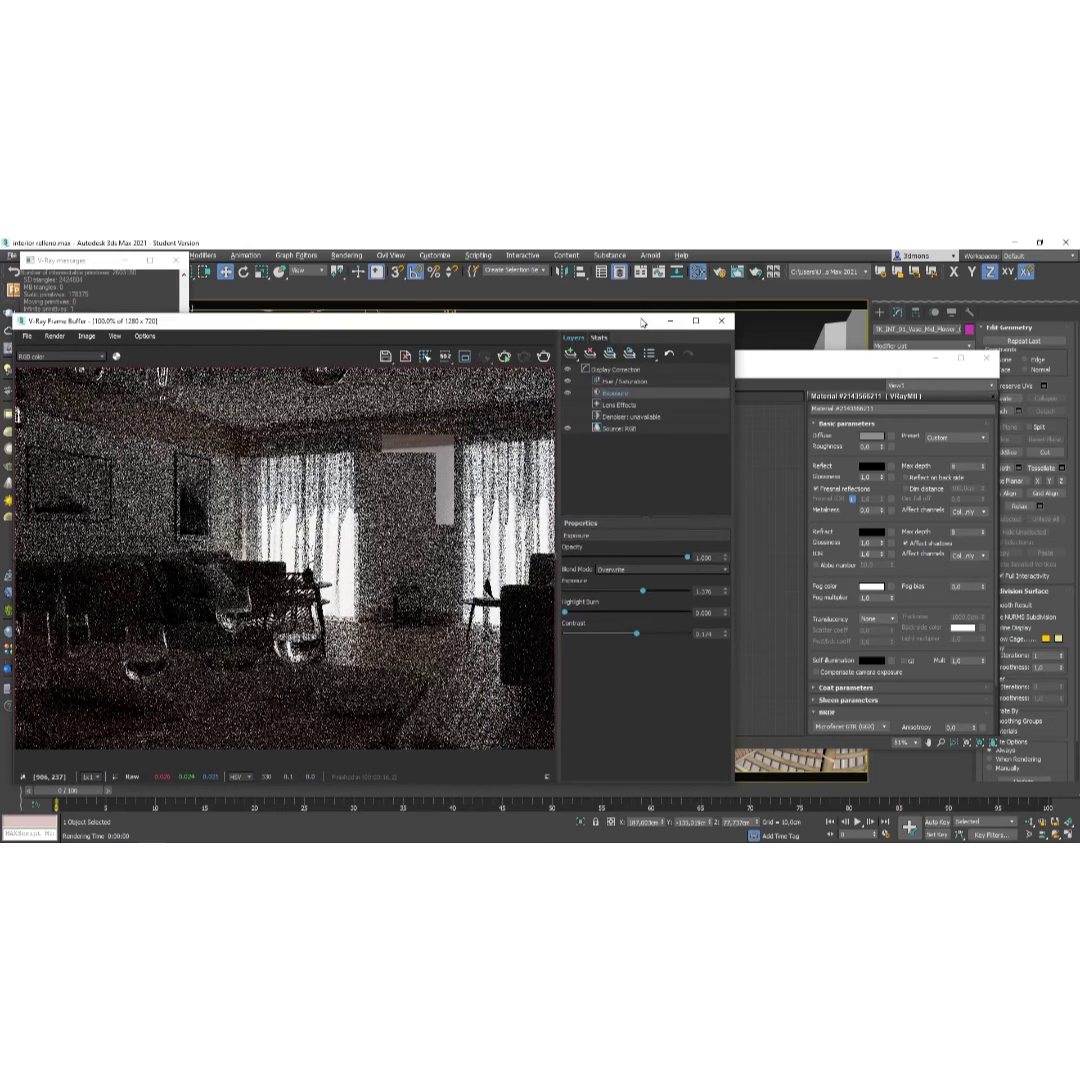
left_click(799, 380)
left_click_drag(804, 364, 479, 370)
left_click(771, 392)
left_click_drag(771, 392, 795, 369)
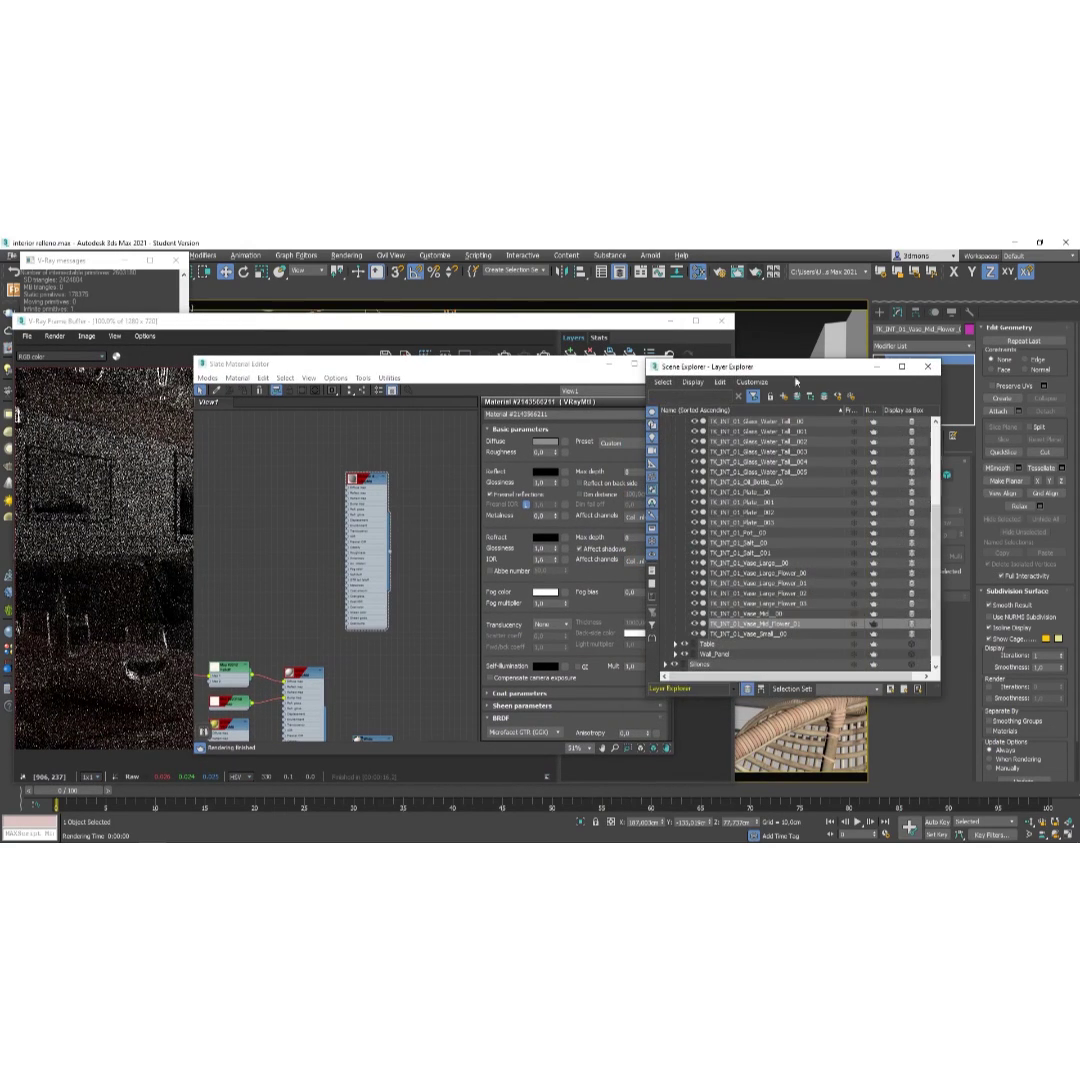
Start another test render from the frame buffer and inspect the chair, glass and floor area at 400% zoom.
left_click(549, 356)
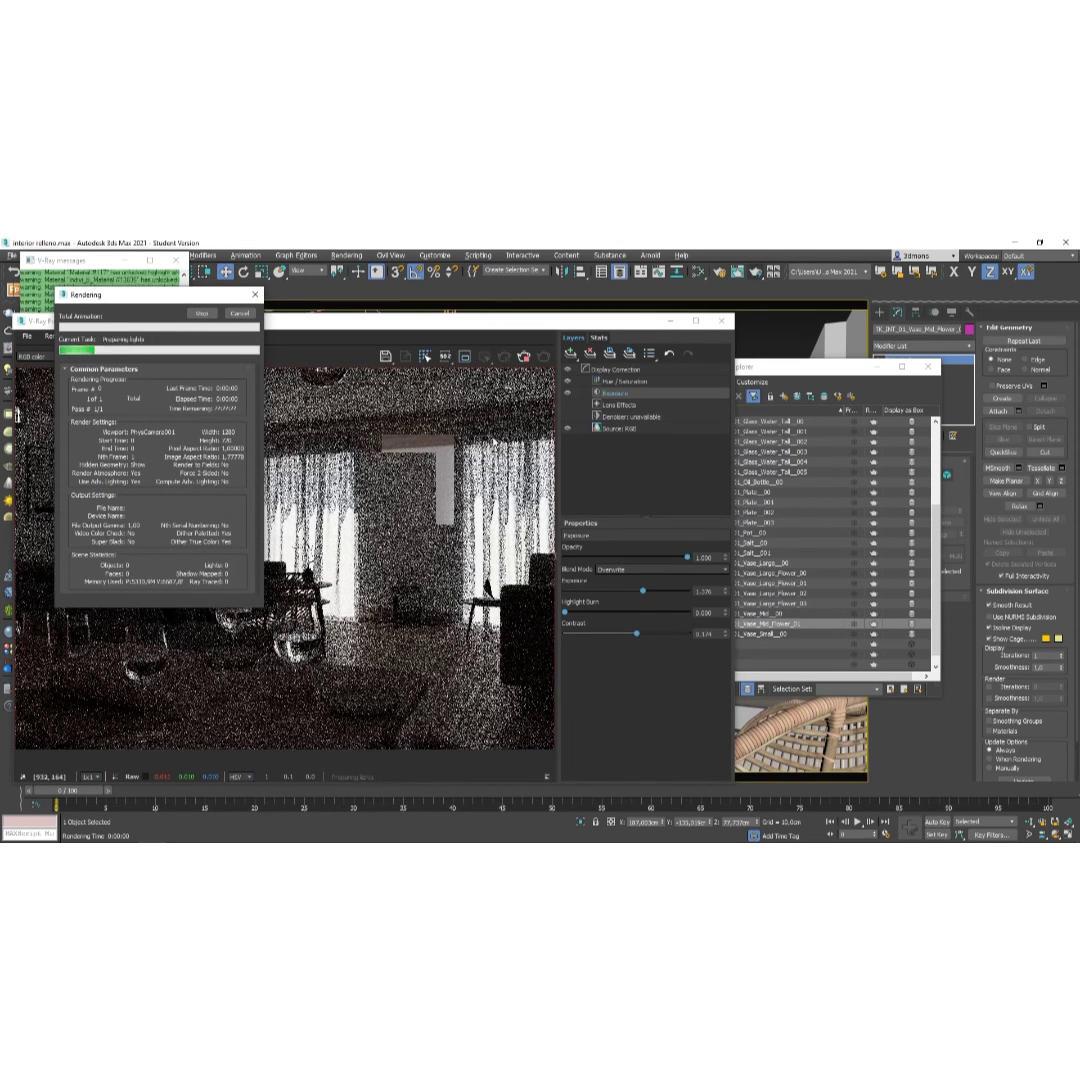
left_click_drag(401, 325, 540, 325)
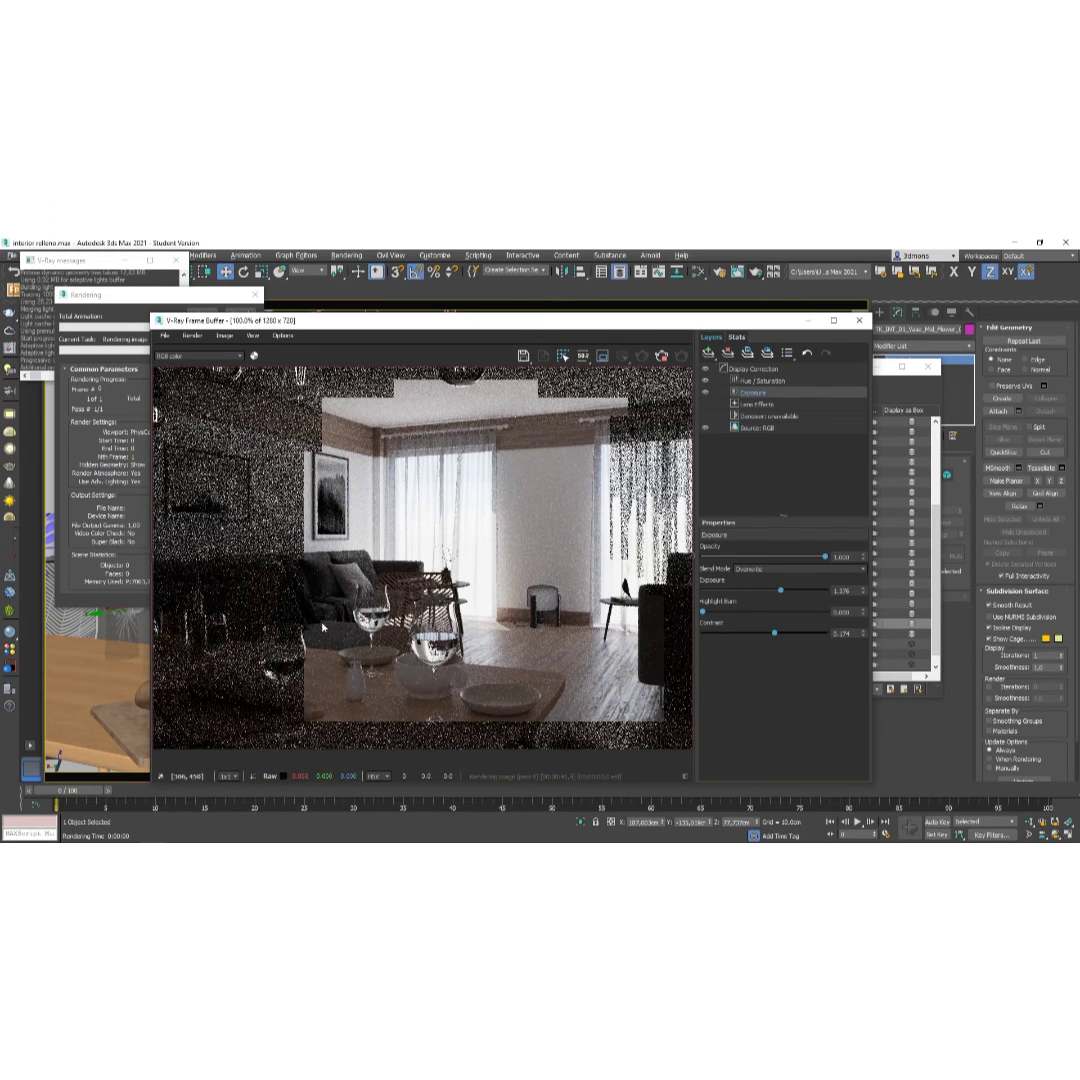
scroll(495, 630, "up", 2)
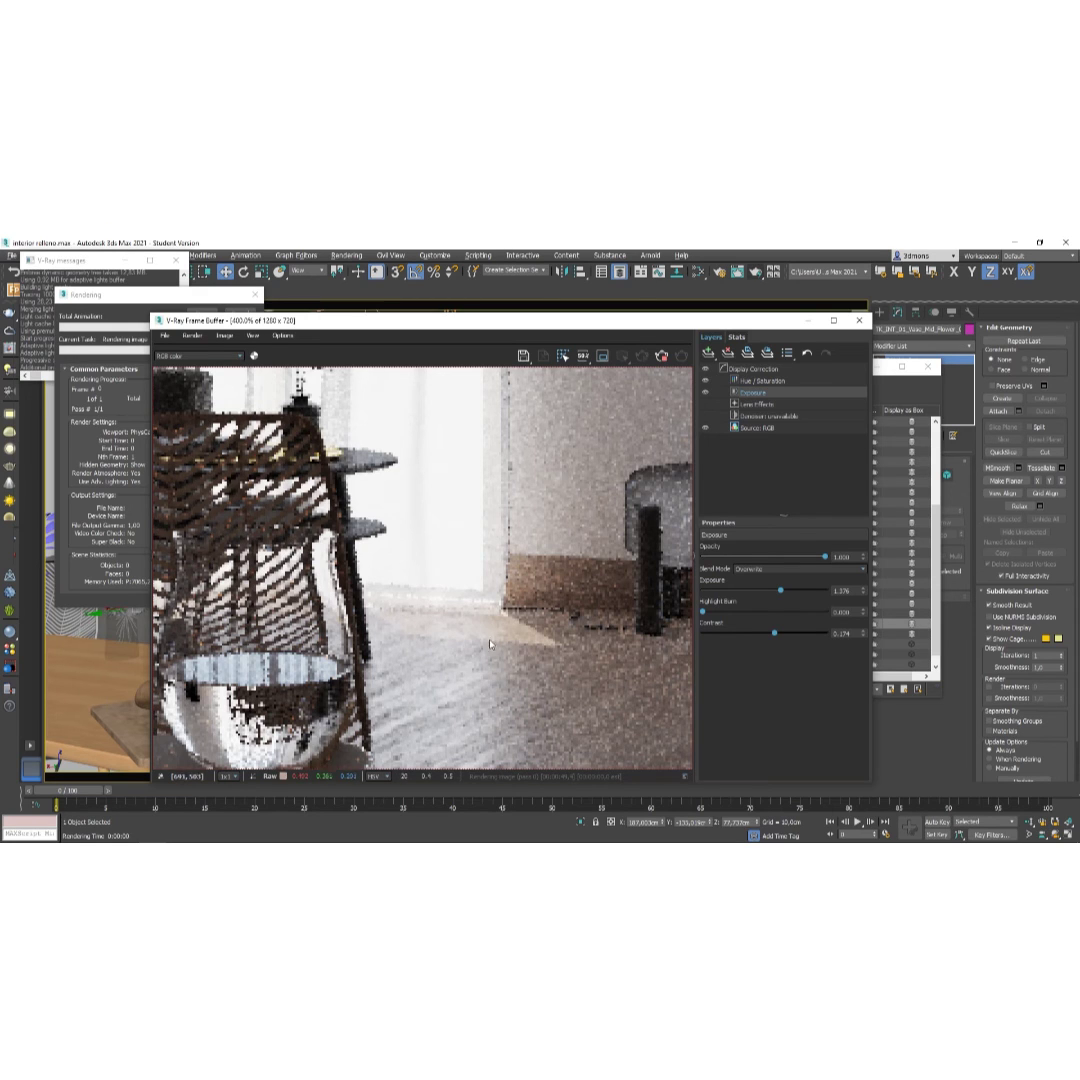
Examine the test render in the frame buffer at zoom levels from 50% to 400%, covering the table, sofa, curtains and floor.
scroll(490, 639, "down", 2)
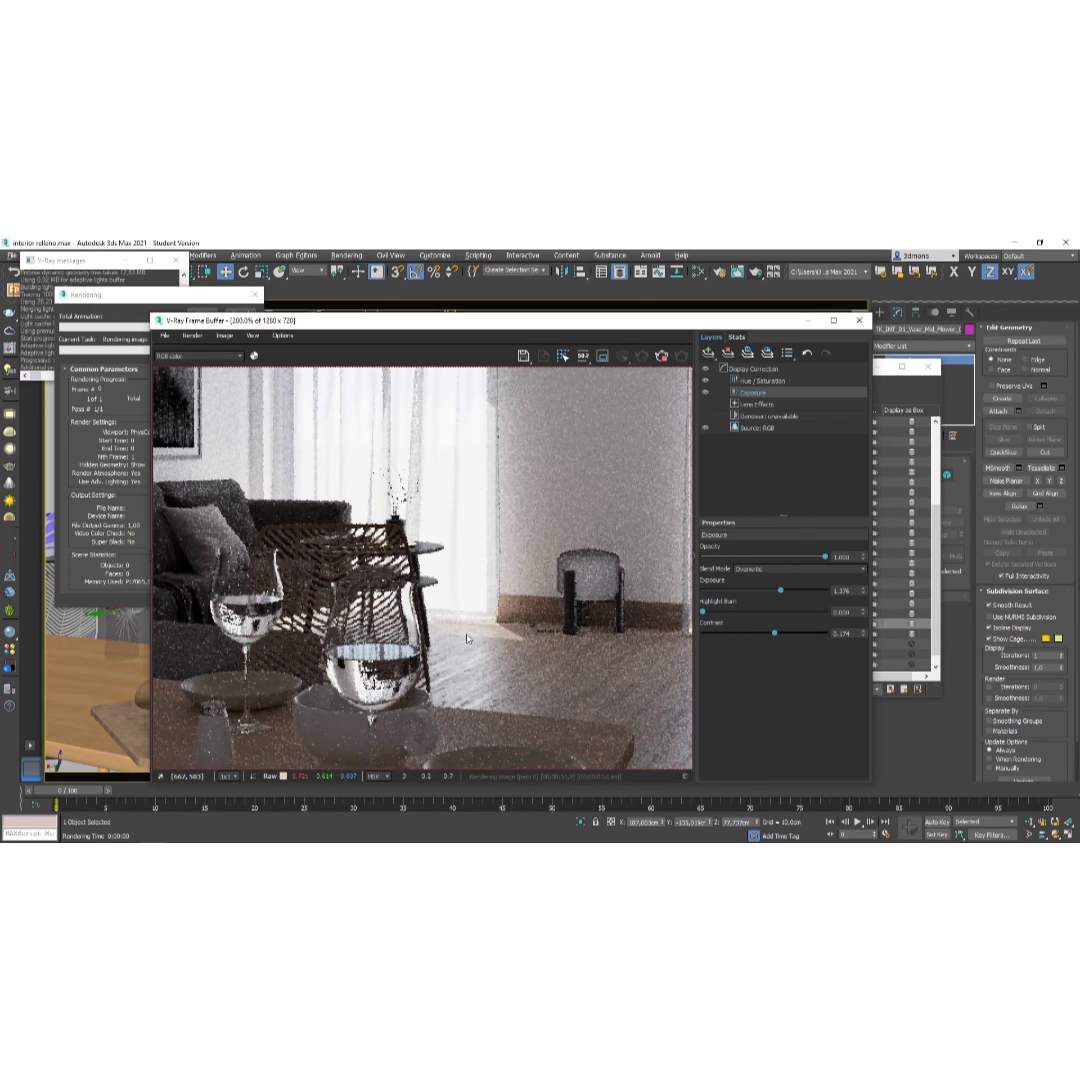
scroll(466, 638, "down", 1)
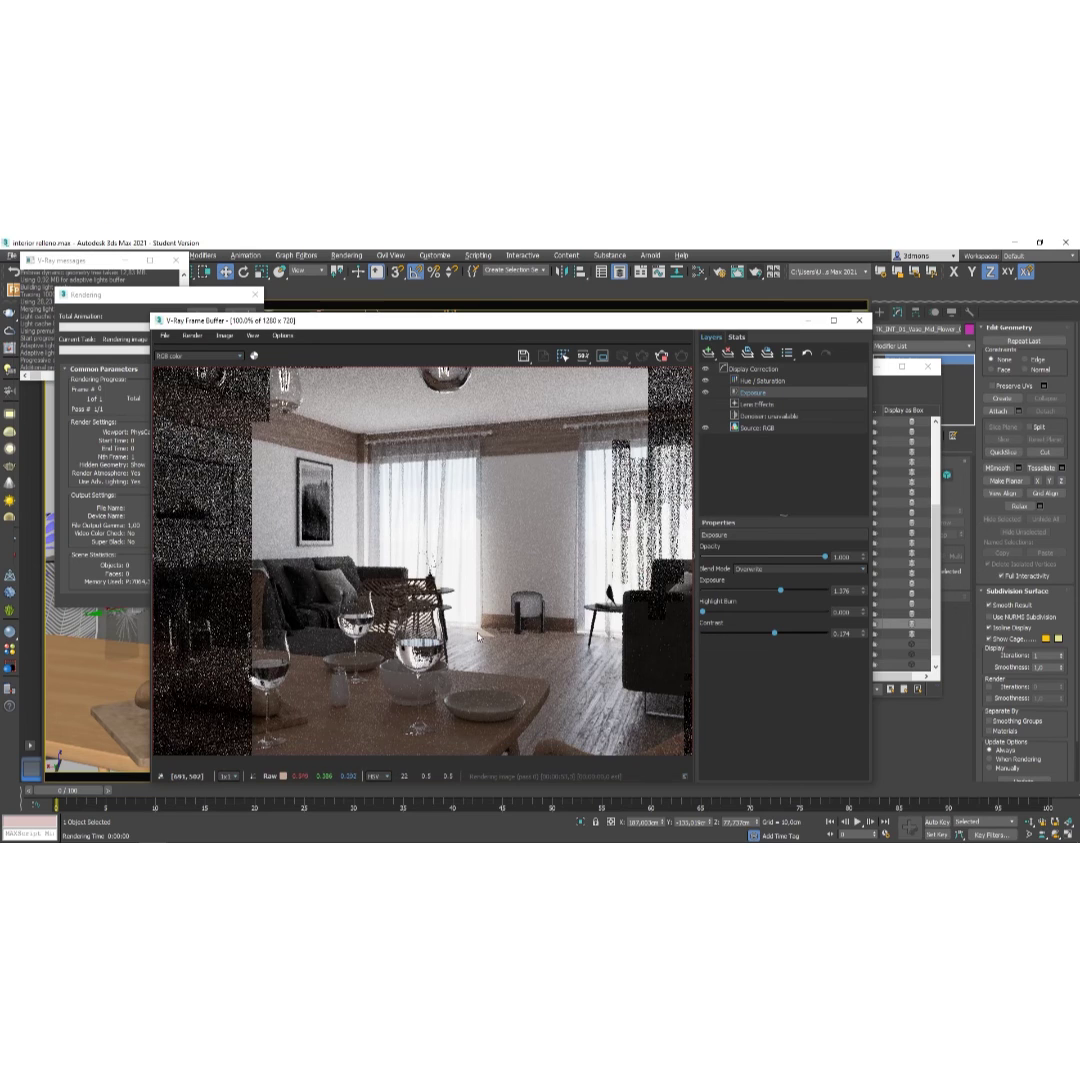
scroll(476, 639, "up", 3)
scroll(484, 646, "down", 3)
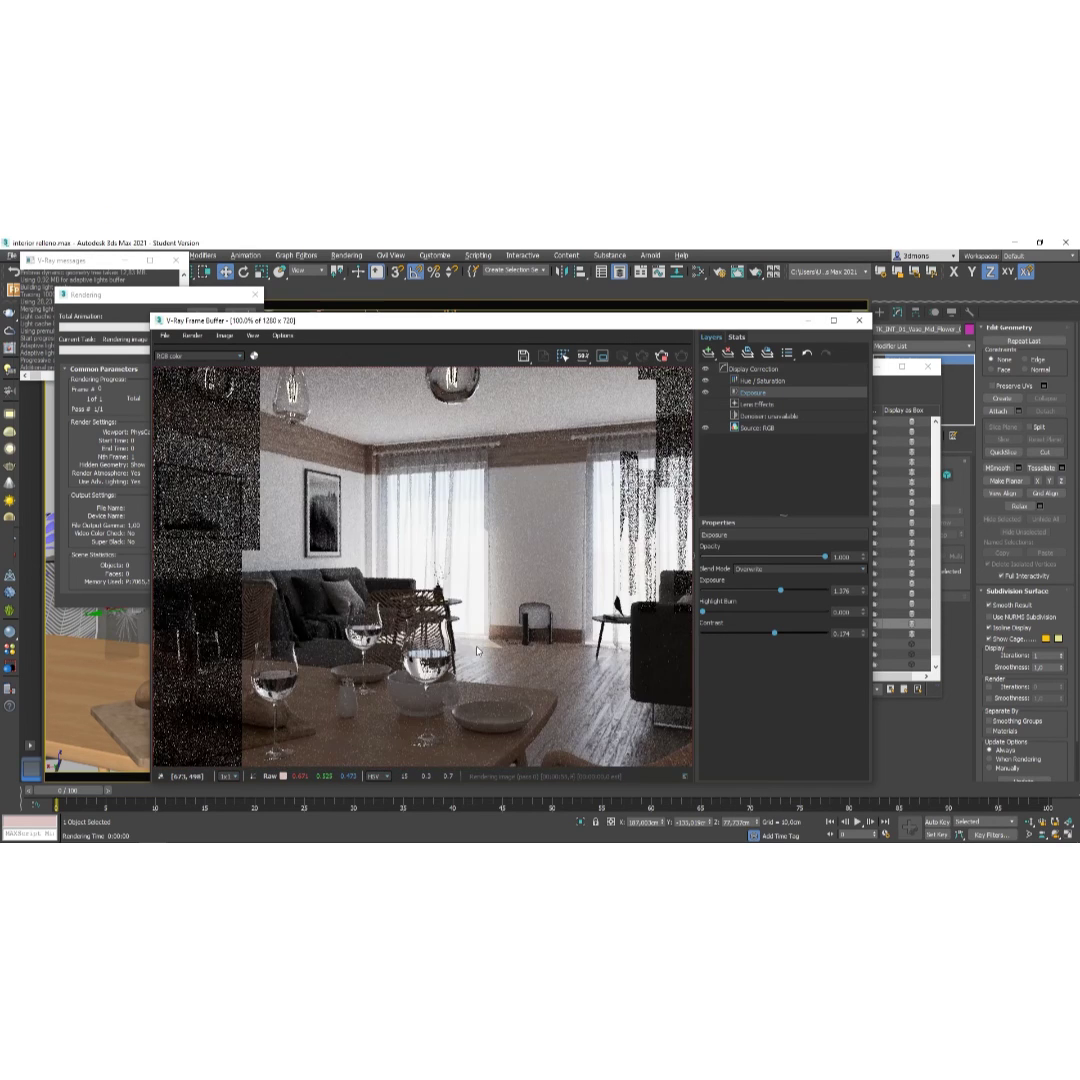
scroll(477, 651, "down", 1)
scroll(540, 655, "up", 1)
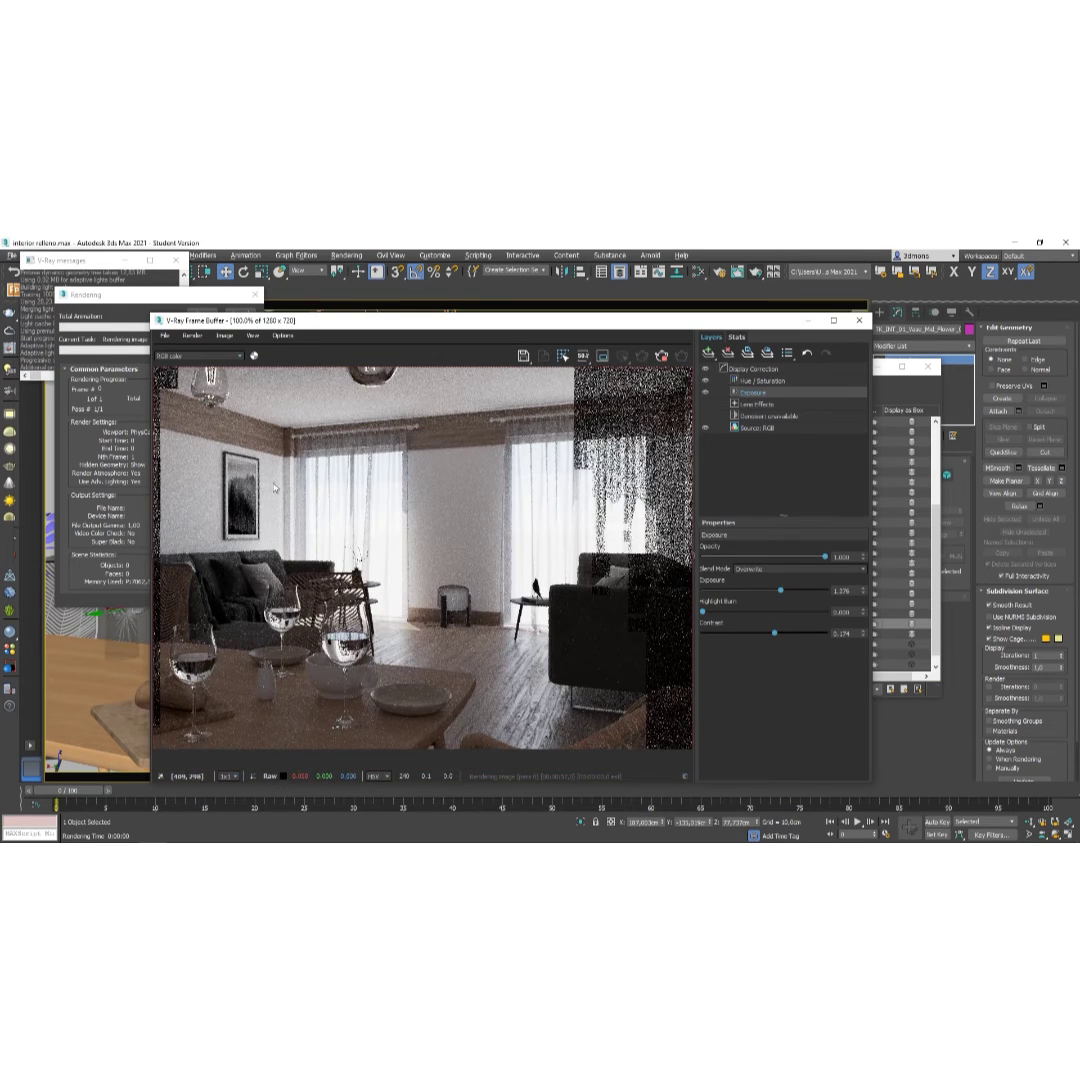
scroll(388, 688, "down", 1)
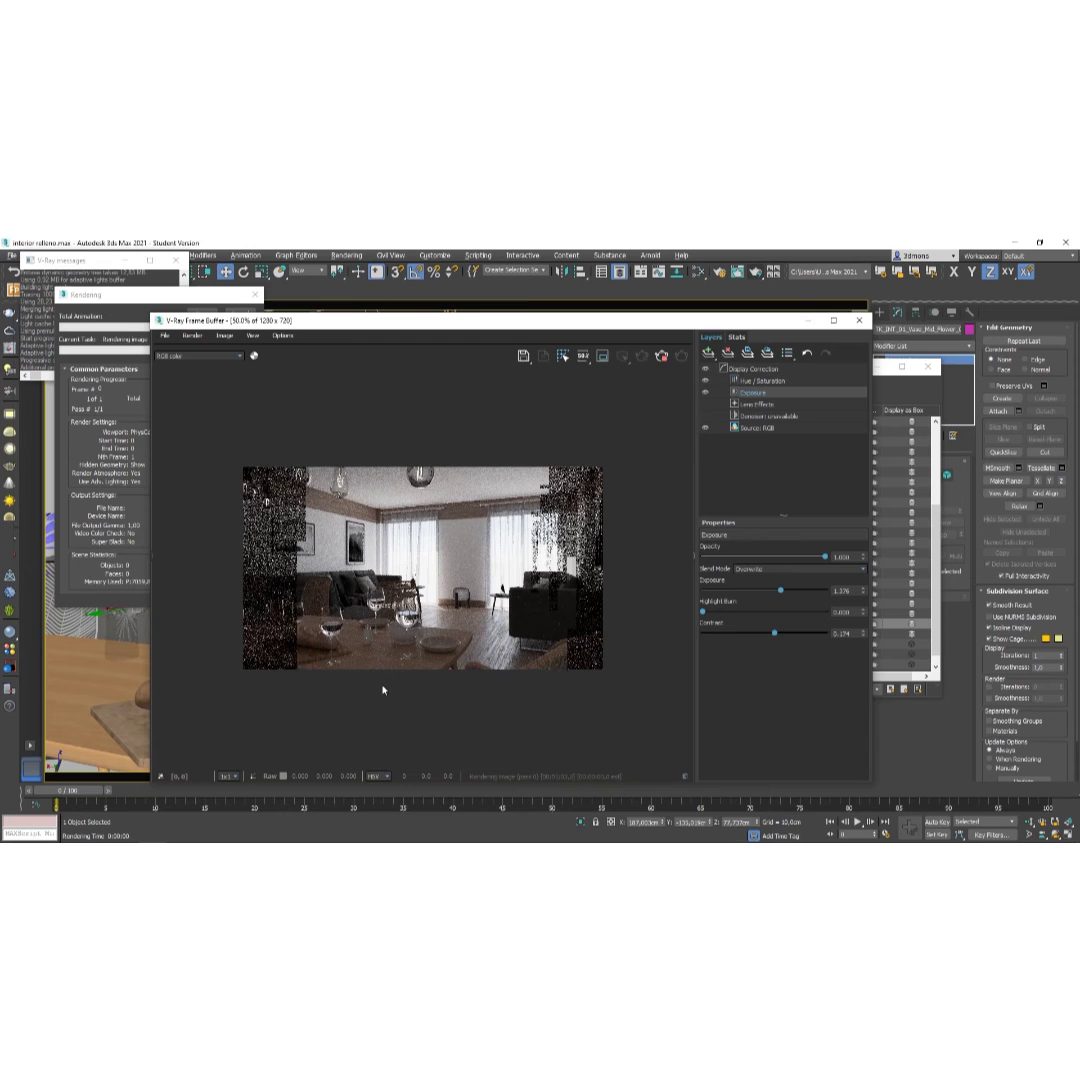
scroll(383, 689, "up", 1)
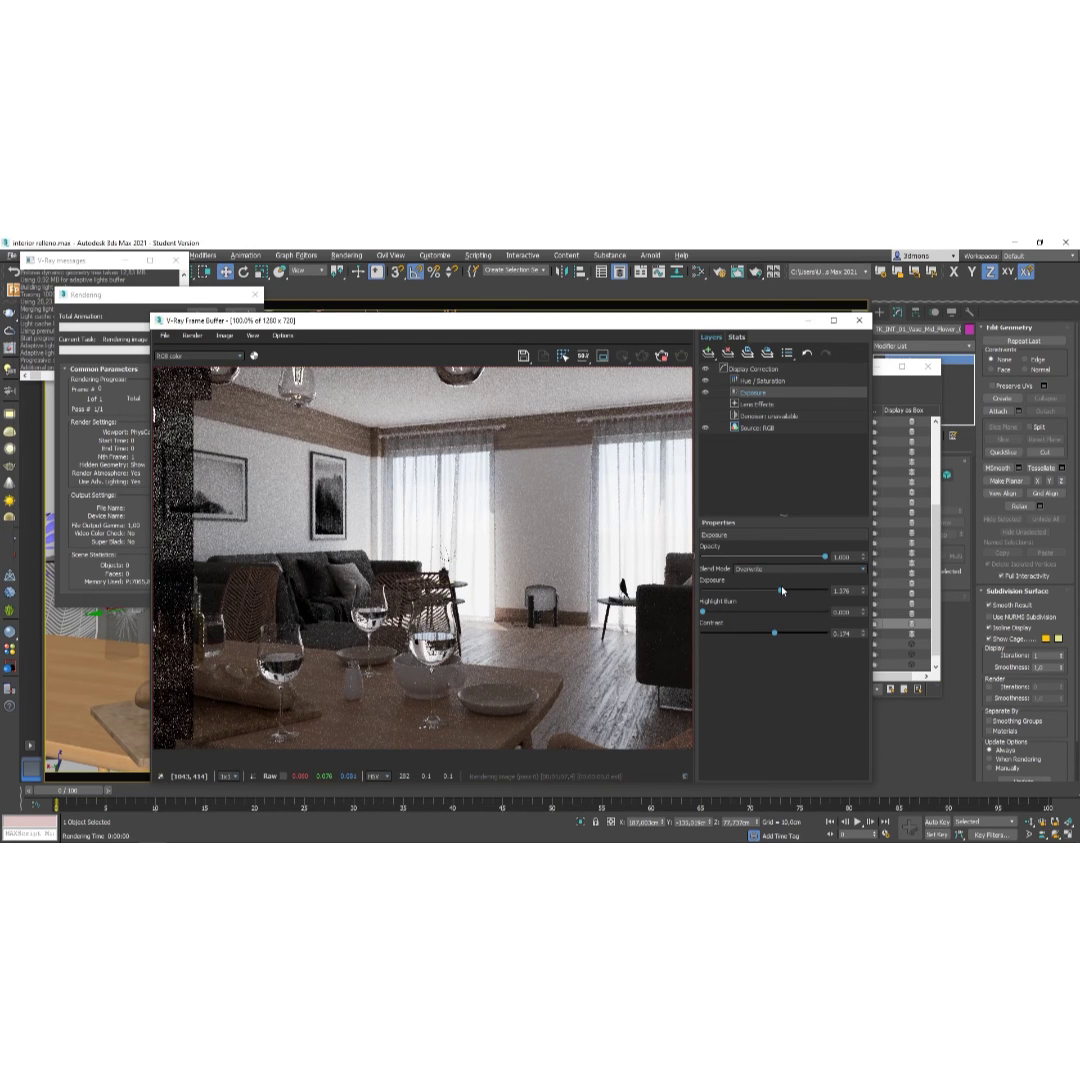
Brighten the render in the frame buffer's Exposure layer, setting exposure to 2.110 and contrast to 0.257.
mouse_move(781, 589)
left_mouse_down()
mouse_move(779, 636)
mouse_move(790, 593)
left_mouse_up()
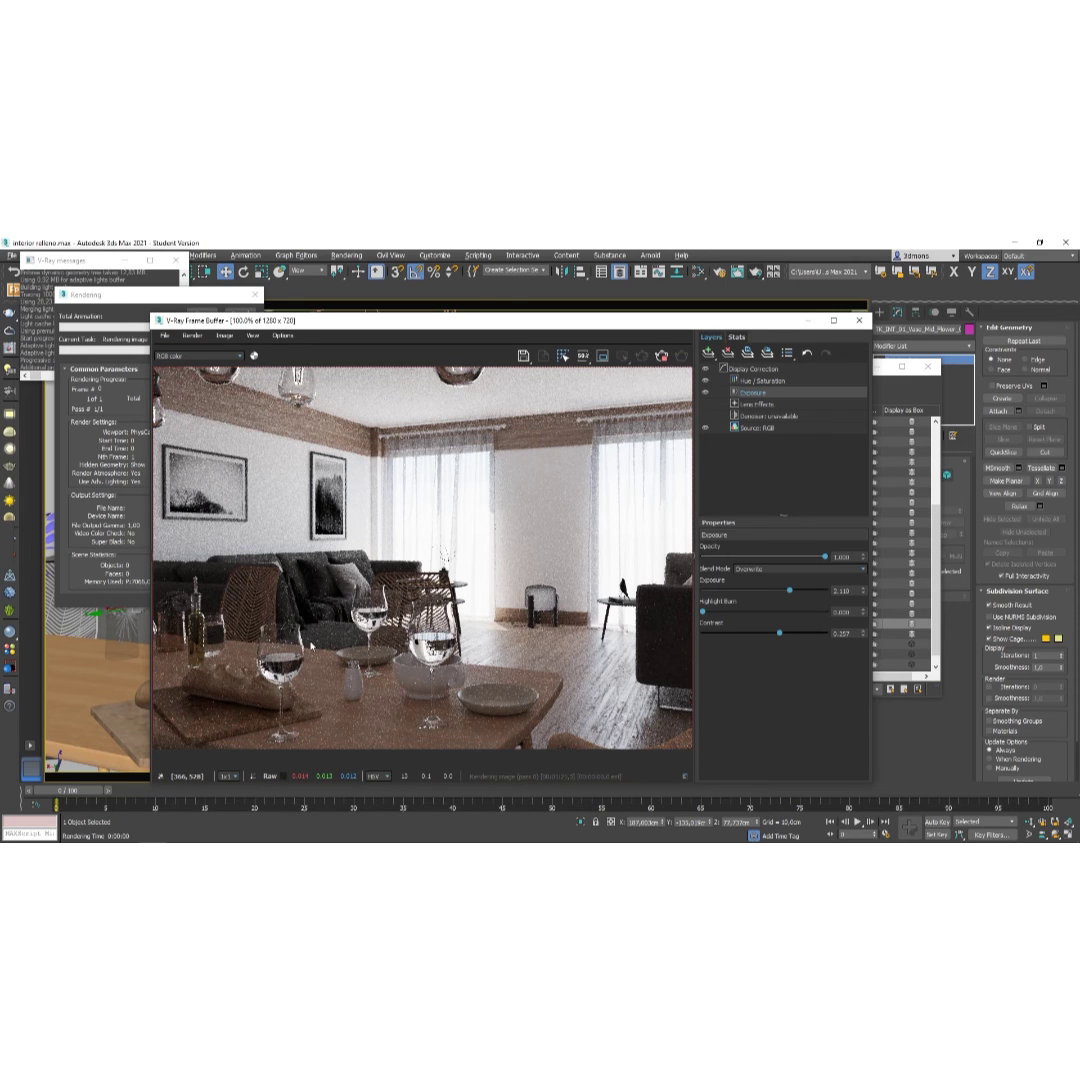
scroll(311, 646, "down", 2)
scroll(344, 664, "up", 2)
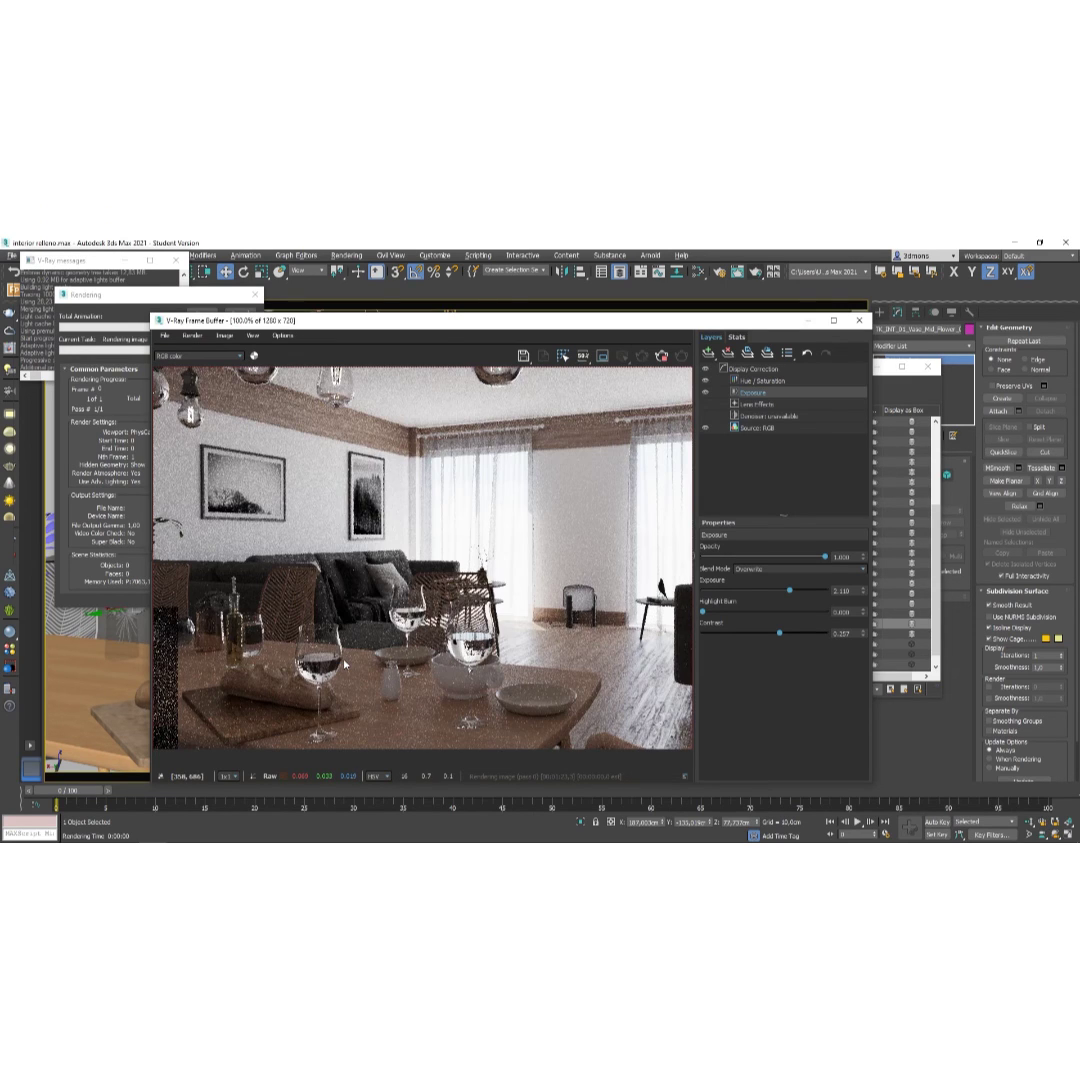
Inspect the vase flowers, oil bottle and chairs up close, and review the whole brightened render at 100%.
scroll(349, 636, "up", 4)
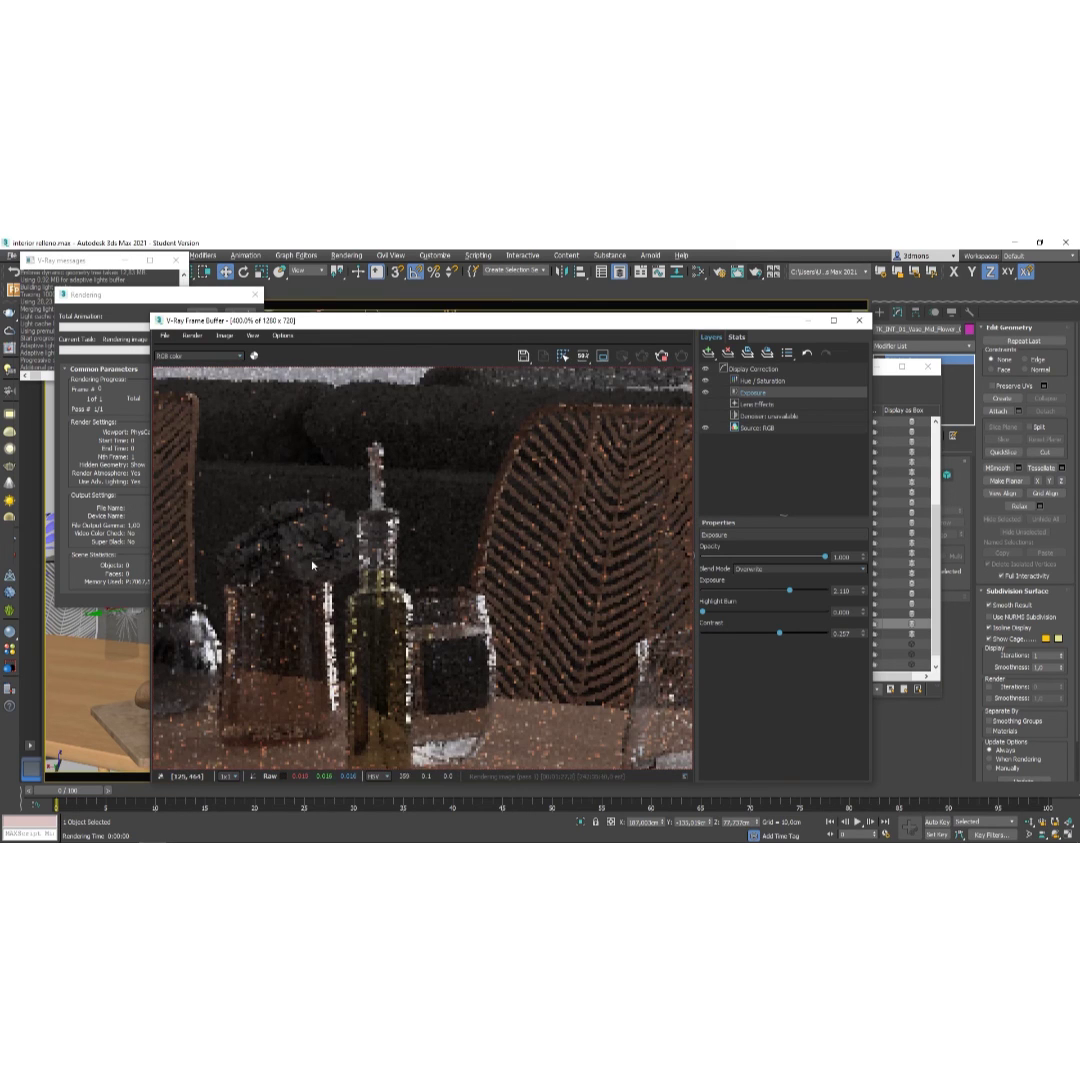
scroll(300, 577, "down", 1)
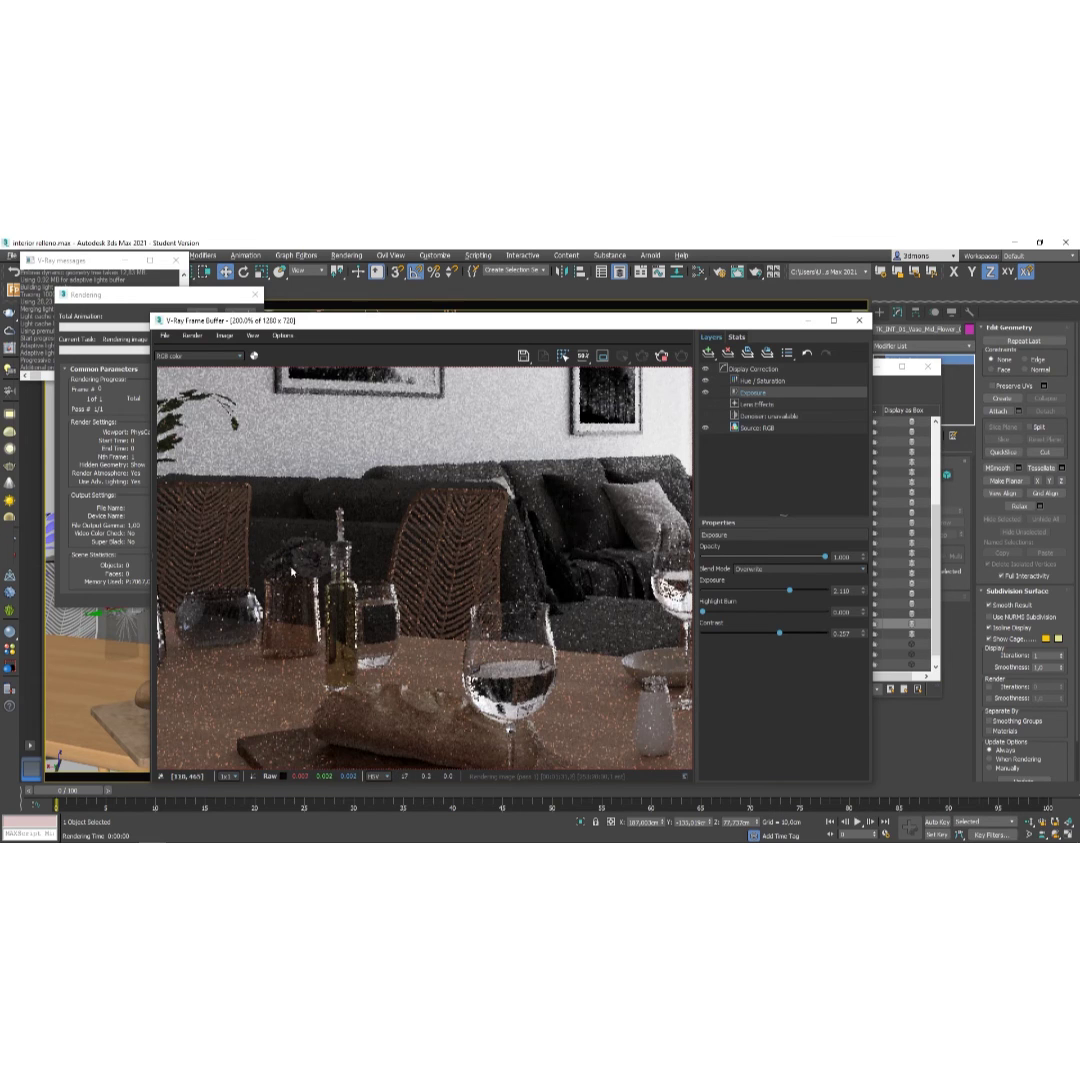
scroll(282, 577, "down", 1)
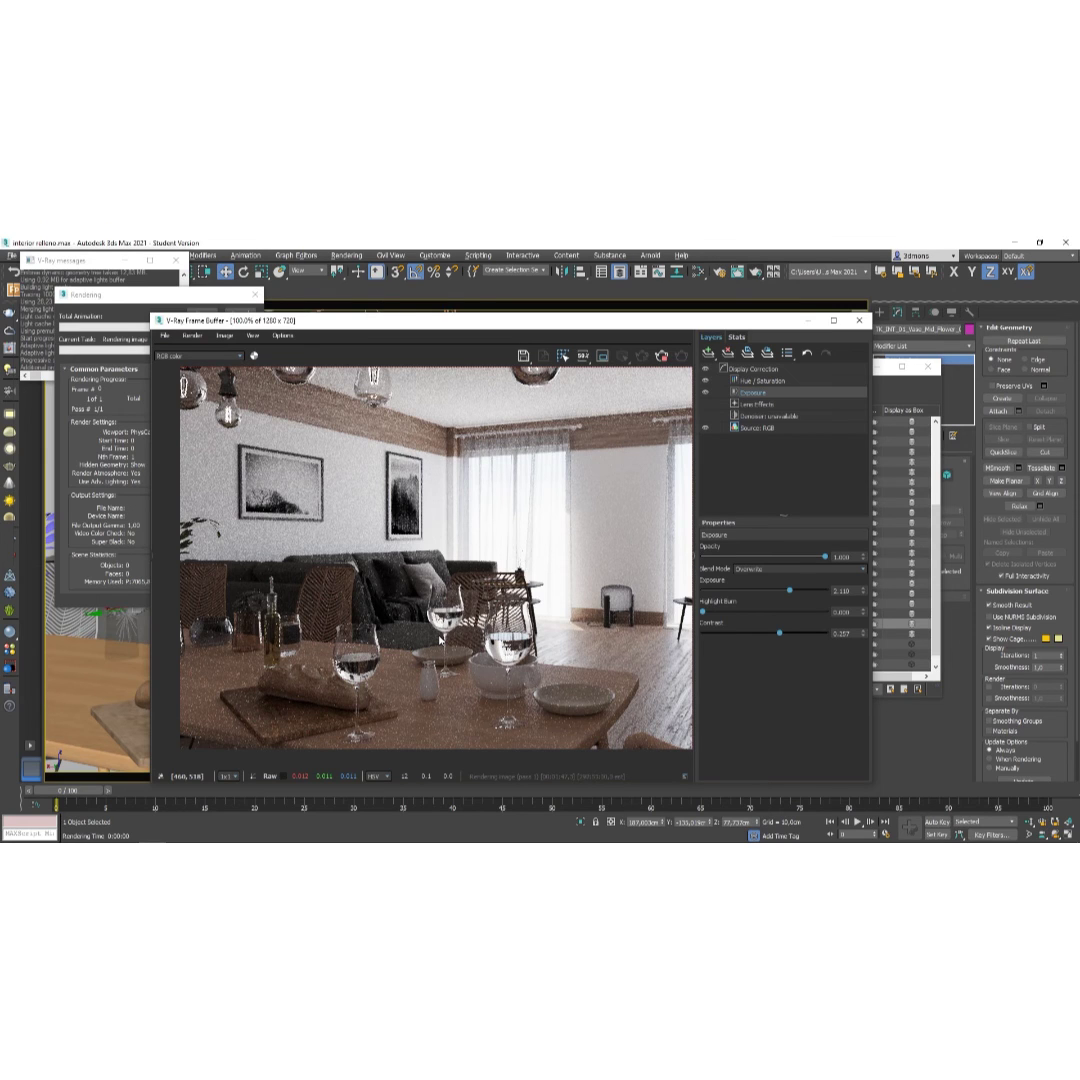
scroll(438, 636, "down", 2)
scroll(438, 630, "up", 2)
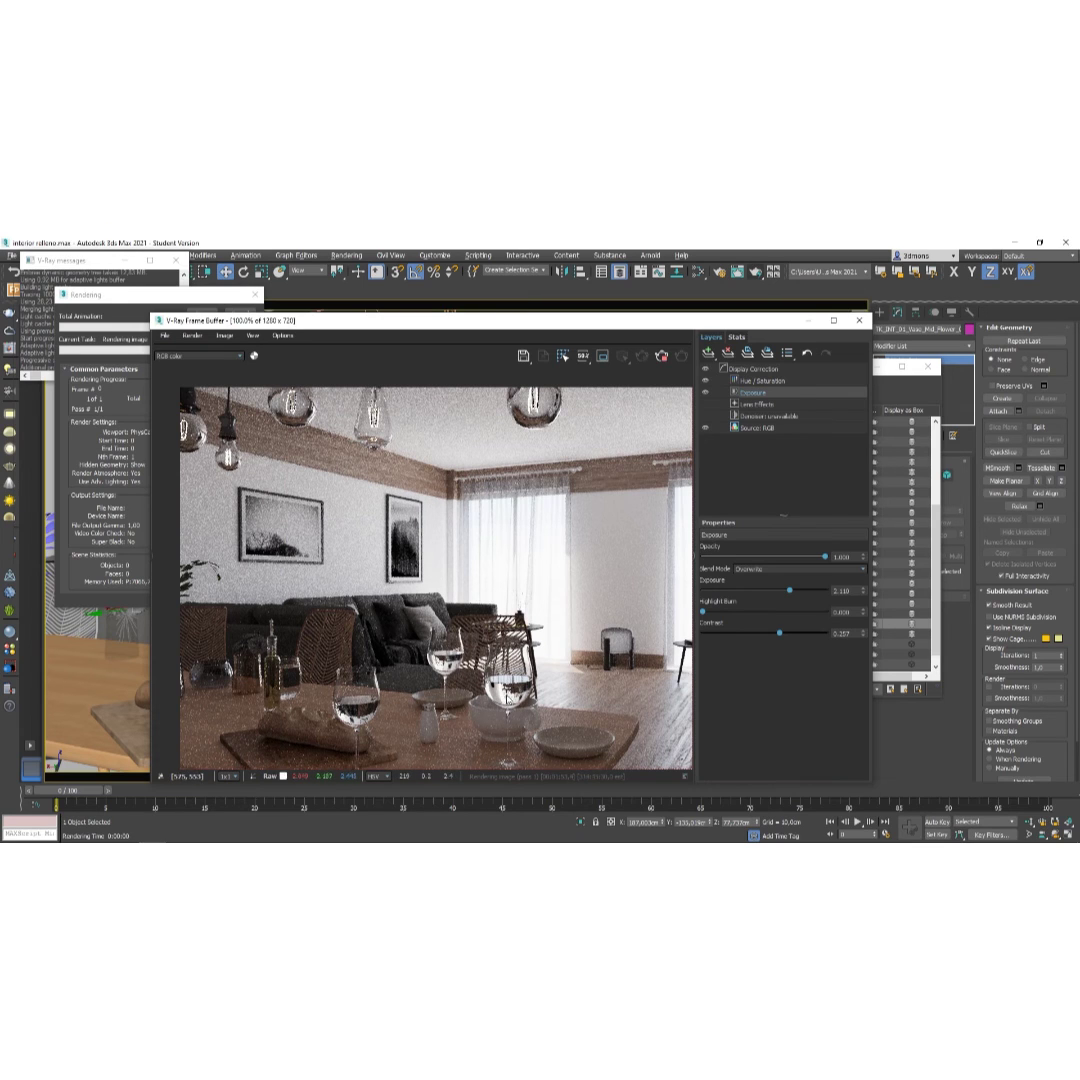
middle_click_drag(469, 702, 417, 645)
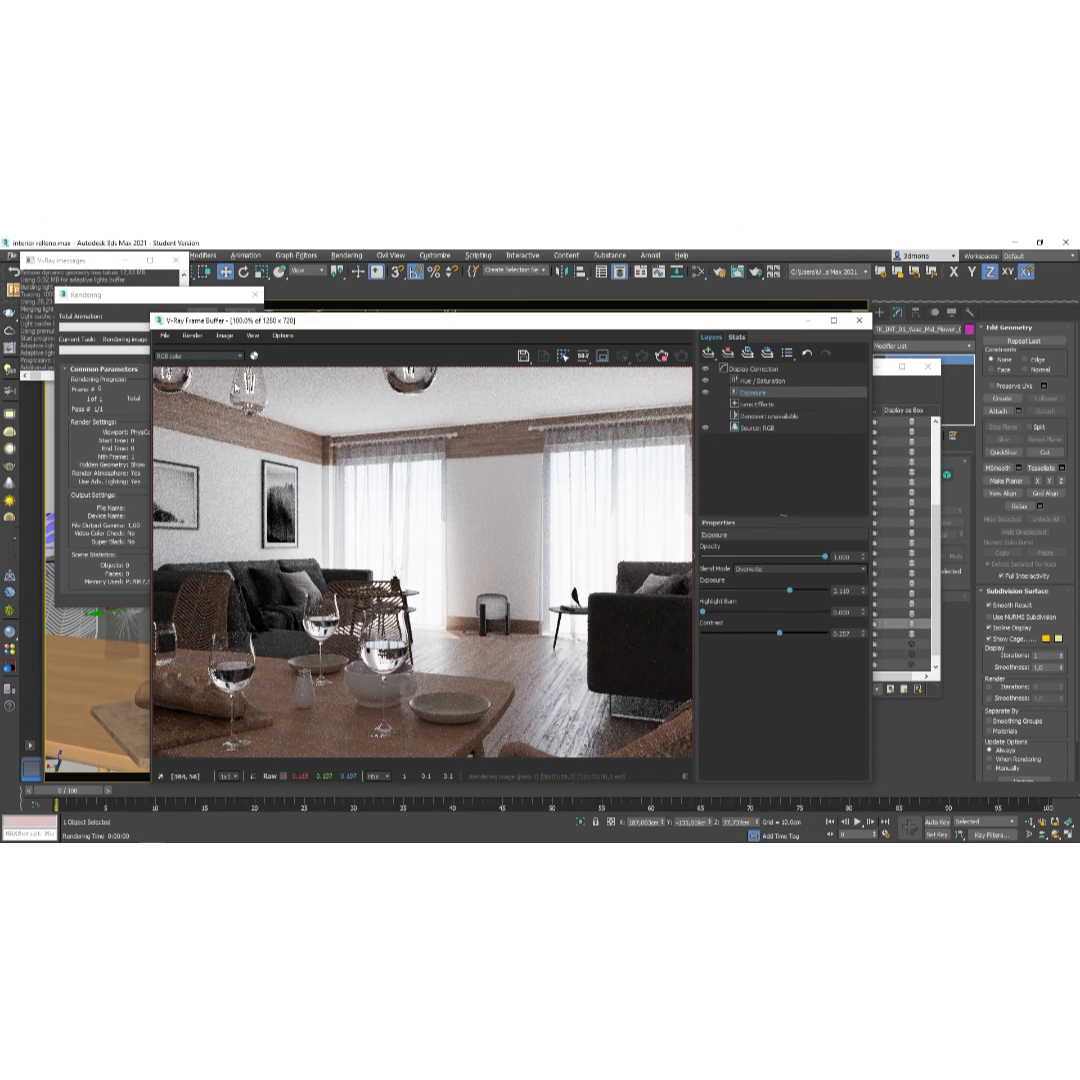
Stop the test render, reopen the Slate Material Editor and move it and the frame buffer away from the sofa in the viewport.
left_click(122, 295)
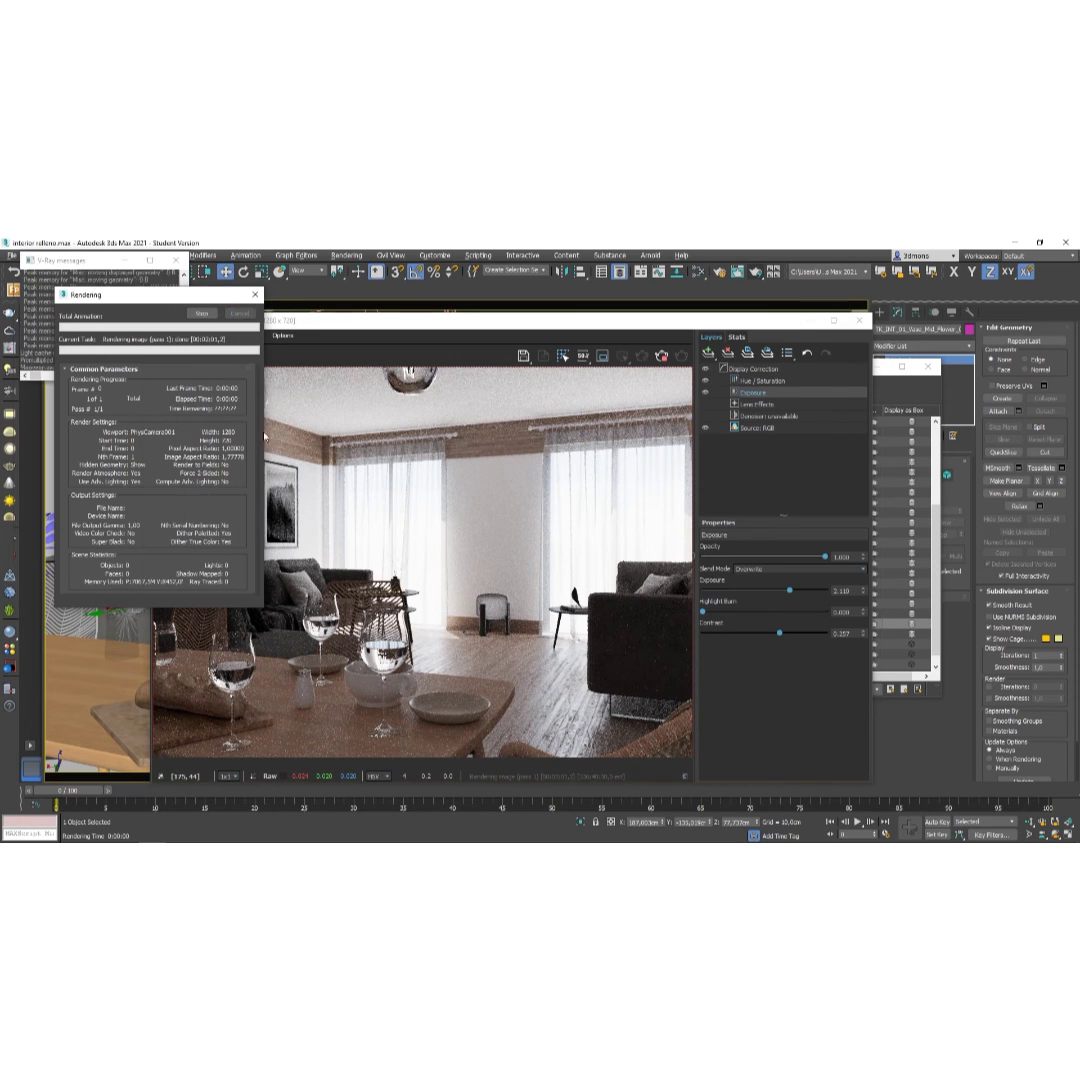
key("m")
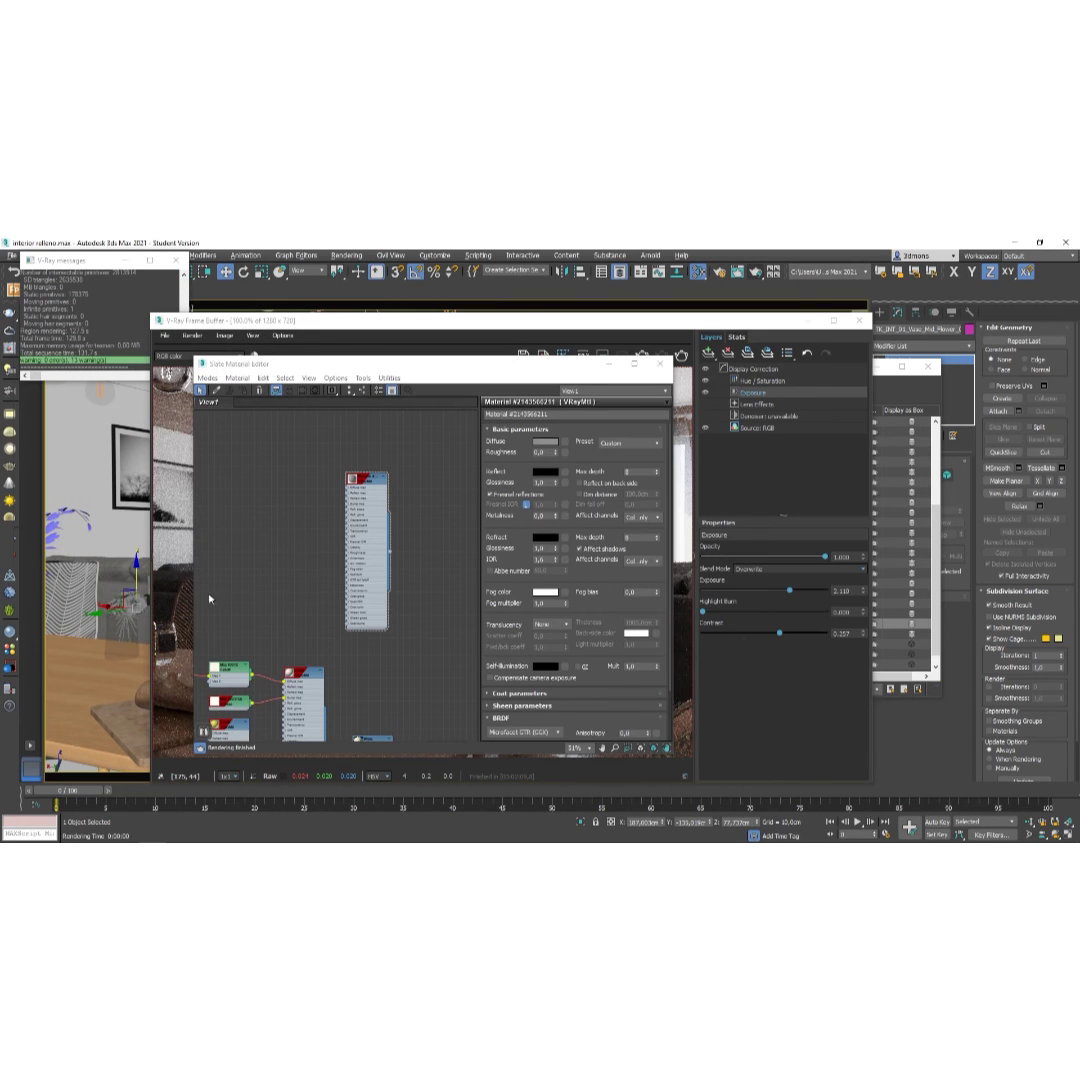
left_click_drag(339, 369, 553, 379)
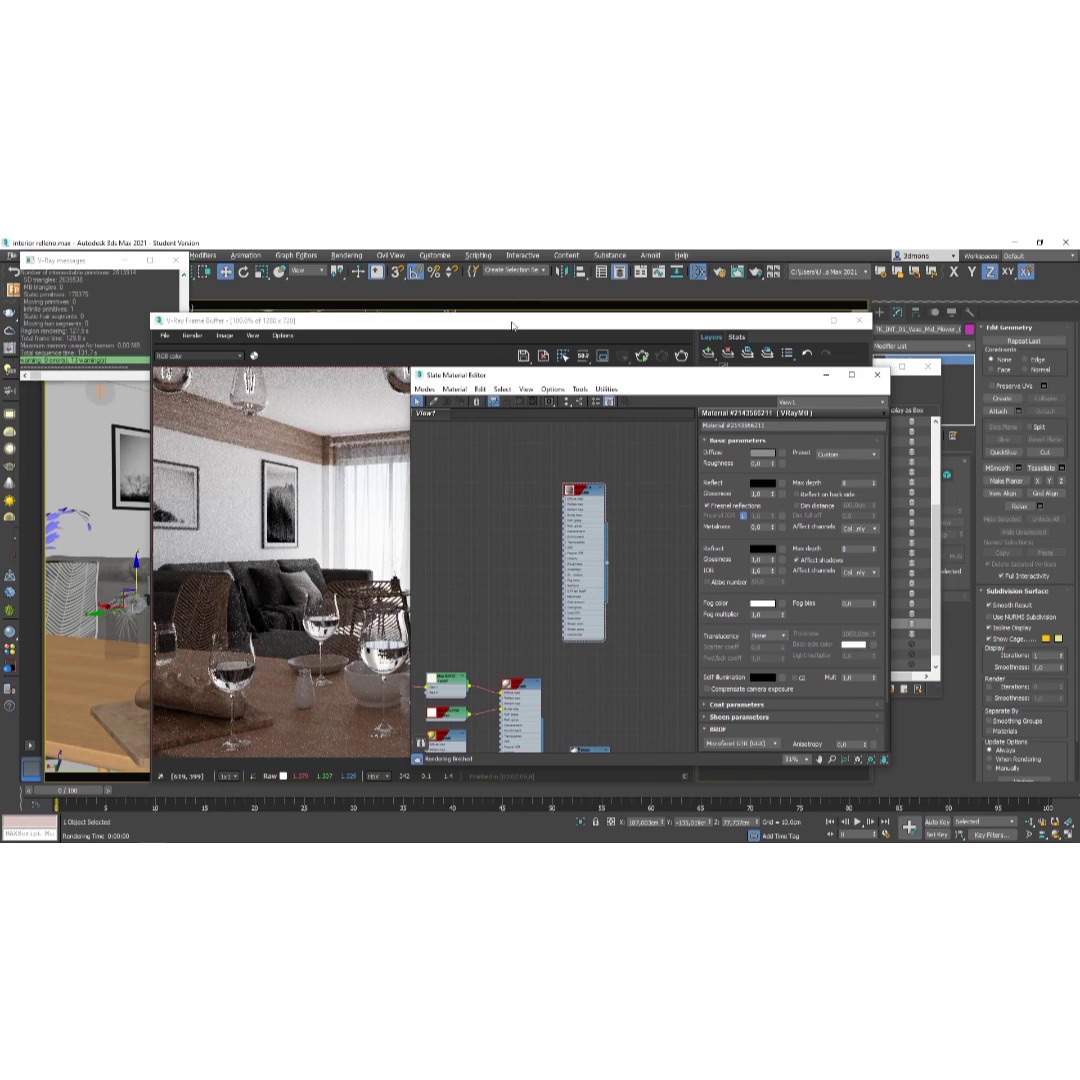
left_click_drag(512, 325, 0, 330)
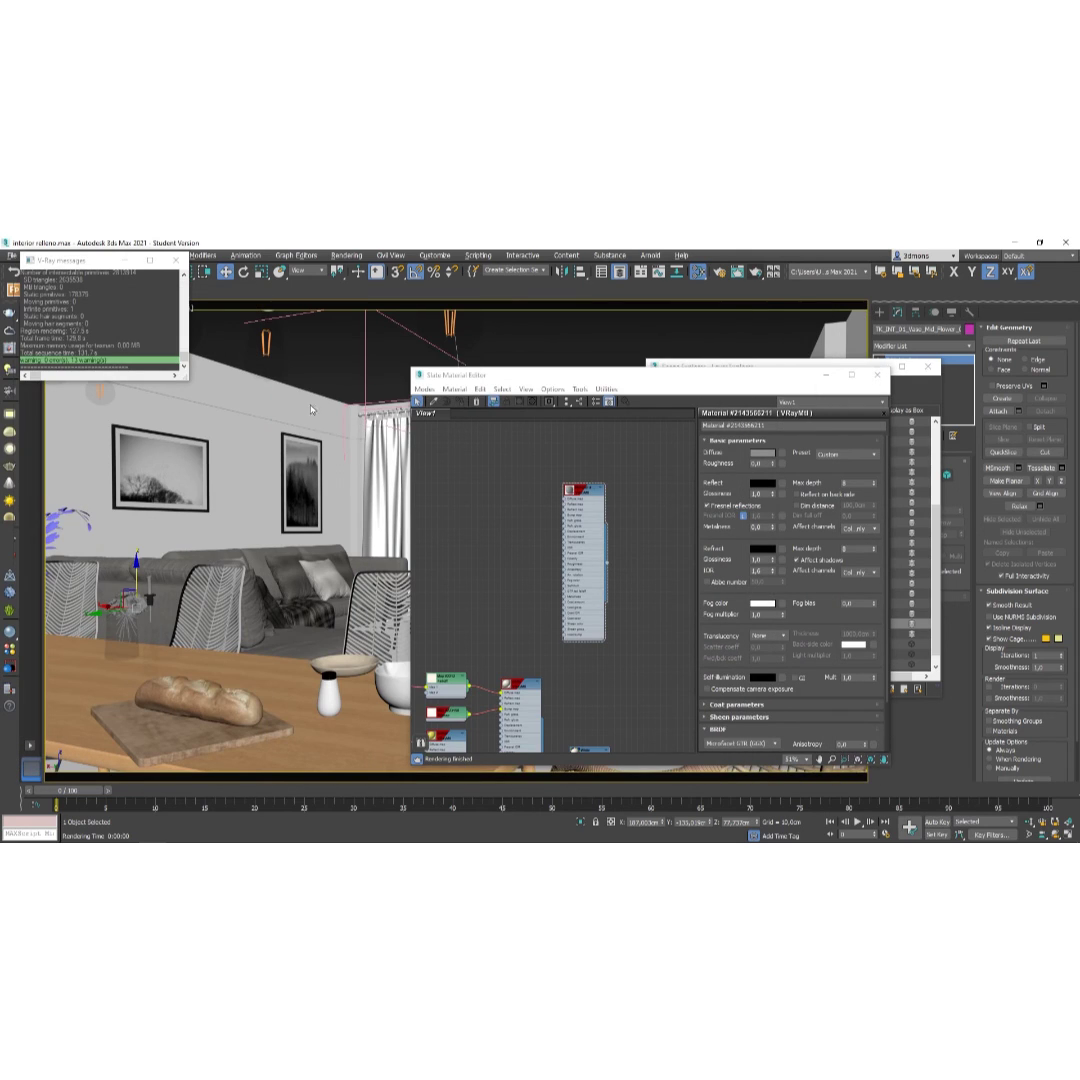
Pick the material from the sofa in the viewport and locate its node tree in the Slate Material Editor.
left_click(433, 401)
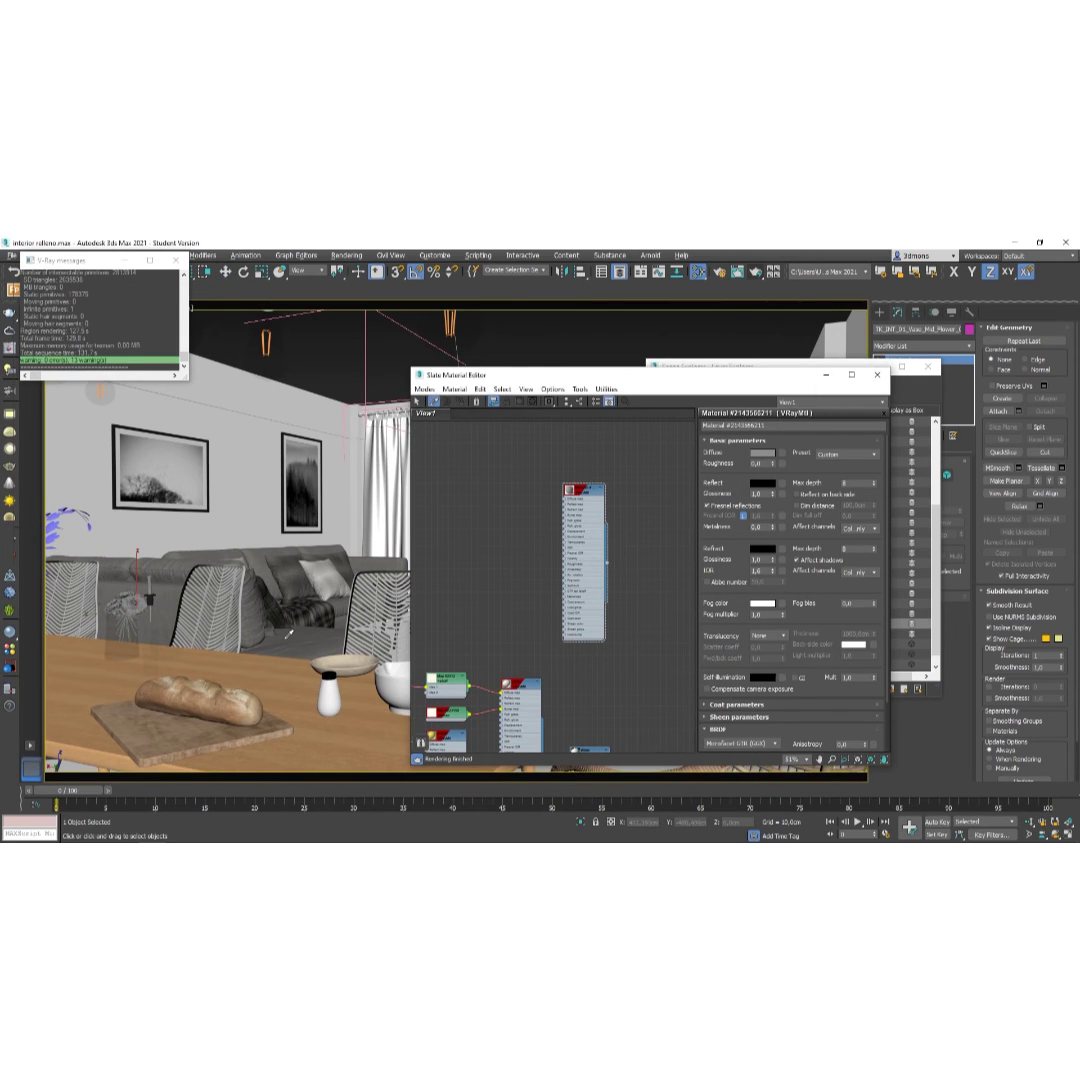
left_click(242, 537)
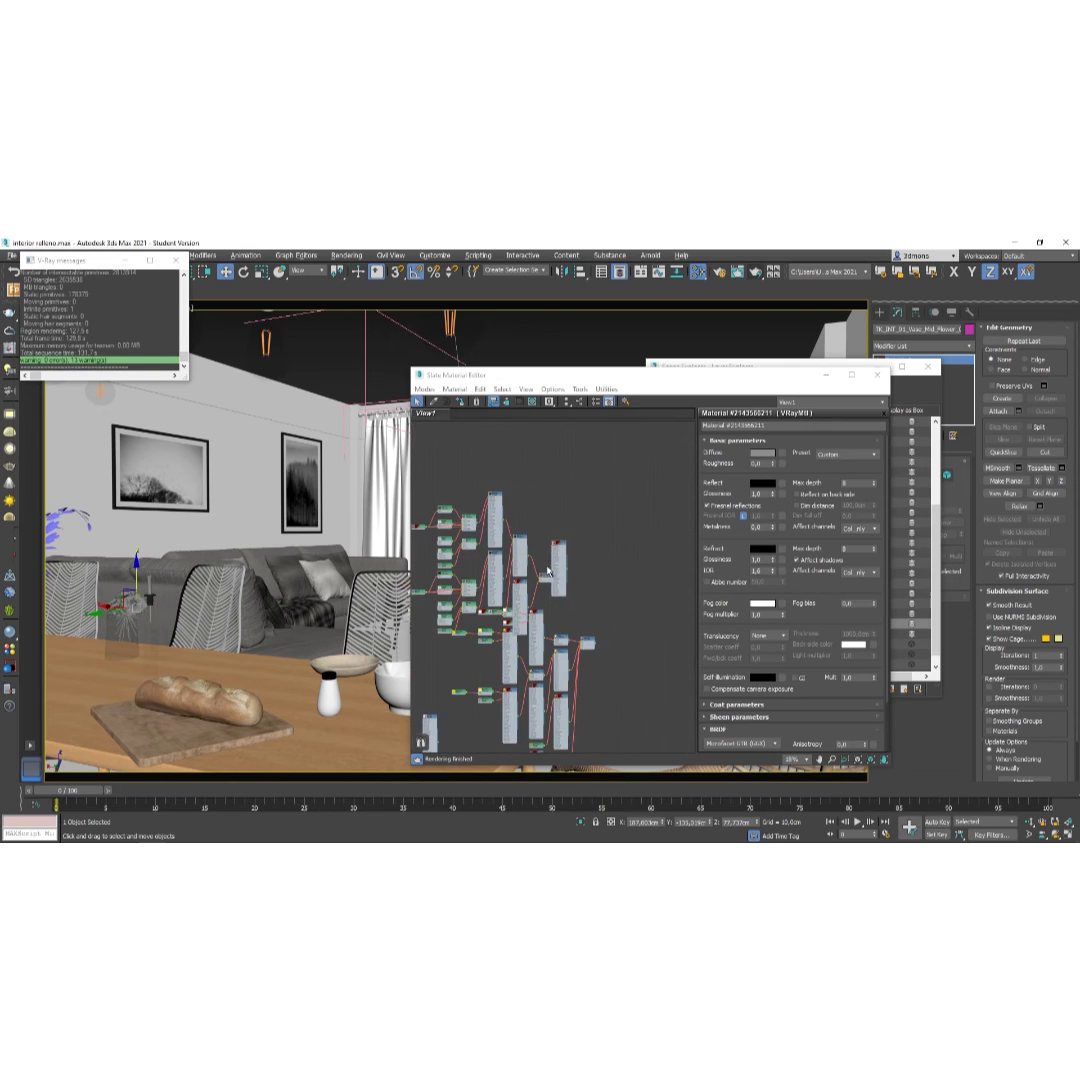
middle_click_drag(547, 571, 567, 598)
scroll(567, 598, "up", 3)
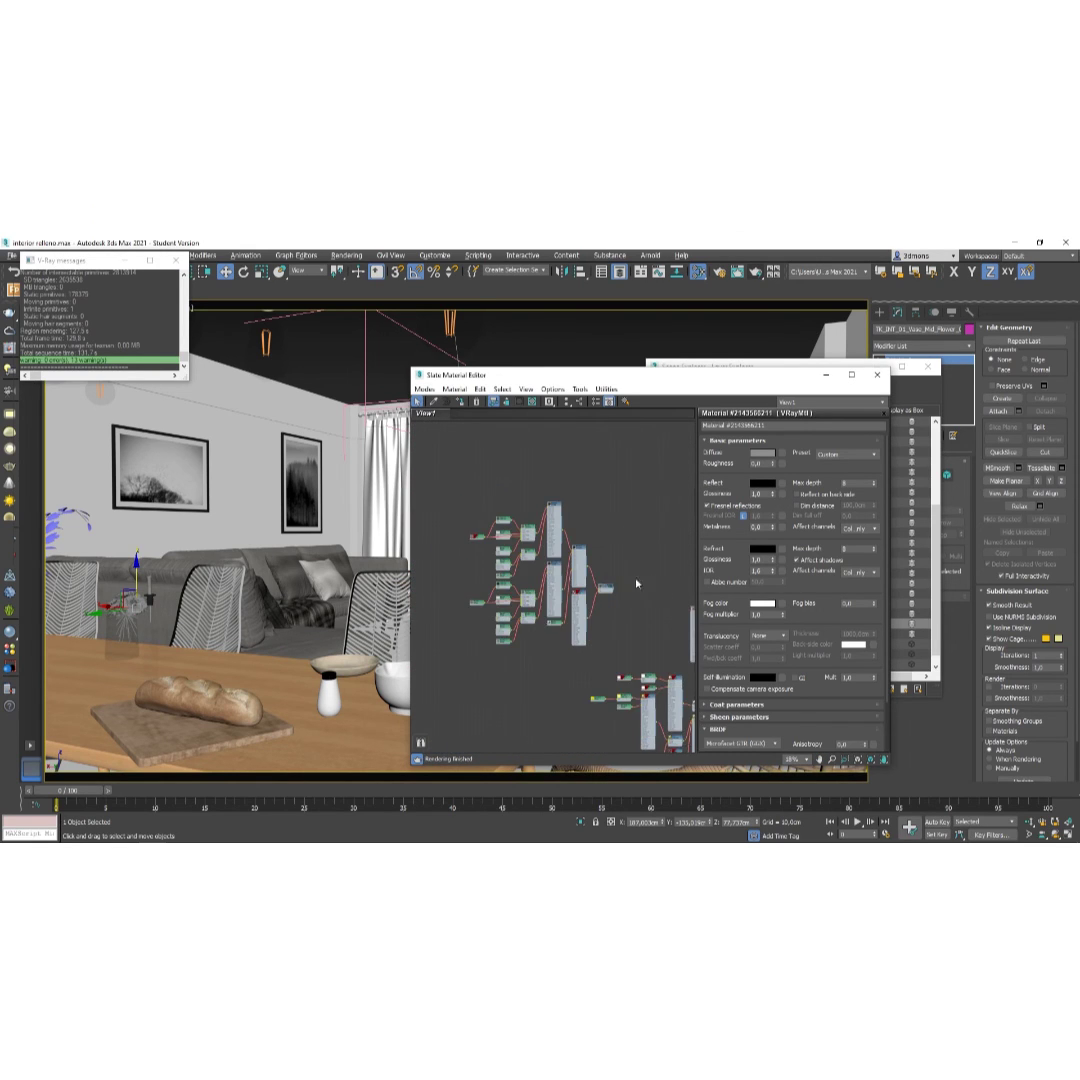
scroll(630, 607, "down", 2)
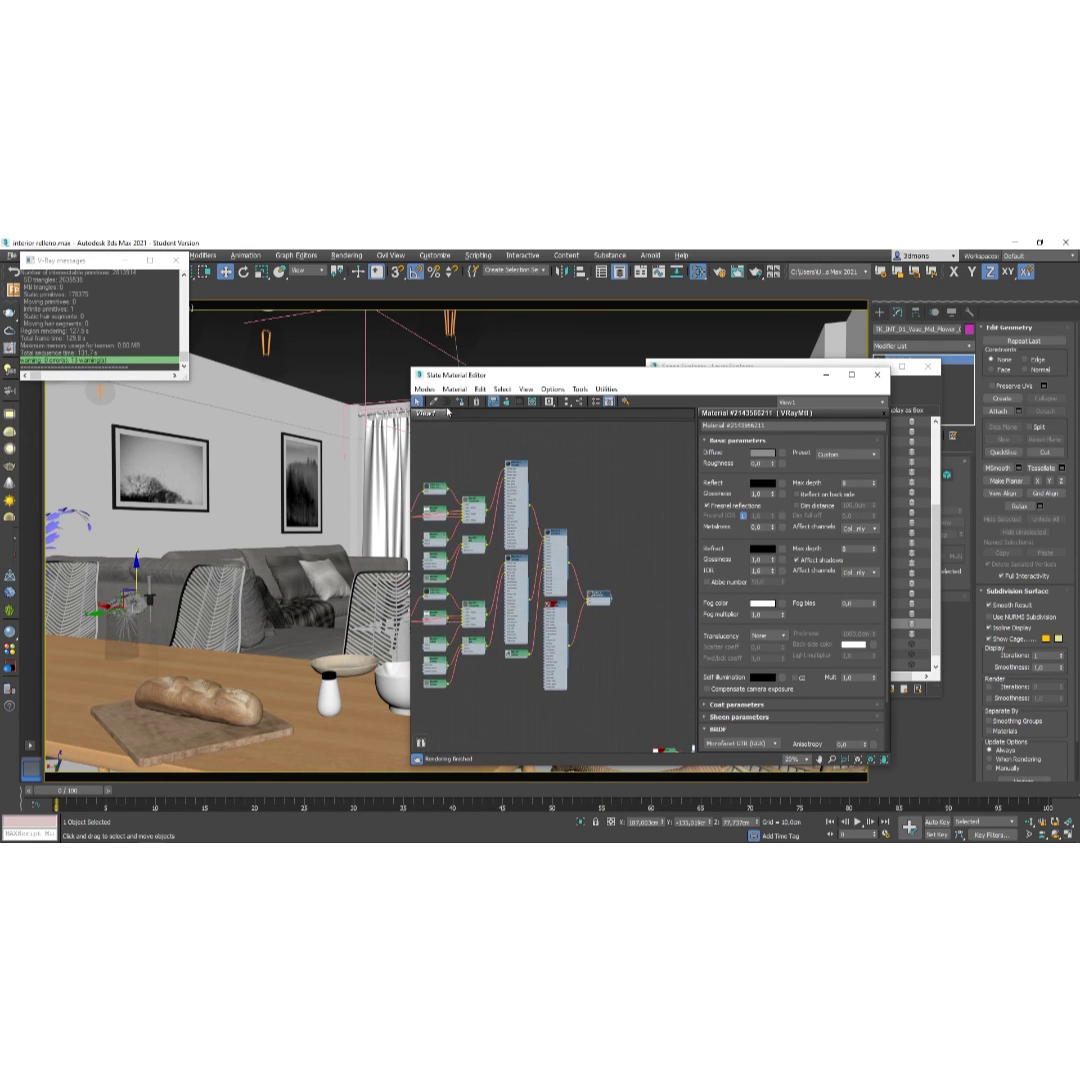
middle_click_drag(536, 559, 604, 594)
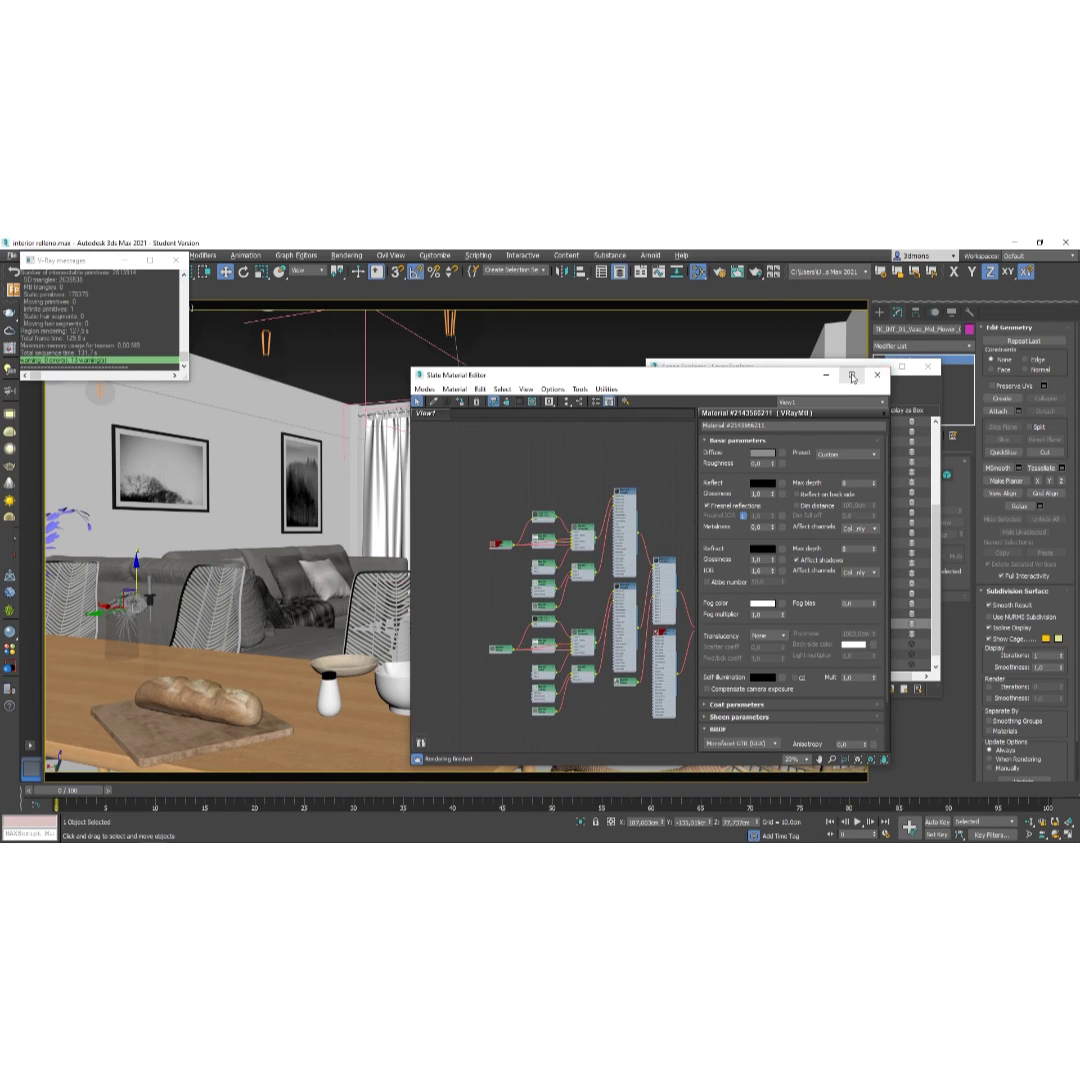
Maximize the Slate Material Editor and move the sofa's fabric bitmap node, Map #82, farther from the Color Correction node.
left_click(851, 374)
scroll(286, 455, "up", 10)
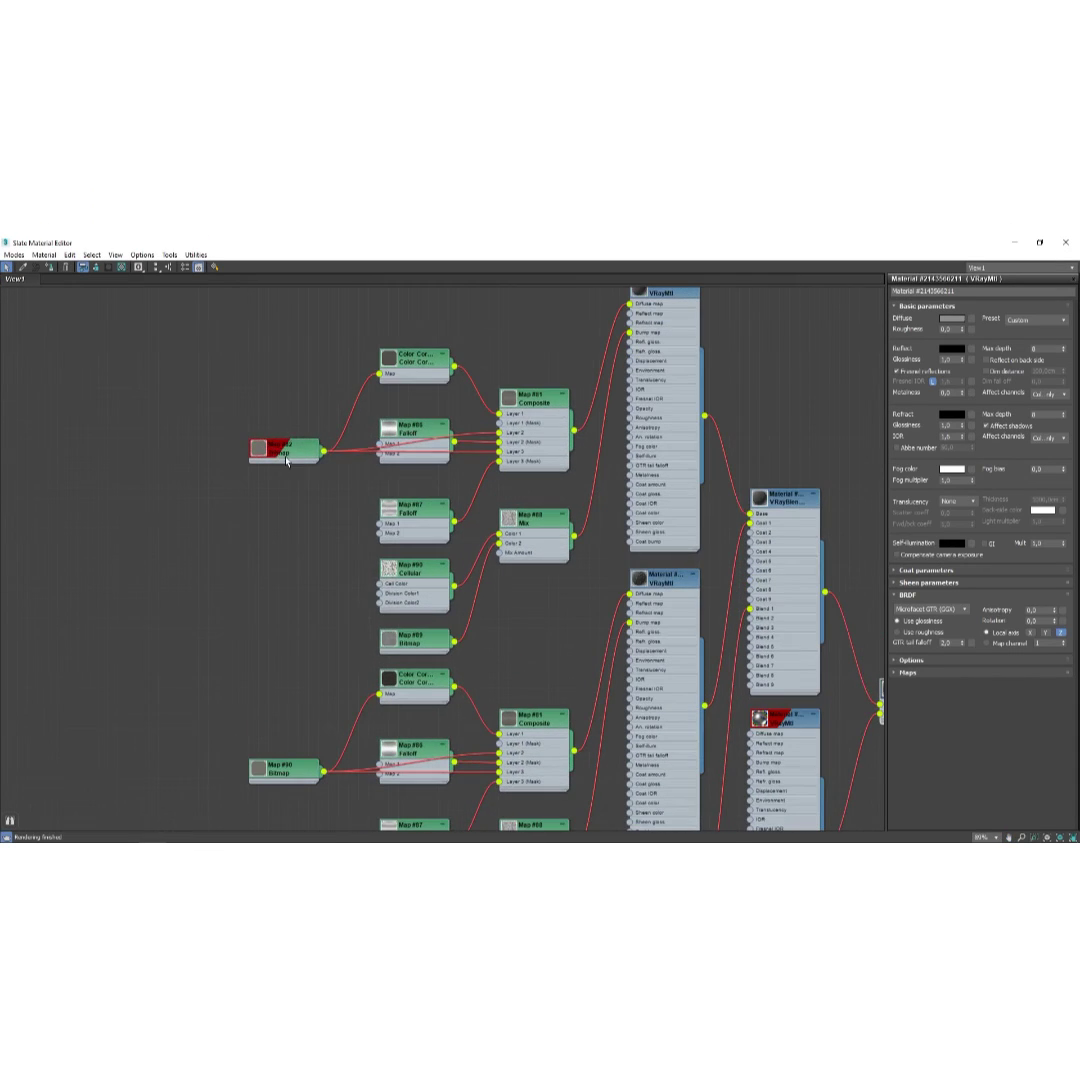
left_click_drag(291, 447, 250, 439)
middle_click_drag(409, 419, 376, 510)
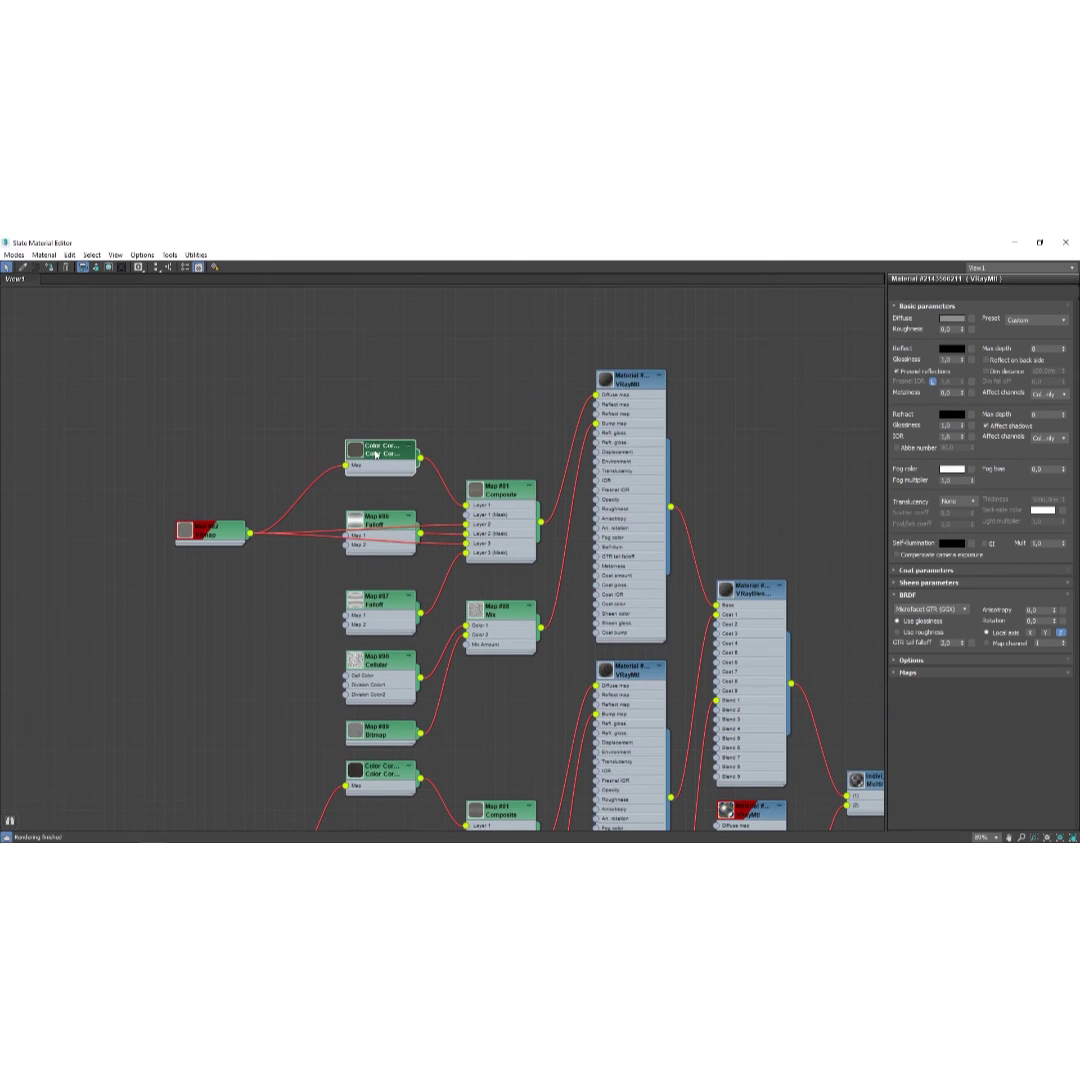
Open the upper Color Correction node's parameters and compare its Standard and Advanced lightness modes.
double_click(376, 461)
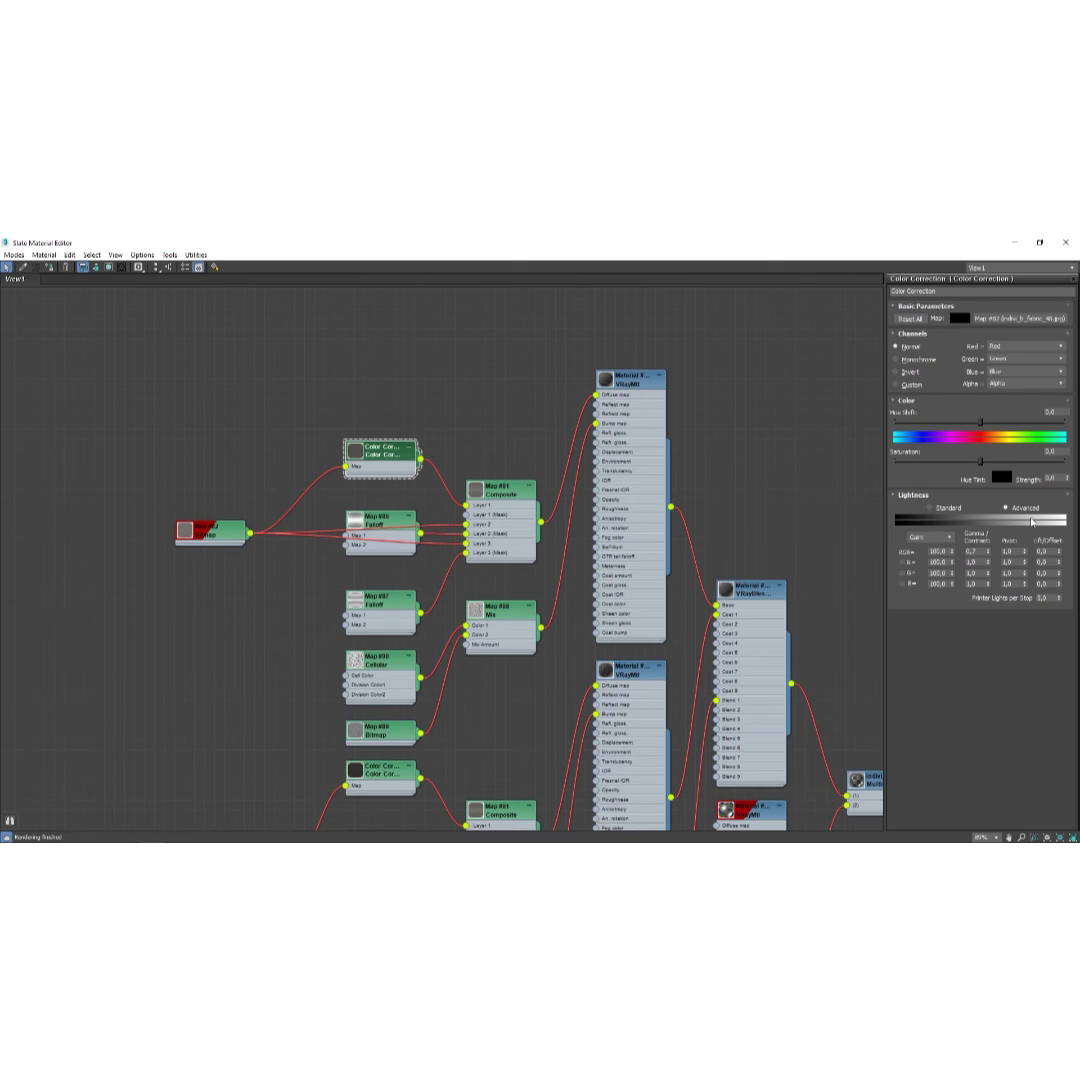
left_click(929, 509)
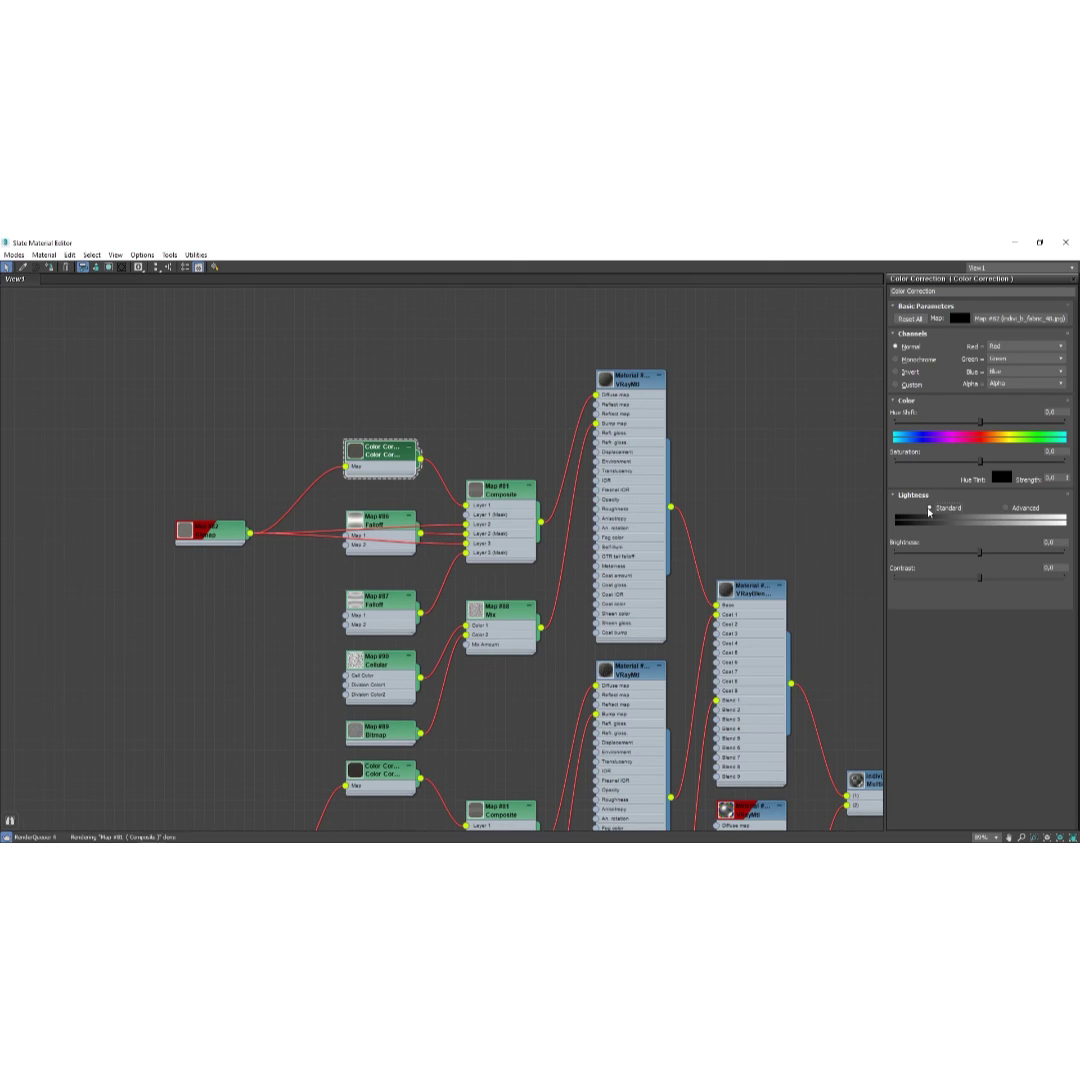
left_click(1006, 508)
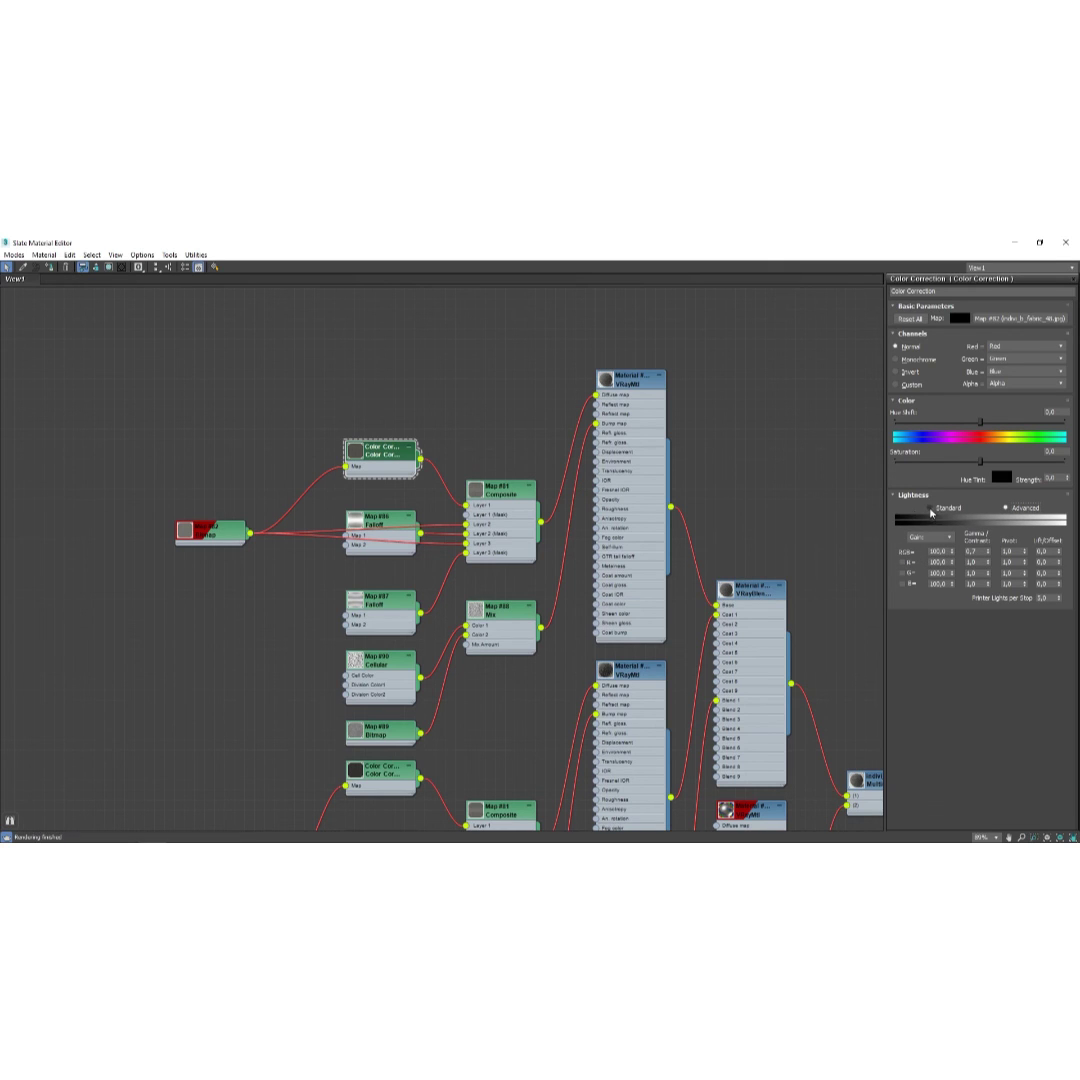
Add a second Color Correction map and wire it between the existing Color Correction and Layer 1 of the upper Composite.
left_click_drag(385, 458, 240, 468)
right_click(364, 431)
mouse_move(395, 448)
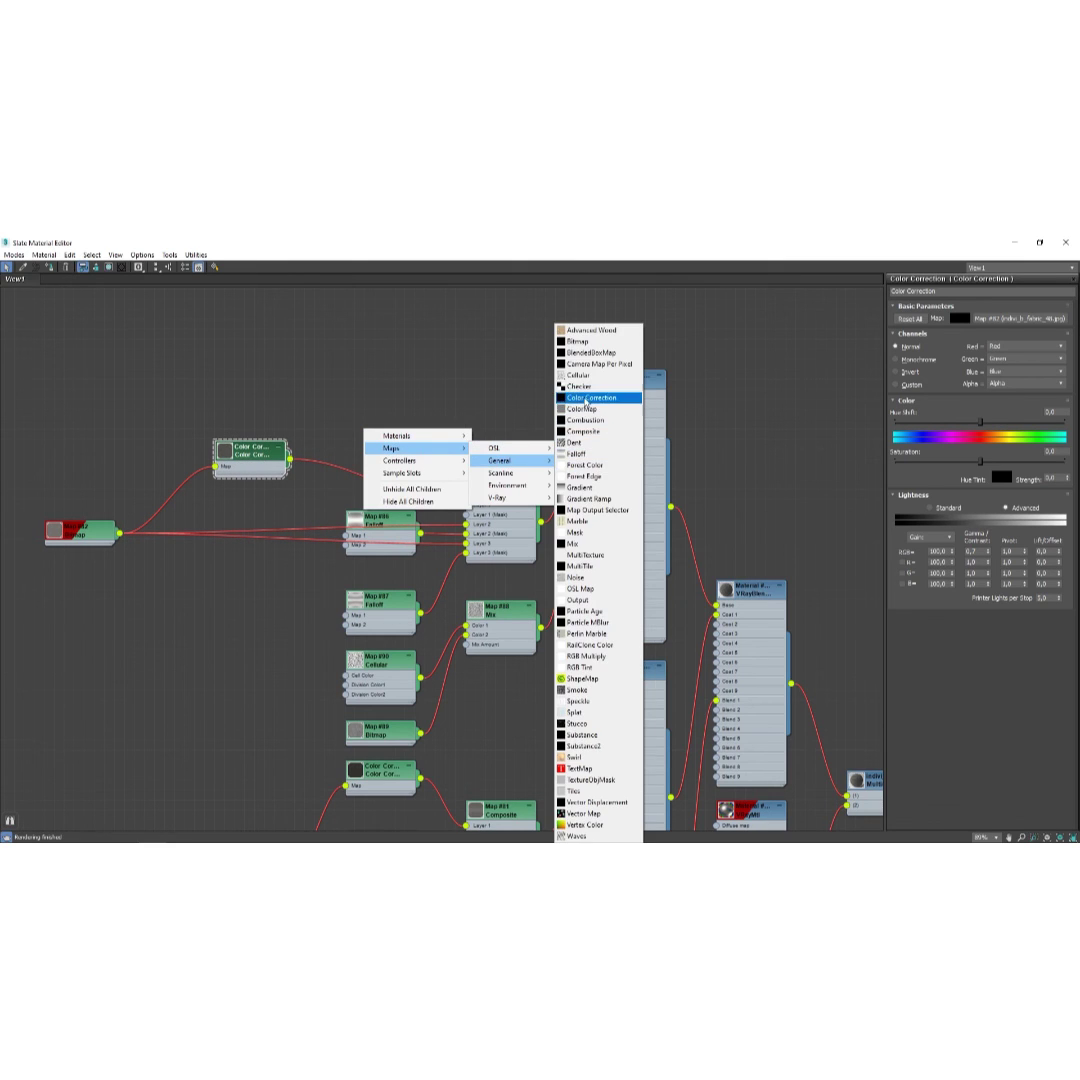
left_click(600, 397)
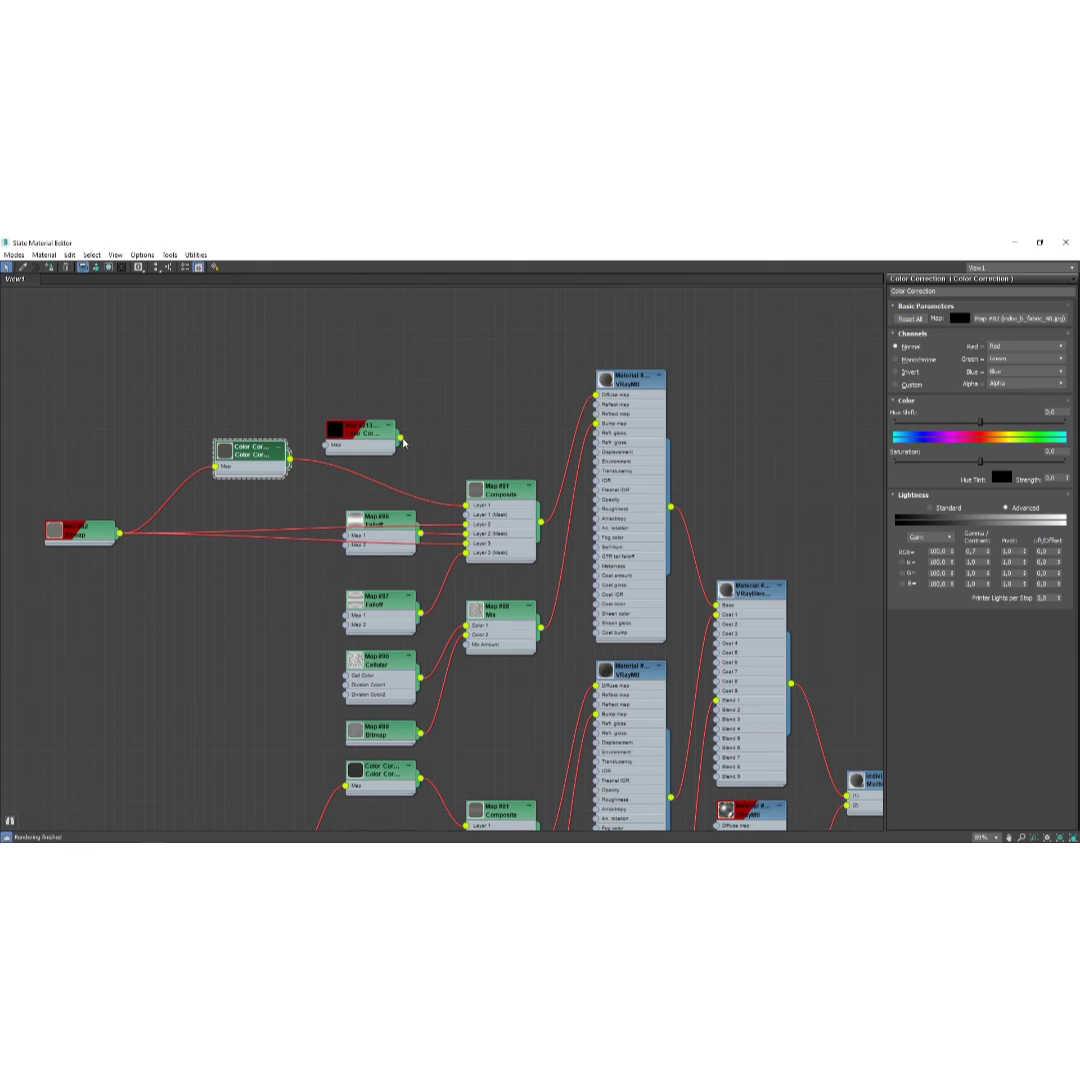
left_click_drag(401, 438, 398, 493)
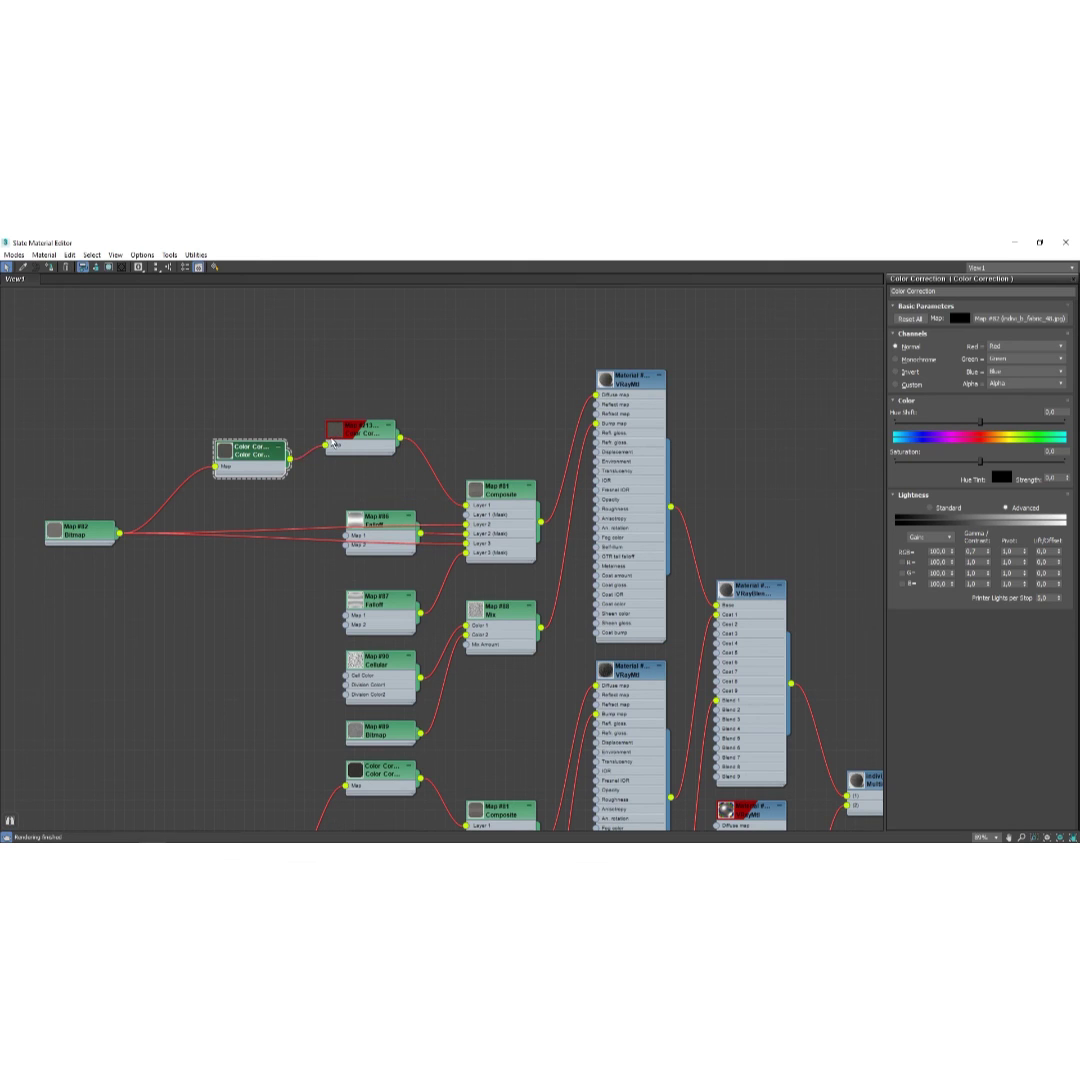
Strongly raise the brightness of the new Color Correction map and open the parameters of the Map #82 fabric bitmap.
left_click(360, 432)
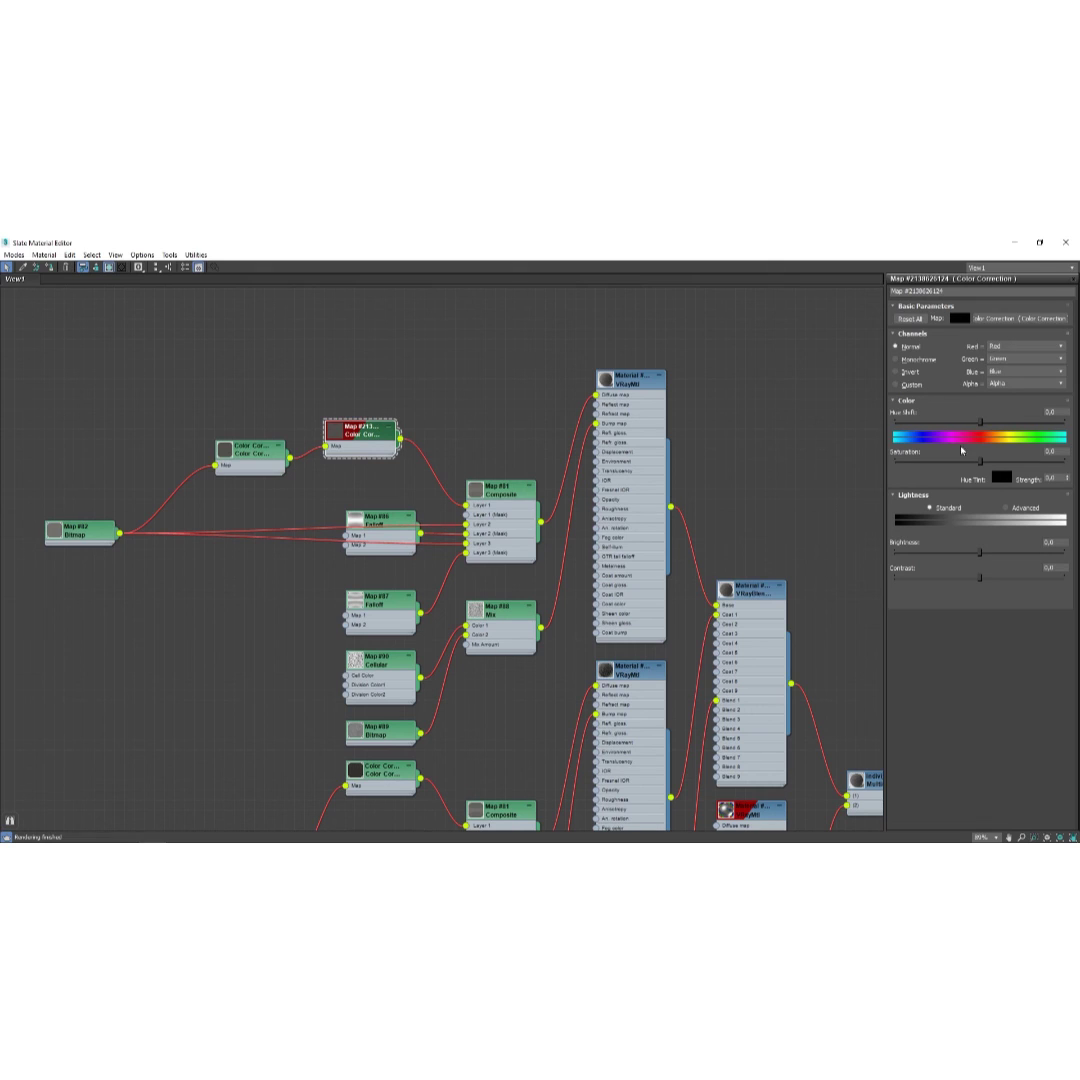
left_click_drag(996, 561, 1035, 553)
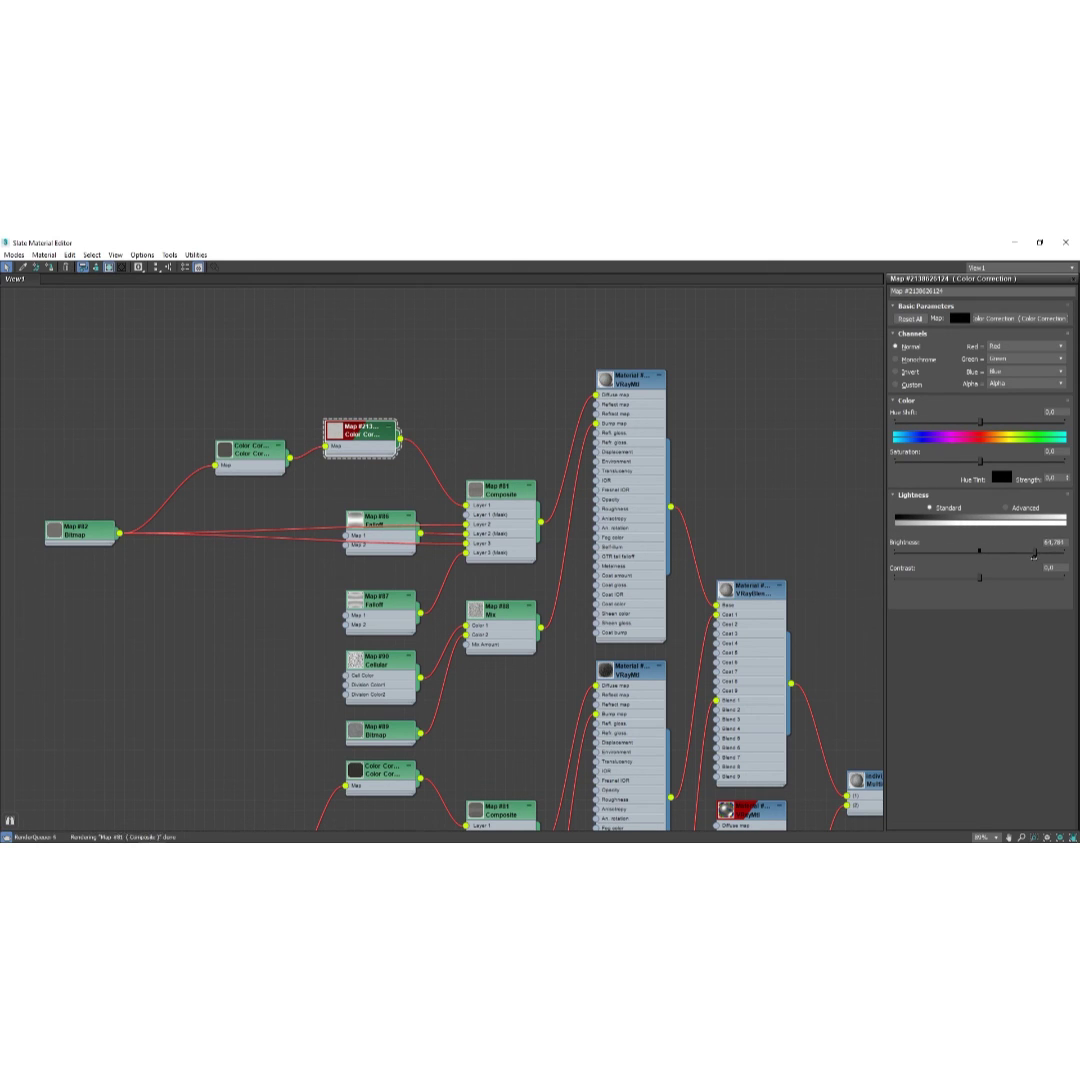
double_click(76, 531)
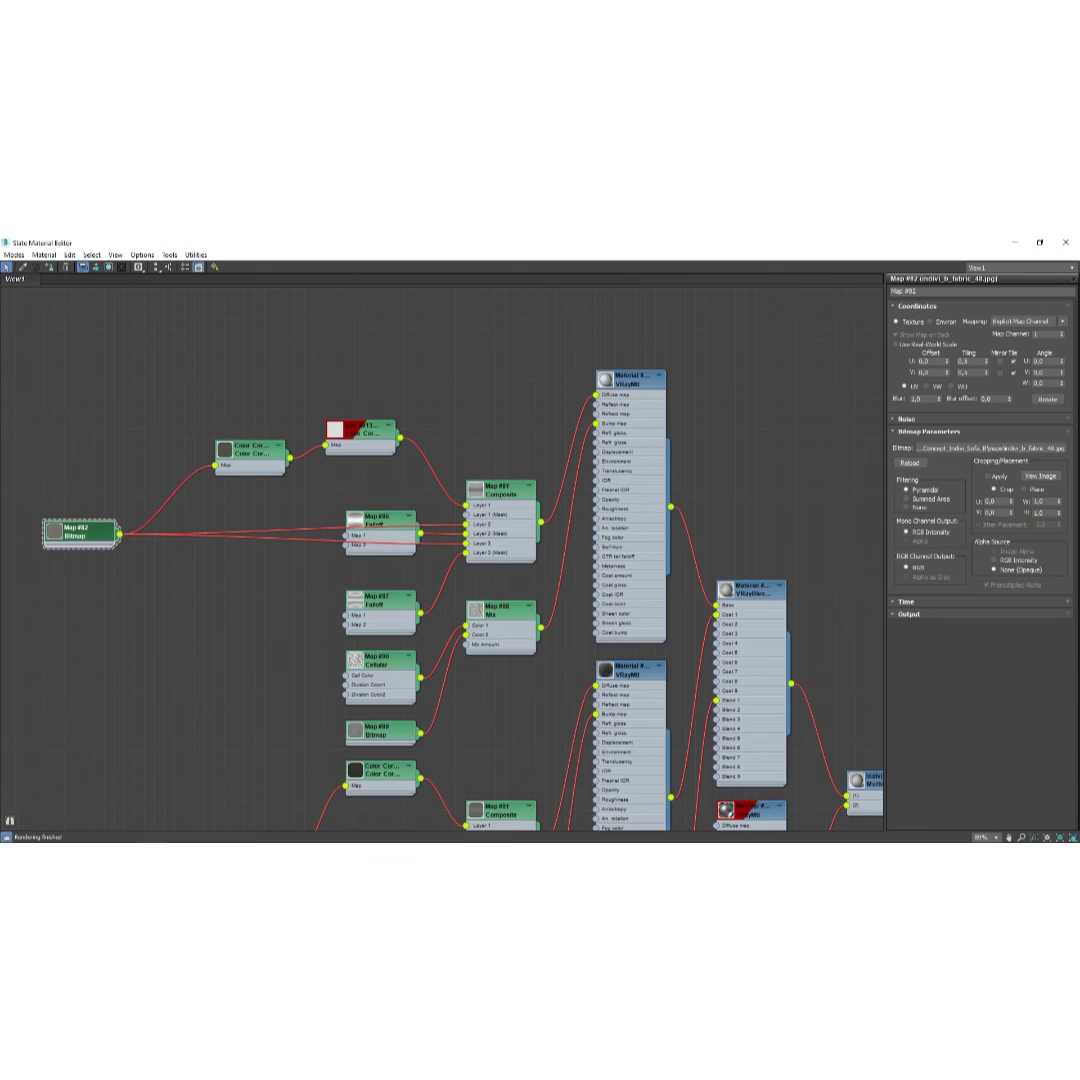
Bring the V-Ray Frame Buffer back over the material editor and start a new test render of the lightened sofa.
left_click_drag(0, 385, 503, 331)
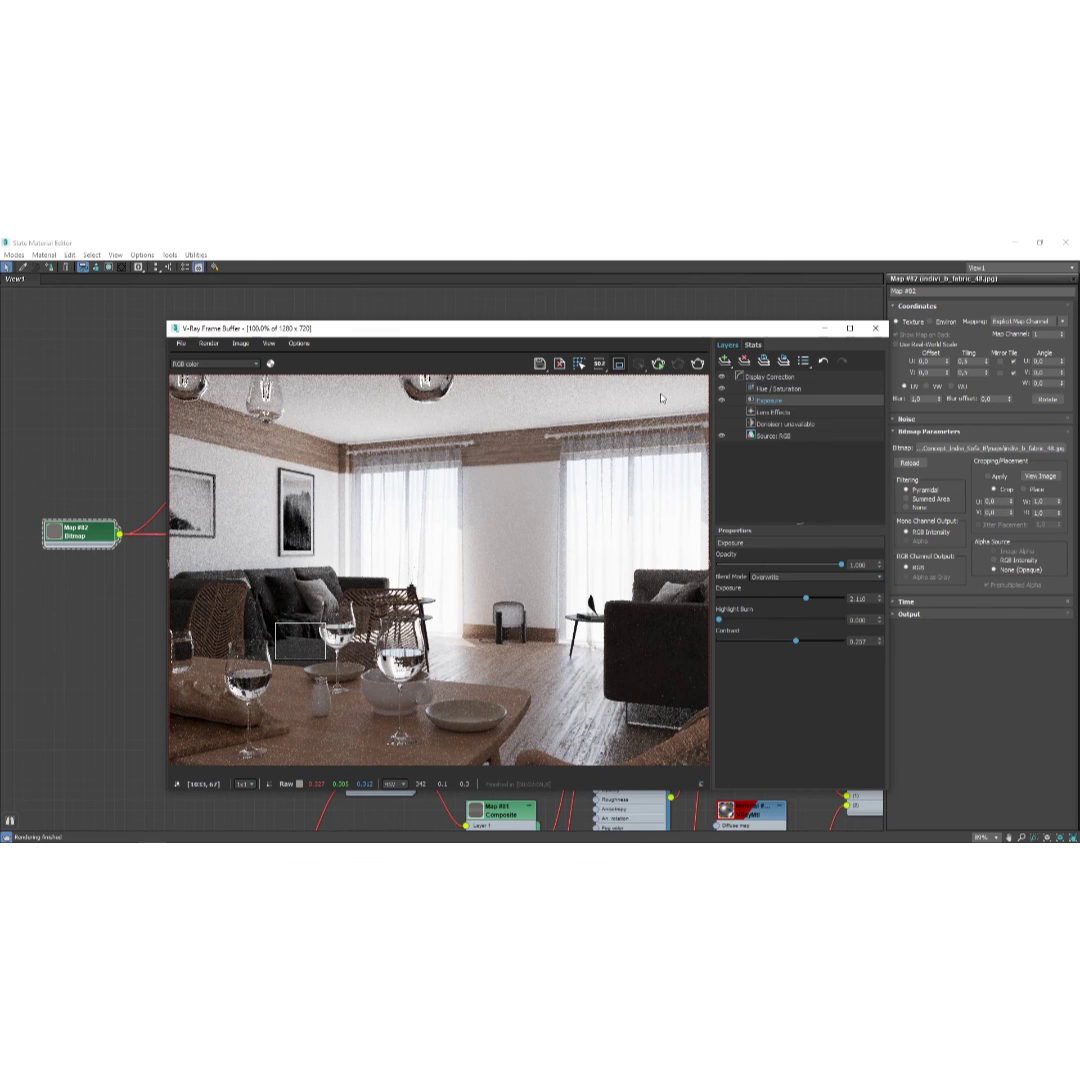
left_click(697, 364)
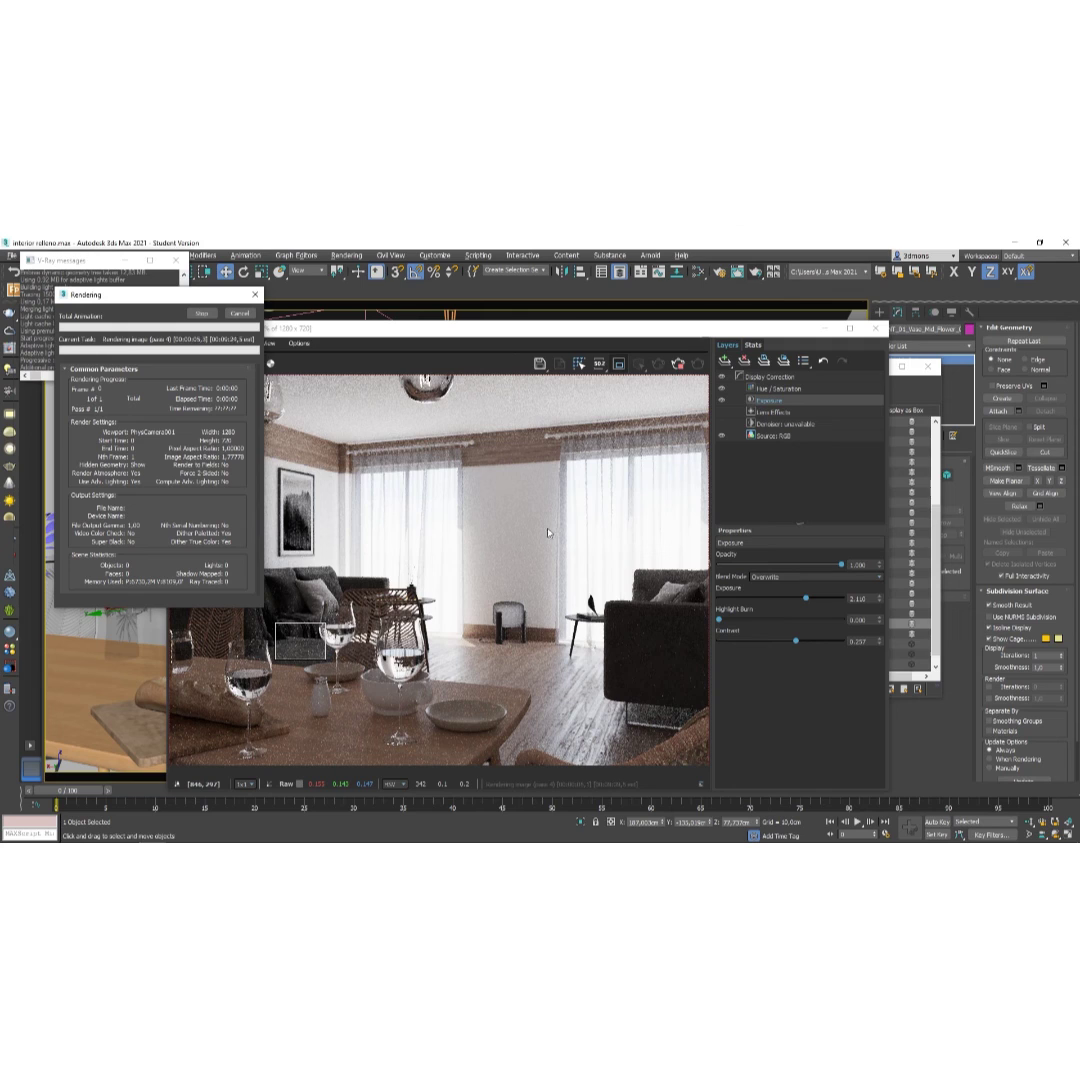
Check the sofa region in the running test render, cancel the render and open the added Color Correction map's parameters.
scroll(349, 667, "up", 1)
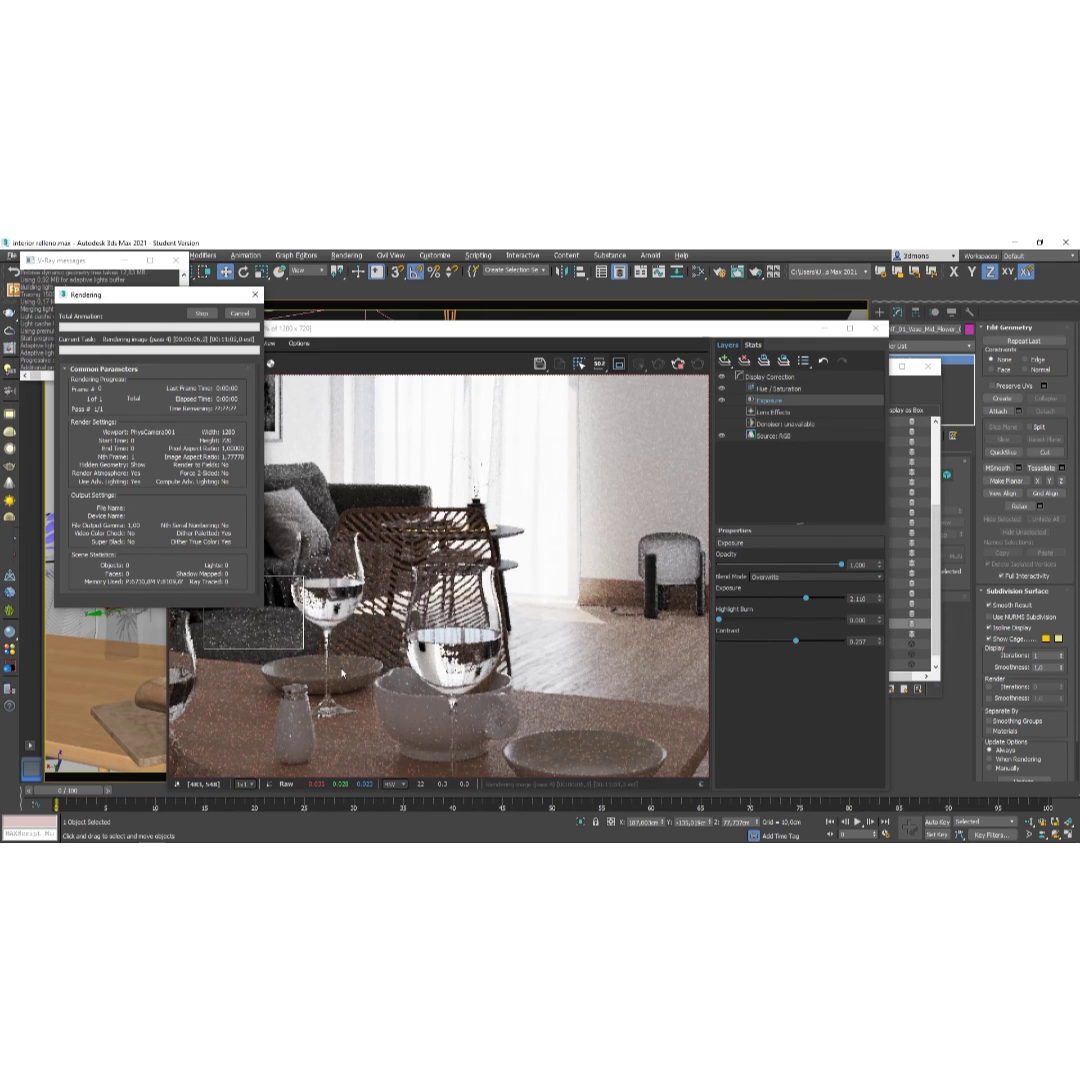
left_click(240, 316)
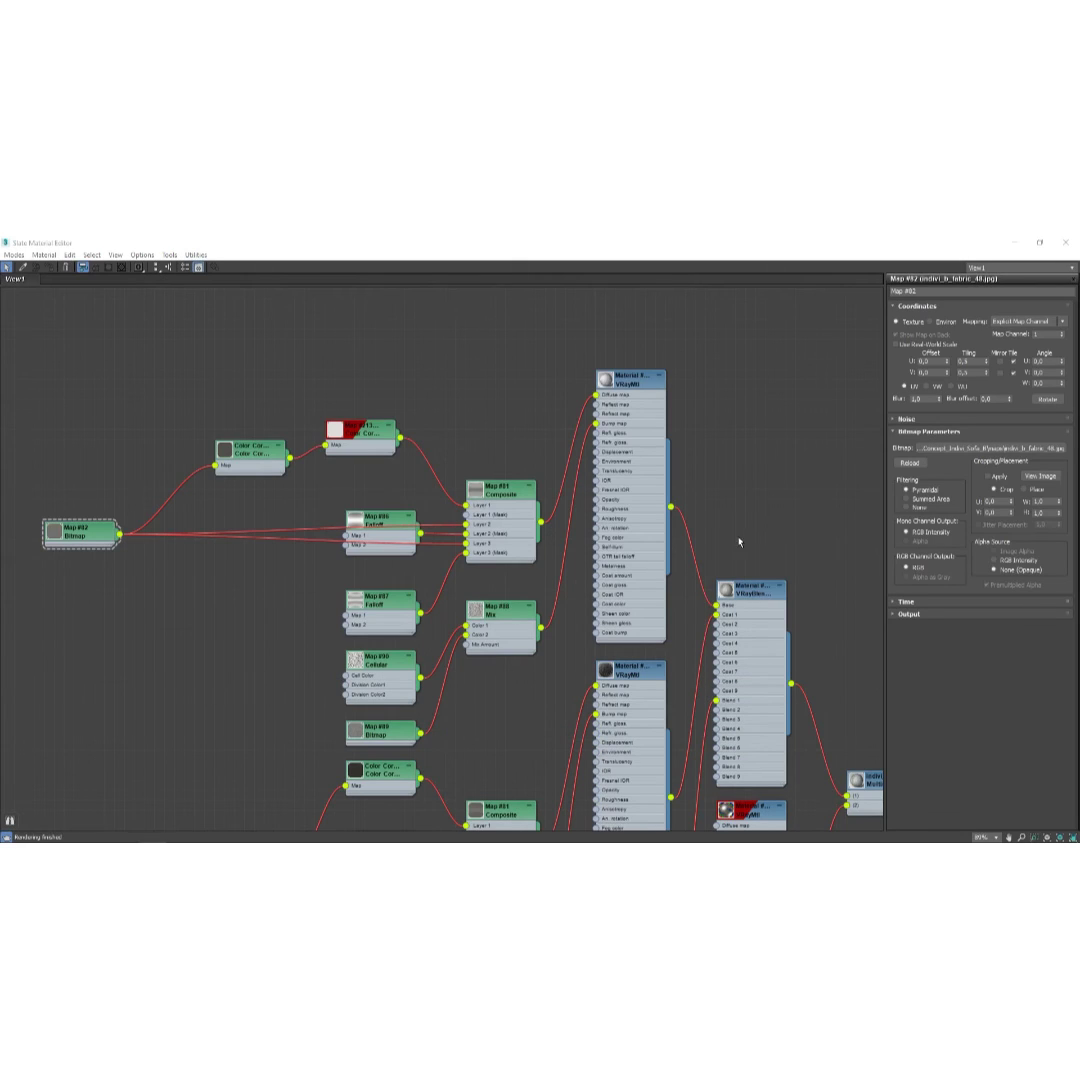
double_click(389, 428)
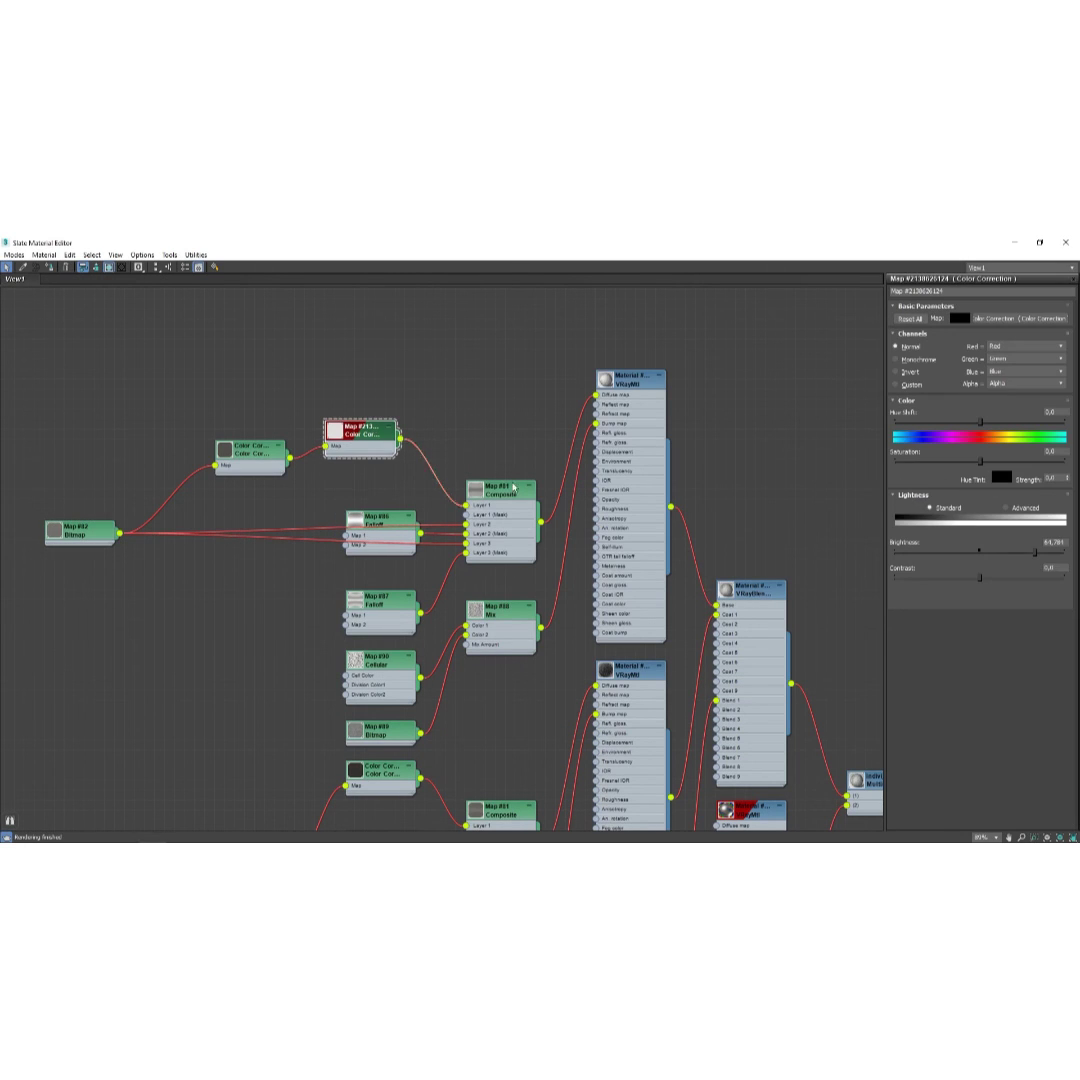
Examine the sofa material's node network alongside the rendered sofa, following the fabric maps toward the VRayMtl and blend nodes.
left_click(1040, 242)
middle_click_drag(571, 533, 555, 563)
scroll(556, 562, "down", 5)
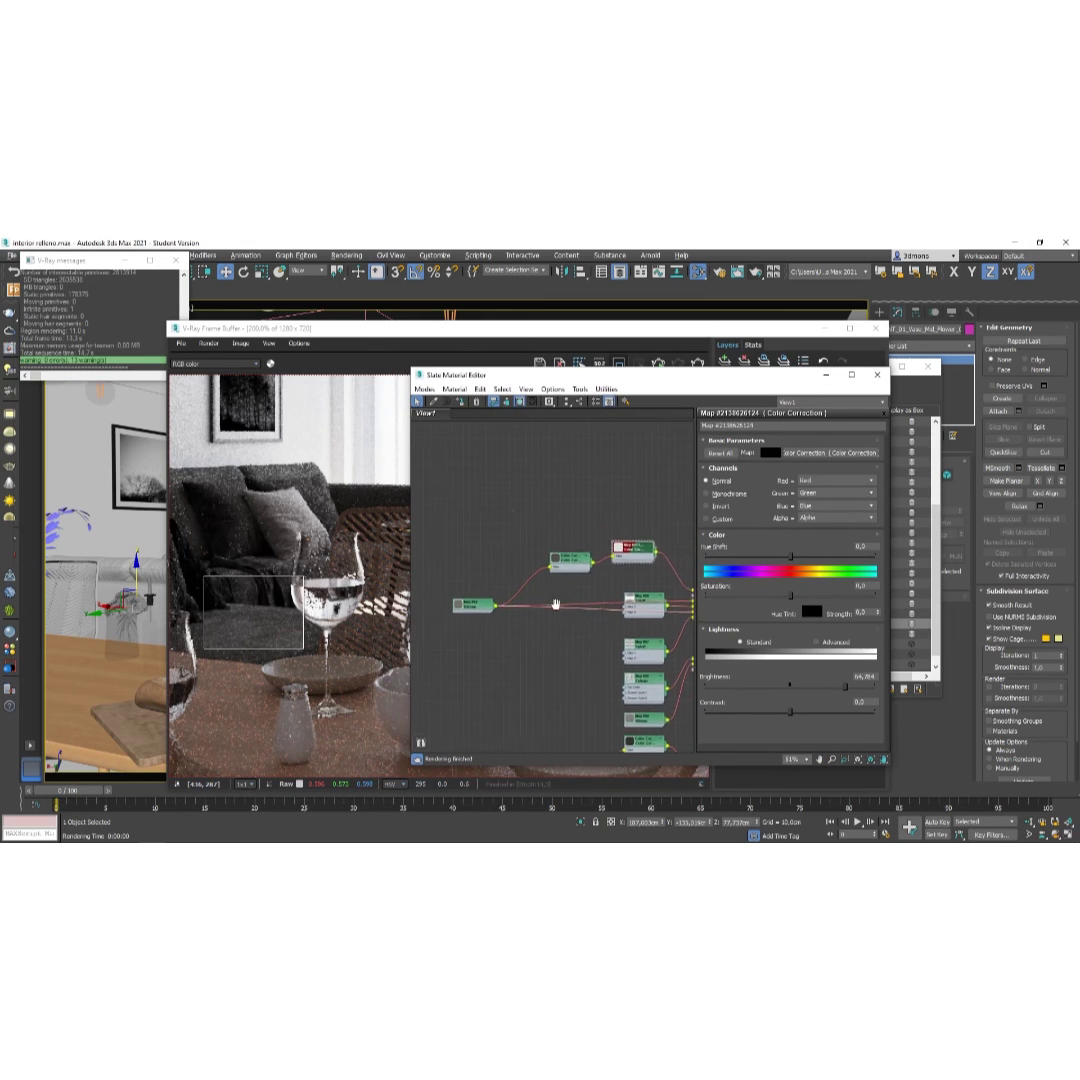
scroll(552, 606, "up", 6)
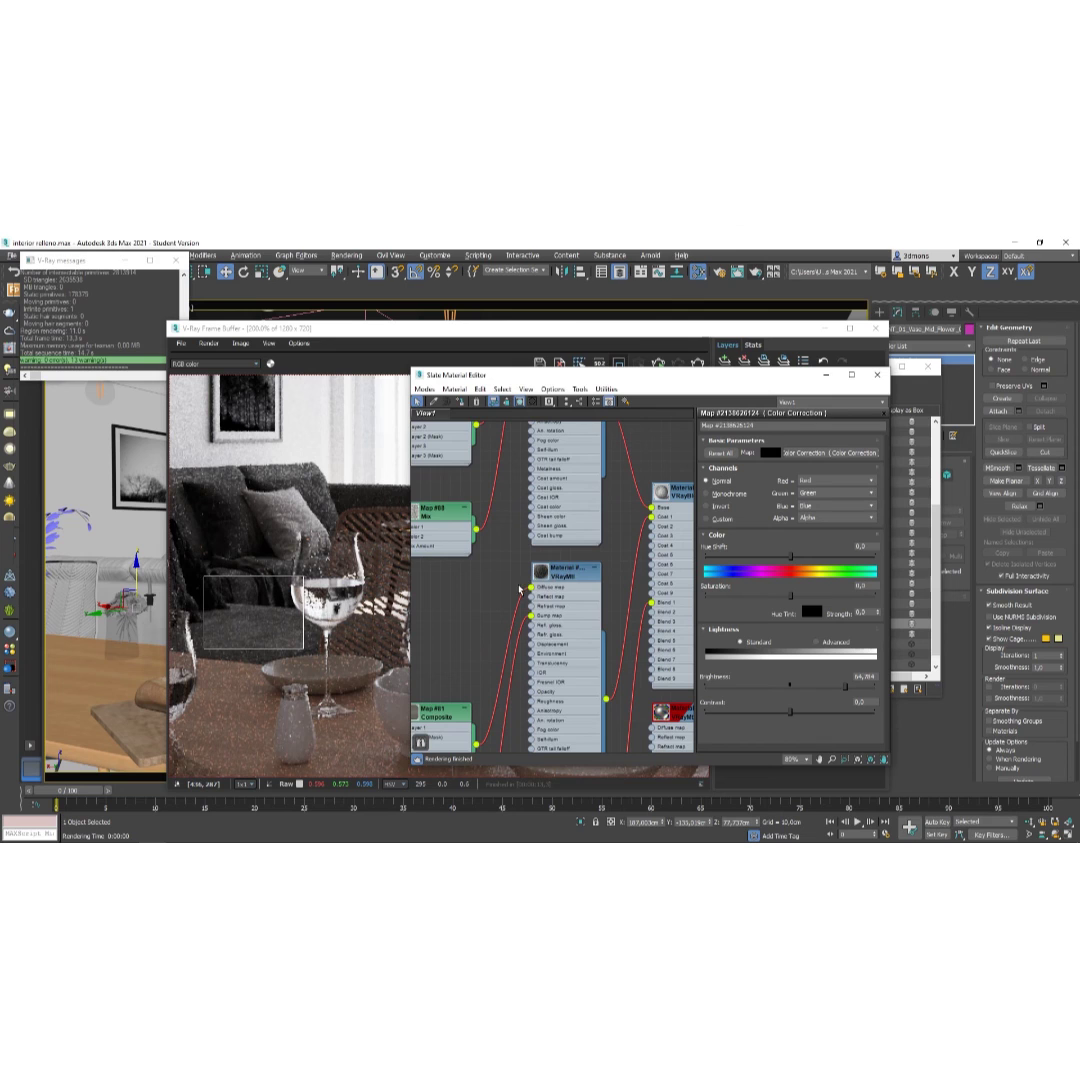
middle_click_drag(519, 590, 566, 525)
scroll(531, 564, "down", 1)
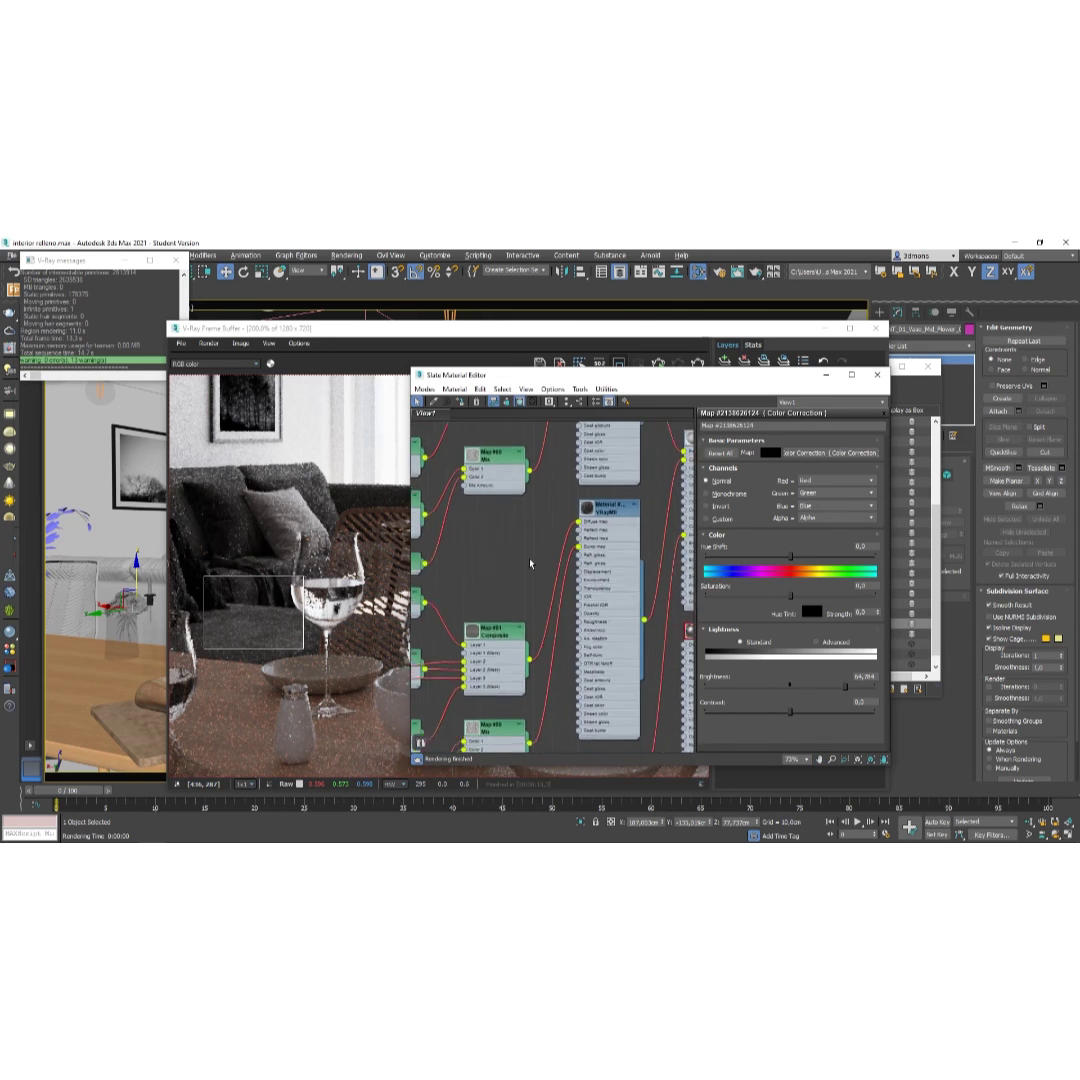
scroll(531, 564, "down", 2)
left_click(851, 375)
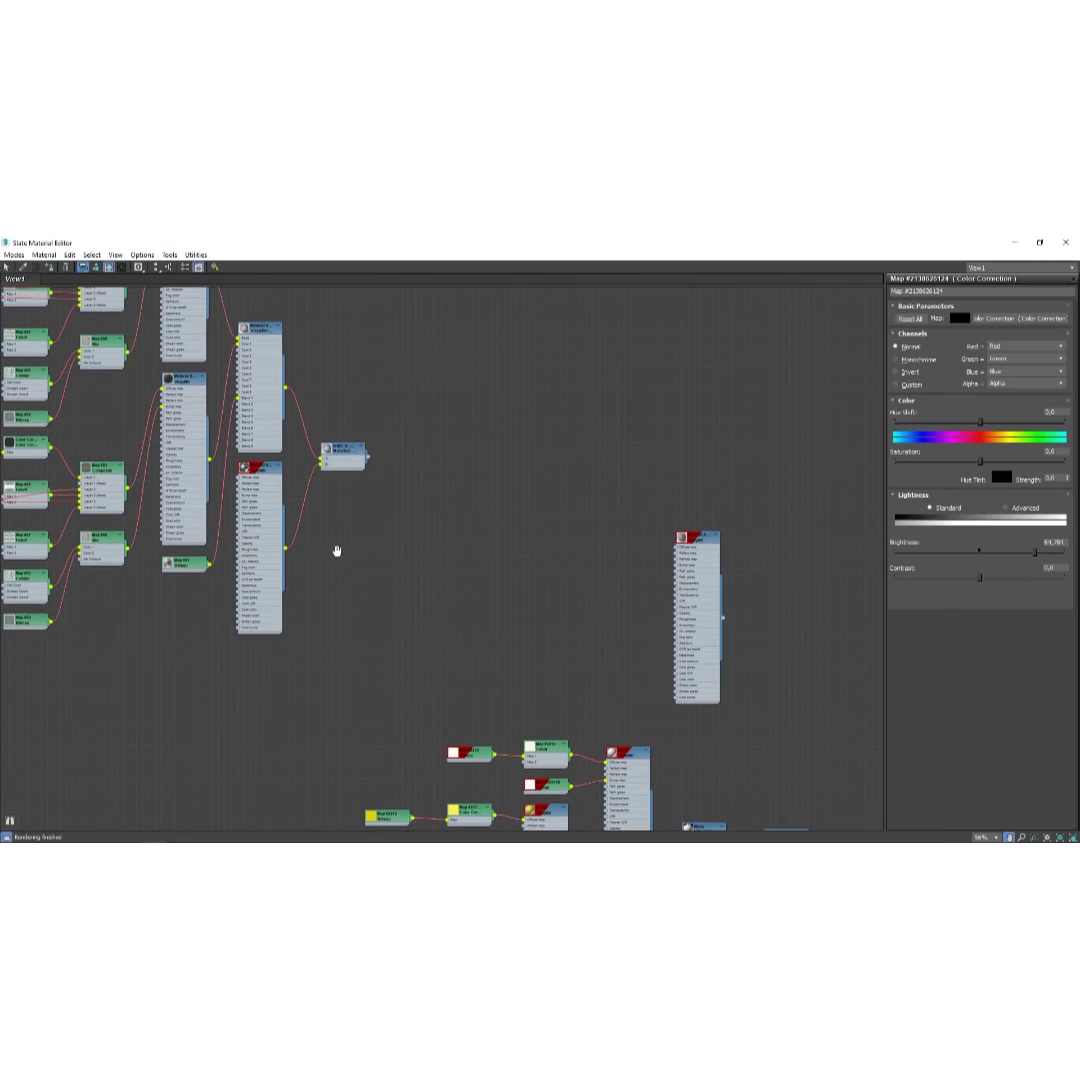
Move the lower branch's Map #90 bitmap node slightly away from the maps it feeds.
middle_click_drag(337, 551, 598, 610)
scroll(500, 595, "down", 1)
middle_click_drag(412, 545, 411, 598)
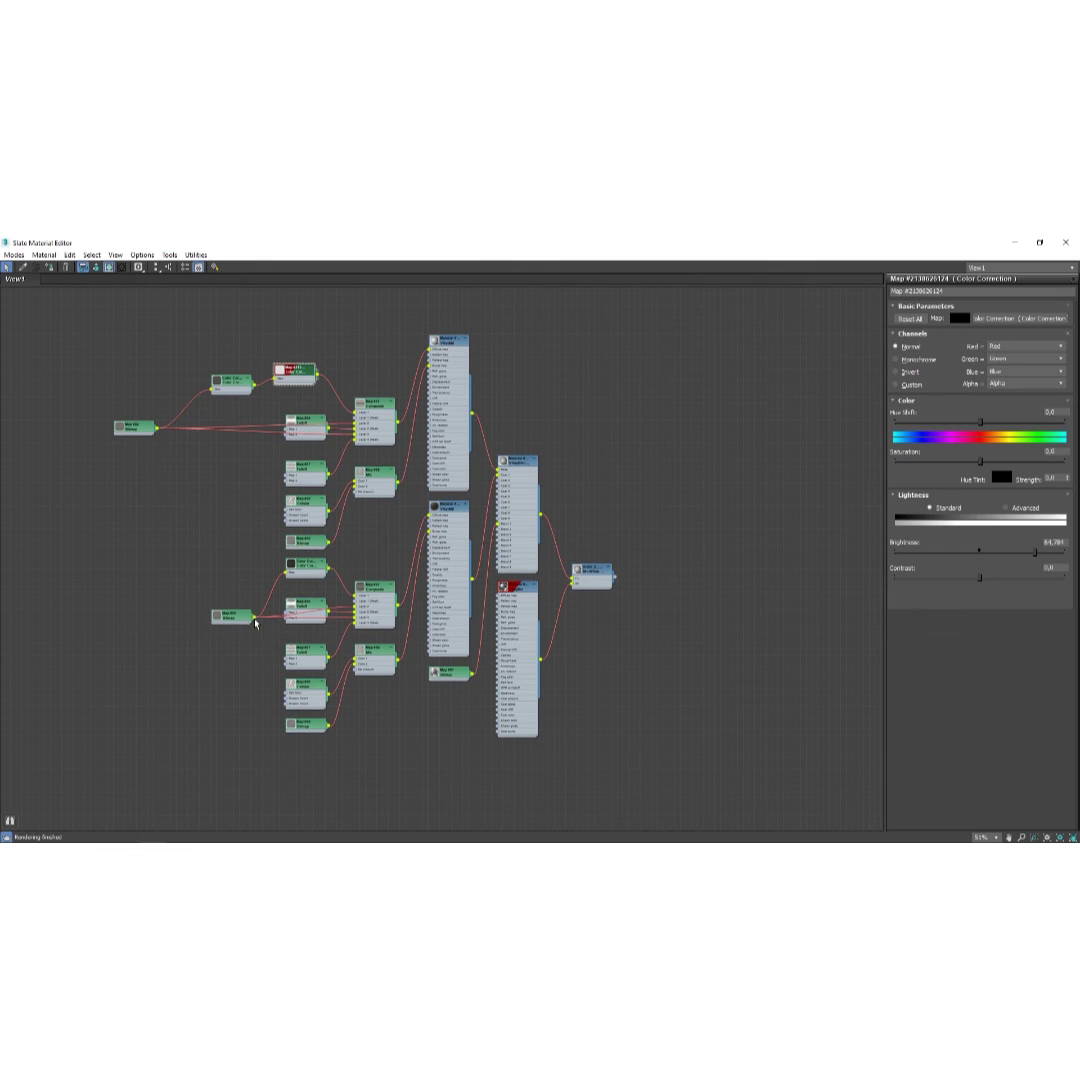
left_click_drag(238, 620, 222, 636)
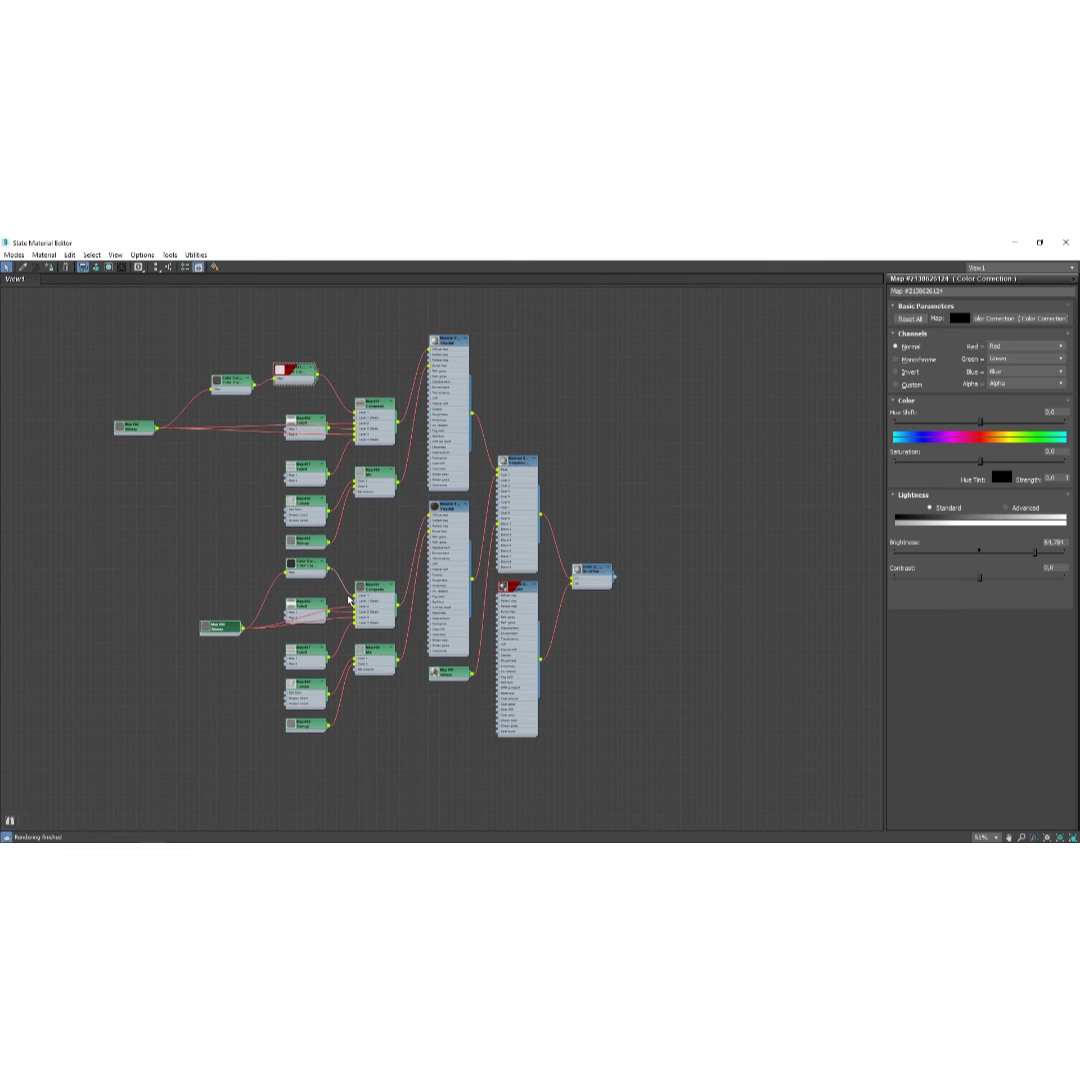
Examine how the Map #82 and Map #90 fabric bitmaps feed the two Composite maps in the sofa material.
scroll(301, 470, "up", 2)
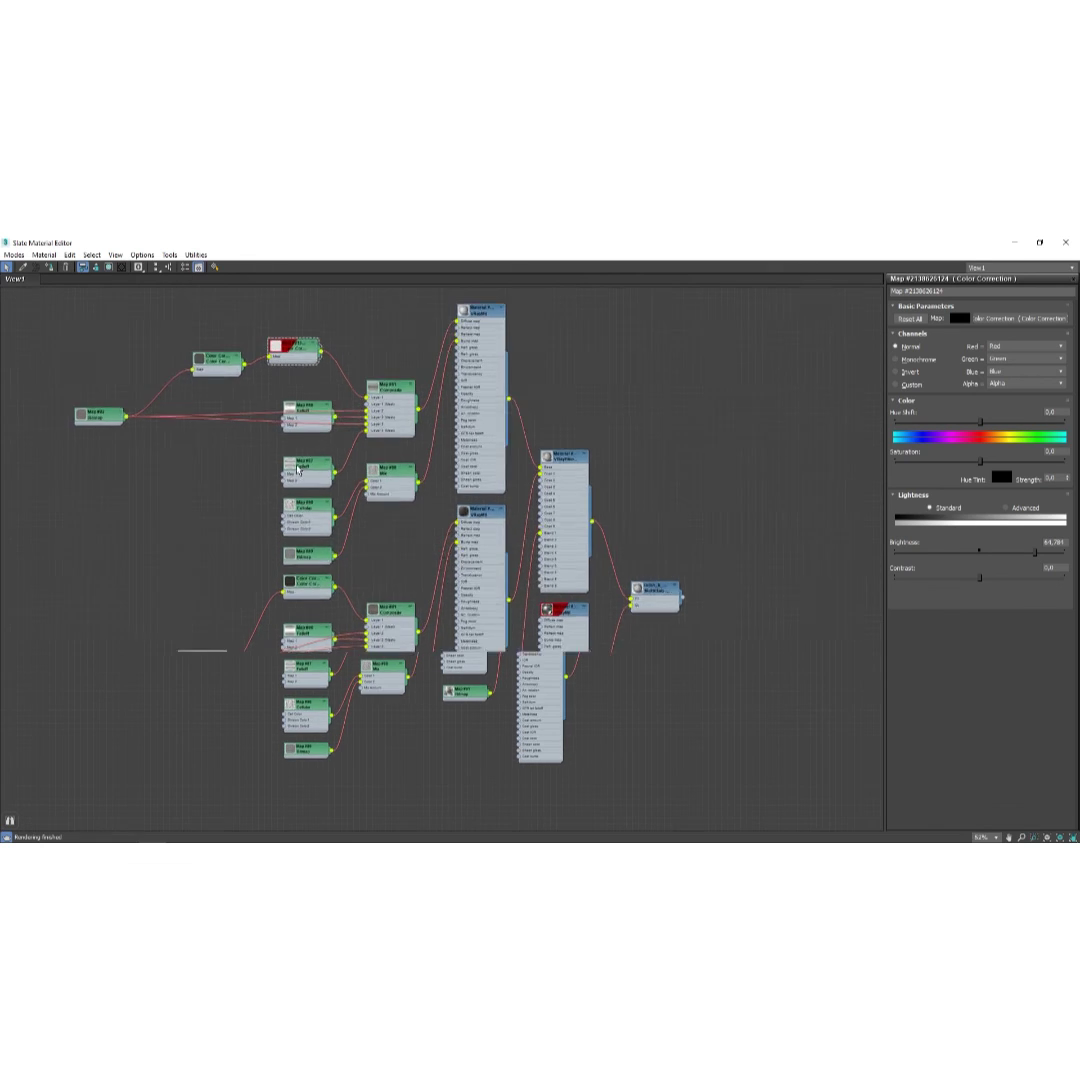
scroll(297, 467, "up", 4)
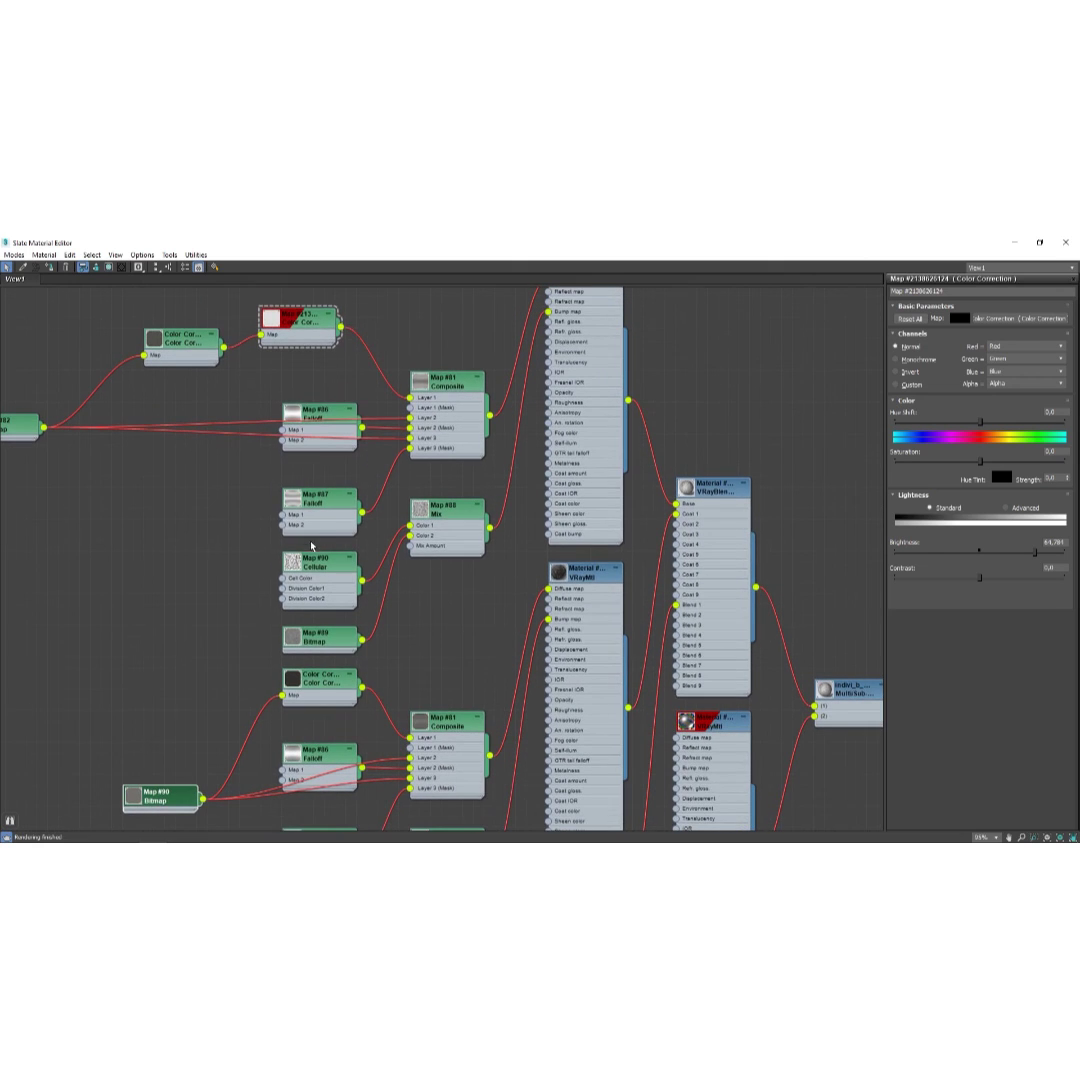
mouse_move(267, 594)
middle_mouse_down()
mouse_move(287, 632)
mouse_move(282, 585)
middle_mouse_up()
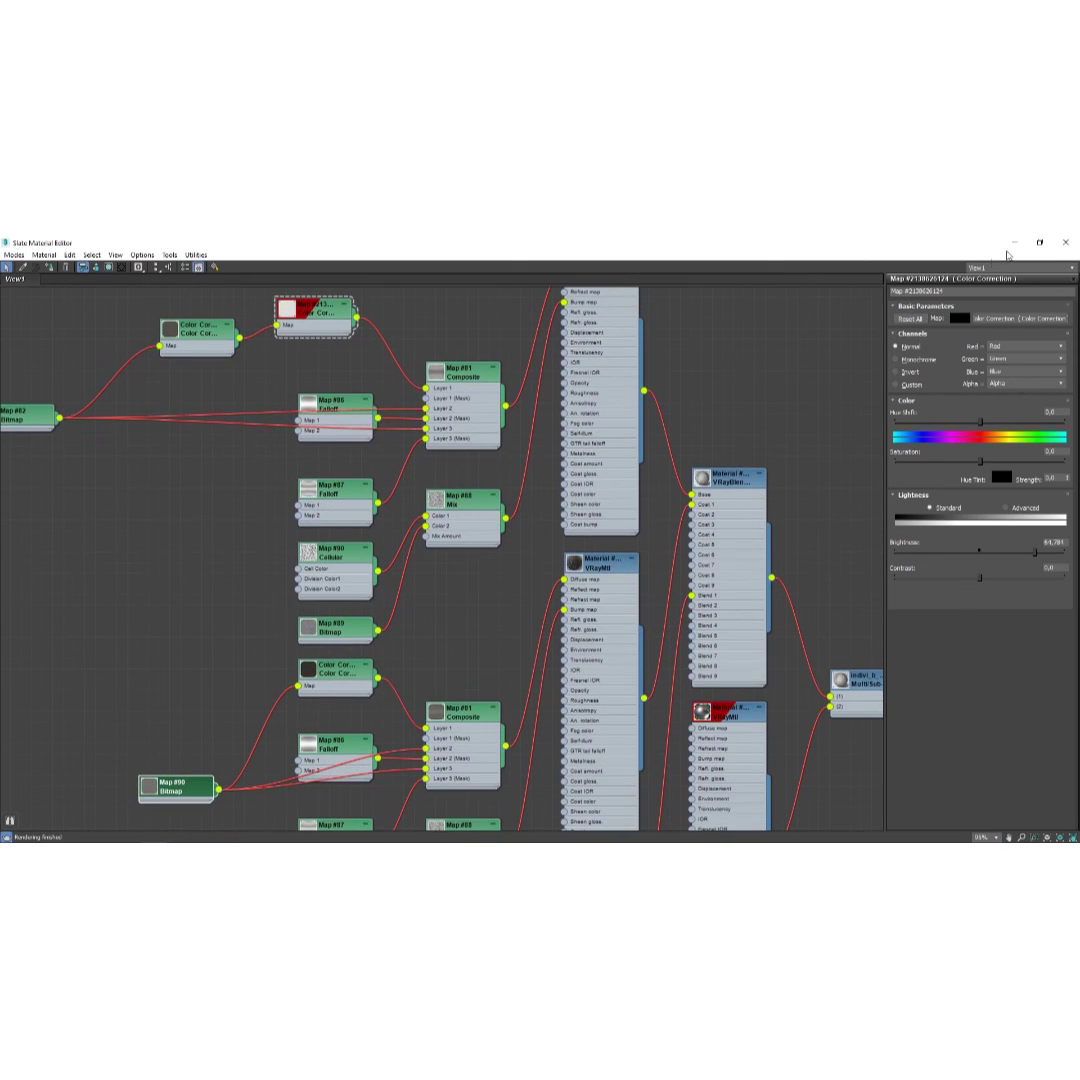
scroll(272, 588, "down", 2)
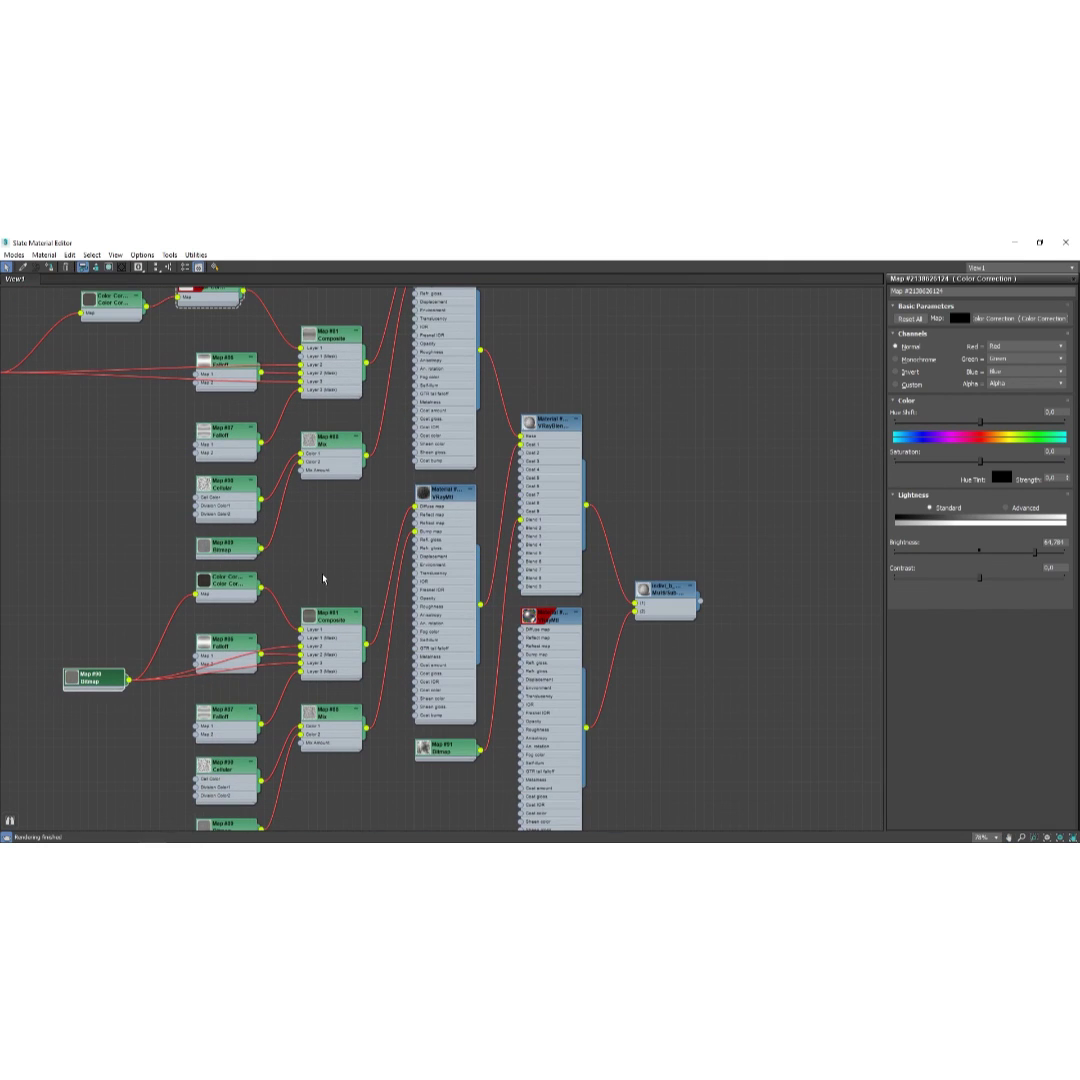
middle_click_drag(222, 617, 305, 579)
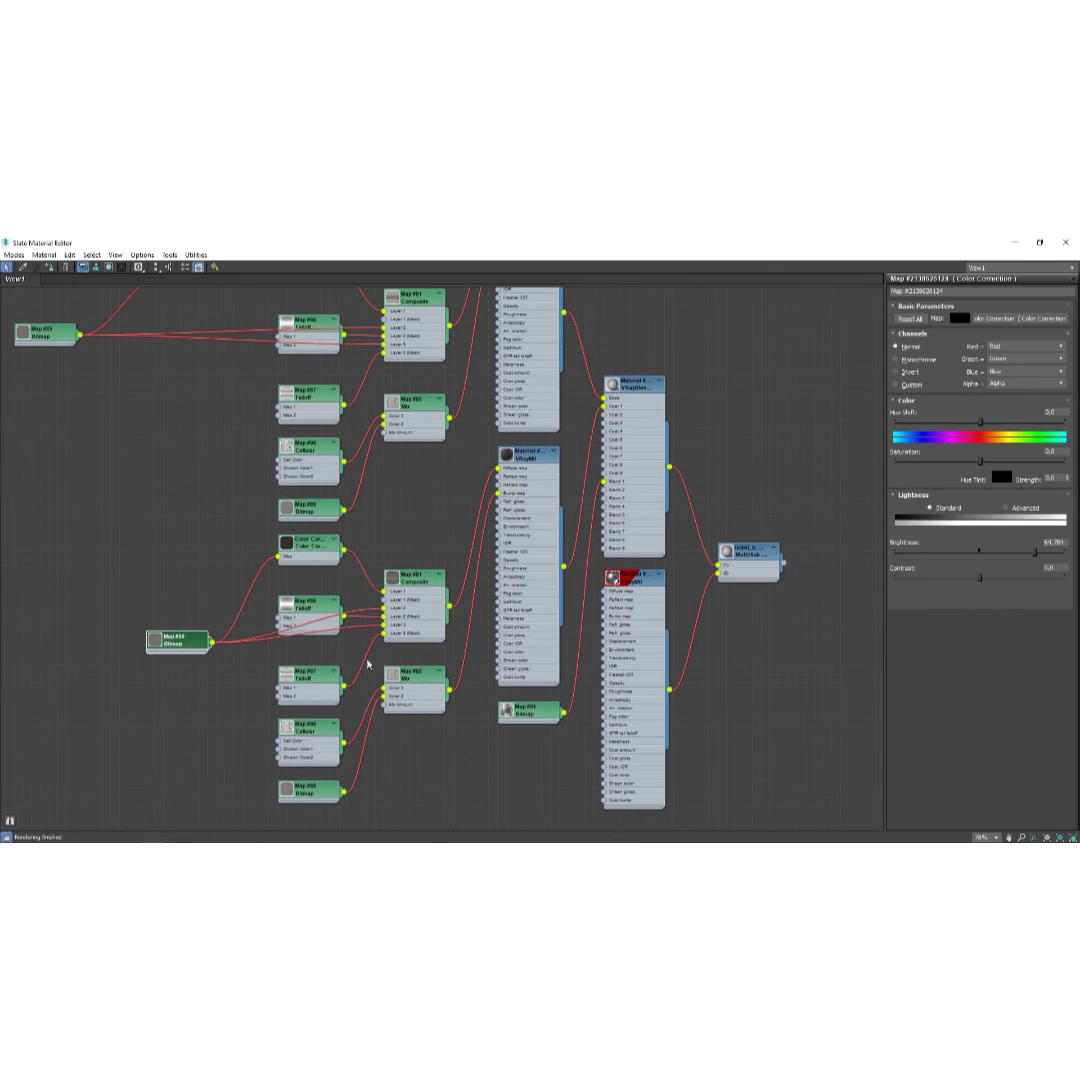
middle_click_drag(352, 484, 371, 499)
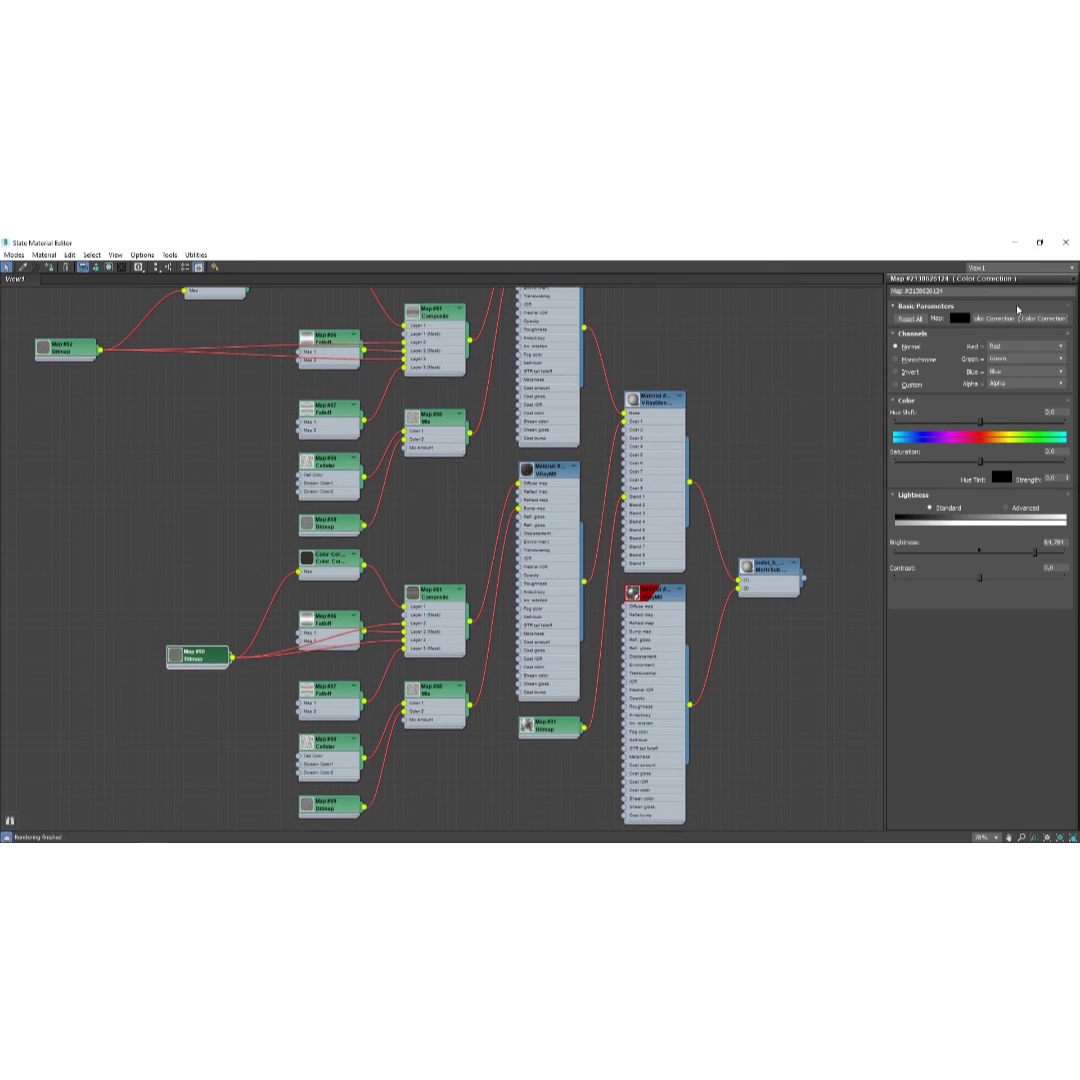
middle_click_drag(66, 354, 96, 572)
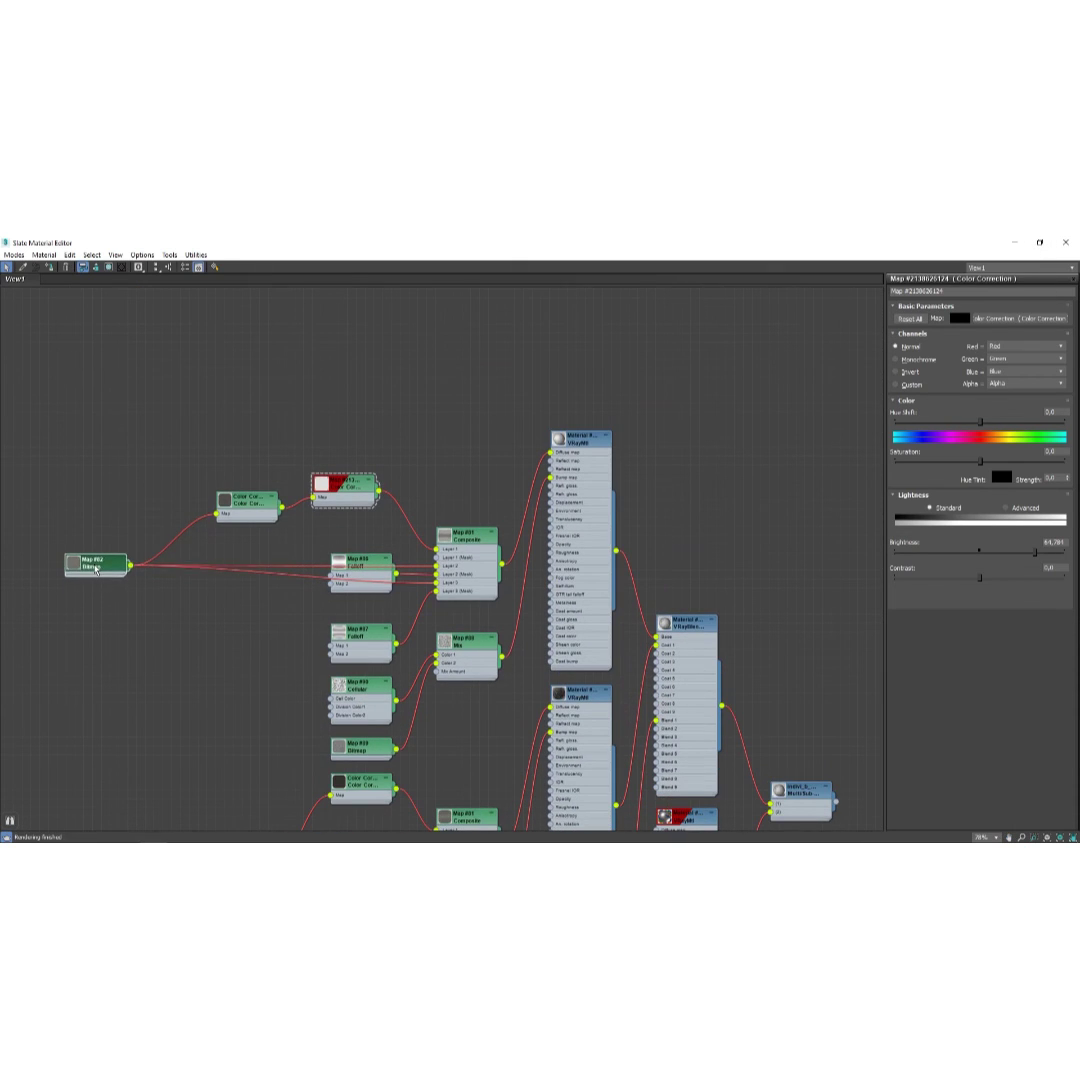
Shift the added Color Correction node slightly closer to the existing one and restore the material editor to its smaller window.
left_click(350, 490)
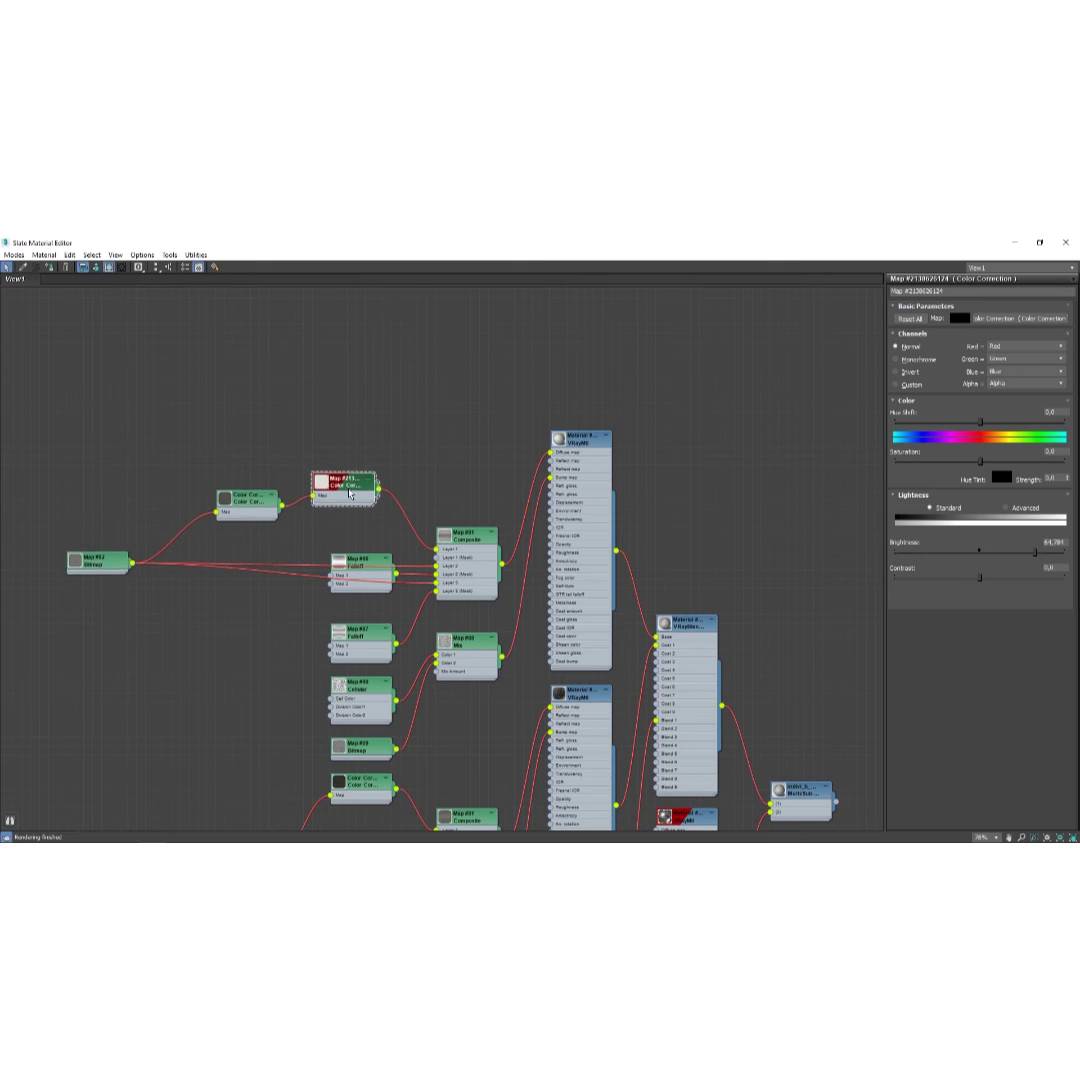
left_click_drag(350, 490, 340, 507)
left_click(1039, 242)
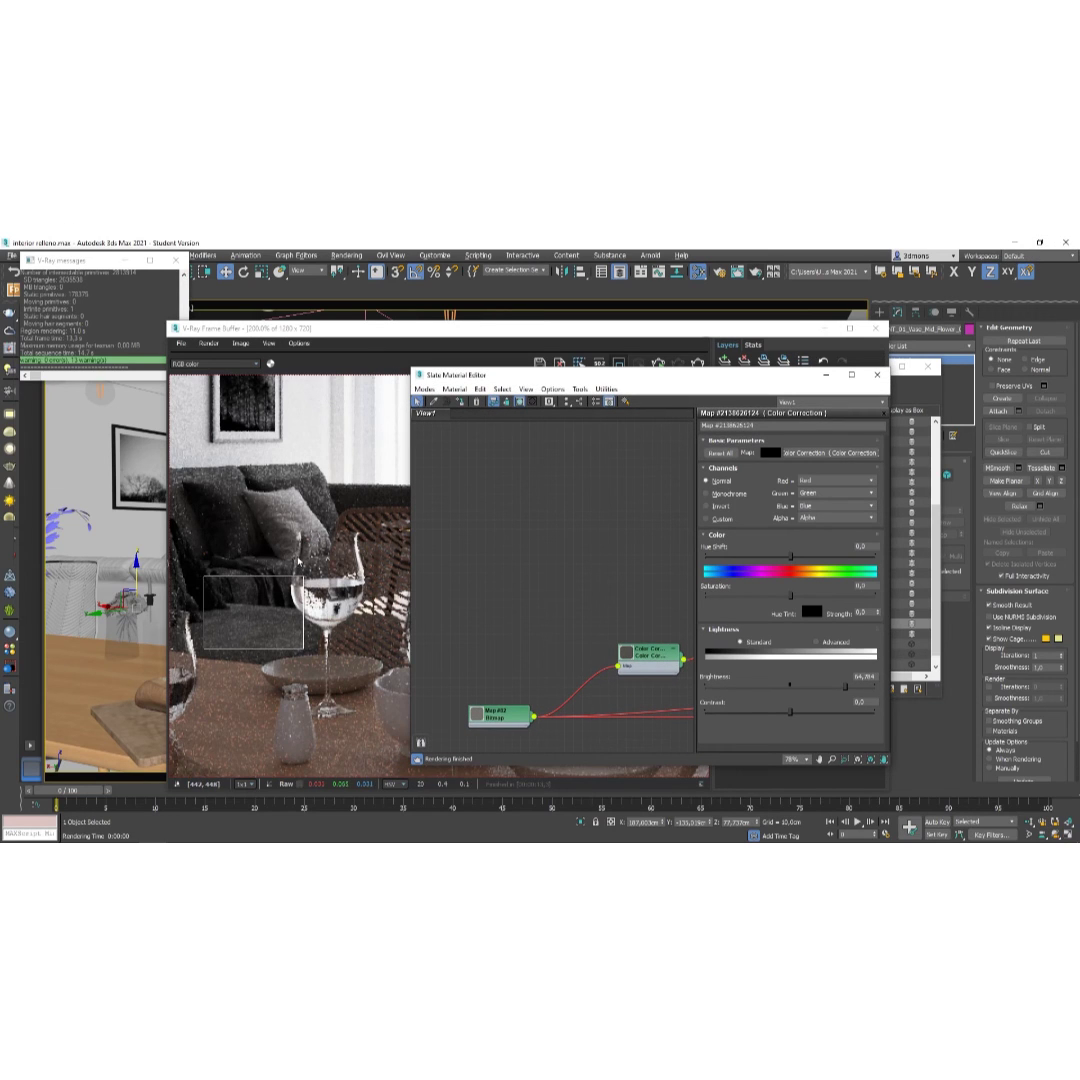
Bring the V-Ray Frame Buffer forward and examine the whole render, including both sofas, the dining table and the curtains.
scroll(315, 528, "down", 2)
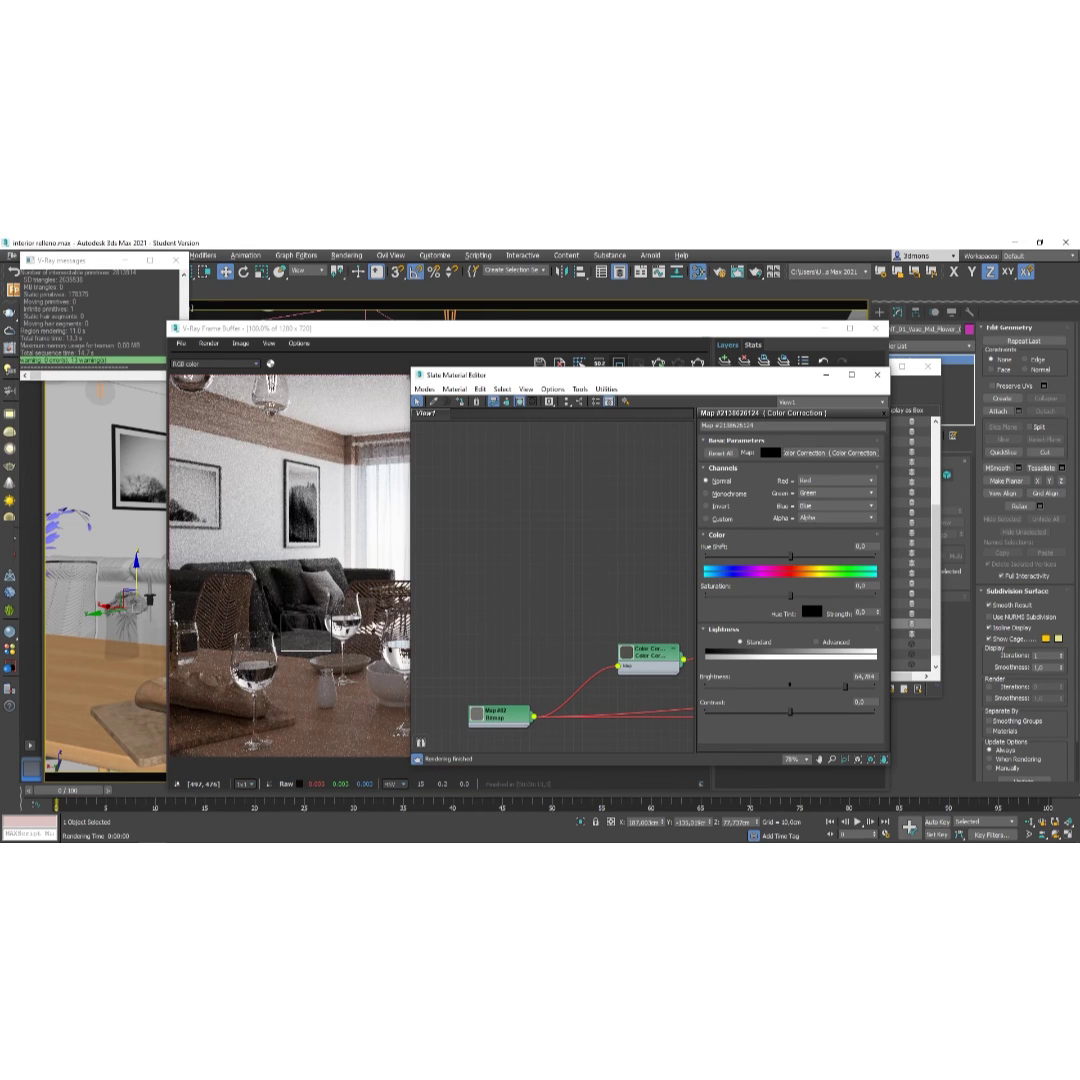
scroll(562, 578, "down", 1)
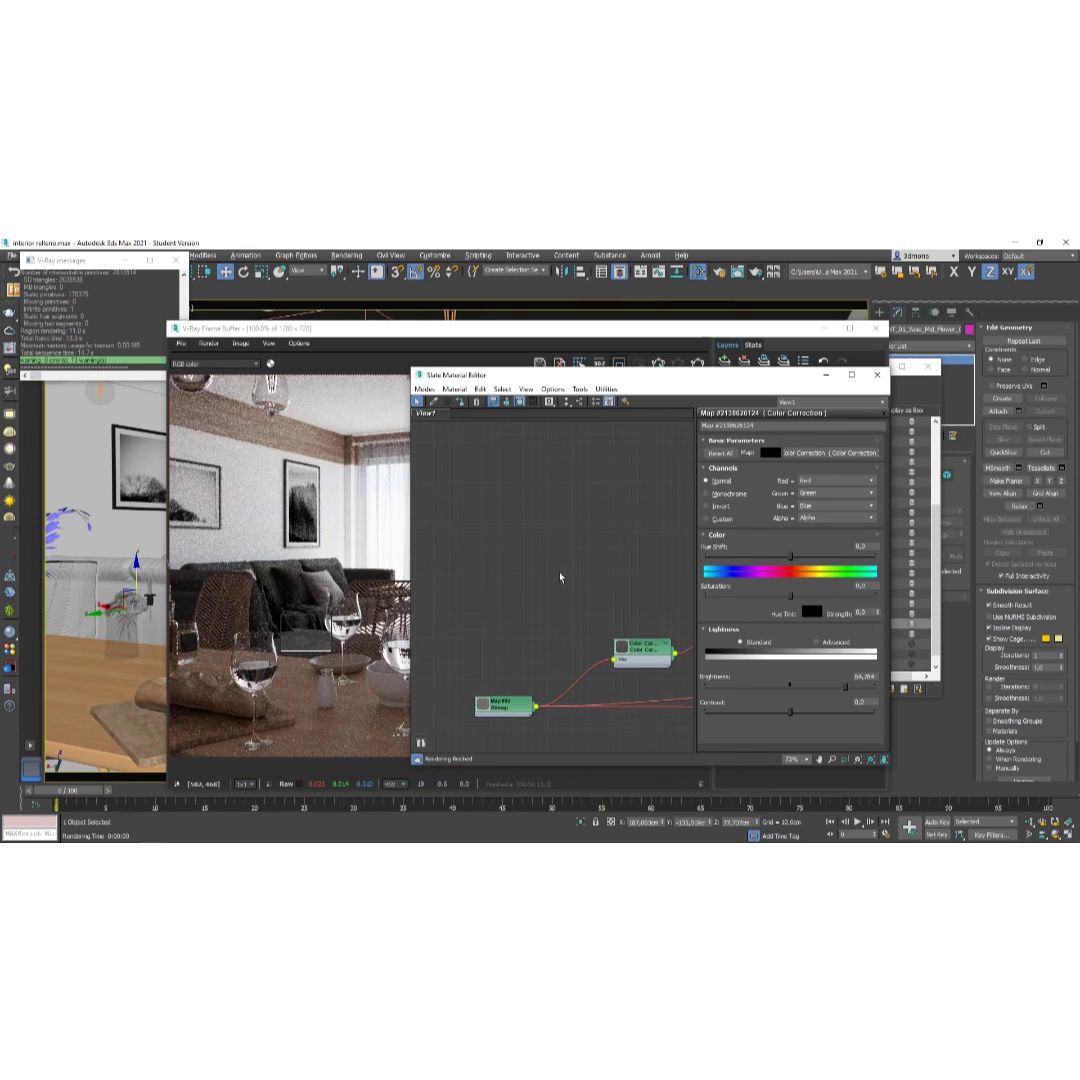
left_click(306, 636)
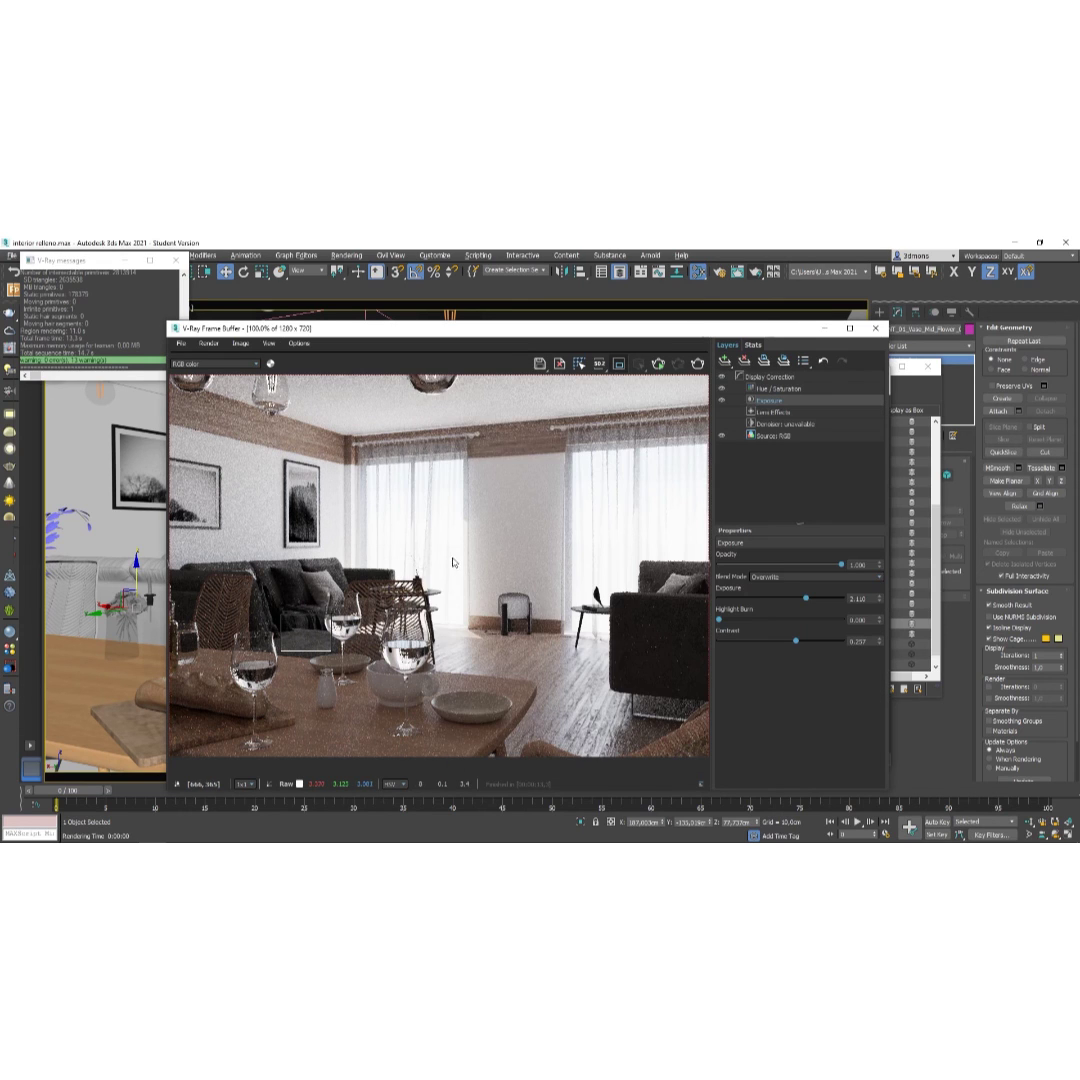
scroll(384, 476, "down", 1)
scroll(373, 510, "up", 1)
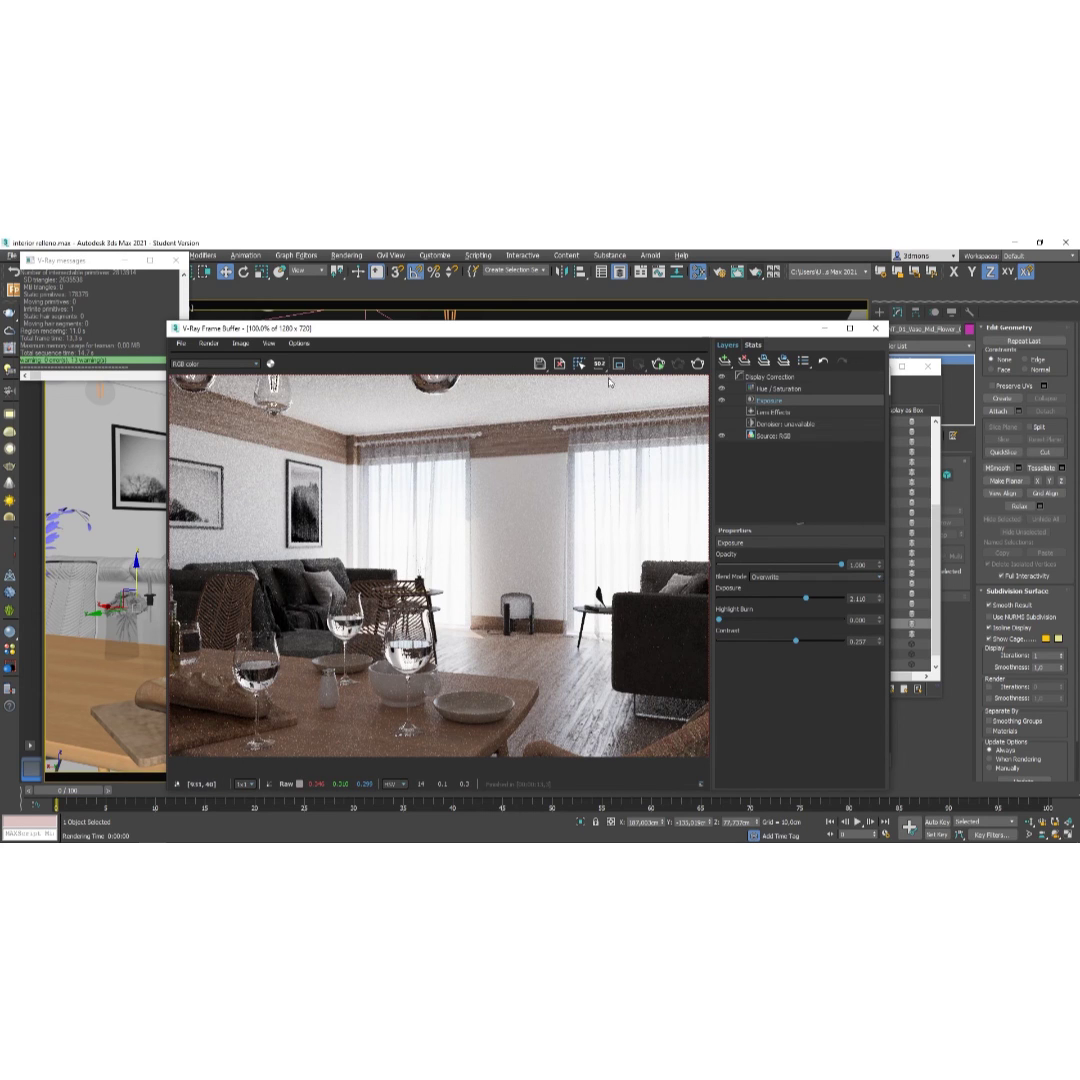
scroll(432, 600, "down", 1)
scroll(440, 640, "up", 1)
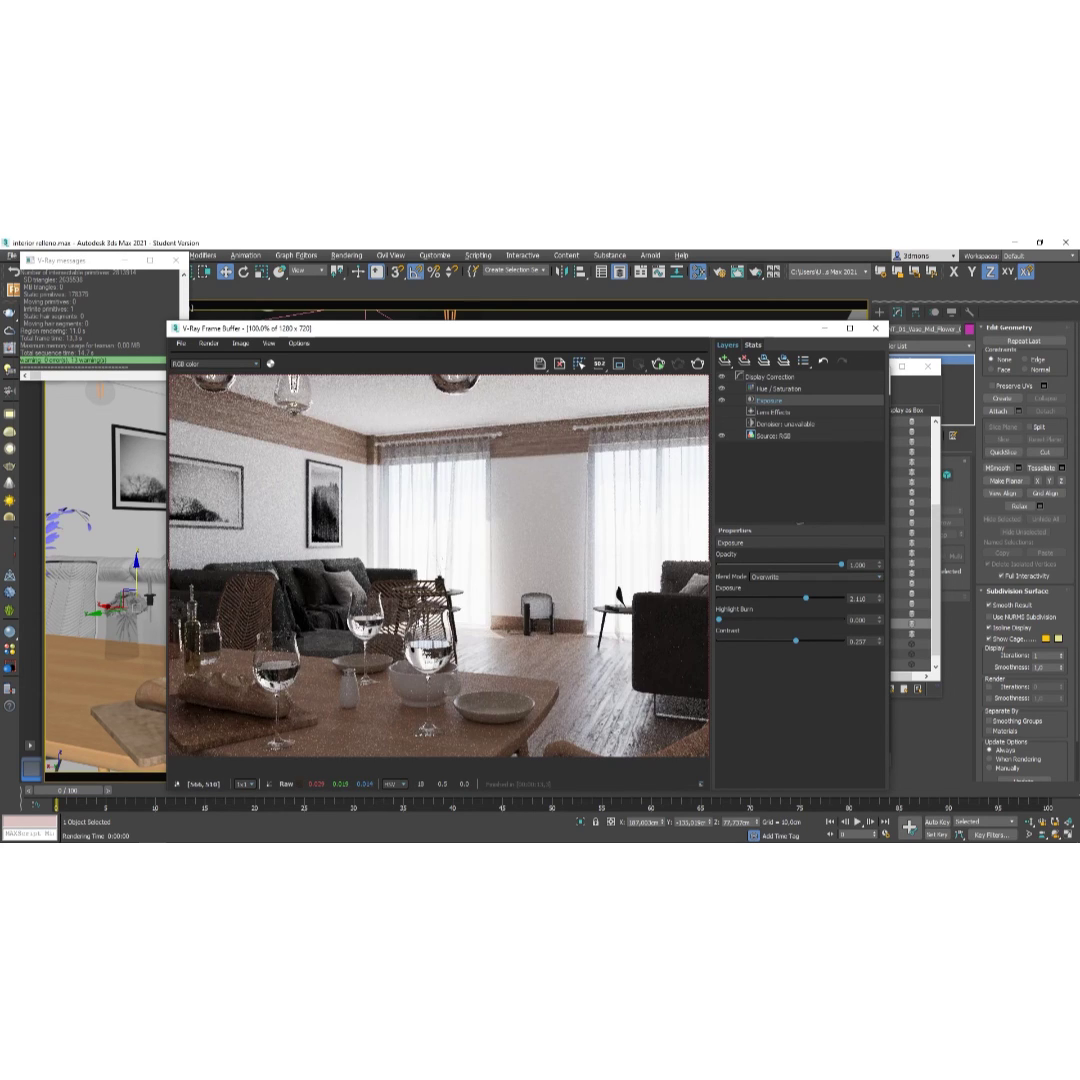
scroll(439, 575, "down", 1)
scroll(420, 605, "up", 1)
scroll(453, 729, "down", 1)
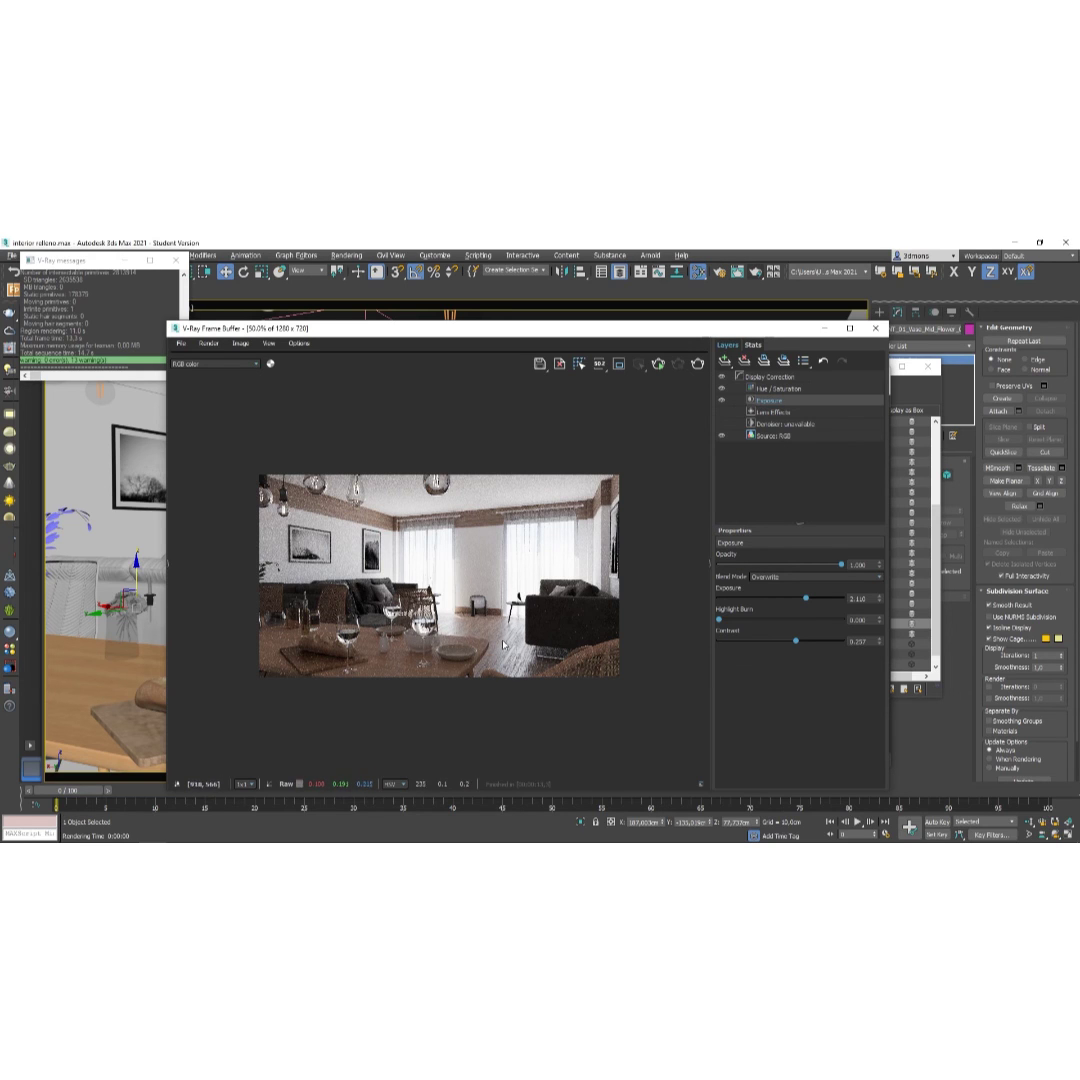
scroll(565, 672, "up", 1)
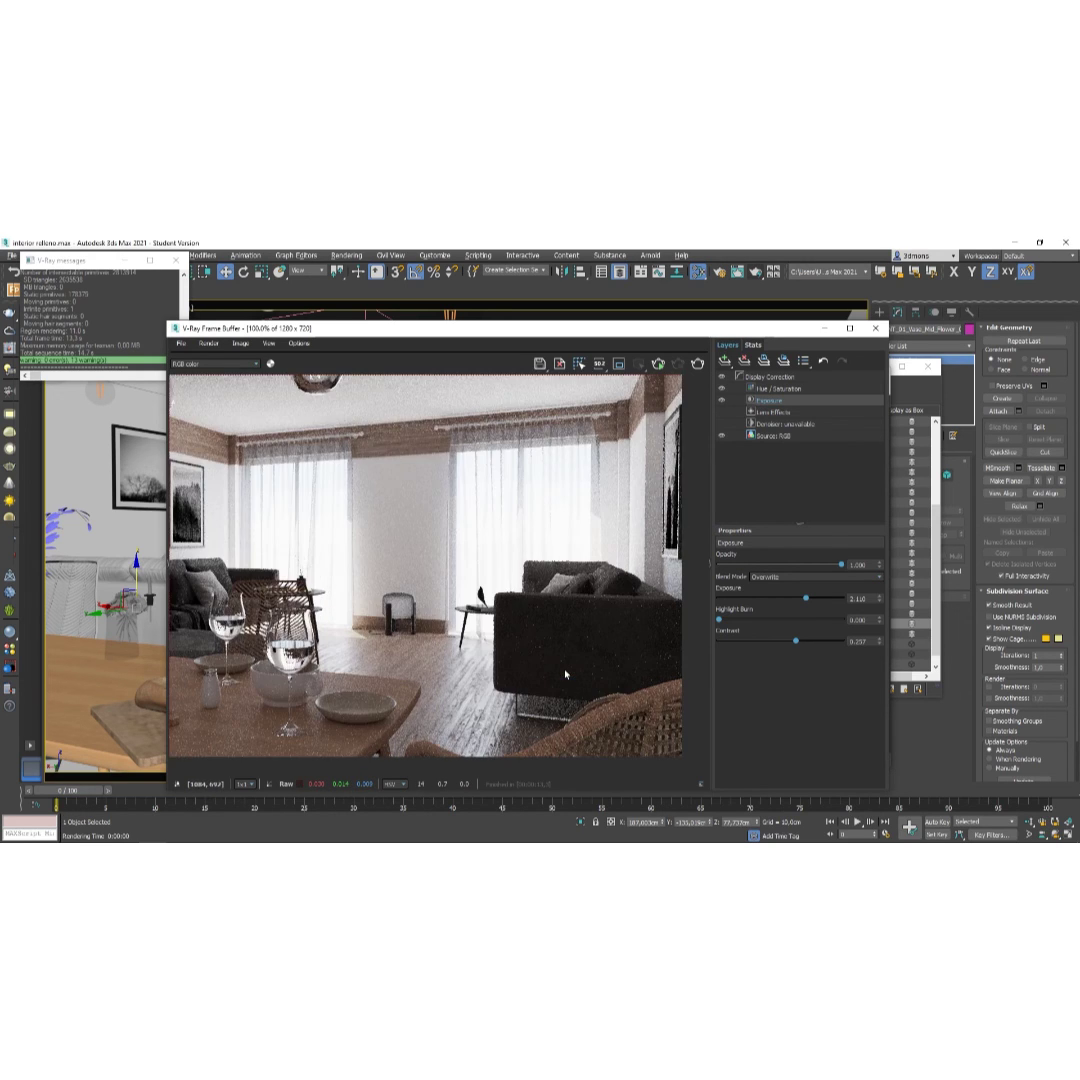
scroll(565, 674, "down", 1)
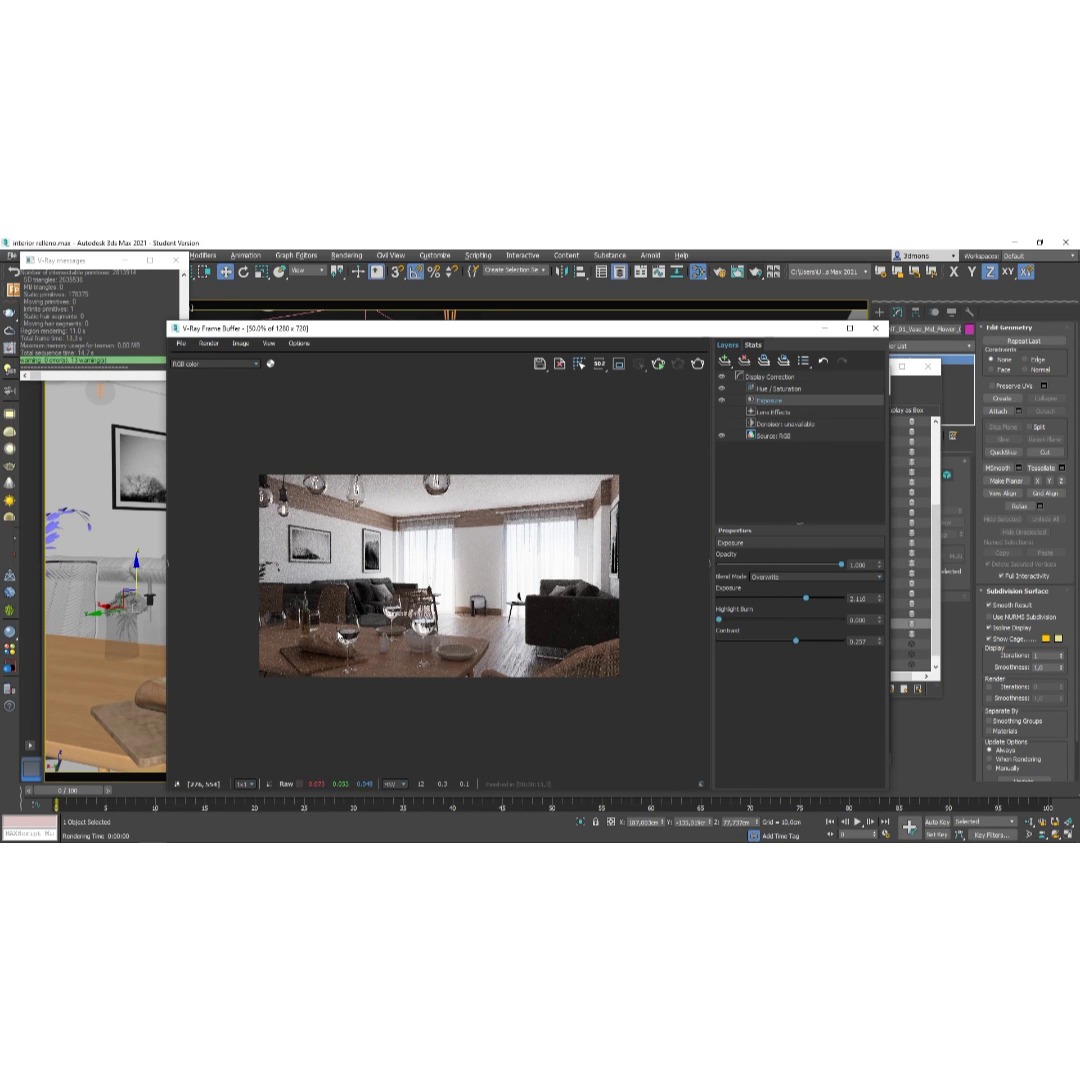
scroll(338, 637, "up", 1)
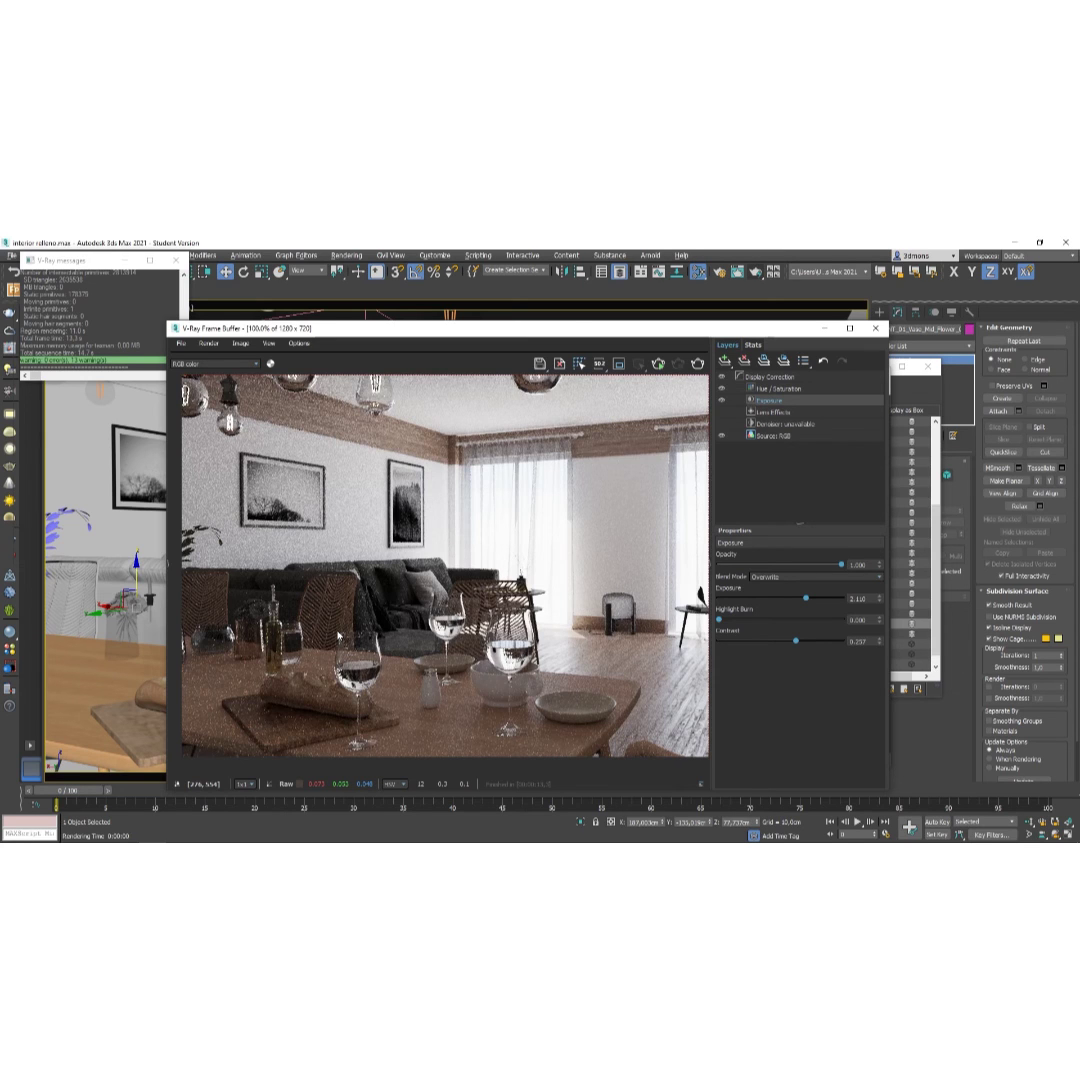
scroll(338, 637, "down", 1)
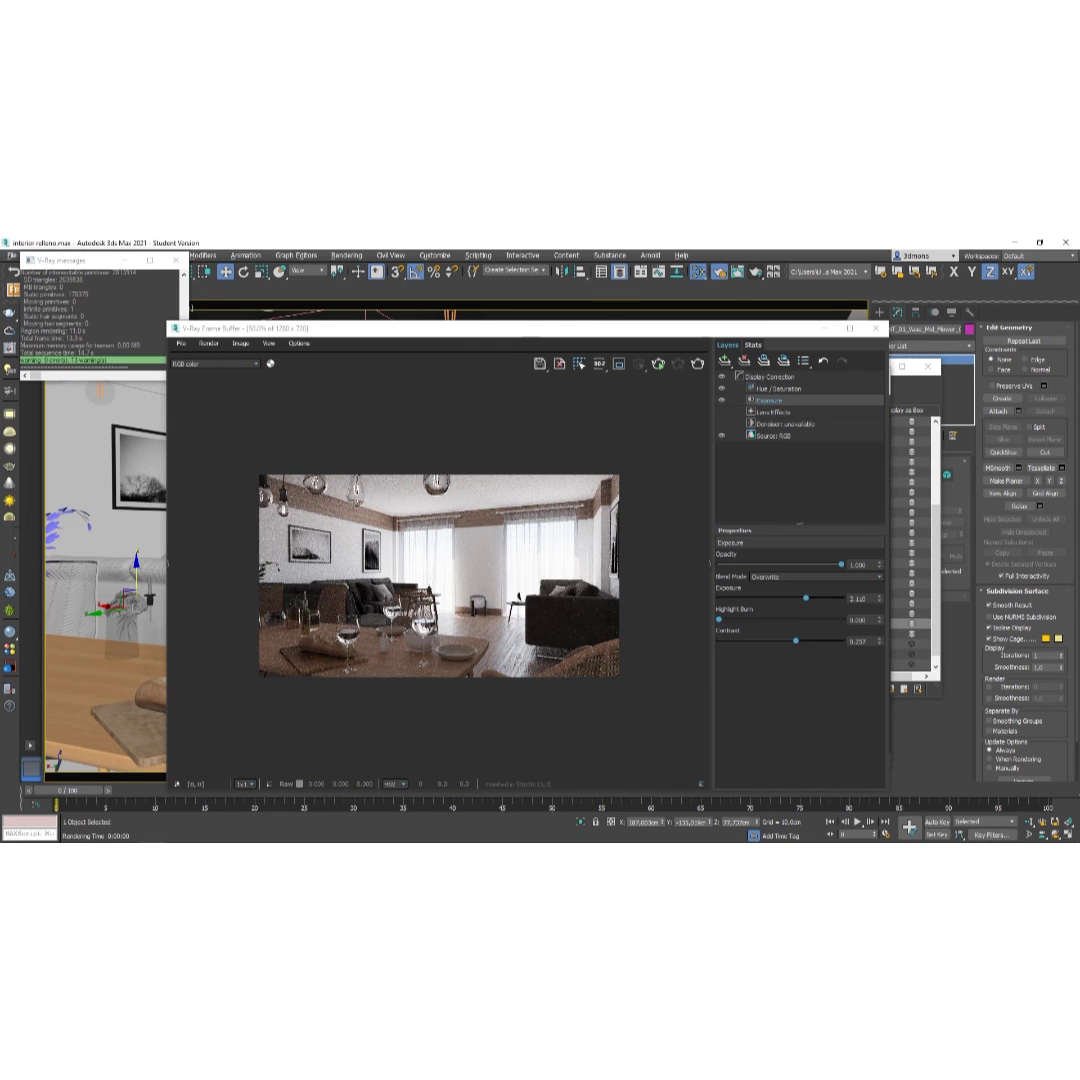
Open Render Setup and set the output size to 1920x1080.
key("F10")
left_click_drag(337, 415, 515, 372)
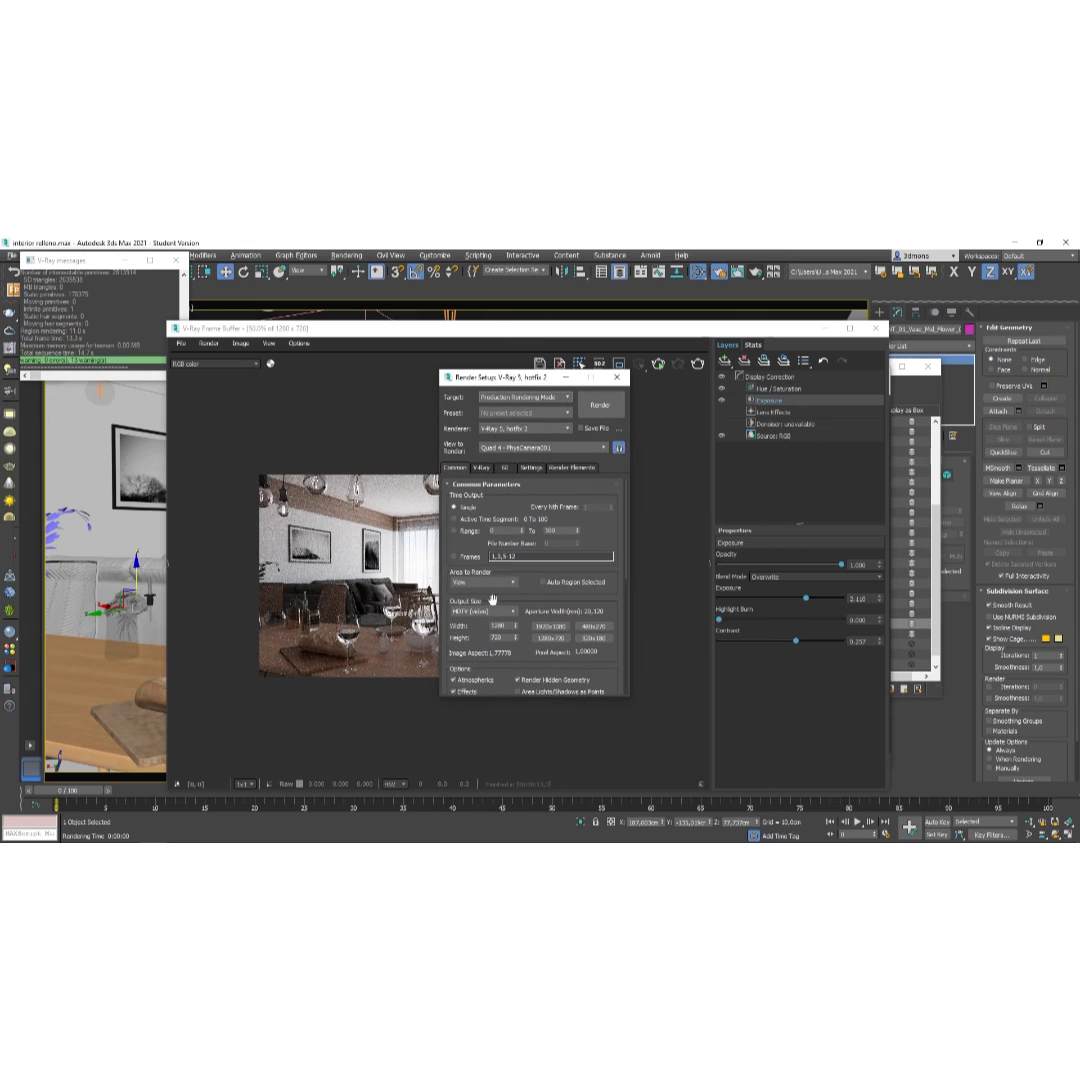
scroll(491, 600, "down", 3)
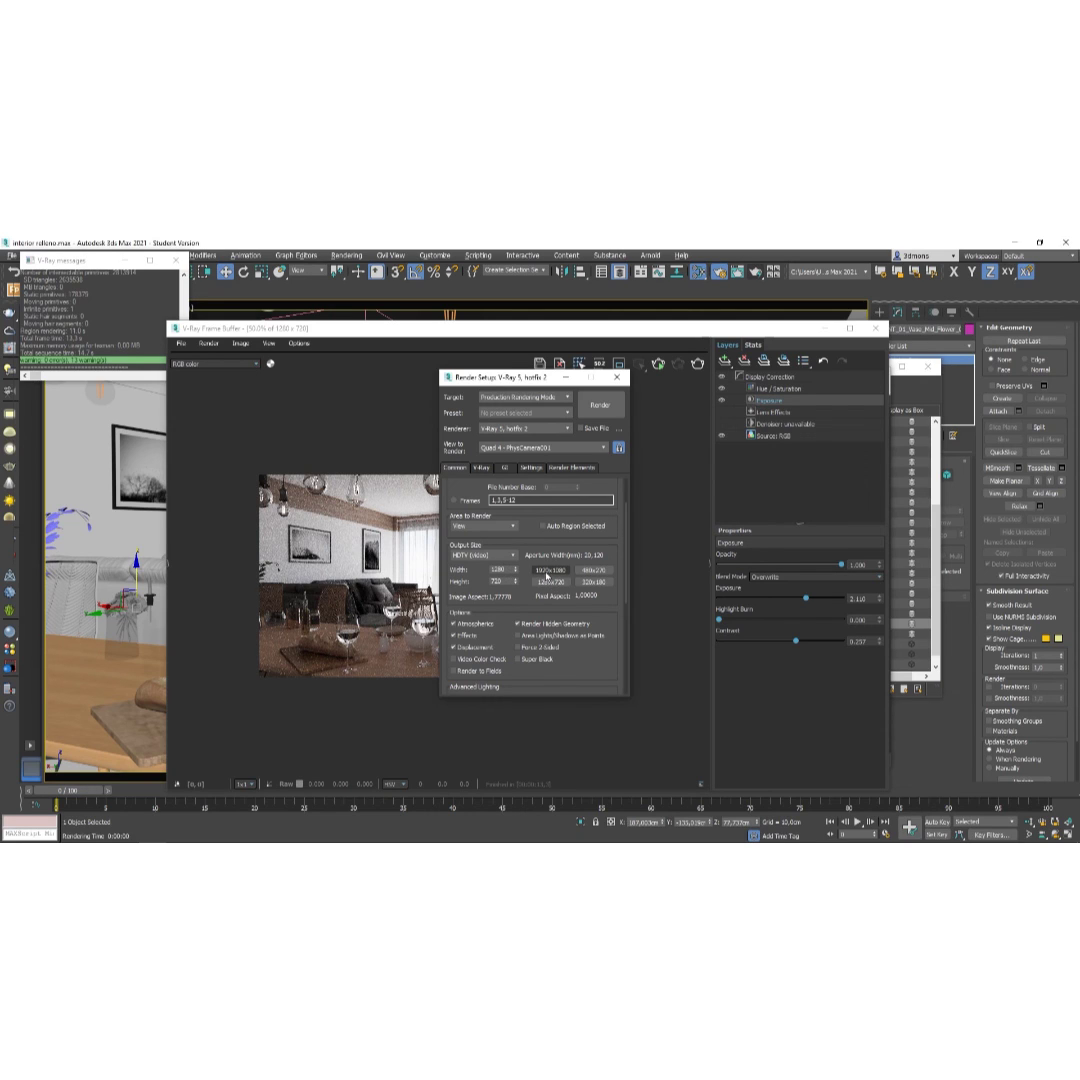
left_click(546, 573)
left_click_drag(503, 596, 520, 522)
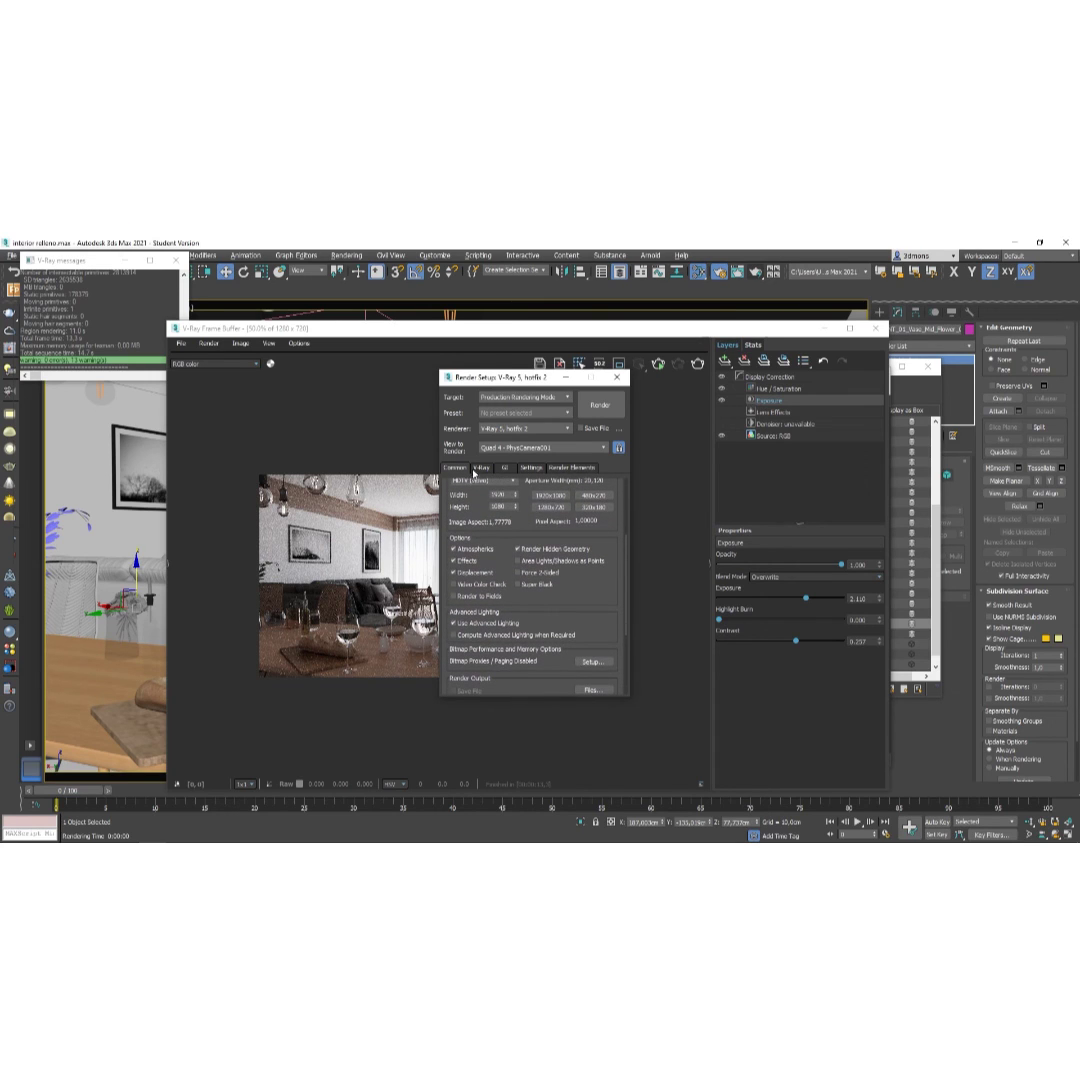
Examine the V-Ray progressive image sampler settings, including the render time limit and noise threshold, without changing them.
left_click(479, 468)
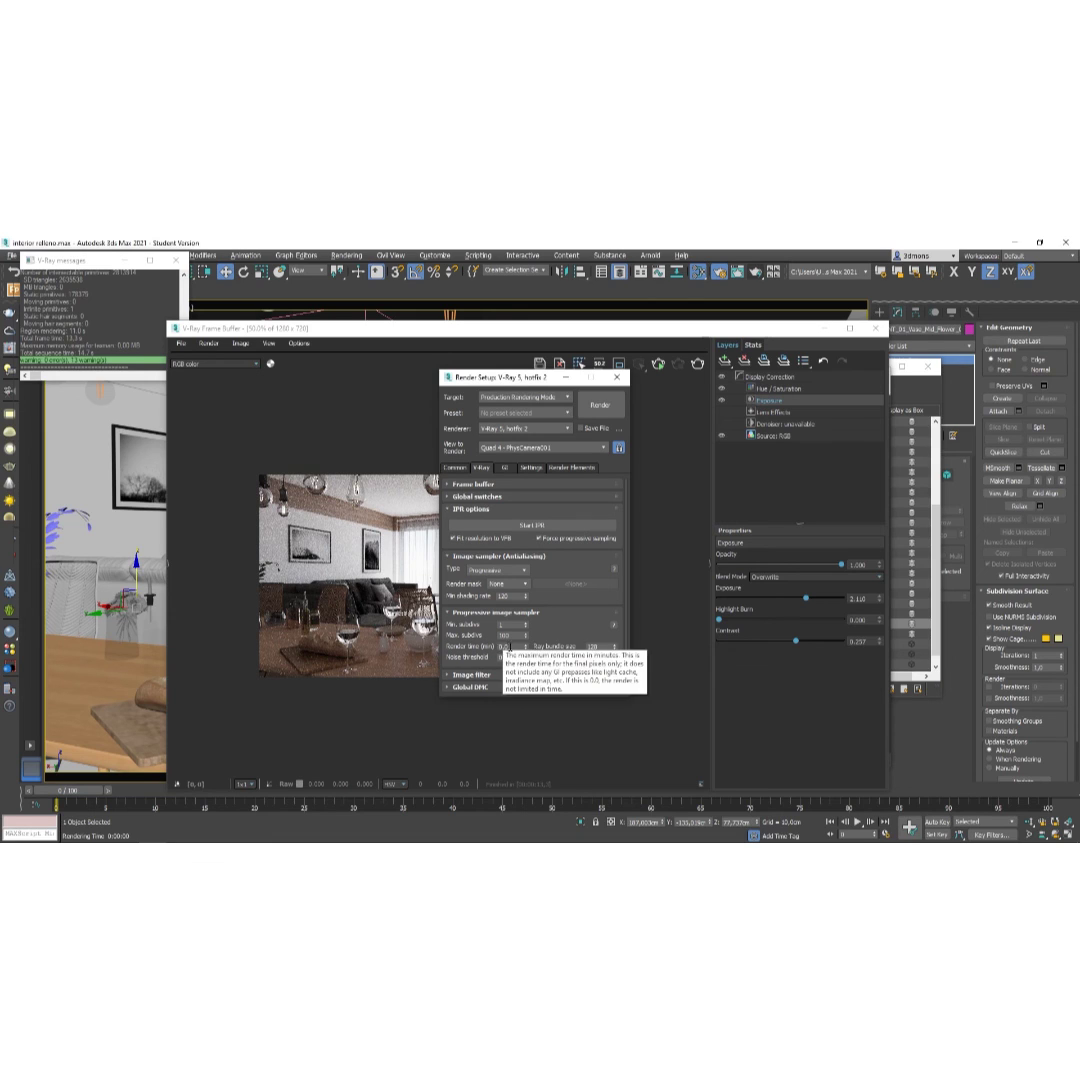
double_click(504, 646)
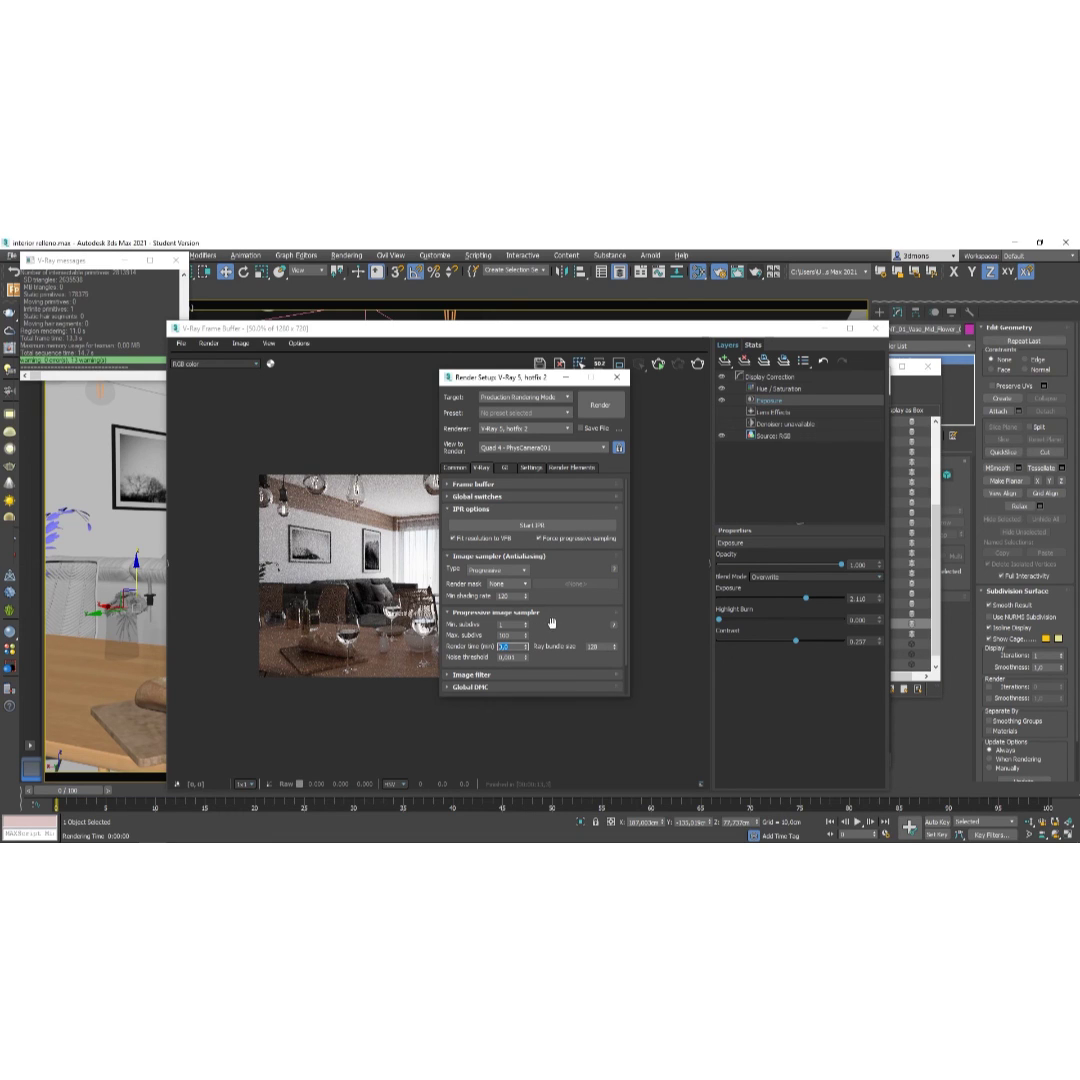
scroll(516, 640, "down", 1)
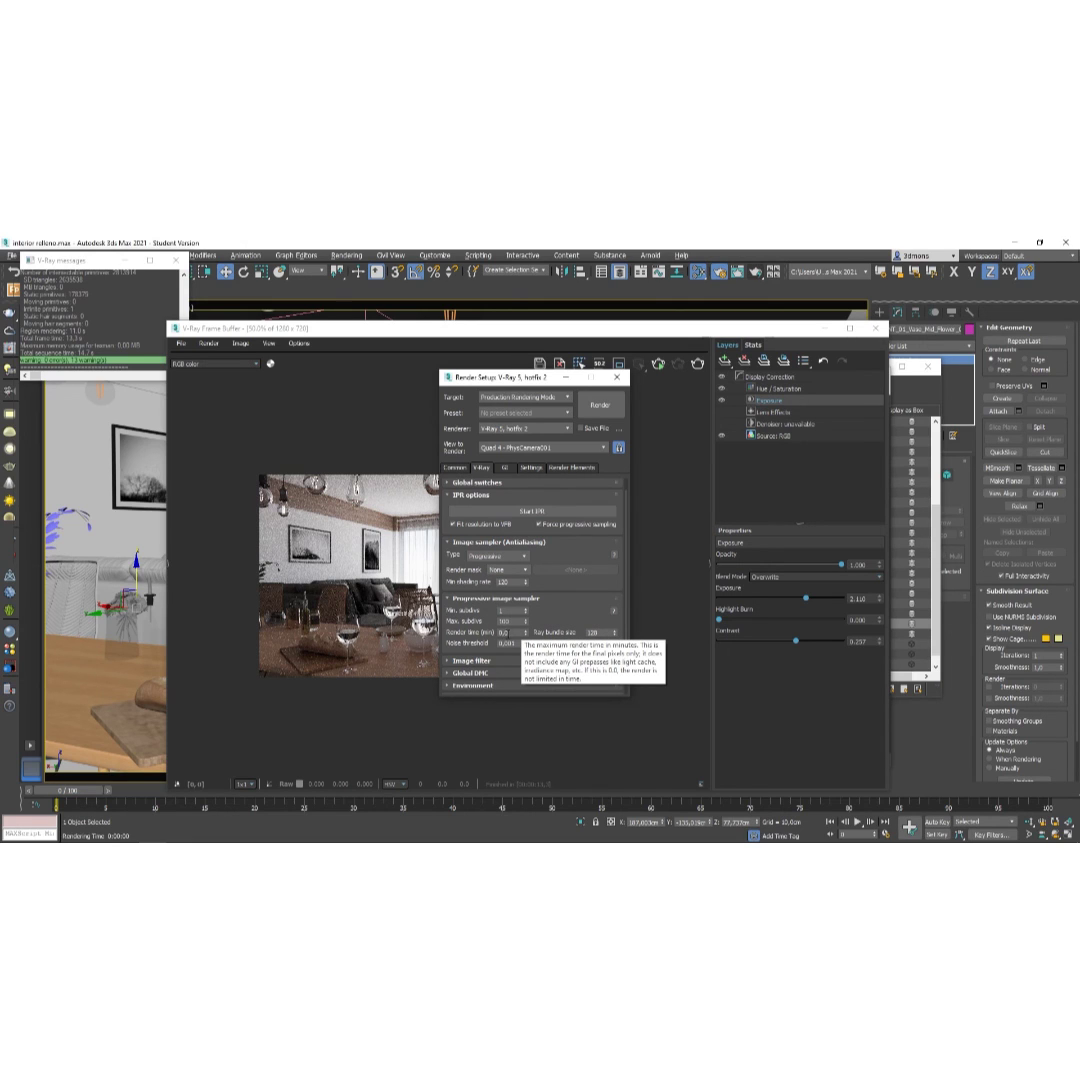
double_click(502, 632)
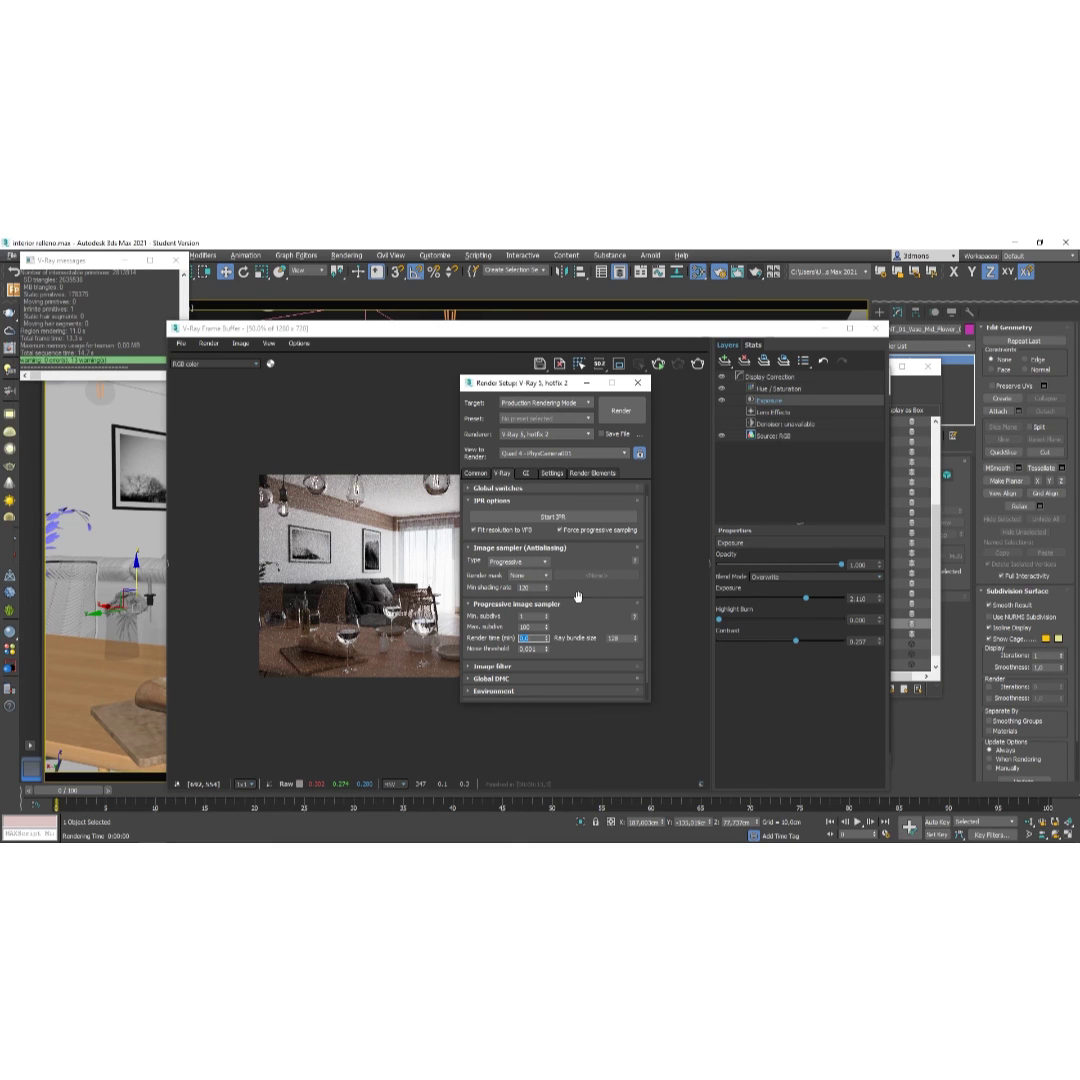
scroll(574, 600, "down", 1)
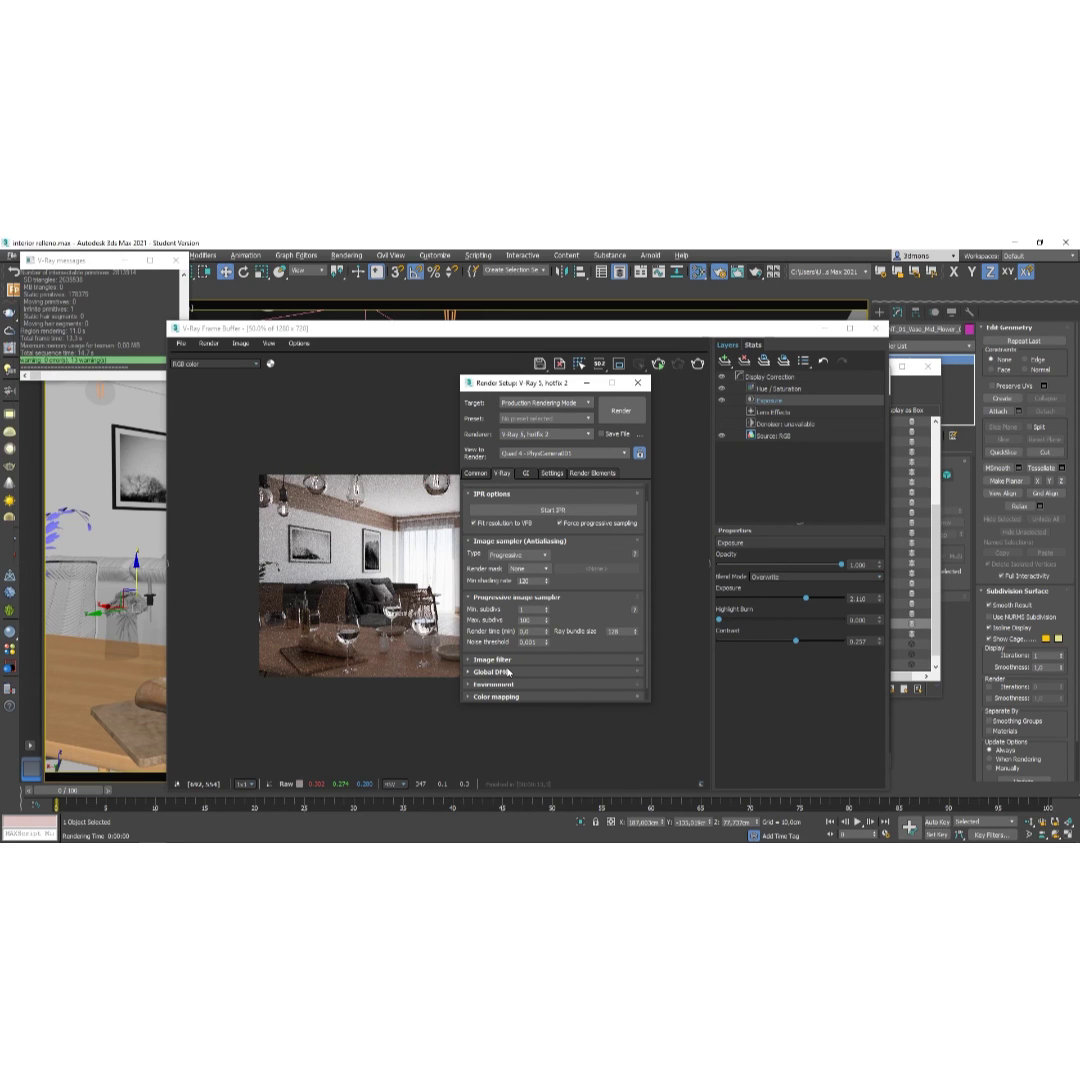
scroll(594, 570, "down", 1)
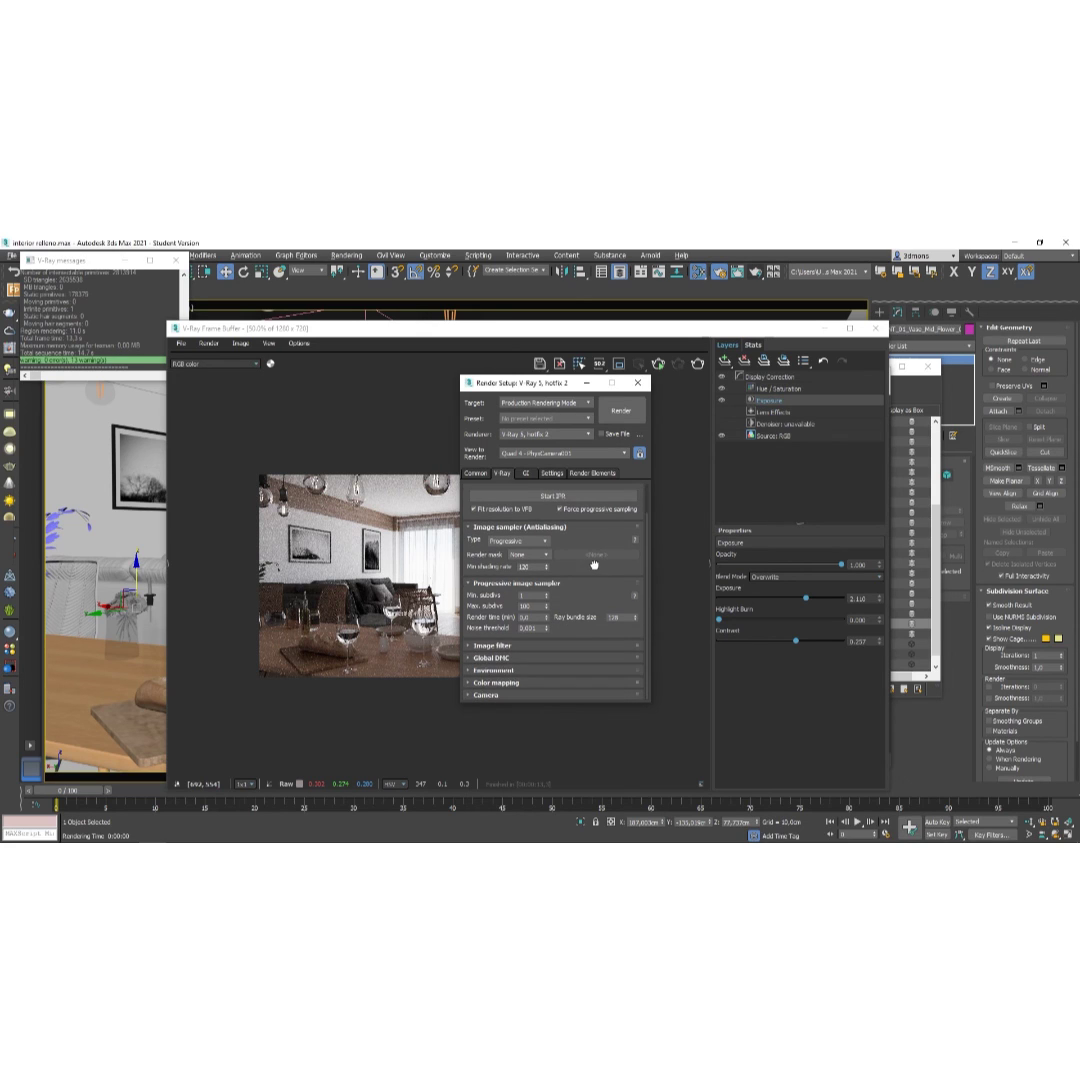
scroll(594, 568, "up", 1)
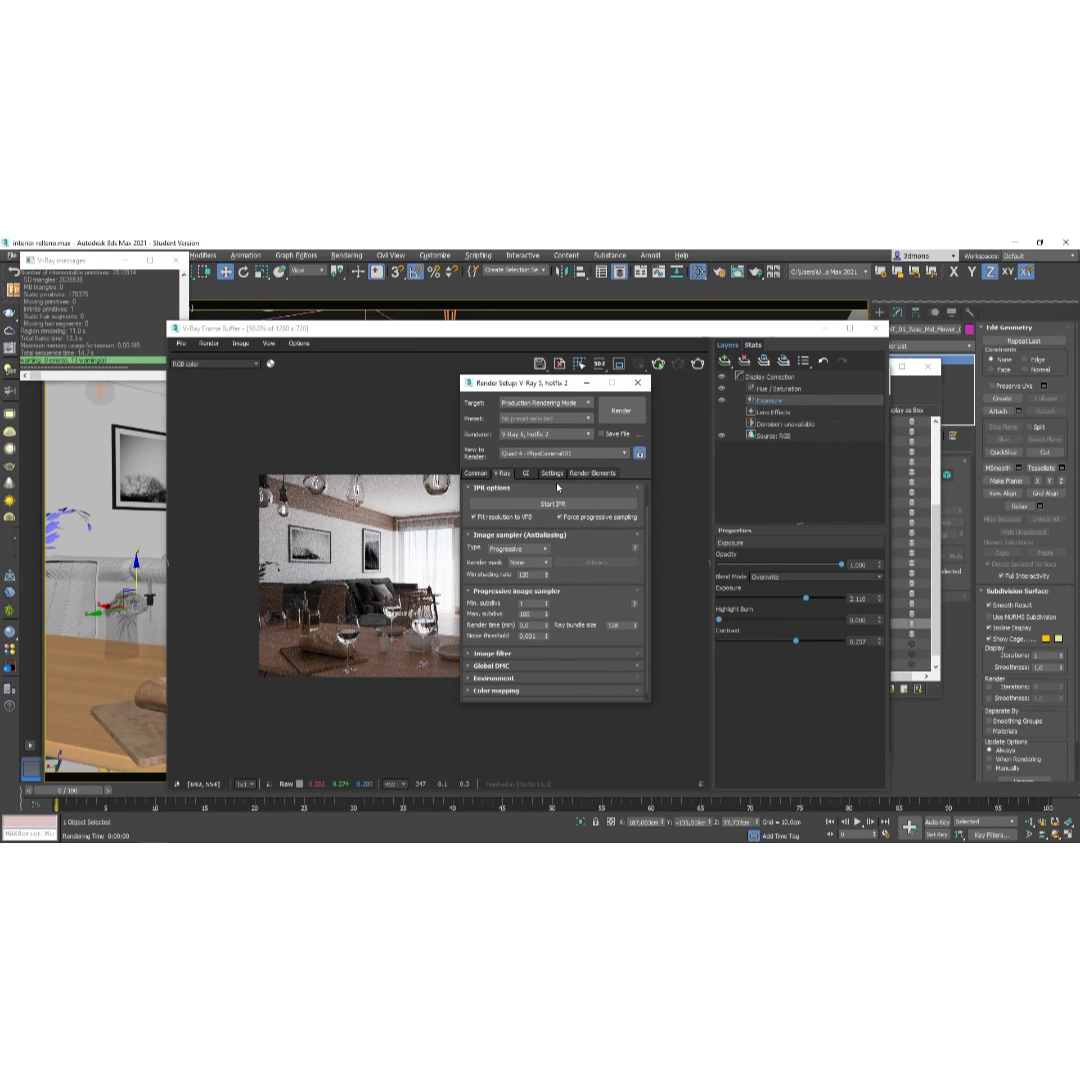
Dismiss Render Setup and maximize the V-Ray Frame Buffer with the living room render zoomed to 100%.
key("F10")
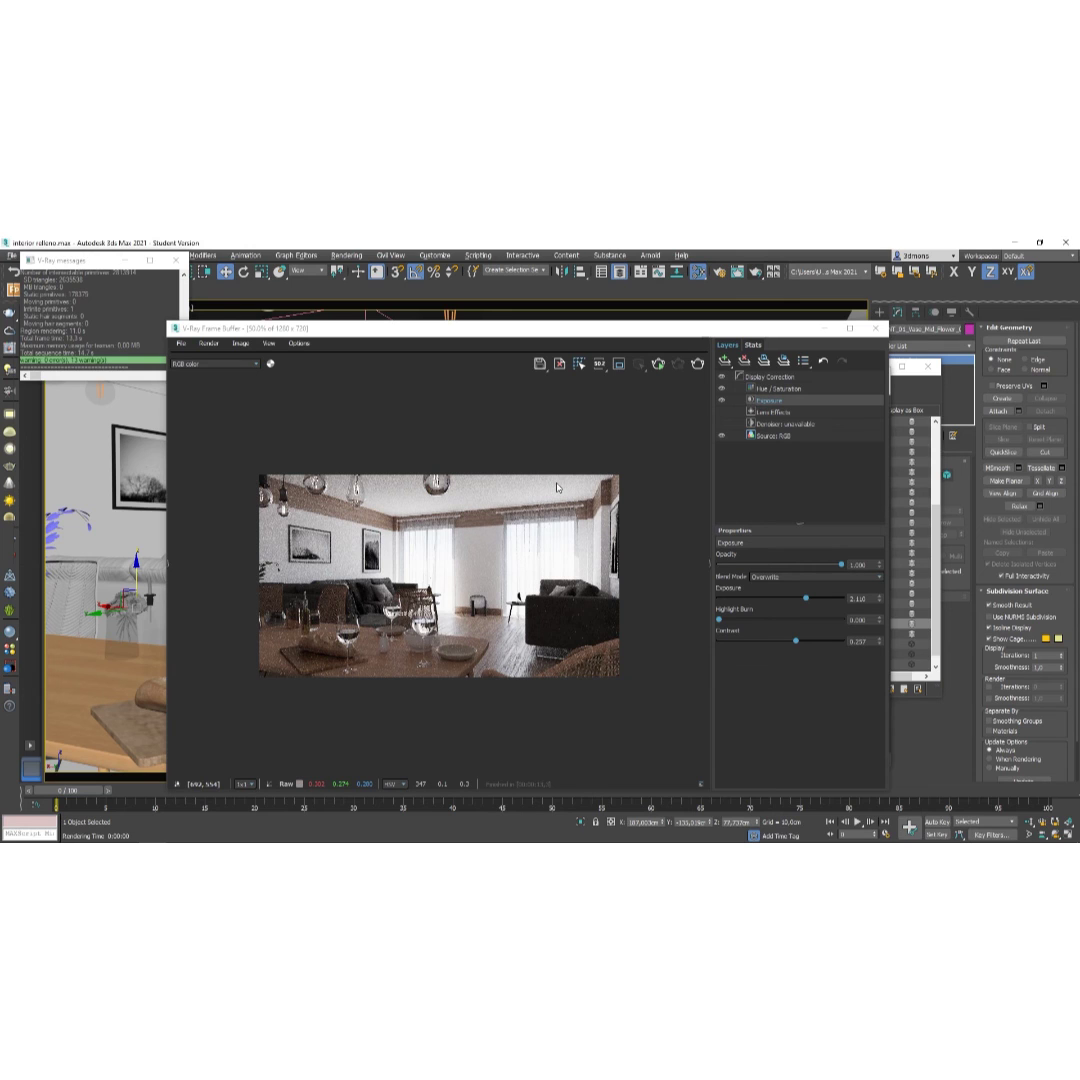
scroll(465, 554, "up", 1)
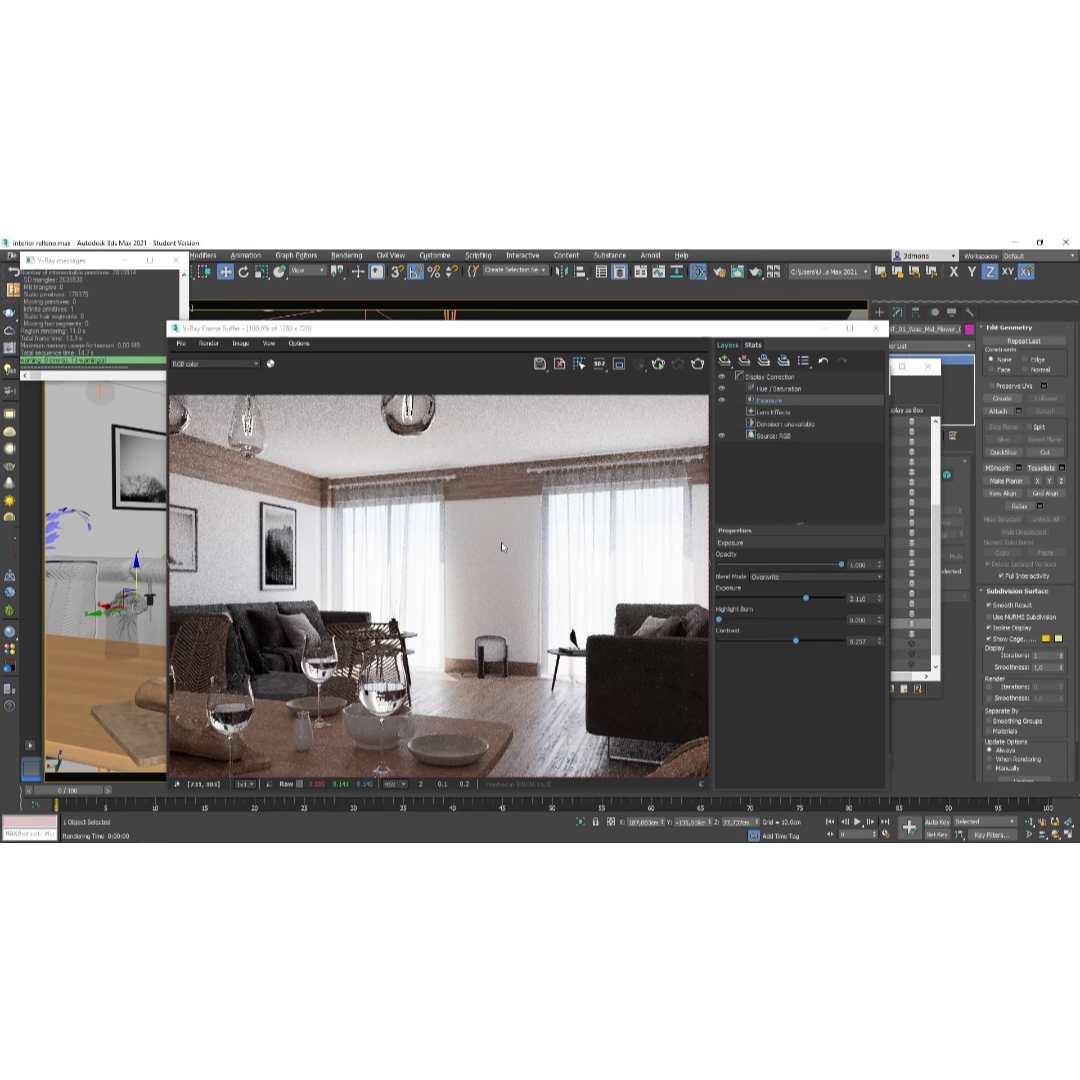
left_click(849, 328)
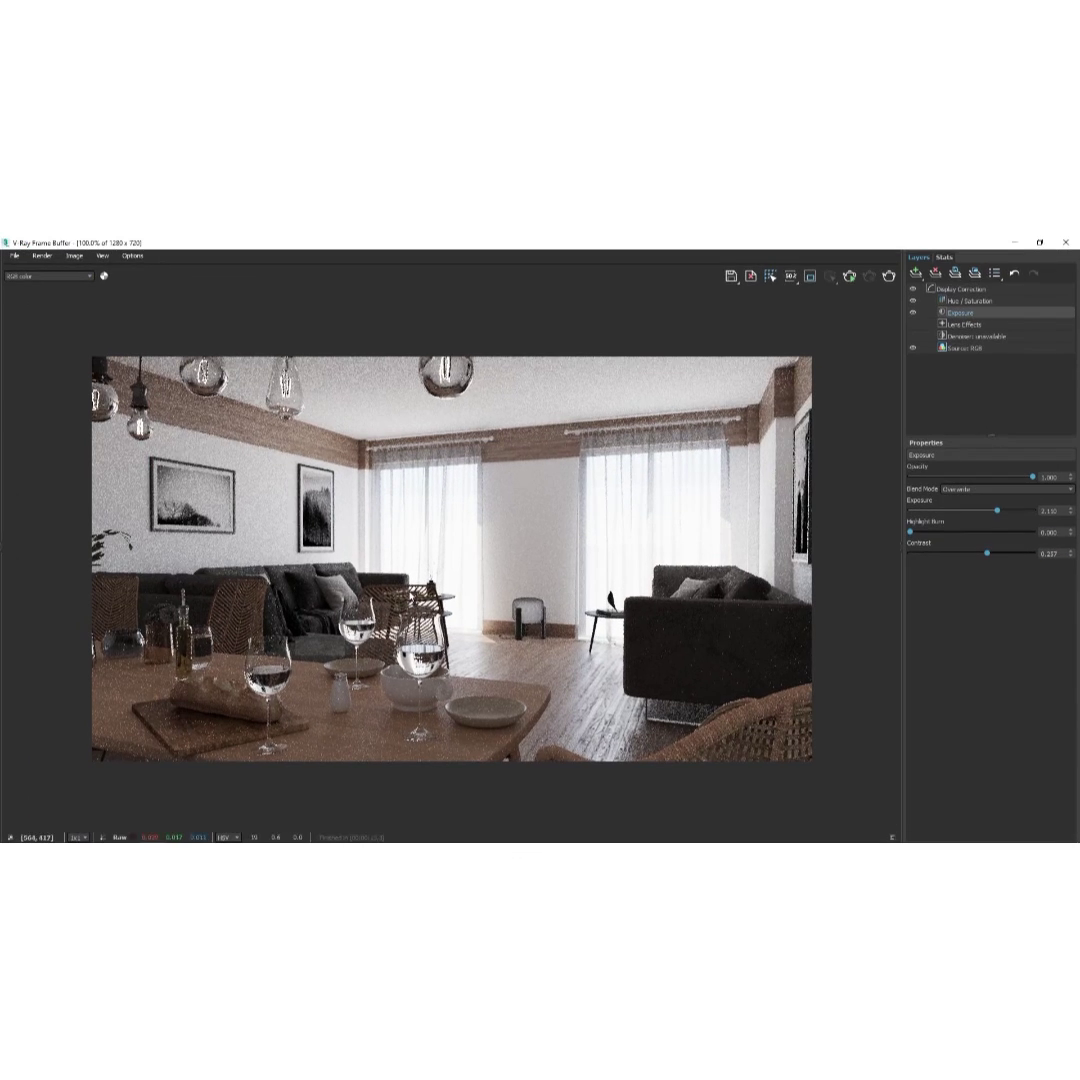